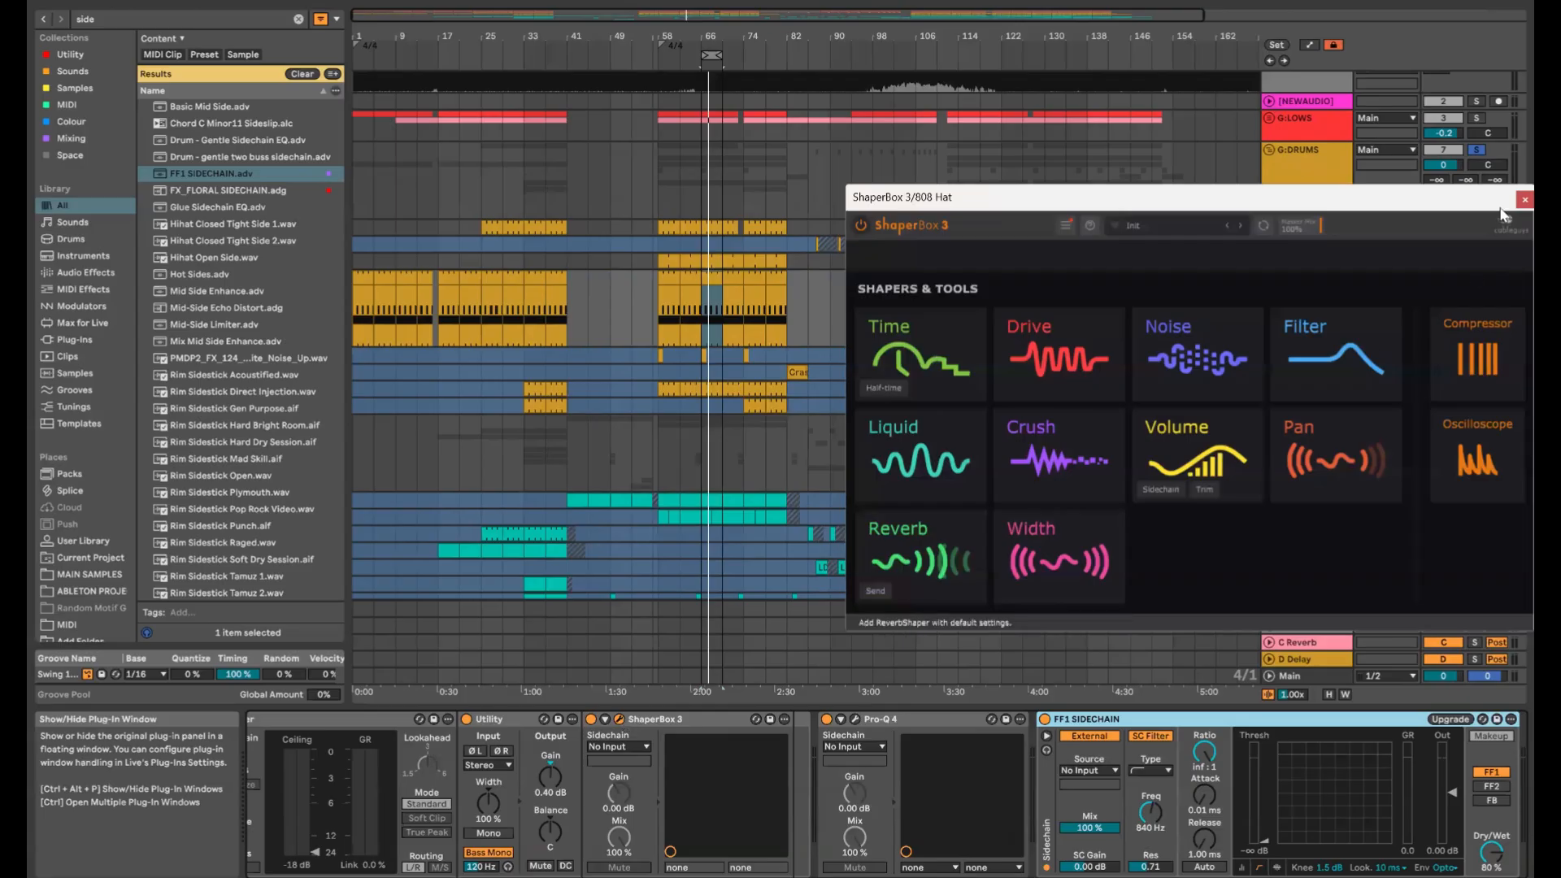
# Close the ShaperBox 3 window and set the FF1 SIDECHAIN compressor's external source to 909 Kick
pyautogui.moveTo(1366, 203); pyautogui.dragTo(1261, 207)
pyautogui.click(1420, 205)
pyautogui.click(1089, 770)
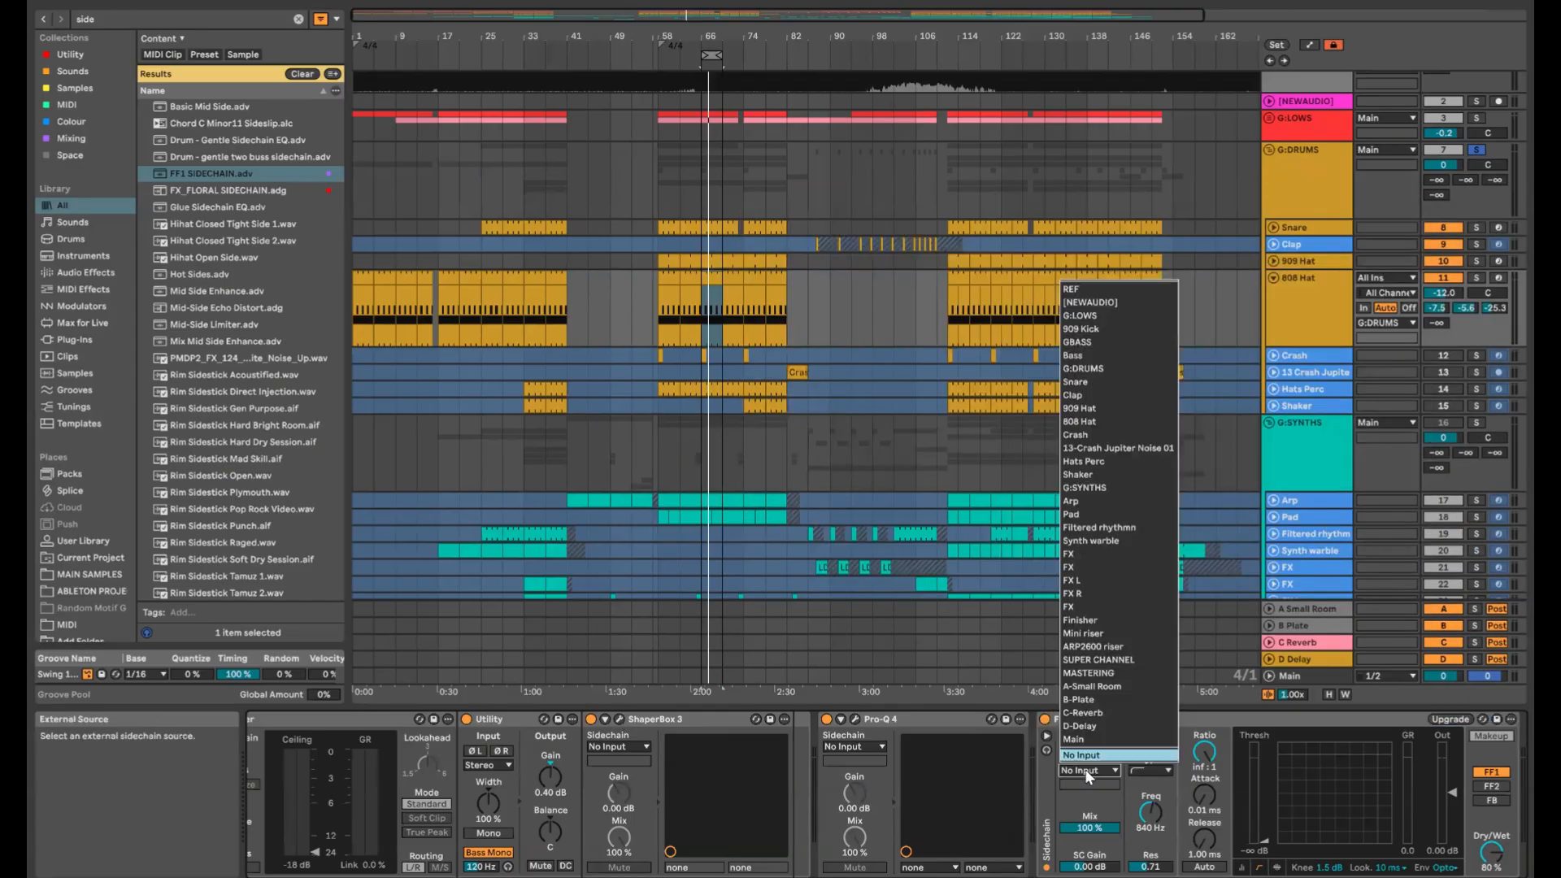
pyautogui.click(1097, 327)
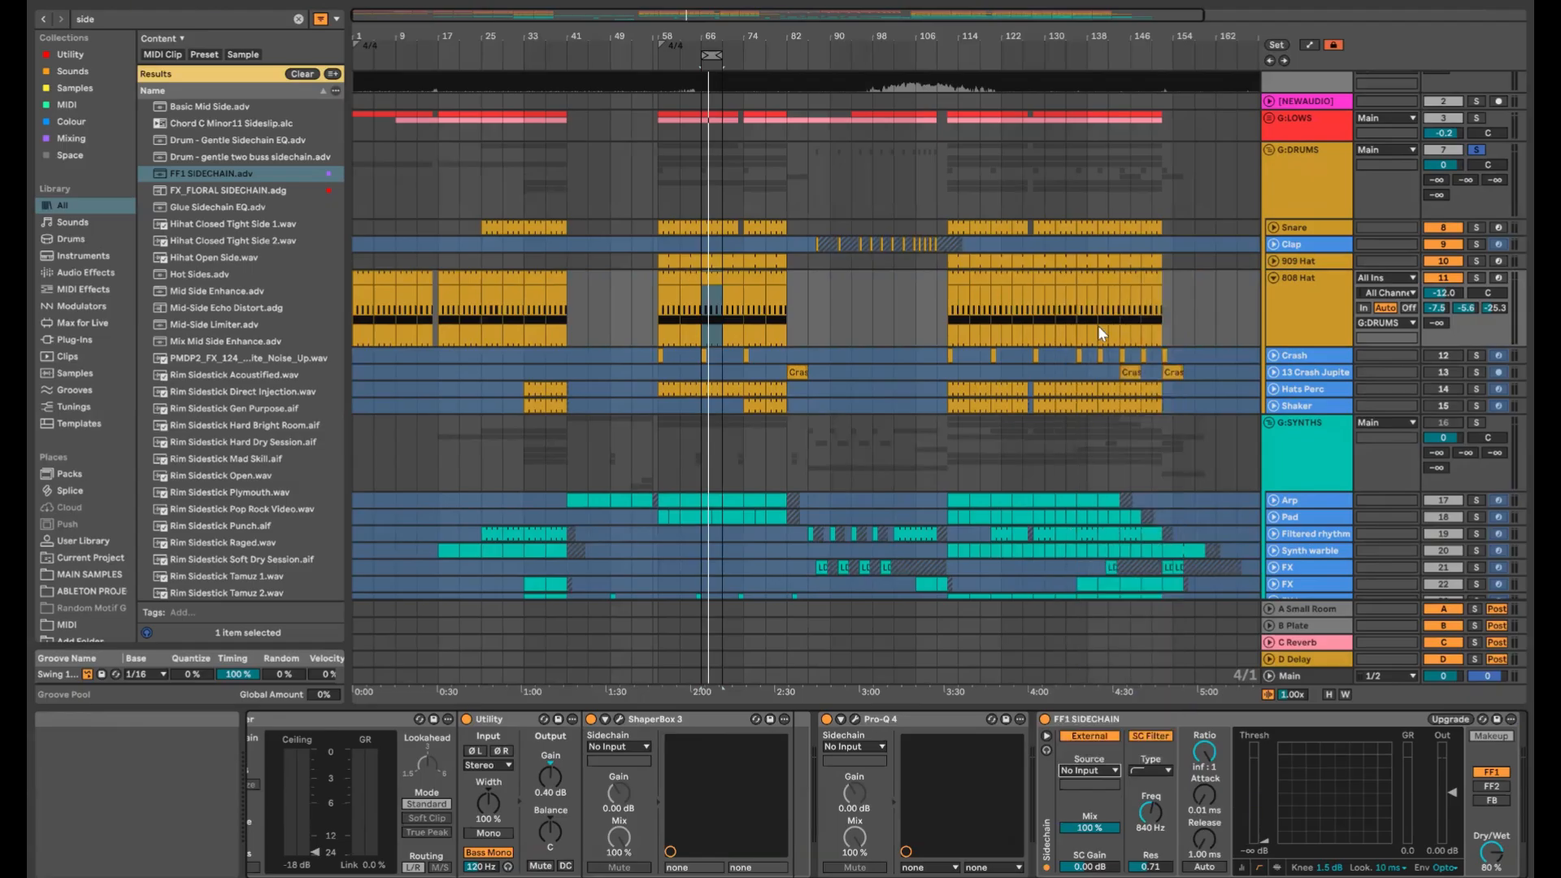
# Play the loop and audition the sidechained 808 Hat, trying another sidechain filter frequency and soloing the G:LOWS and G:DRUMS groups
pyautogui.press('space')
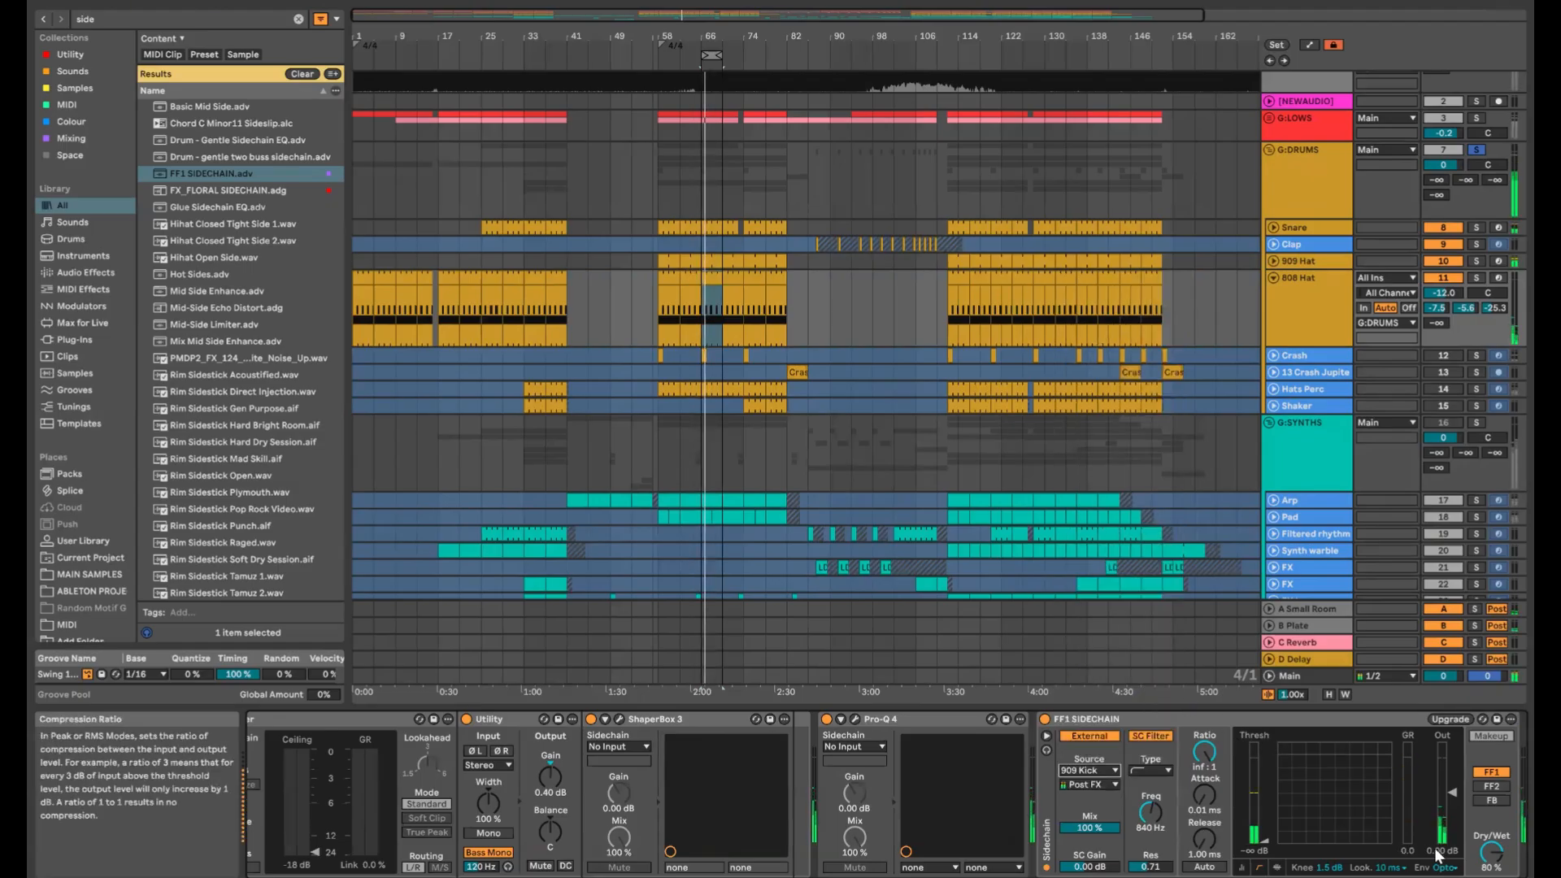
pyautogui.moveTo(1151, 812); pyautogui.dragTo(1155, 821)
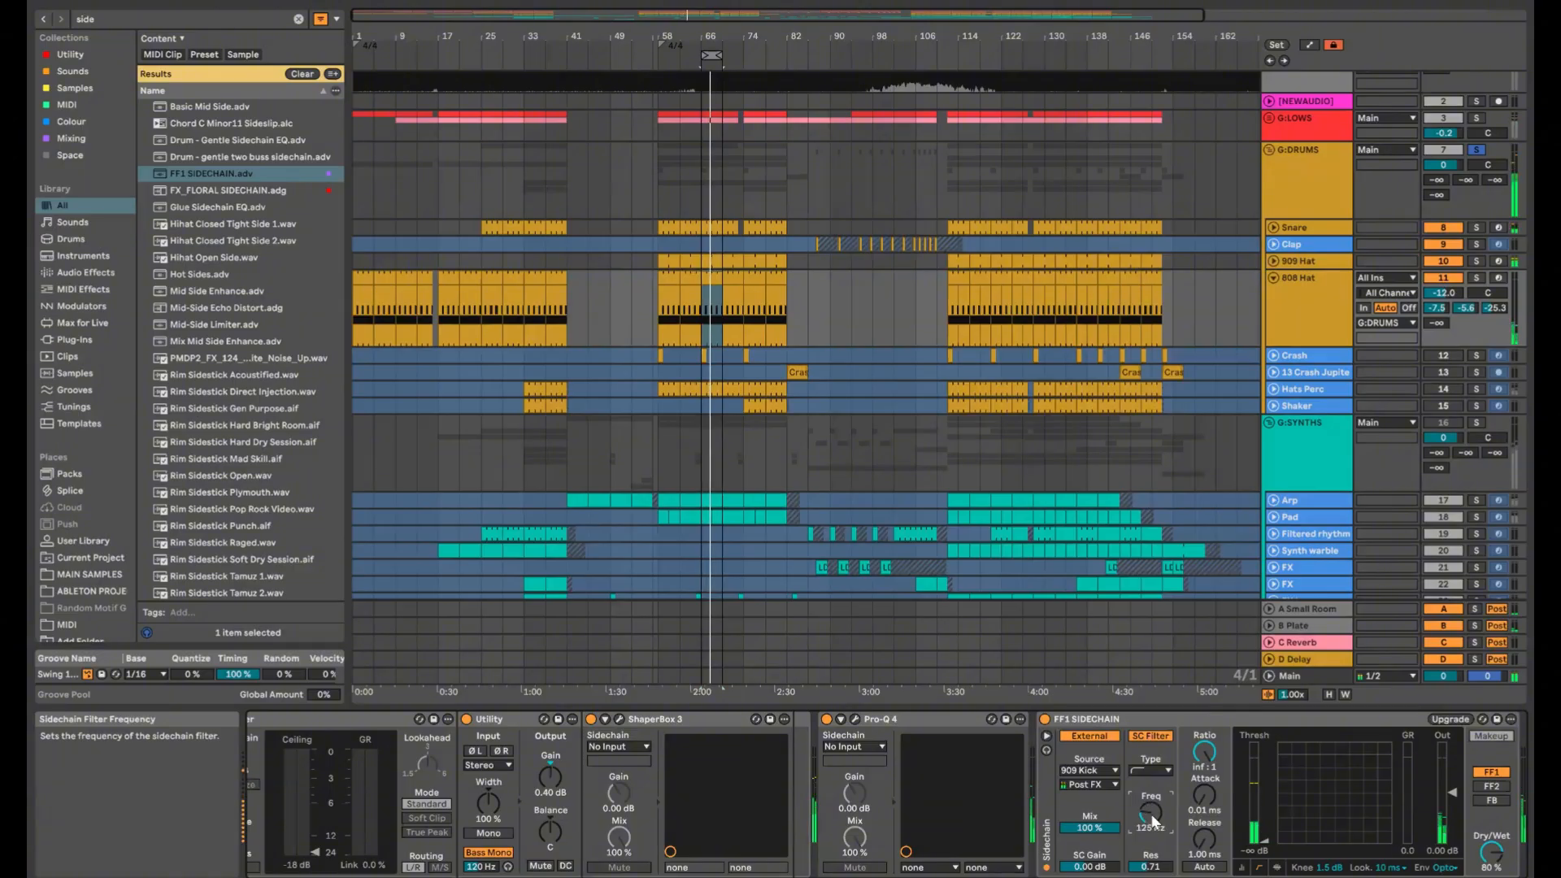
pyautogui.hotkey('ctrl', 'z')
pyautogui.click(1486, 854)
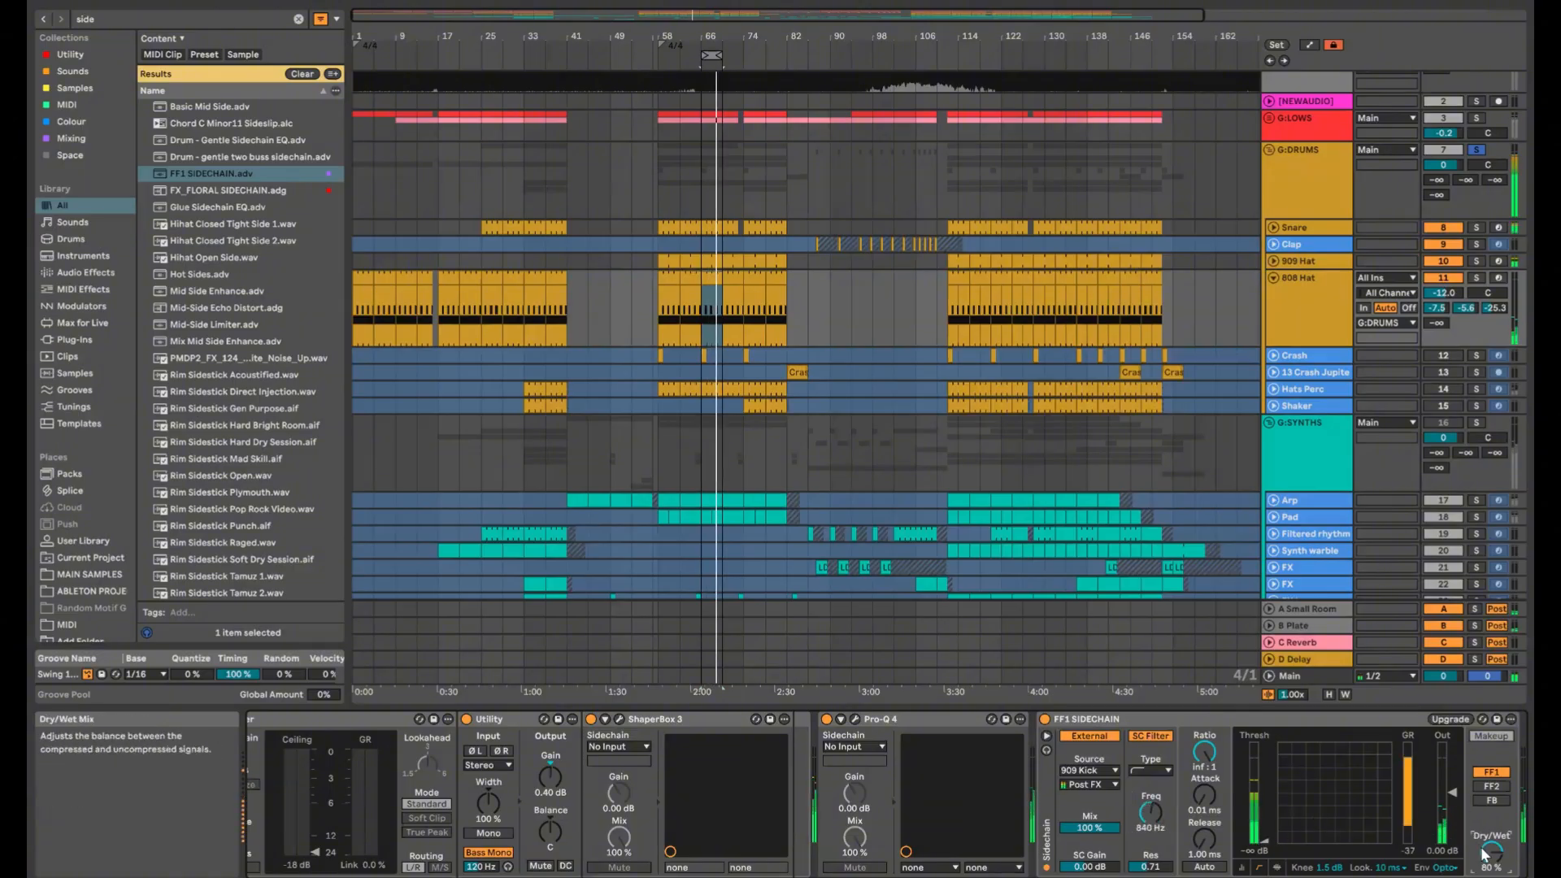
pyautogui.click(1476, 119)
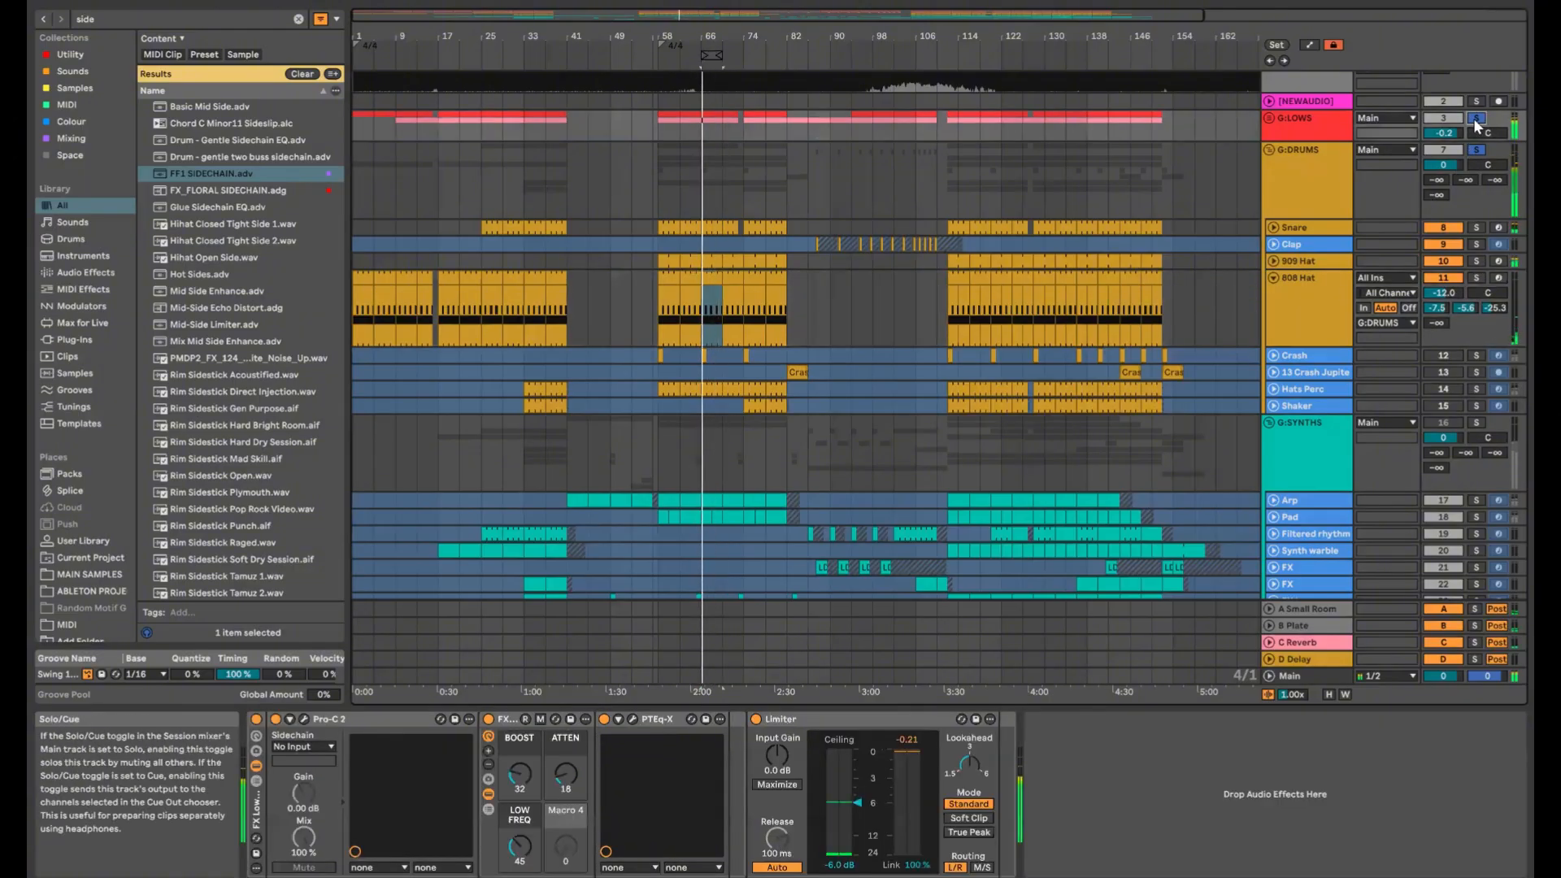
pyautogui.click(1475, 150)
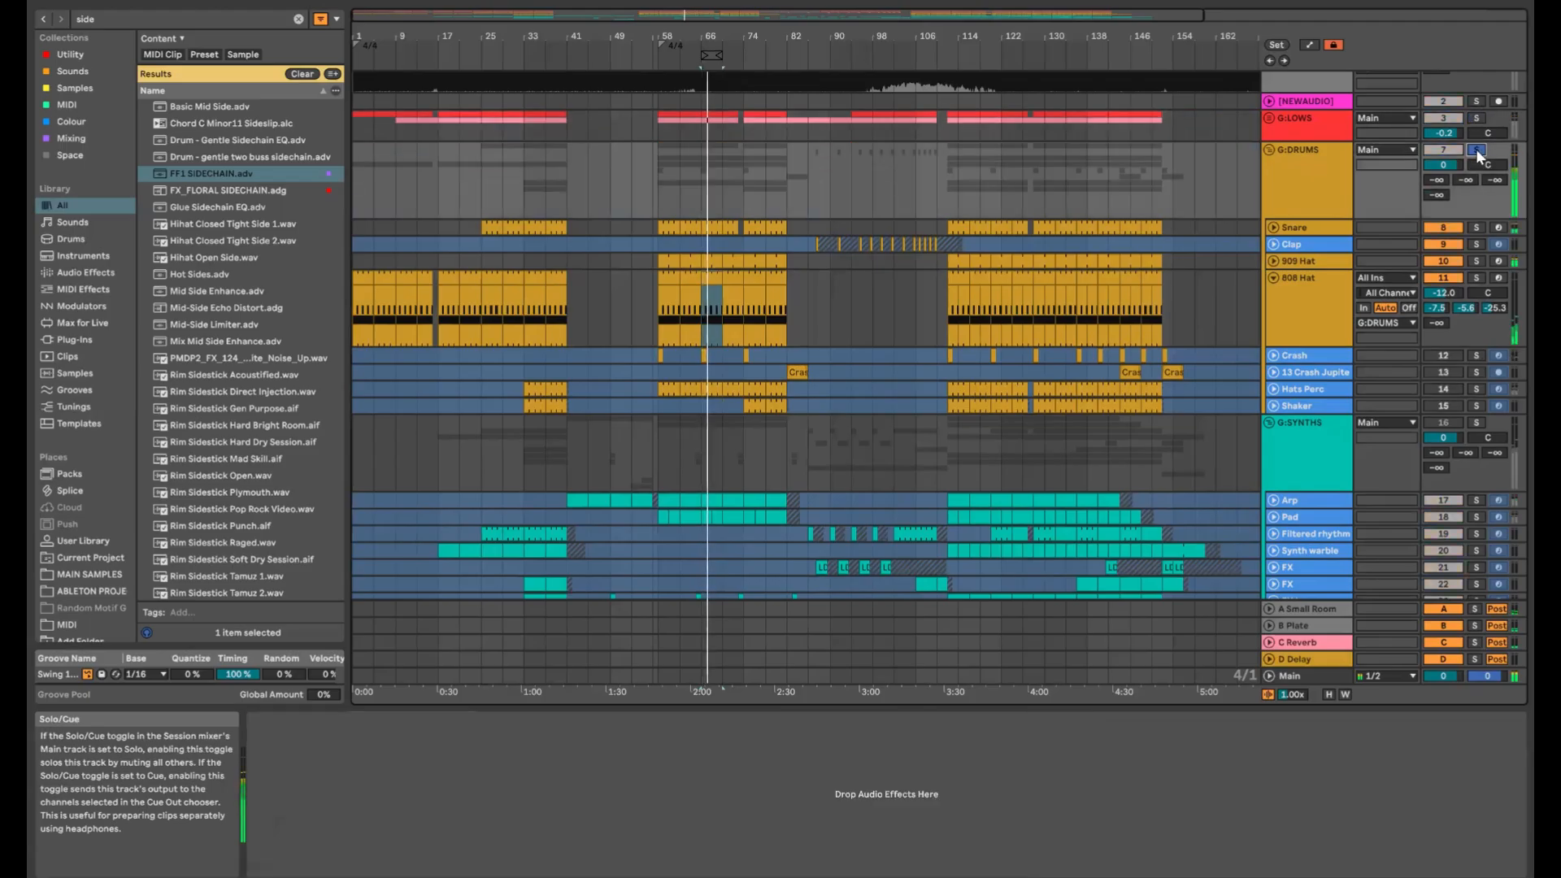
# Activate the Crash track, unfold it and show its device chain
pyautogui.click(1433, 354)
pyautogui.click(1274, 355)
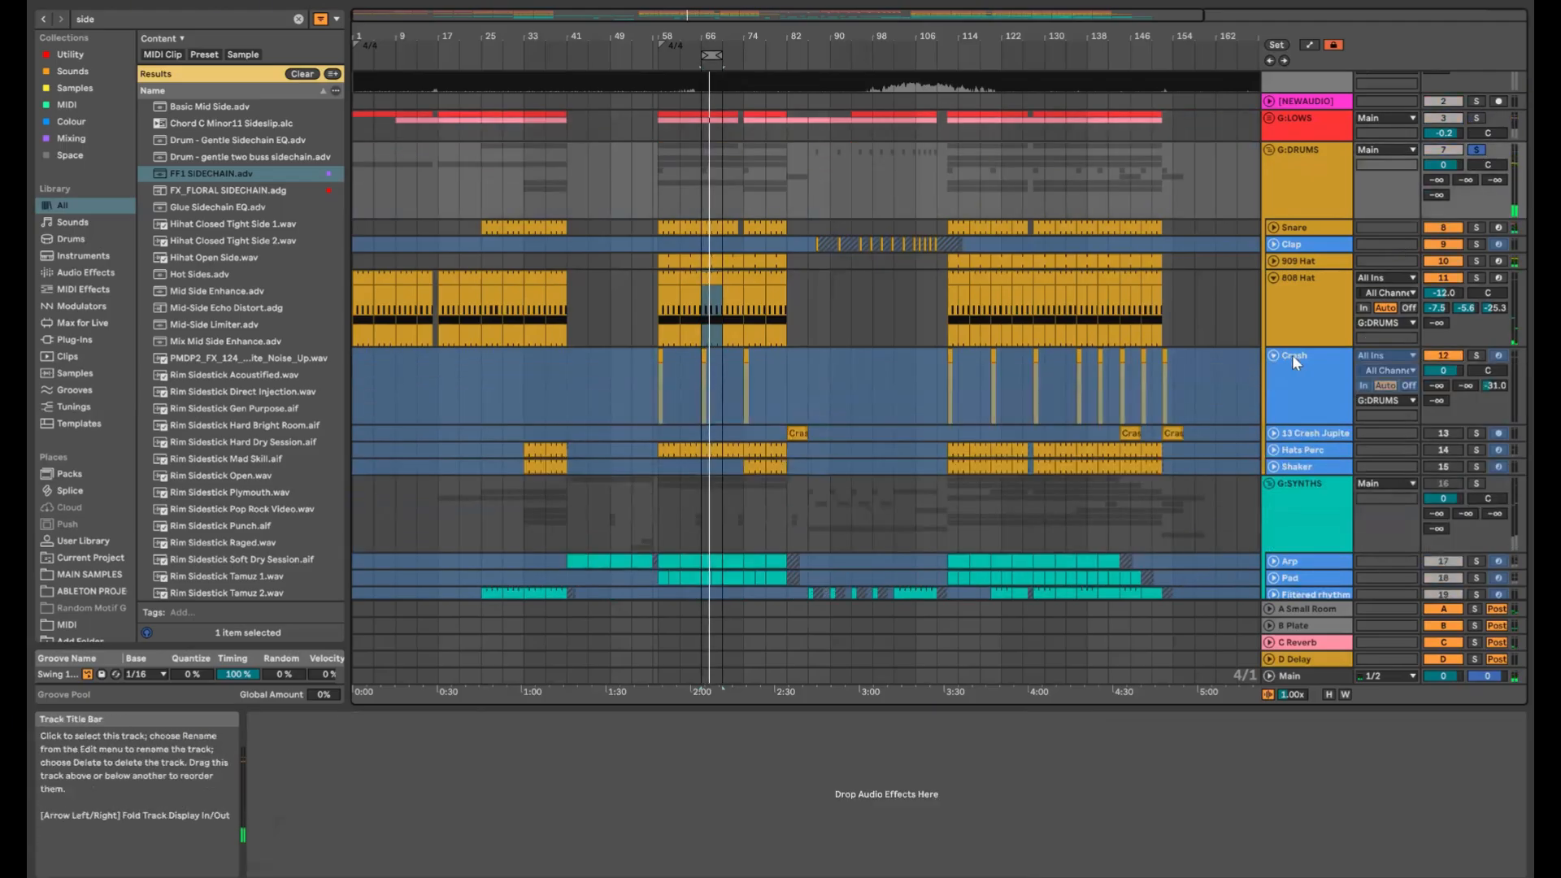
pyautogui.rightClick(1293, 359)
pyautogui.press('Escape')
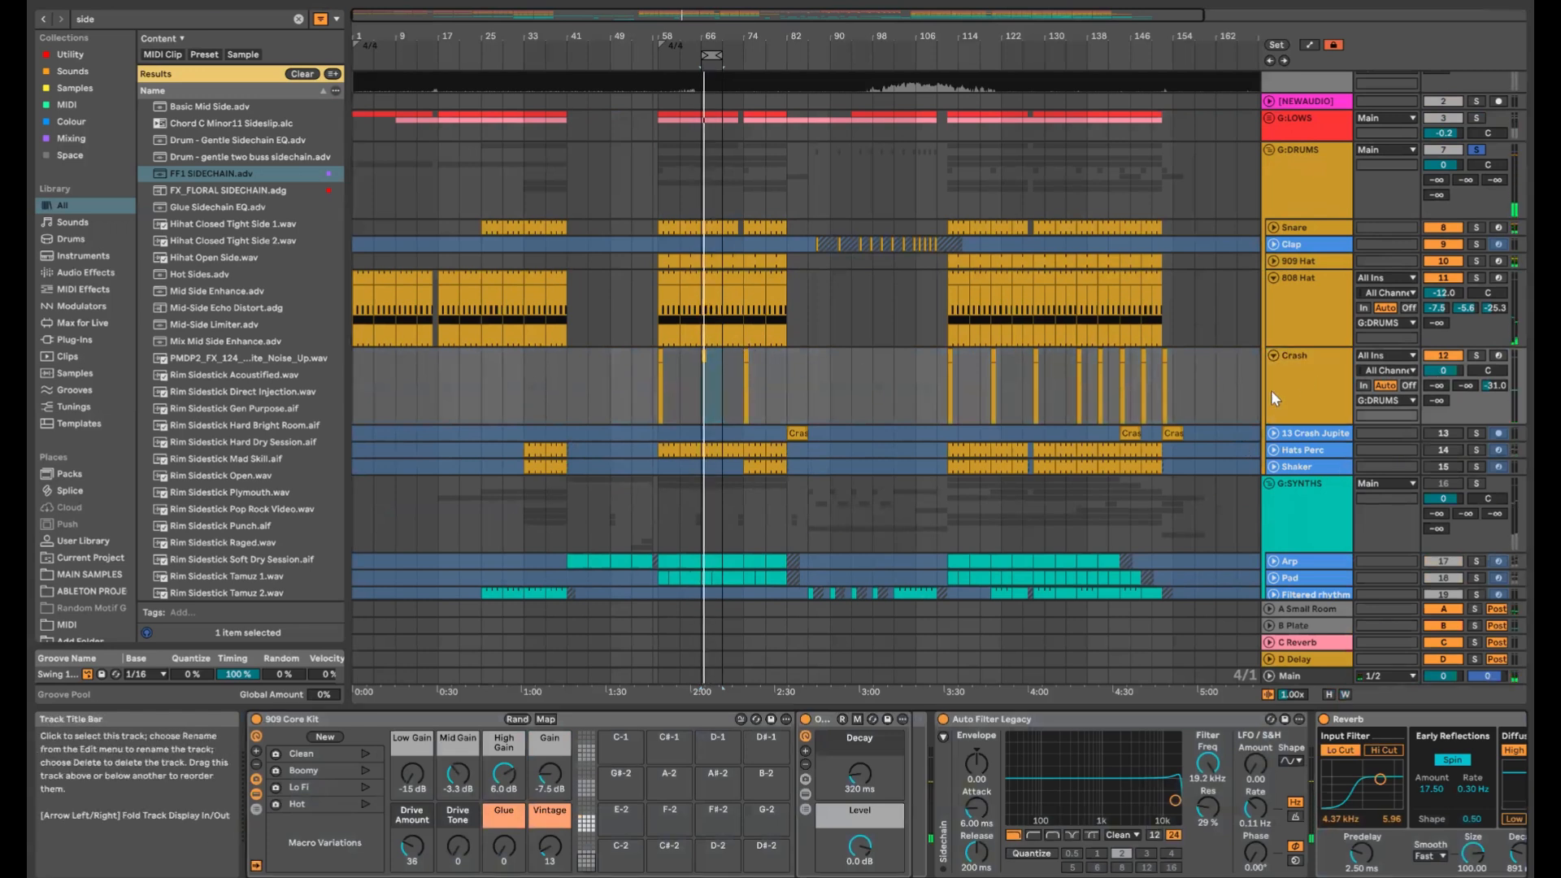
# Set the Gain macro of the Crash track's 909 Core Kit to 4.0 dB
pyautogui.moveTo(550, 774); pyautogui.dragTo(550, 735)
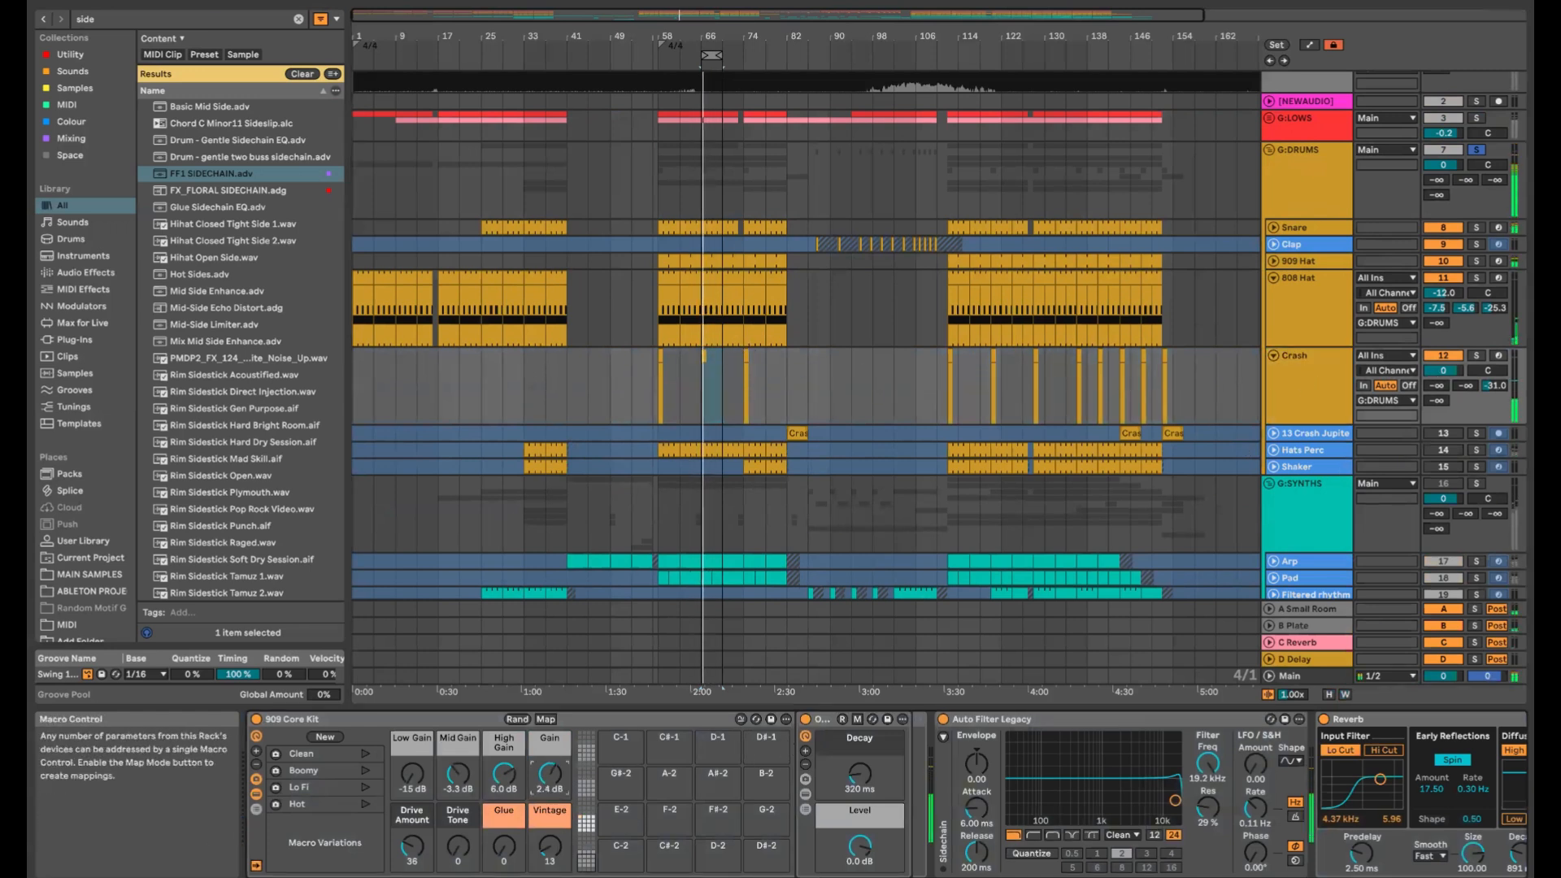
pyautogui.write('4')
pyautogui.press('Return')
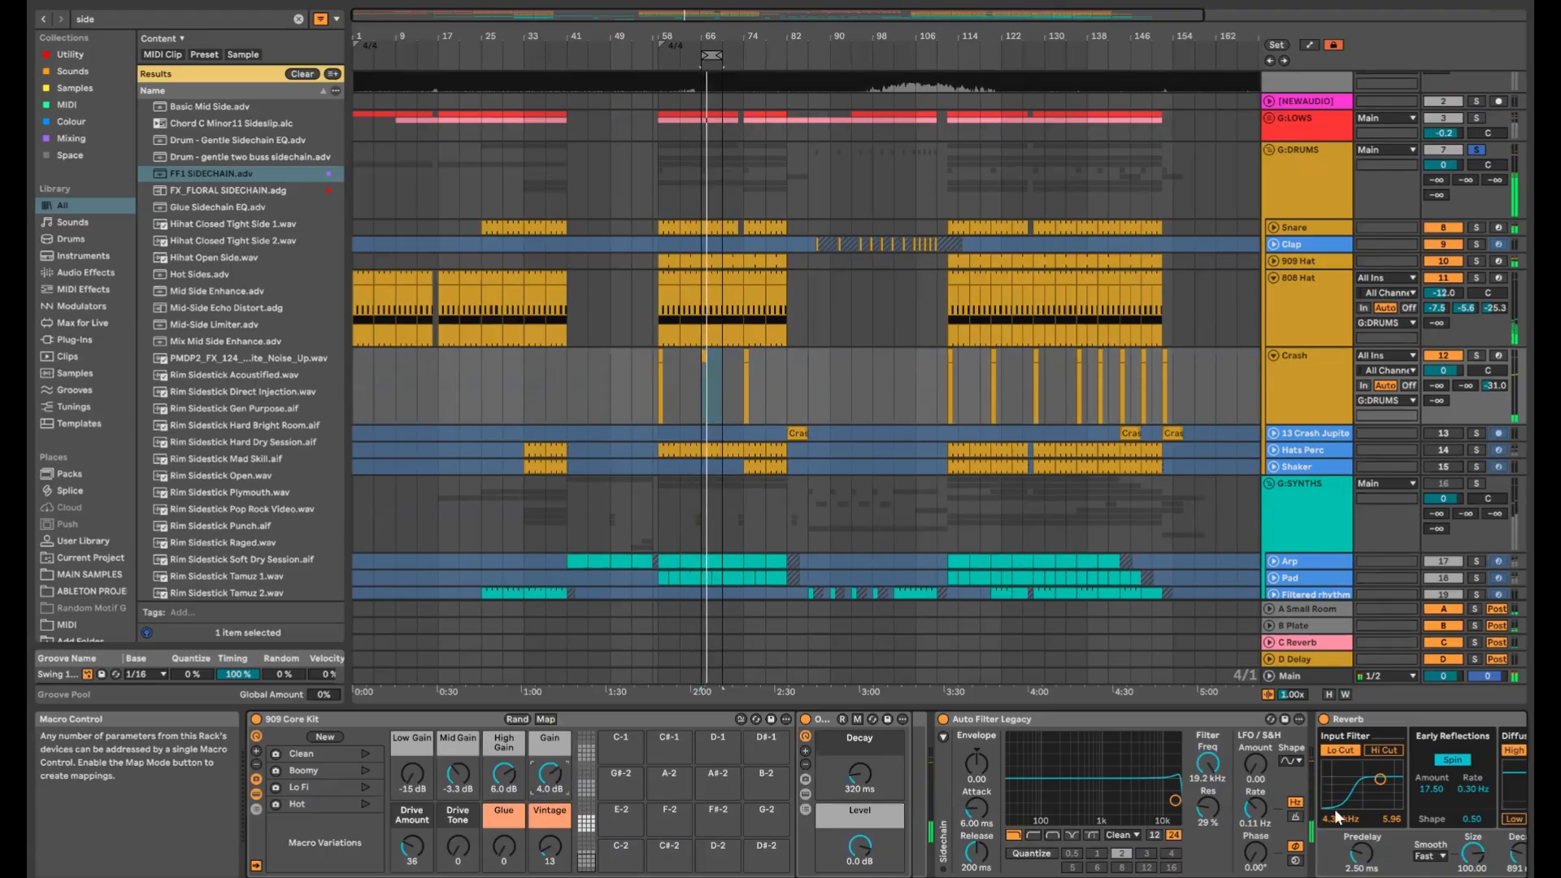
pyautogui.moveTo(1373, 877)
pyautogui.mouseDown()
pyautogui.moveTo(1422, 877)
pyautogui.moveTo(1402, 877)
pyautogui.mouseUp()
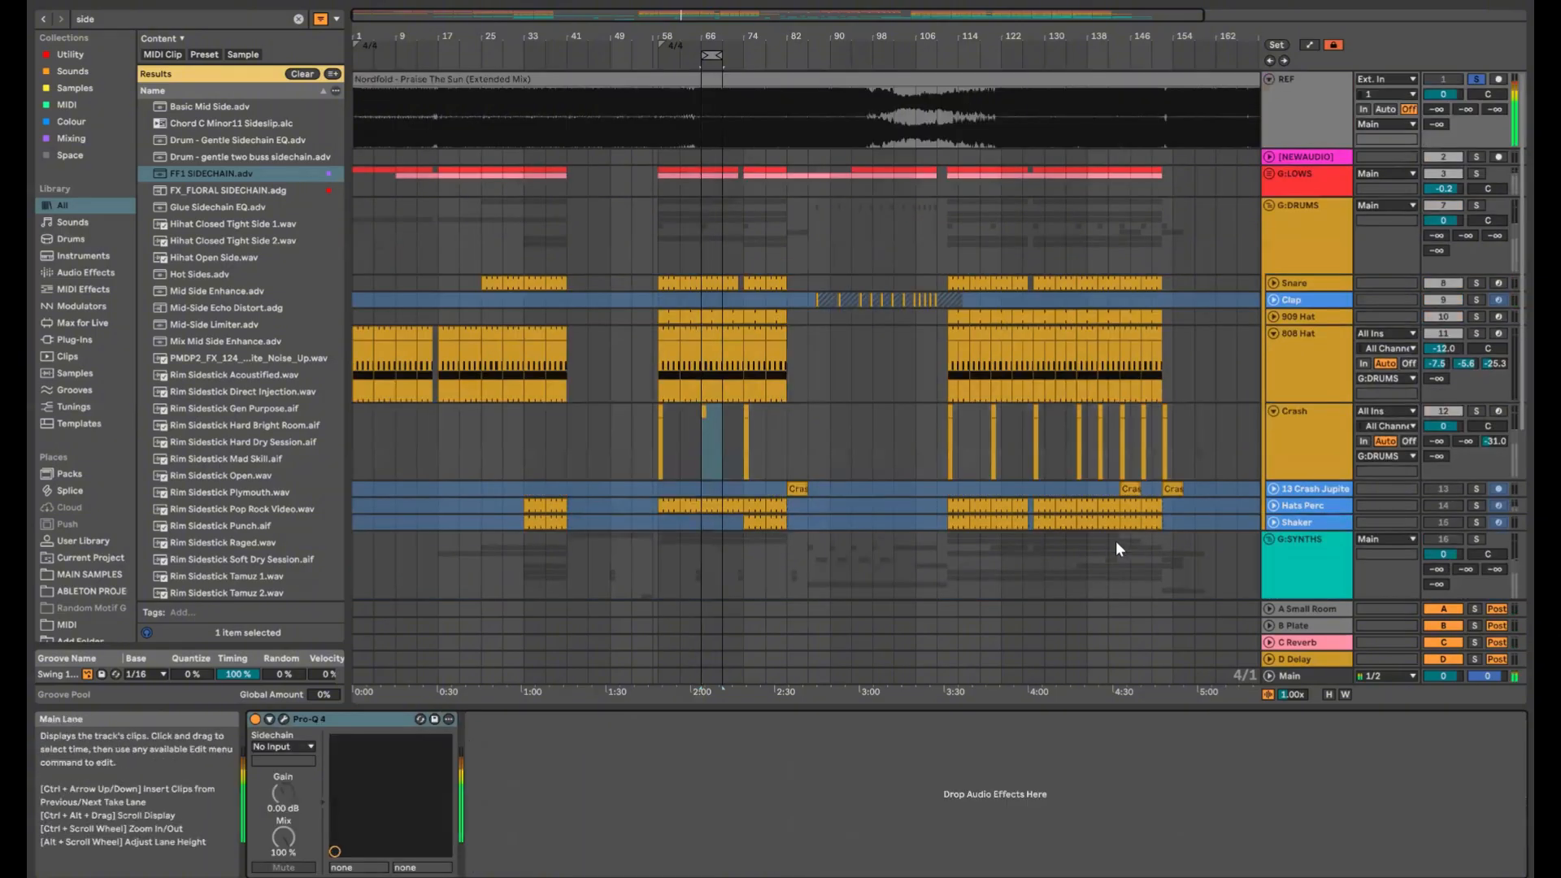
# Play the REF track from several positions in the arrangement, including the section near bar 66, for comparison with the mix
pyautogui.click(730, 110)
pyautogui.press('space')
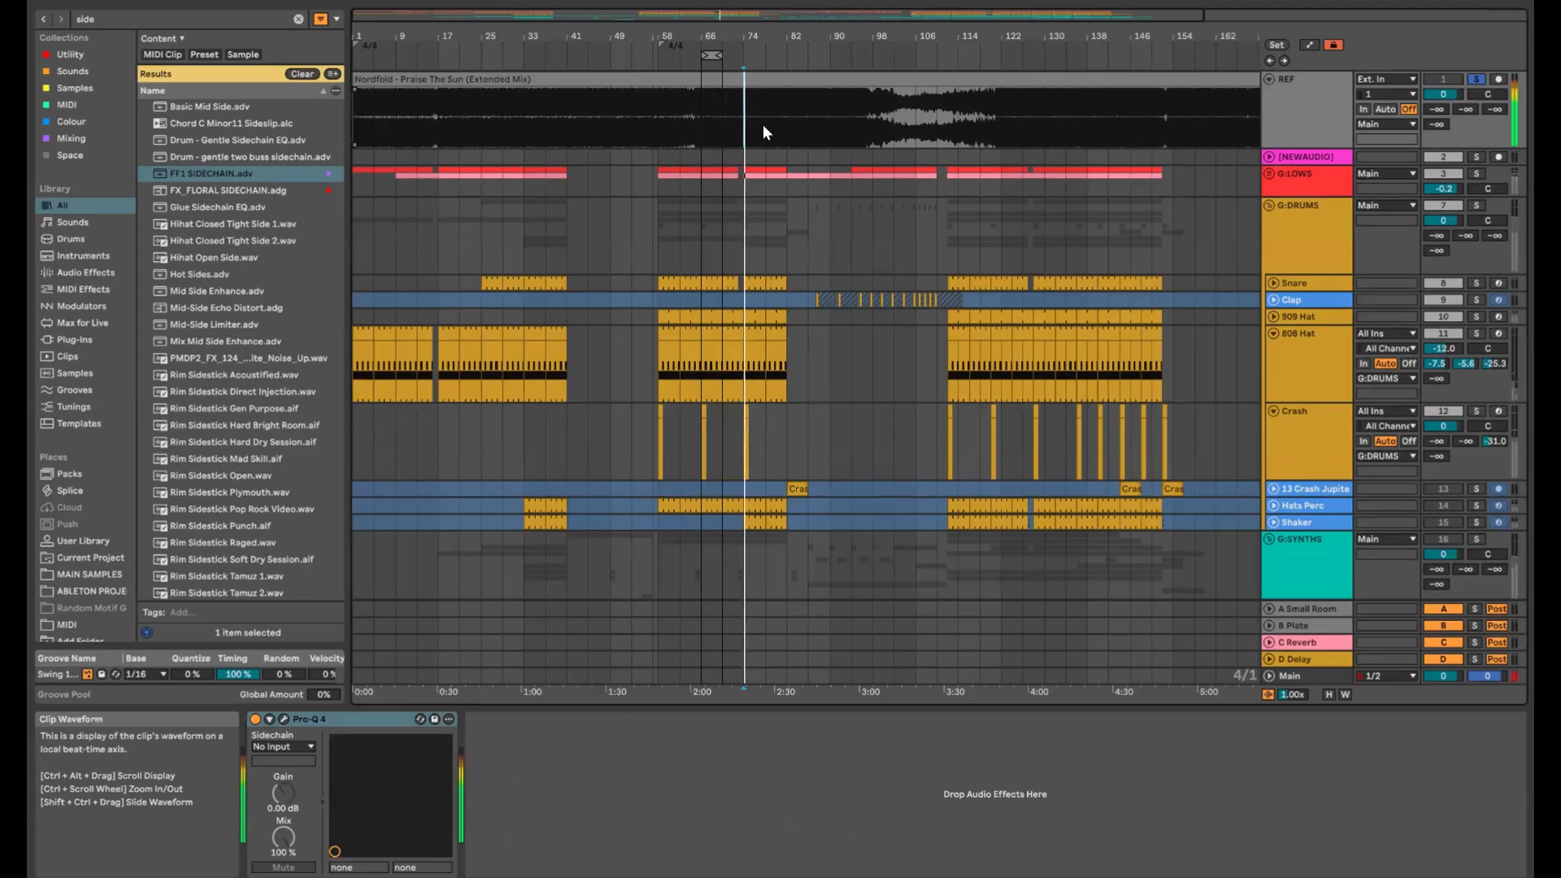
pyautogui.click(785, 123)
pyautogui.click(995, 120)
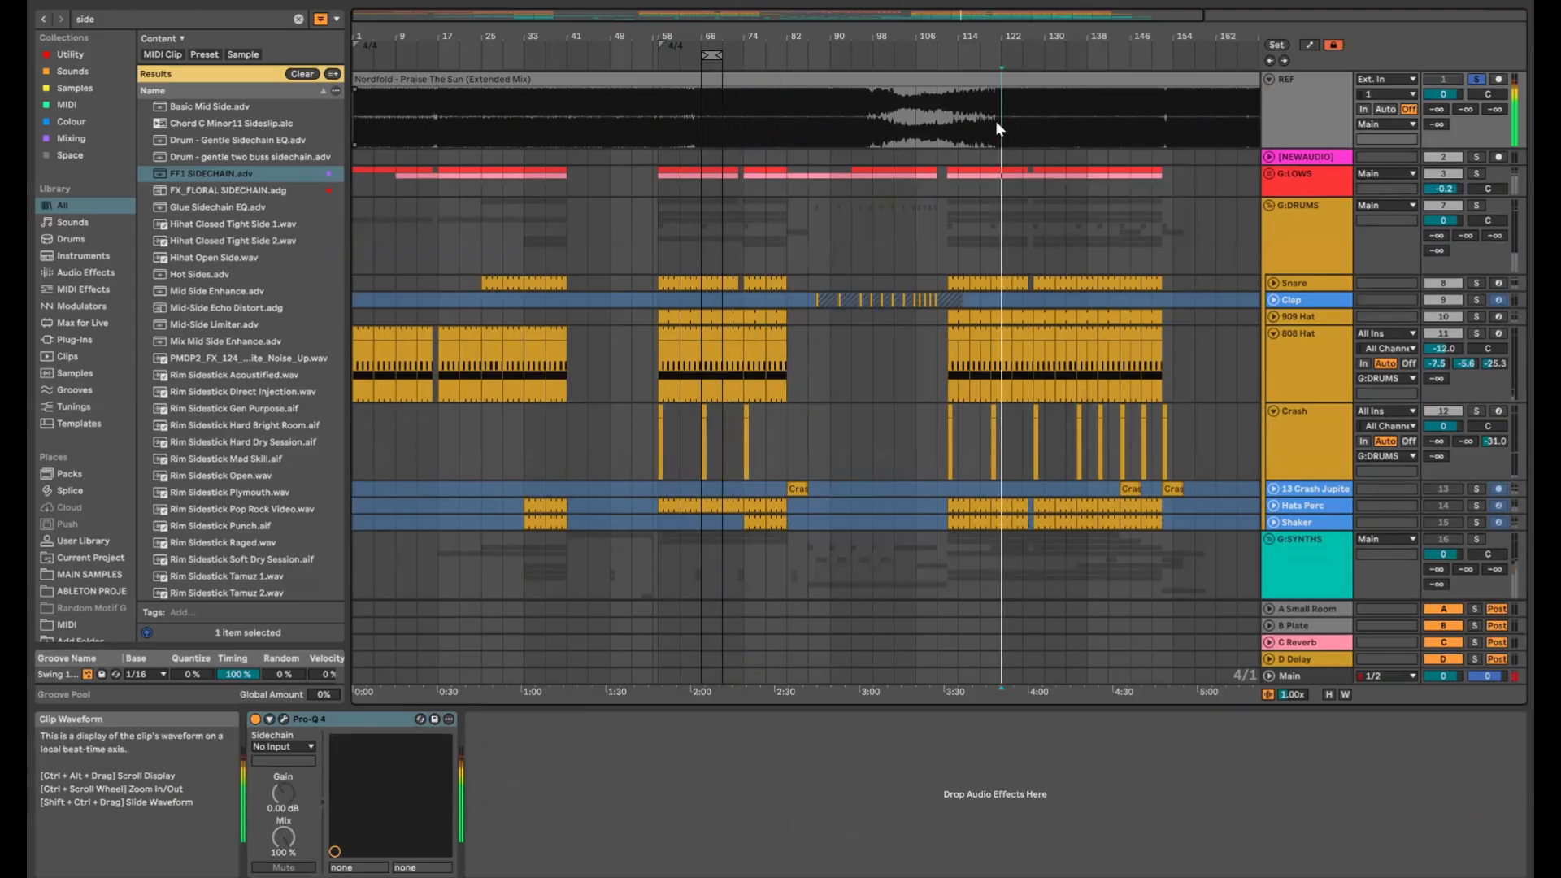
pyautogui.click(701, 115)
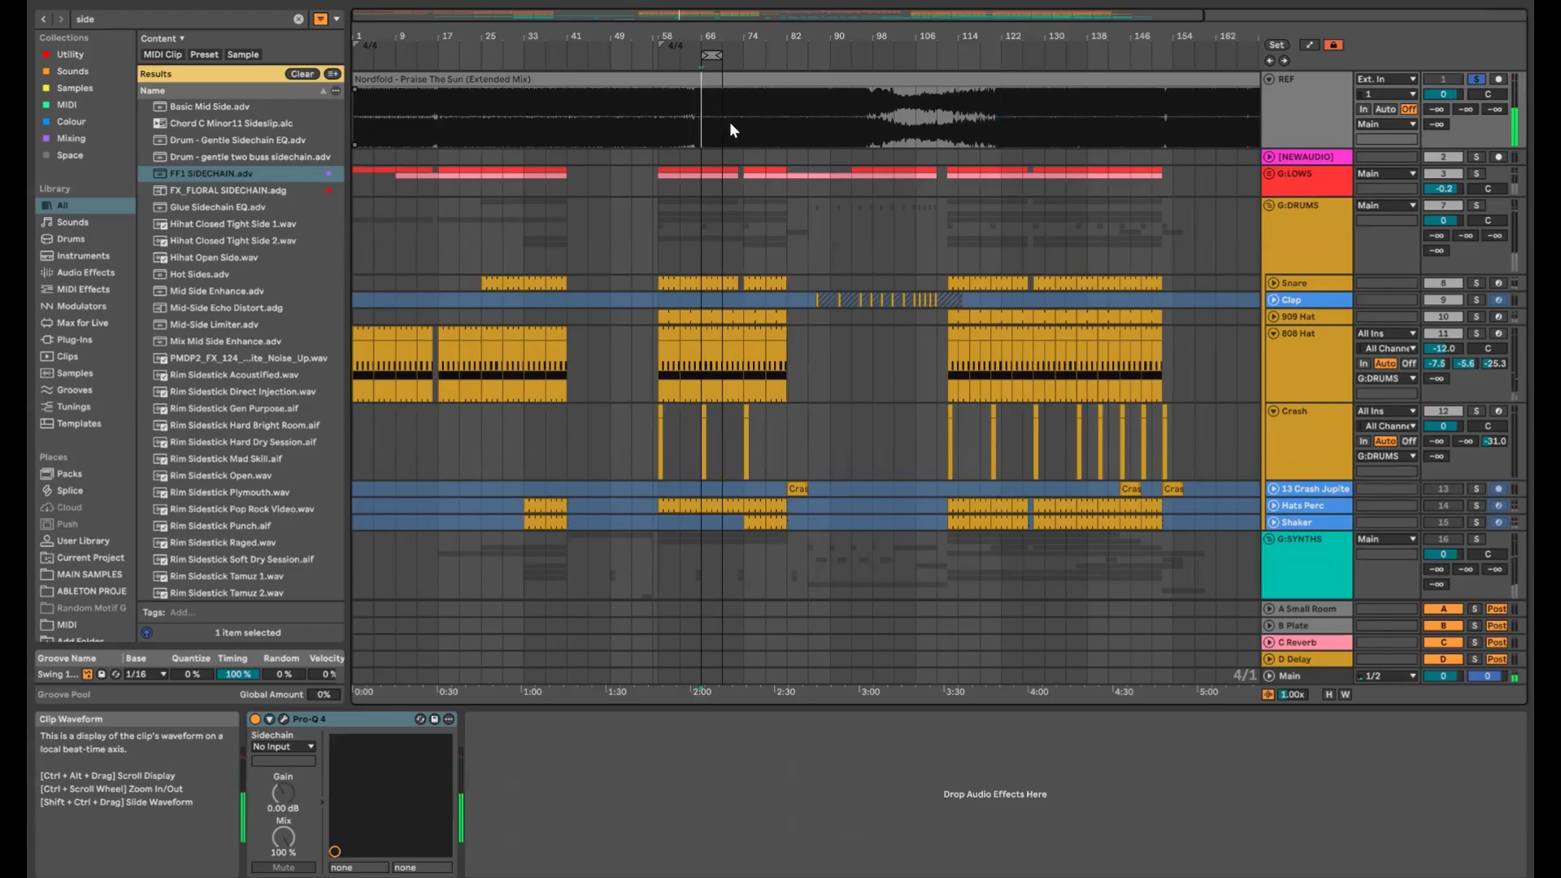
pyautogui.click(701, 118)
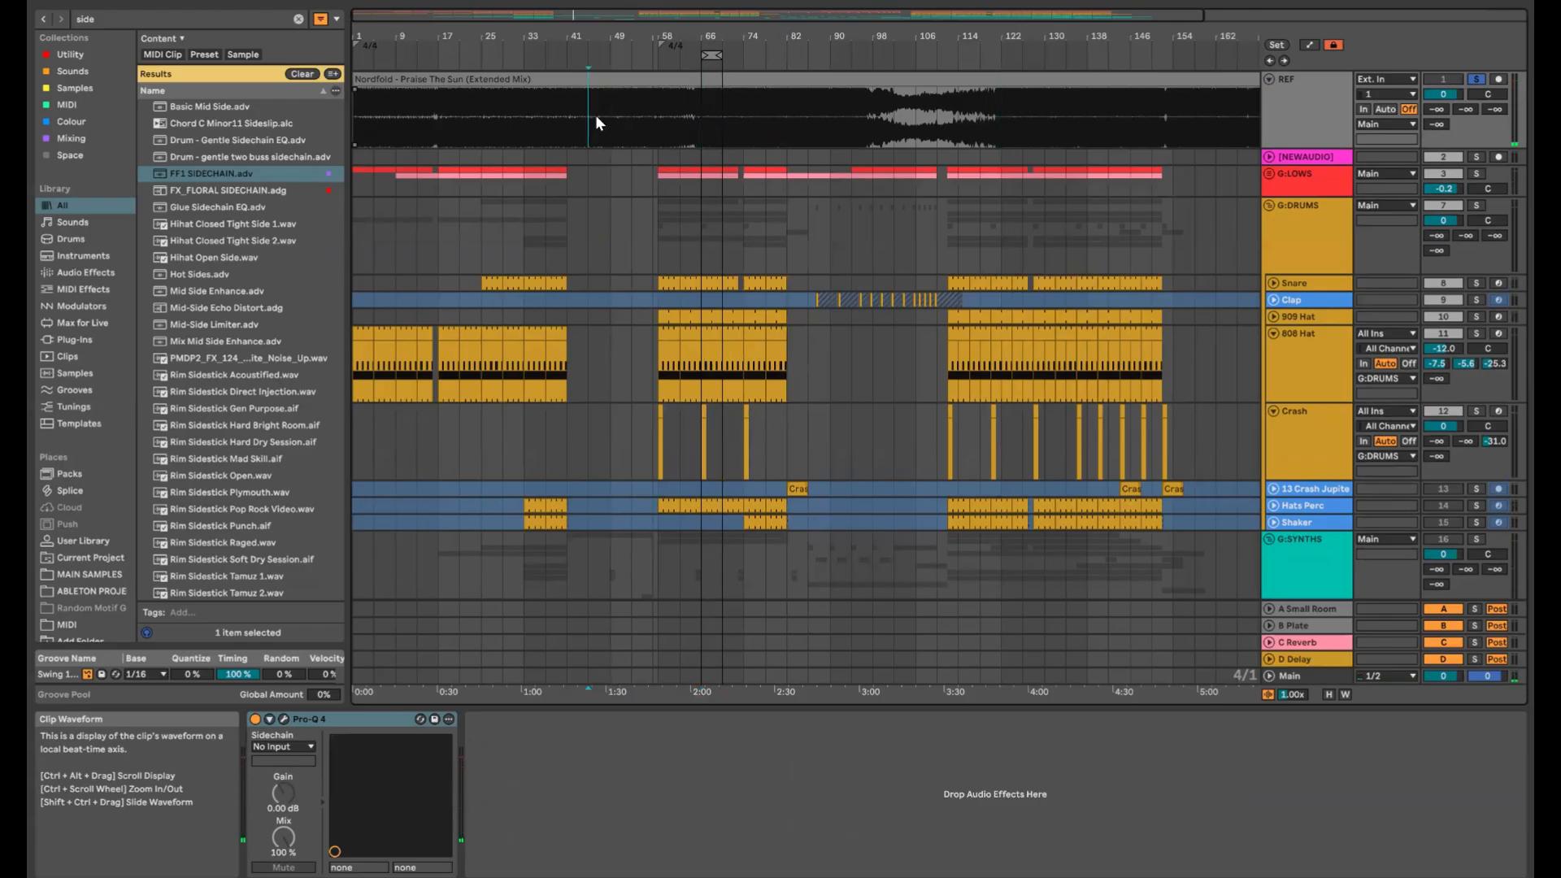
pyautogui.click(594, 115)
pyautogui.click(705, 118)
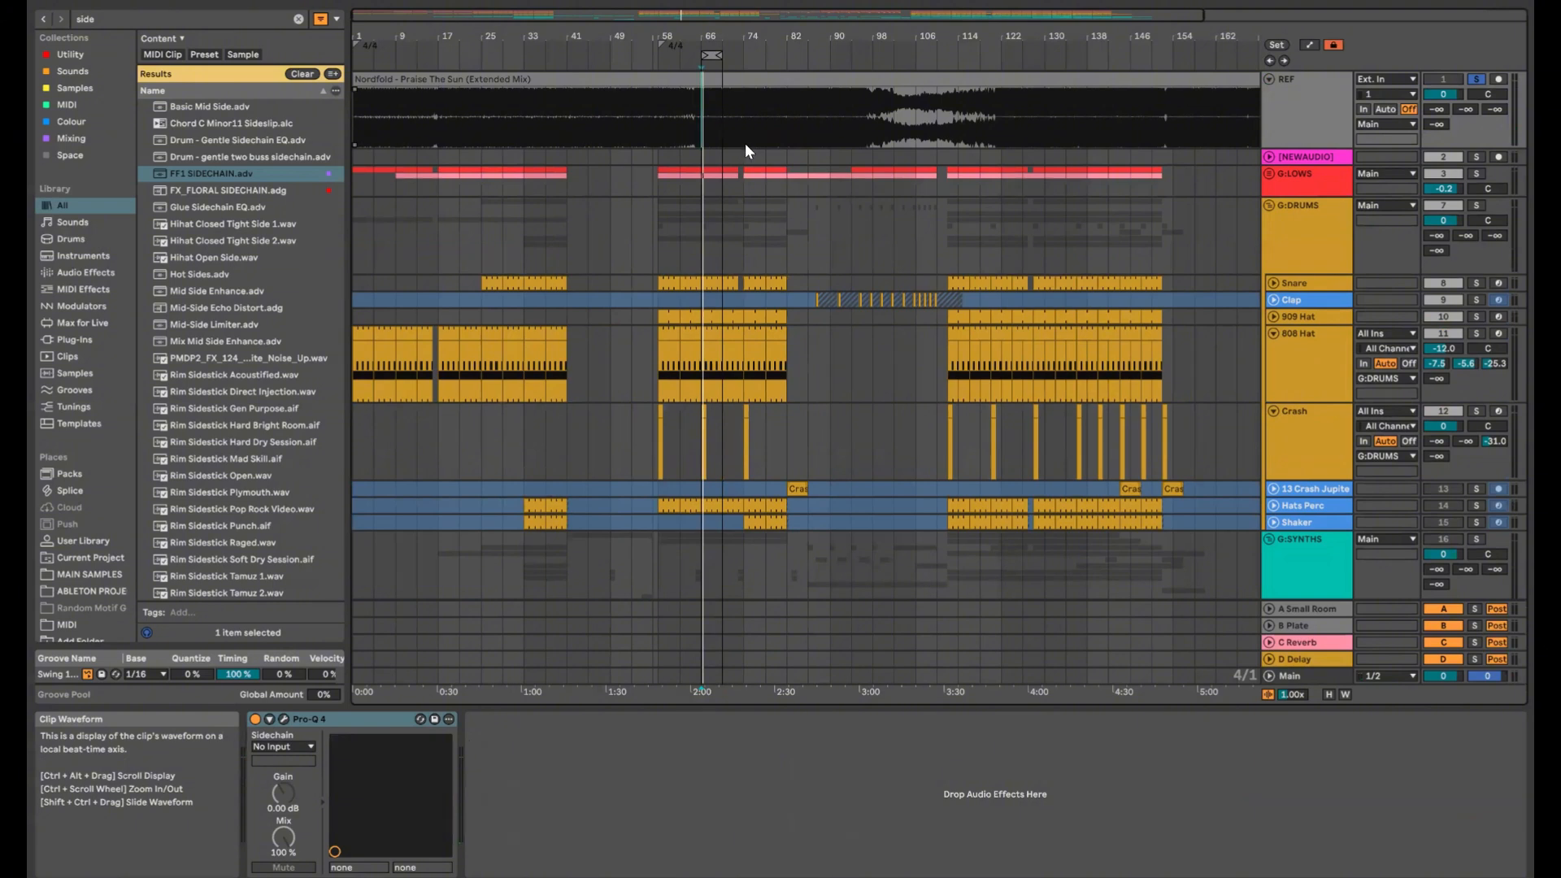
# During playback, raise the Crash track's send to A Small Room to -3.7 dB and its send to B Plate to -6.0 dB
pyautogui.press('space')
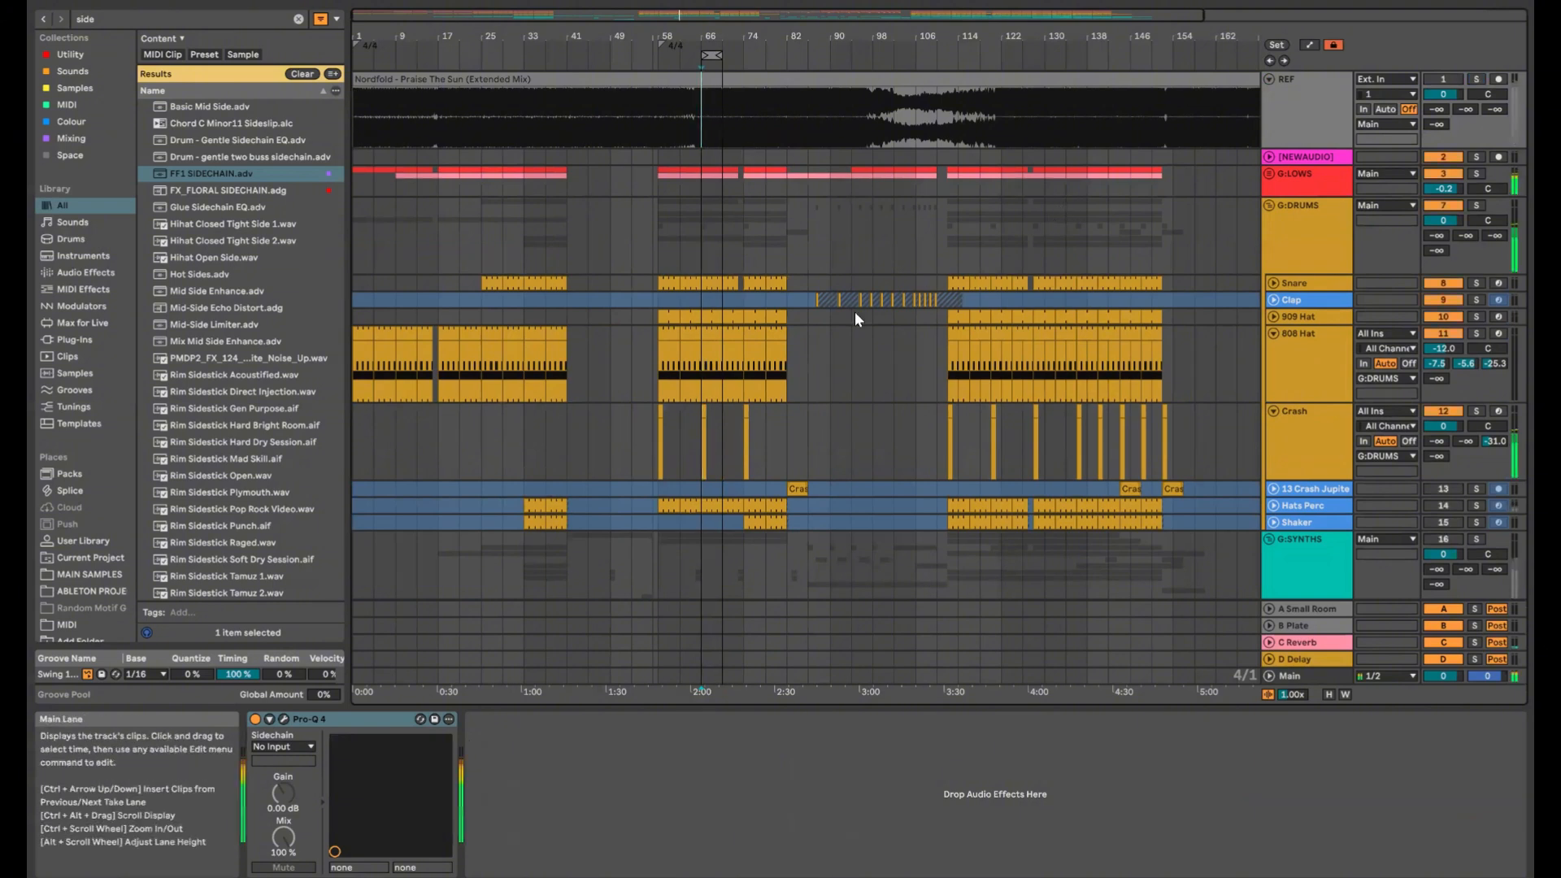
pyautogui.click(1468, 441)
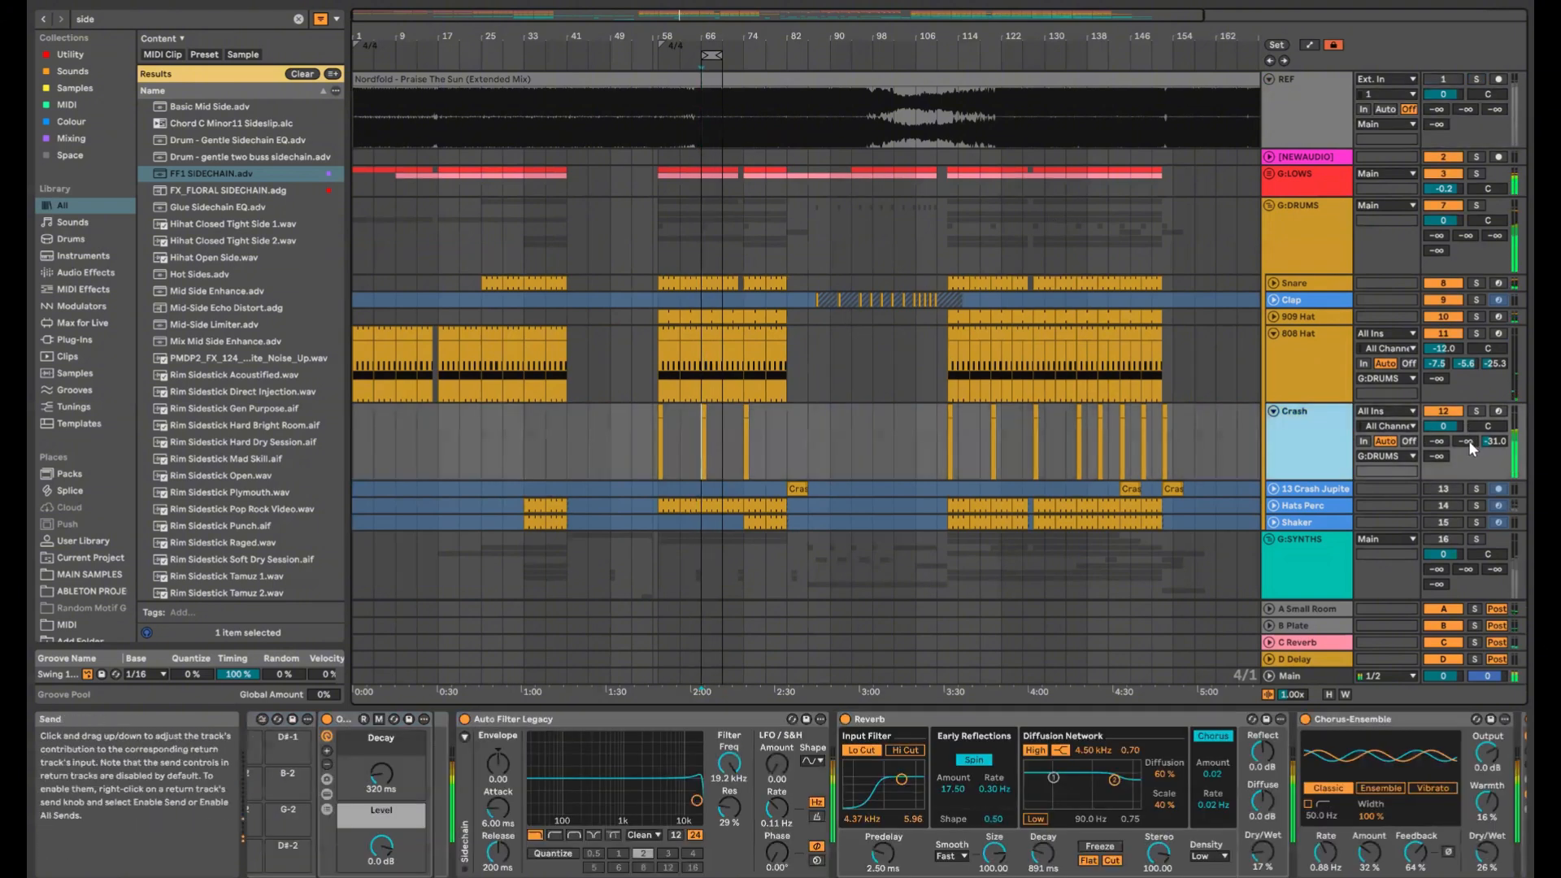
pyautogui.moveTo(1436, 442); pyautogui.dragTo(1436, 374)
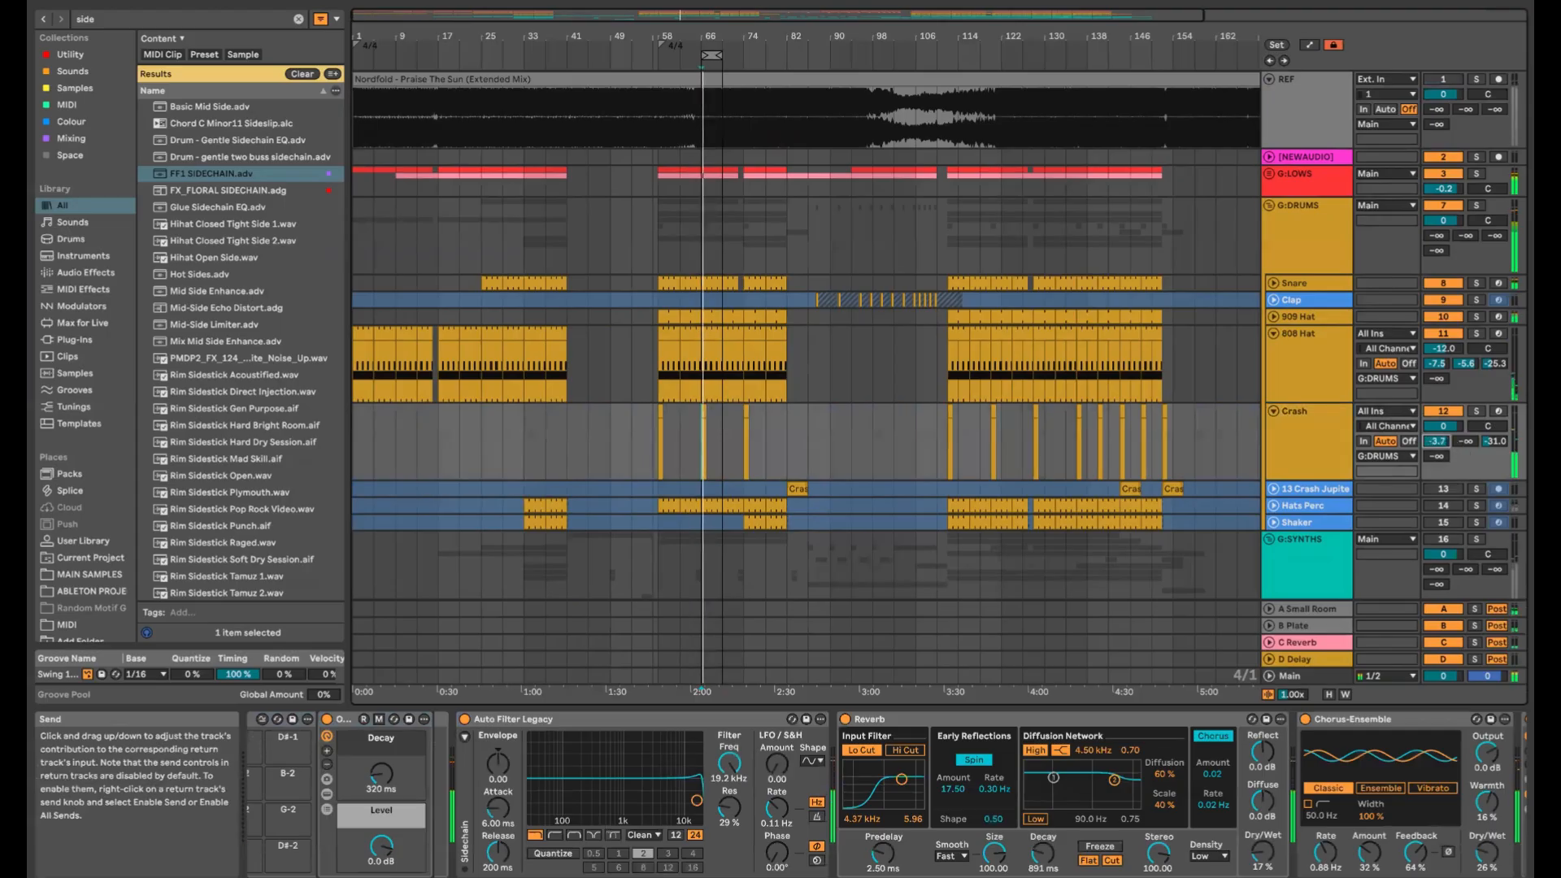
pyautogui.moveTo(1466, 441); pyautogui.dragTo(1466, 386)
pyautogui.click(1441, 444)
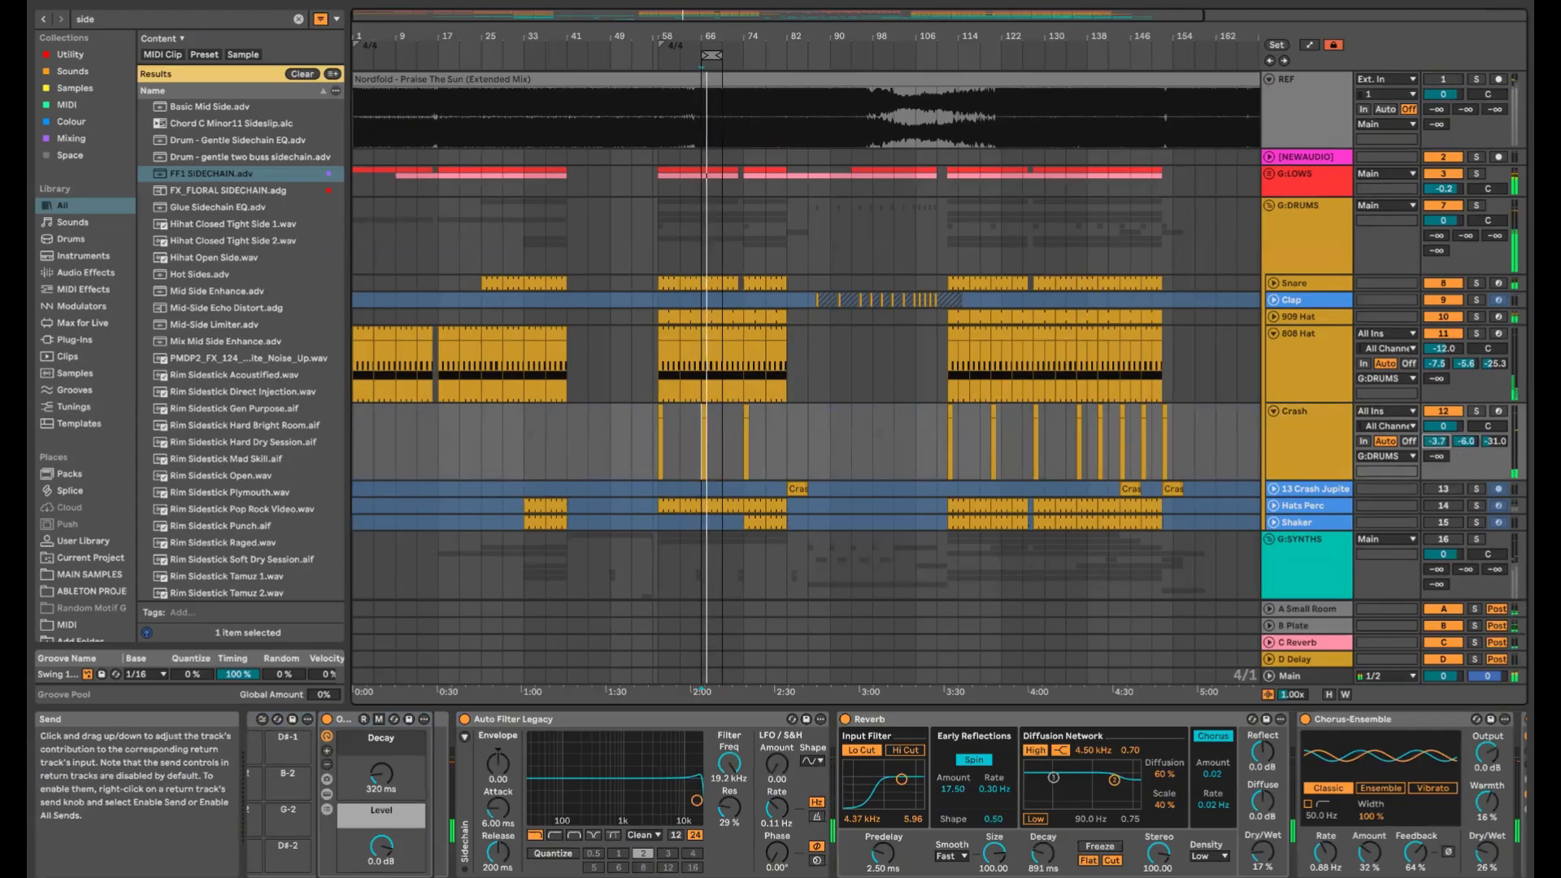
# Search the browser for "echo", add Echo at the end of the Crash track's device chain and set its Dry/Wet to 37%
pyautogui.hscroll(15, 1352, 790)
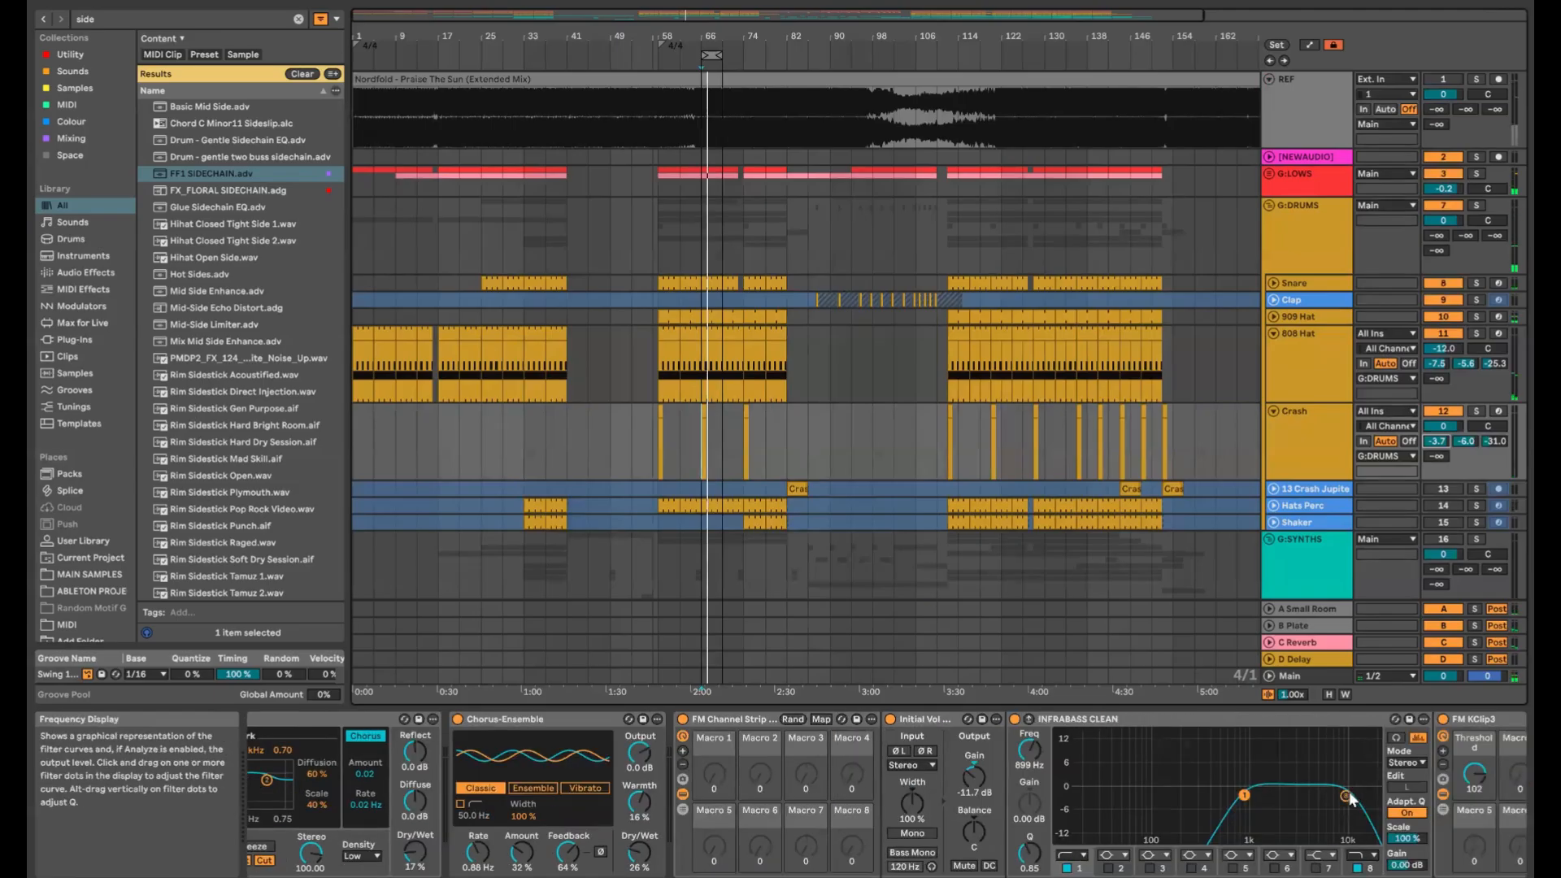
pyautogui.hscroll(10, 1348, 793)
pyautogui.hotkey('ctrl', 'f')
pyautogui.write('echo')
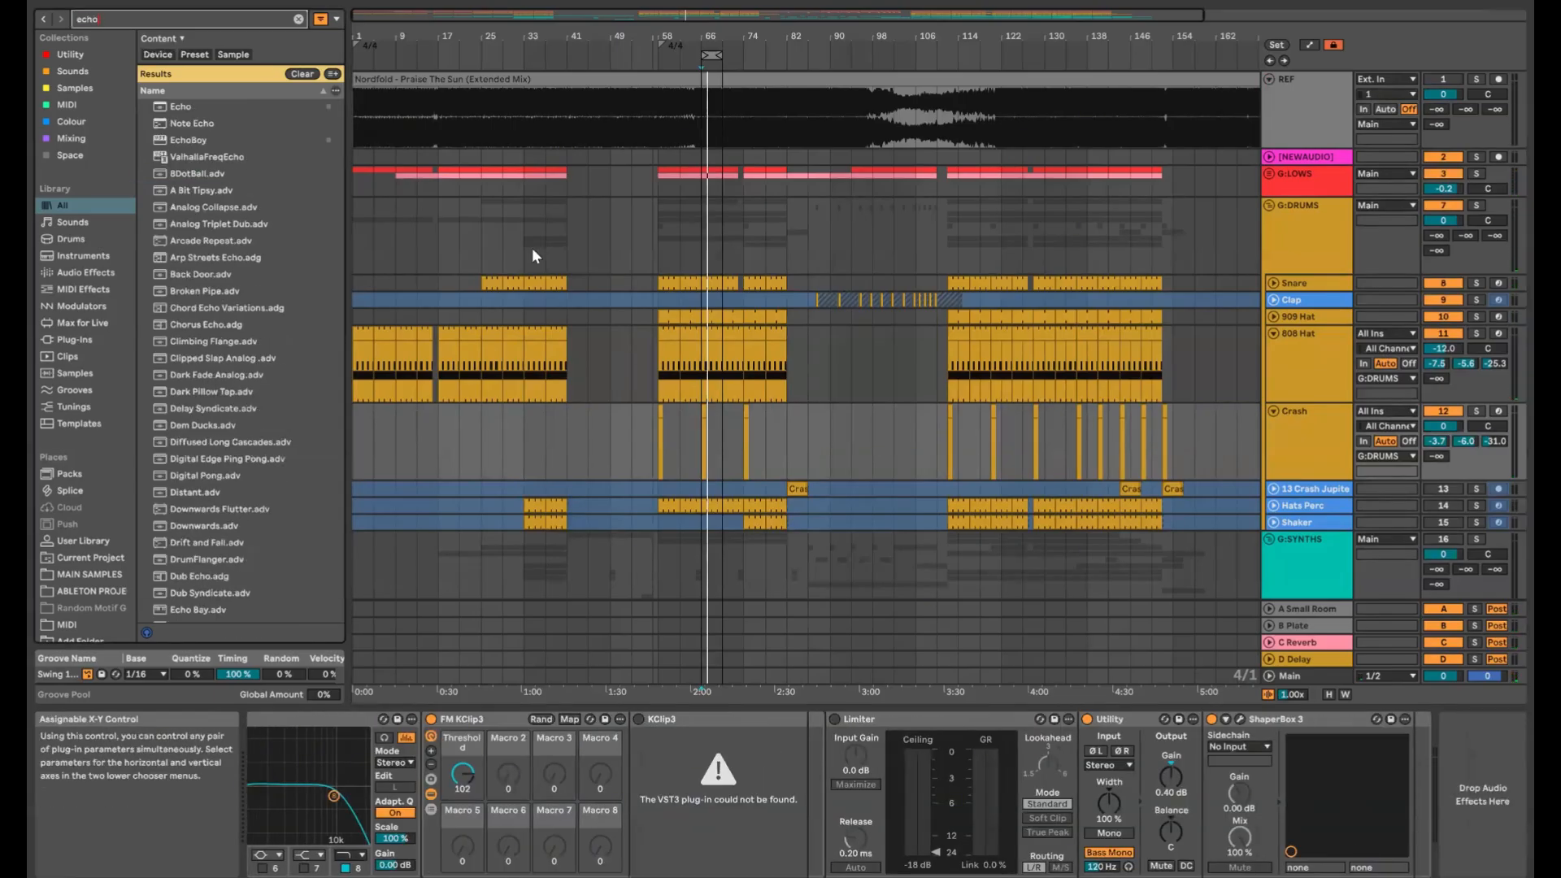
pyautogui.click(182, 108)
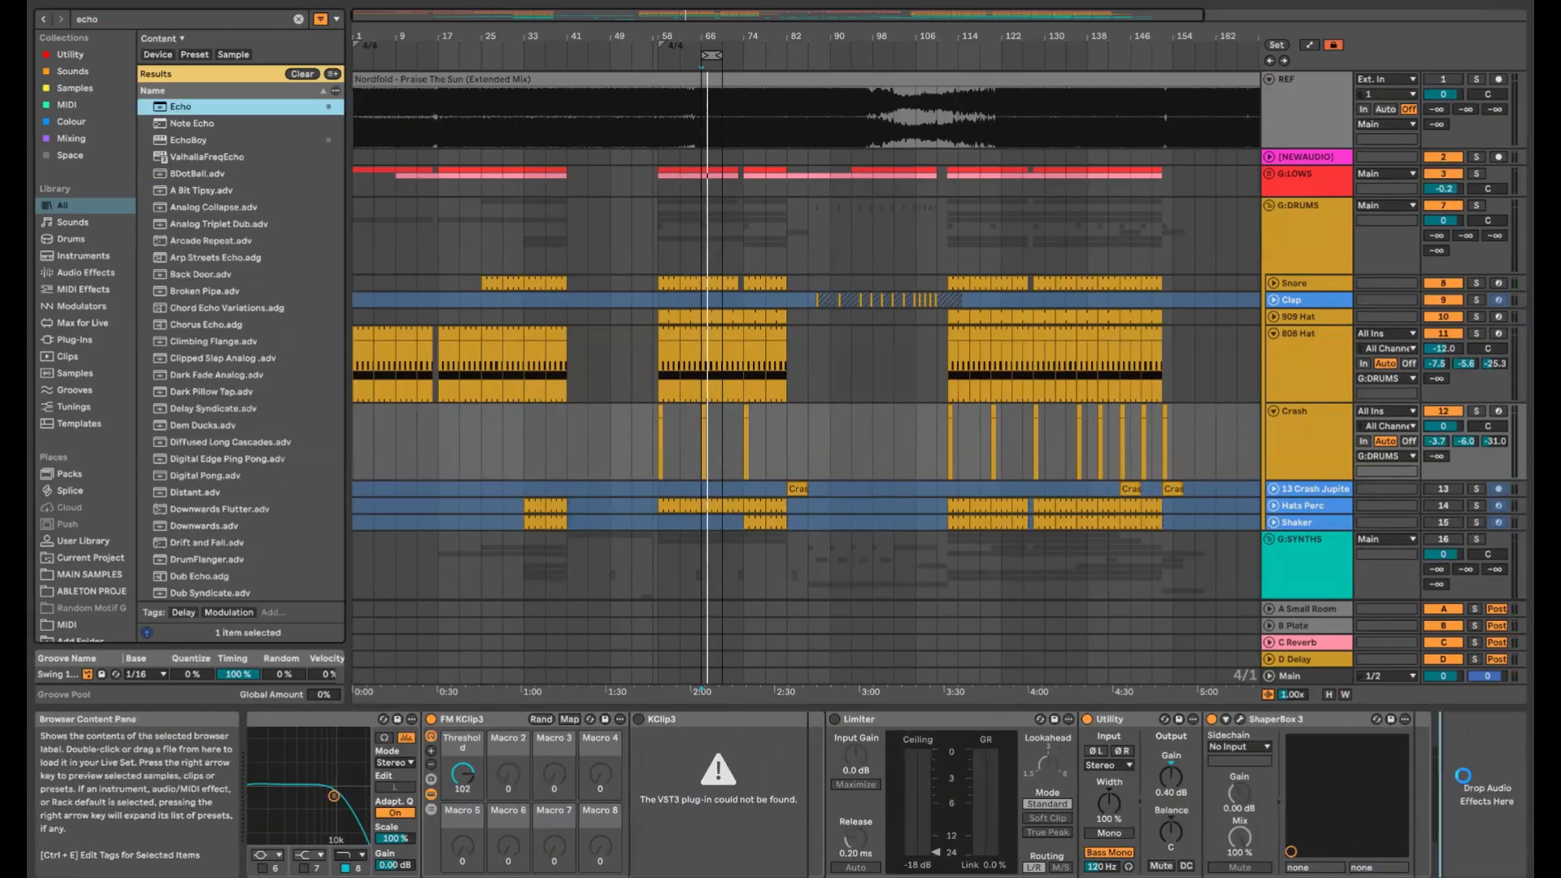
pyautogui.press('Return')
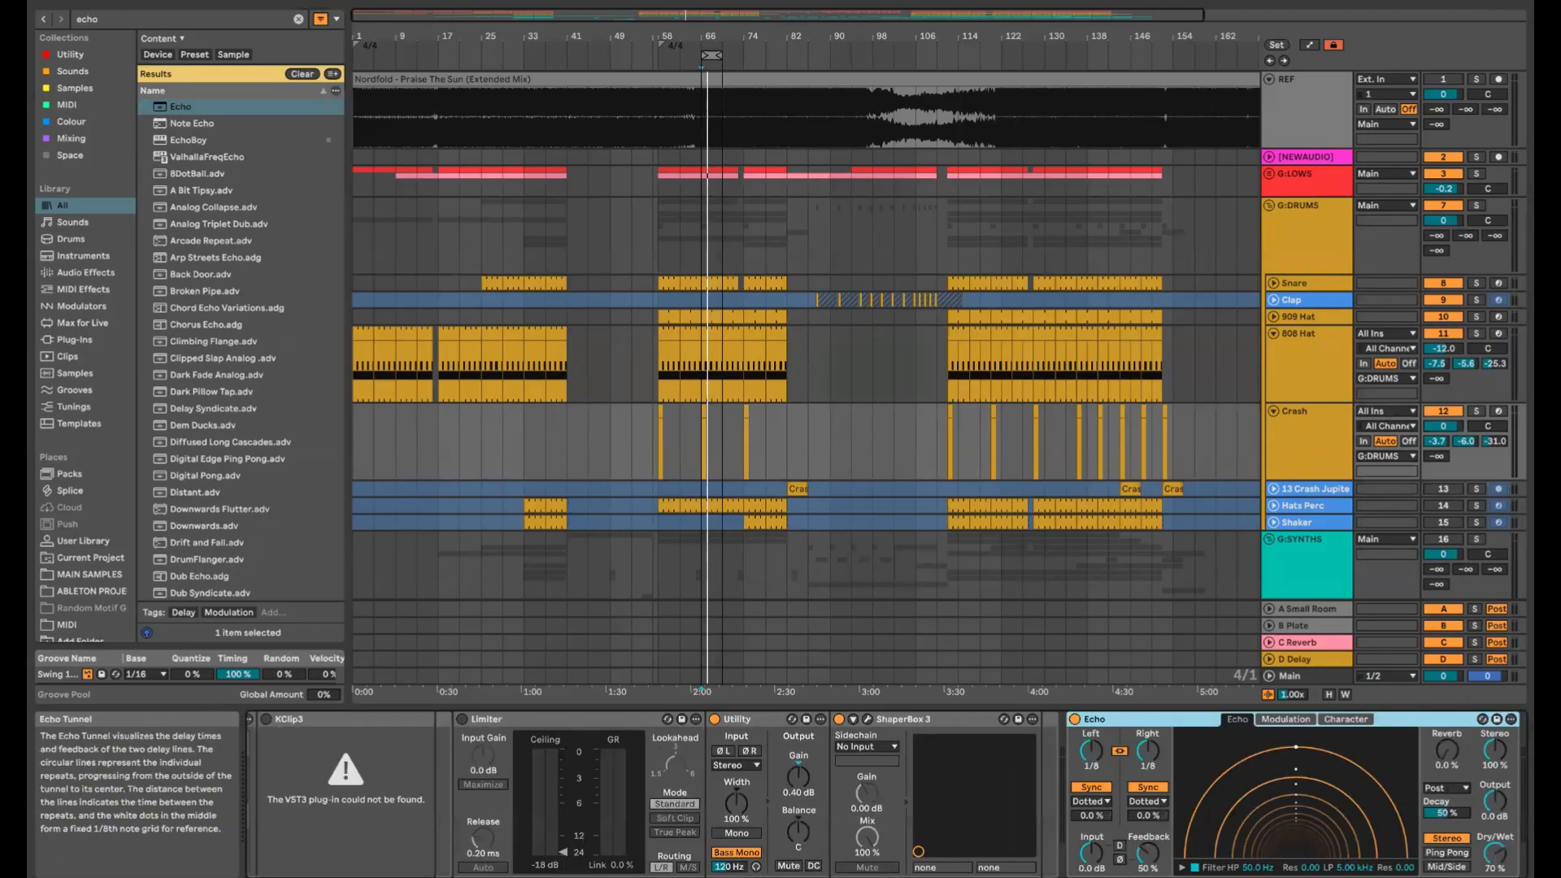
pyautogui.moveTo(1494, 853); pyautogui.dragTo(1494, 877)
pyautogui.press('space')
# Group the Echo device into an Audio Effect Rack and show the rack's chain list
pyautogui.click(1138, 721)
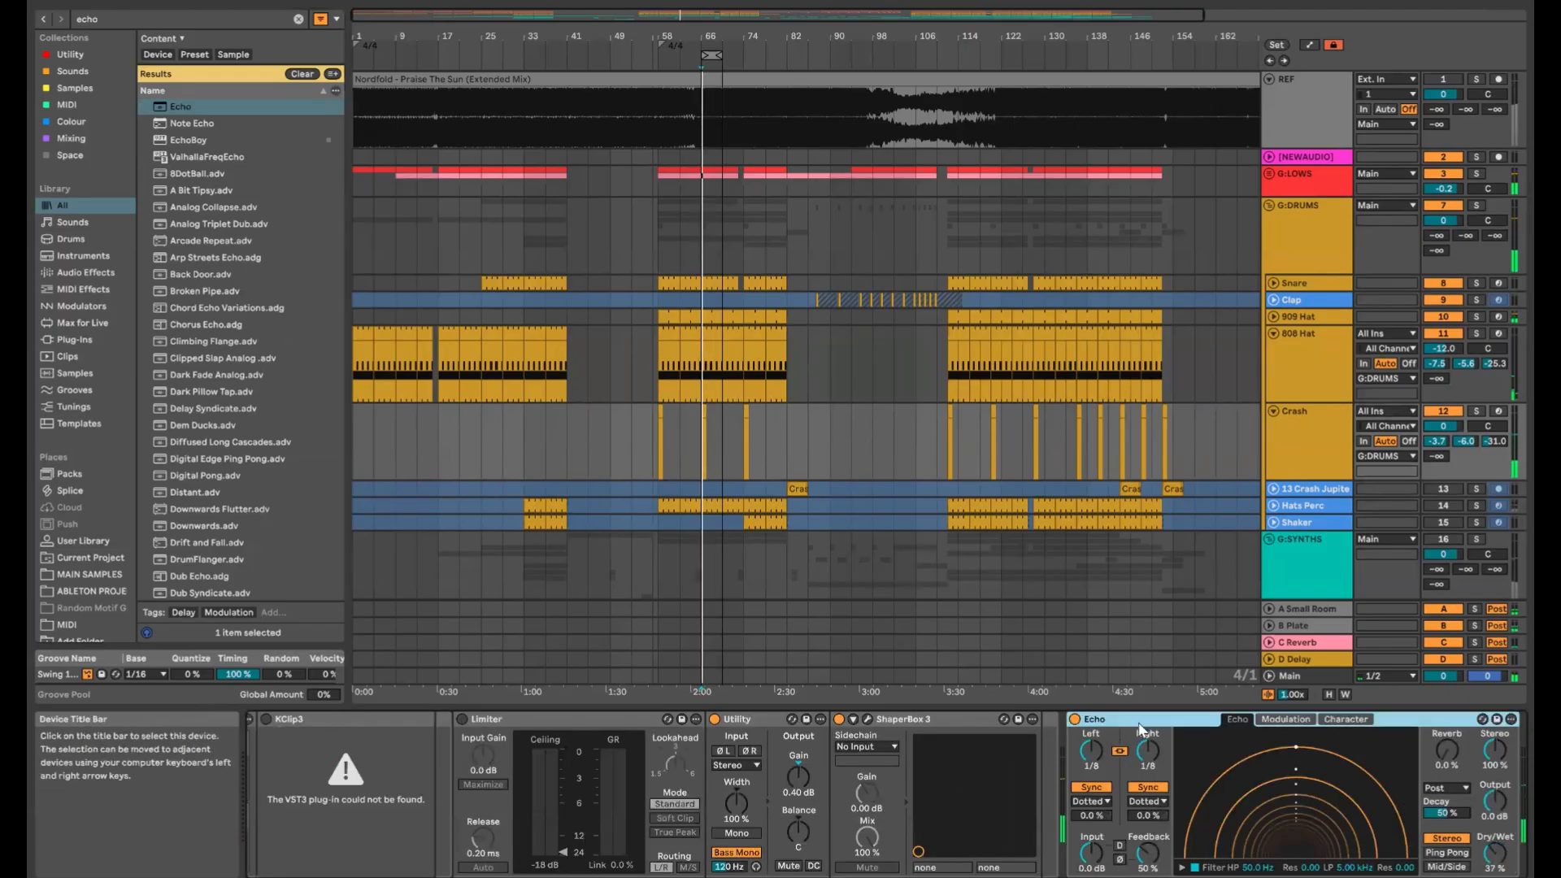
pyautogui.hotkey('ctrl', 'g')
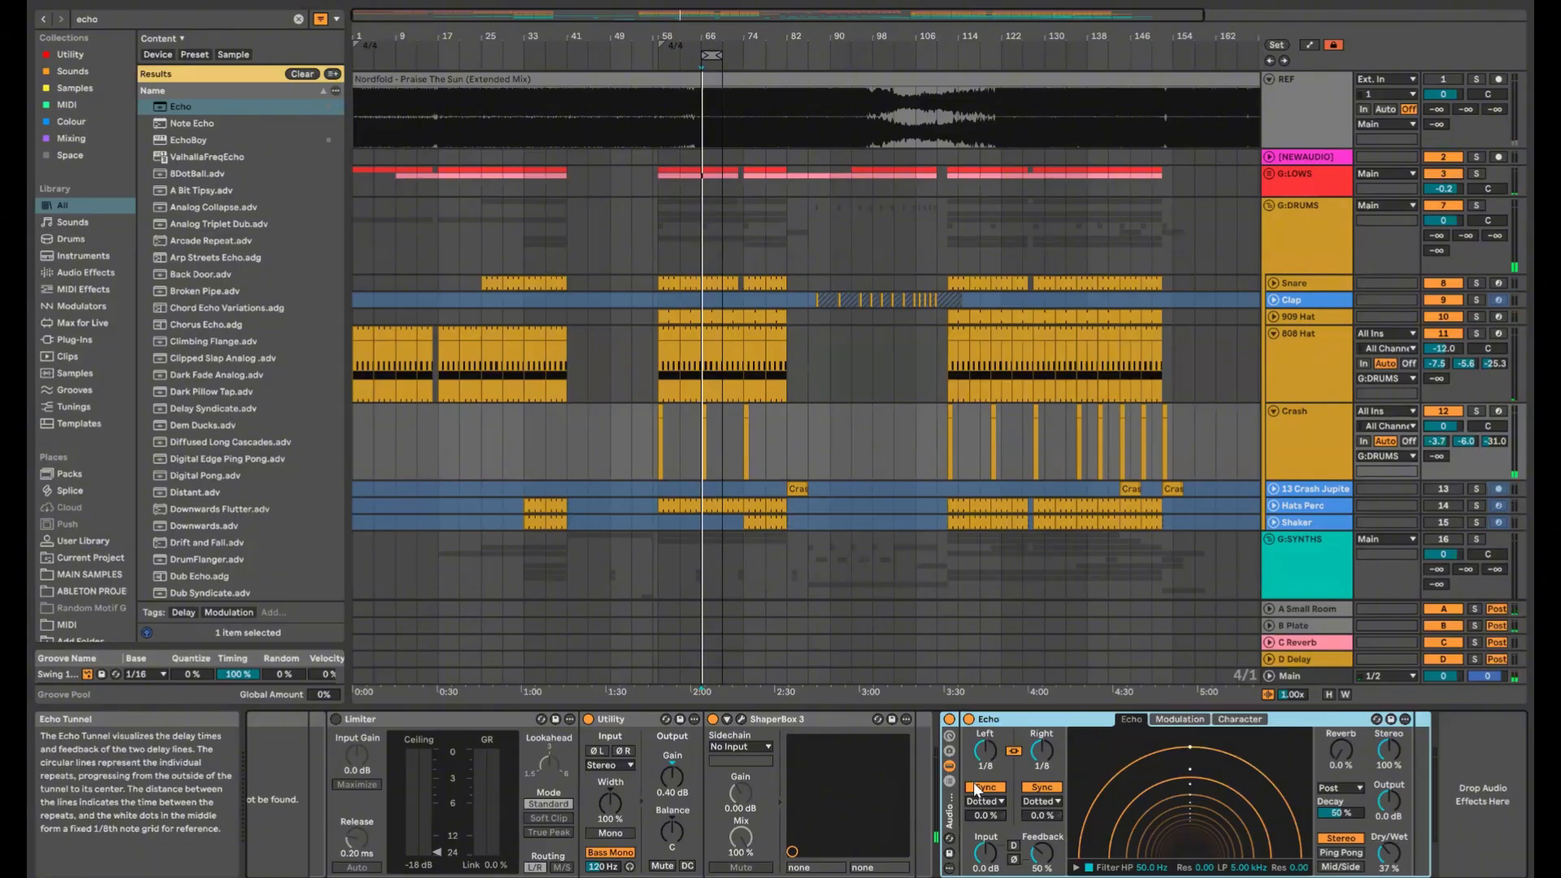
pyautogui.click(949, 782)
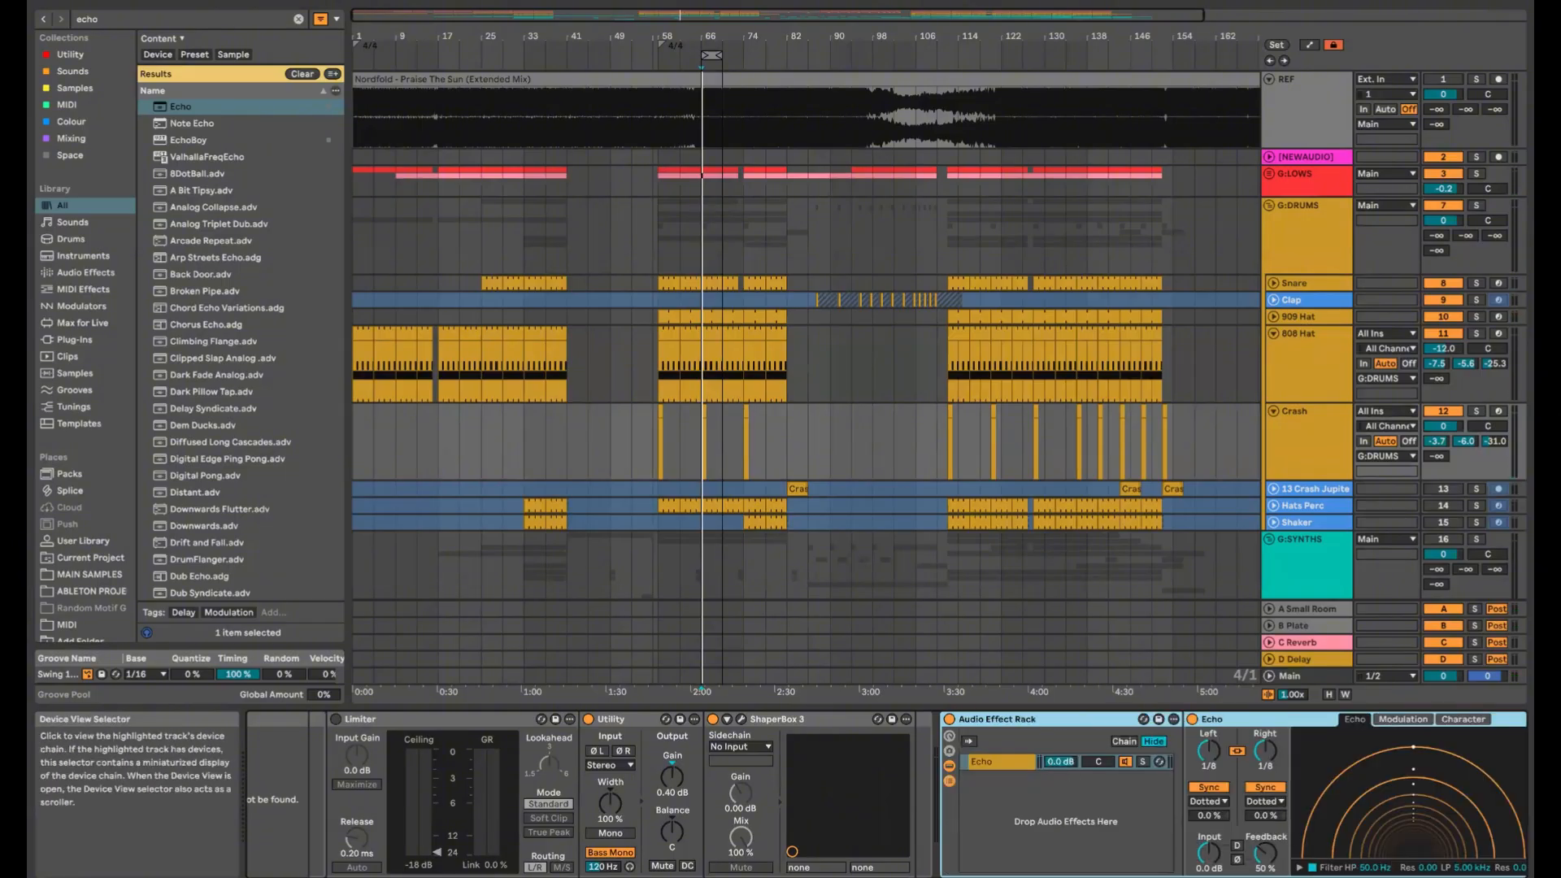
pyautogui.moveTo(1333, 877)
pyautogui.mouseDown()
pyautogui.moveTo(1219, 877)
pyautogui.moveTo(1353, 877)
pyautogui.mouseUp()
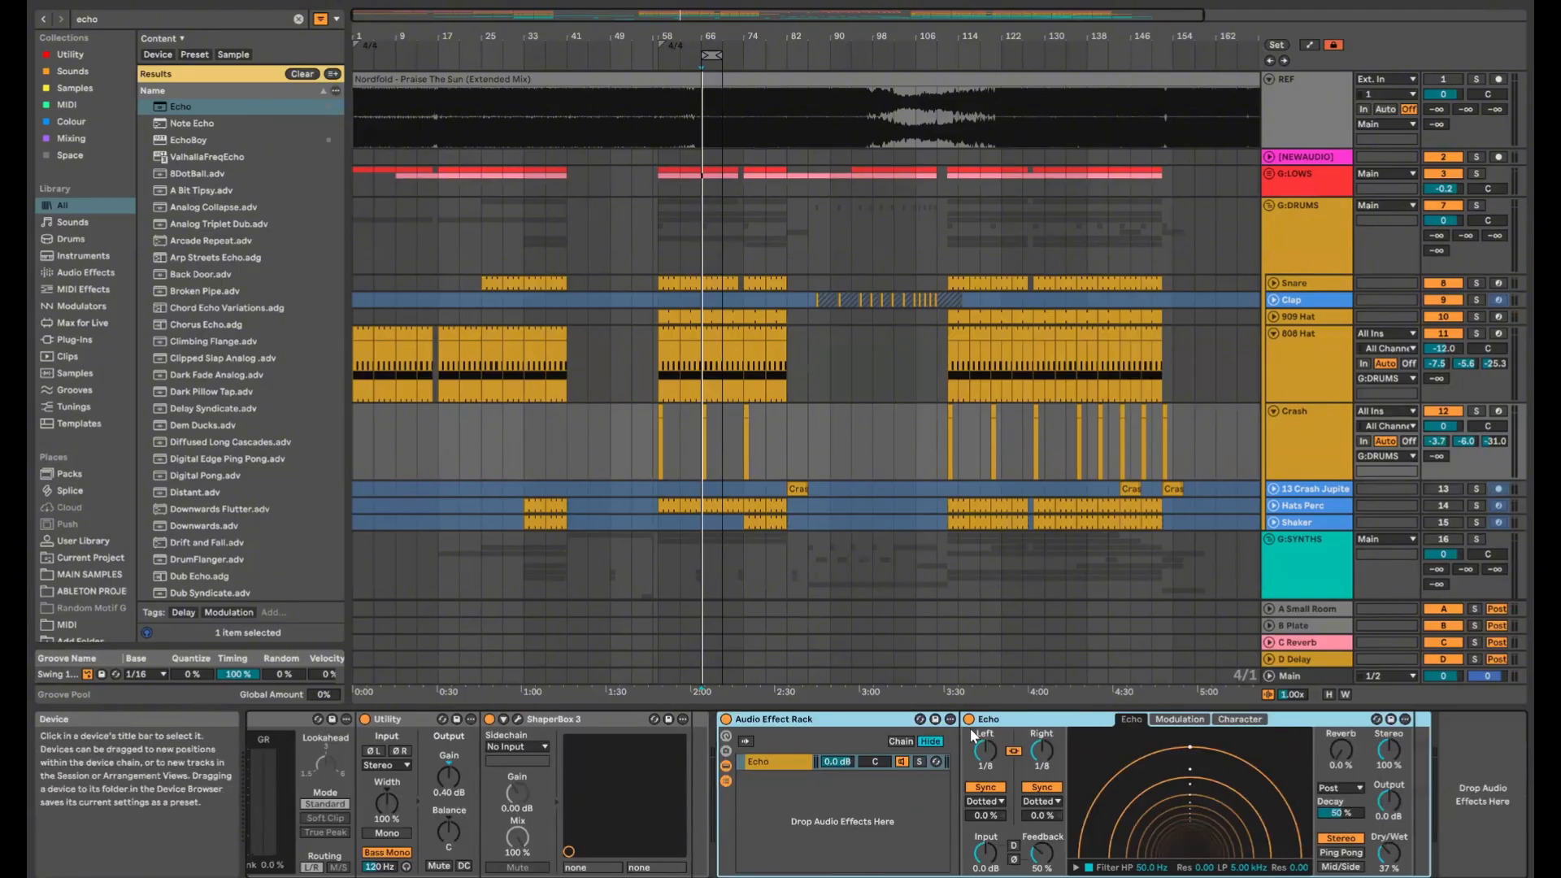
# Set Echo's Dry/Wet to 30% and split the rack into an empty dry chain and a separate Echo chain
pyautogui.click(1394, 859)
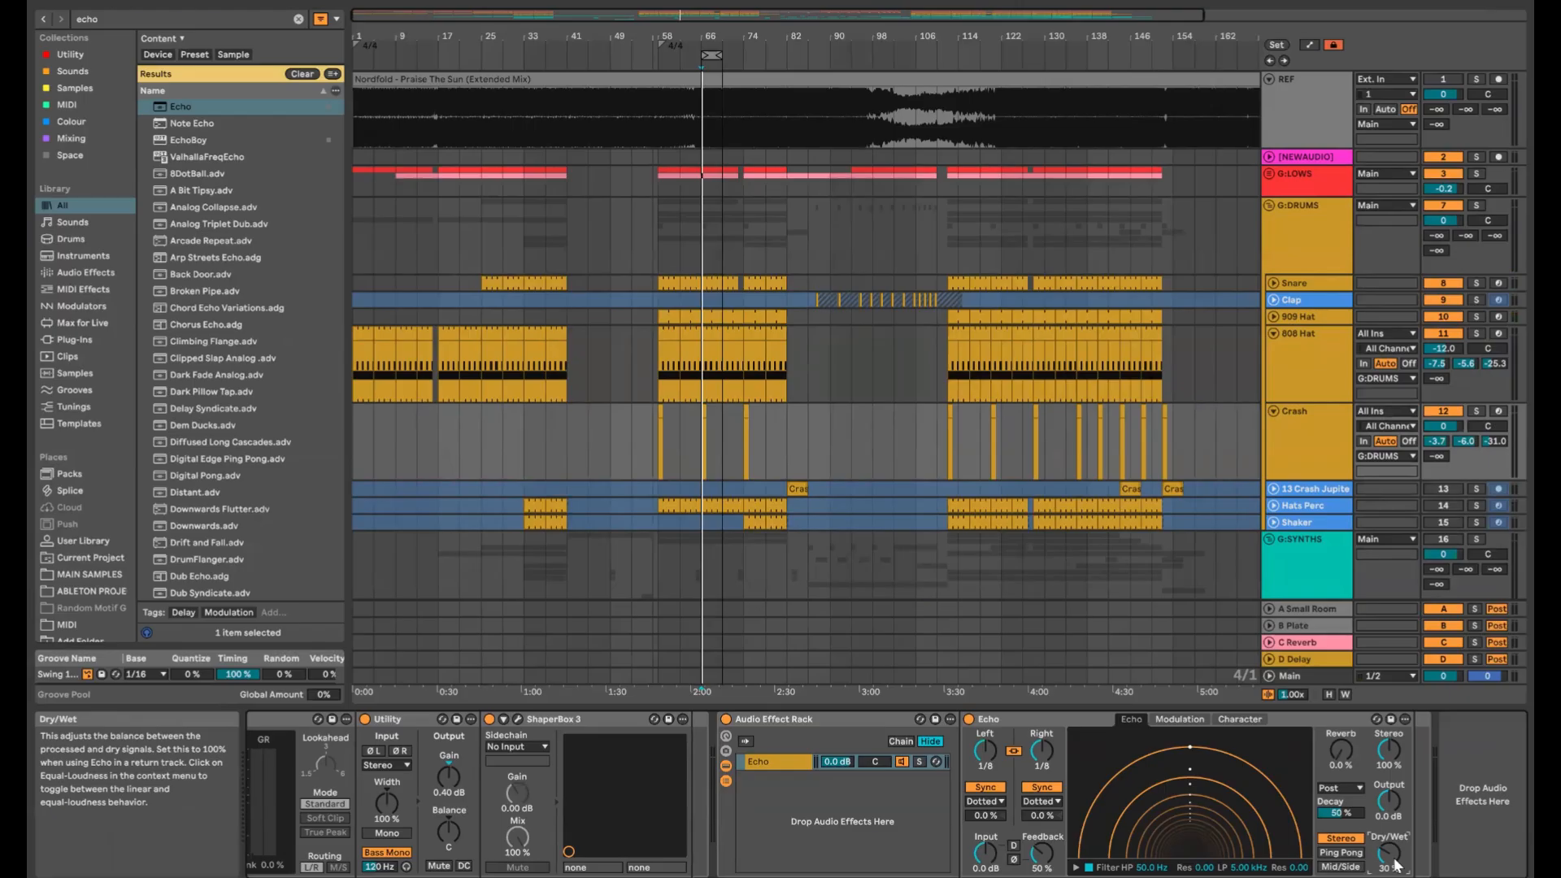
pyautogui.click(1023, 726)
pyautogui.moveTo(1038, 726); pyautogui.dragTo(871, 789)
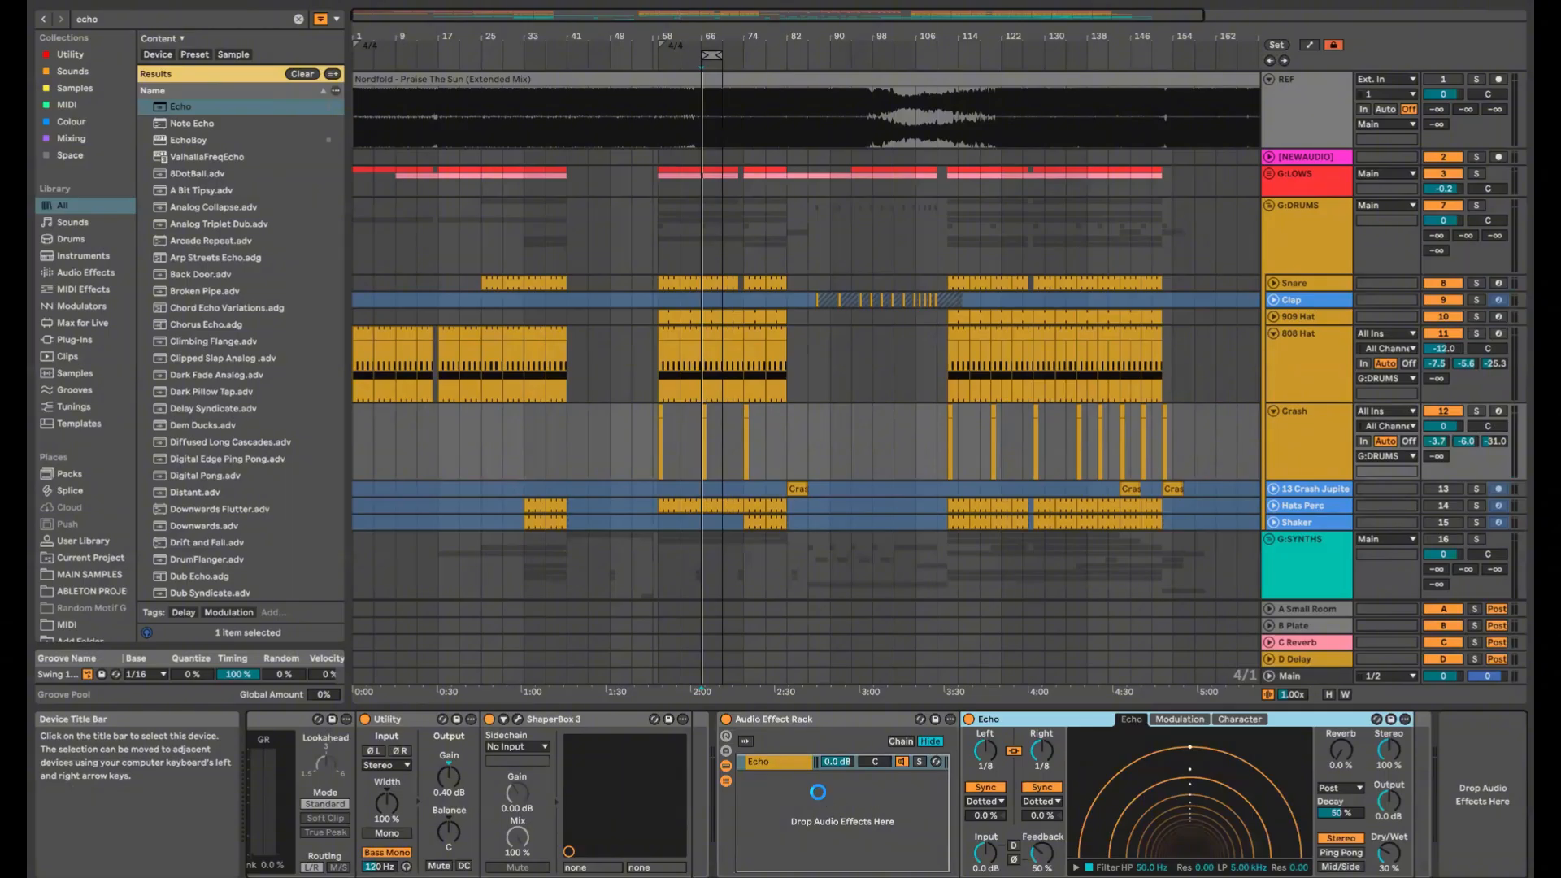
pyautogui.click(780, 771)
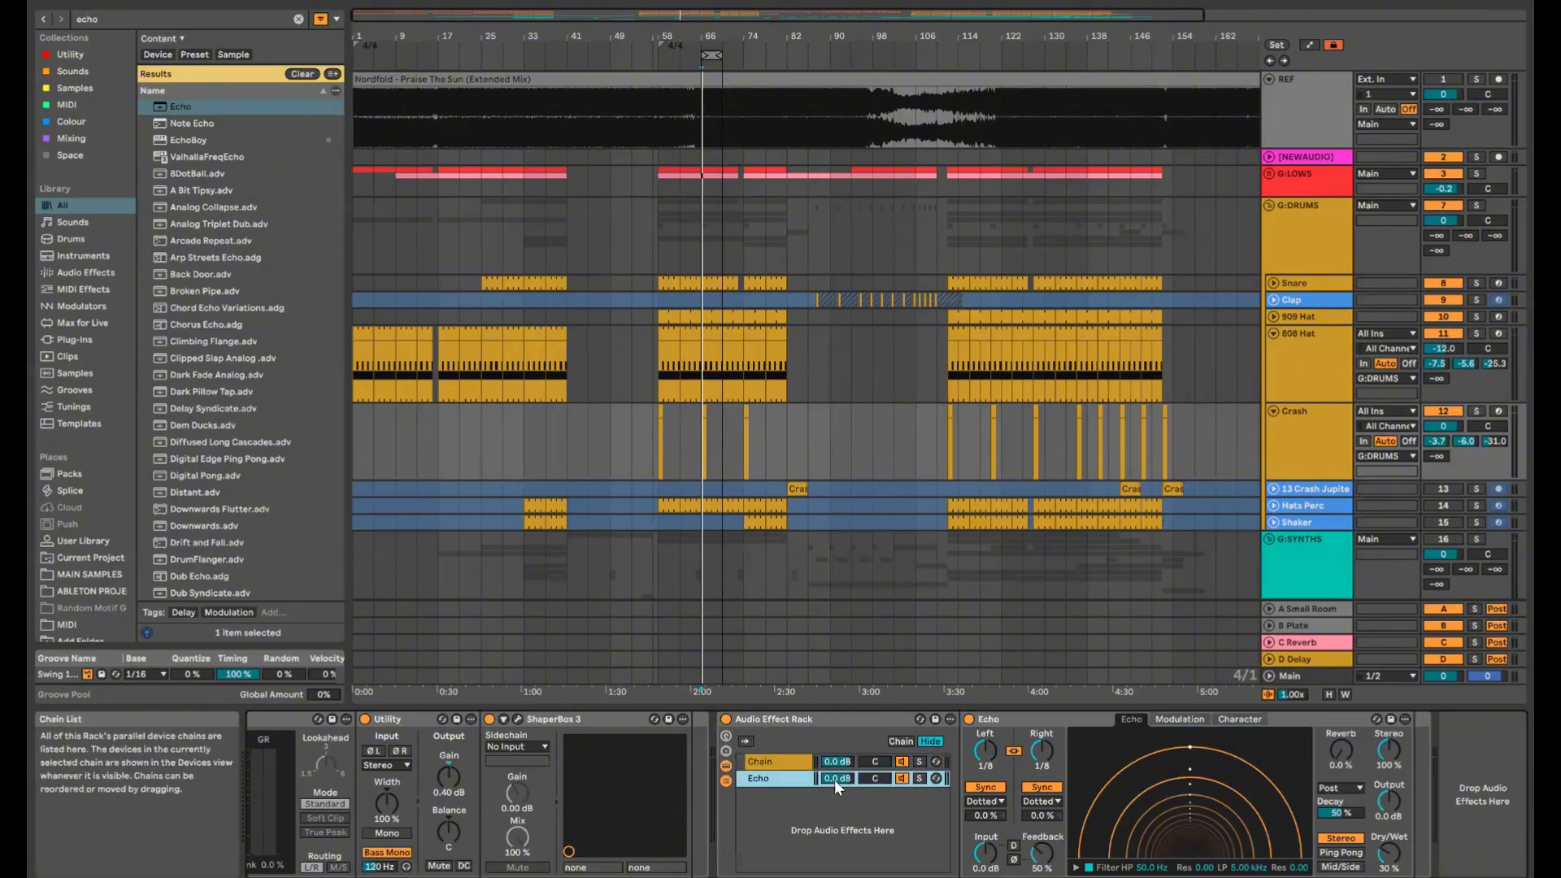
pyautogui.click(788, 764)
# Play the loop with the rack's Echo chain soloed and raise Echo's Dry/Wet to 100%
pyautogui.press('space')
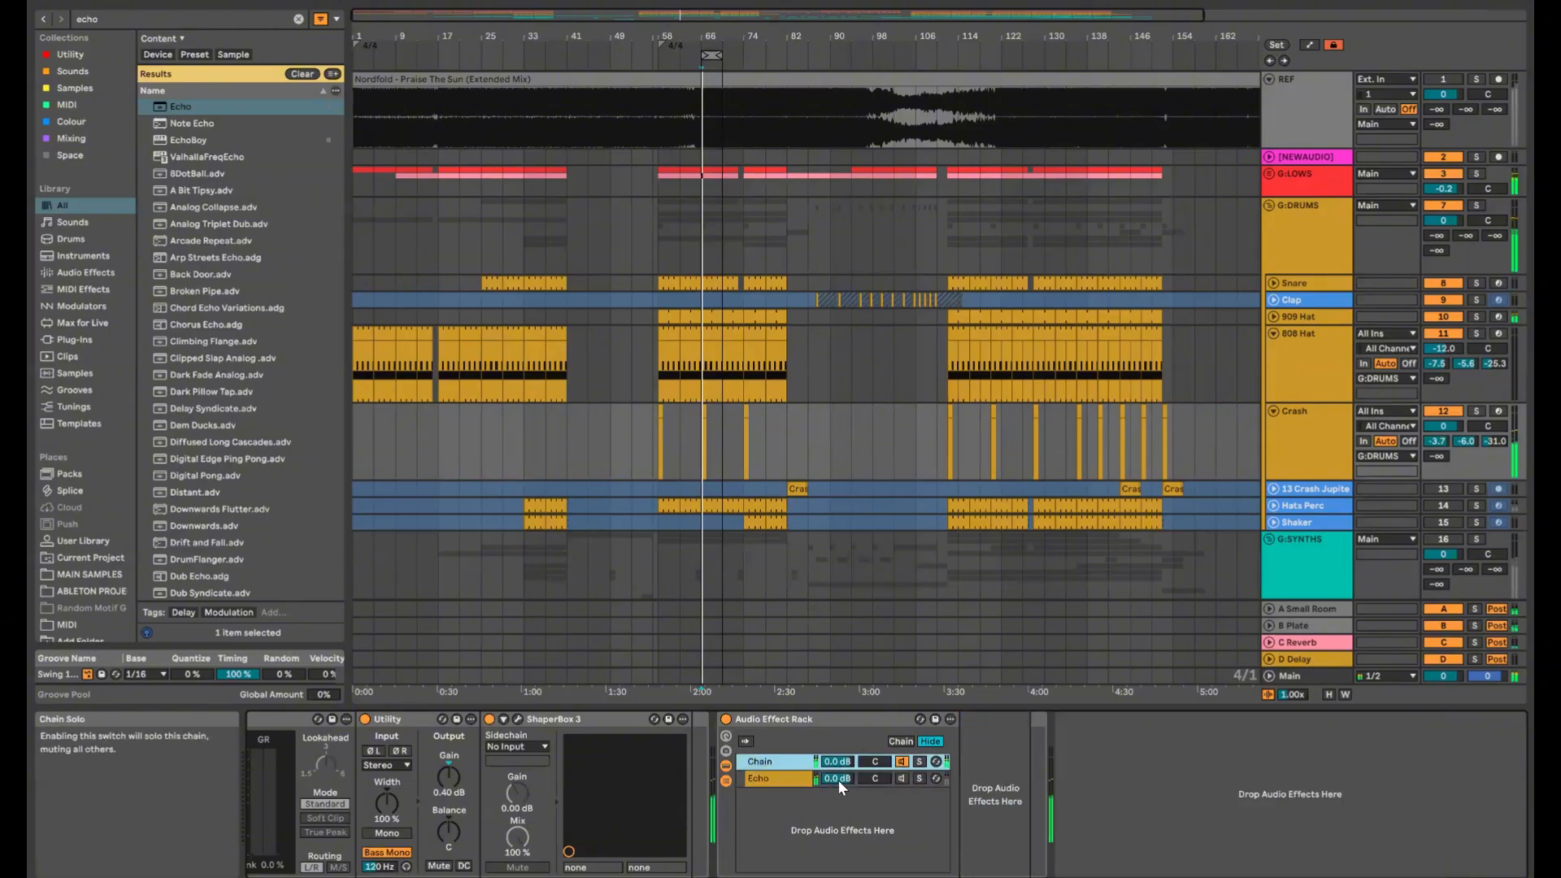
pyautogui.click(785, 779)
pyautogui.click(920, 779)
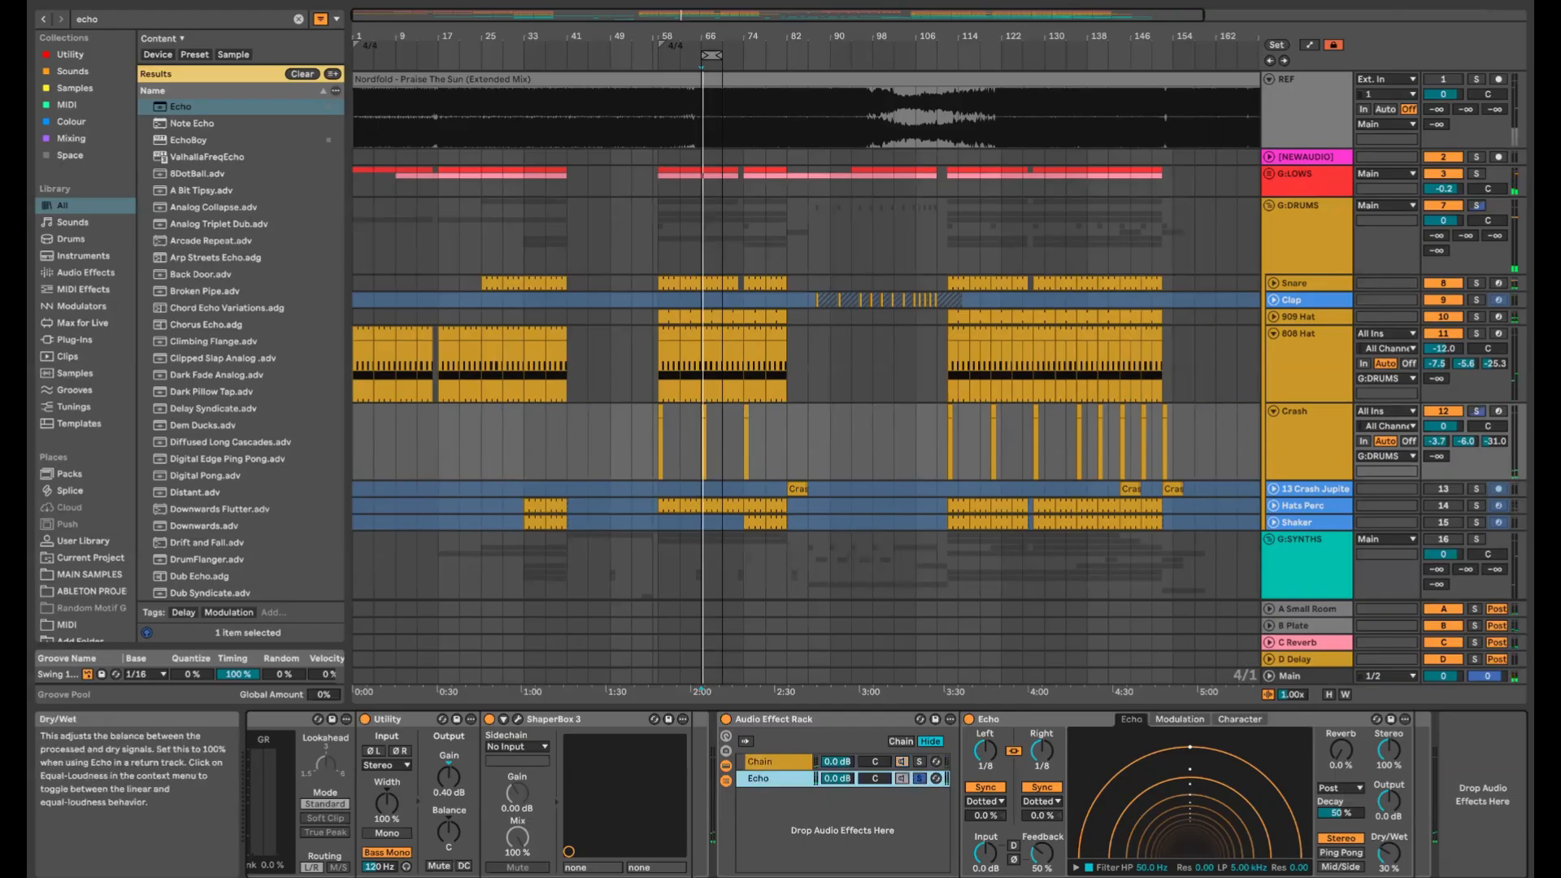
pyautogui.moveTo(1388, 854); pyautogui.dragTo(1388, 756)
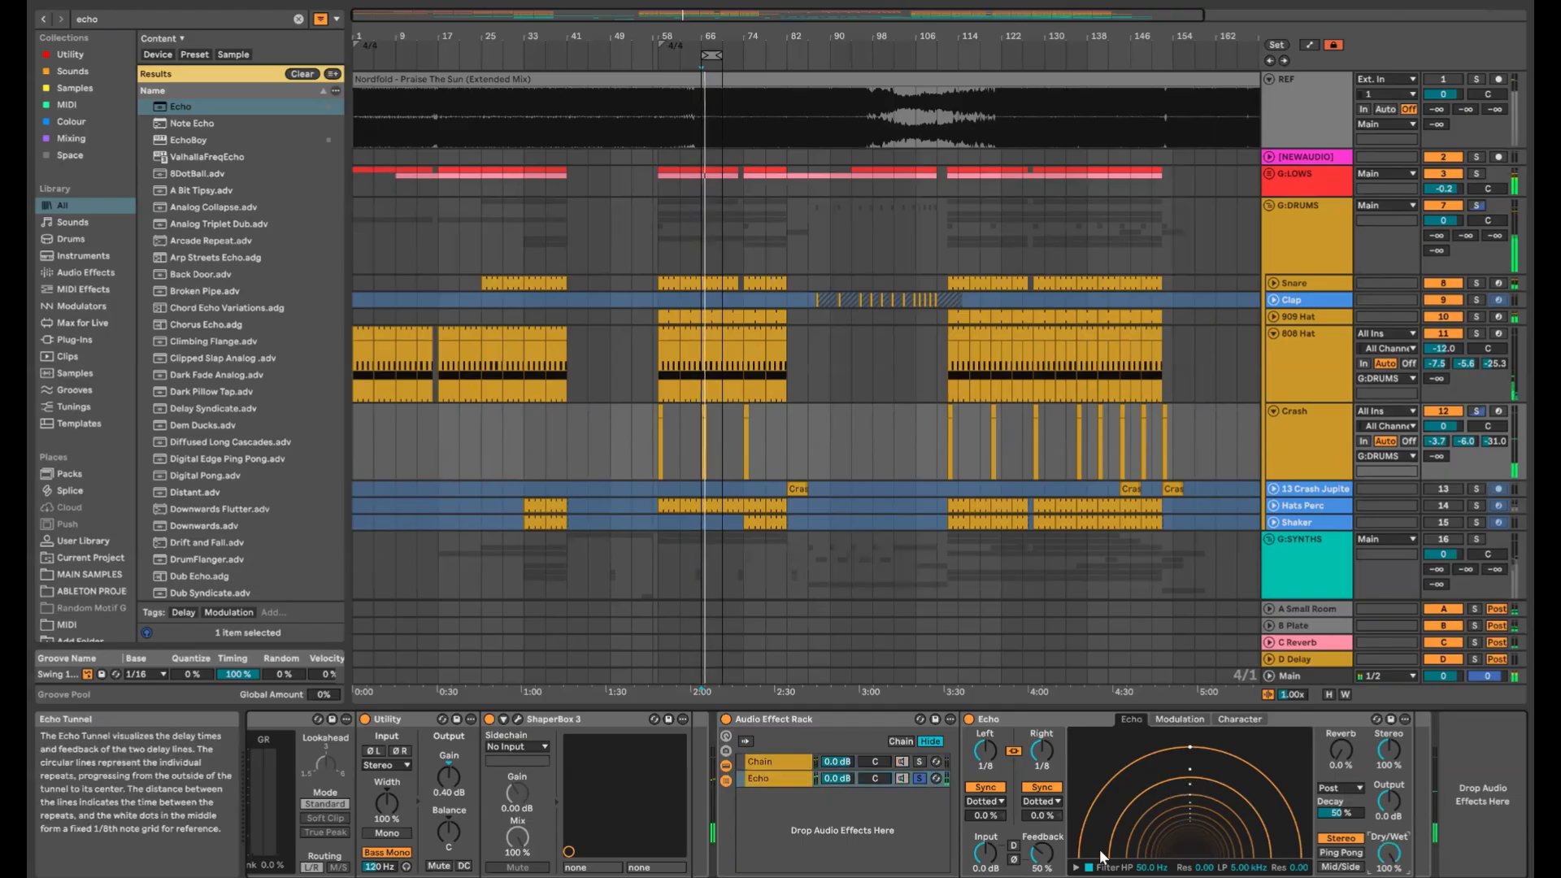
# Show Echo's filter display and set the high-pass to 264 Hz and the low-pass to 3.77 kHz
pyautogui.click(1075, 868)
pyautogui.moveTo(1104, 853); pyautogui.dragTo(1158, 851)
pyautogui.moveTo(1260, 852); pyautogui.dragTo(1250, 852)
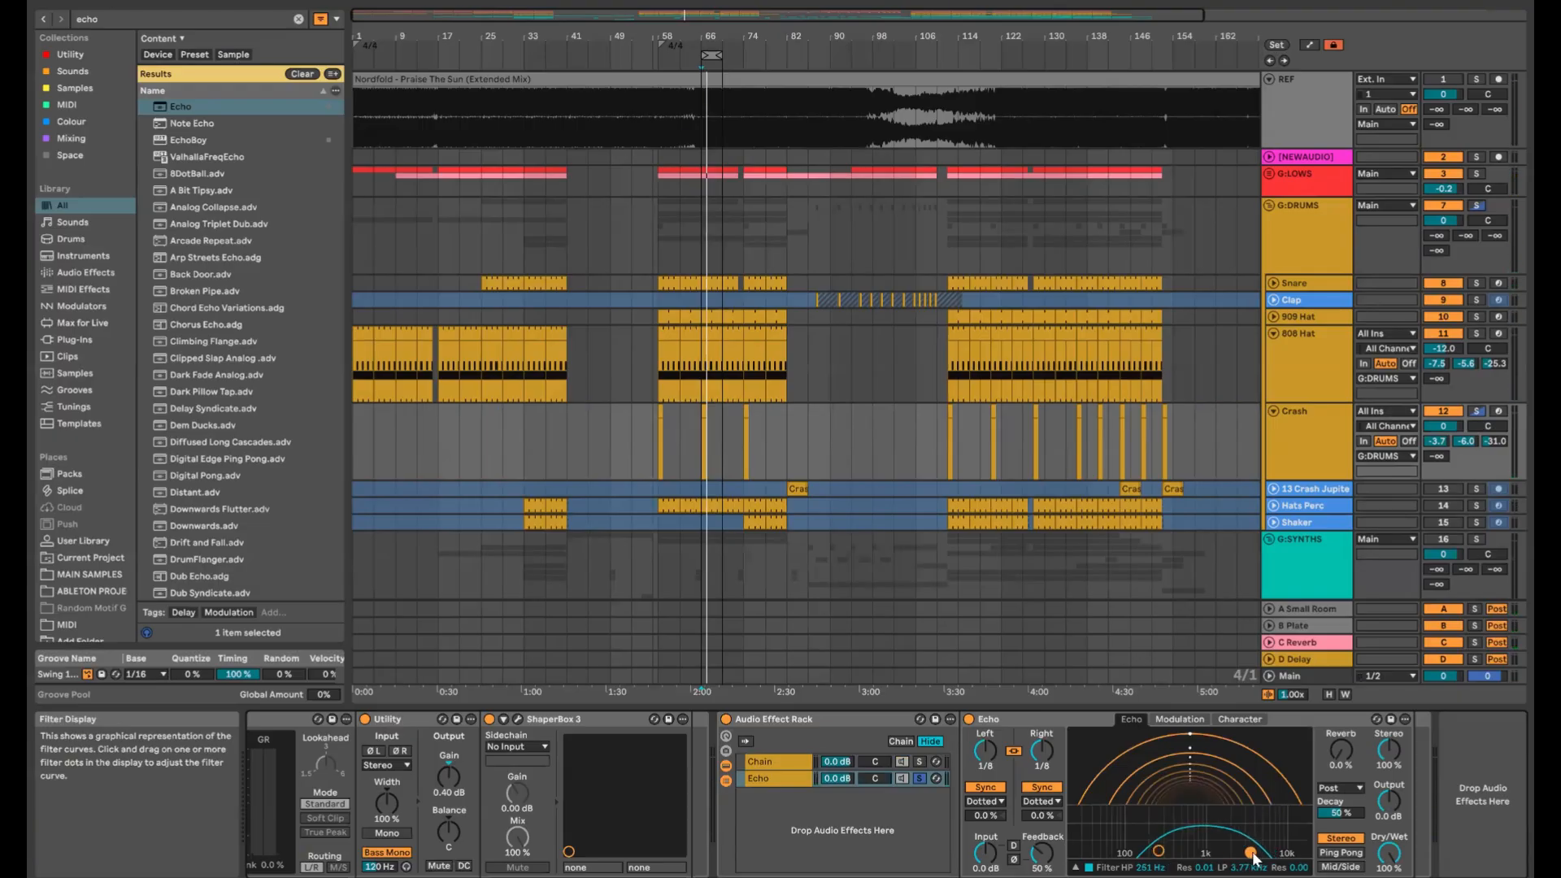
pyautogui.moveTo(1158, 852); pyautogui.dragTo(1160, 854)
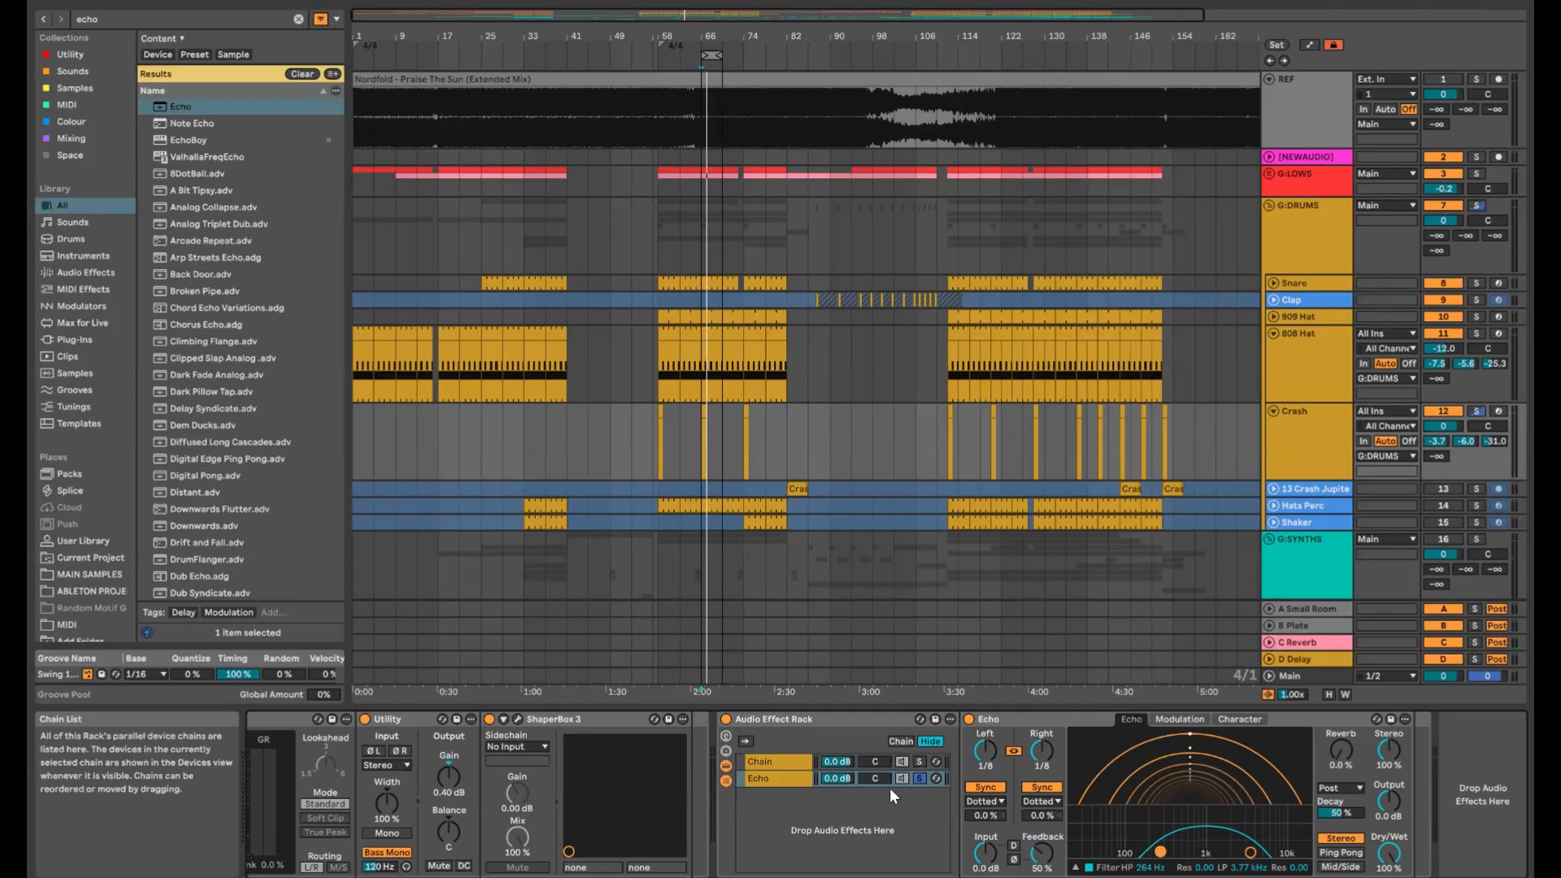
# Lower the rack's Echo chain volume to -8.0 dB and raise Echo's Feedback to 81%
pyautogui.moveTo(845, 778); pyautogui.dragTo(846, 801)
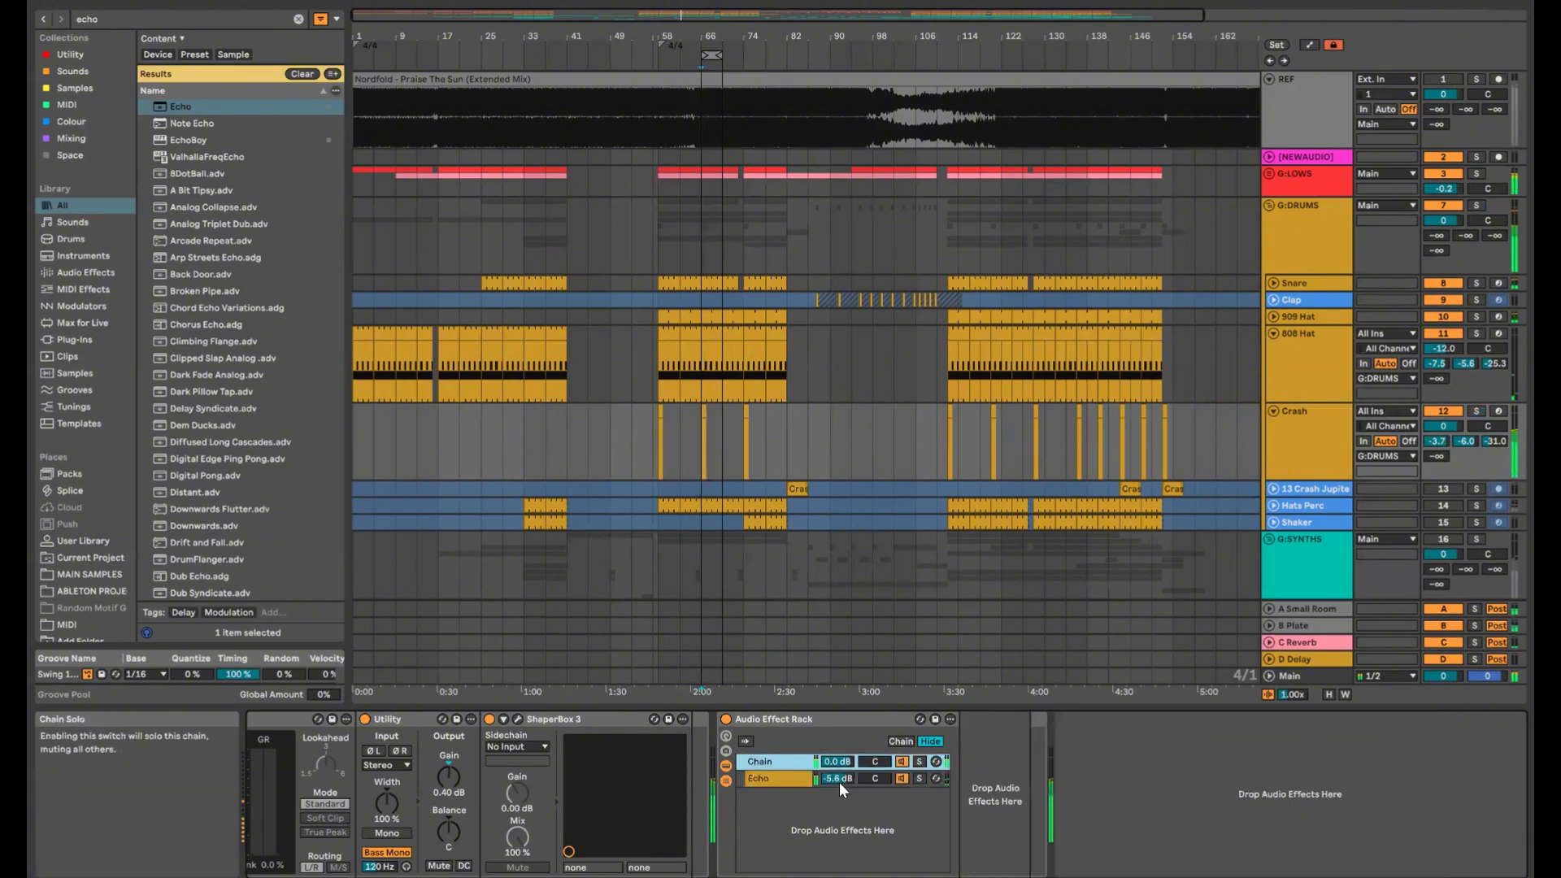
pyautogui.moveTo(841, 780); pyautogui.dragTo(840, 793)
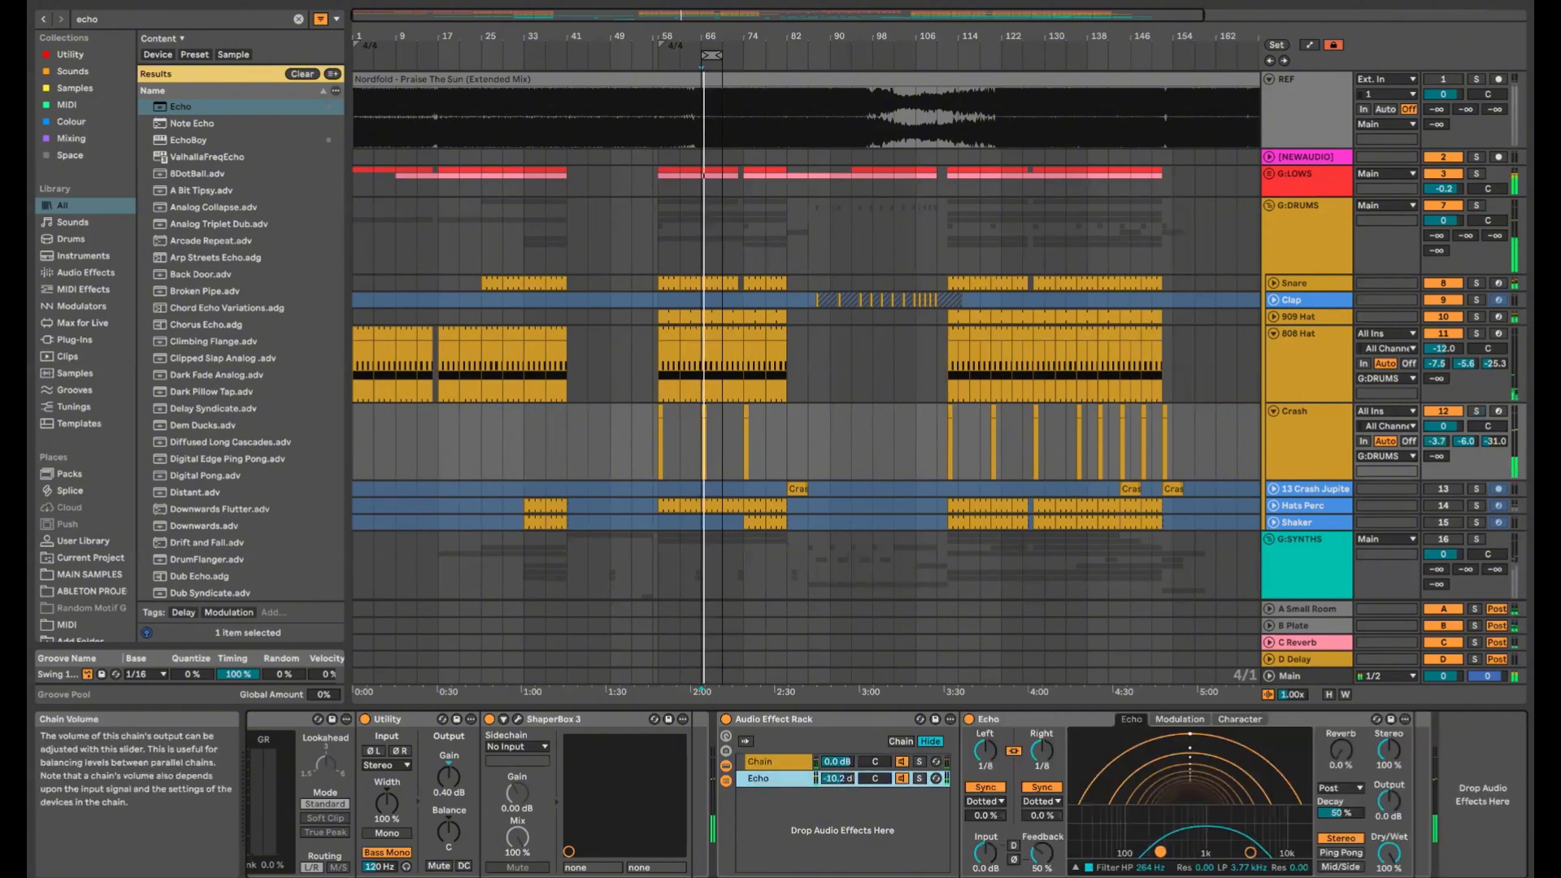
pyautogui.moveTo(1041, 855); pyautogui.dragTo(1041, 825)
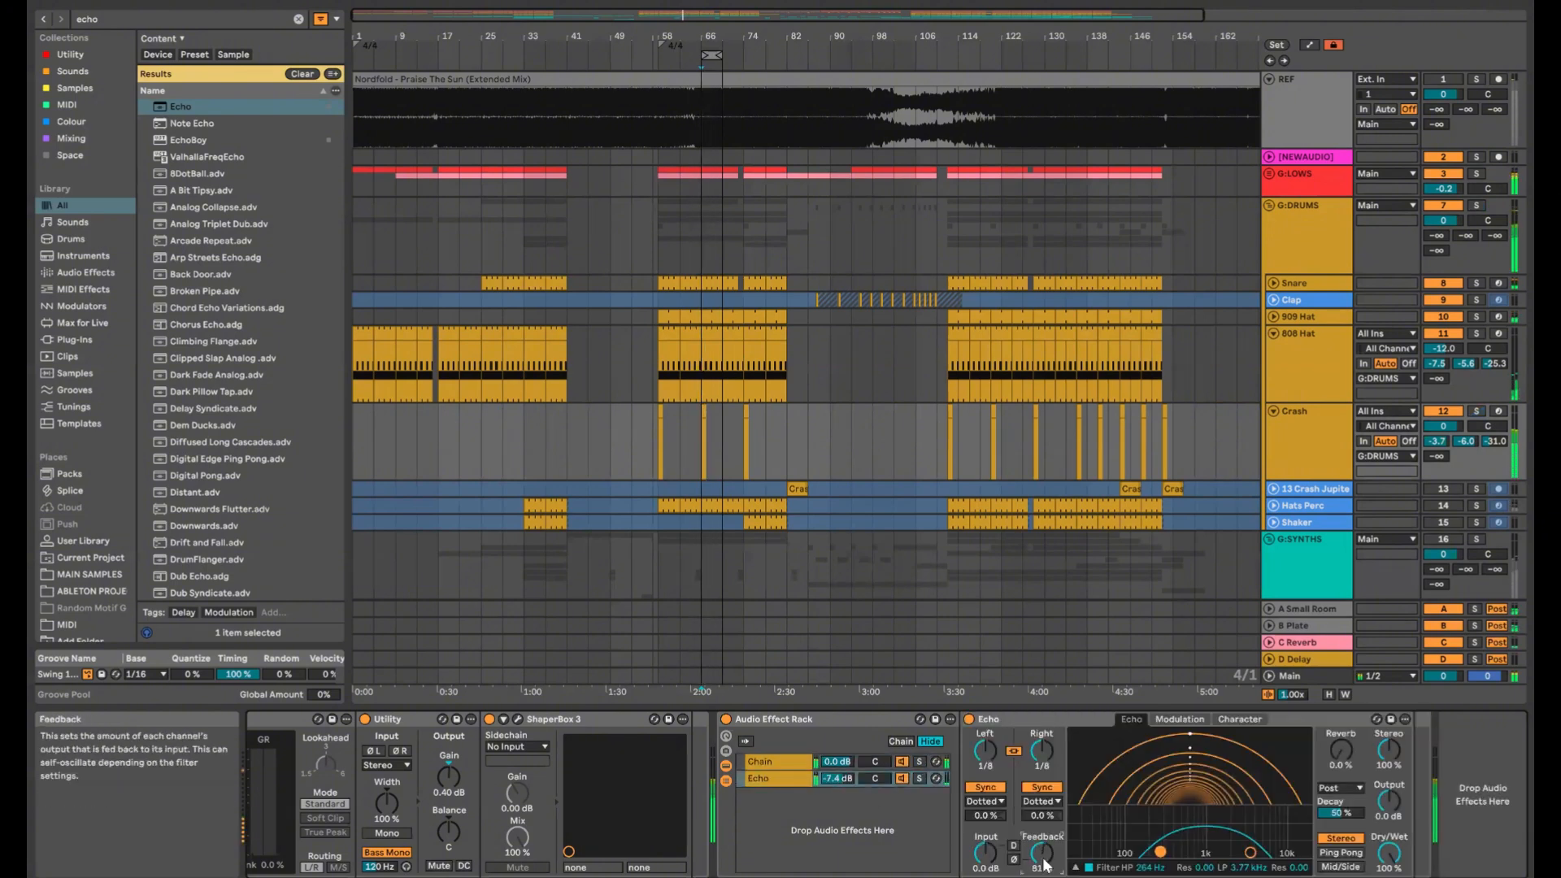
pyautogui.moveTo(845, 780); pyautogui.dragTo(845, 785)
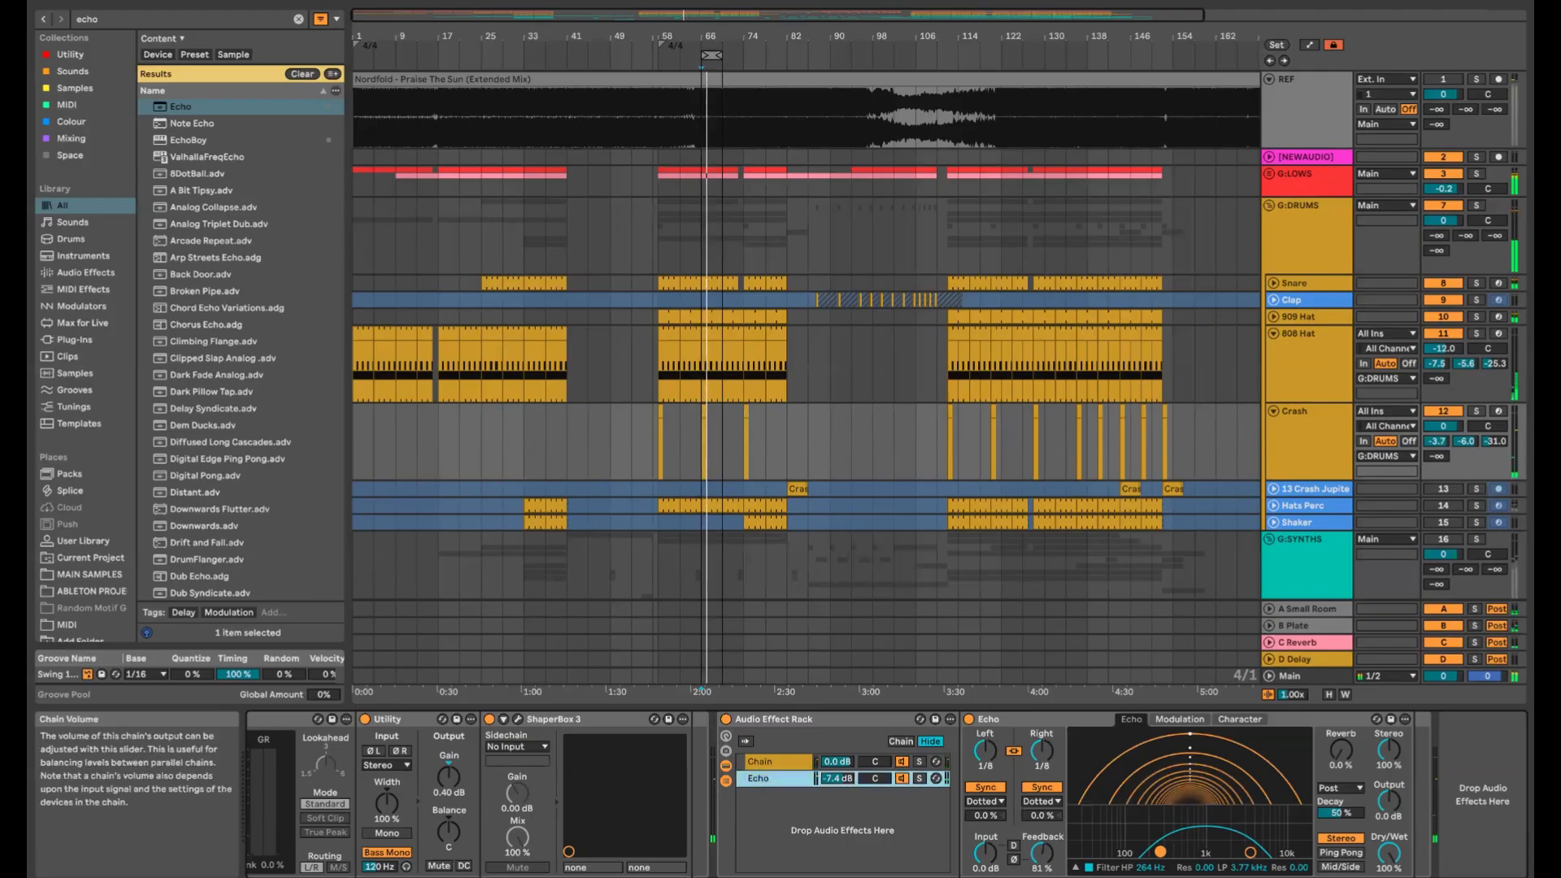
# Set Echo's filter to 361 Hz high-pass and 4.65 kHz low-pass, with Feedback at 90%
pyautogui.moveTo(1158, 853)
pyautogui.mouseDown()
pyautogui.moveTo(1258, 853)
pyautogui.moveTo(1075, 853)
pyautogui.moveTo(1171, 852)
pyautogui.mouseUp()
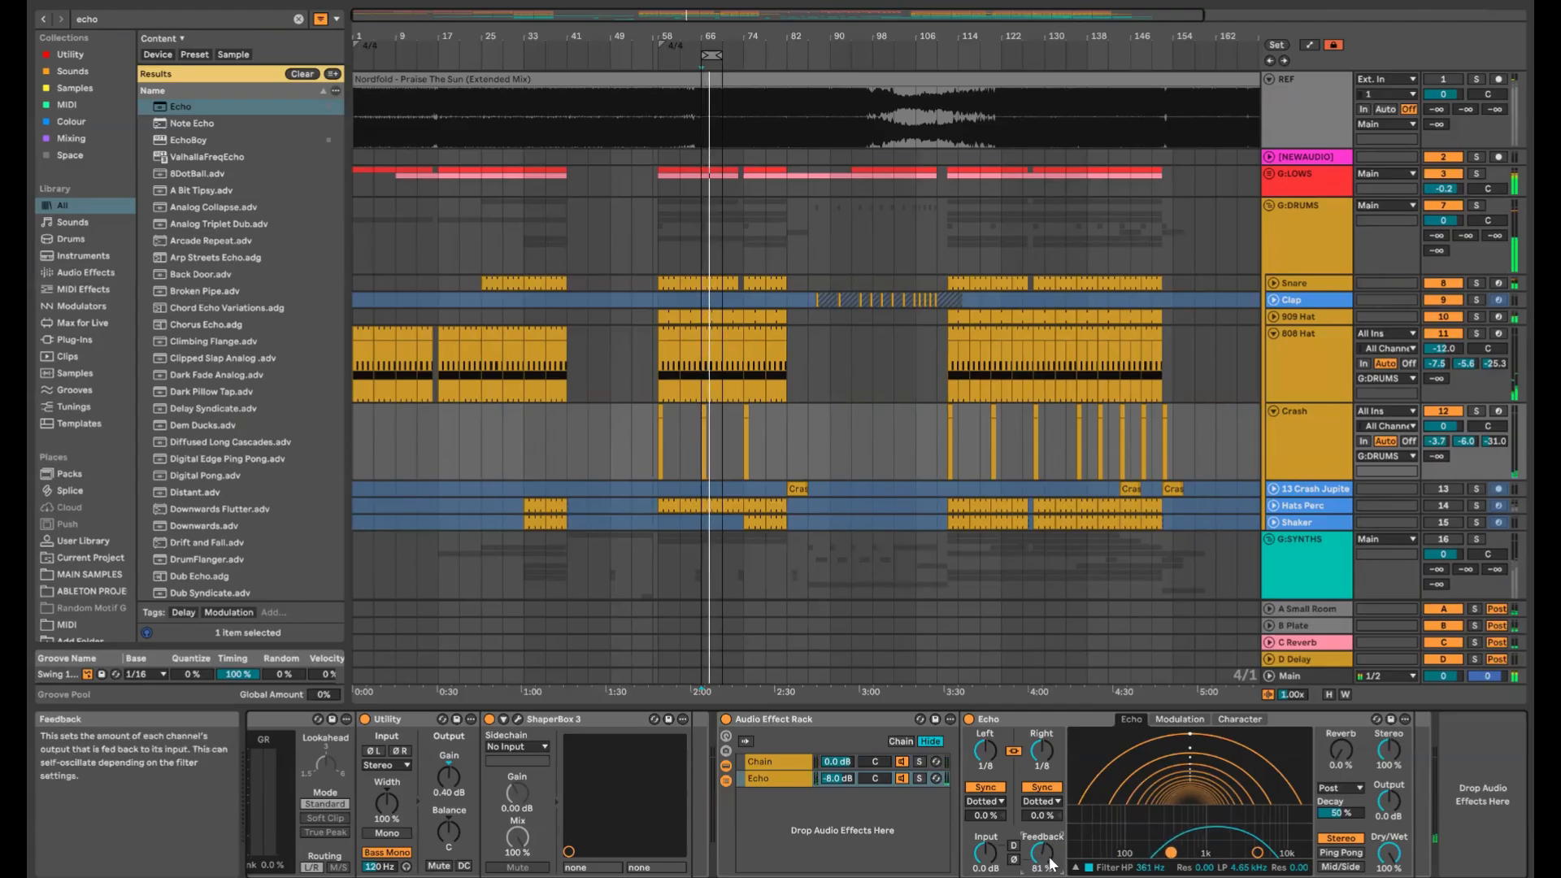
pyautogui.moveTo(1051, 864); pyautogui.dragTo(1051, 853)
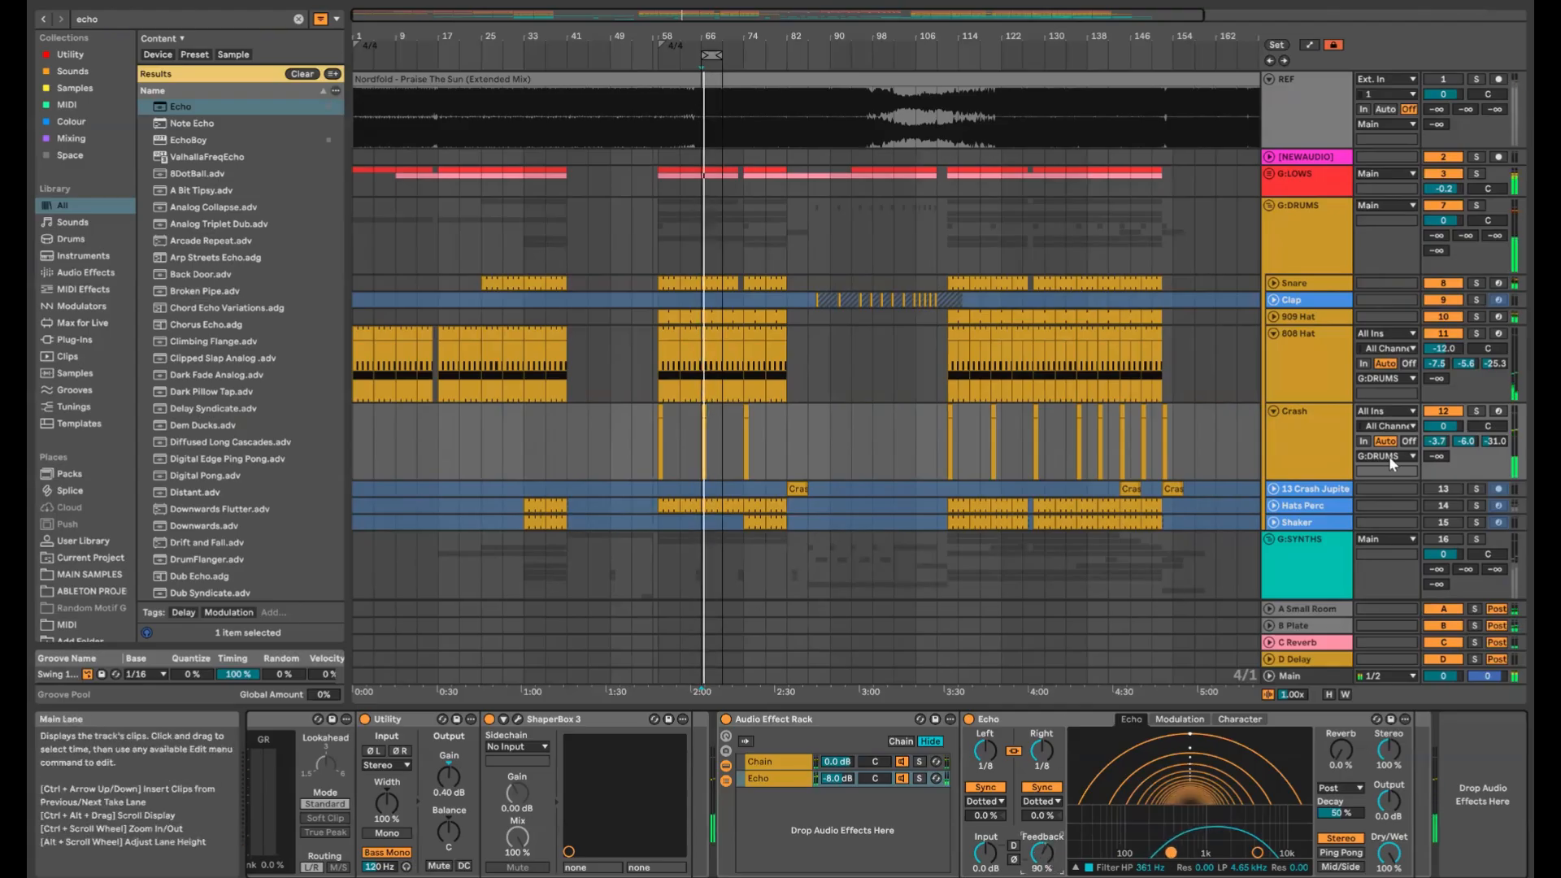
# Solo the G:DRUMS group and play the loop with the Main track's ShaperBox 3 scope open
pyautogui.click(1476, 205)
pyautogui.hotkey('ctrl', 'alt', 'p')
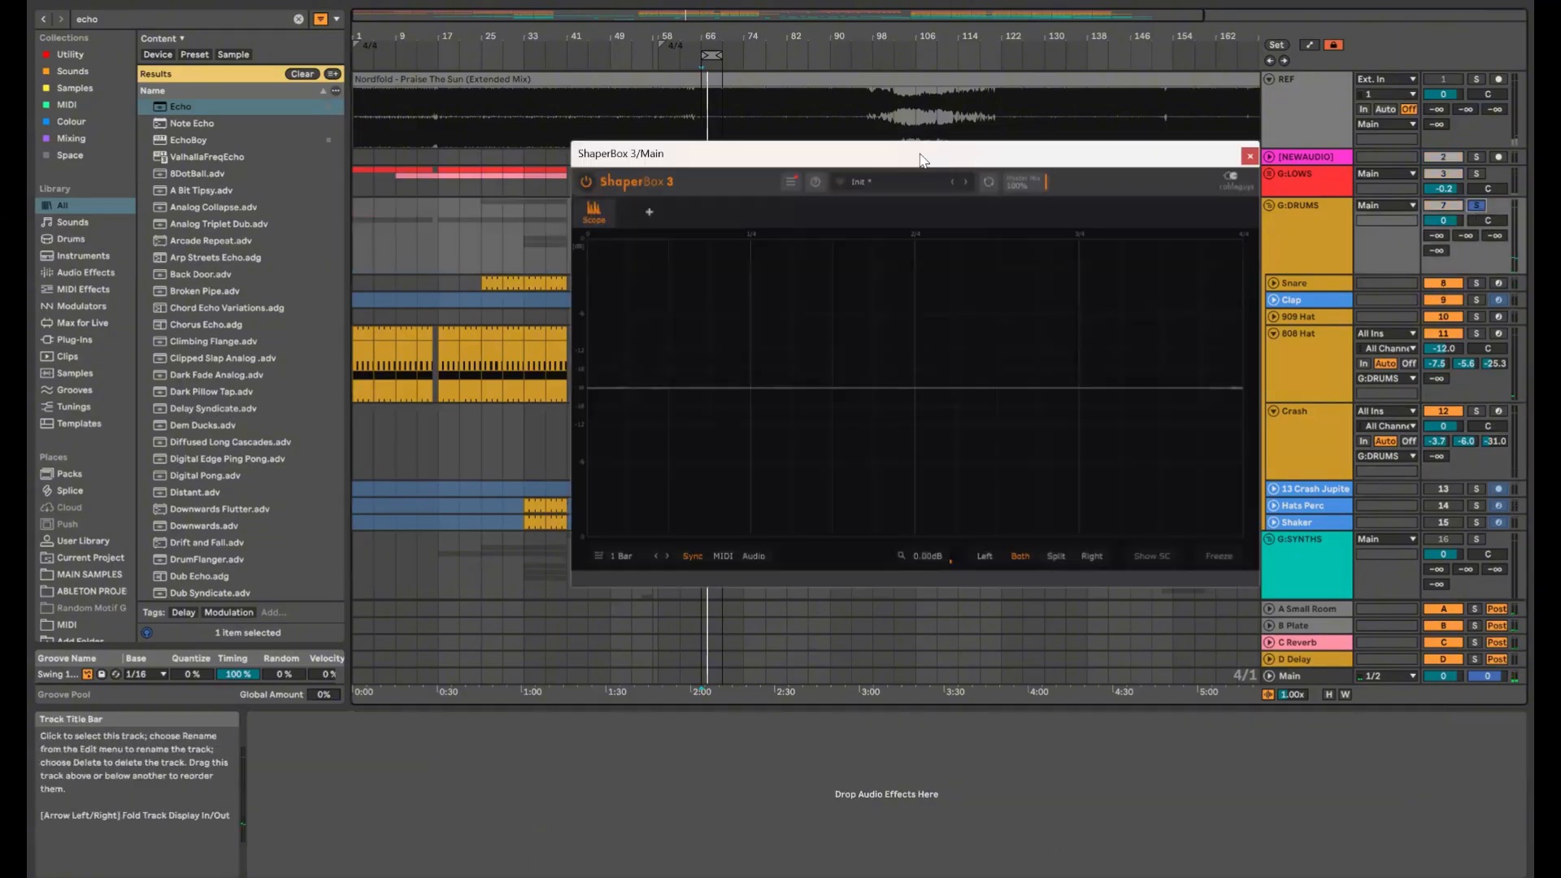
pyautogui.moveTo(923, 155); pyautogui.dragTo(548, 188)
pyautogui.press('space')
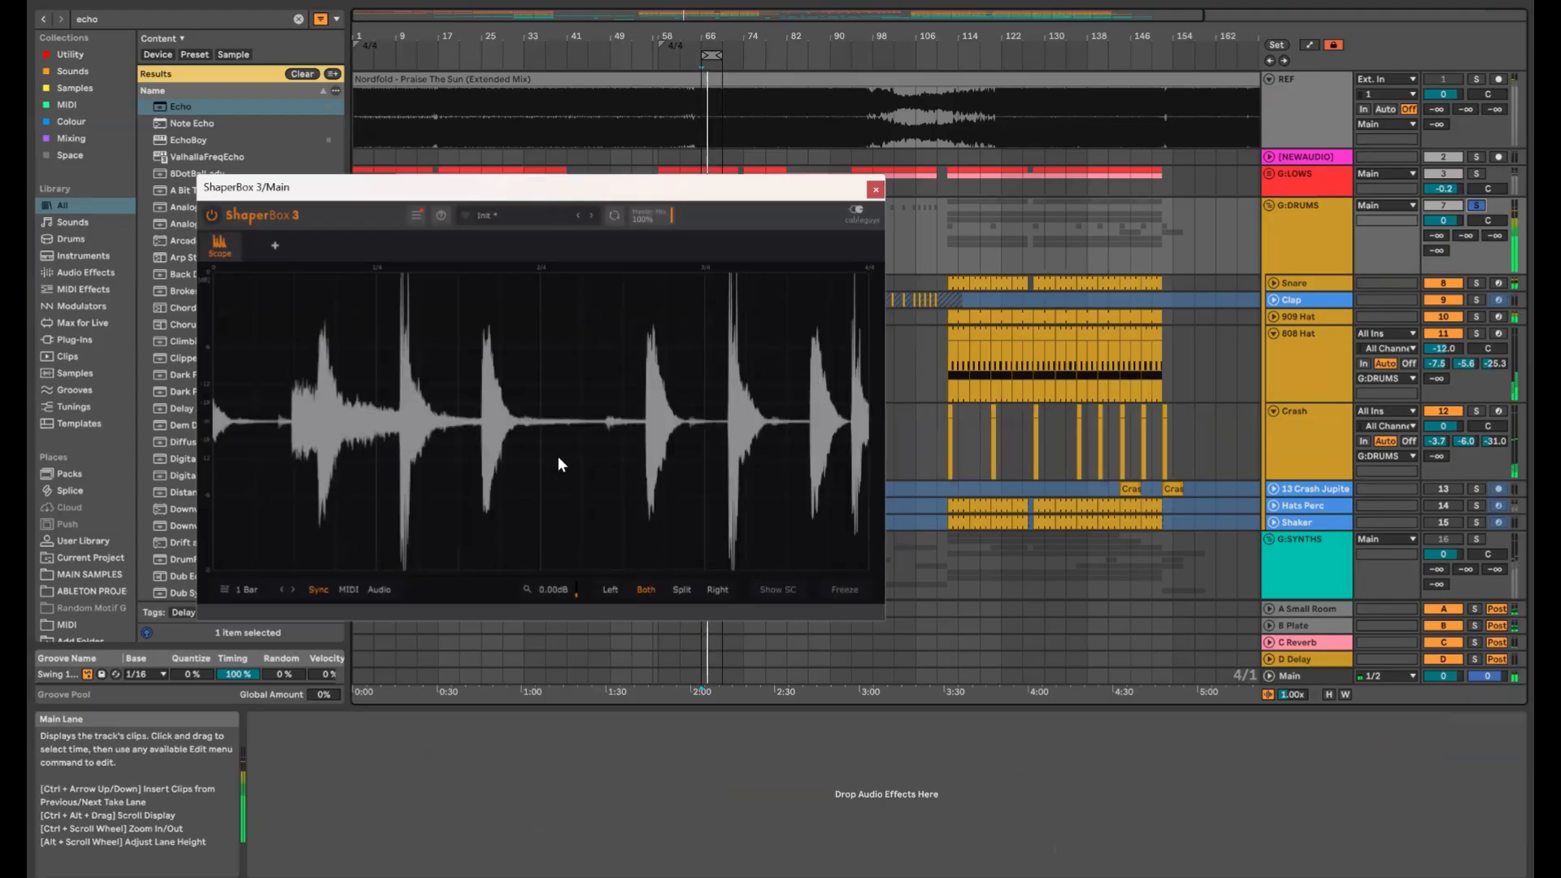
# Unfold and solo the Snare track, and freeze its waveform on the ShaperBox scope
pyautogui.click(1271, 281)
pyautogui.click(1303, 293)
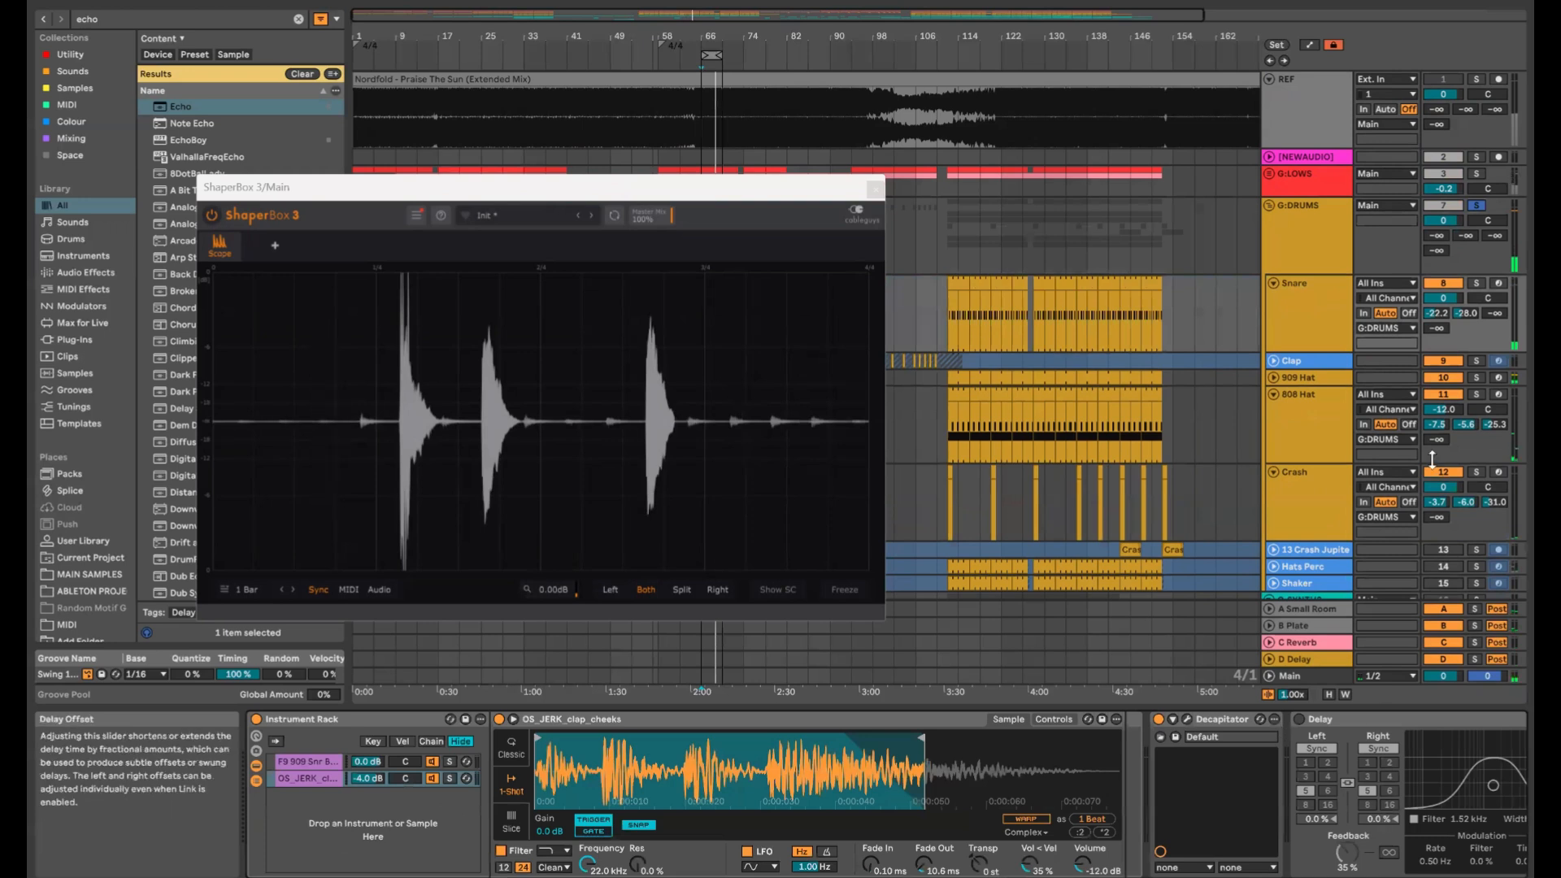
pyautogui.click(1476, 284)
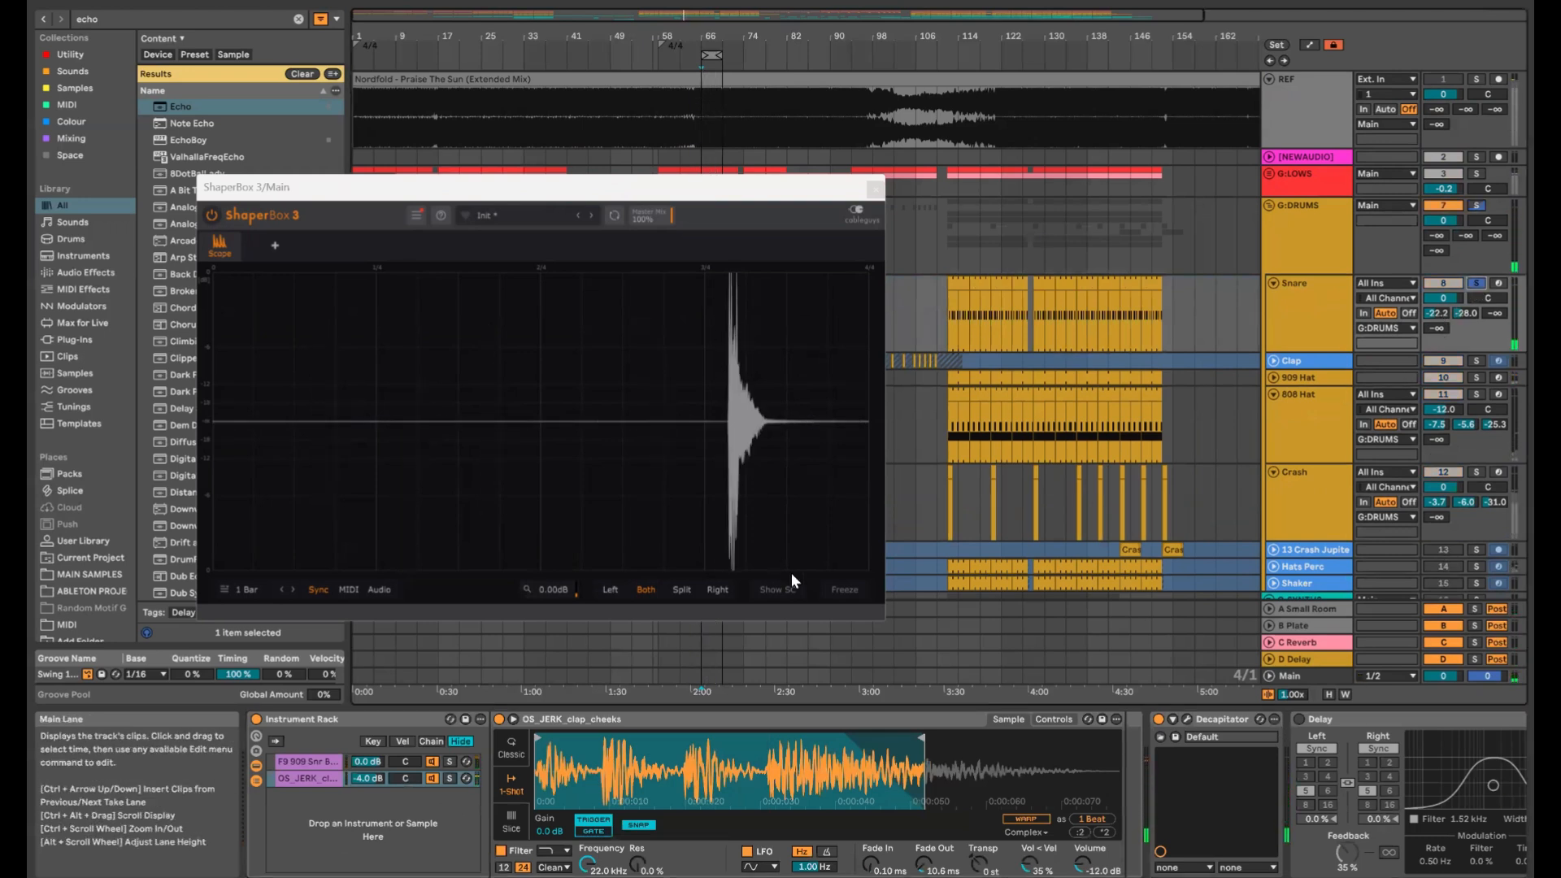
pyautogui.click(832, 587)
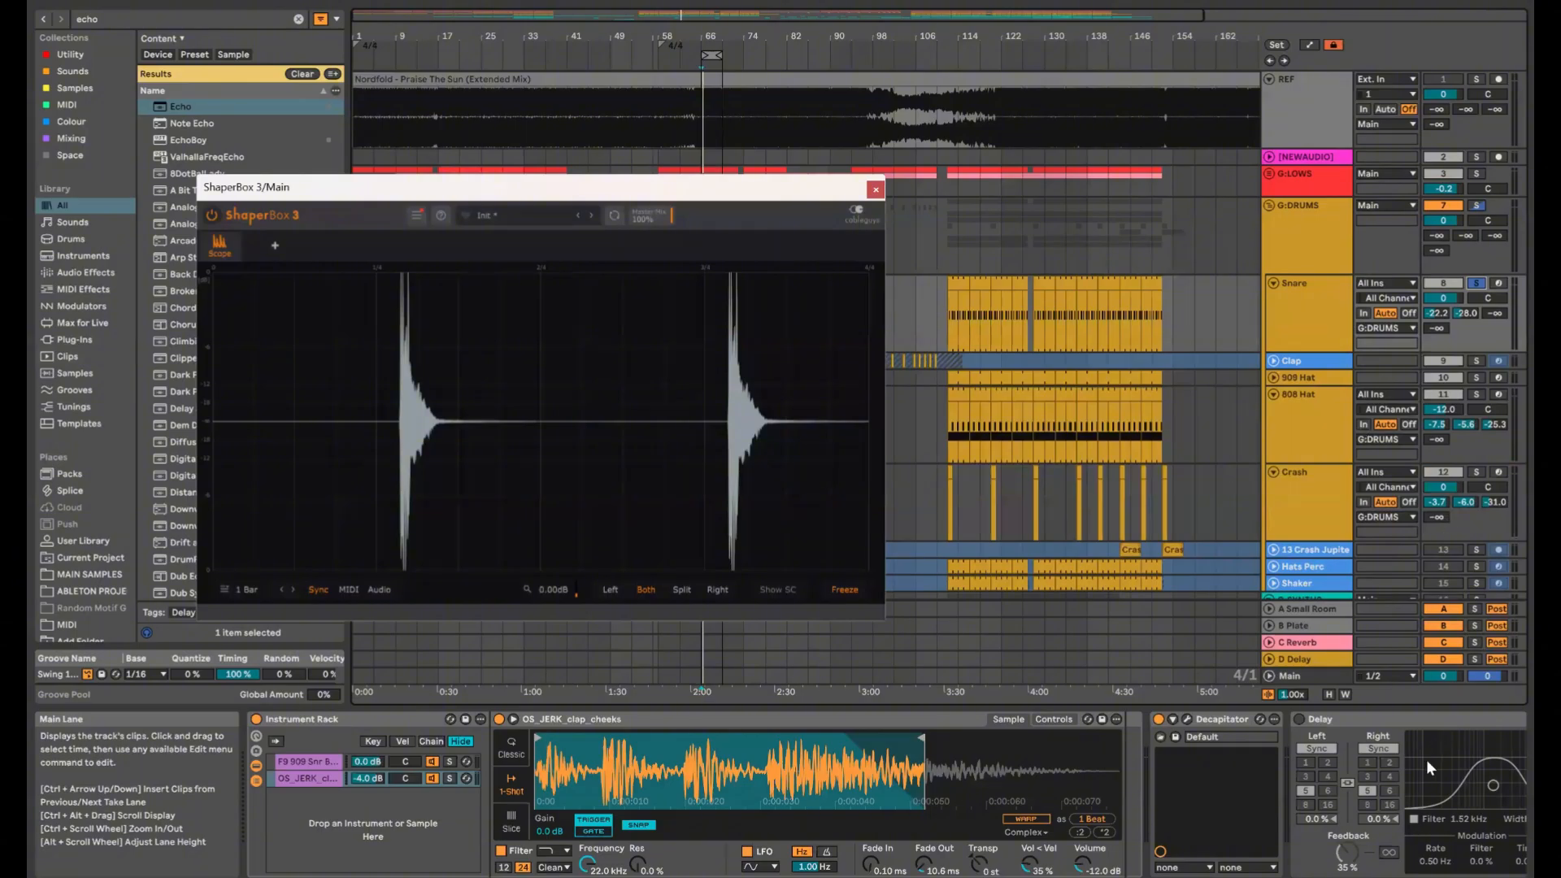
# Search the browser for "bsa" and add BSAClipper at the end of the Snare track's device chain
pyautogui.moveTo(1410, 877); pyautogui.dragTo(1504, 877)
pyautogui.hotkey('ctrl', 'f')
pyautogui.write('bsa')
pyautogui.moveTo(208, 112); pyautogui.dragTo(392, 191)
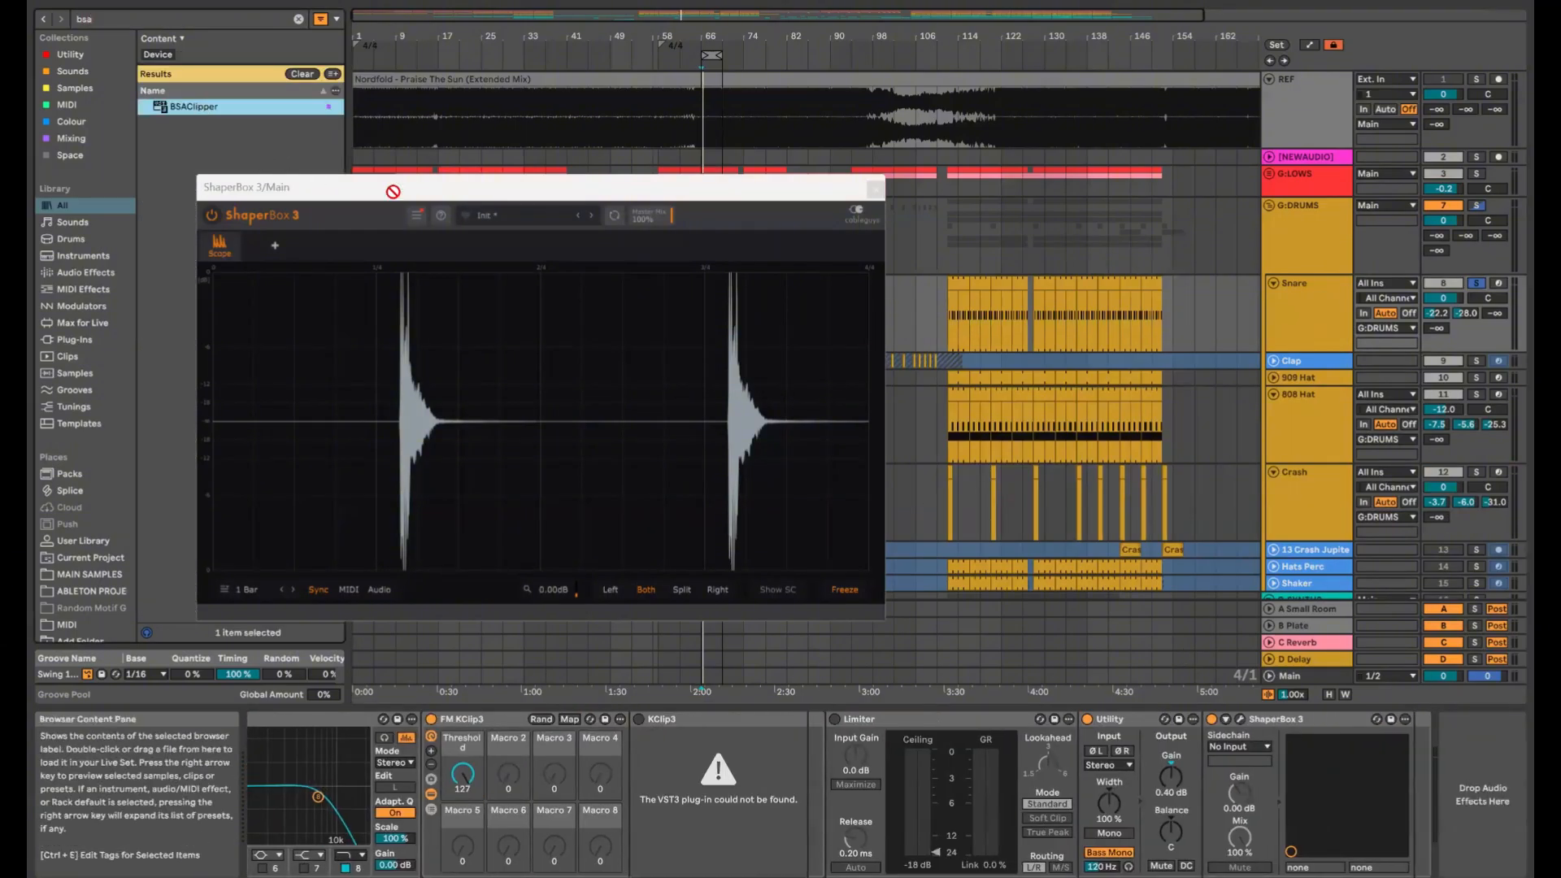
pyautogui.moveTo(1443, 755); pyautogui.dragTo(1449, 756)
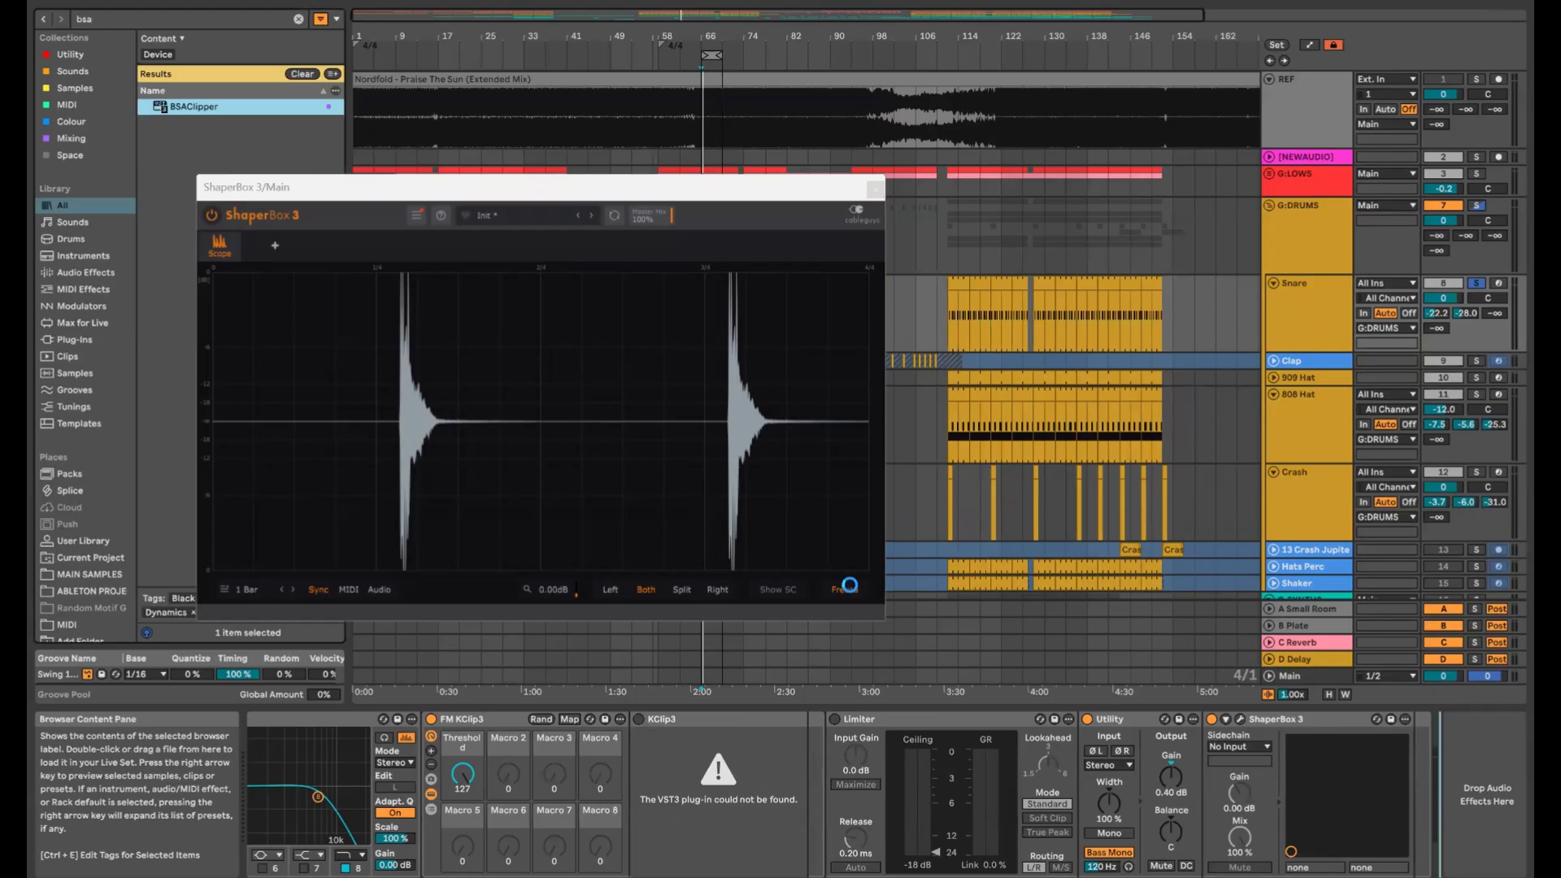
# Unfreeze the scope and arrange the ShaperBox and BSAClipper windows side by side
pyautogui.click(849, 586)
pyautogui.click(1423, 719)
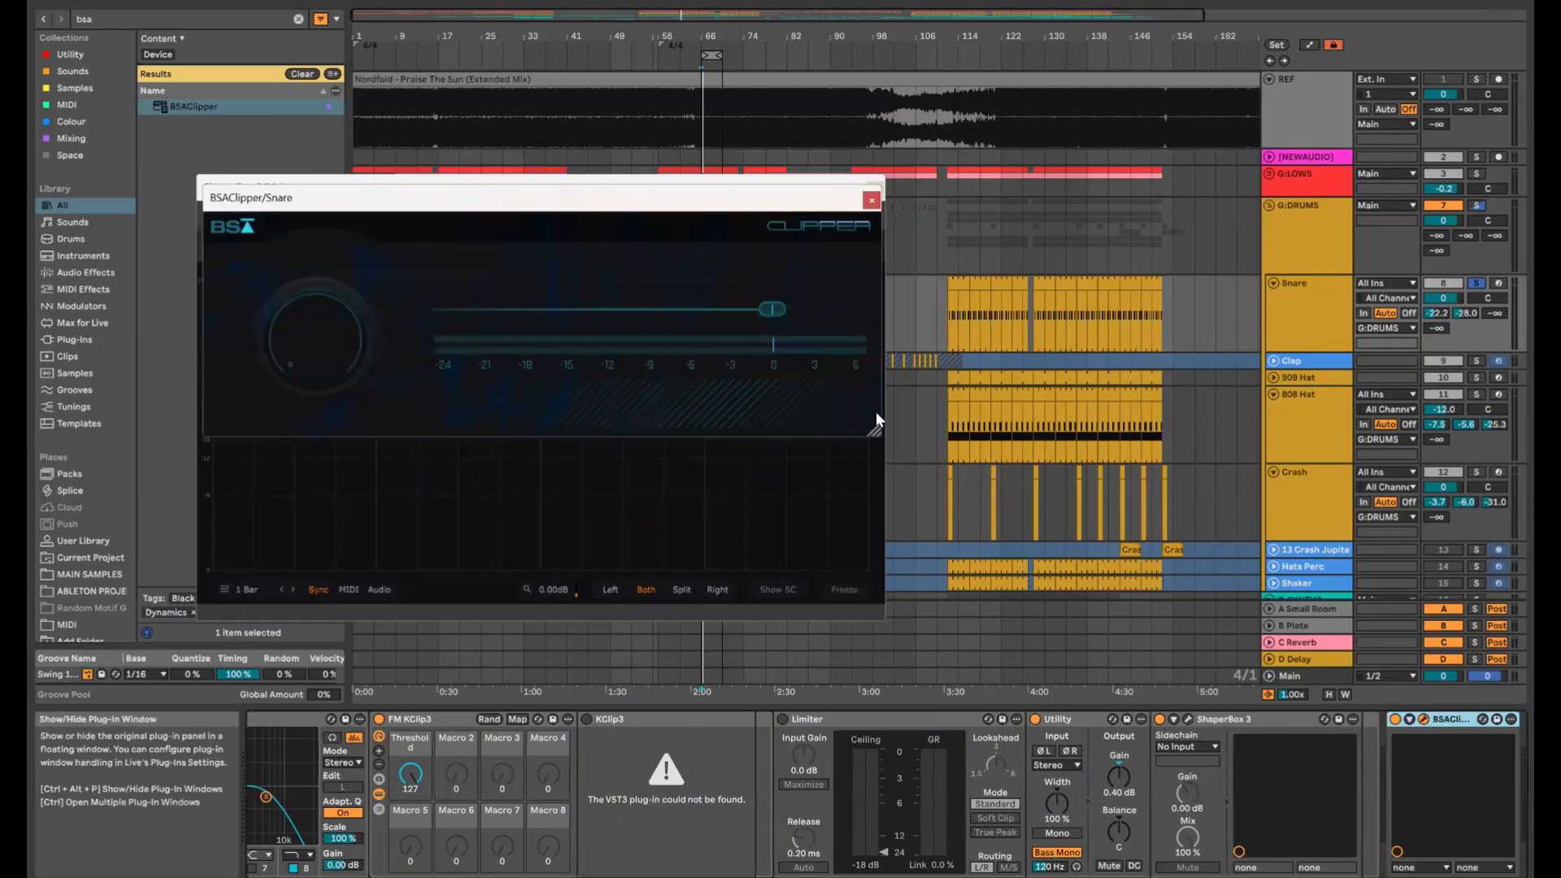
pyautogui.moveTo(1013, 229); pyautogui.dragTo(1073, 253)
pyautogui.moveTo(631, 182); pyautogui.dragTo(497, 123)
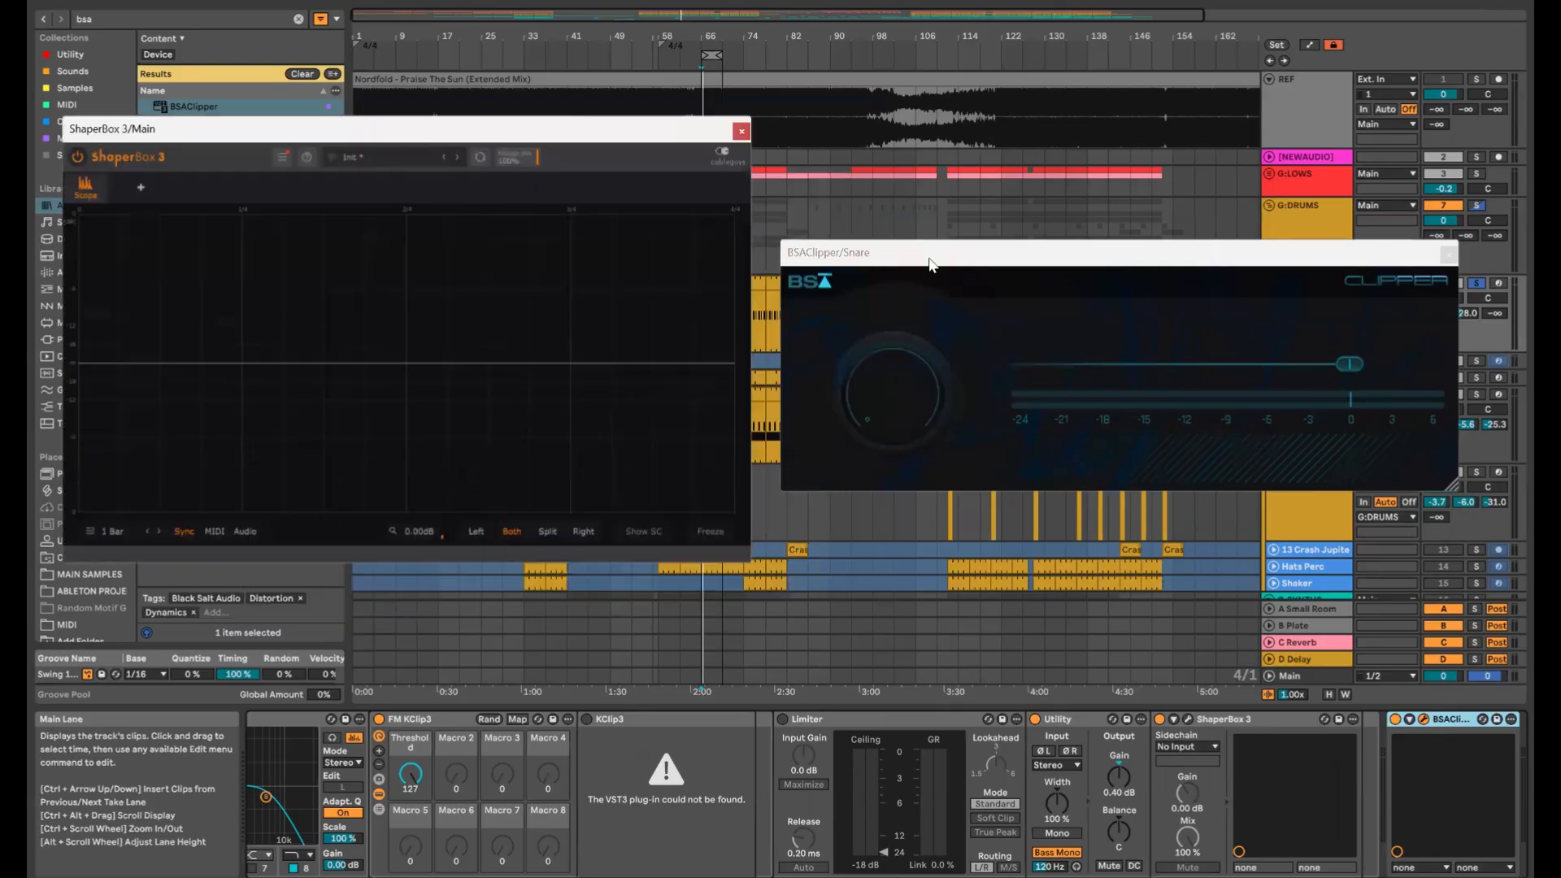
pyautogui.moveTo(928, 259); pyautogui.dragTo(881, 238)
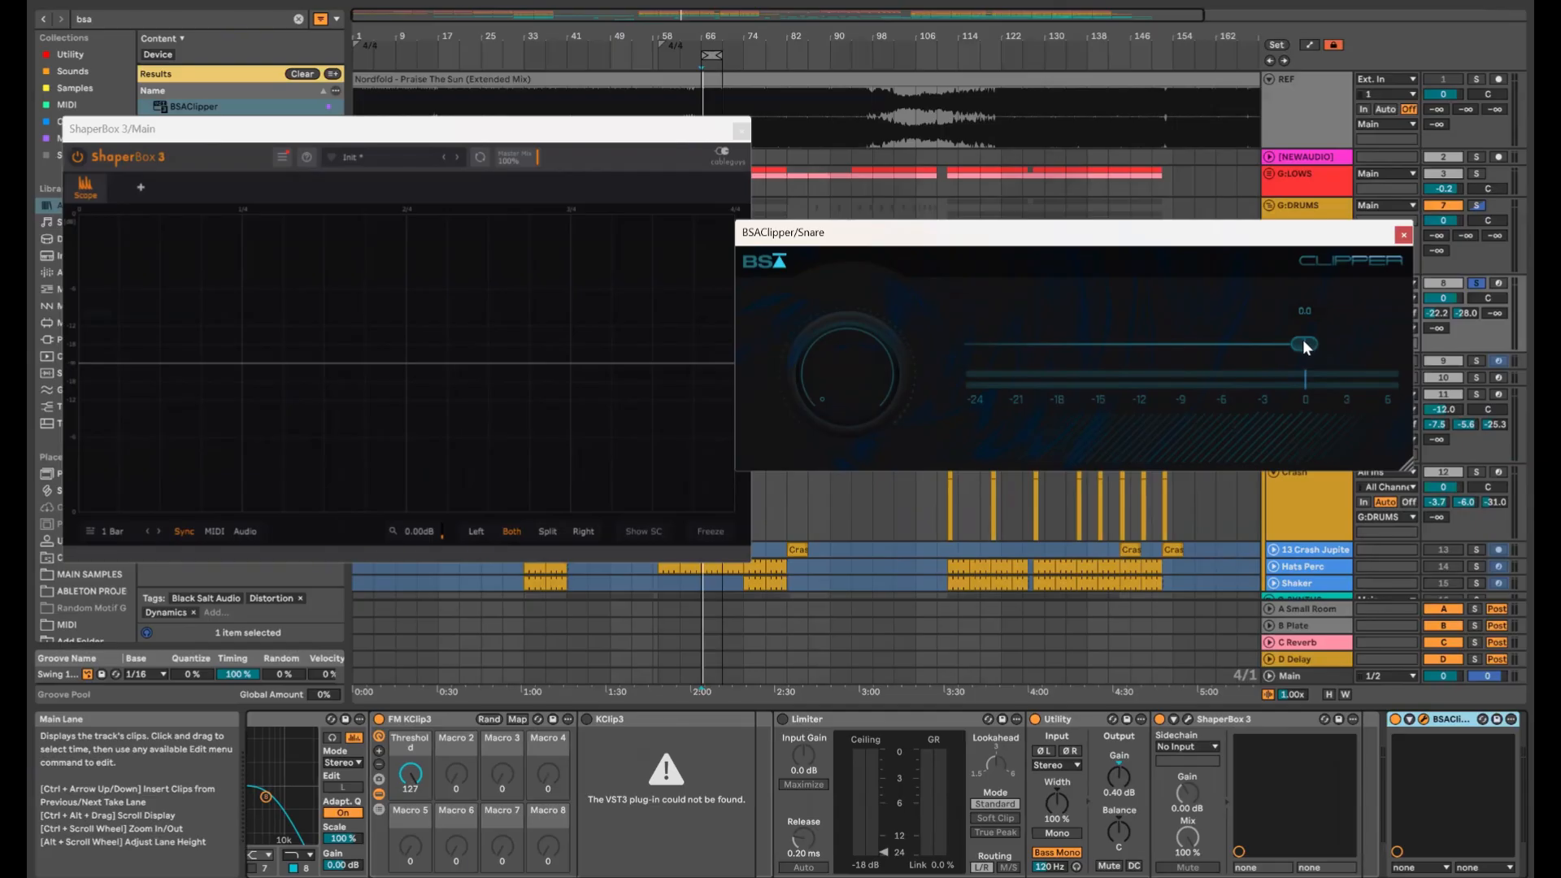
# Play the soloed Snare with BSAClipper at 0.0, freeze its waveform on the scope to examine the peak, and unfreeze it
pyautogui.press('space')
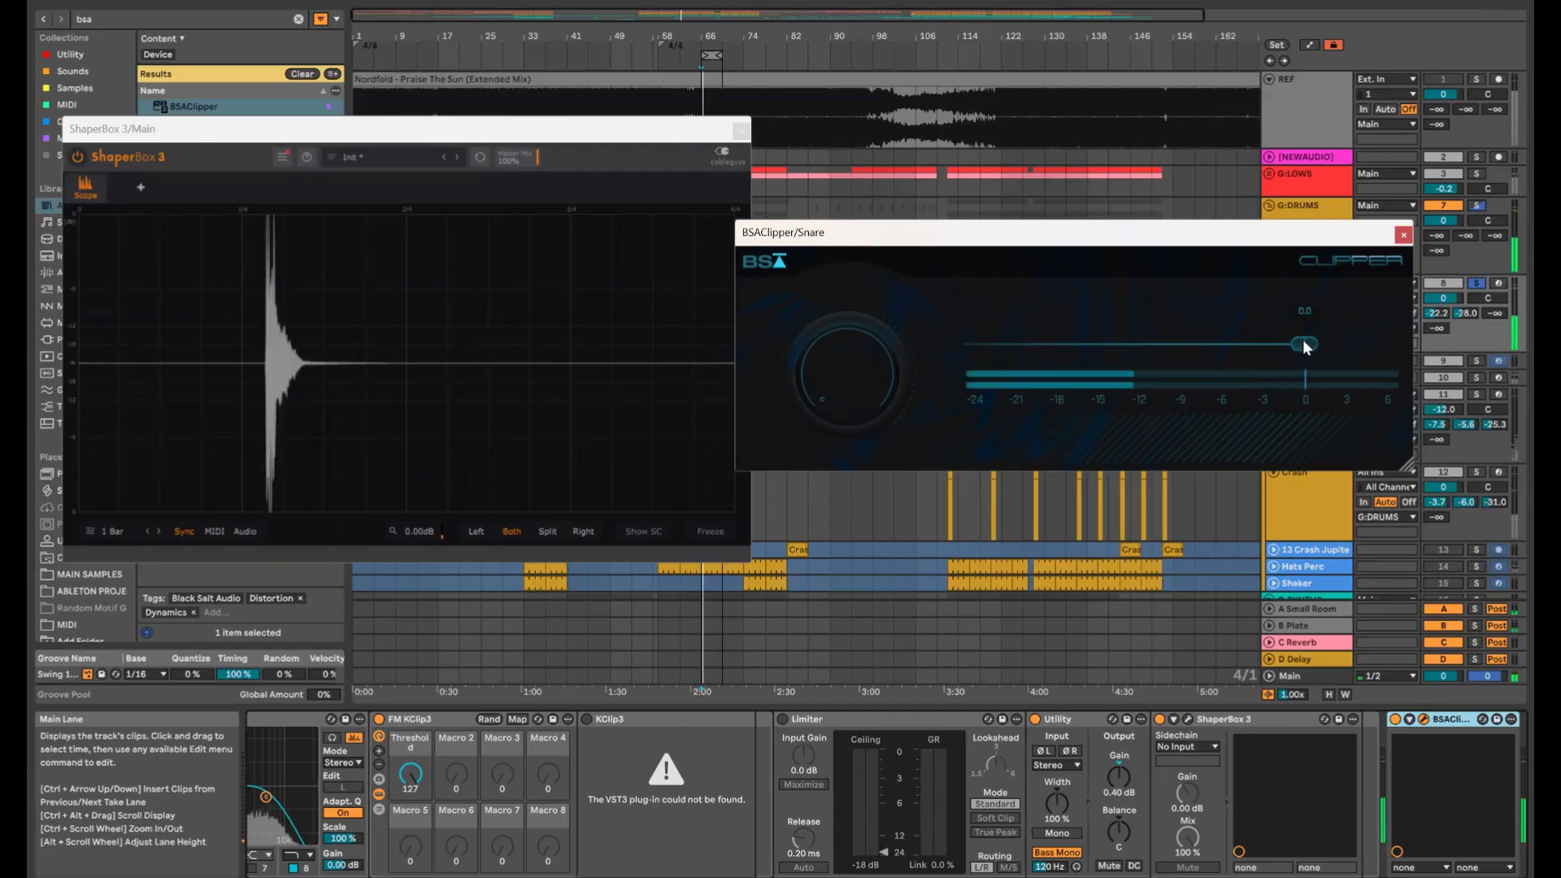
pyautogui.press('space')
pyautogui.click(709, 531)
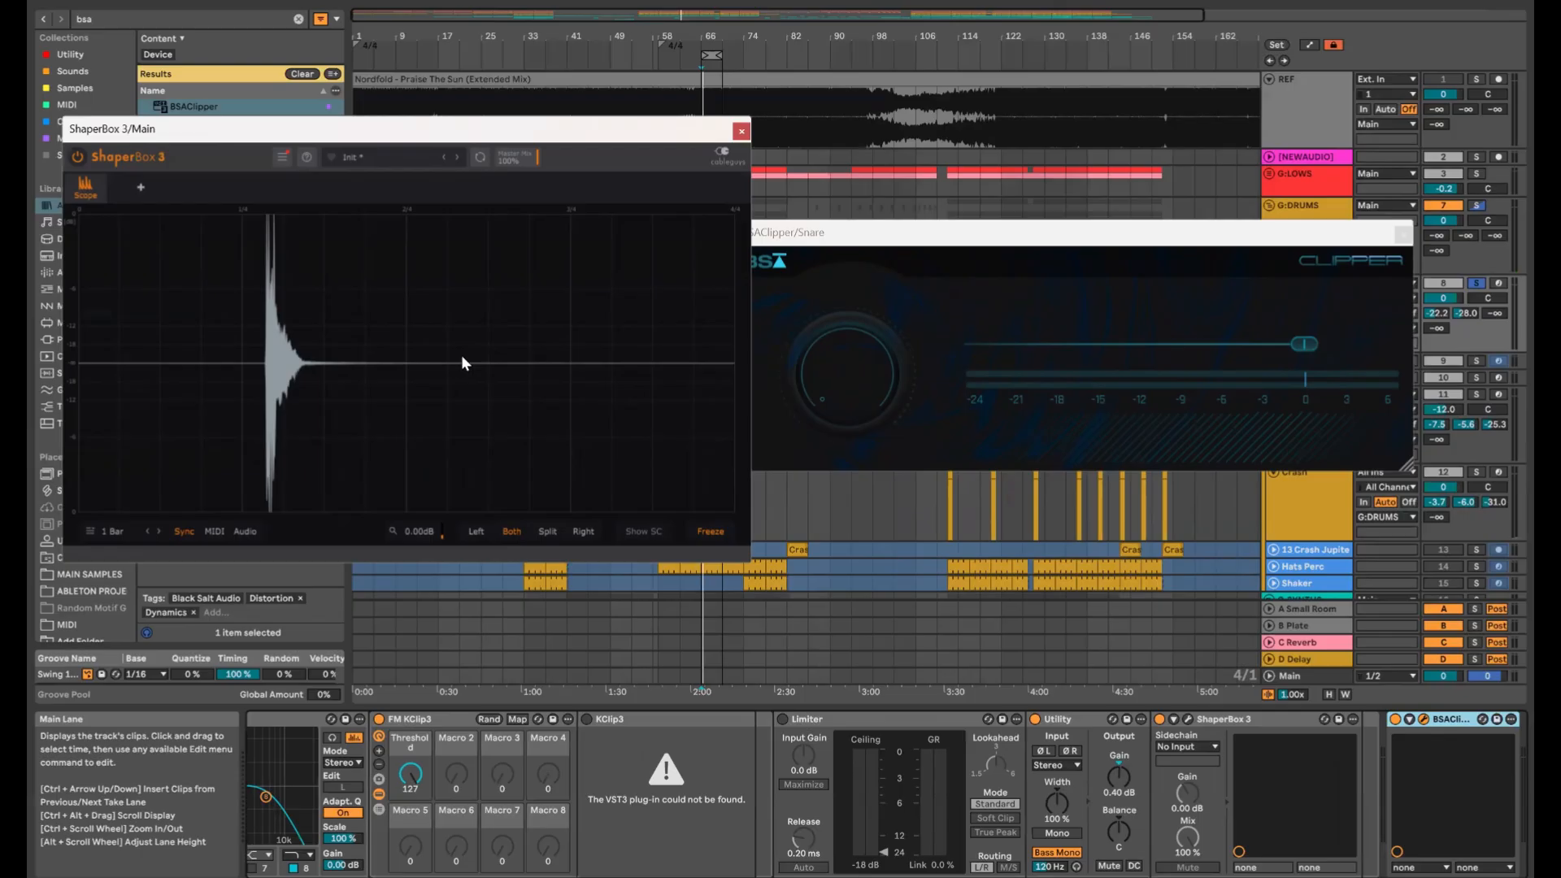
pyautogui.click(717, 531)
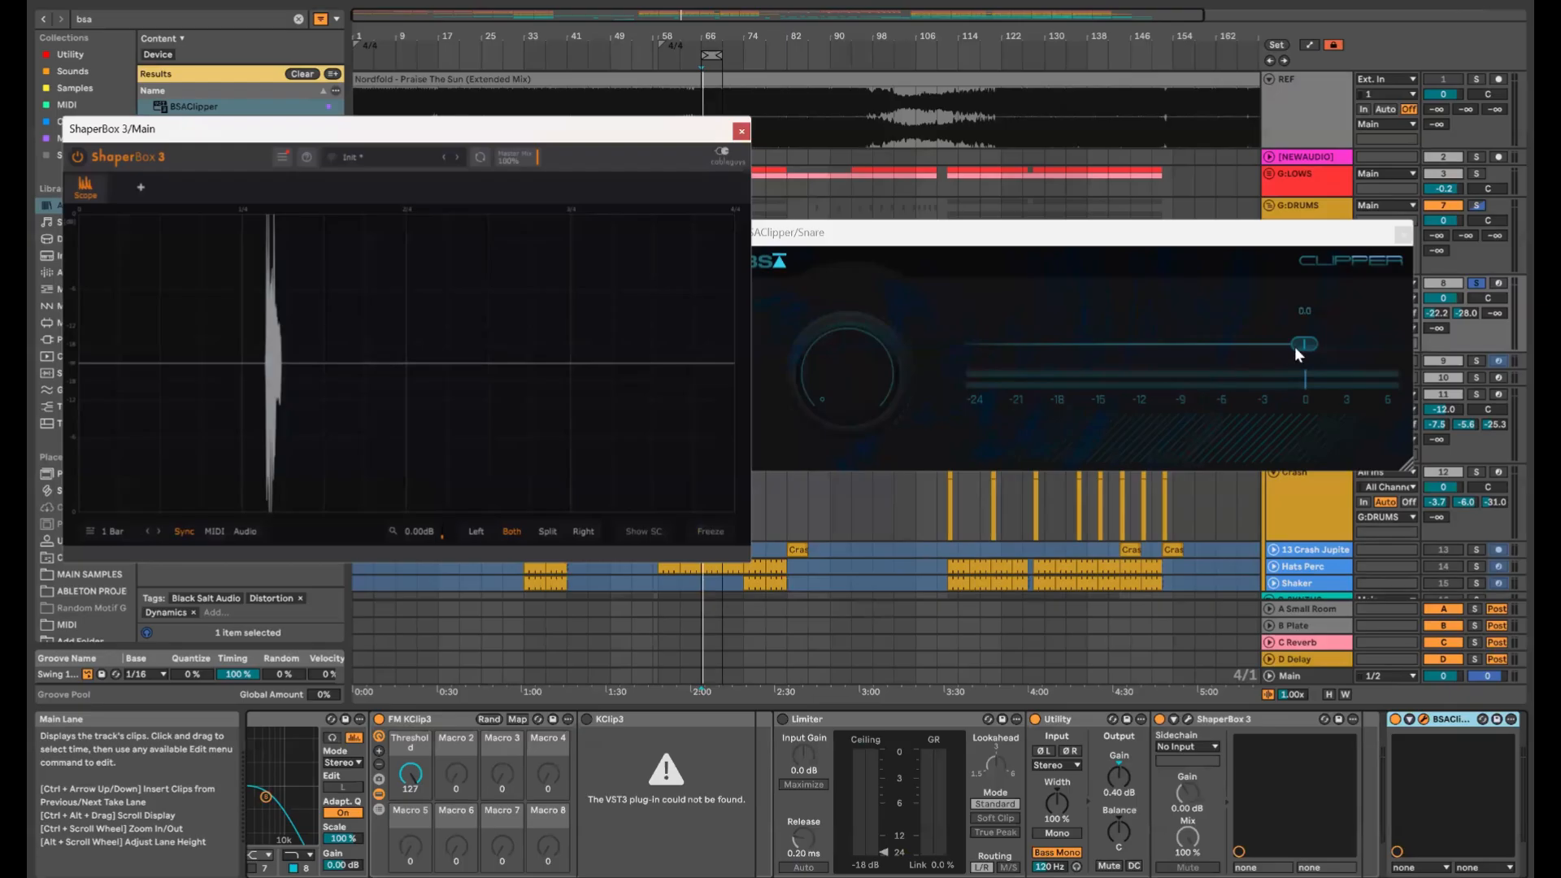
# Lower BSAClipper's threshold to about -8 dB and play the Snare through it
pyautogui.moveTo(1294, 346); pyautogui.dragTo(1274, 345)
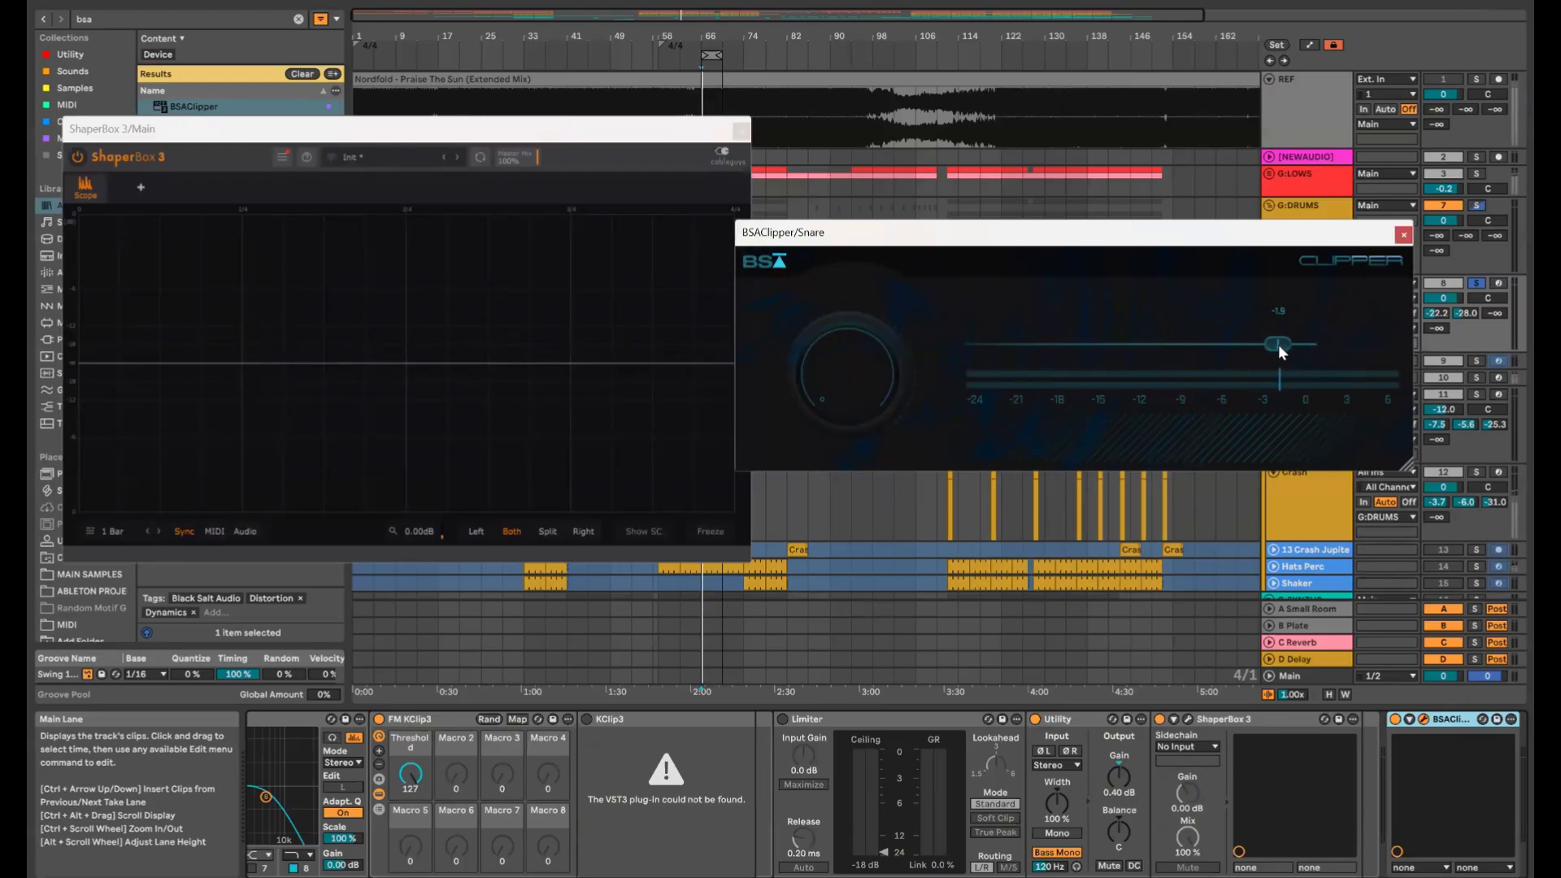
pyautogui.moveTo(1281, 343)
pyautogui.mouseDown()
pyautogui.moveTo(1216, 355)
pyautogui.moveTo(1192, 324)
pyautogui.mouseUp()
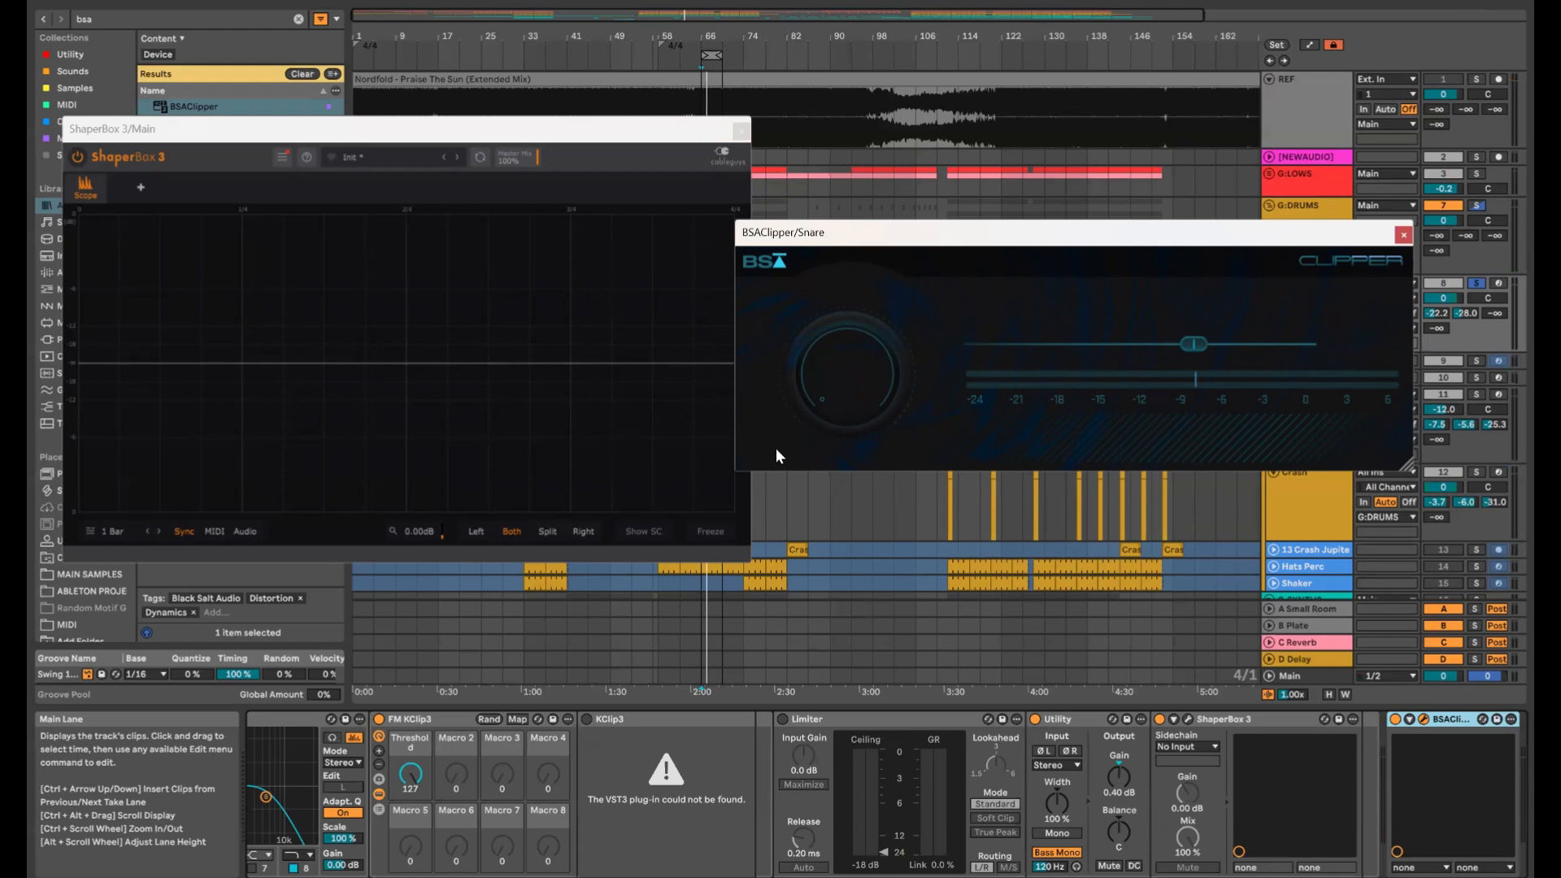
pyautogui.press('space')
# Compare the Snare with BSAClipper bypassed and active, leaving the clipper deactivated
pyautogui.click(1393, 719)
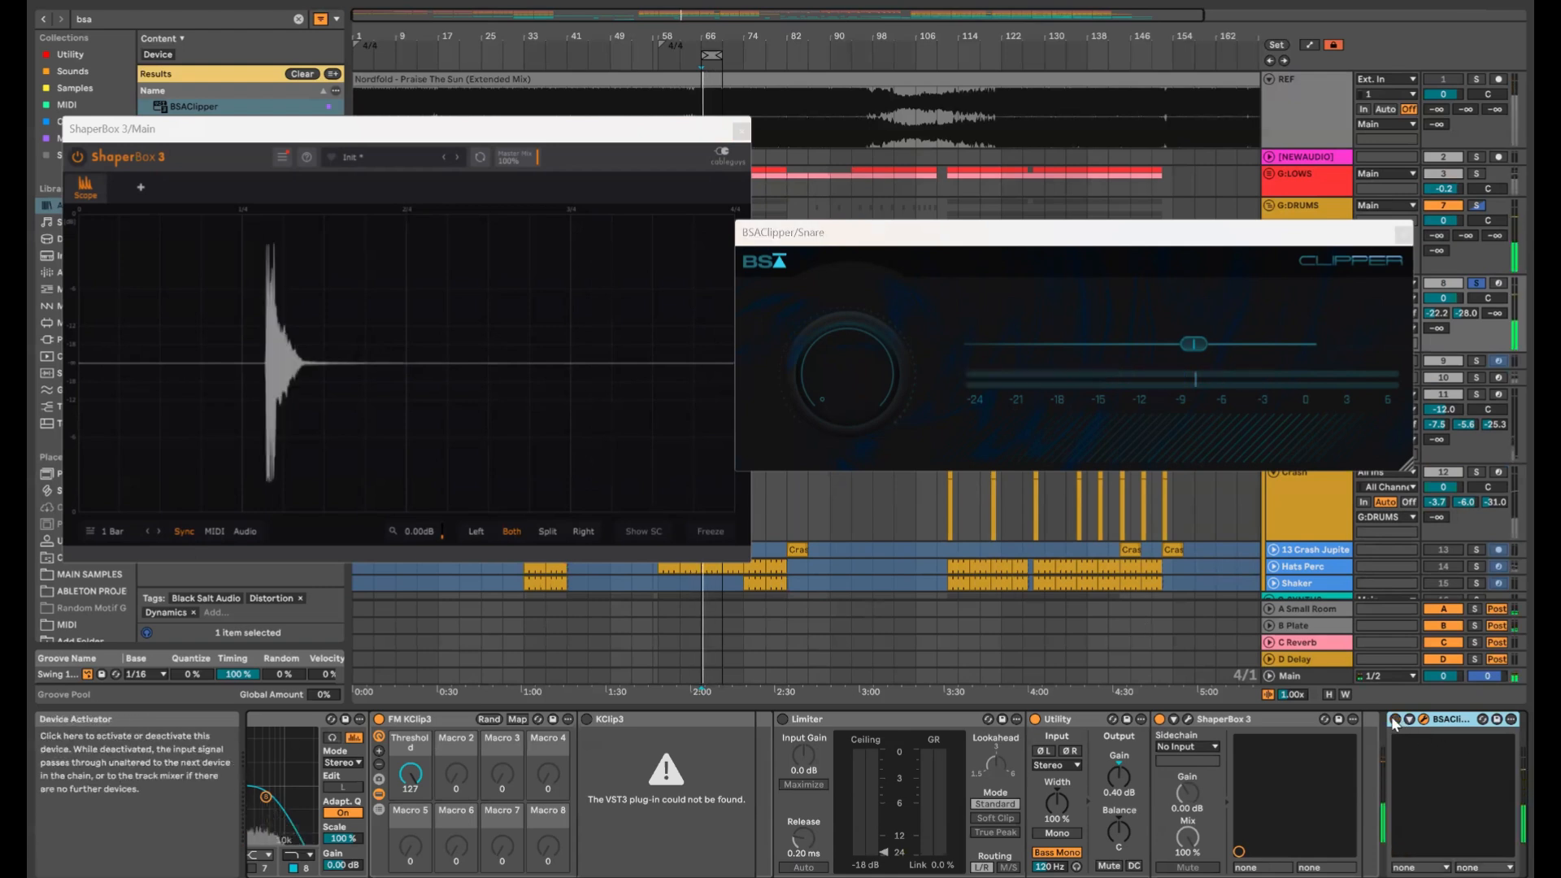
pyautogui.press('space')
pyautogui.press('space')
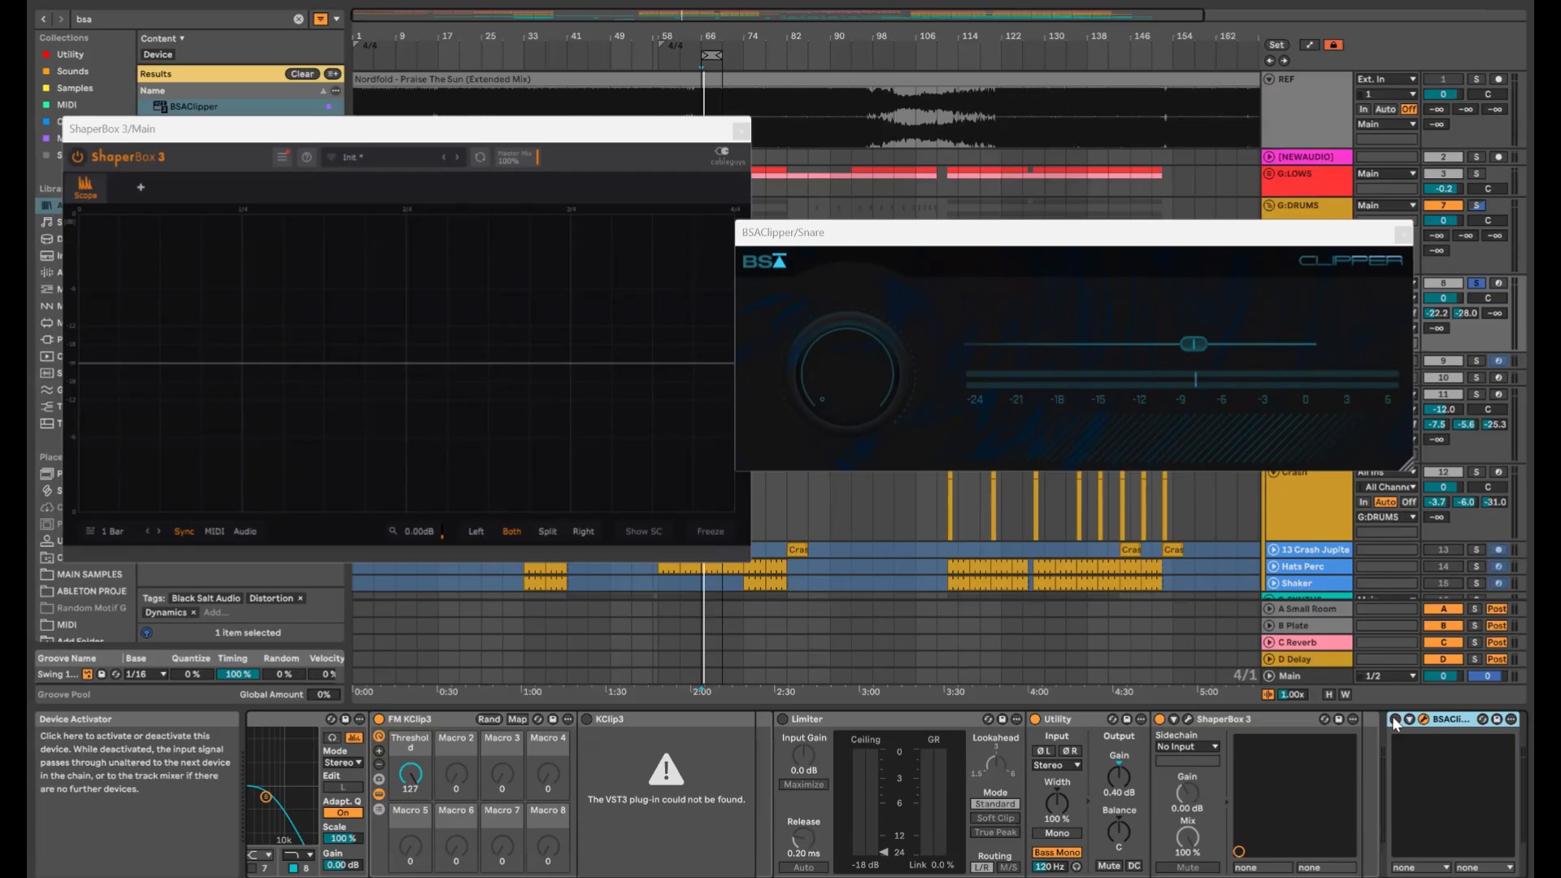
pyautogui.press('space')
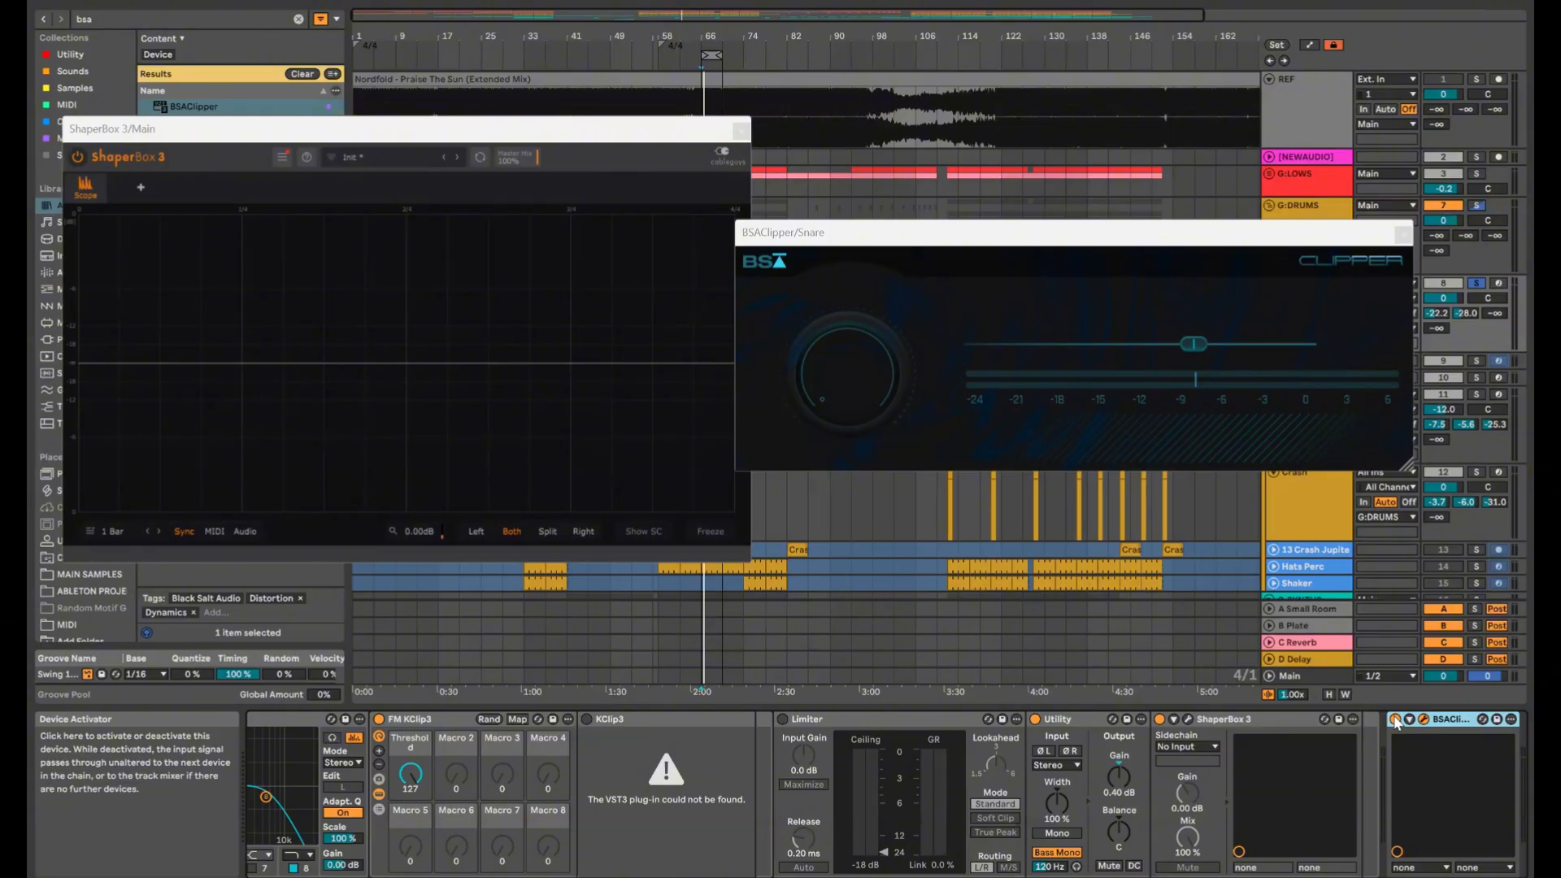
pyautogui.click(1396, 720)
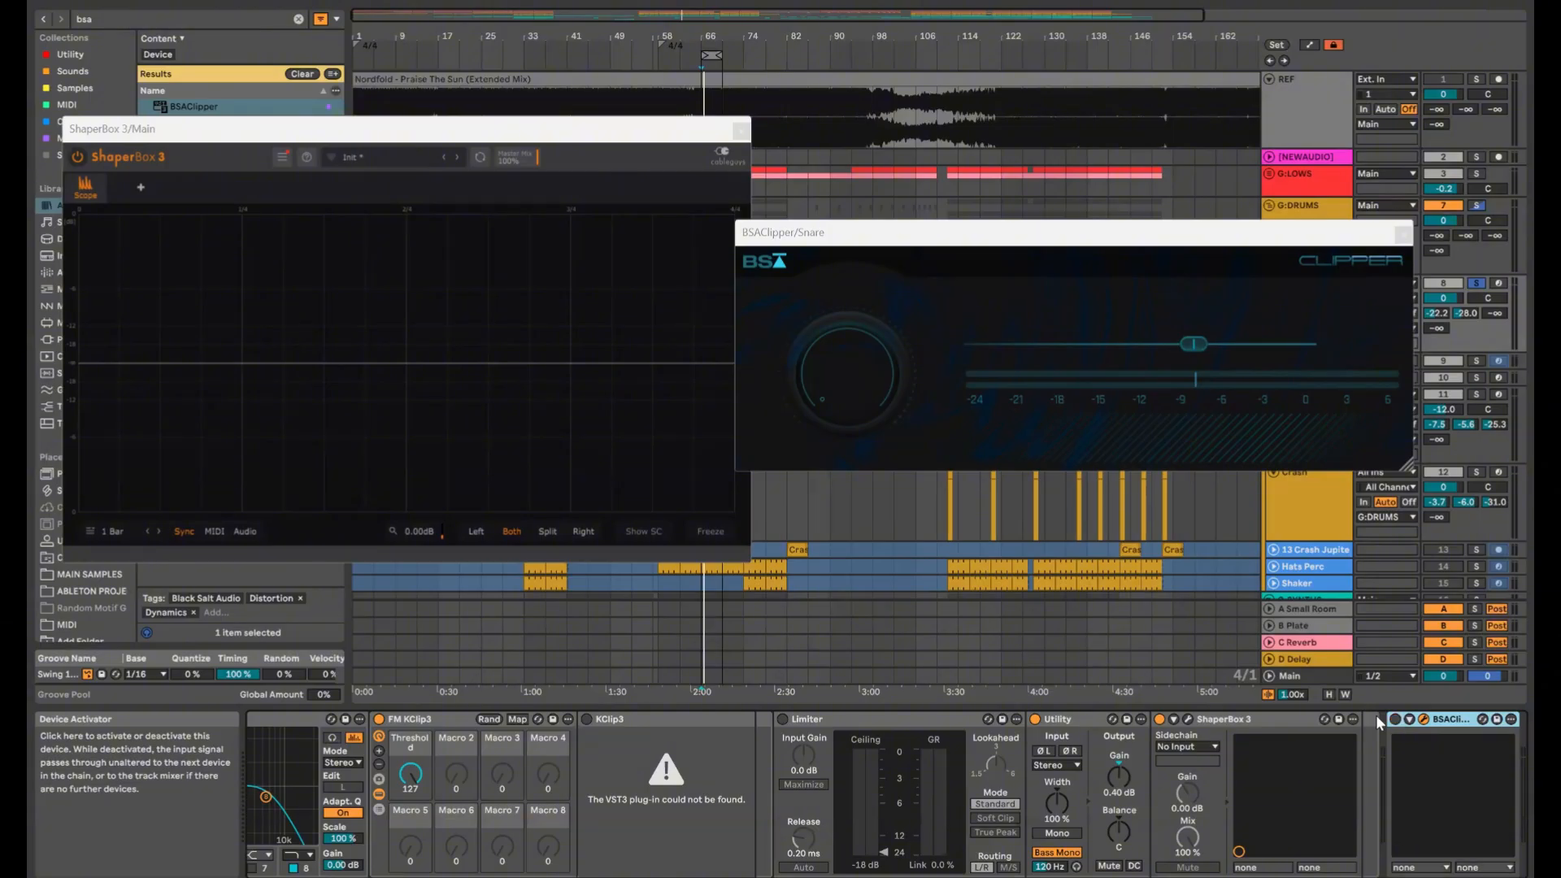
pyautogui.click(1392, 876)
pyautogui.moveTo(1384, 876); pyautogui.dragTo(1362, 864)
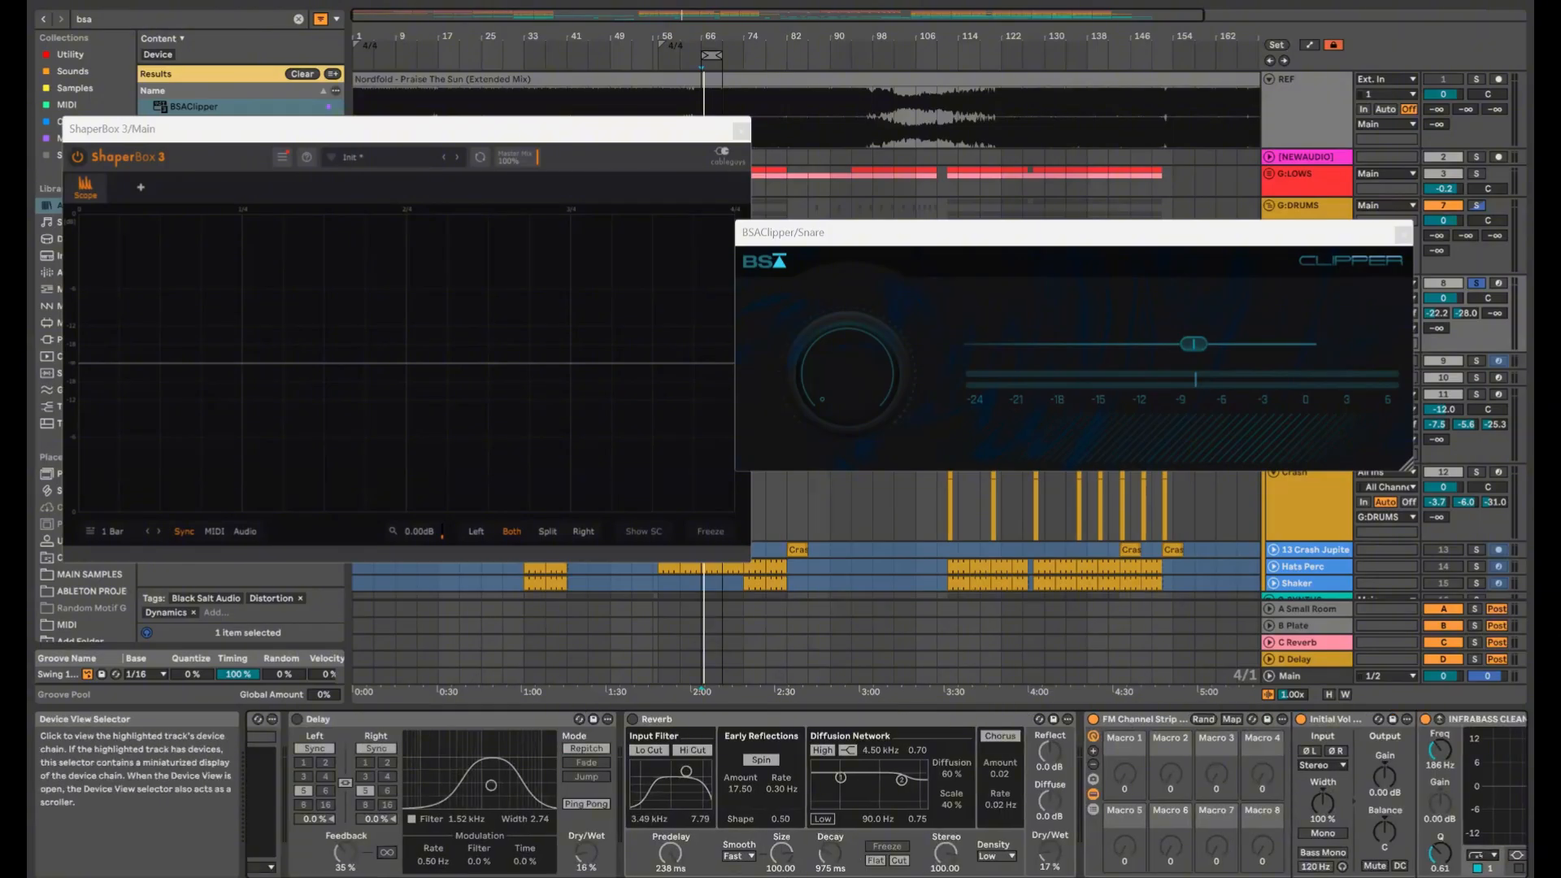
pyautogui.click(1355, 876)
pyautogui.click(341, 718)
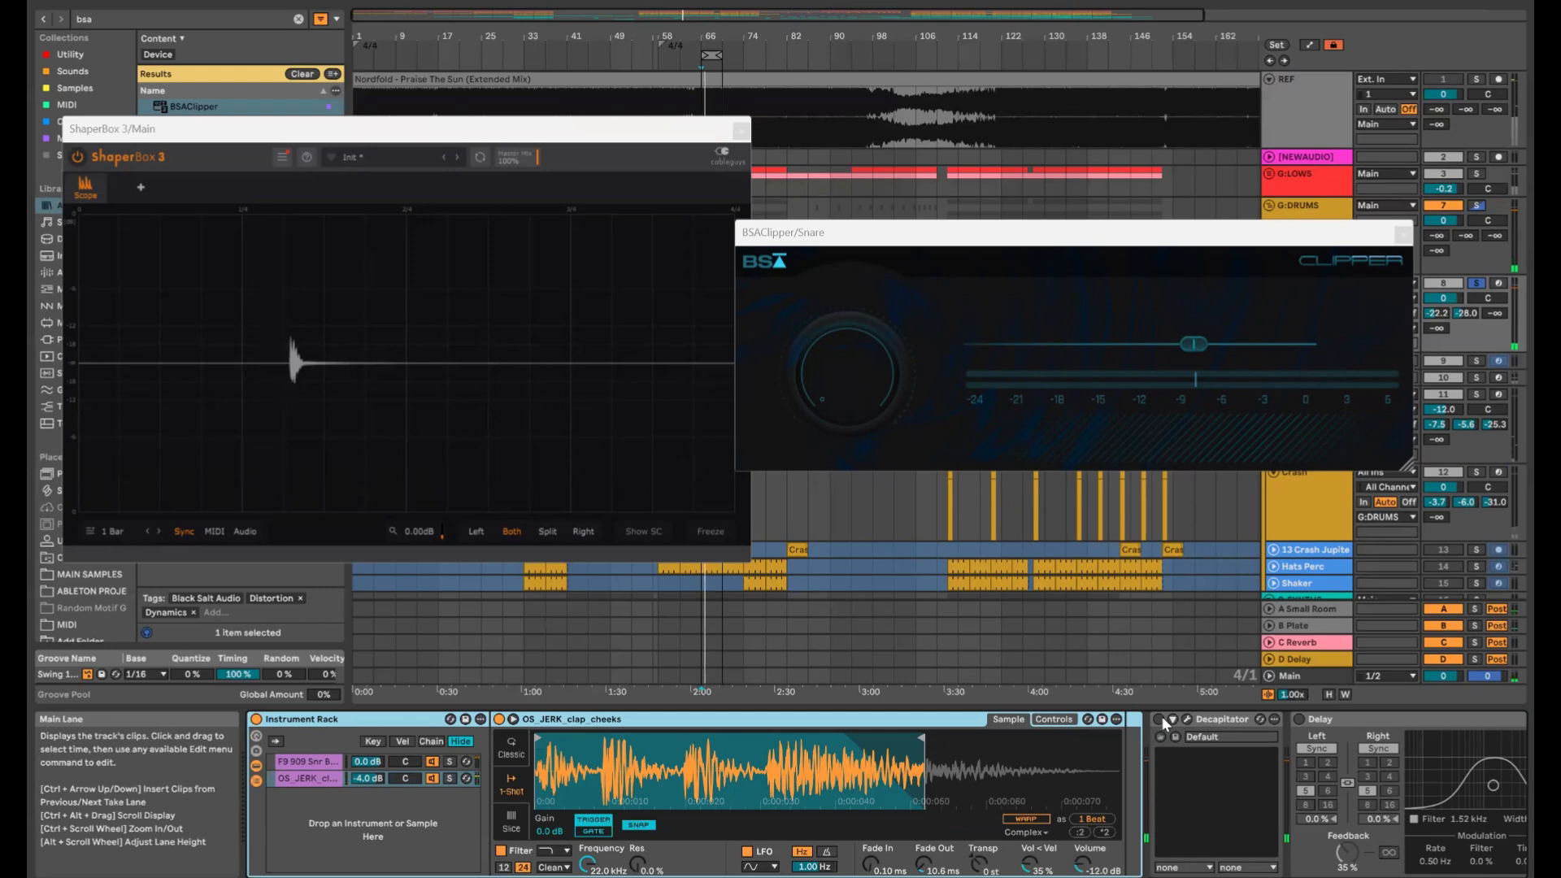
pyautogui.click(1298, 719)
# Audition the Snare's remaining effects on the scope, with Delay deactivated again and the FM Channel Strip rack active
pyautogui.hscroll(5, 1314, 722)
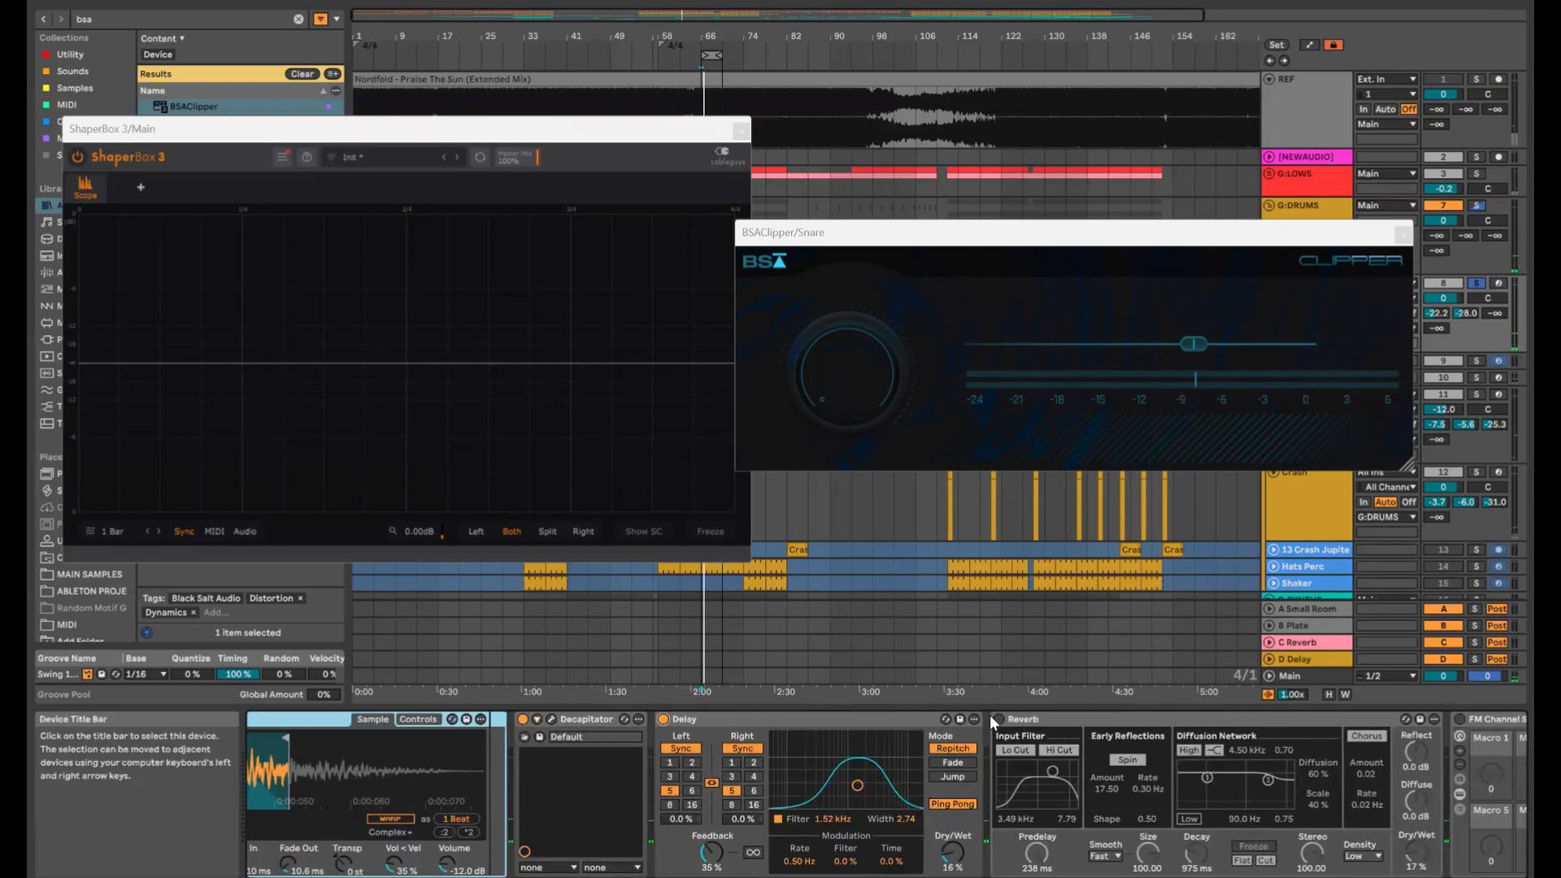
pyautogui.hscroll(-10, 933, 726)
pyautogui.hscroll(10, 1047, 799)
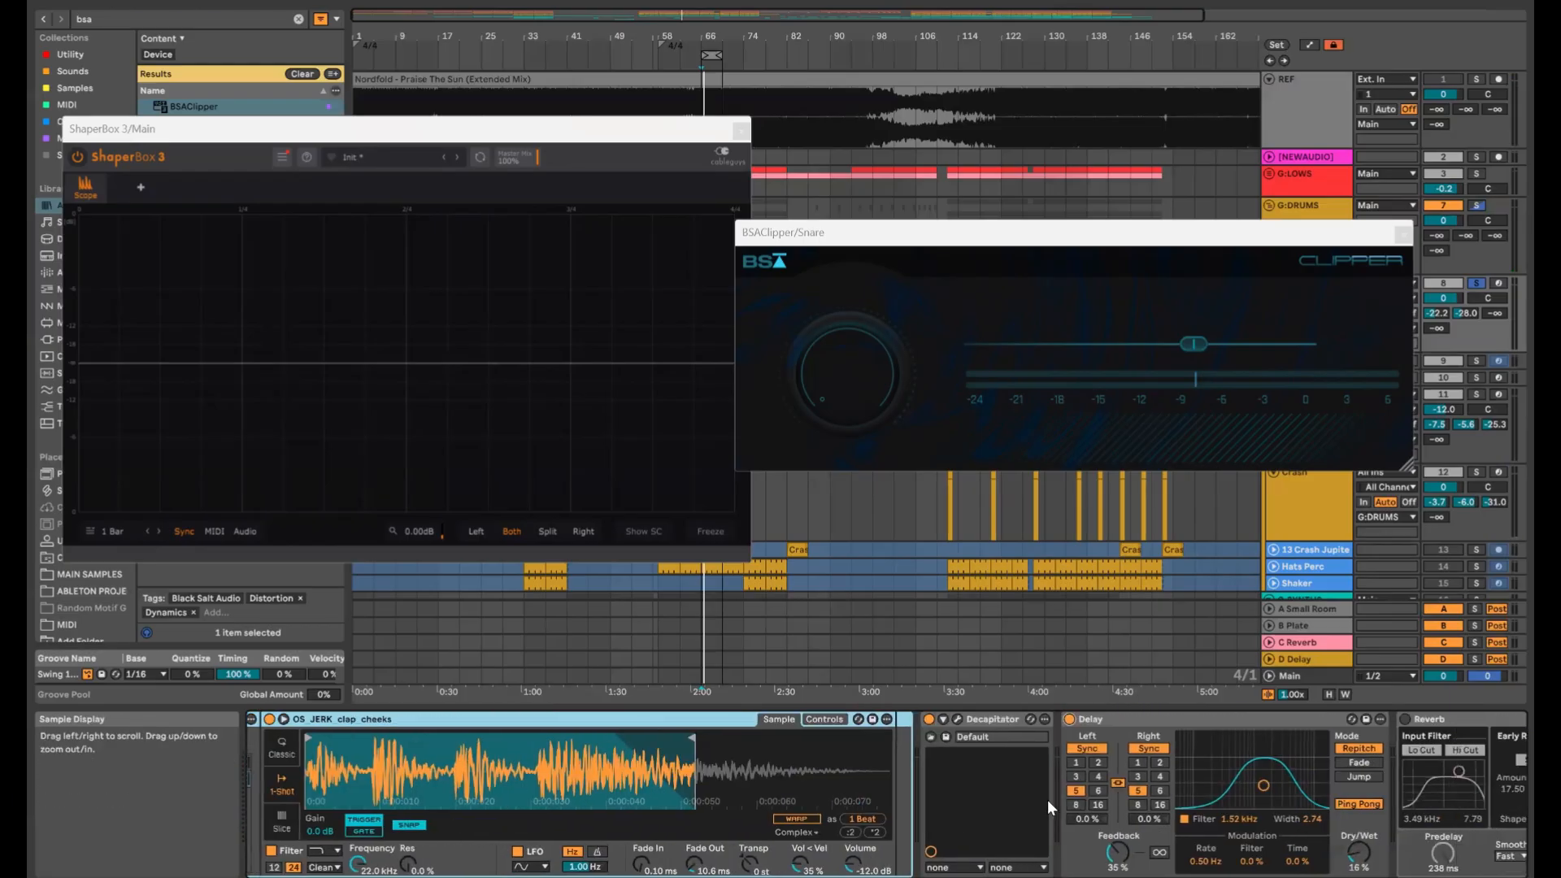
pyautogui.click(980, 719)
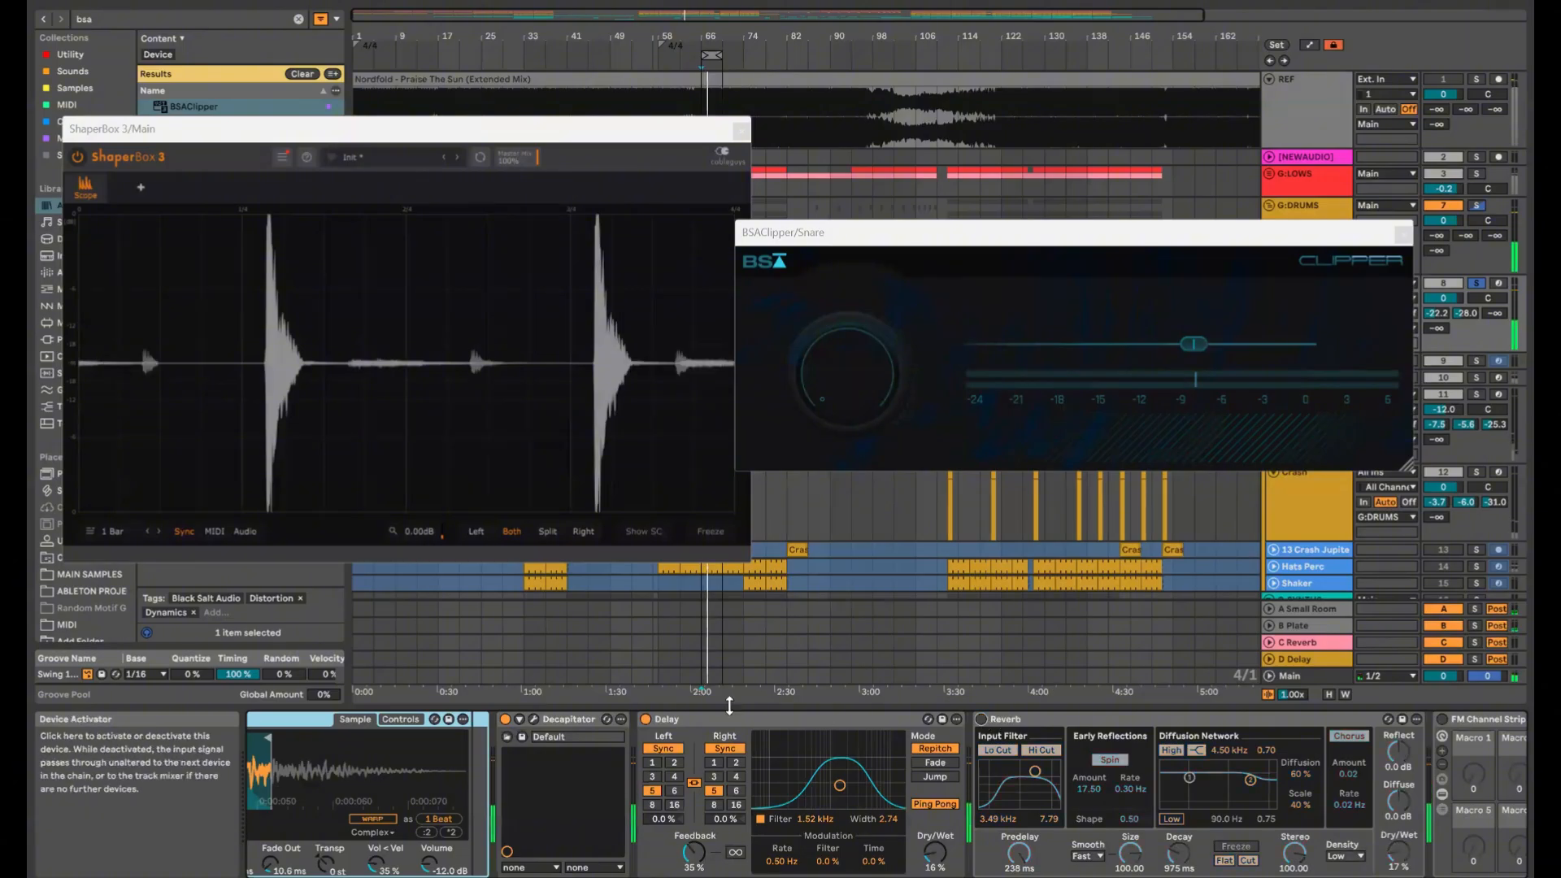
pyautogui.hscroll(5, 1119, 741)
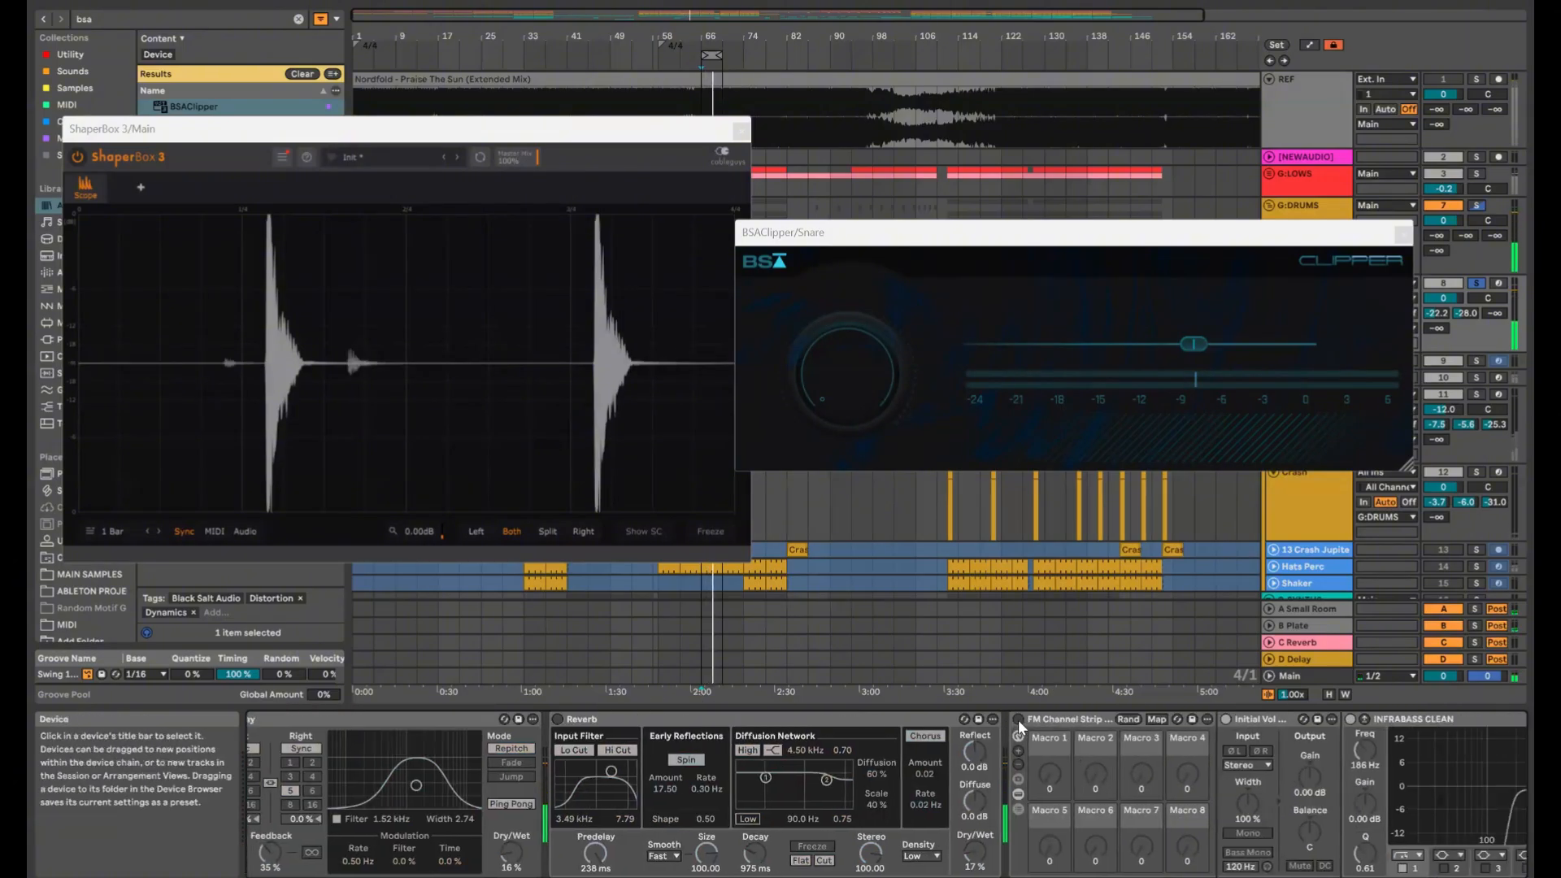
pyautogui.hscroll(5, 948, 720)
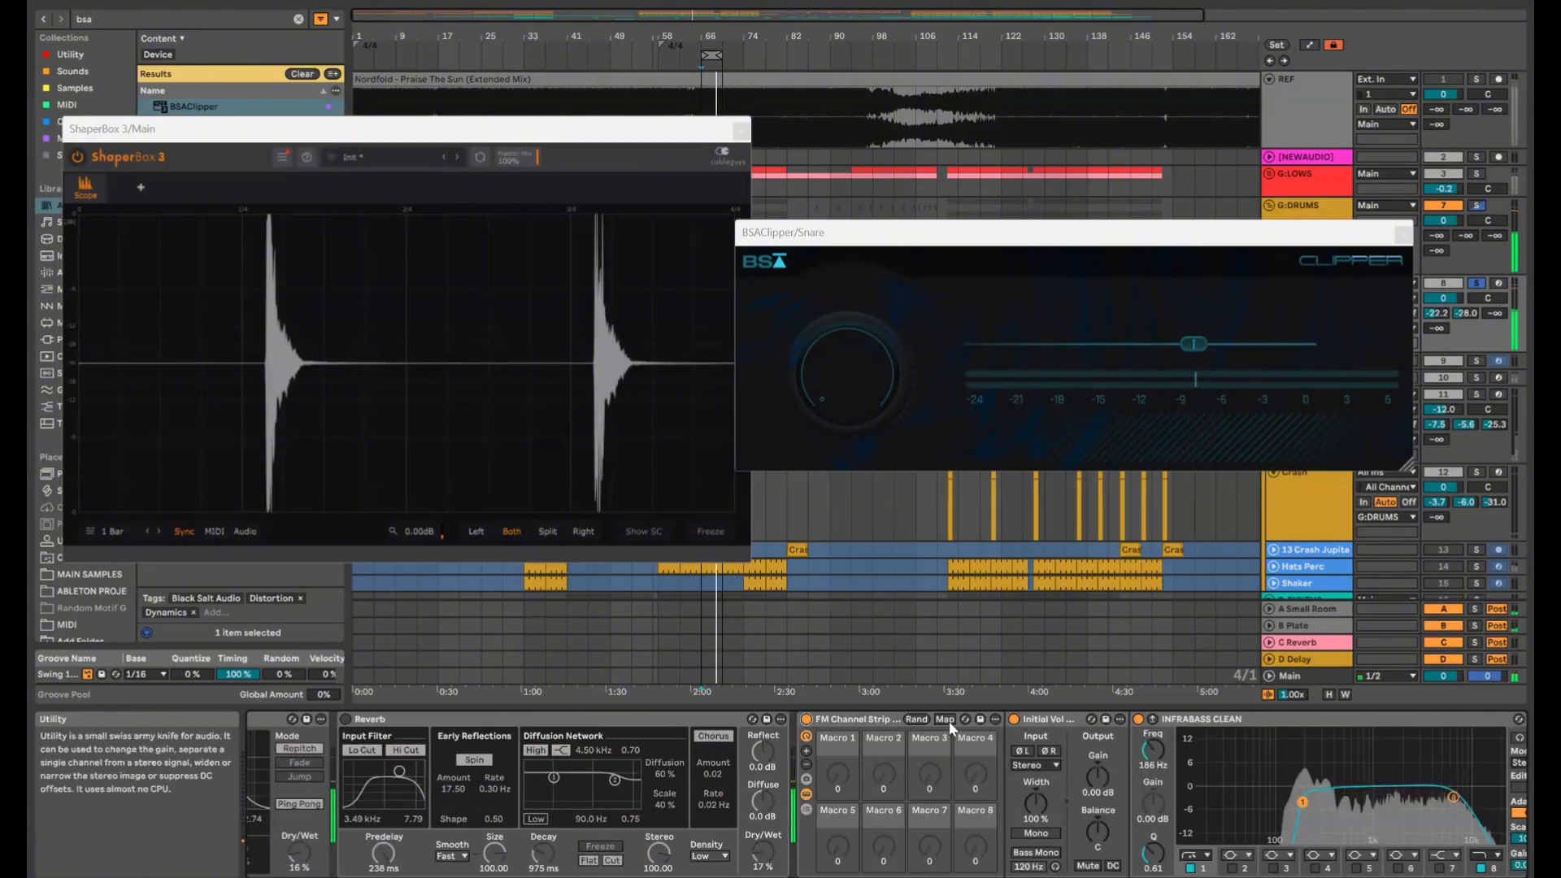
pyautogui.click(806, 719)
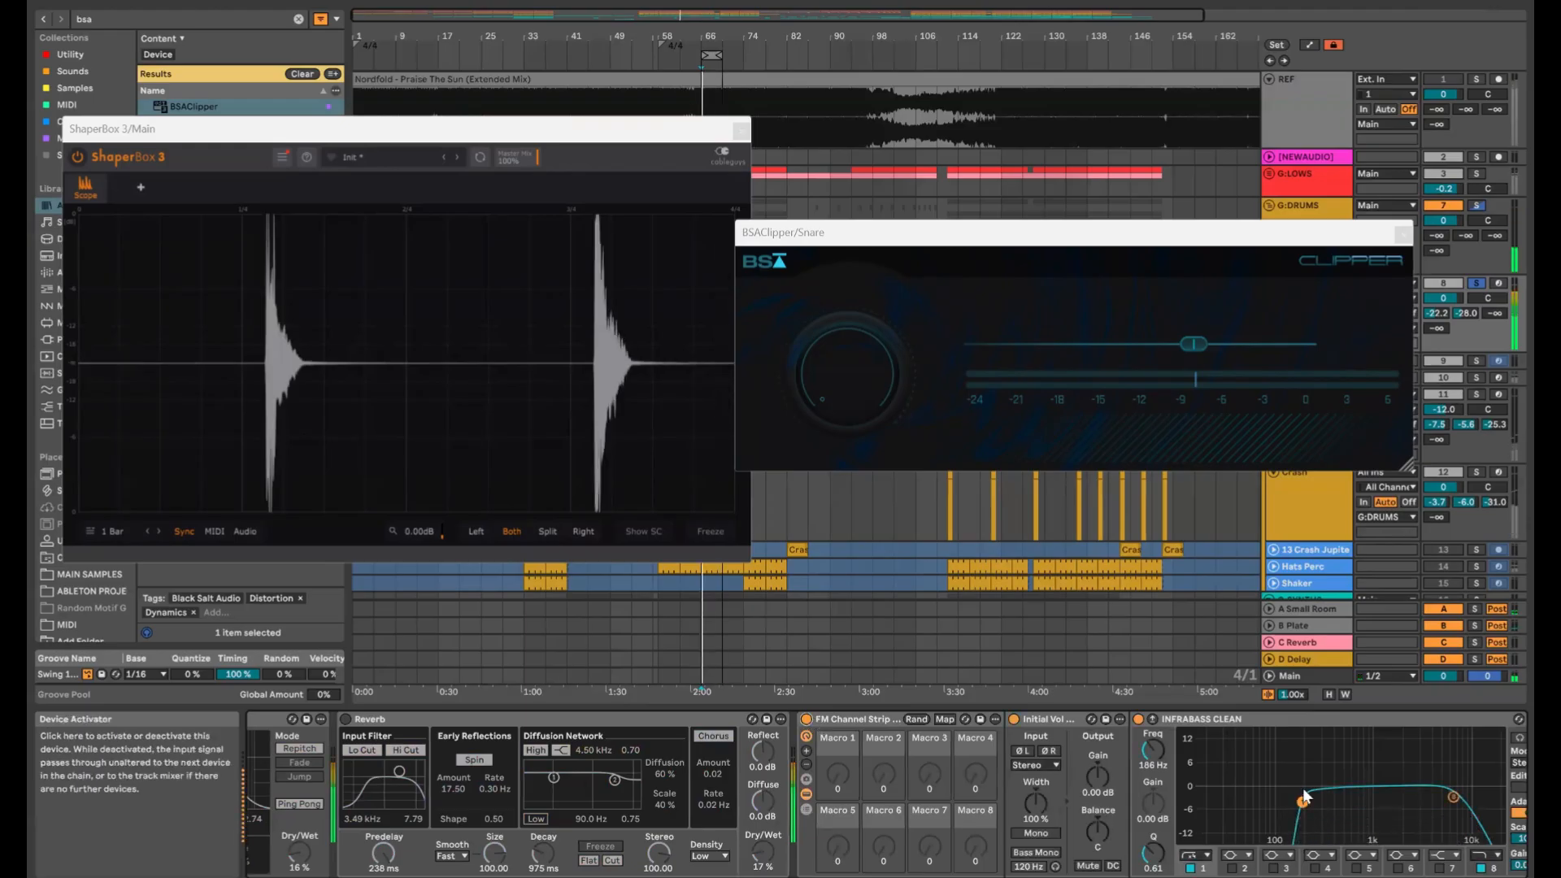
pyautogui.hscroll(15, 1323, 779)
pyautogui.hscroll(3, 1320, 779)
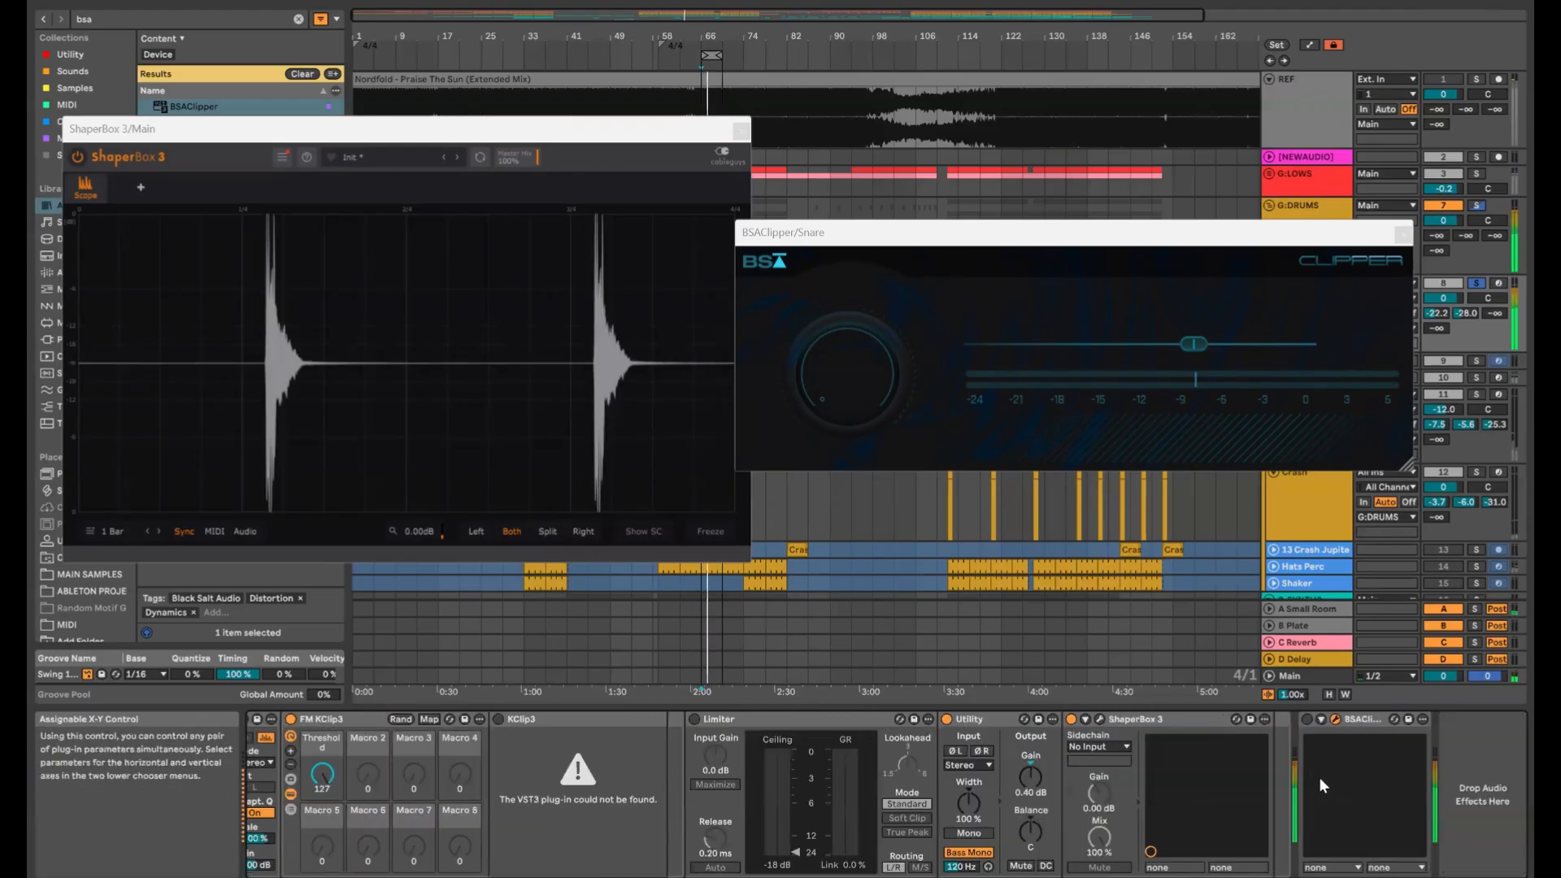
pyautogui.click(1306, 720)
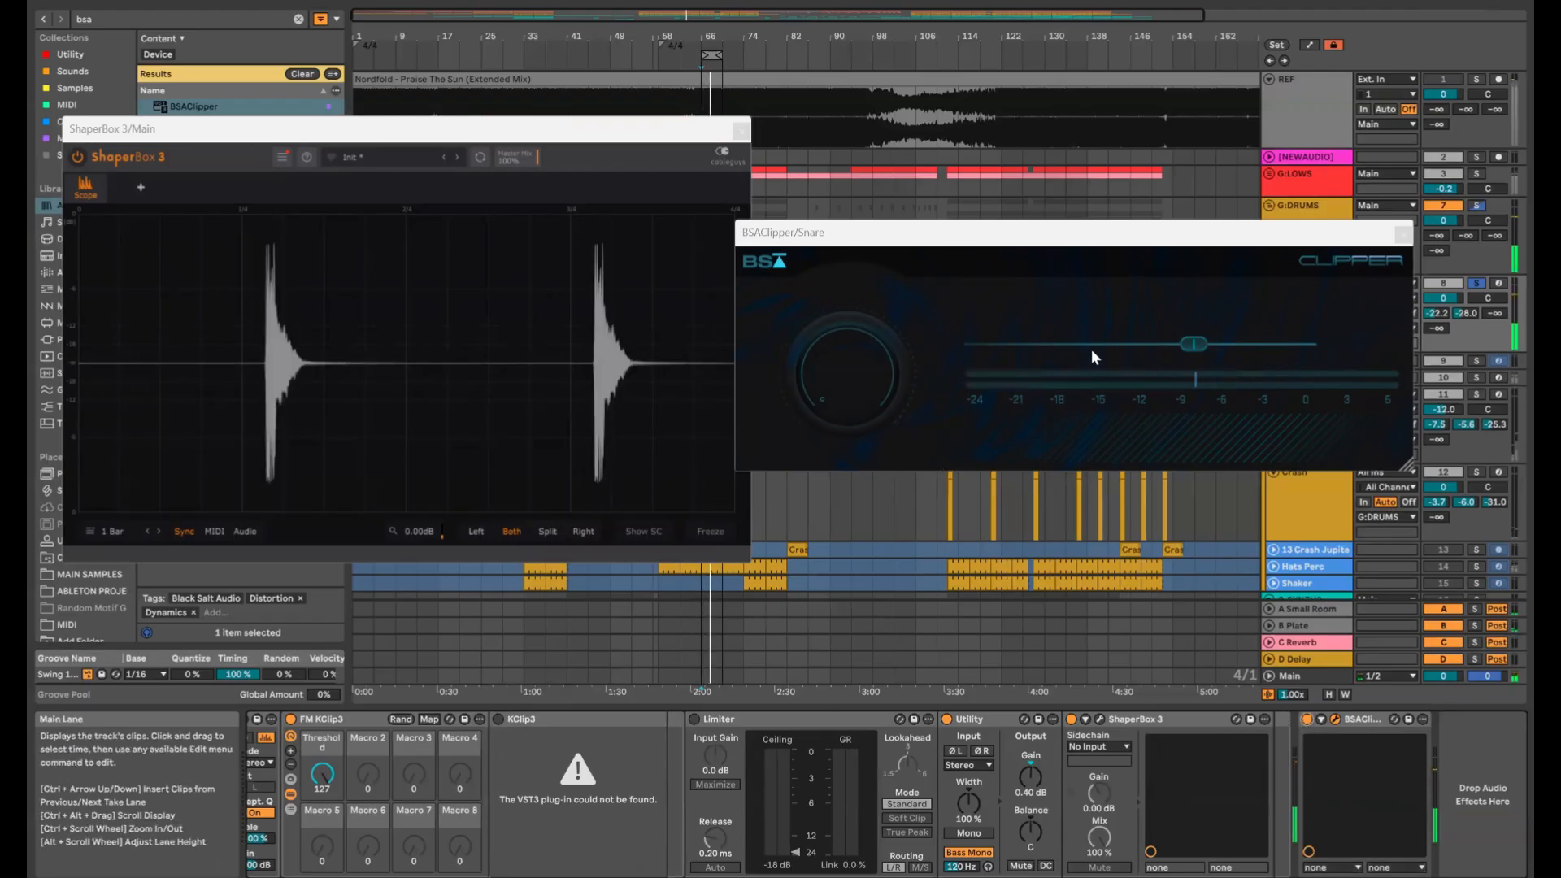
pyautogui.moveTo(1190, 343); pyautogui.dragTo(1149, 346)
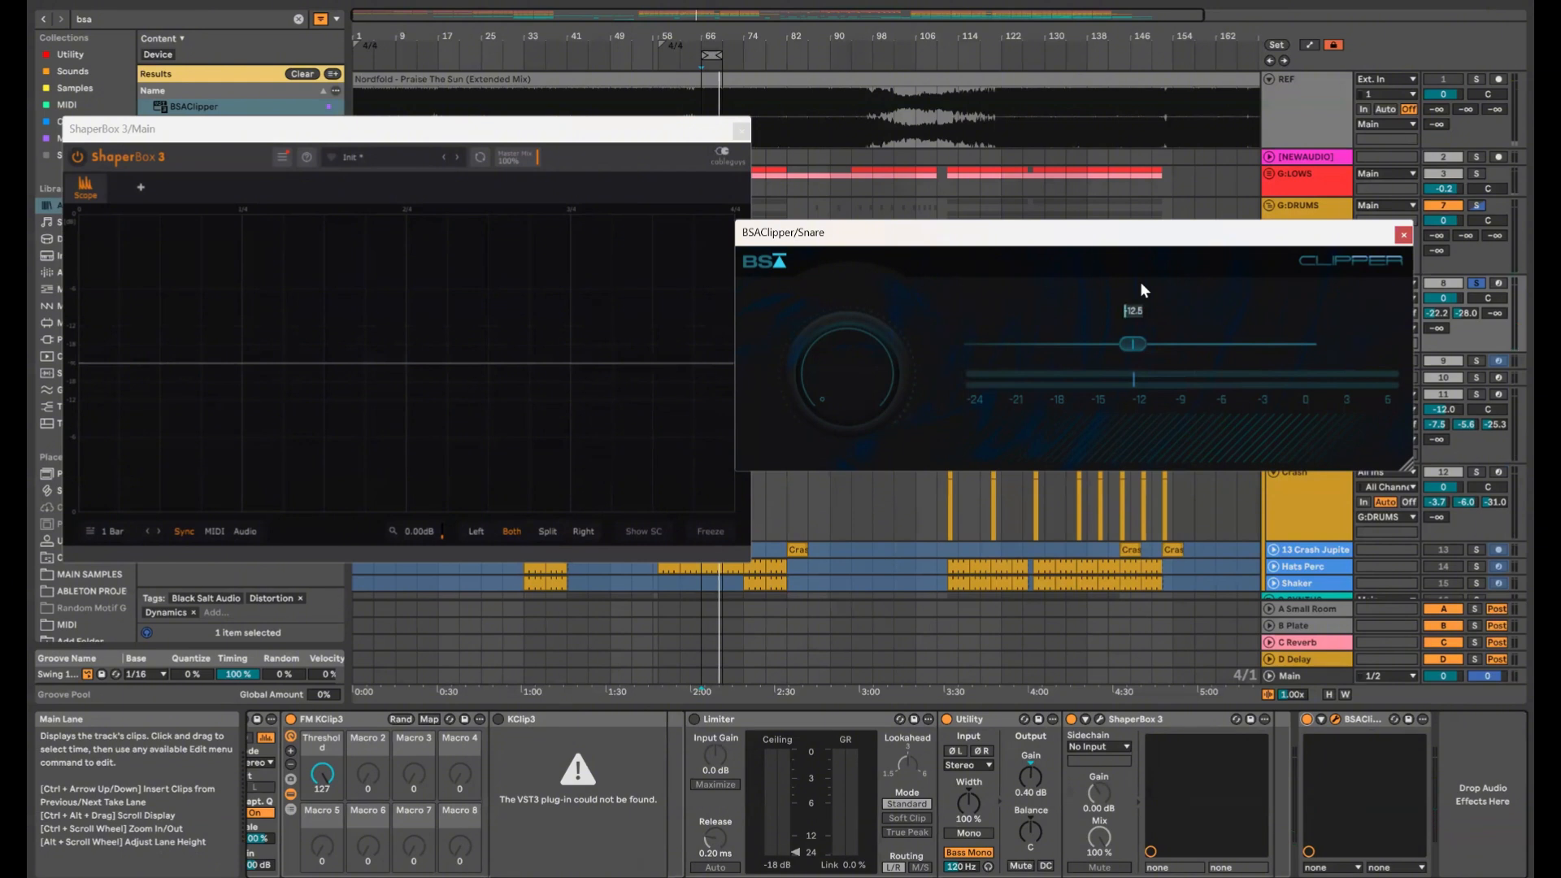
pyautogui.write('-12')
pyautogui.press('Return')
# Freeze the ShaperBox 3 scope on the clipped Snare and close the BSAClipper and ShaperBox windows
pyautogui.click(703, 530)
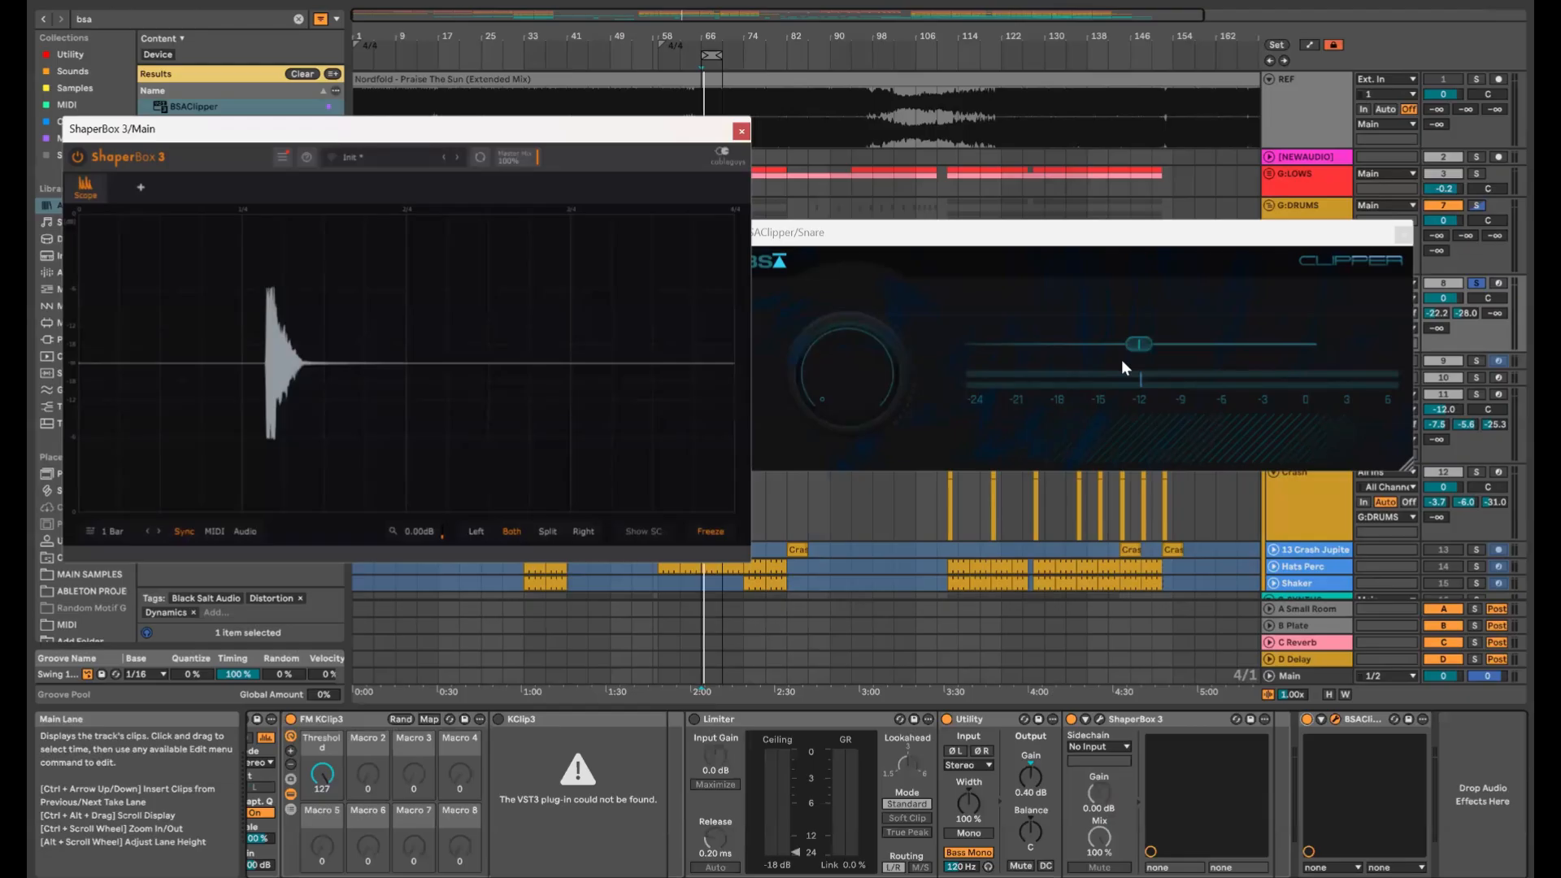
pyautogui.click(1403, 234)
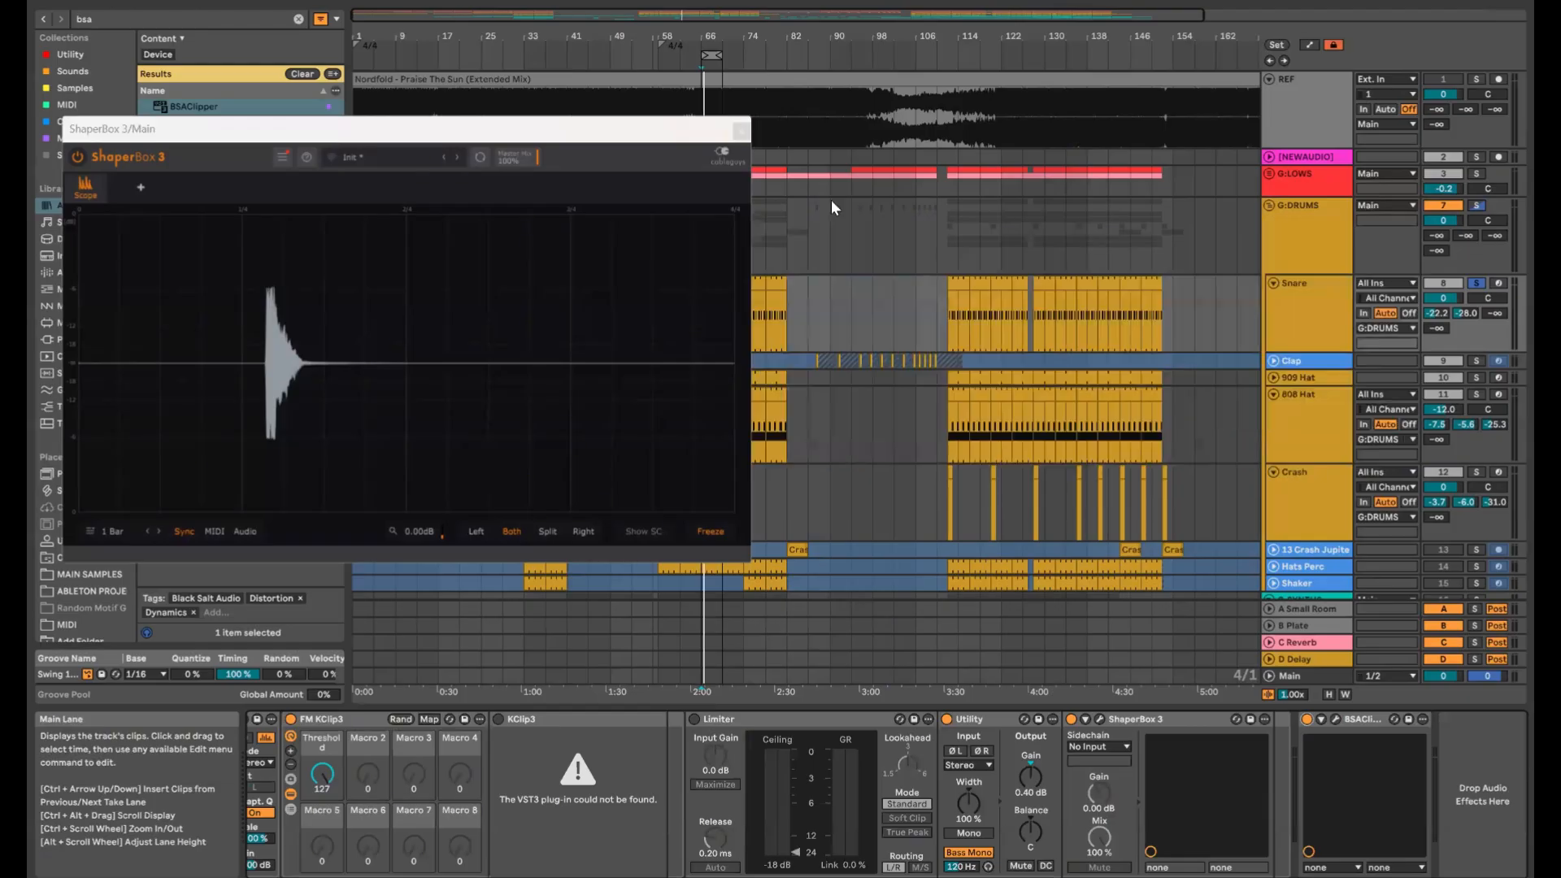
pyautogui.click(741, 130)
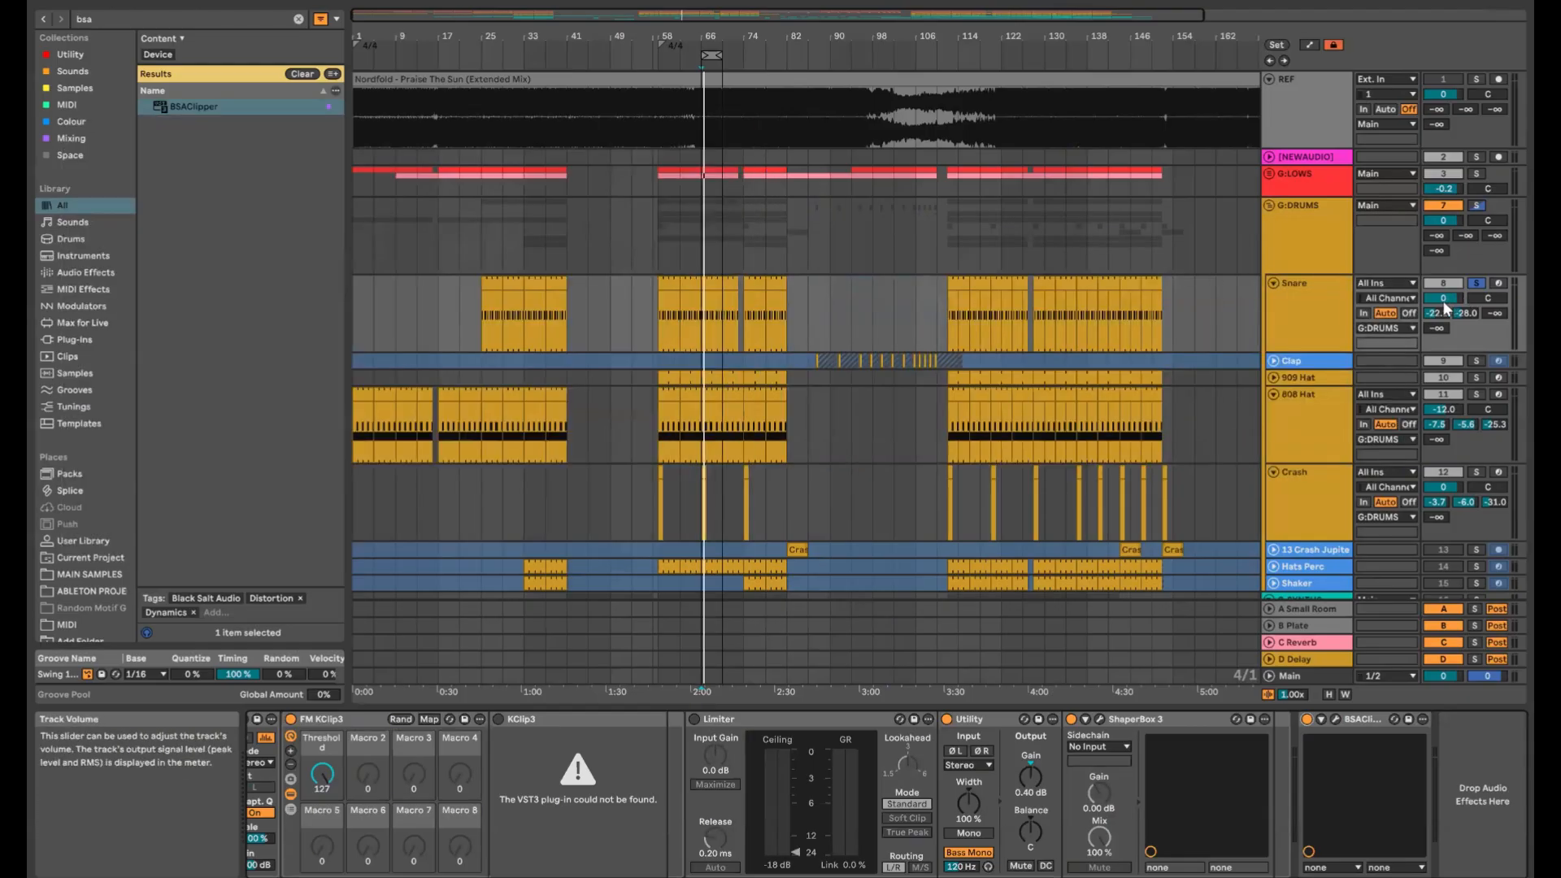
# Solo G:DRUMS, lower the Snare's volume to -3.0 dB during playback, and release the group's solo
pyautogui.click(1476, 206)
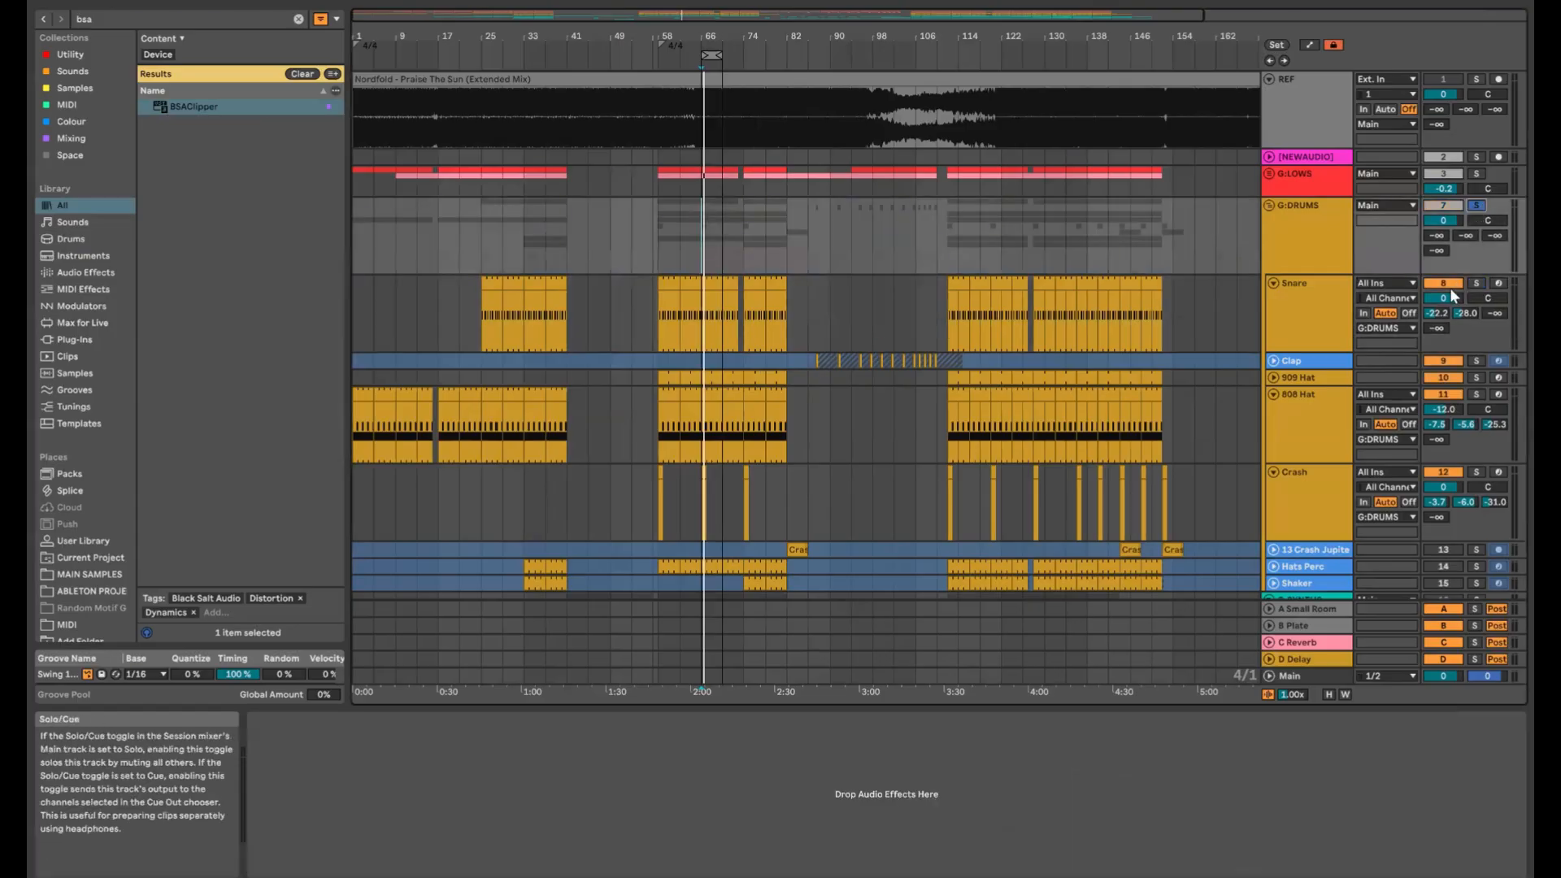
pyautogui.moveTo(1446, 297)
pyautogui.mouseDown()
pyautogui.moveTo(1446, 278)
pyautogui.moveTo(1437, 309)
pyautogui.moveTo(1465, 305)
pyautogui.moveTo(1460, 319)
pyautogui.mouseUp()
pyautogui.press('space')
pyautogui.click(1477, 205)
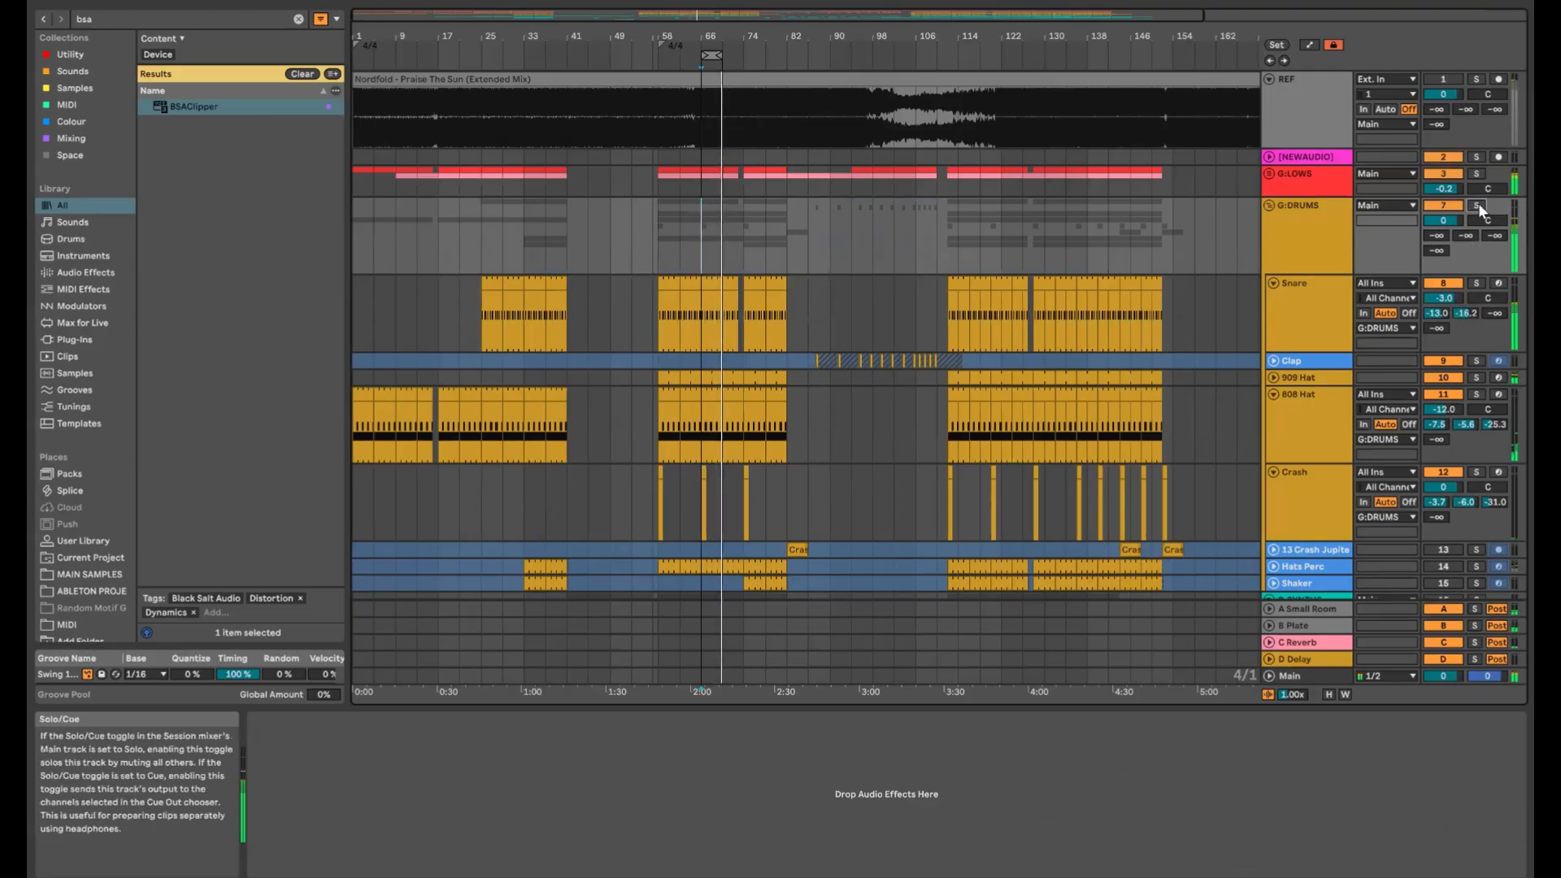
# Zoom in around bar 66, unfold and activate the Hats Perc track, and play it soloed
pyautogui.scroll(-5, 1333, 293)
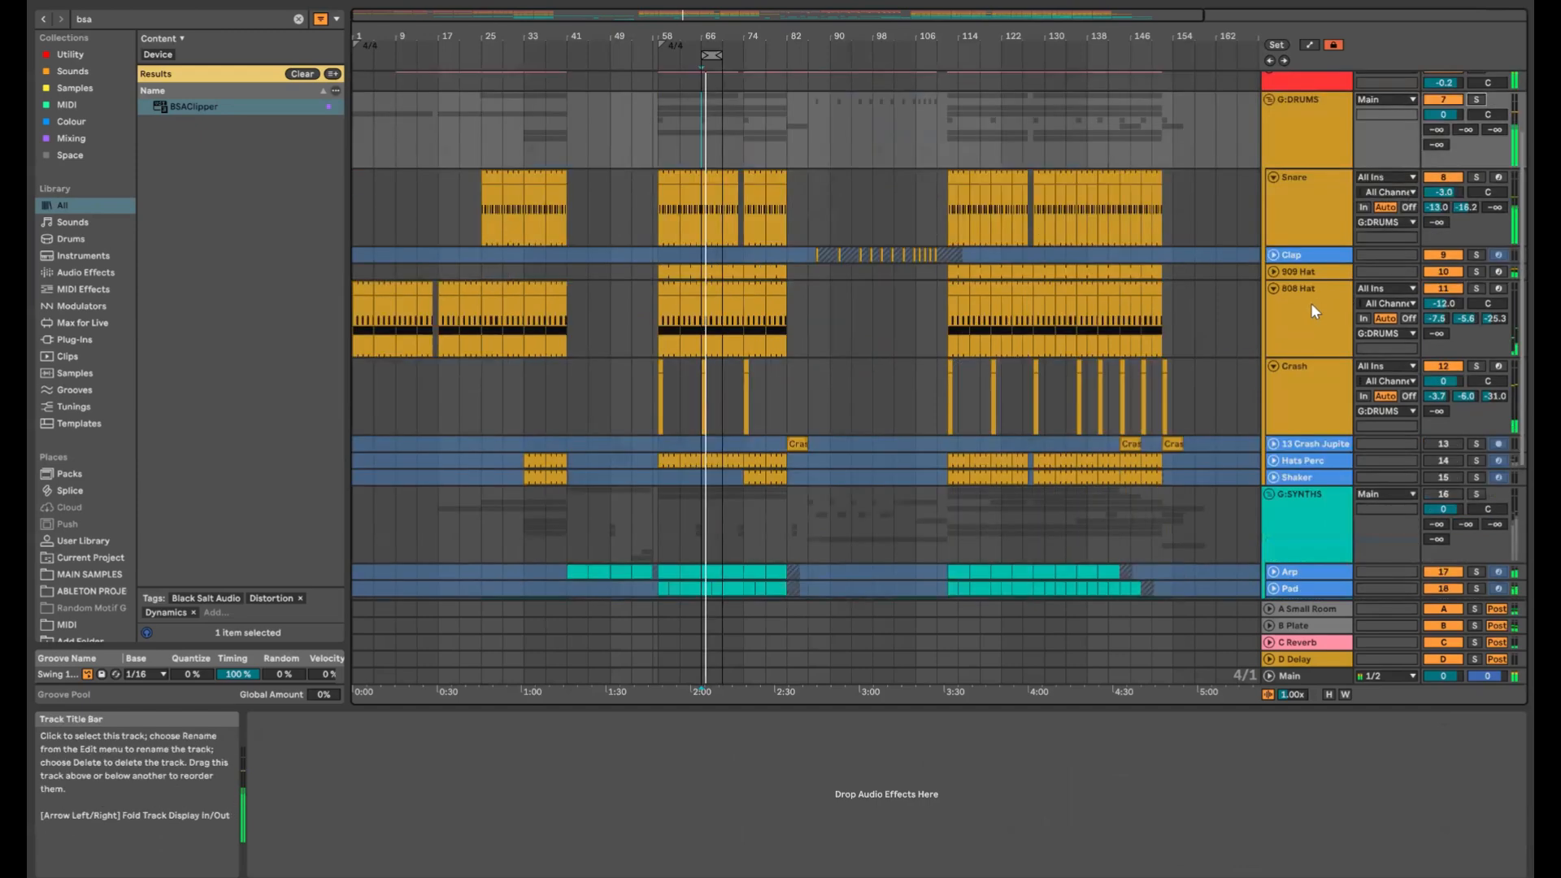
pyautogui.scroll(-1, 1325, 345)
pyautogui.moveTo(720, 17); pyautogui.dragTo(733, 57)
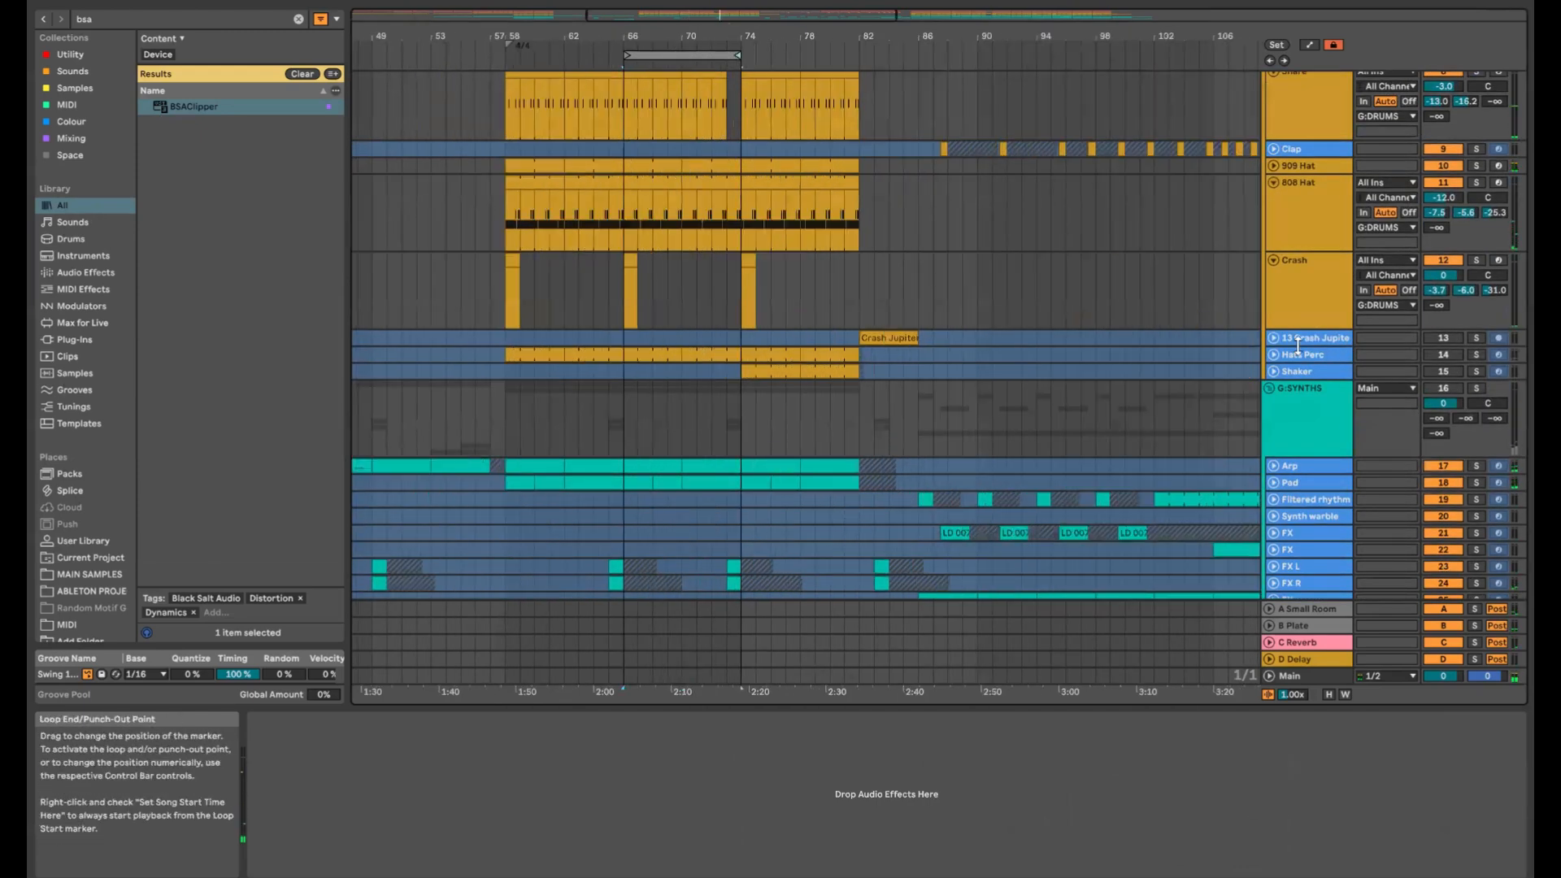
pyautogui.click(1274, 354)
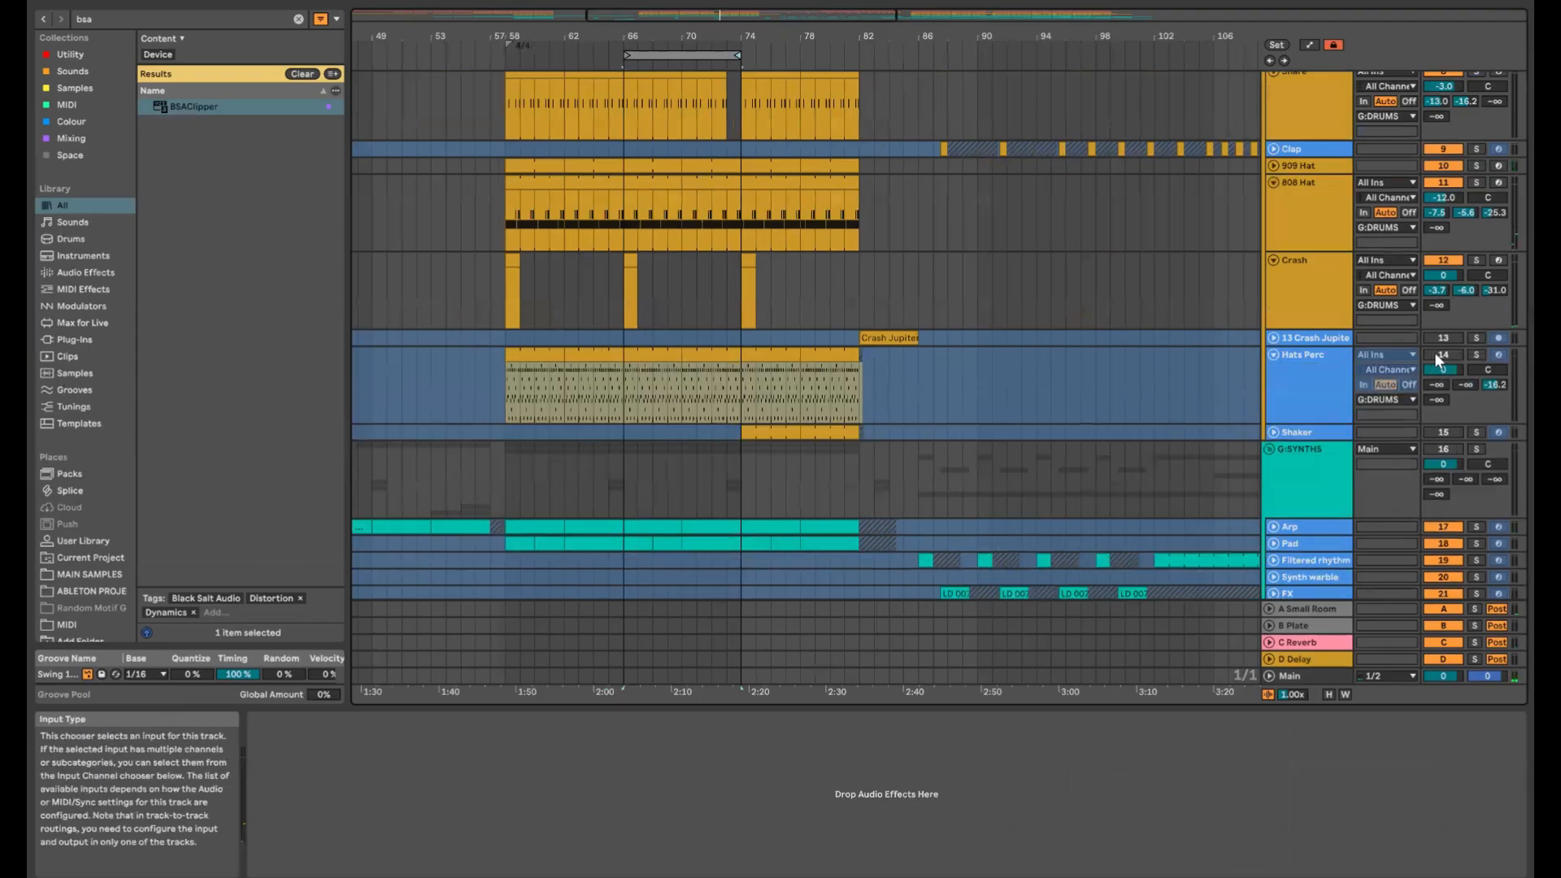
pyautogui.click(670, 358)
pyautogui.press('space')
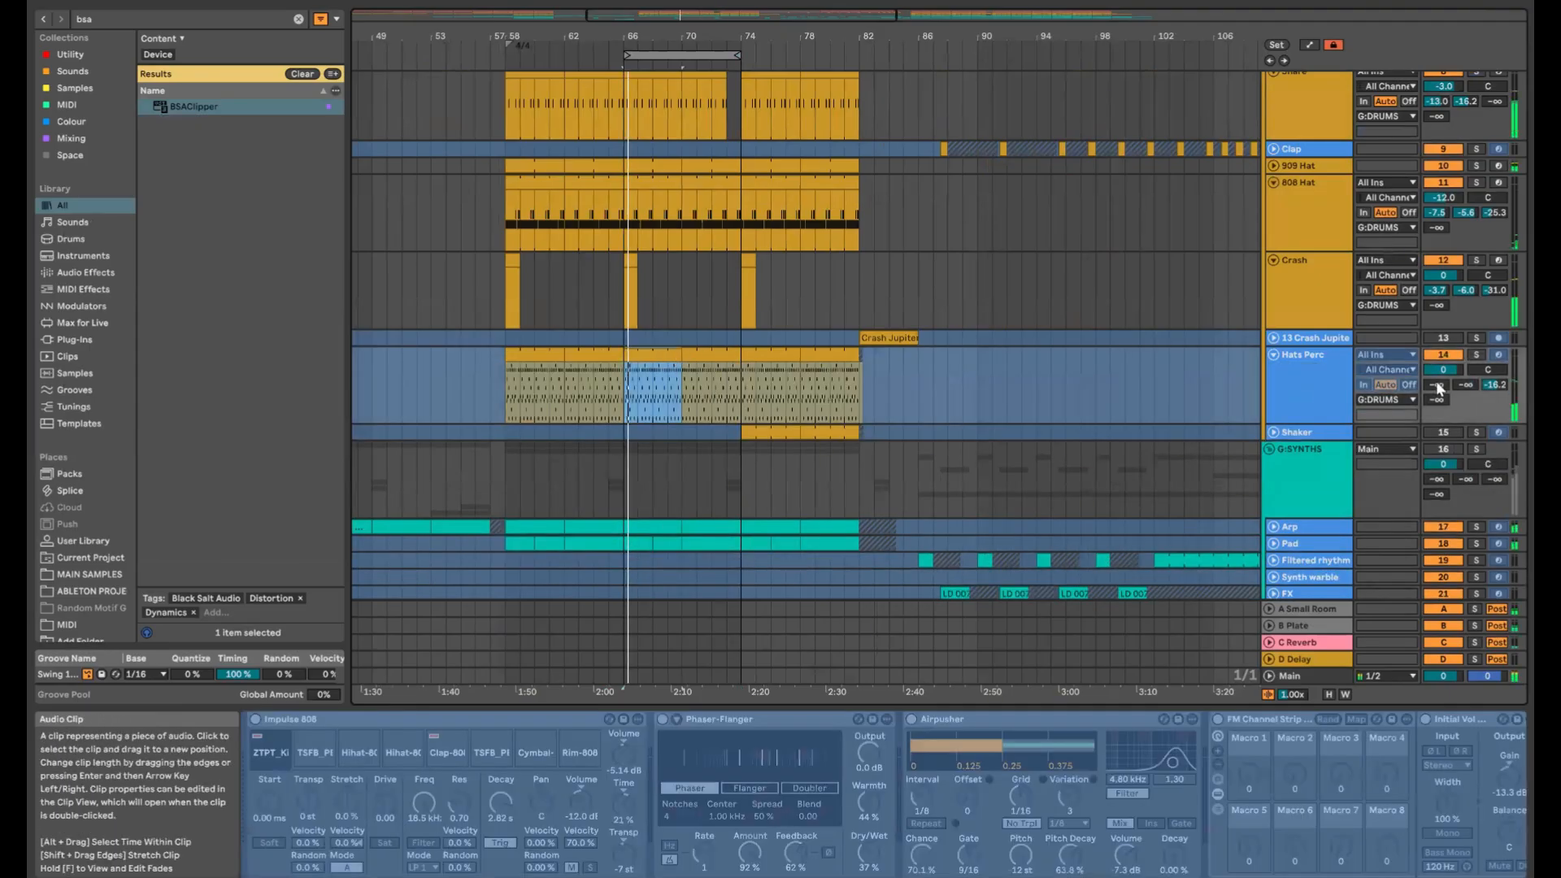
pyautogui.click(1476, 355)
# Unfreeze the Hats Perc track to make its devices editable
pyautogui.click(1320, 367)
pyautogui.rightClick(1320, 368)
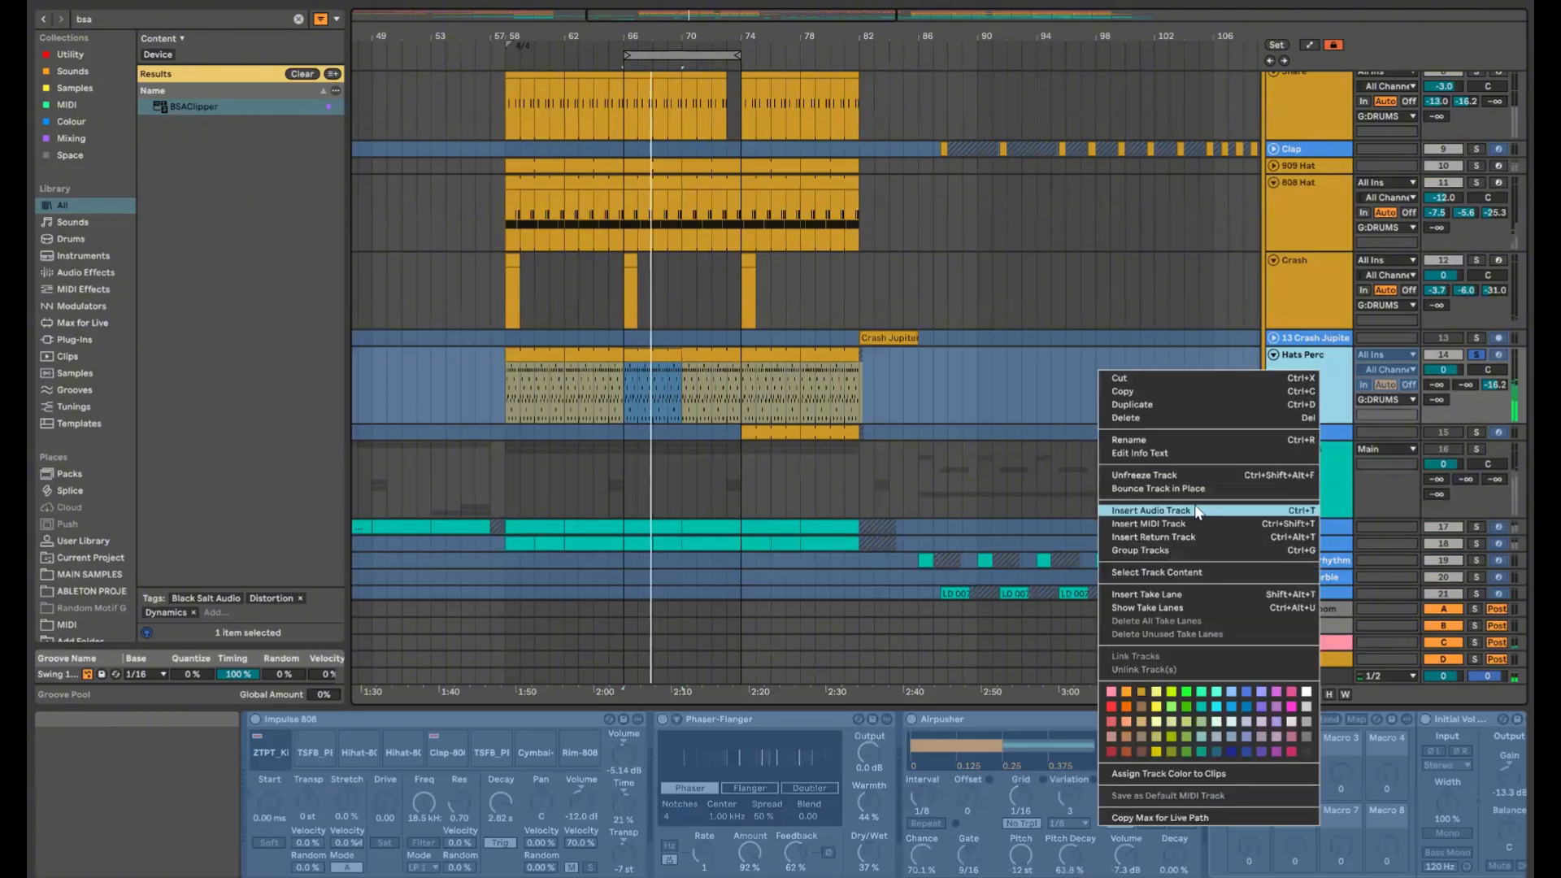
pyautogui.click(1190, 477)
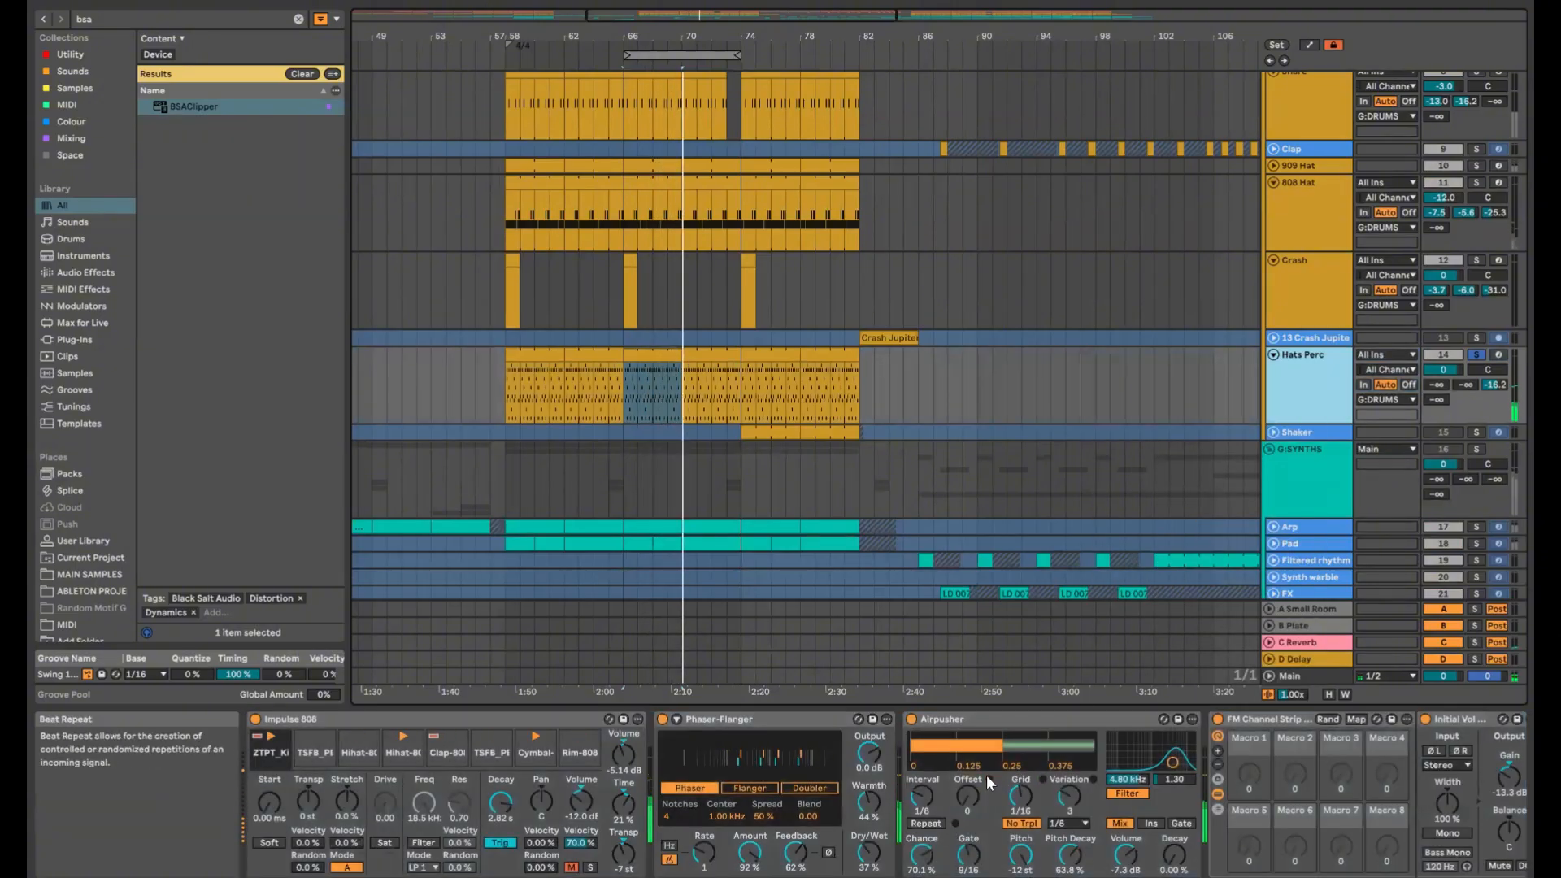
# Insert Pro-Q 4 between ShaperBox 3 and Rift Filter Lite on Hats Perc and open its plug-in window
pyautogui.scroll(-10, 987, 773)
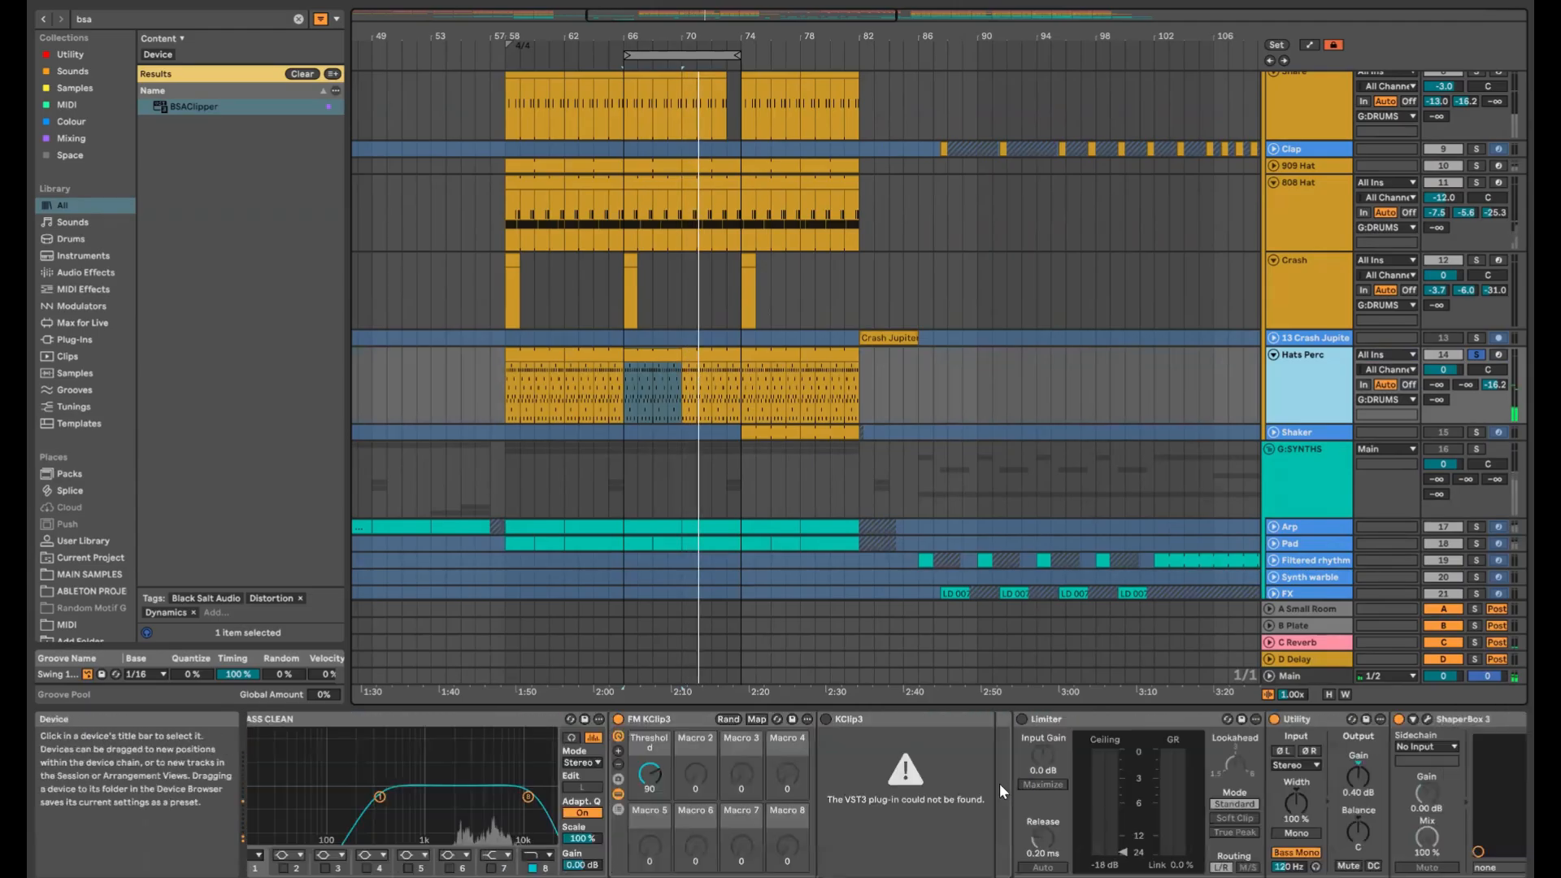
pyautogui.scroll(-8, 1002, 779)
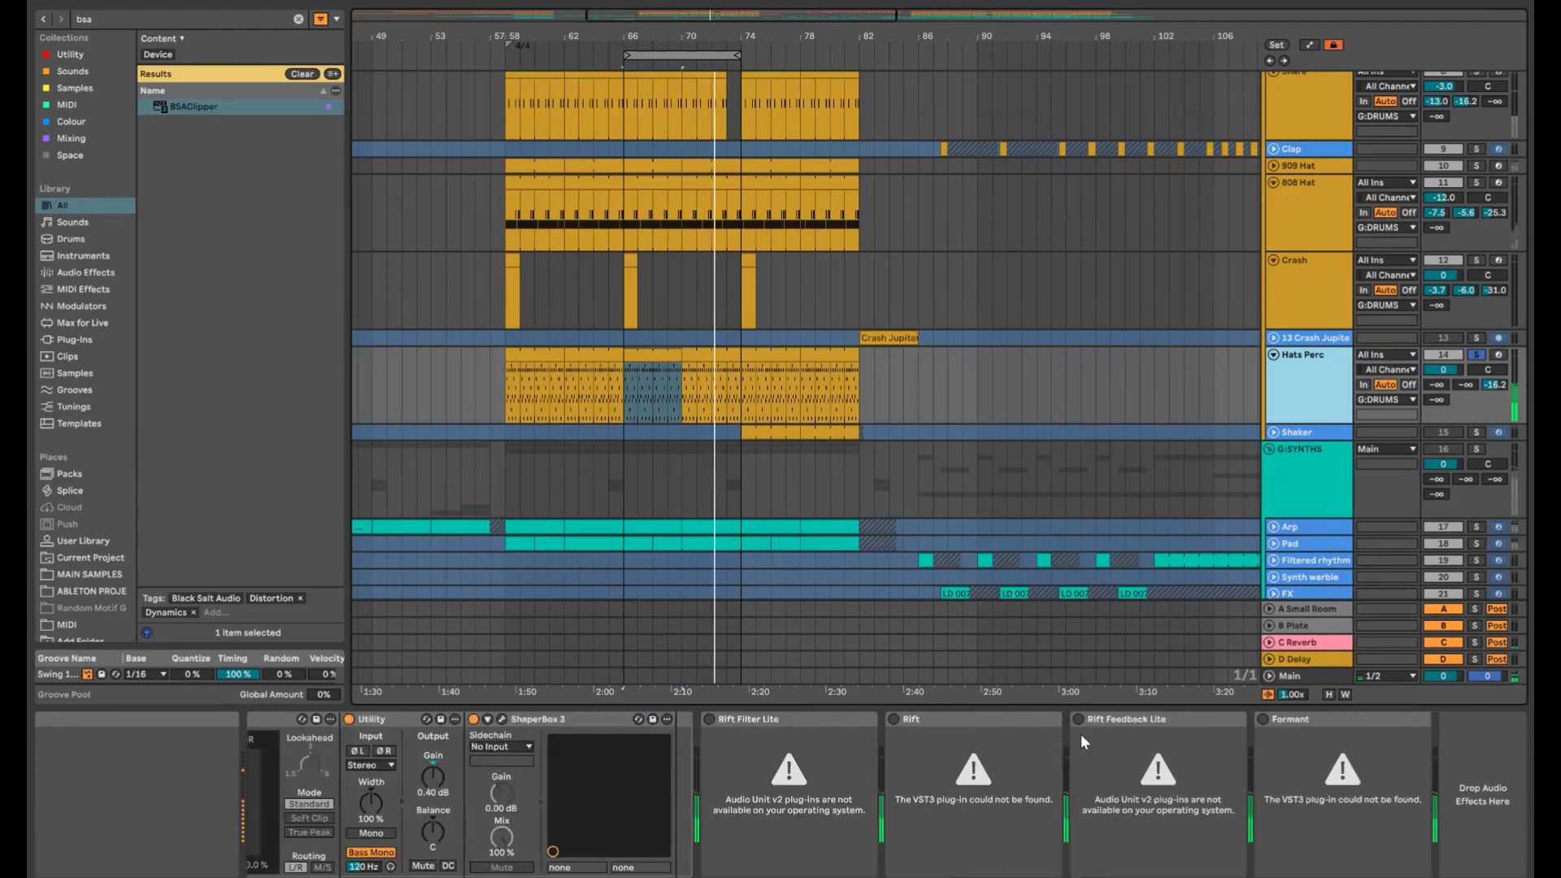
pyautogui.hotkey('ctrl', 'f')
pyautogui.write('c')
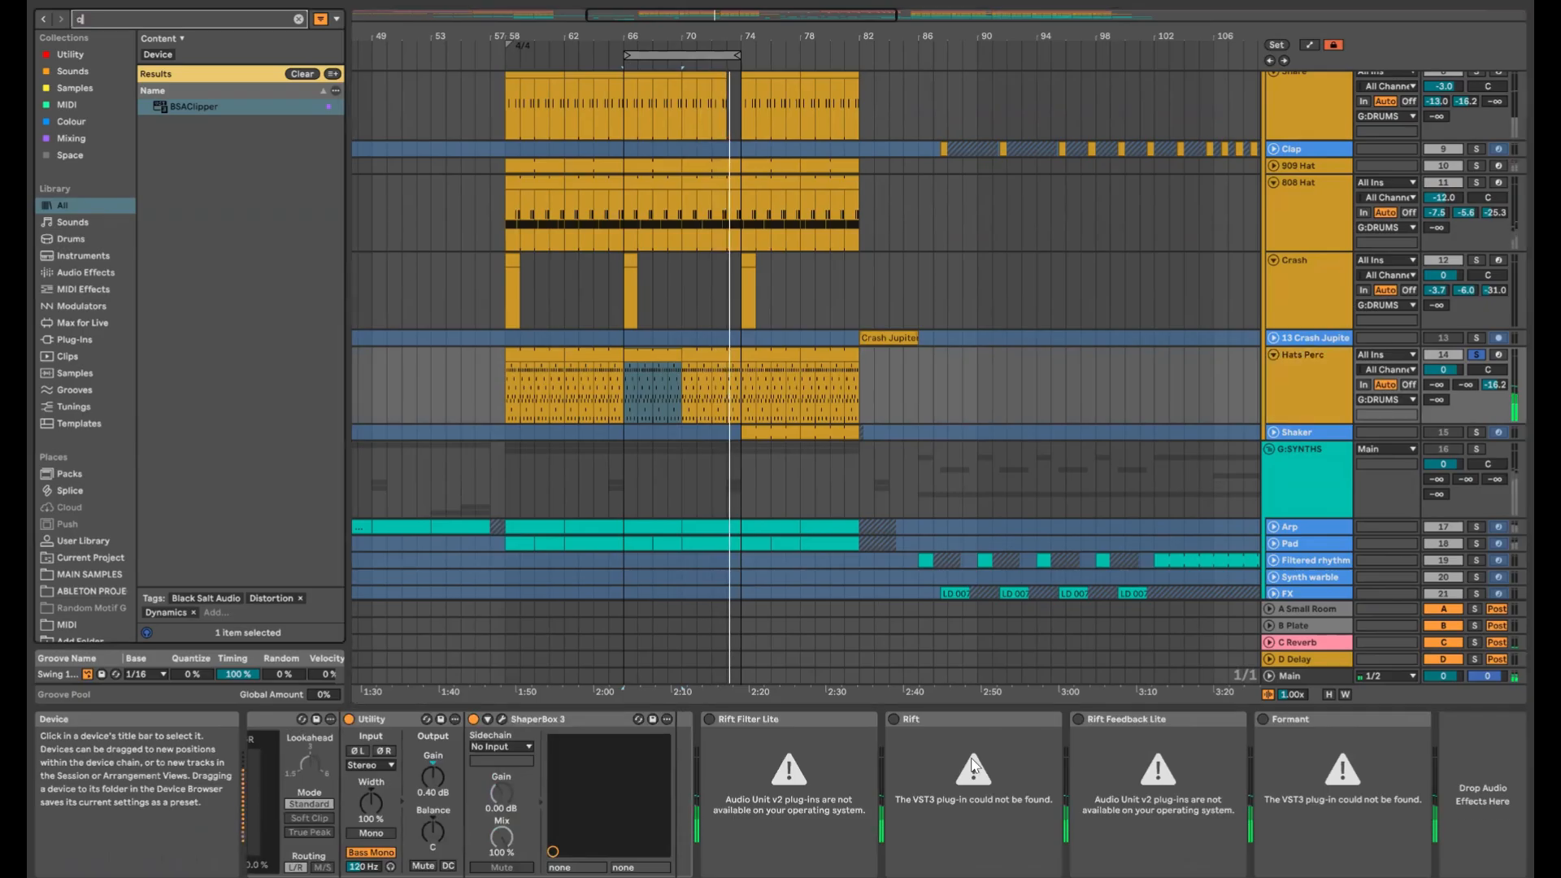
pyautogui.write('-4')
pyautogui.press('Return')
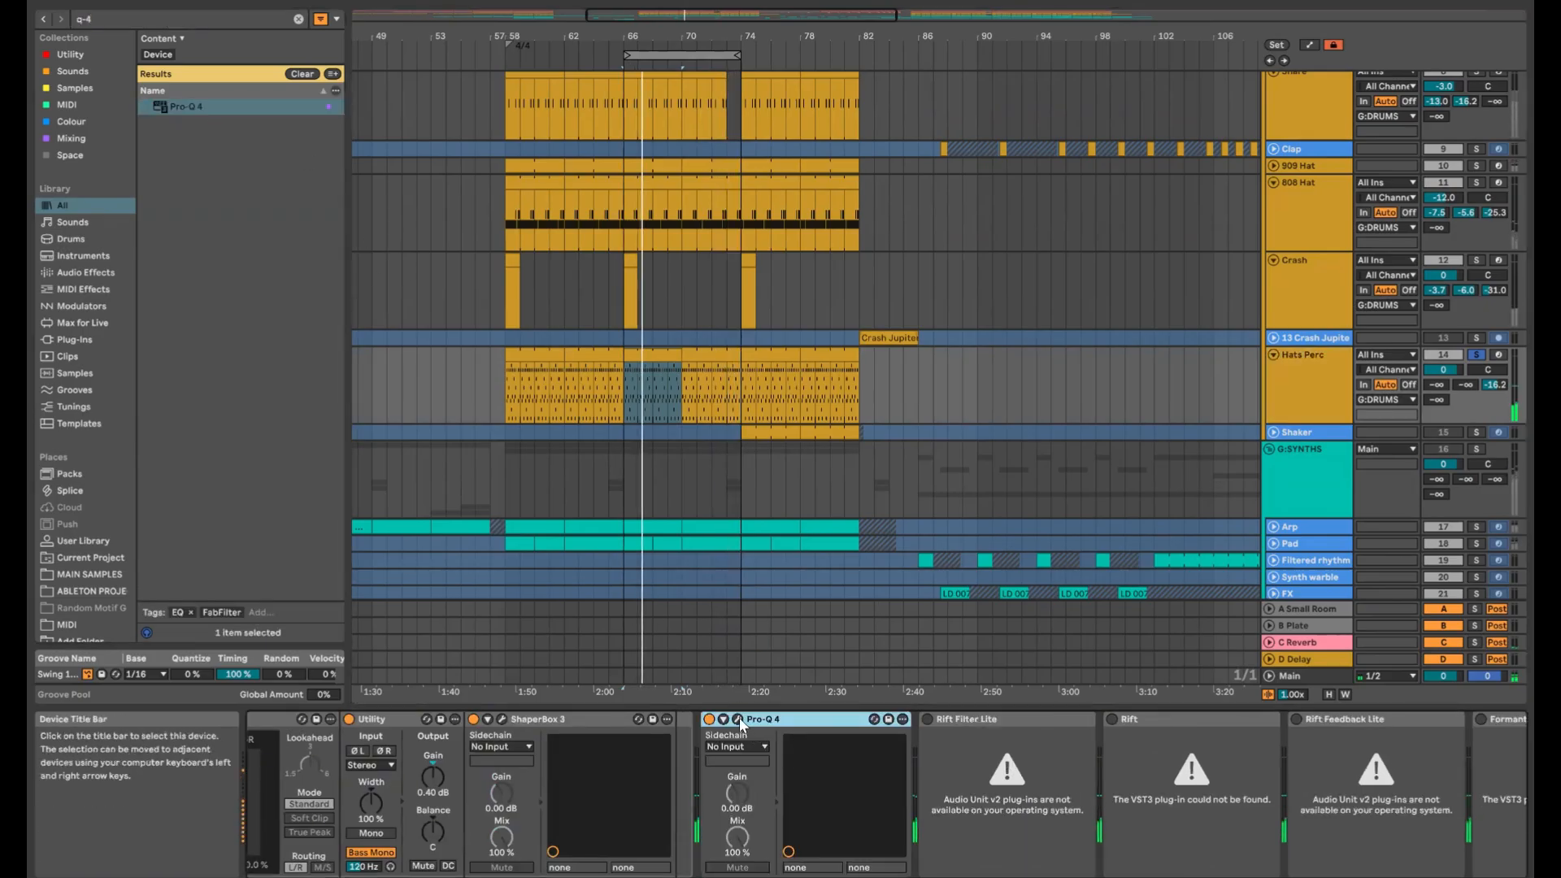
pyautogui.click(744, 720)
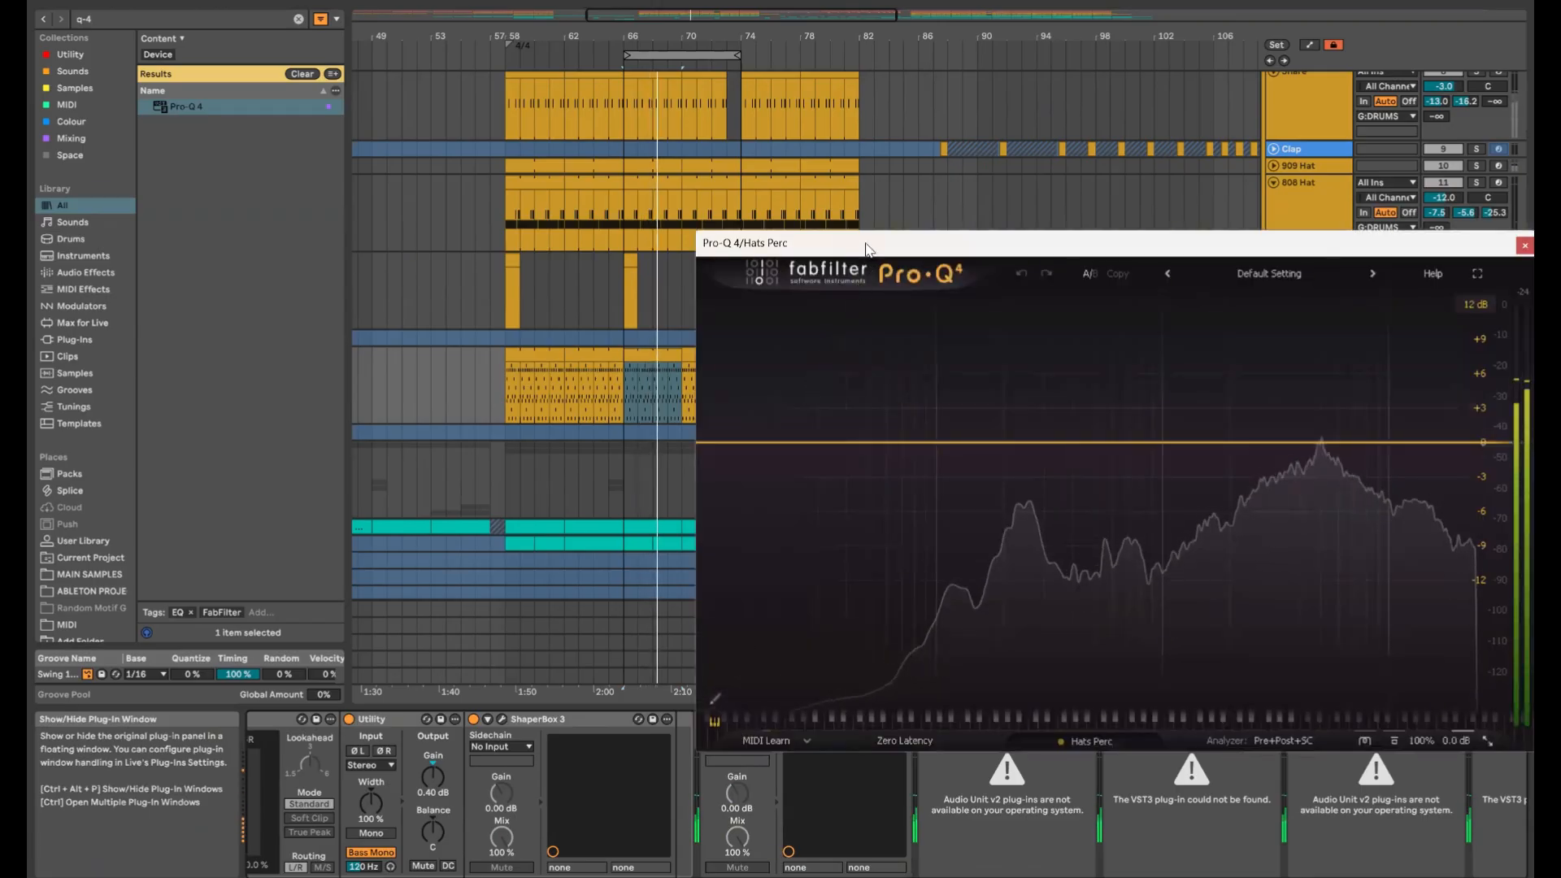
pyautogui.moveTo(866, 248); pyautogui.dragTo(434, 124)
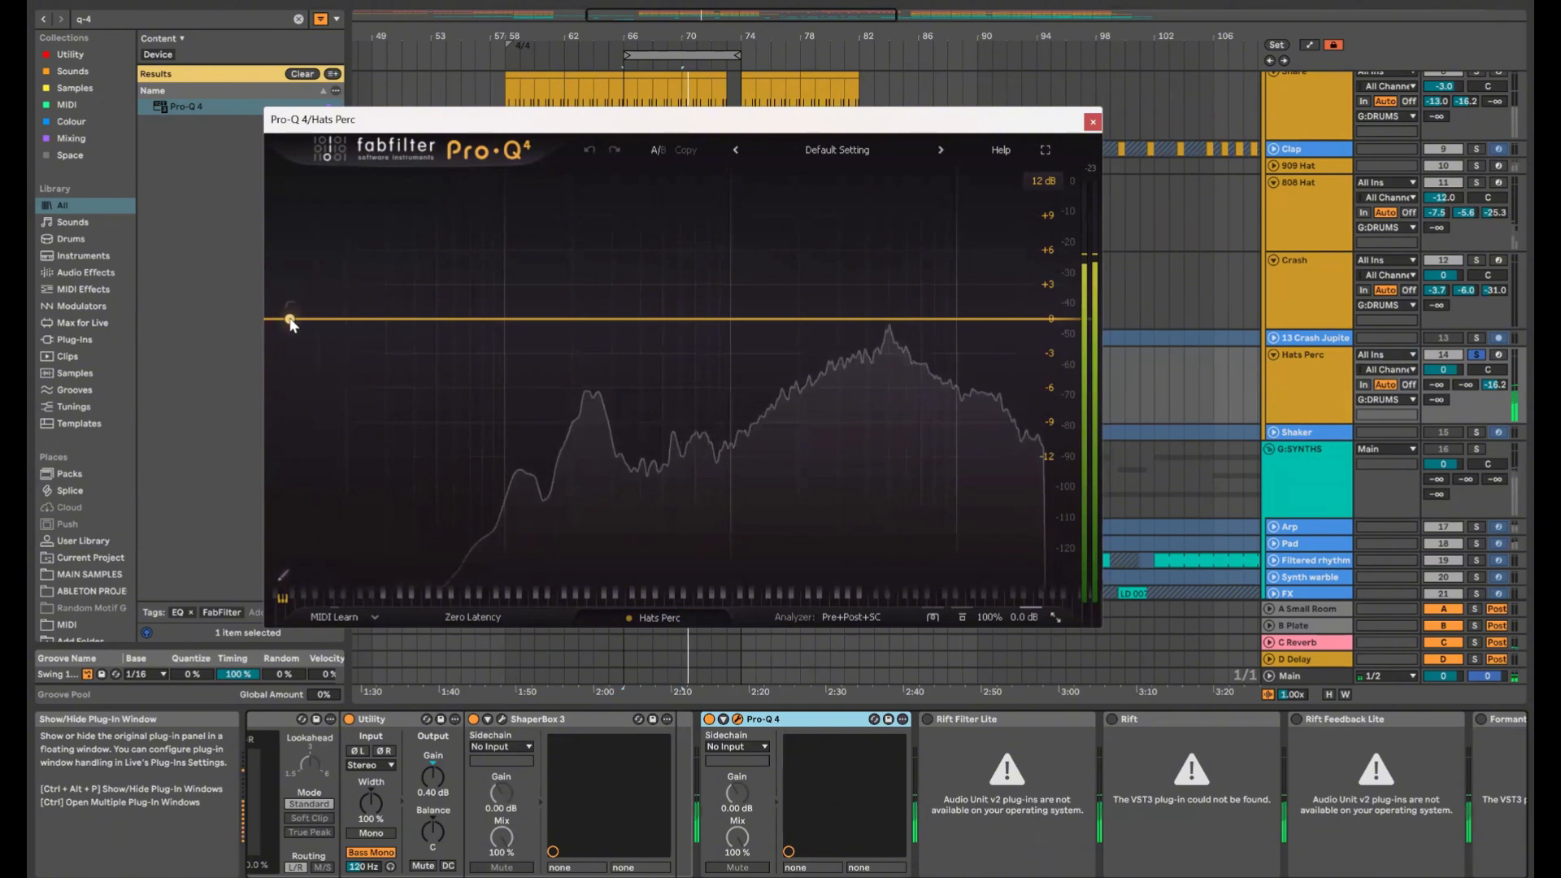
# Sweep a 24 dB/oct low cut upward on Hats Perc in Pro-Q 4 and try a bell boost of about 8.6 dB near 242 Hz
pyautogui.moveTo(291, 321); pyautogui.dragTo(464, 320)
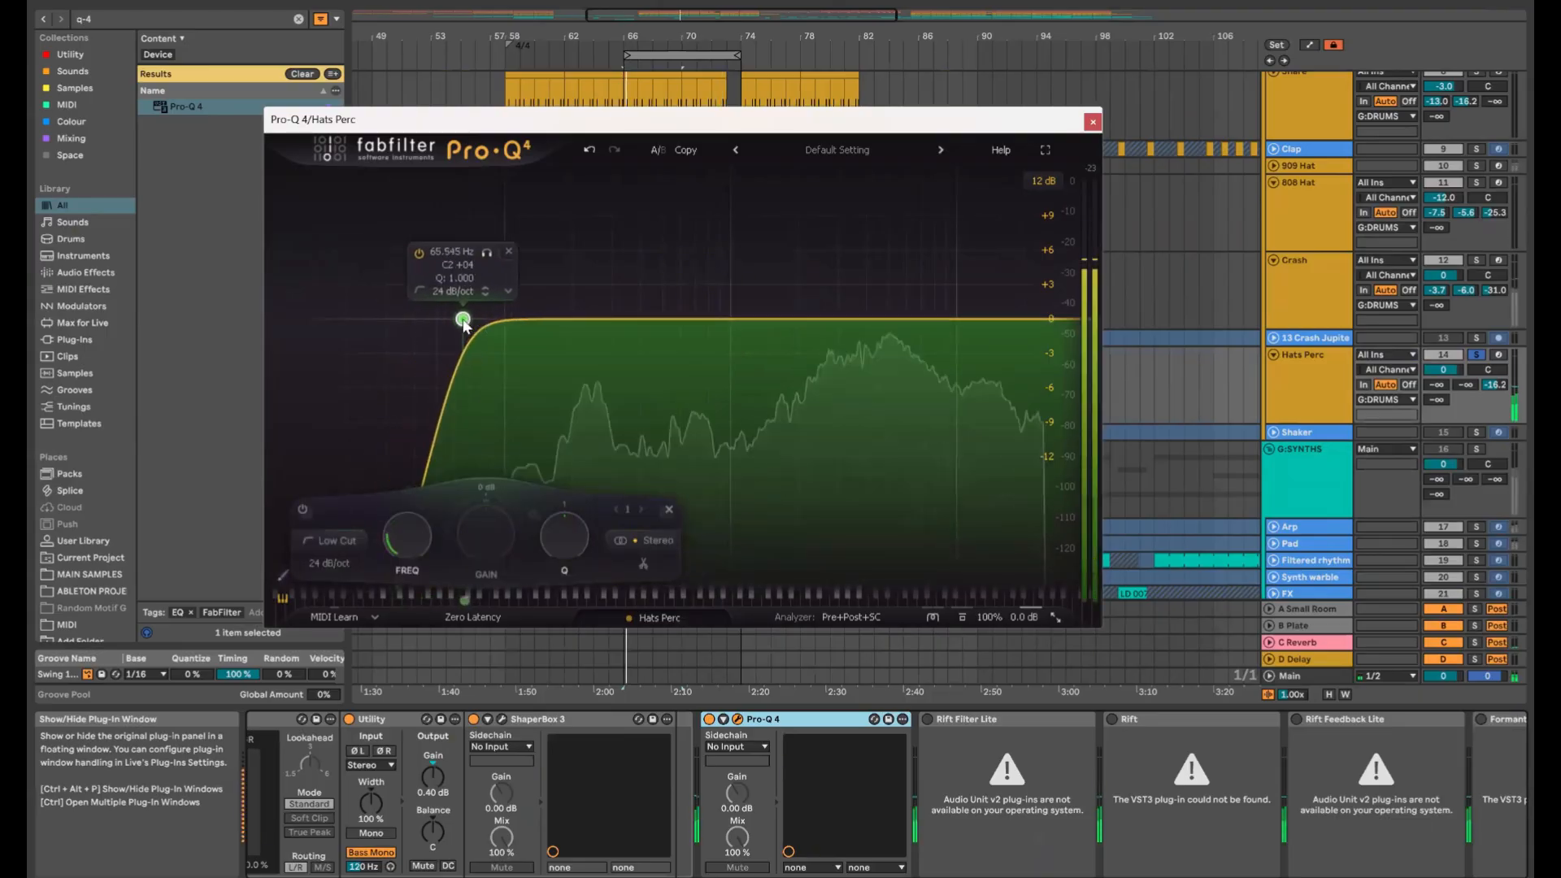
pyautogui.moveTo(586, 320); pyautogui.dragTo(621, 251)
pyautogui.rightClick(592, 222)
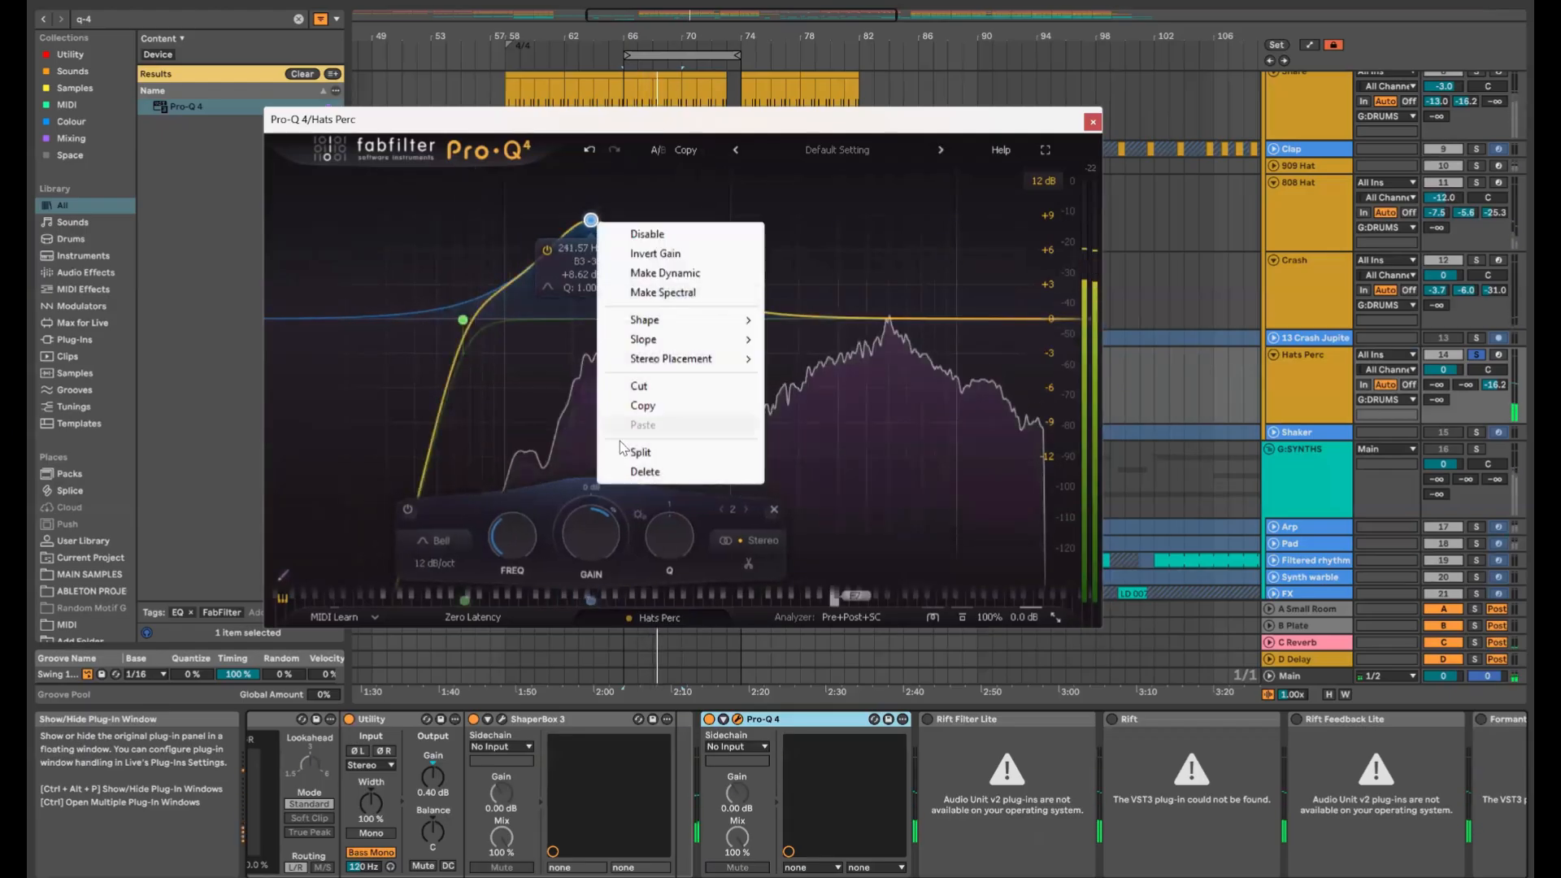
pyautogui.click(561, 474)
pyautogui.moveTo(500, 322); pyautogui.dragTo(725, 344)
pyautogui.click(1092, 121)
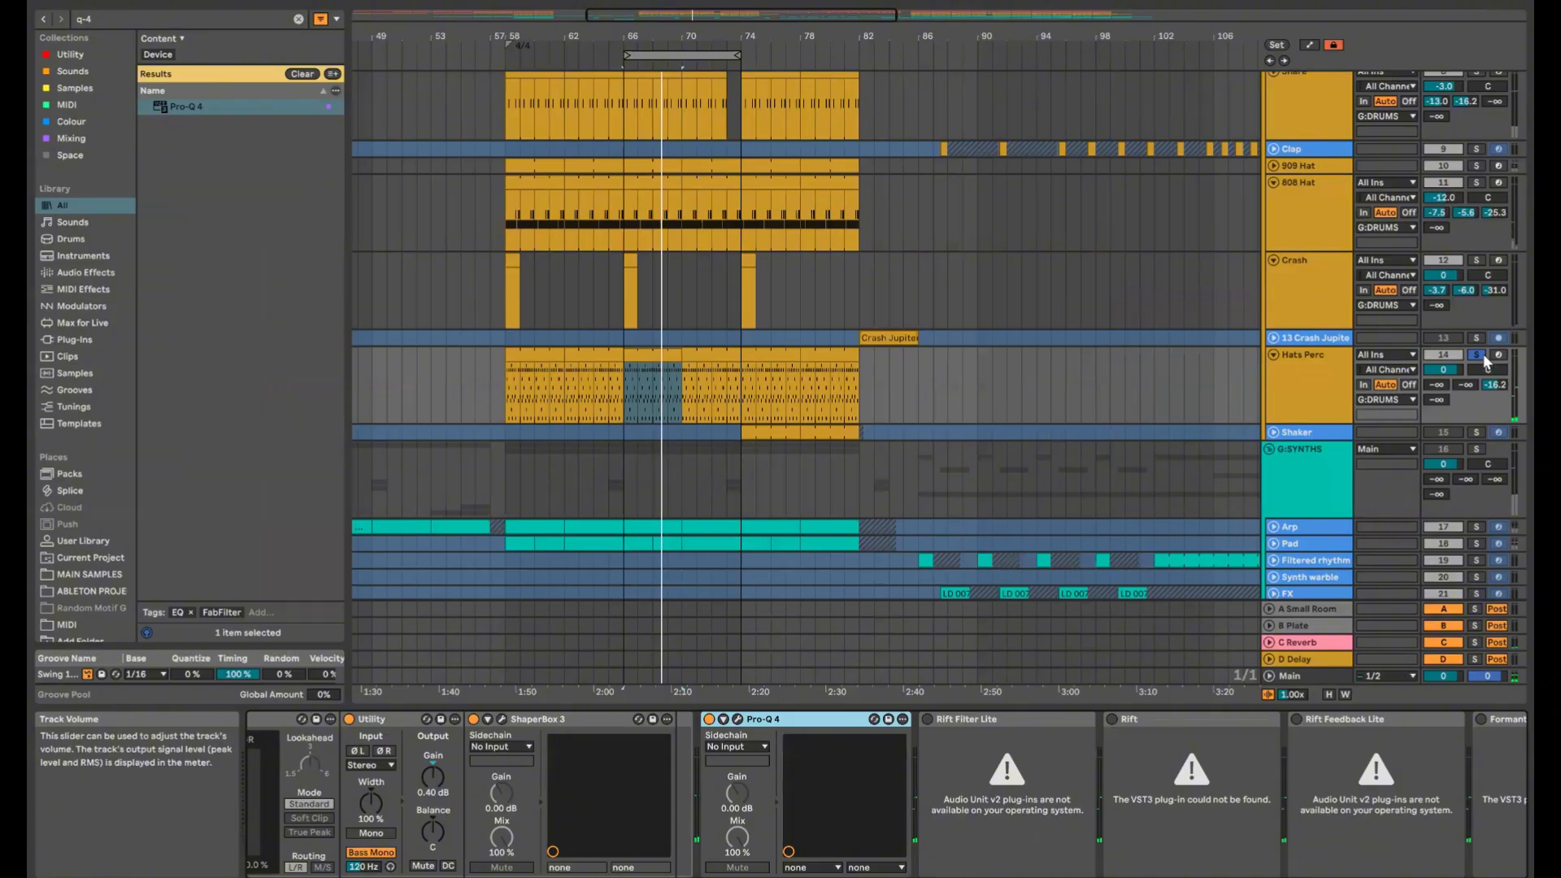
# Reset the Hats Perc send C level to minus infinity and insert a Utility directly before Pro-Q 4
pyautogui.doubleClick(1493, 384)
pyautogui.hscroll(3, 1265, 824)
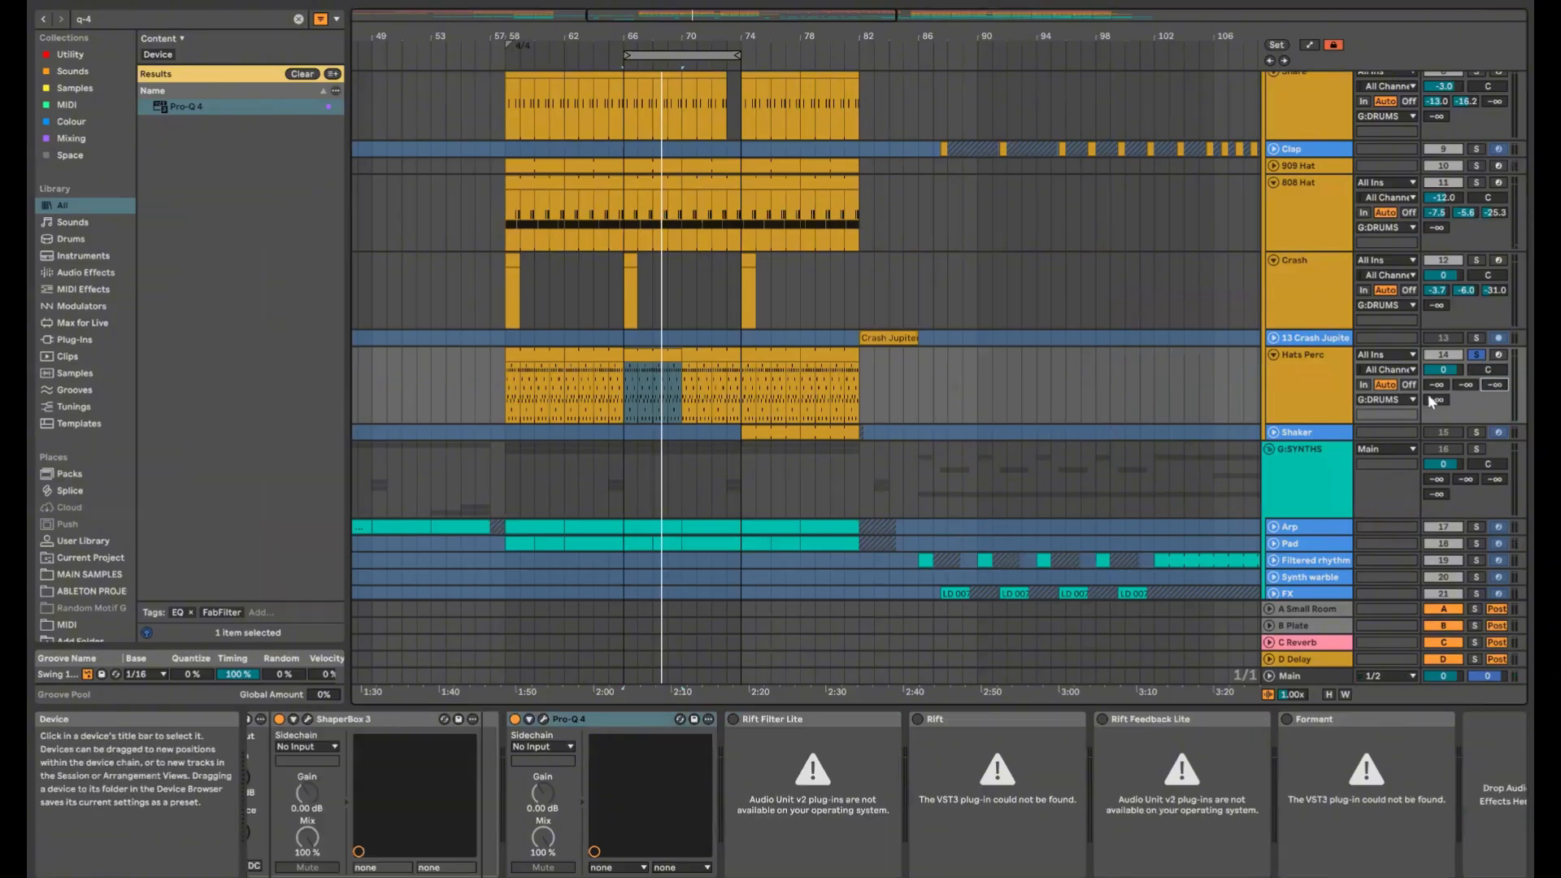
pyautogui.hscroll(1, 1250, 788)
pyautogui.hotkey('ctrl', 'f')
pyautogui.write('ut')
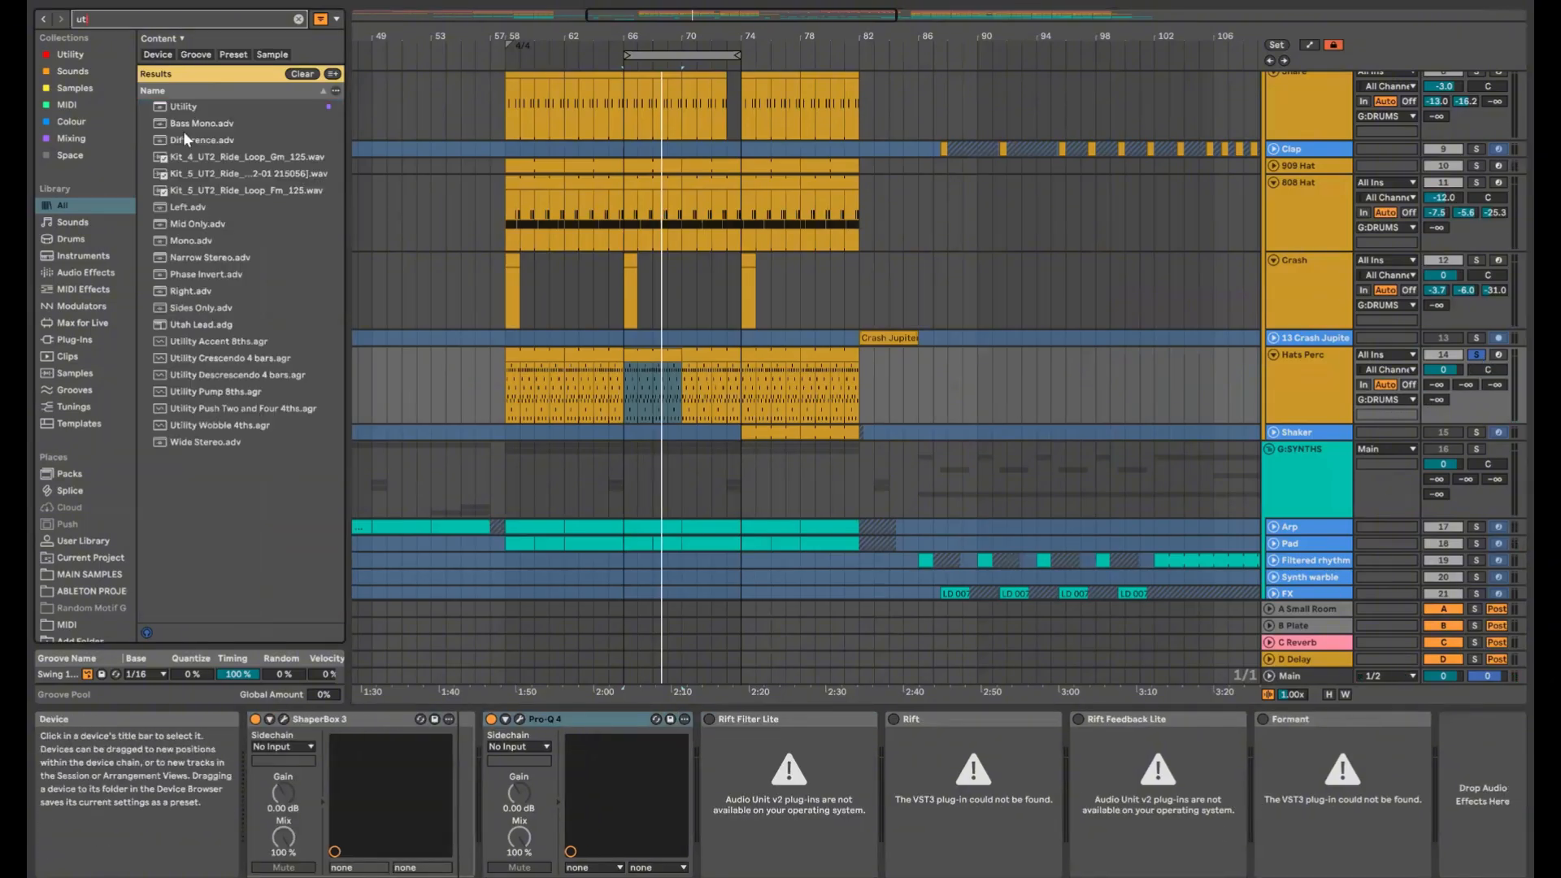
pyautogui.click(179, 107)
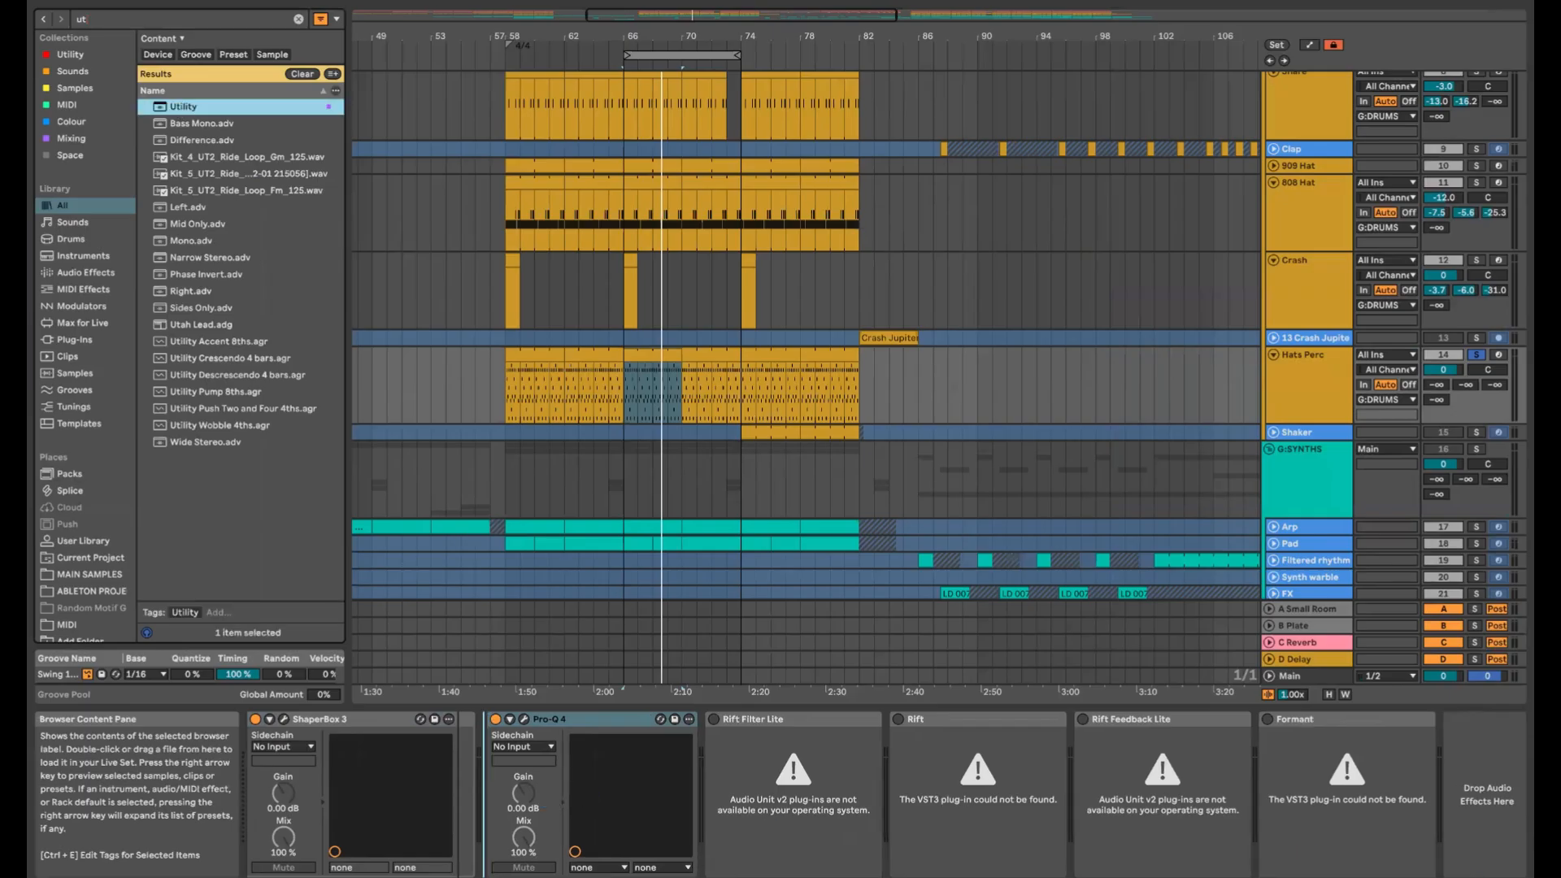
pyautogui.moveTo(183, 106); pyautogui.dragTo(482, 780)
# Examine the gain stages along the Hats Perc device chain, from the initial volume device to the added Utility
pyautogui.hscroll(-10, 398, 776)
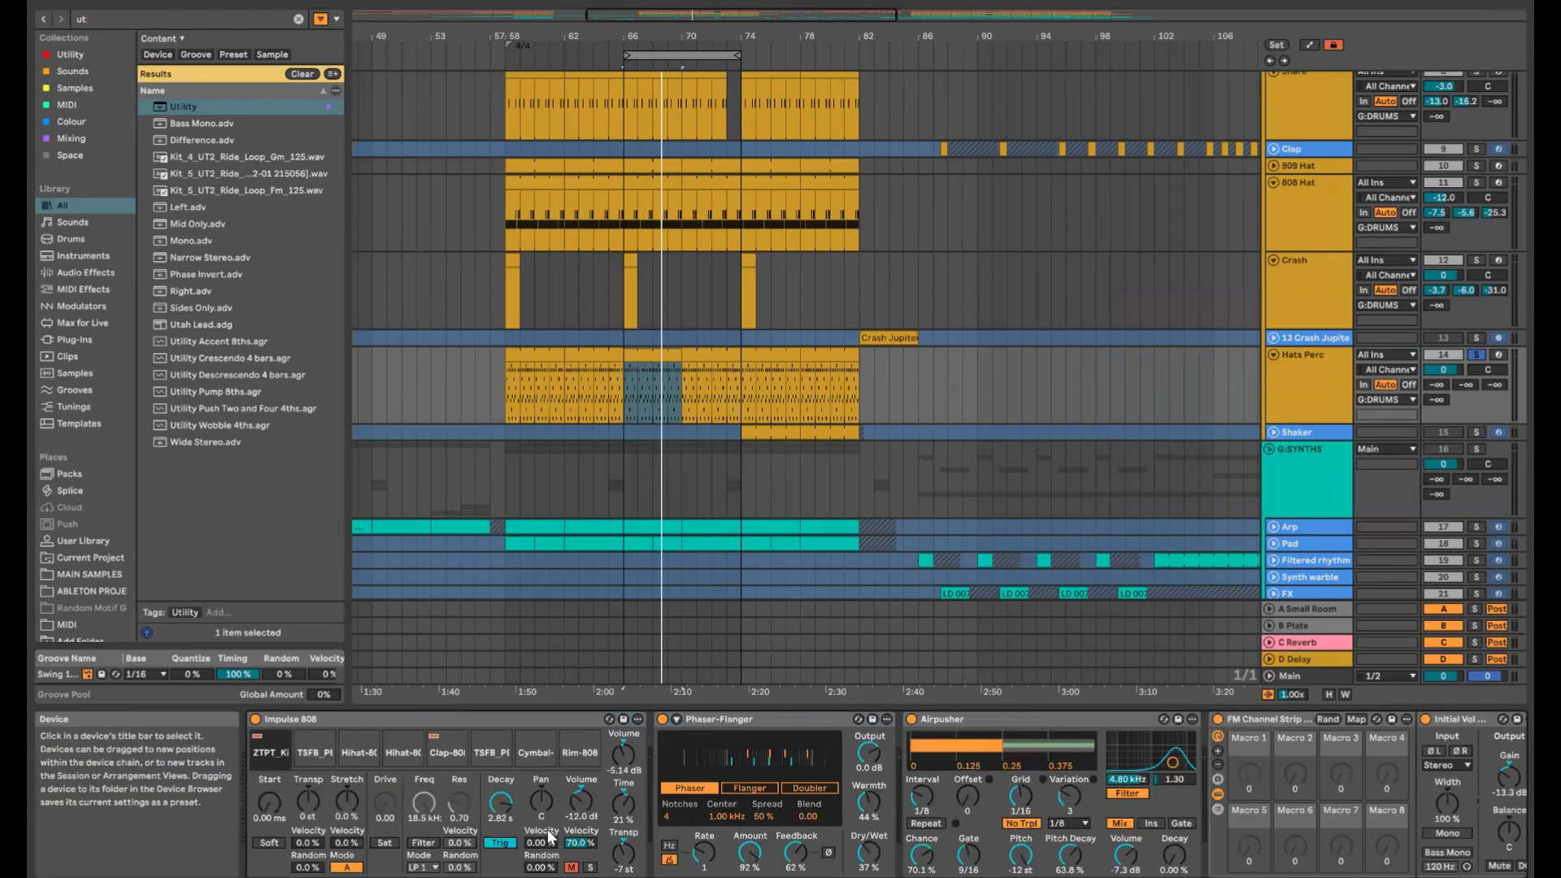
pyautogui.click(1472, 877)
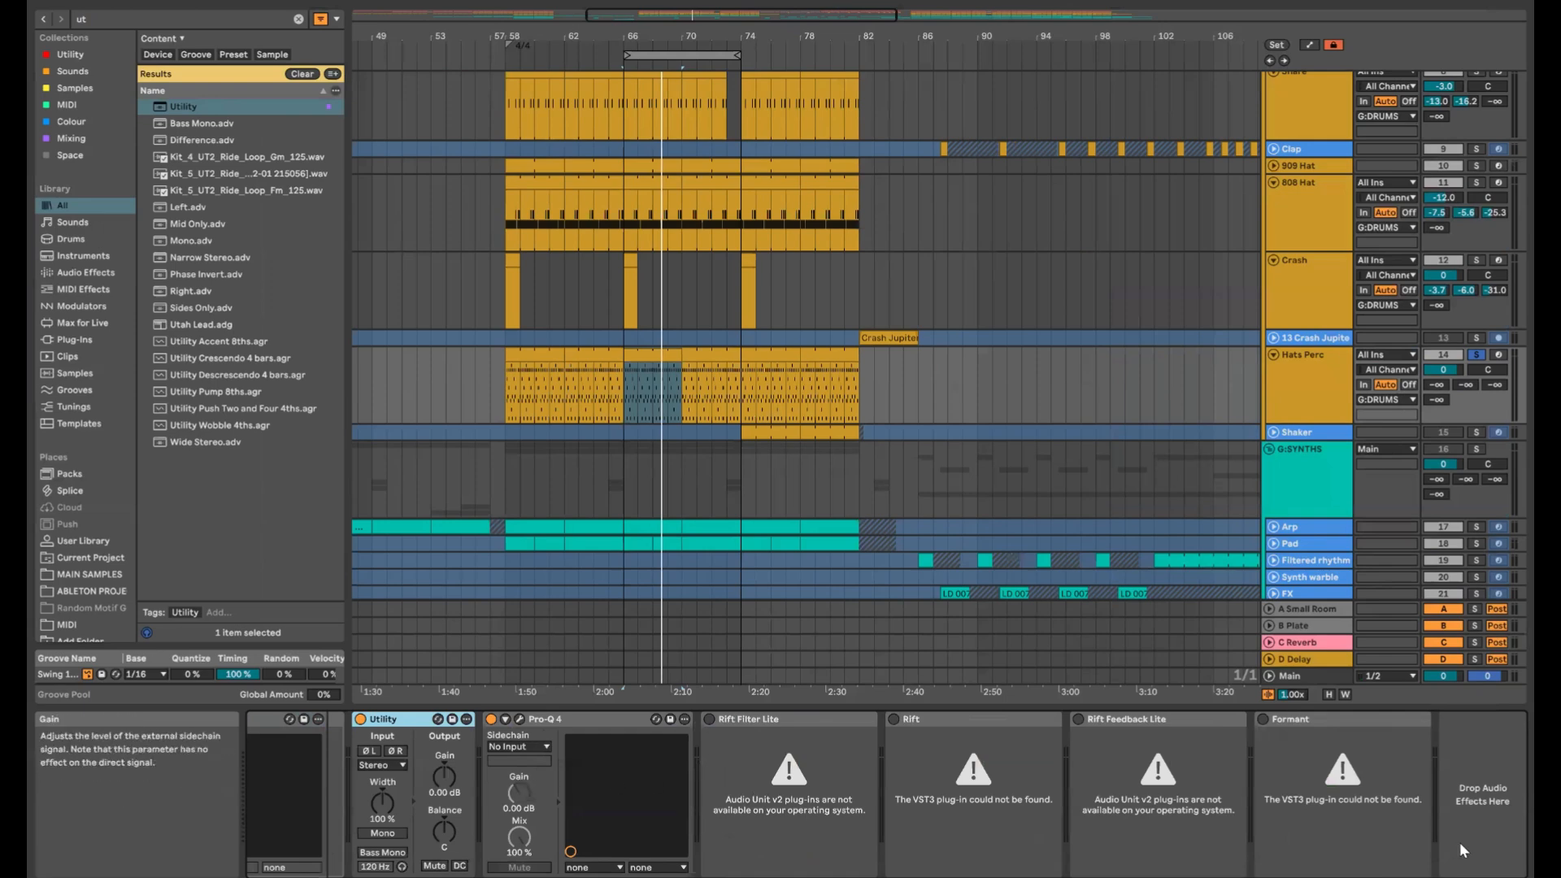
pyautogui.click(1455, 877)
pyautogui.moveTo(1455, 877); pyautogui.dragTo(1443, 877)
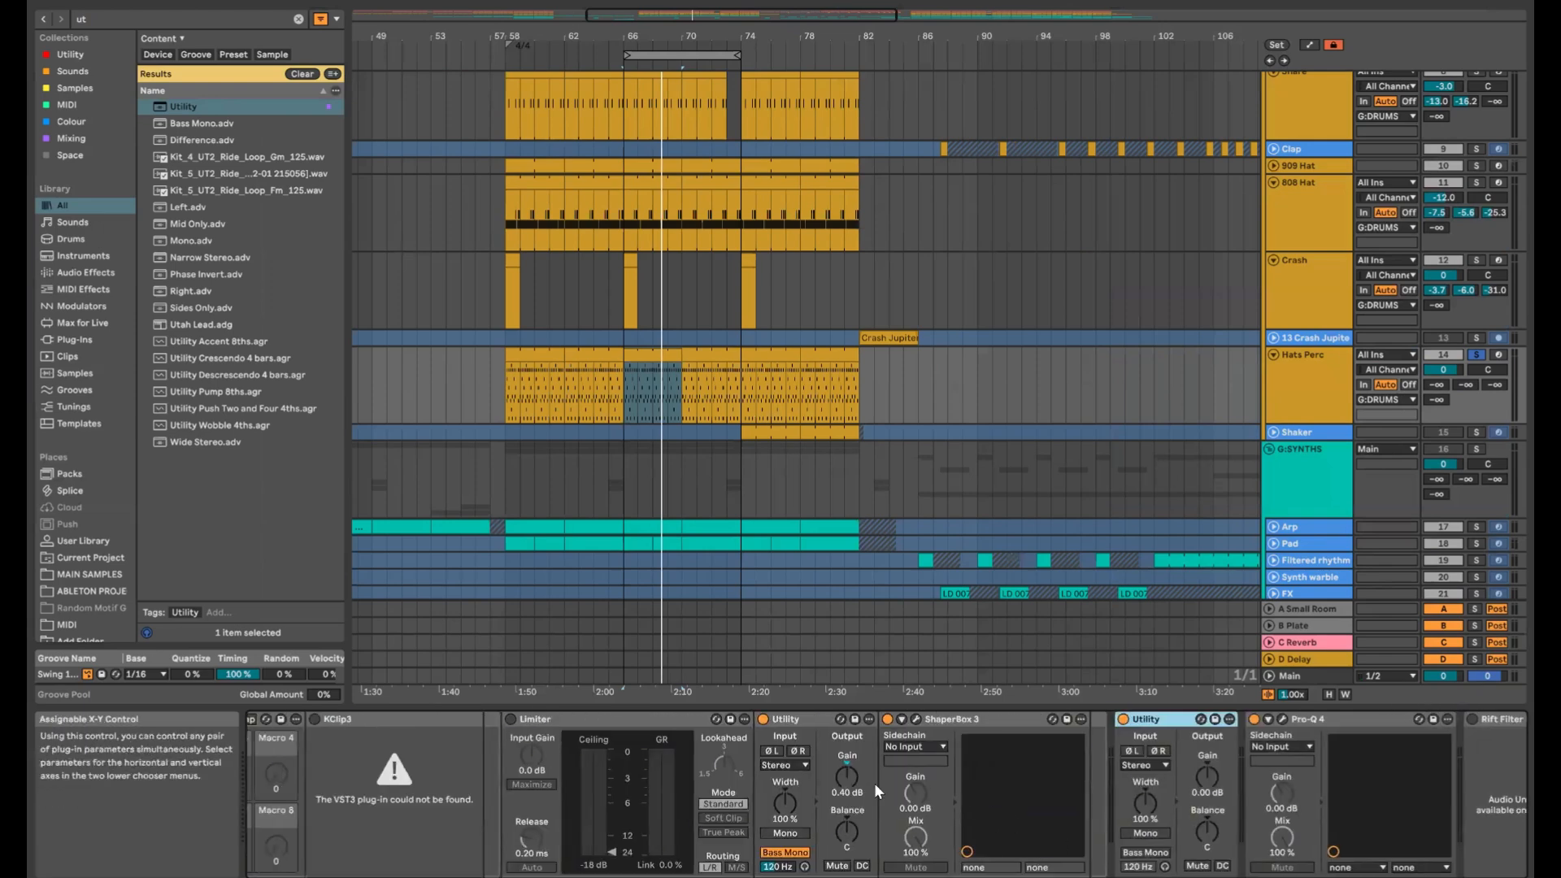
pyautogui.scroll(15, 782, 824)
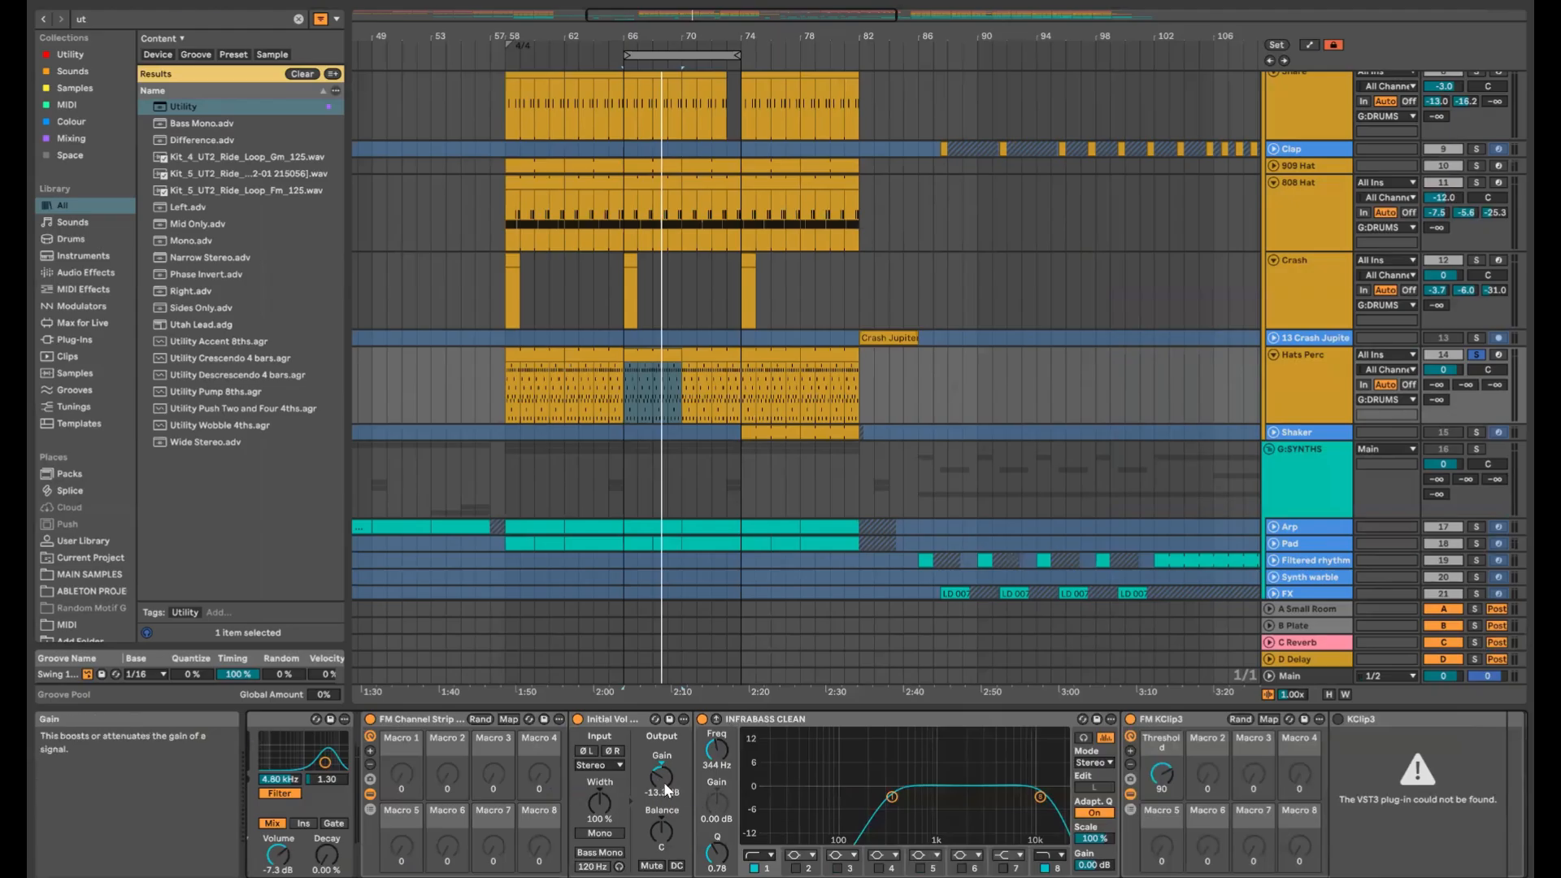
pyautogui.moveTo(1434, 877); pyautogui.dragTo(1476, 877)
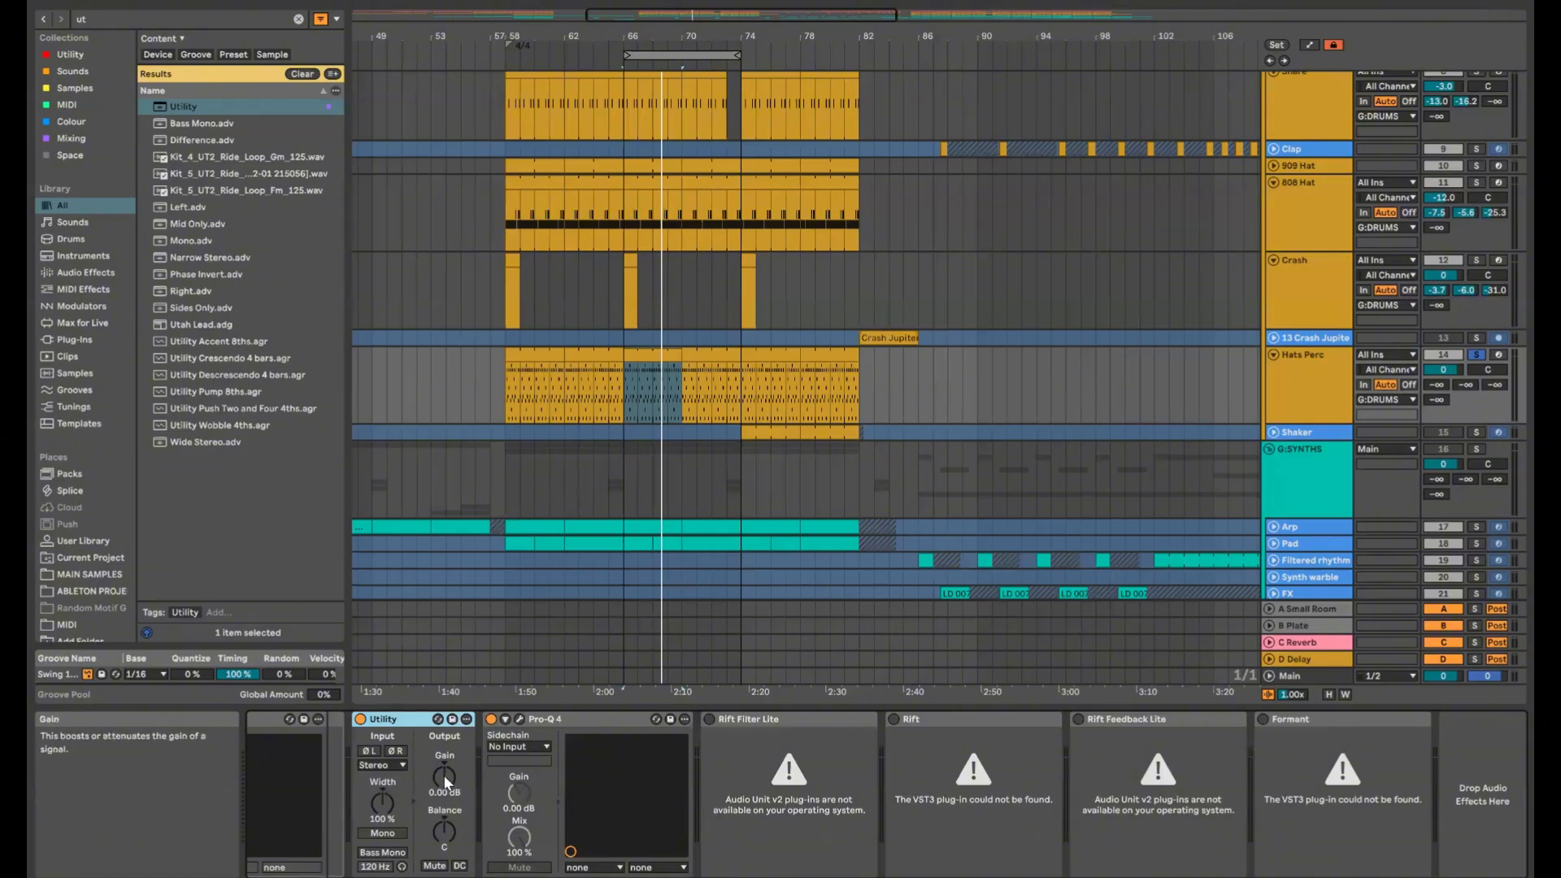
pyautogui.moveTo(1476, 877); pyautogui.dragTo(1390, 877)
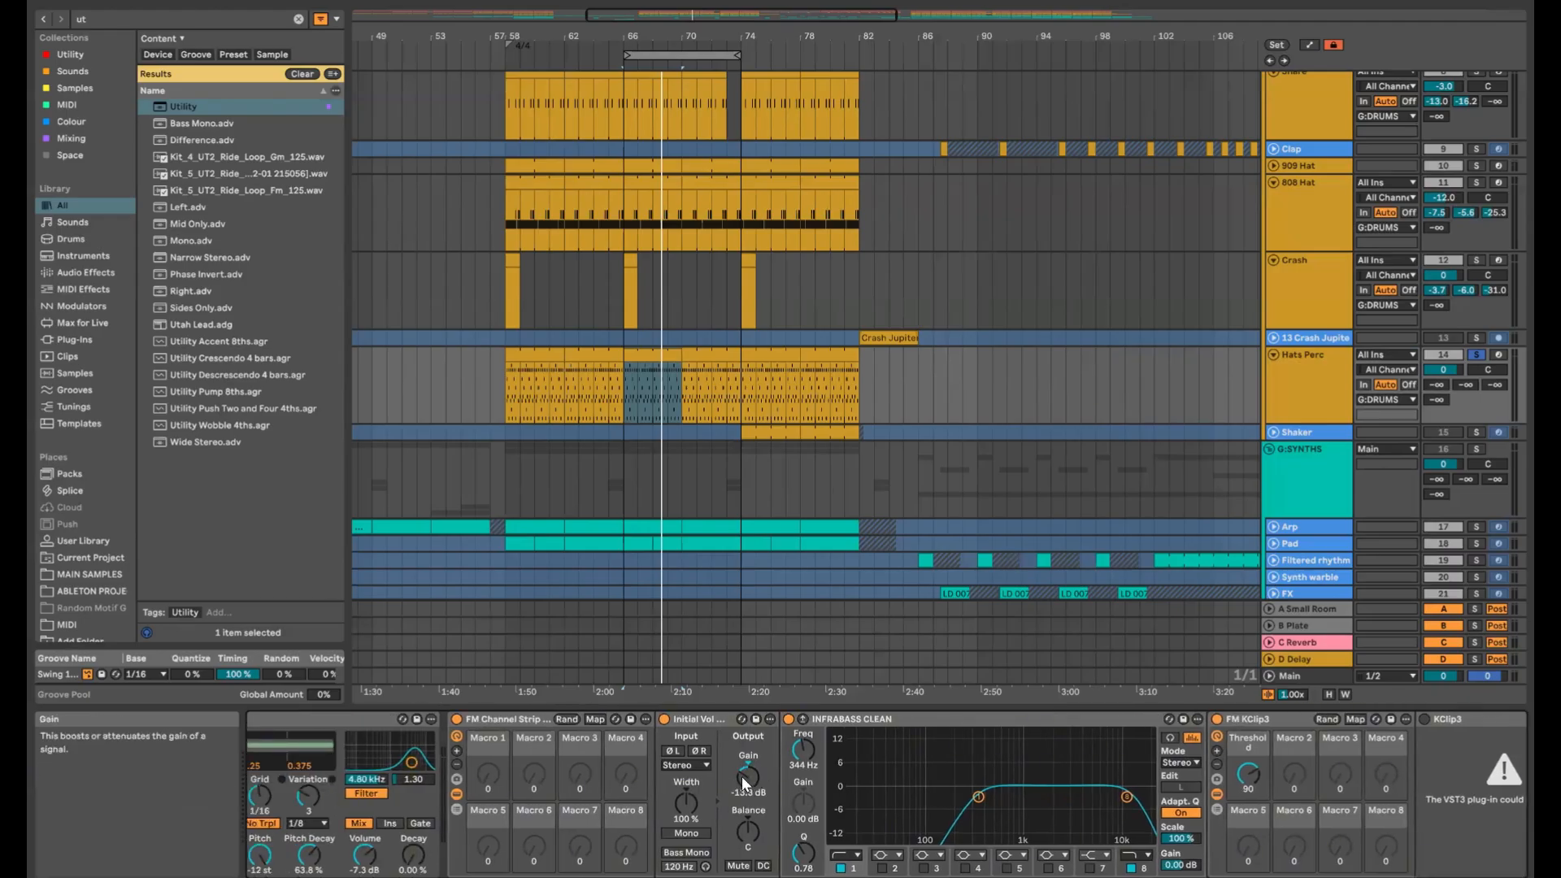
pyautogui.hscroll(15, 886, 793)
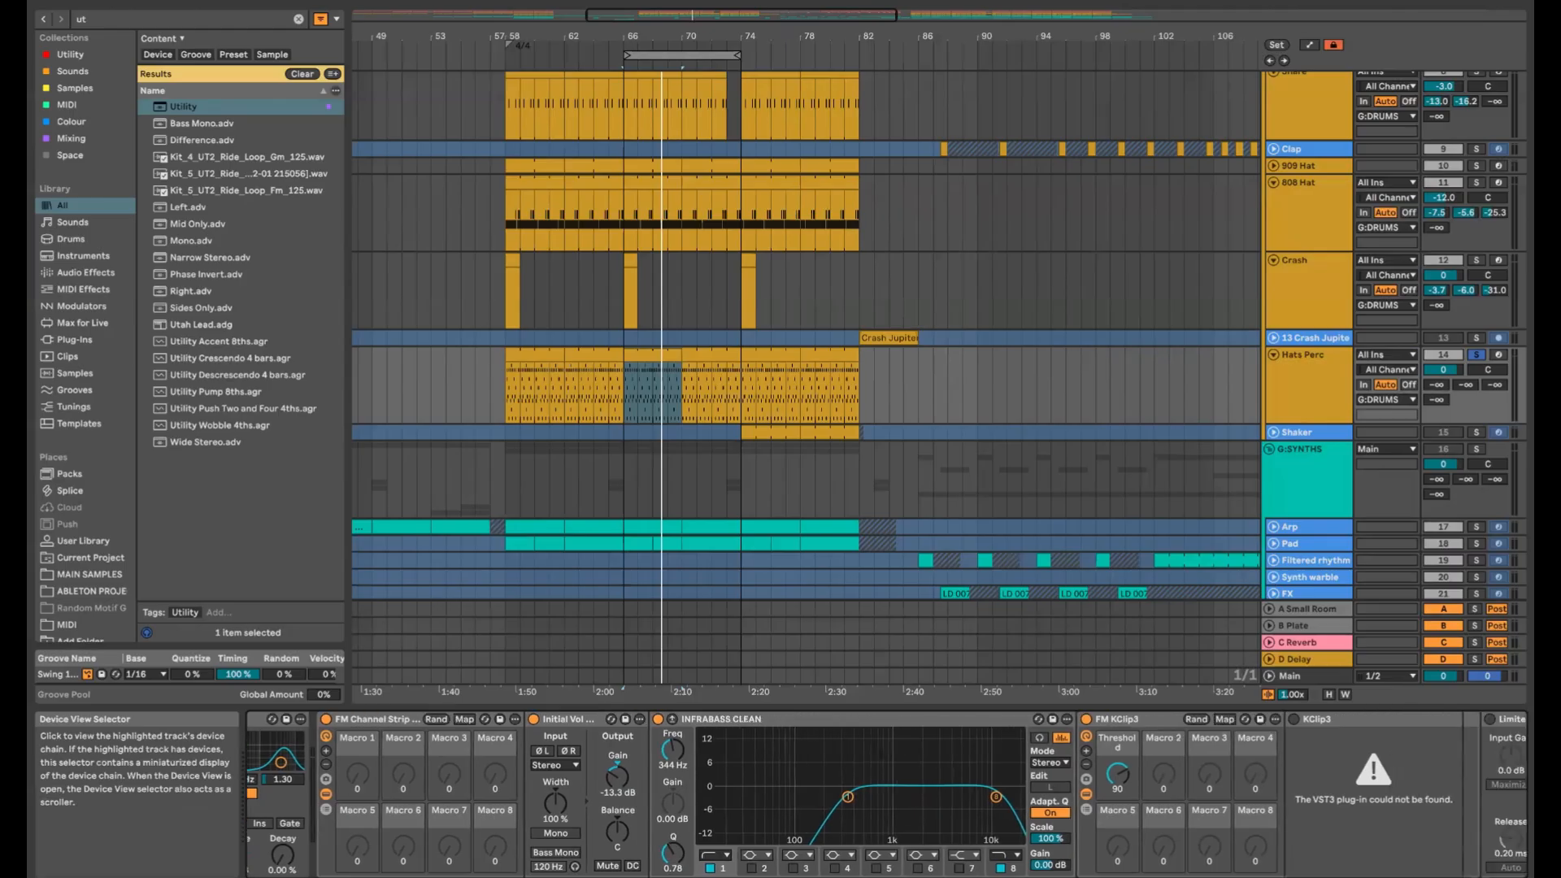
pyautogui.hscroll(2, 886, 793)
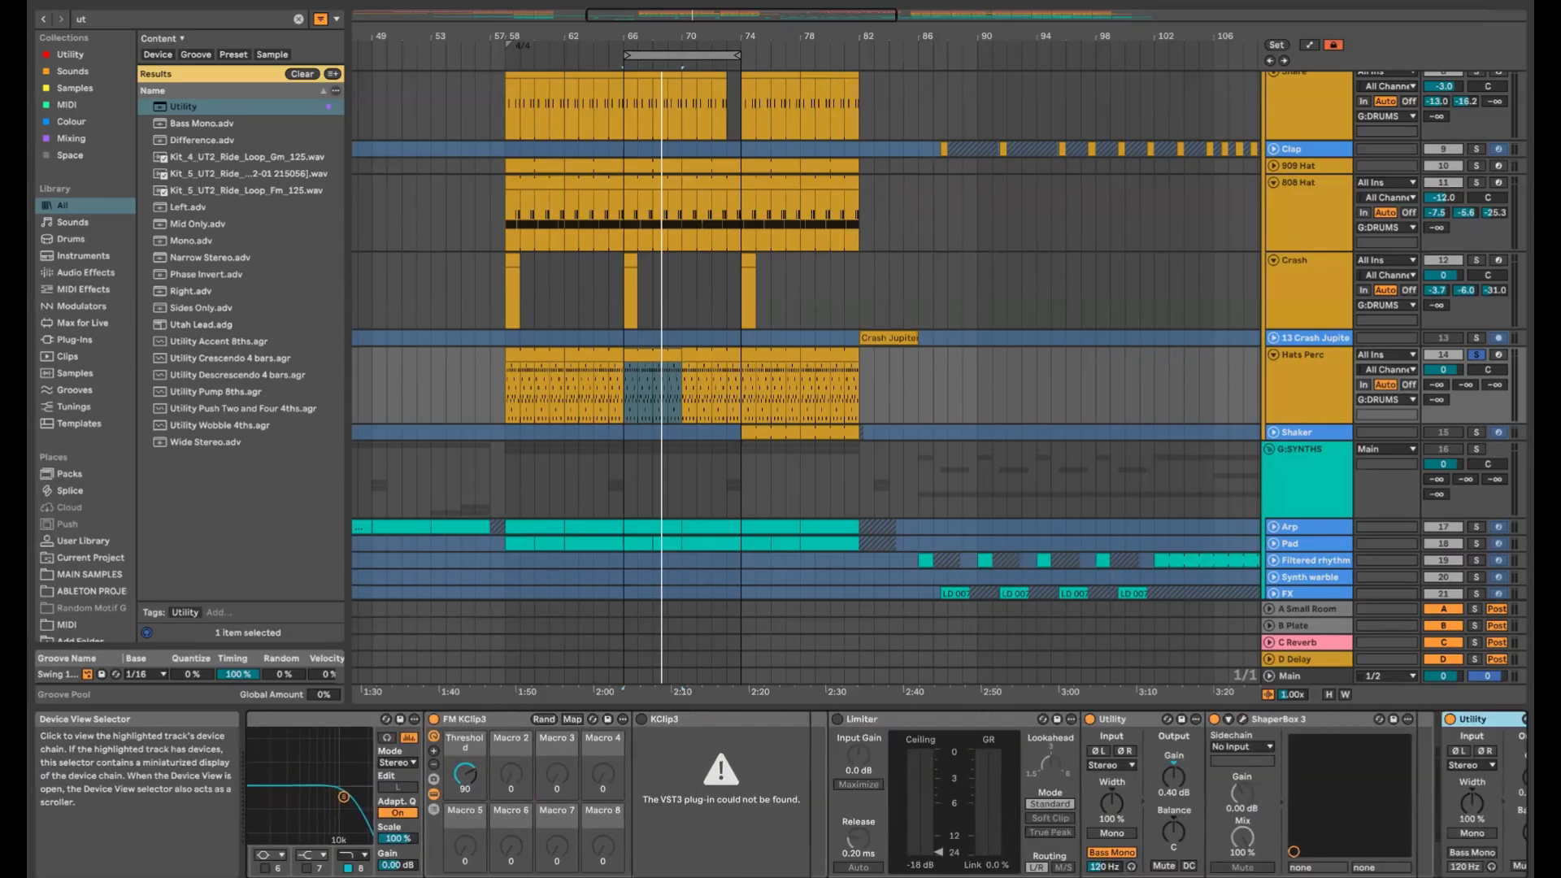
pyautogui.hscroll(4, 886, 793)
pyautogui.hscroll(-20, 886, 794)
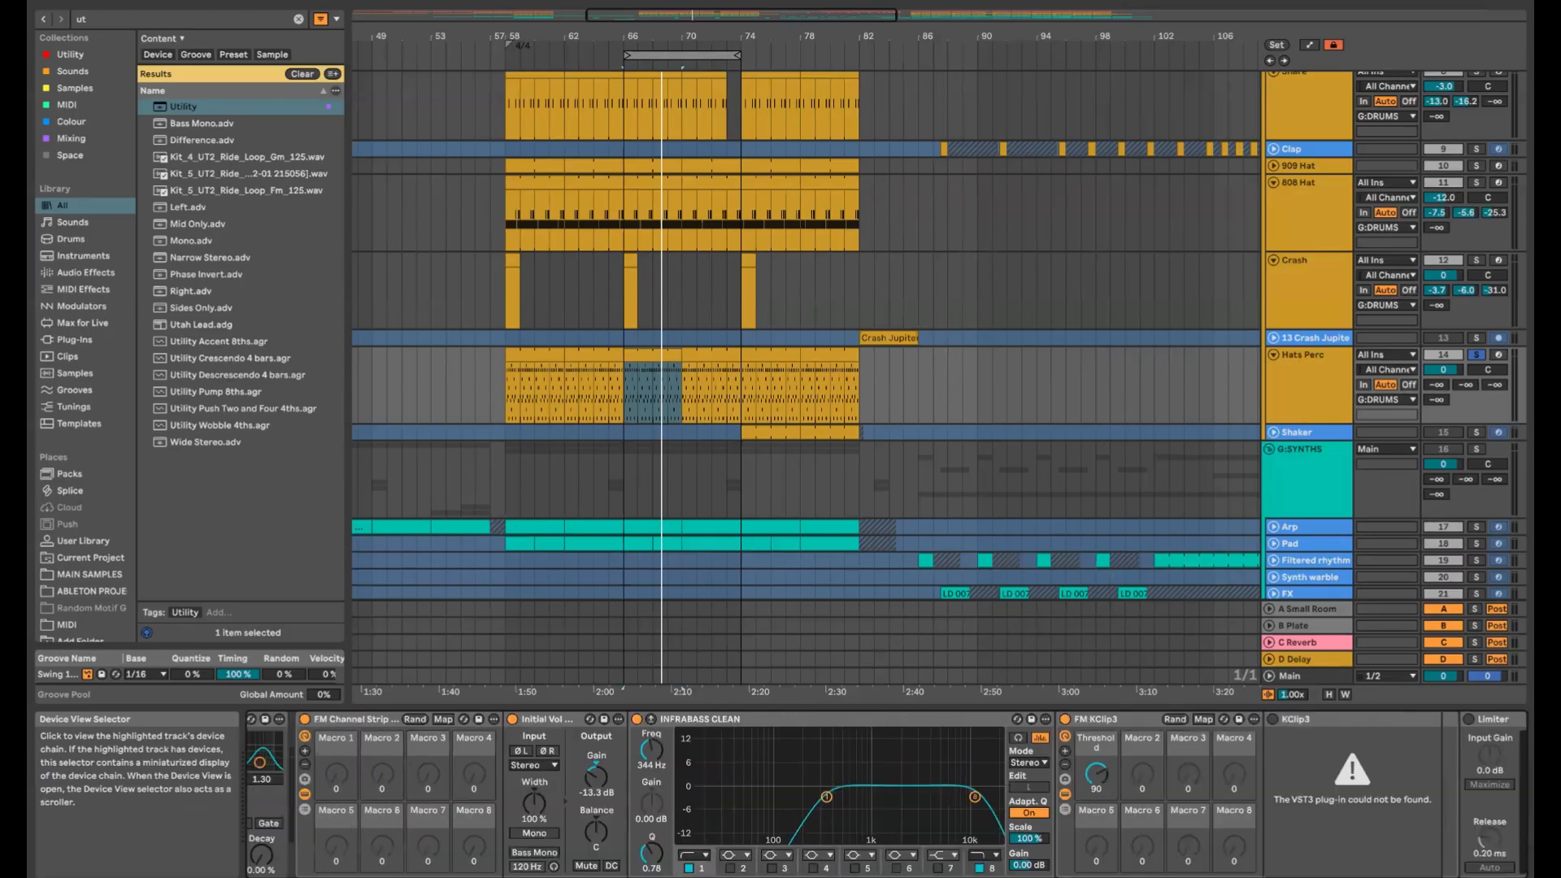
# Deactivate the Utility placed directly before Pro-Q 4 in the Hats Perc device chain
pyautogui.hscroll(5, 886, 794)
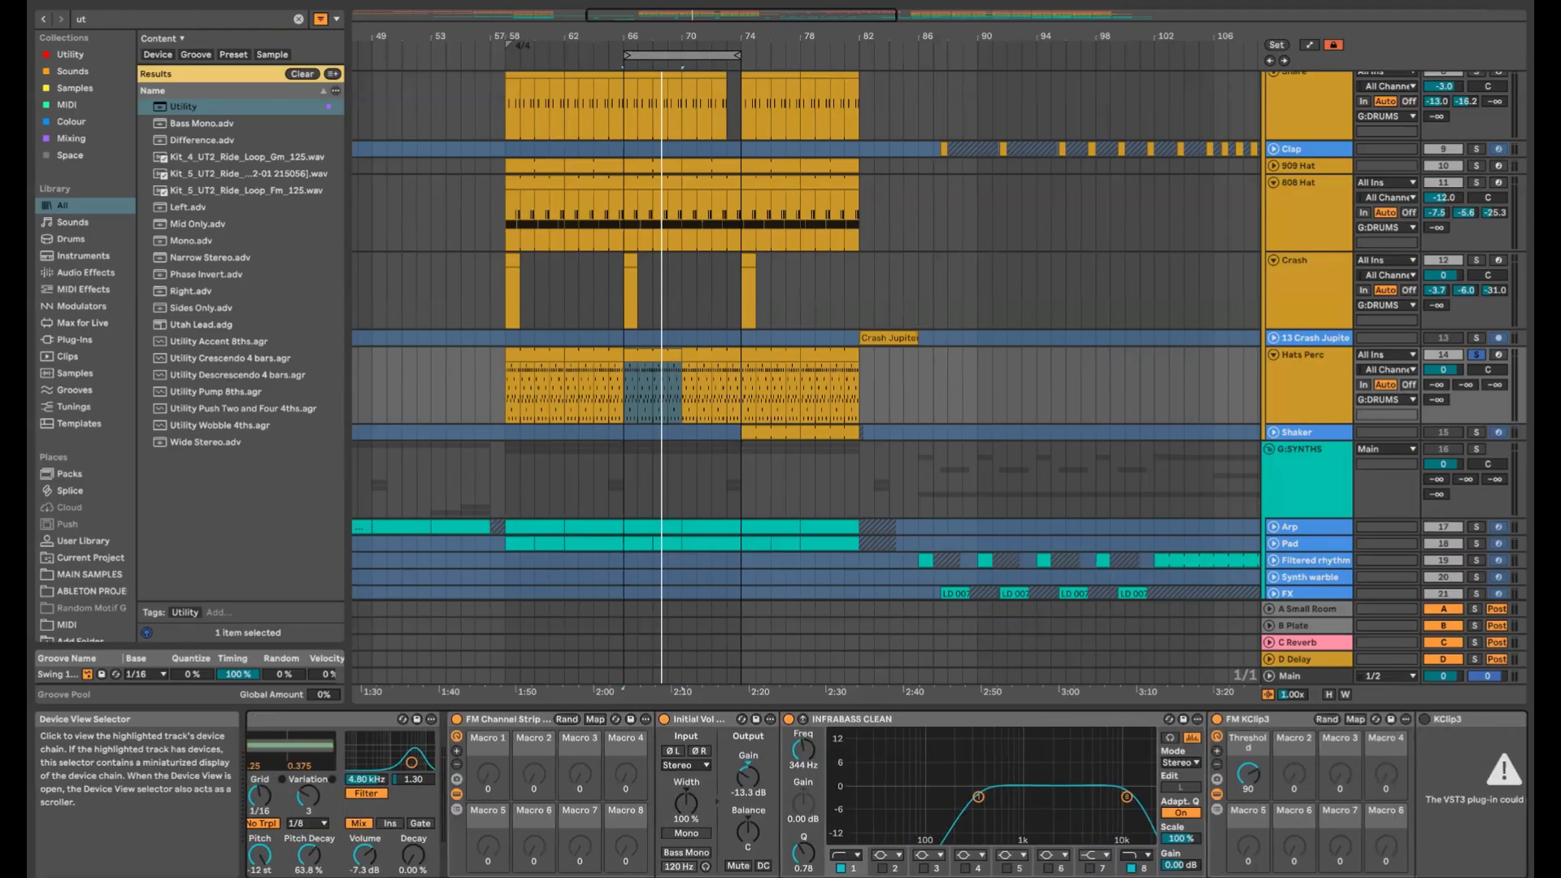
pyautogui.hscroll(15, 886, 793)
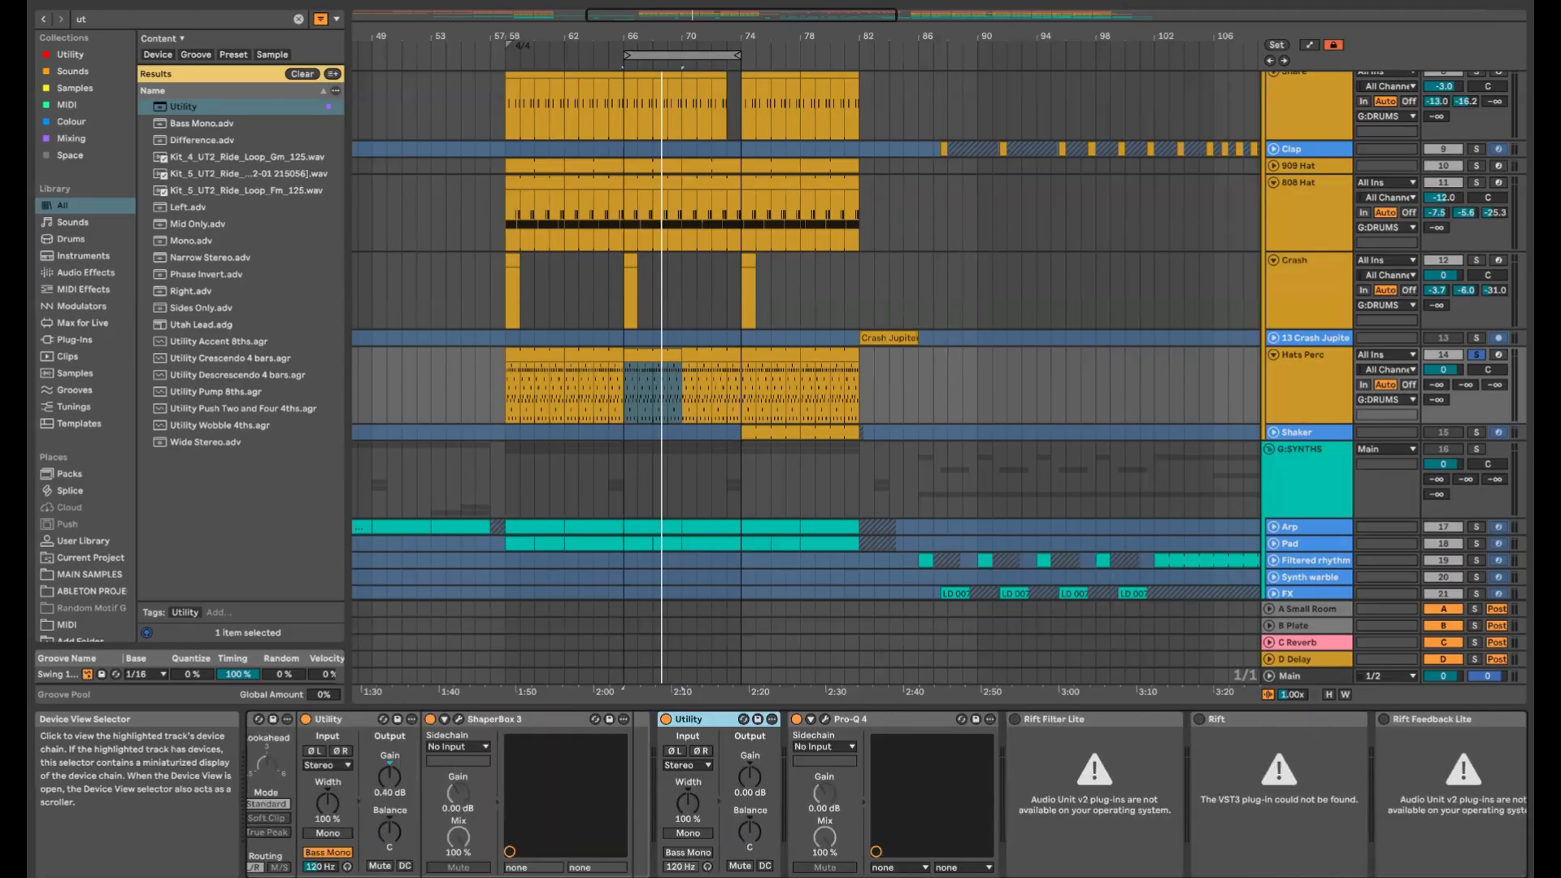
pyautogui.click(666, 720)
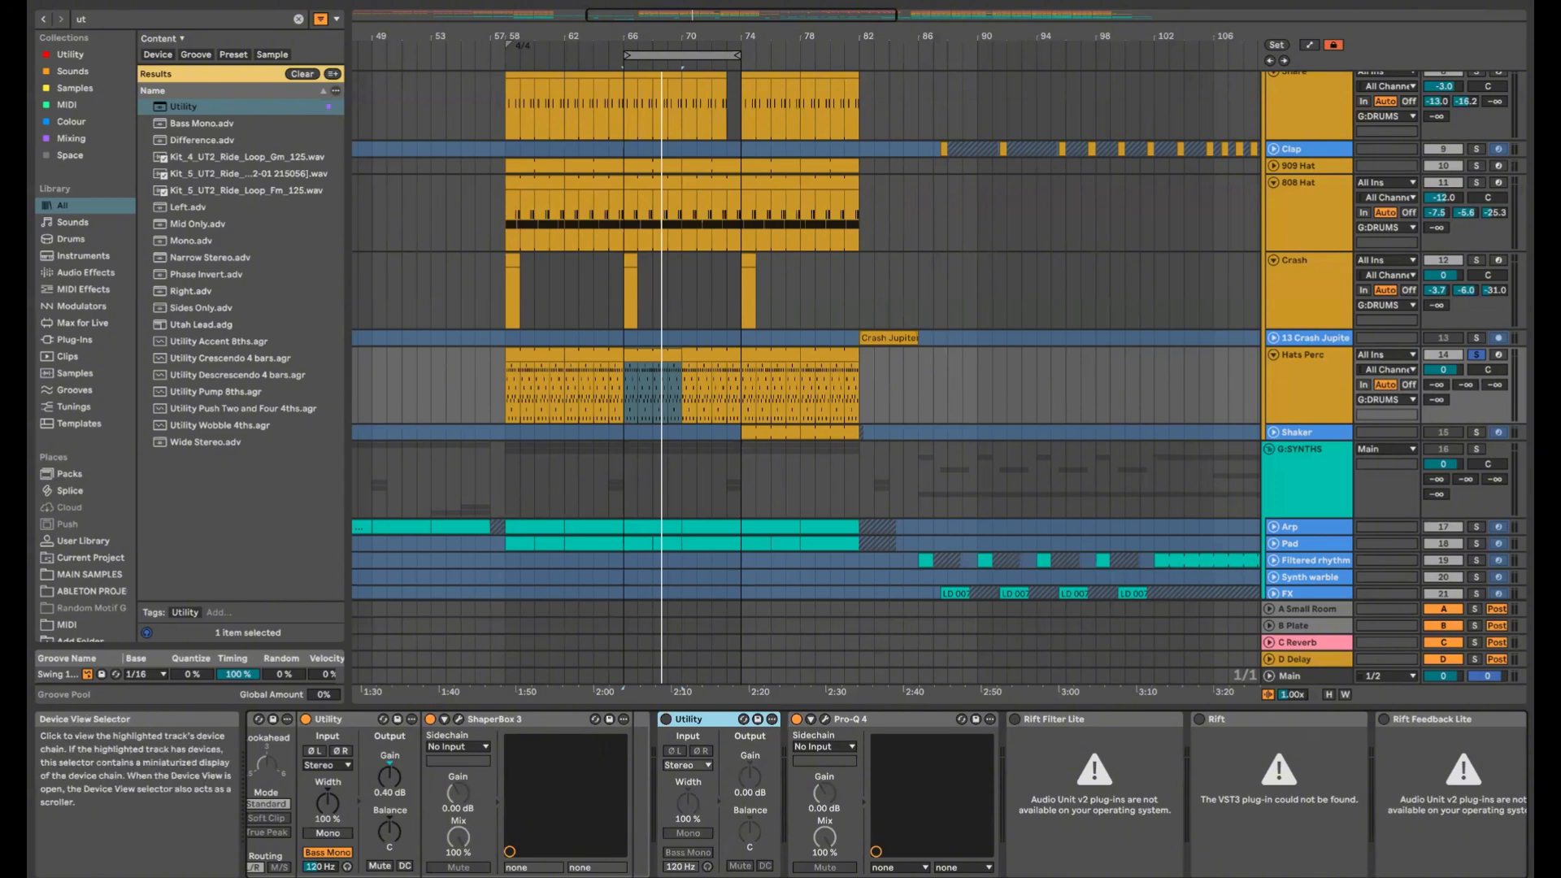
# Reset the output gain of the initial volume Utility on Hats Perc to 0.00 dB
pyautogui.hscroll(-15, 886, 793)
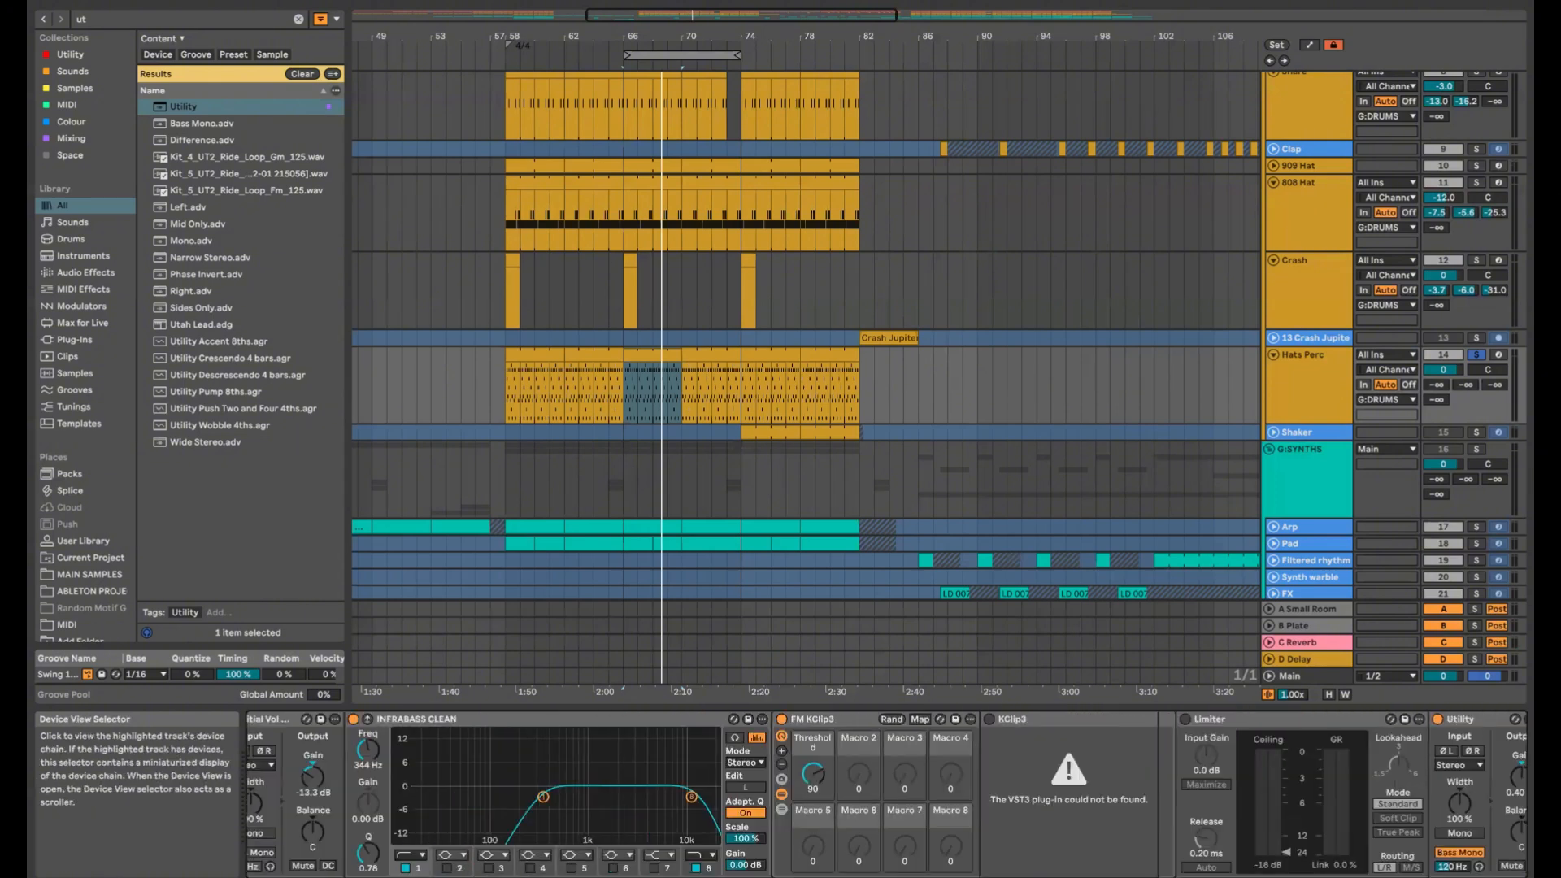
pyautogui.hscroll(-5, 844, 788)
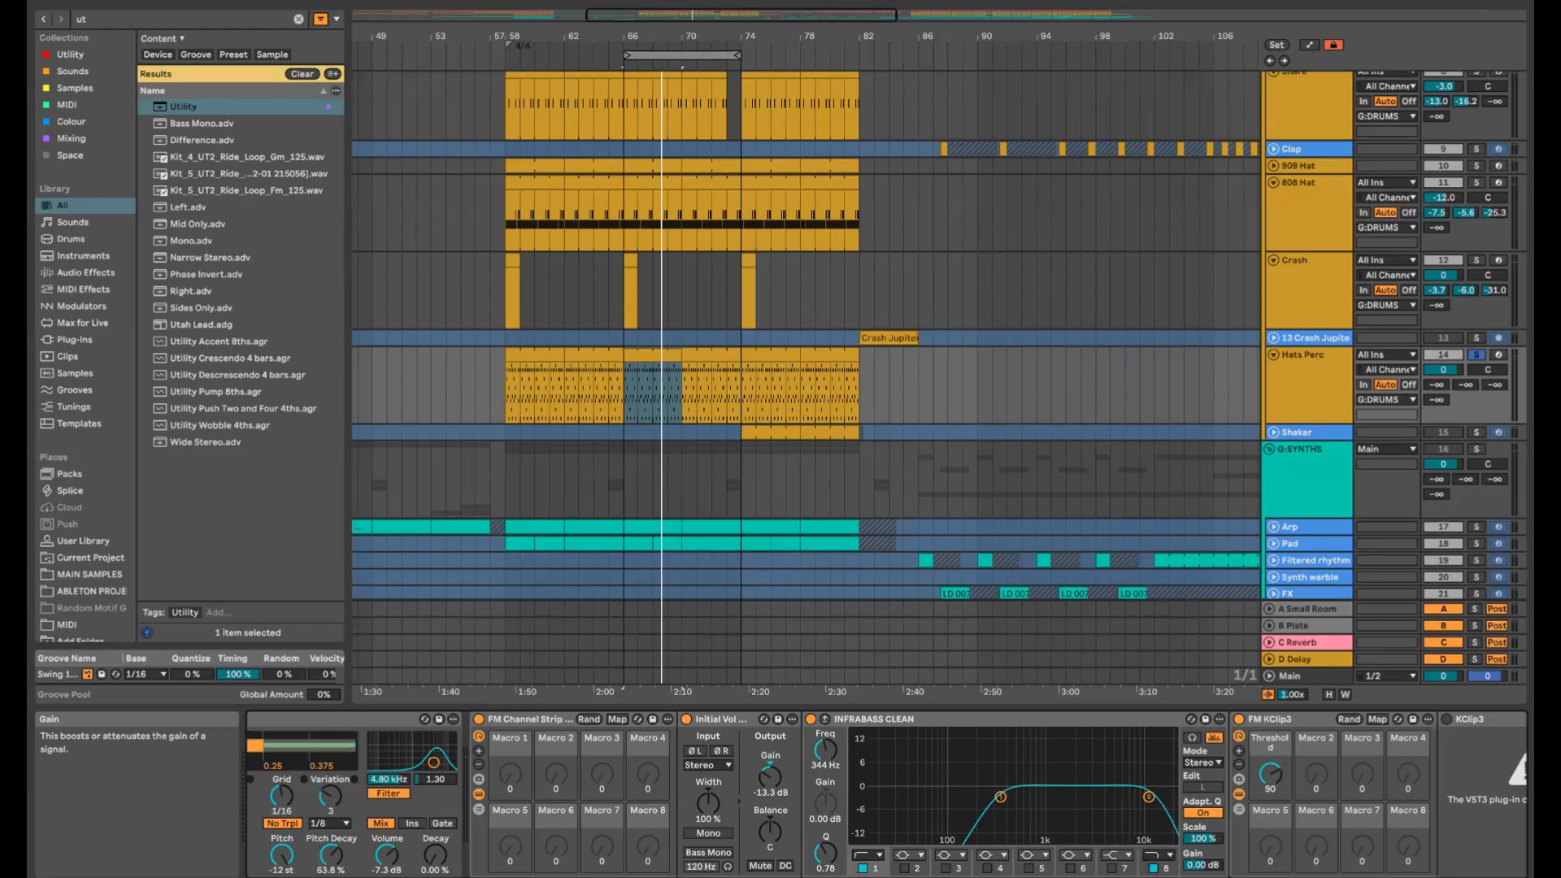
pyautogui.moveTo(1374, 877)
pyautogui.mouseDown()
pyautogui.moveTo(1414, 877)
pyautogui.moveTo(1376, 877)
pyautogui.mouseUp()
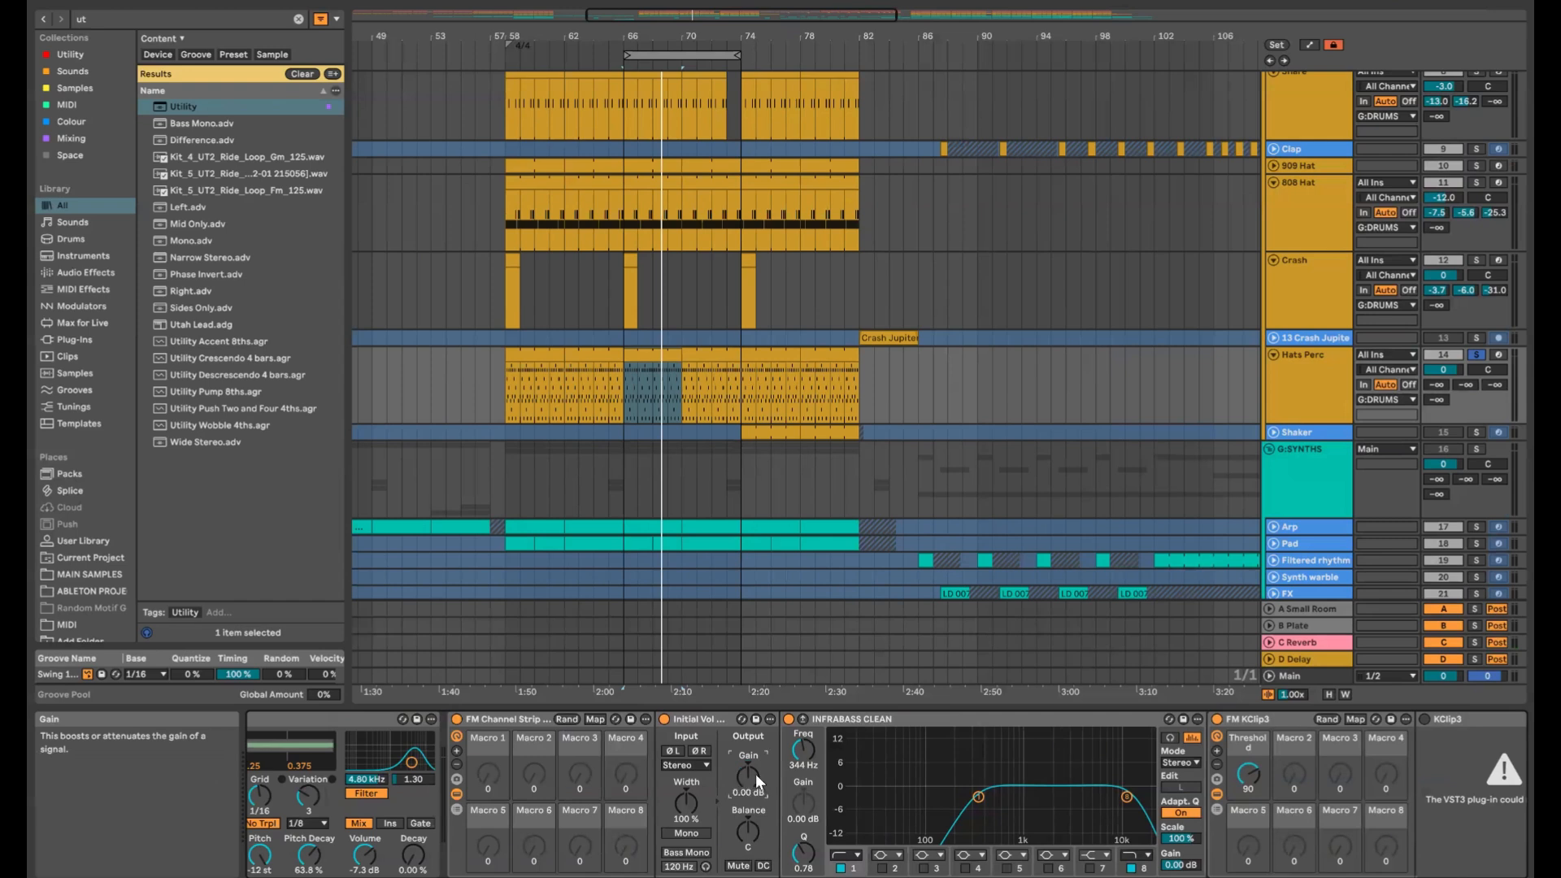
# Play the loop and examine the Hats Perc signal on the ShaperBox 3 scope
pyautogui.press('space')
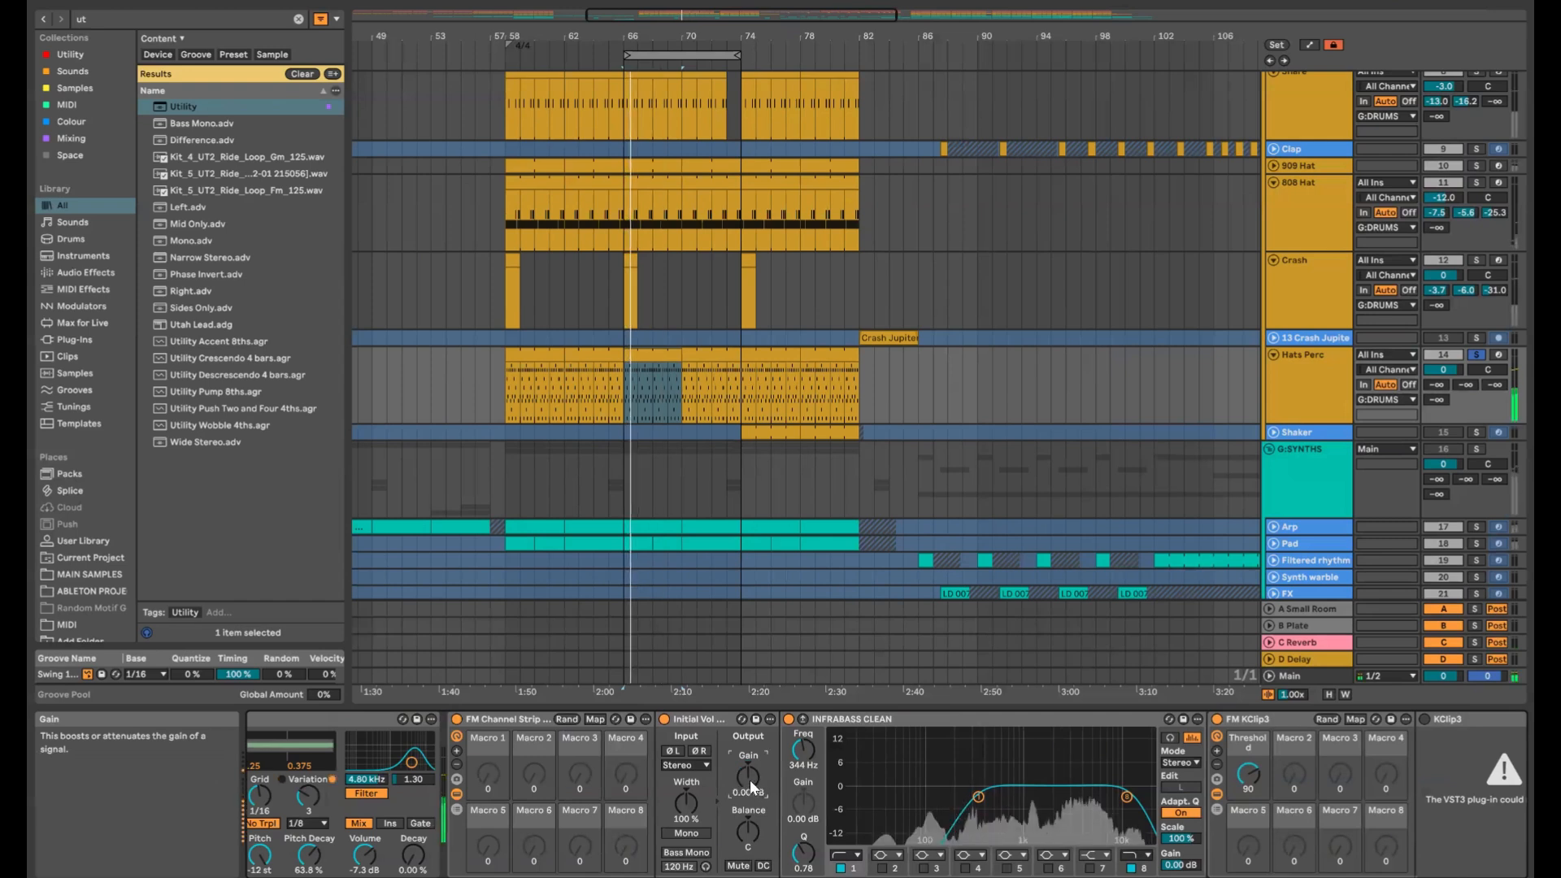
pyautogui.moveTo(1376, 877); pyautogui.dragTo(1472, 877)
pyautogui.click(677, 720)
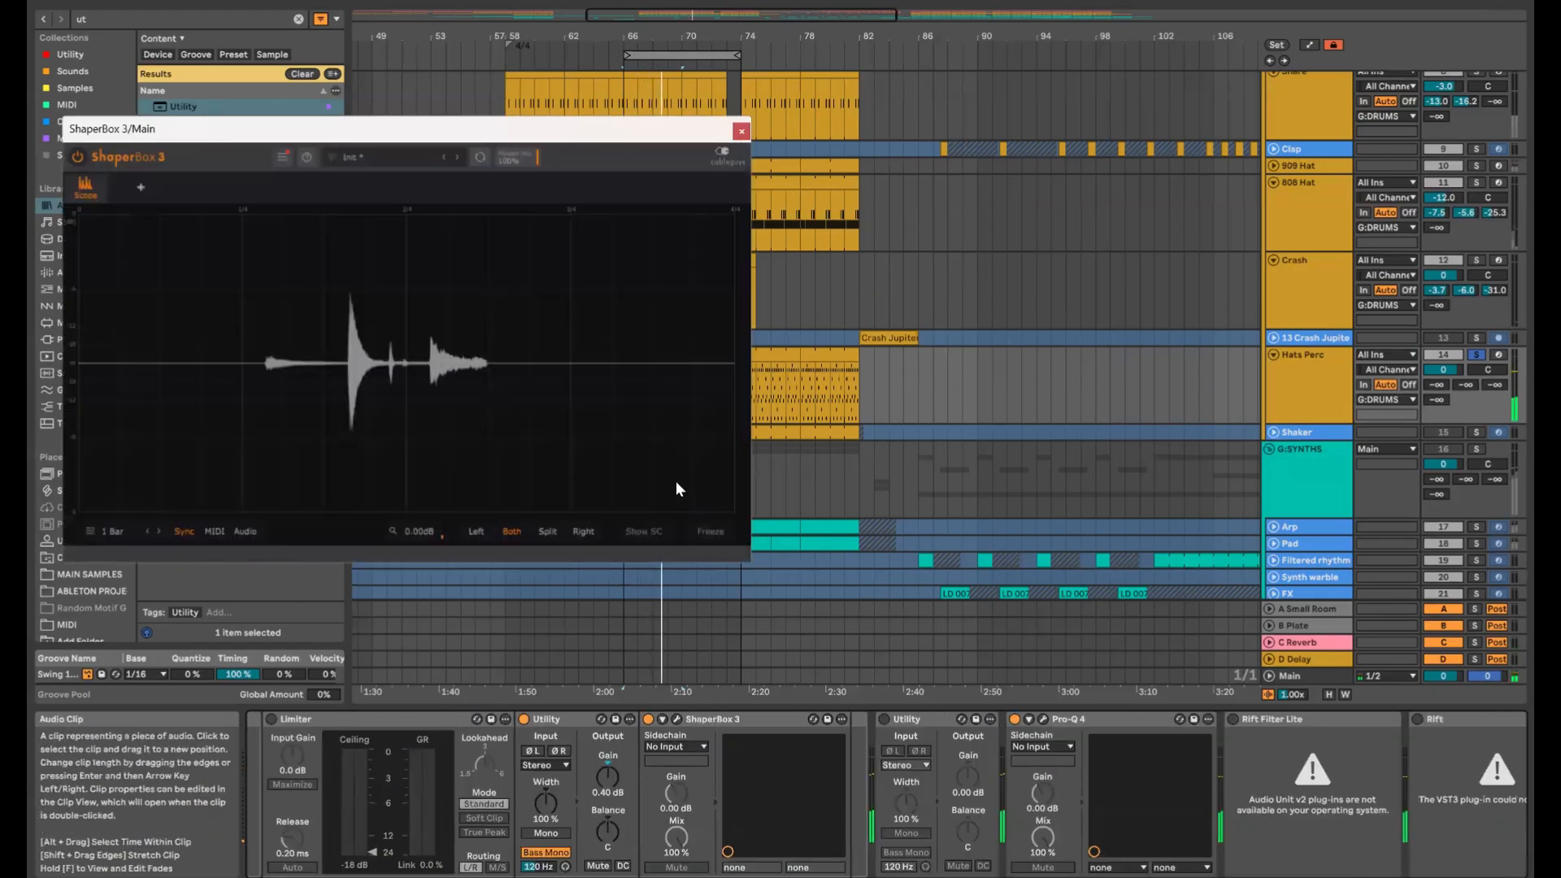
pyautogui.press('Escape')
# Search the browser for "tran" and insert Neutron 5 Transient Shaper between Utility and Pro-Q 4 on Hats Perc
pyautogui.hscroll(2, 1383, 833)
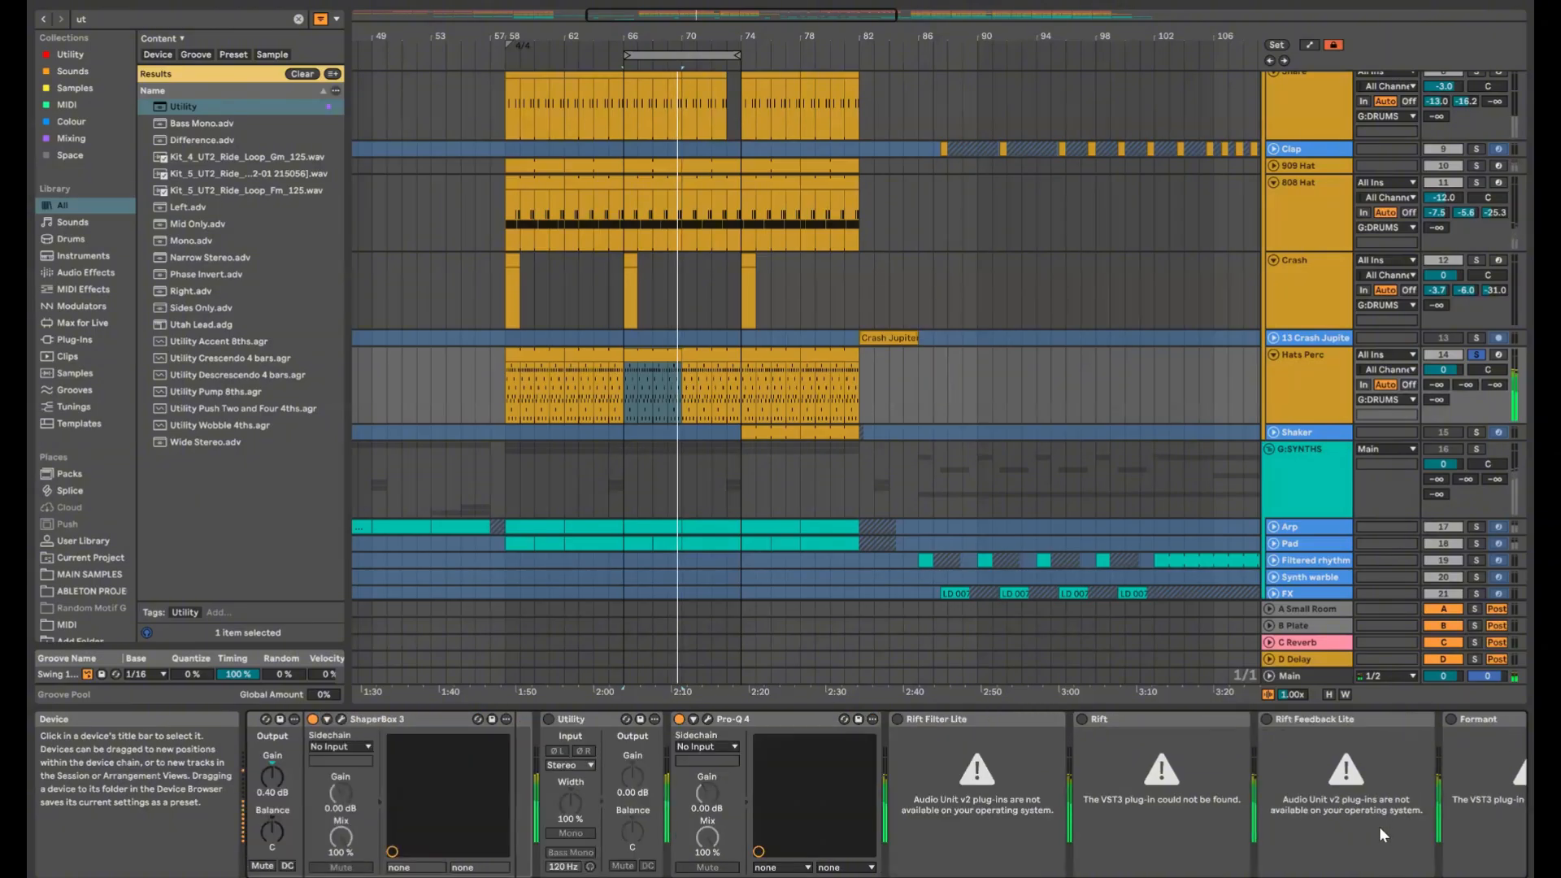
pyautogui.hscroll(2, 1379, 826)
pyautogui.hotkey('ctrl', 'f')
pyautogui.write('tran')
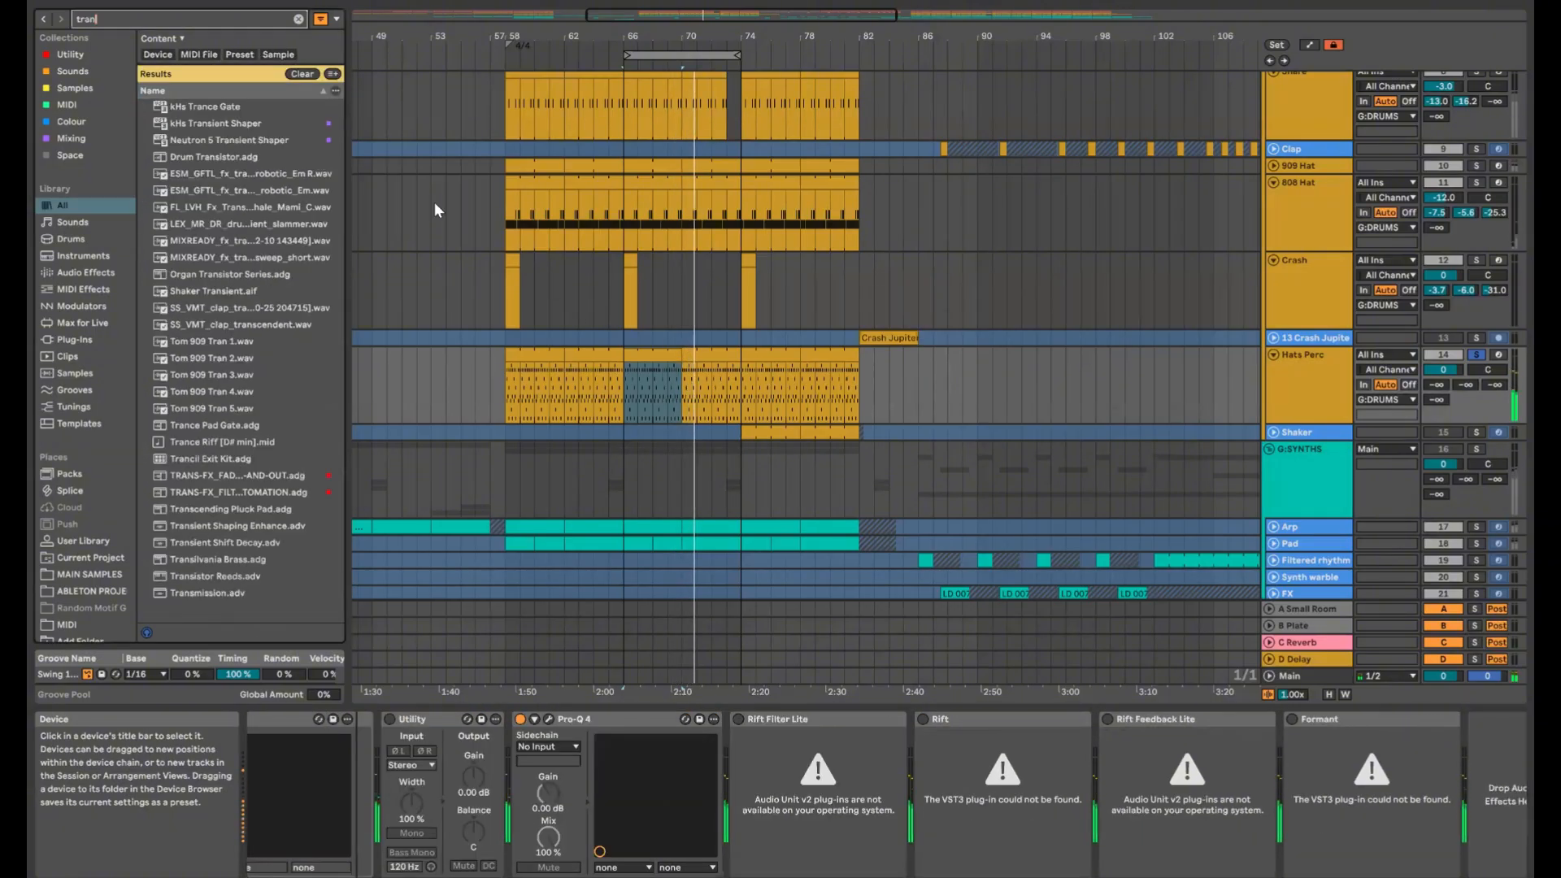
pyautogui.click(234, 139)
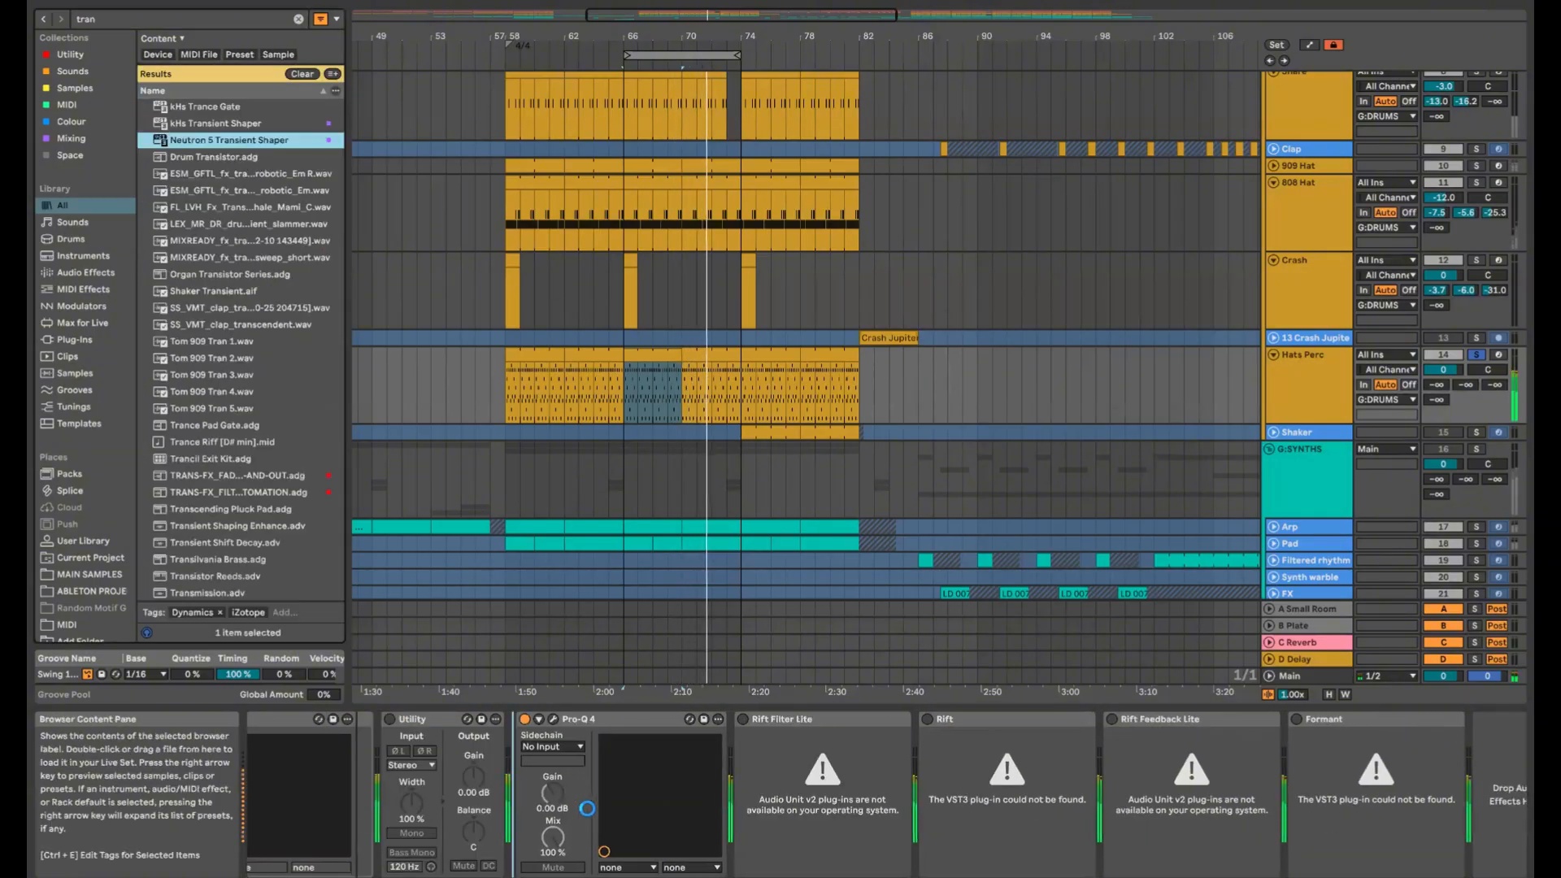
pyautogui.doubleClick(535, 719)
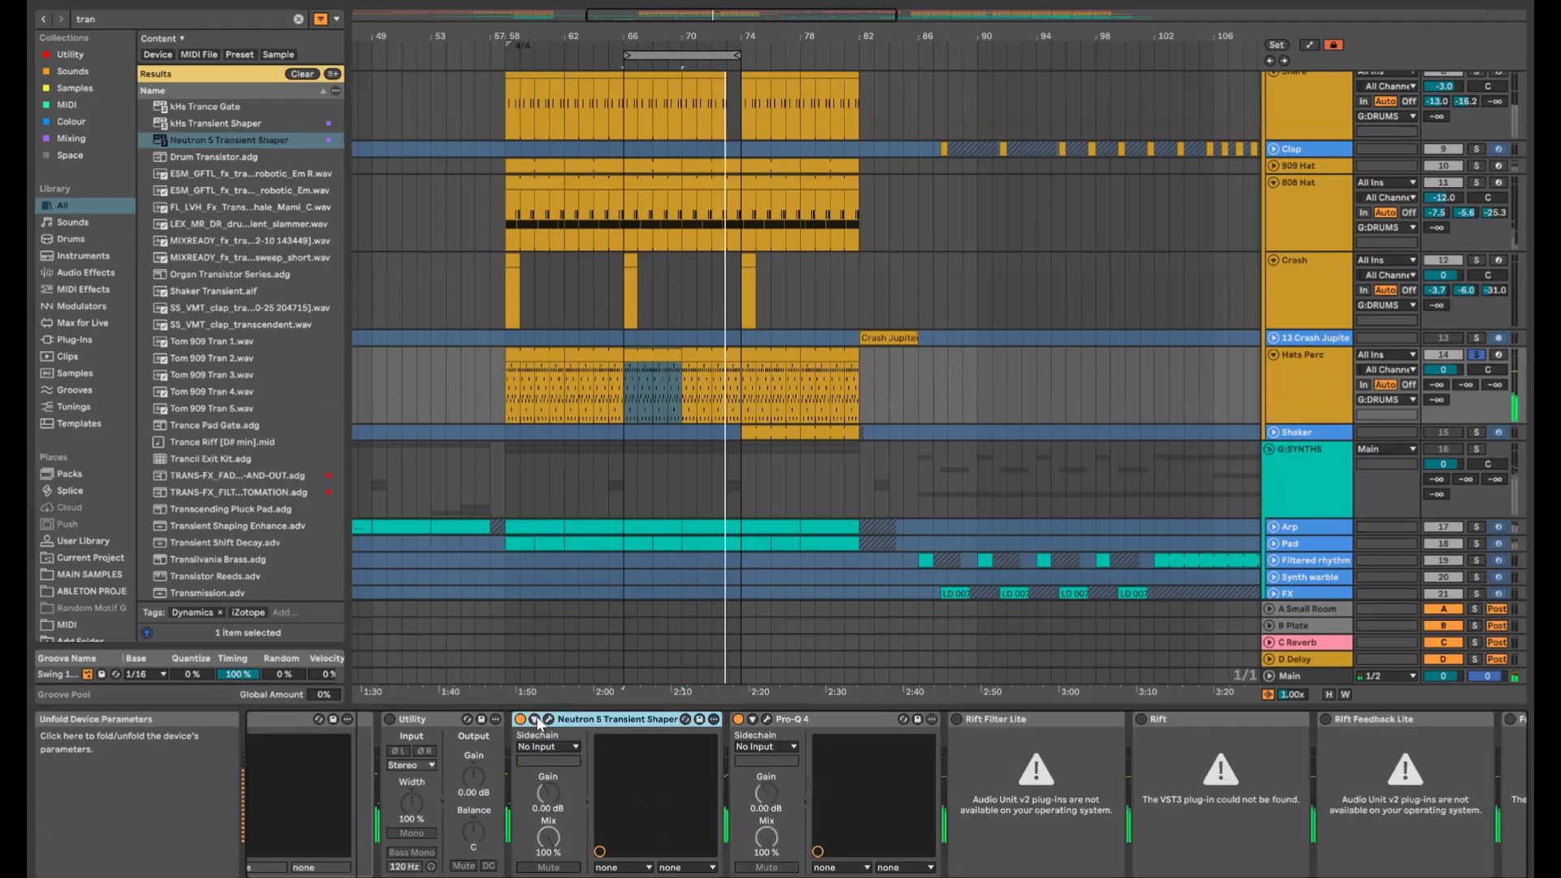
# Replace Neutron 5 Transient Shaper with kHs Transient Shaper, raise its Attack to about 16% and lower its Sustain
pyautogui.doubleClick(194, 124)
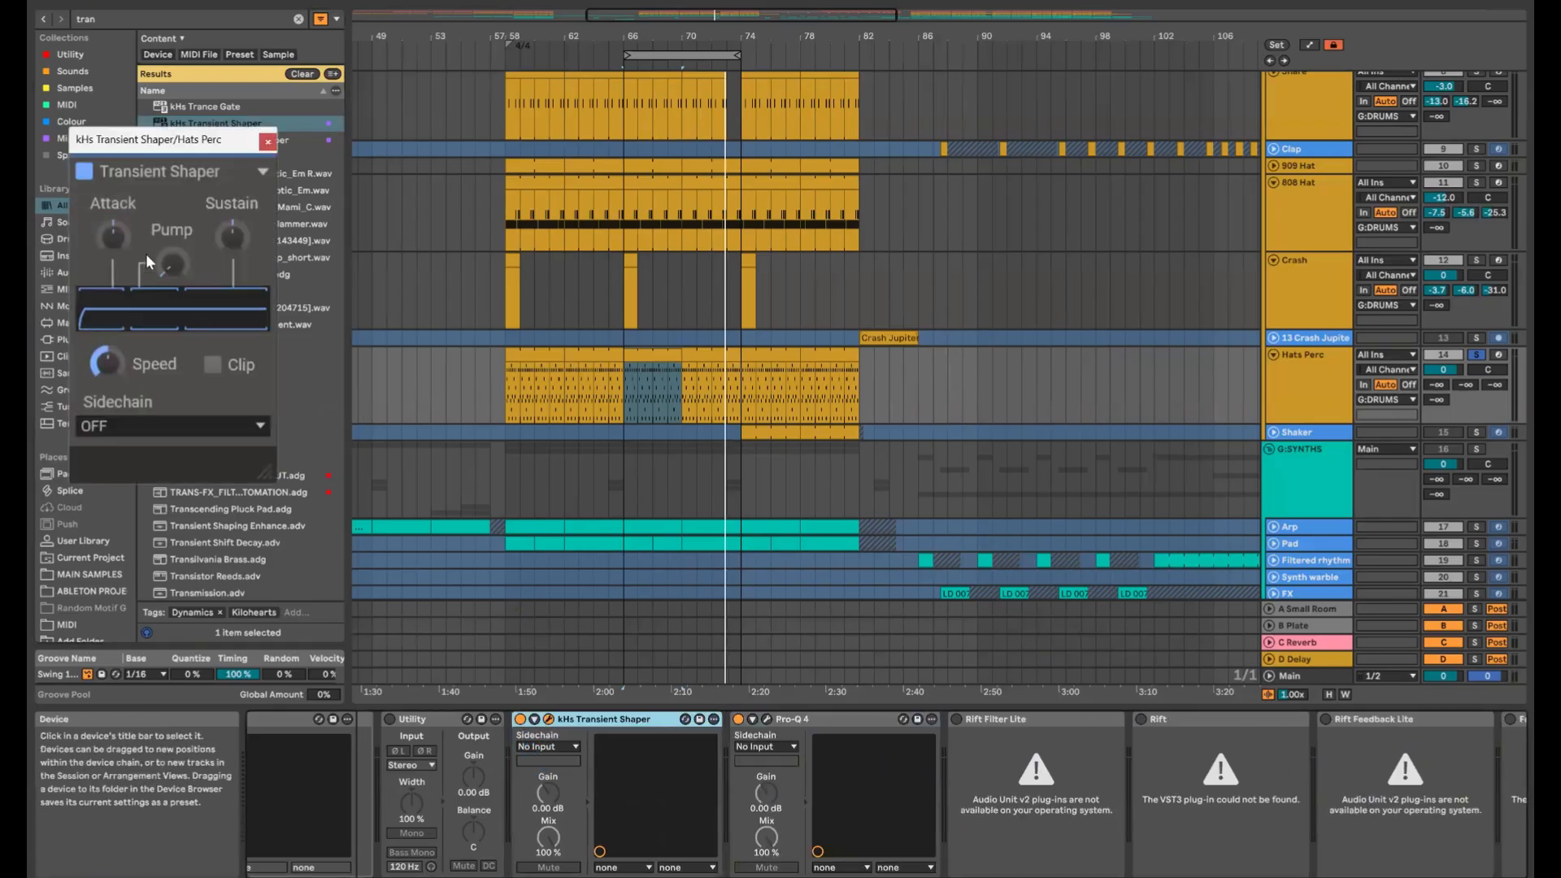
pyautogui.moveTo(166, 145); pyautogui.dragTo(918, 224)
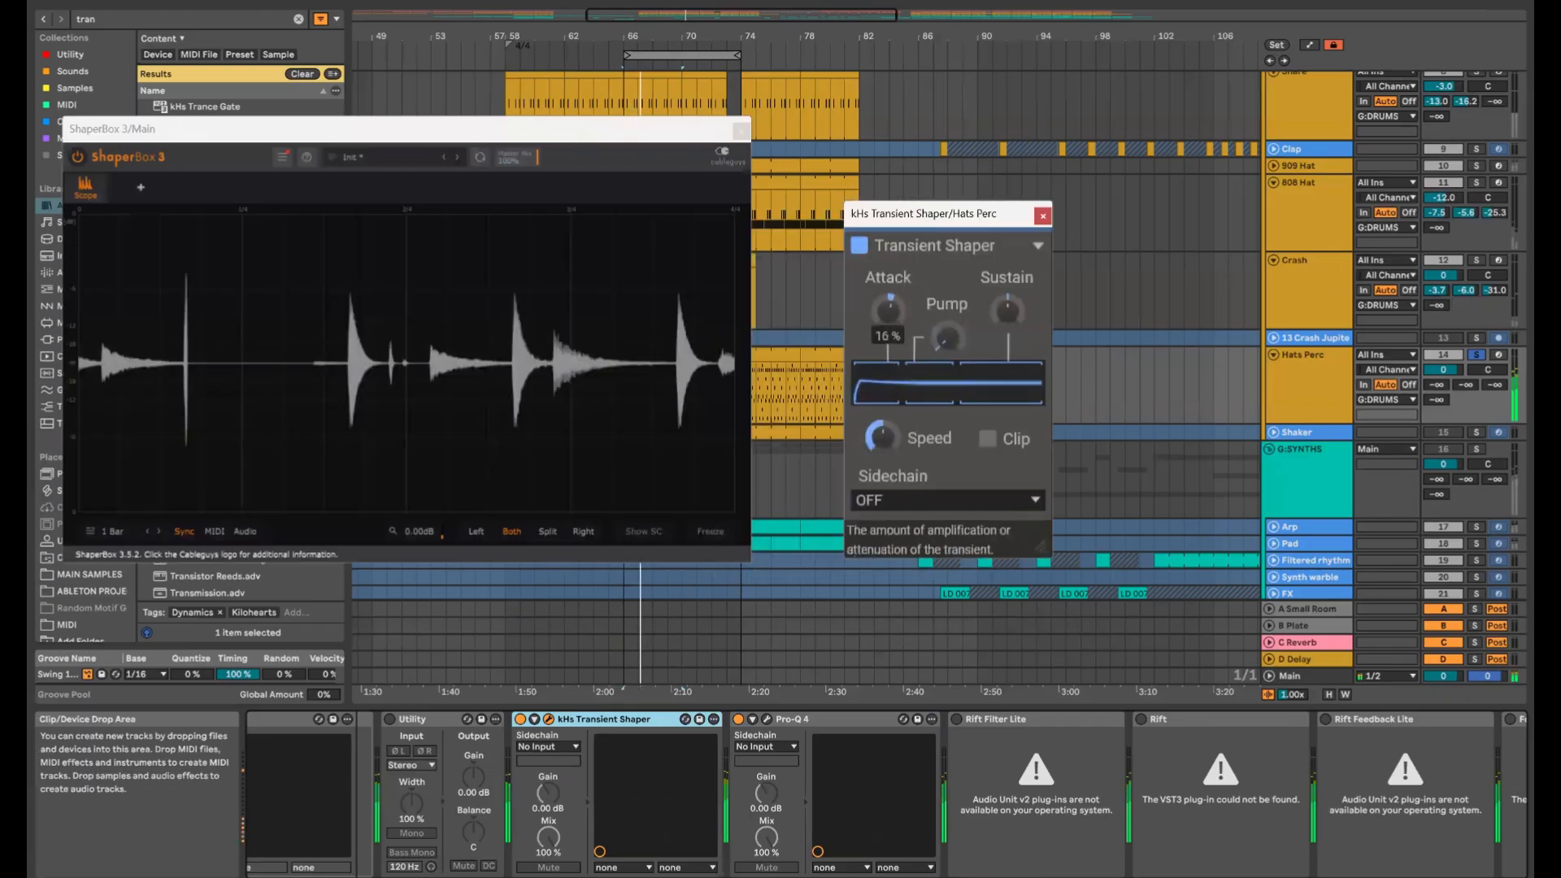
pyautogui.moveTo(1006, 309); pyautogui.dragTo(1007, 349)
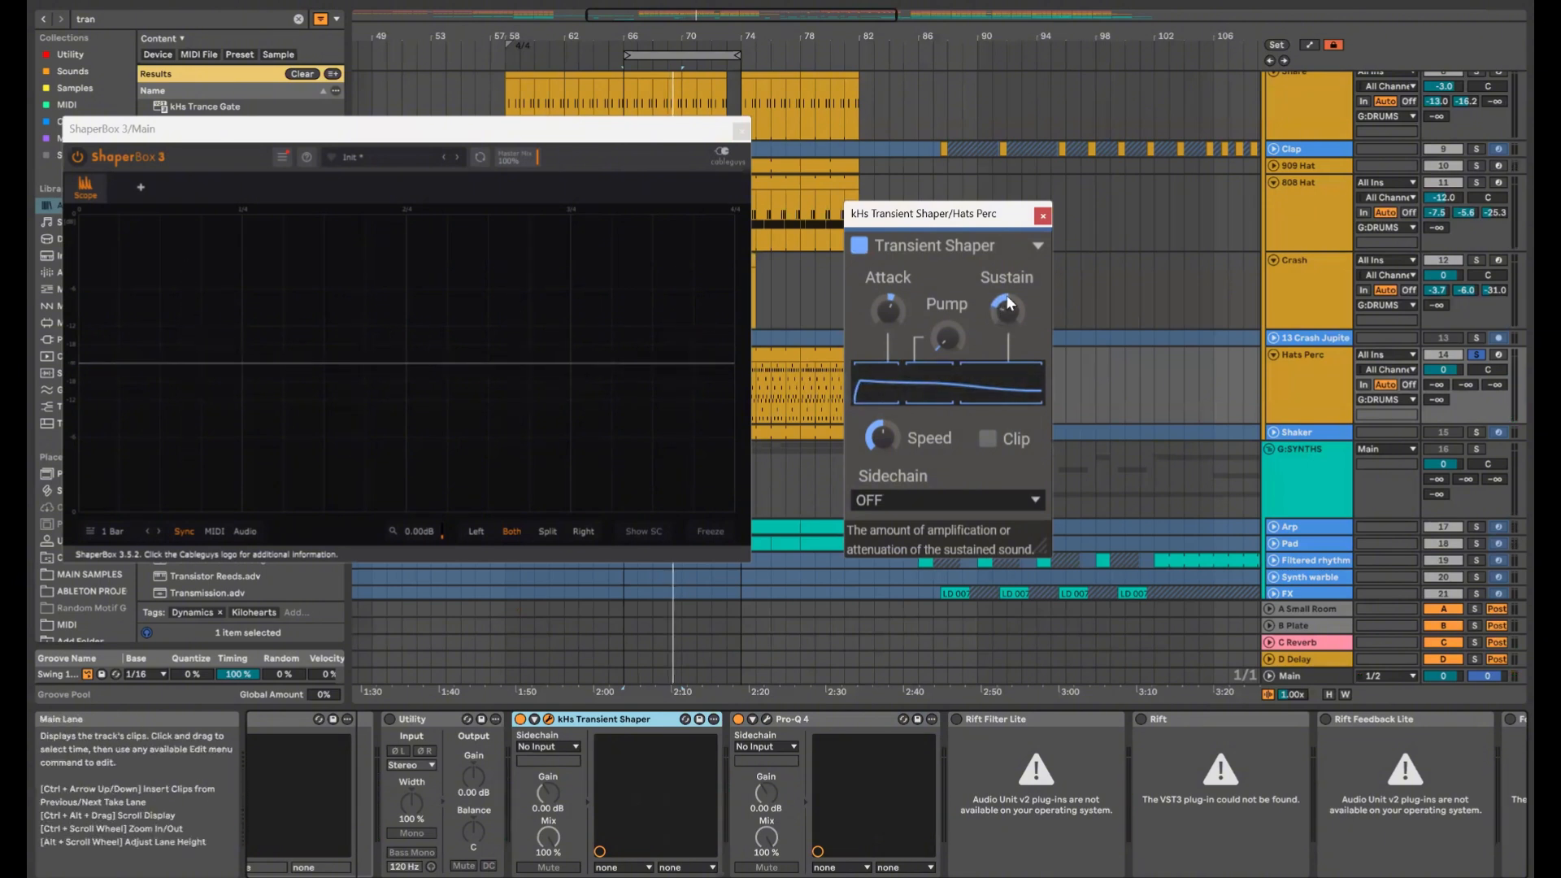
# Compare the Hats Perc waveform on the ShaperBox 3 scope with kHs Transient Shaper bypassed and active, freezing the display
pyautogui.press('space')
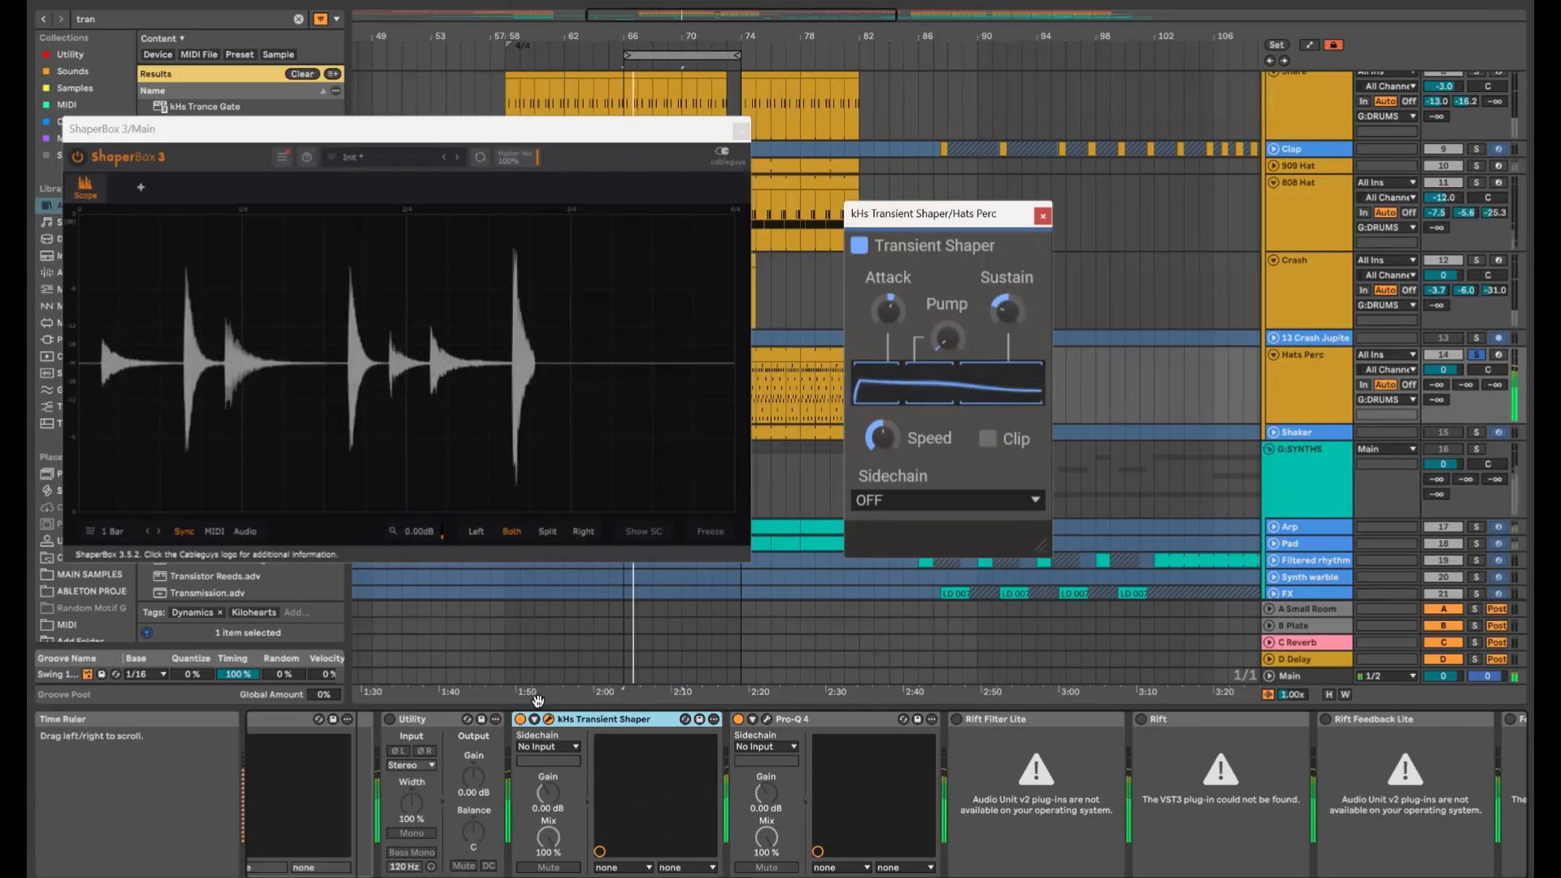
pyautogui.click(520, 719)
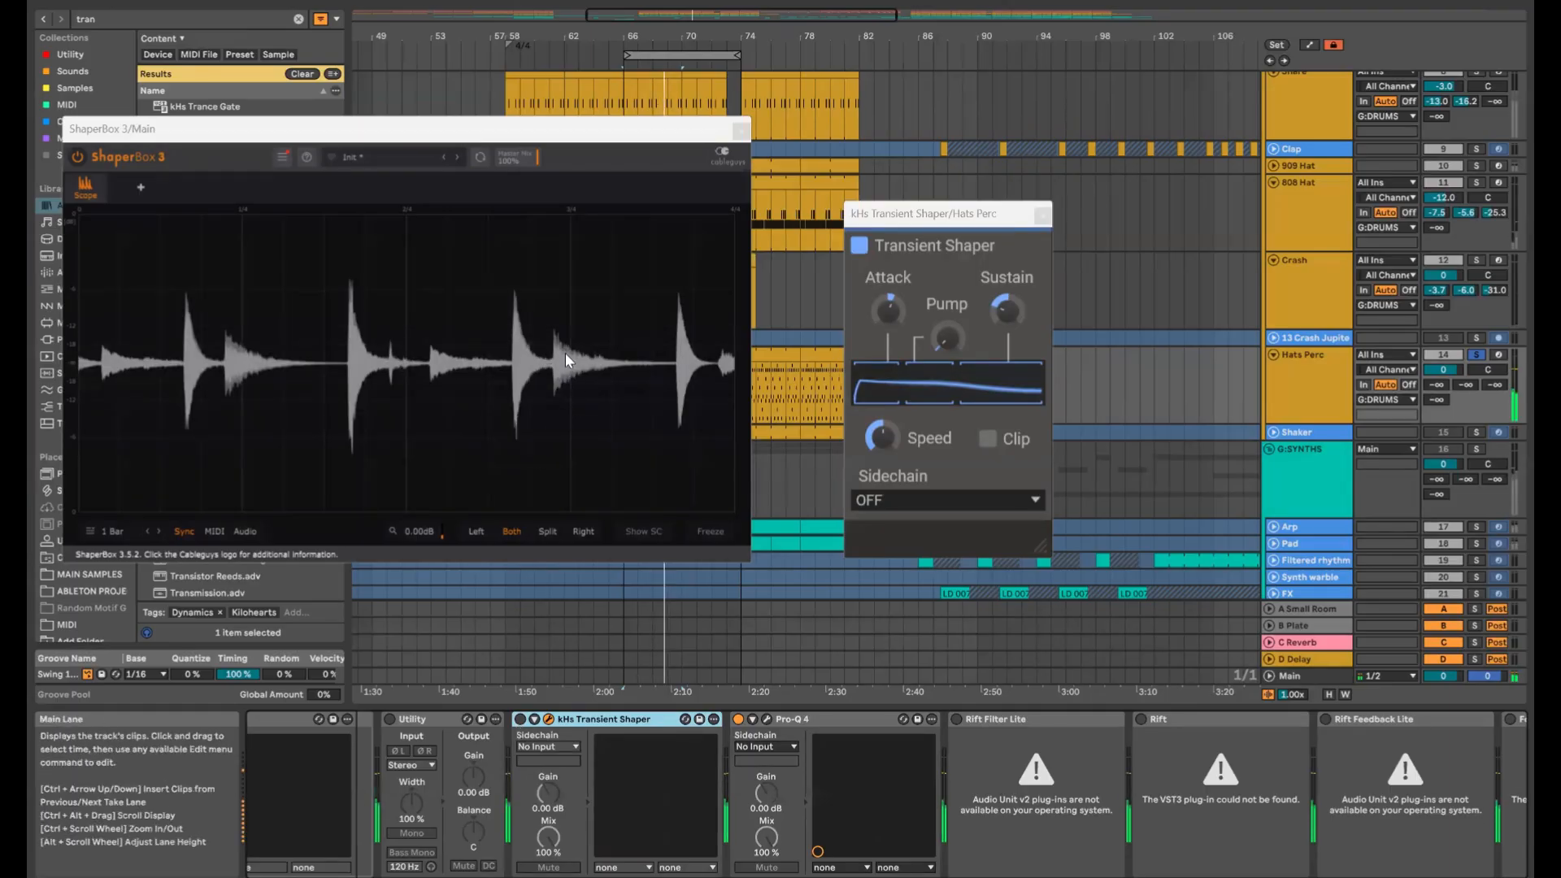
pyautogui.click(712, 531)
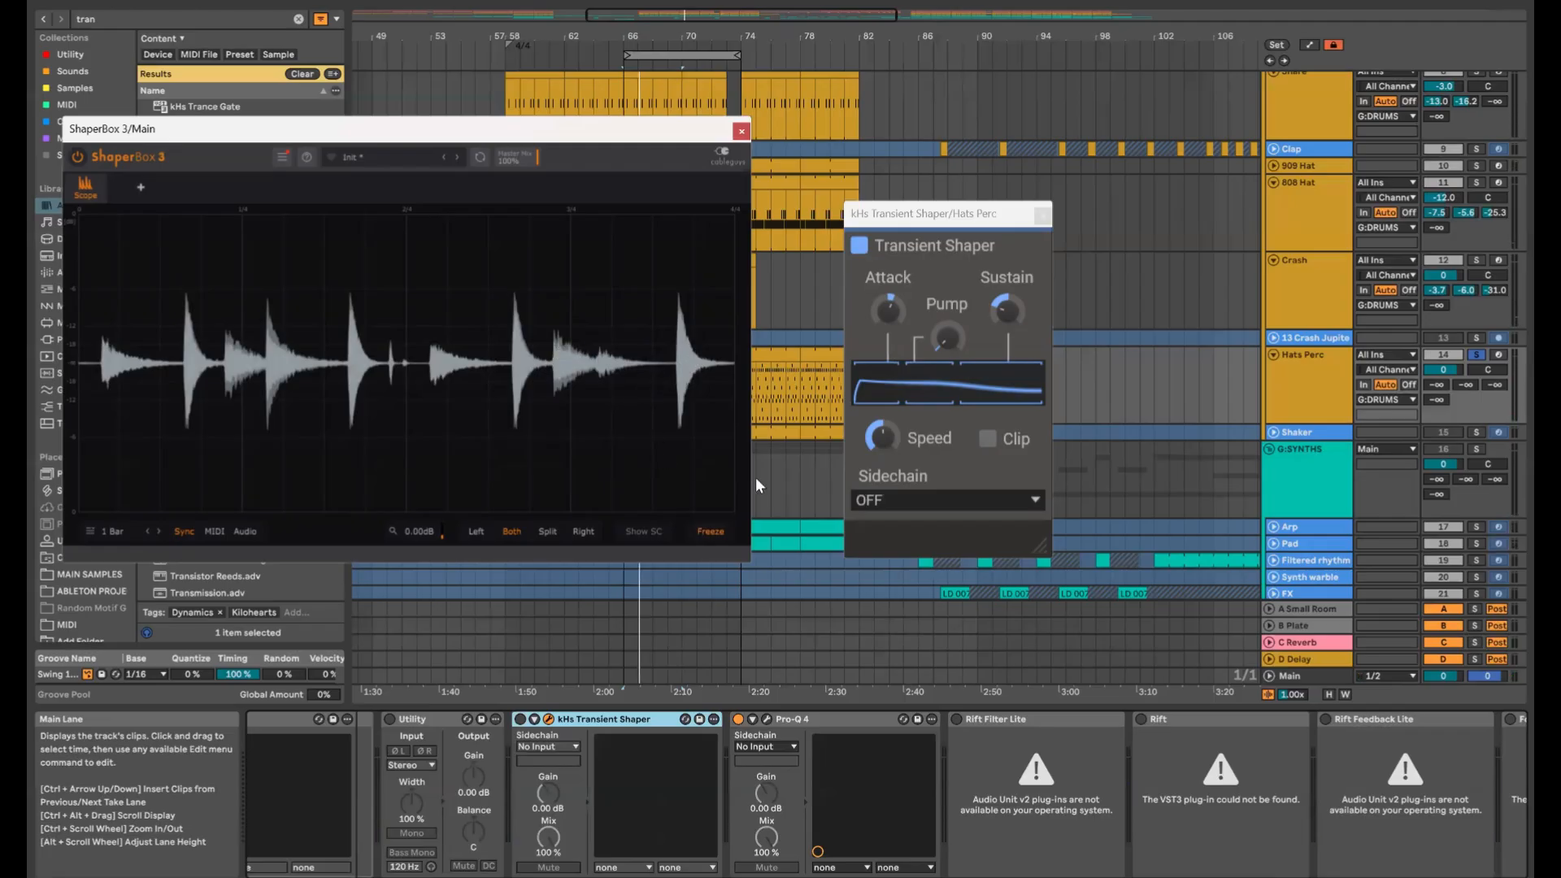
pyautogui.click(520, 720)
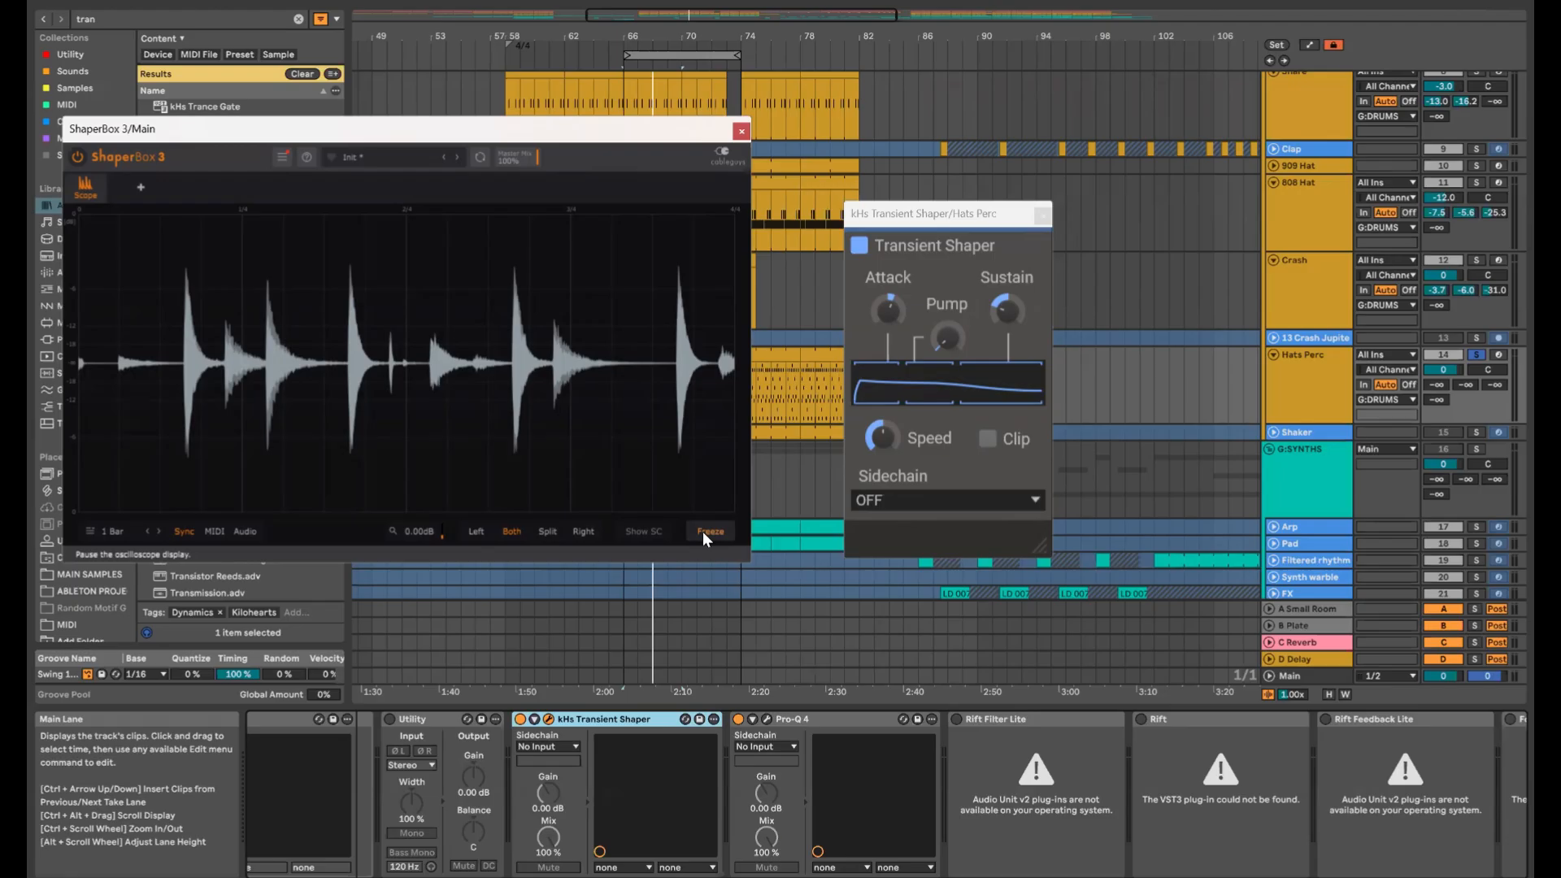
# Fine-tune the Sustain of kHs Transient Shaper on Hats Perc and close the plug-in windows
pyautogui.click(1012, 309)
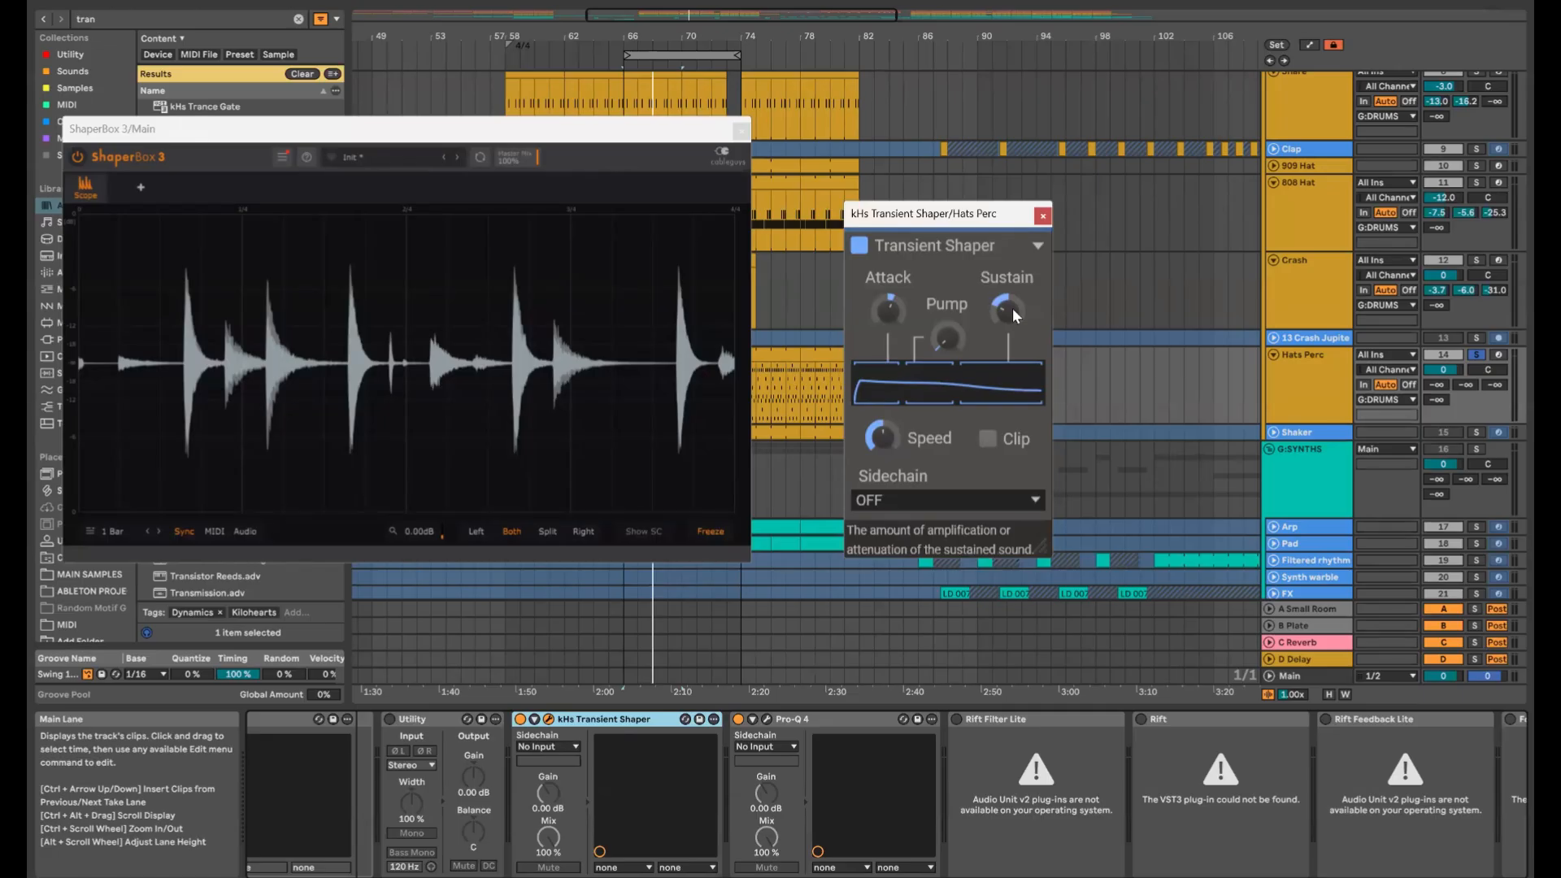
pyautogui.moveTo(1012, 309); pyautogui.dragTo(1012, 314)
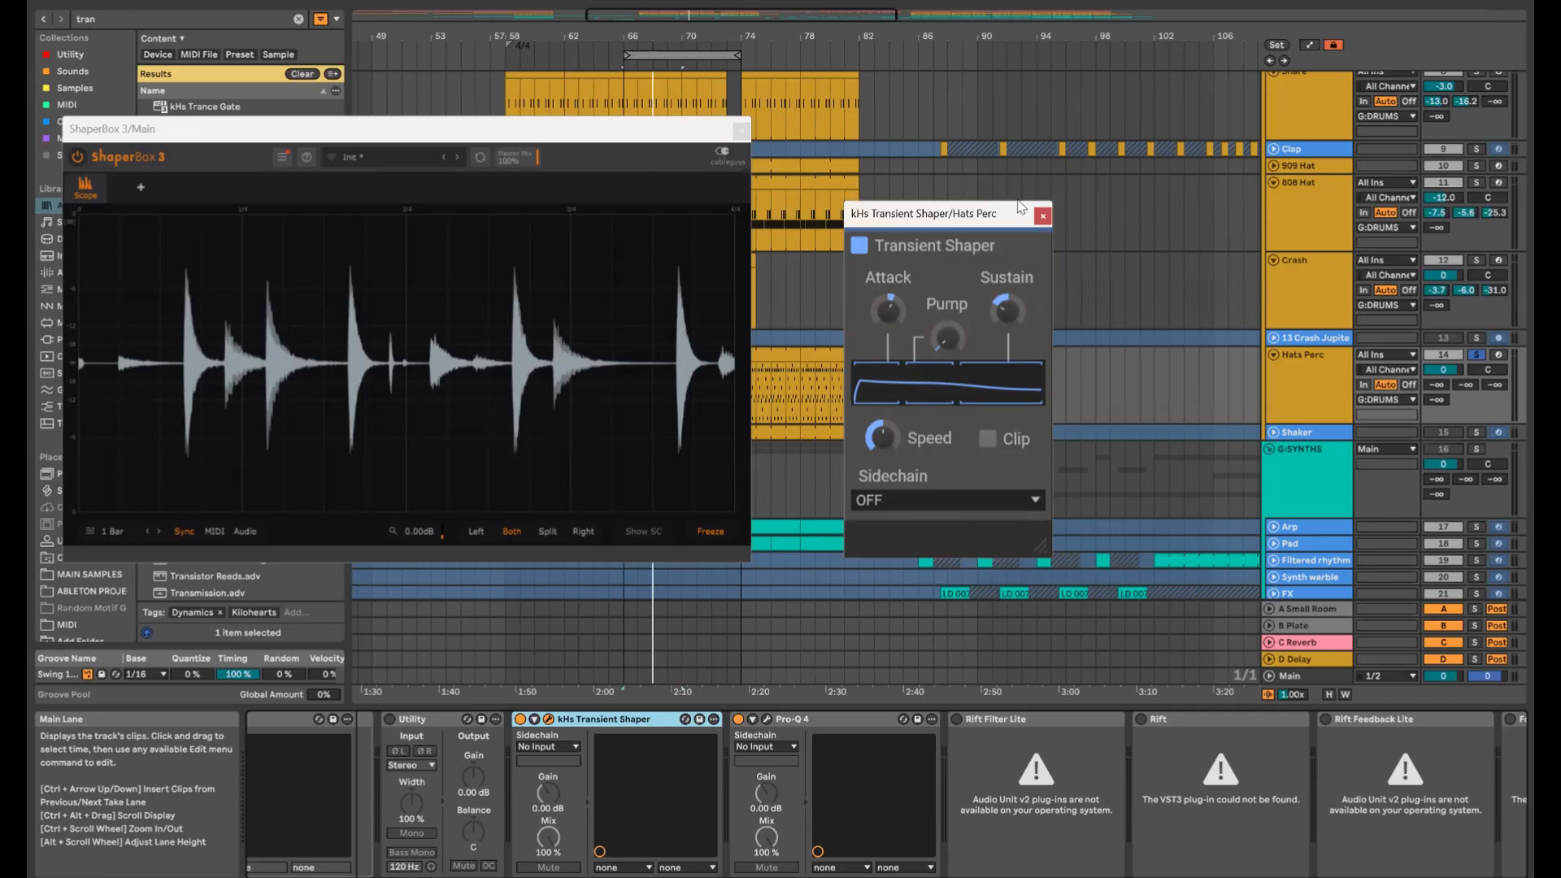
pyautogui.click(1043, 216)
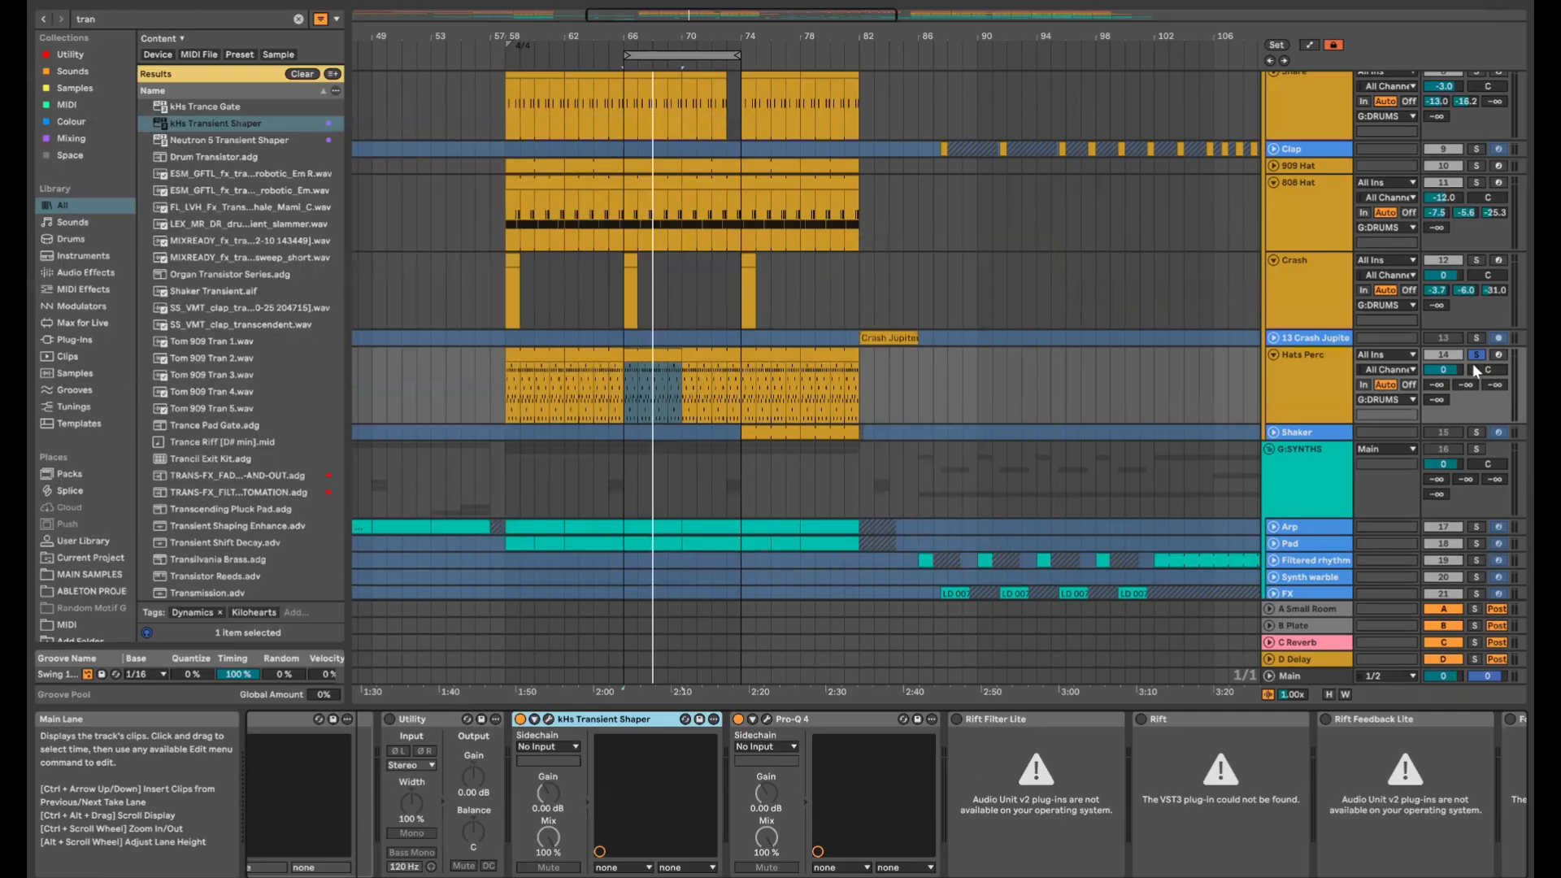
# Unsolo Hats Perc and set its send A to -12.0 dB and send B to -18.0 dB
pyautogui.click(1476, 356)
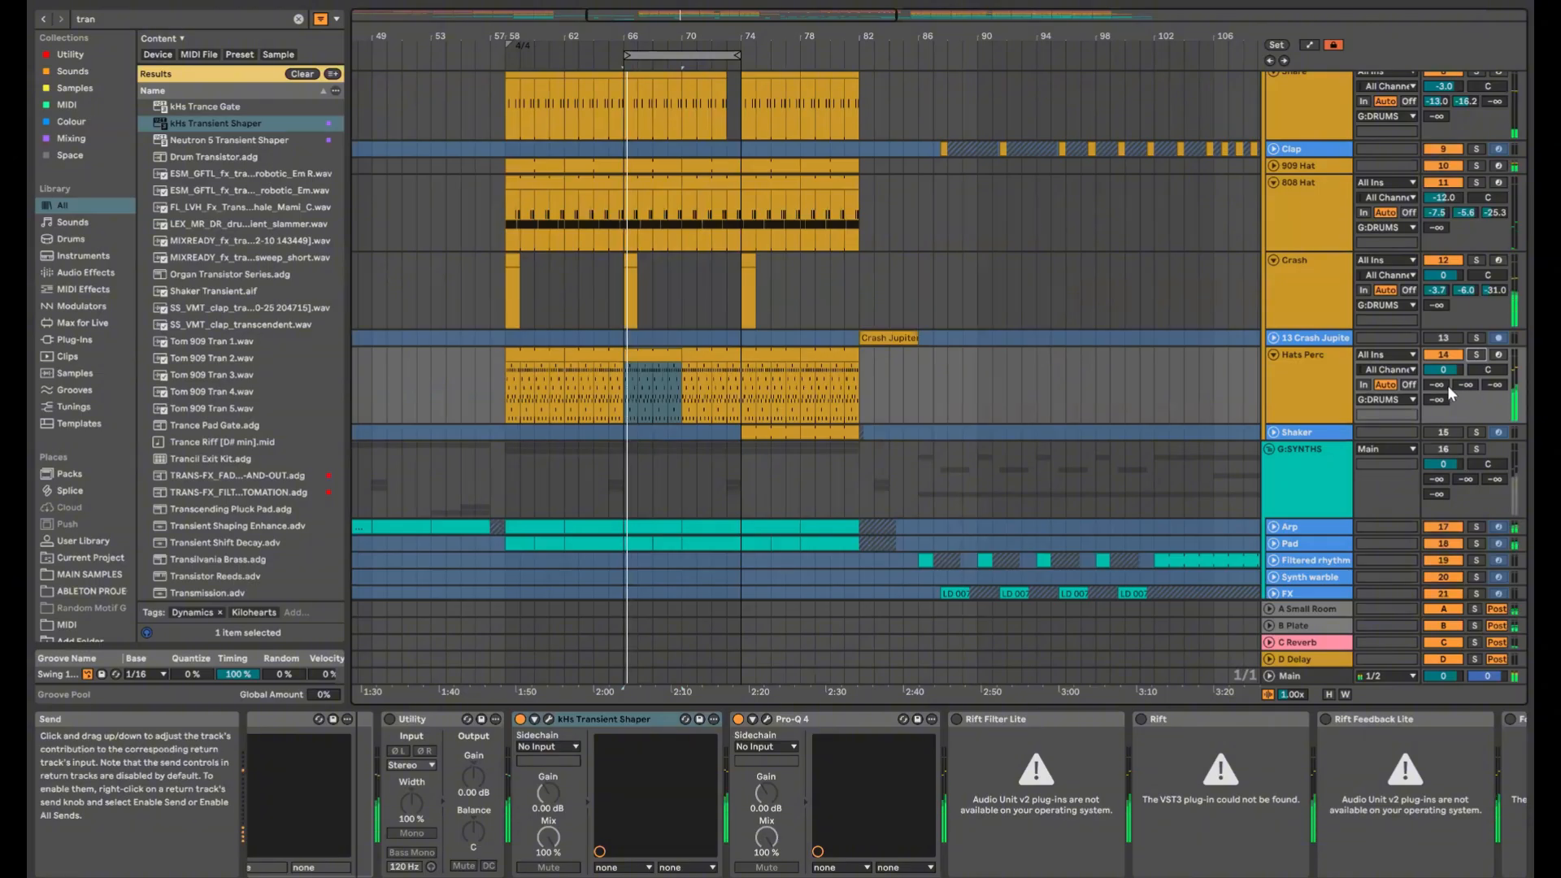
pyautogui.moveTo(1441, 386); pyautogui.dragTo(1441, 317)
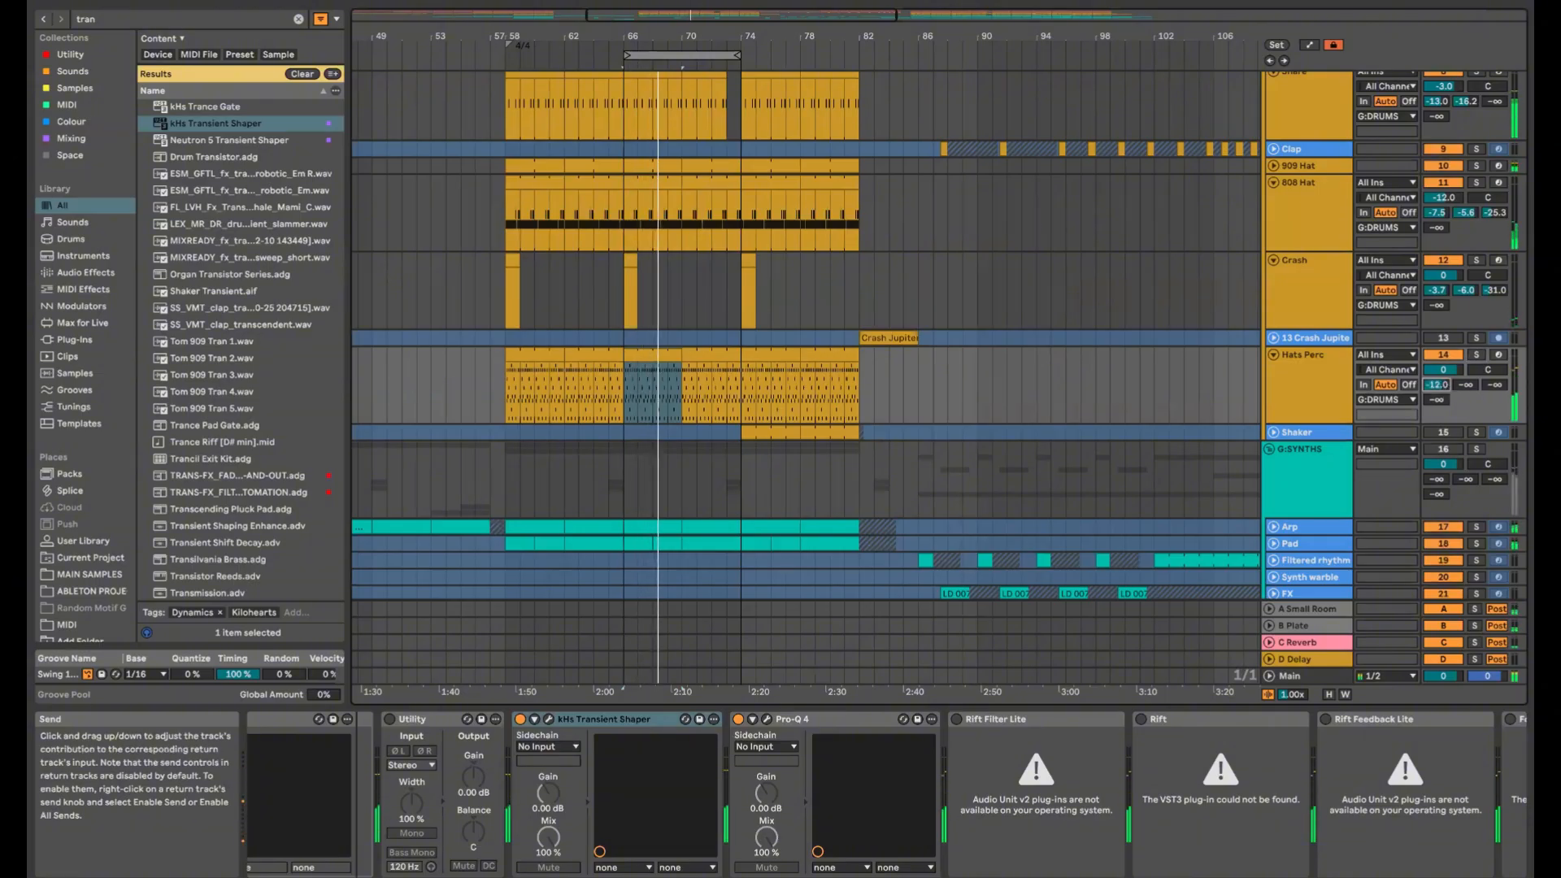
pyautogui.moveTo(1466, 385); pyautogui.dragTo(1466, 343)
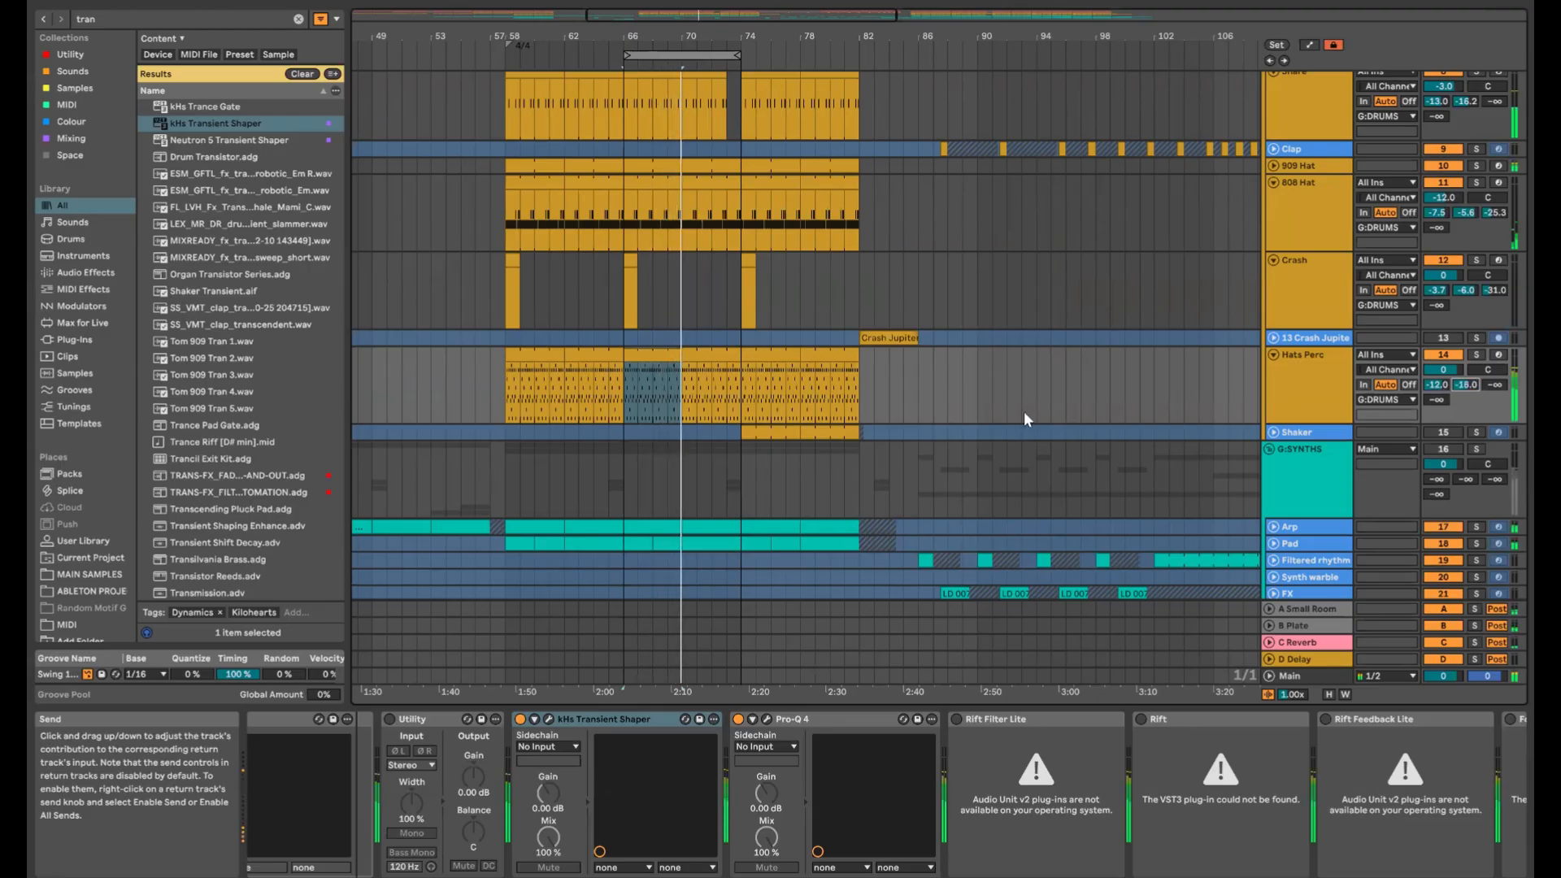
# Unfold the Shaker track, loop its clip from bar 74 to 76 for playback and activate the track
pyautogui.click(1274, 432)
pyautogui.click(769, 466)
pyautogui.moveTo(769, 466); pyautogui.dragTo(783, 461)
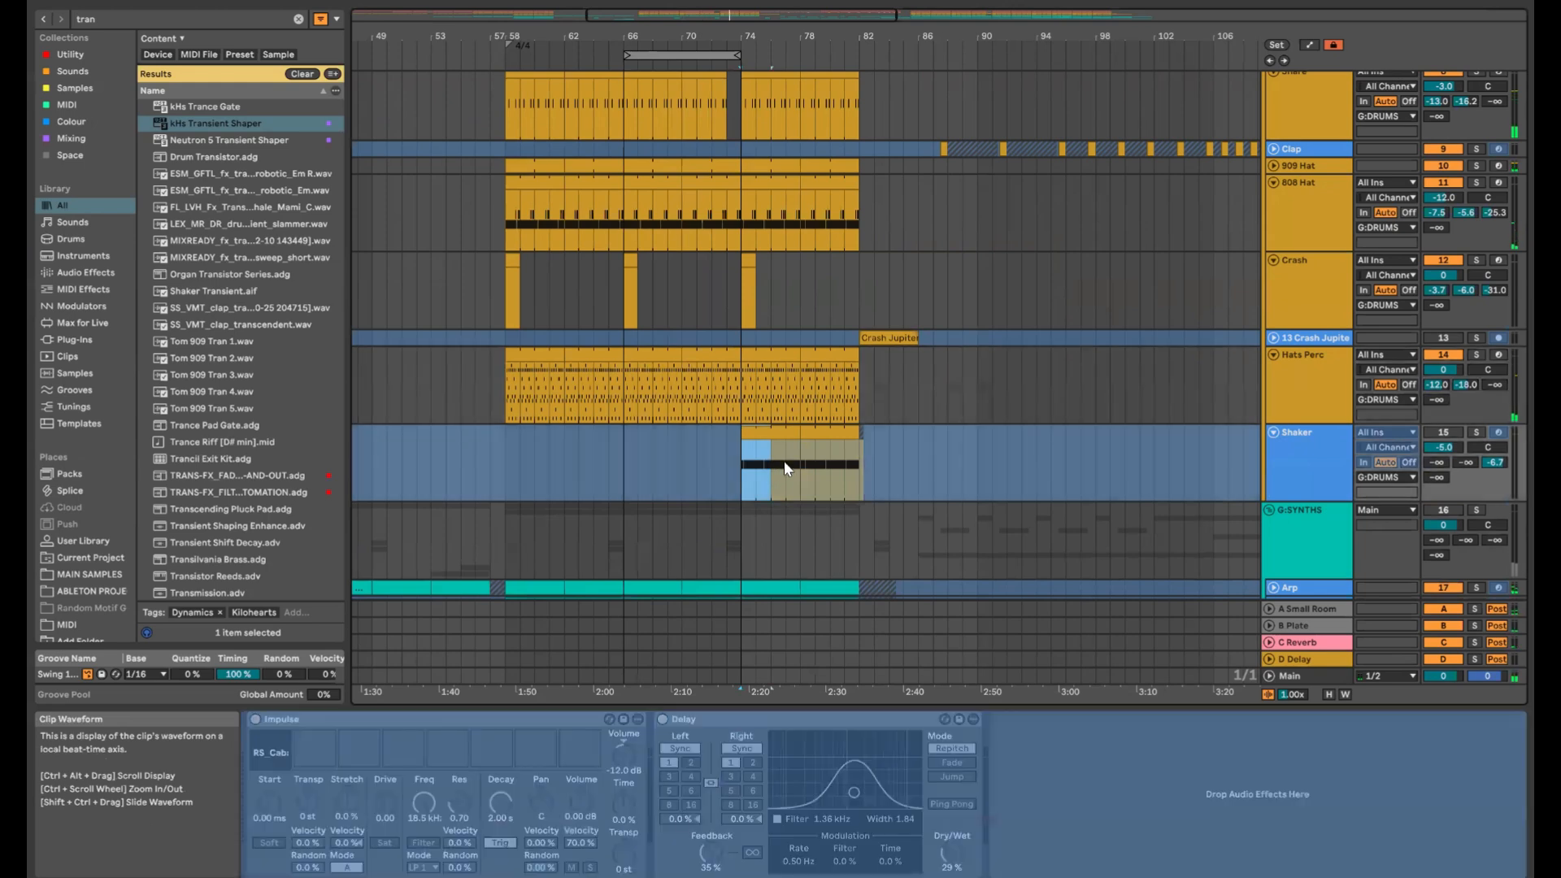
pyautogui.hotkey('ctrl', 'l')
pyautogui.press('space')
pyautogui.press('space')
pyautogui.click(1435, 431)
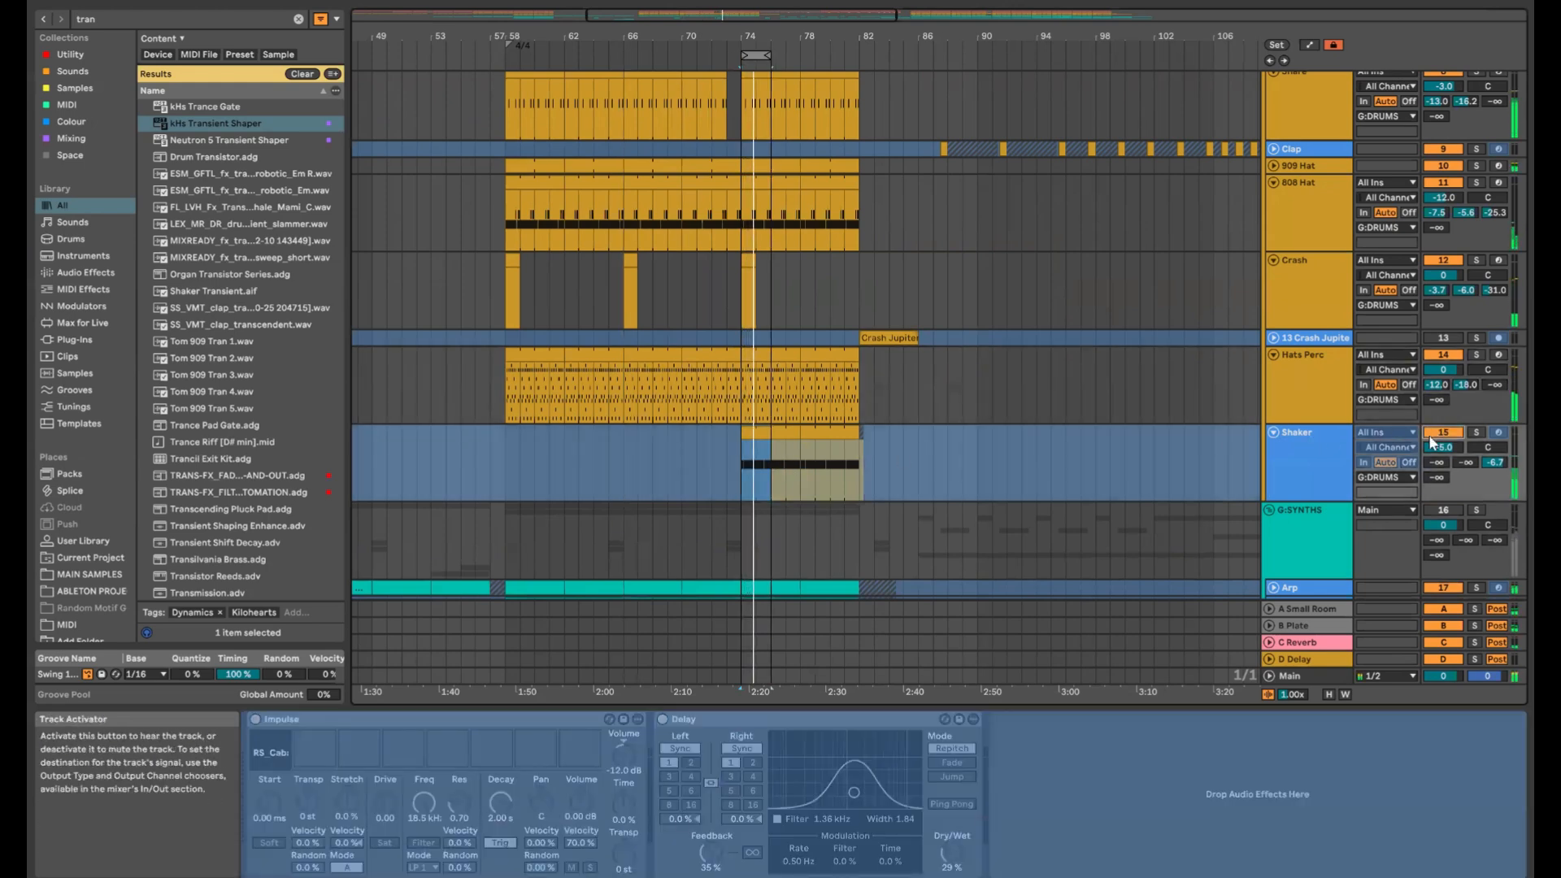
# Extend the end of the playback loop over the Shaker clip to bar 78
pyautogui.click(1314, 436)
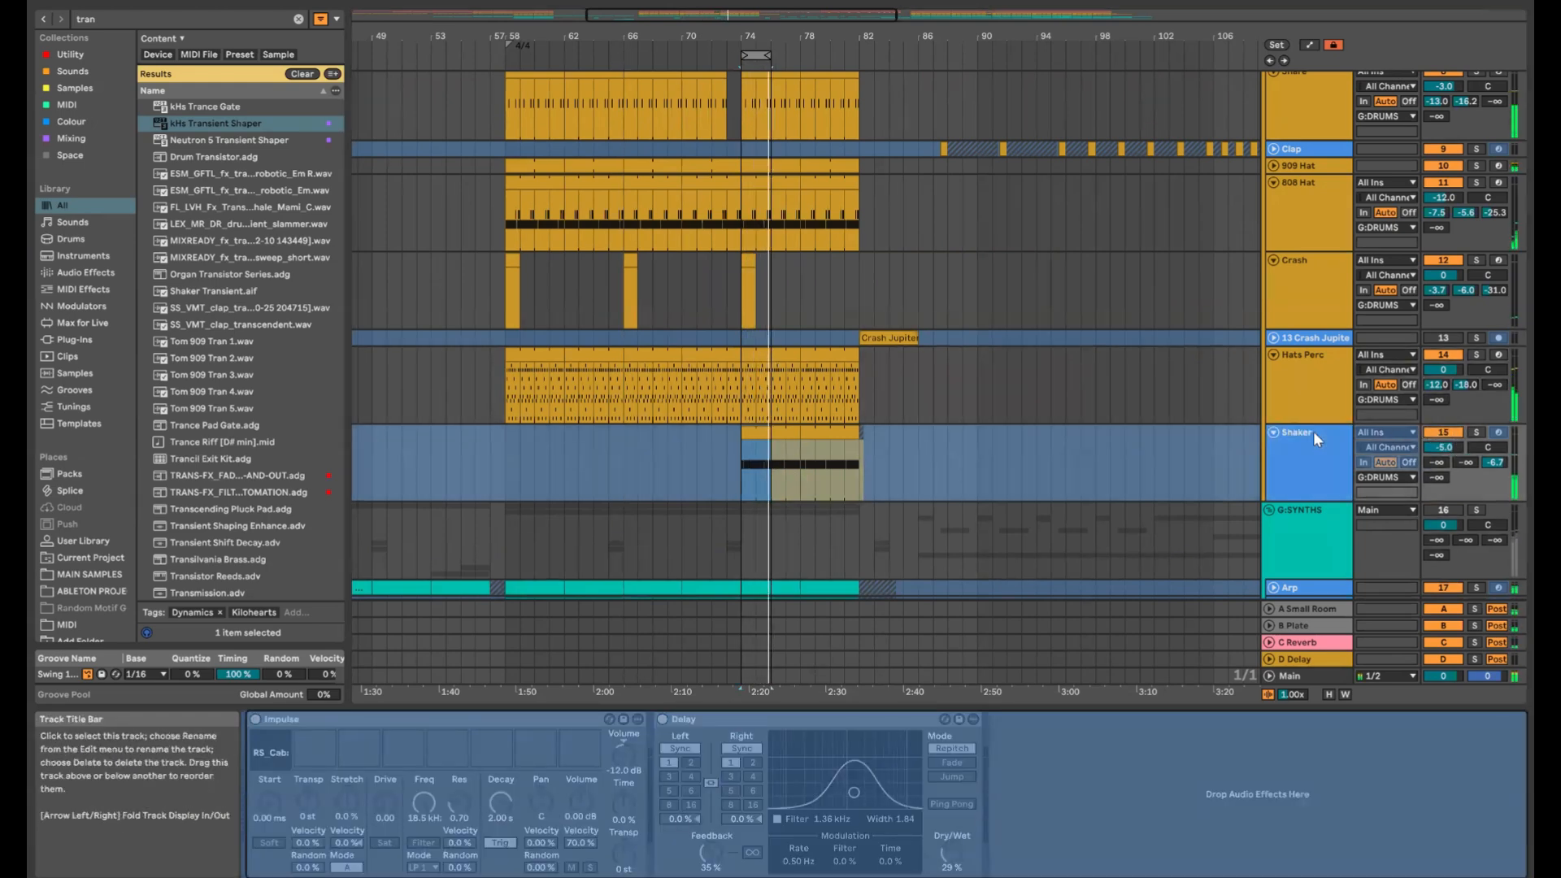
pyautogui.rightClick(1313, 431)
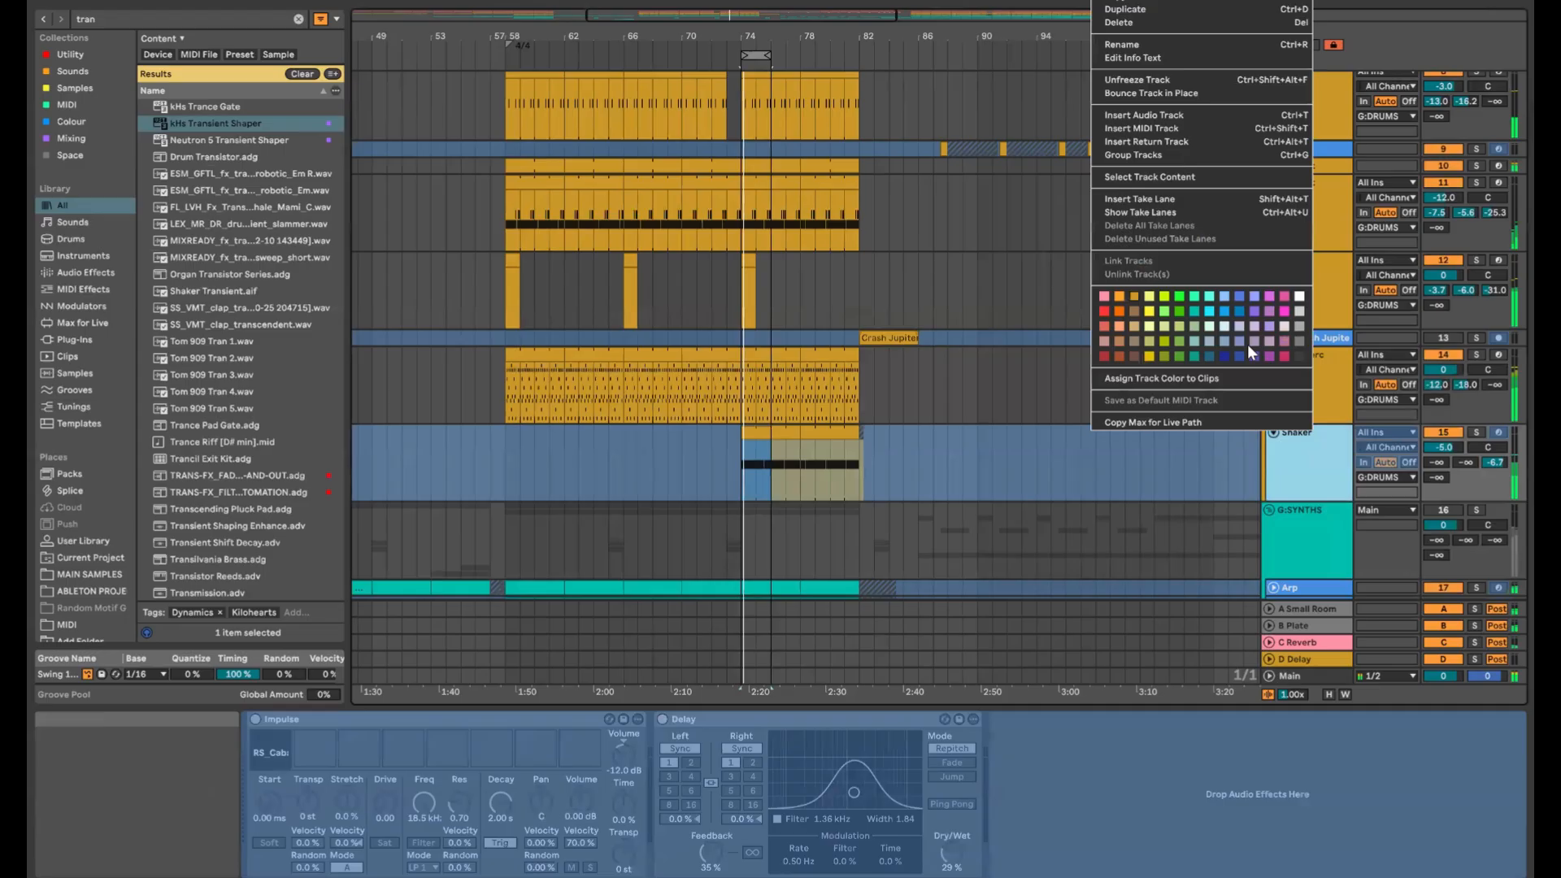
pyautogui.click(770, 57)
pyautogui.moveTo(770, 57); pyautogui.dragTo(799, 57)
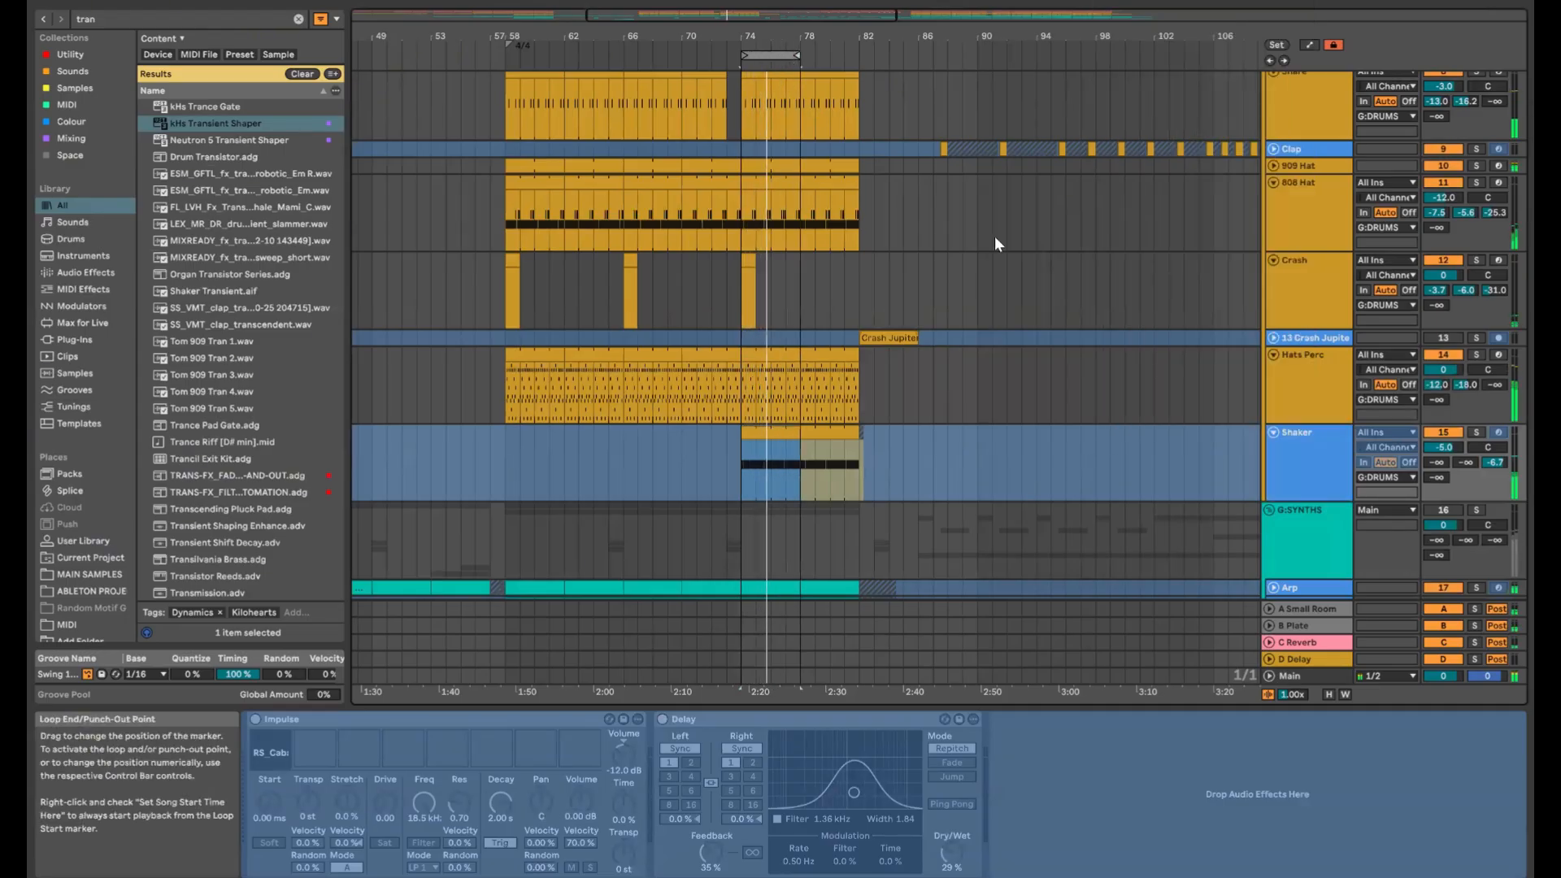
# Unfreeze the Shaker track and solo it
pyautogui.rightClick(1300, 435)
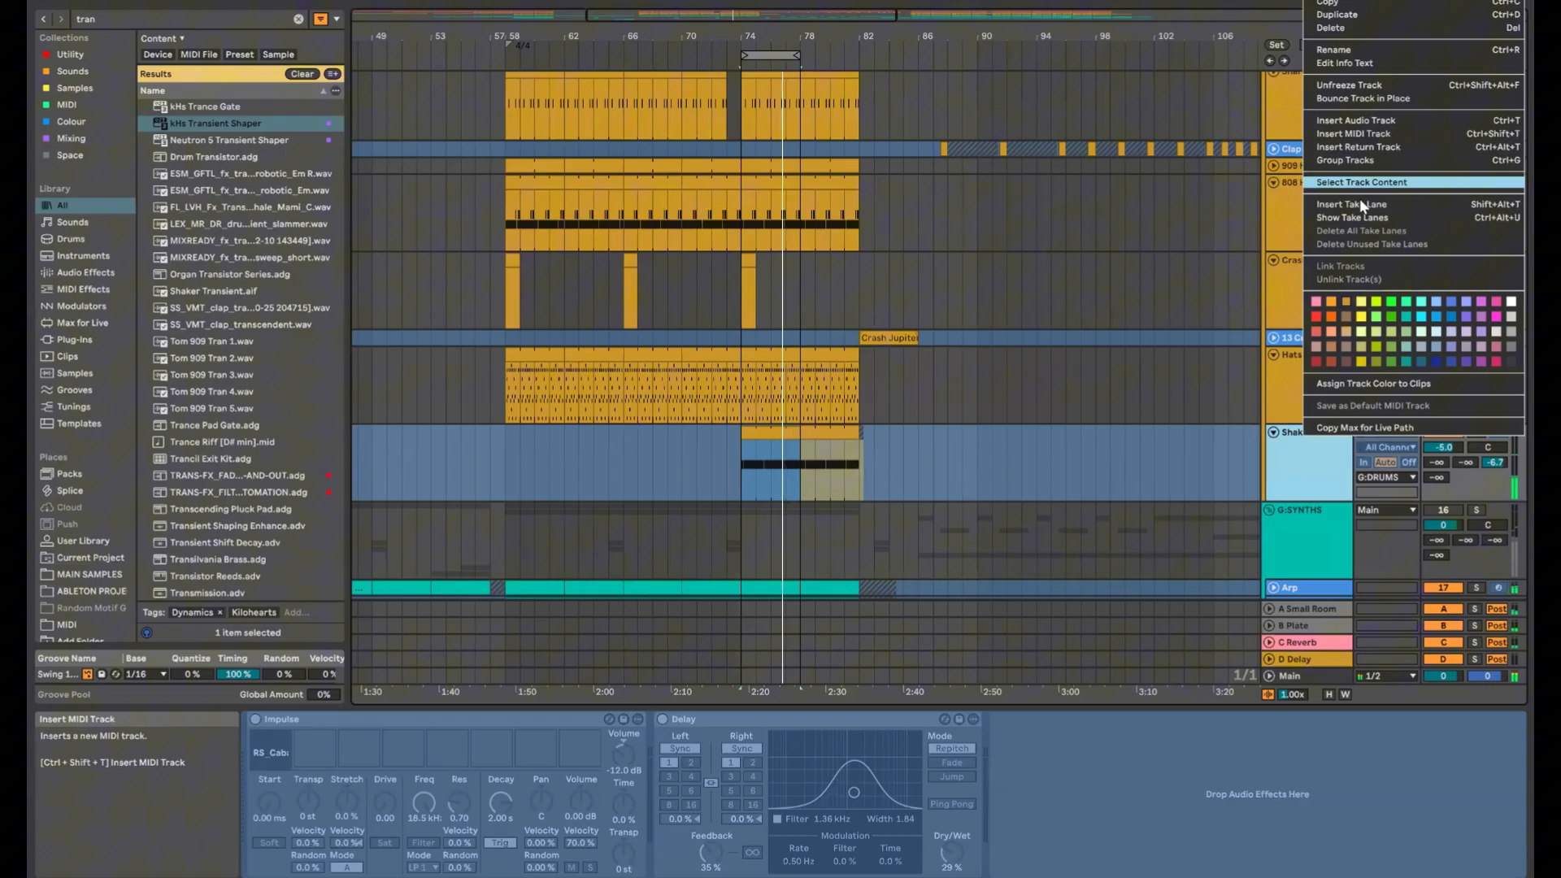
pyautogui.click(1349, 85)
pyautogui.click(1325, 457)
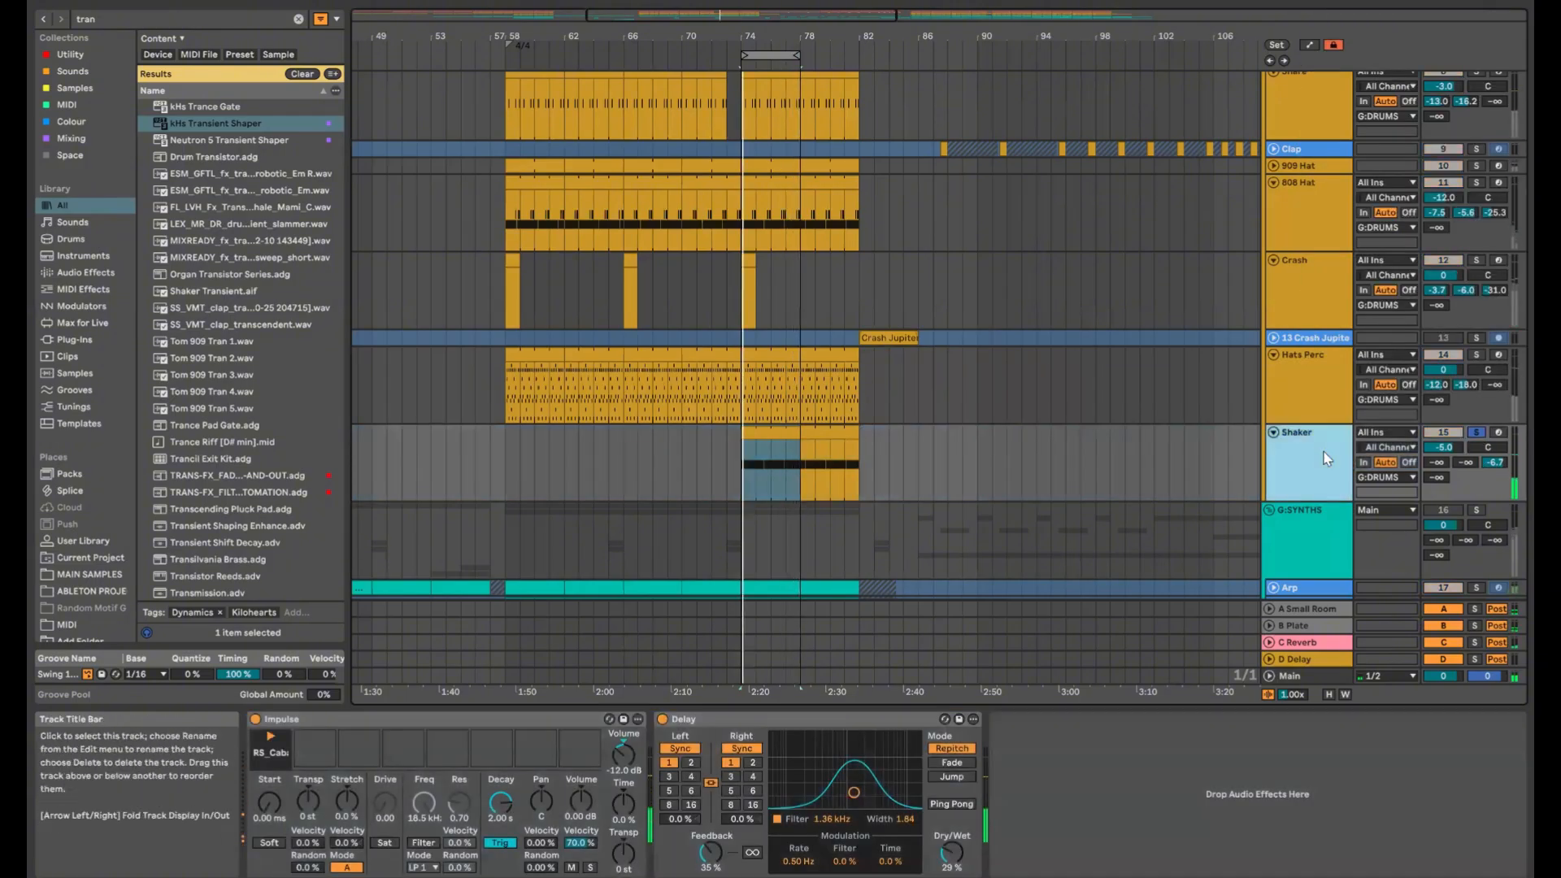
# Search the browser for "q-4" and insert Pro-Q 4 between Impulse and Delay on Shaker with its plug-in window open
pyautogui.hotkey('ctrl', 'alt', 'p')
pyautogui.hotkey('ctrl', 'alt', 'p')
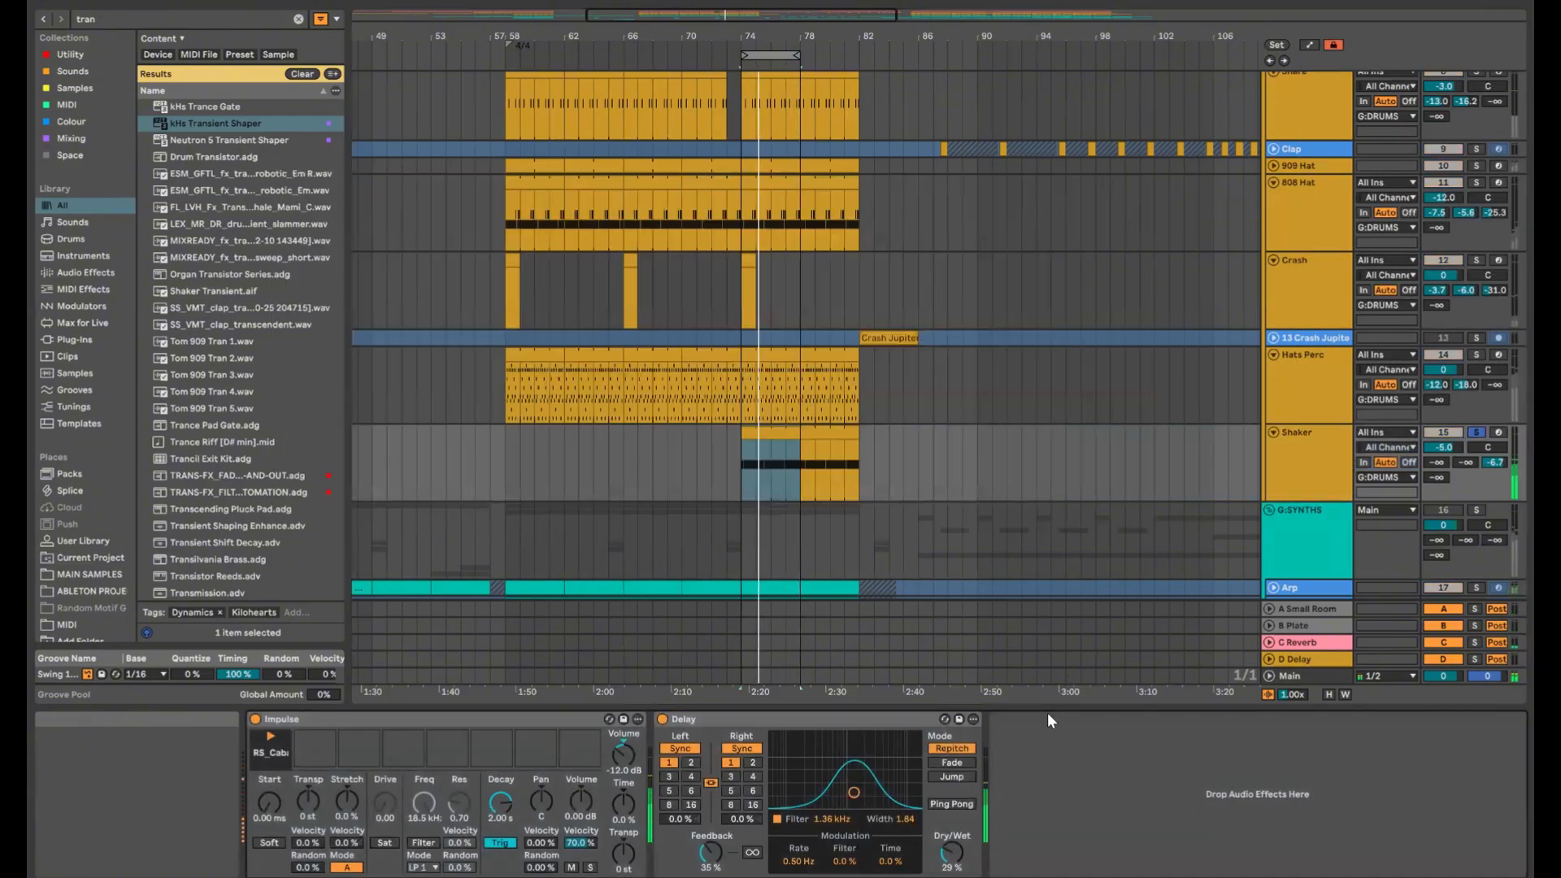
pyautogui.hotkey('ctrl', 'alt', 'p')
pyautogui.hotkey('ctrl', 'alt', 'p')
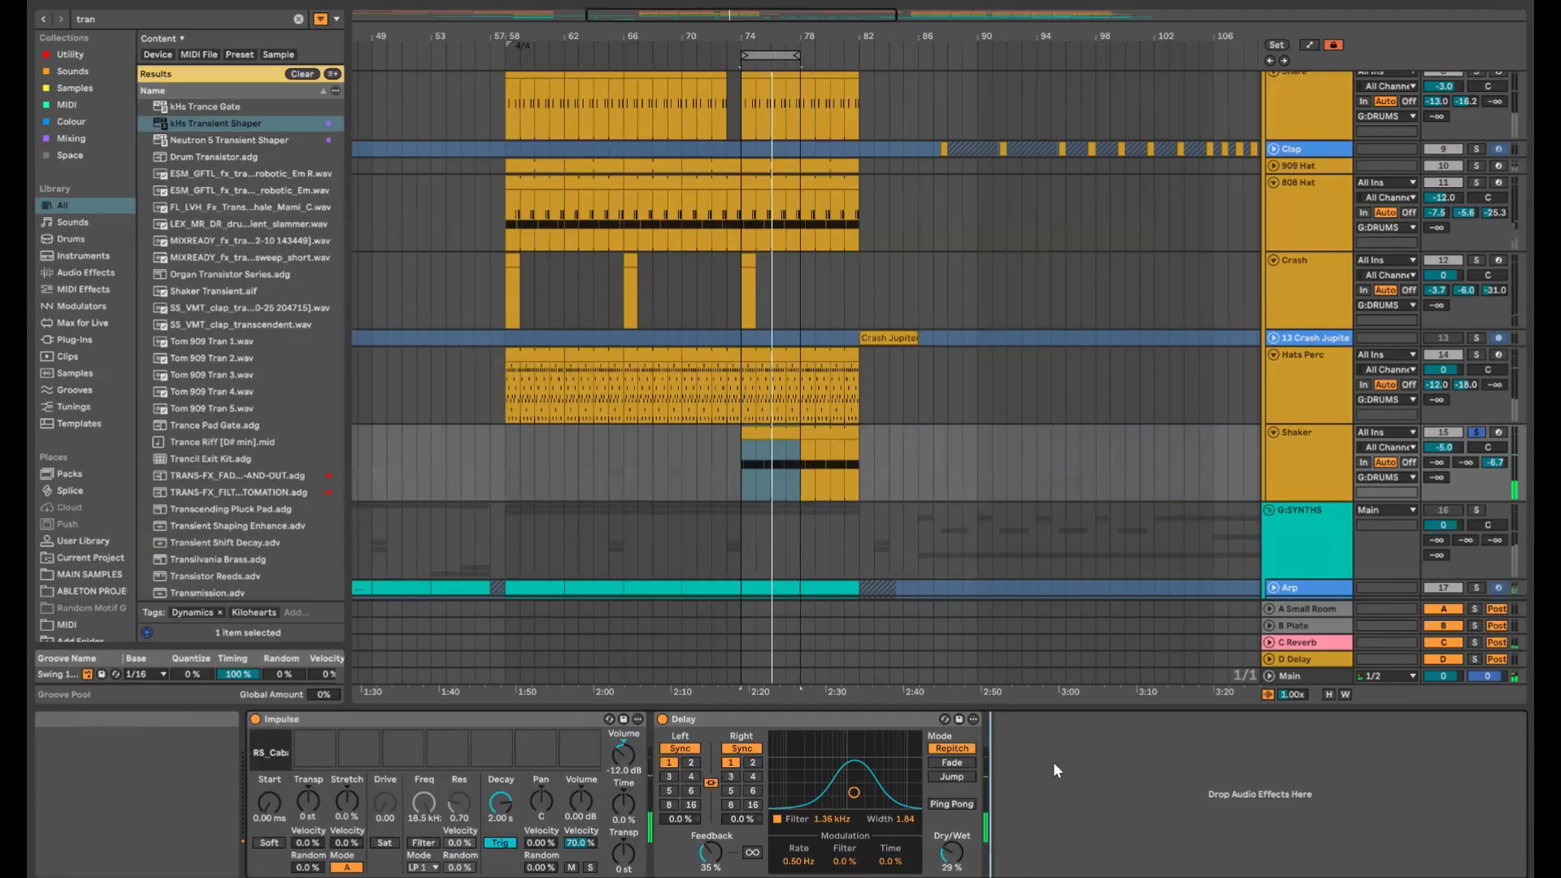
pyautogui.hotkey('ctrl', 'f')
pyautogui.write('q-4')
pyautogui.moveTo(195, 116); pyautogui.dragTo(691, 793)
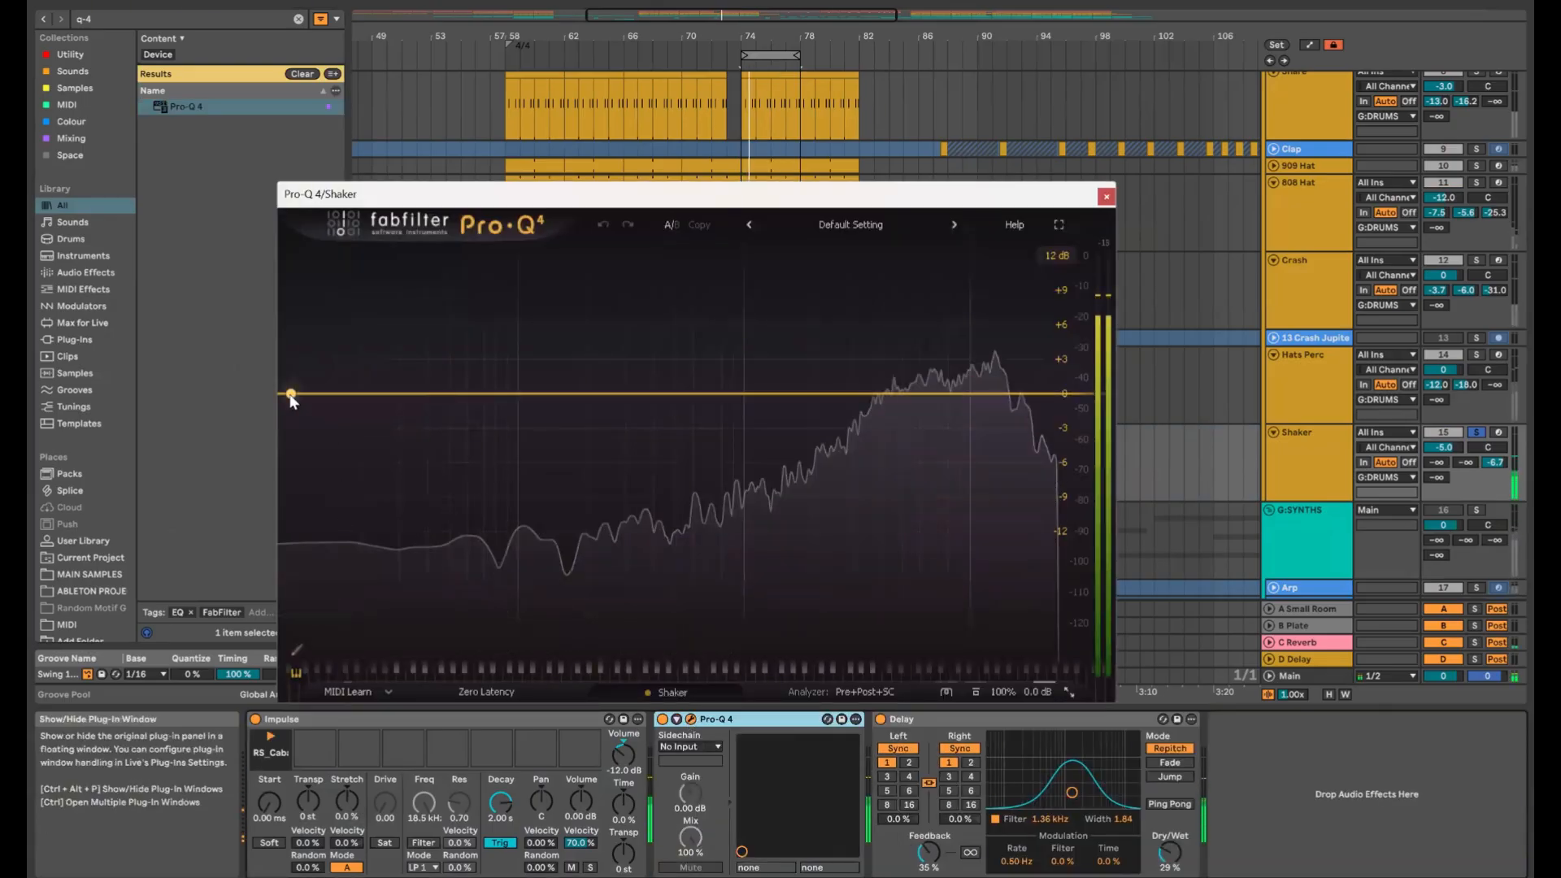
# Add an 18 dB/oct low cut at about 1.95 kHz in Shaker's Pro-Q 4, and set its Small Room and Plate sends to -13.4 and -18 dB
pyautogui.moveTo(291, 396); pyautogui.dragTo(823, 411)
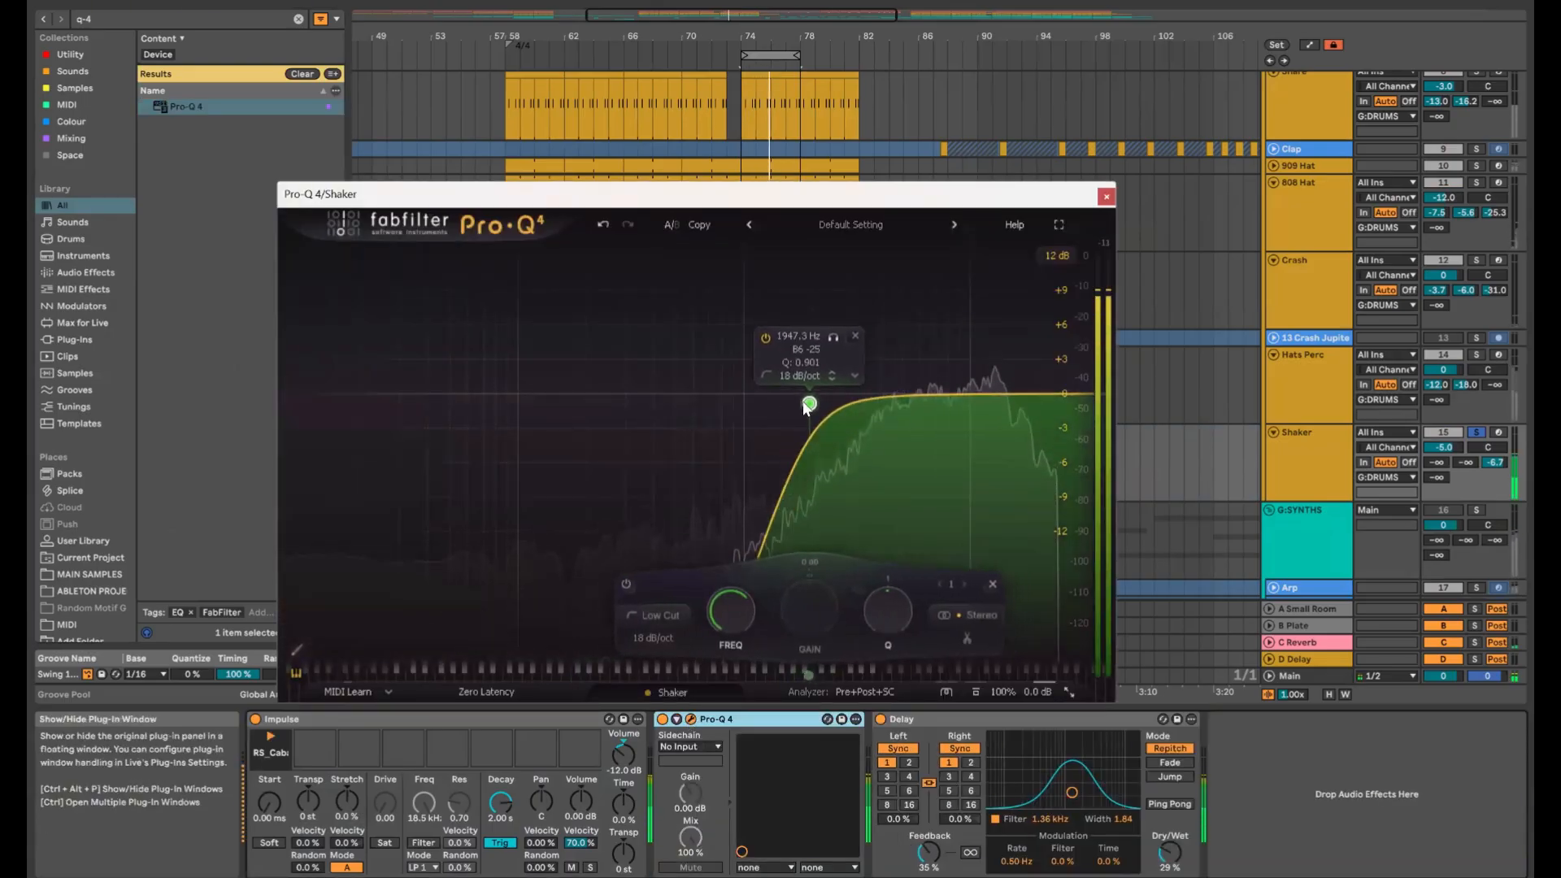
pyautogui.click(1105, 196)
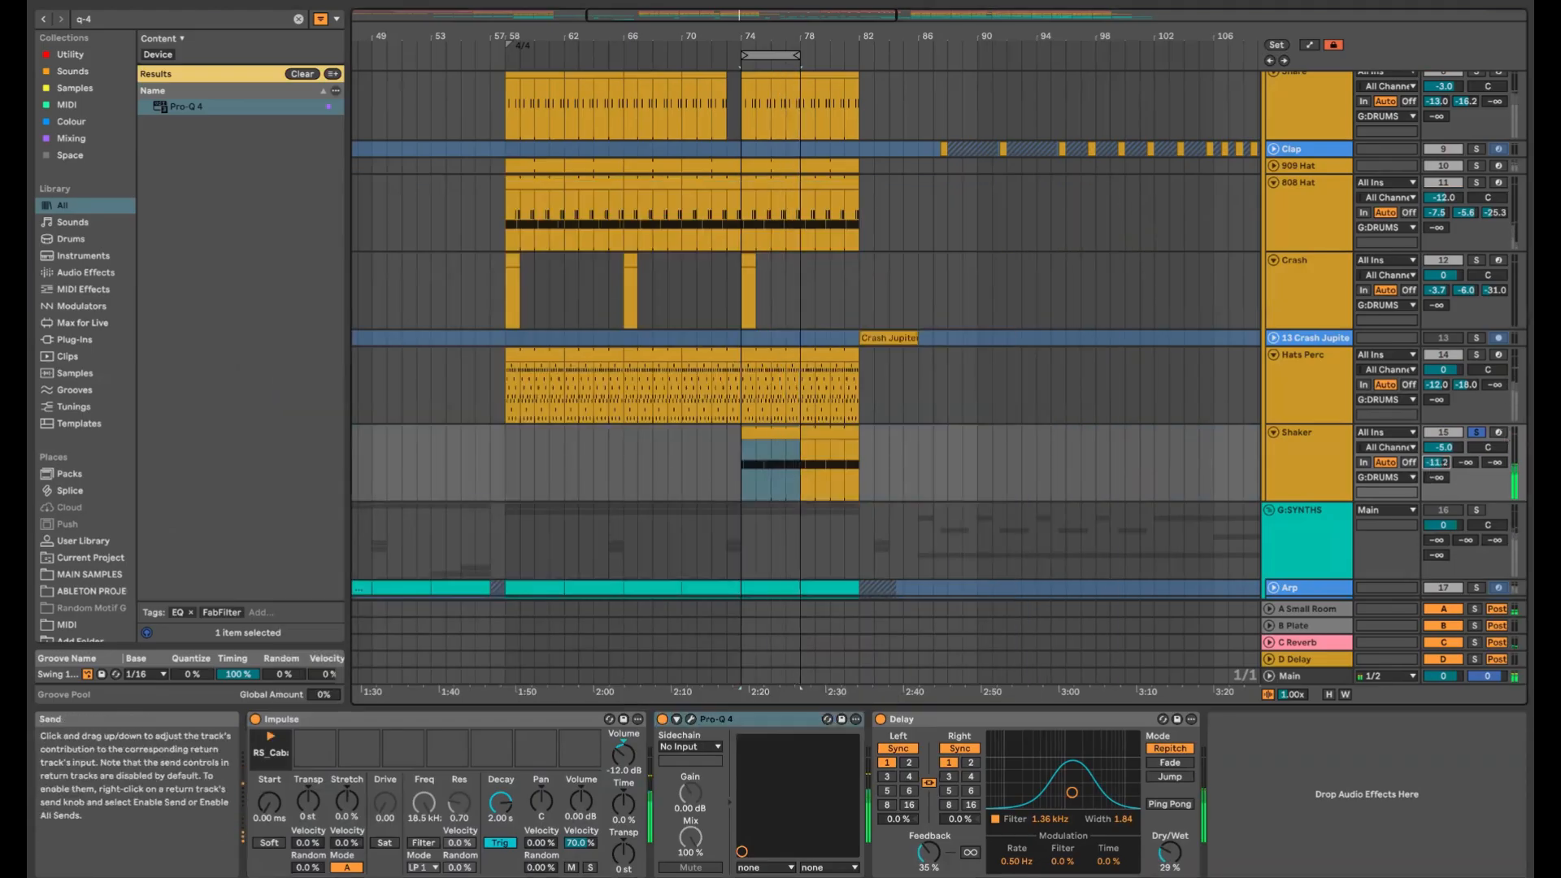
pyautogui.moveTo(1465, 465); pyautogui.dragTo(1465, 506)
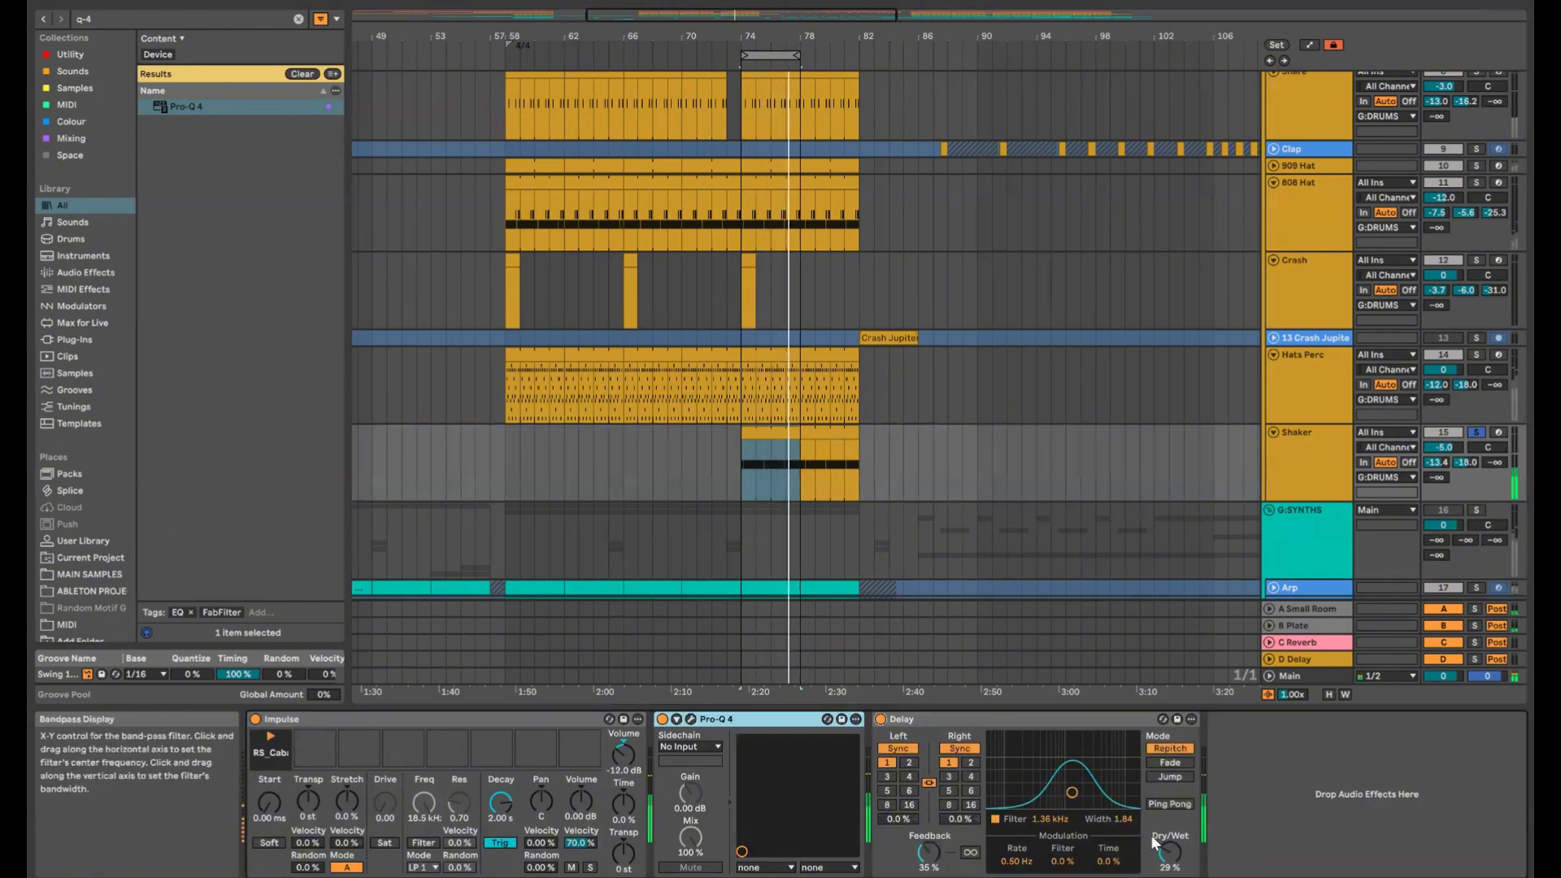
# Audition Shaker's Delay at 100% wet, move its band-pass filter to 3.51 kHz and return Dry/Wet to 29%
pyautogui.moveTo(1167, 852); pyautogui.dragTo(1167, 805)
pyautogui.hotkey('ctrl', 'z')
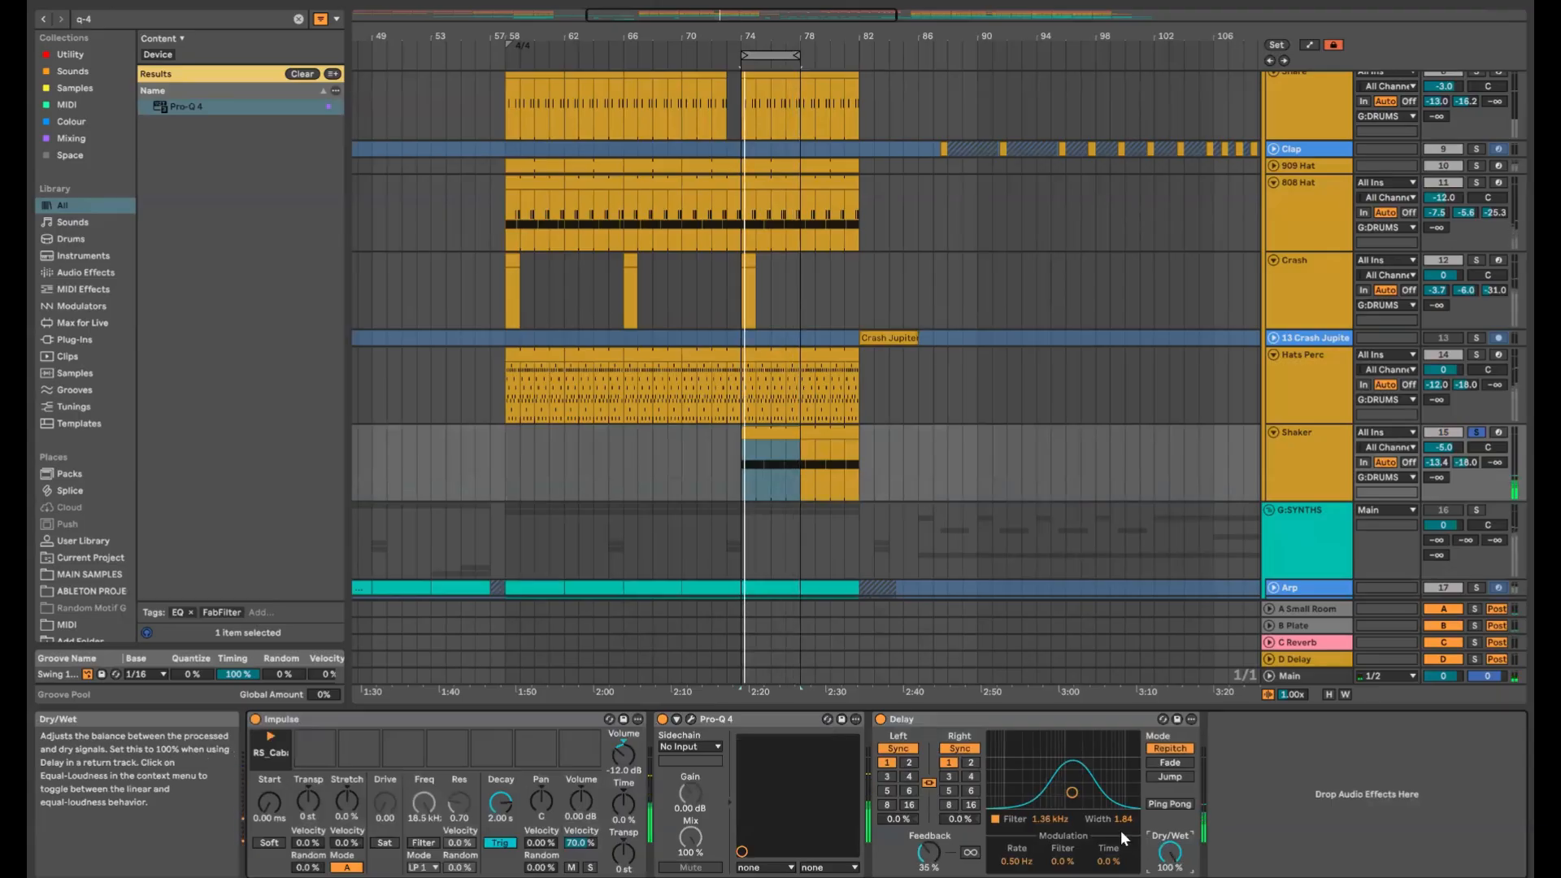
pyautogui.moveTo(1072, 793); pyautogui.dragTo(1097, 791)
pyautogui.moveTo(1097, 791); pyautogui.dragTo(1095, 793)
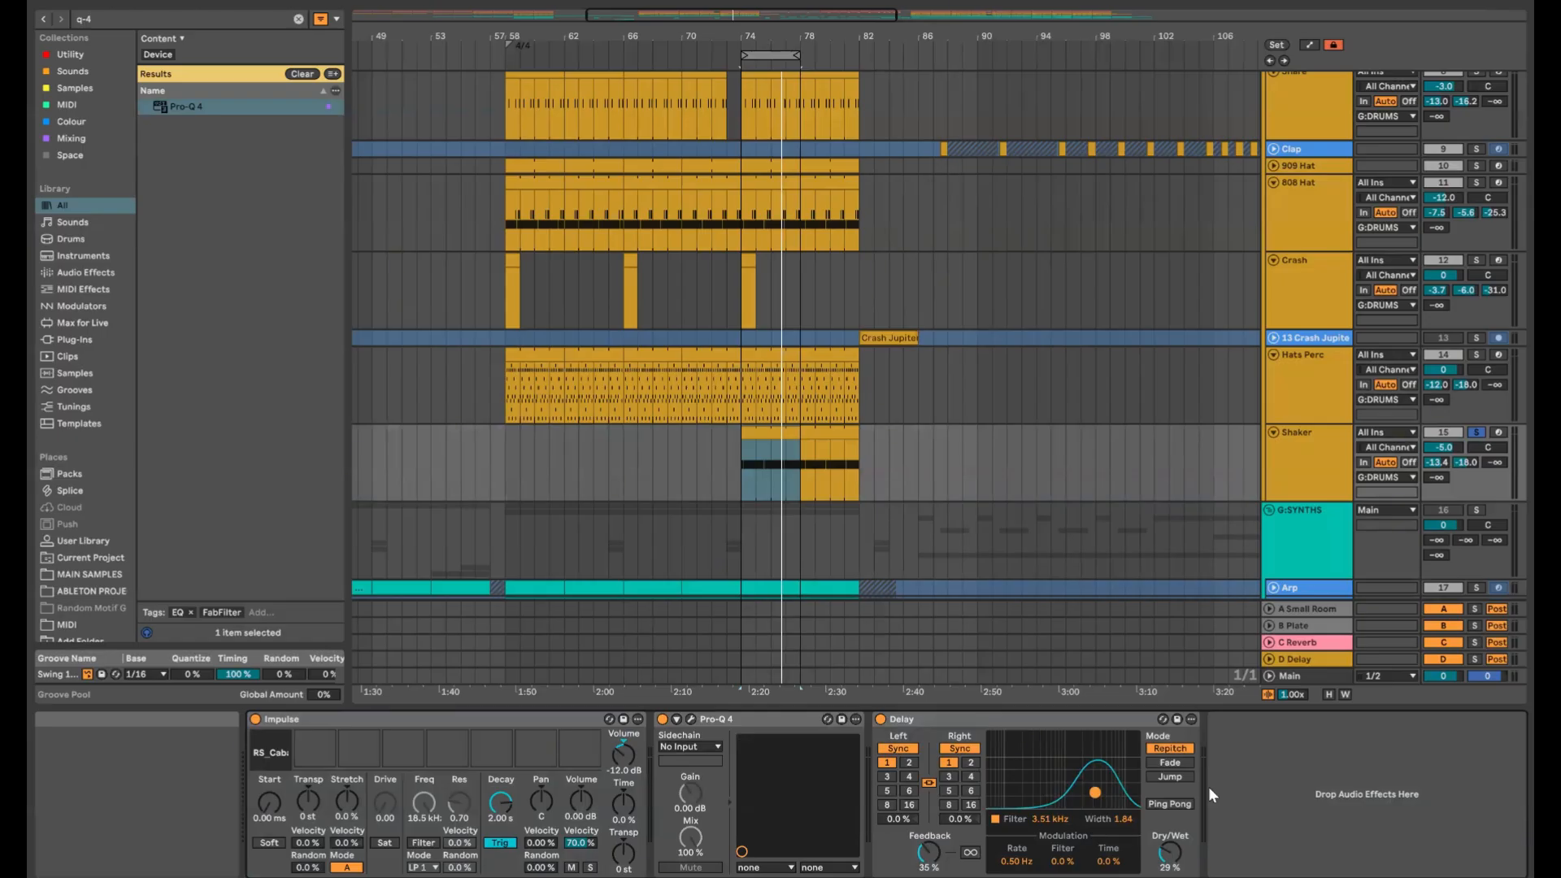
# Clear Shaker's Plate send, audition its Small Room send at 0 dB and set the Small Room send to -16 dB
pyautogui.doubleClick(1470, 465)
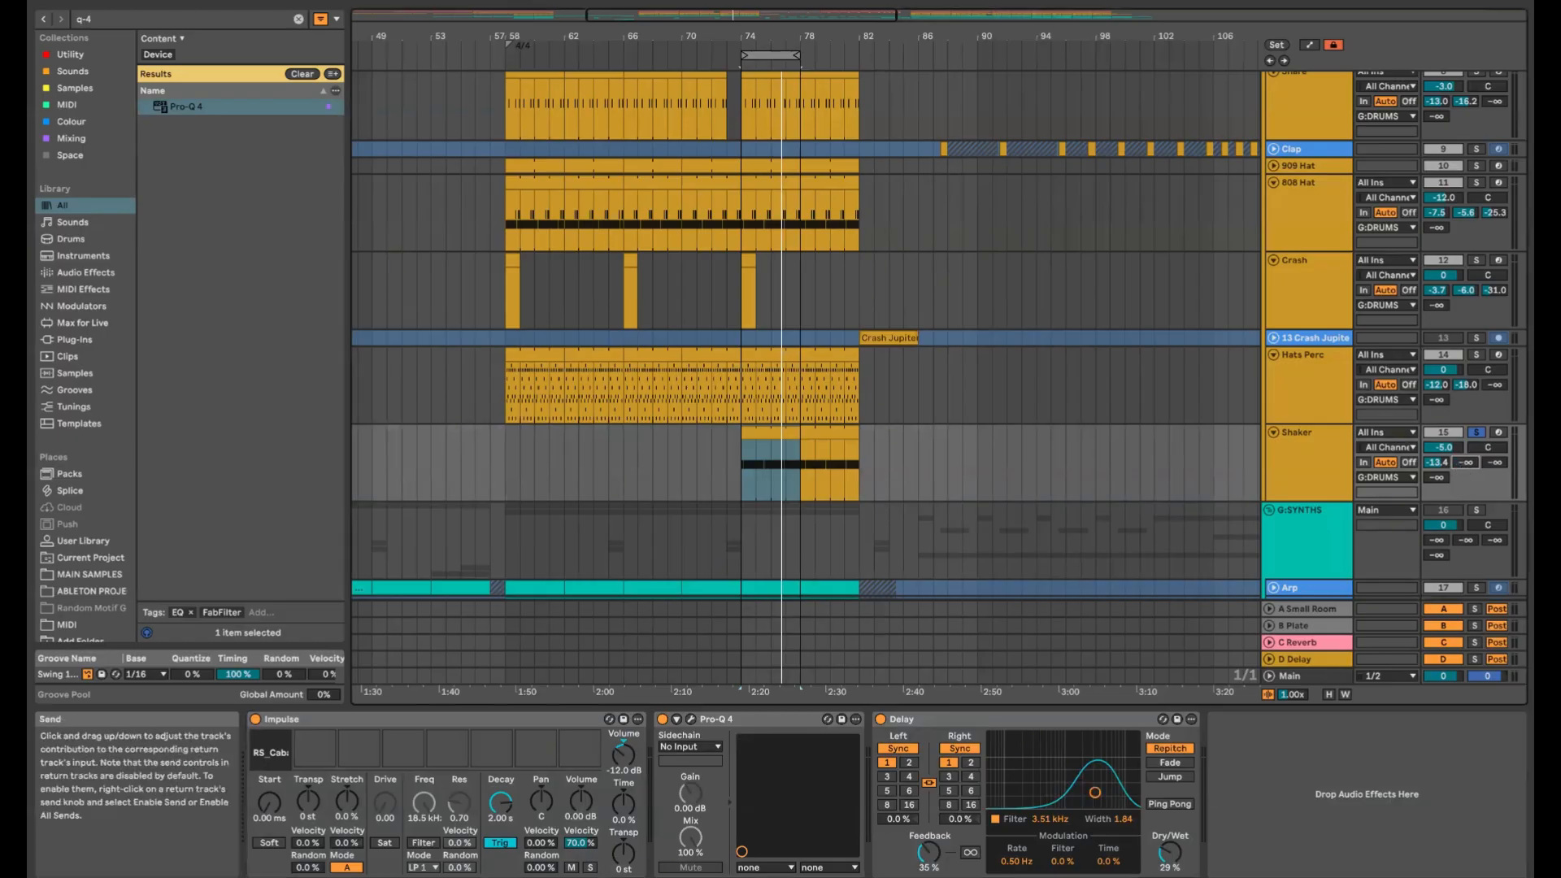
pyautogui.moveTo(1439, 462); pyautogui.dragTo(1439, 407)
pyautogui.press('space')
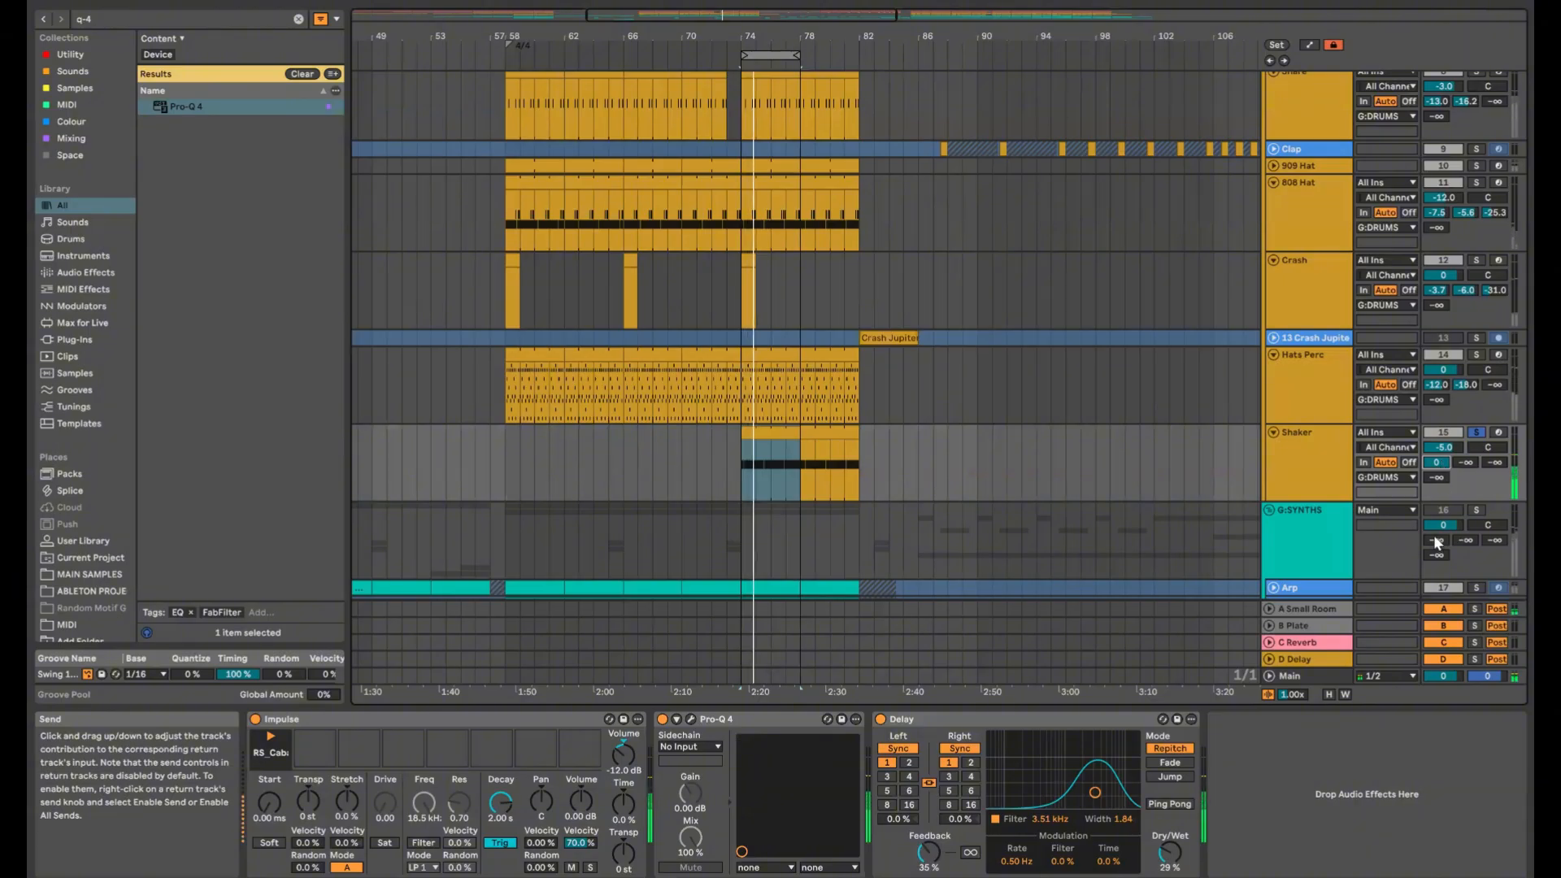
pyautogui.doubleClick(1438, 463)
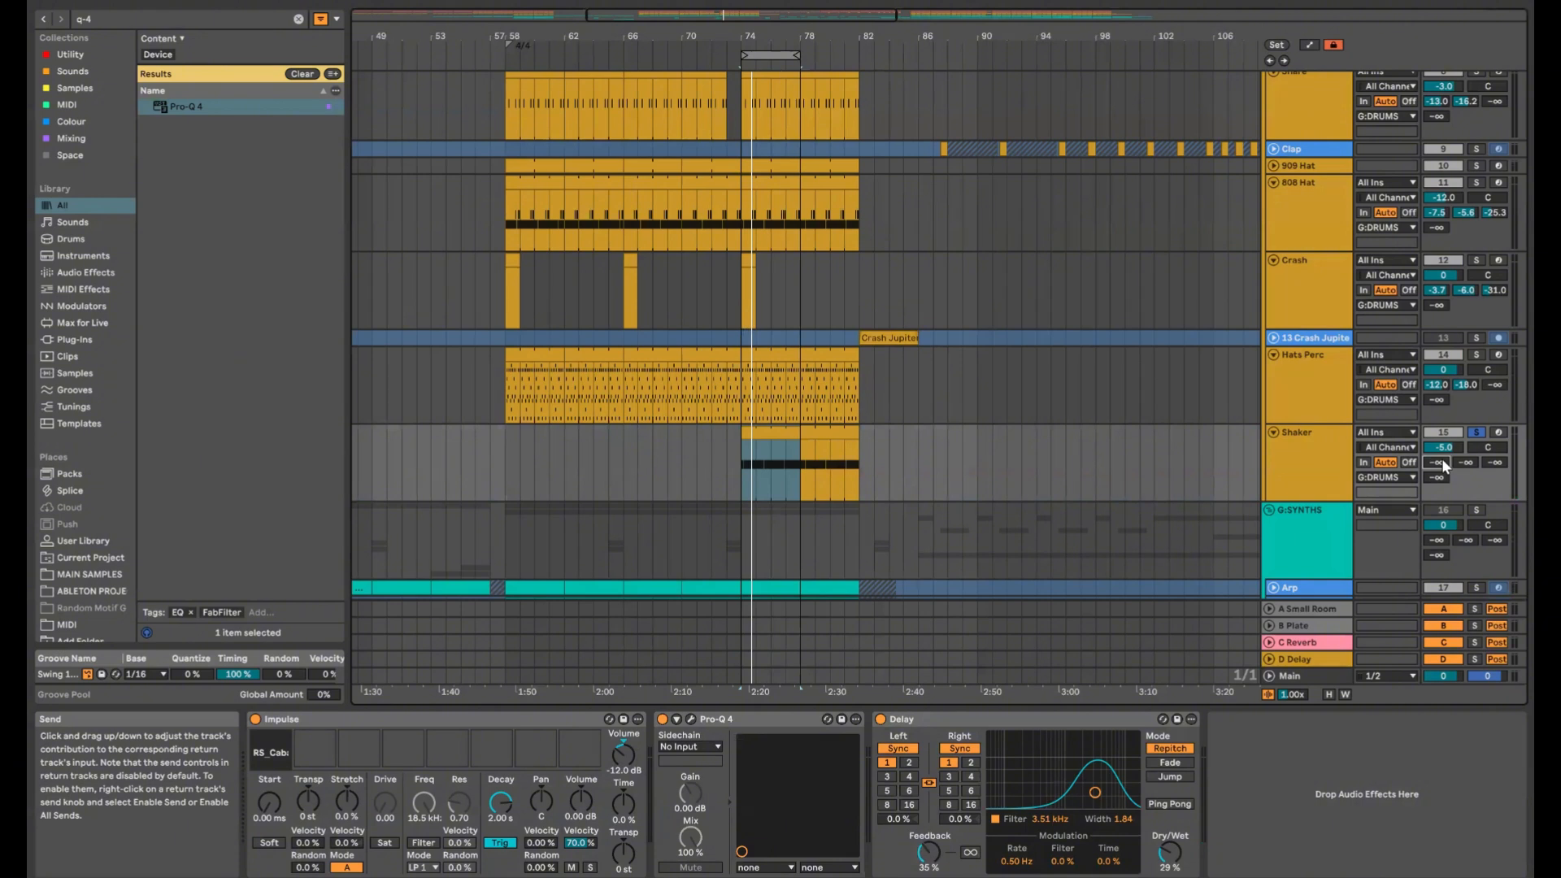
pyautogui.moveTo(1442, 460); pyautogui.dragTo(1445, 463)
pyautogui.write('-')
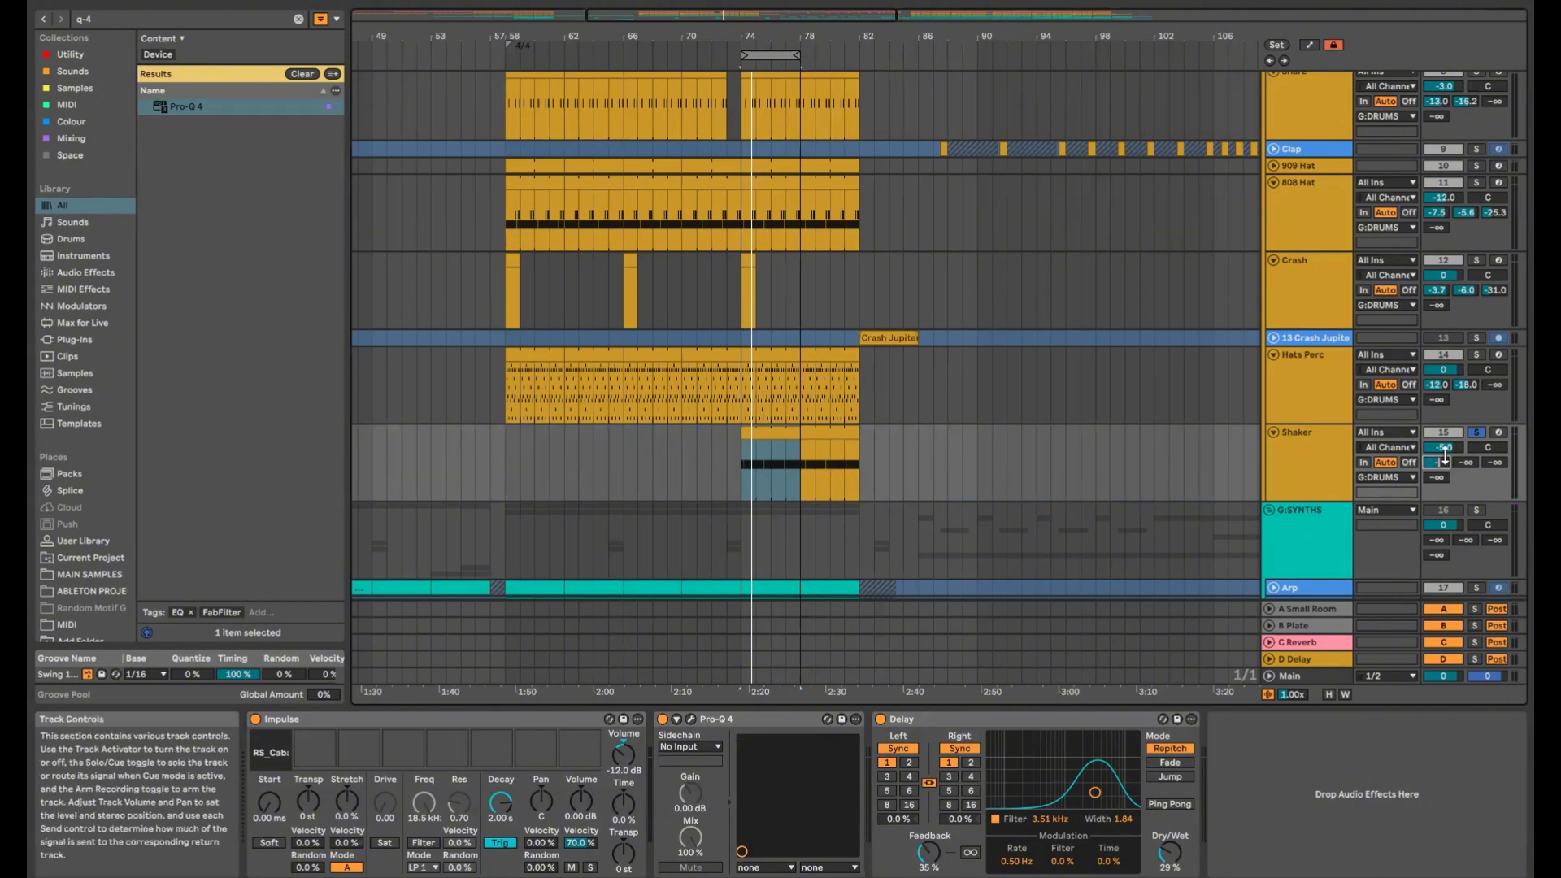
pyautogui.write('16')
pyautogui.press('Return')
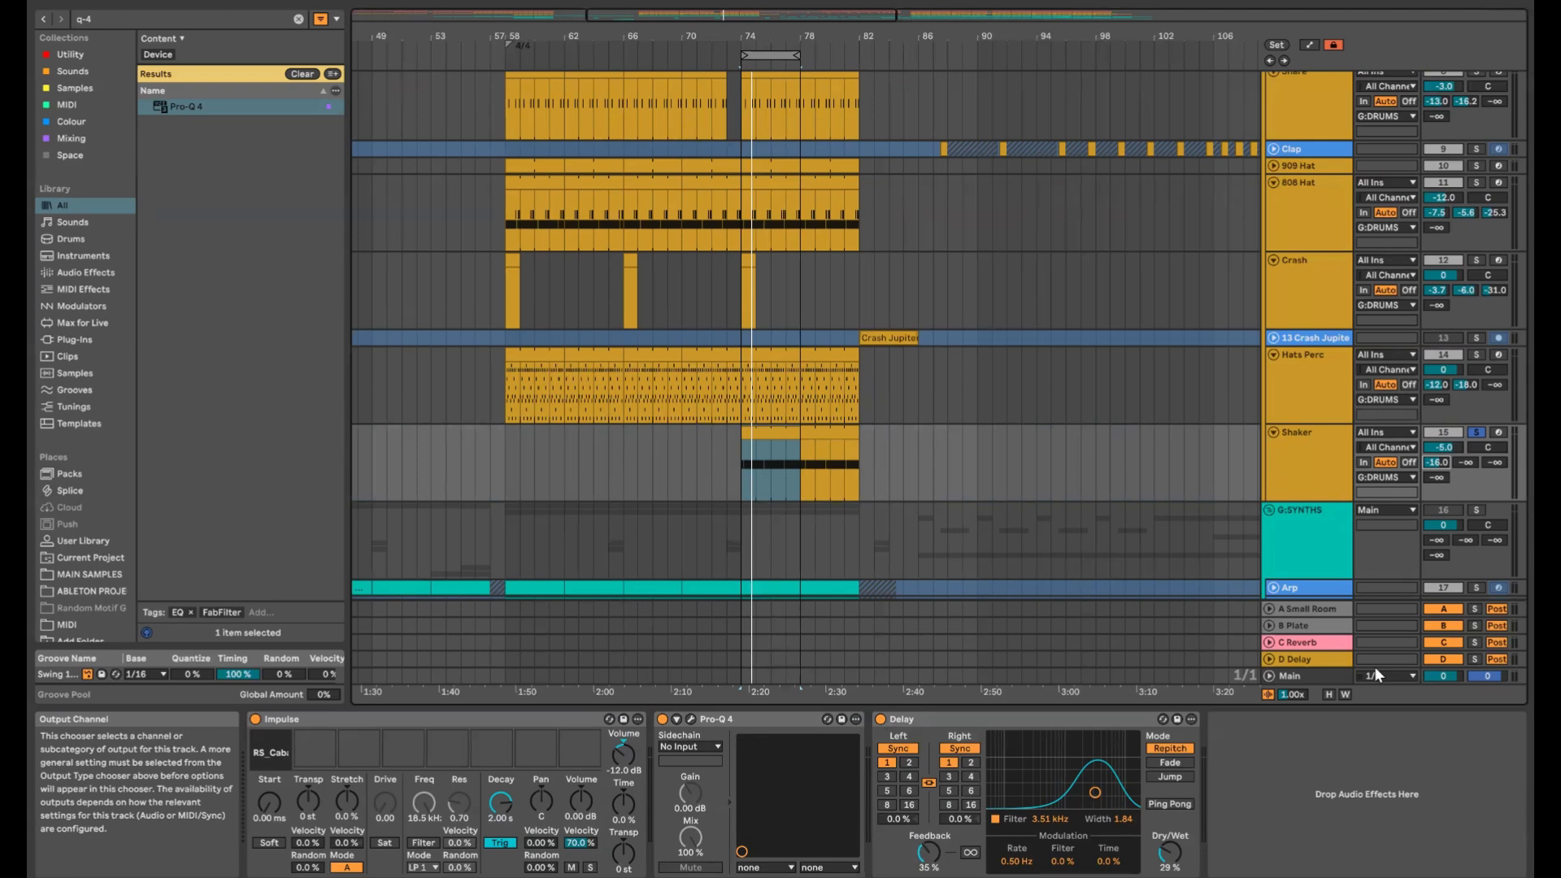
# Set Shaker's Plate send to -19.4 dB during playback
pyautogui.press('space')
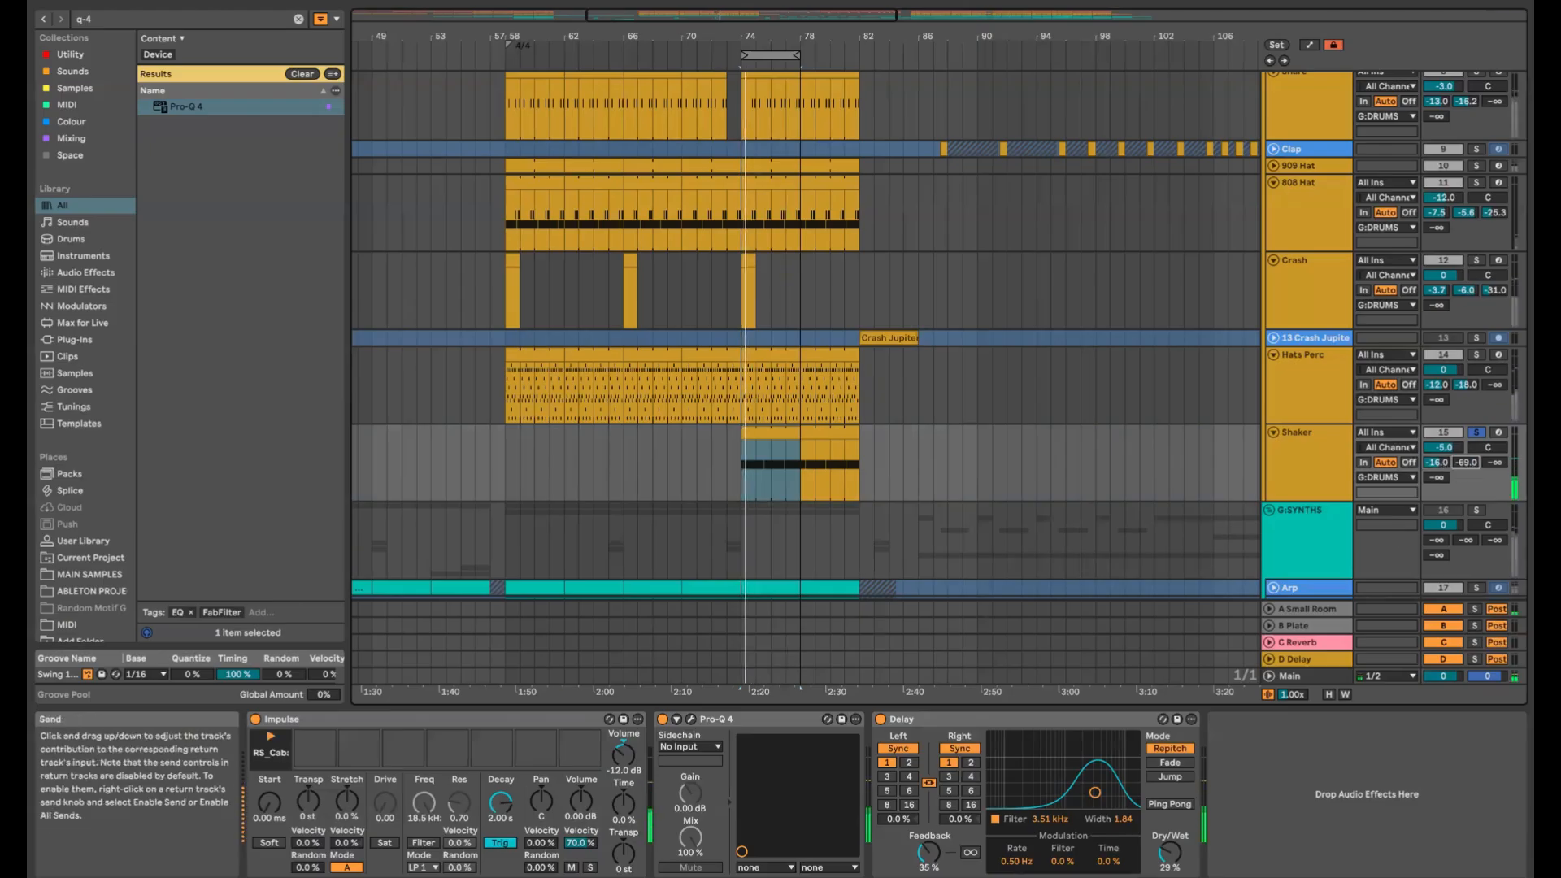
pyautogui.moveTo(1464, 463); pyautogui.dragTo(1465, 425)
pyautogui.press('space')
# Copy the FF1 SIDECHAIN device from the 808 Hat track and paste it after Delay on Shaker
pyautogui.click(1291, 194)
pyautogui.click(1149, 719)
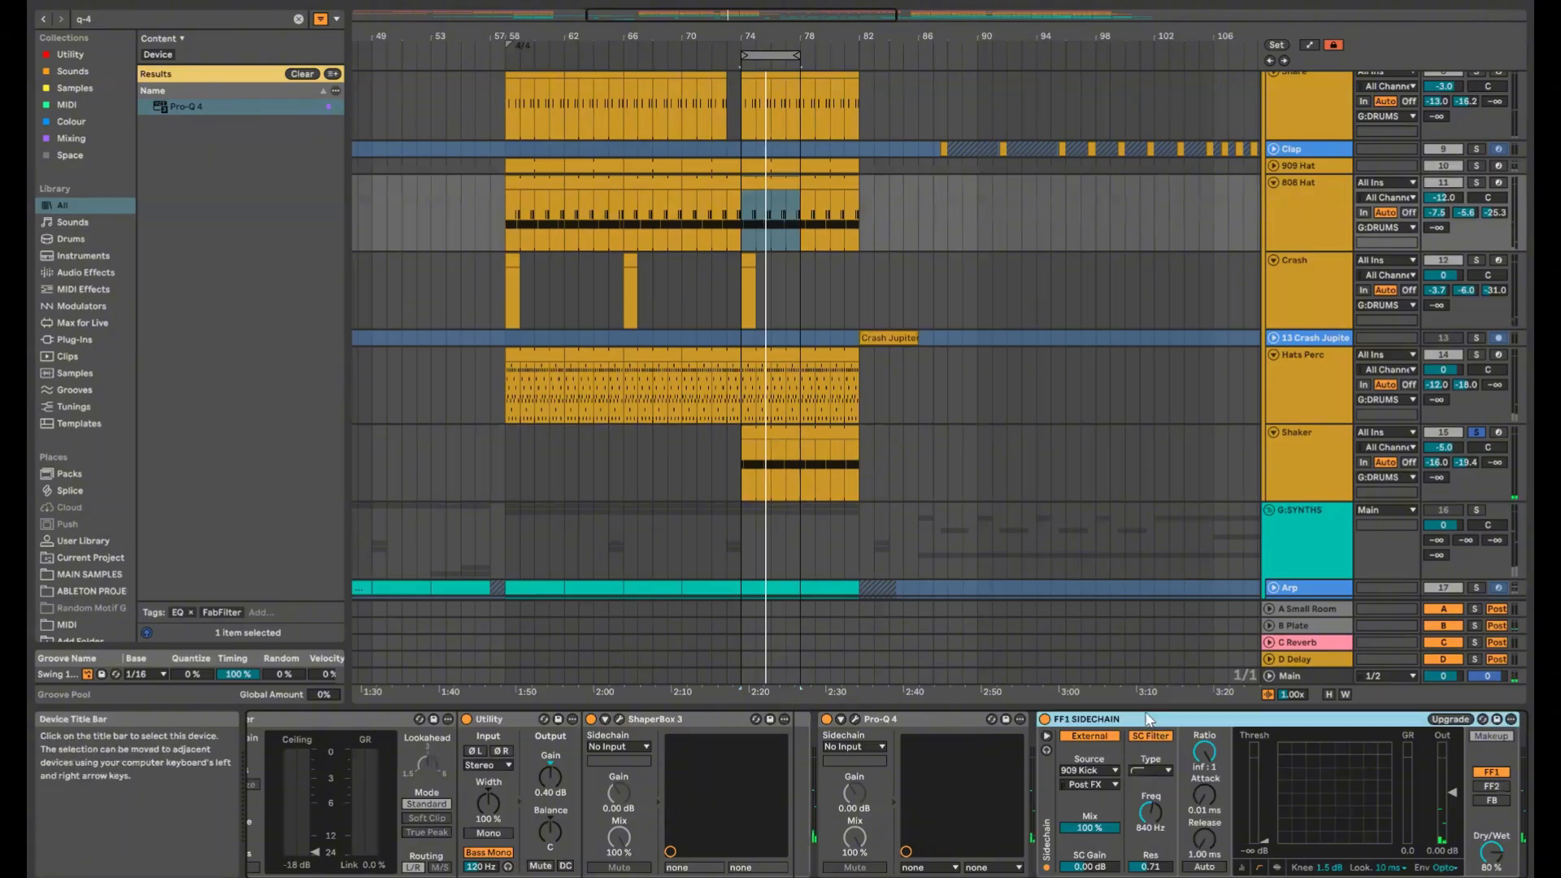
pyautogui.click(1302, 388)
pyautogui.click(846, 721)
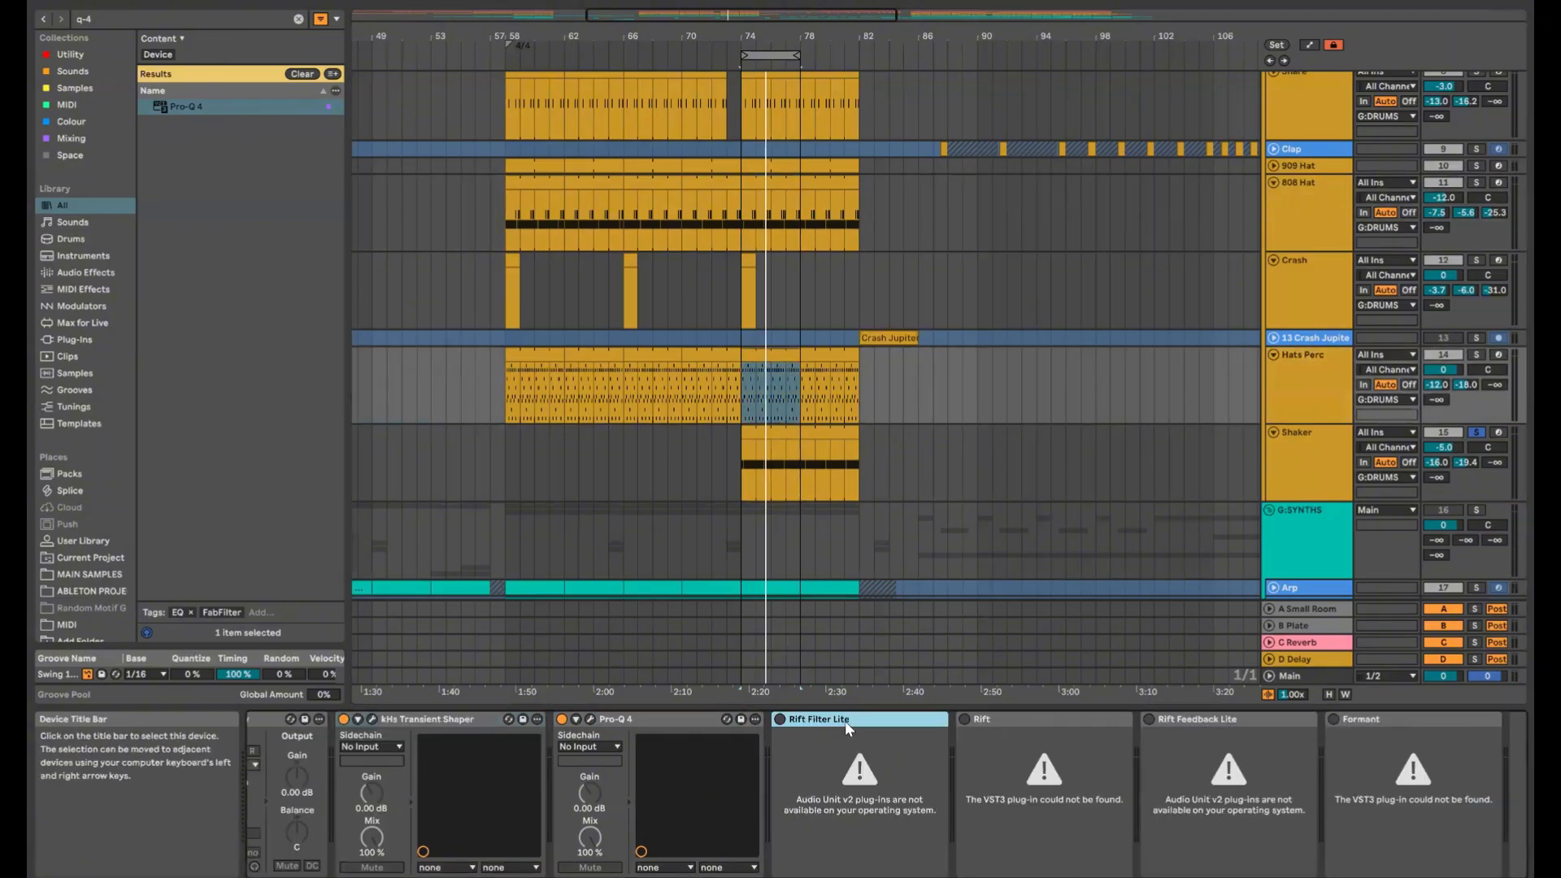
pyautogui.click(1310, 460)
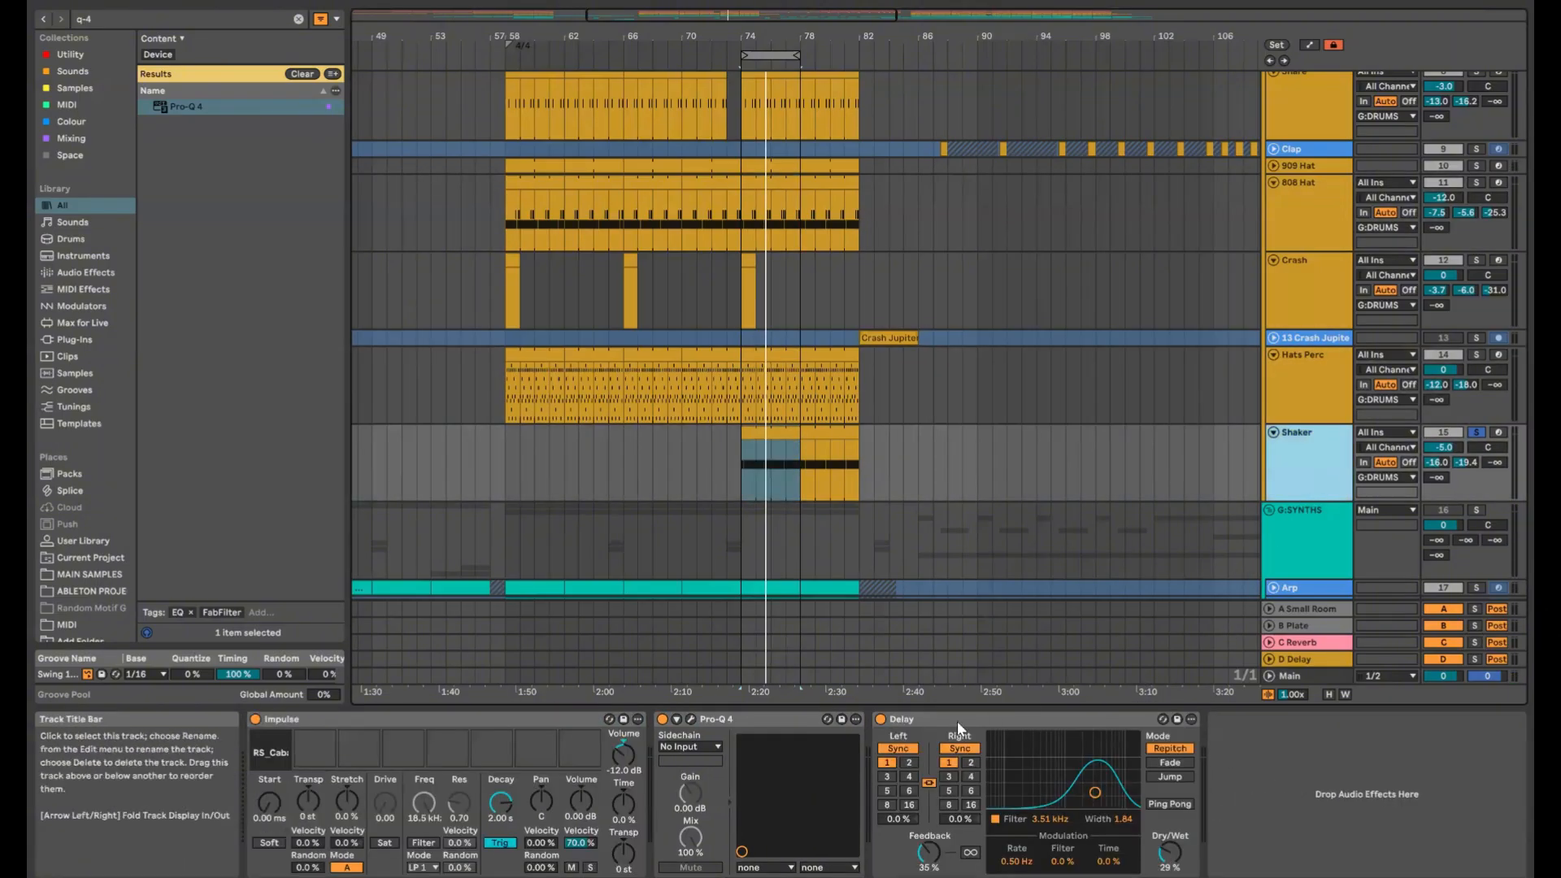
pyautogui.click(1226, 761)
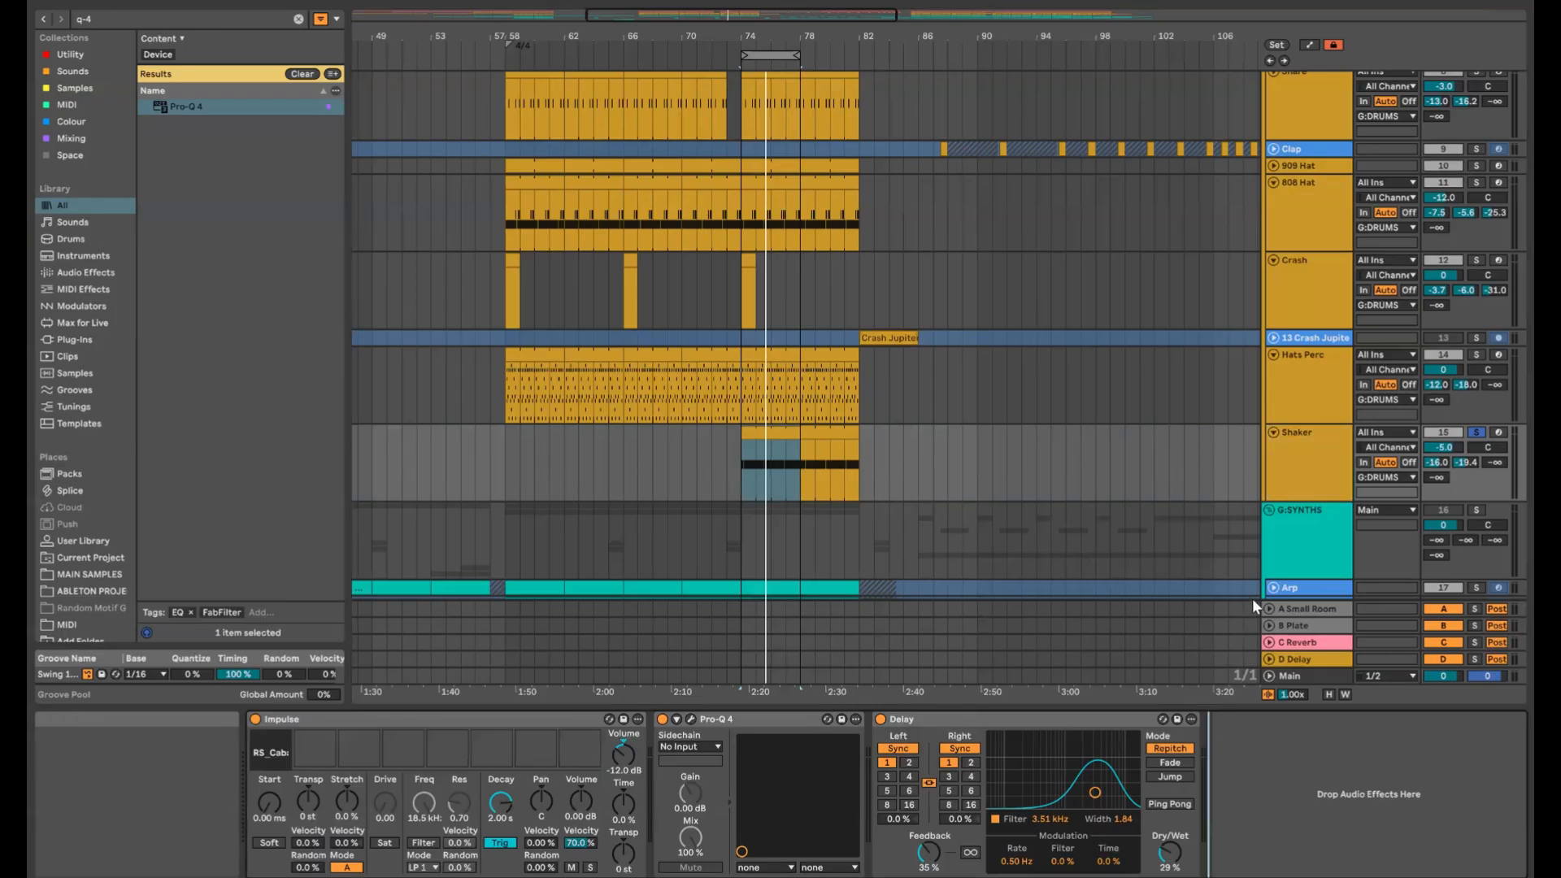
pyautogui.hotkey('ctrl', 'v')
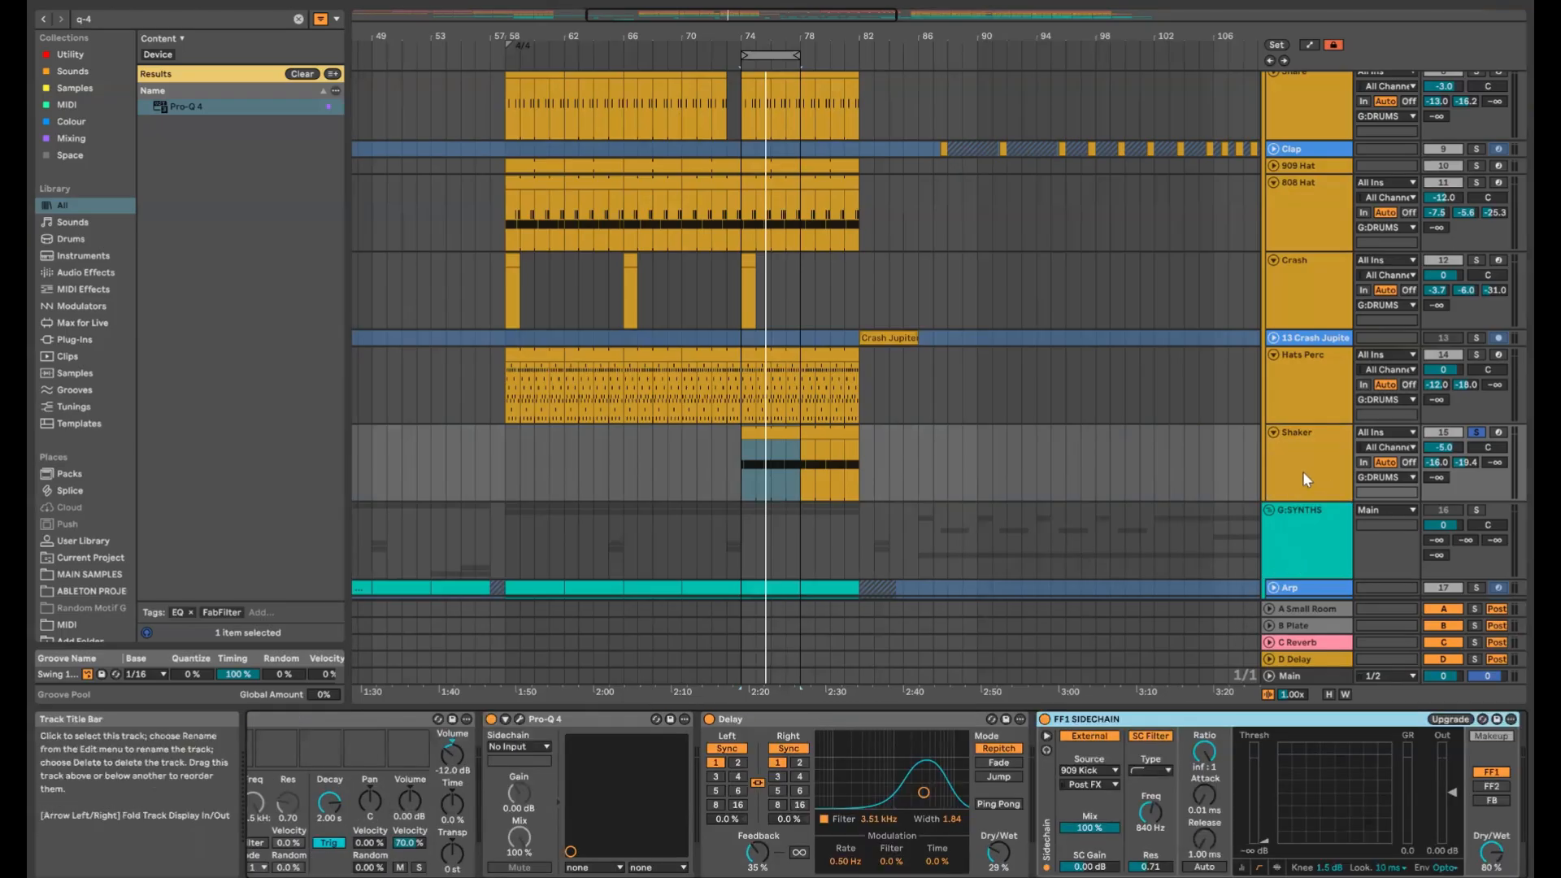
pyautogui.scroll(2, 1297, 462)
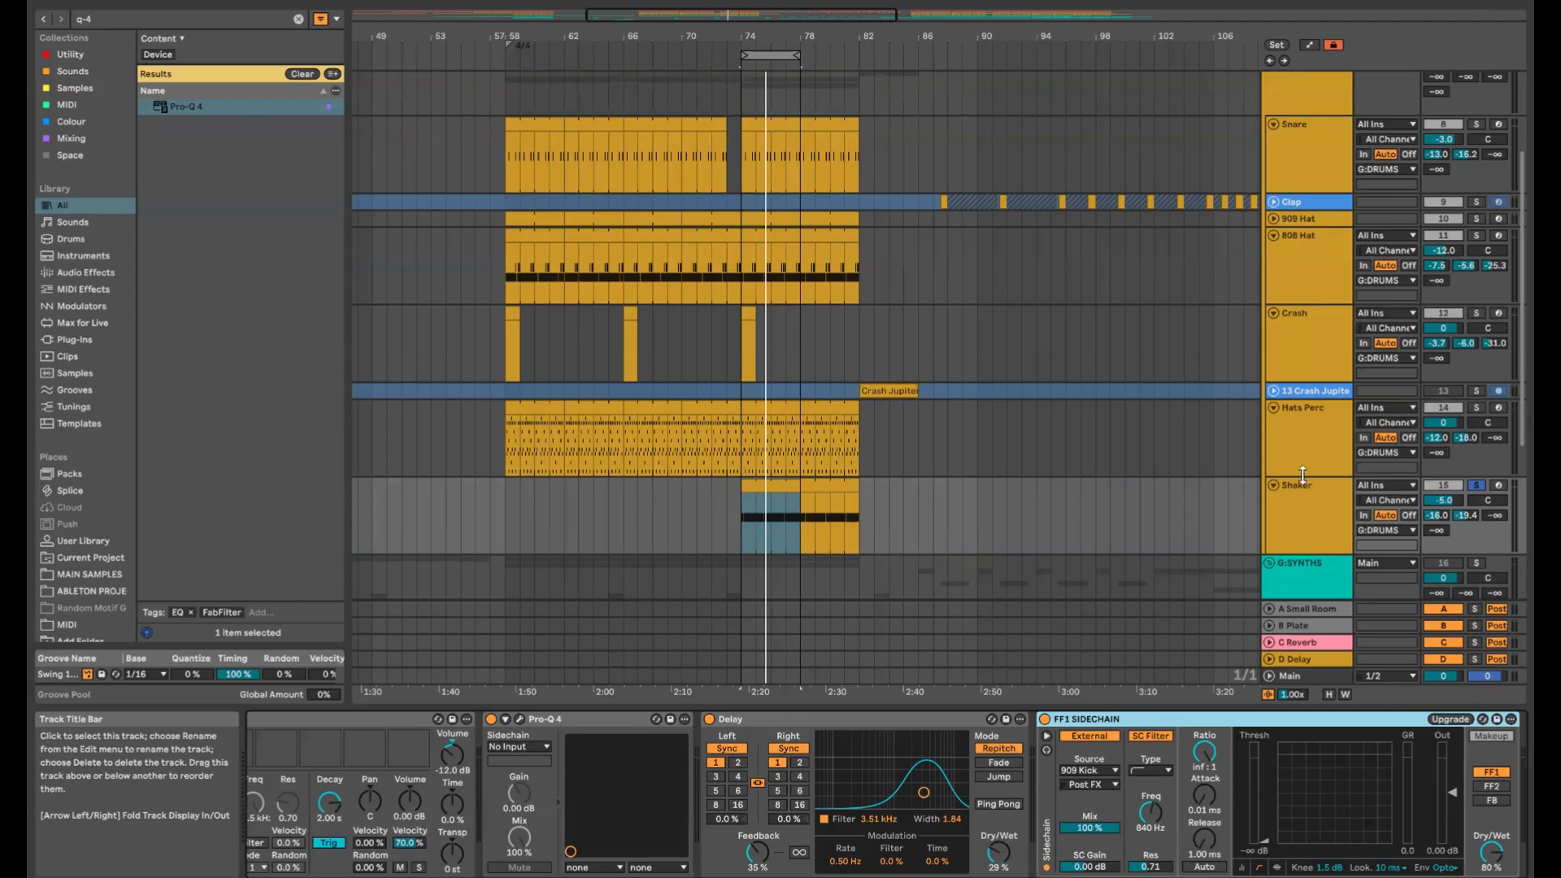
pyautogui.scroll(3, 1281, 461)
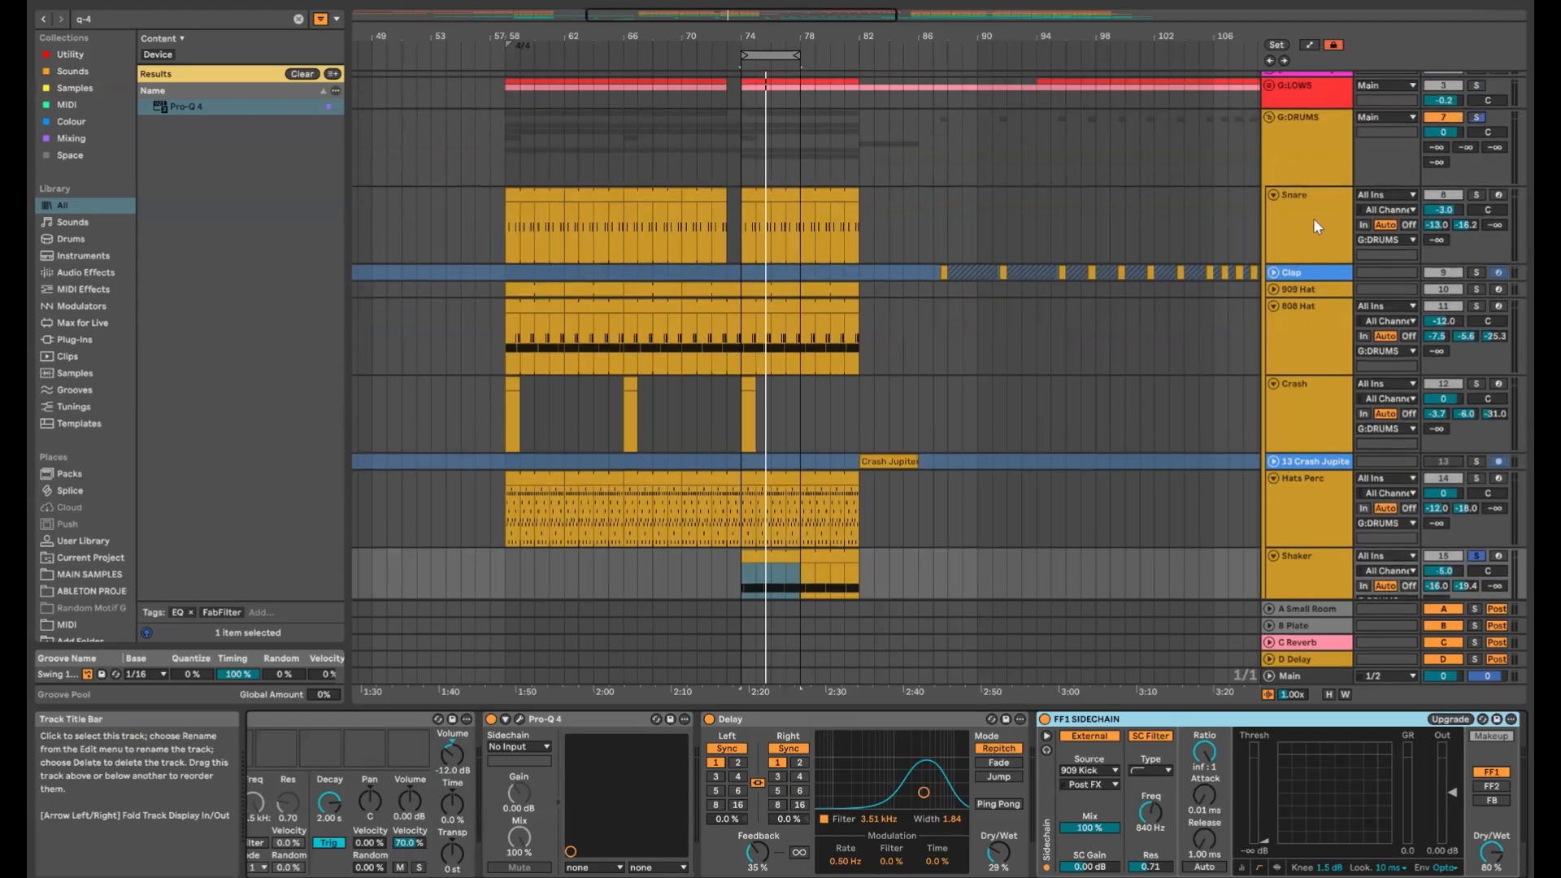
pyautogui.click(1312, 152)
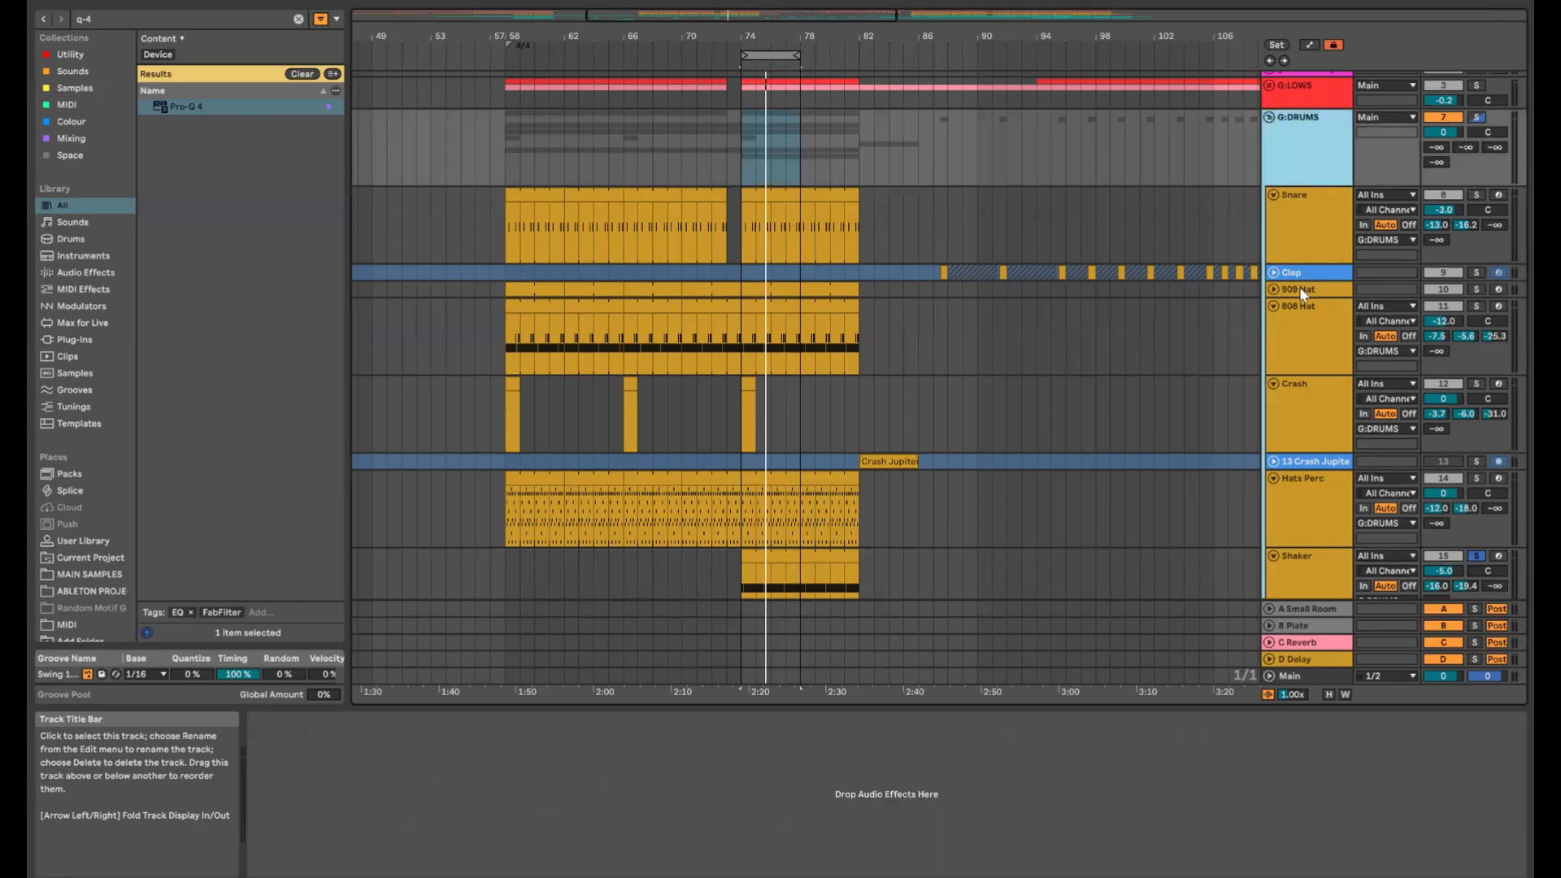
pyautogui.scroll(-3, 1301, 529)
pyautogui.click(1302, 509)
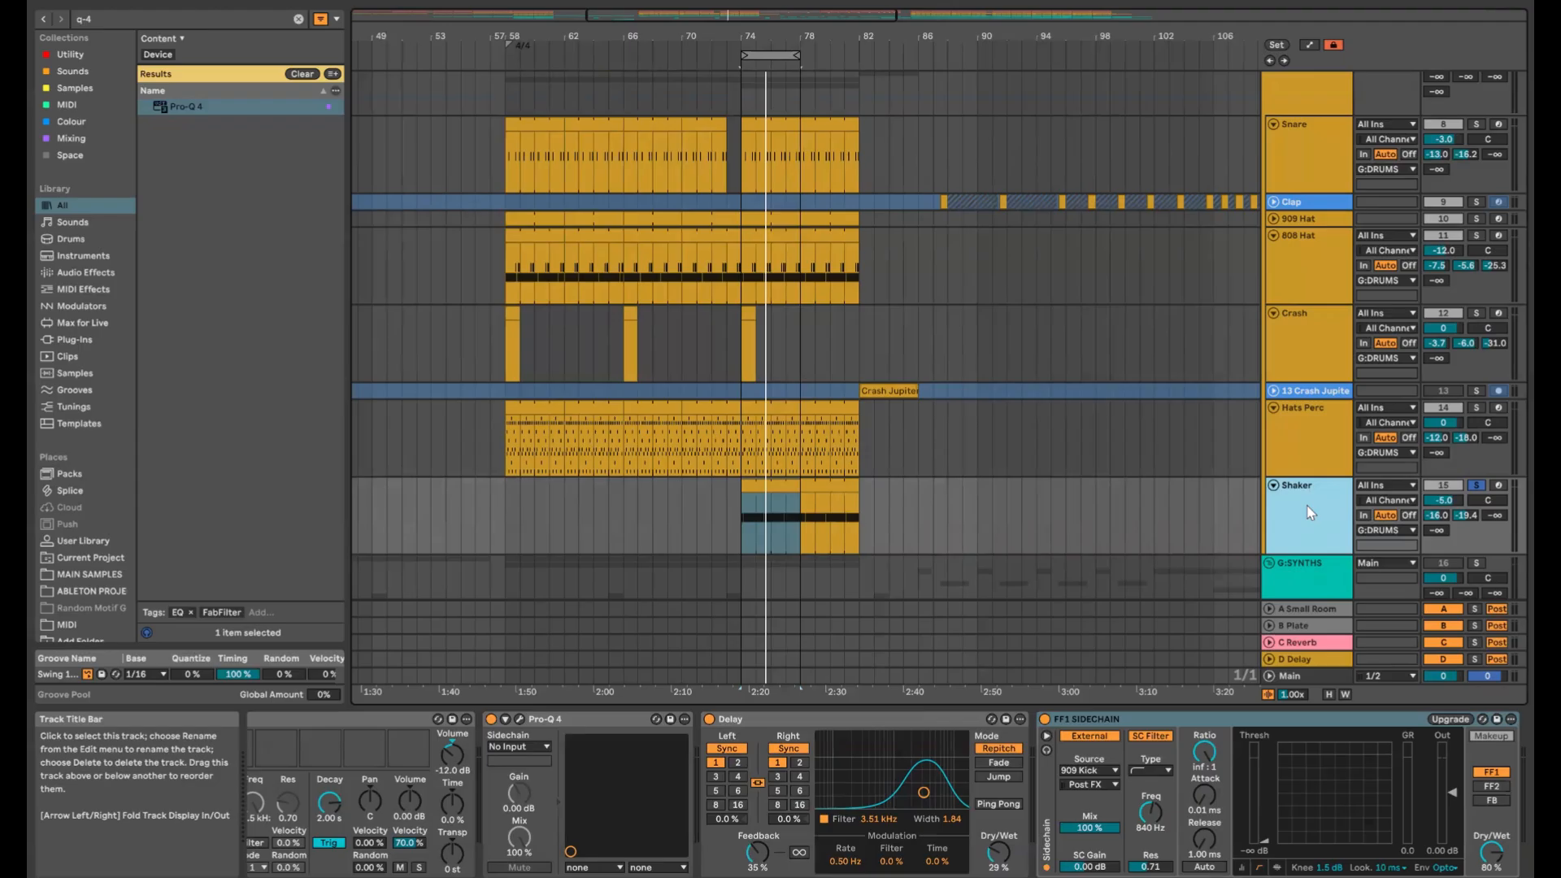
# Unsolo Shaker and balance it in the full drum playback, setting Shaker's volume to -18 dB and Hats Perc to -8.1 dB
pyautogui.click(773, 485)
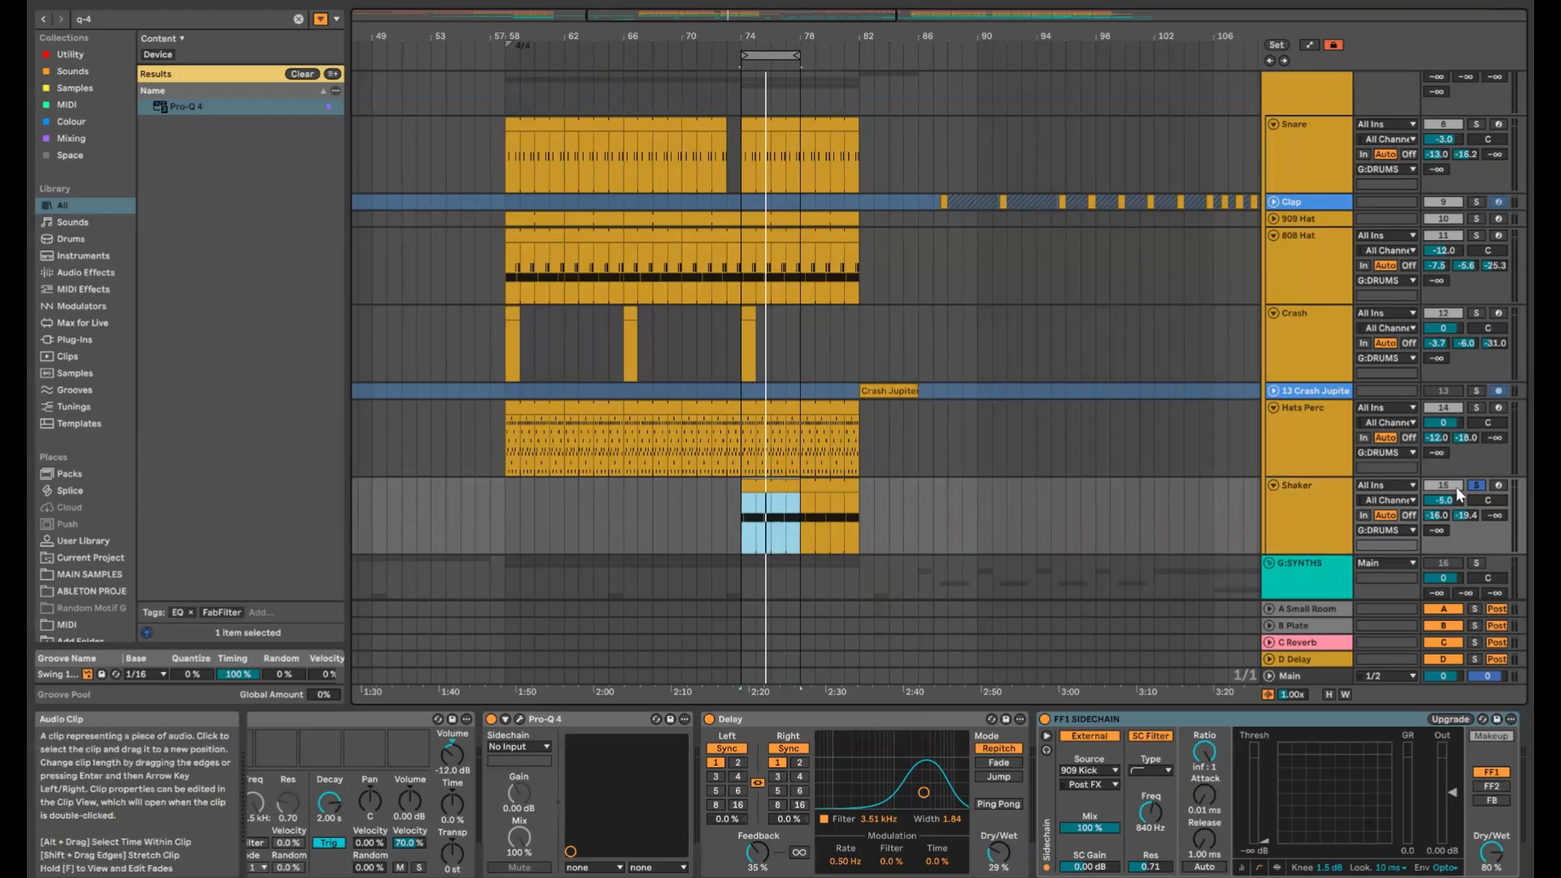
pyautogui.click(1476, 487)
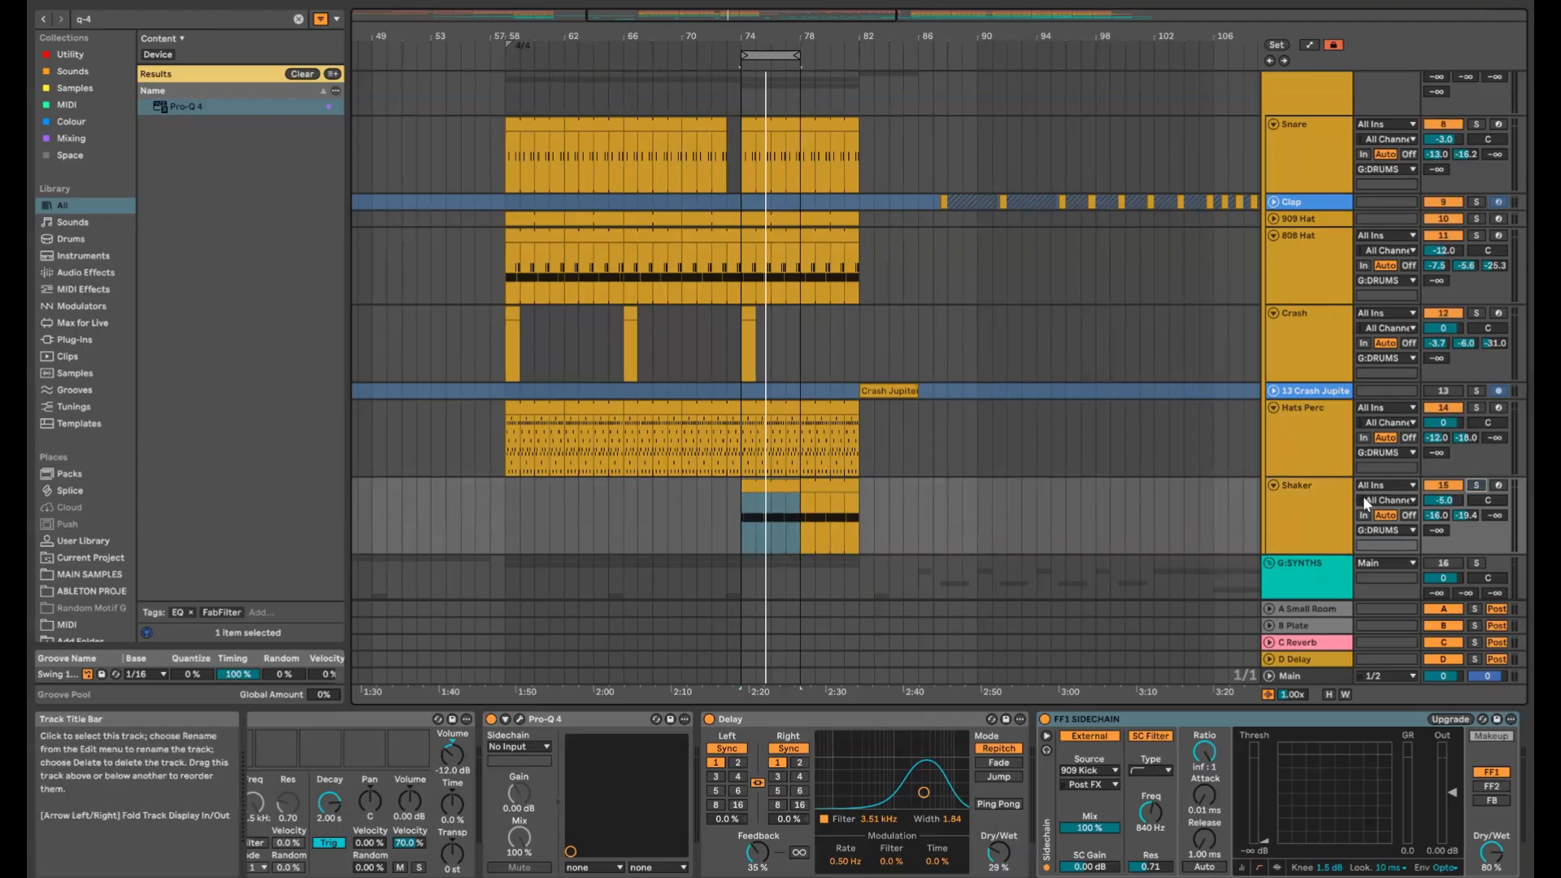
pyautogui.press('space')
pyautogui.moveTo(1444, 500)
pyautogui.mouseDown()
pyautogui.moveTo(1443, 553)
pyautogui.moveTo(1444, 518)
pyautogui.mouseUp()
pyautogui.moveTo(1450, 429); pyautogui.dragTo(1449, 438)
pyautogui.moveTo(1449, 500); pyautogui.dragTo(1451, 497)
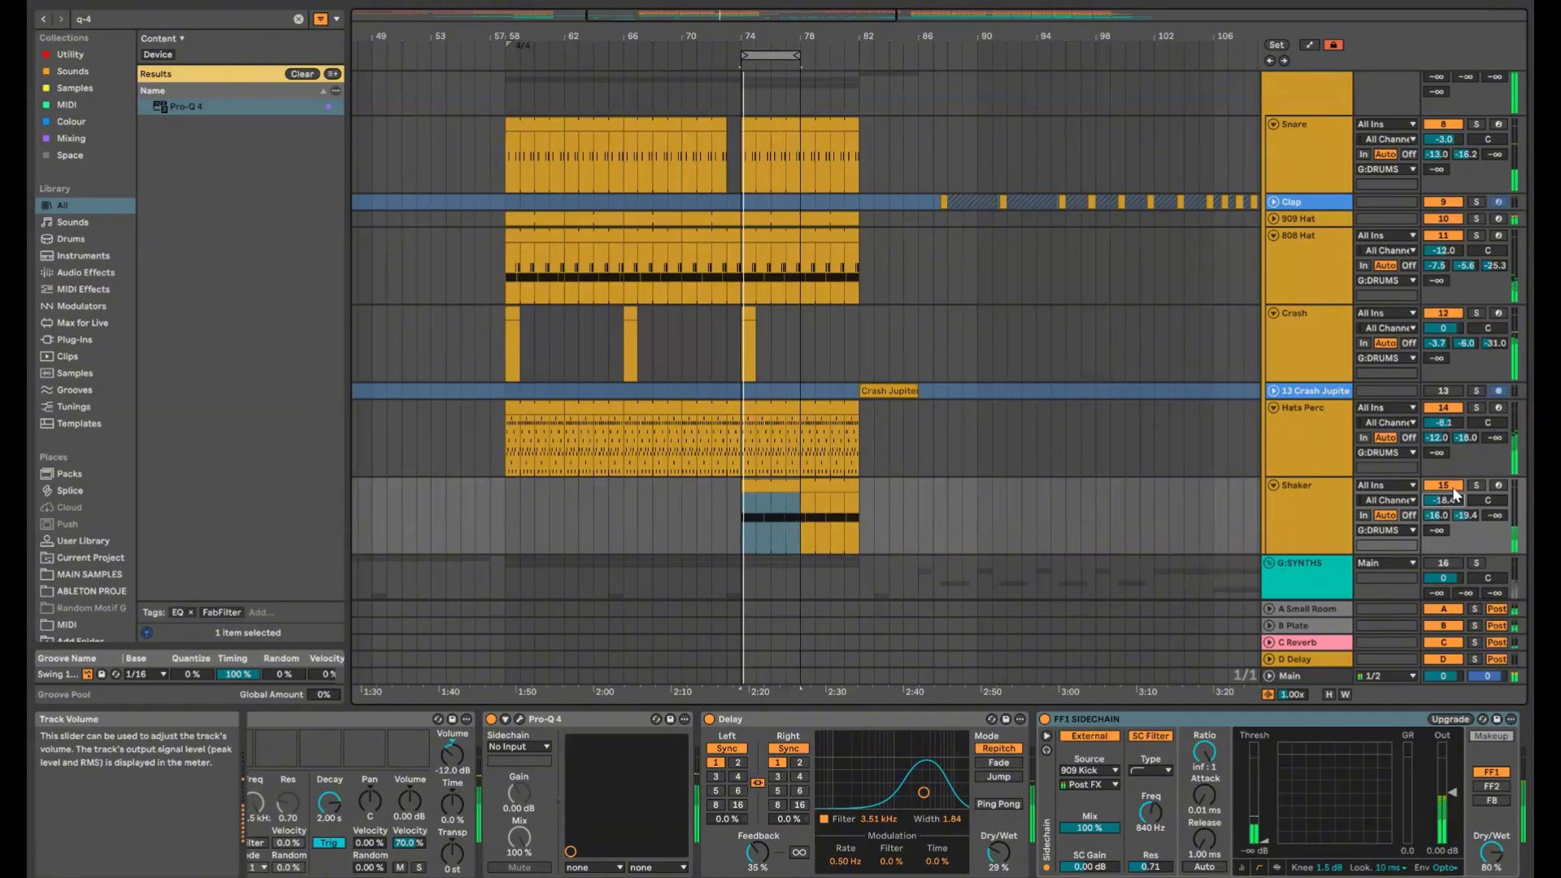
pyautogui.press('space')
# Show the ShaperBox 3 scope on Main and play the soloed Snare through it
pyautogui.hotkey('ctrl', 'alt', 'p')
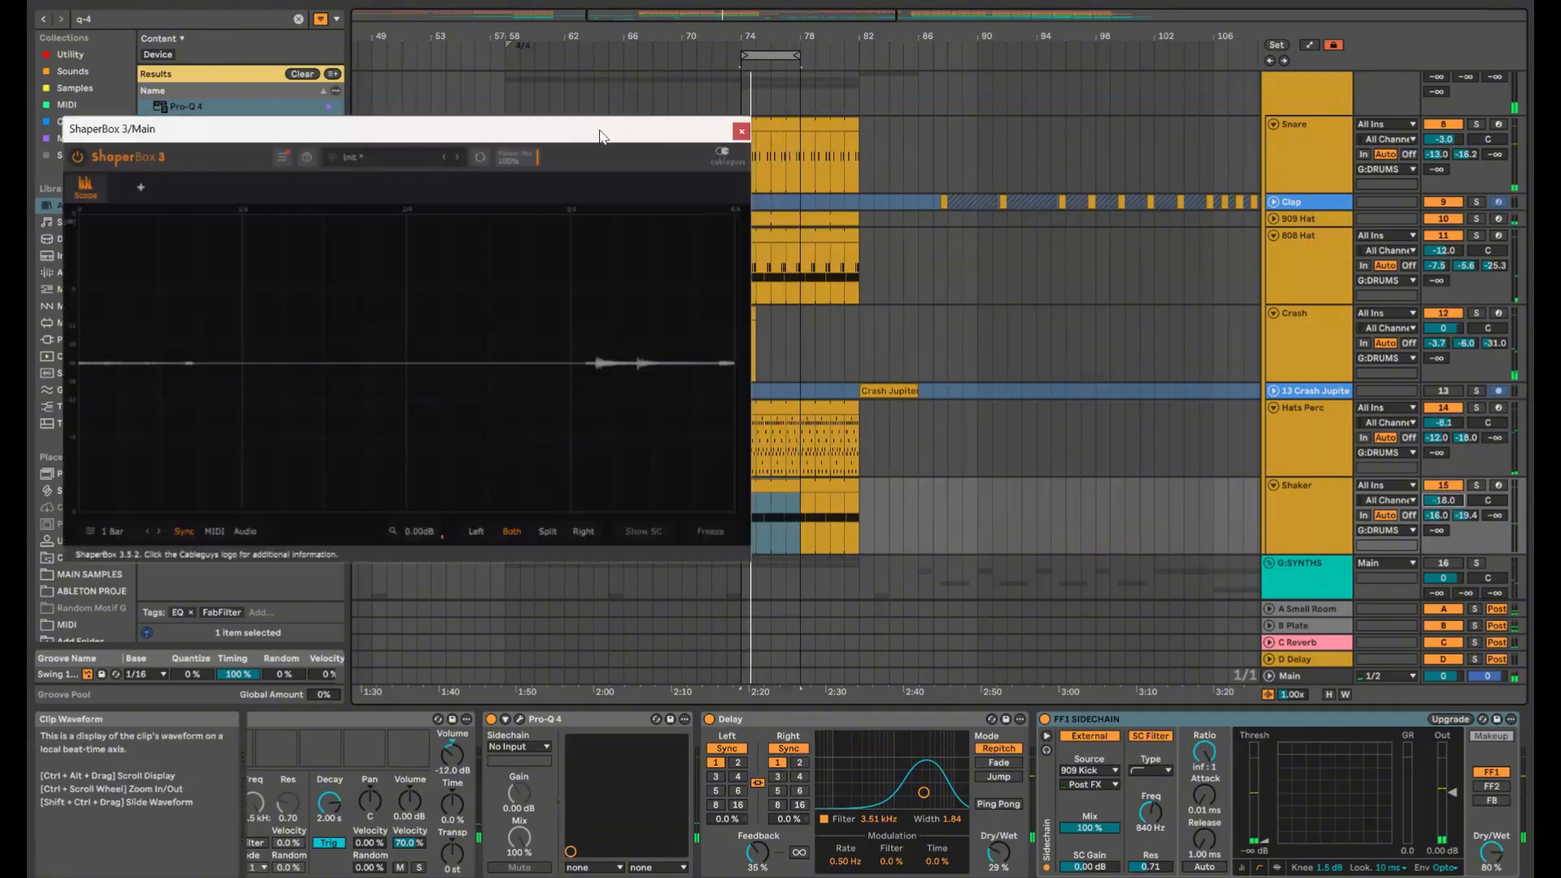
pyautogui.moveTo(600, 133); pyautogui.dragTo(575, 204)
pyautogui.scroll(1, 1423, 228)
pyautogui.click(1475, 178)
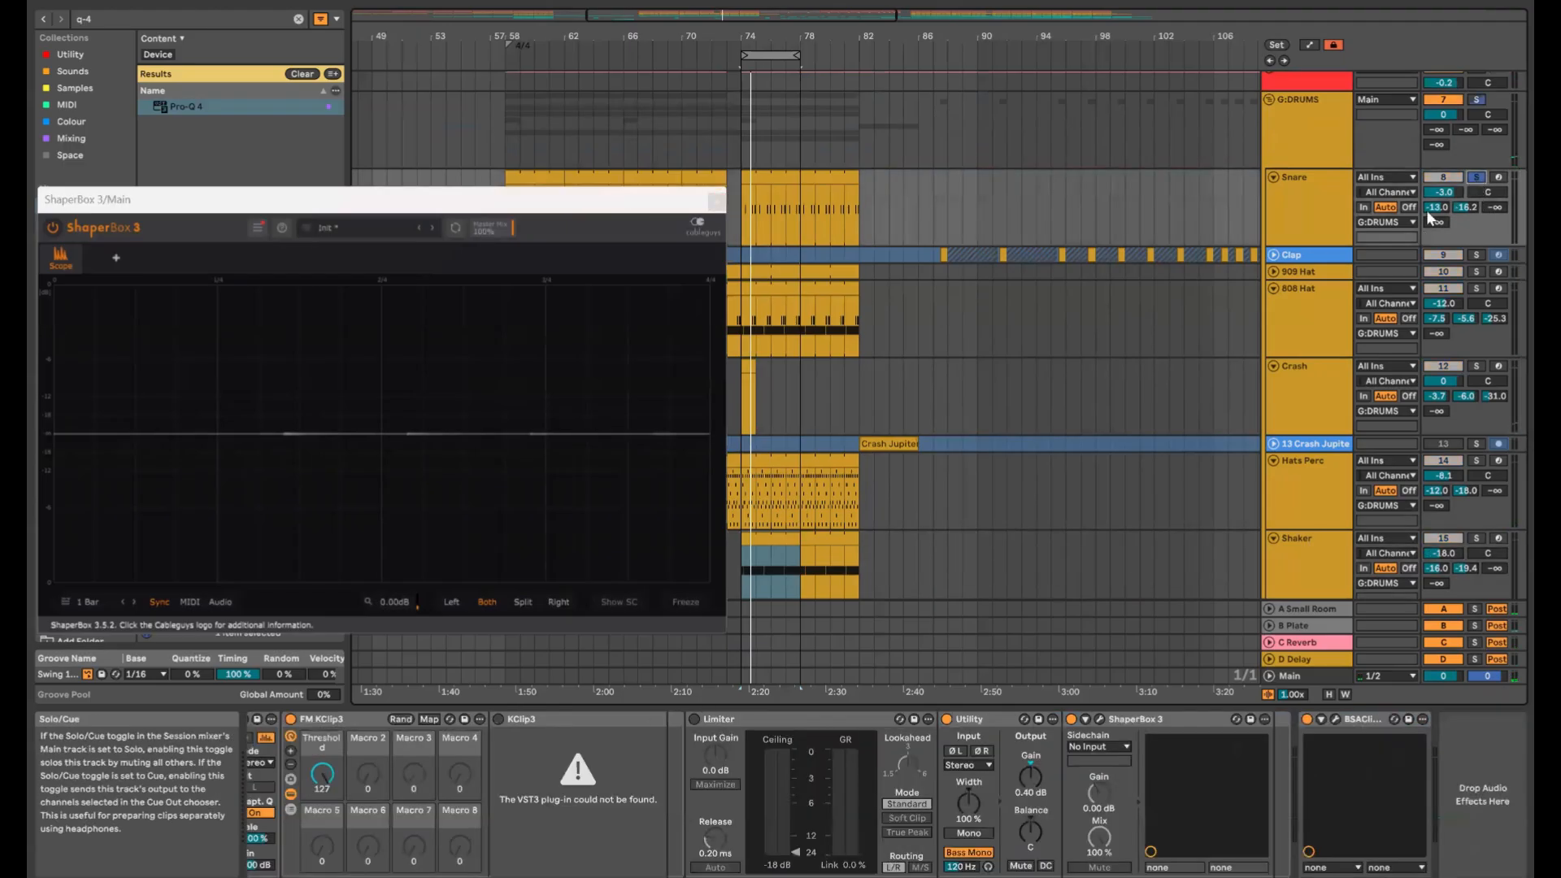
pyautogui.press('space')
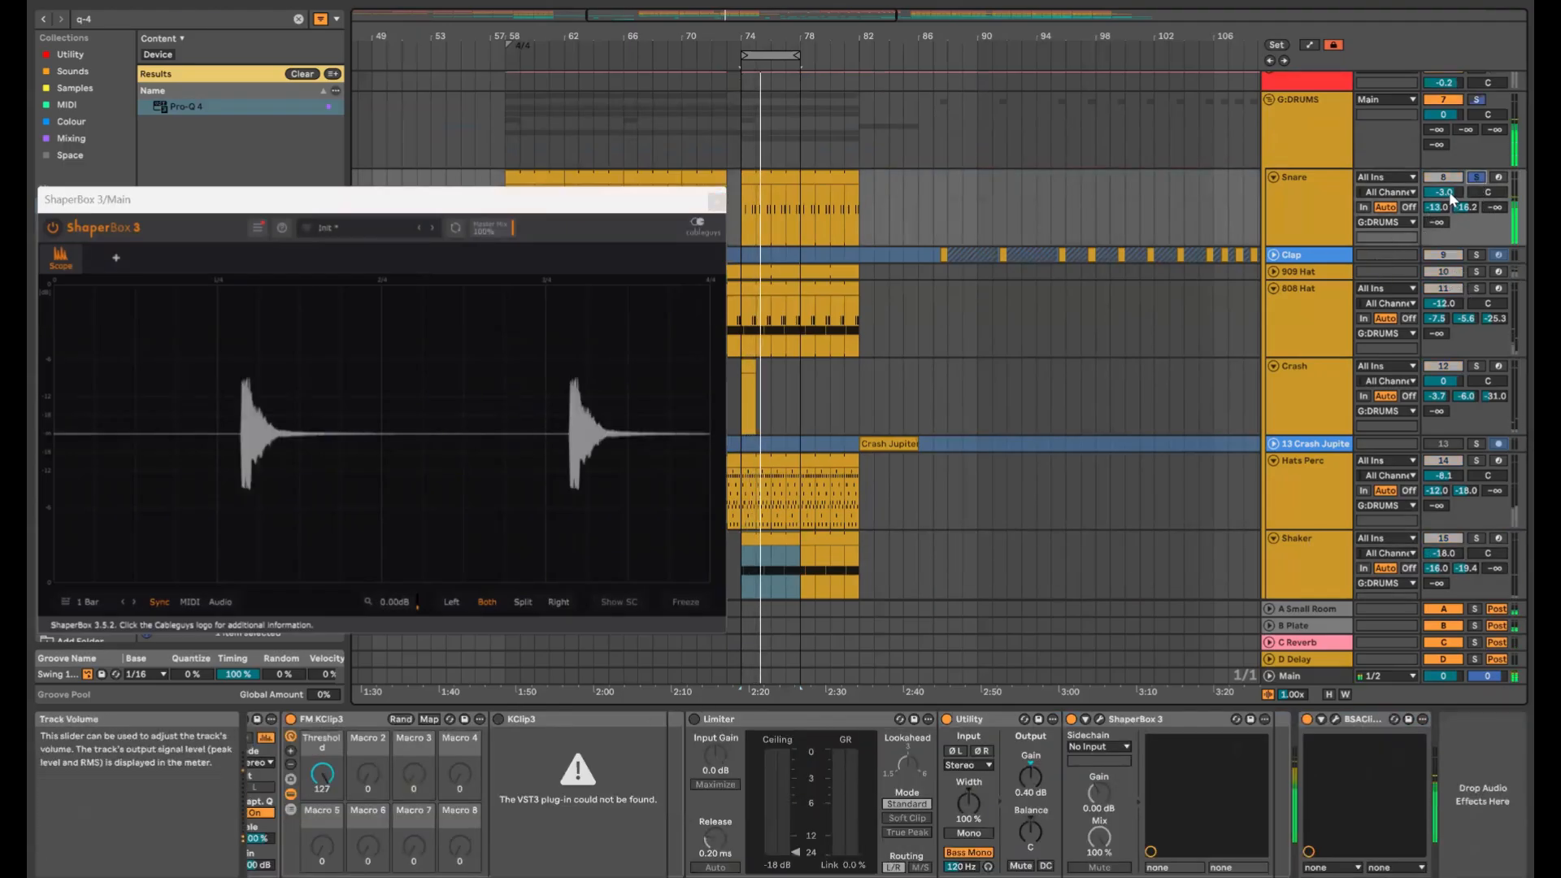
# Solo the 909 Hat together with the Snare and raise the Snare's volume to 2 dB
pyautogui.click(1477, 271)
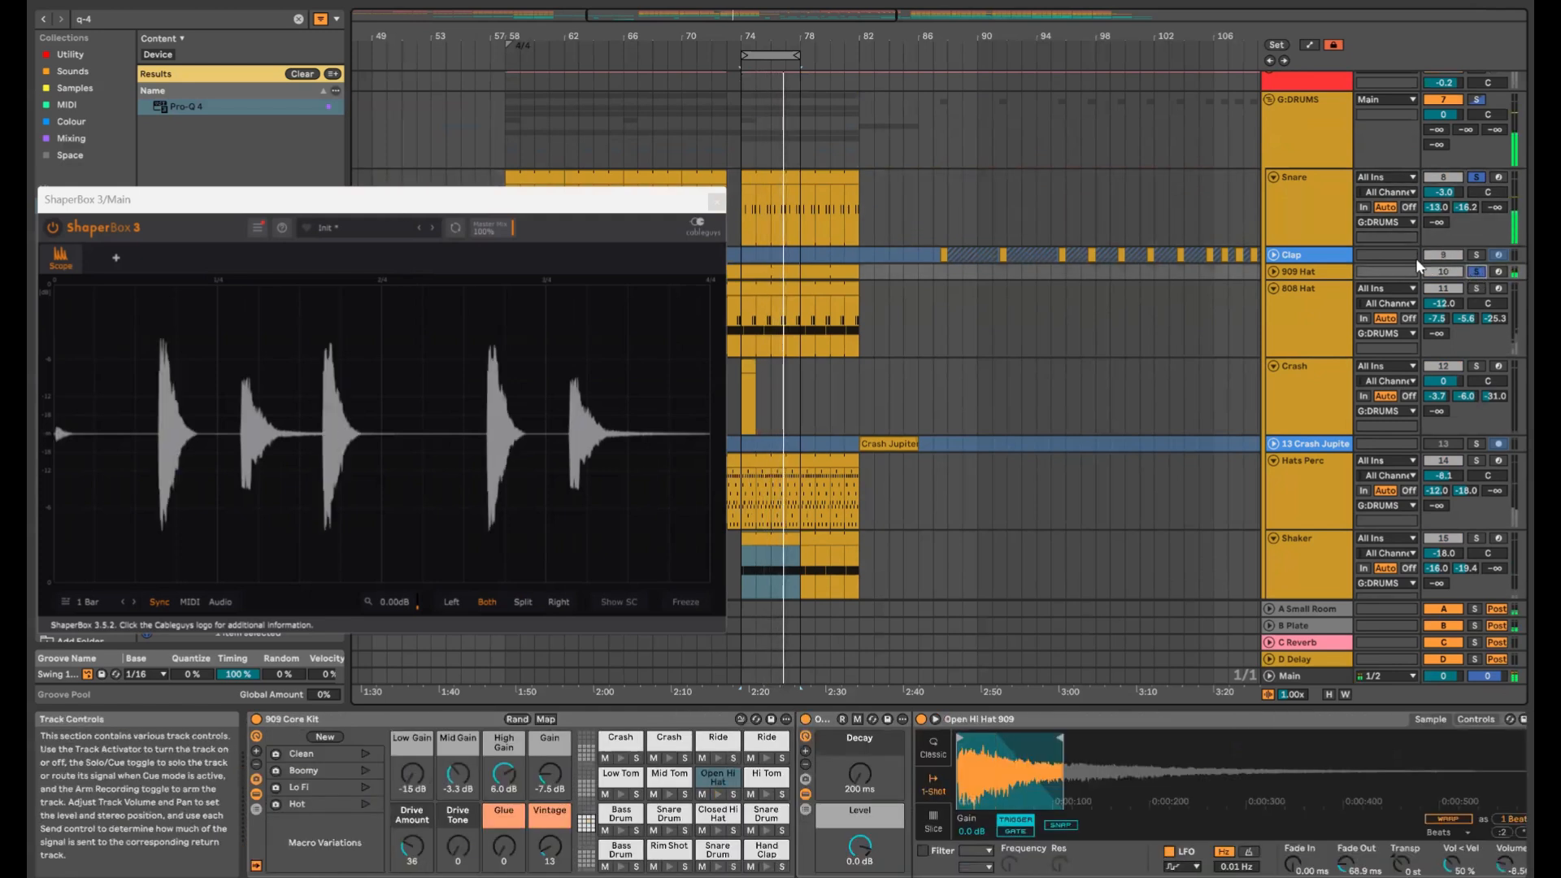
pyautogui.moveTo(1443, 192)
pyautogui.mouseDown()
pyautogui.moveTo(1442, 163)
pyautogui.moveTo(1440, 192)
pyautogui.mouseUp()
pyautogui.press('space')
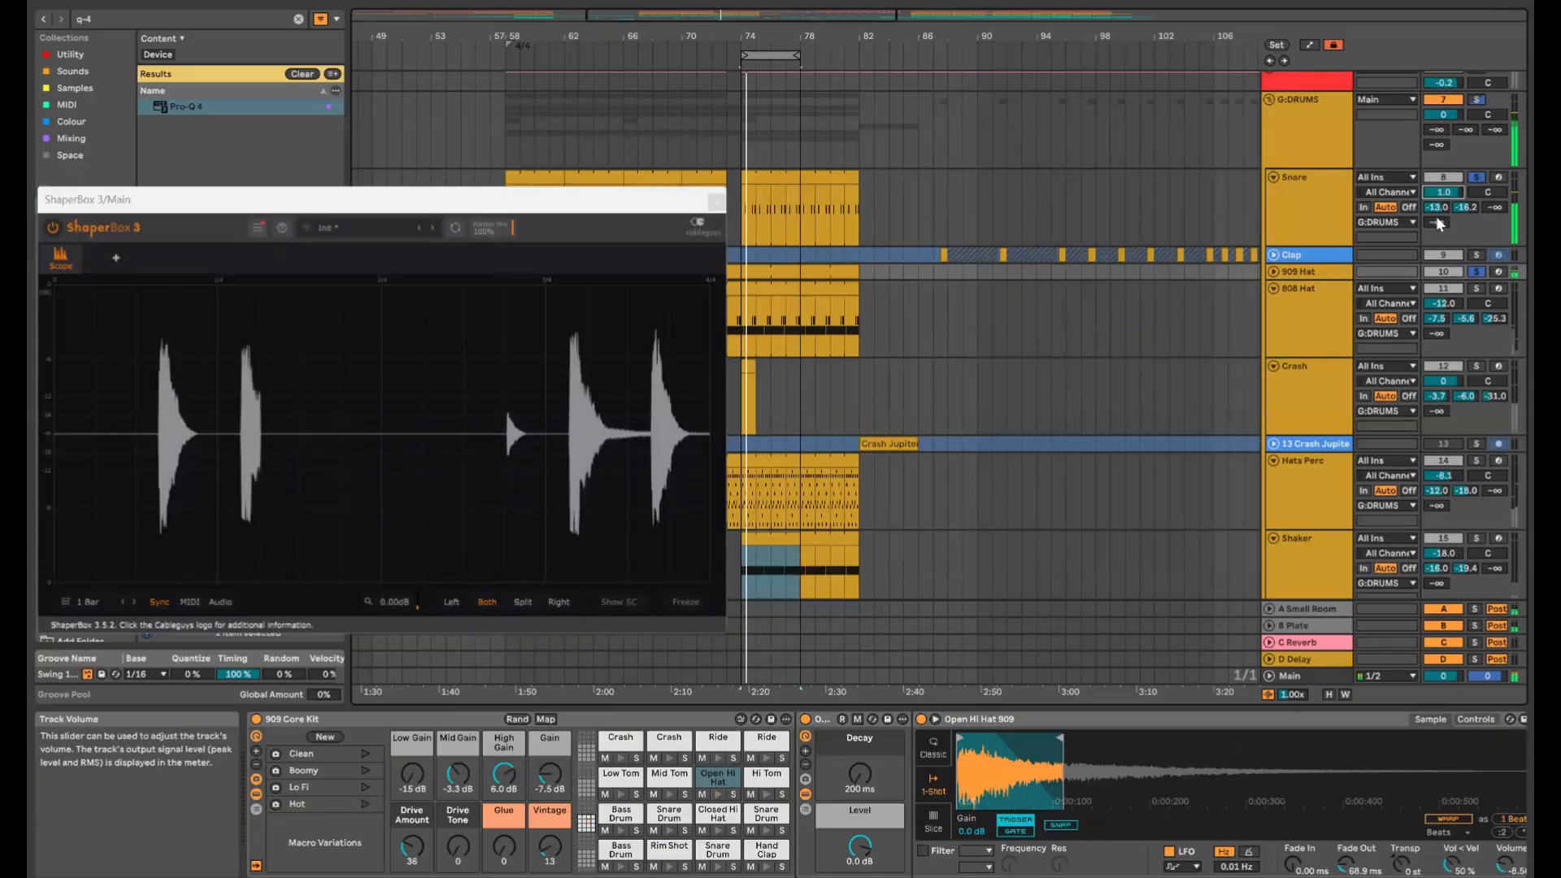
pyautogui.press('space')
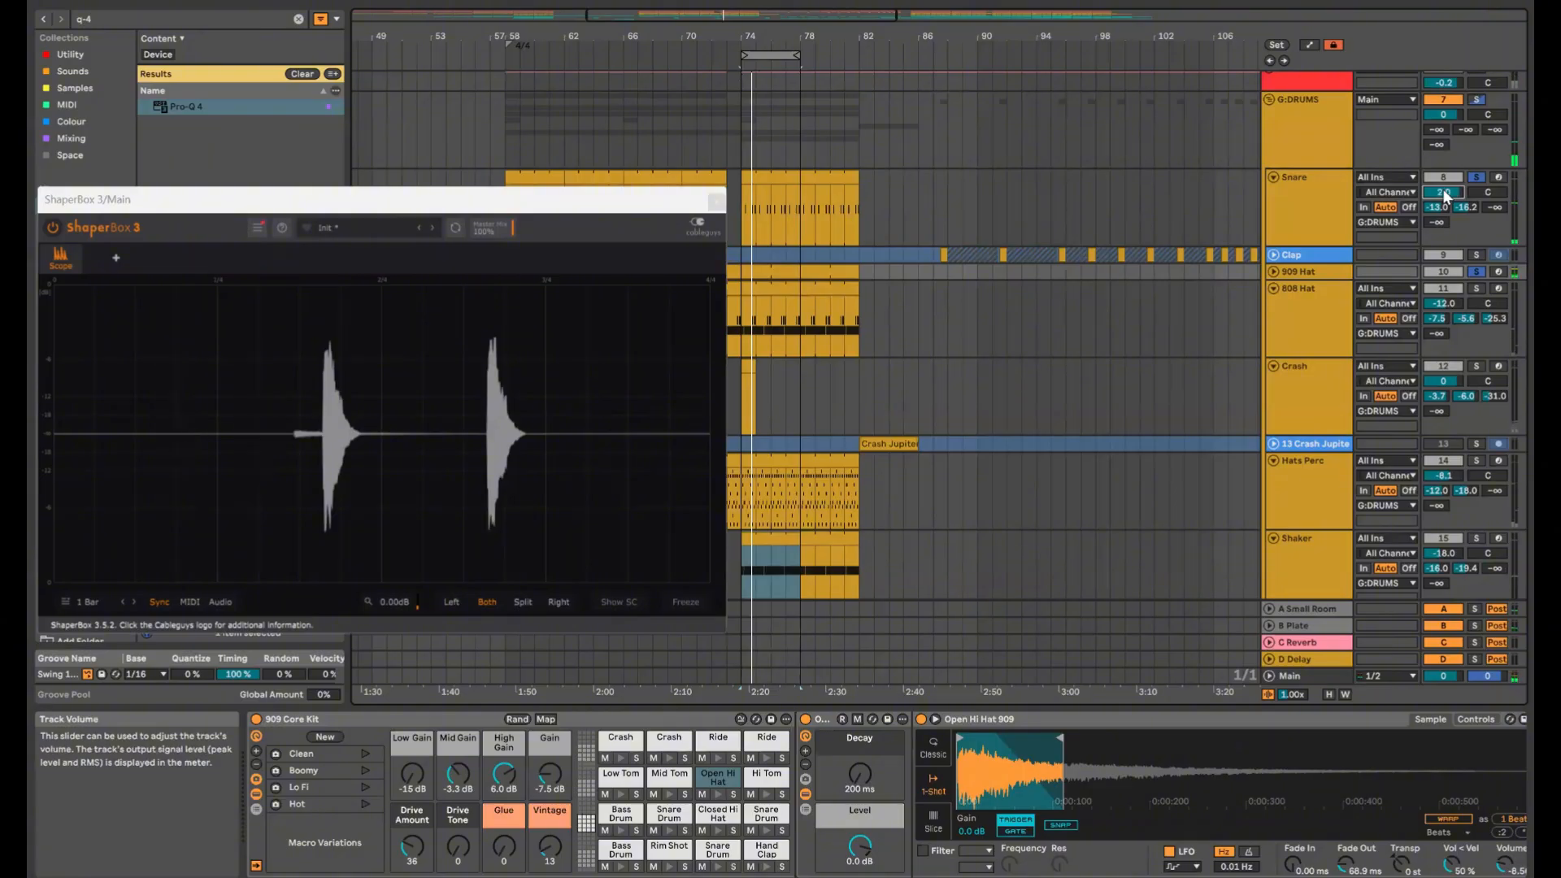
pyautogui.moveTo(1436, 193); pyautogui.dragTo(1436, 189)
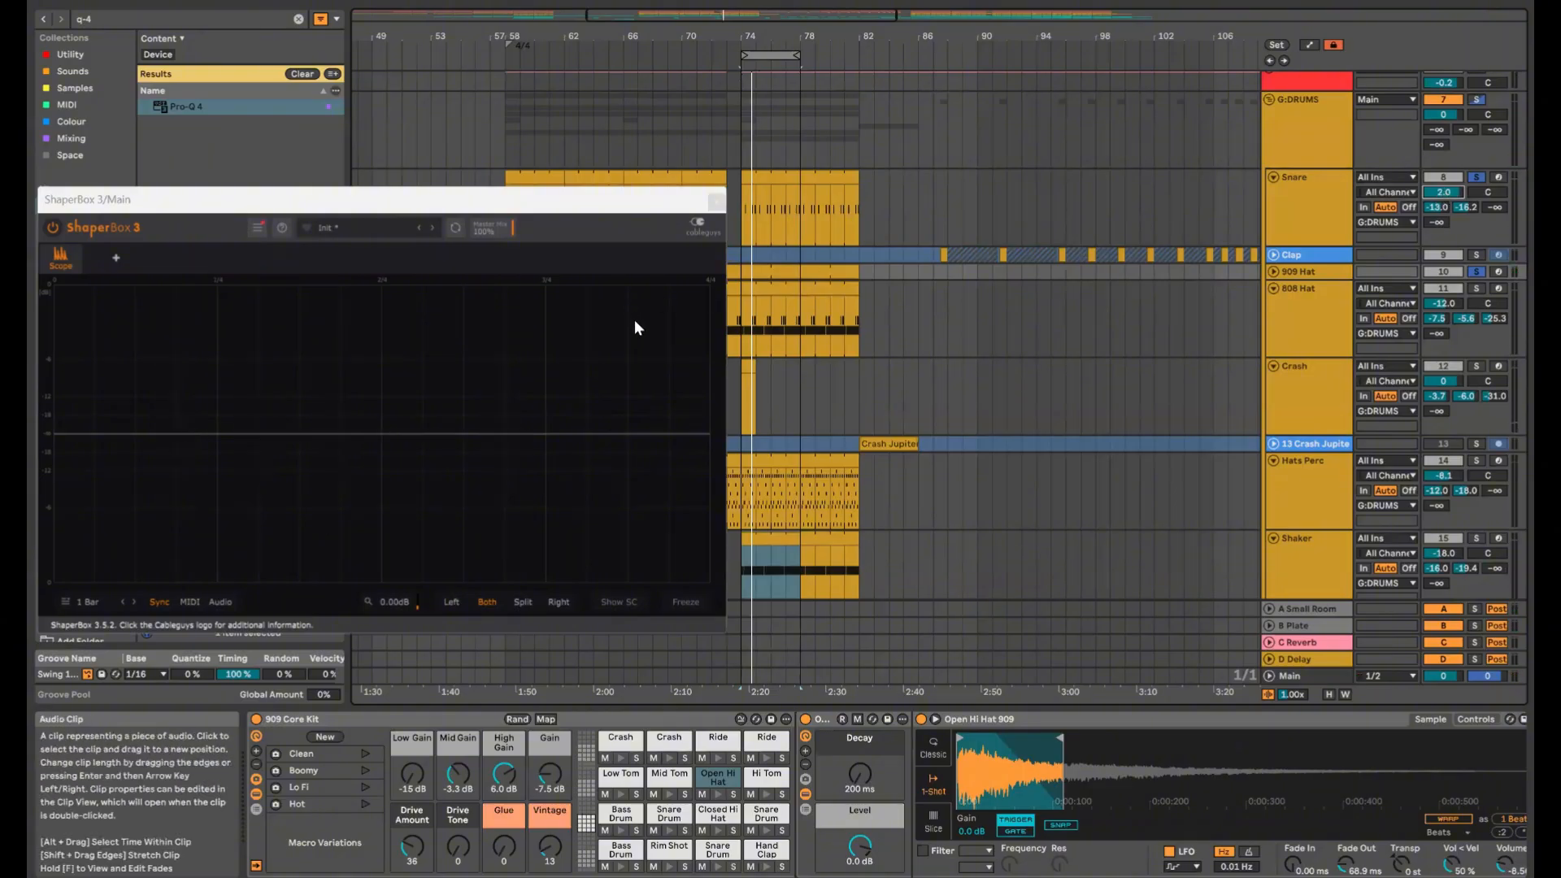
pyautogui.press('space')
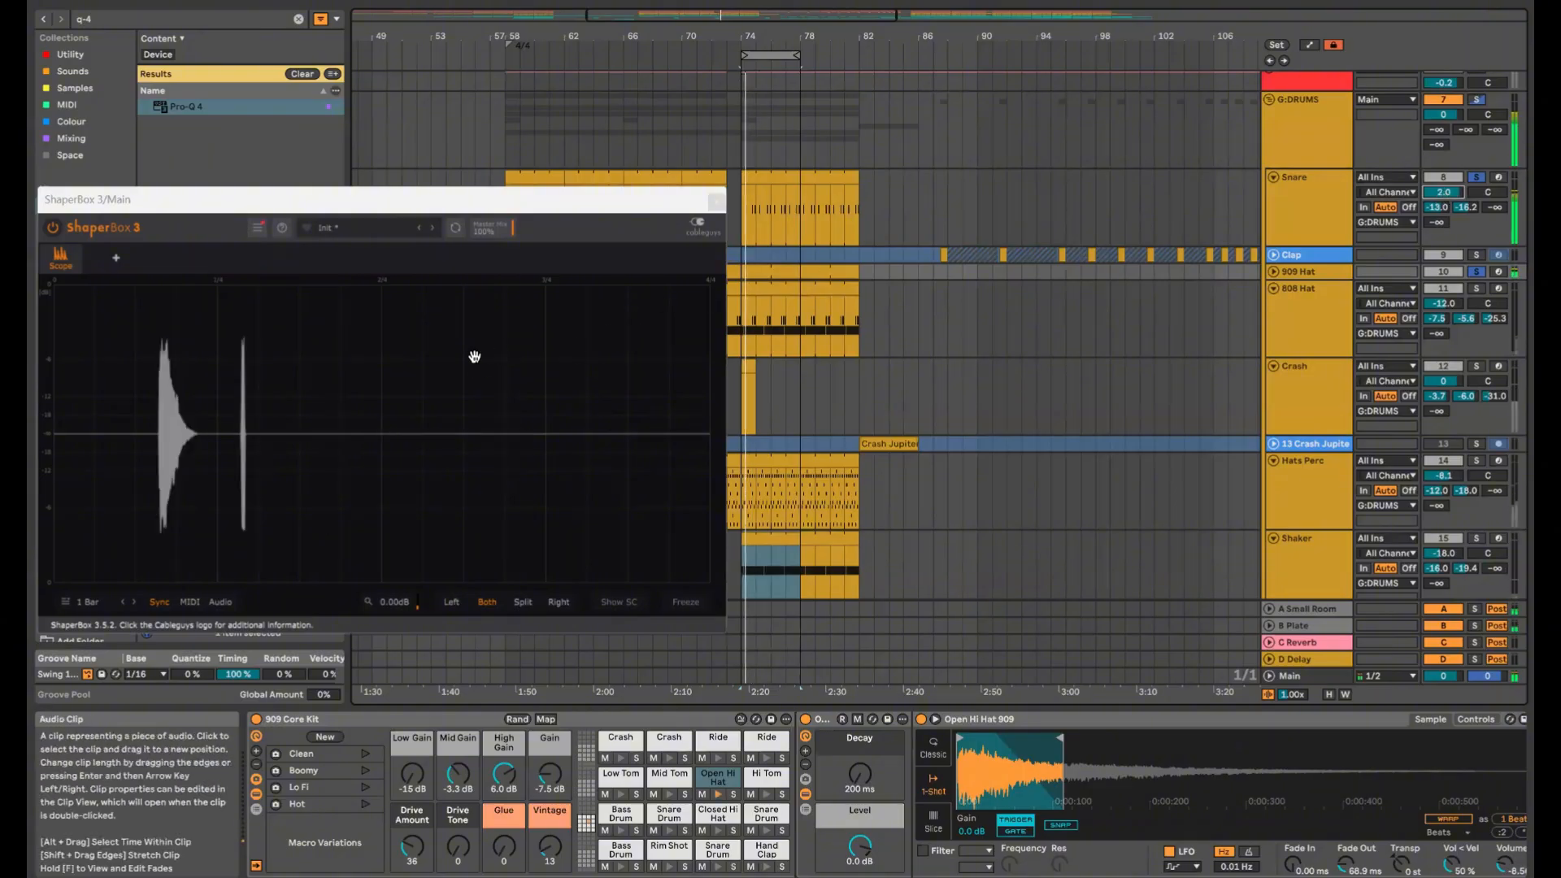
# Unfold the 909 Hat track, set its volume to -6 dB and play it against the Snare
pyautogui.click(1273, 272)
pyautogui.press('space')
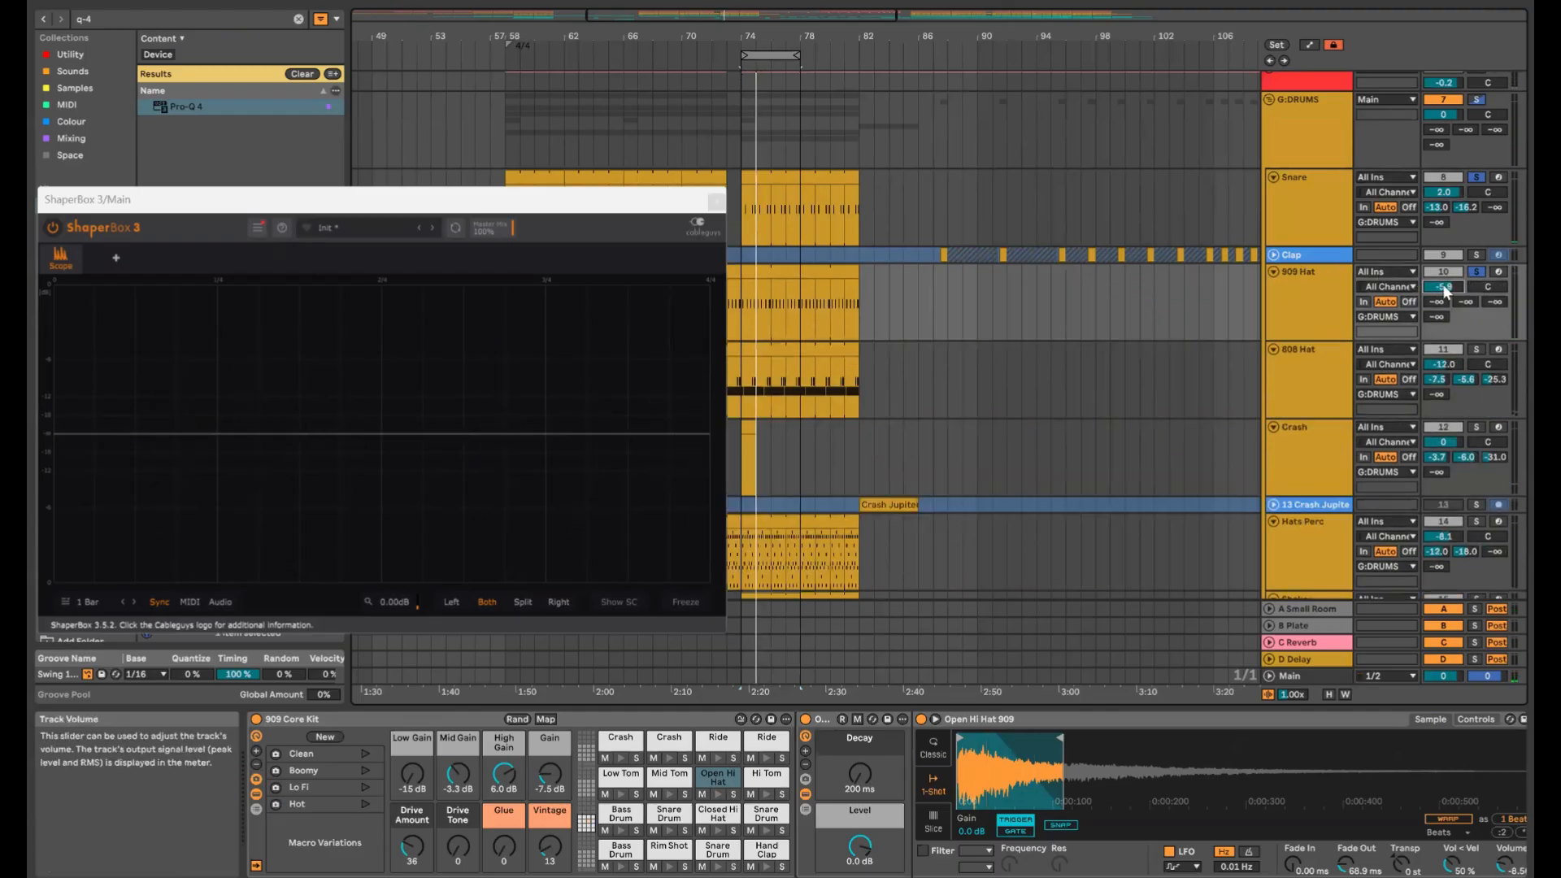
pyautogui.click(1443, 289)
pyautogui.write('-6')
pyautogui.press('Return')
pyautogui.press('space')
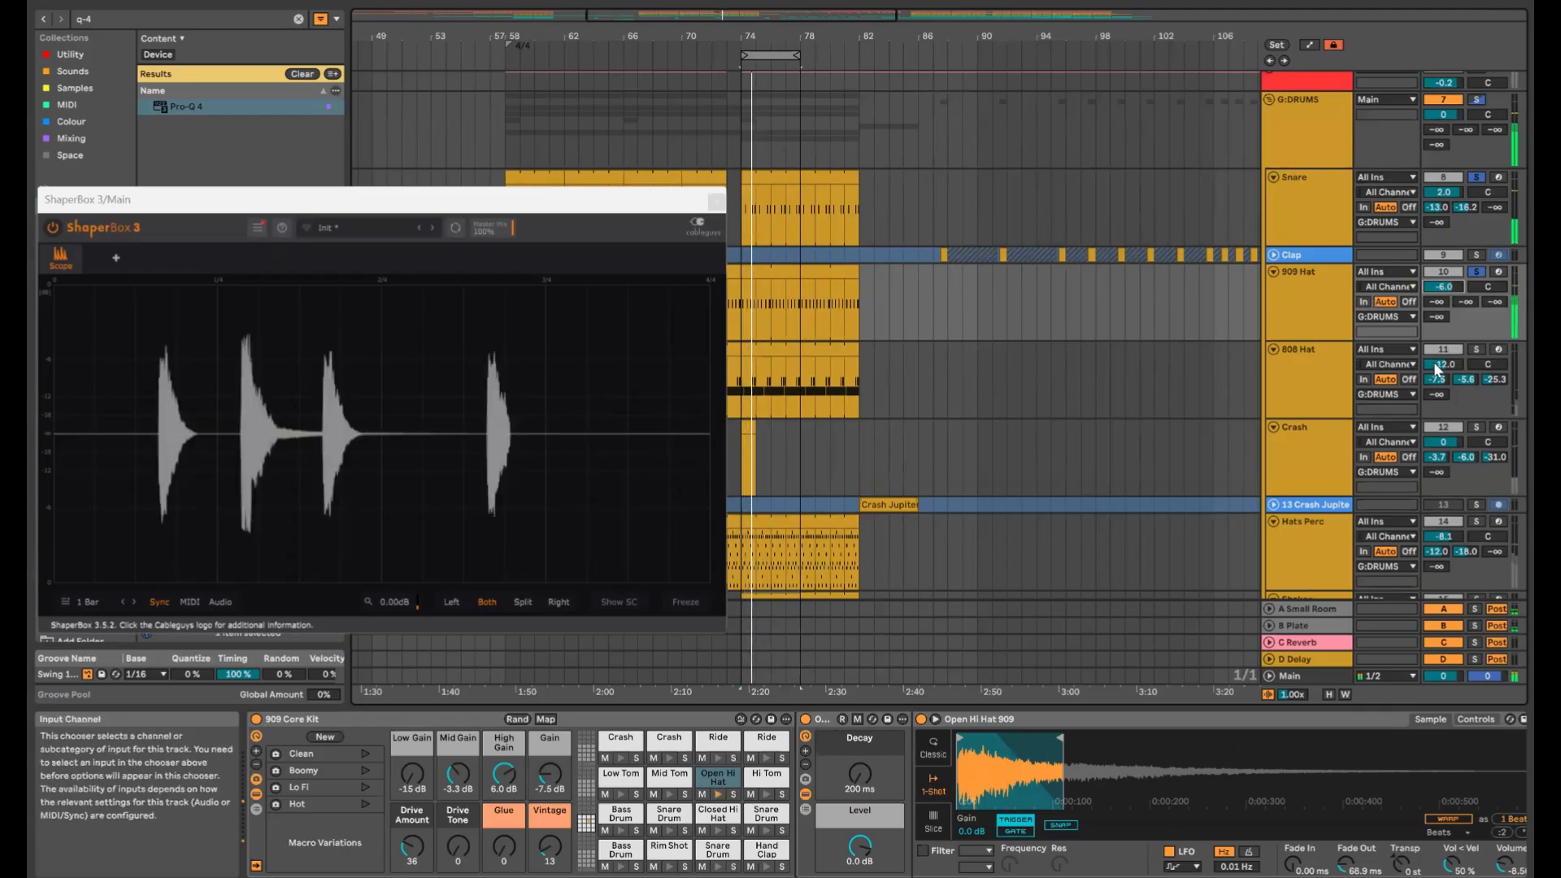
# Add the 808 Hat to the soloed tracks and lower its volume to -13.3 dB
pyautogui.click(1473, 349)
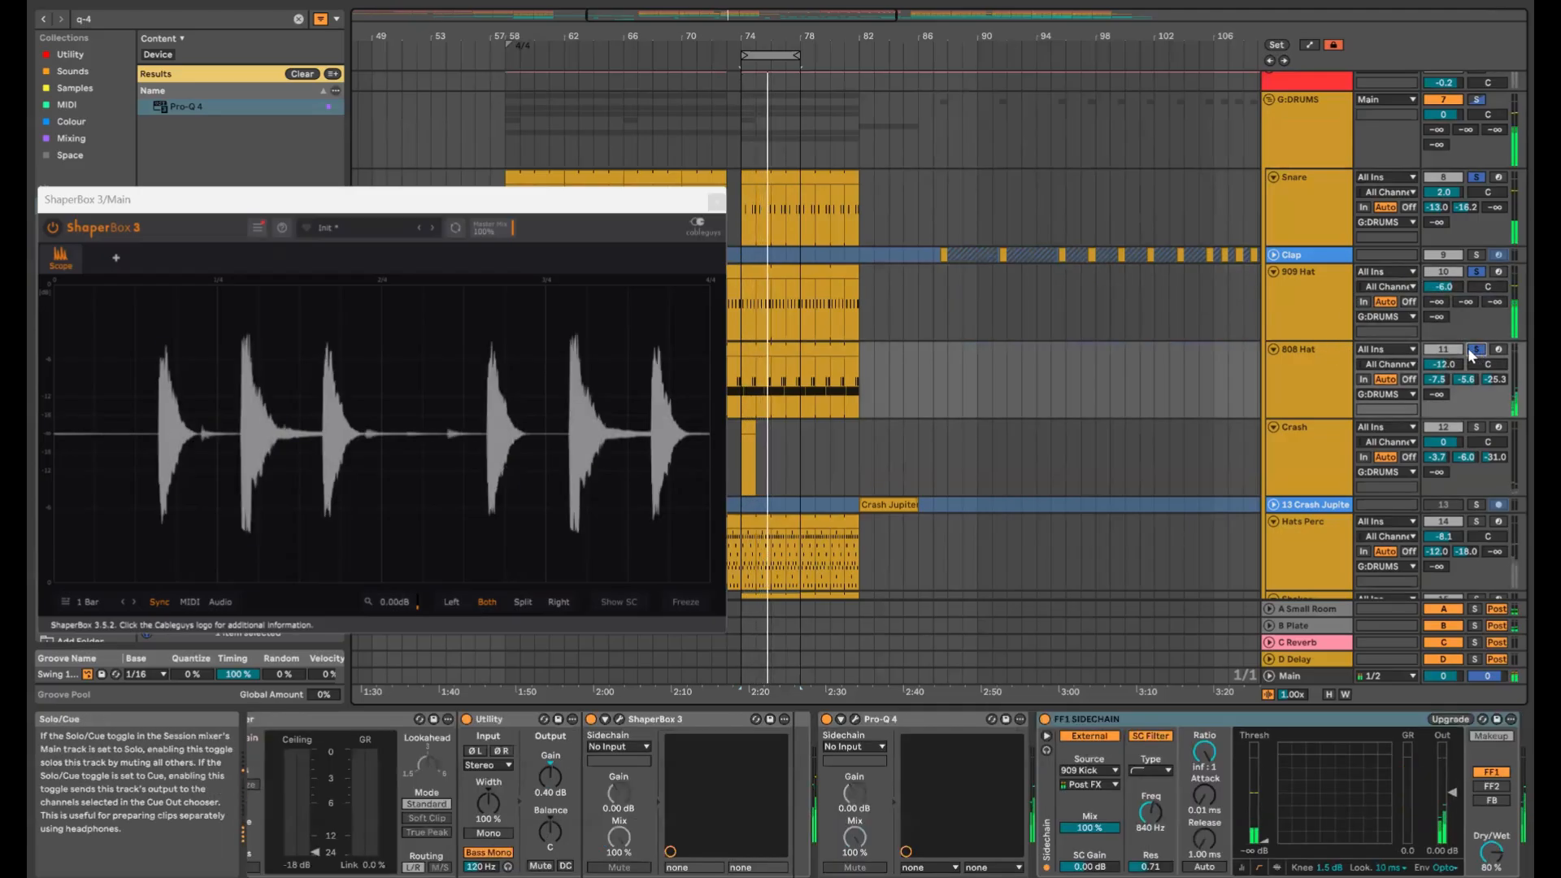
pyautogui.moveTo(1451, 367); pyautogui.dragTo(1451, 400)
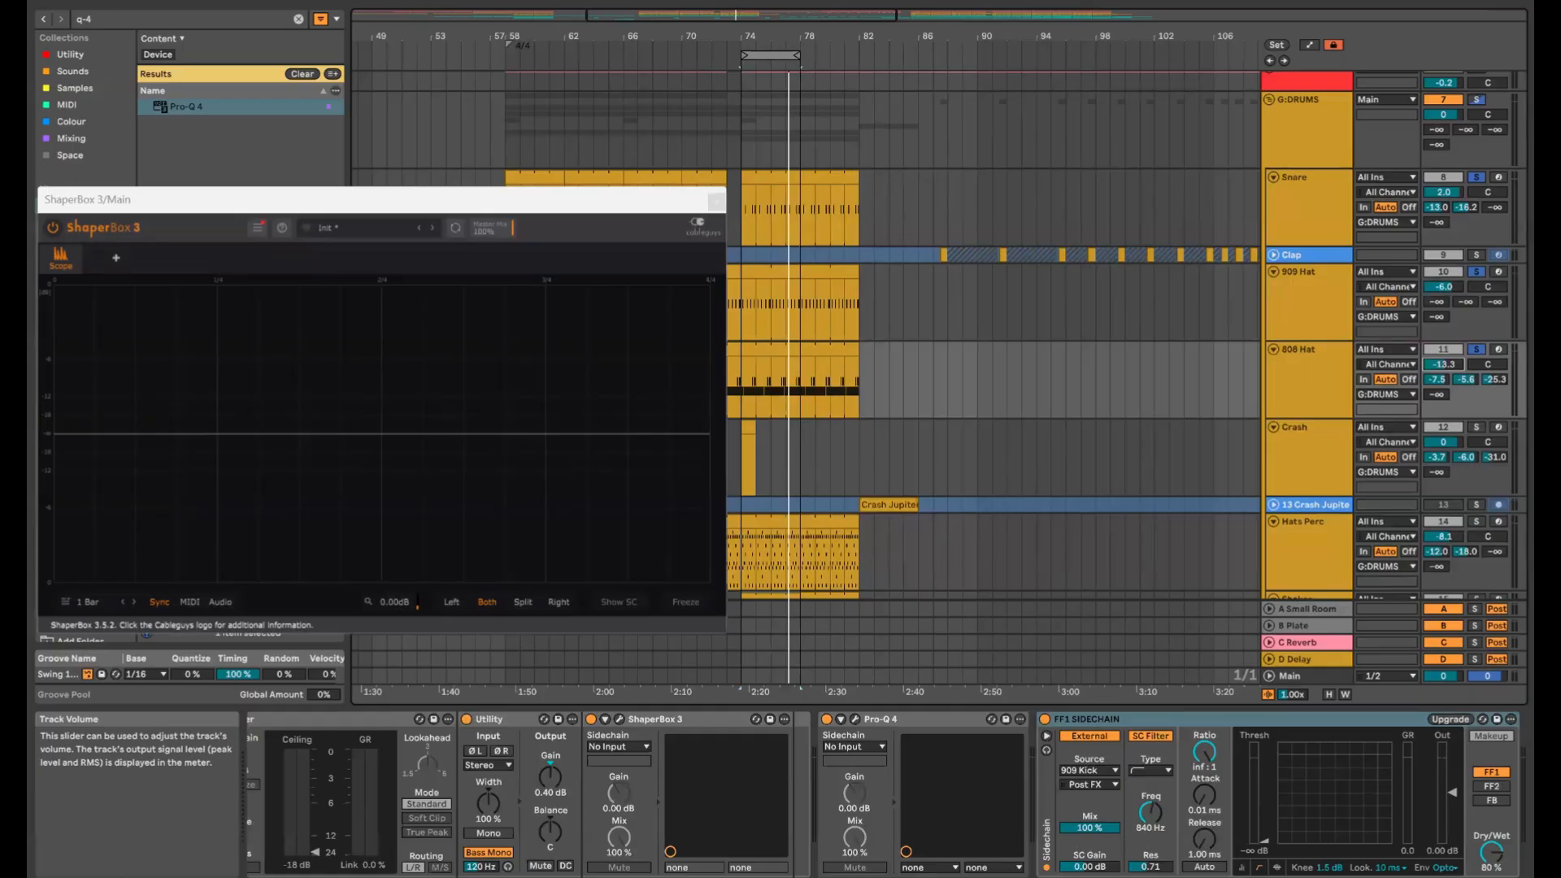
# Set the 808 Hat's volume to -4 dB while playing it with the Snare and 909 Hat, and remove it from solo
pyautogui.press('space')
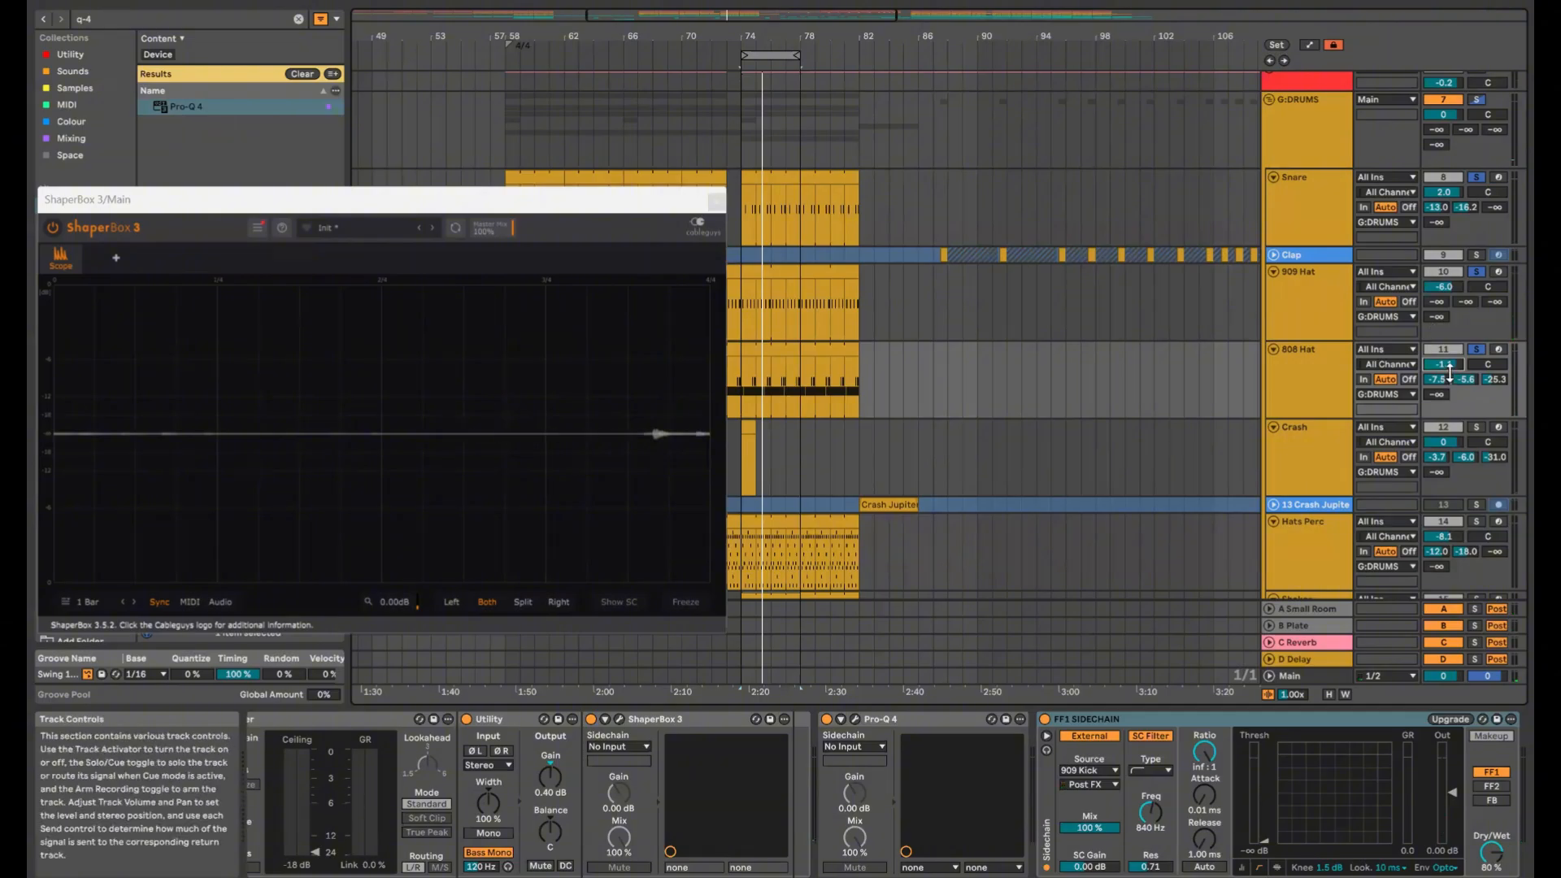
pyautogui.moveTo(1453, 365); pyautogui.dragTo(1454, 372)
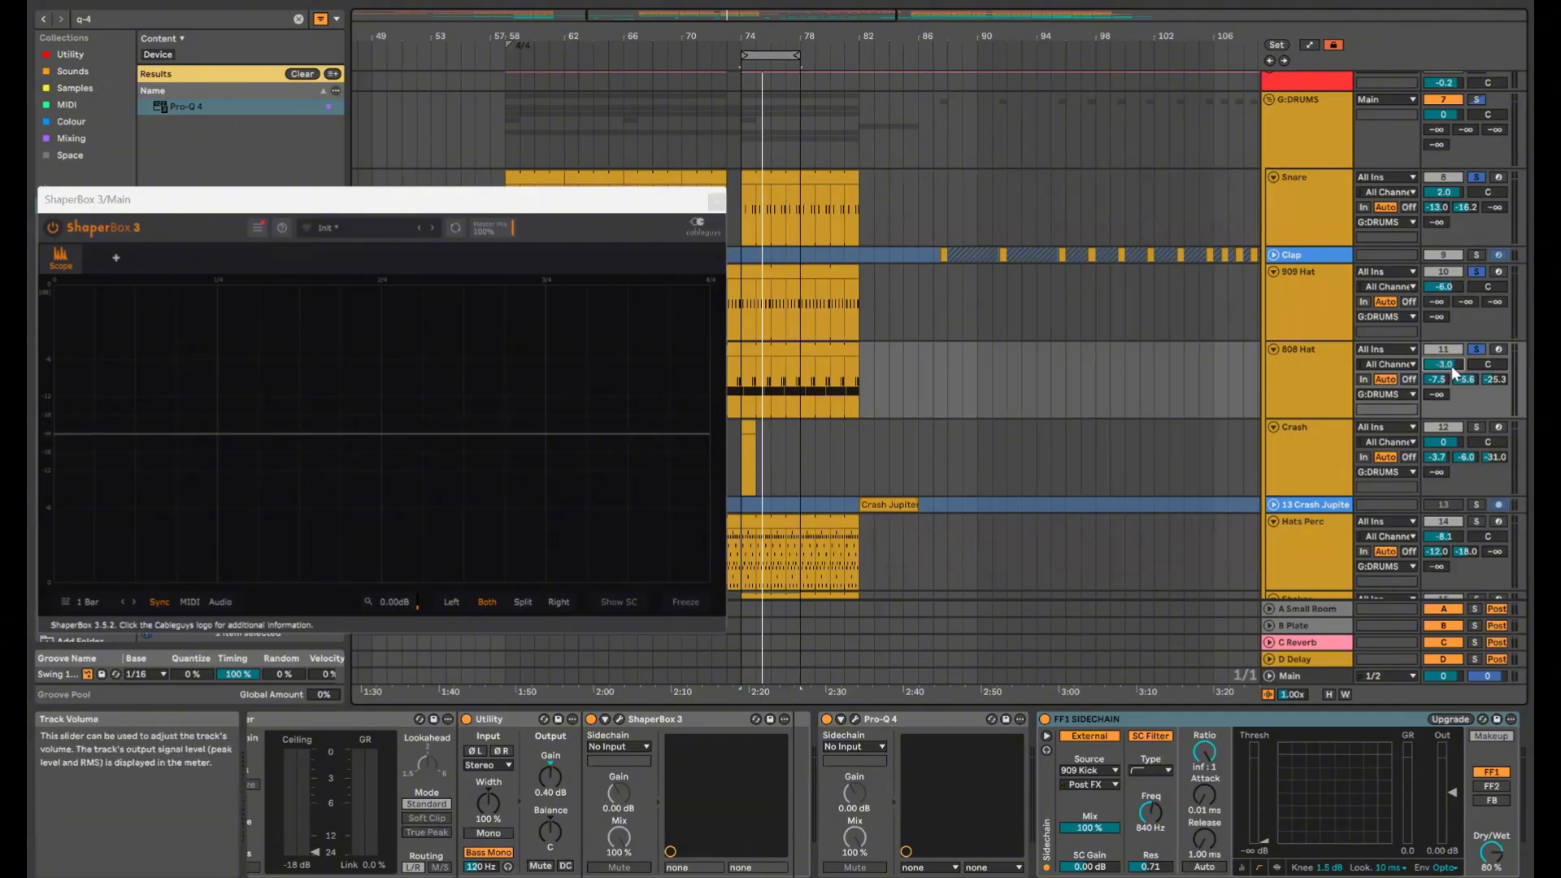
pyautogui.press('space')
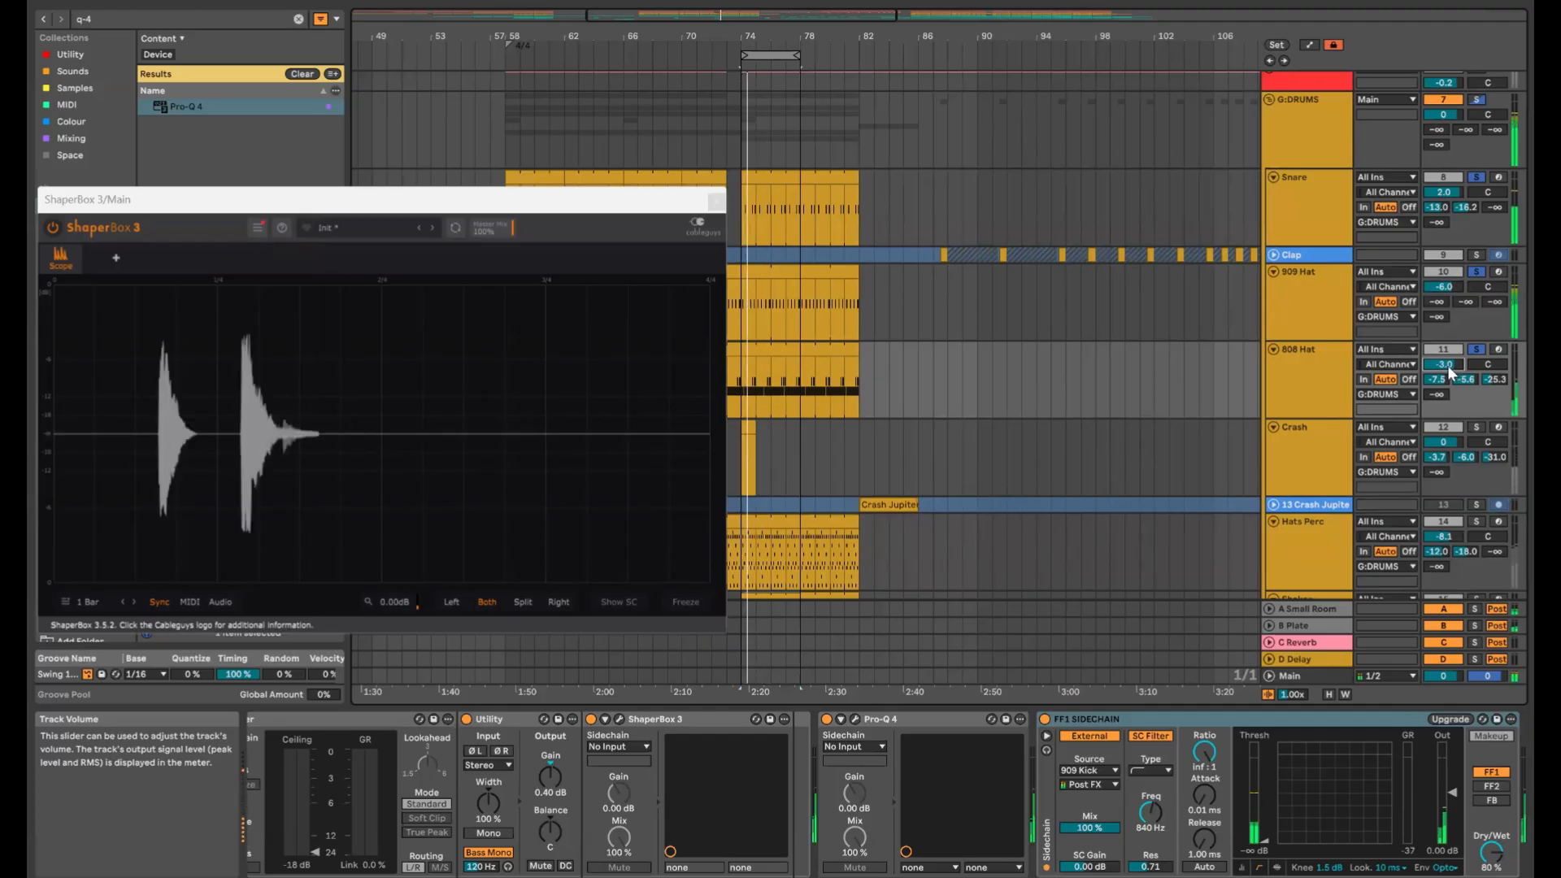
pyautogui.moveTo(1452, 372); pyautogui.dragTo(1452, 385)
pyautogui.moveTo(1452, 362); pyautogui.dragTo(1464, 364)
pyautogui.click(1473, 351)
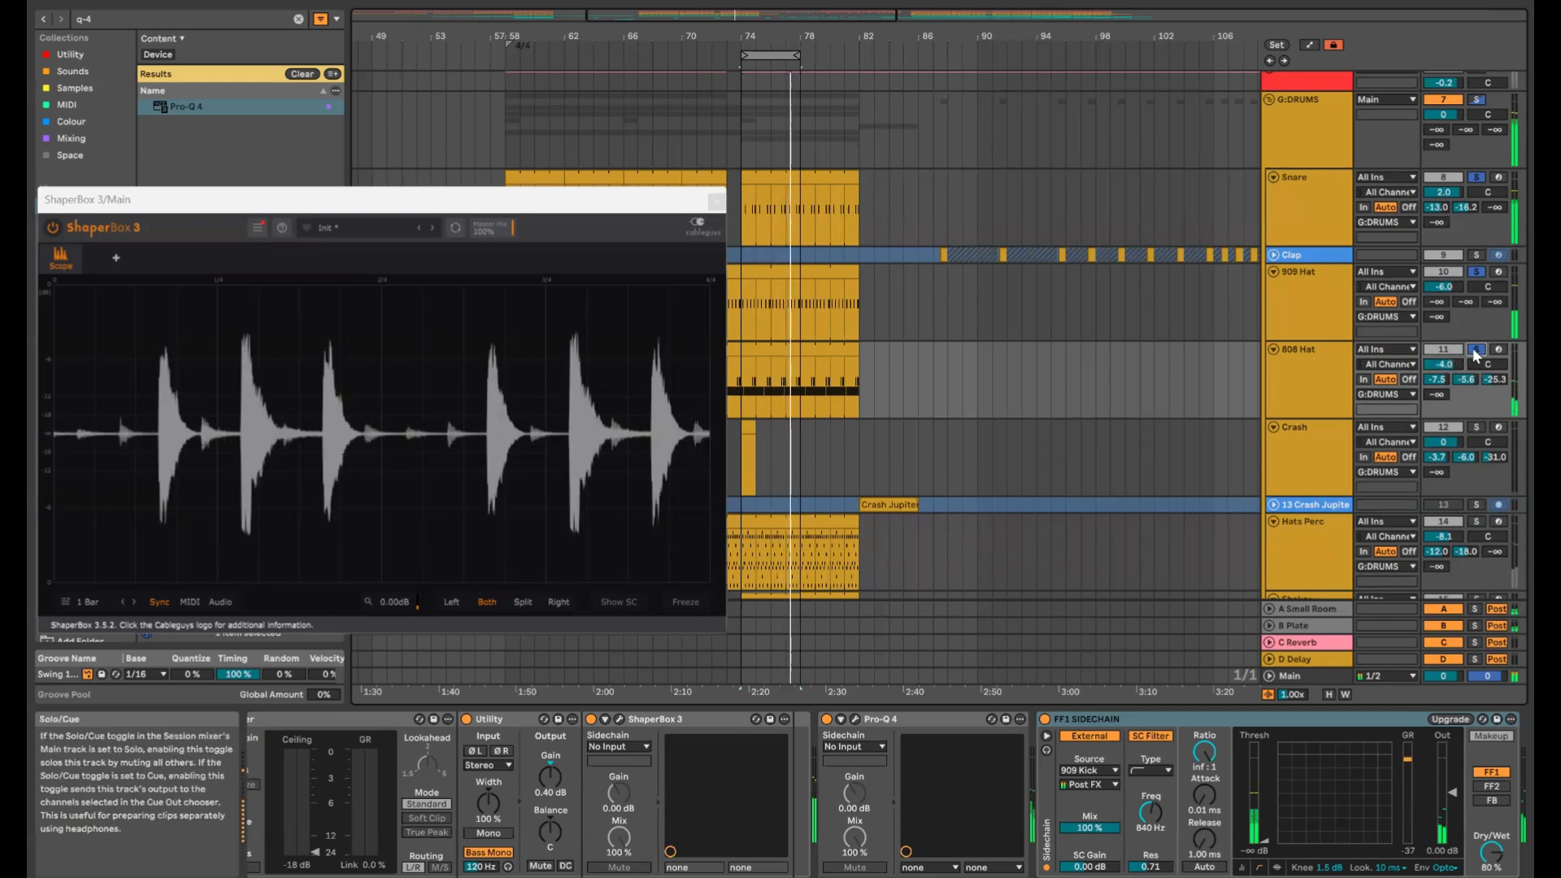
# Solo the Crash, play it from its clip, set its volume to -1 dB and take it out of solo
pyautogui.click(1477, 430)
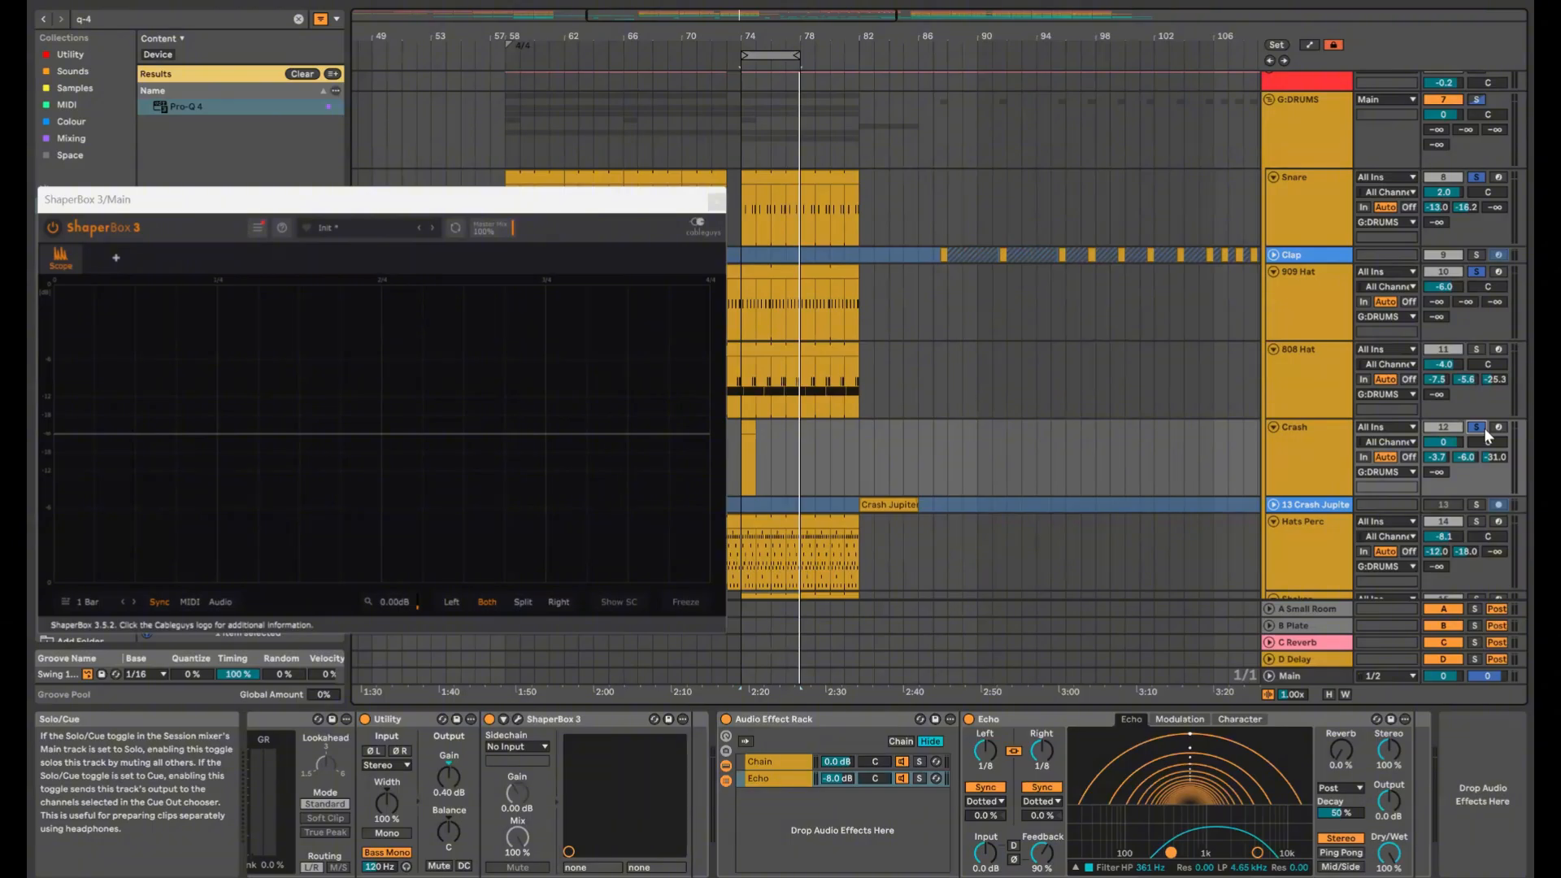
pyautogui.click(748, 430)
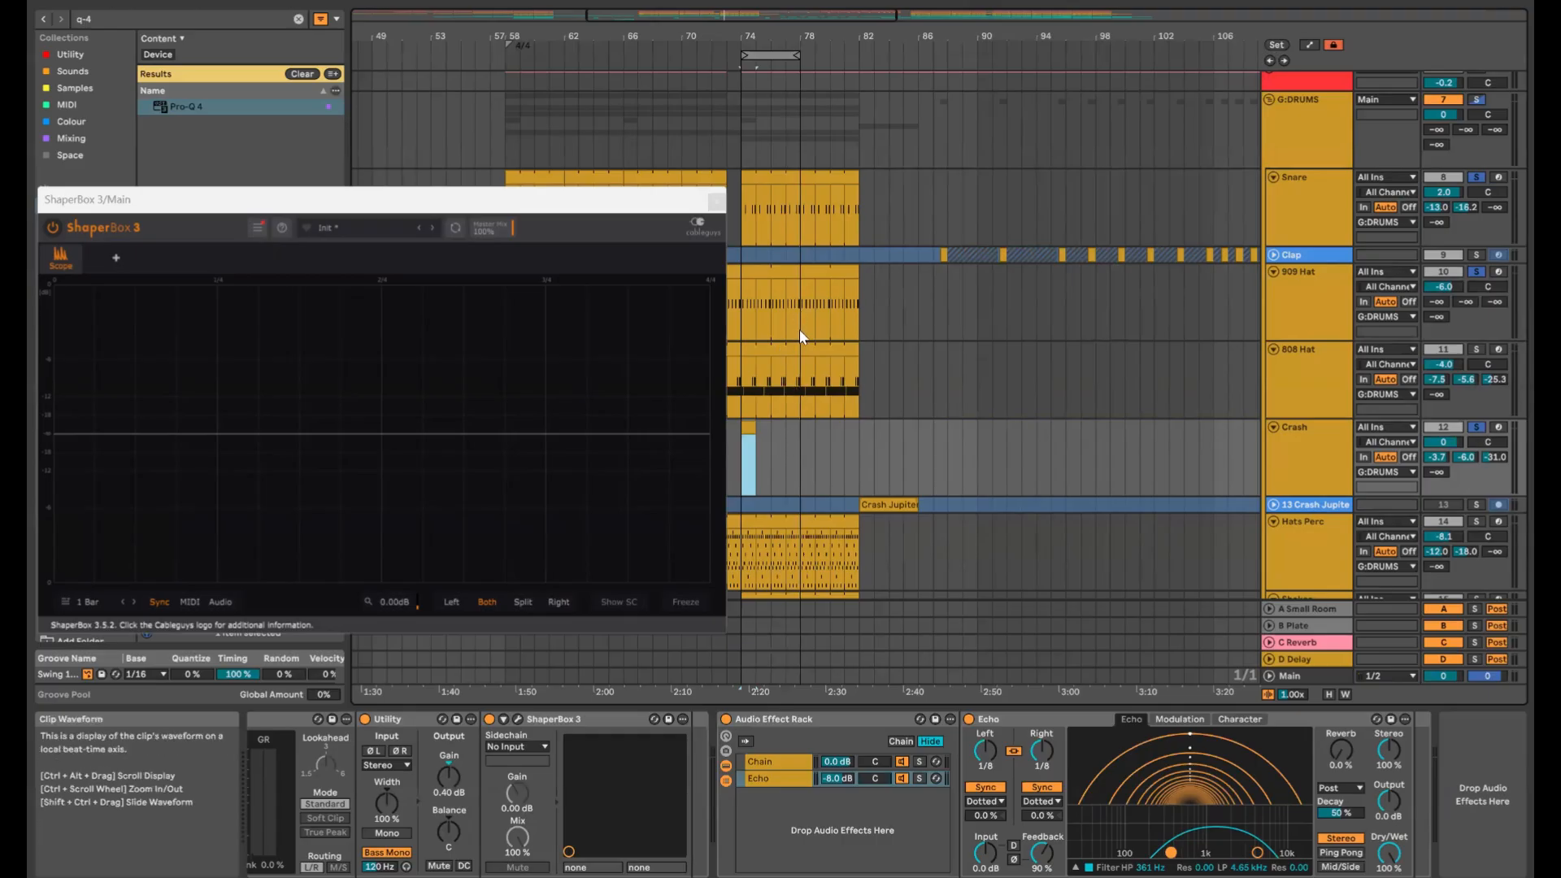
pyautogui.press('space')
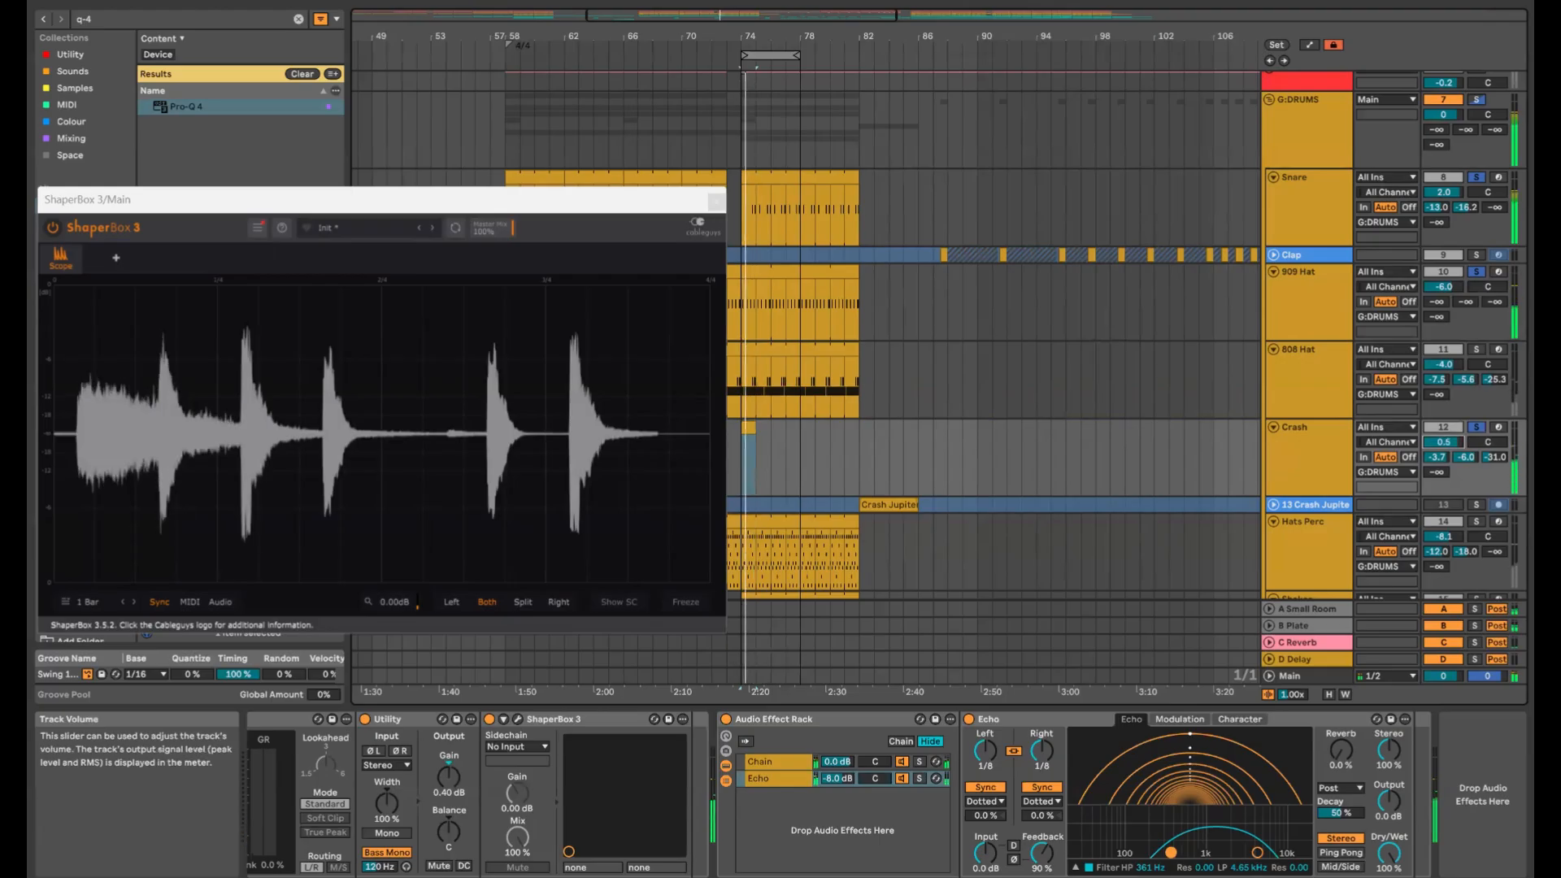
pyautogui.moveTo(1442, 442); pyautogui.dragTo(1448, 437)
pyautogui.press('space')
pyautogui.press('space')
pyautogui.press('space')
pyautogui.press('space')
pyautogui.press('space')
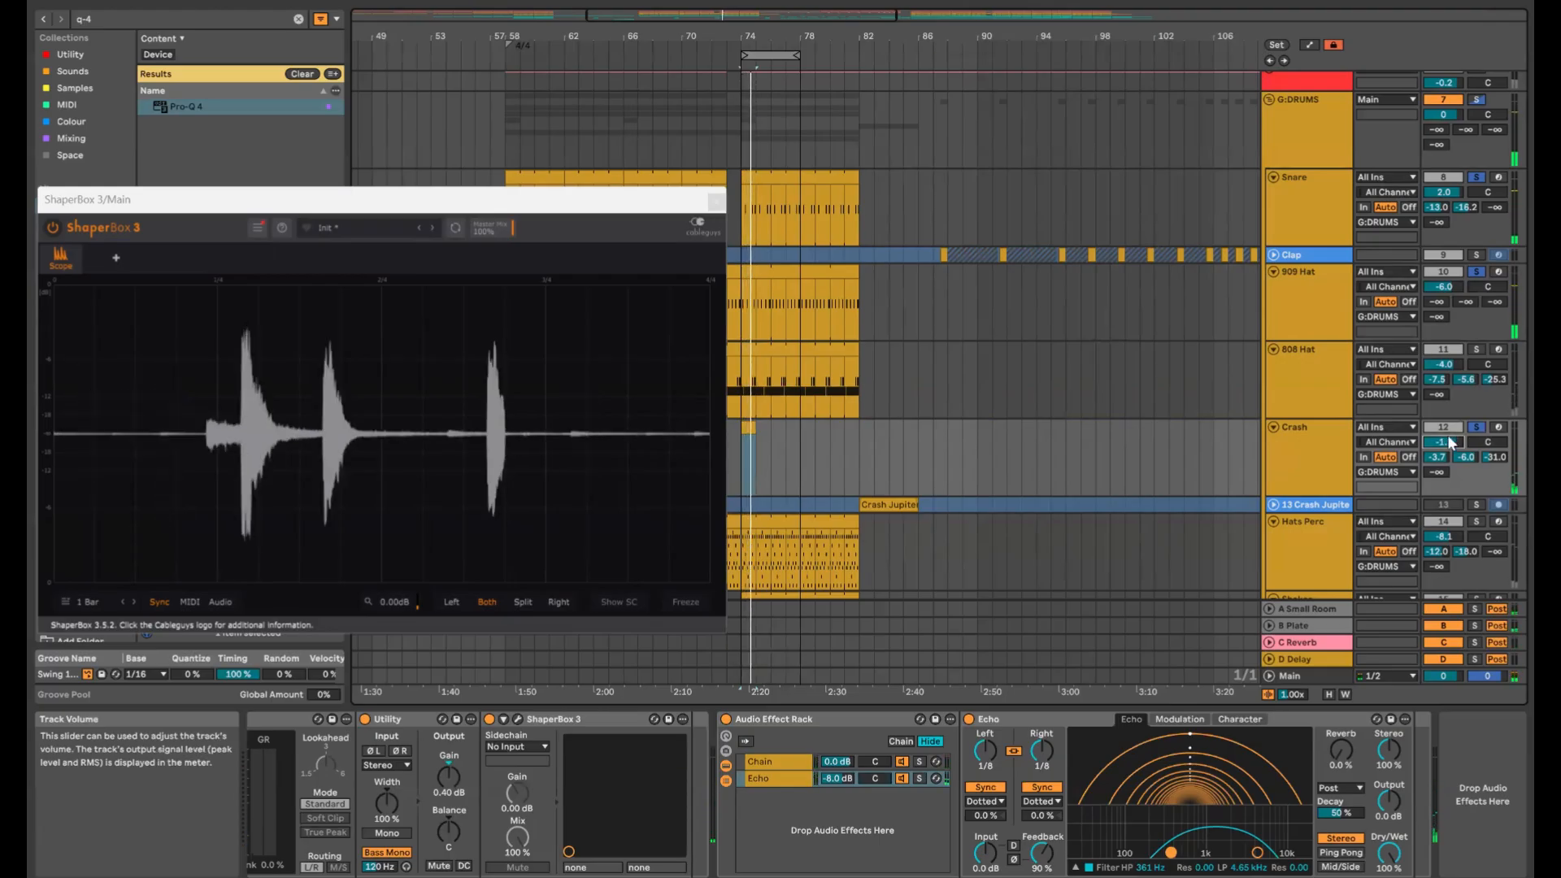
pyautogui.press('space')
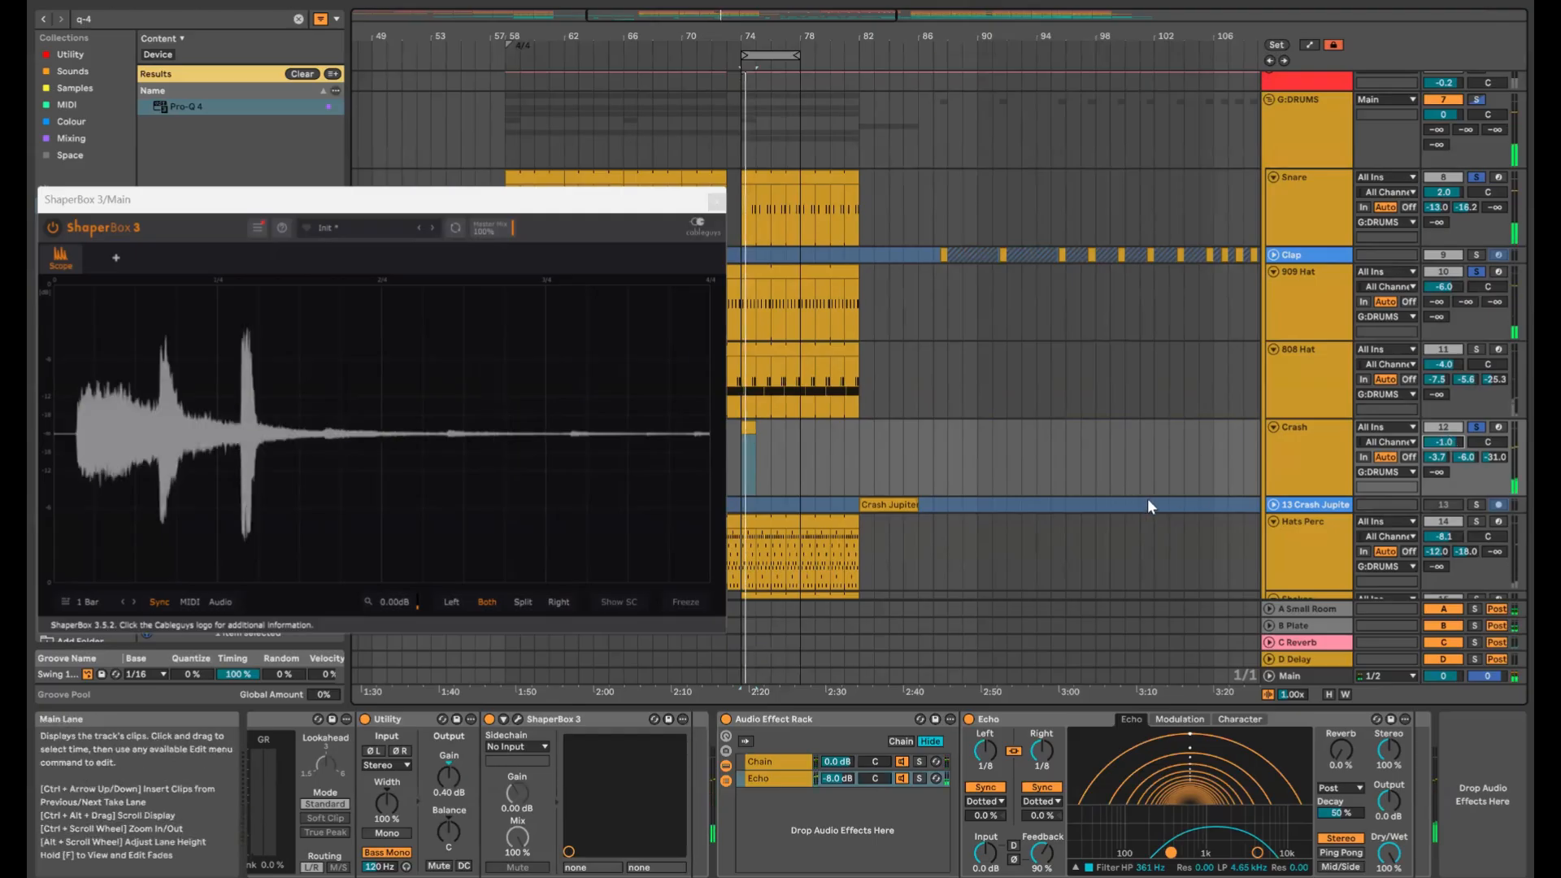
pyautogui.click(1476, 428)
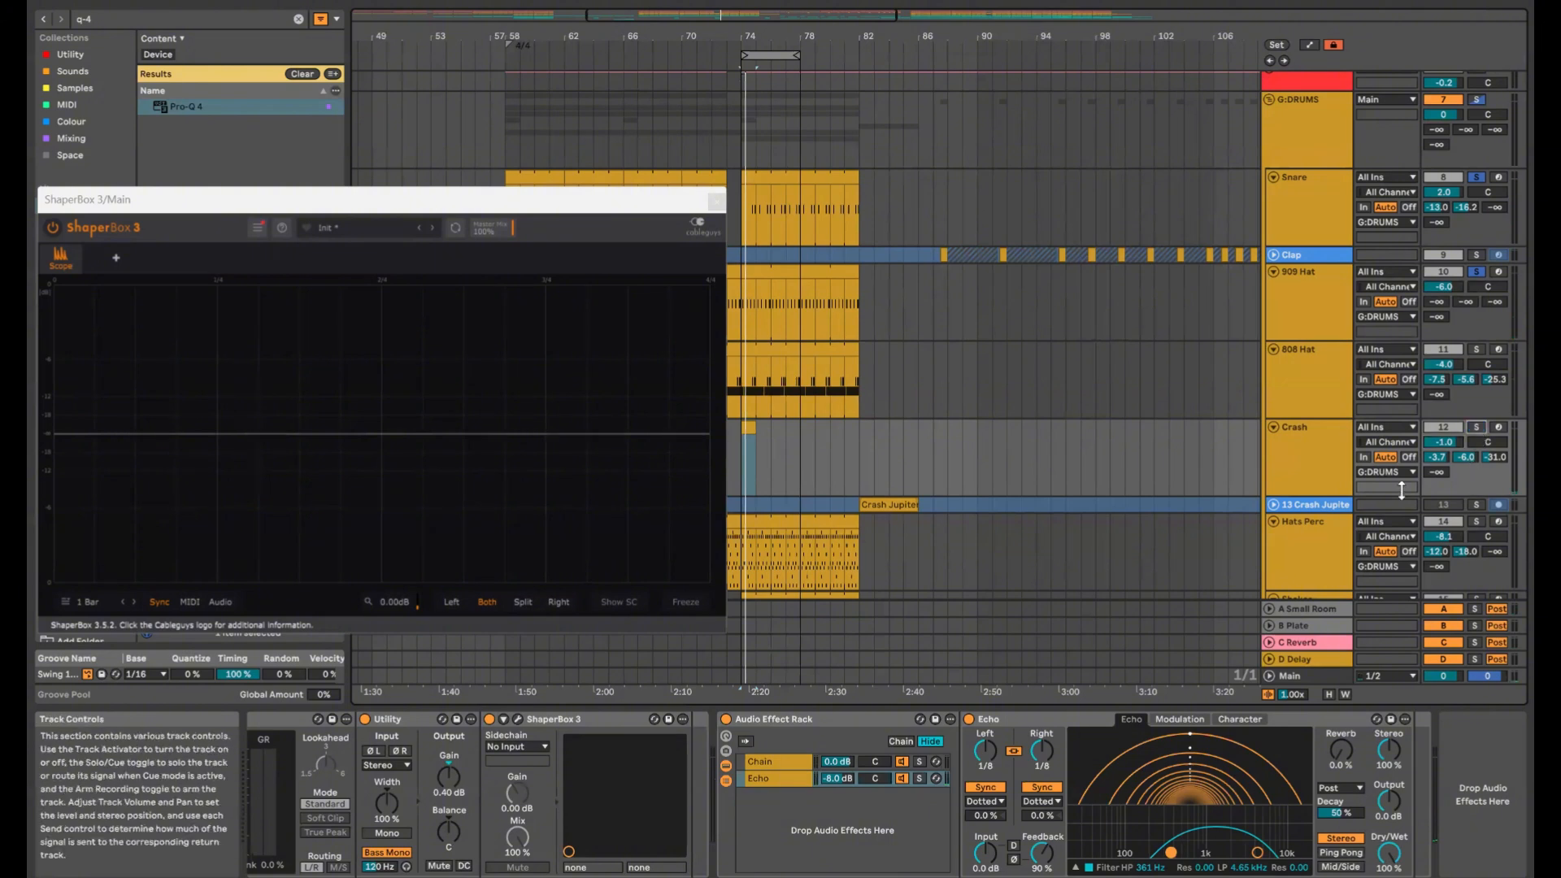
# Solo Hats Perc, raise its volume to -2.1 dB during playback and freeze the scope display
pyautogui.click(1475, 522)
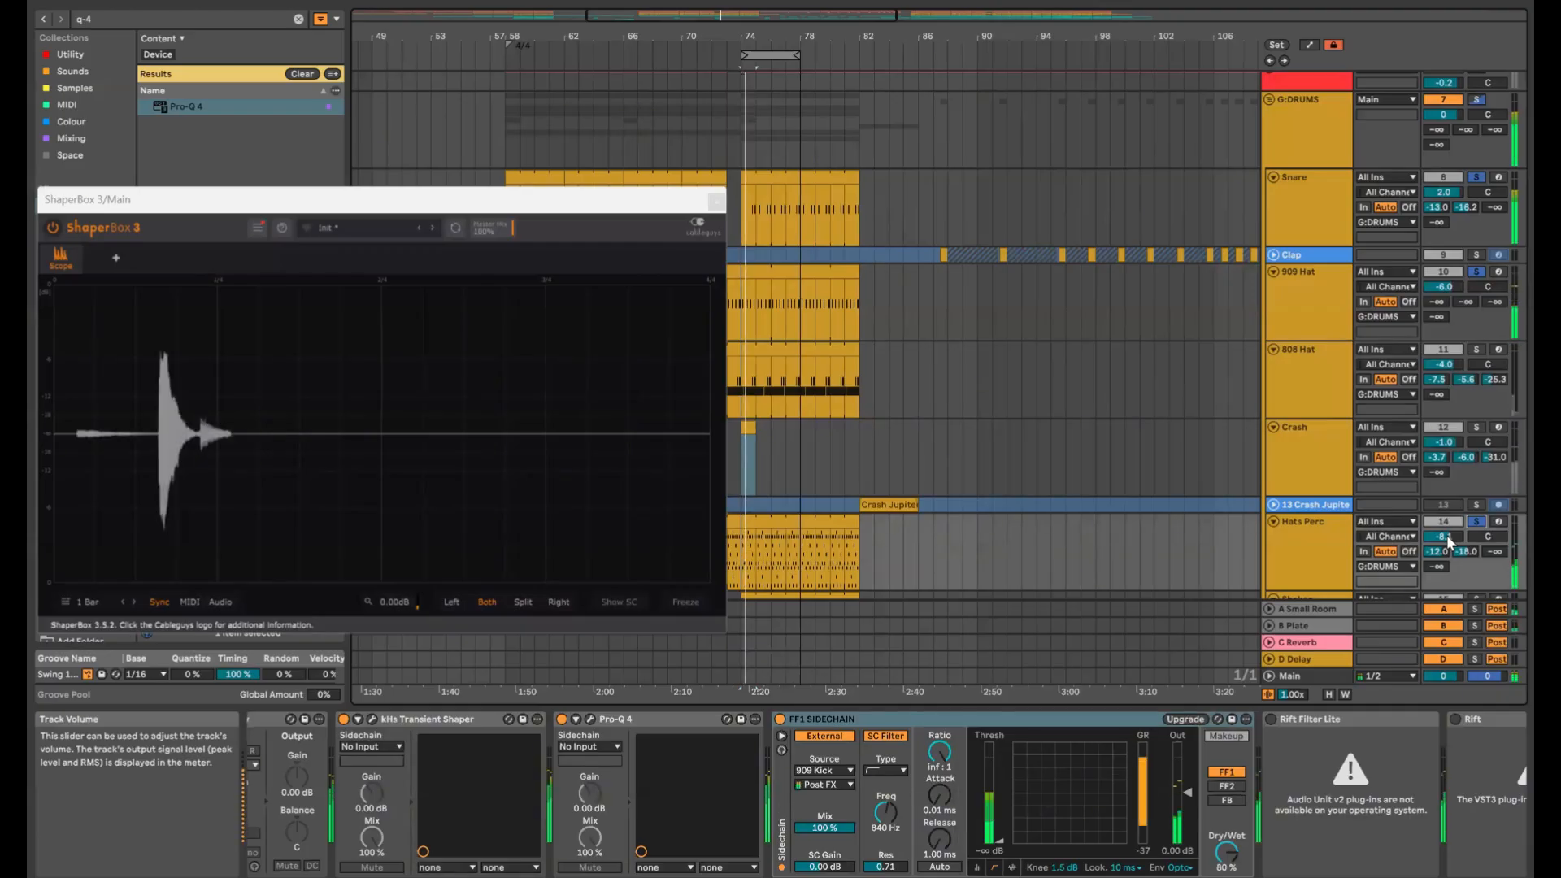
pyautogui.moveTo(1445, 537); pyautogui.dragTo(1446, 504)
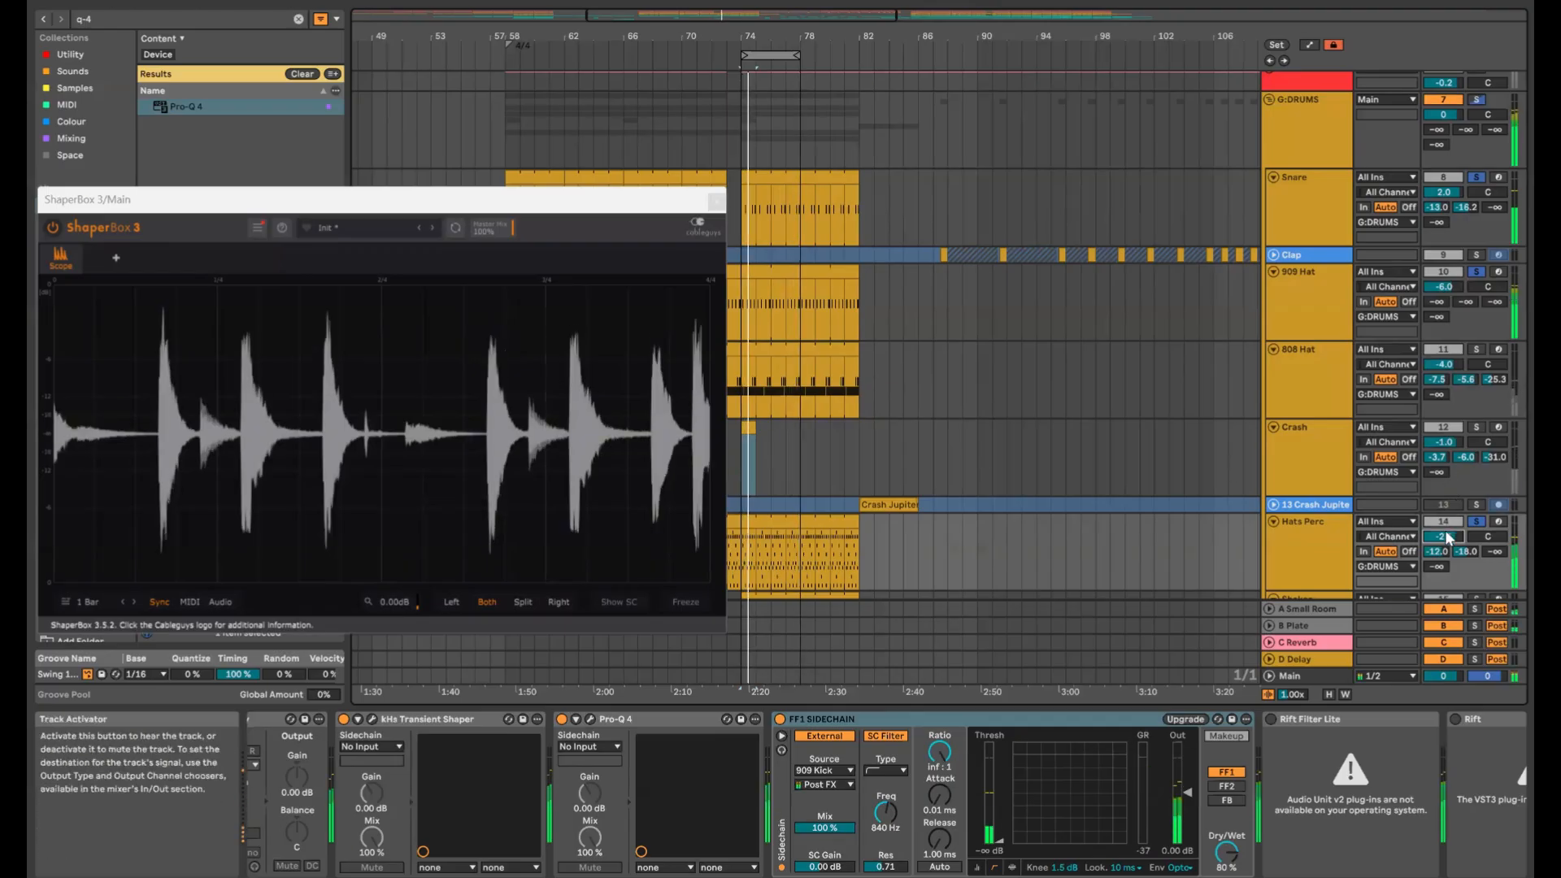
pyautogui.click(683, 602)
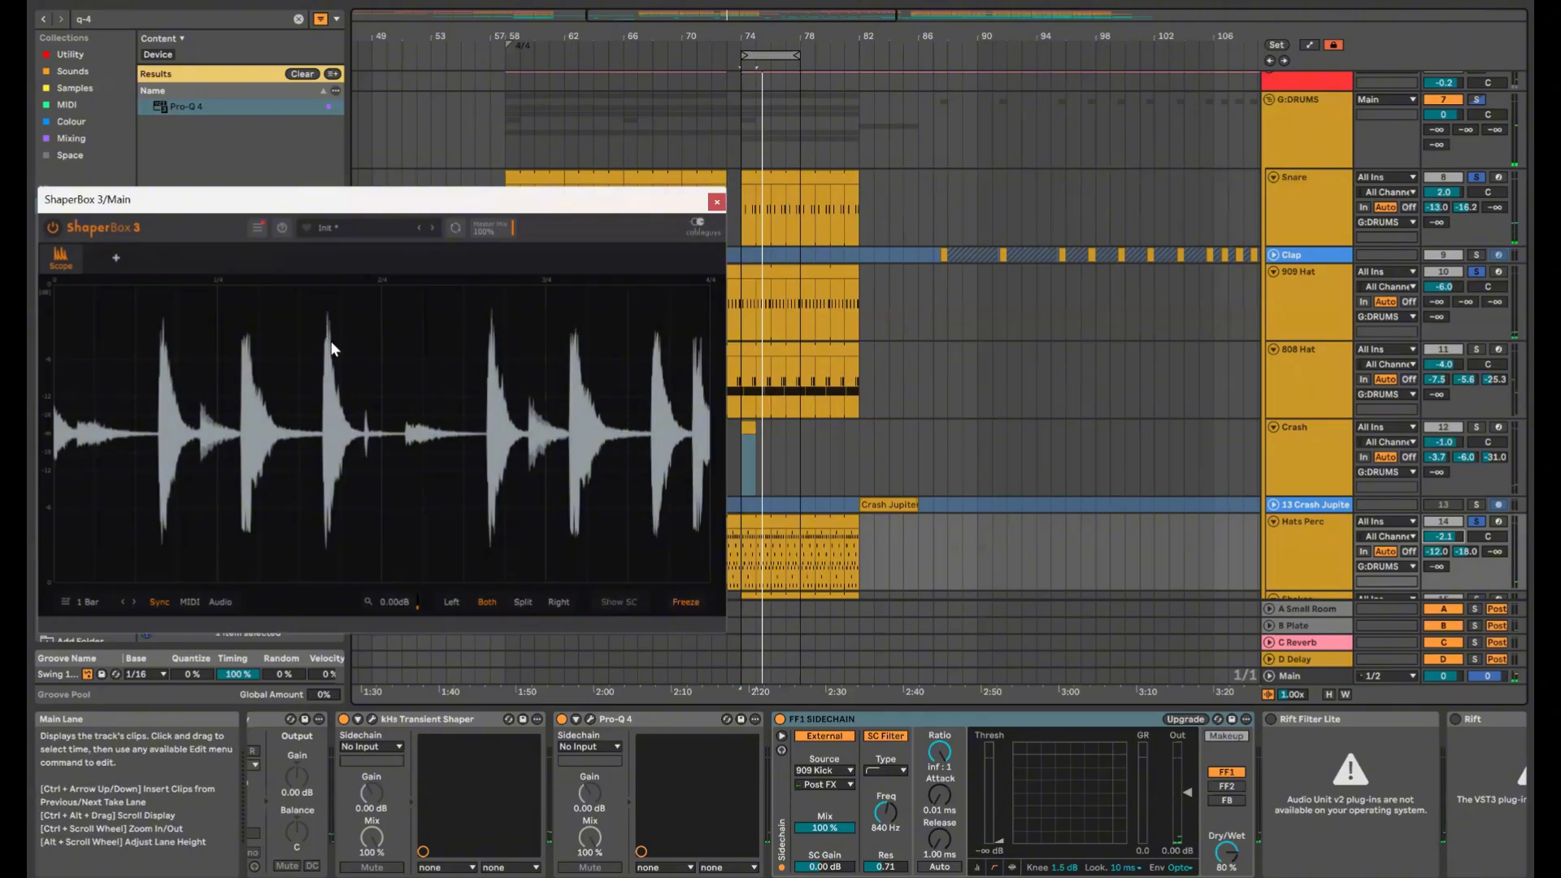
# Switch to Session View and show the Track Options in the mixer so the track delay settings are available
pyautogui.click(1328, 534)
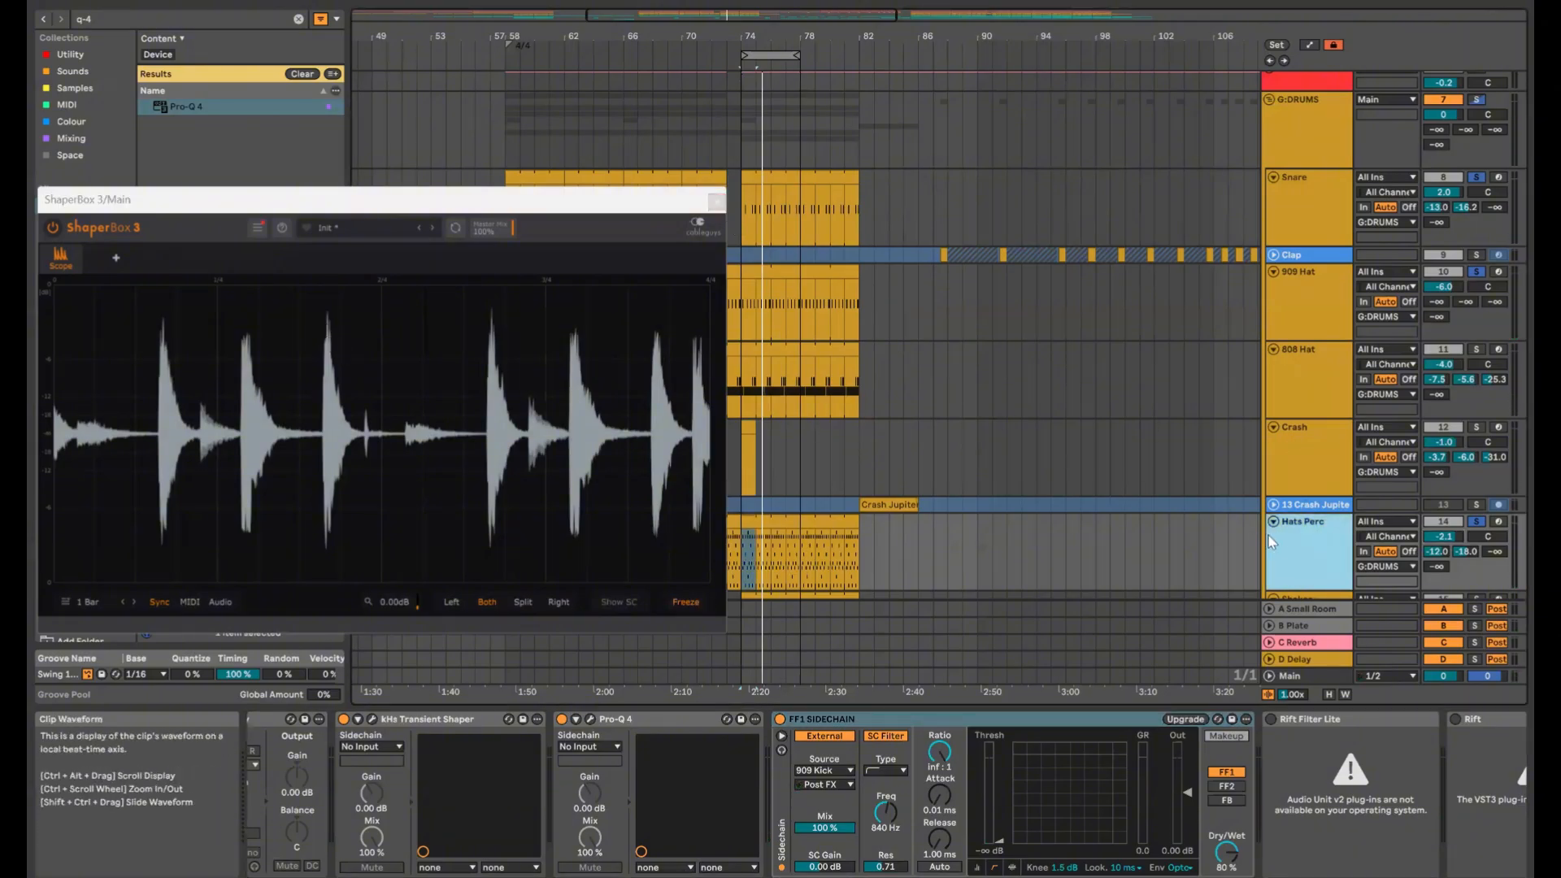
pyautogui.press('Tab')
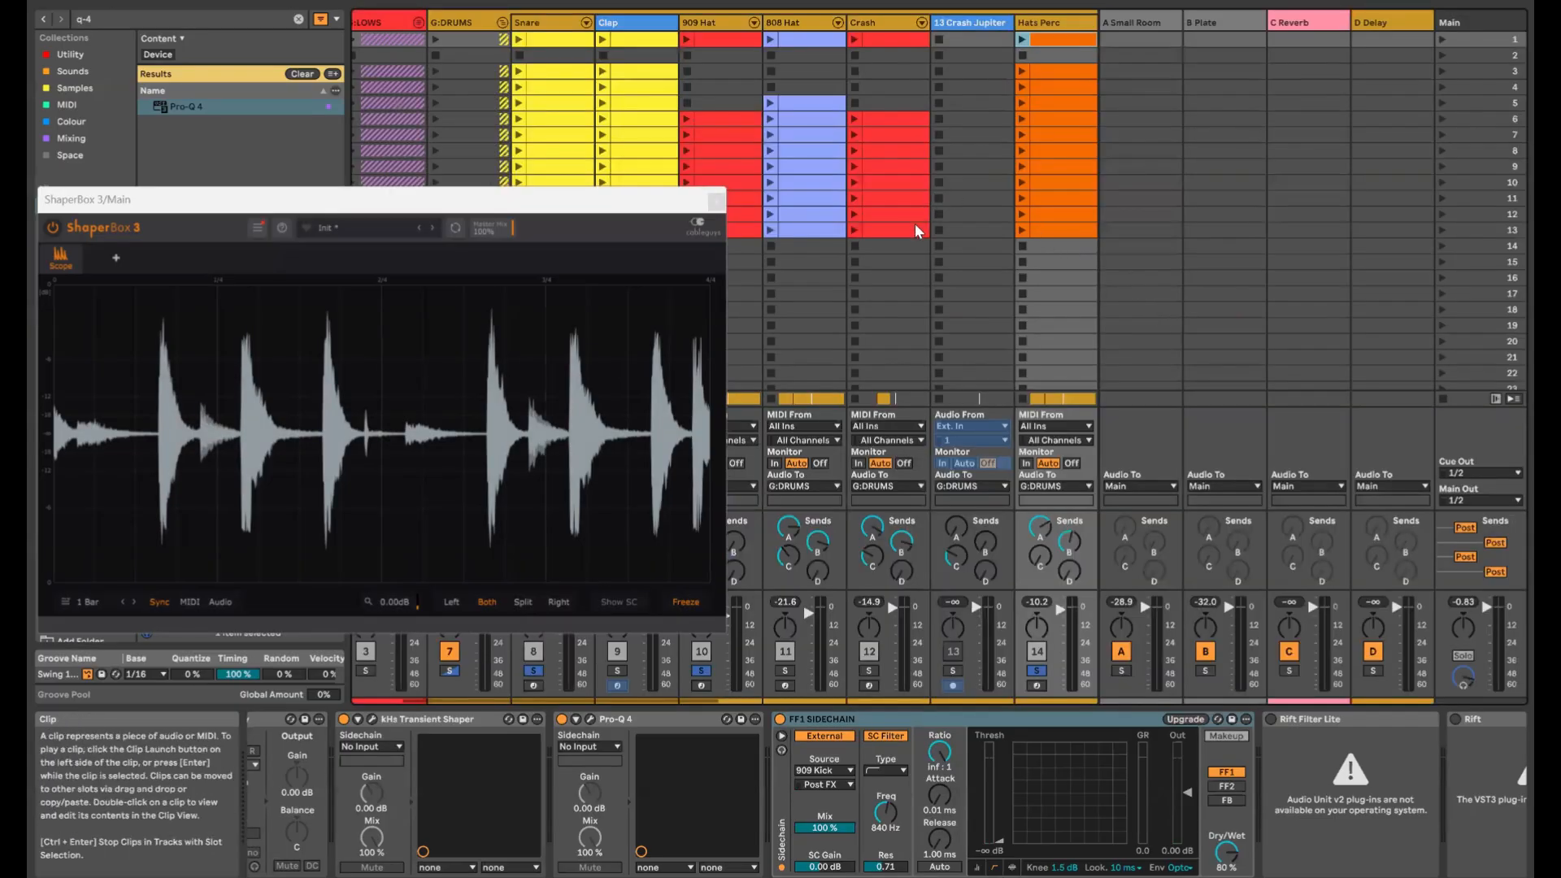
pyautogui.click(1501, 871)
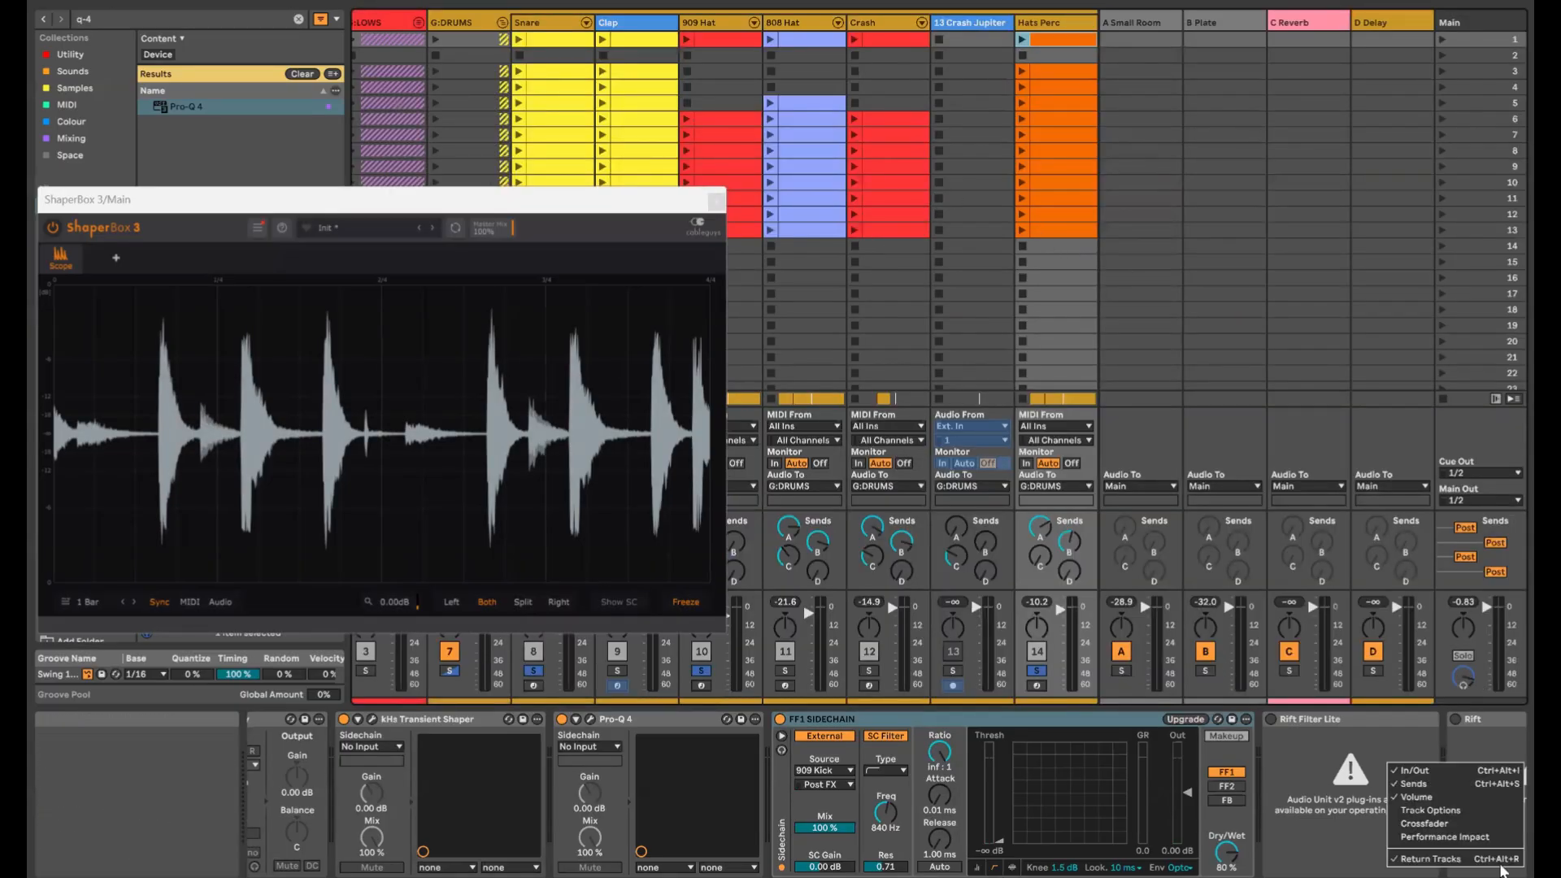
pyautogui.click(1446, 809)
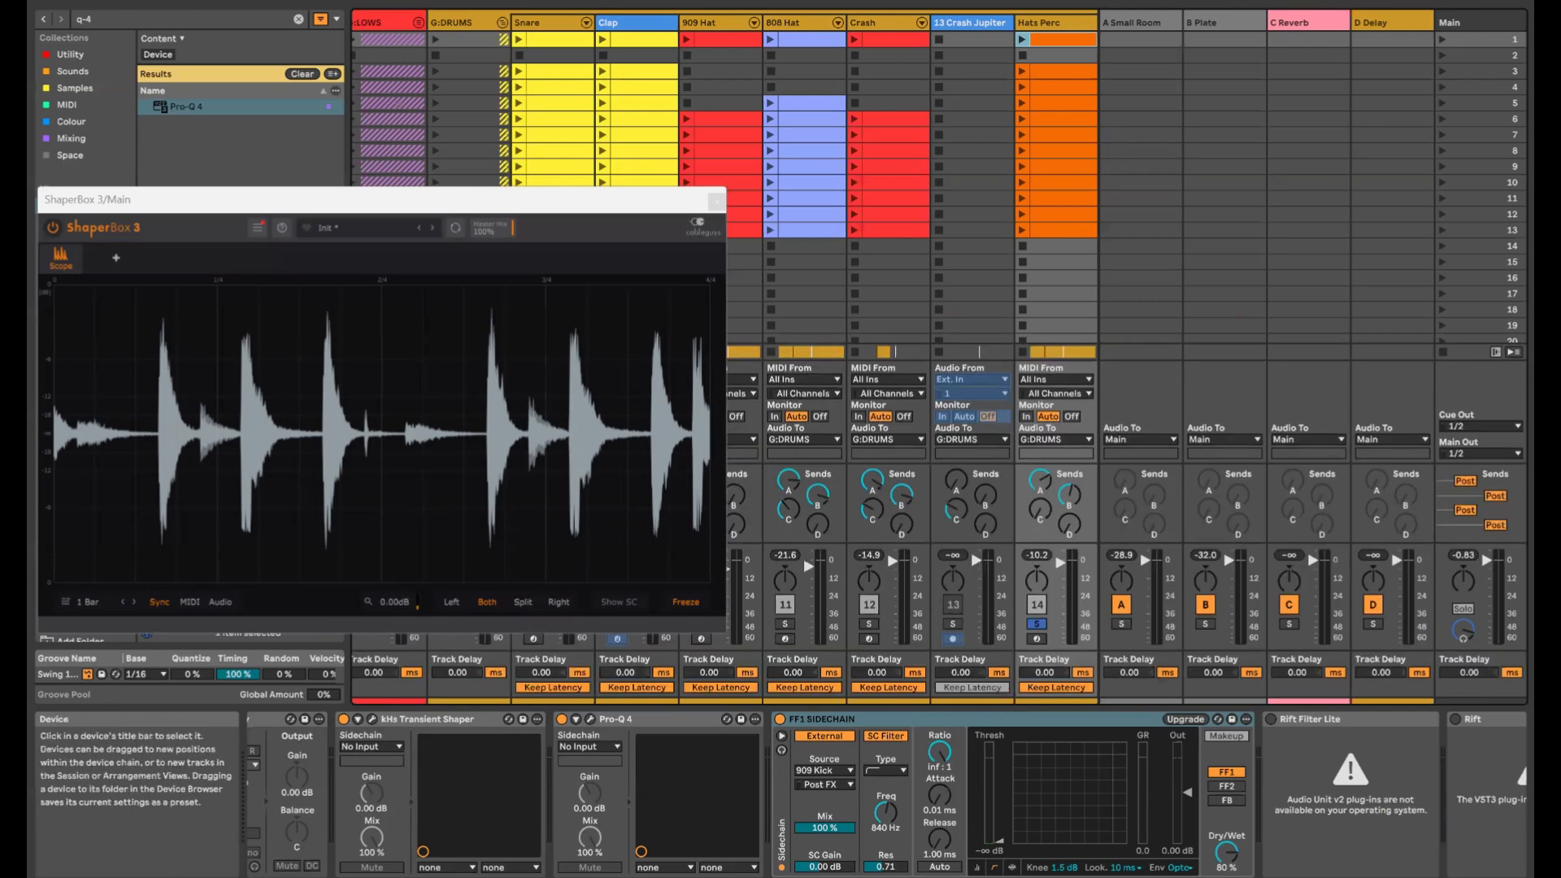
pyautogui.click(1501, 871)
pyautogui.click(1455, 811)
pyautogui.click(1501, 872)
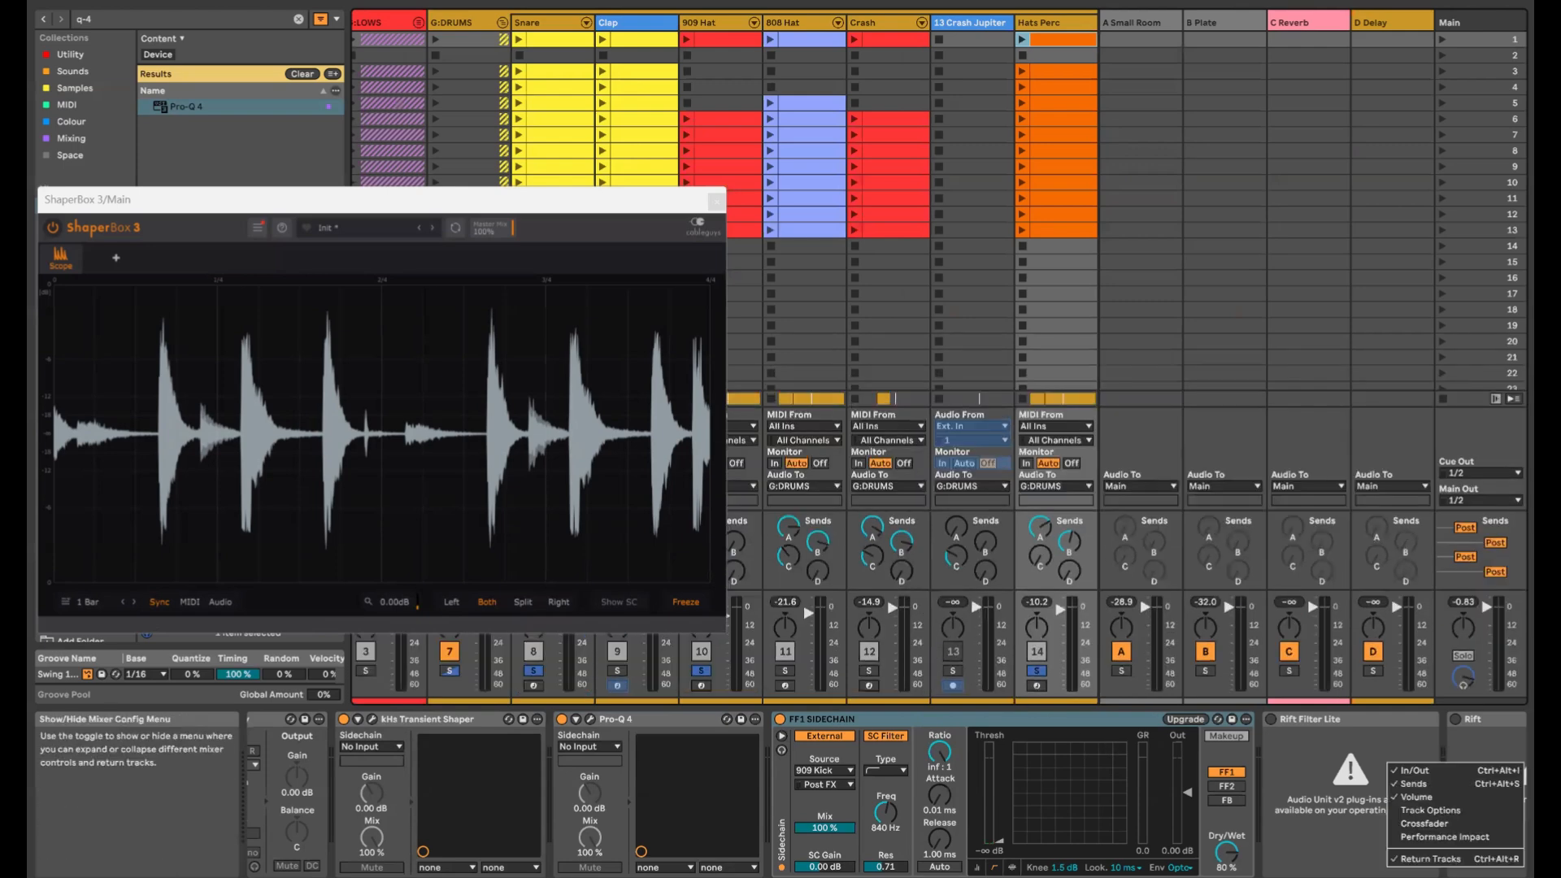
pyautogui.click(1446, 810)
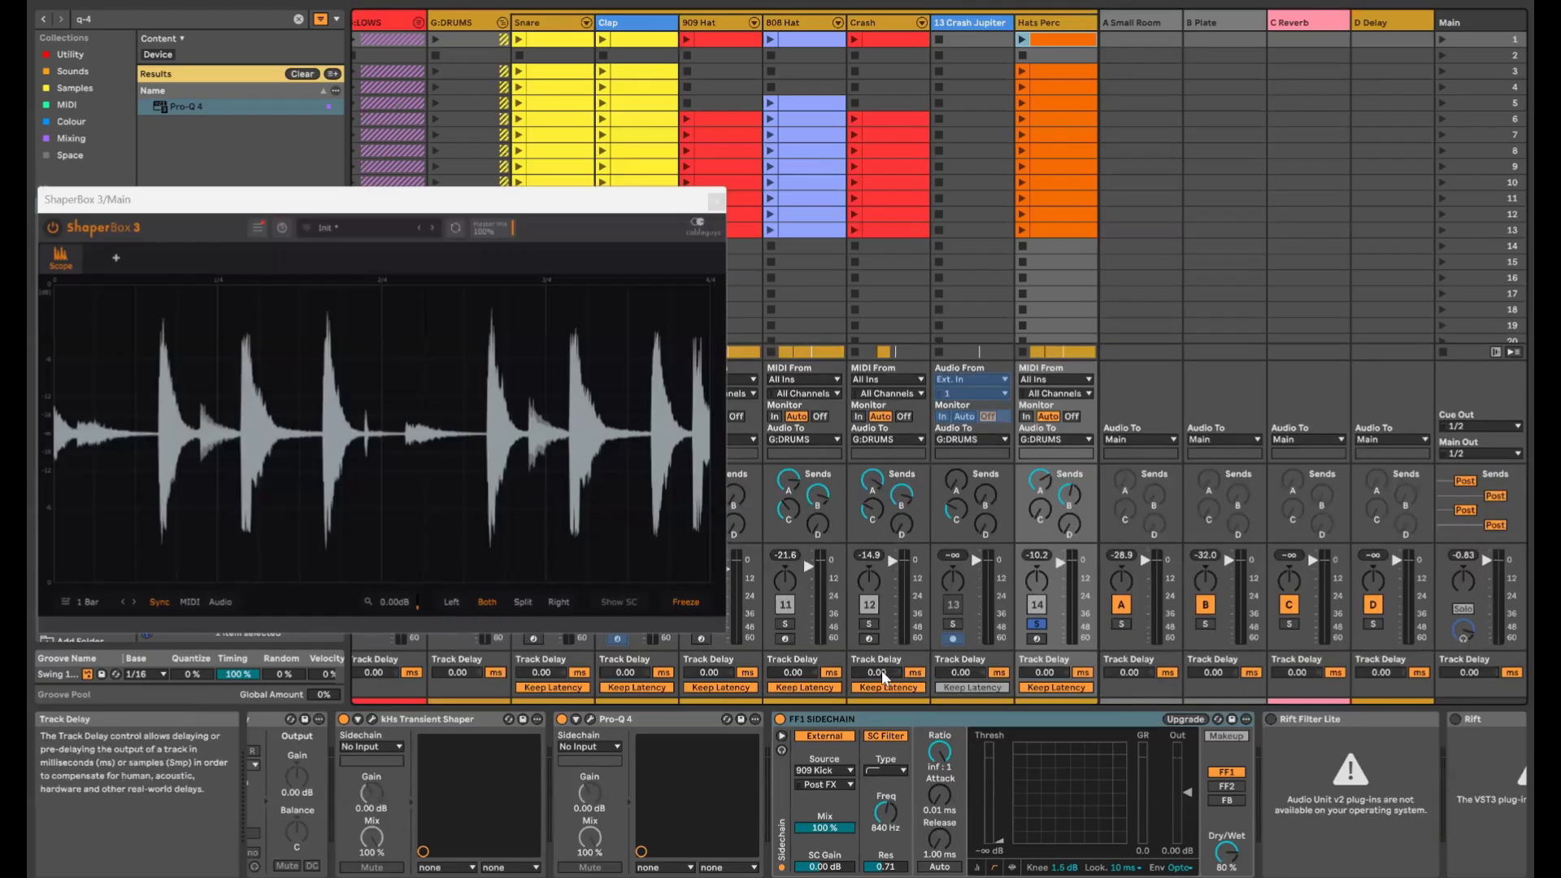
# Set the Hats Perc track delay to -8 ms, comparing it with 0 ms on the scope during playback
pyautogui.press('Tab')
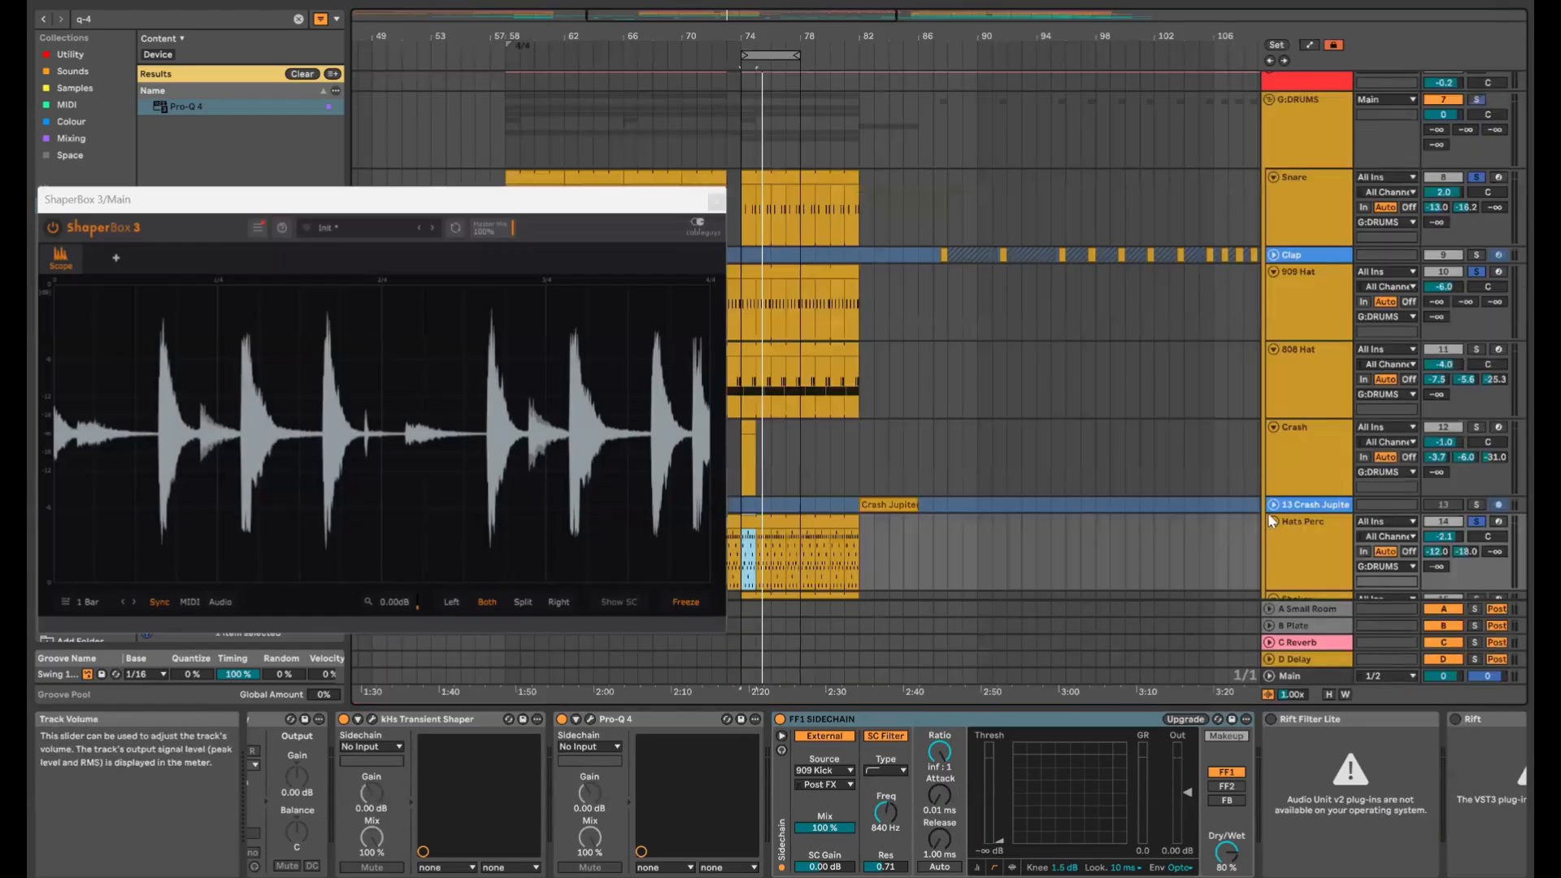
pyautogui.click(1314, 521)
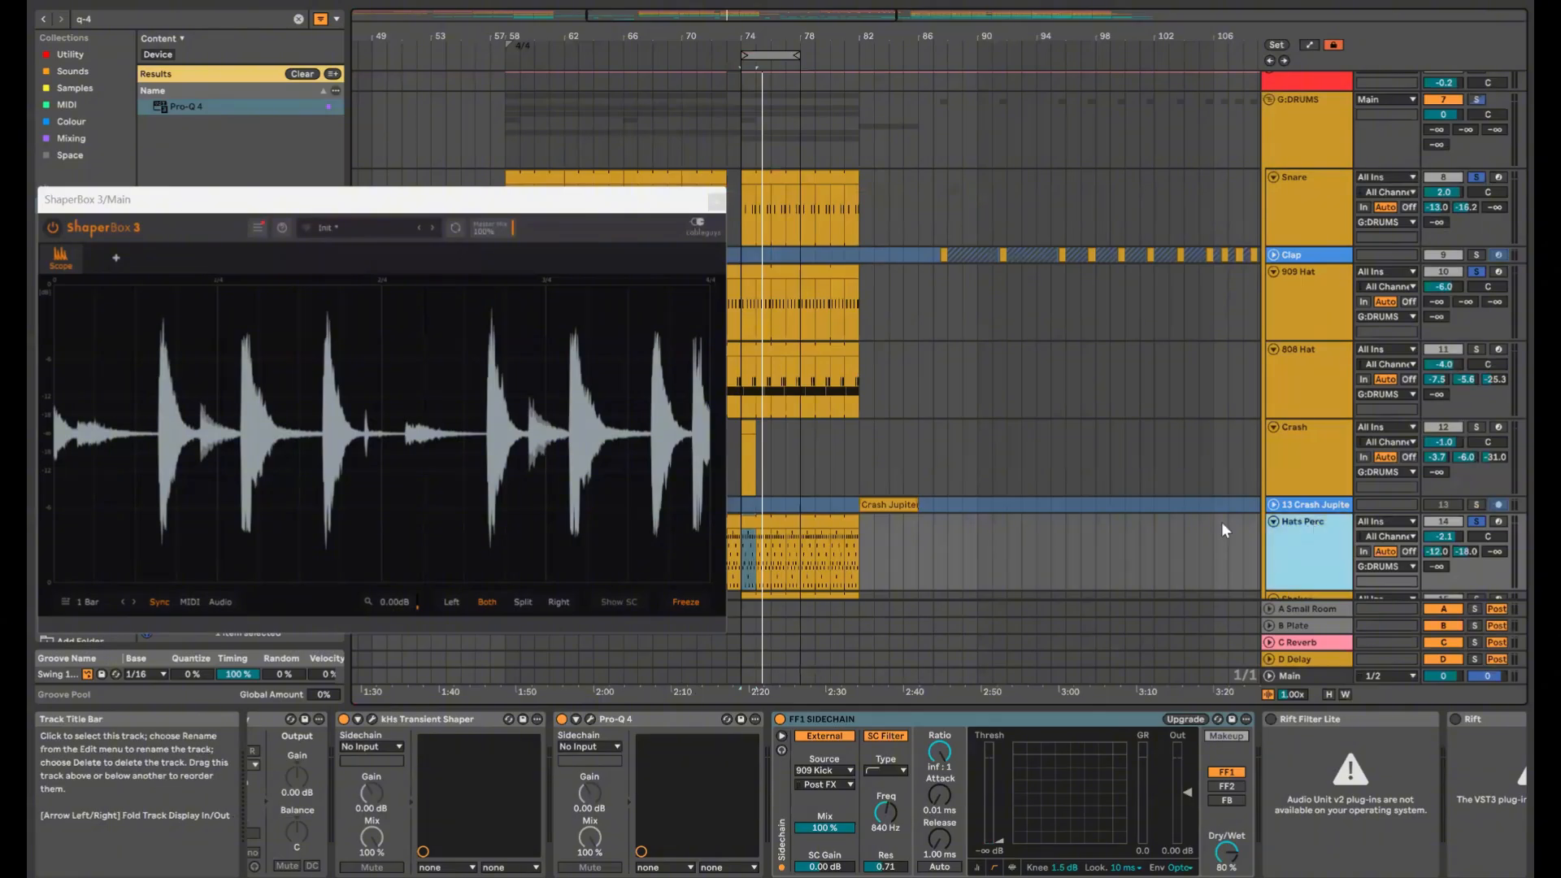
pyautogui.press('Tab')
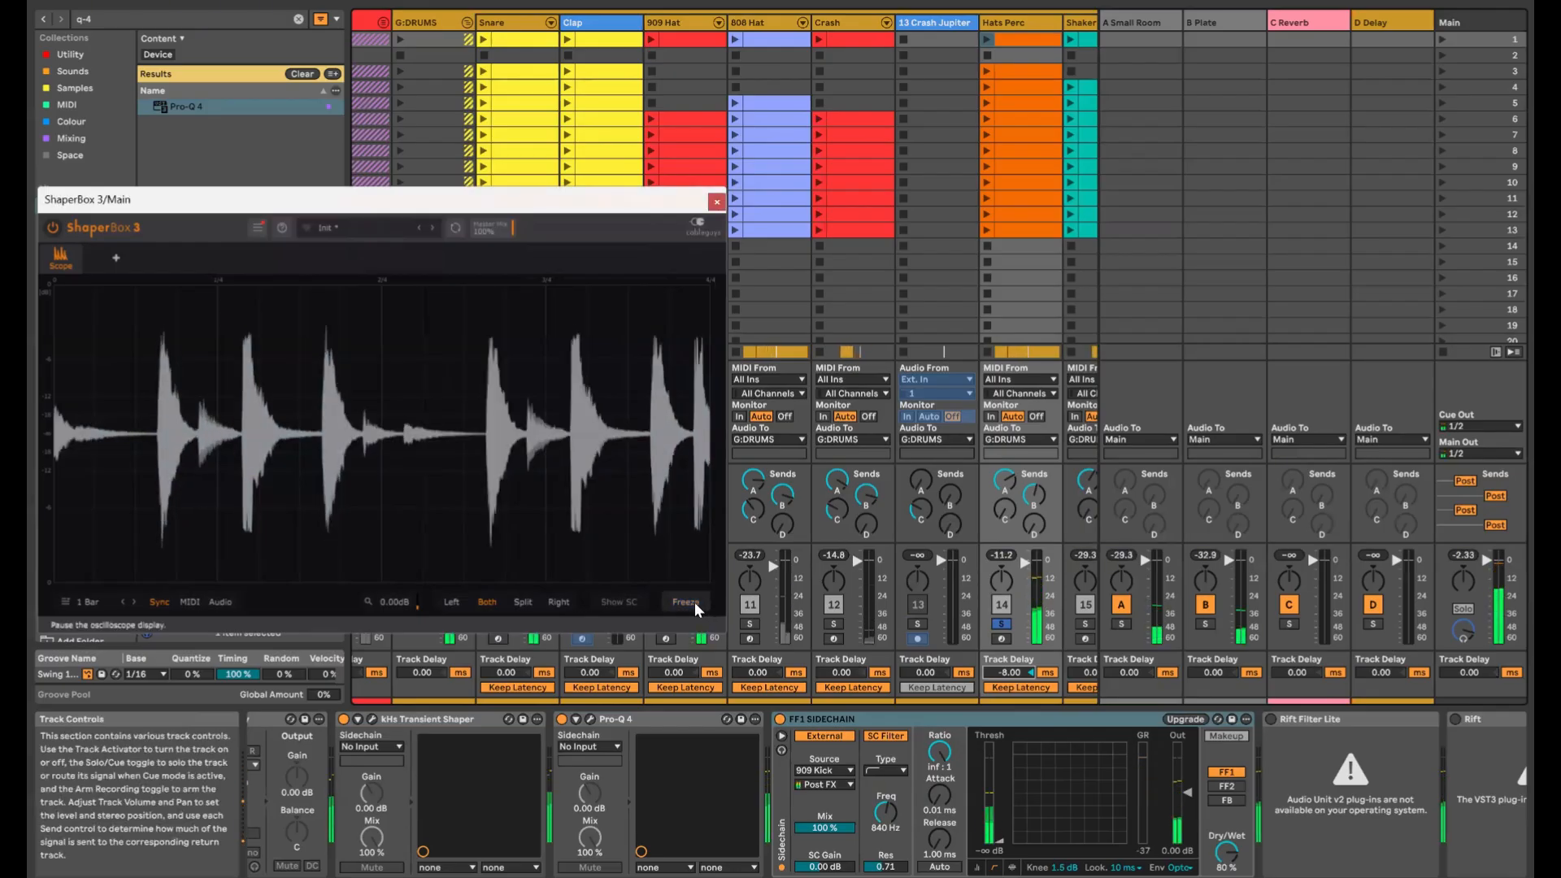
pyautogui.doubleClick(1004, 675)
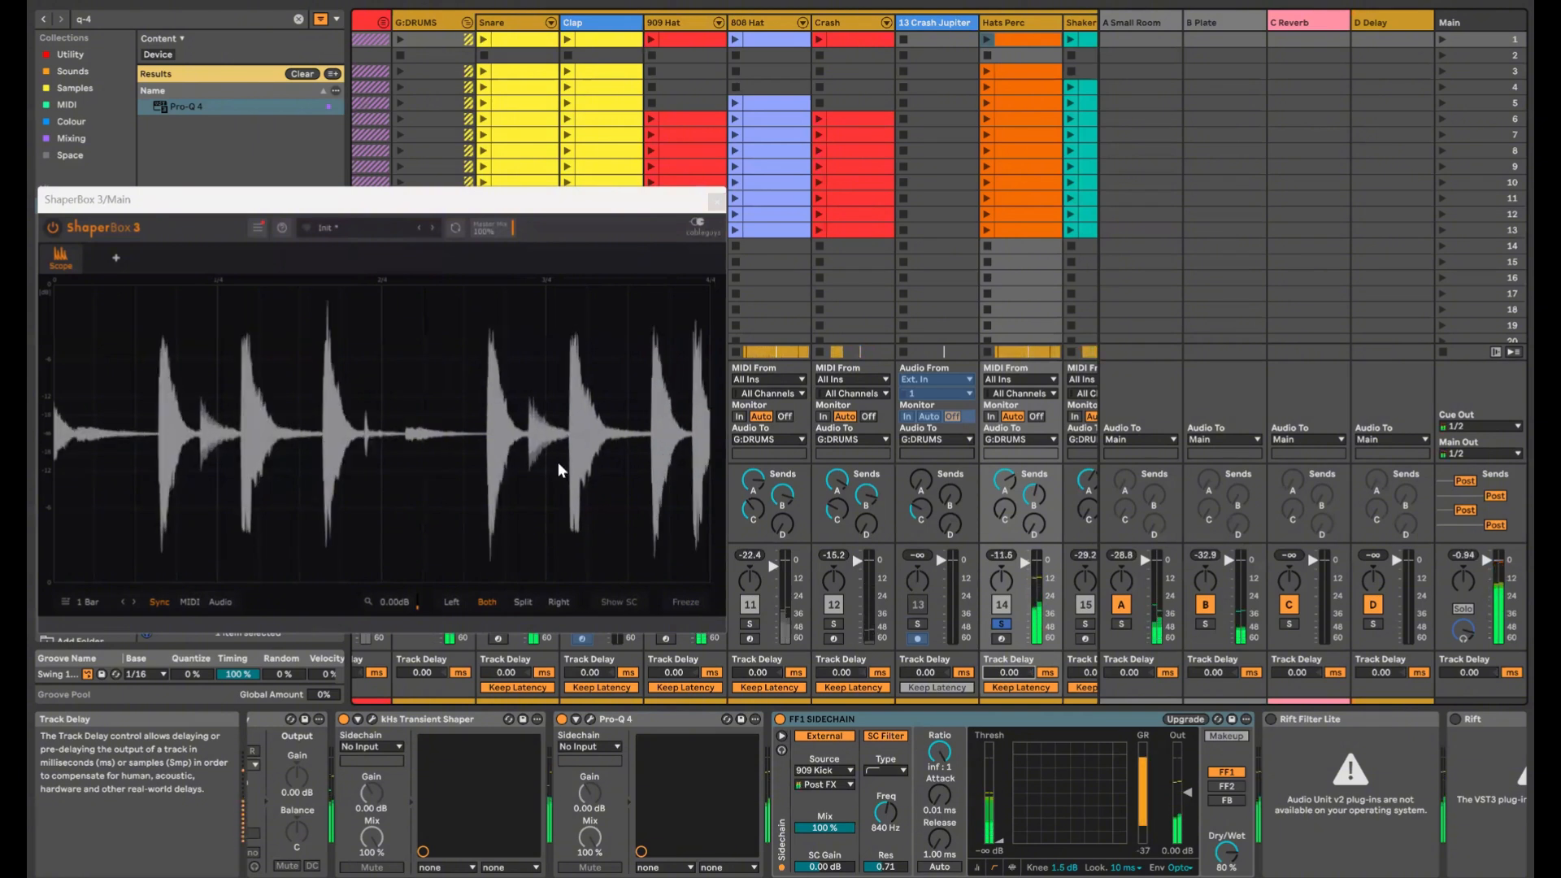
pyautogui.click(1026, 672)
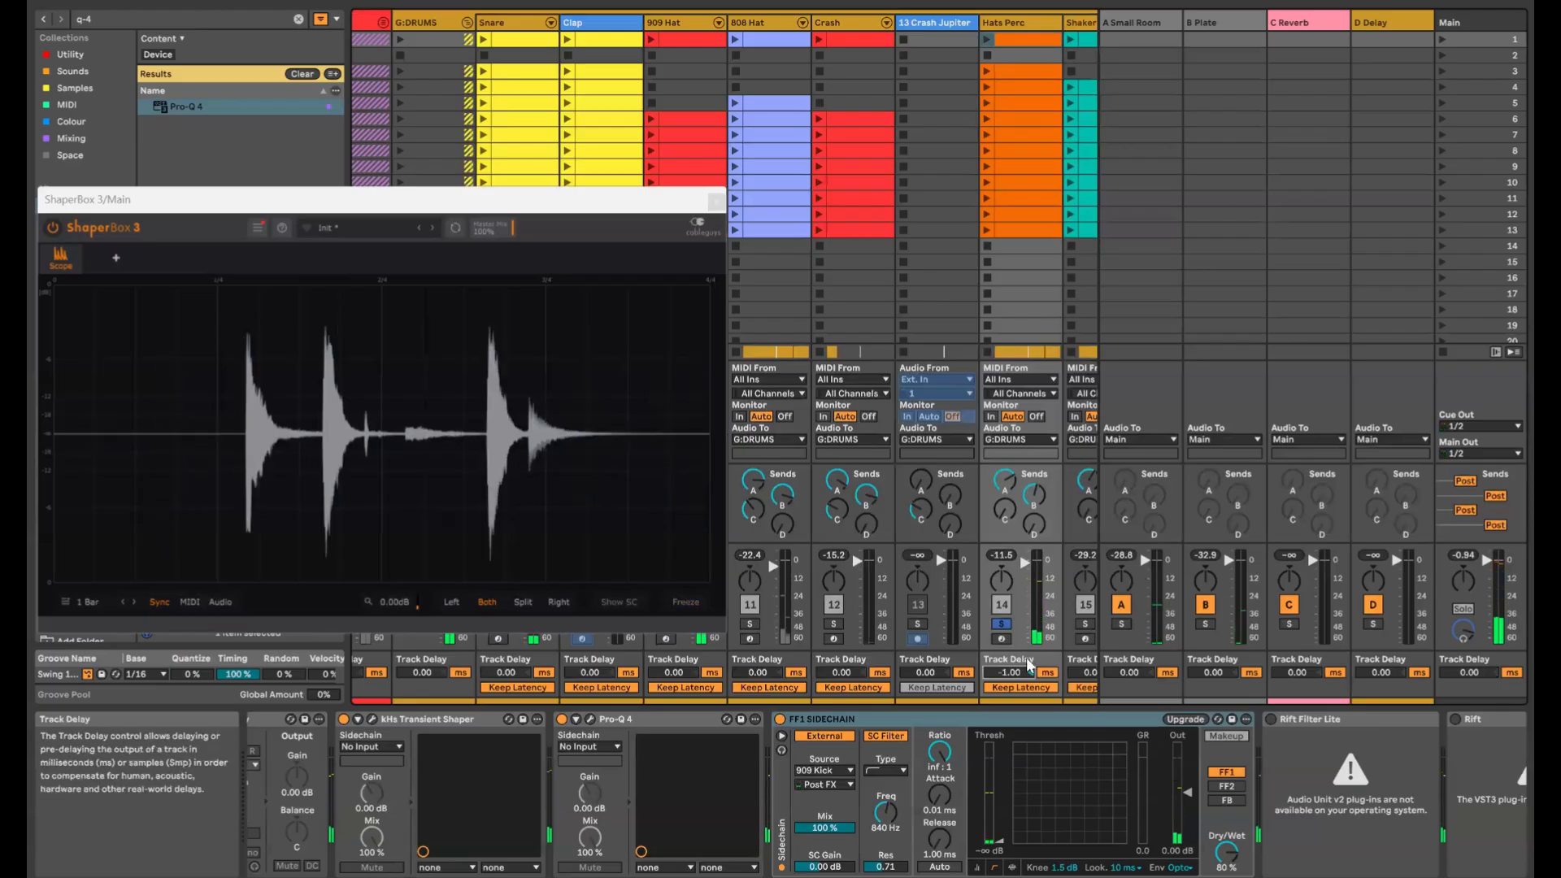
pyautogui.write('-8')
pyautogui.press('Return')
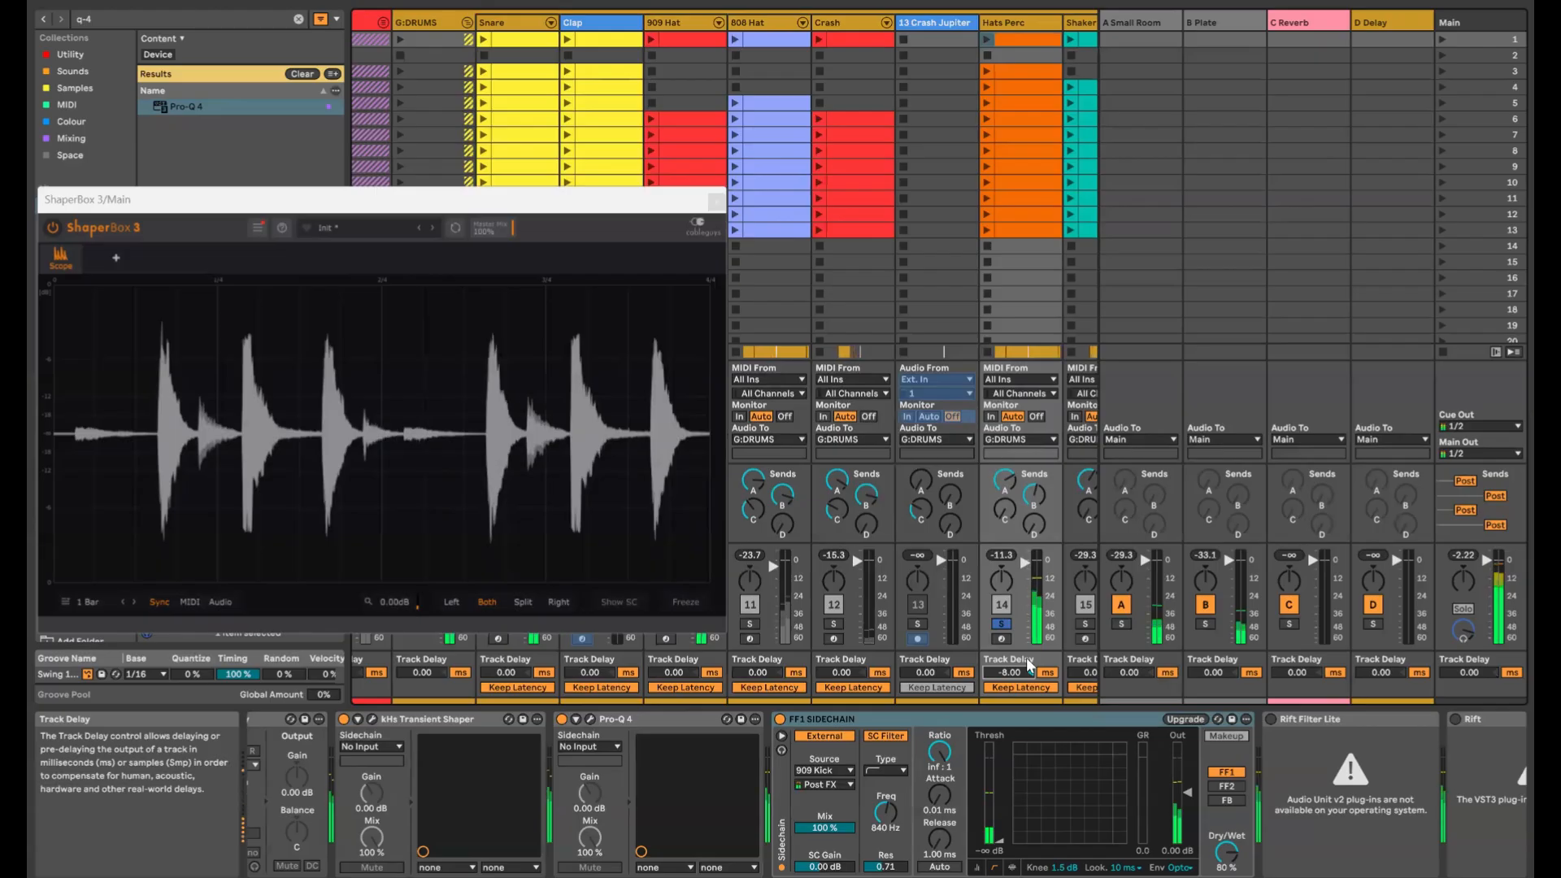
pyautogui.press('space')
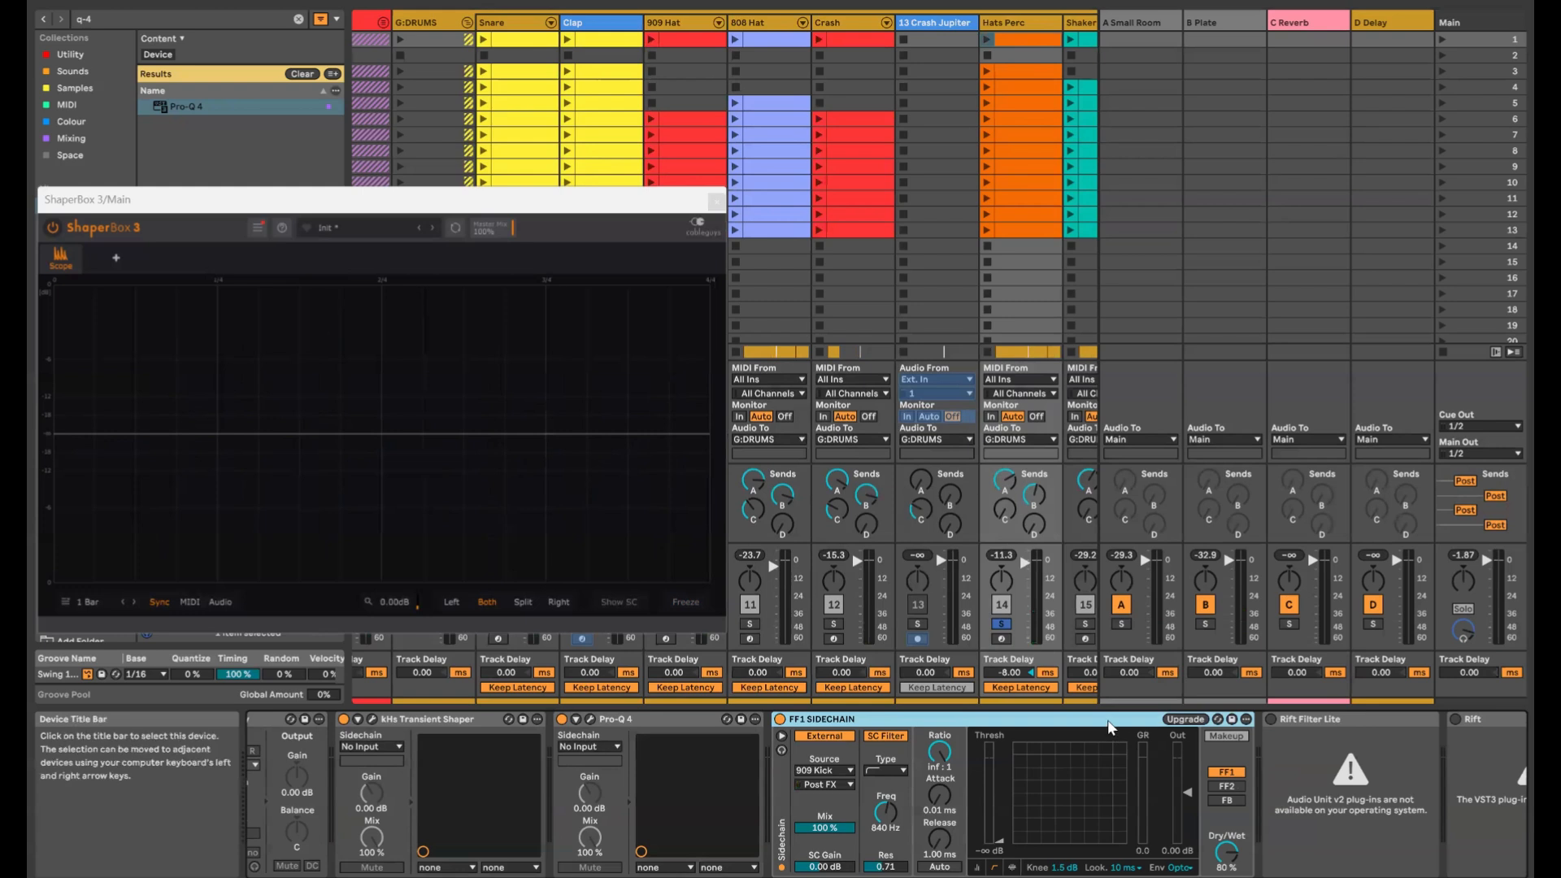
# Duplicate the FF1 SIDECHAIN compressor on Hats Perc and set the copy's sidechain source to Snare
pyautogui.hotkey('ctrl', 'd')
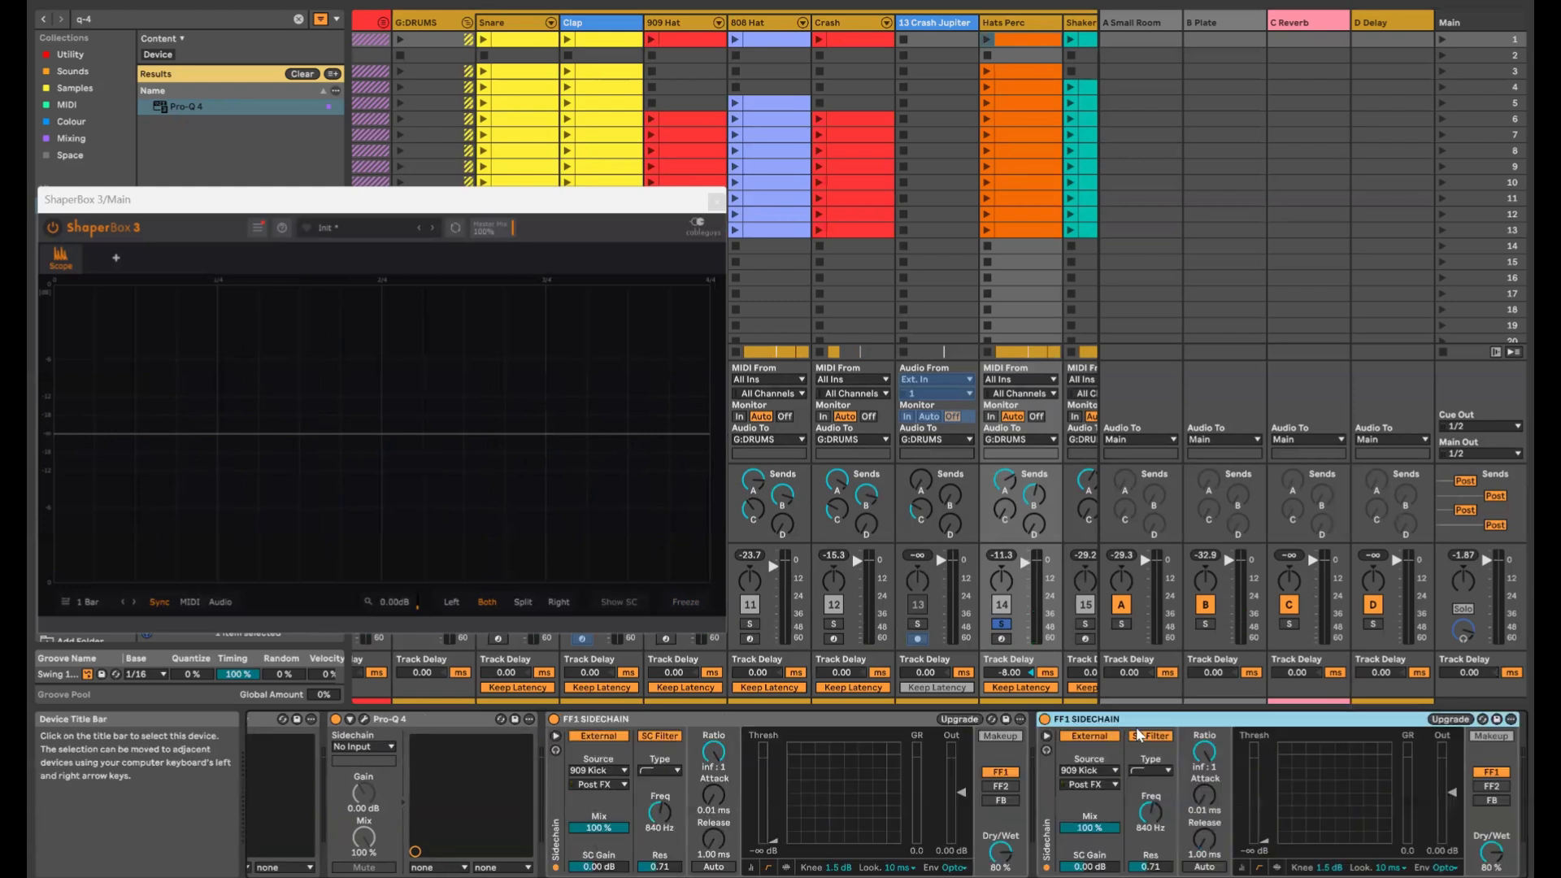
pyautogui.click(1095, 768)
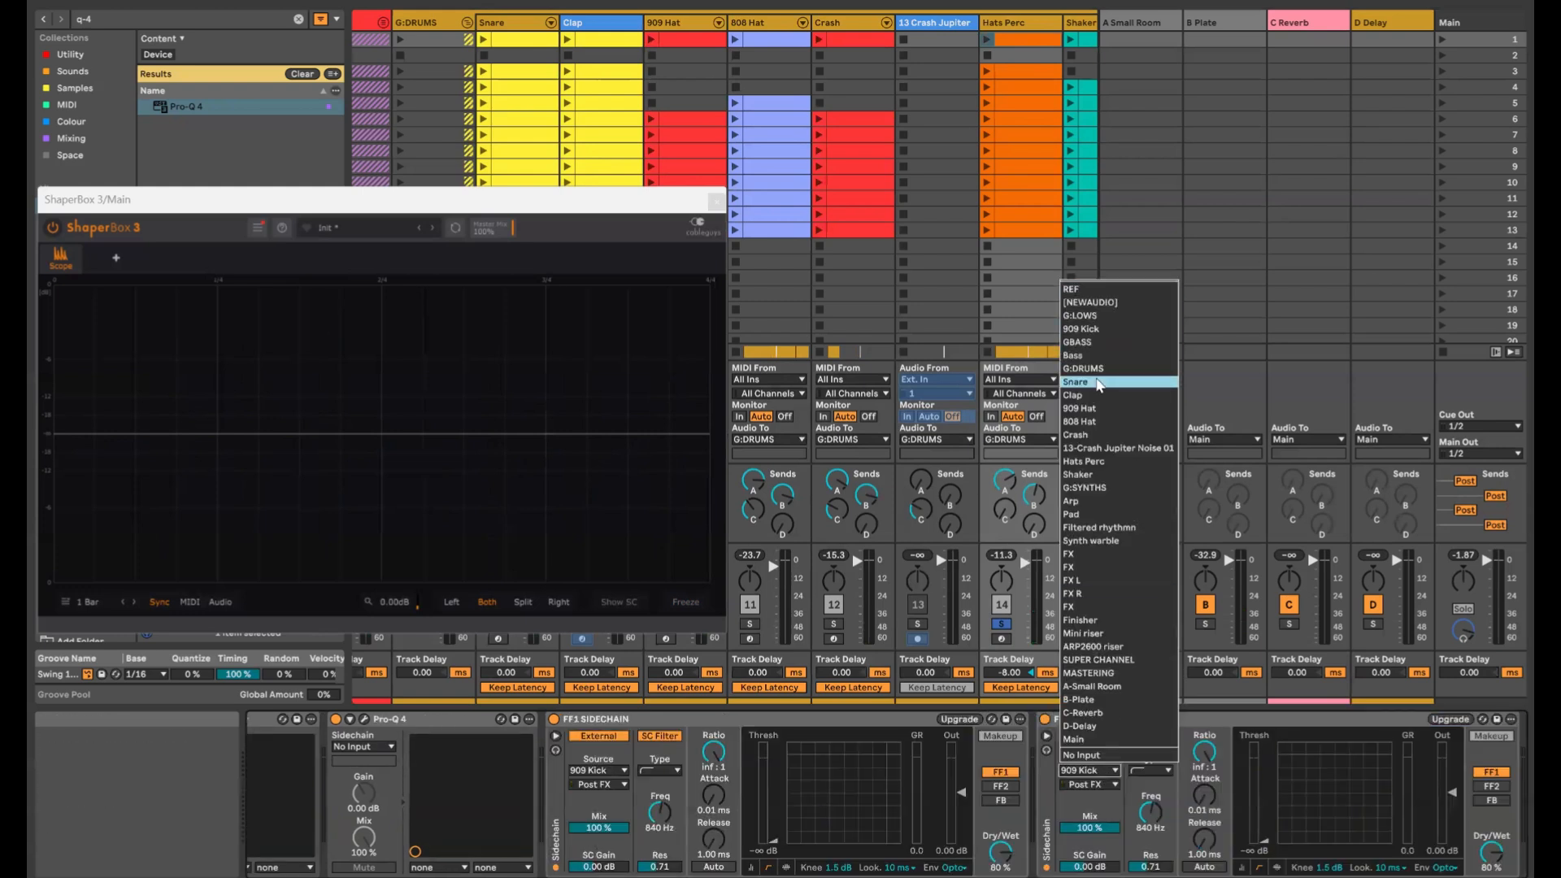
pyautogui.click(1193, 741)
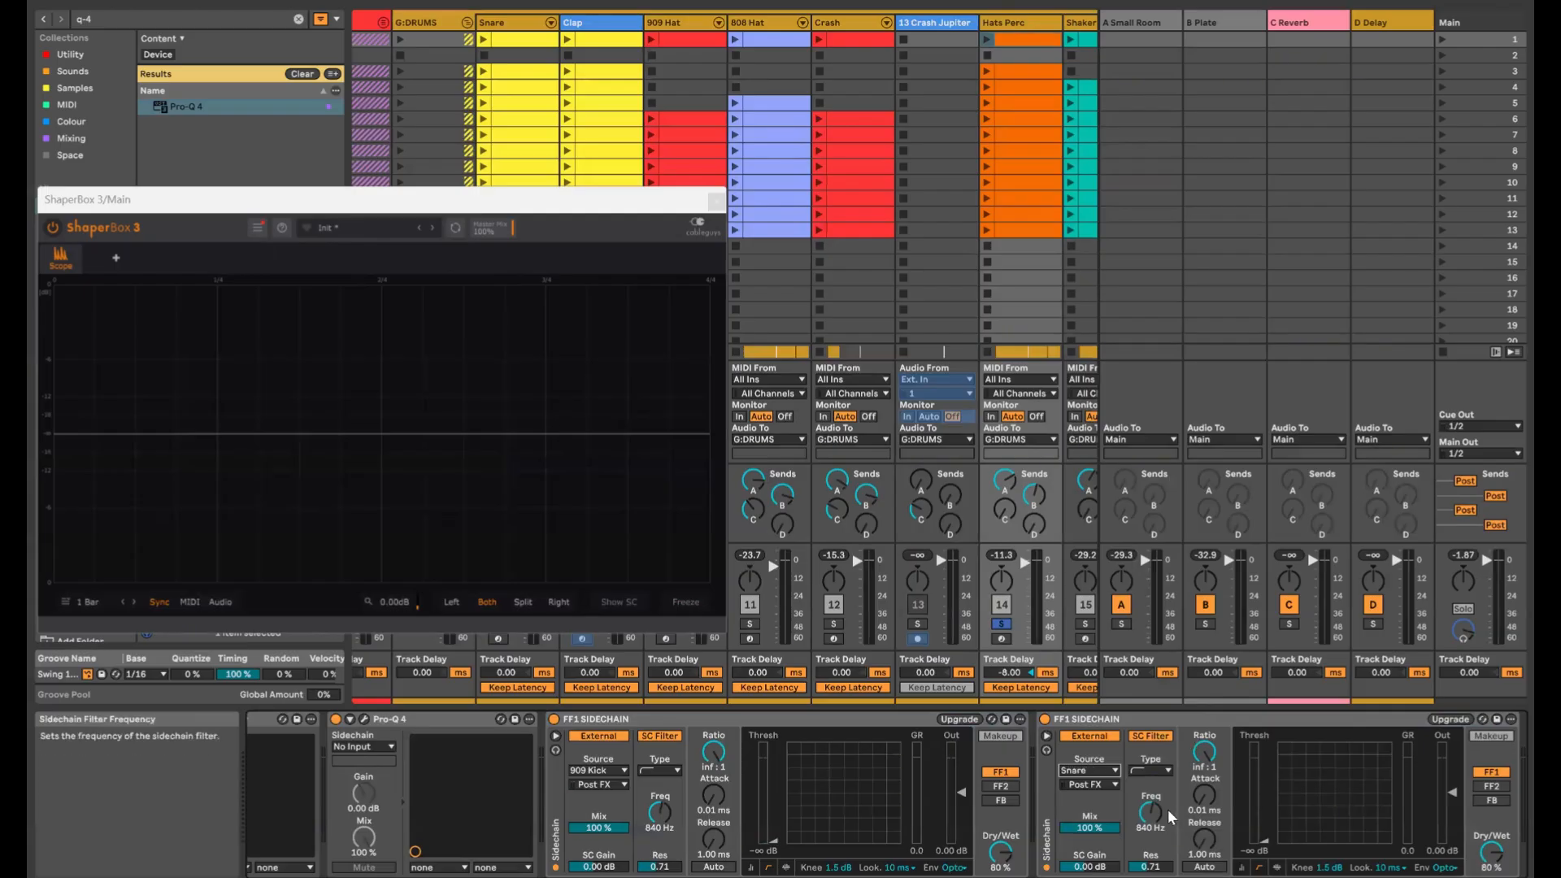
# Lower the Snare-triggered compressor's sidechain filter frequency to 140 Hz, checking it in playback
pyautogui.moveTo(1150, 812); pyautogui.dragTo(1150, 825)
pyautogui.press('space')
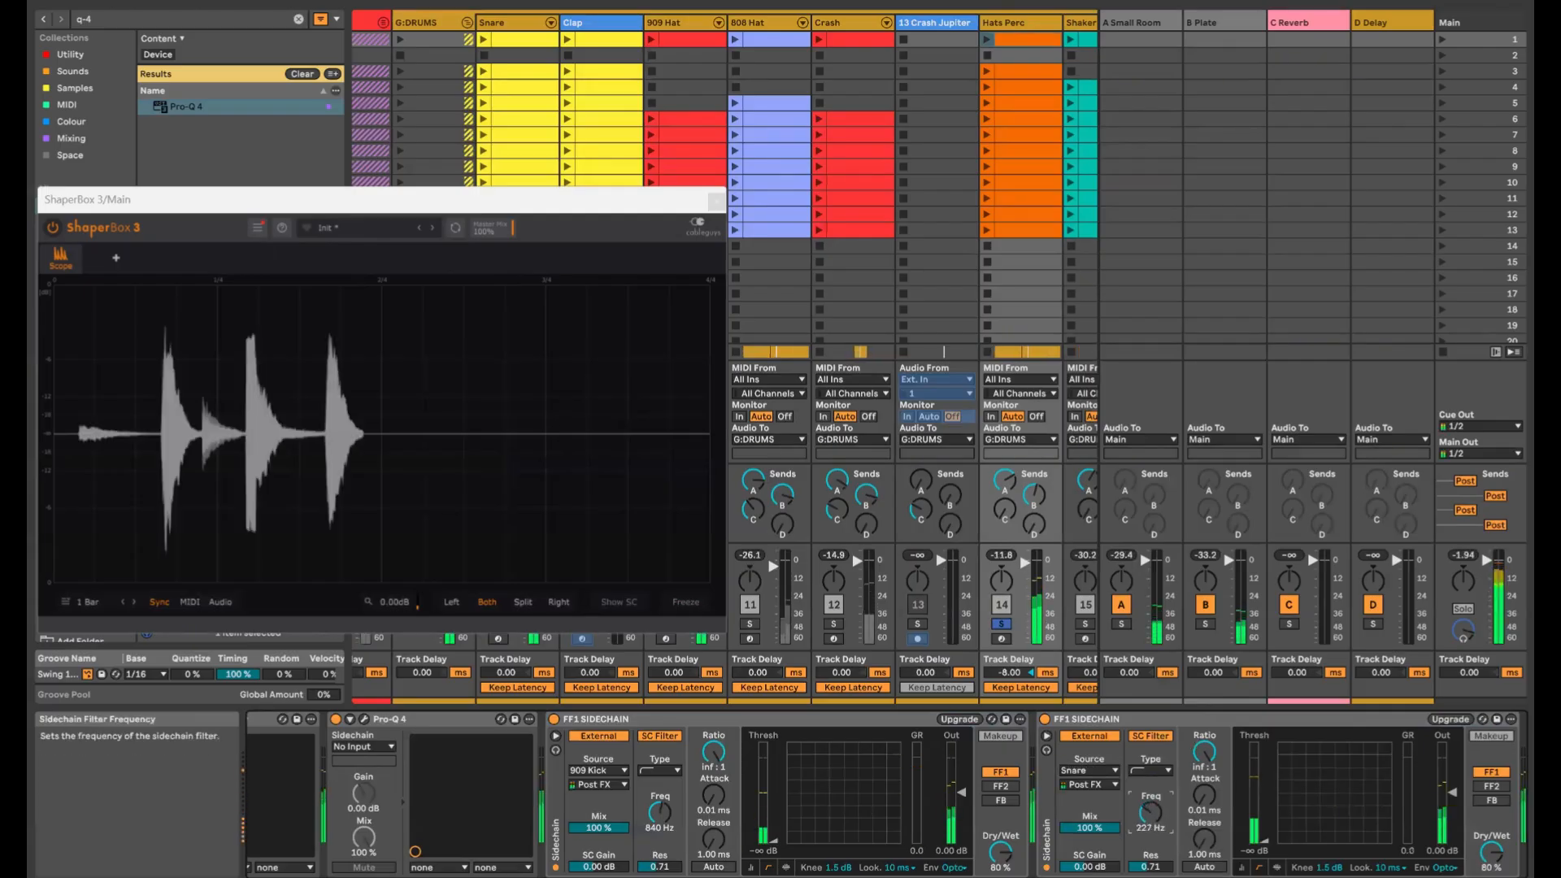
pyautogui.press('space')
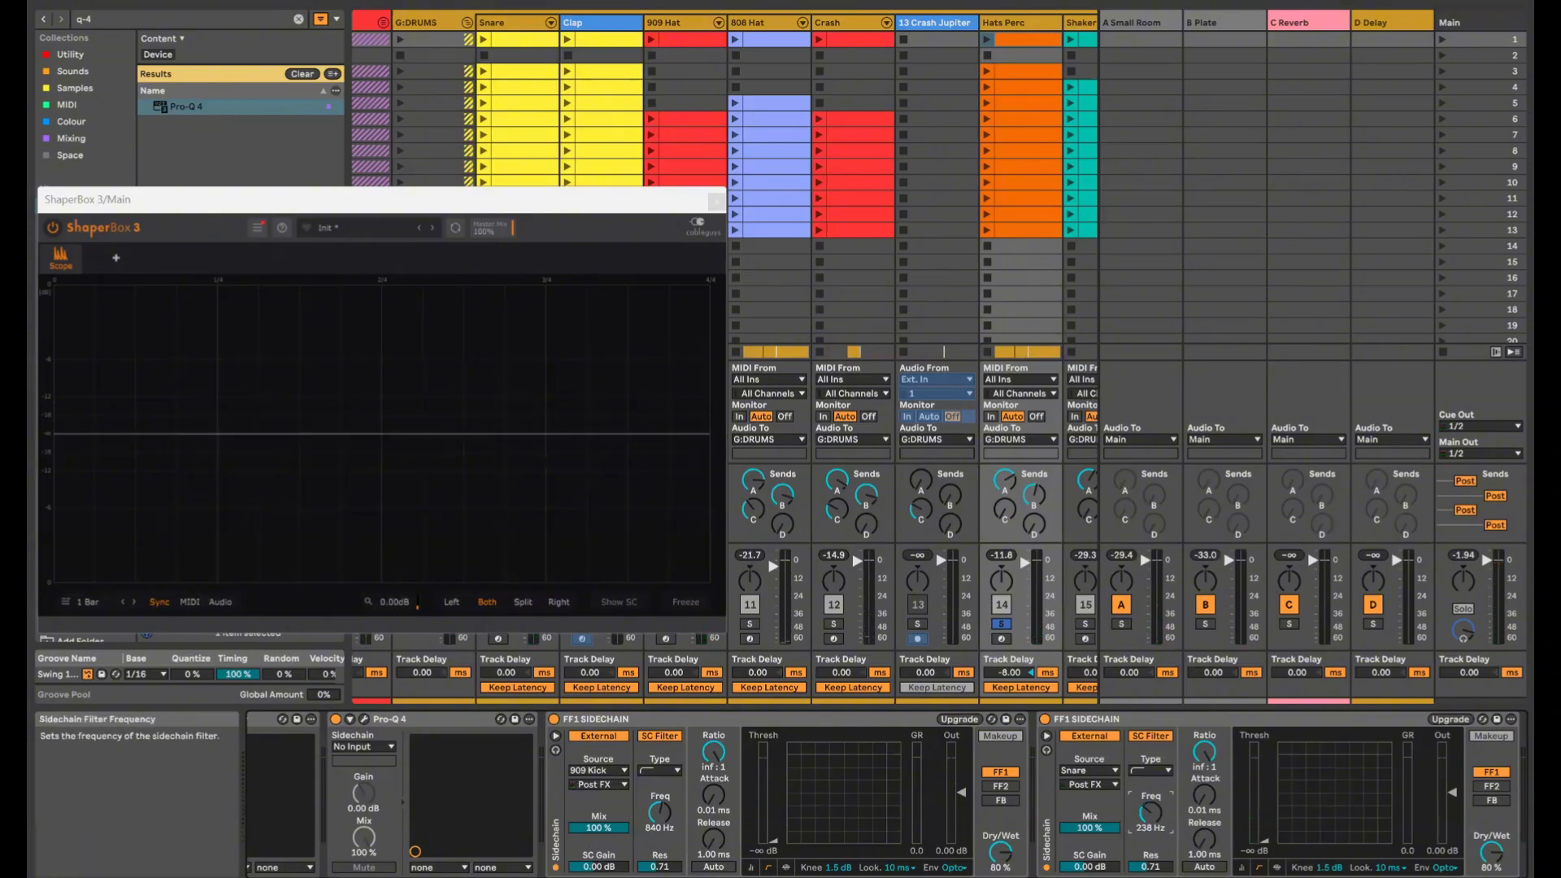
pyautogui.moveTo(1156, 812); pyautogui.dragTo(1155, 814)
pyautogui.press('space')
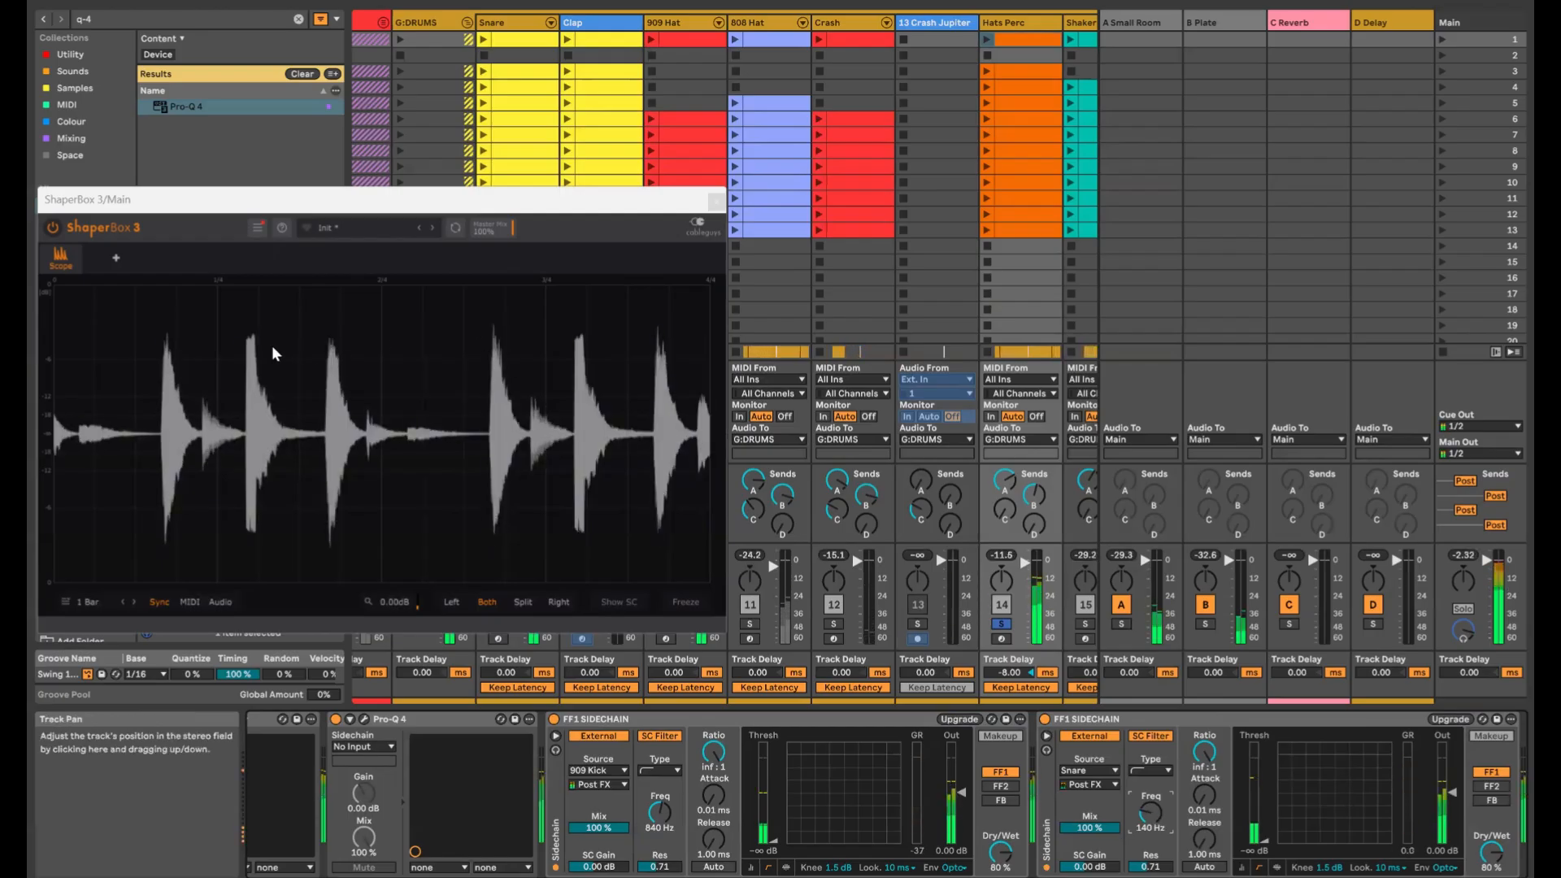
pyautogui.press('space')
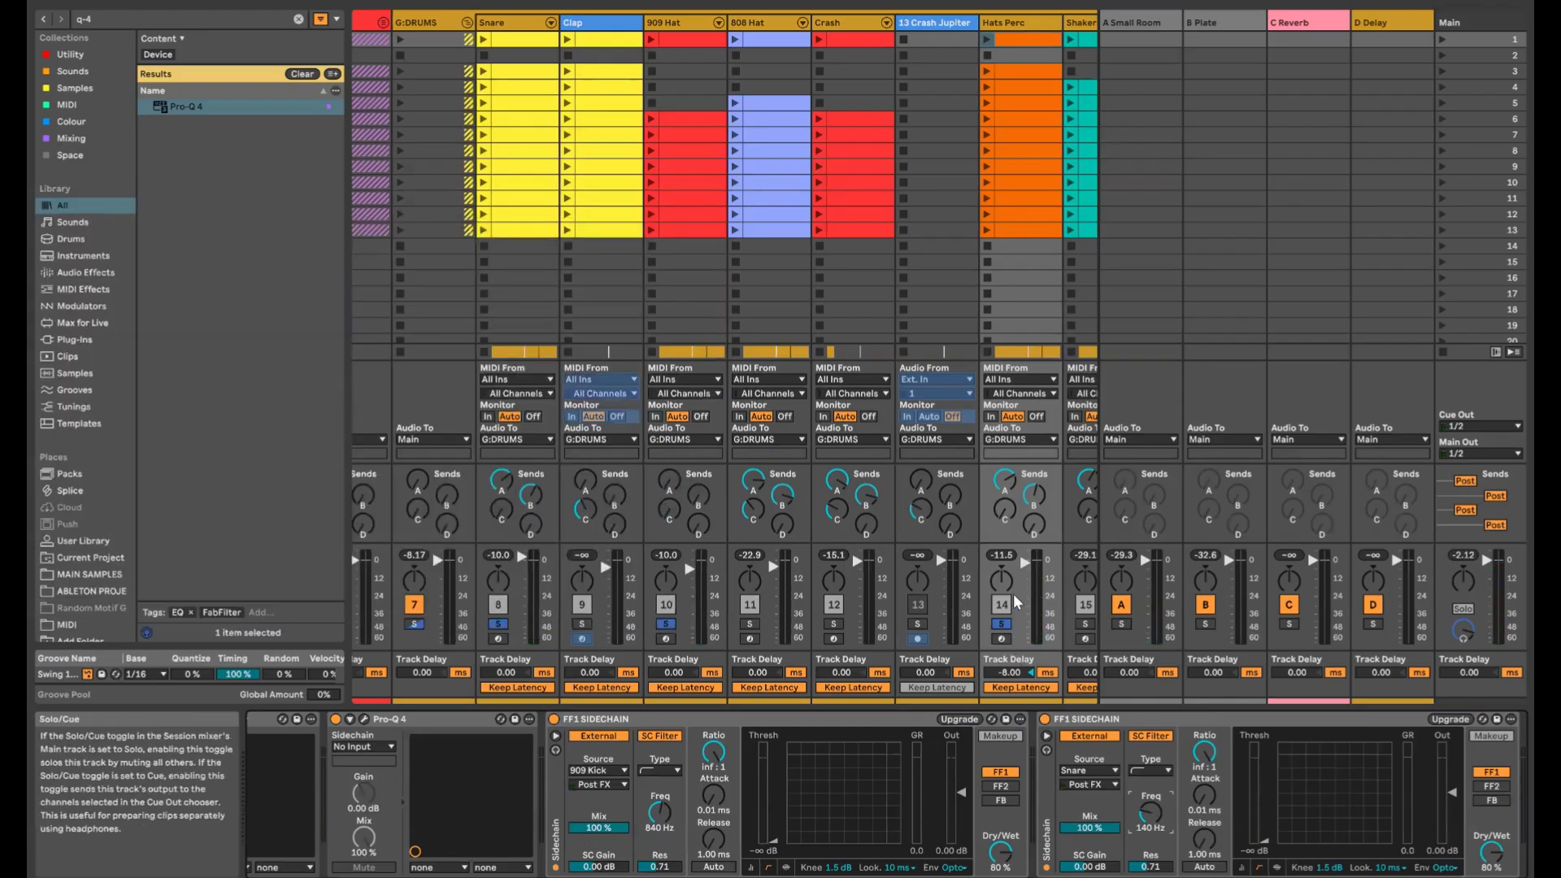
# Return to Arrangement View, add the Shaker track to the soloed drums and play the loop with the Main scope shown
pyautogui.hscroll(3, 1012, 594)
pyautogui.press('Tab')
pyautogui.scroll(-3, 1359, 486)
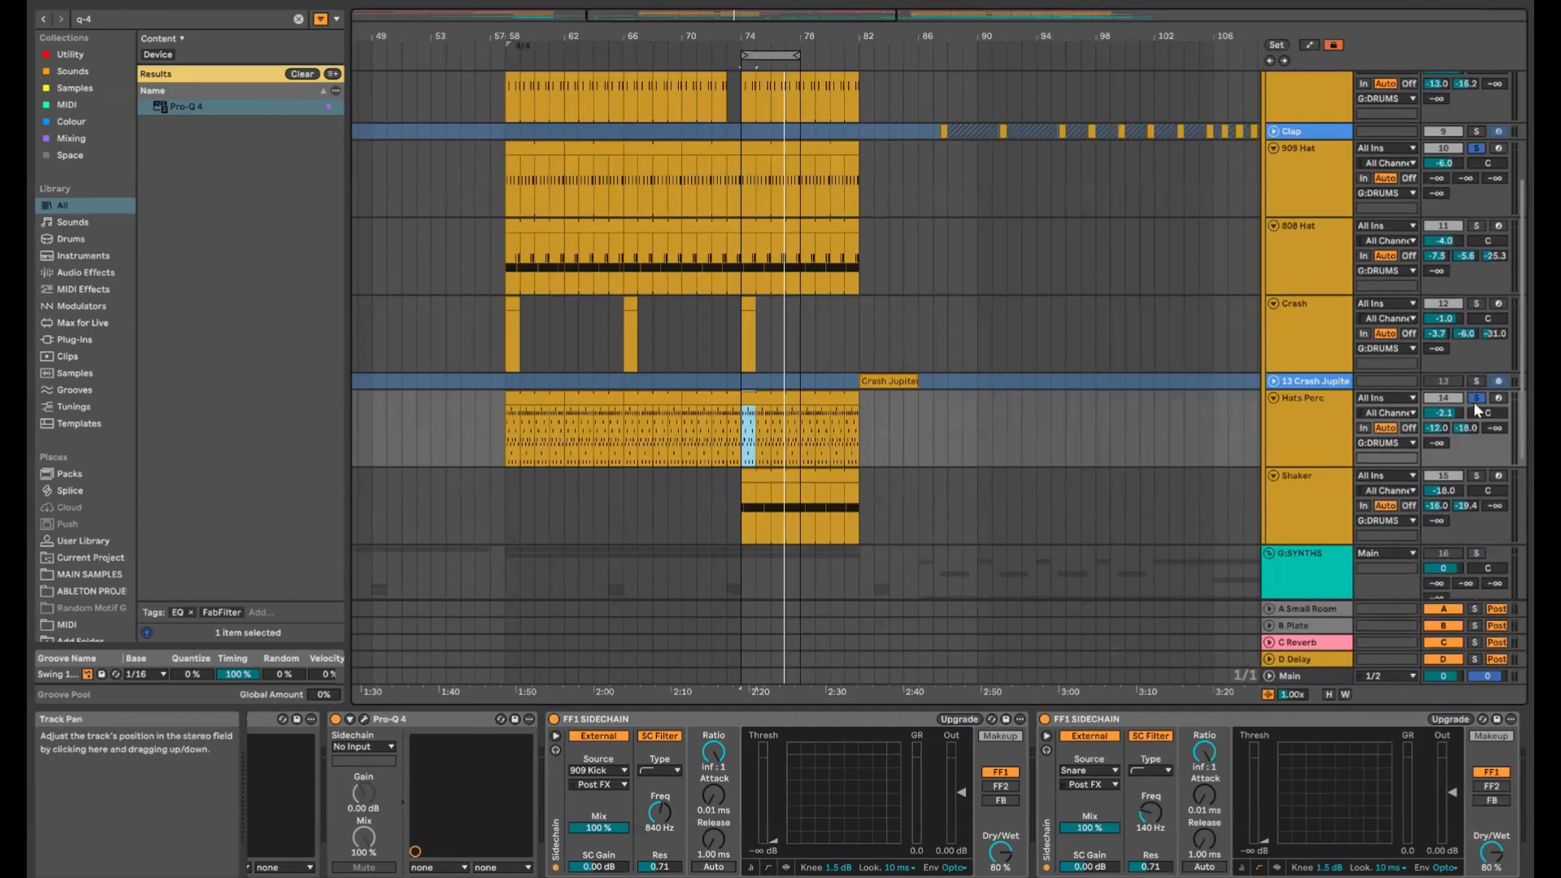
pyautogui.click(1476, 476)
pyautogui.press('space')
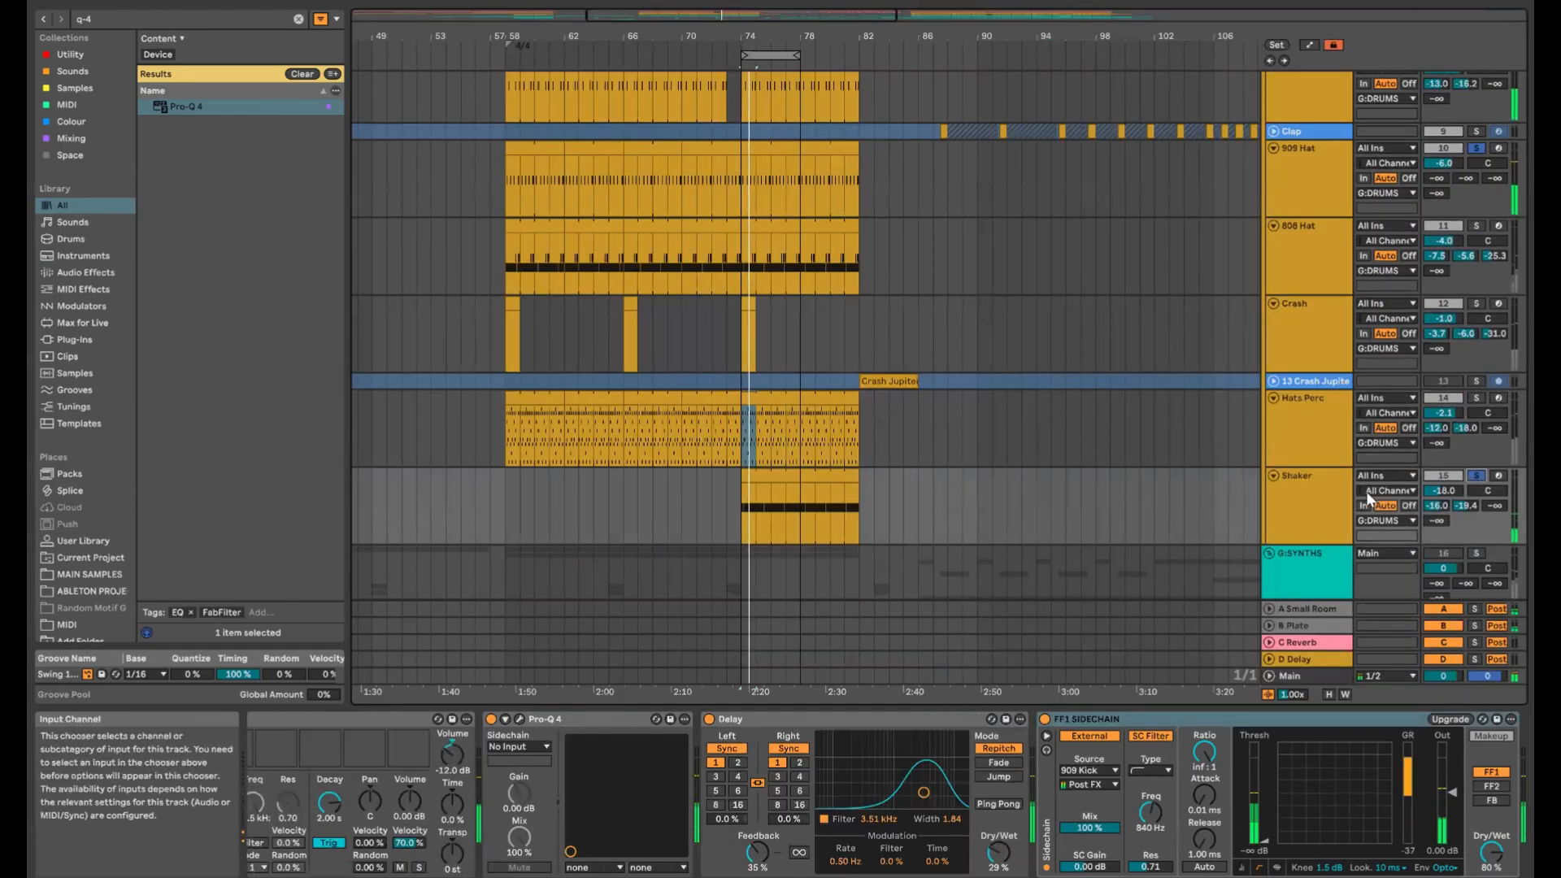
pyautogui.hotkey('ctrl', 'alt', 'p')
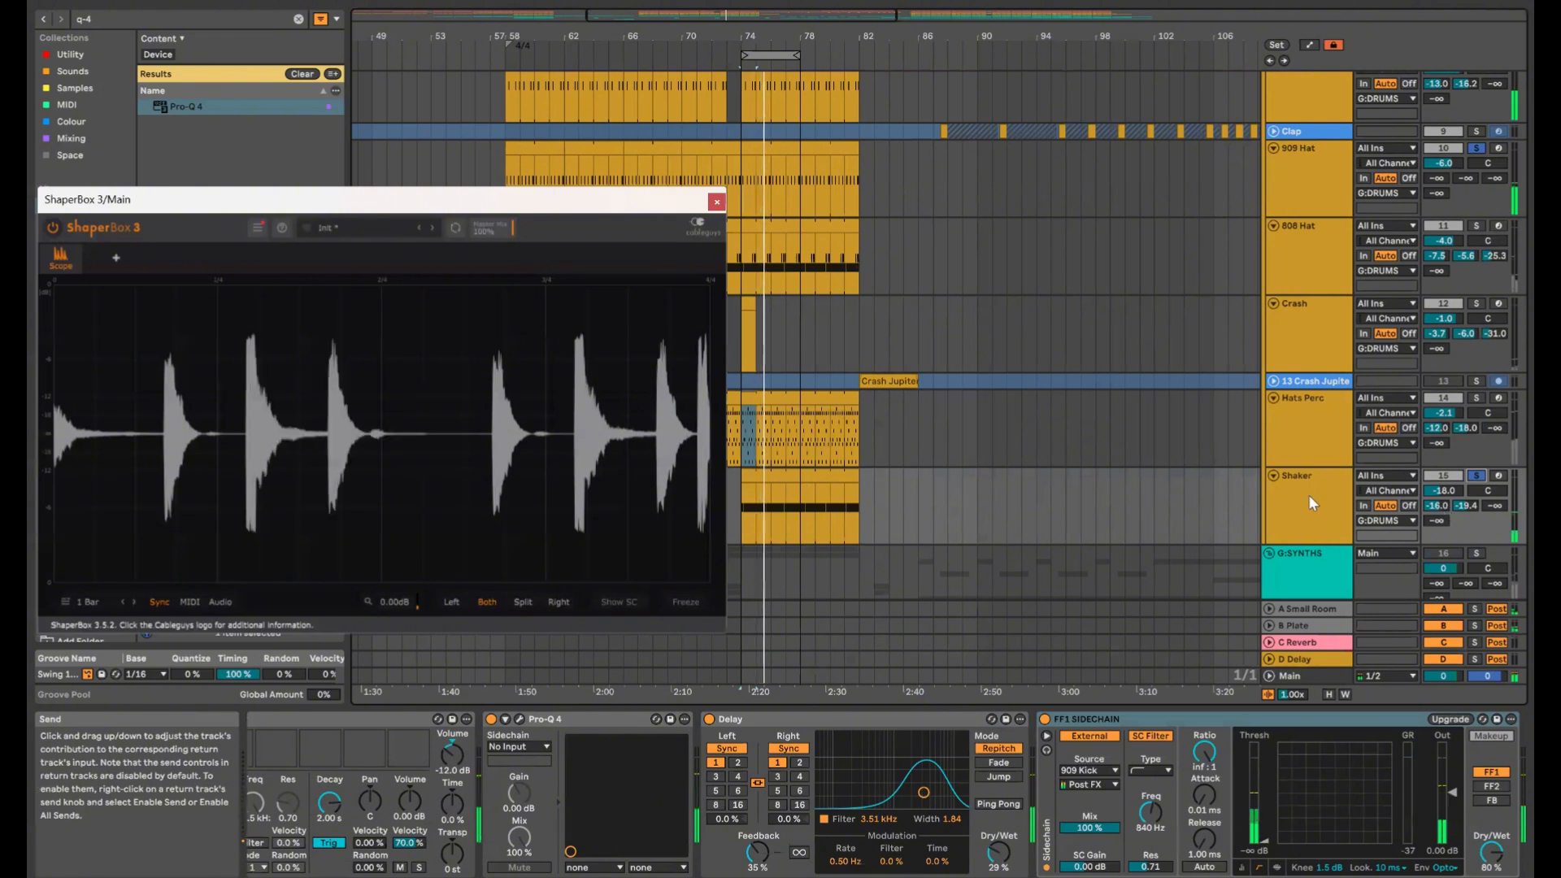
# Find PanCake 2 in the browser and insert it on Shaker between Delay and FF1 SIDECHAIN, moving its window clear of the scope
pyautogui.click(1153, 767)
pyautogui.hotkey('ctrl', 'f')
pyautogui.write('pan')
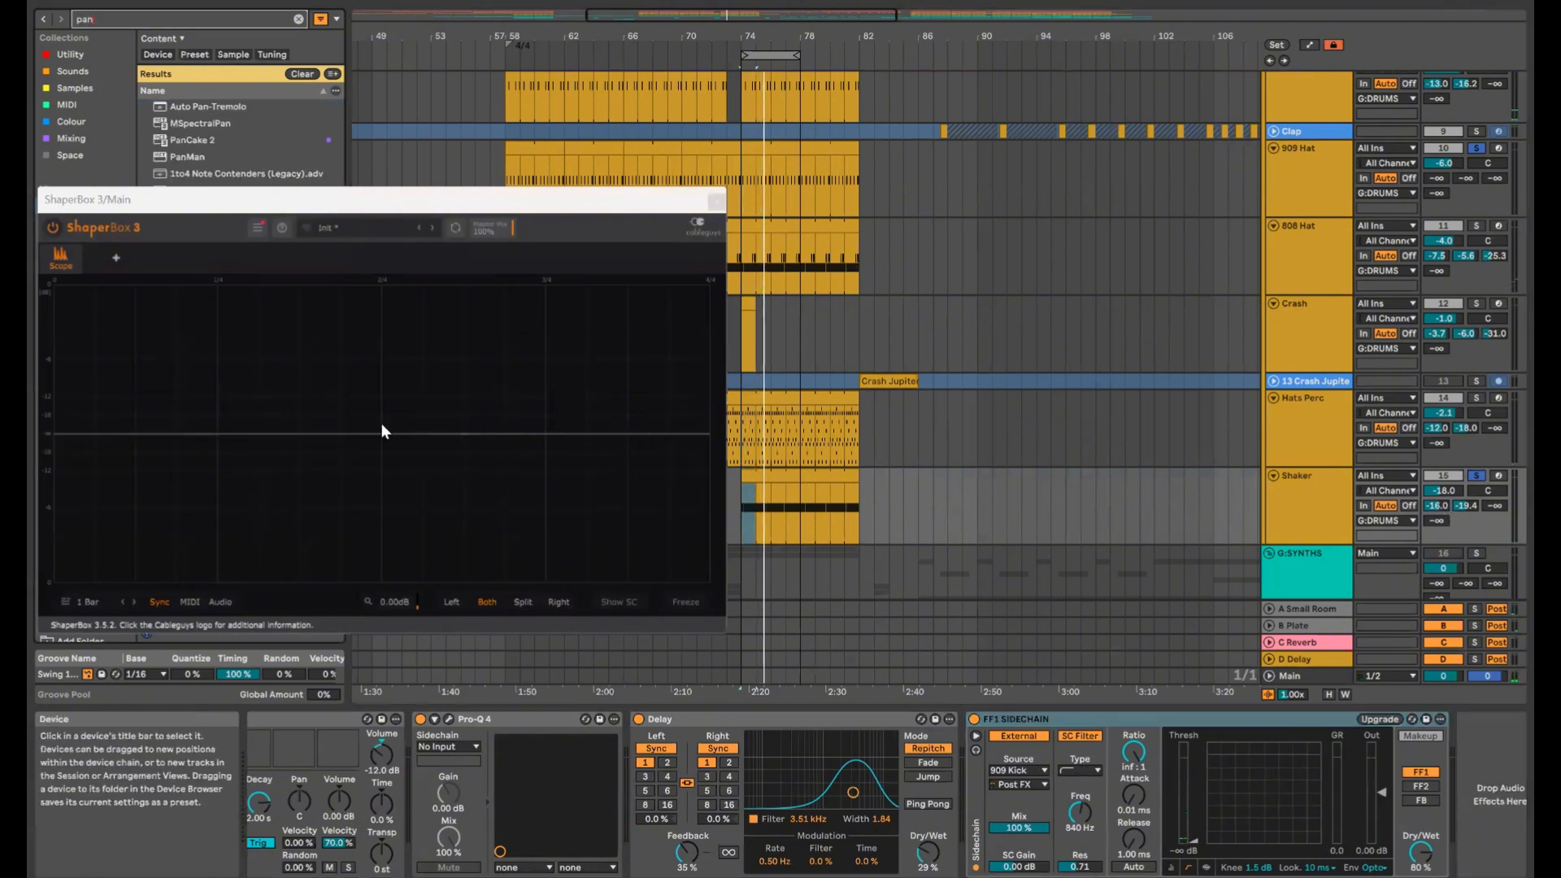
pyautogui.moveTo(196, 141); pyautogui.dragTo(908, 759)
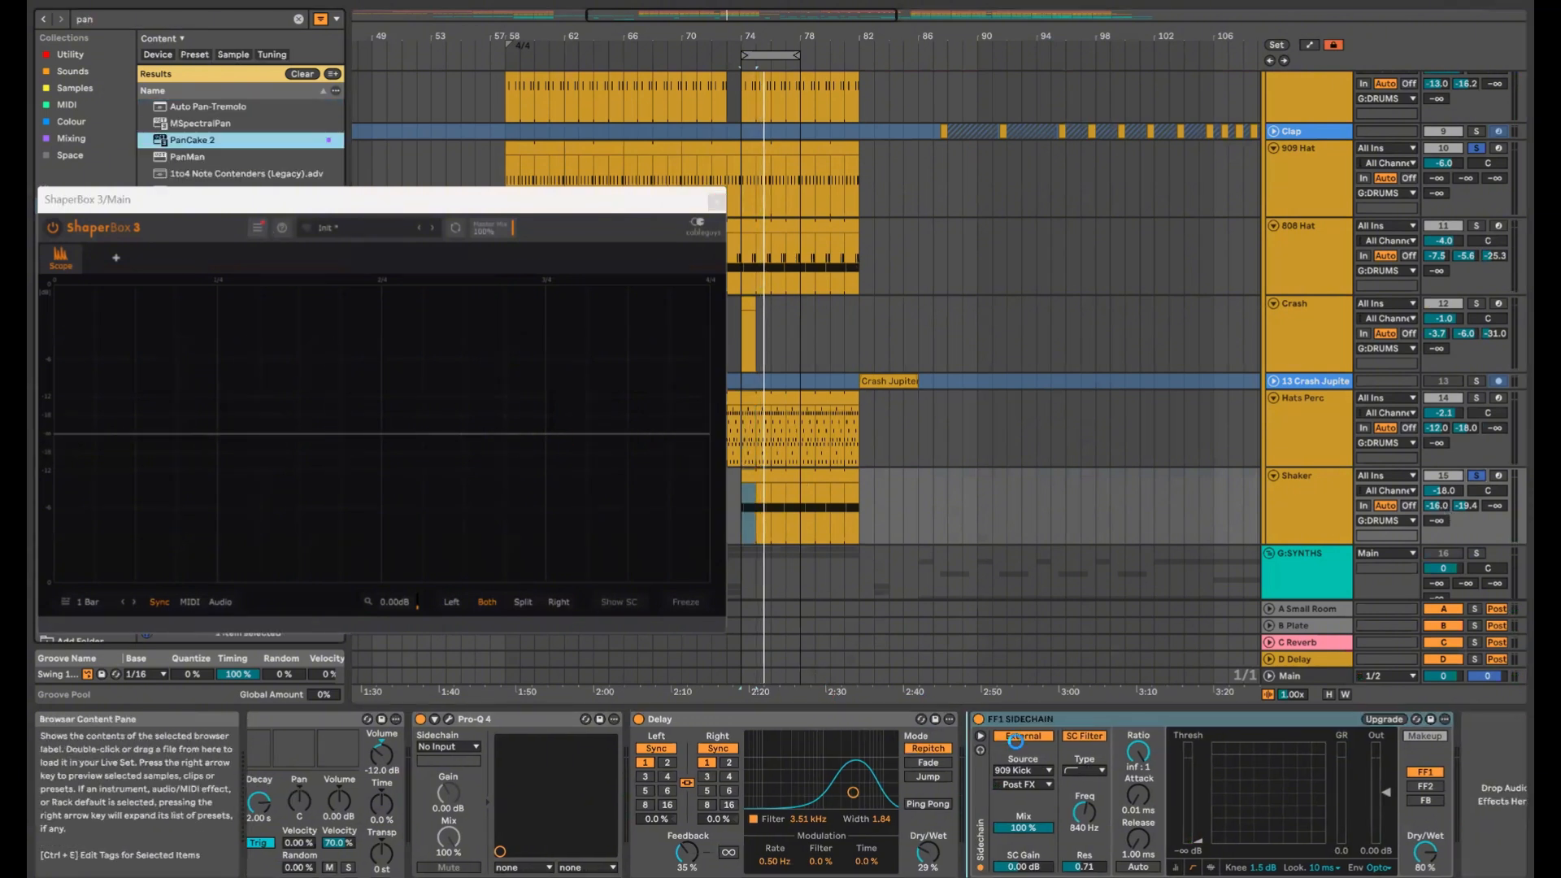
pyautogui.moveTo(997, 721); pyautogui.dragTo(1001, 722)
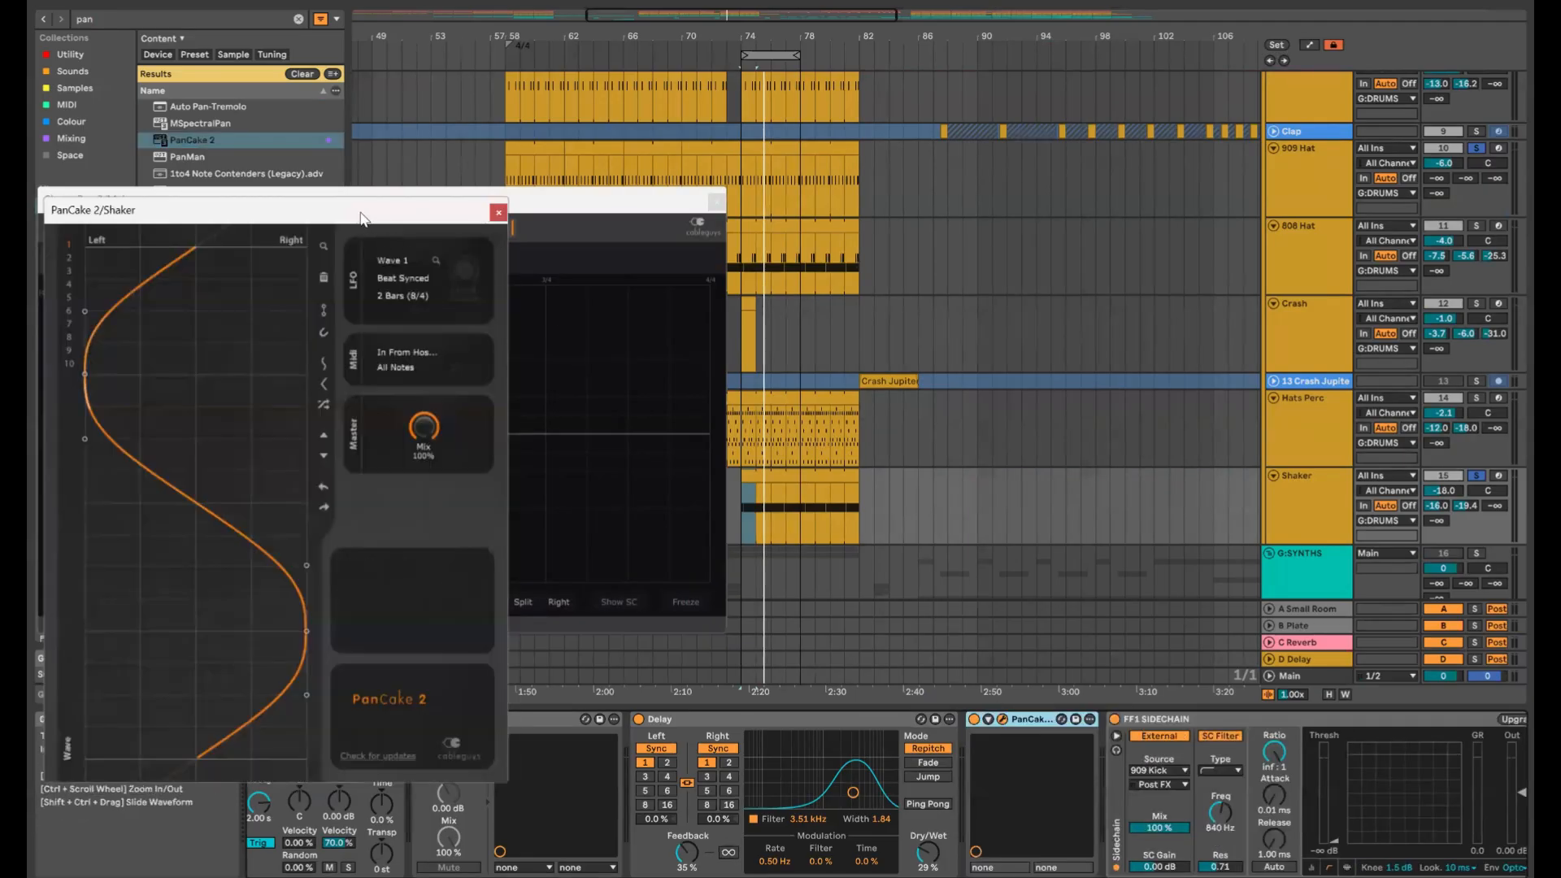
pyautogui.moveTo(358, 216); pyautogui.dragTo(1114, 160)
# Set PanCake 2 on Shaker to a 1/2 LFO rate and 73% mix during playback, and close its window
pyautogui.moveTo(1176, 369); pyautogui.dragTo(1176, 399)
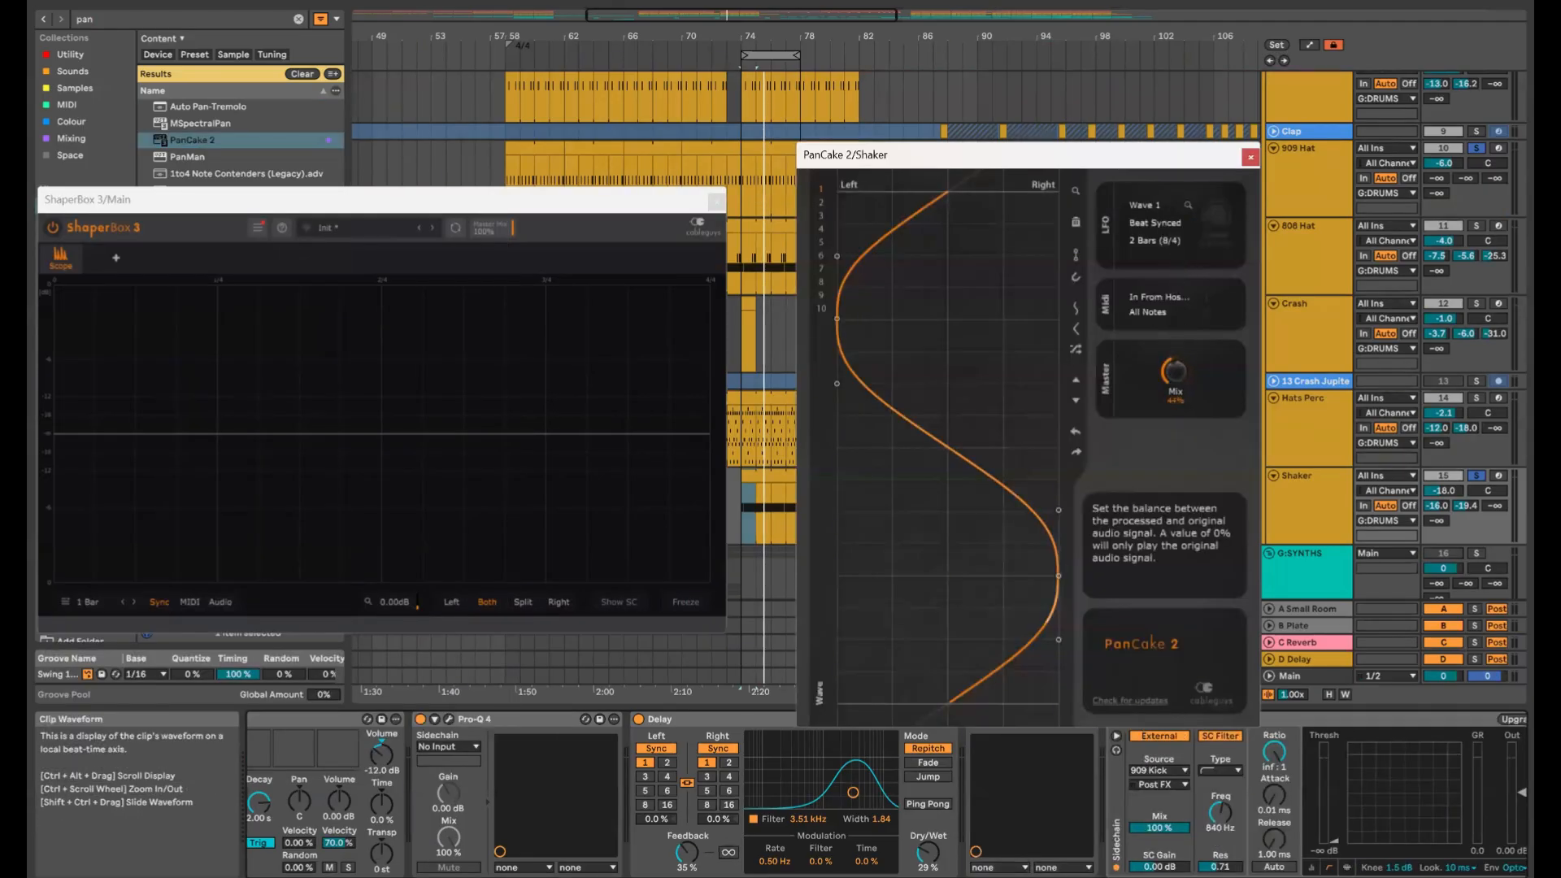
pyautogui.click(1156, 240)
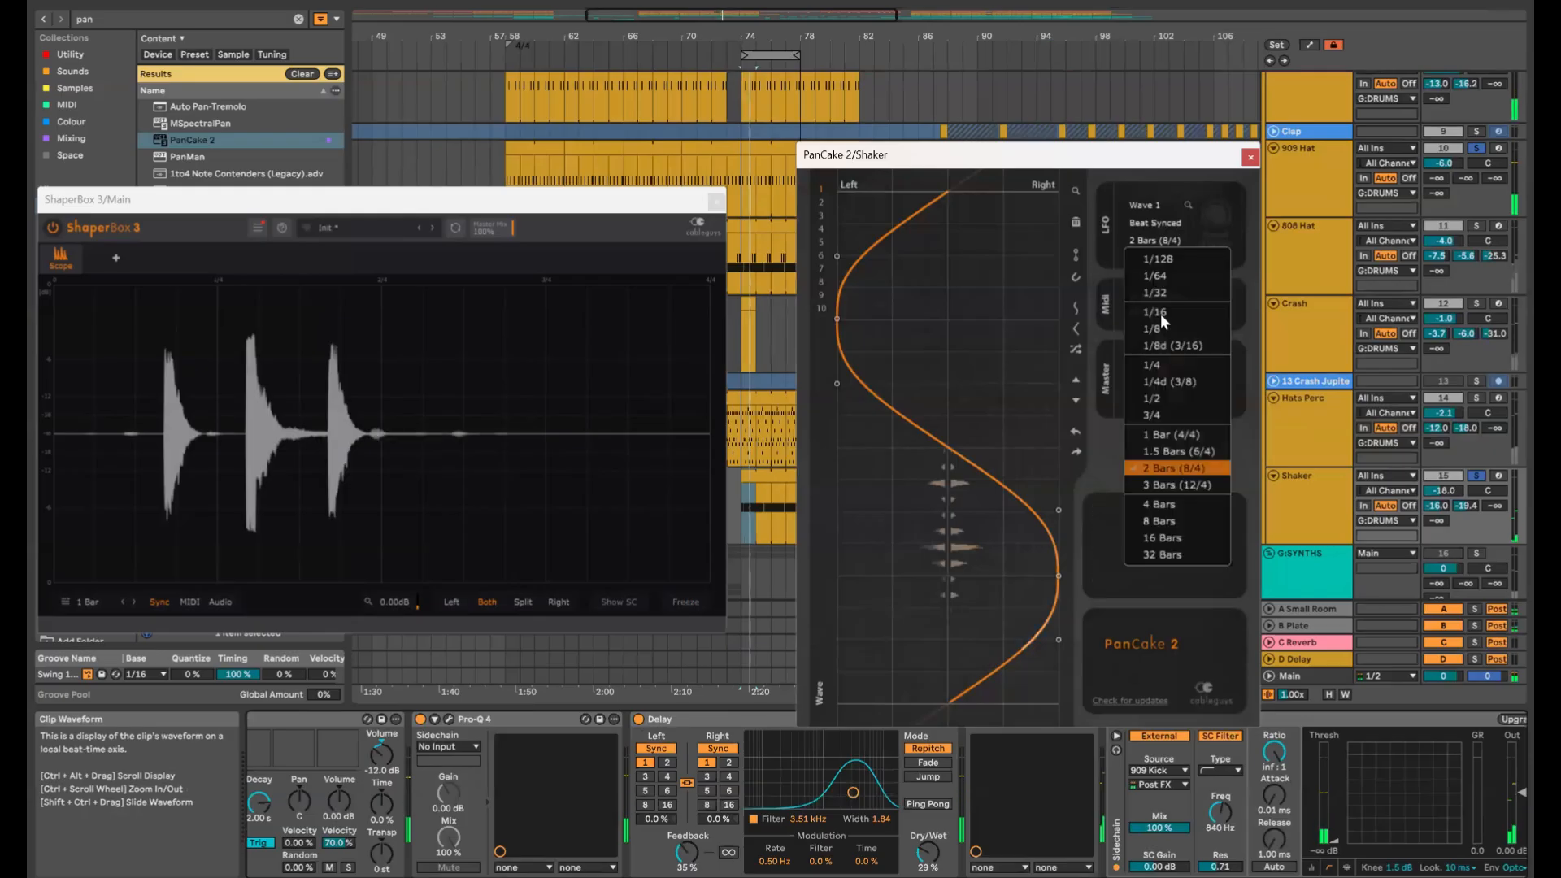
pyautogui.click(1168, 401)
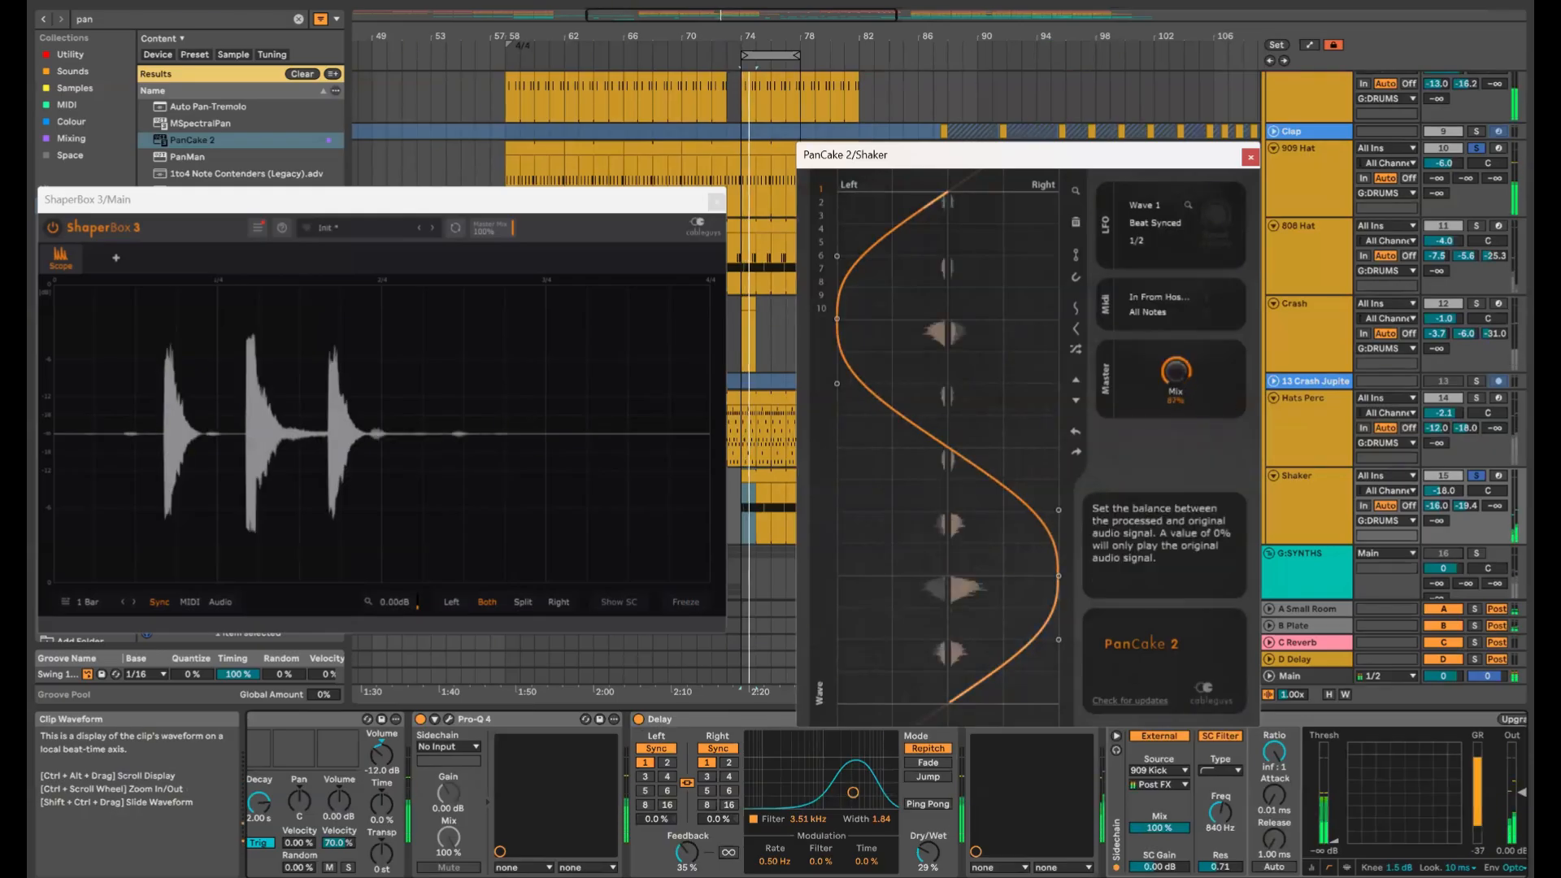
pyautogui.moveTo(1176, 371); pyautogui.dragTo(1175, 380)
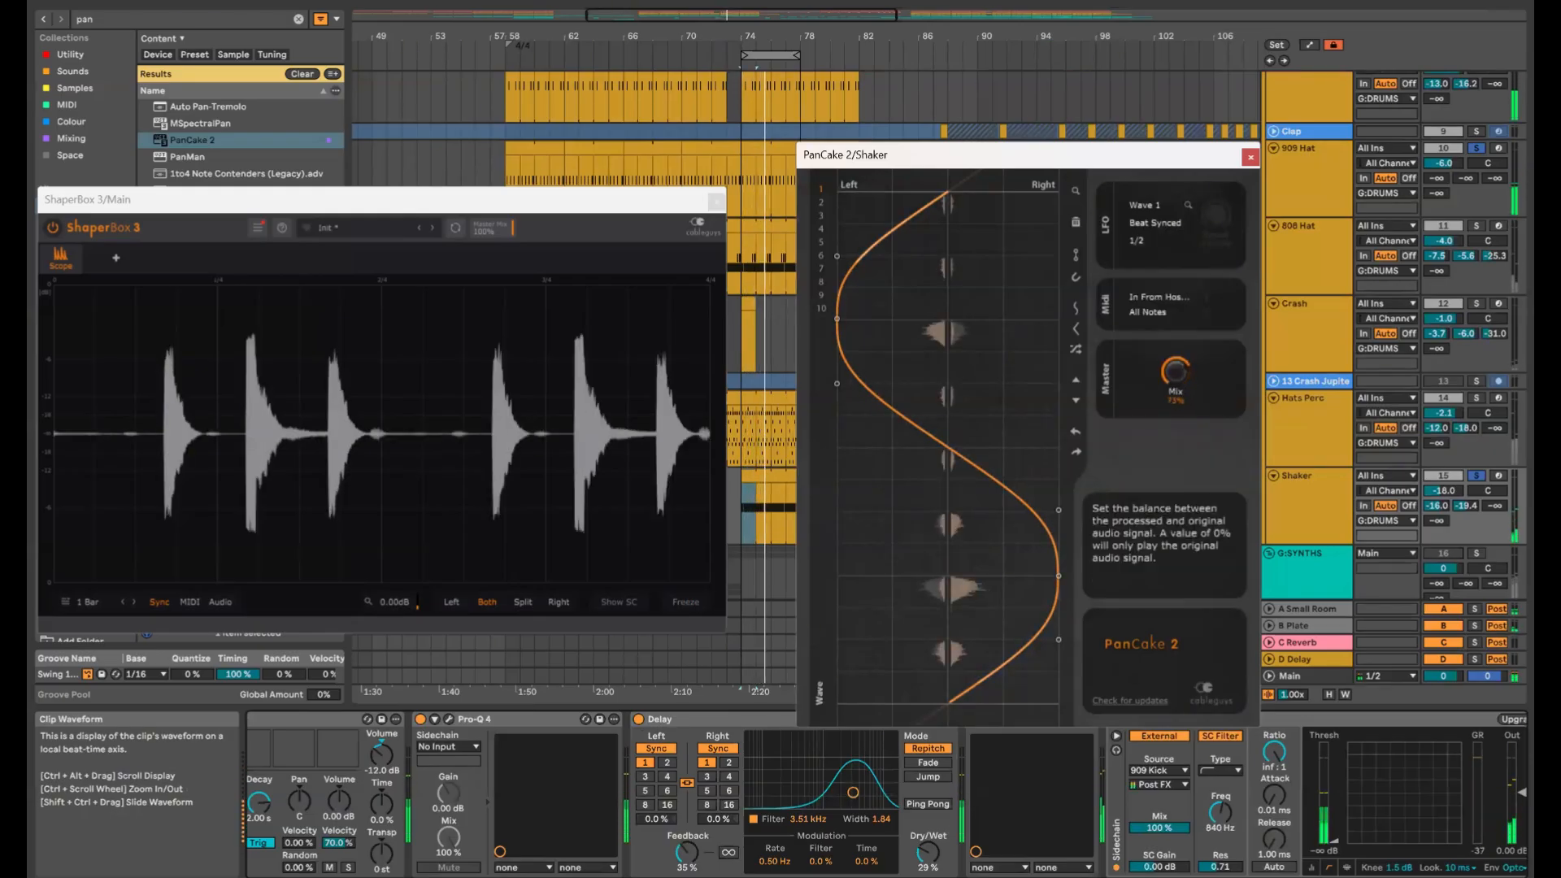
pyautogui.click(1250, 157)
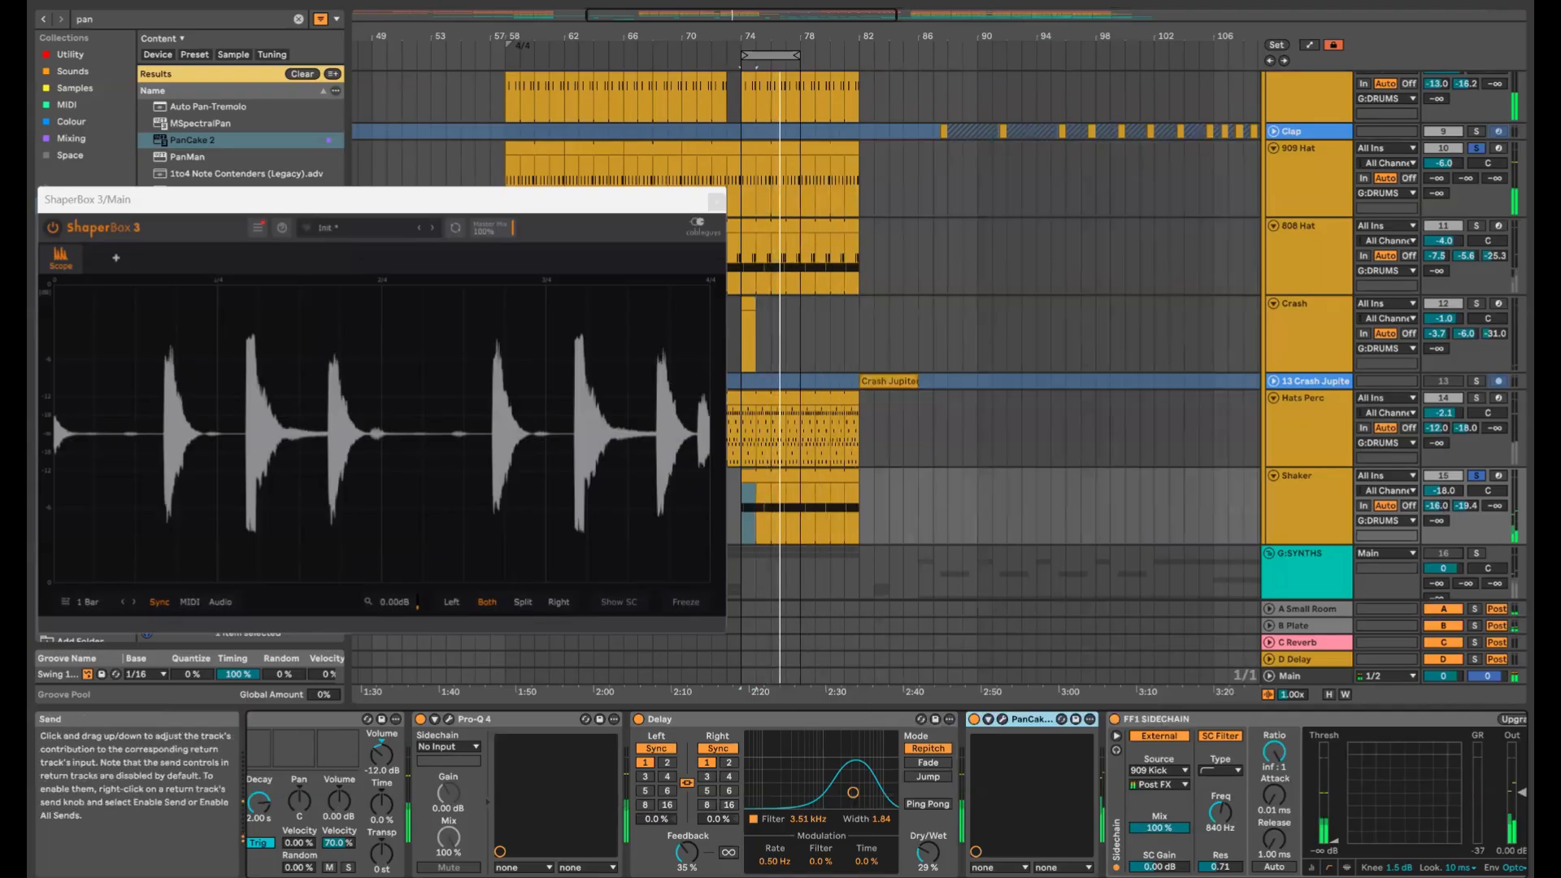
# Raise Shaker's first two sends to -8.7 and -11.0 dB and its volume to -5.2 dB, checking it on the scope
pyautogui.moveTo(1437, 506)
pyautogui.mouseDown()
pyautogui.moveTo(1436, 482)
pyautogui.moveTo(1436, 519)
pyautogui.moveTo(1465, 473)
pyautogui.moveTo(1466, 522)
pyautogui.moveTo(1444, 471)
pyautogui.moveTo(1444, 498)
pyautogui.mouseUp()
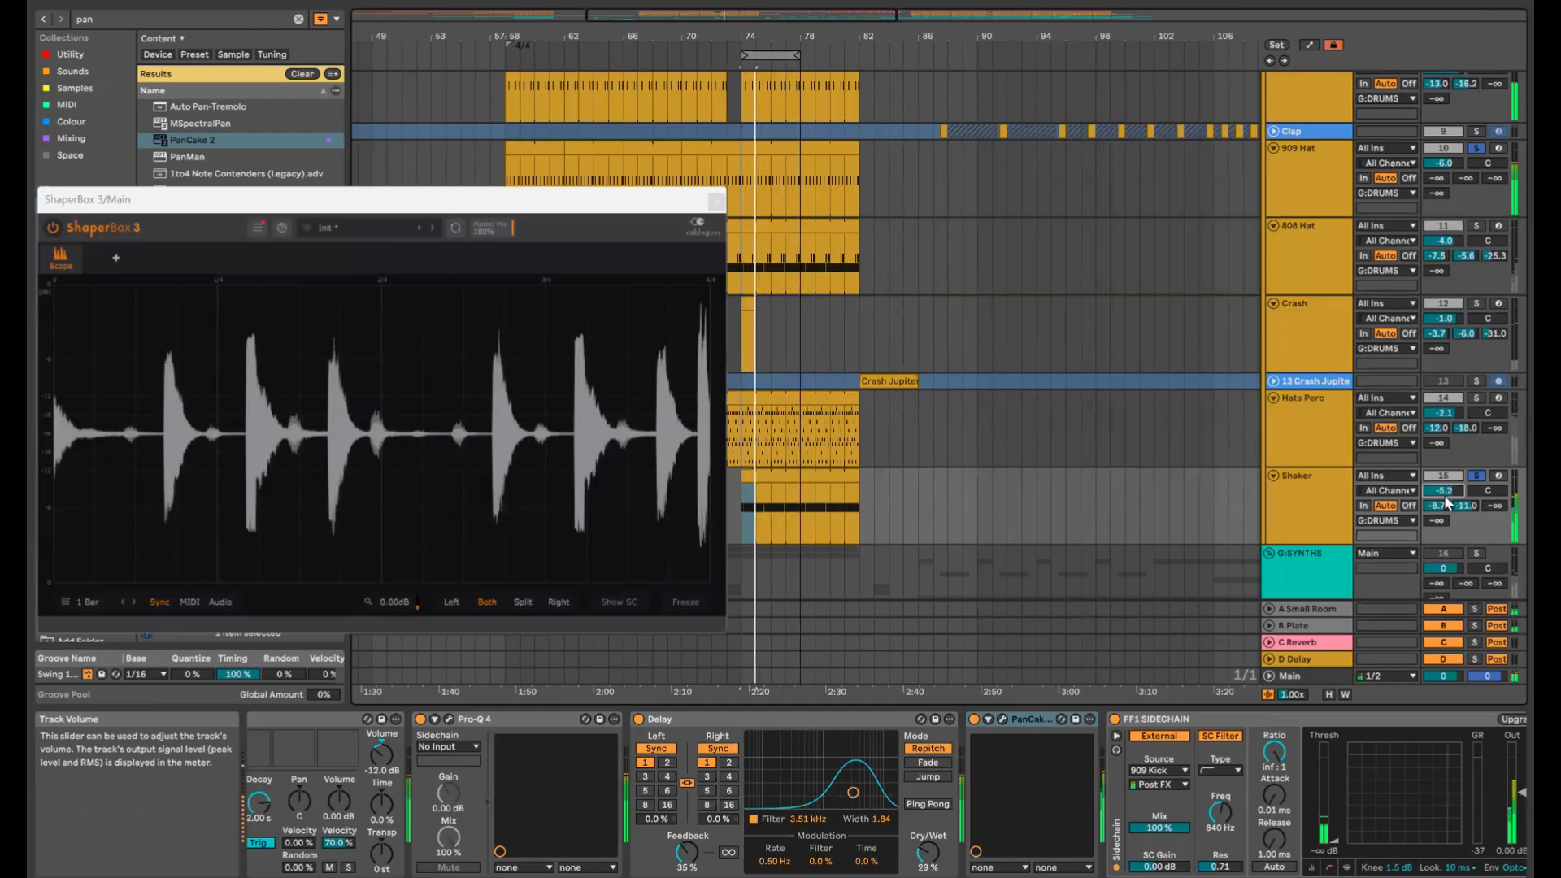
pyautogui.press('space')
# Copy the Snare-triggered FF1 SIDECHAIN compressor from Hats Perc to Shaker, ahead of the 909 Kick-triggered one, and play it back
pyautogui.click(1311, 455)
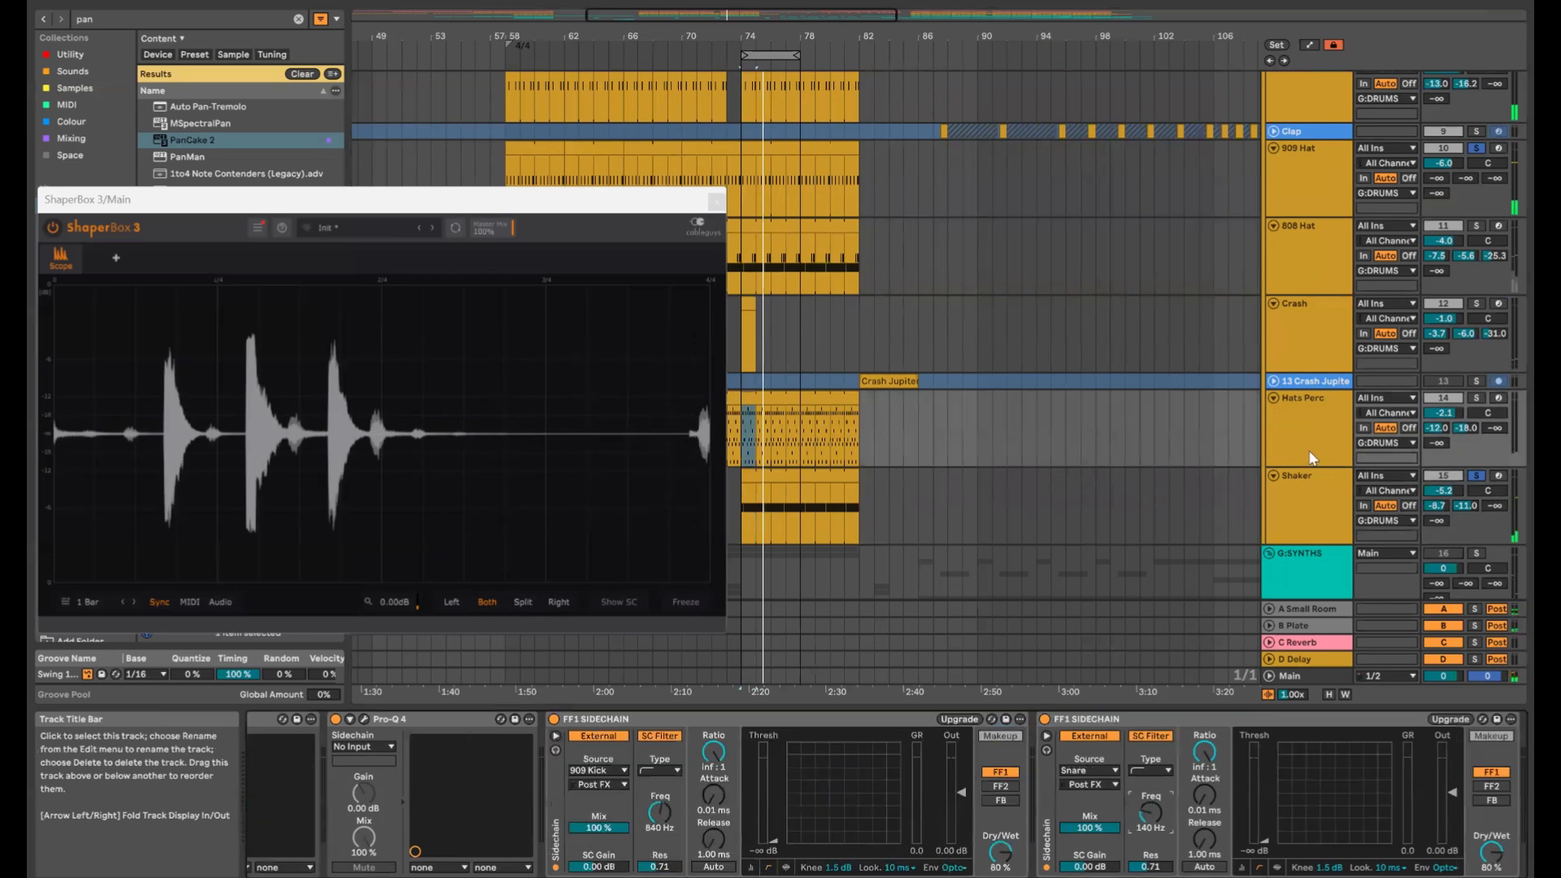
pyautogui.click(1307, 495)
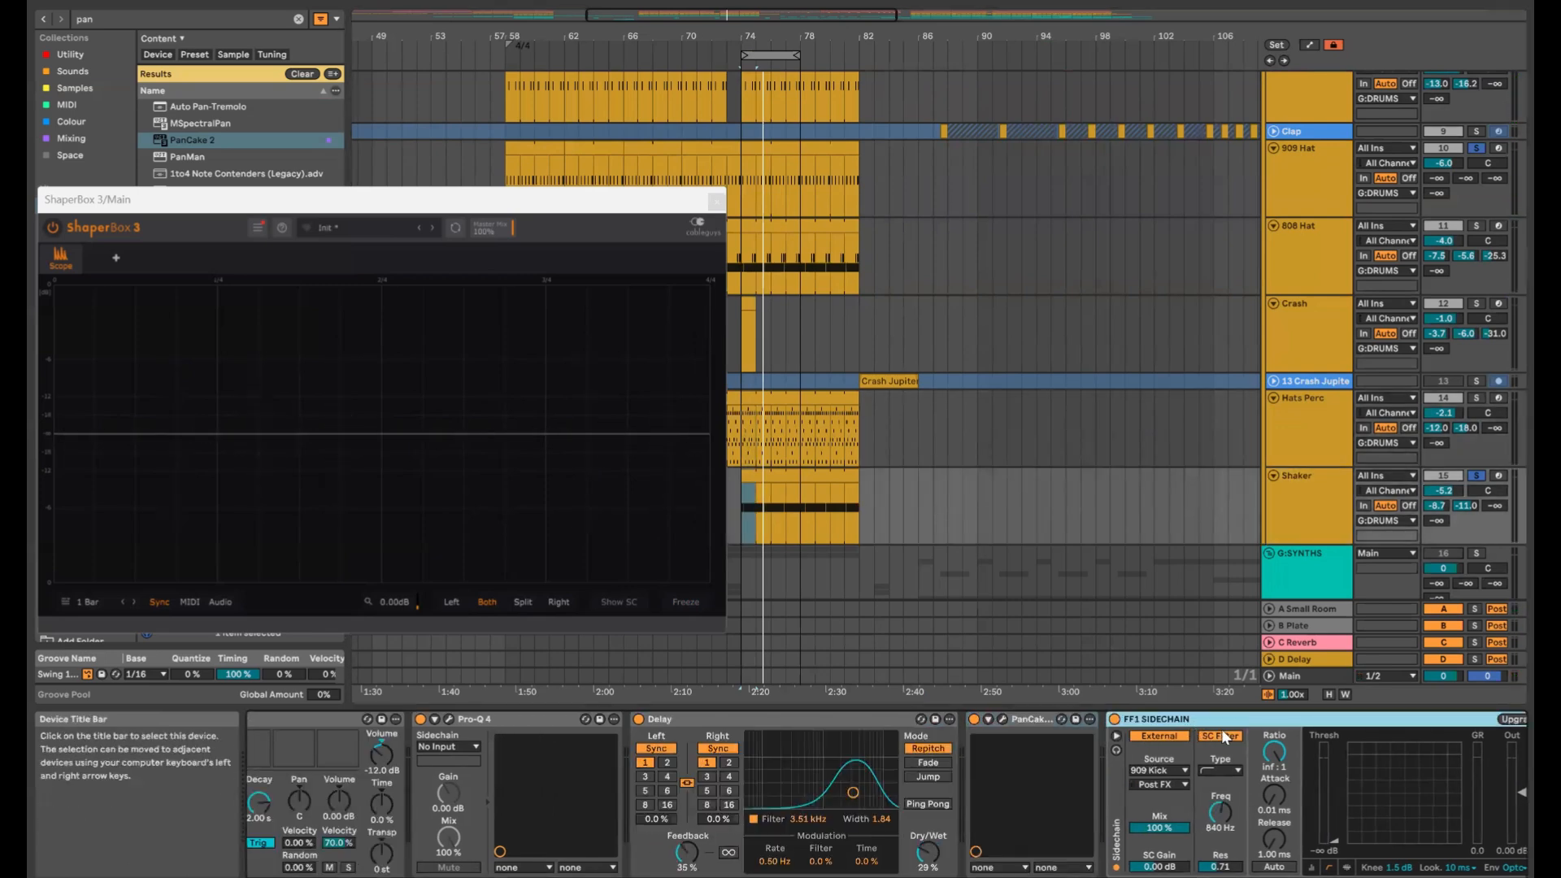
pyautogui.hotkey('ctrl', 'v')
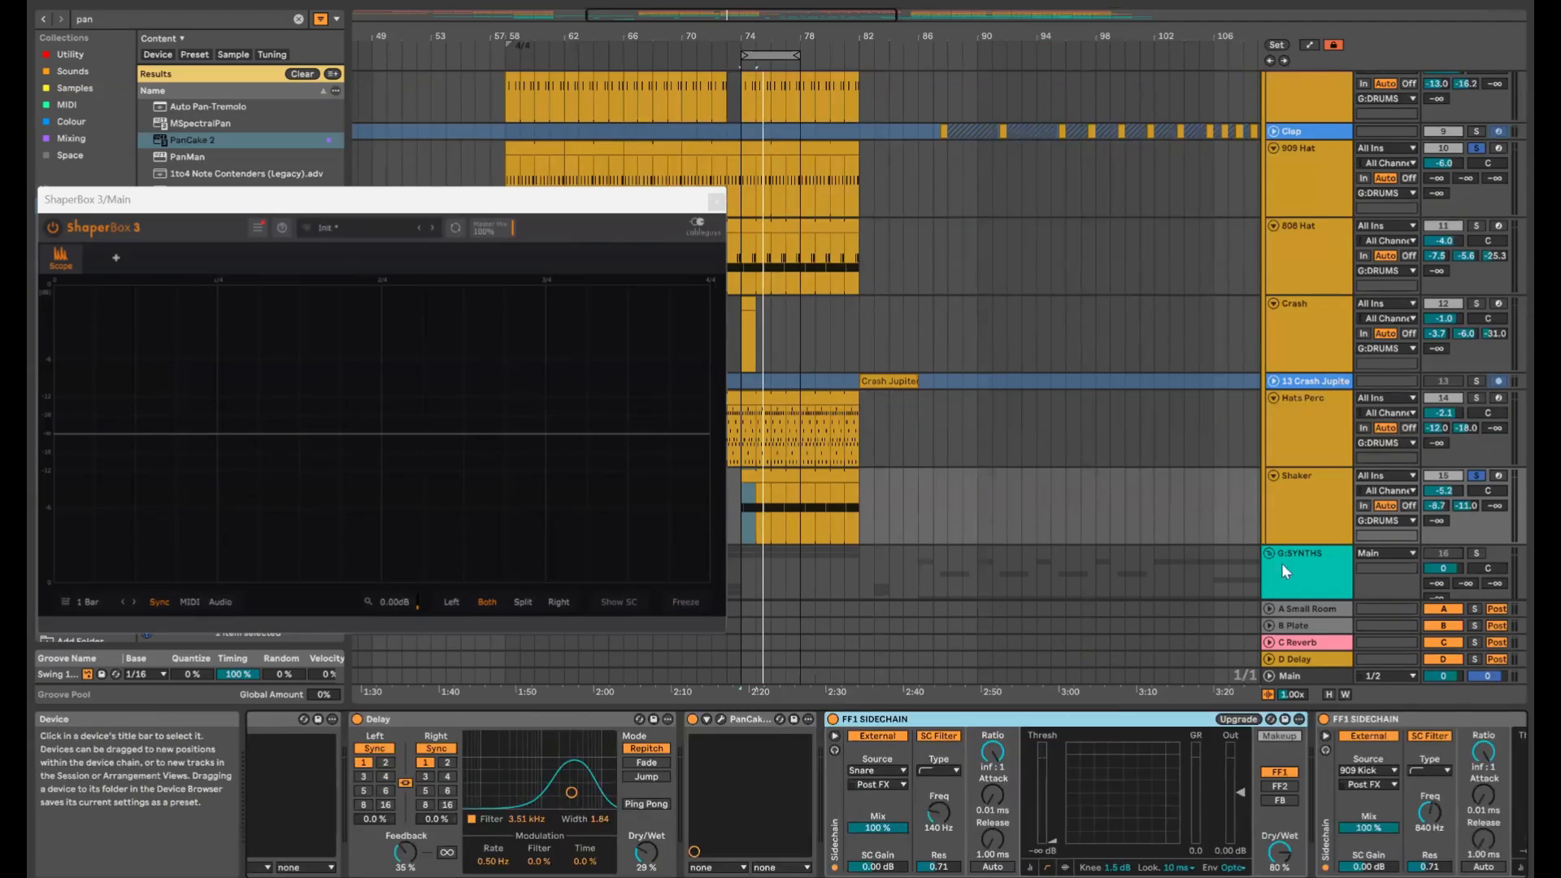
pyautogui.press('space')
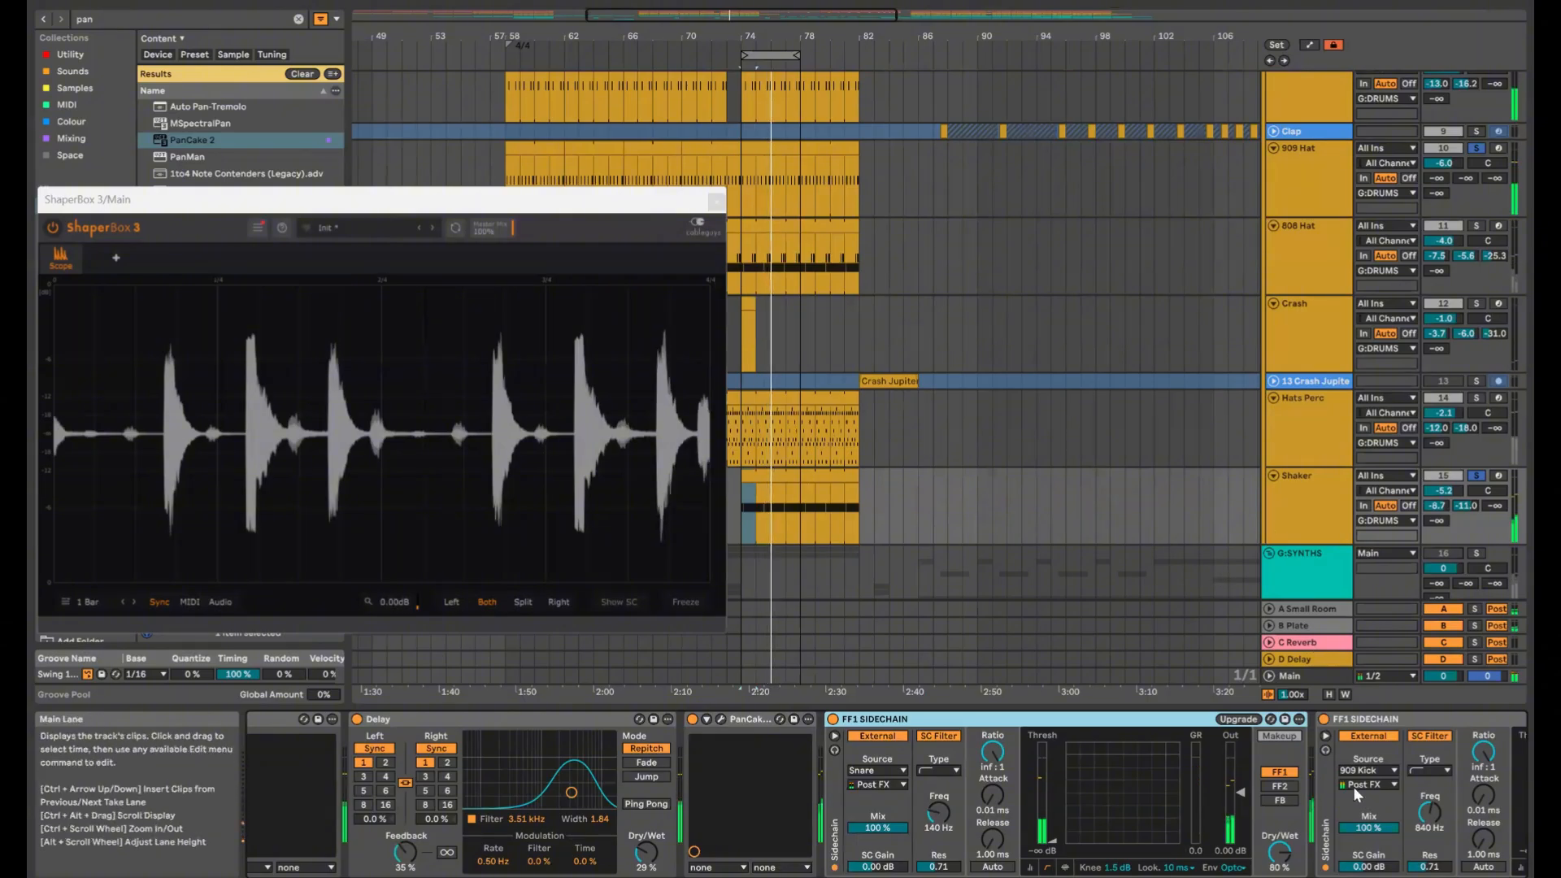
# Lower Shaker's volume to -8.1 dB and Hats Perc's to -6.8 dB, checking against the unsoloed mix with the scope hidden
pyautogui.scroll(-3, 1356, 793)
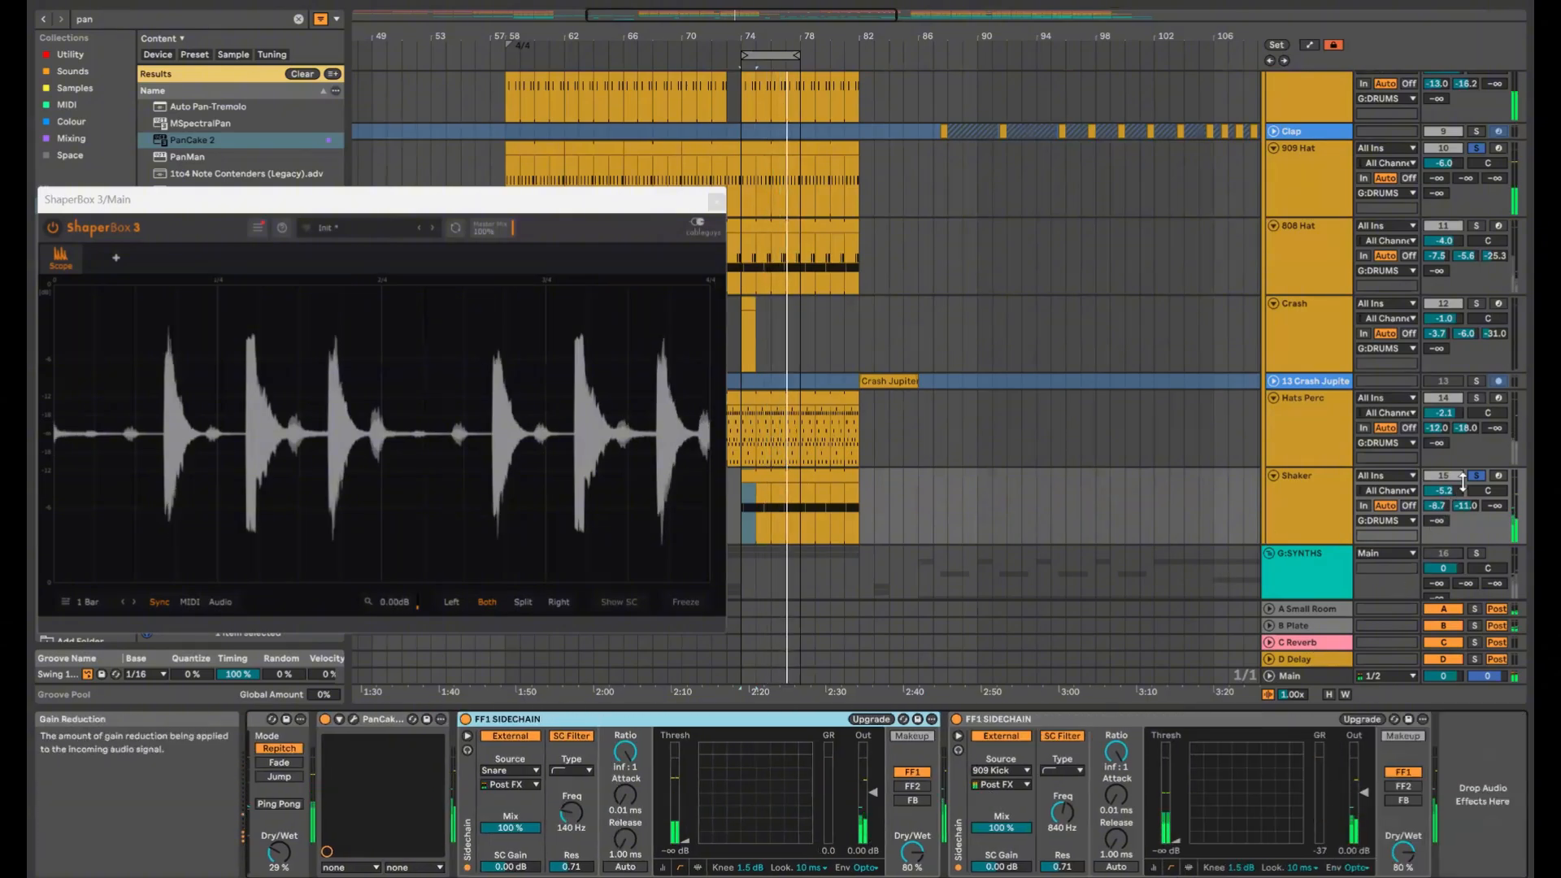
pyautogui.moveTo(1451, 492); pyautogui.dragTo(1452, 510)
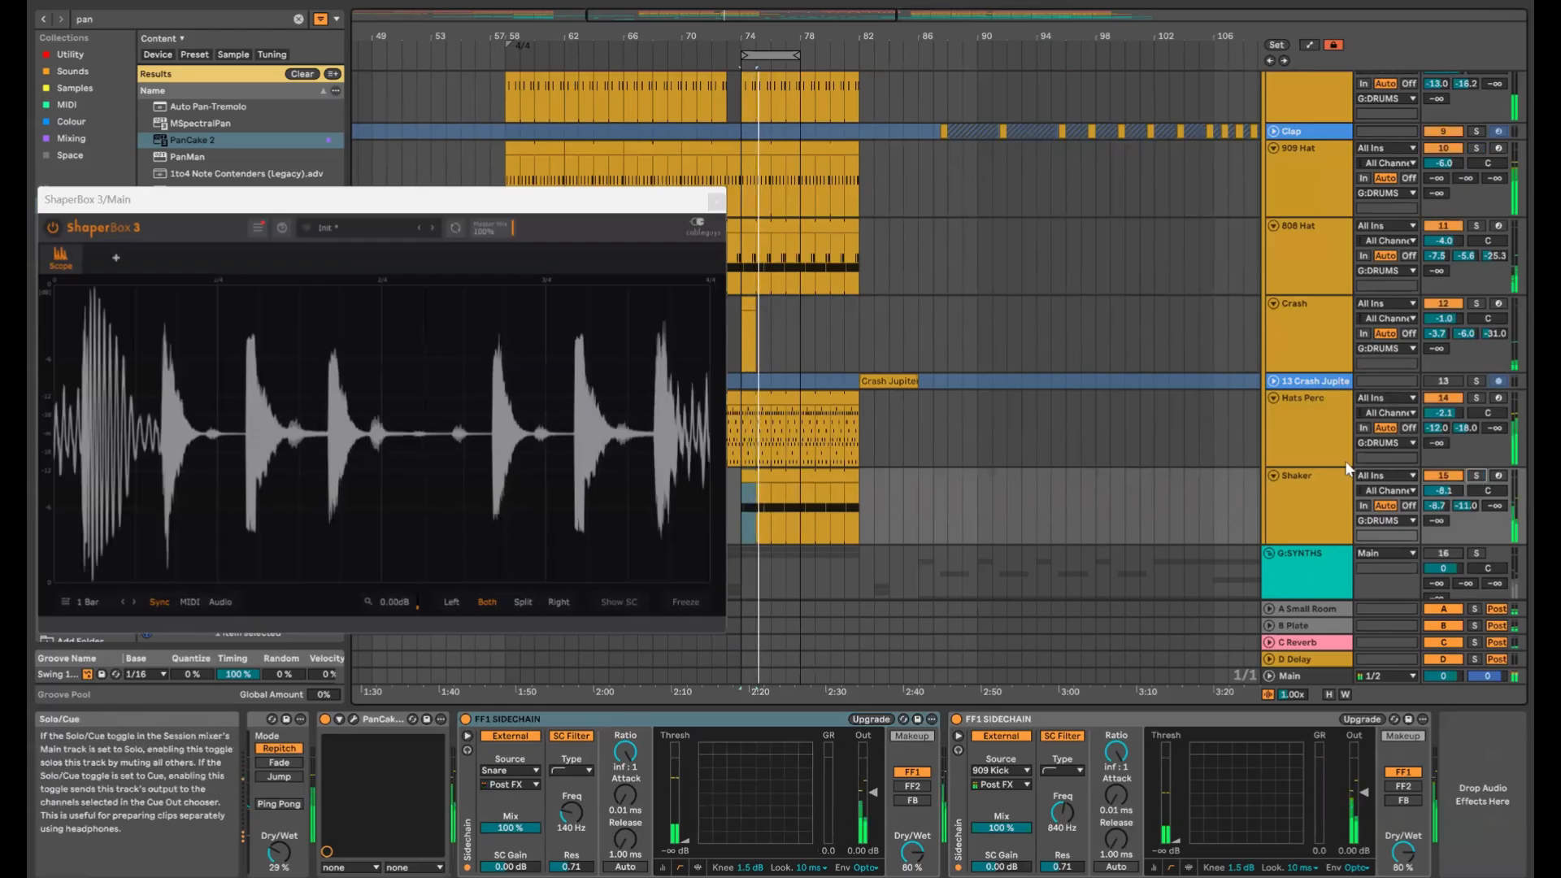
pyautogui.scroll(2, 1344, 460)
pyautogui.hotkey('ctrl', 'alt', 'p')
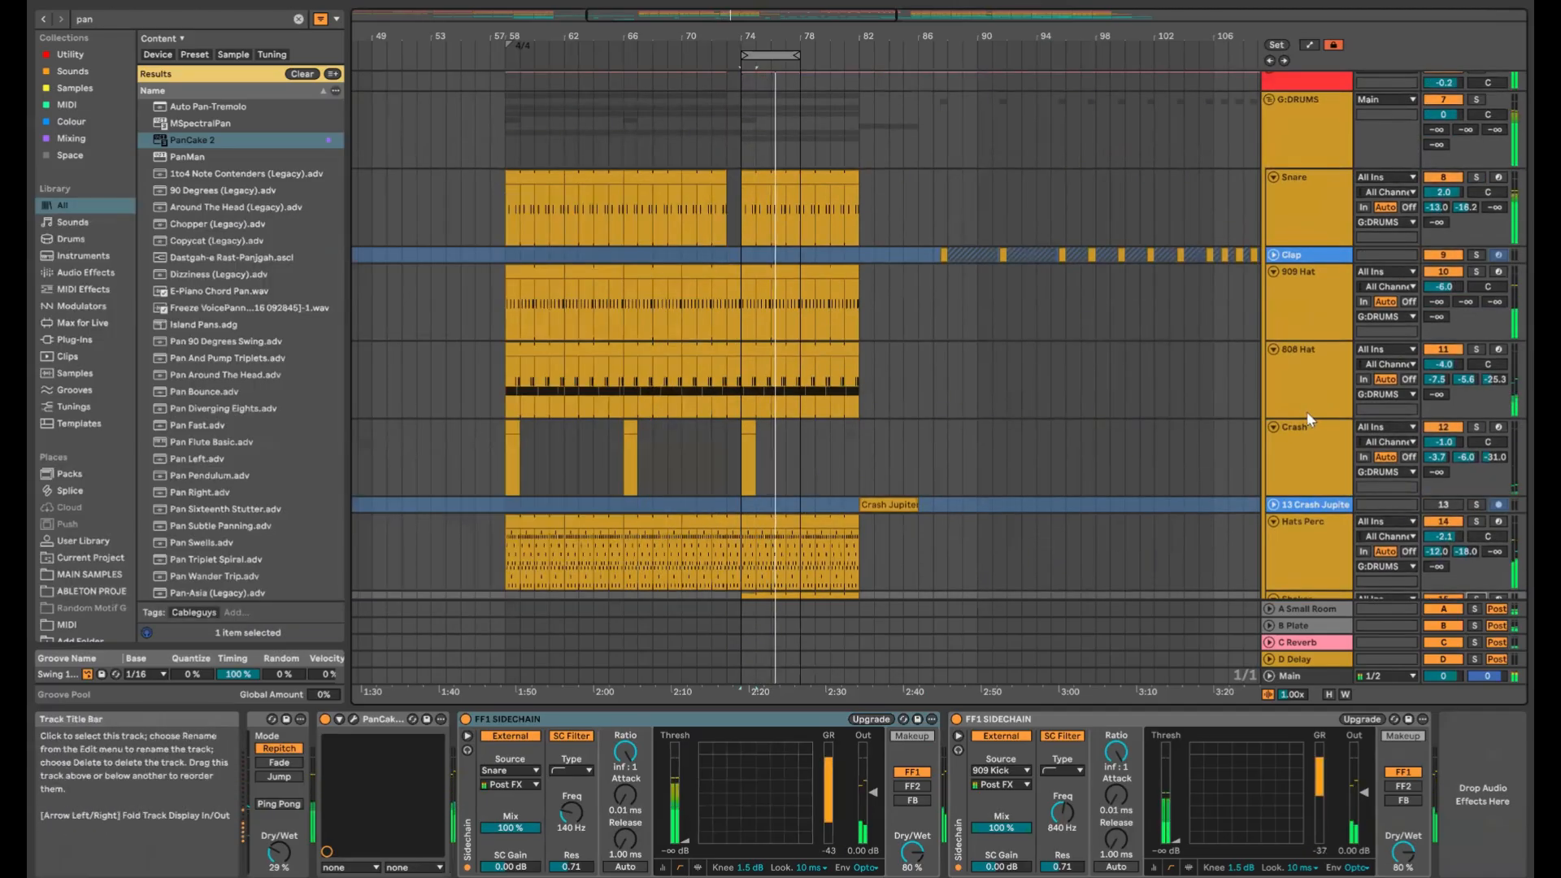
pyautogui.scroll(-3, 1294, 411)
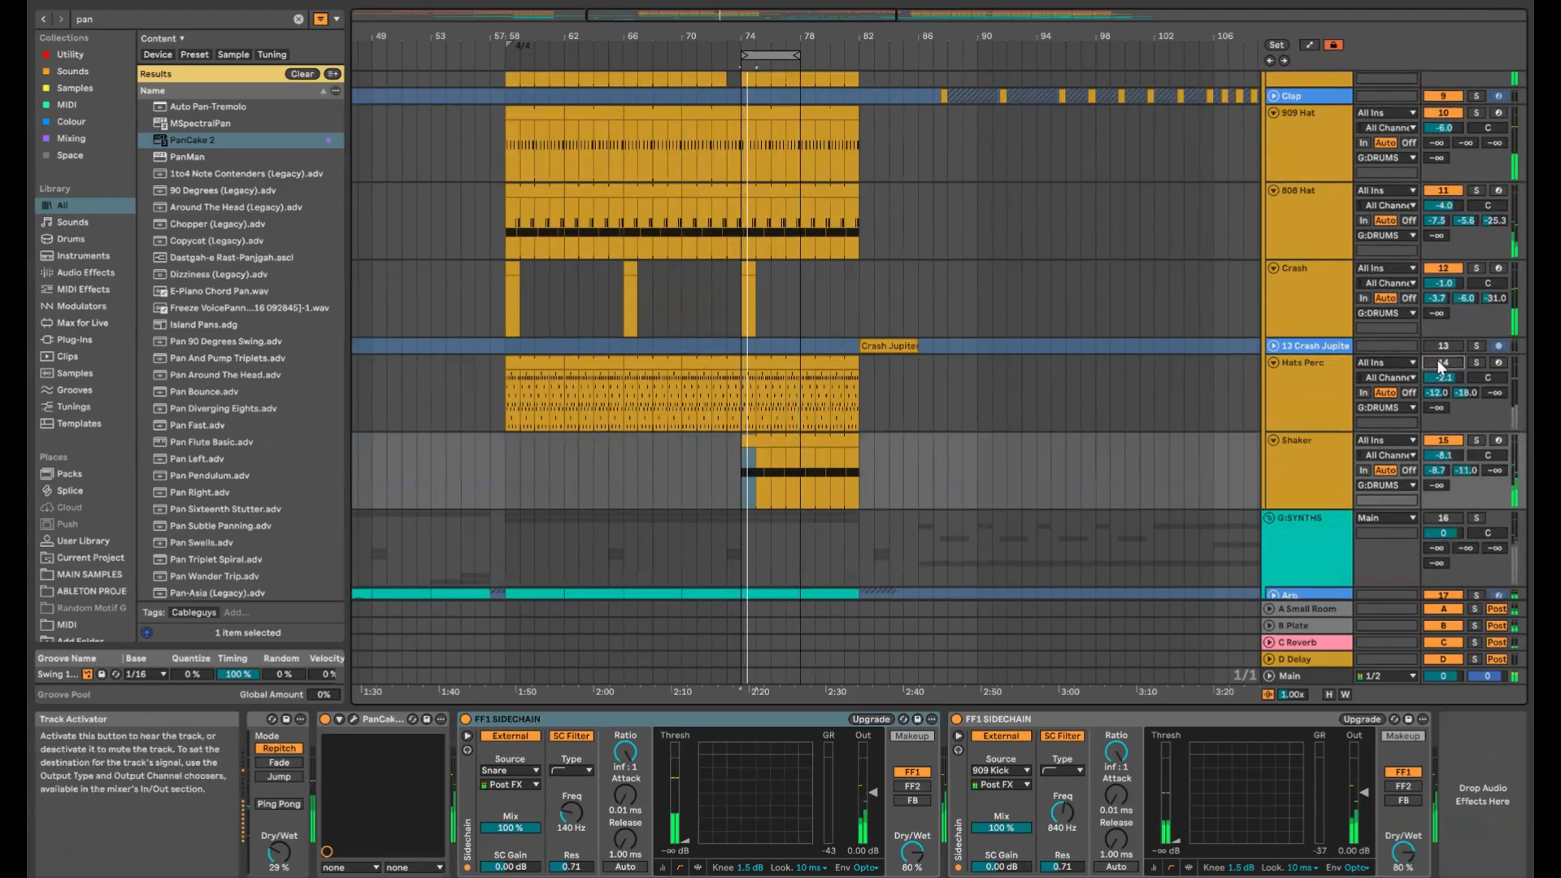
pyautogui.moveTo(1443, 377); pyautogui.dragTo(1443, 417)
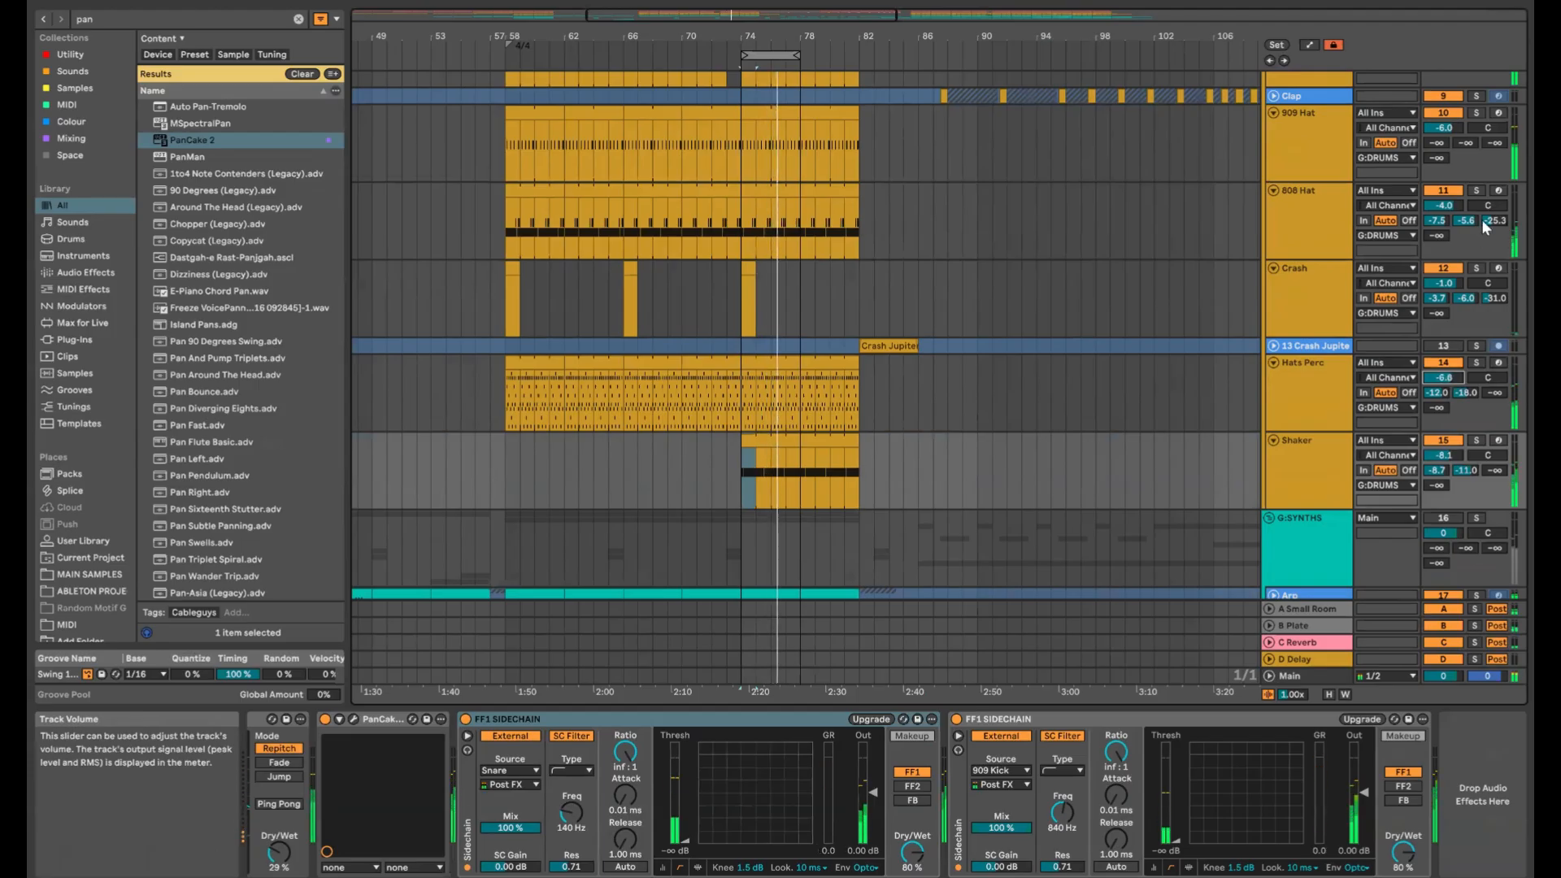
# Solo 808 Hat and Hats Perc together, panning Hats Perc to 10R and 808 Hat to 10L
pyautogui.click(1476, 190)
pyautogui.click(1476, 362)
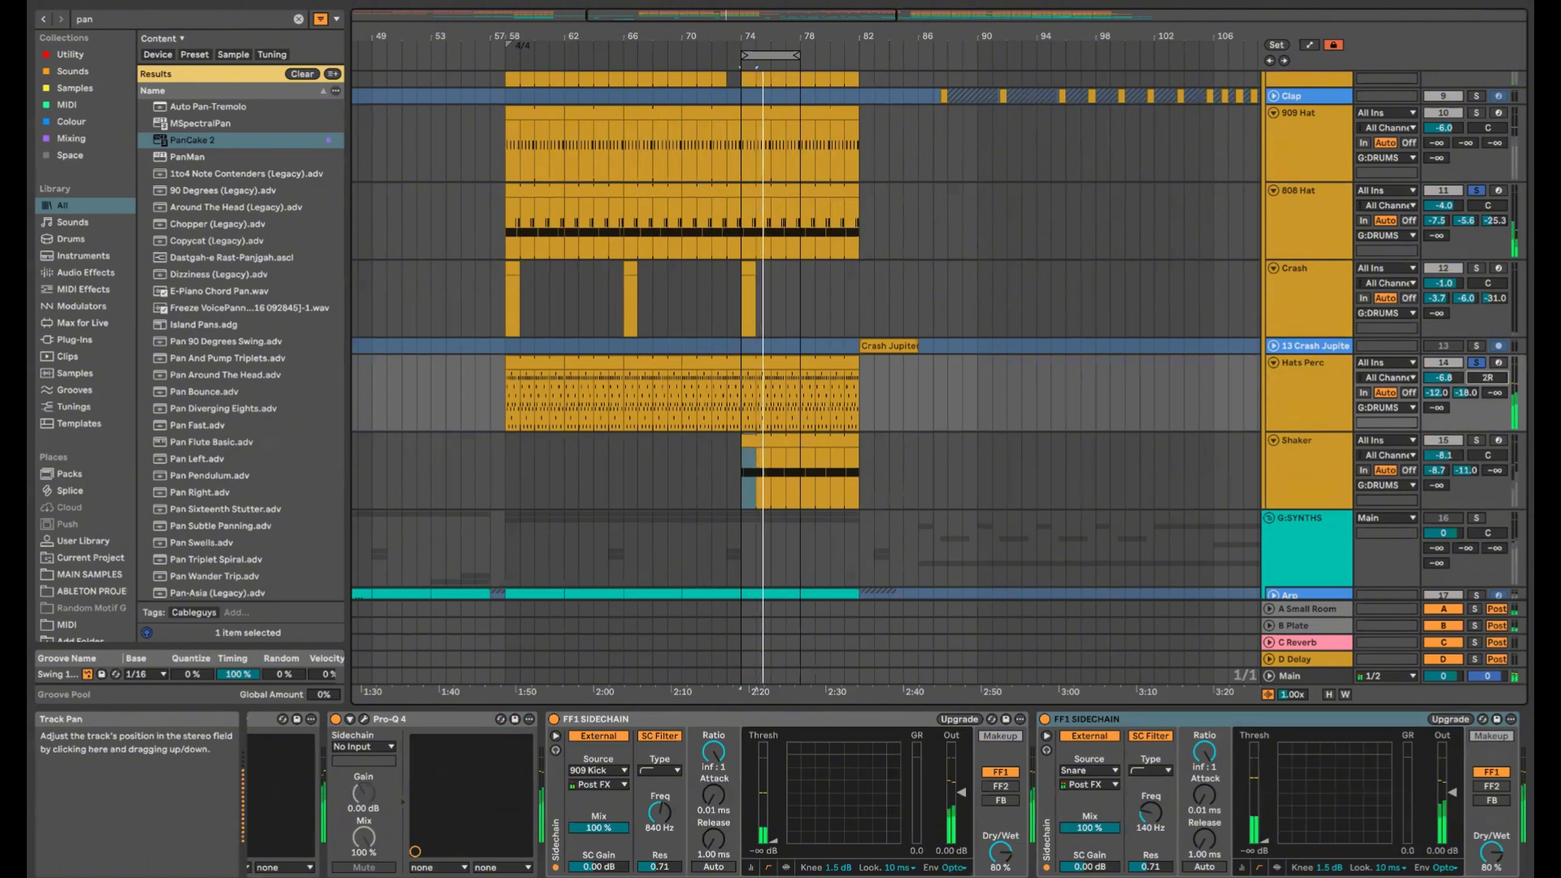
pyautogui.moveTo(1481, 378); pyautogui.dragTo(1482, 370)
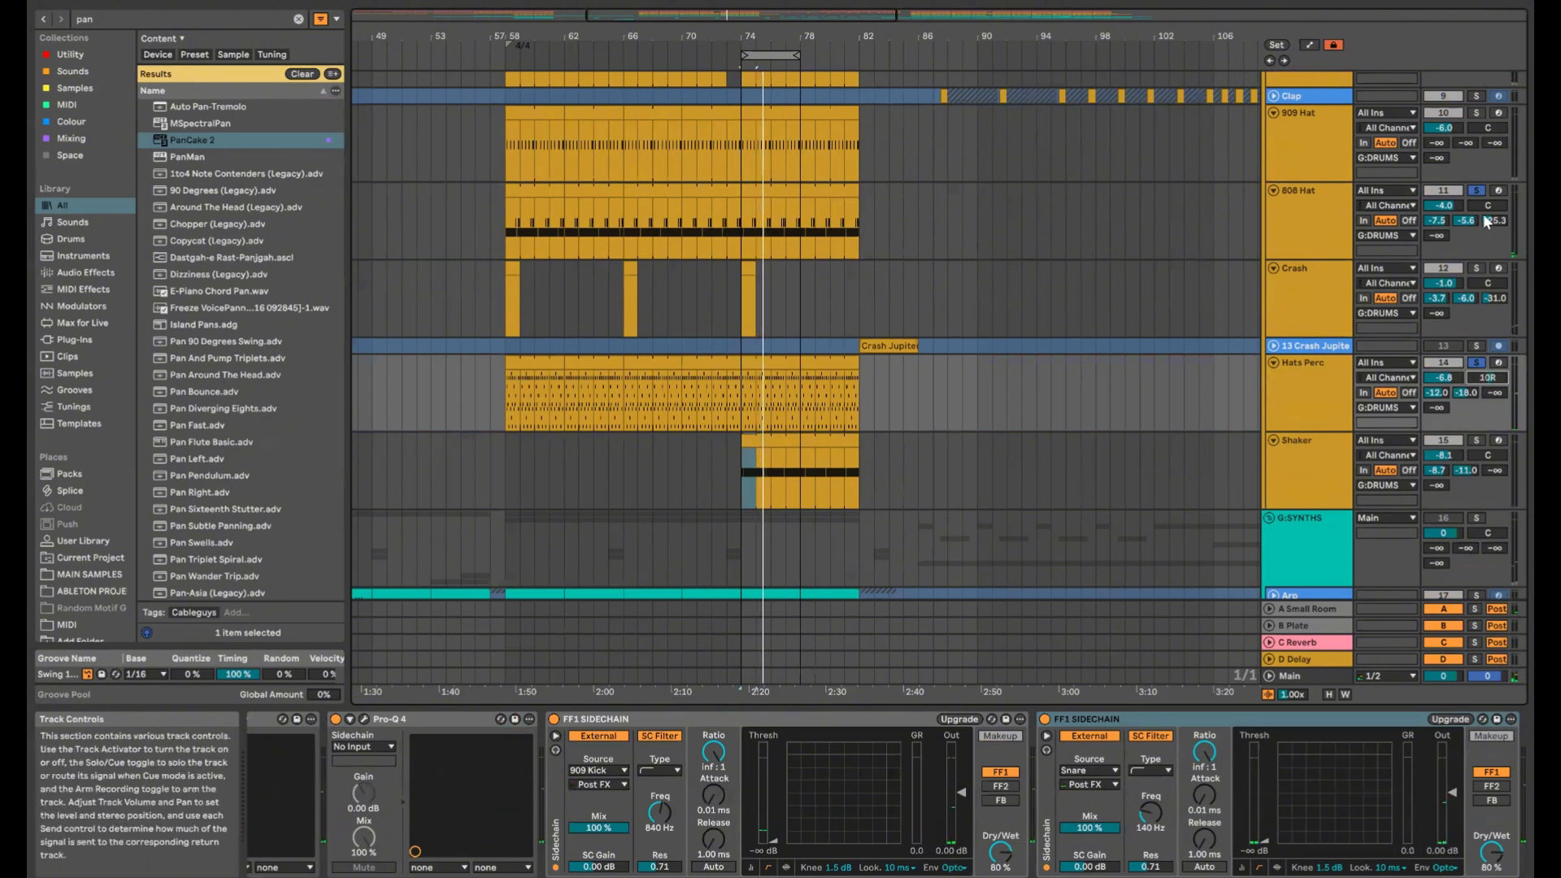
pyautogui.moveTo(1488, 205); pyautogui.dragTo(1488, 212)
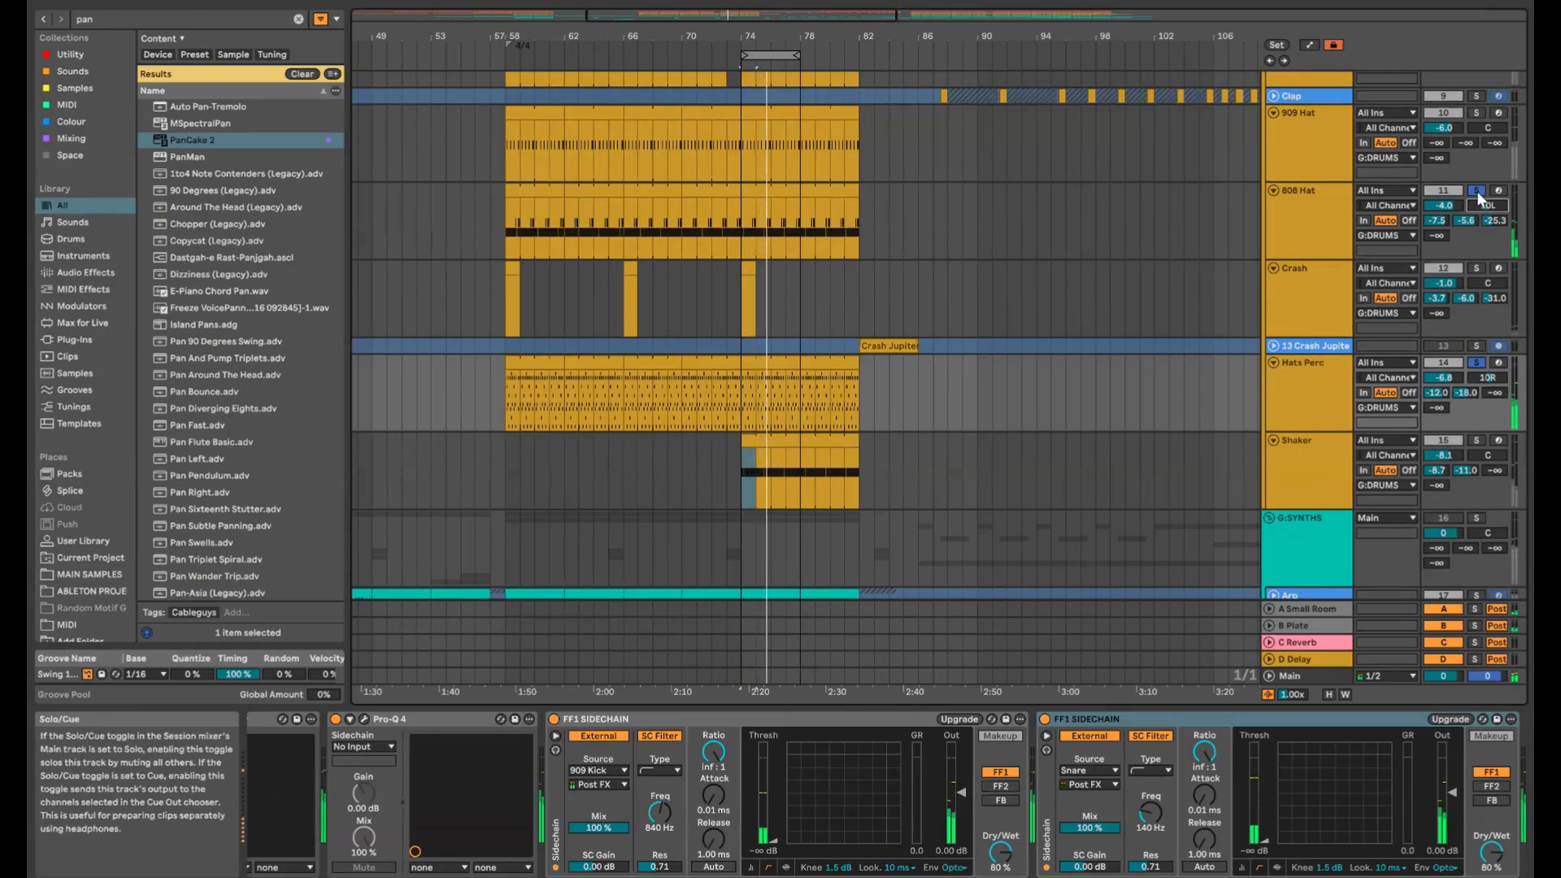
# Solo the whole G:DRUMS group and listen to the balance of its tracks
pyautogui.scroll(5, 1477, 195)
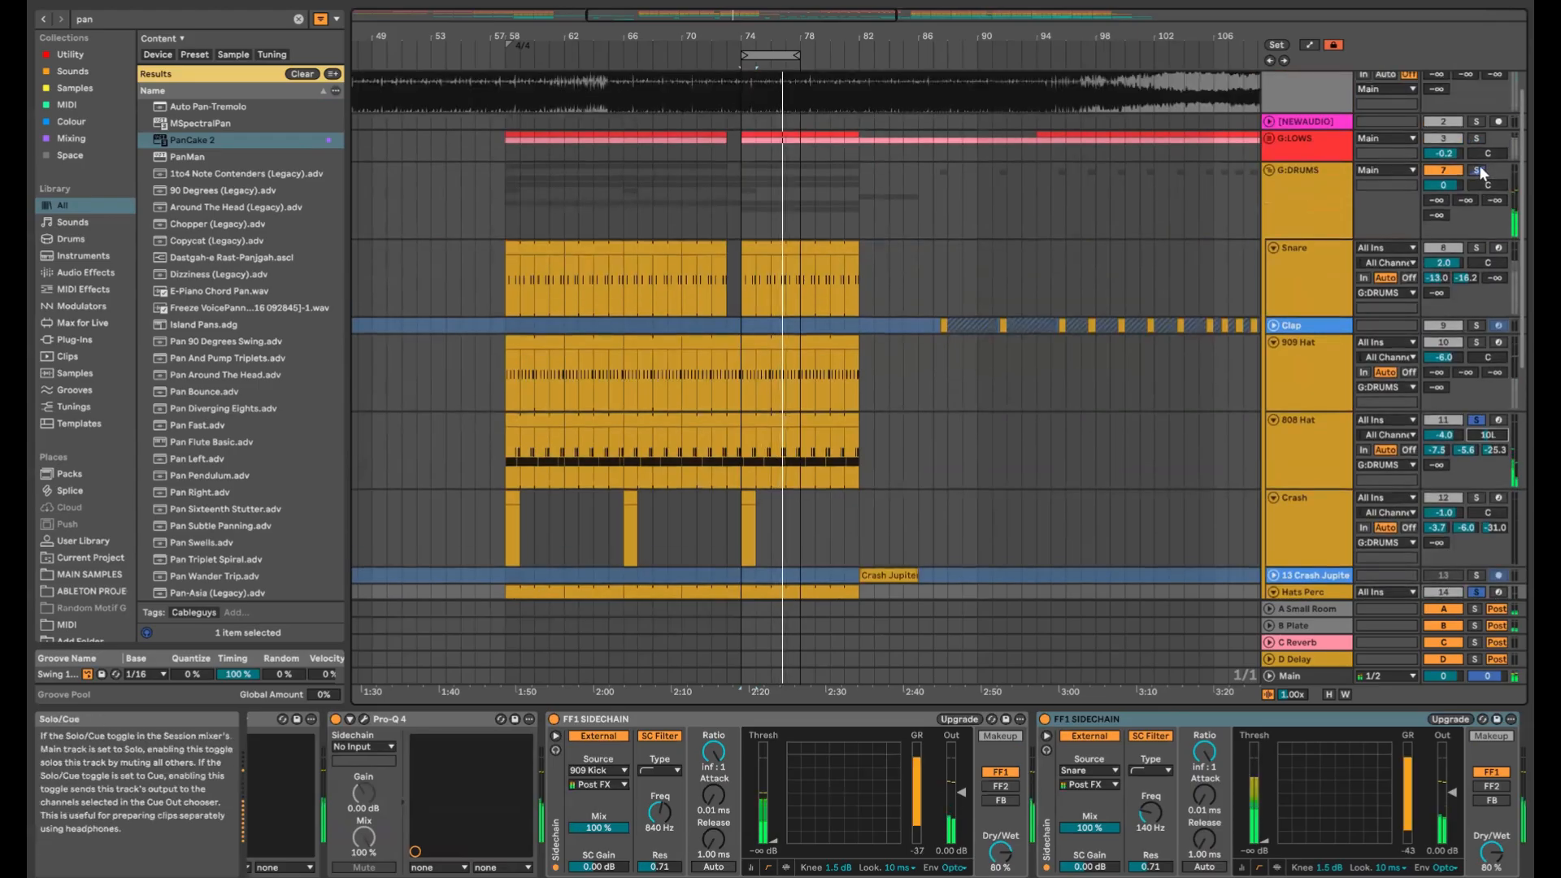
pyautogui.click(1478, 171)
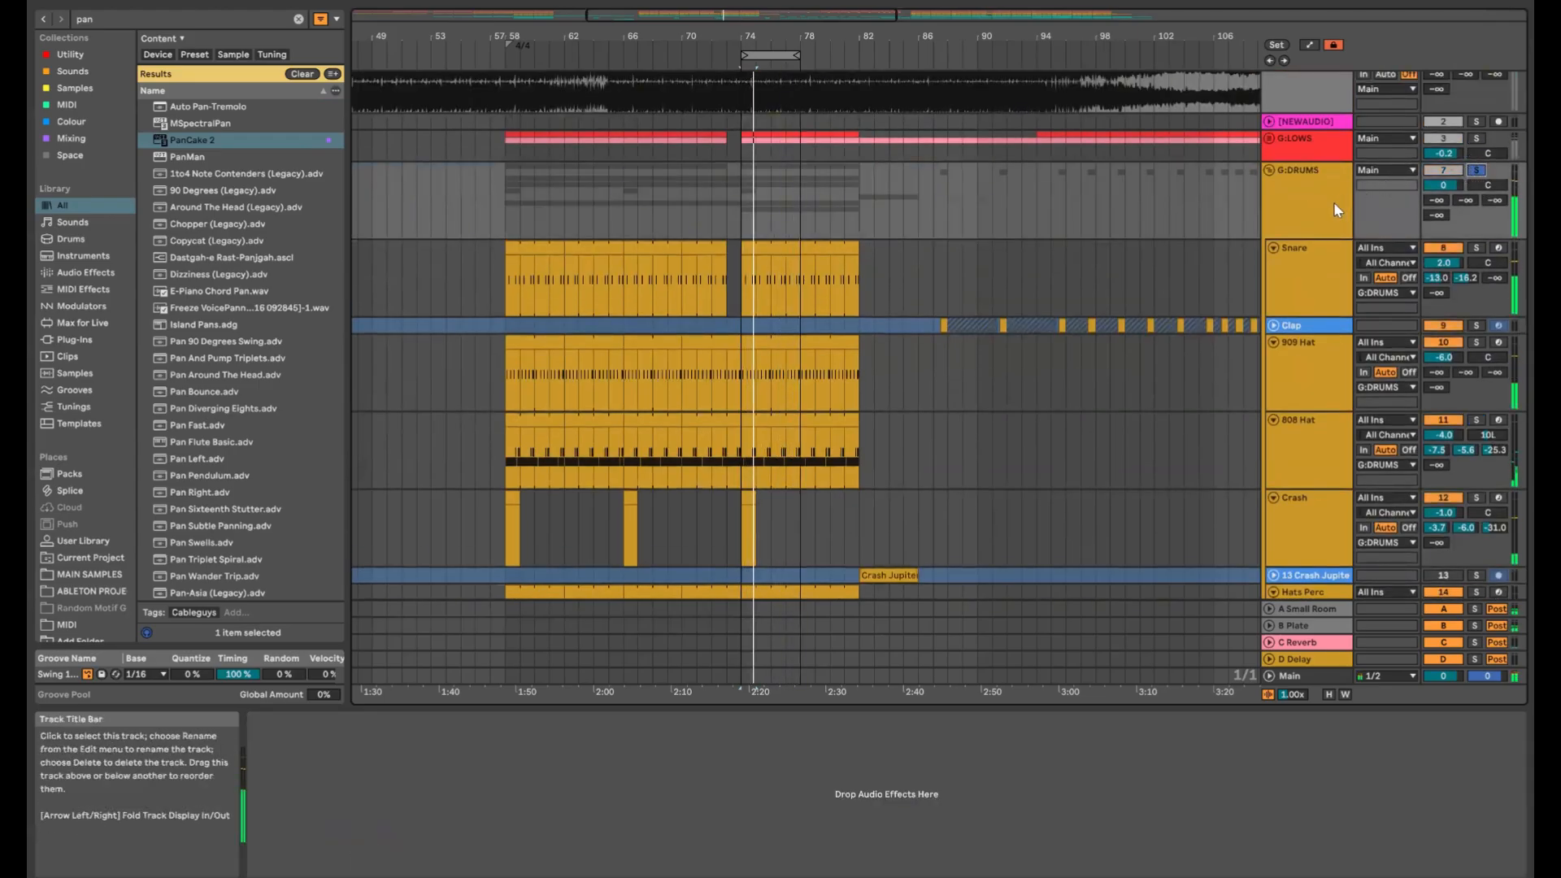
pyautogui.scroll(-7, 1294, 299)
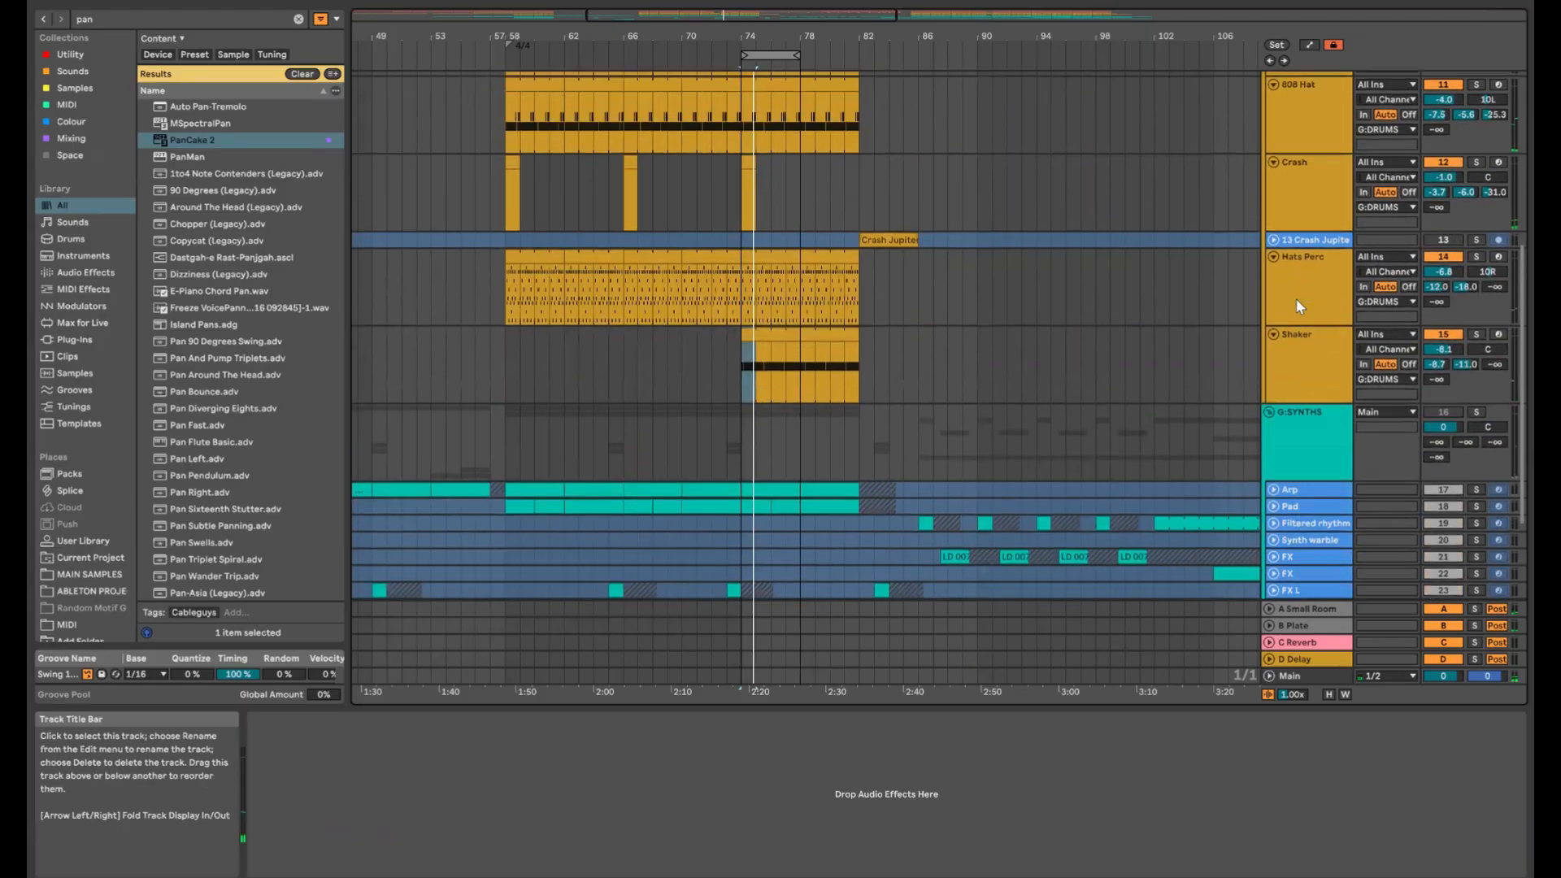
pyautogui.scroll(7, 1296, 299)
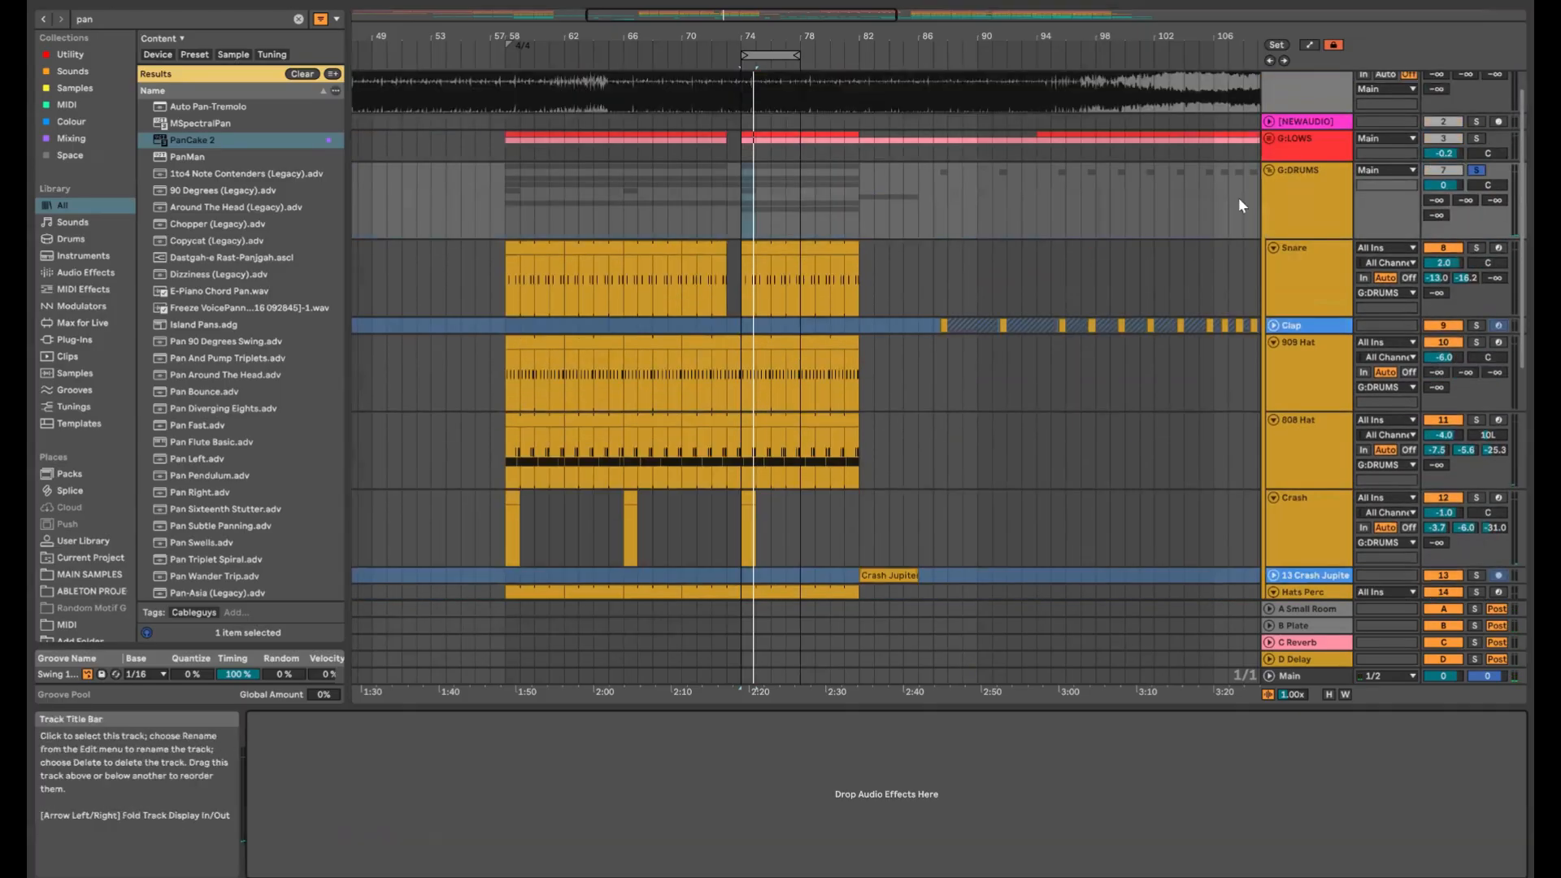
# Load the G:DRUMS group's device chain from Production Template.als onto the G:DRUMS group track
pyautogui.click(81, 423)
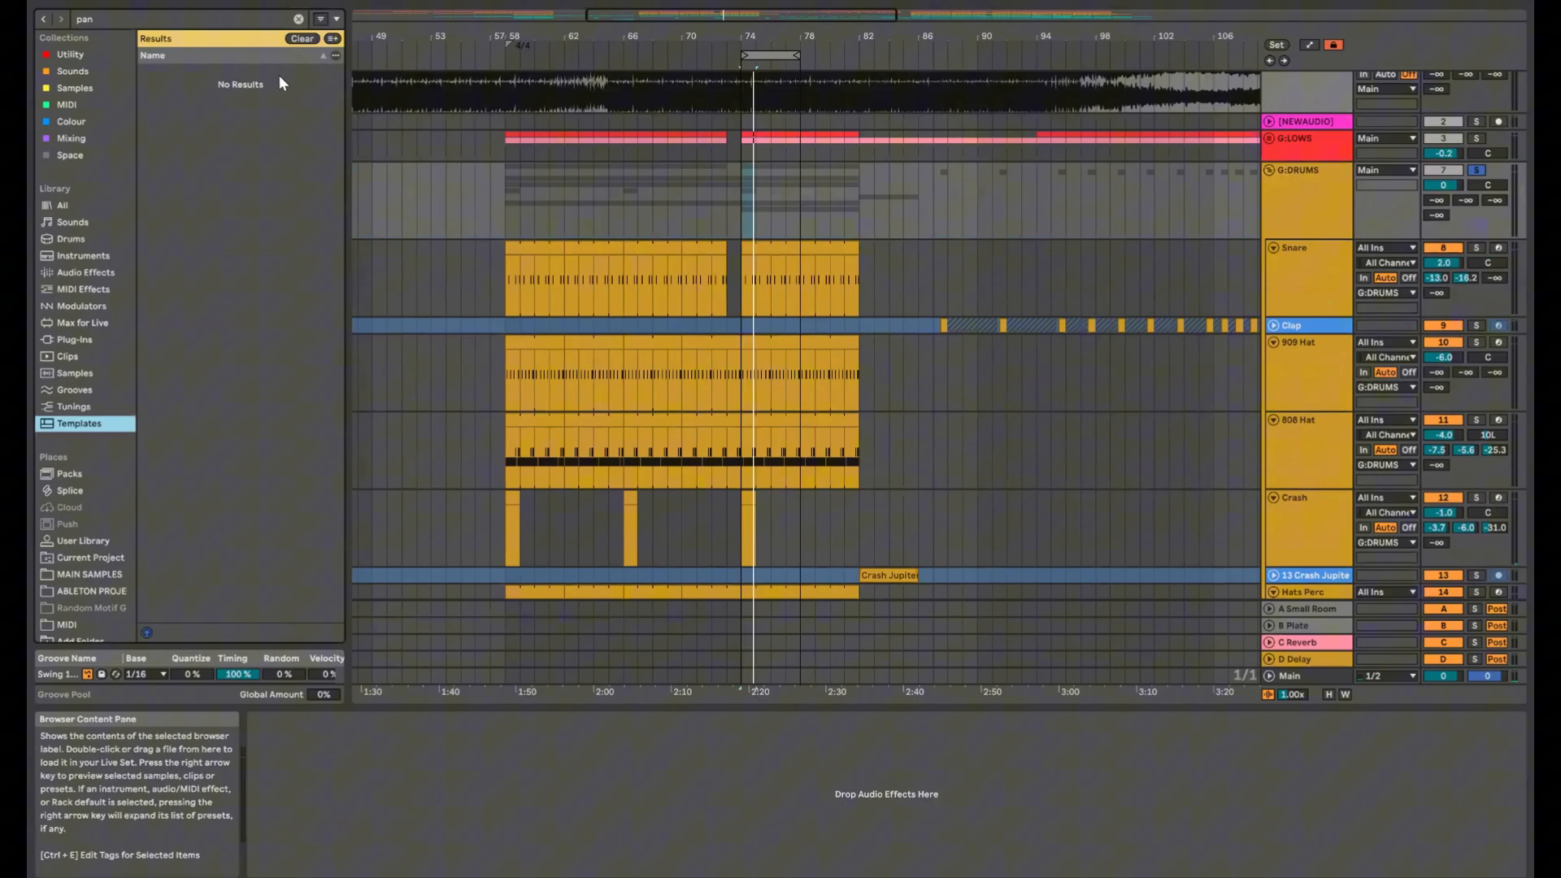
pyautogui.click(299, 19)
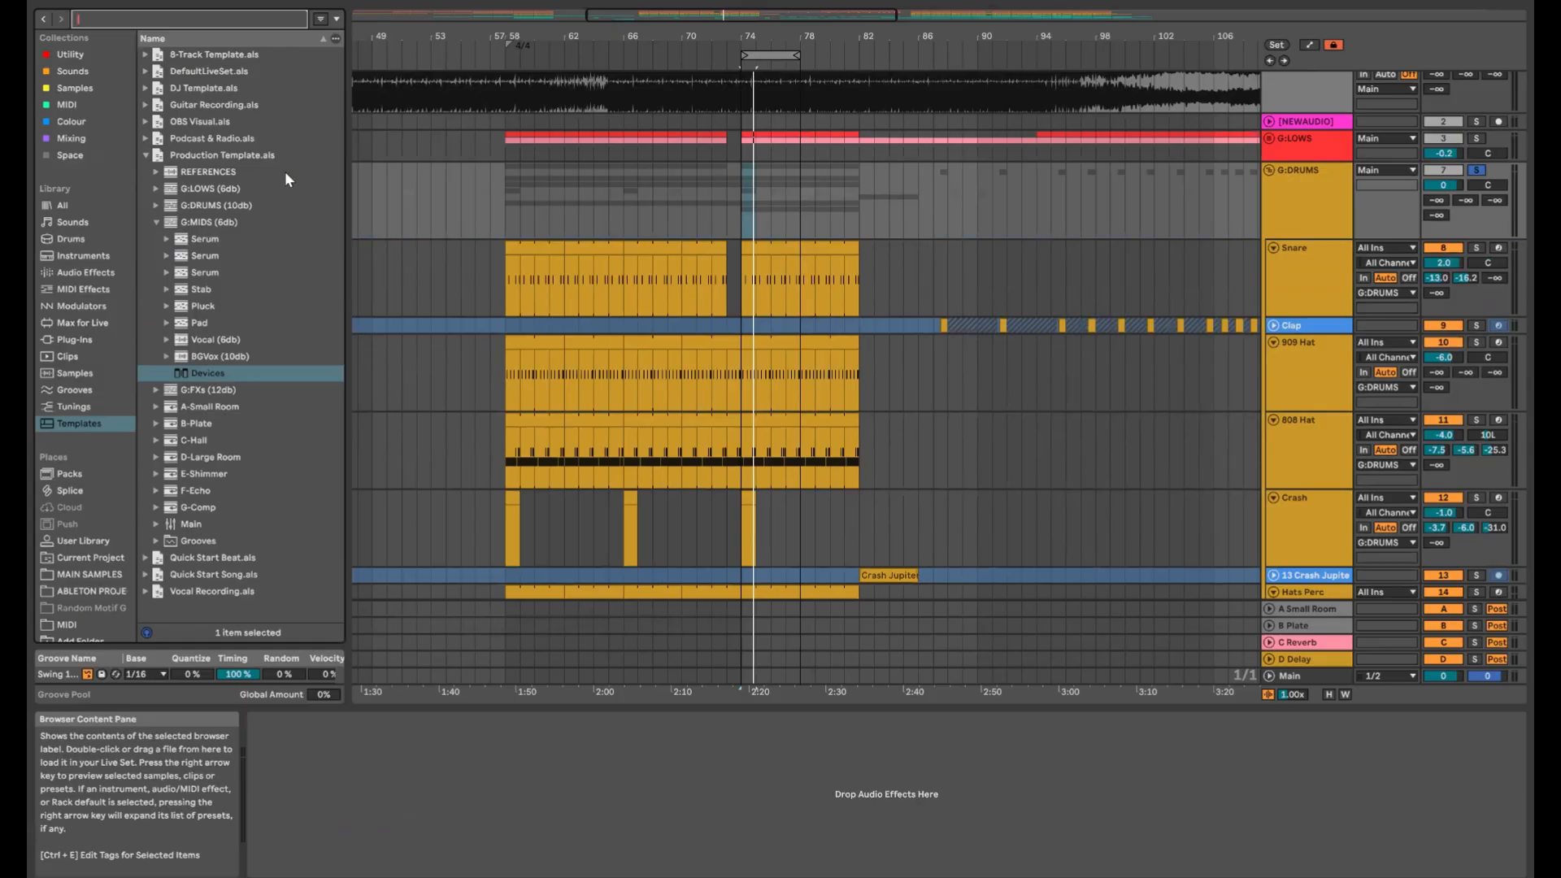
pyautogui.click(156, 220)
pyautogui.click(155, 205)
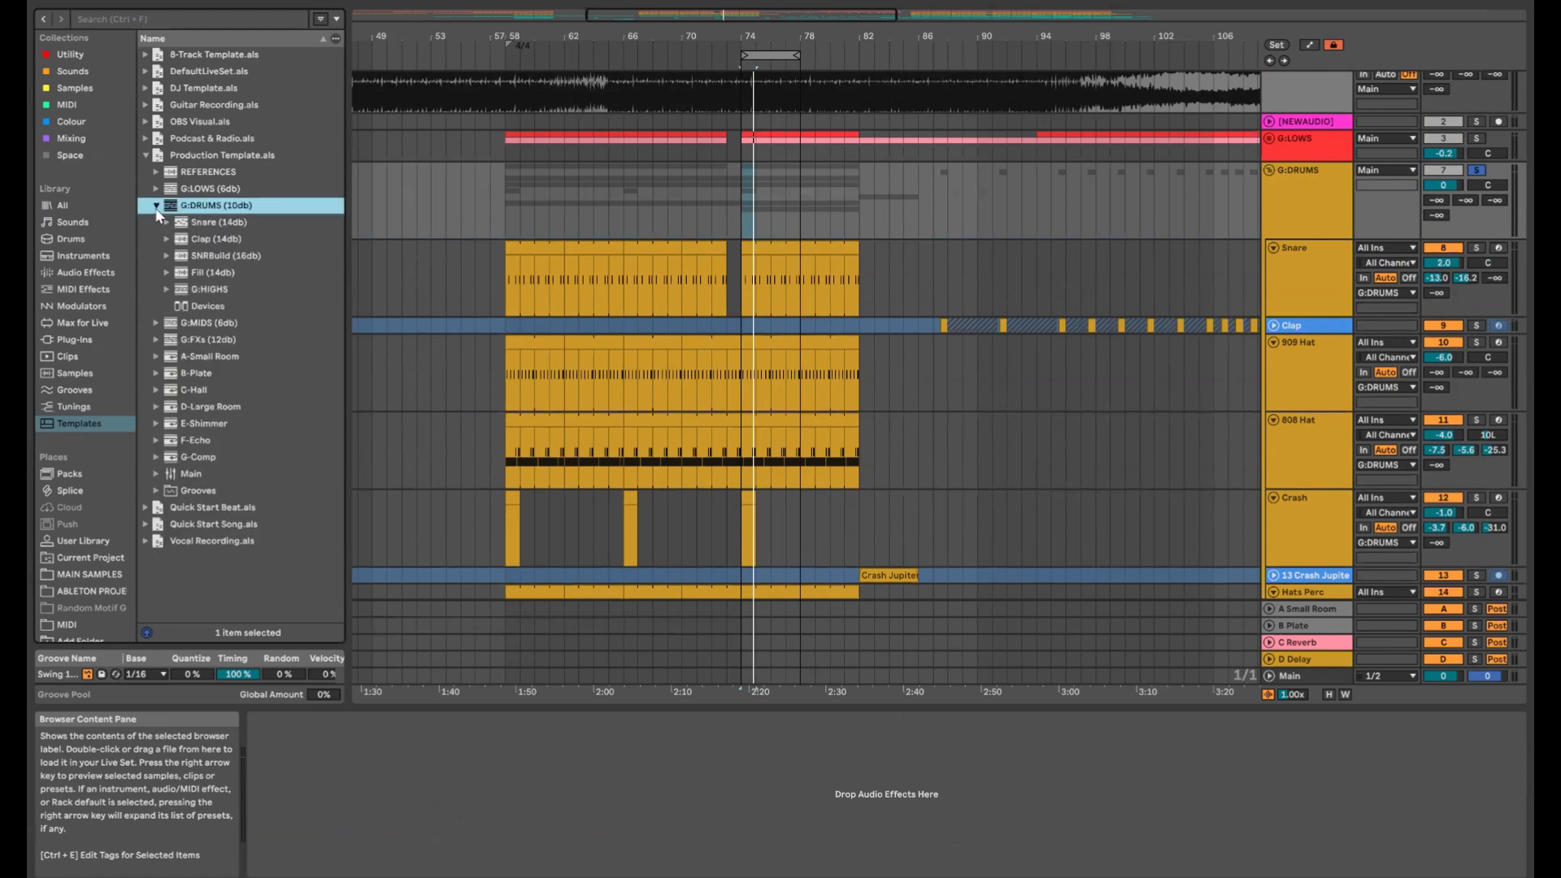
pyautogui.click(210, 307)
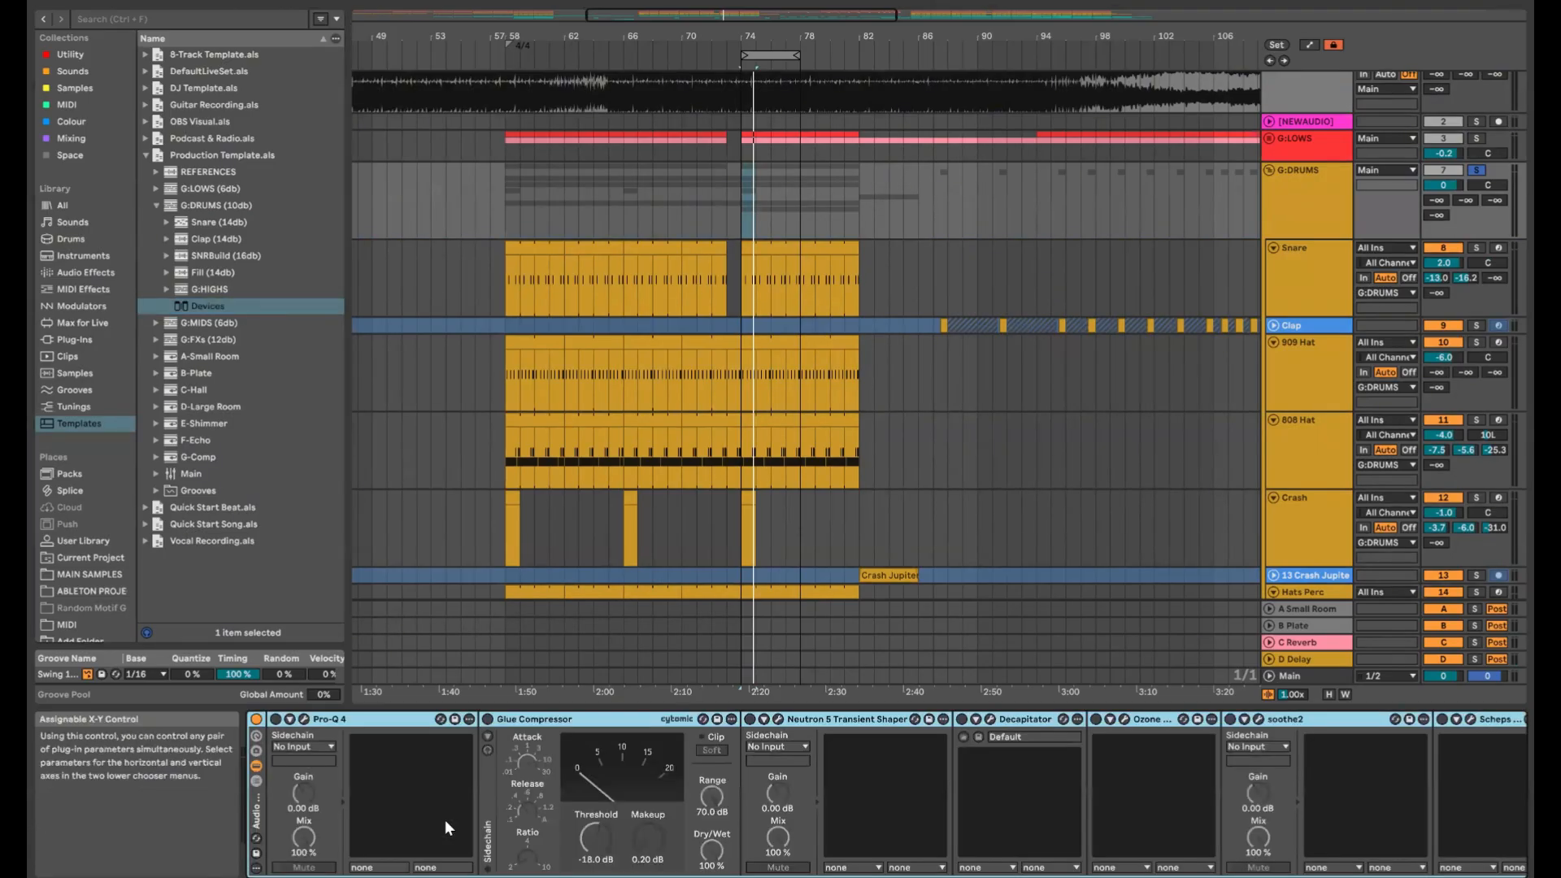
# Review the device chain loaded on the G:DRUMS group and delete soothe2 from it
pyautogui.hscroll(5, 721, 826)
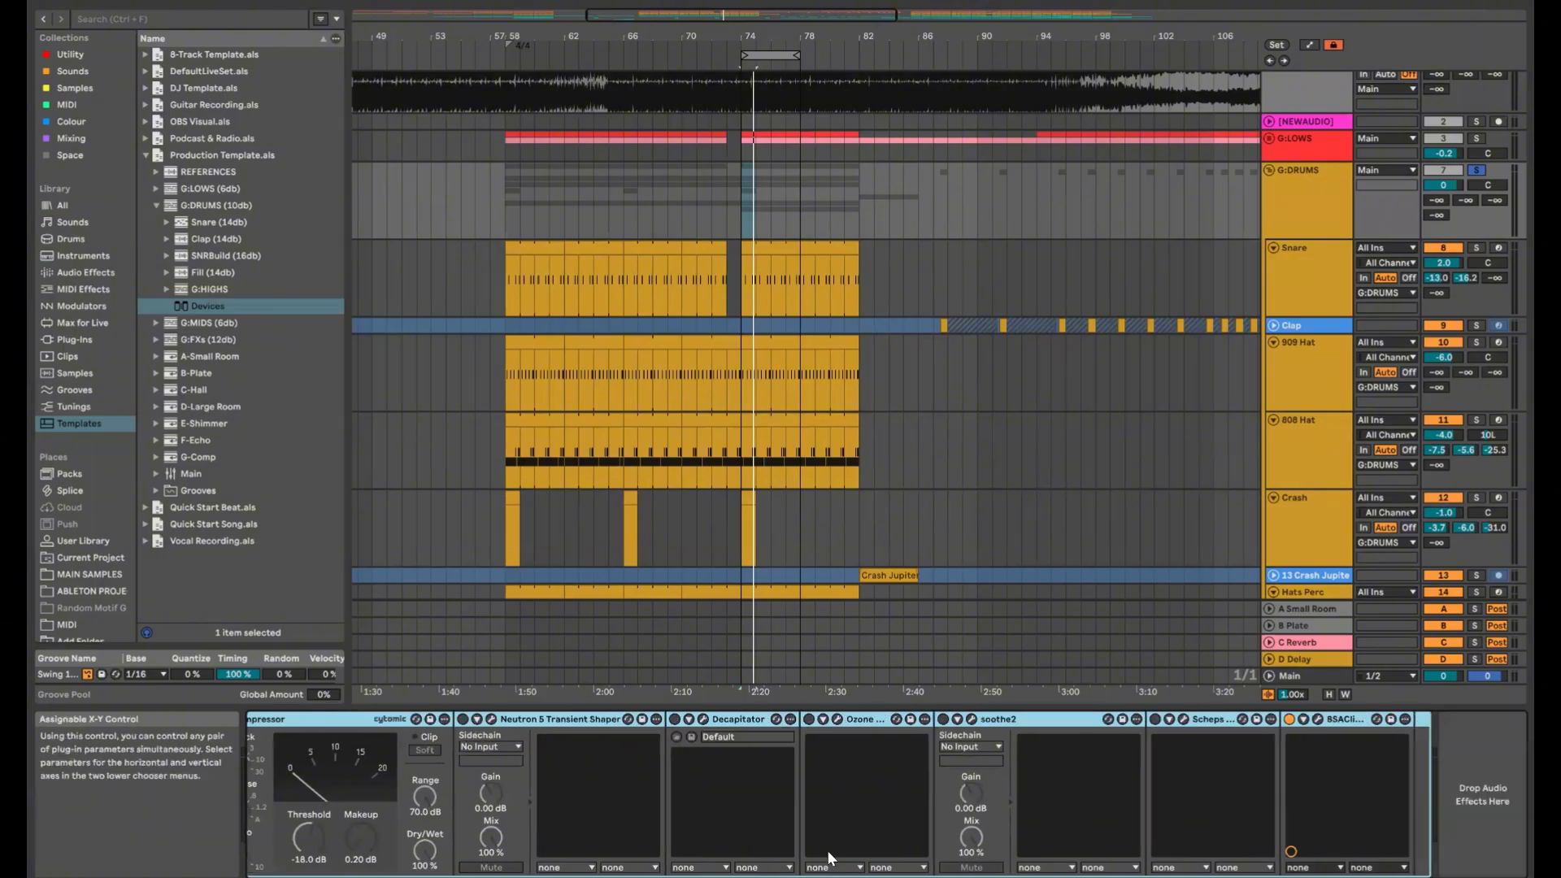
pyautogui.hscroll(-3, 827, 851)
pyautogui.hscroll(-2, 905, 823)
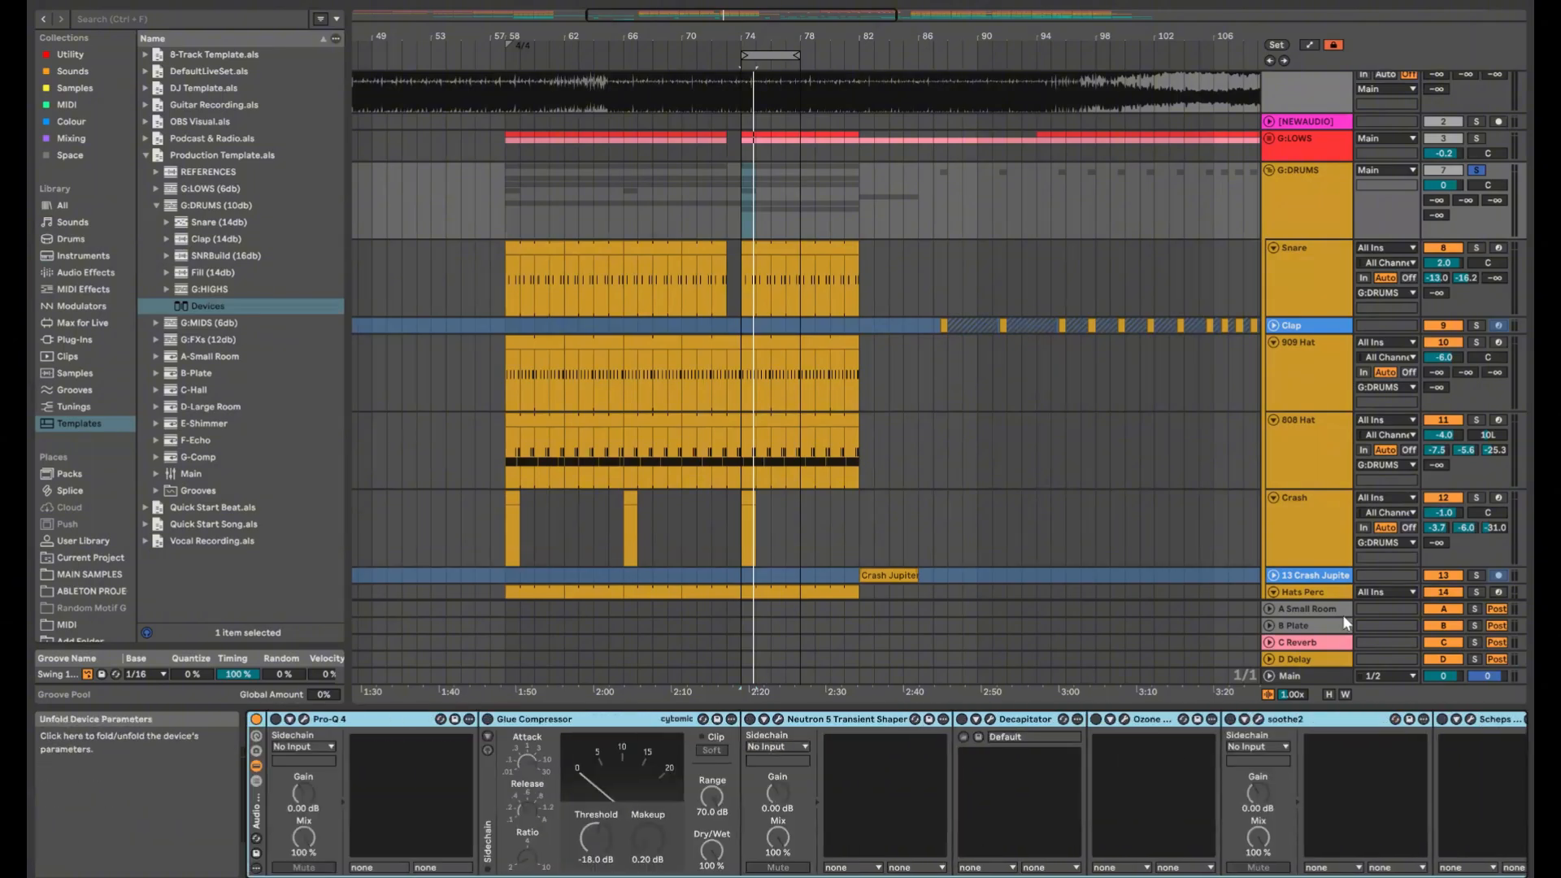
pyautogui.click(1311, 721)
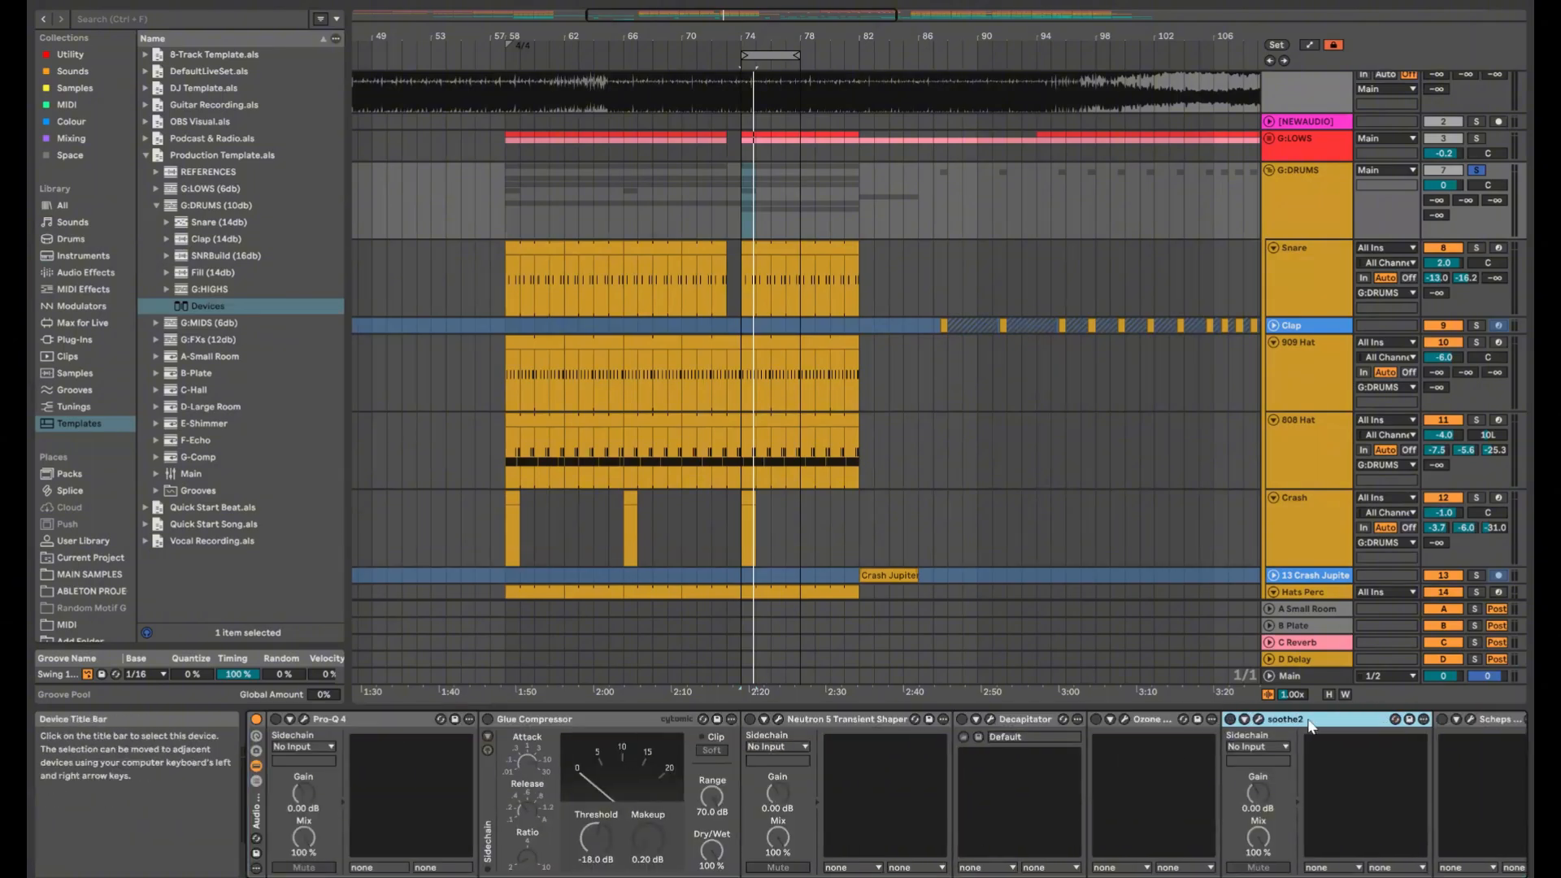
pyautogui.press('Delete')
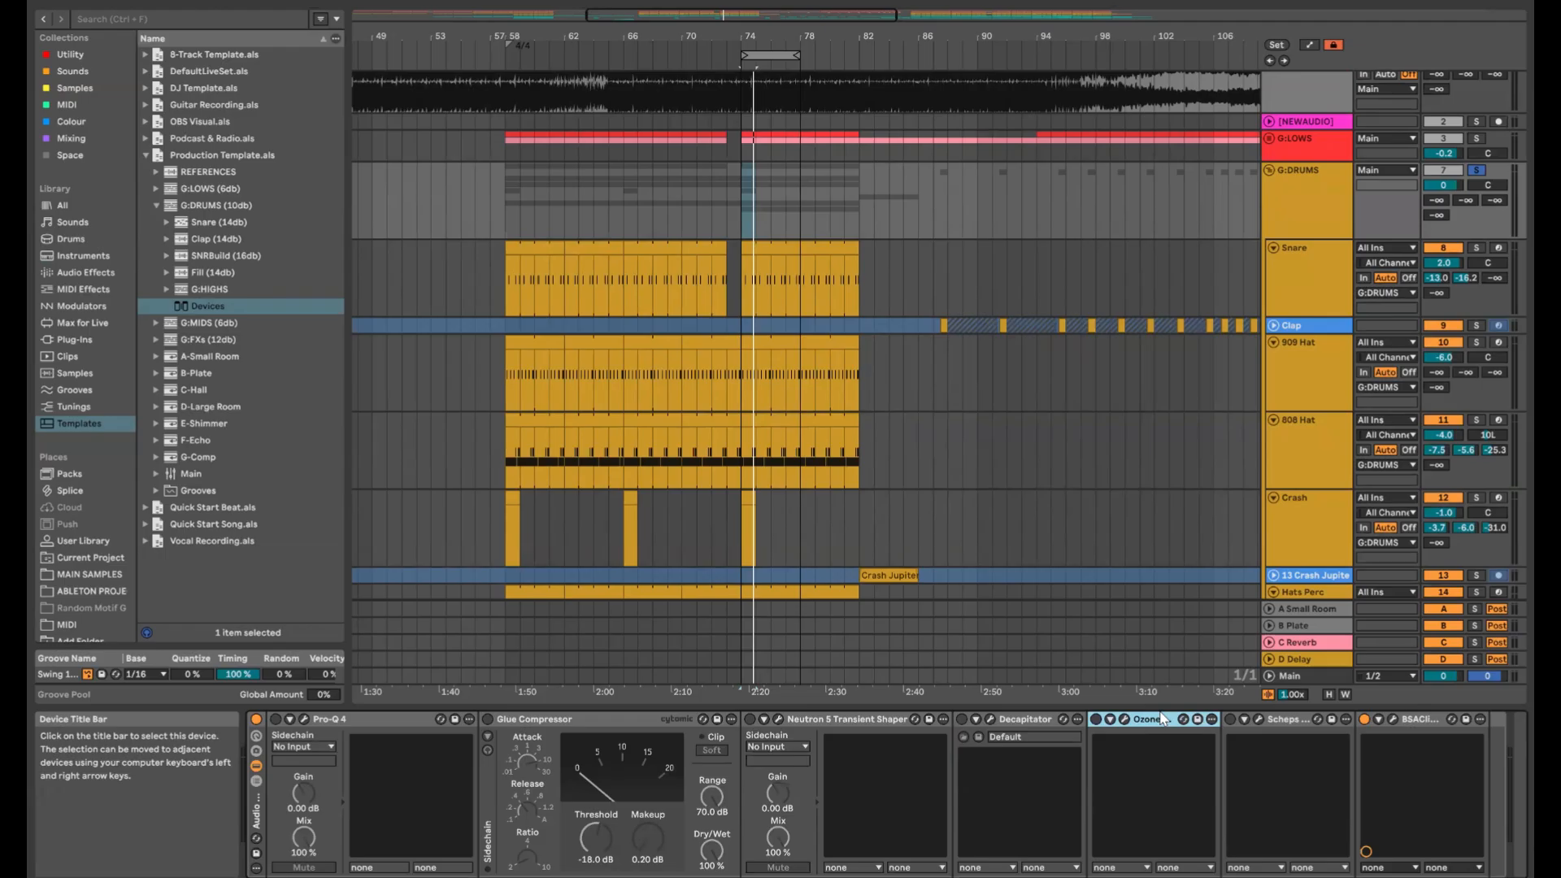
# Go through the remaining G:DRUMS devices in order: Pro-Q 4, Glue Compressor, Neutron 5 Transient Shaper, Decapitator, Ozone, Scheps and the final plug-in
pyautogui.click(867, 719)
pyautogui.click(362, 720)
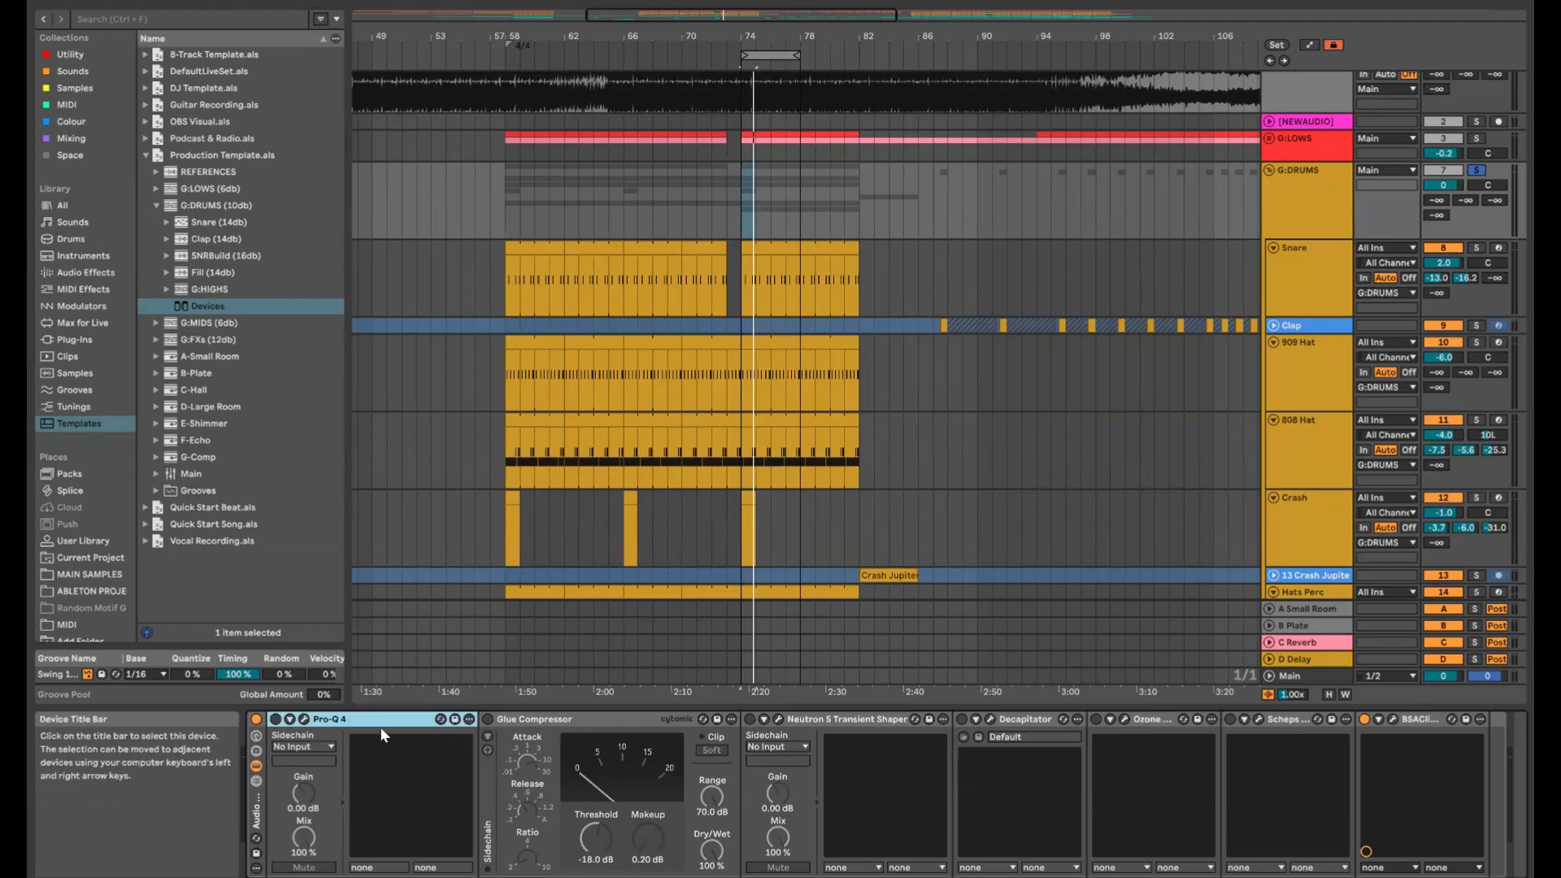
pyautogui.click(574, 721)
pyautogui.click(398, 721)
pyautogui.click(532, 722)
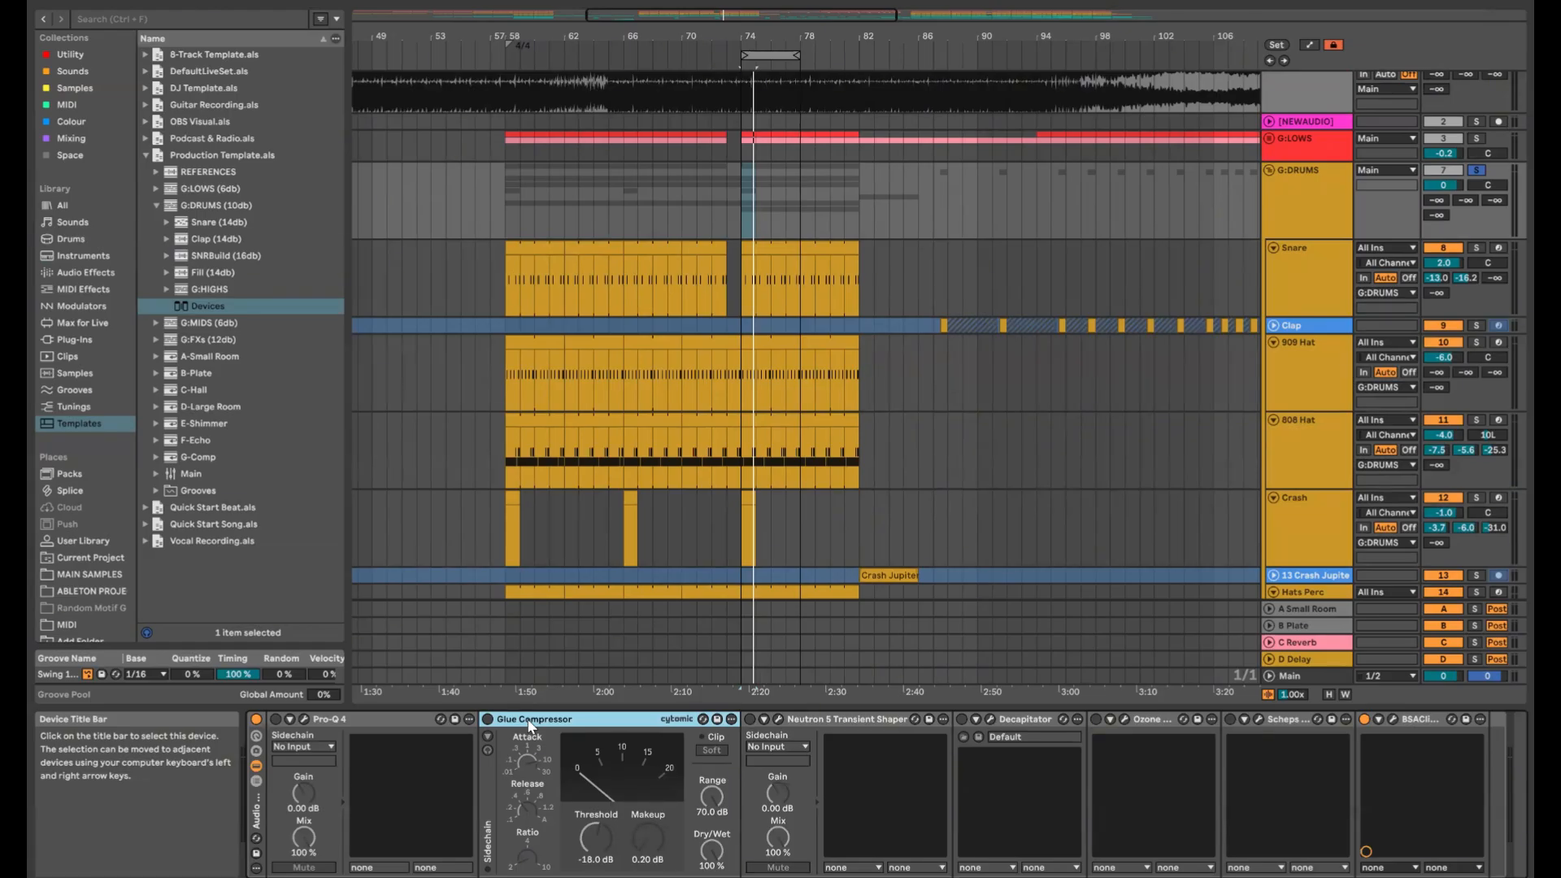
pyautogui.click(823, 721)
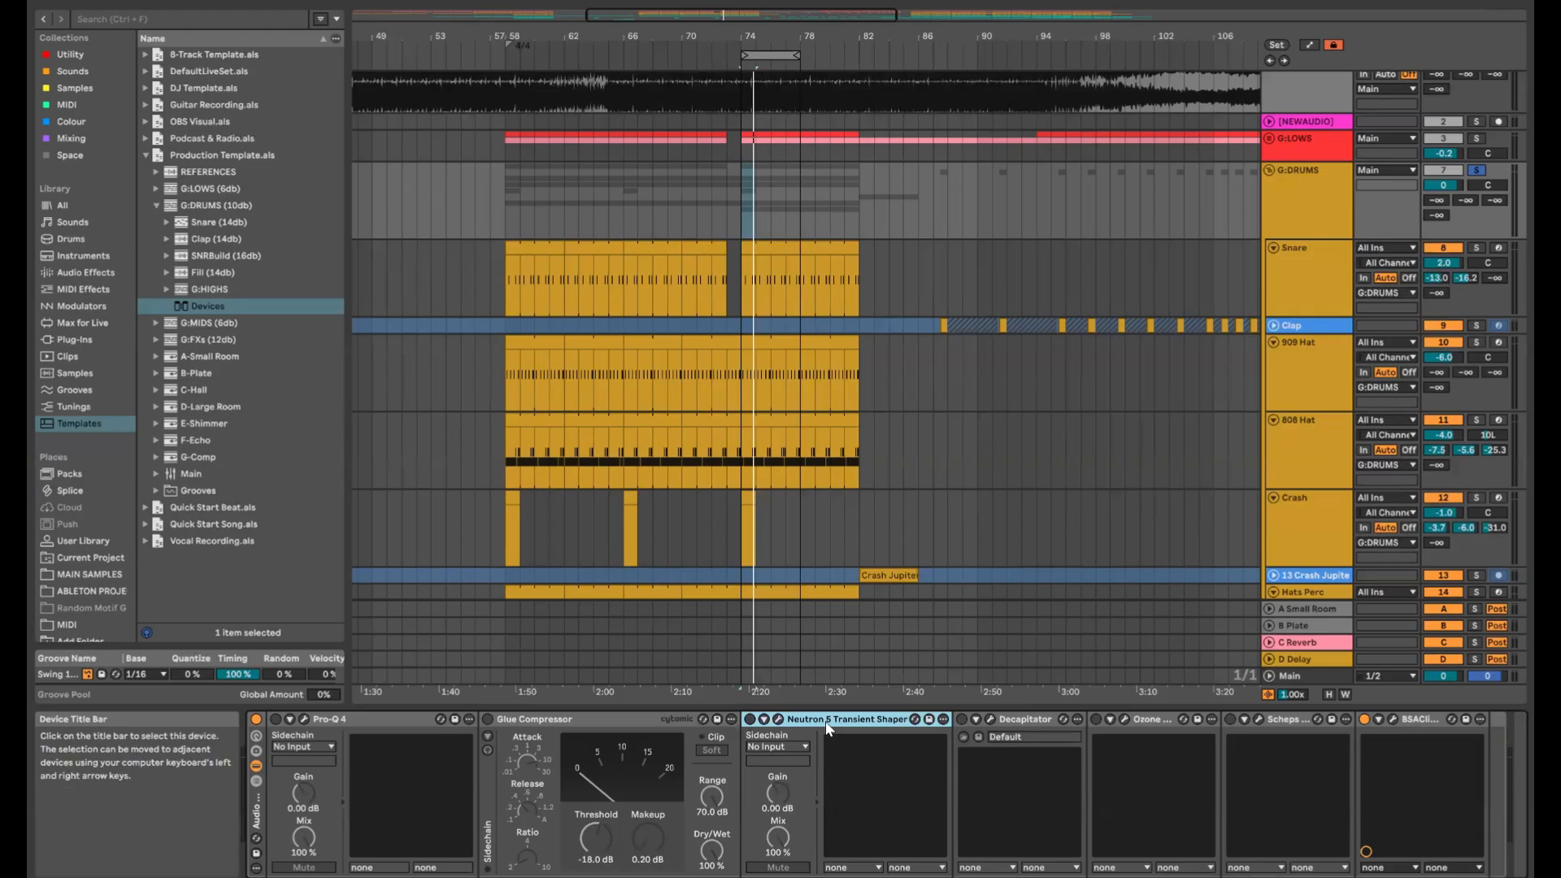
pyautogui.click(1025, 720)
pyautogui.click(1145, 721)
pyautogui.click(1285, 721)
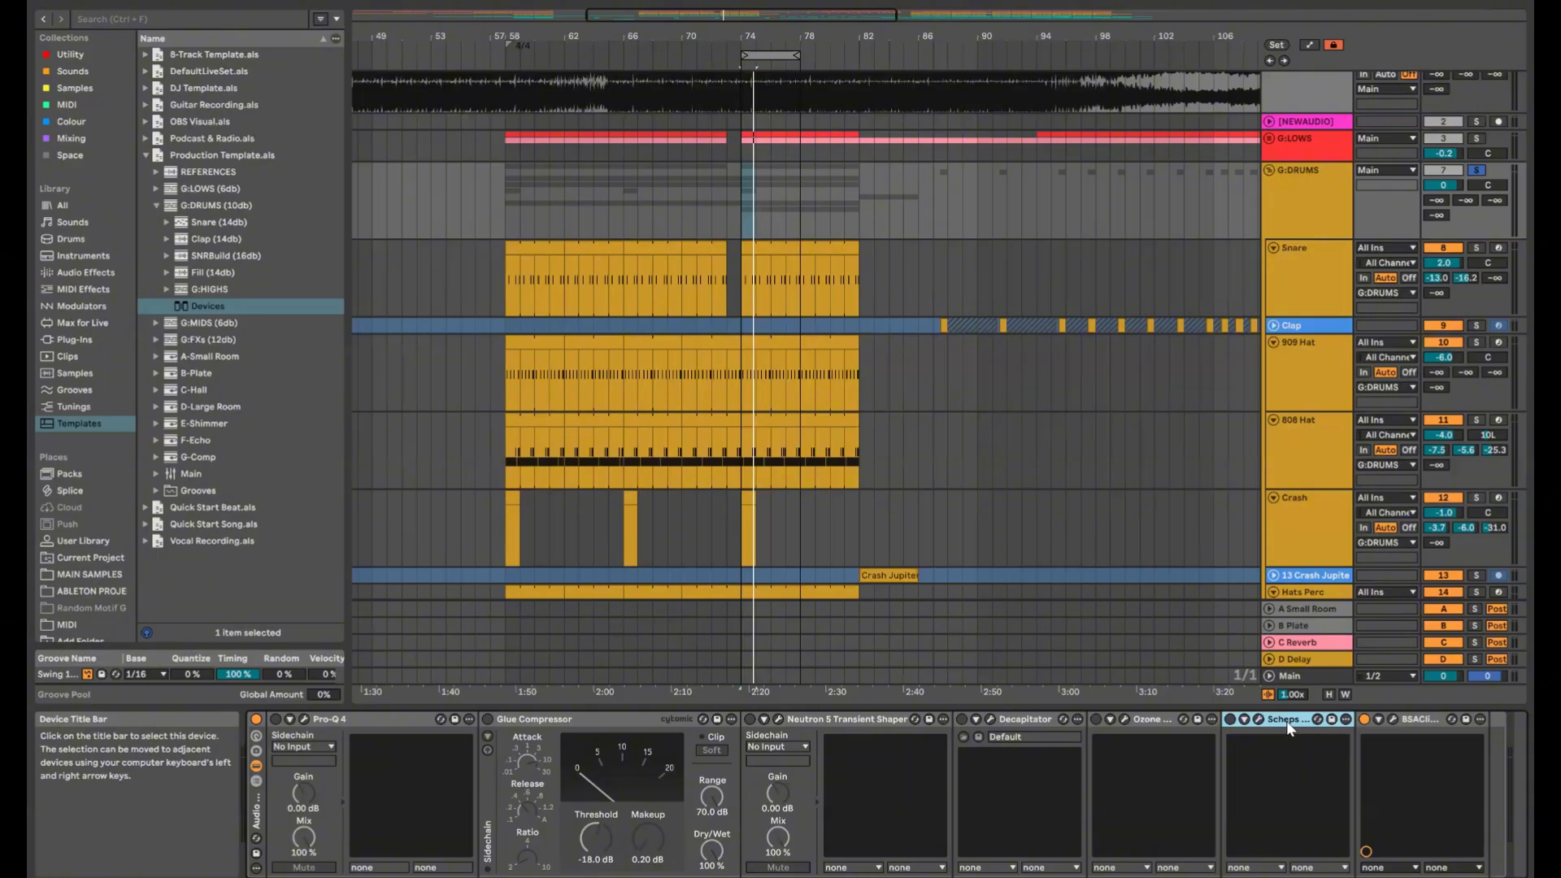
pyautogui.click(1418, 720)
pyautogui.click(1365, 721)
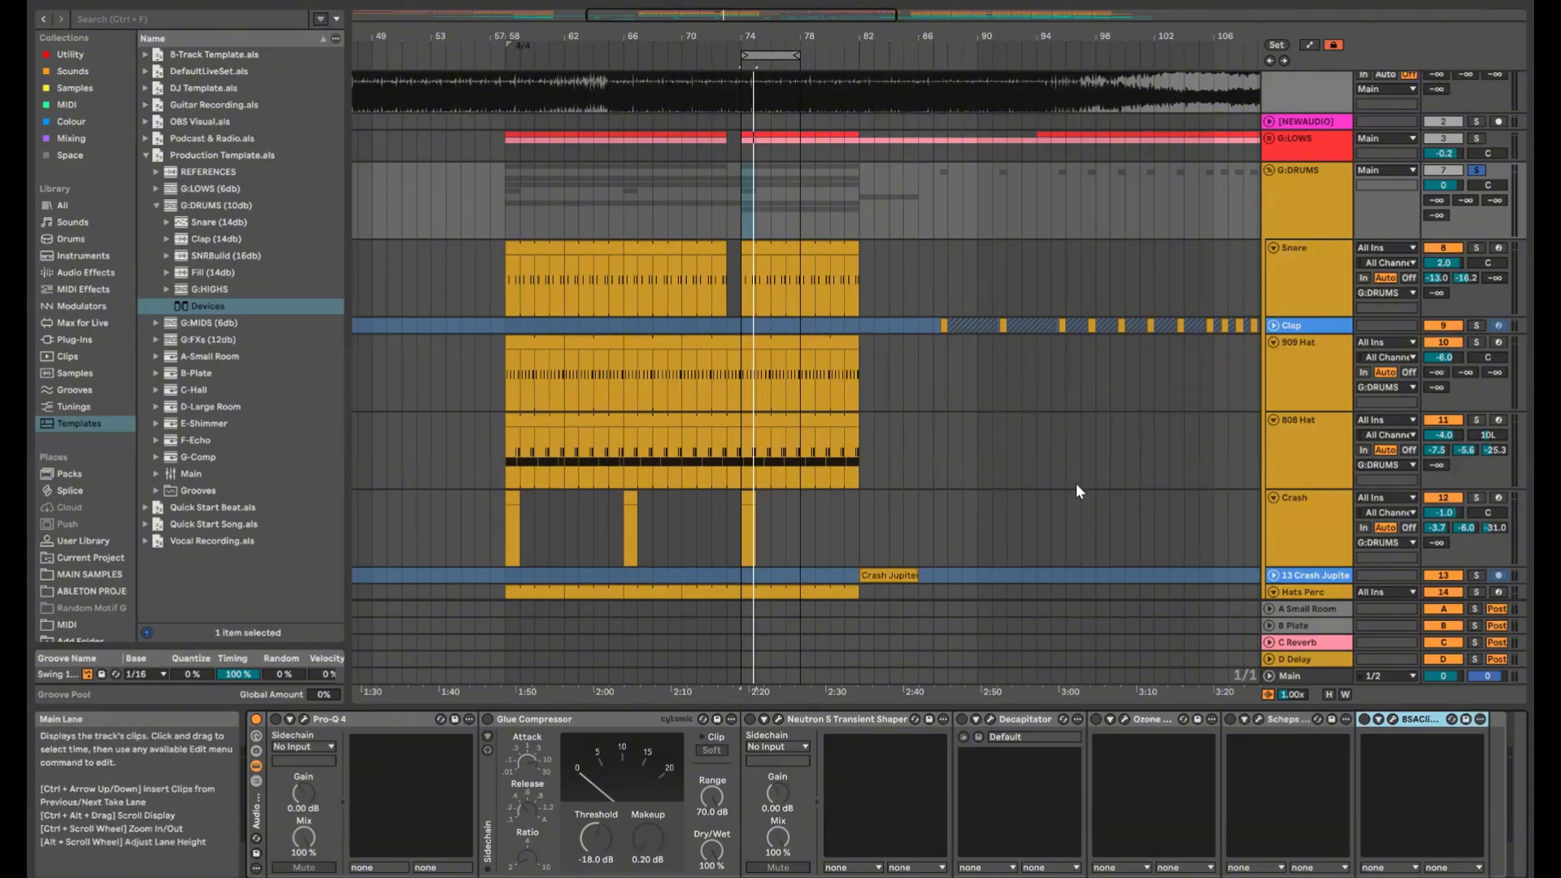
# Play the soloed G:DRUMS group to check its peak level in the mixer, and examine the G:LOWS group's device chain
pyautogui.press('Tab')
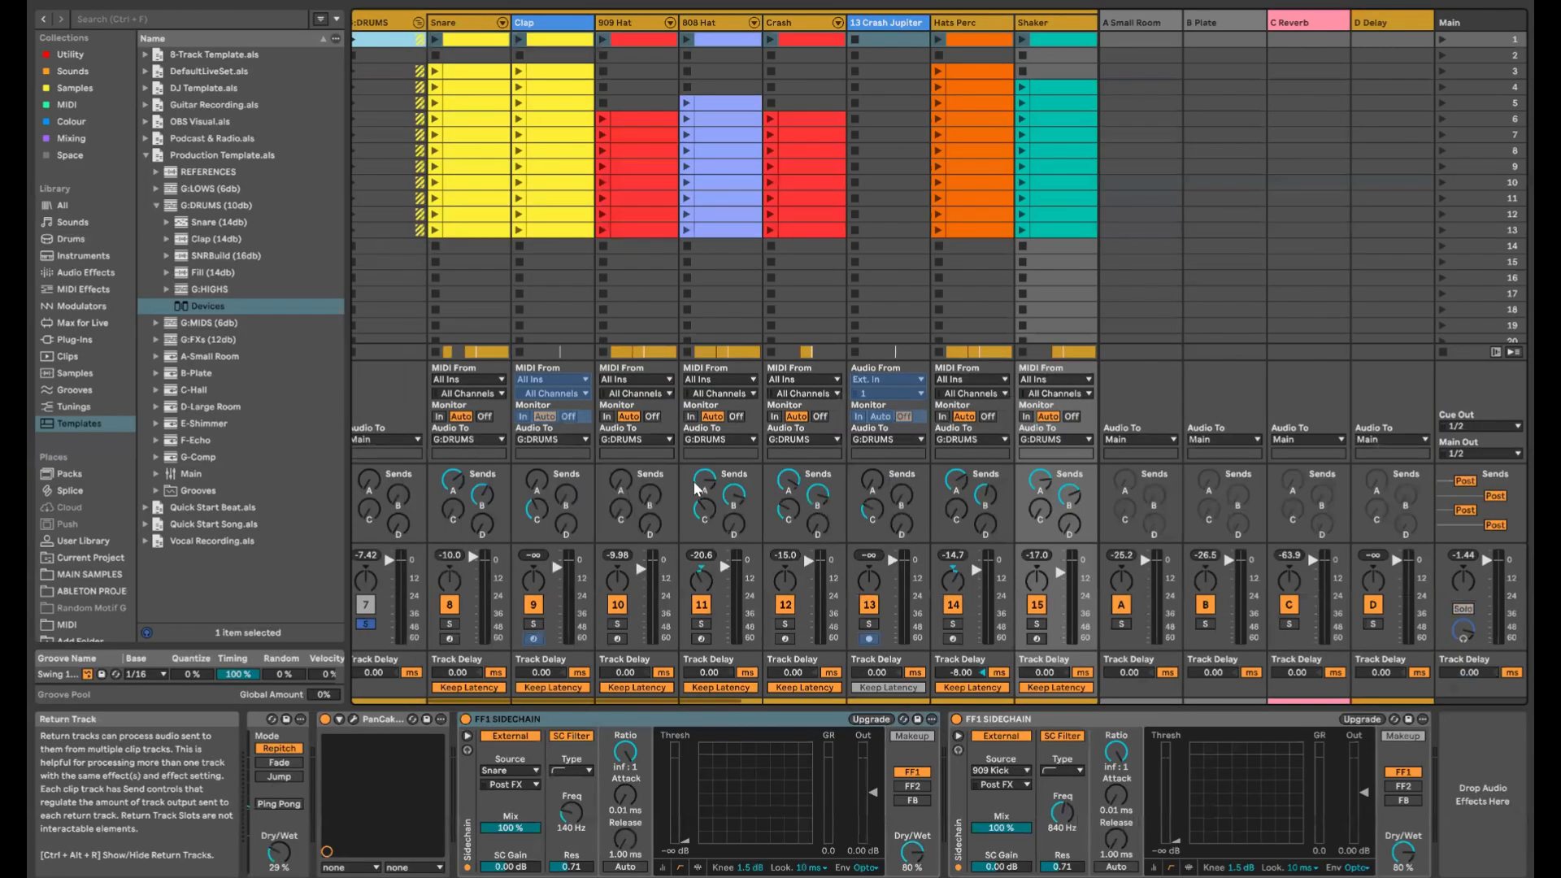
pyautogui.hscroll(-2, 577, 547)
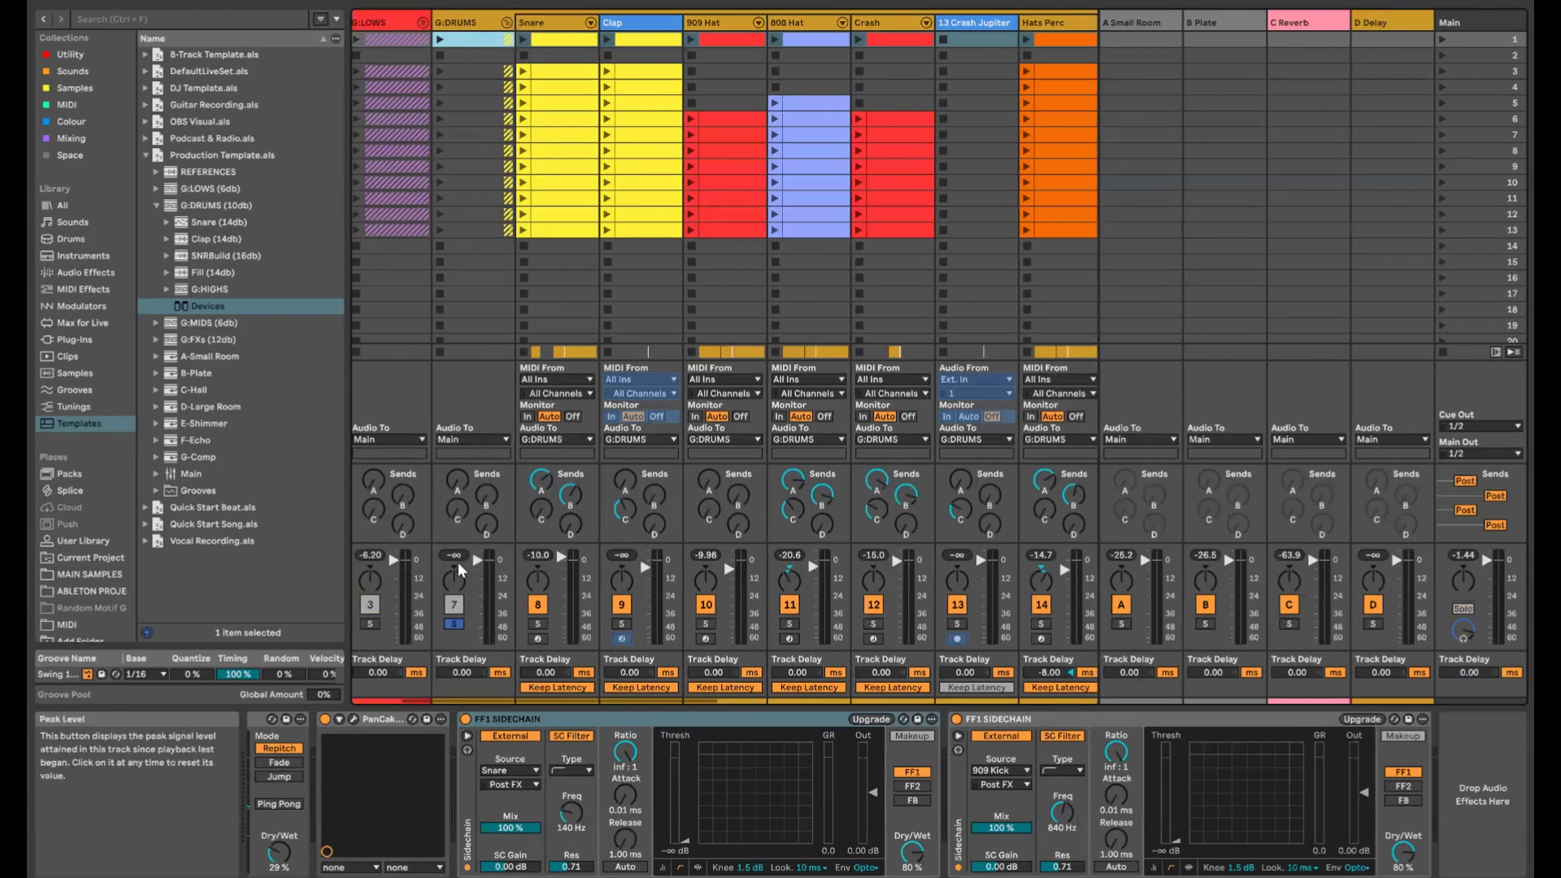
pyautogui.press('space')
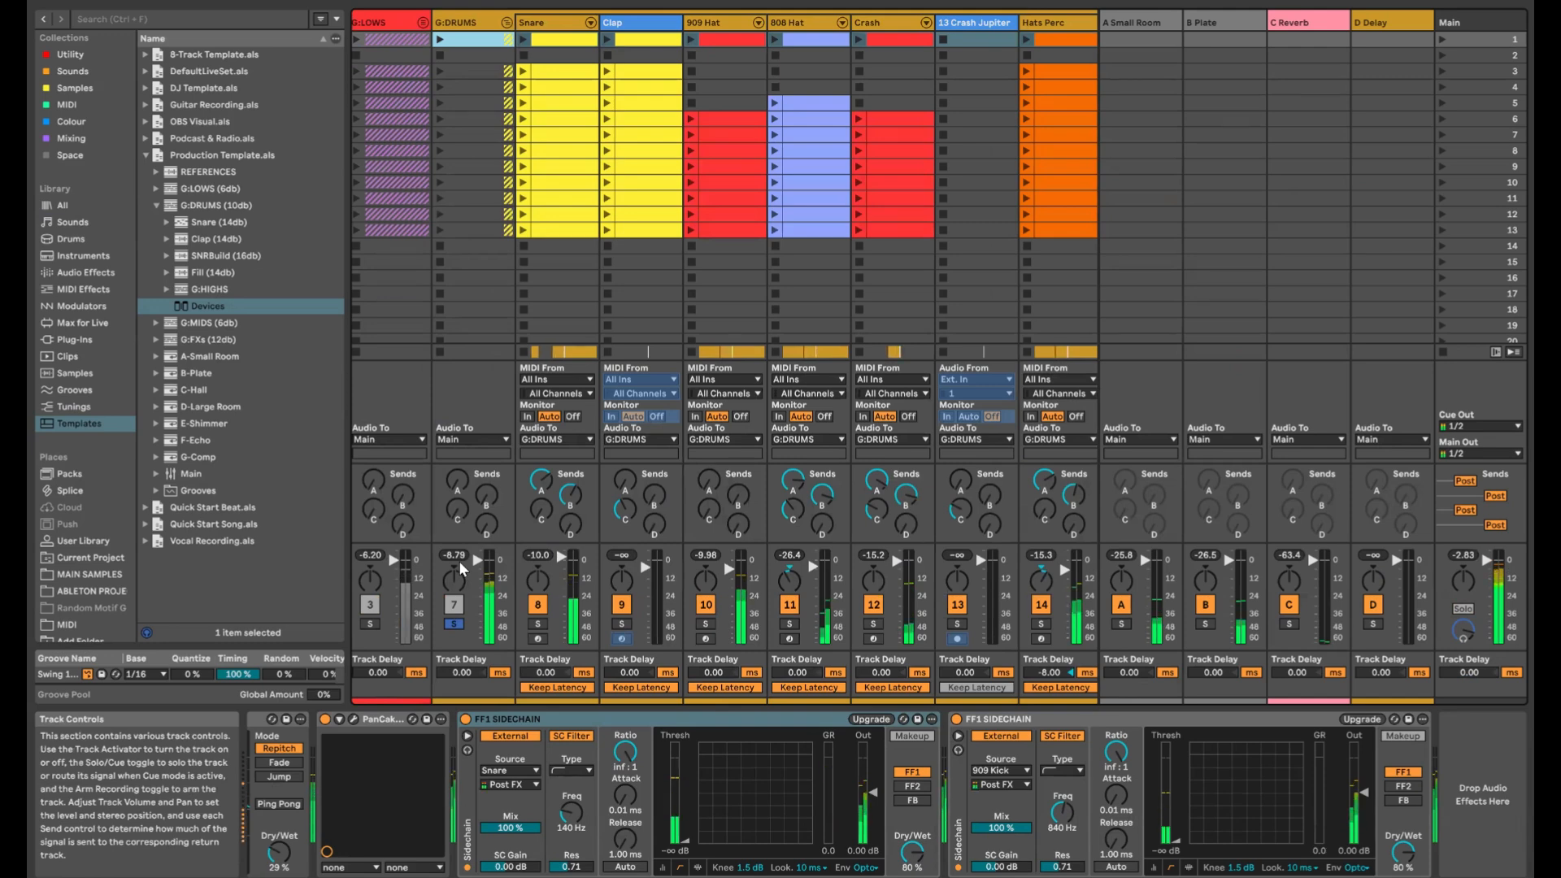
pyautogui.press('Tab')
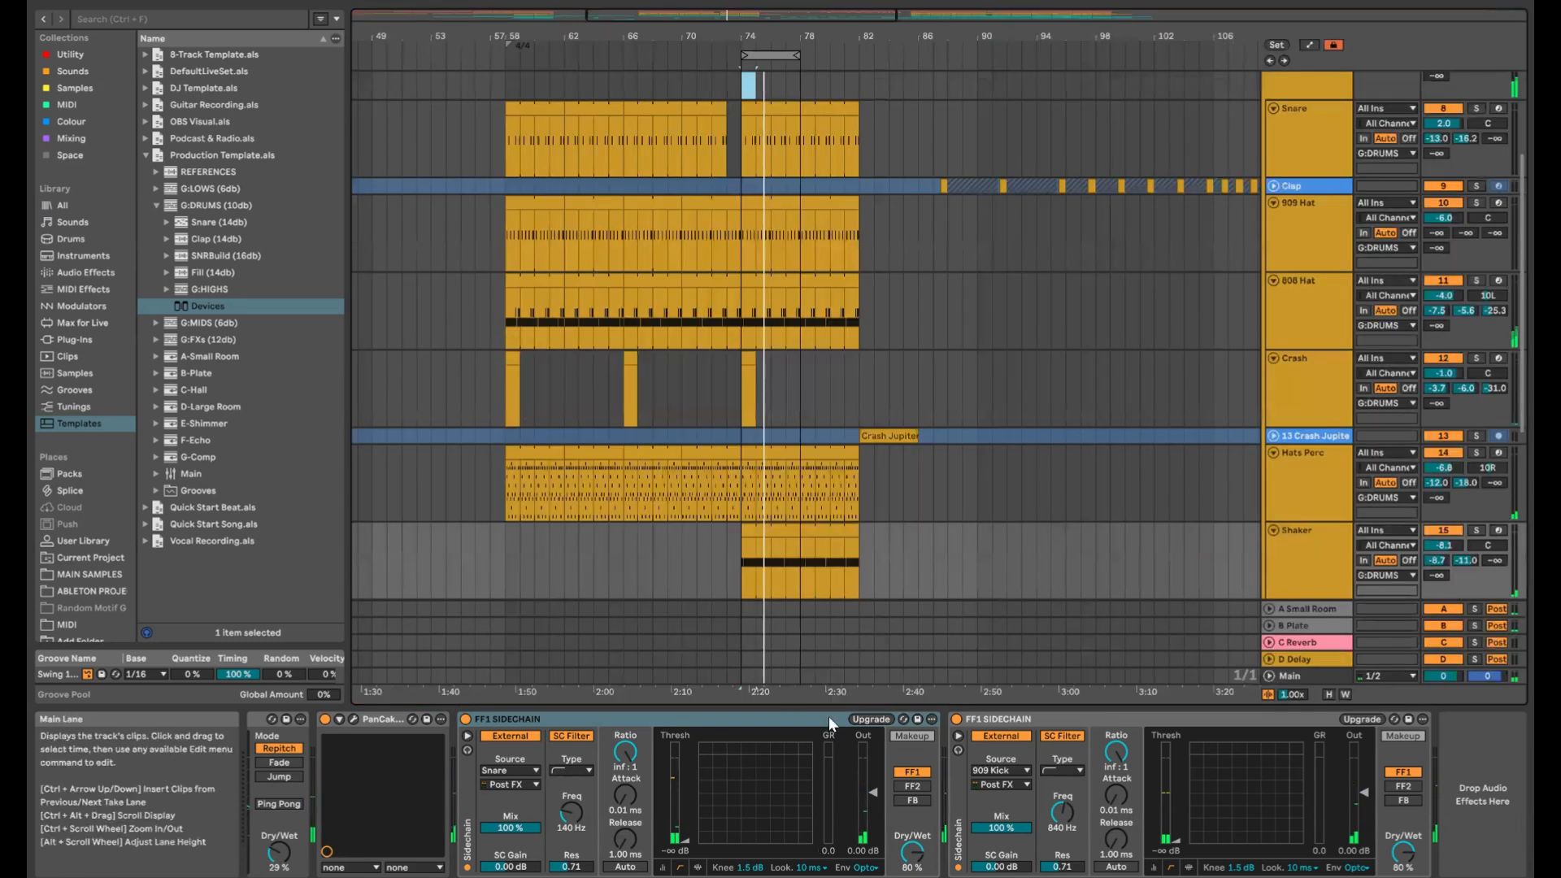
pyautogui.scroll(3, 1317, 180)
pyautogui.click(1317, 180)
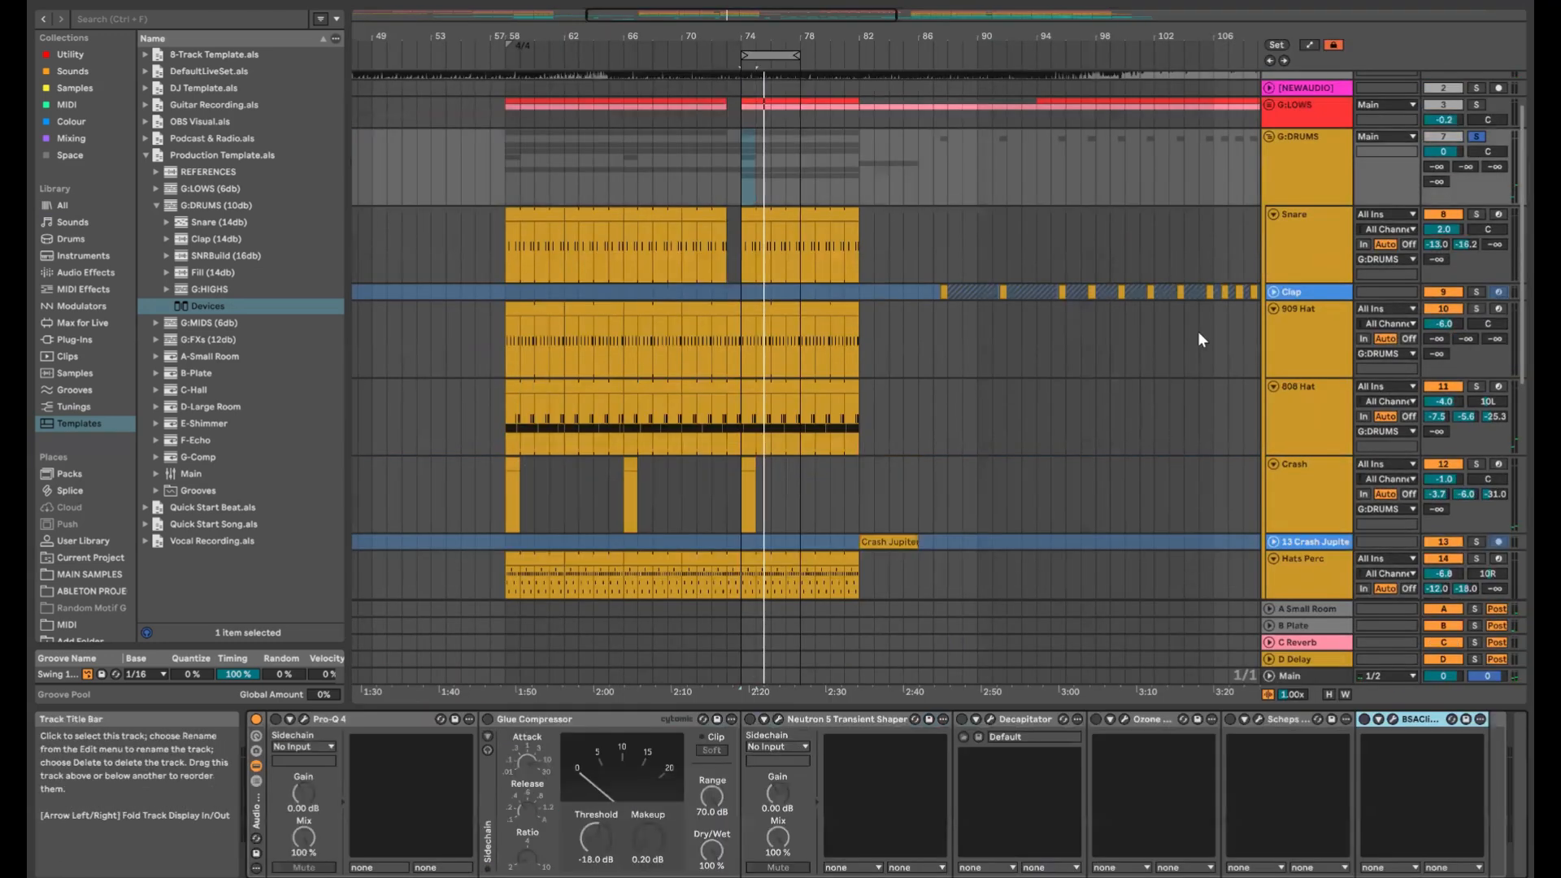
pyautogui.scroll(2, 1296, 182)
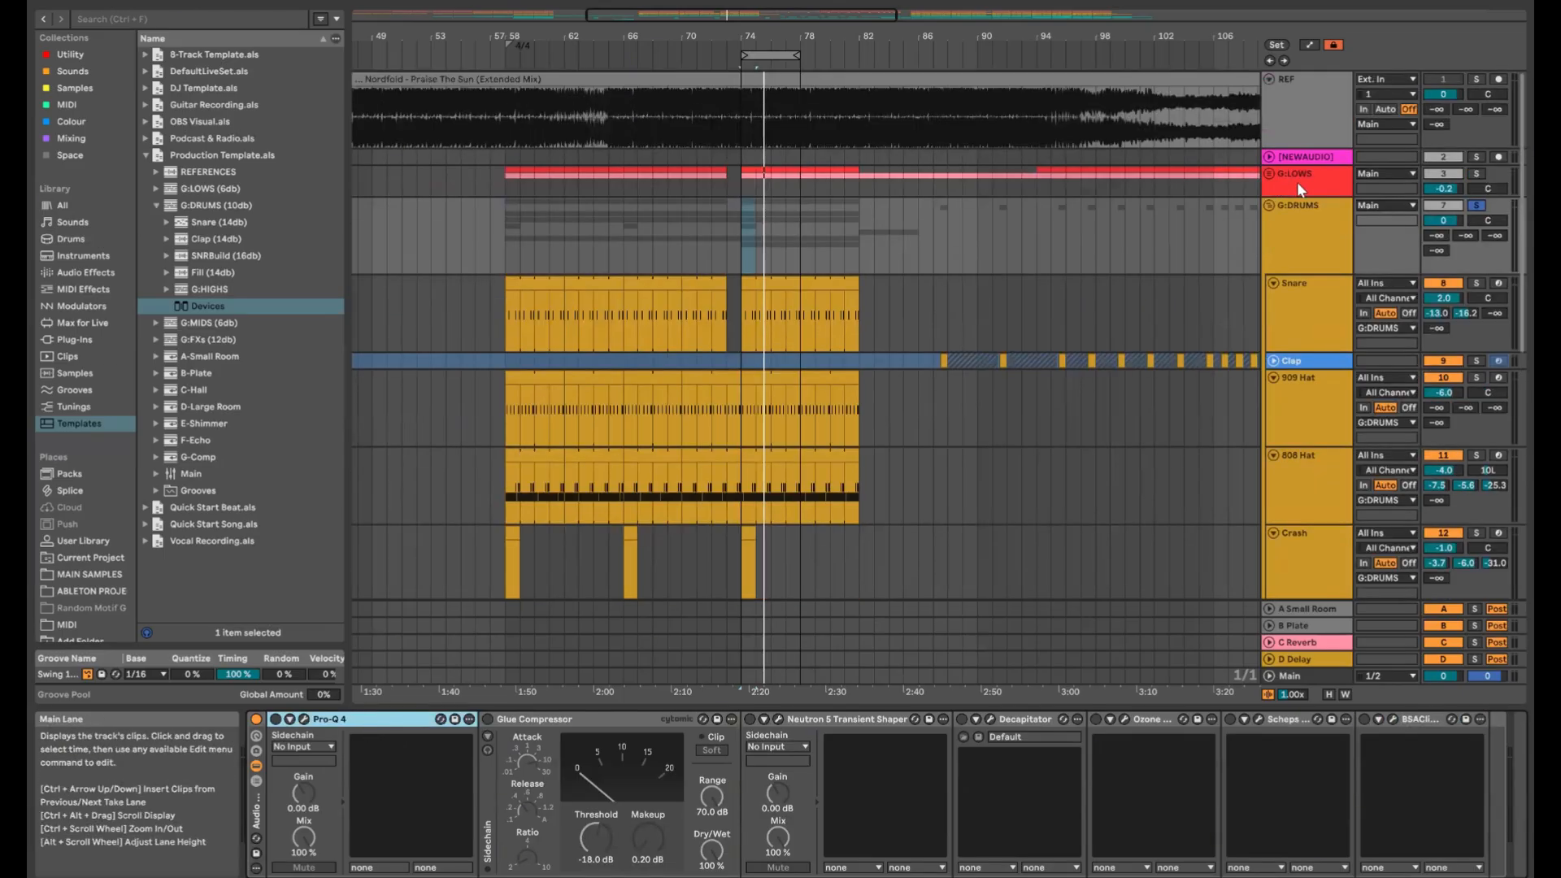
pyautogui.click(1297, 182)
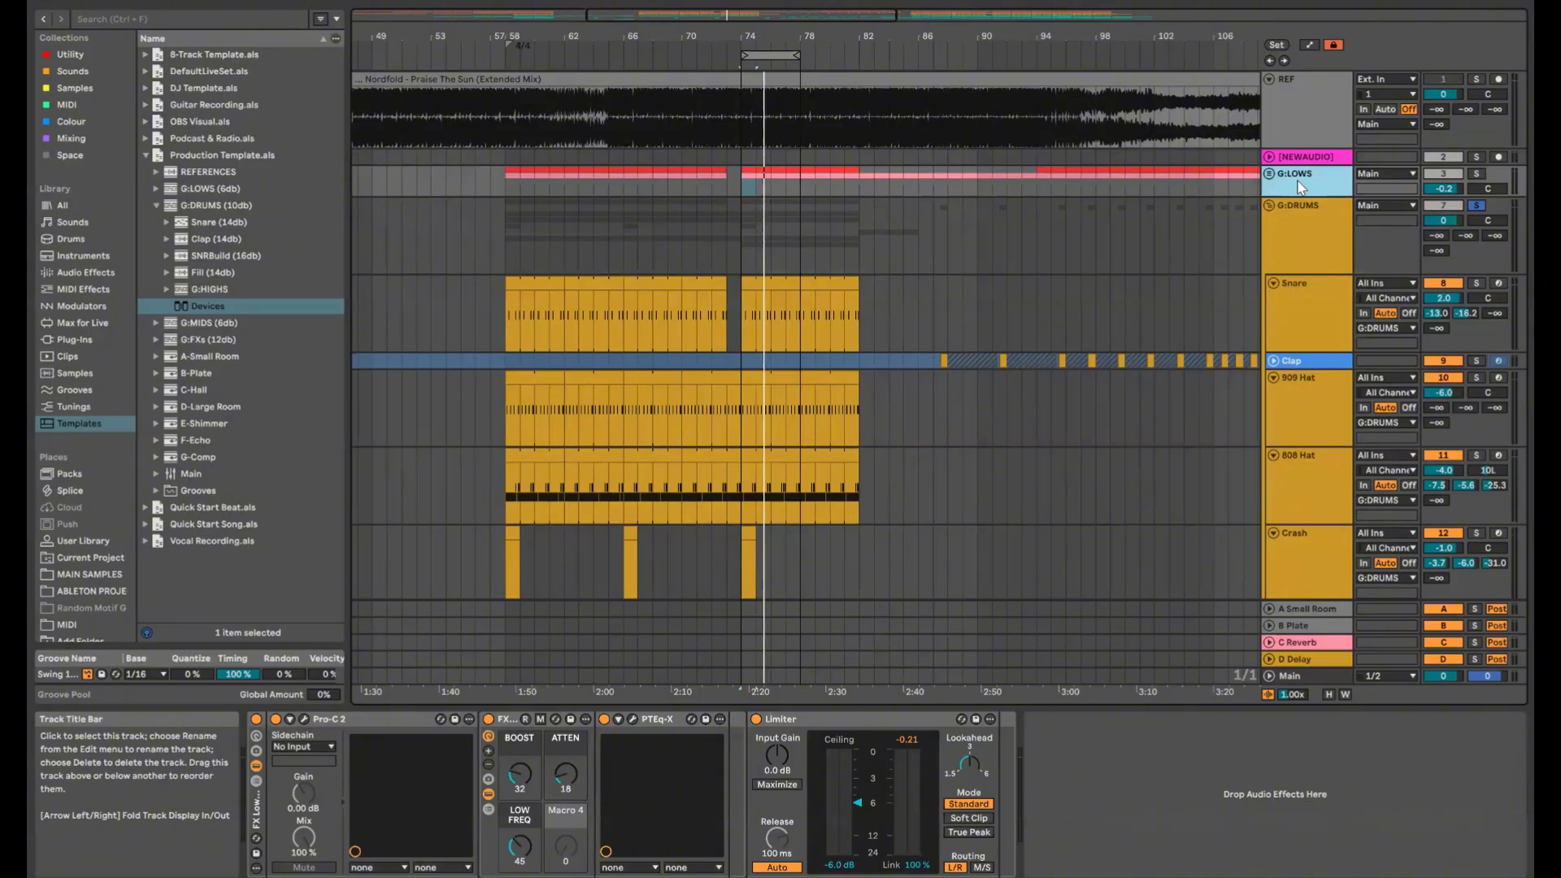
# Open Pro-Q 4 on the G:DRUMS group and clear its existing EQ bands to a flat curve
pyautogui.click(1312, 238)
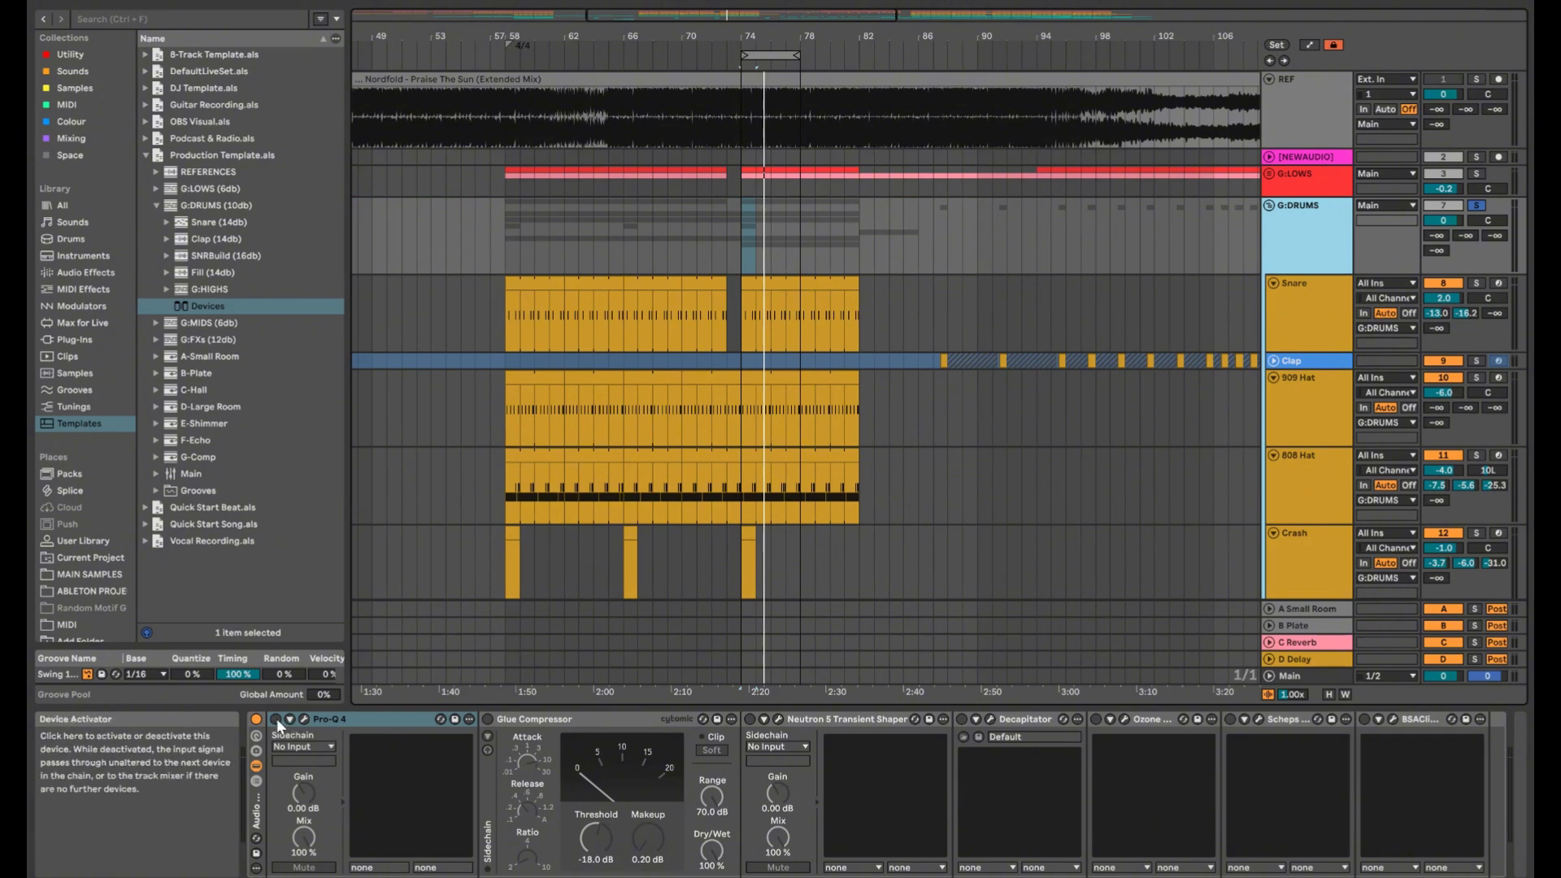
pyautogui.click(305, 719)
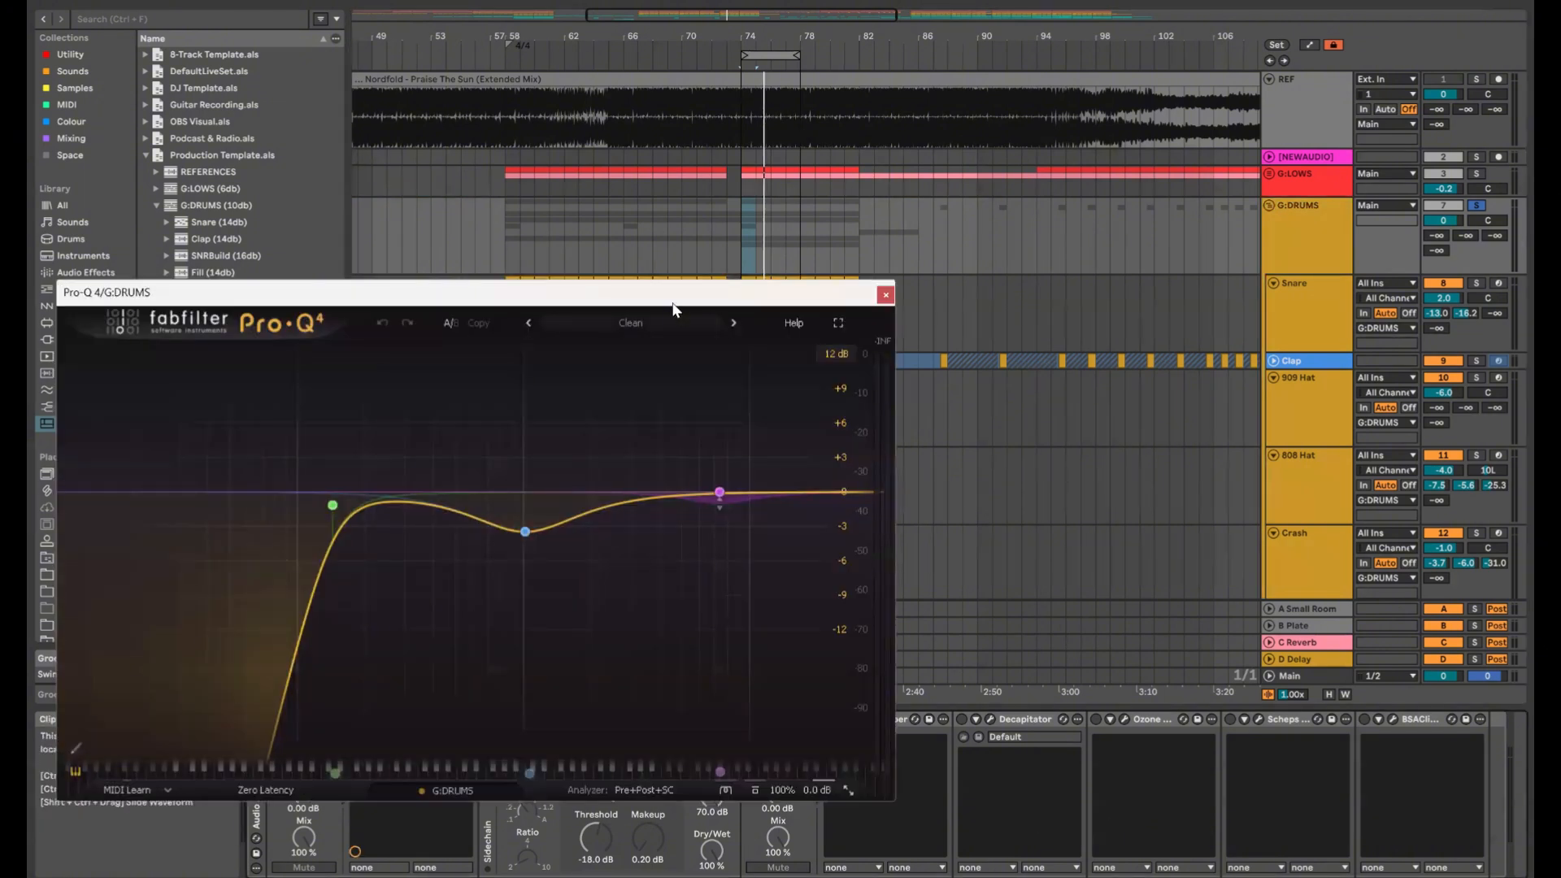
pyautogui.click(618, 322)
pyautogui.click(432, 621)
pyautogui.click(578, 304)
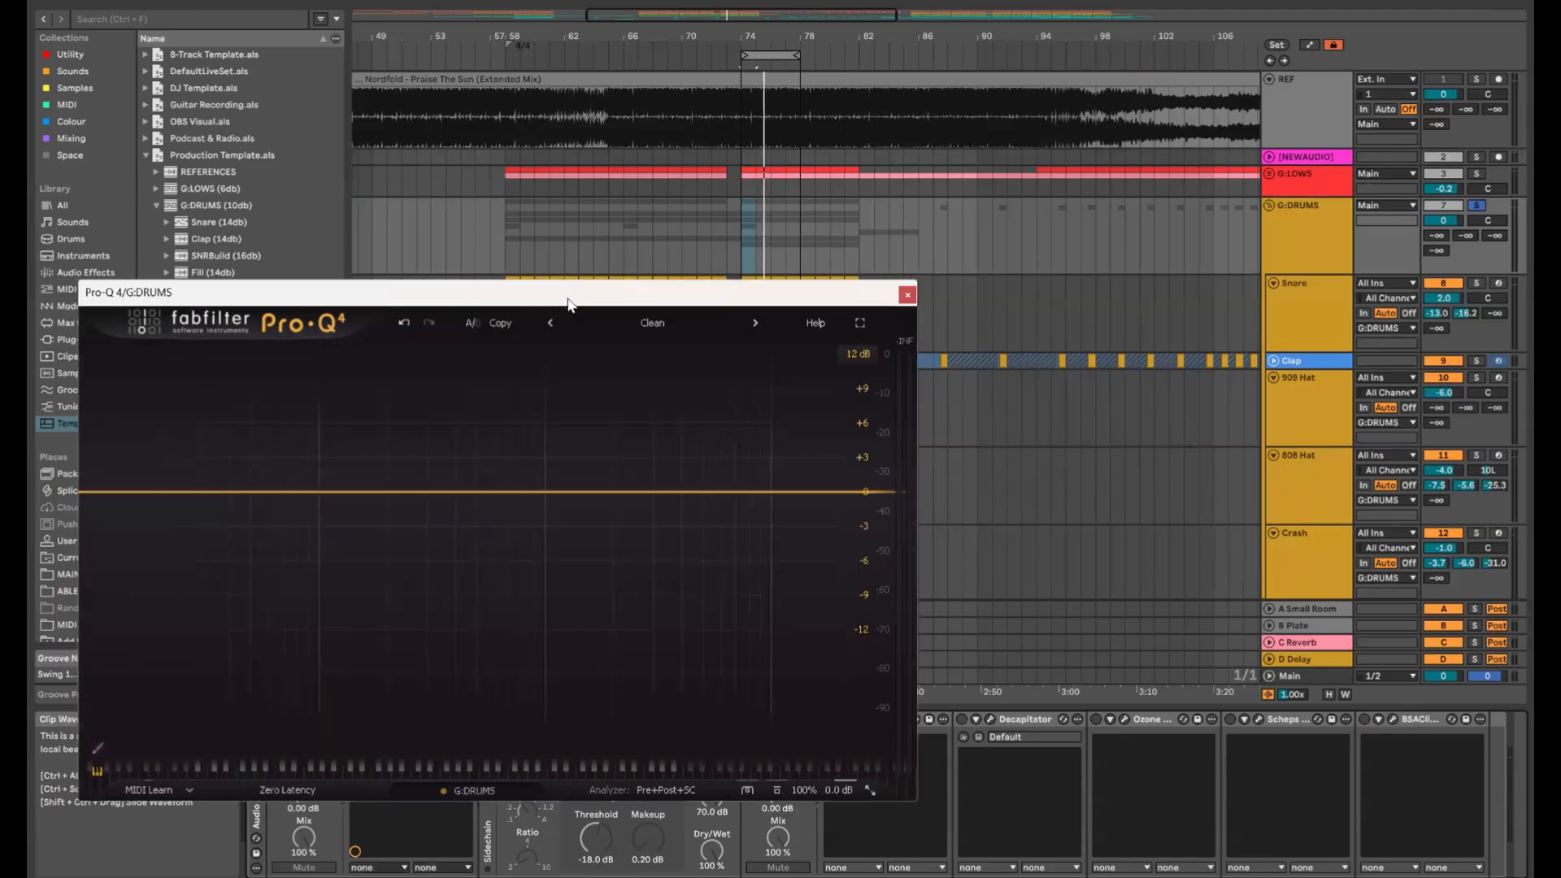
pyautogui.moveTo(578, 305); pyautogui.dragTo(709, 123)
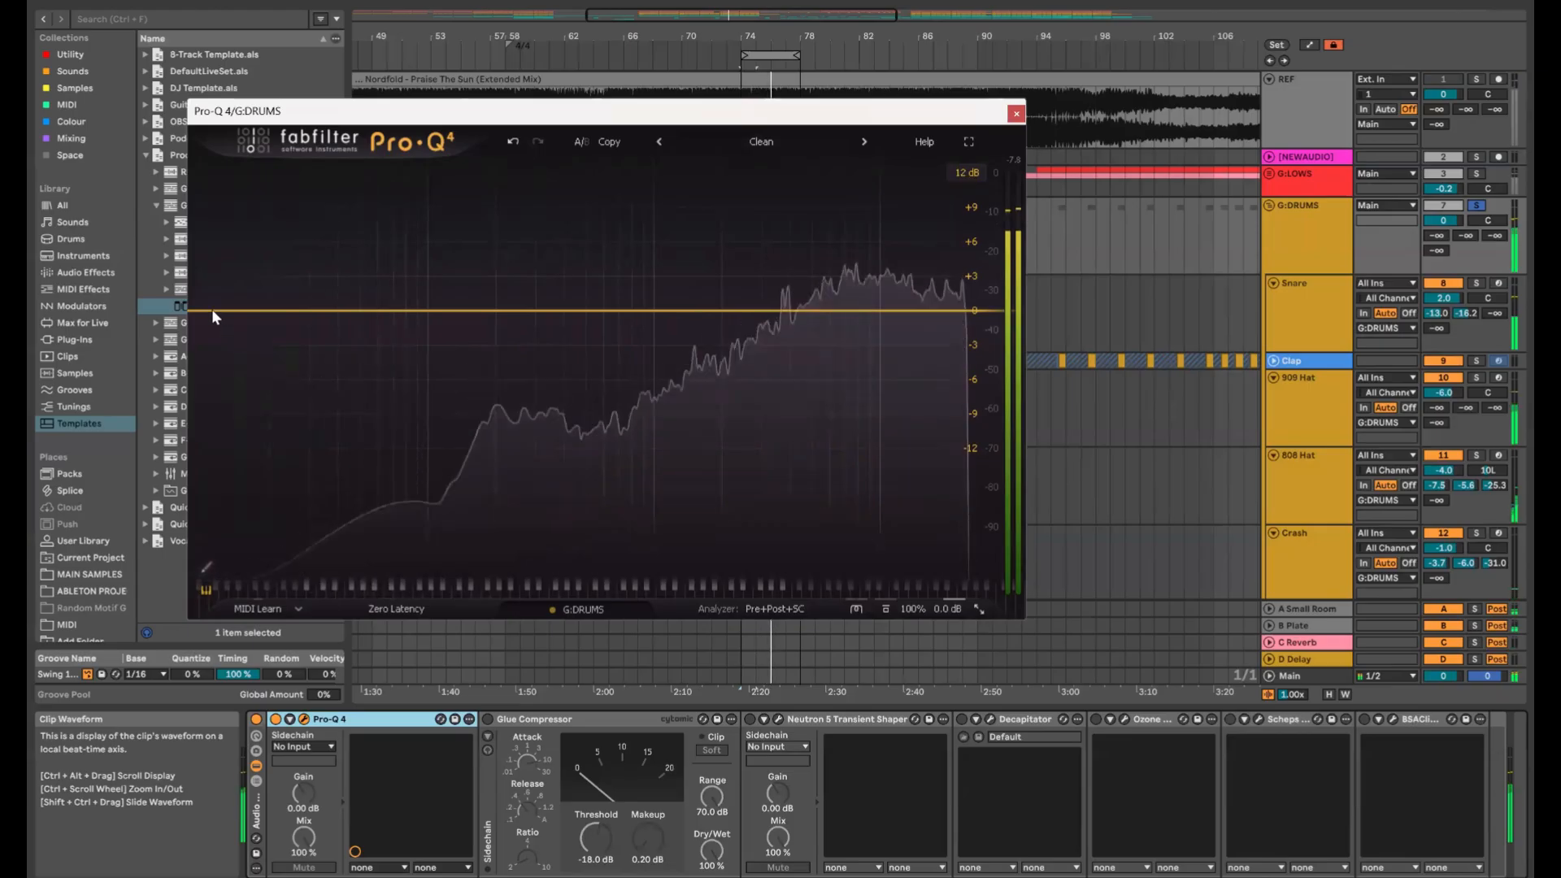
# Add a 24 dB/oct low cut at about 113 Hz in the G:DRUMS Pro-Q 4, with its Q set to 1
pyautogui.moveTo(212, 311); pyautogui.dragTo(439, 317)
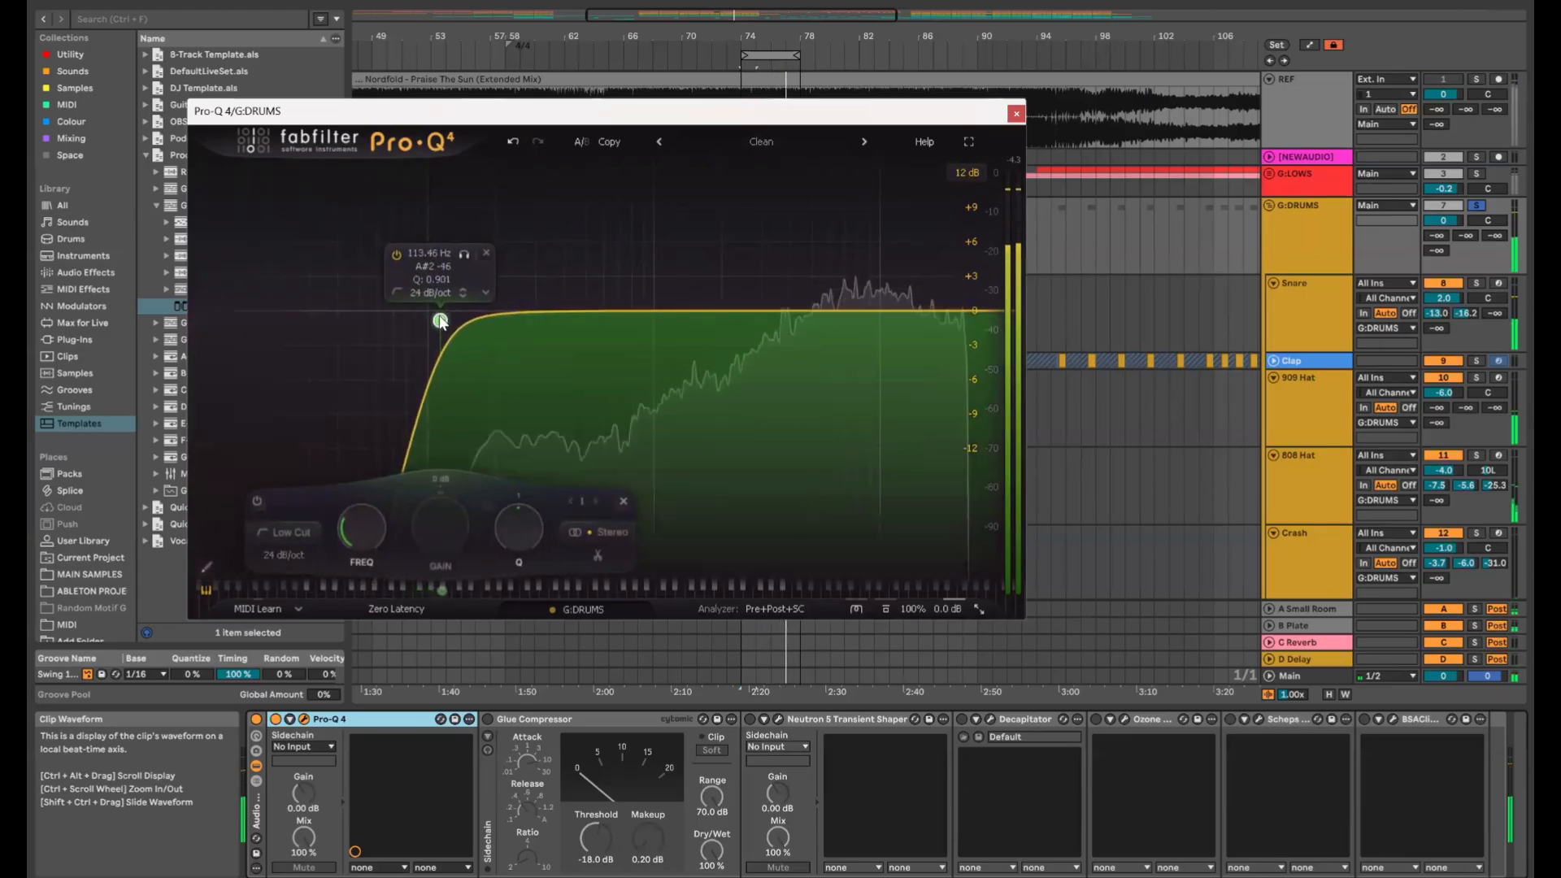
pyautogui.doubleClick(515, 510)
pyautogui.write('1')
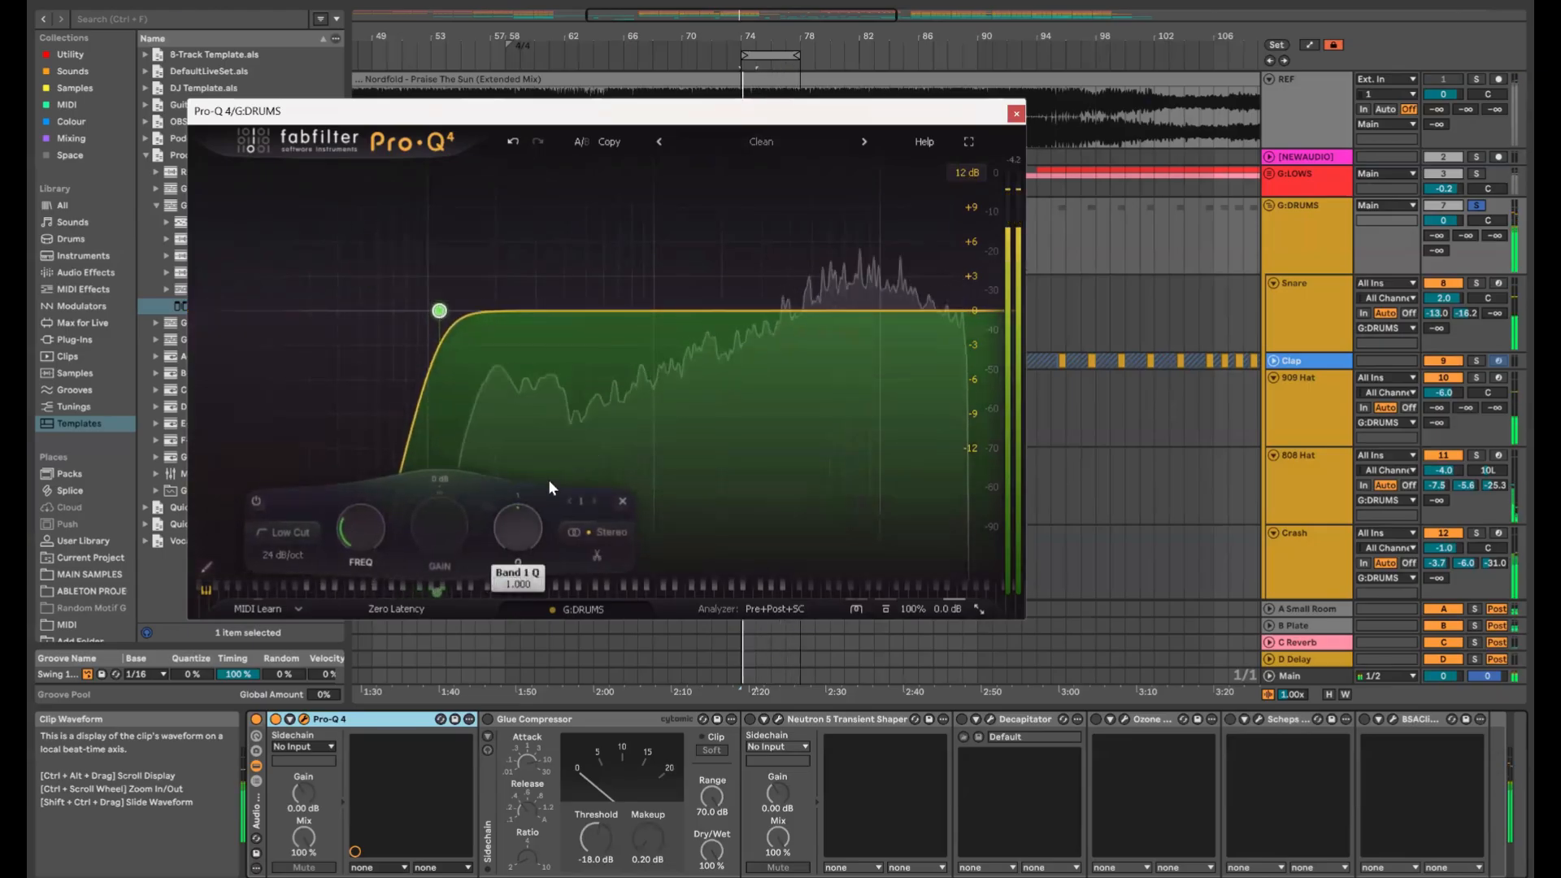
pyautogui.press('Return')
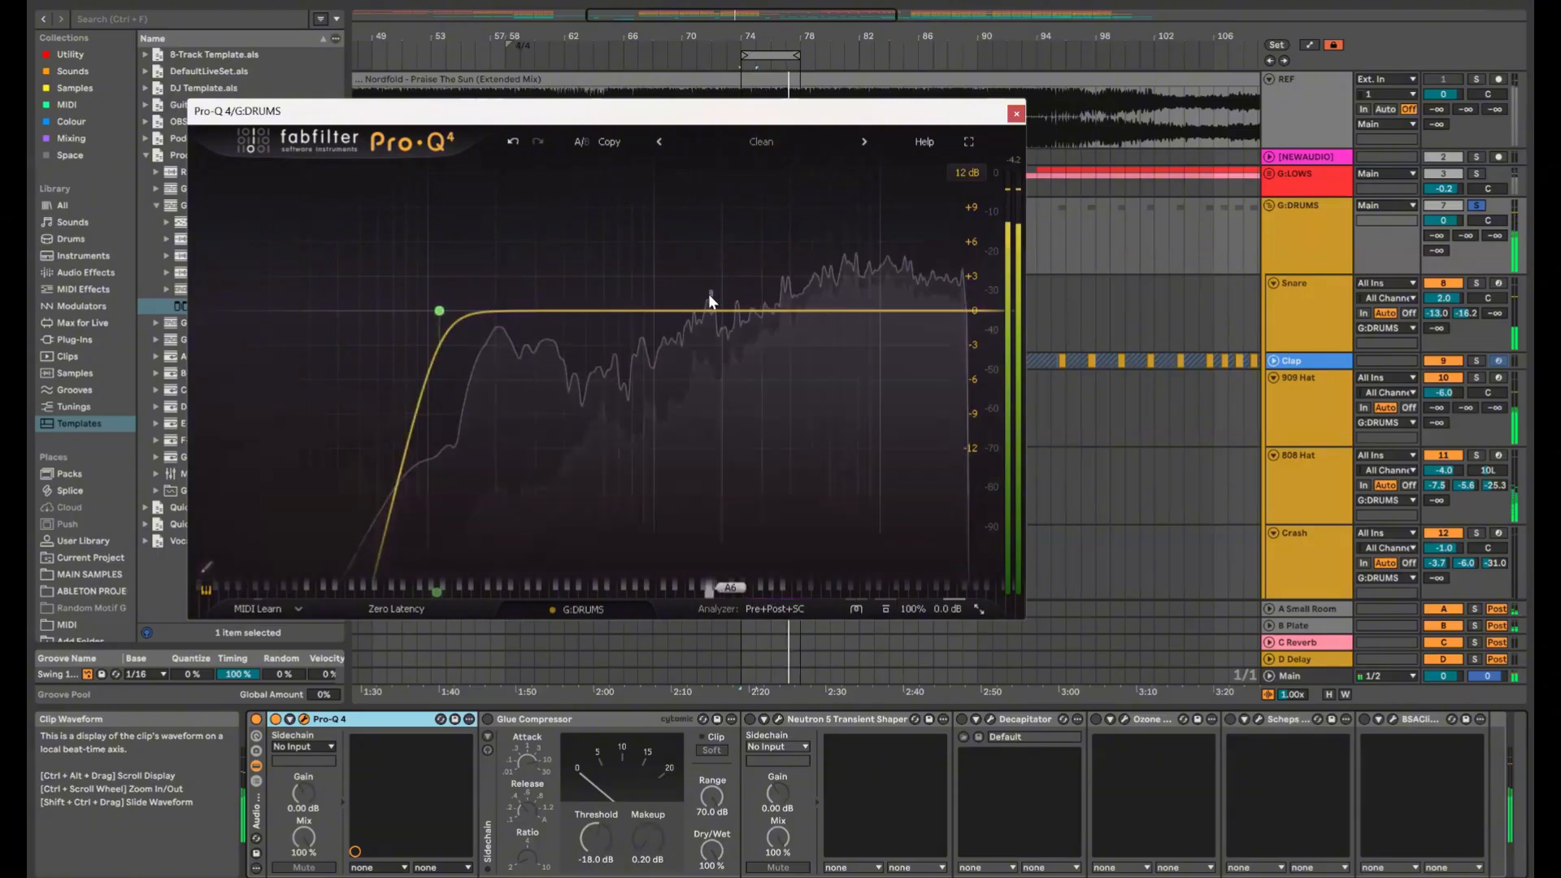
pyautogui.moveTo(708, 311)
pyautogui.mouseDown()
pyautogui.moveTo(707, 230)
pyautogui.moveTo(709, 340)
pyautogui.moveTo(711, 313)
pyautogui.mouseUp()
pyautogui.scroll(4, 707, 241)
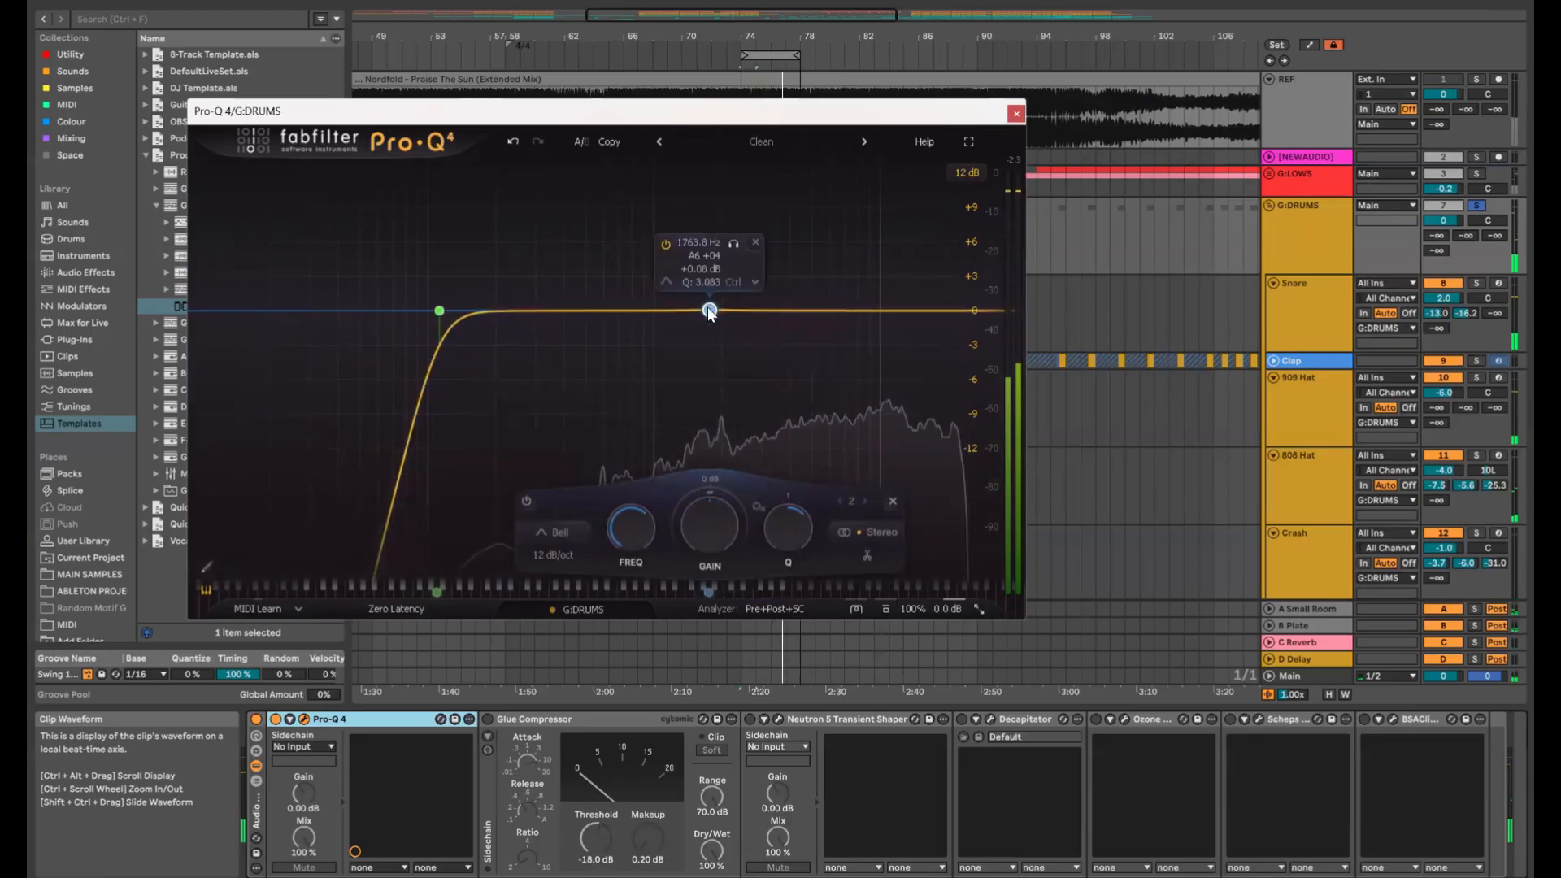
pyautogui.rightClick(709, 311)
pyautogui.click(752, 550)
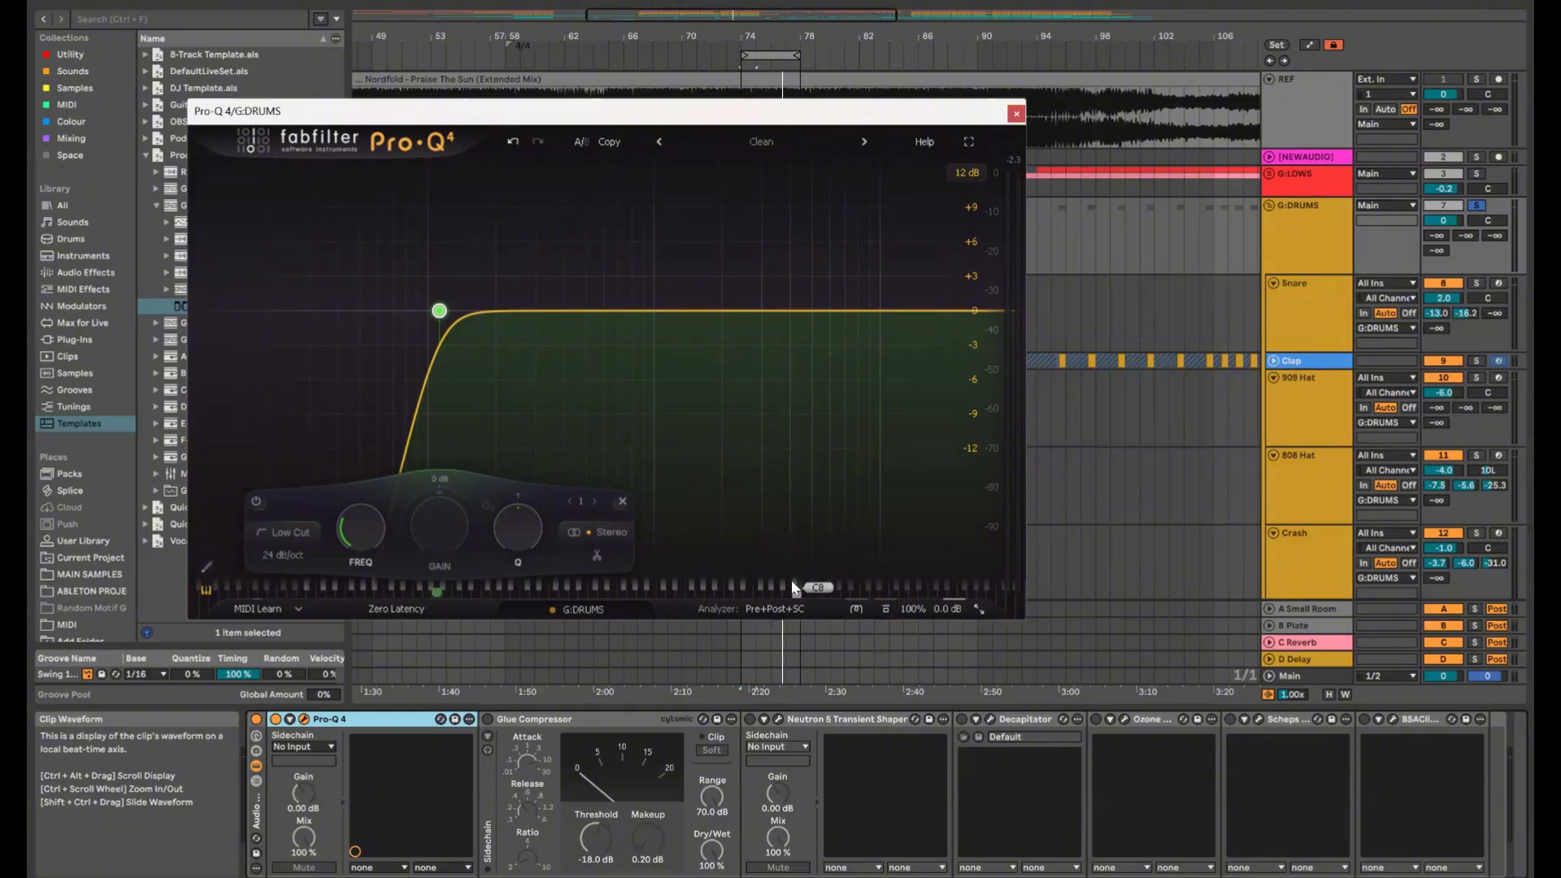
# Grab the A6 peak in the live spectrum and cut it by about 5.6 dB at 1732 Hz with a narrow bell, Q 9.8
pyautogui.click(764, 608)
pyautogui.press('space')
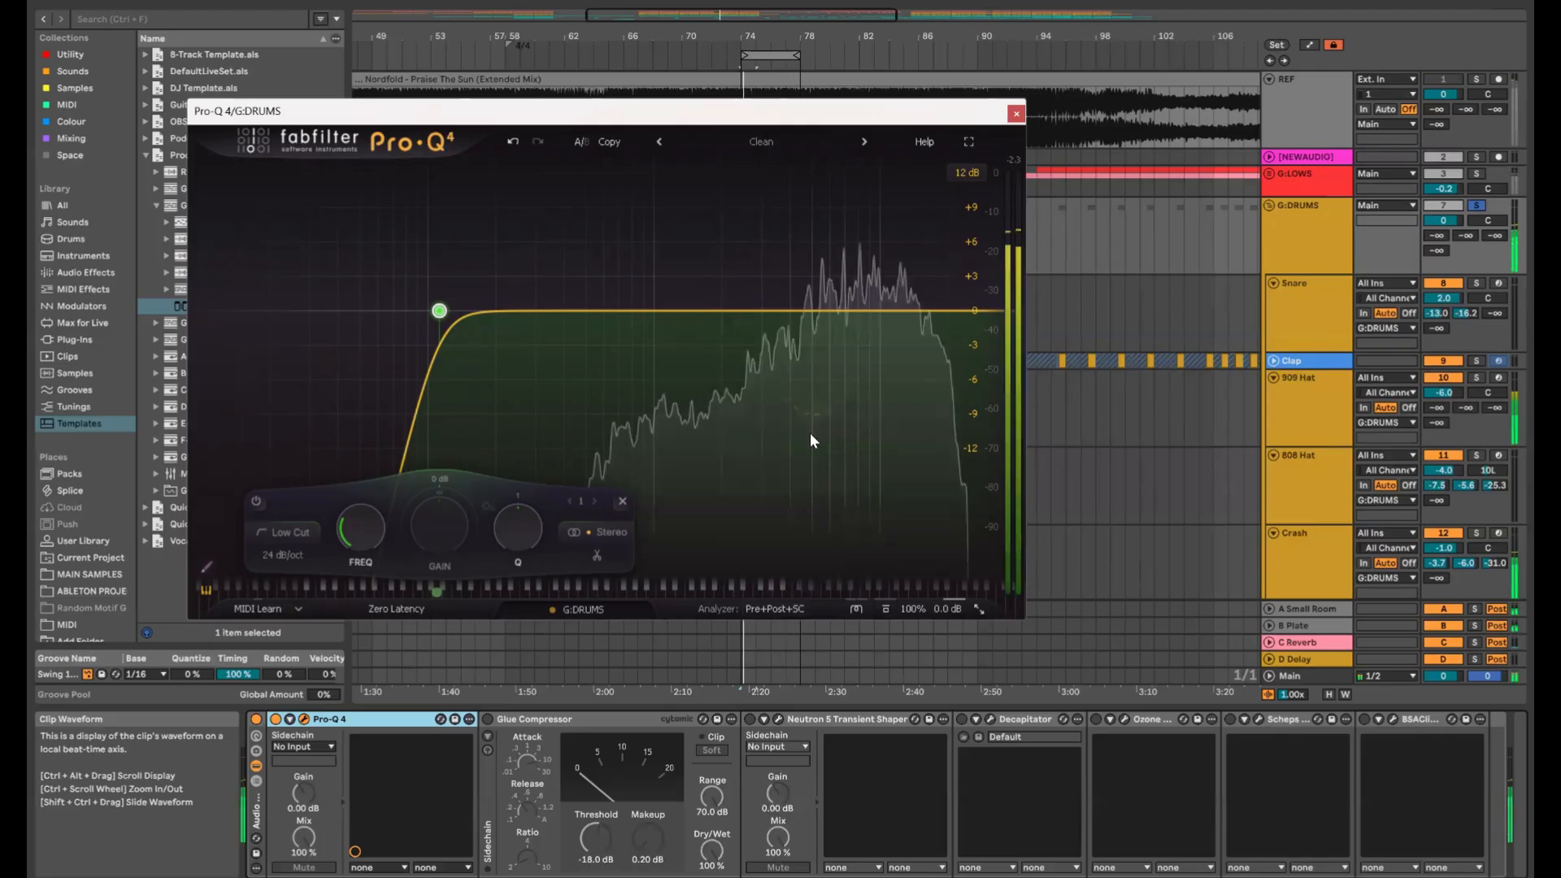
pyautogui.click(808, 426)
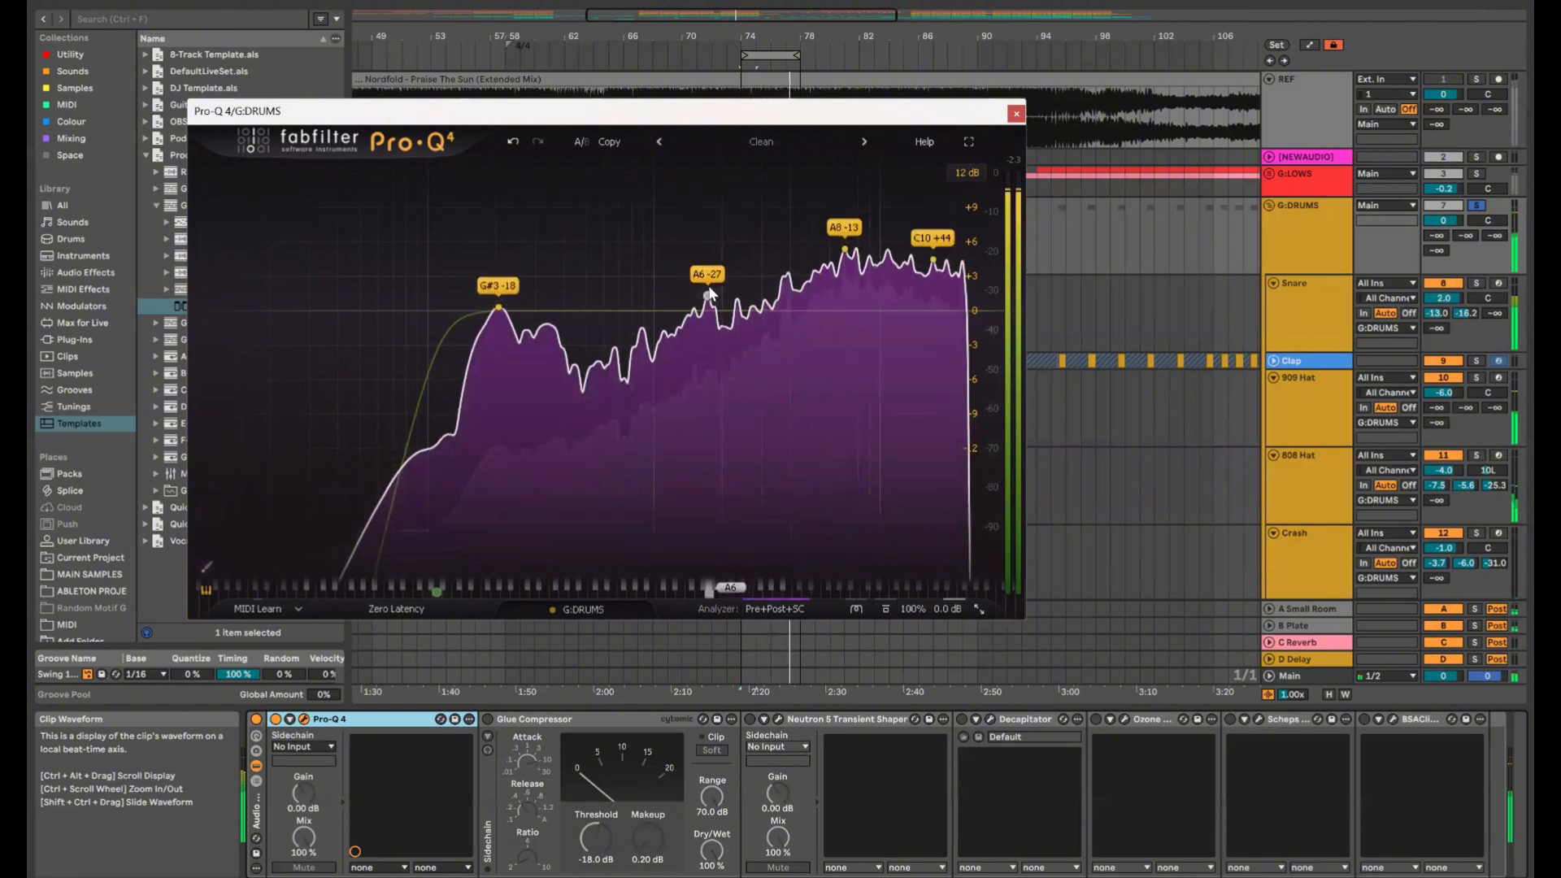
pyautogui.moveTo(710, 300); pyautogui.dragTo(714, 256)
pyautogui.moveTo(715, 296); pyautogui.dragTo(717, 254)
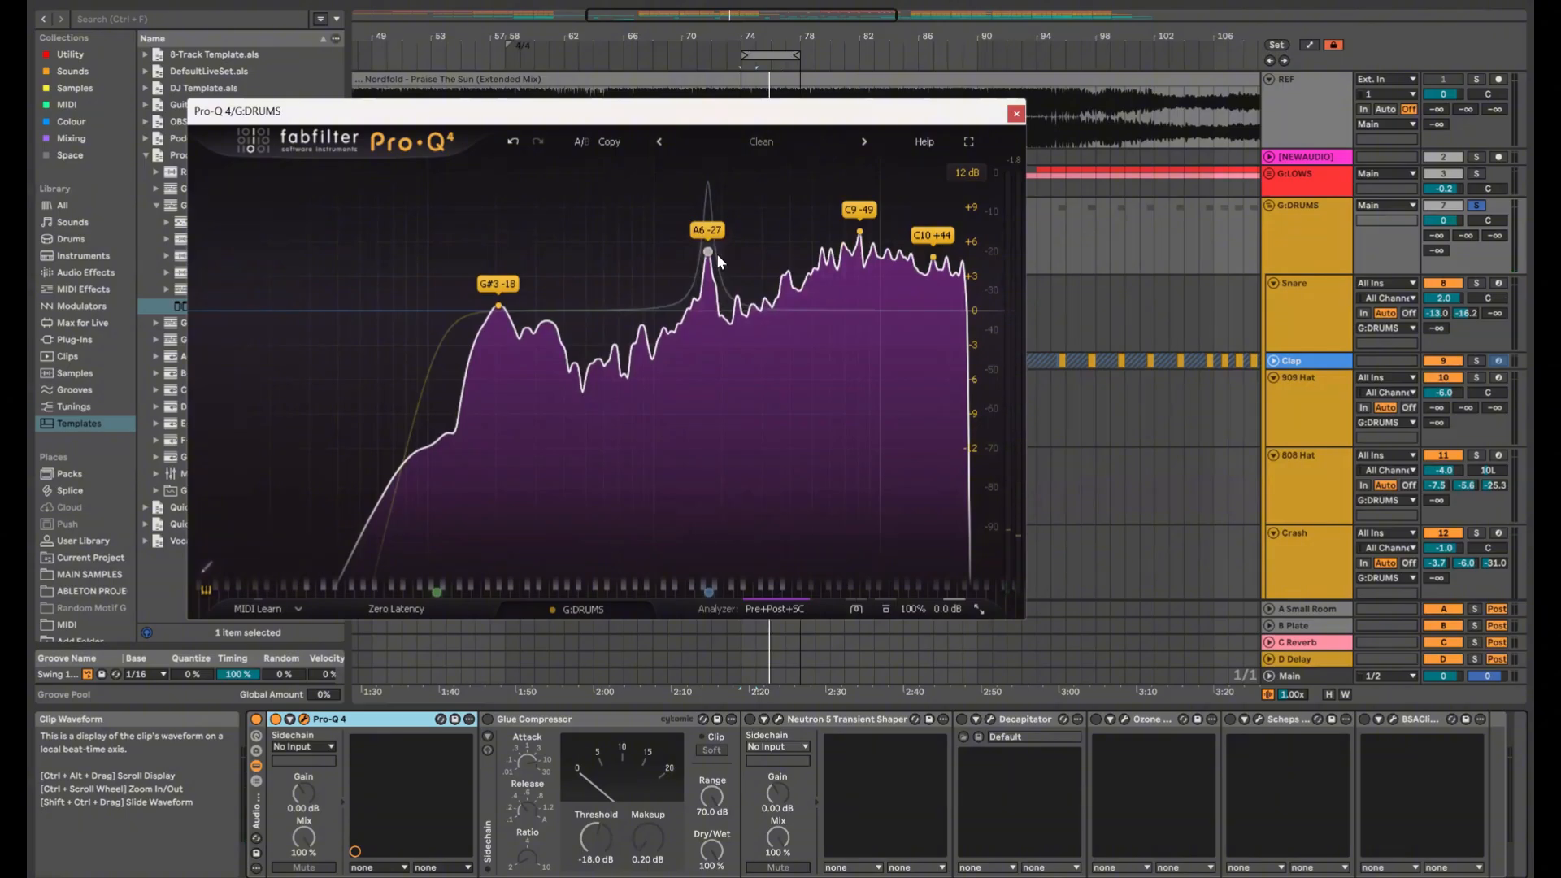
pyautogui.moveTo(715, 252); pyautogui.dragTo(742, 307)
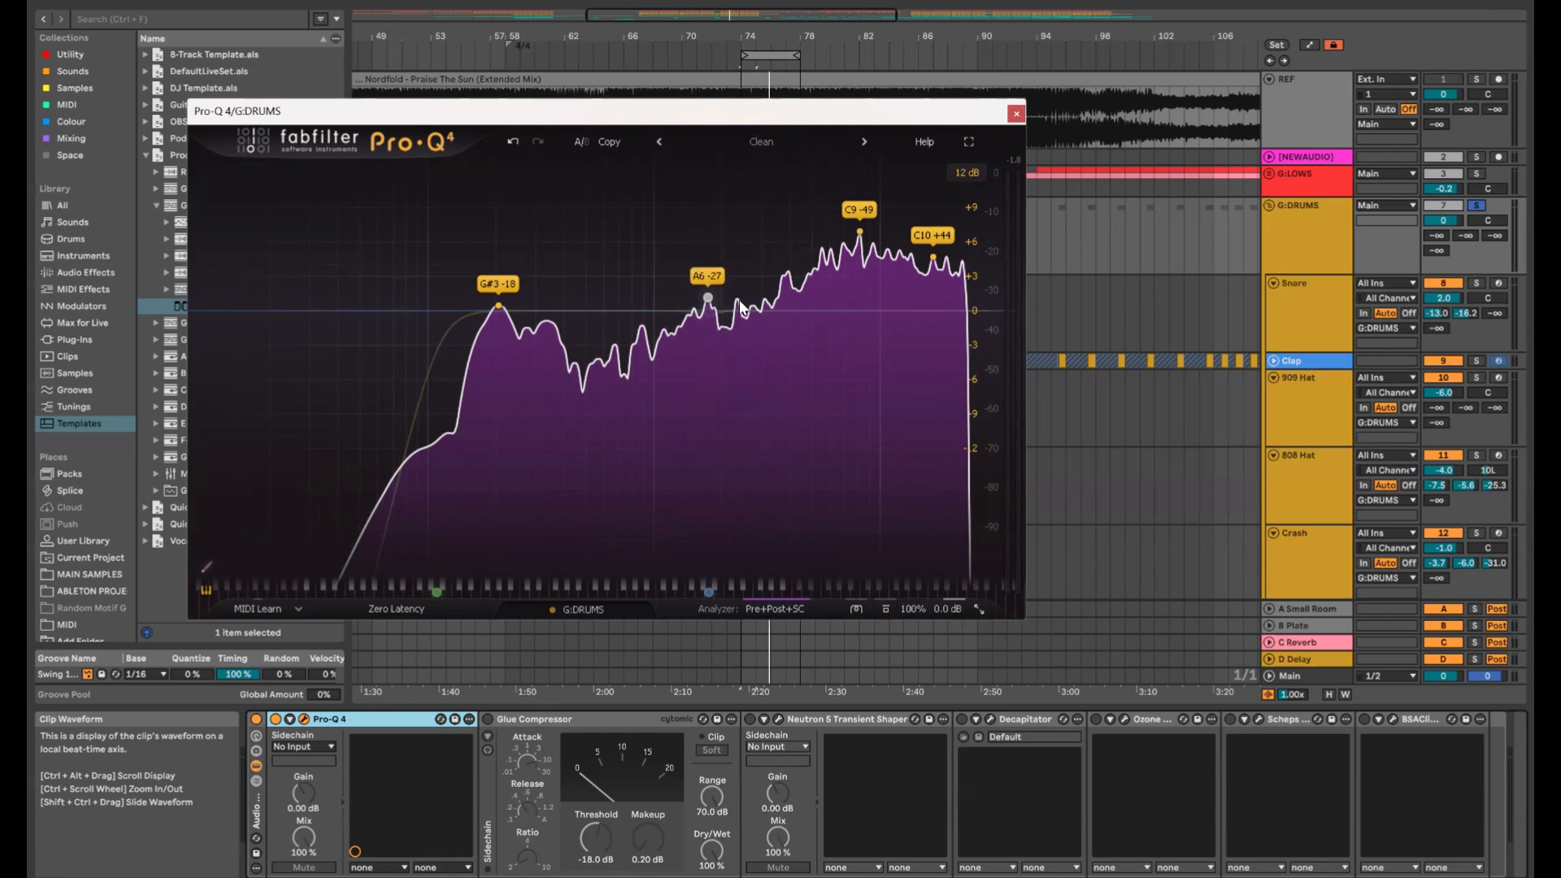
pyautogui.moveTo(741, 307); pyautogui.dragTo(739, 260)
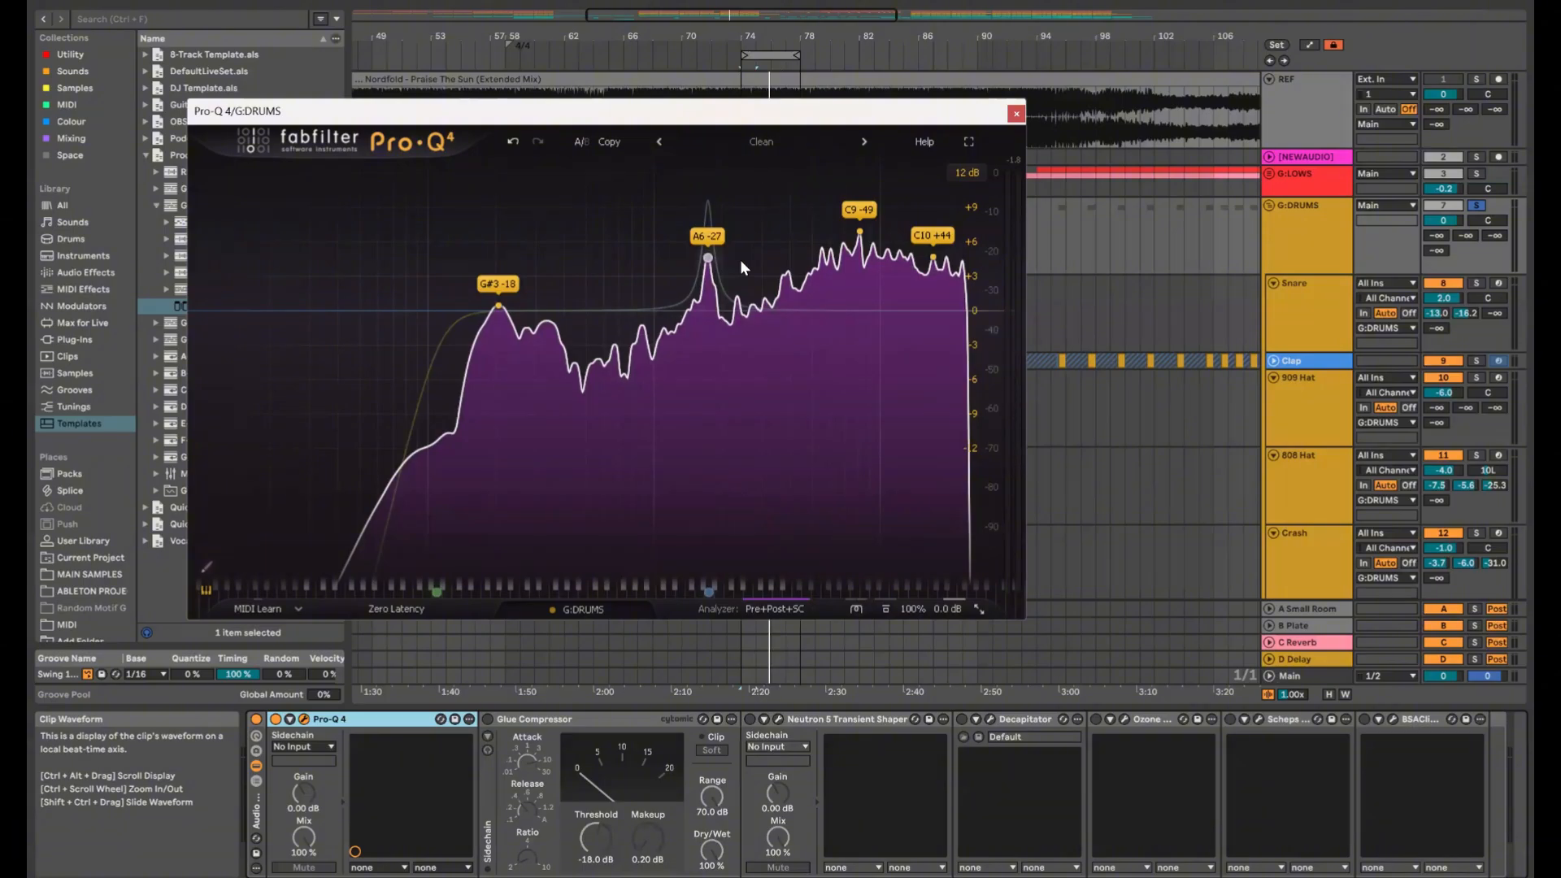
pyautogui.moveTo(739, 260); pyautogui.dragTo(743, 304)
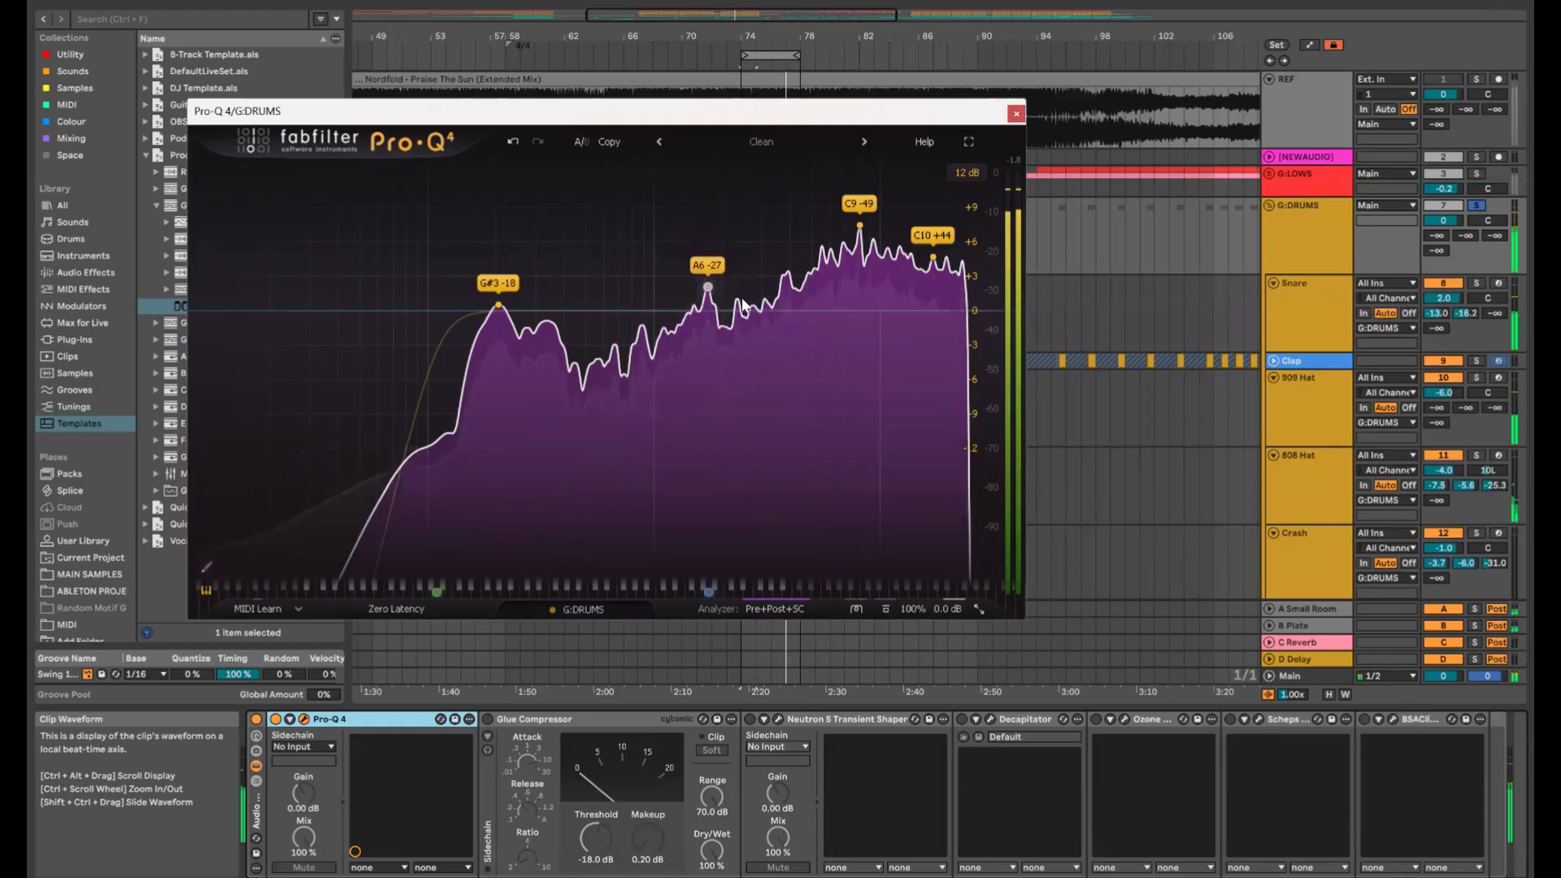
pyautogui.moveTo(742, 305)
pyautogui.mouseDown()
pyautogui.moveTo(743, 335)
pyautogui.moveTo(743, 320)
pyautogui.mouseUp()
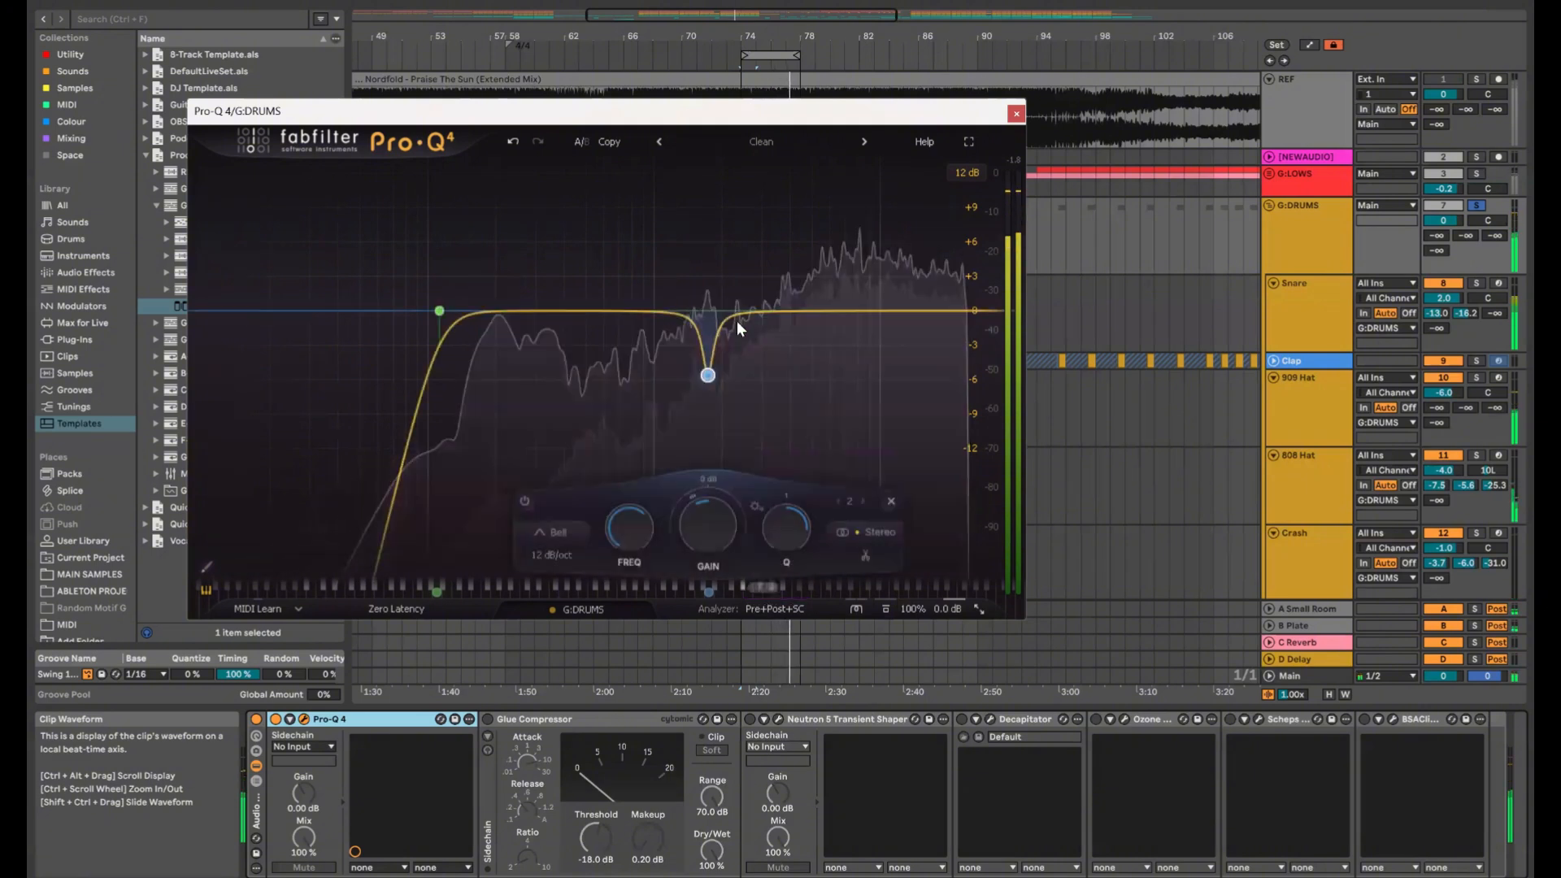
# Compare the drums with the 1732 Hz bell cut disabled and enabled again
pyautogui.rightClick(711, 374)
pyautogui.click(725, 384)
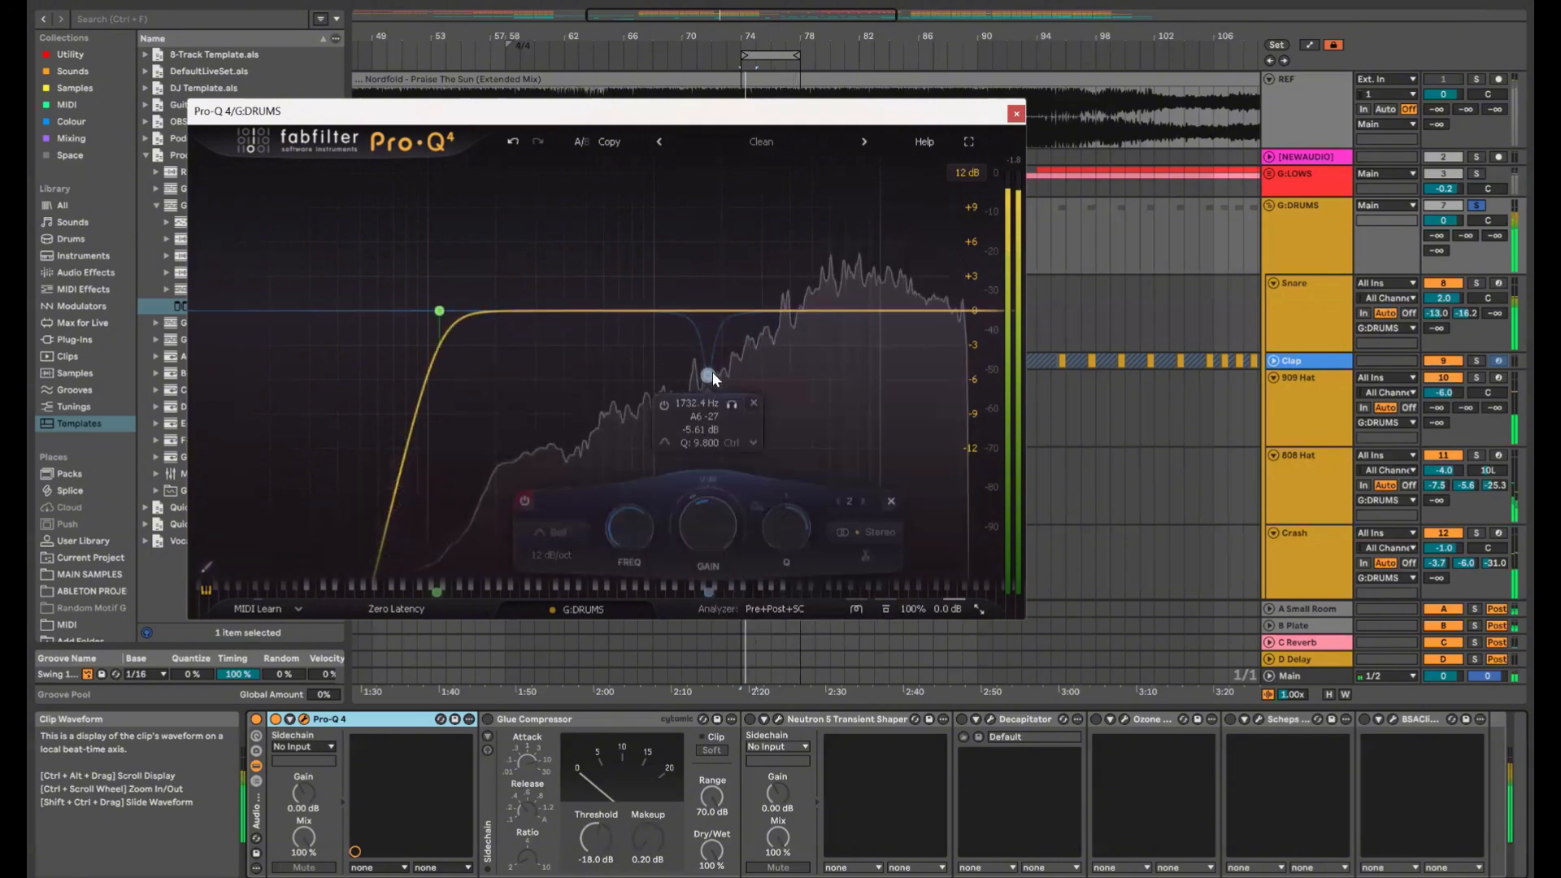
pyautogui.rightClick(712, 372)
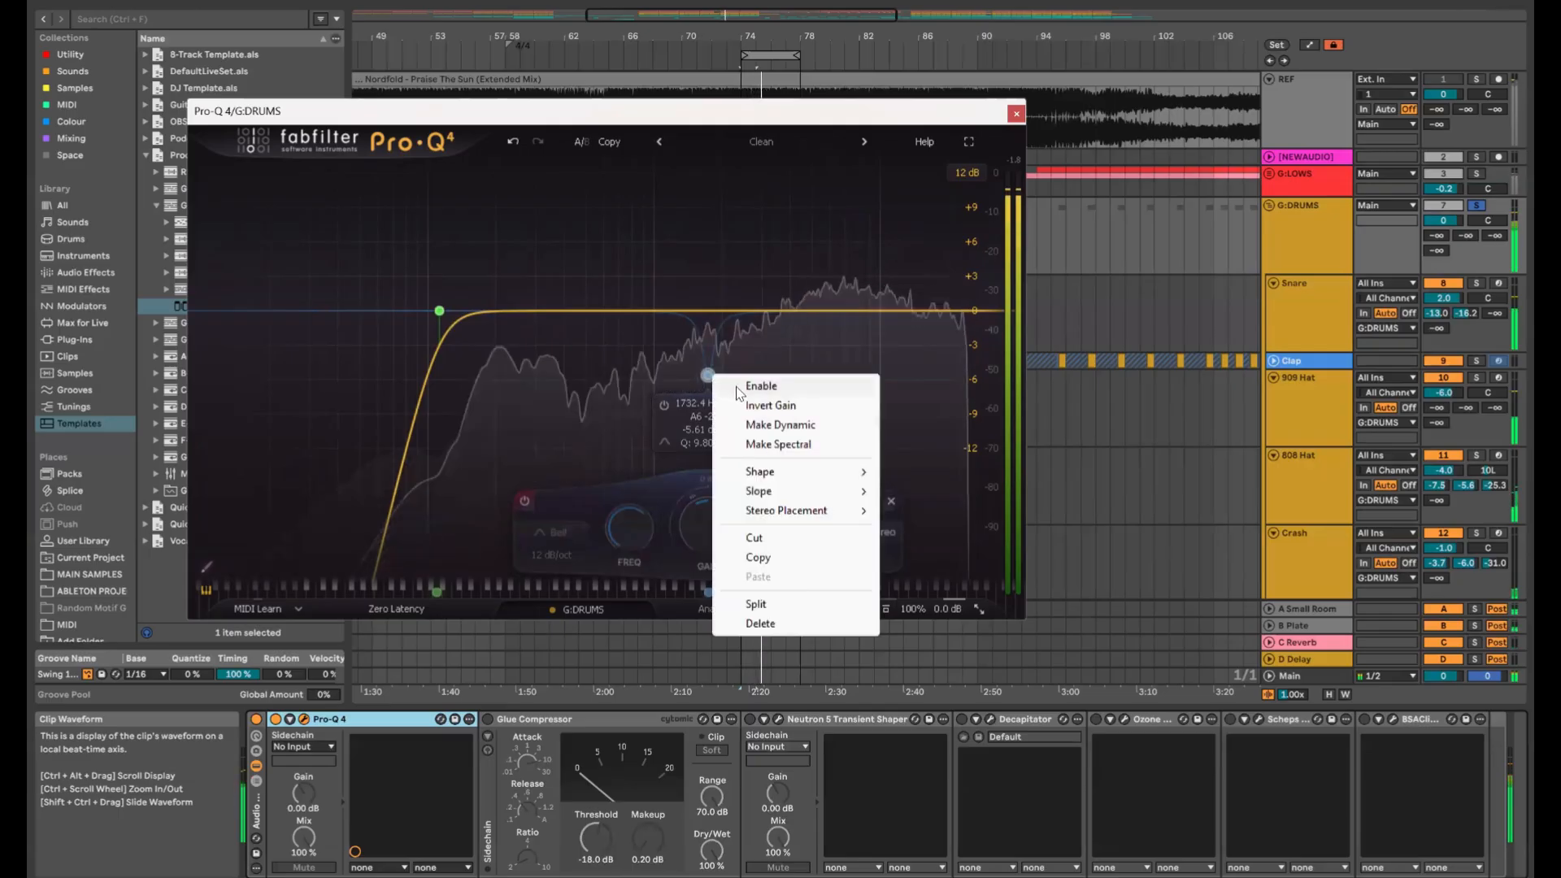
pyautogui.click(744, 384)
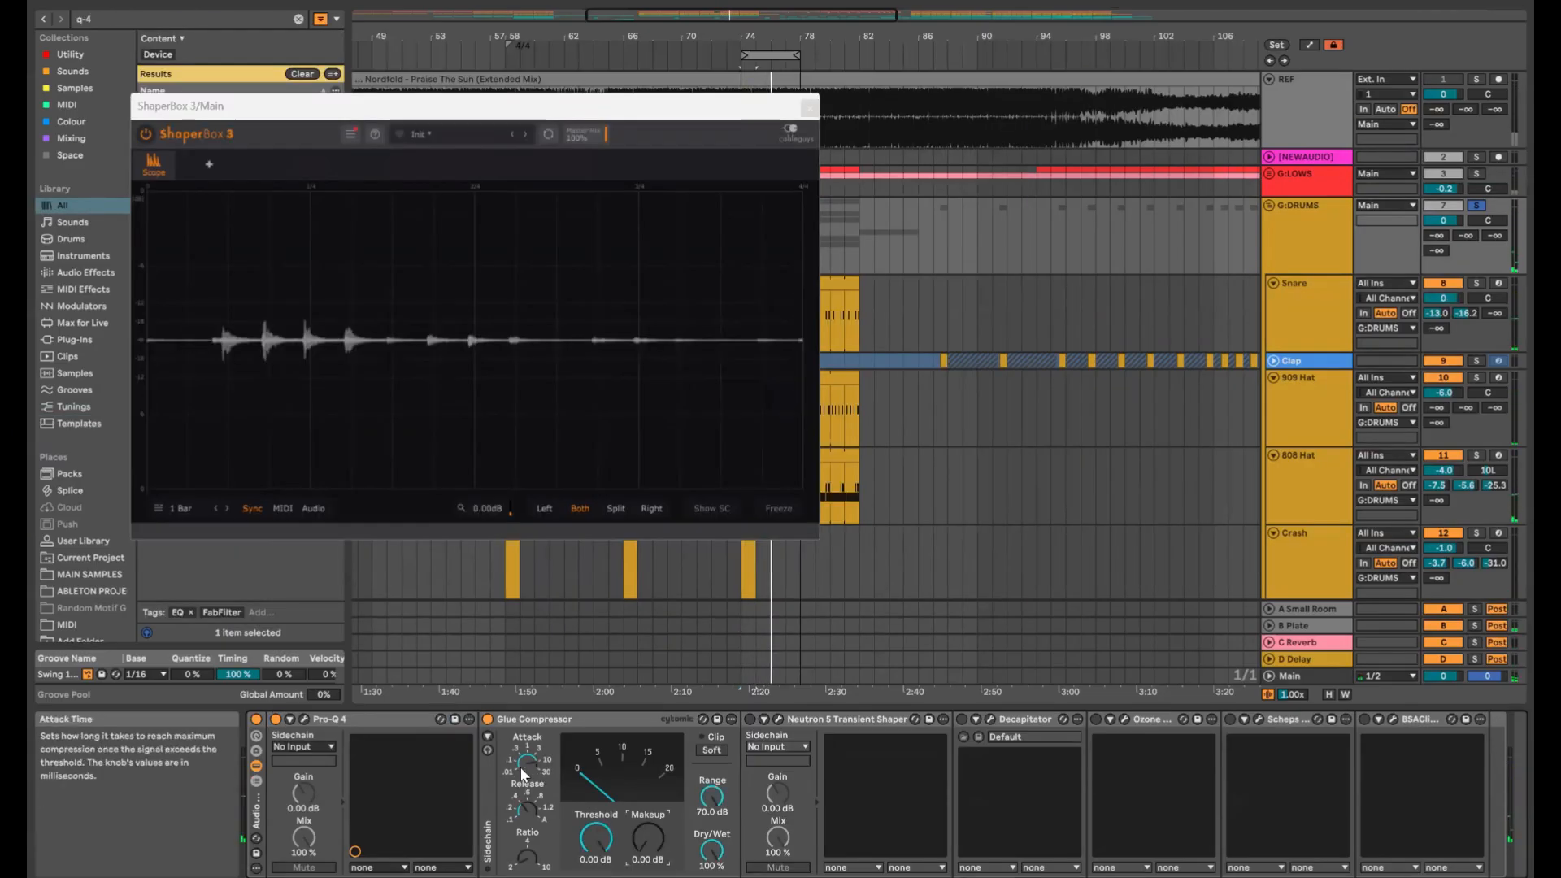
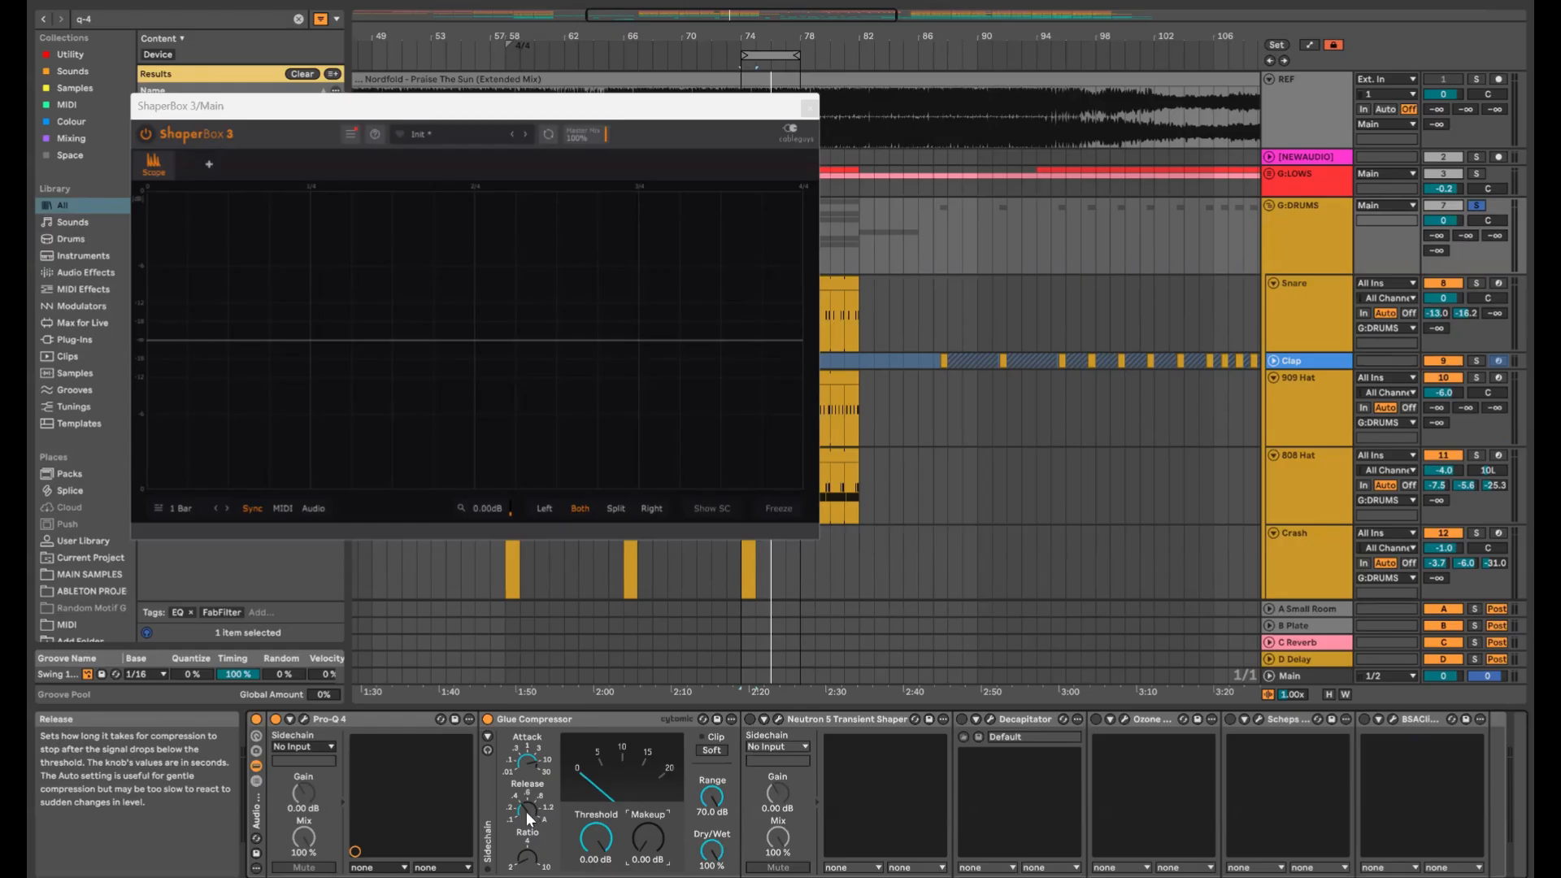
# Try a Glue Compressor threshold of -6 dB on the playing drums
pyautogui.press('space')
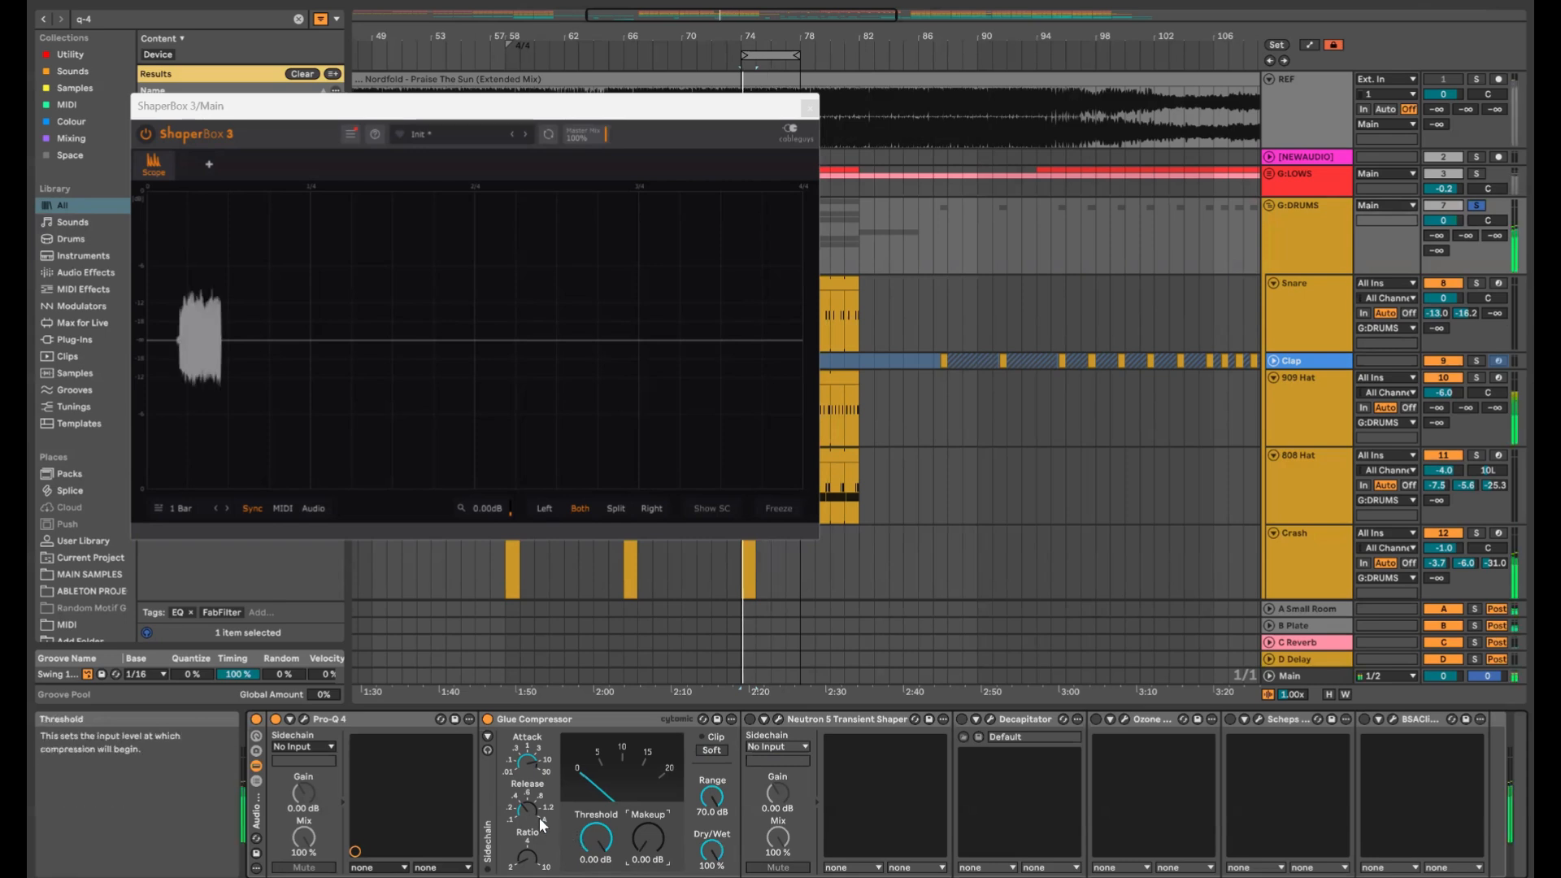
pyautogui.moveTo(595, 838); pyautogui.dragTo(596, 854)
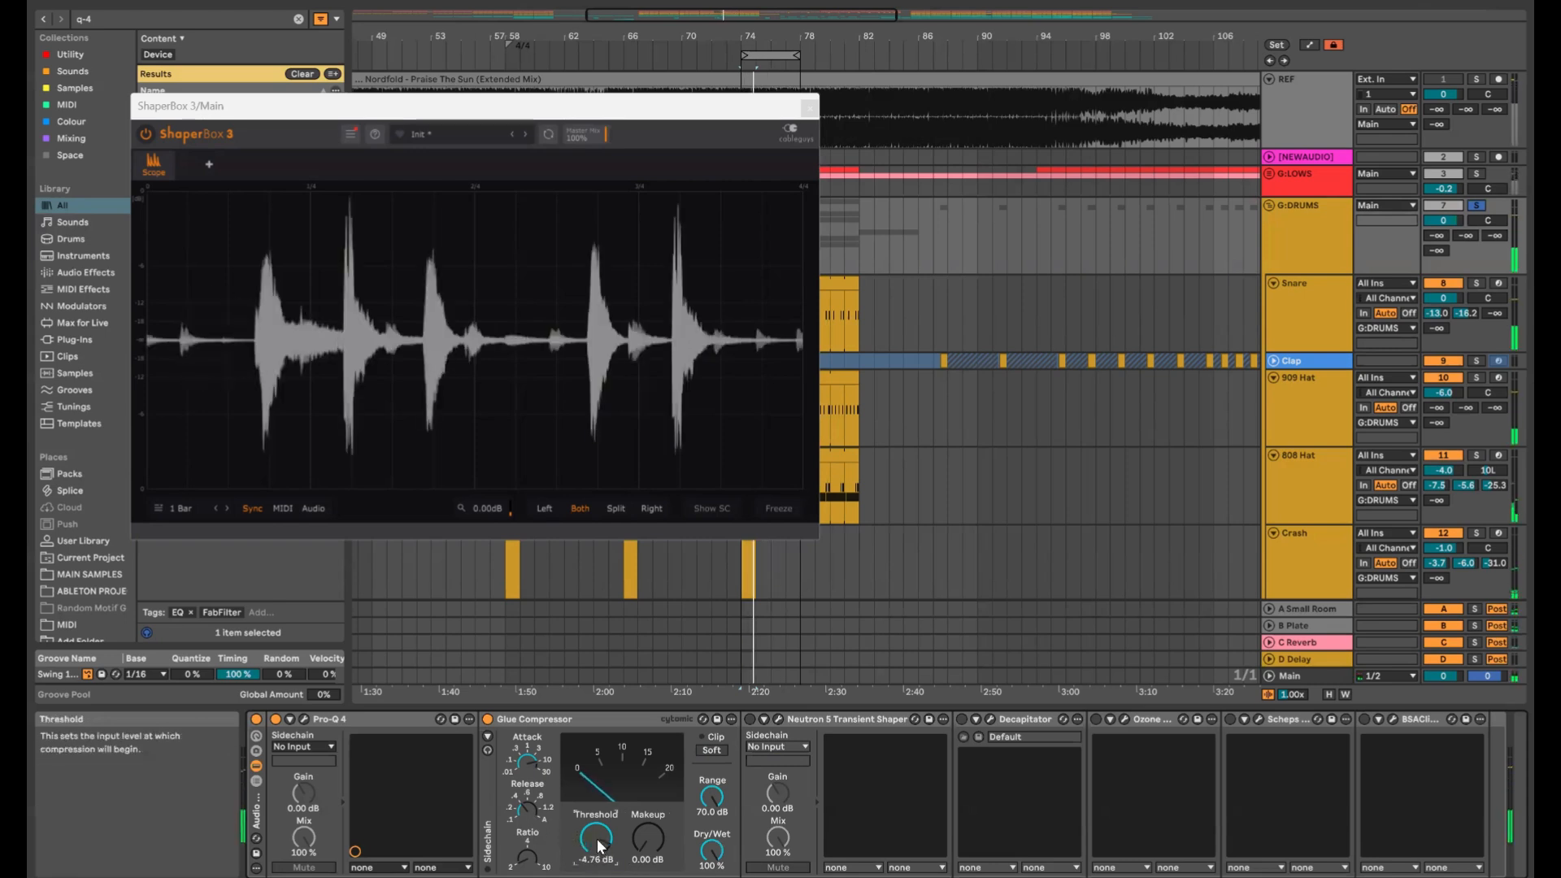
pyautogui.write('-6')
pyautogui.press('Return')
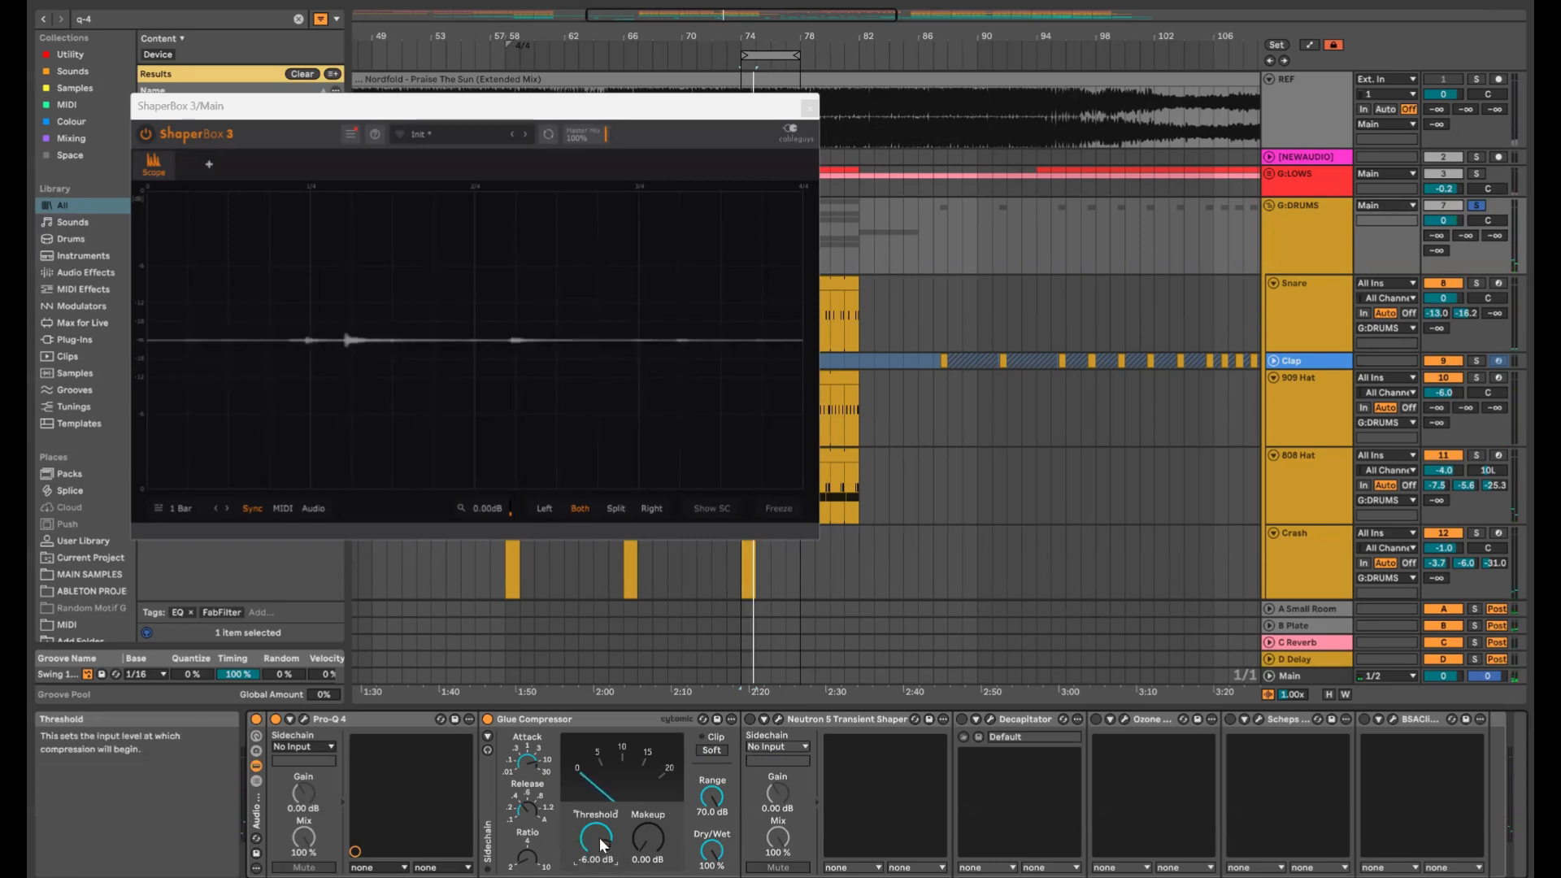
# Audition heavier Glue Compressor thresholds on the playing drums and set the threshold to -10 dB
pyautogui.press('space')
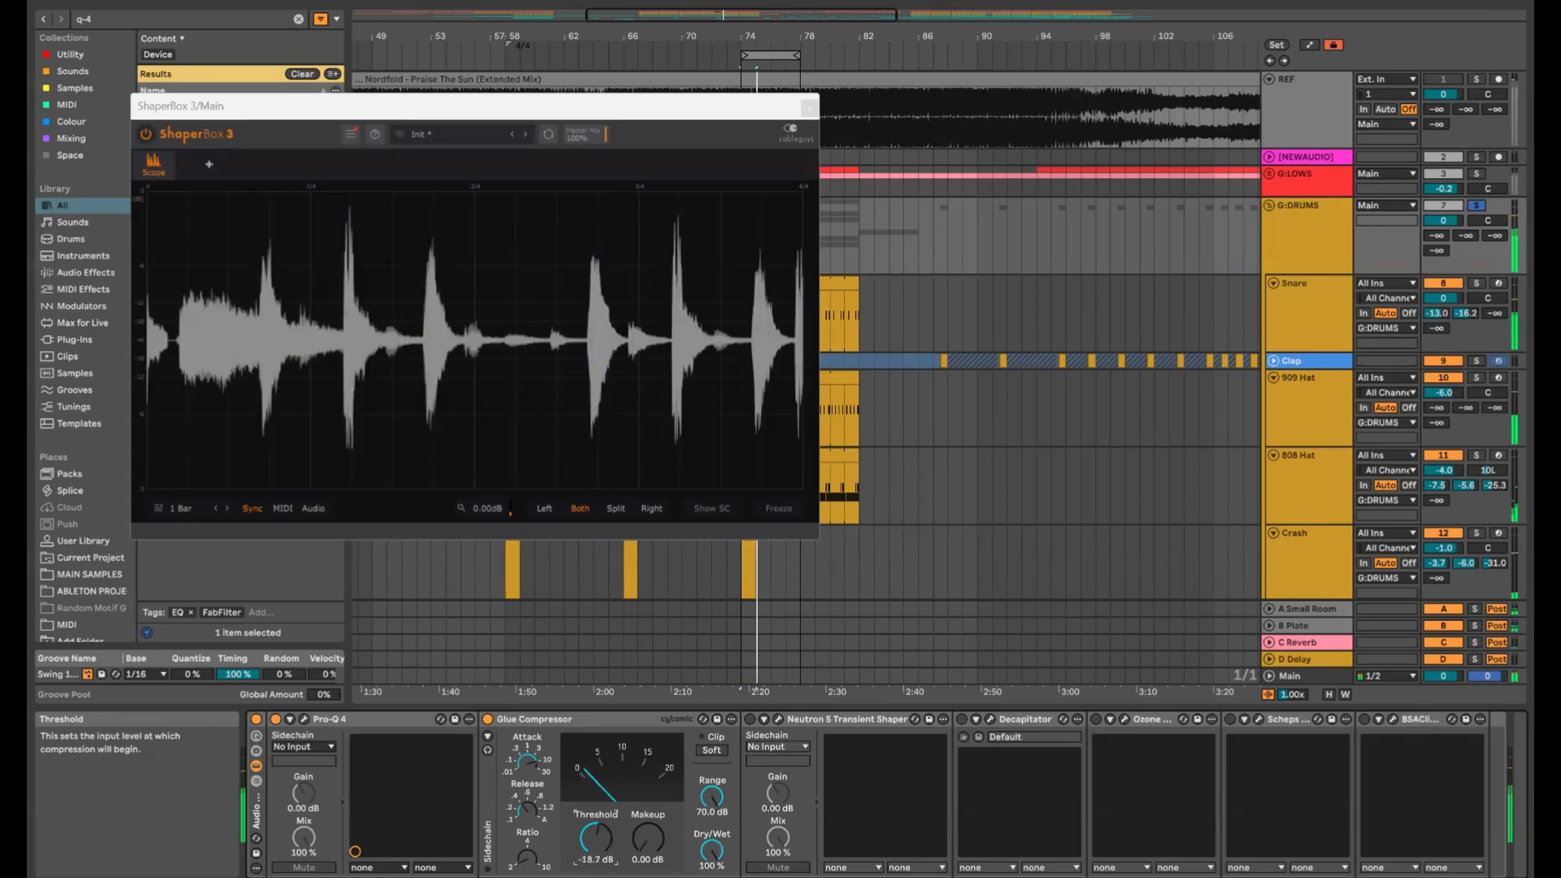
pyautogui.moveTo(603, 846); pyautogui.dragTo(603, 874)
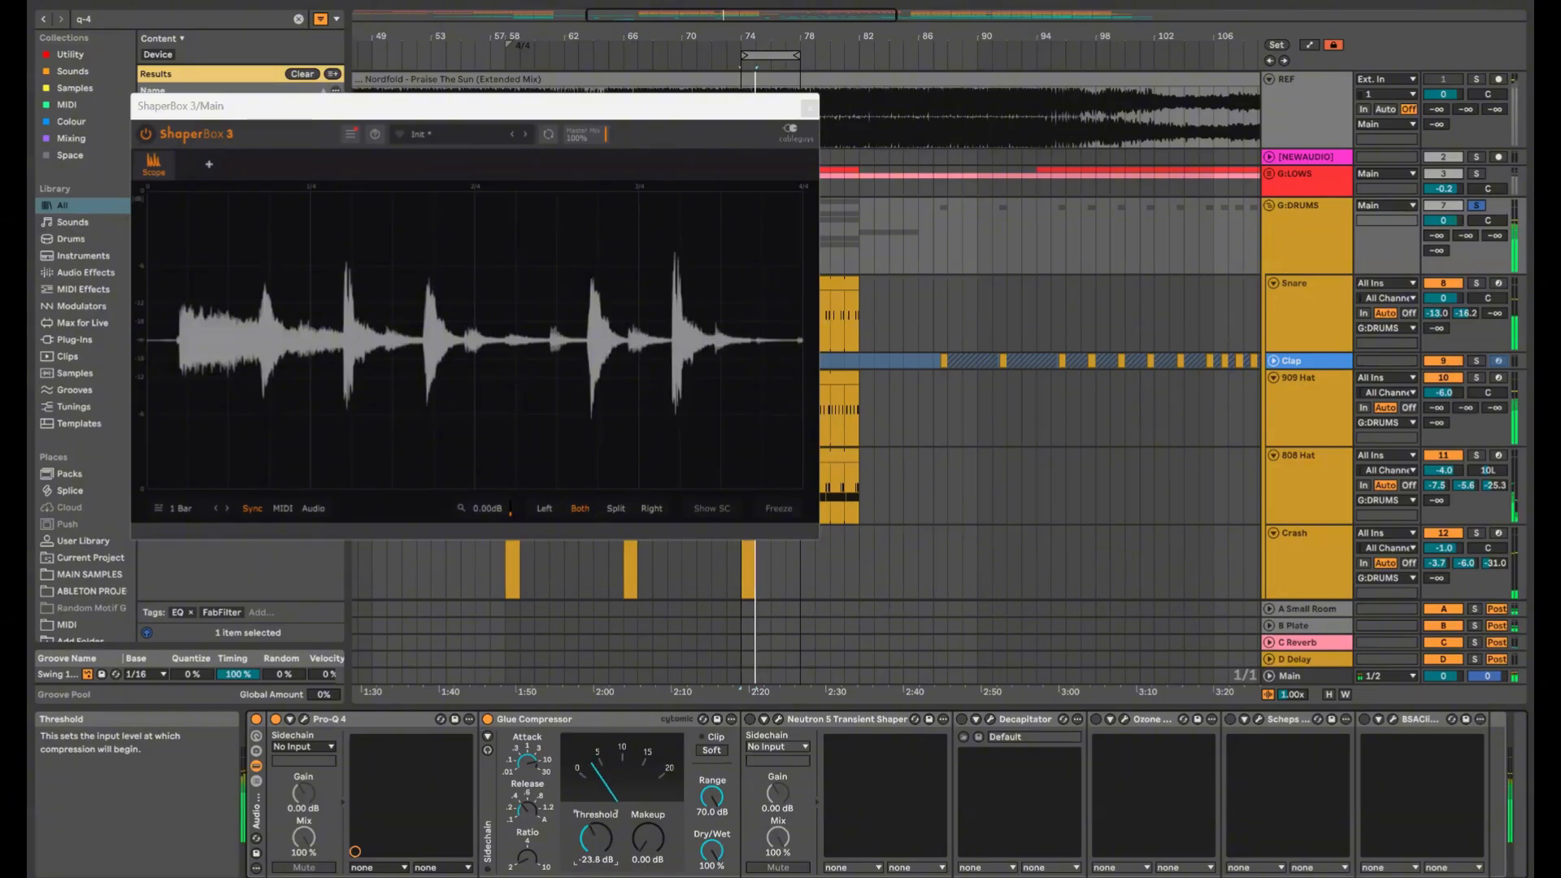
pyautogui.moveTo(602, 846)
pyautogui.mouseDown()
pyautogui.moveTo(602, 809)
pyautogui.moveTo(602, 859)
pyautogui.mouseUp()
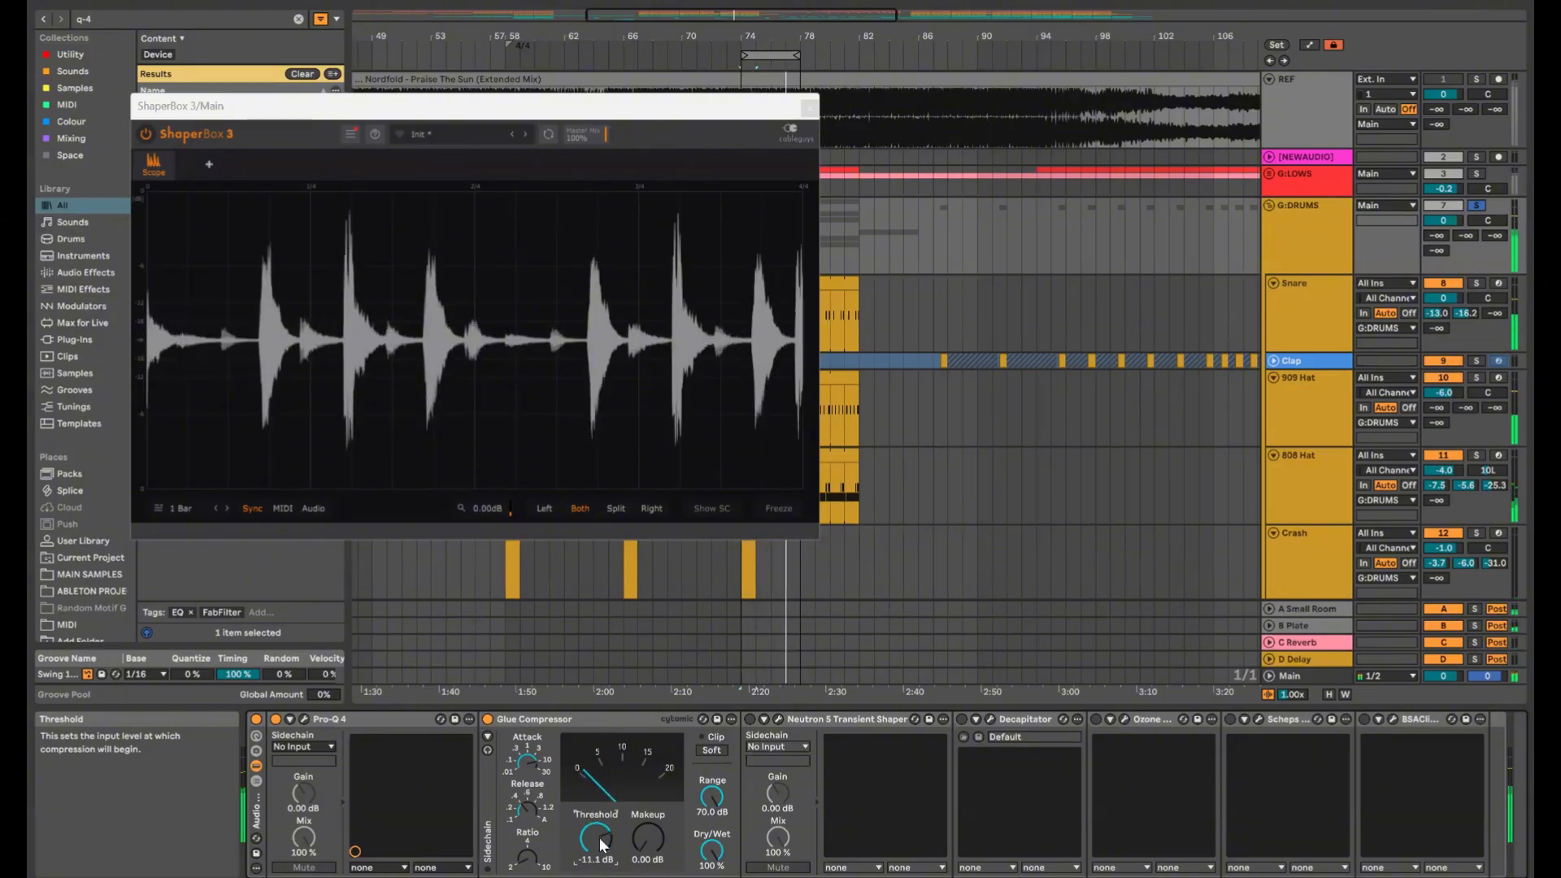
pyautogui.write('-10')
pyautogui.press('Return')
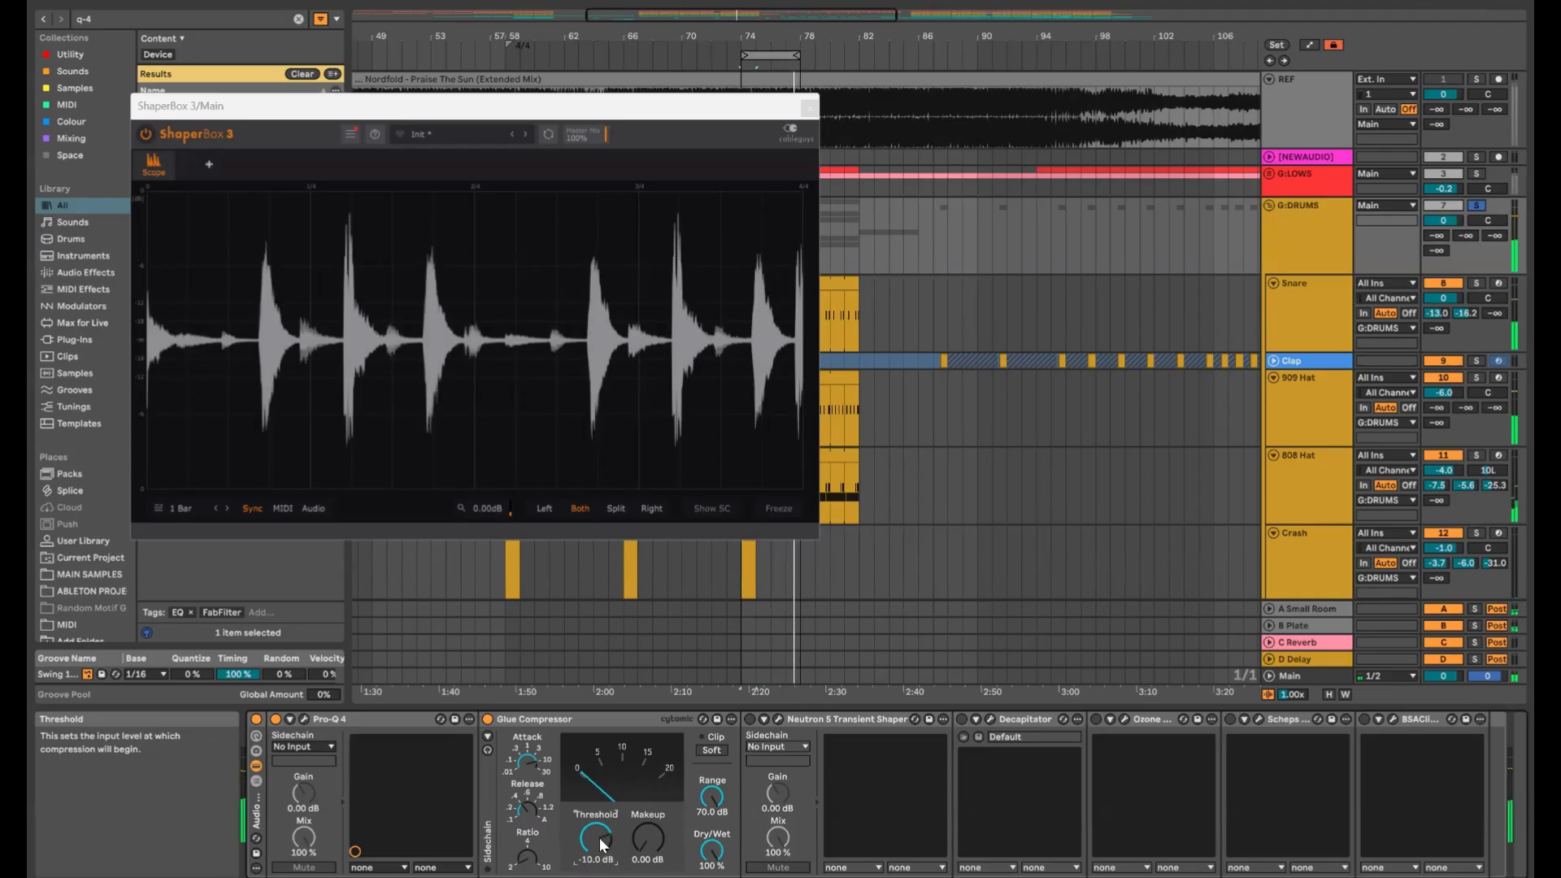
# Set the Glue Compressor's makeup gain to 1 dB
pyautogui.click(649, 843)
pyautogui.write('1')
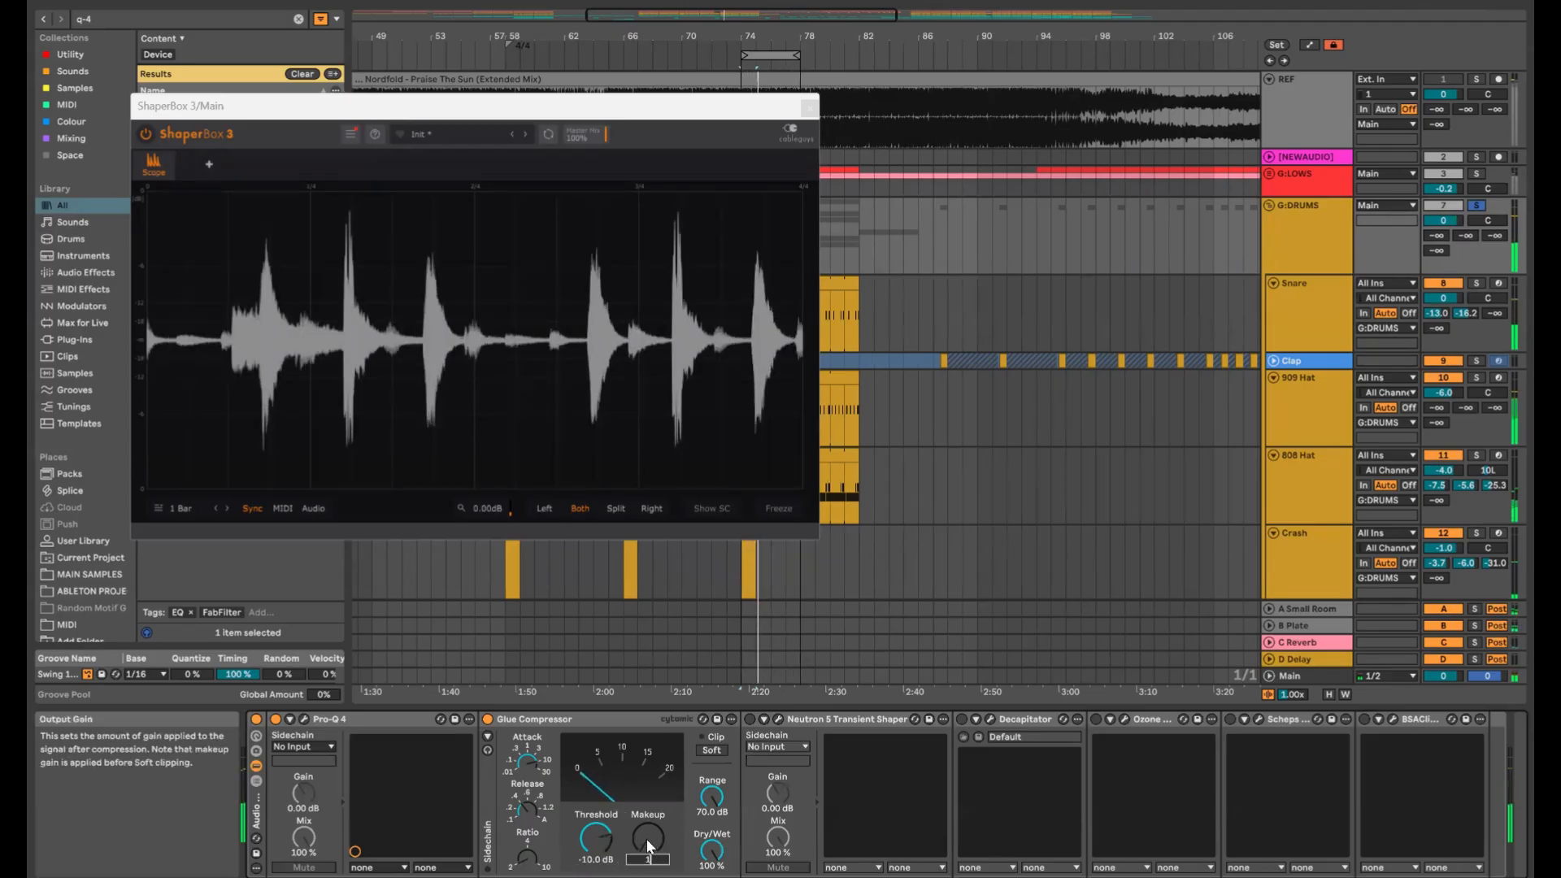
pyautogui.press('Return')
# Hide the plug-in windows, search the browser for "volume" and insert Volume Buddy 2.5.6 directly after the Glue Compressor
pyautogui.press('space')
pyautogui.hotkey('ctrl', 'alt', 'p')
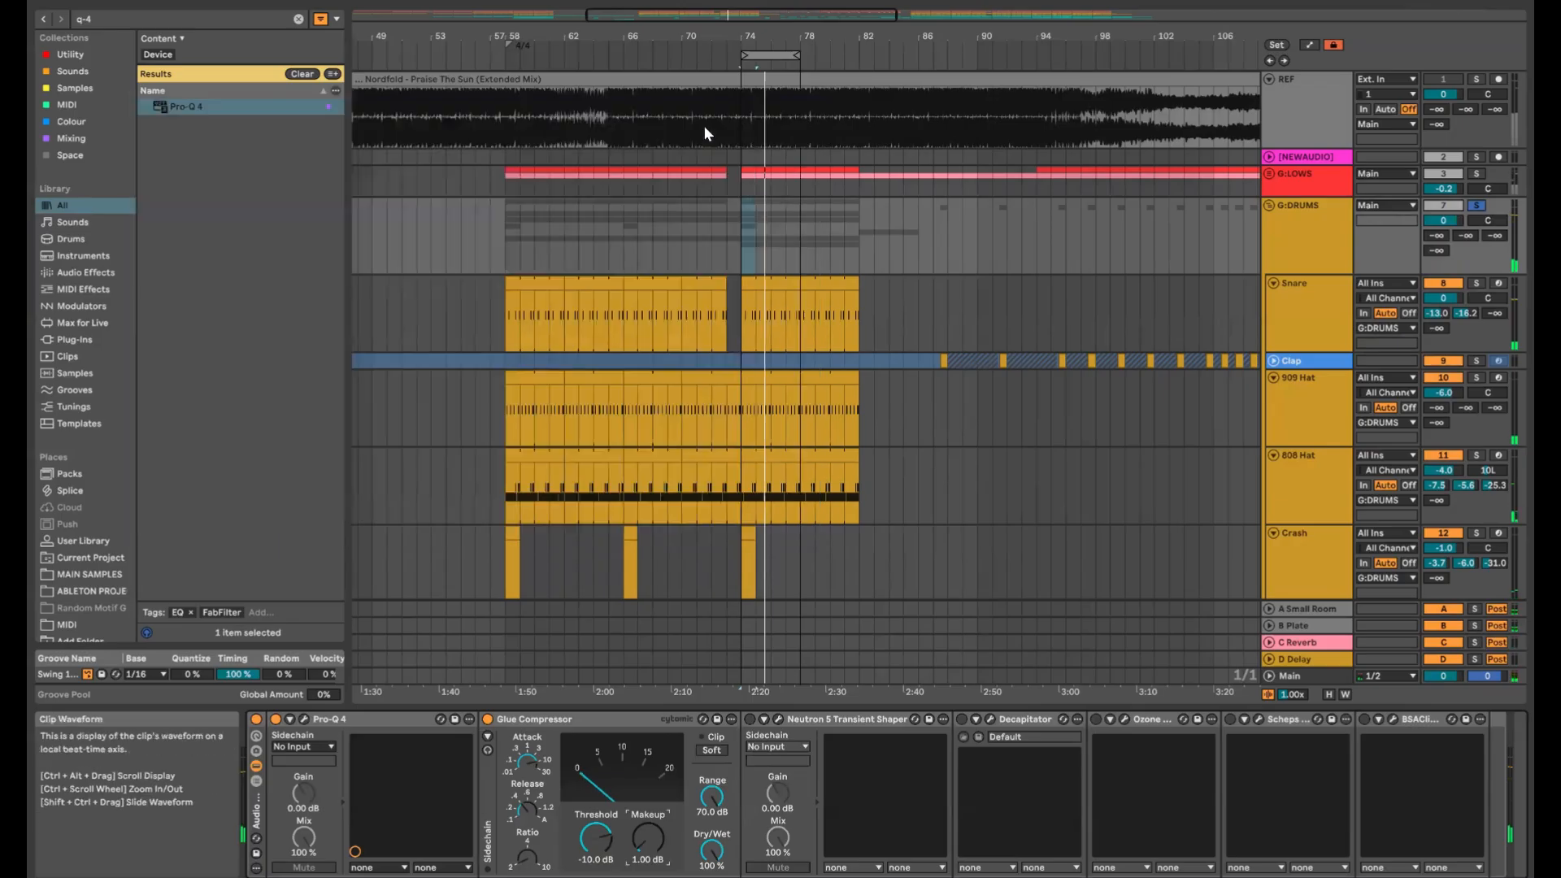
pyautogui.hotkey('ctrl', 'f')
pyautogui.write('volume')
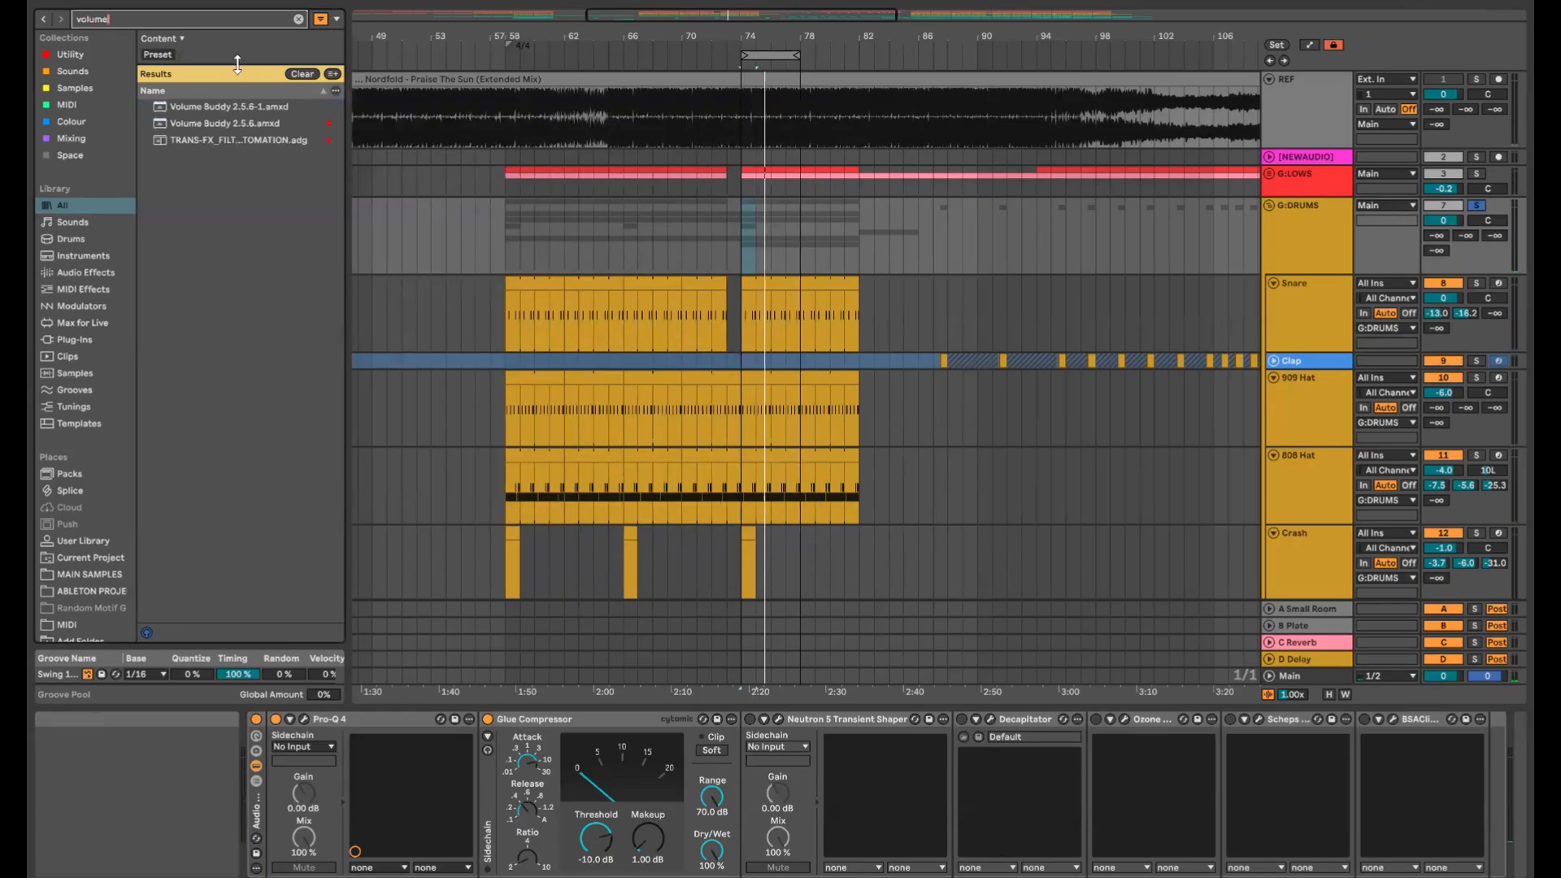
pyautogui.moveTo(208, 122); pyautogui.dragTo(510, 460)
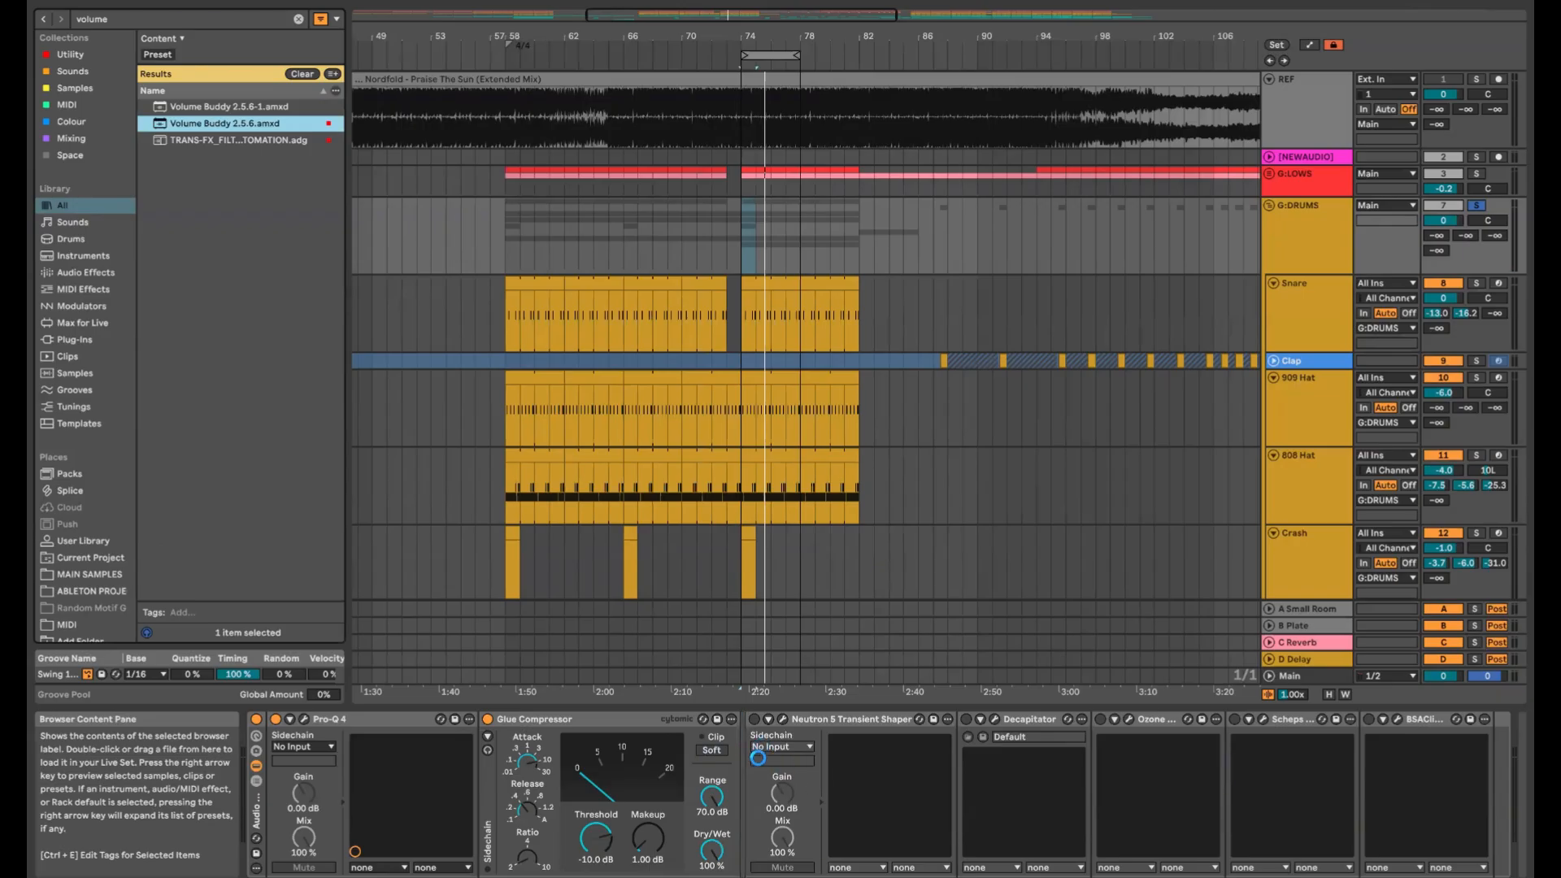
pyautogui.moveTo(755, 758); pyautogui.dragTo(763, 757)
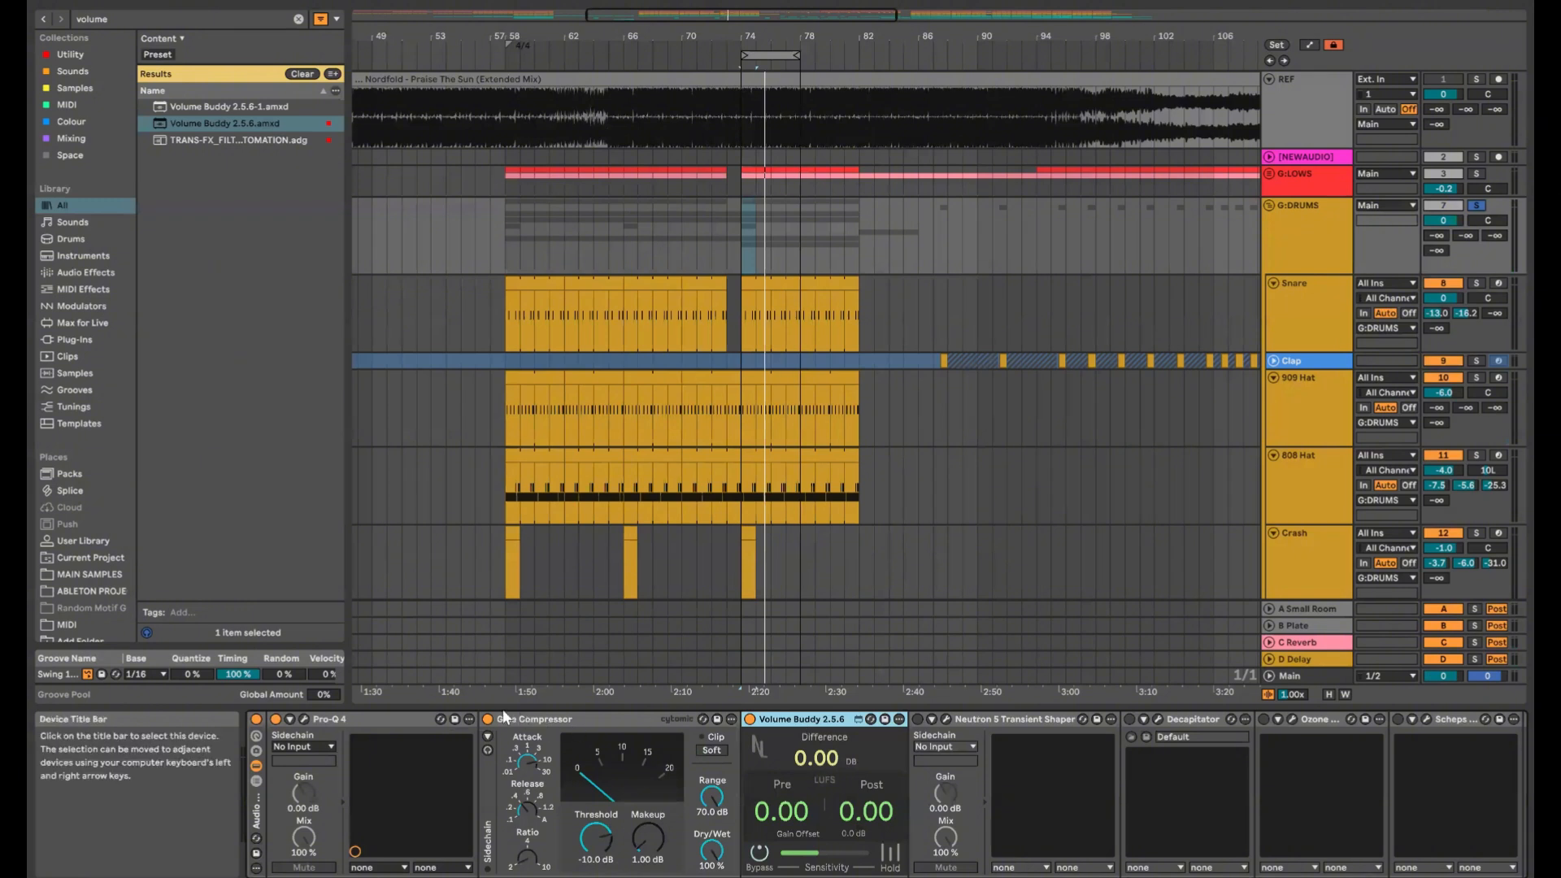
pyautogui.click(622, 719)
pyautogui.click(826, 743)
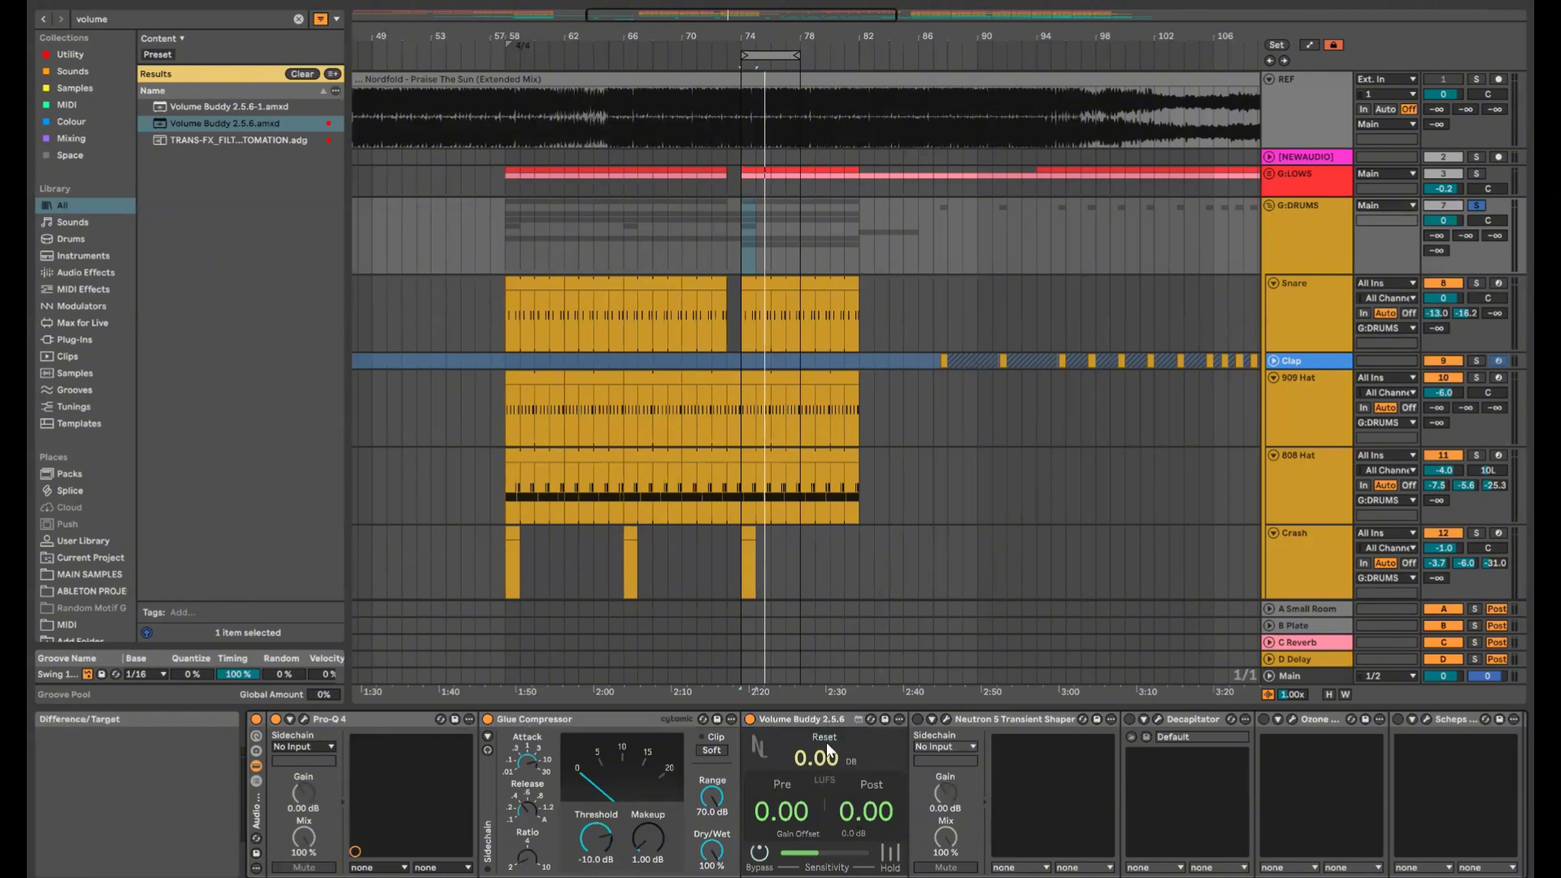
# Set the Glue Compressor's makeup gain to 0.90 dB to match the pre and post loudness, and delete Volume Buddy
pyautogui.doubleClick(648, 837)
pyautogui.press('space')
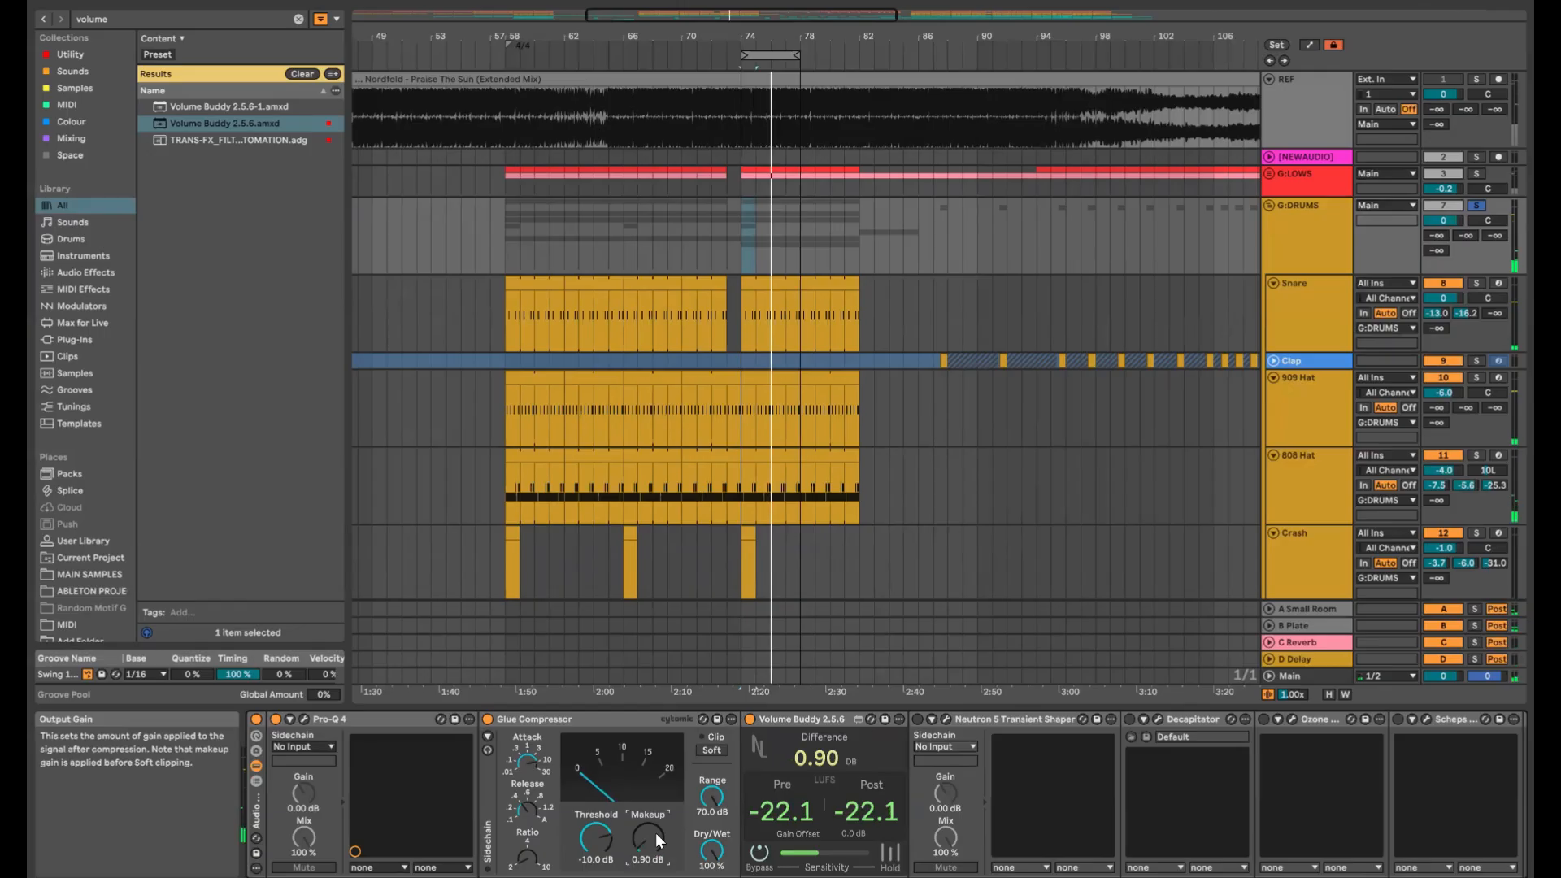
pyautogui.moveTo(655, 832); pyautogui.dragTo(659, 827)
pyautogui.press('space')
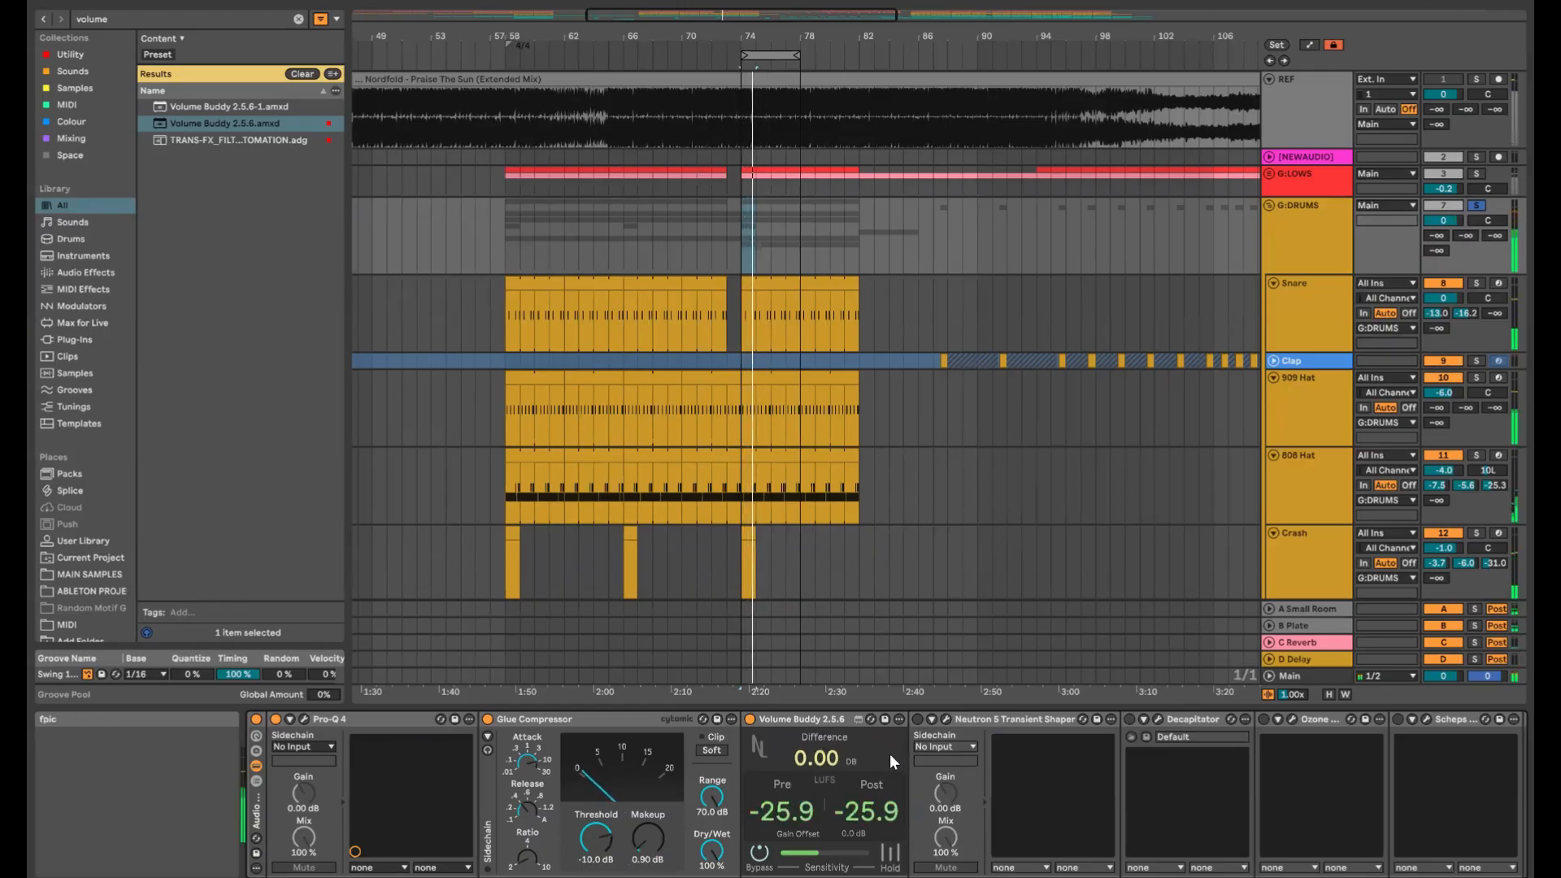
pyautogui.click(799, 722)
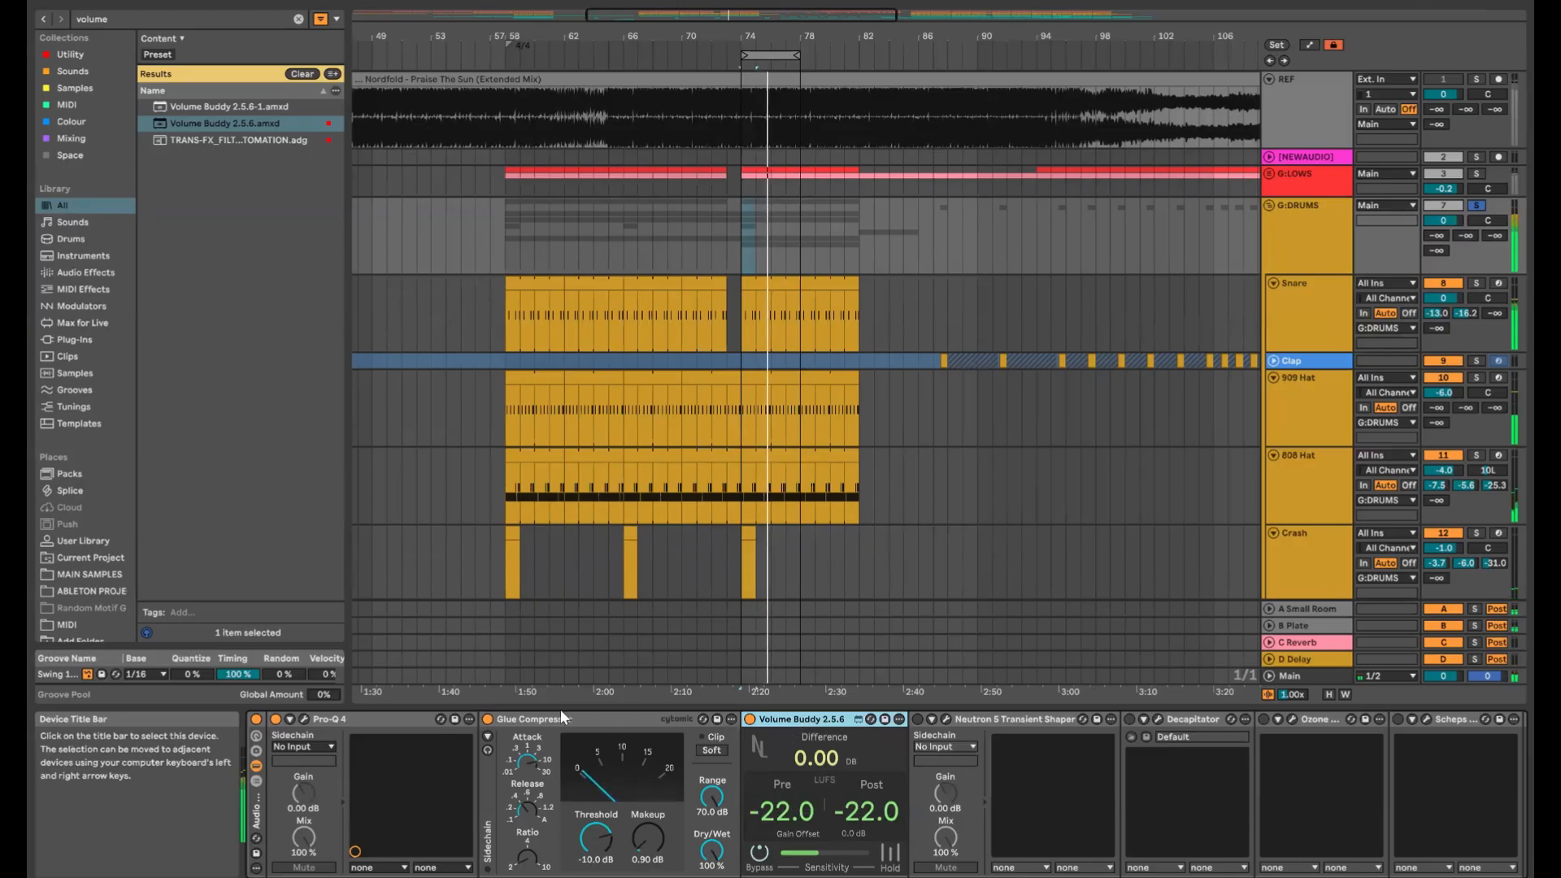
pyautogui.press('Delete')
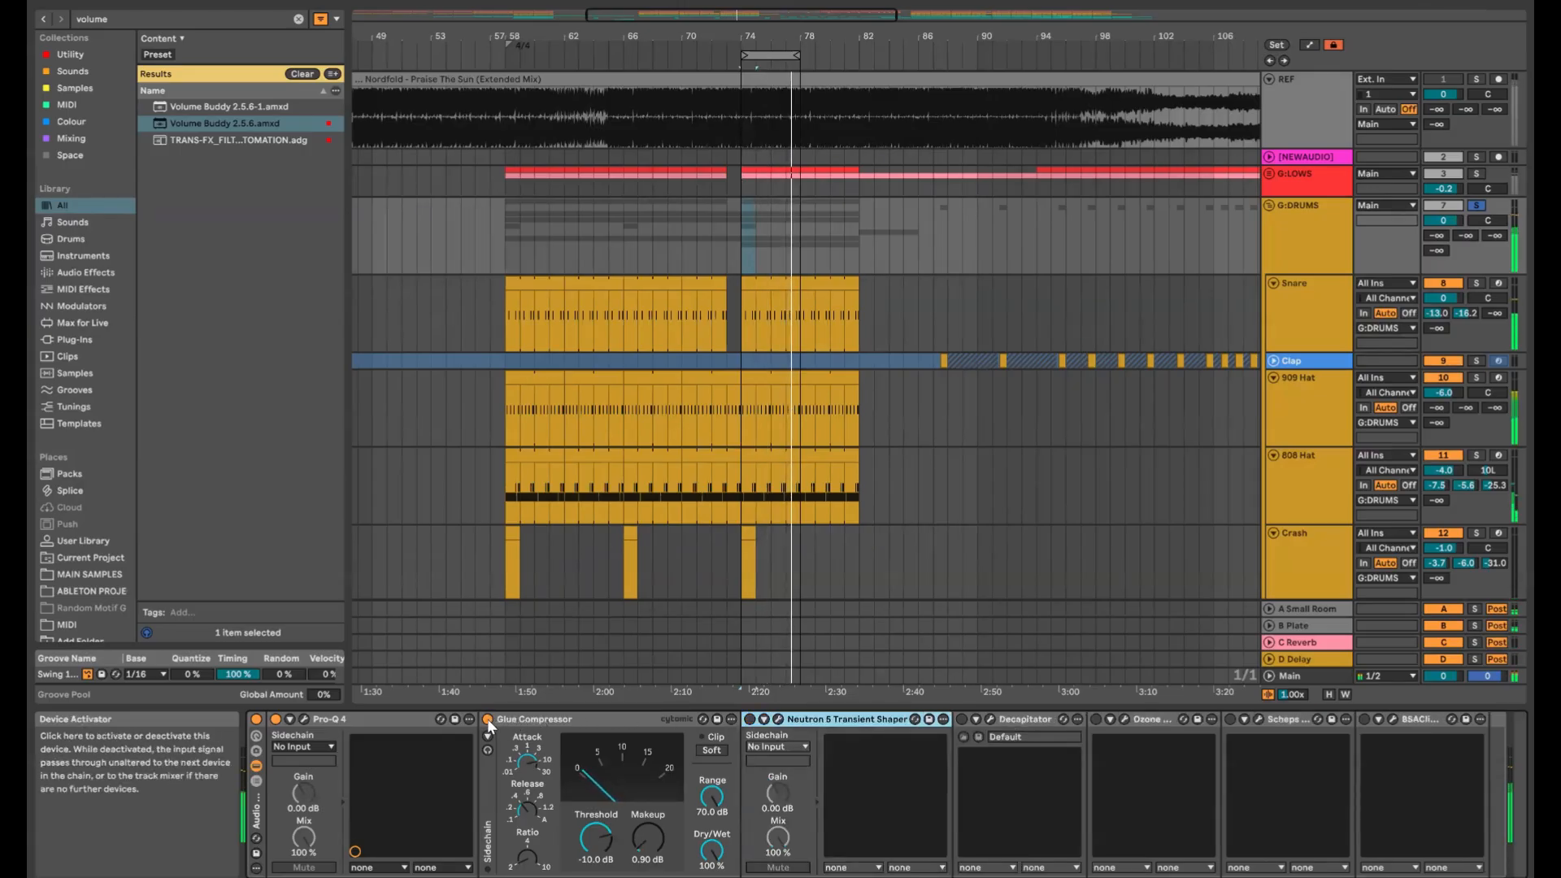
# Compare the drums with the Glue Compressor bypassed and active on the ShaperBox 3 scope, and close the scope
pyautogui.click(487, 720)
pyautogui.hotkey('ctrl', 'alt', 'p')
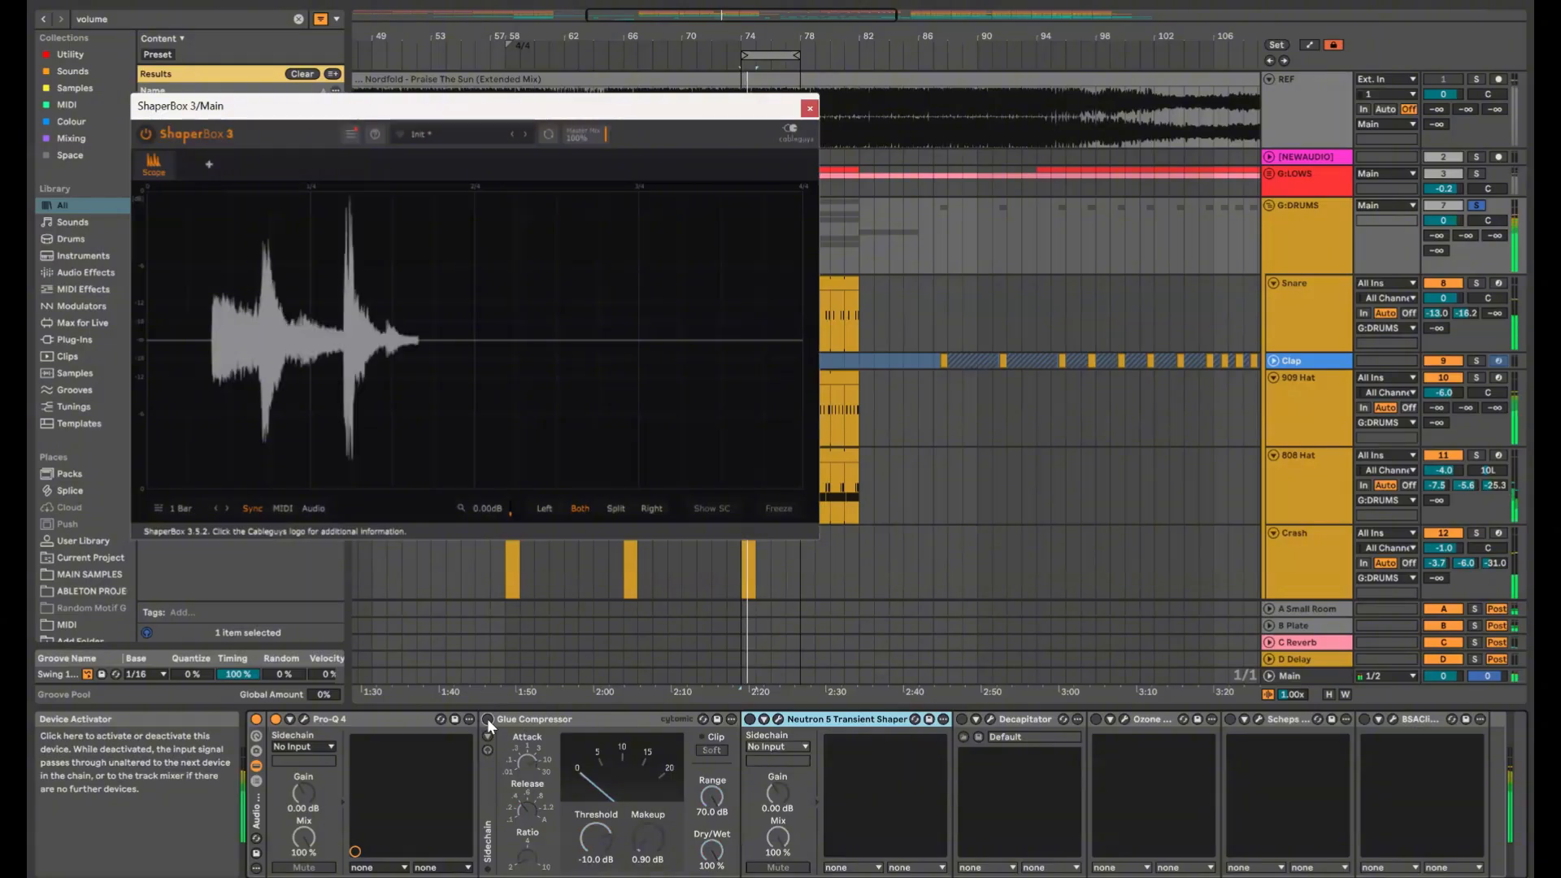
pyautogui.click(487, 720)
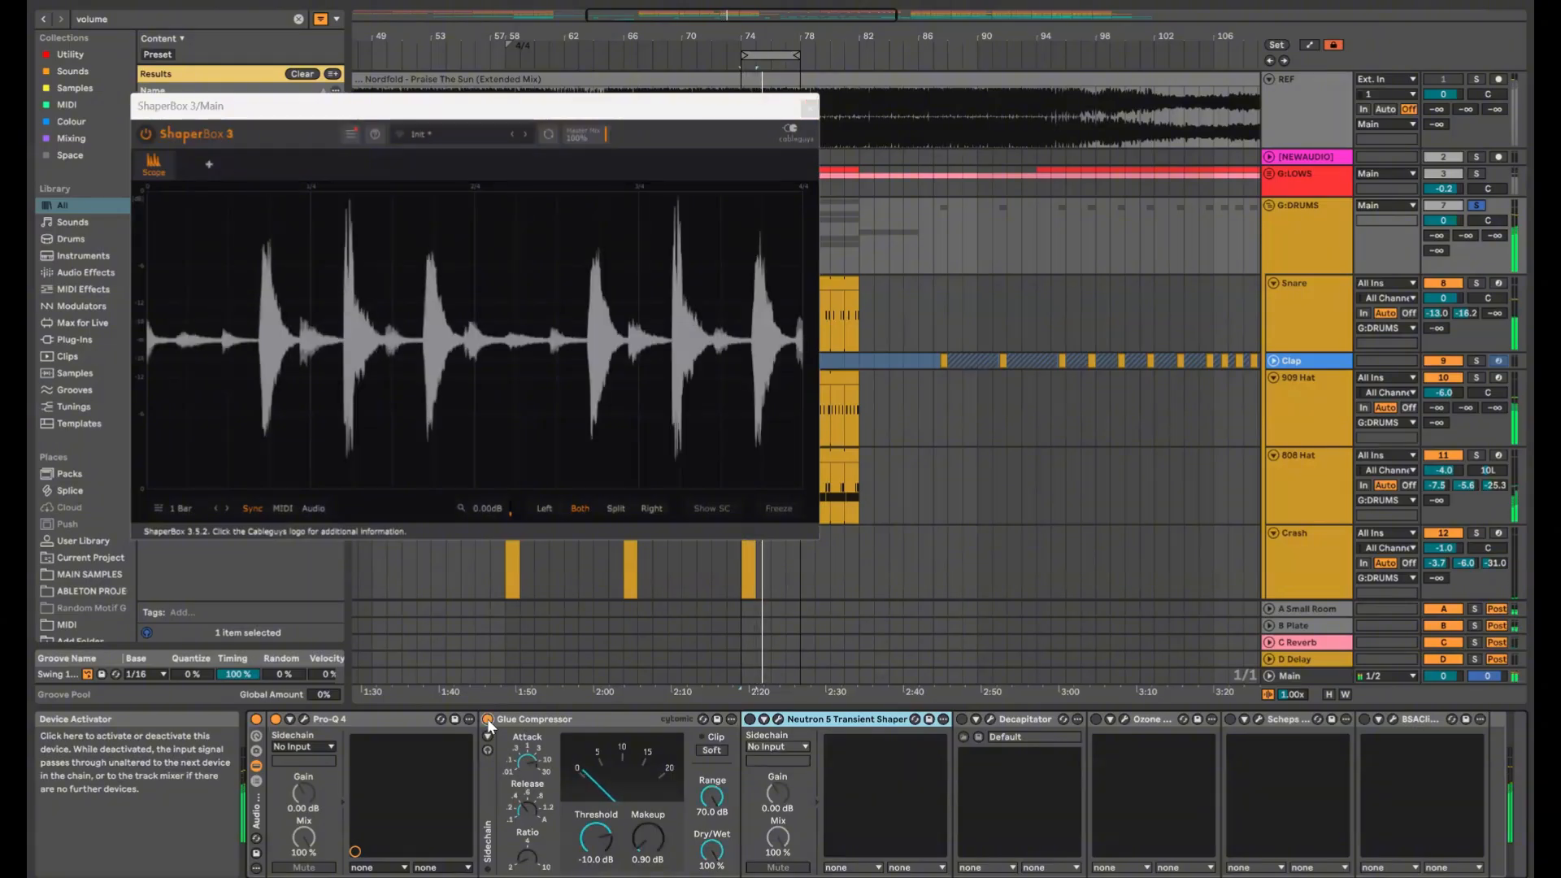
pyautogui.click(809, 107)
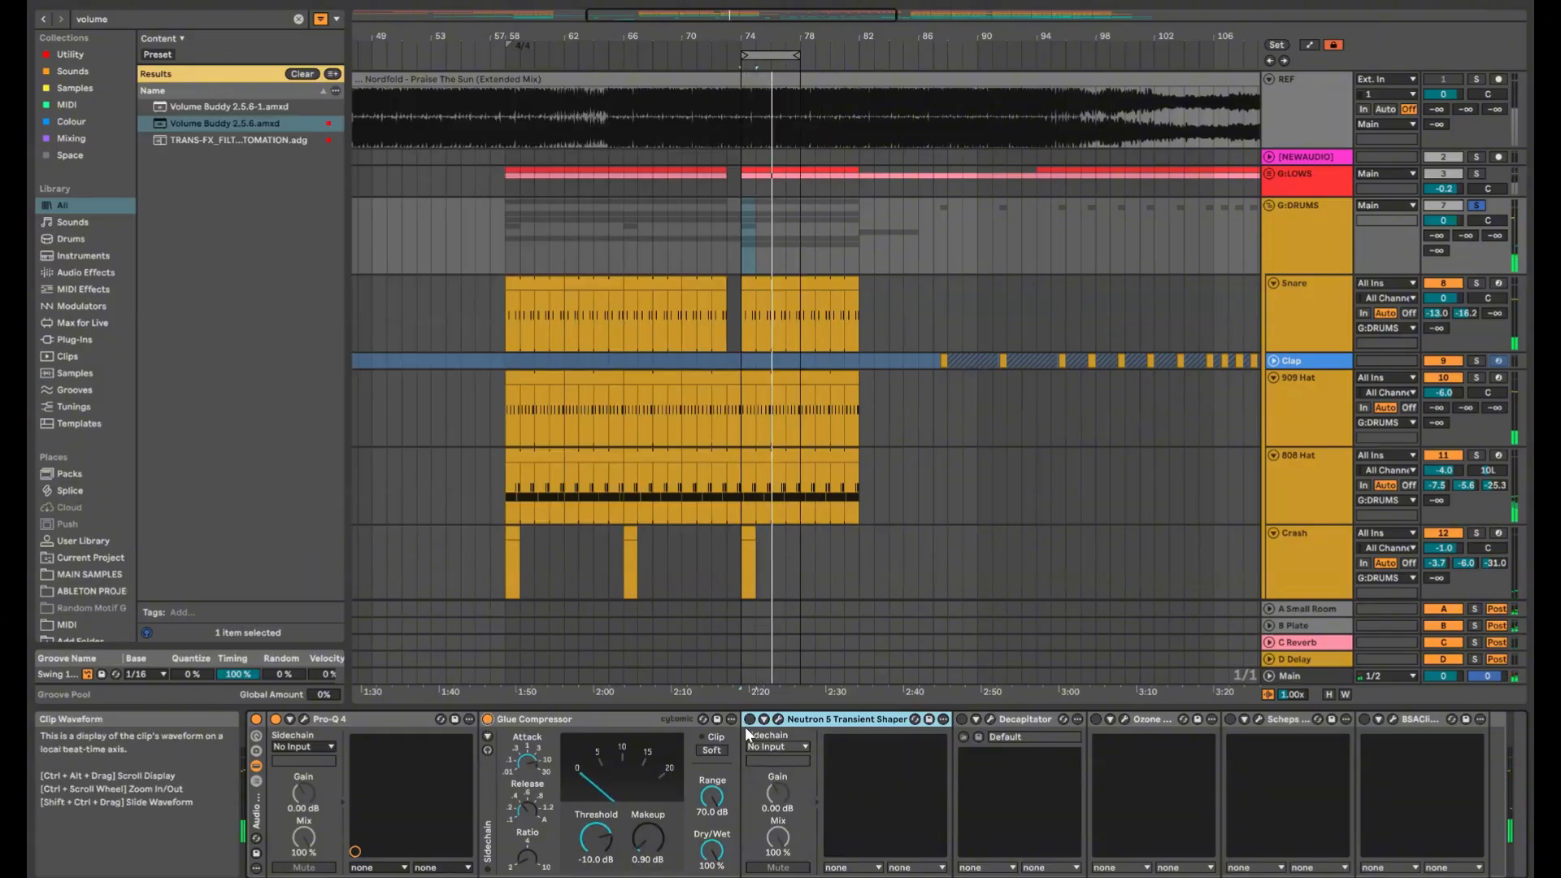
# Activate the Neutron 5 Transient Shaper on G:DRUMS and select about four bars around bar 64 for playback
pyautogui.click(750, 719)
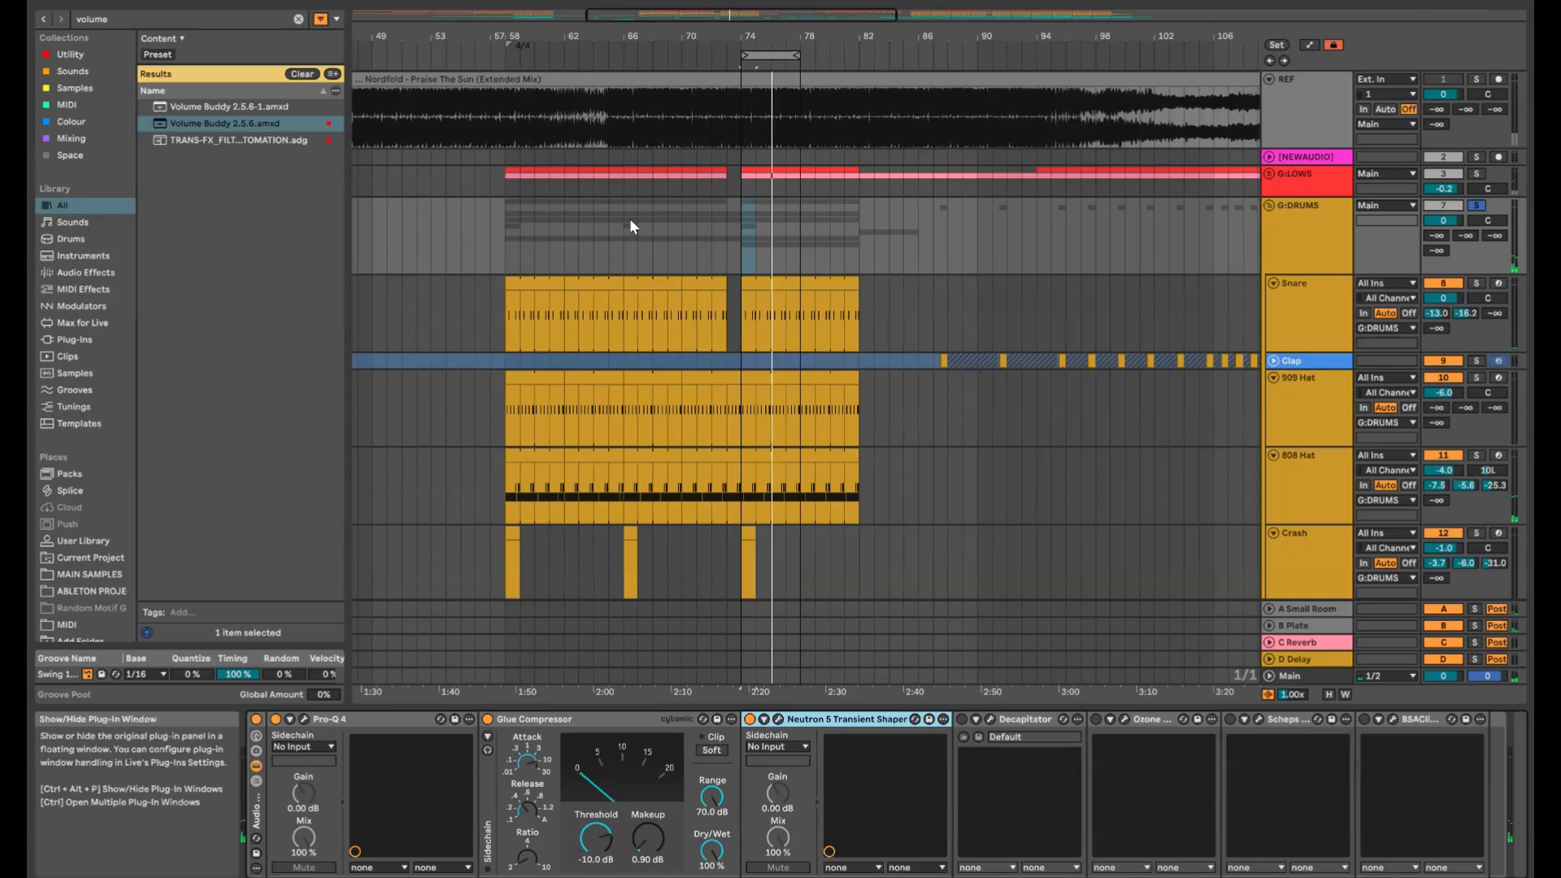
pyautogui.press('space')
pyautogui.moveTo(640, 181); pyautogui.dragTo(579, 157)
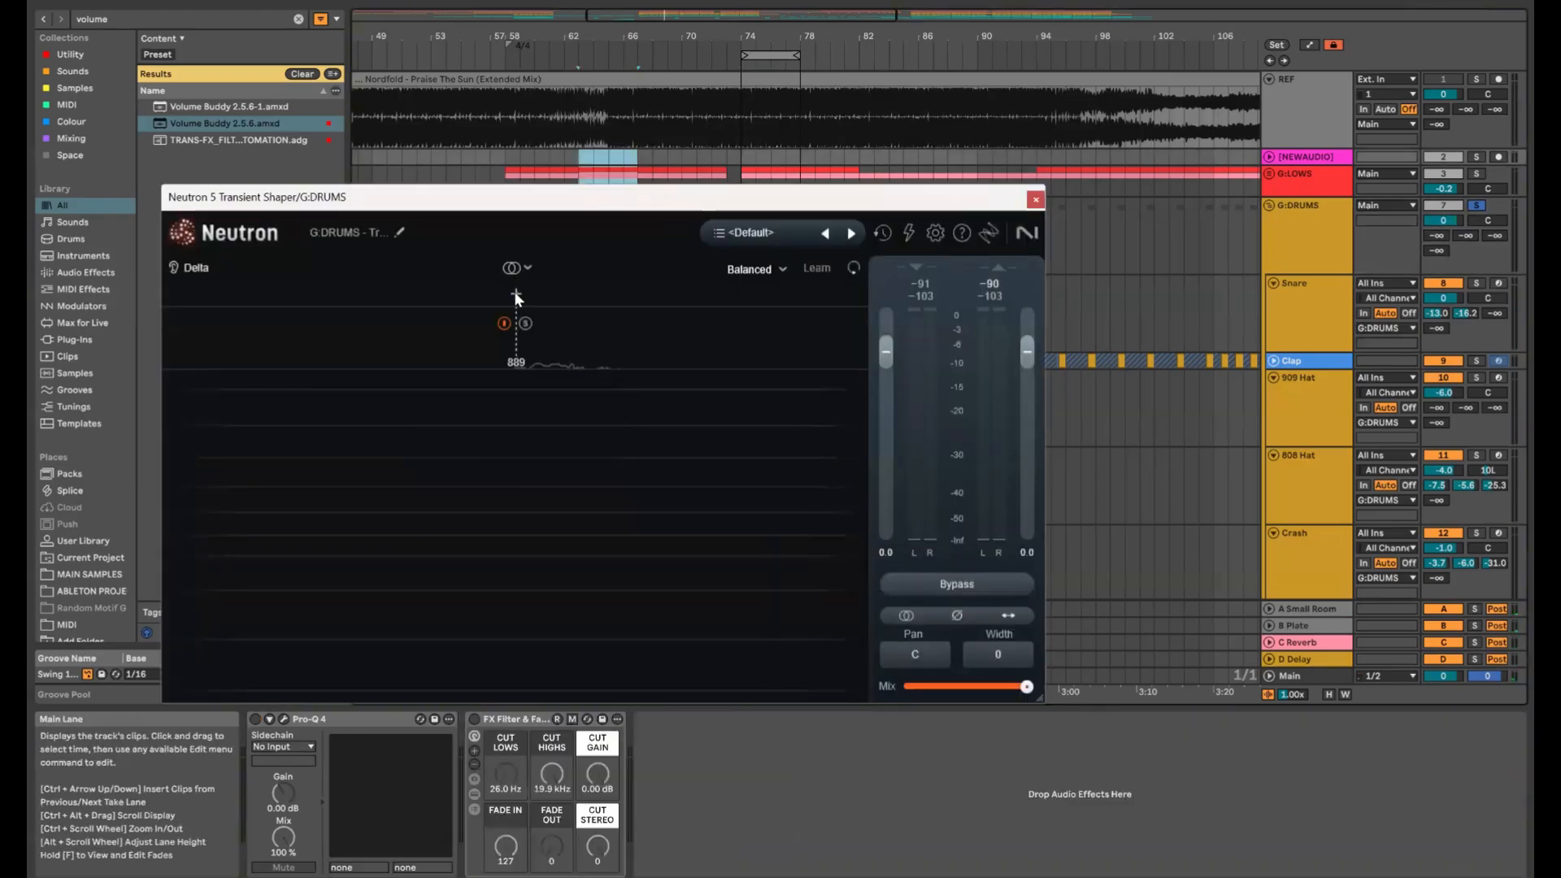
# Add a Transient Shaper crossover at about 889 Hz, move it somewhat lower, and solo and select the low band
pyautogui.click(515, 296)
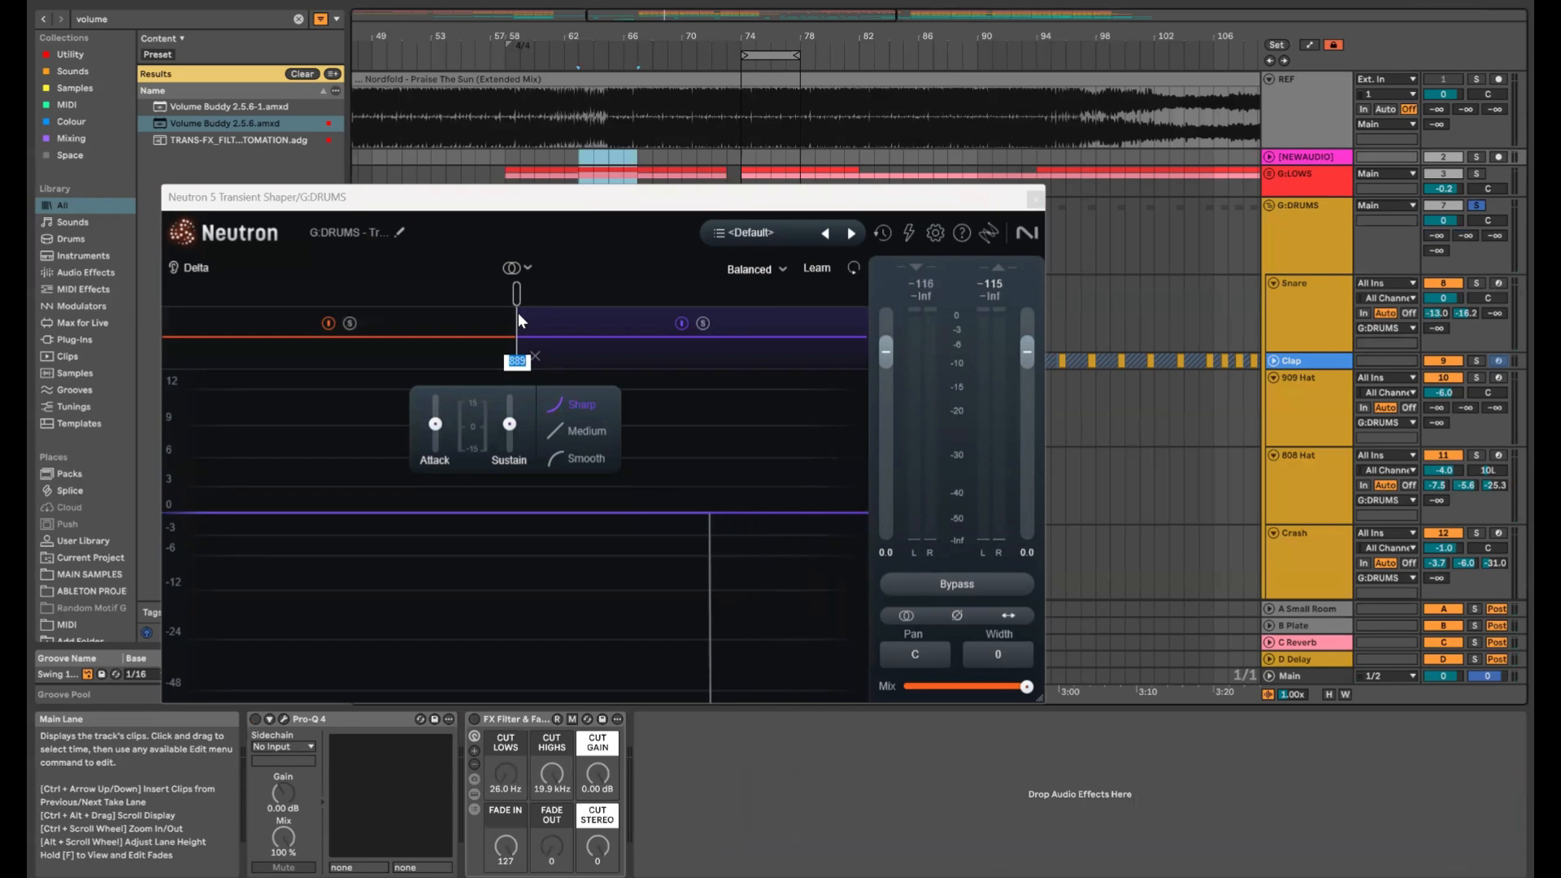
pyautogui.moveTo(518, 312); pyautogui.dragTo(474, 324)
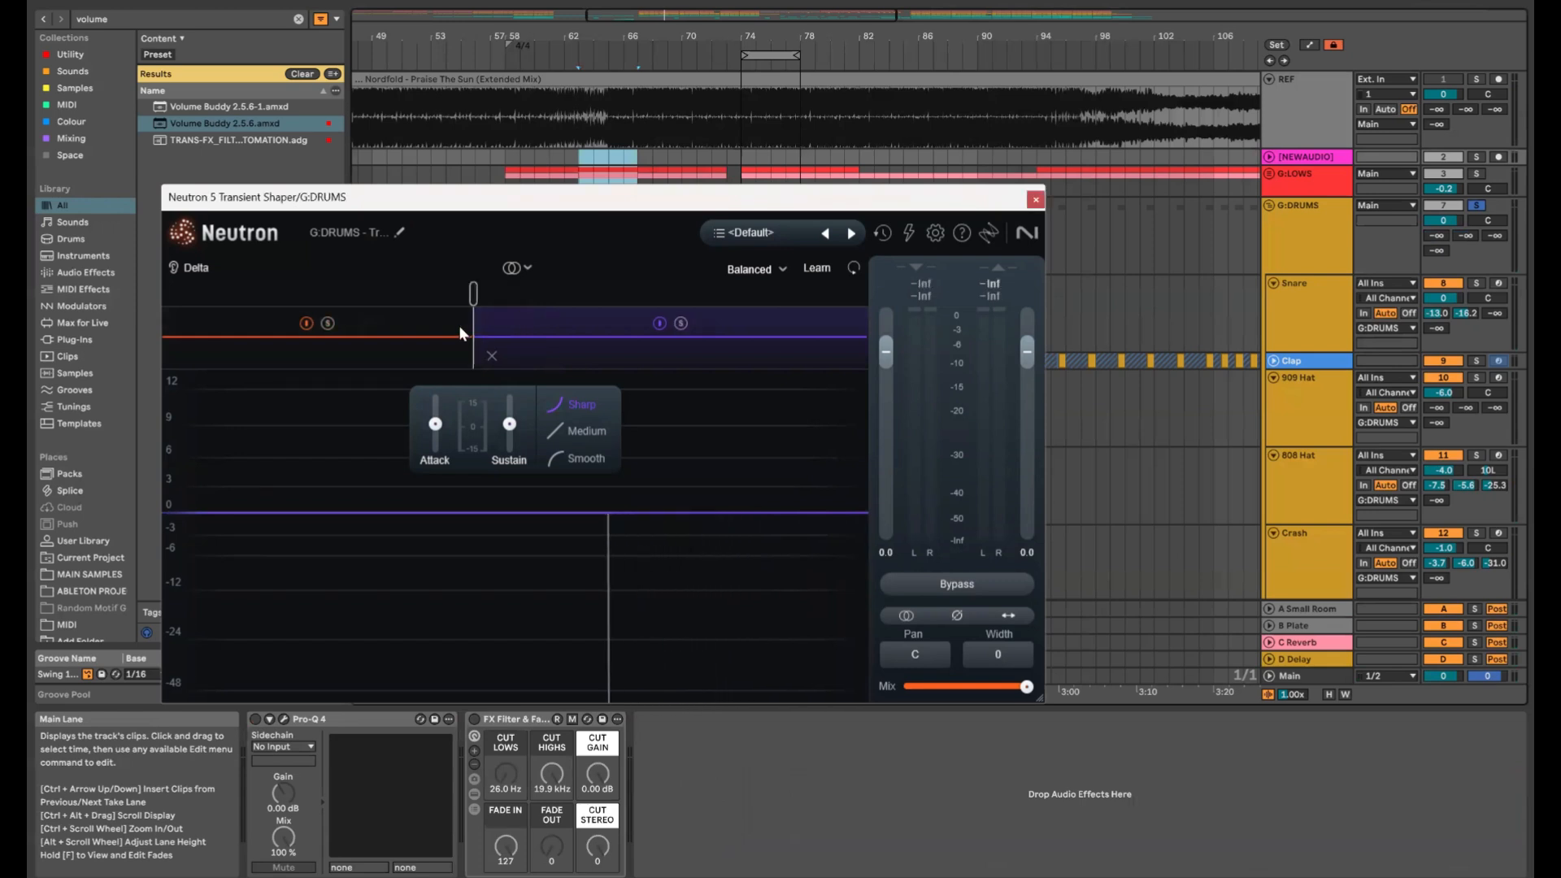
pyautogui.click(328, 323)
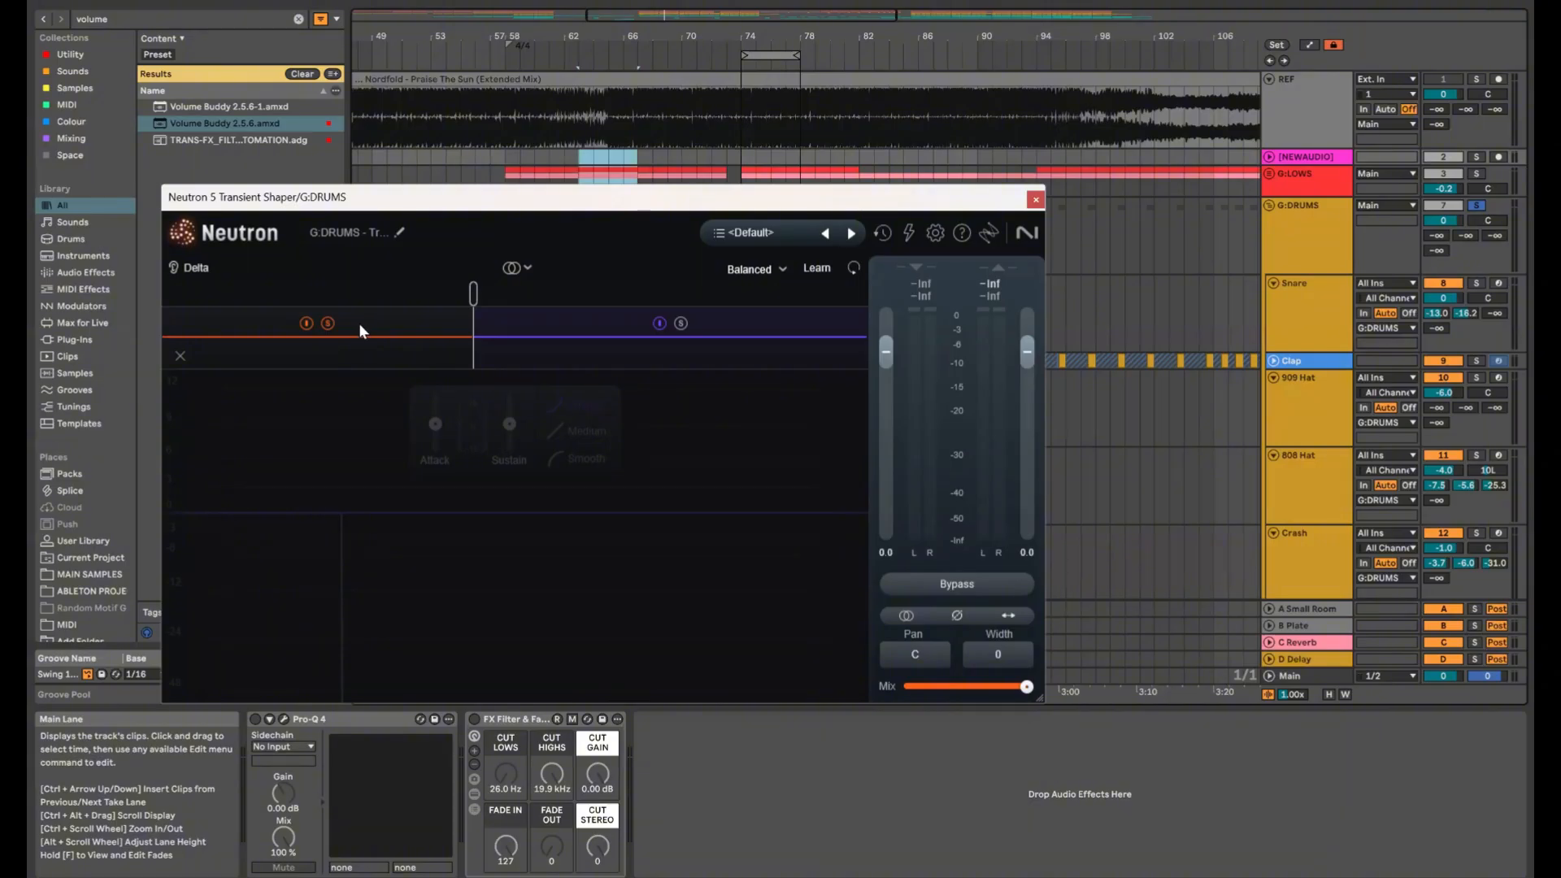
pyautogui.click(359, 321)
# Reset the low band's attack to 0 and mute the A Small Room, B Plate, C Reverb and D Delay returns
pyautogui.press('space')
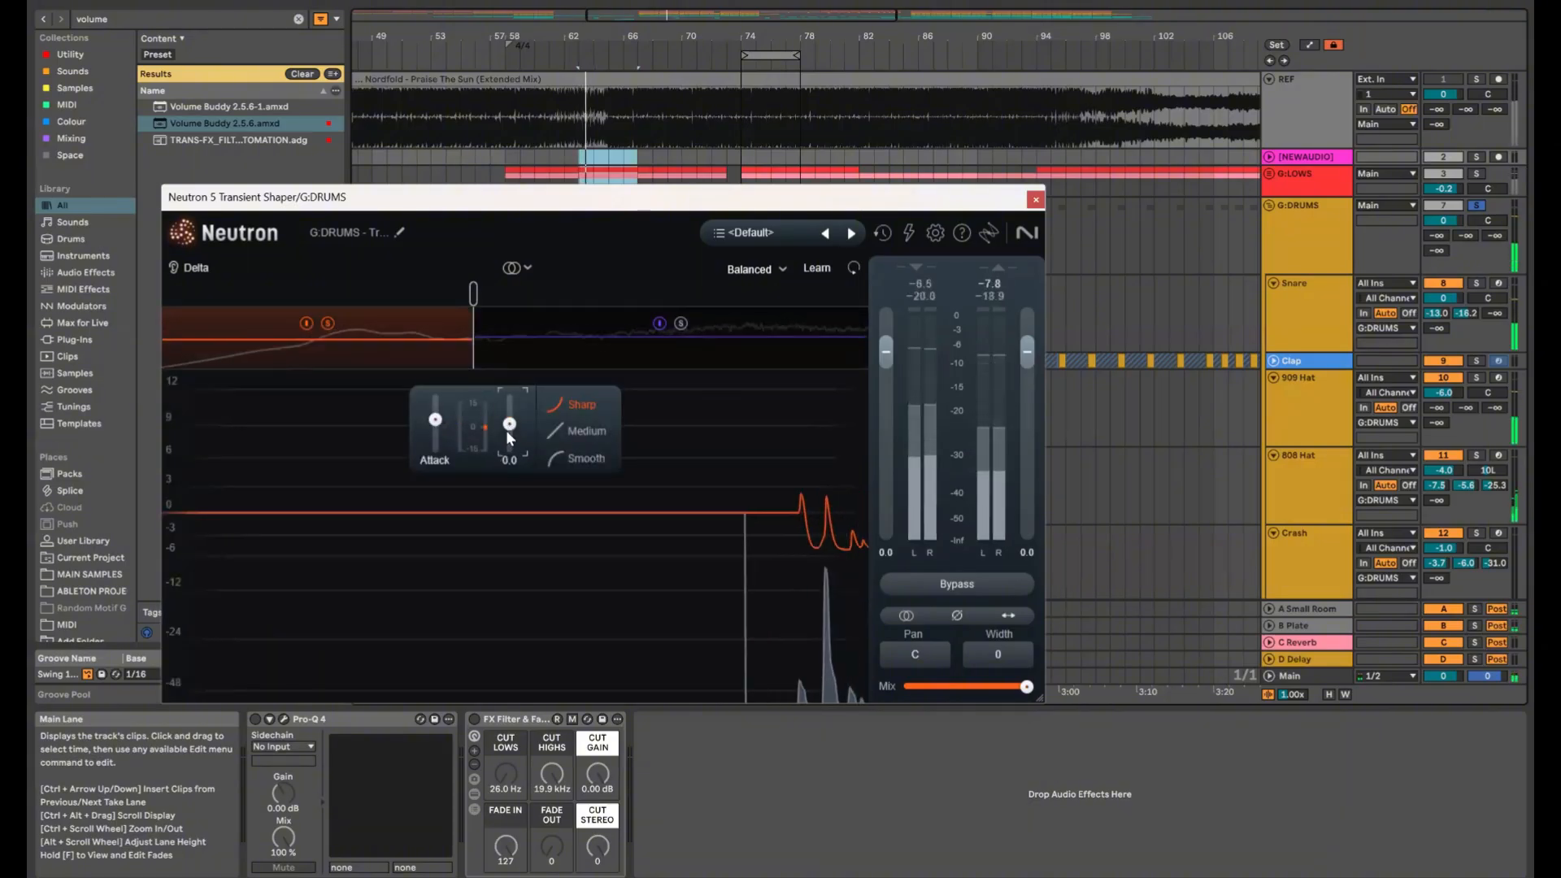
pyautogui.press('space')
pyautogui.doubleClick(436, 420)
pyautogui.click(1444, 609)
pyautogui.click(1446, 626)
pyautogui.click(1444, 644)
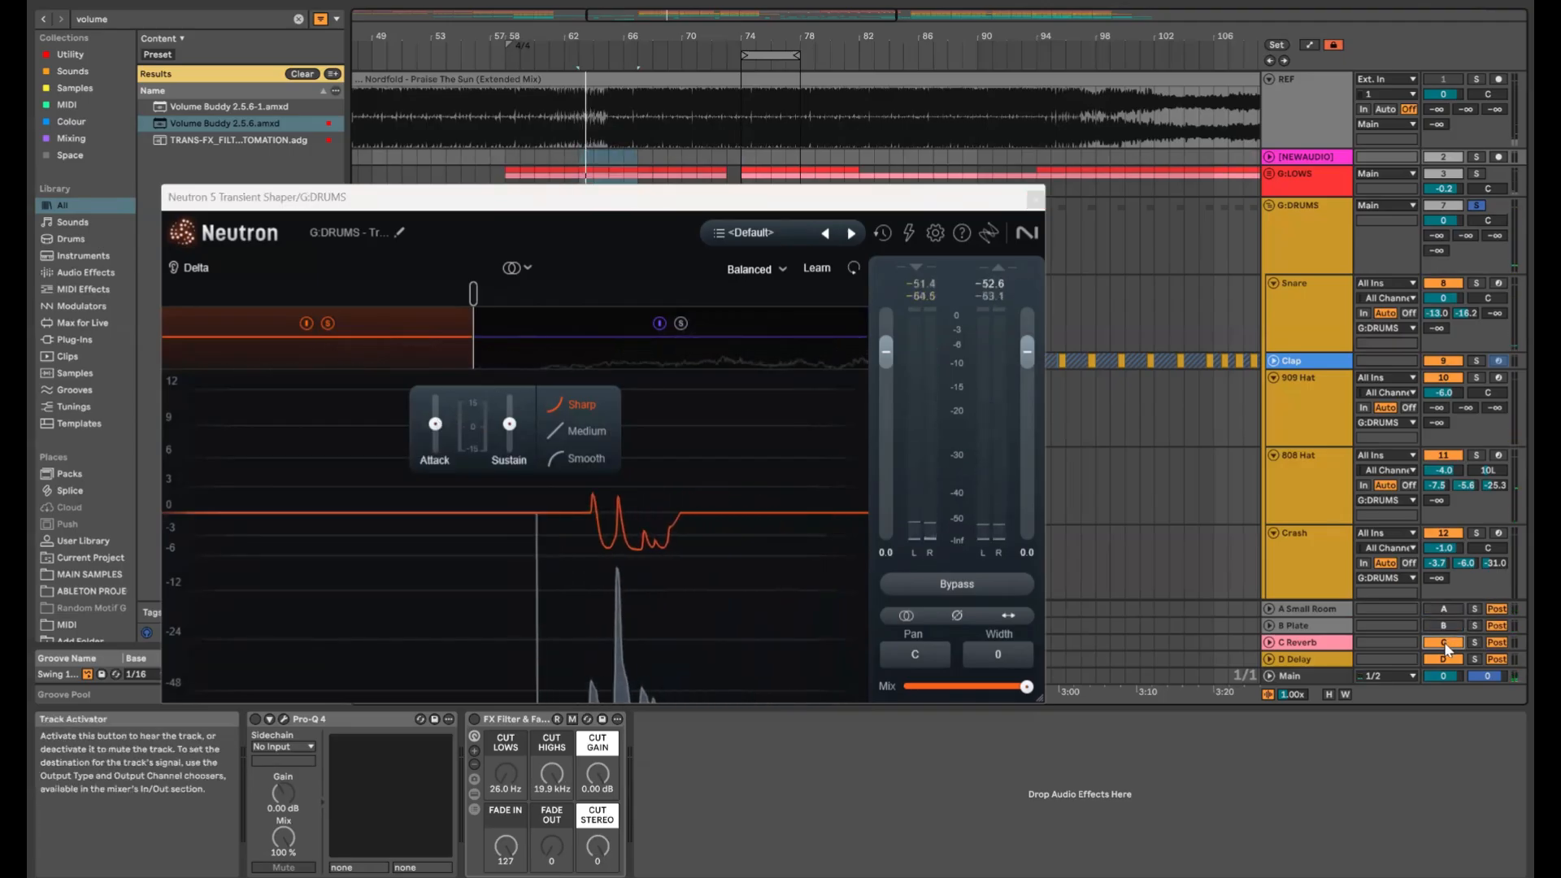
pyautogui.click(1444, 660)
pyautogui.press('space')
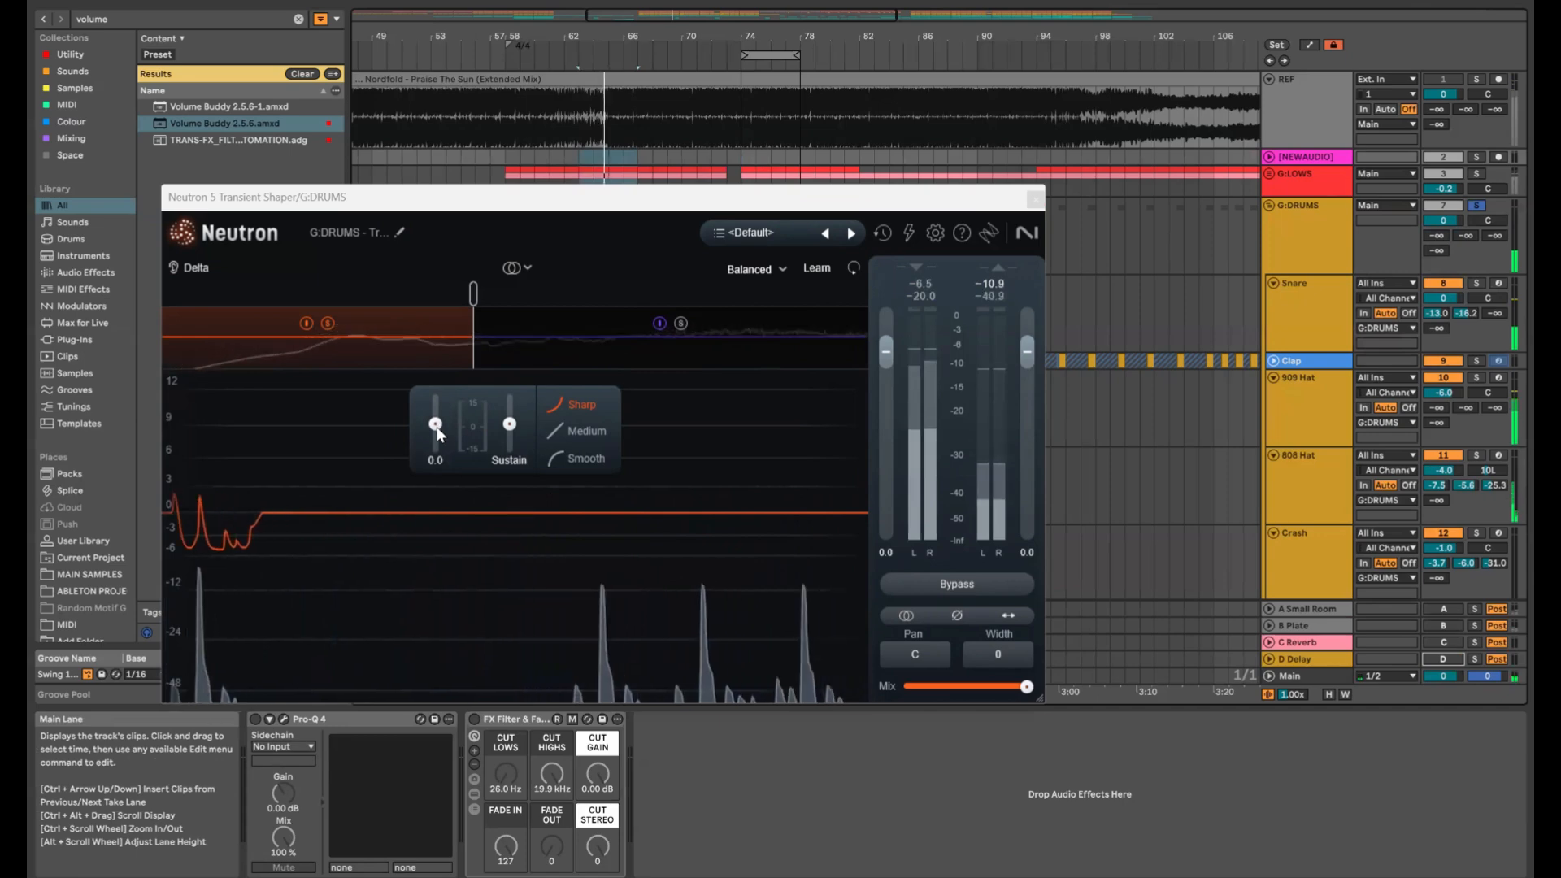
# Arrange the ShaperBox 3 scope and the Neutron 5 Transient Shaper windows side by side
pyautogui.hotkey('alt', 'Tab')
pyautogui.click(871, 201)
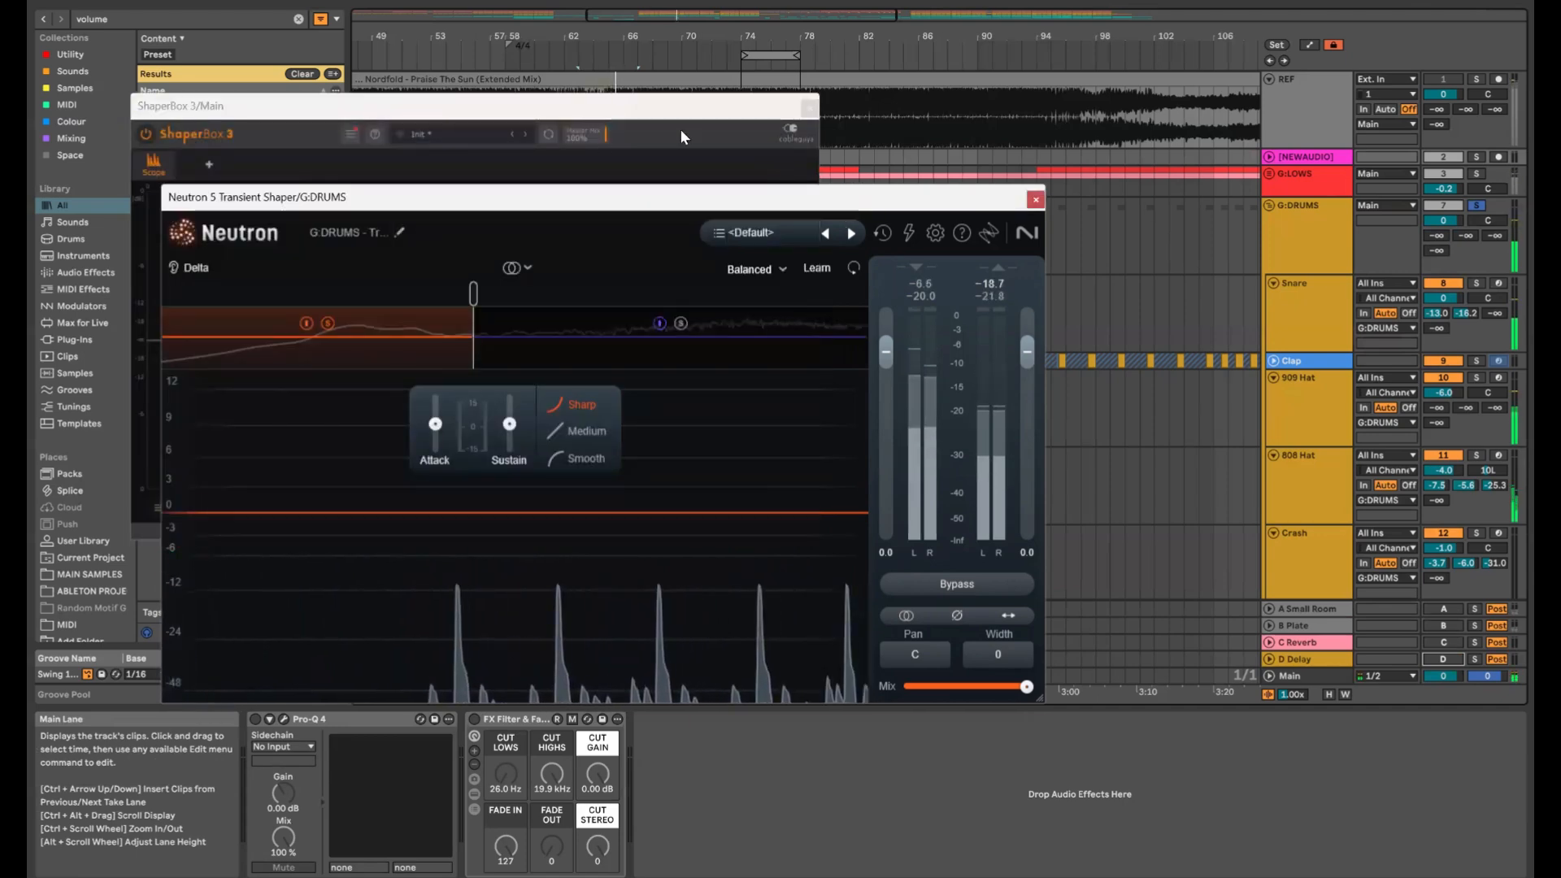
pyautogui.moveTo(871, 201); pyautogui.dragTo(1196, 202)
pyautogui.moveTo(493, 99); pyautogui.dragTo(386, 1)
pyautogui.click(821, 203)
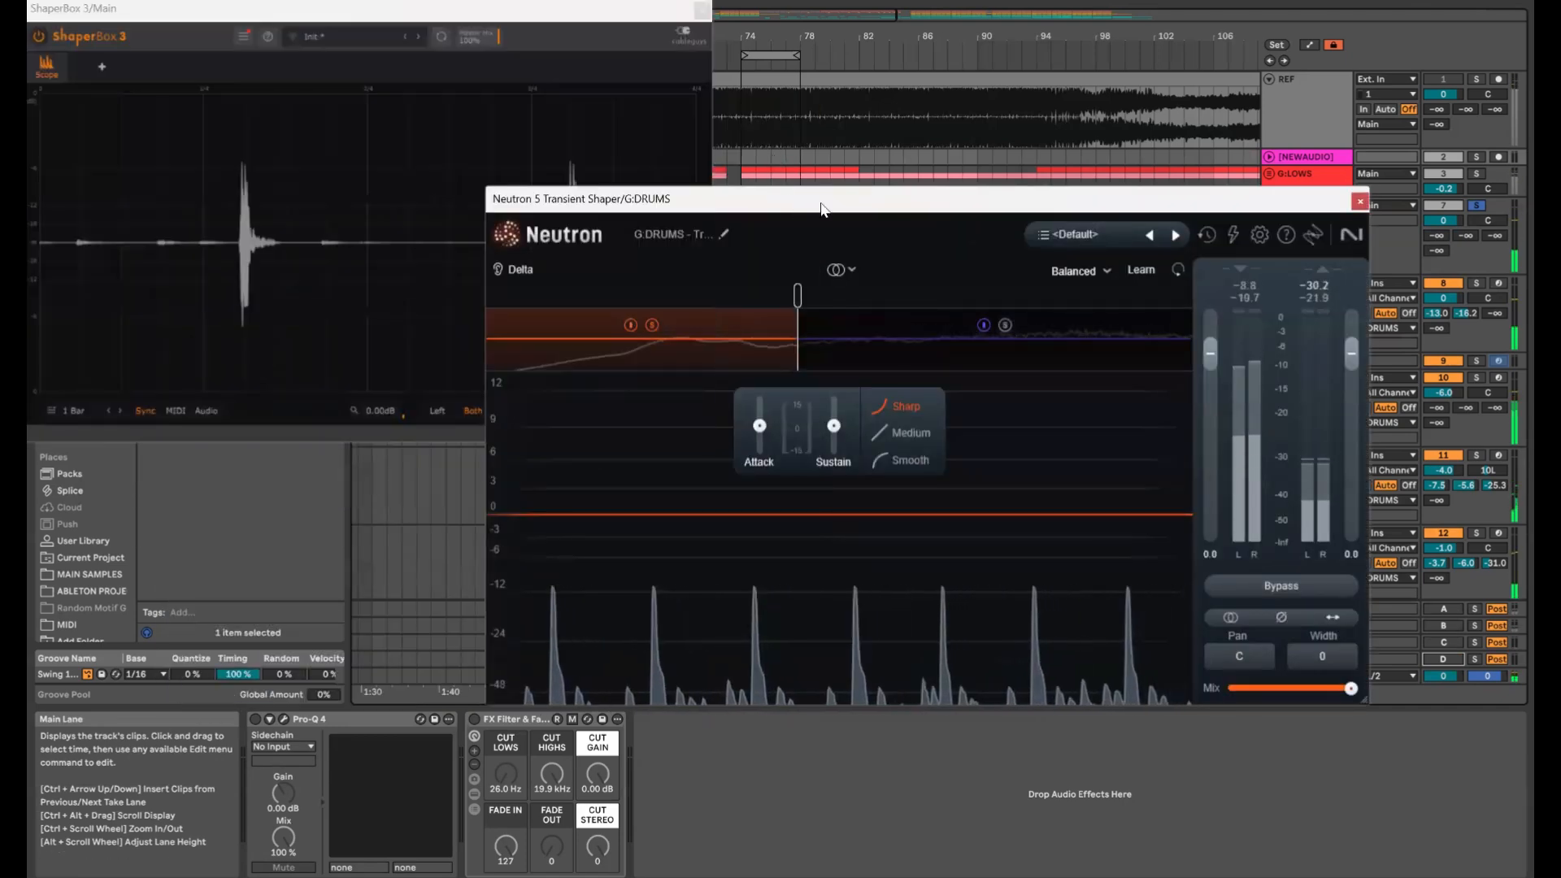
pyautogui.moveTo(821, 203); pyautogui.dragTo(1060, 140)
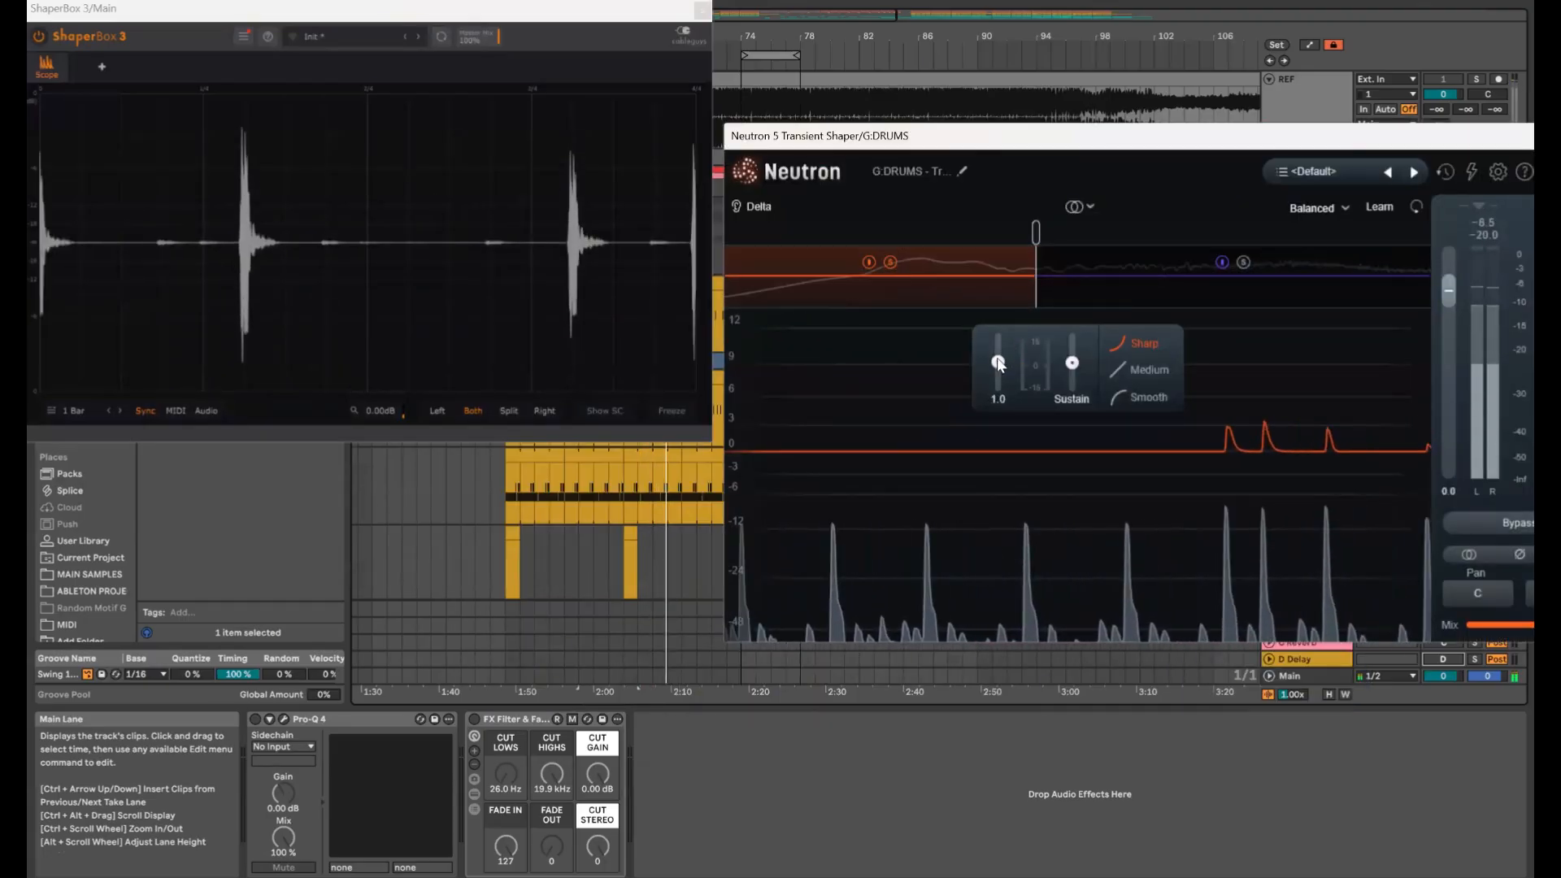
# Adjust the low band's sustain in the Transient Shaper while the drums play, bringing it to -12.0
pyautogui.scroll(-11, 1067, 364)
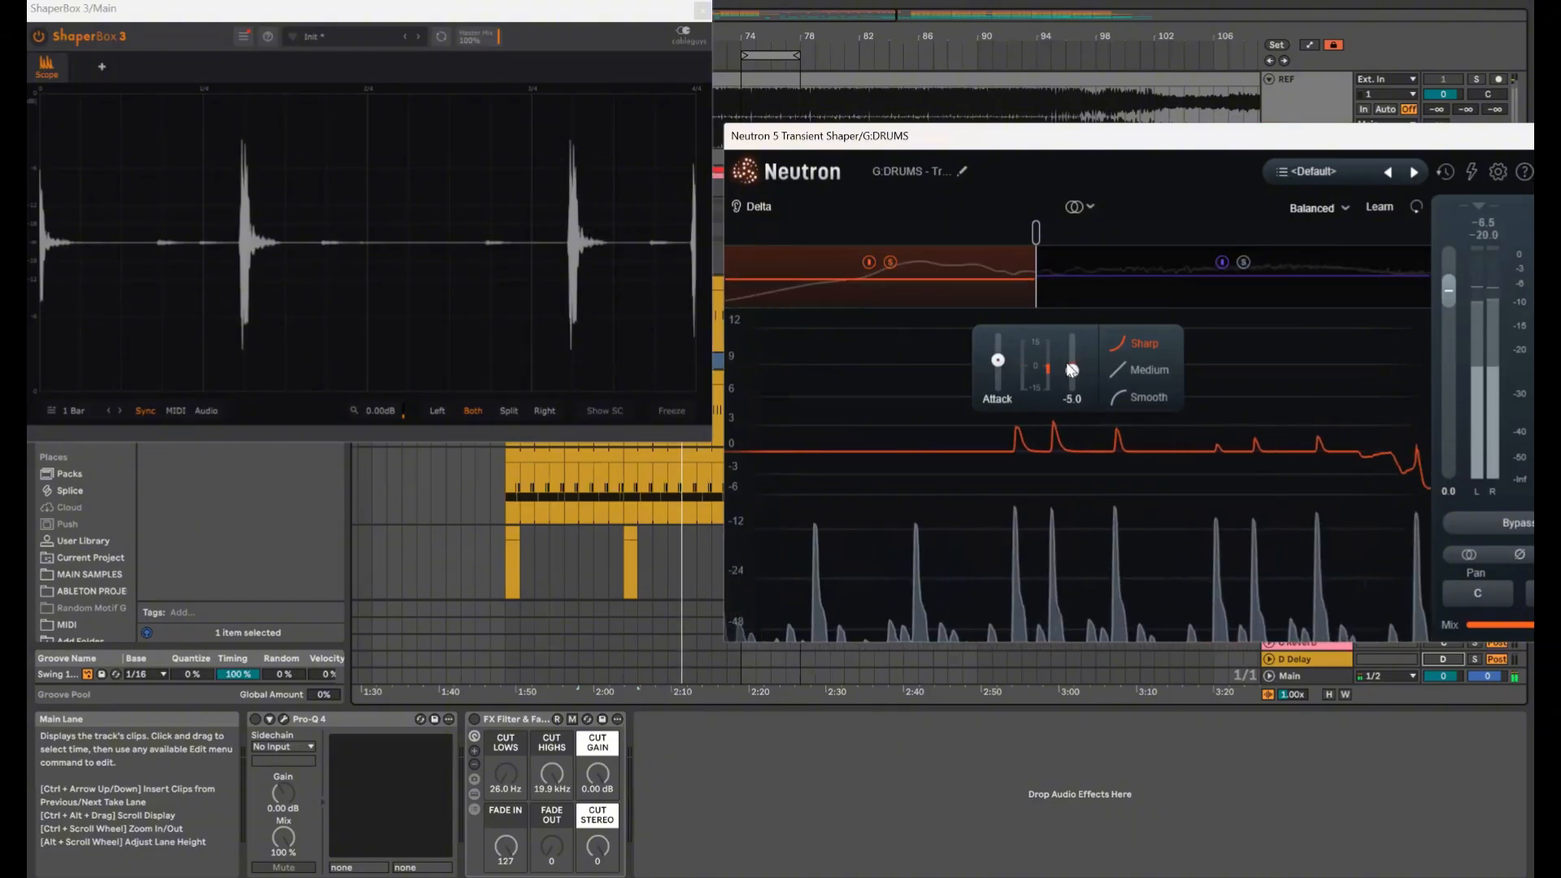
pyautogui.moveTo(1067, 365); pyautogui.dragTo(1072, 370)
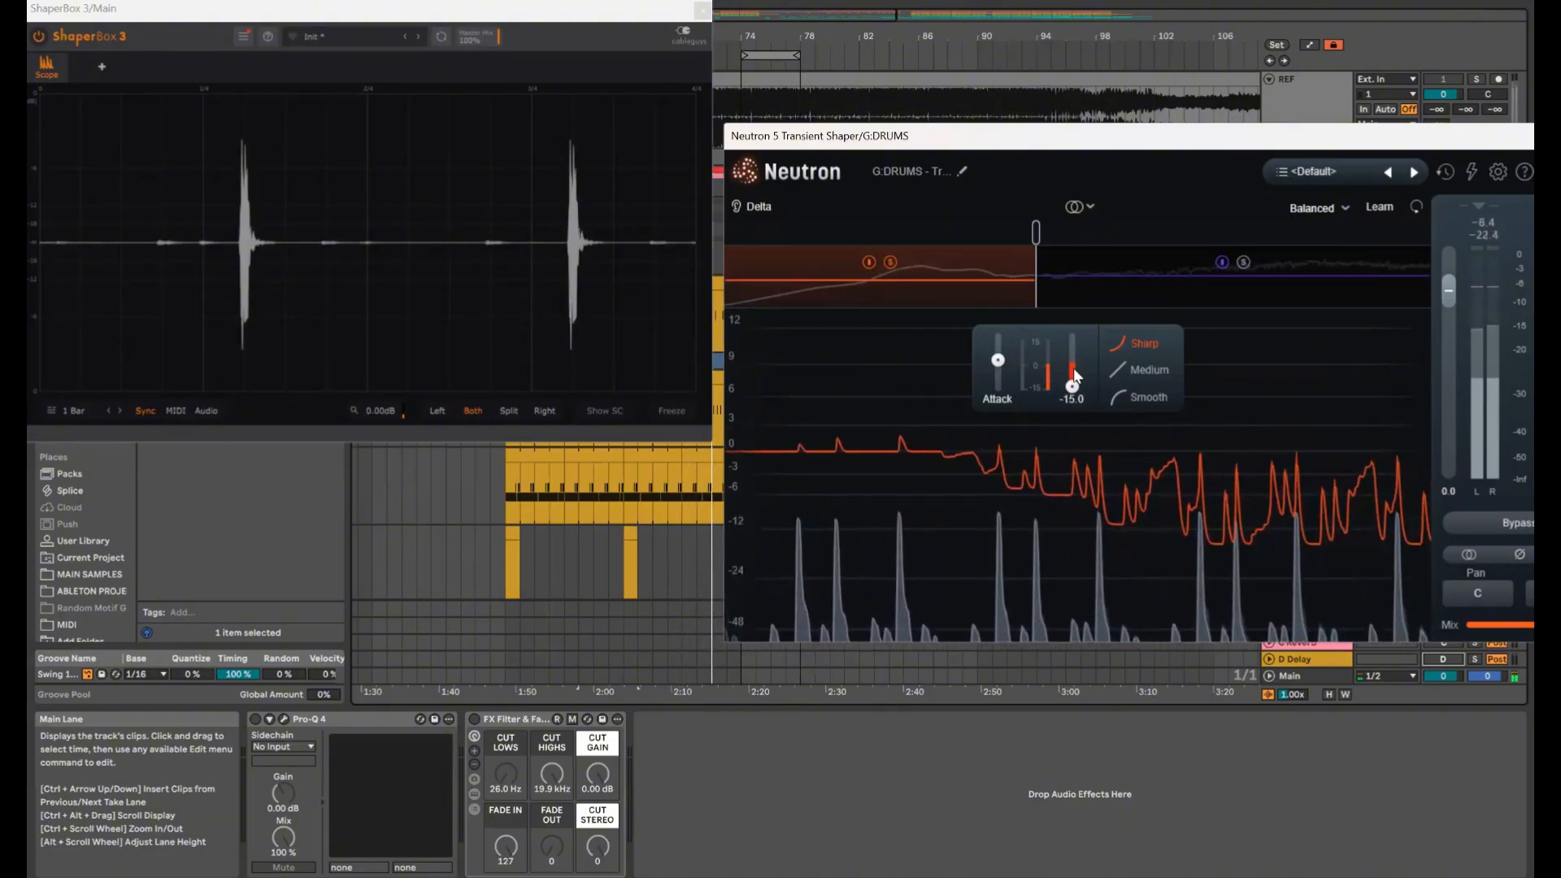
pyautogui.scroll(1, 1073, 374)
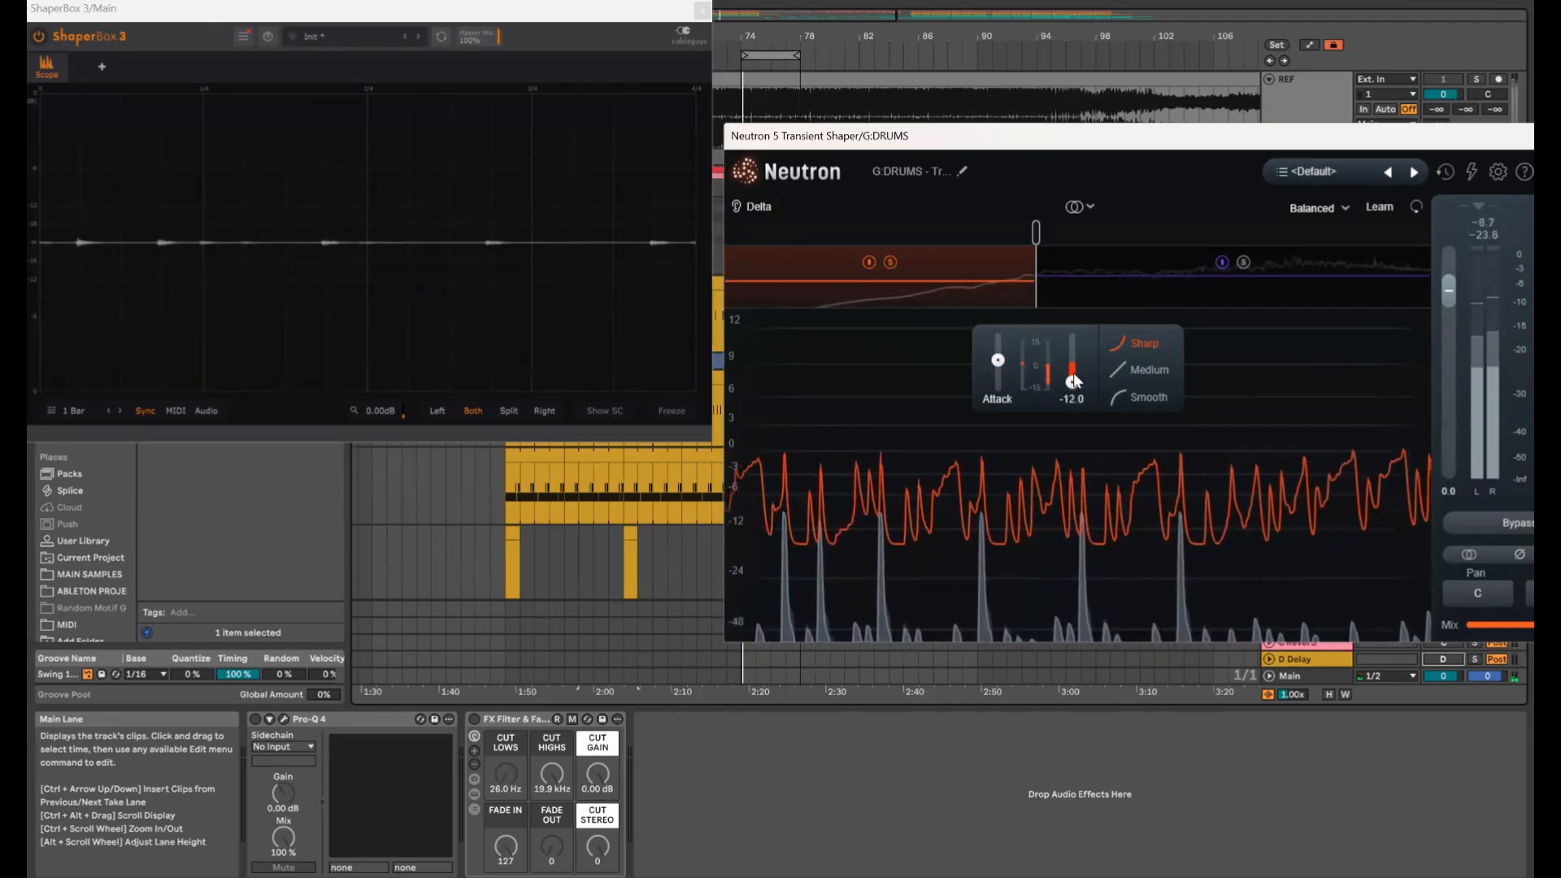
# Restart playback from the loop start and raise the low band's sustain to -4.0 in the Transient Shaper
pyautogui.click(744, 96)
pyautogui.press('space')
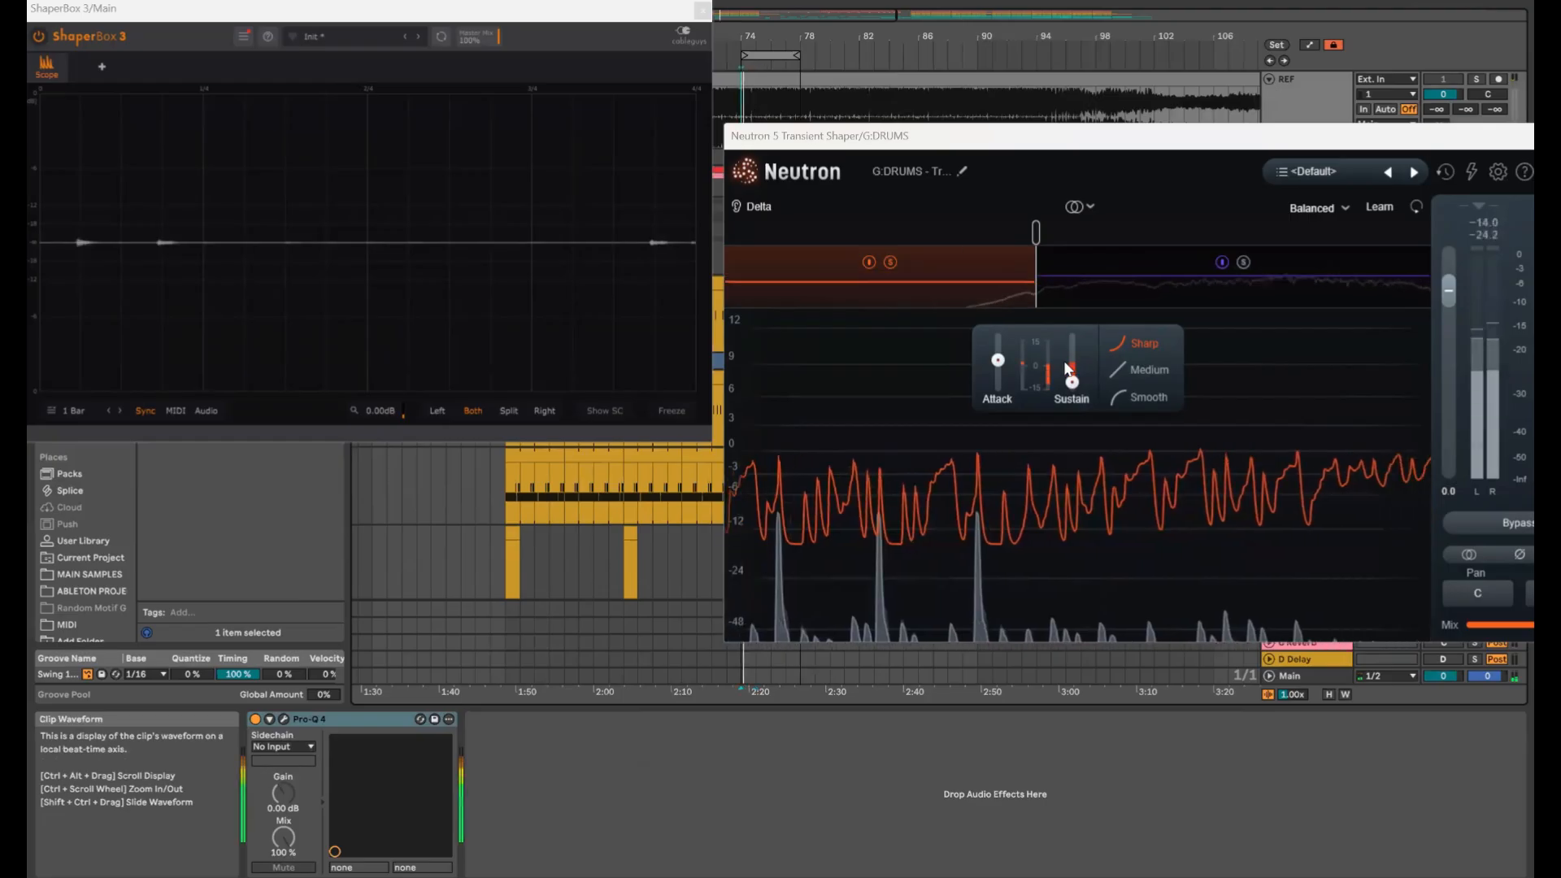
pyautogui.scroll(6, 1079, 382)
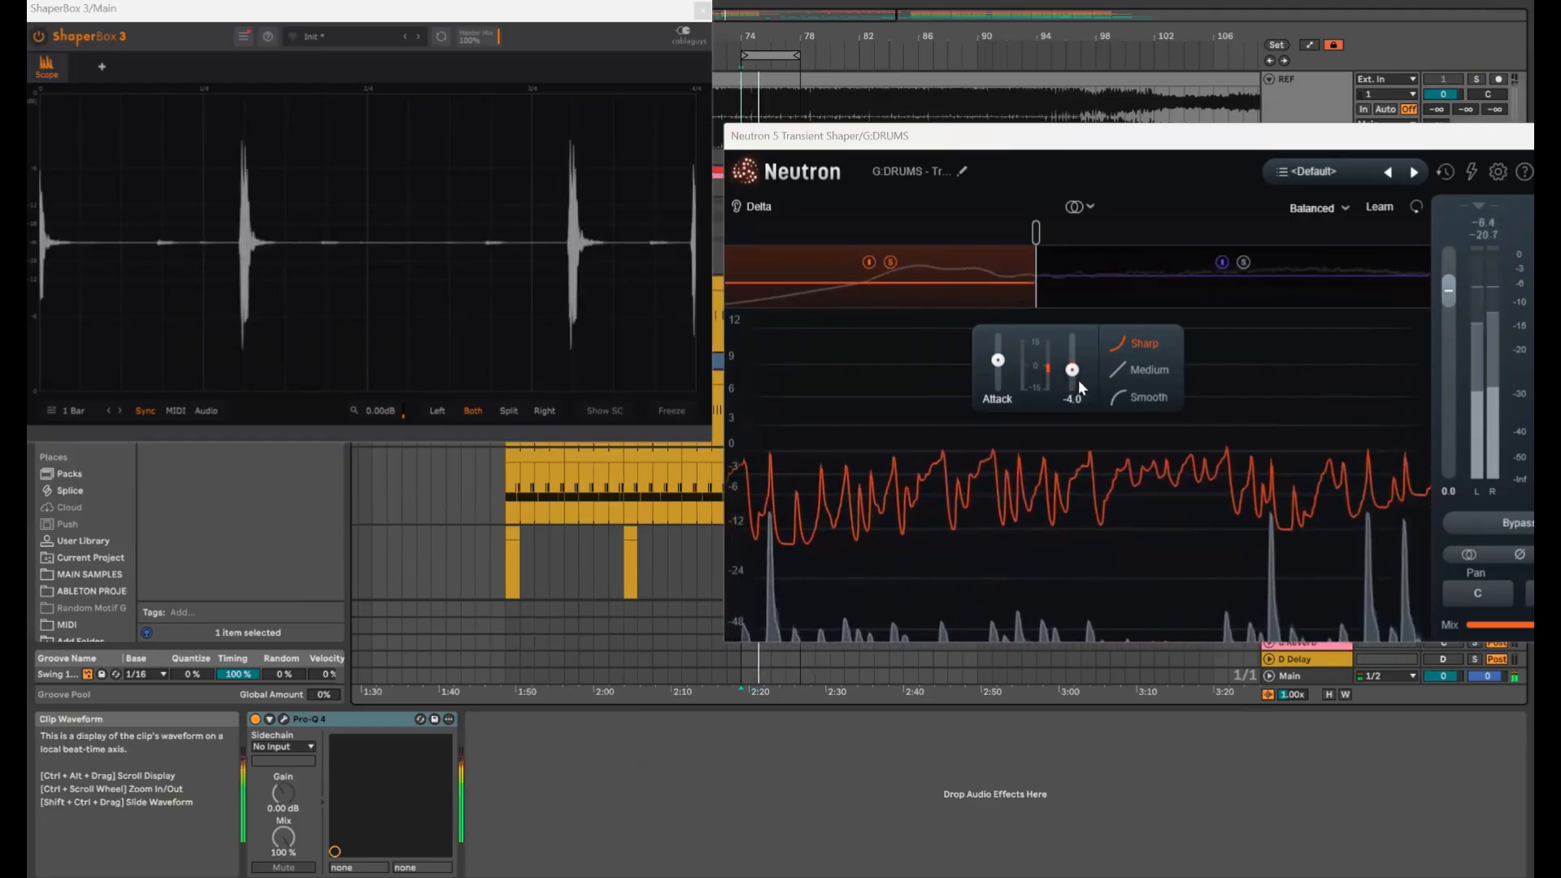
# Bypass and re-enable the low band repeatedly during playback to compare the drums with and without its transient shaping
pyautogui.click(869, 261)
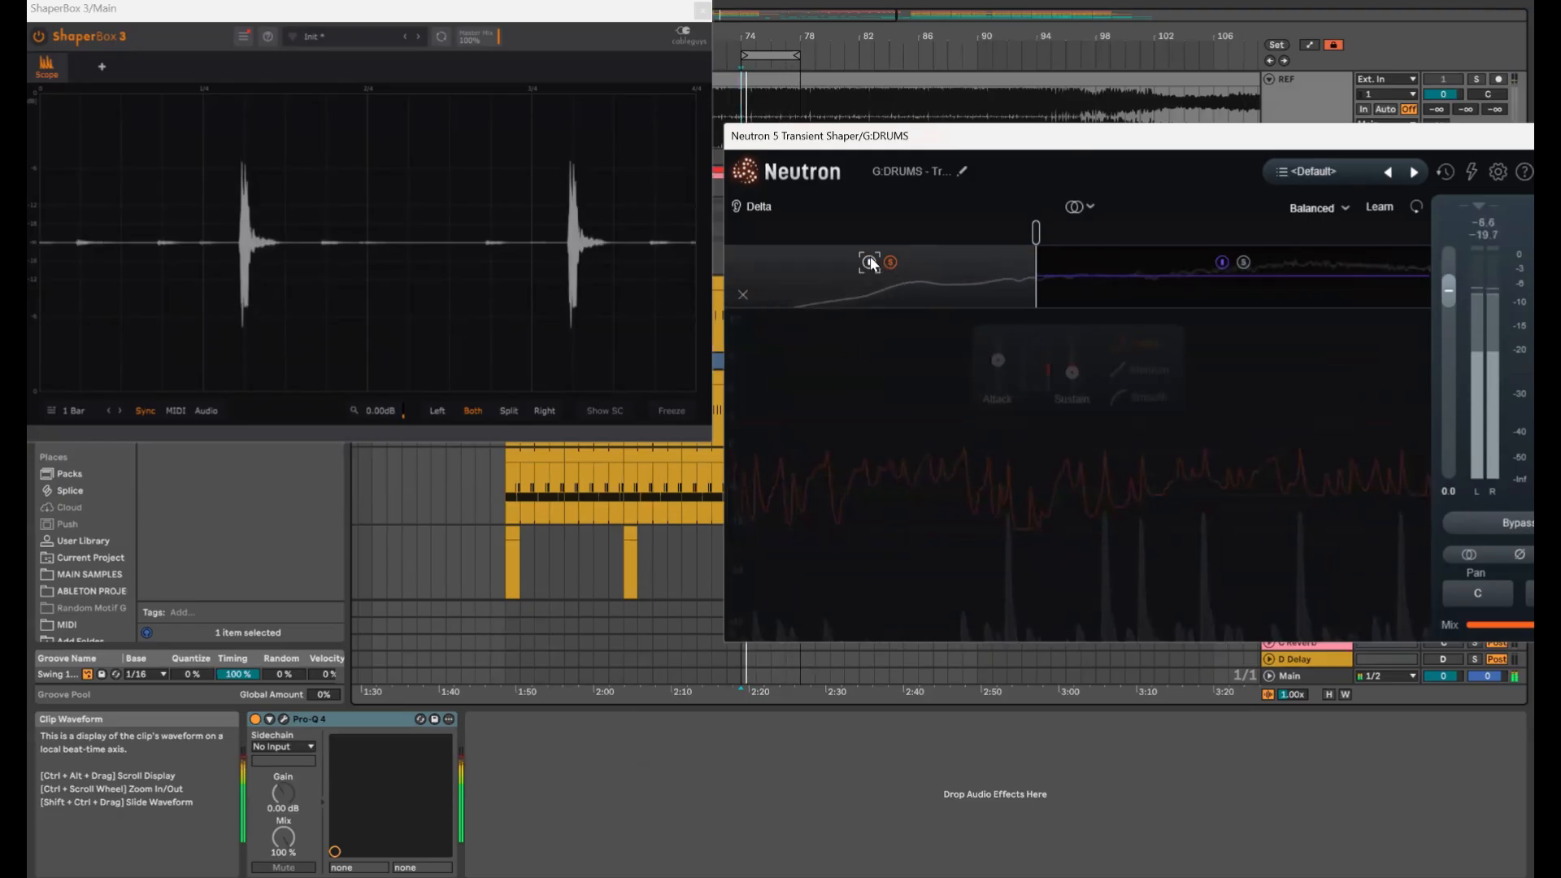
pyautogui.click(869, 262)
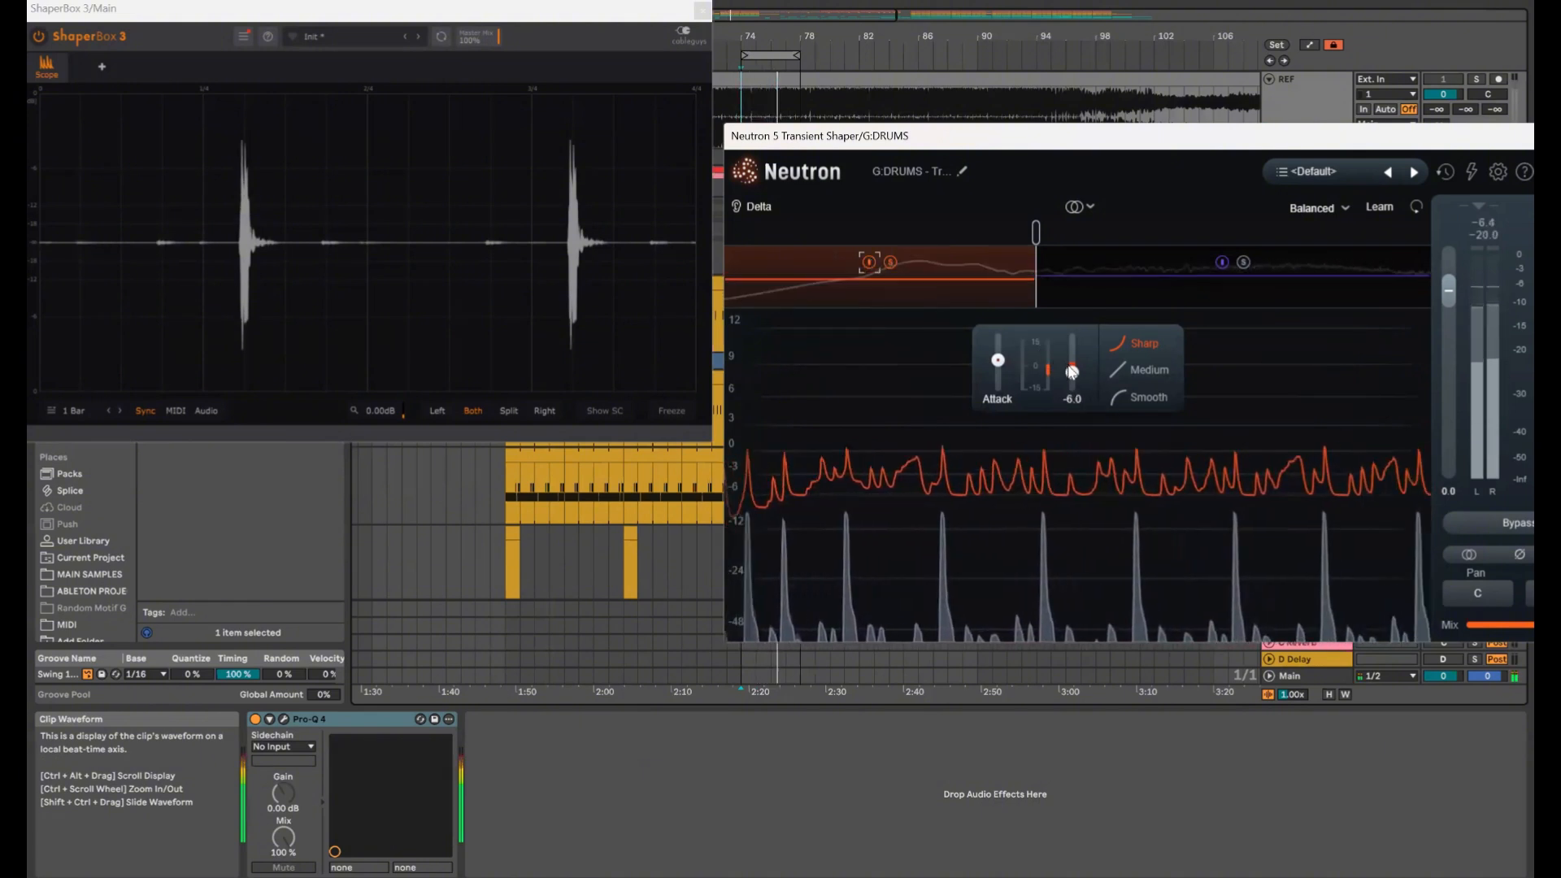
pyautogui.click(869, 262)
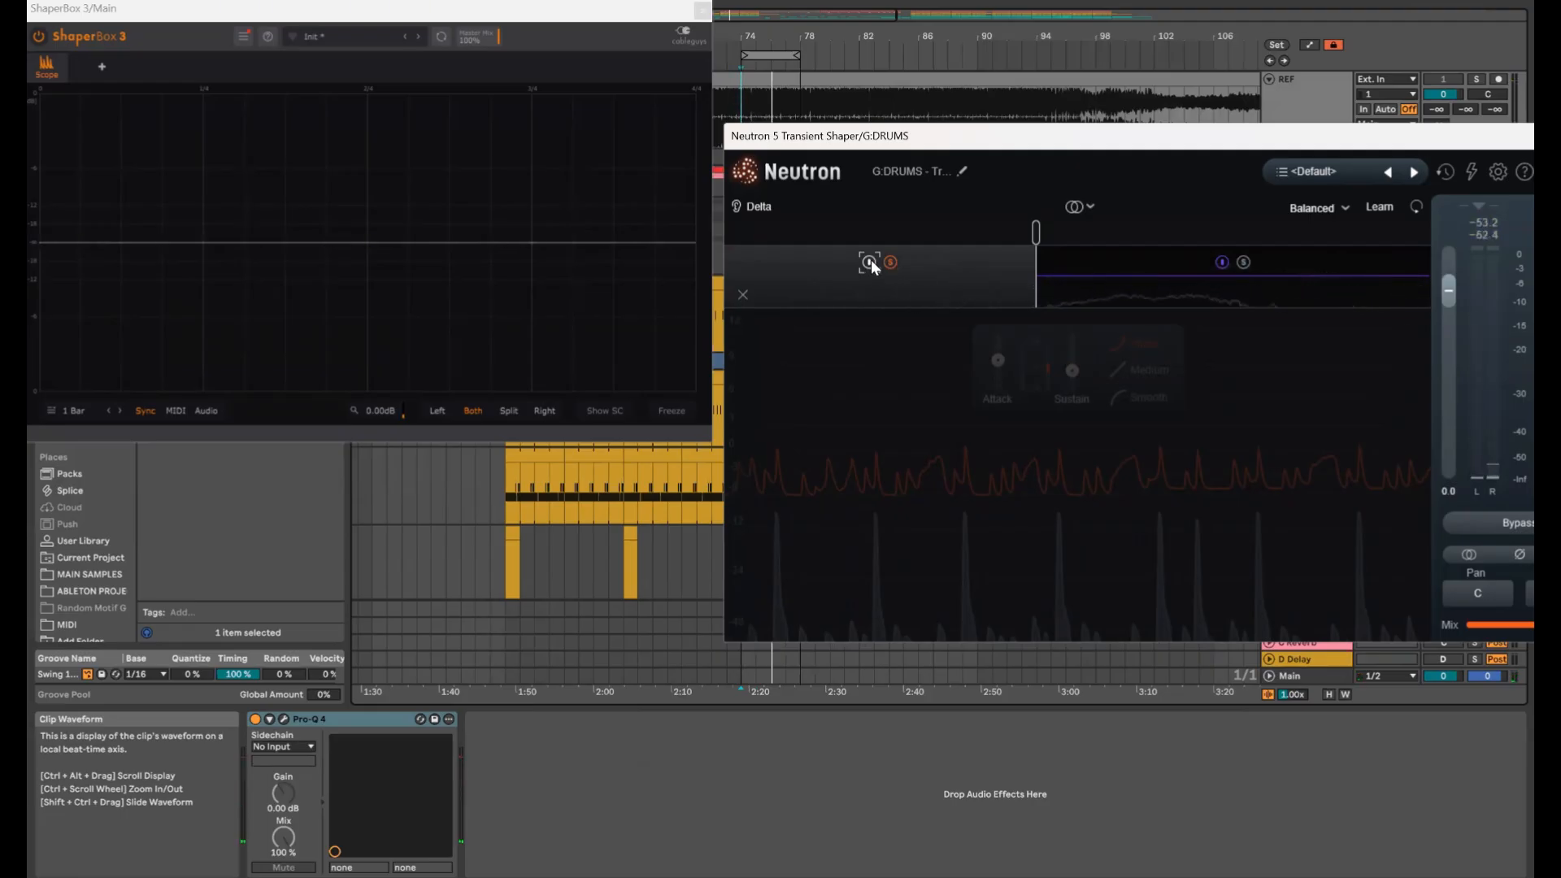
pyautogui.click(869, 261)
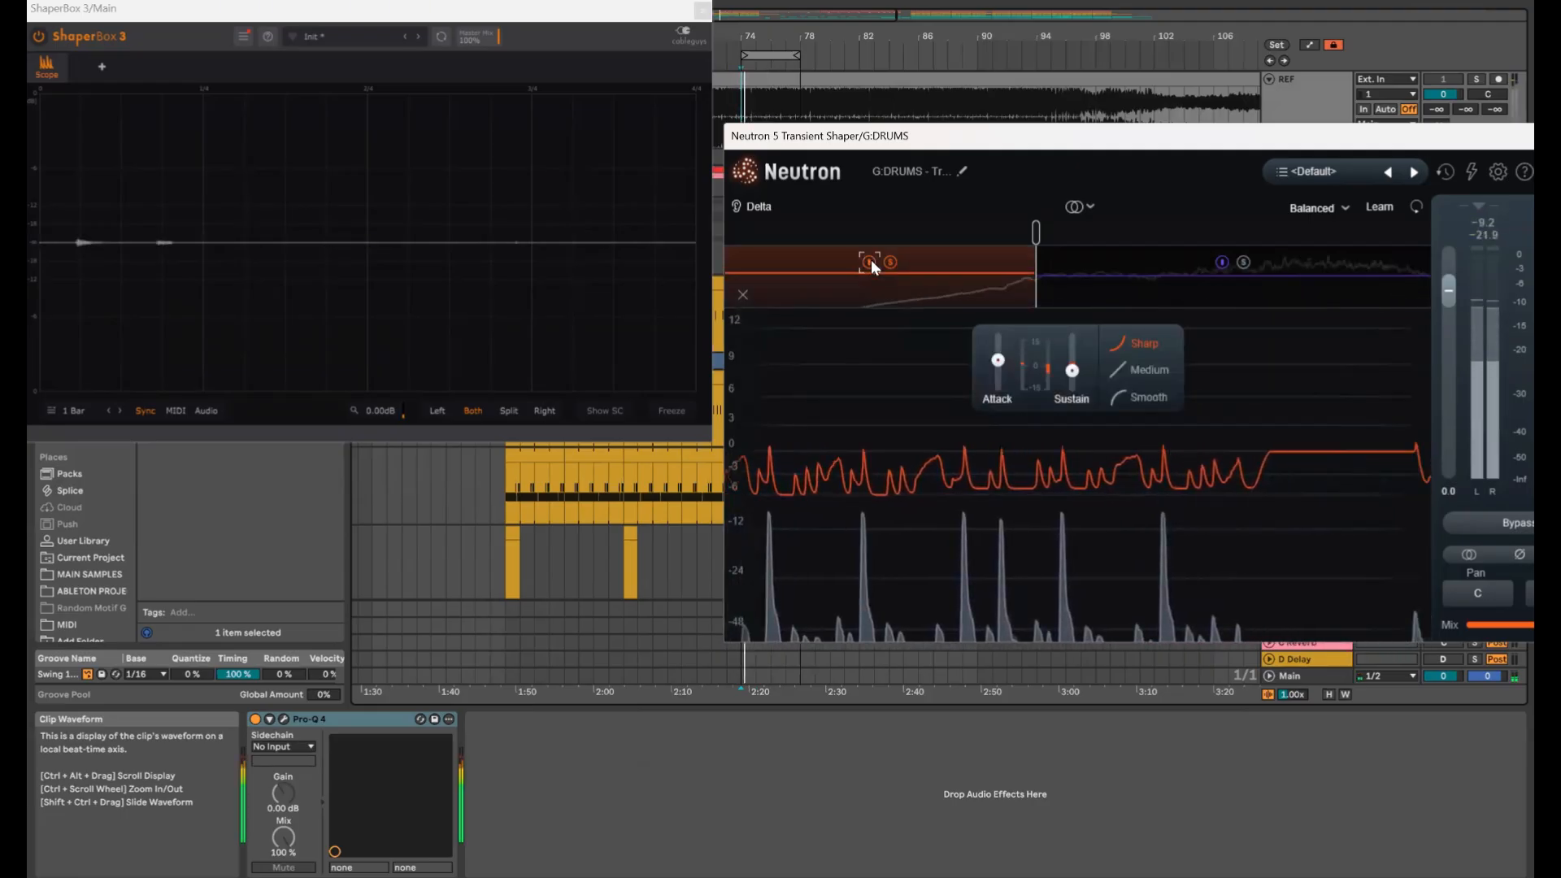
pyautogui.click(871, 260)
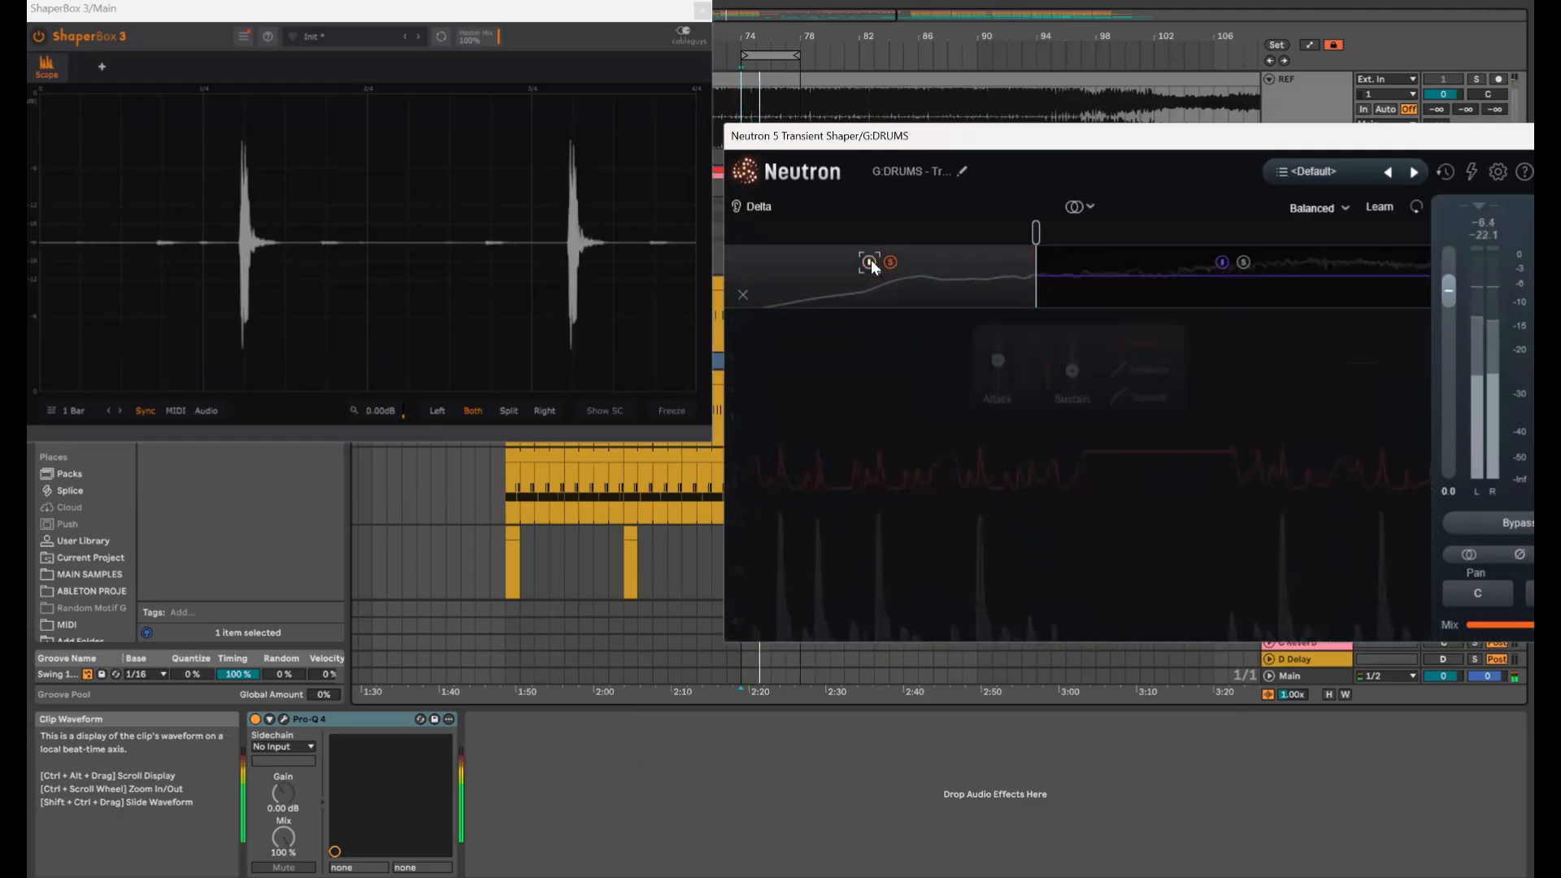
# Re-enable the low band, then solo the high band and set its transient contour to Smooth
pyautogui.click(871, 260)
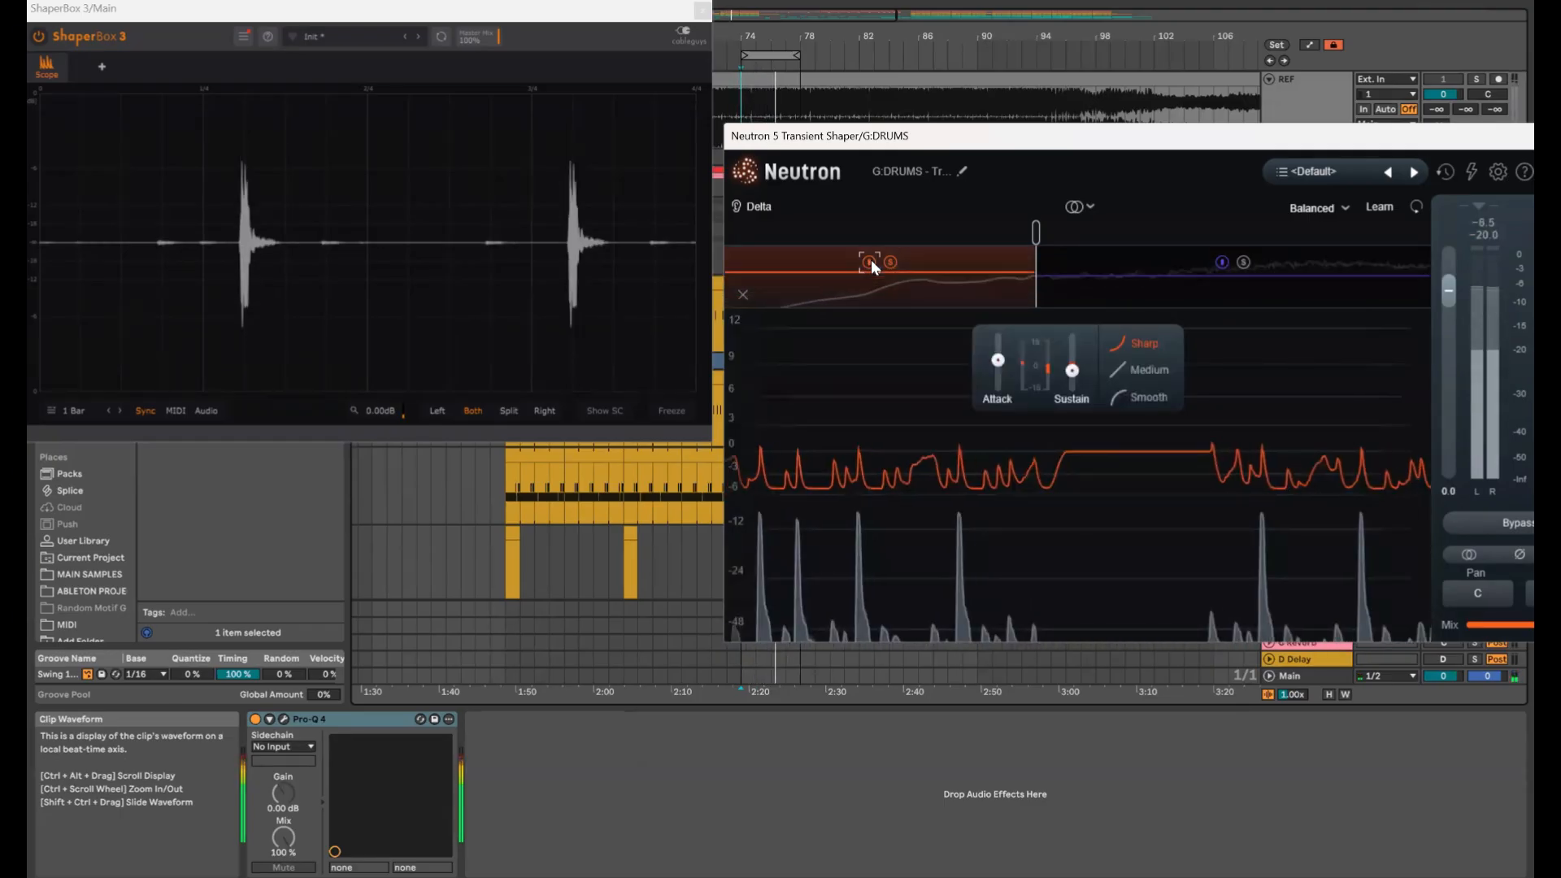
pyautogui.click(1095, 261)
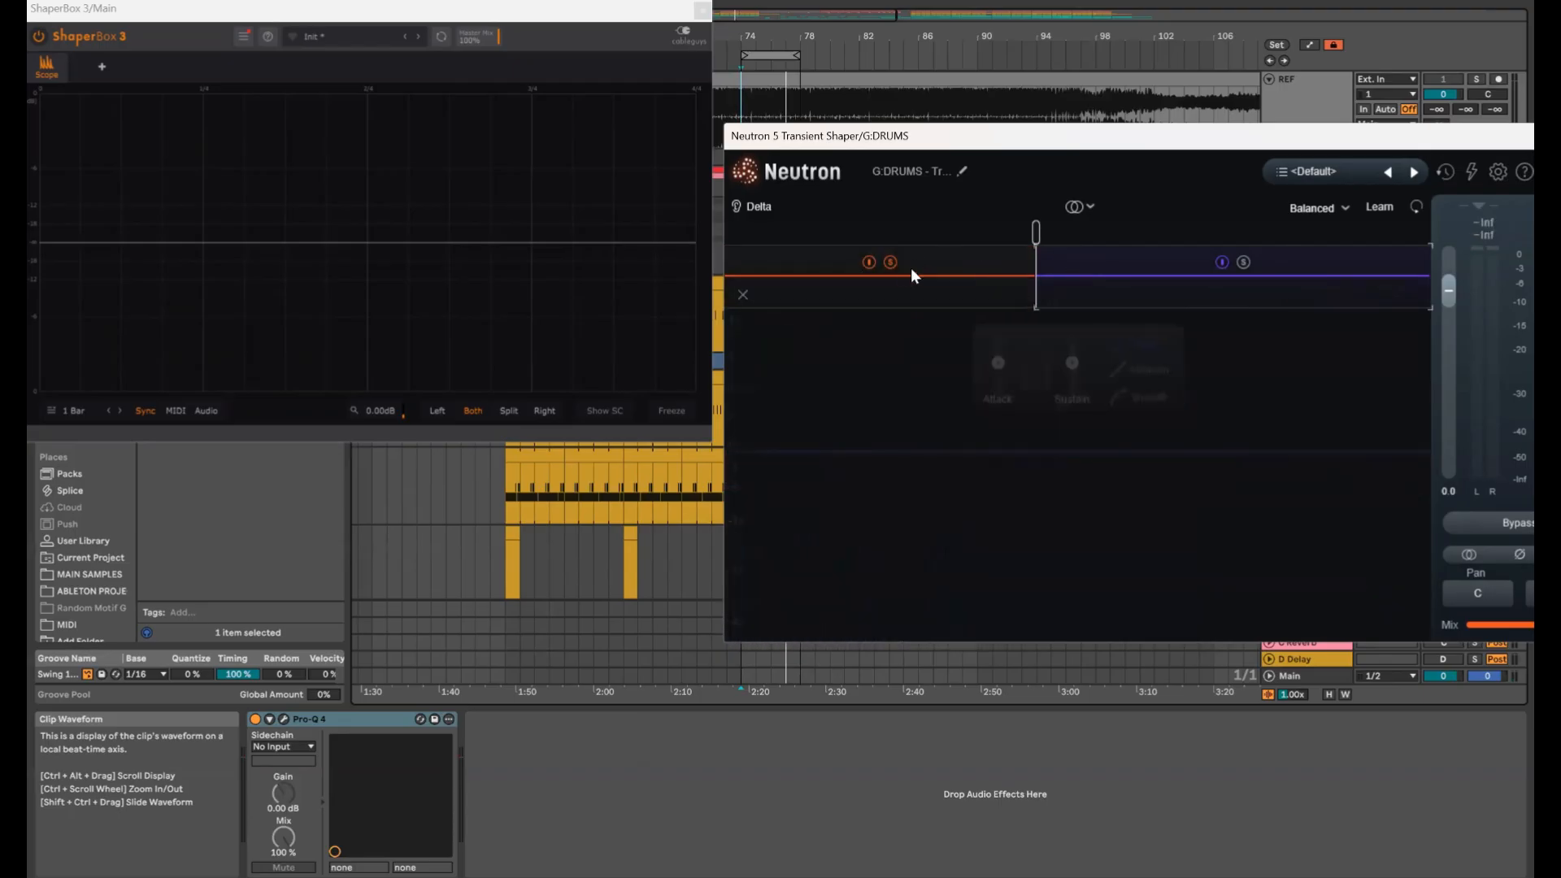
pyautogui.click(1243, 262)
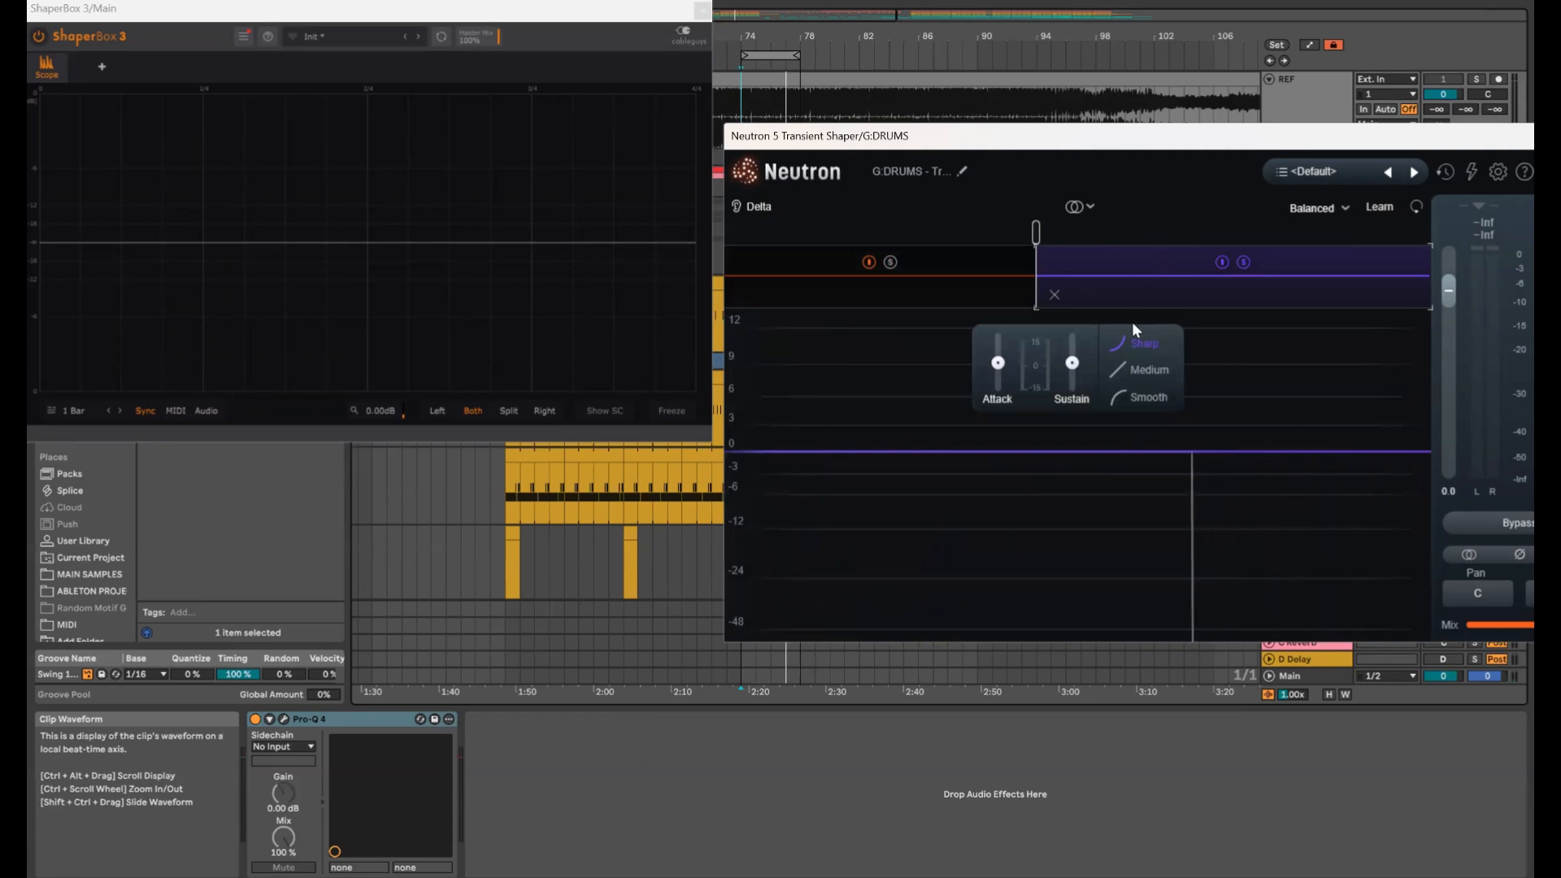
pyautogui.click(1120, 400)
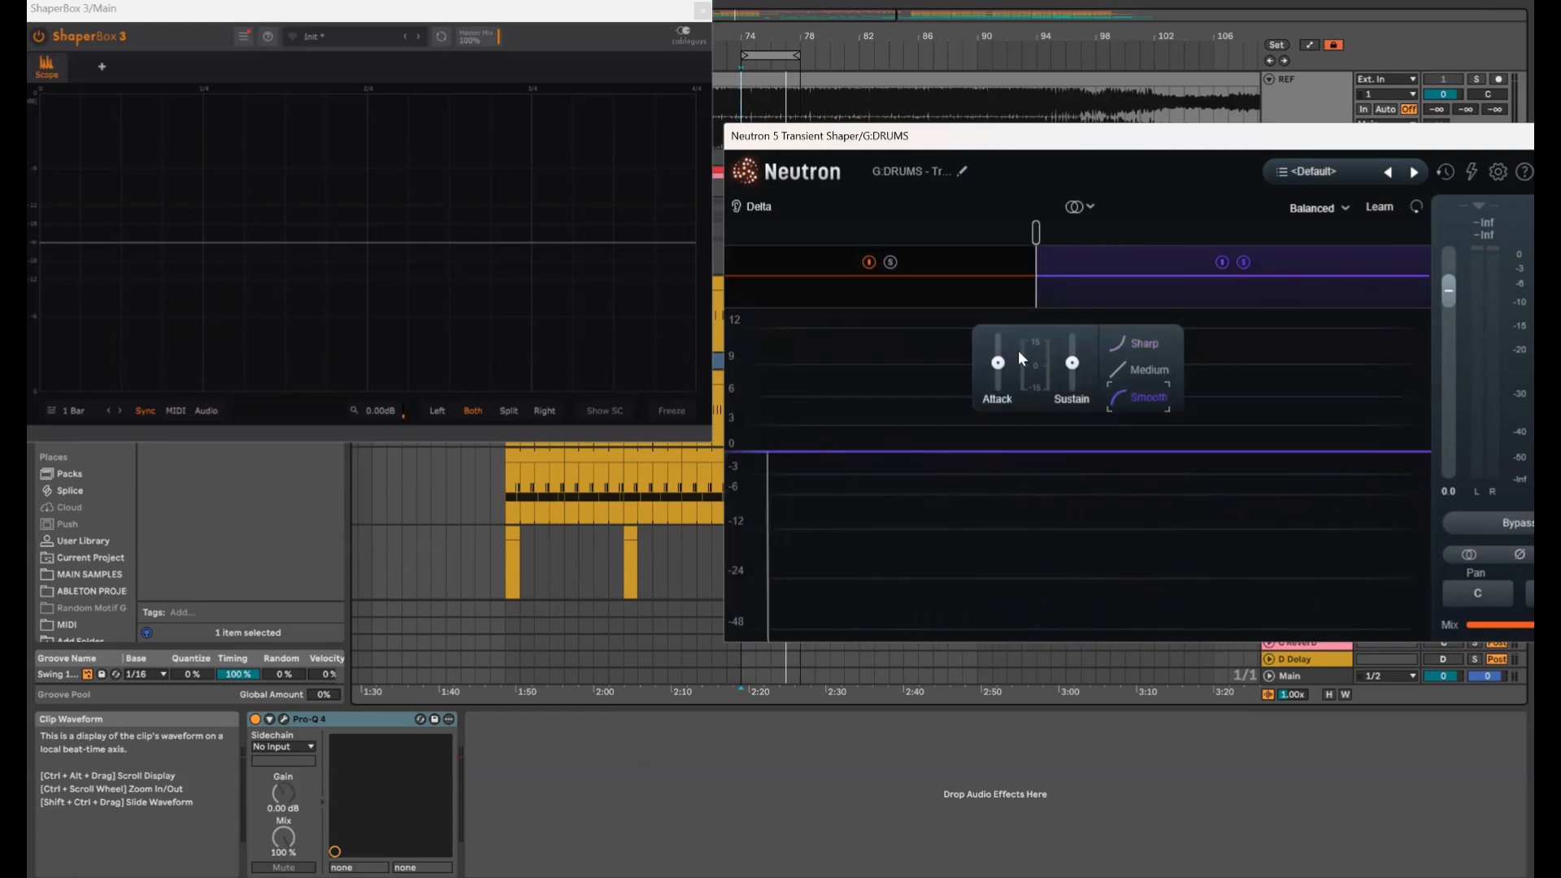
pyautogui.moveTo(997, 365)
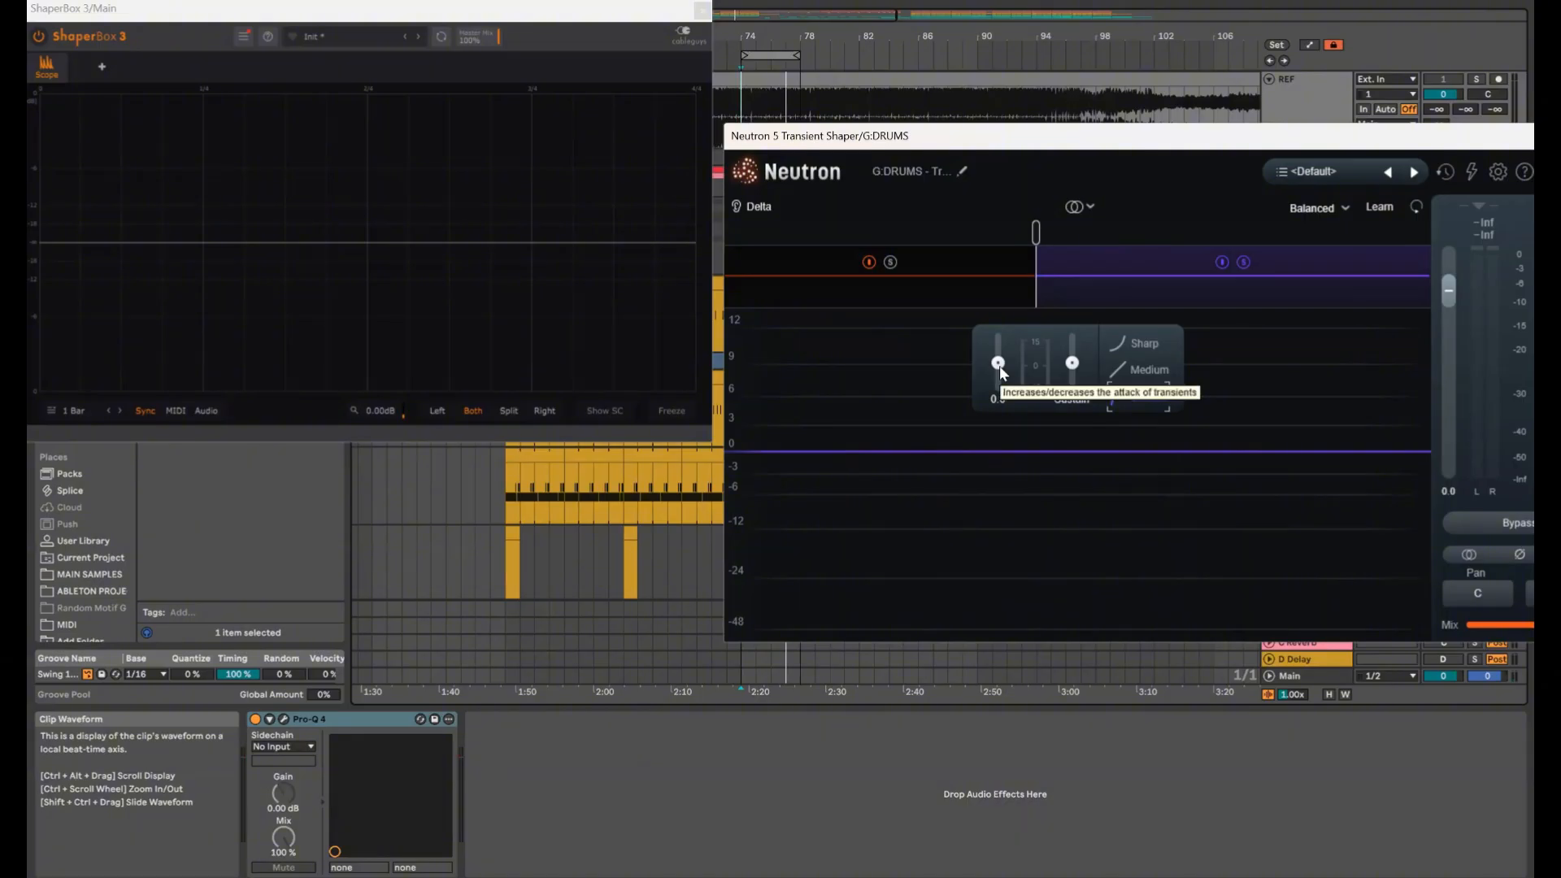
# Set the crossover frequency between the low and high bands to 740 Hz, checking the split during playback
pyautogui.moveTo(1036, 233)
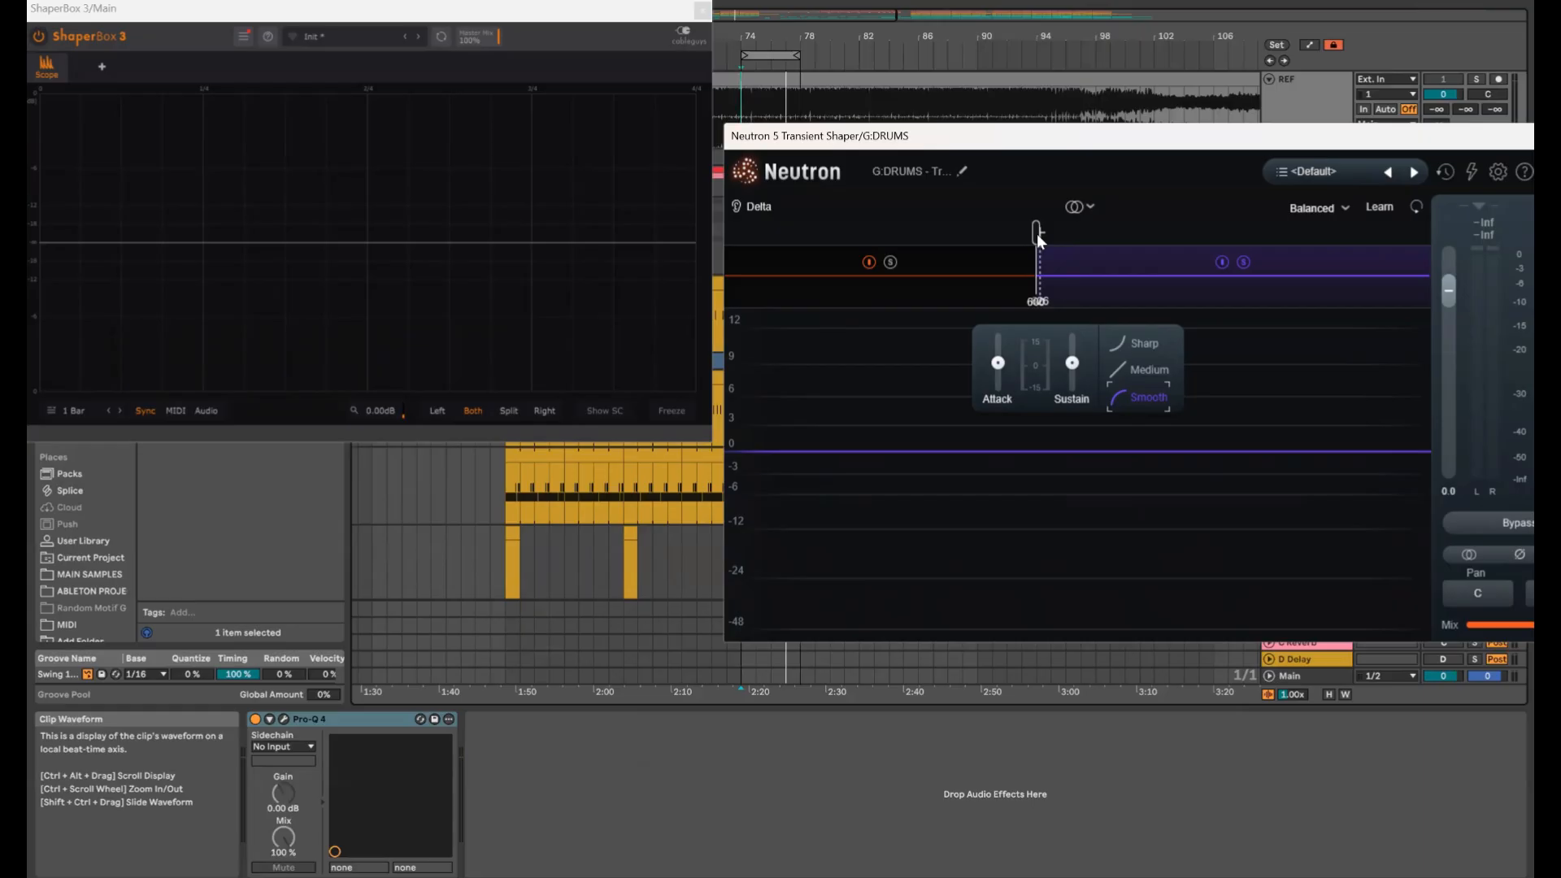
pyautogui.press('space')
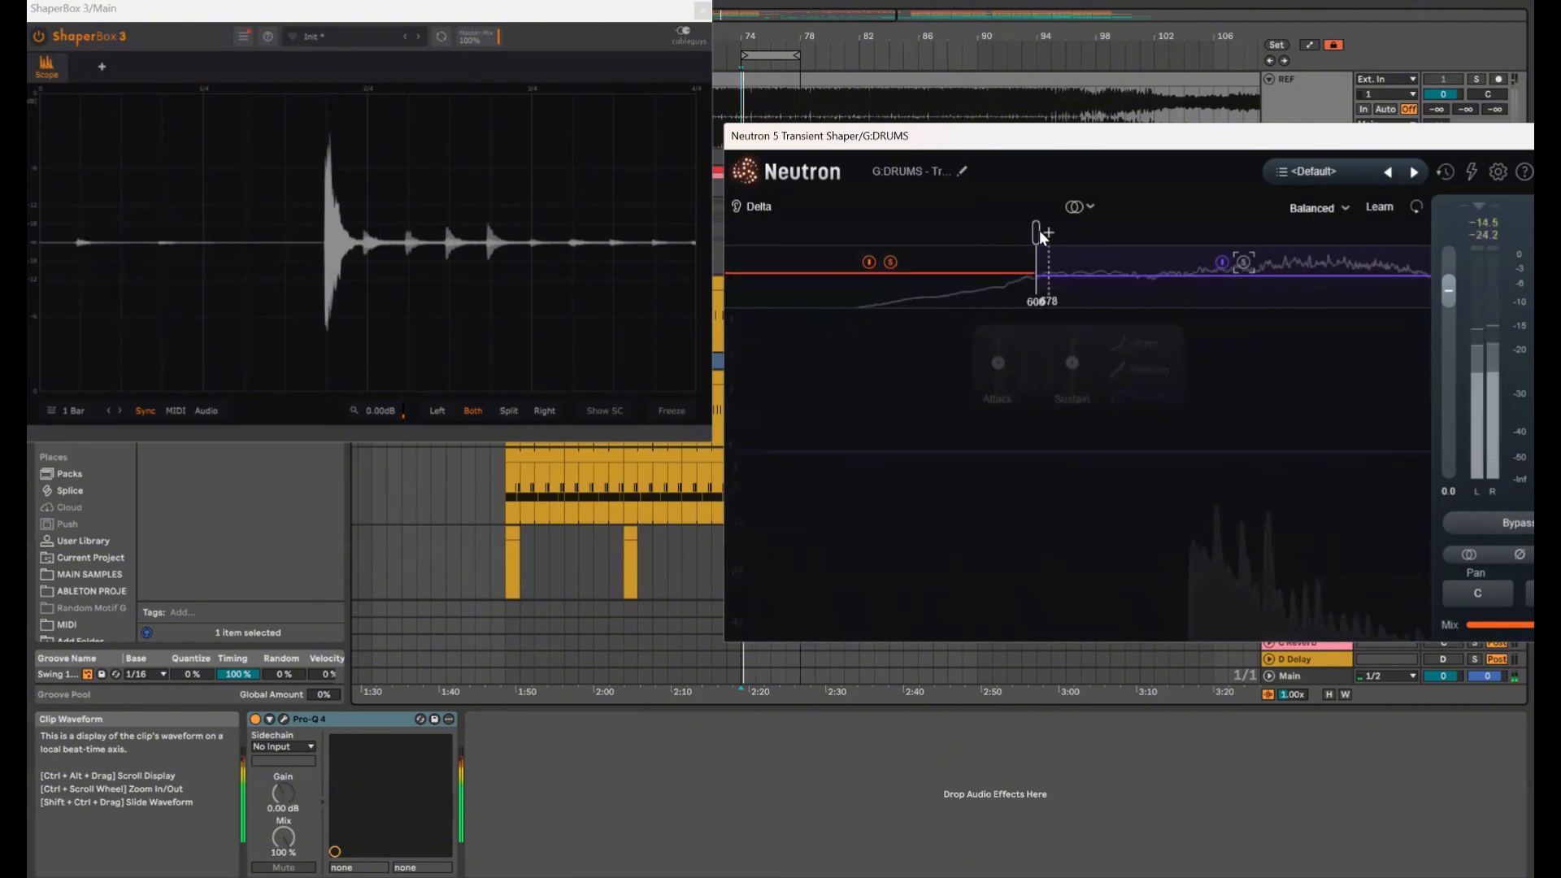
pyautogui.moveTo(1037, 231); pyautogui.dragTo(1119, 235)
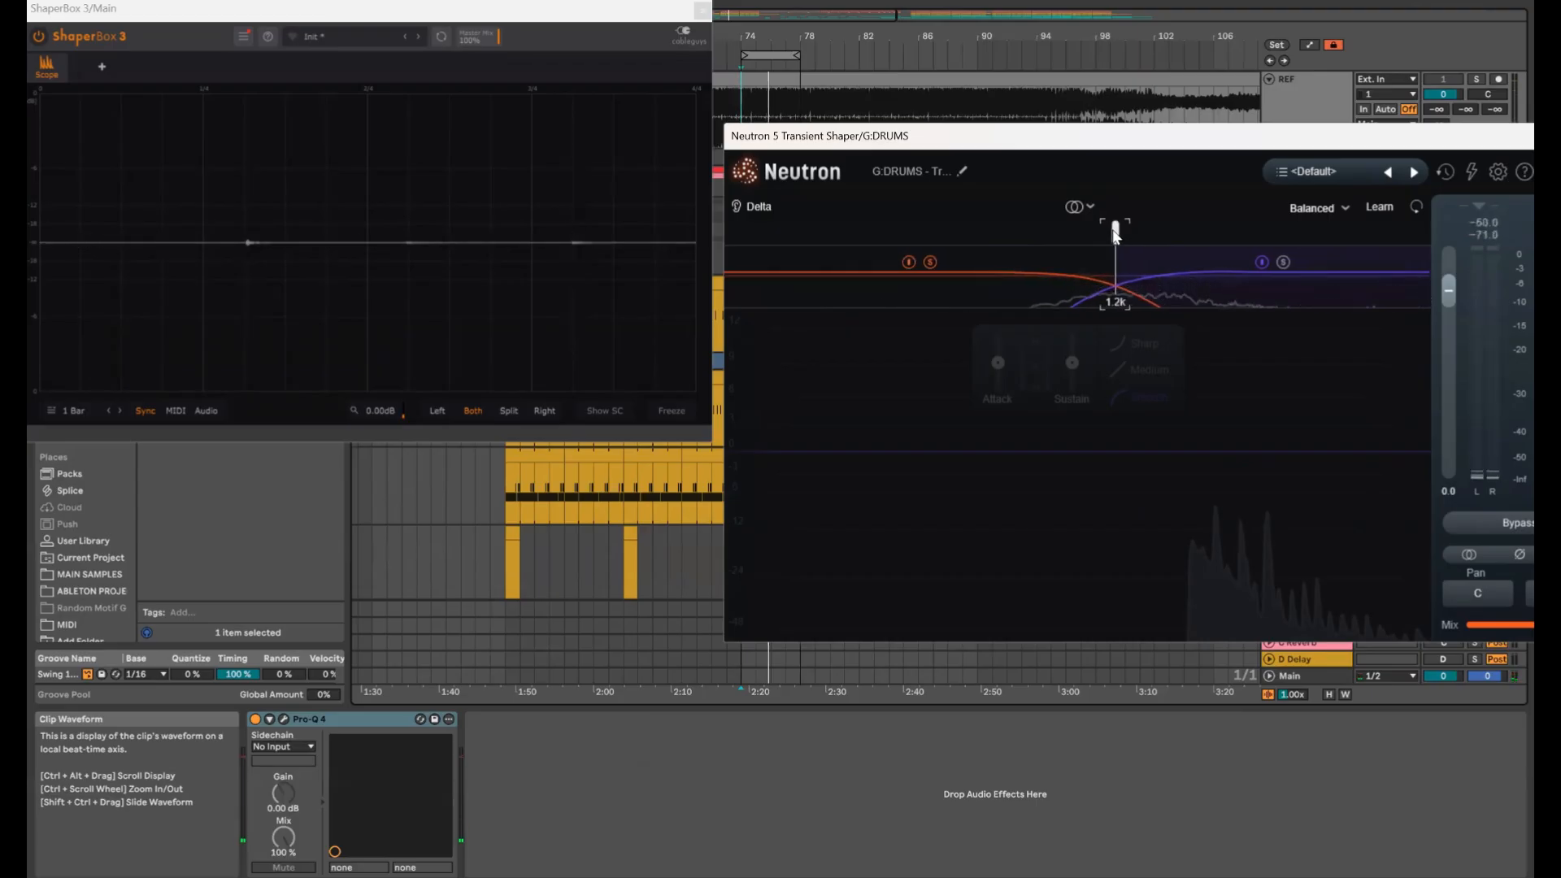
pyautogui.moveTo(1112, 235); pyautogui.dragTo(1059, 235)
pyautogui.doubleClick(1058, 235)
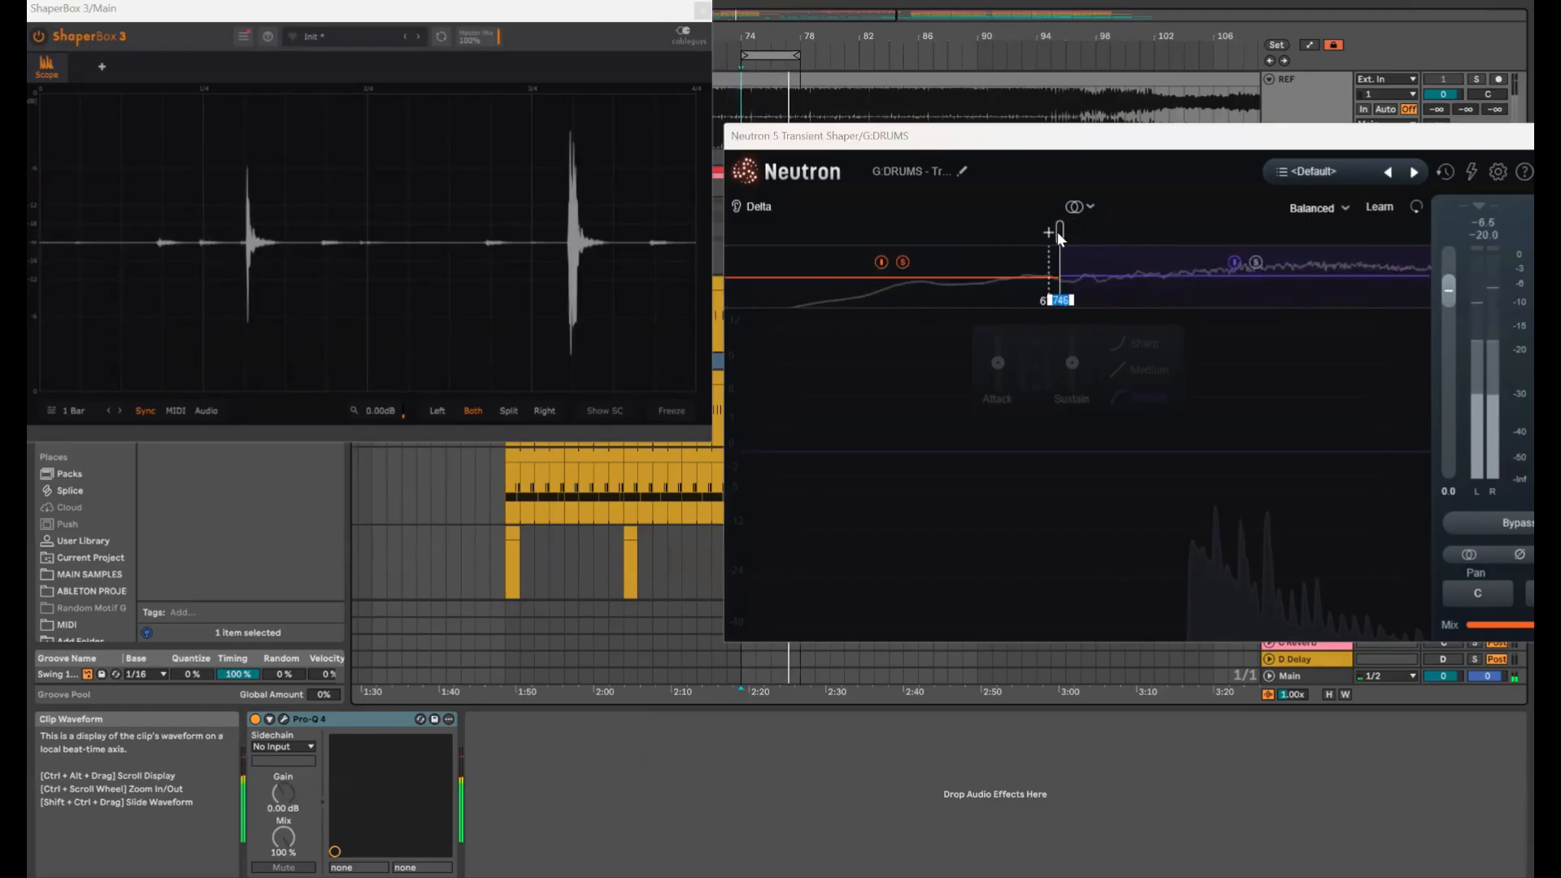
pyautogui.write('740')
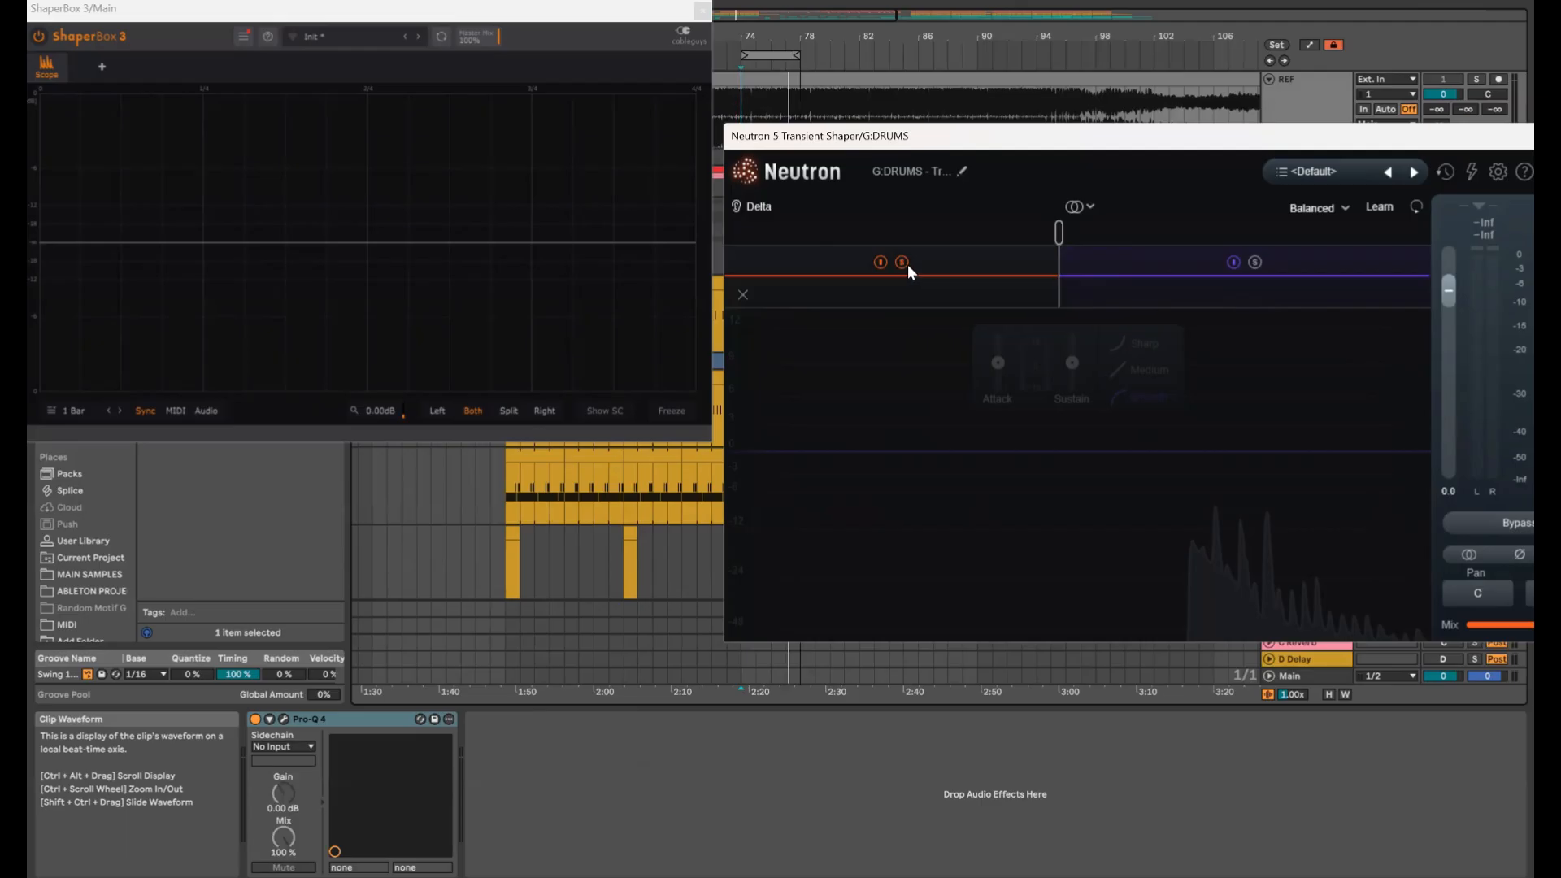
# Solo the high band and, while the drums play, raise its attack slightly and reduce its sustain
pyautogui.press('space')
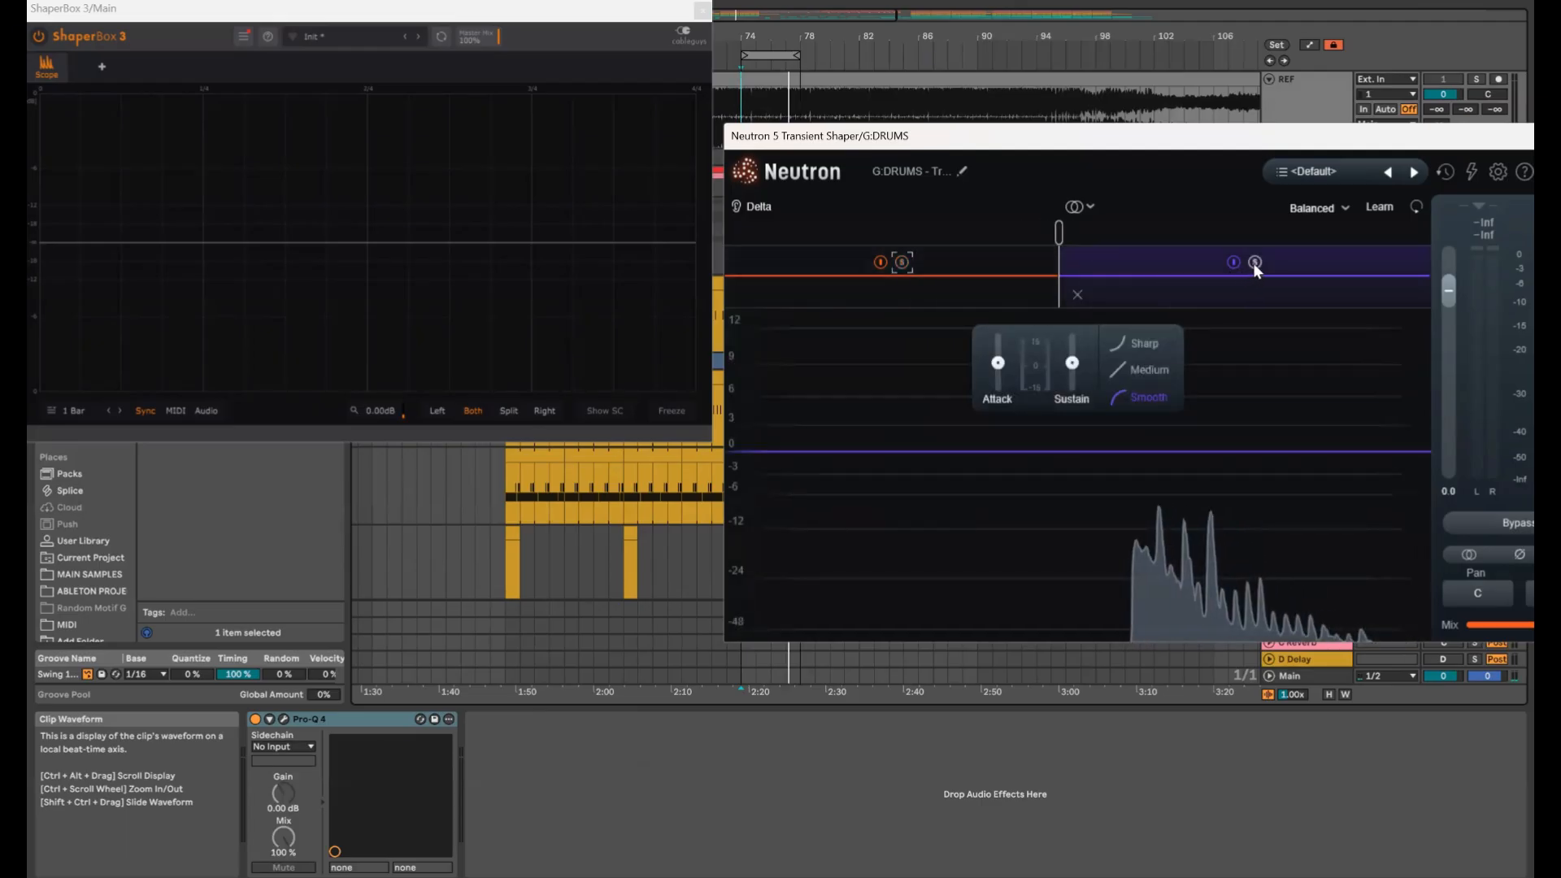
pyautogui.click(1254, 262)
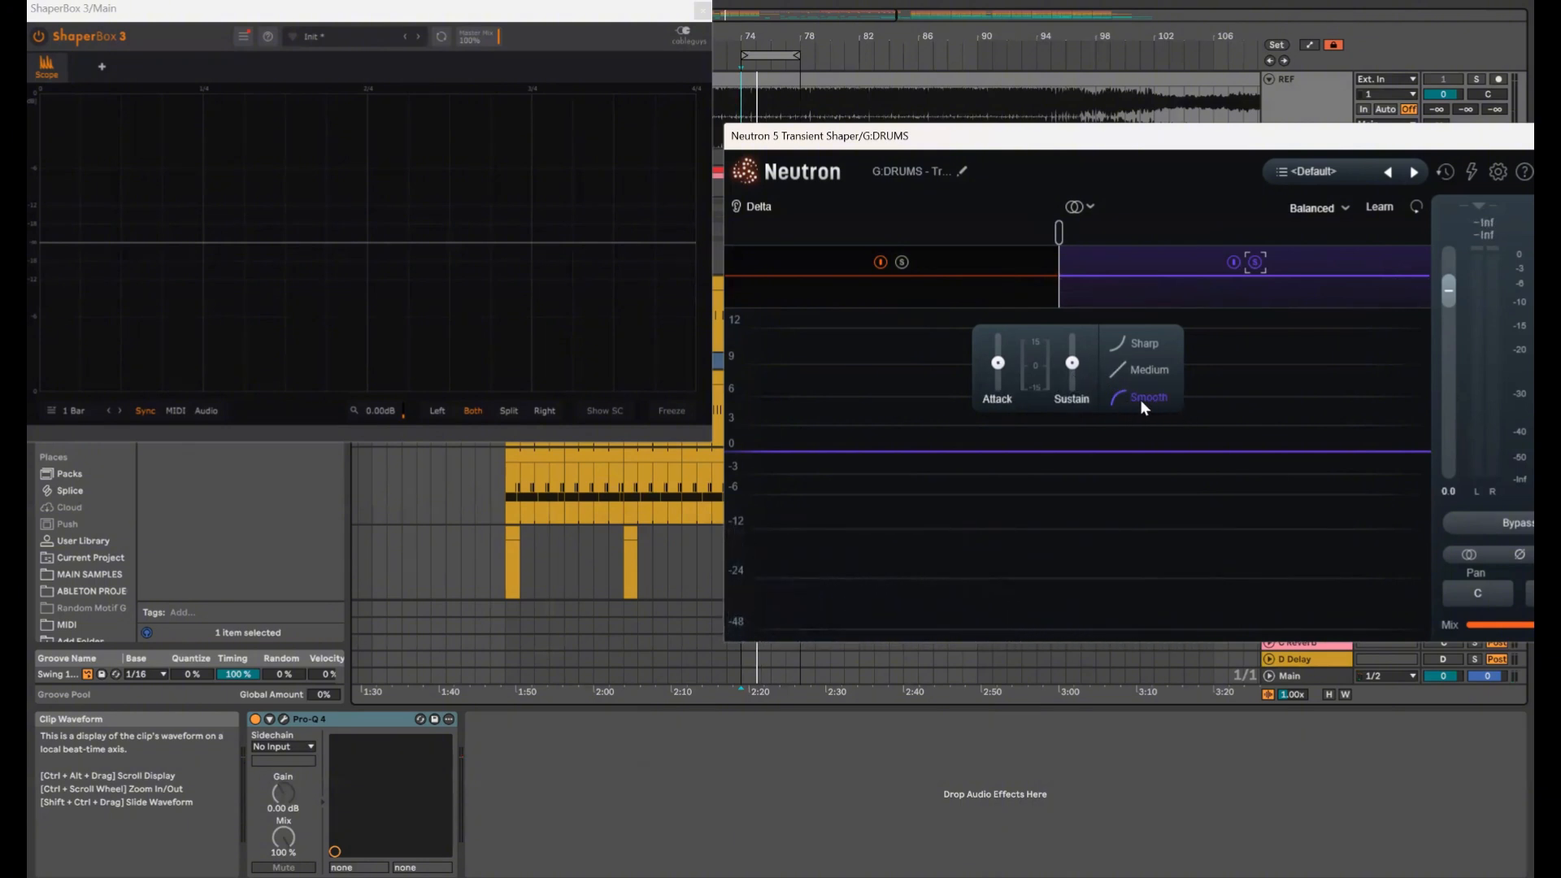
pyautogui.scroll(7, 999, 362)
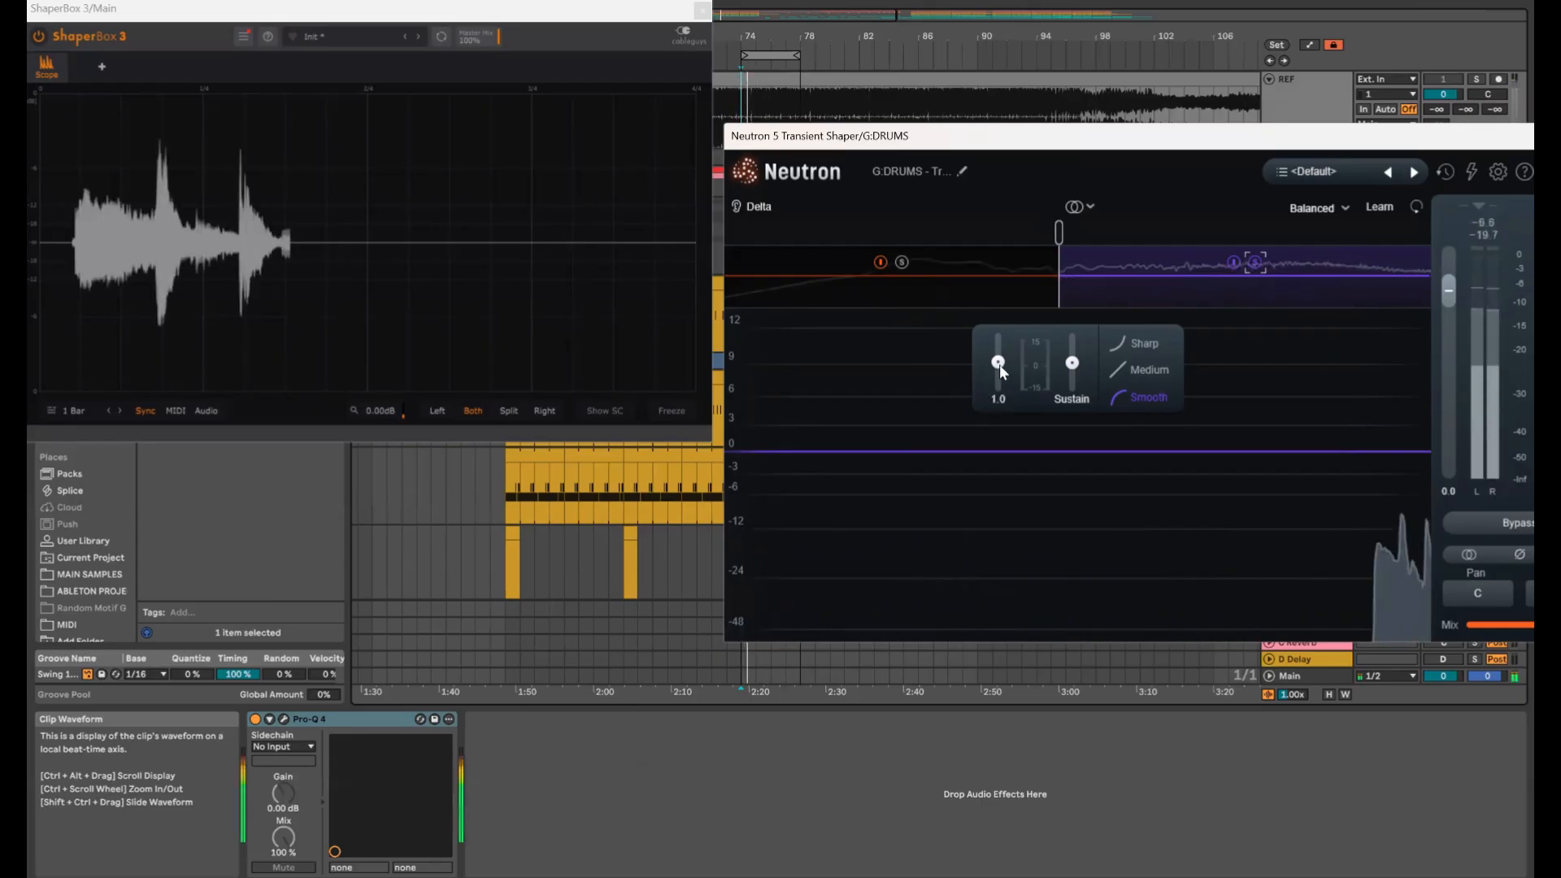
pyautogui.scroll(-6, 1000, 366)
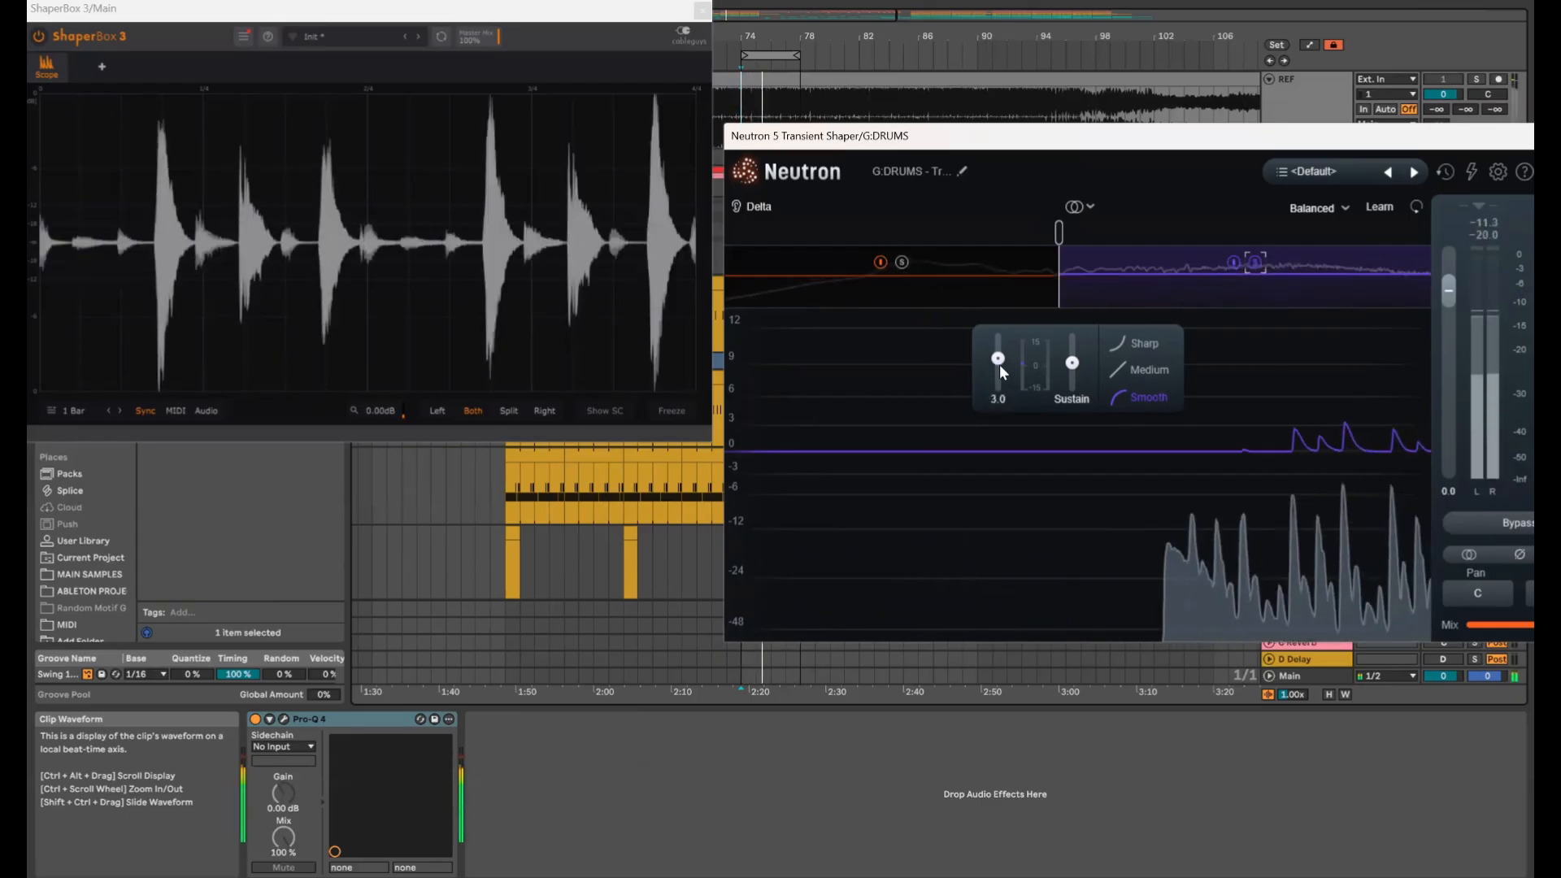
pyautogui.scroll(-8, 1073, 366)
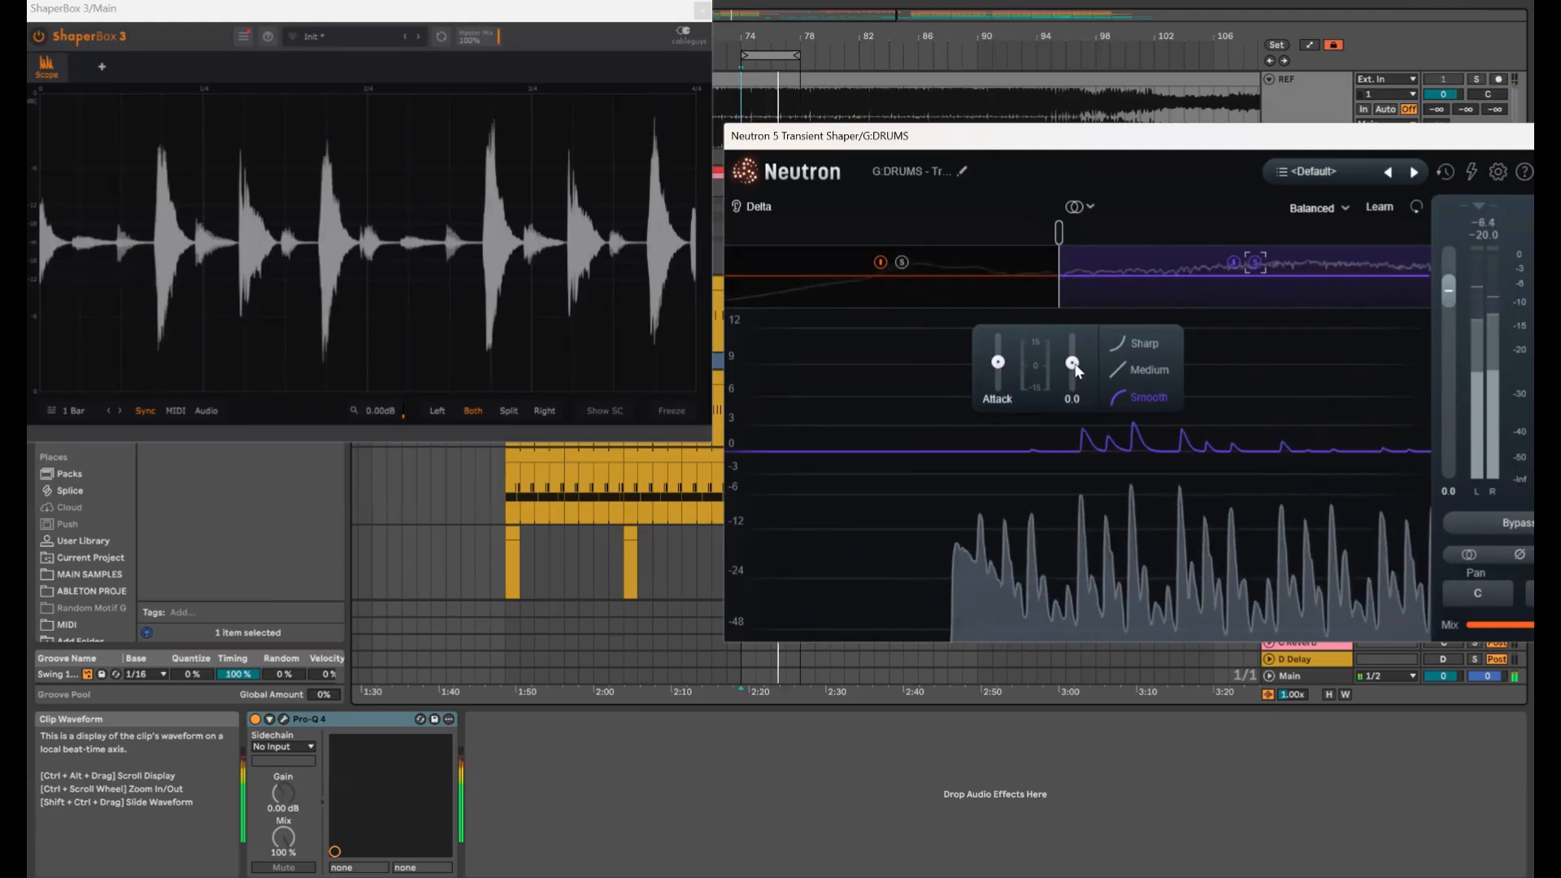
pyautogui.scroll(4, 1073, 369)
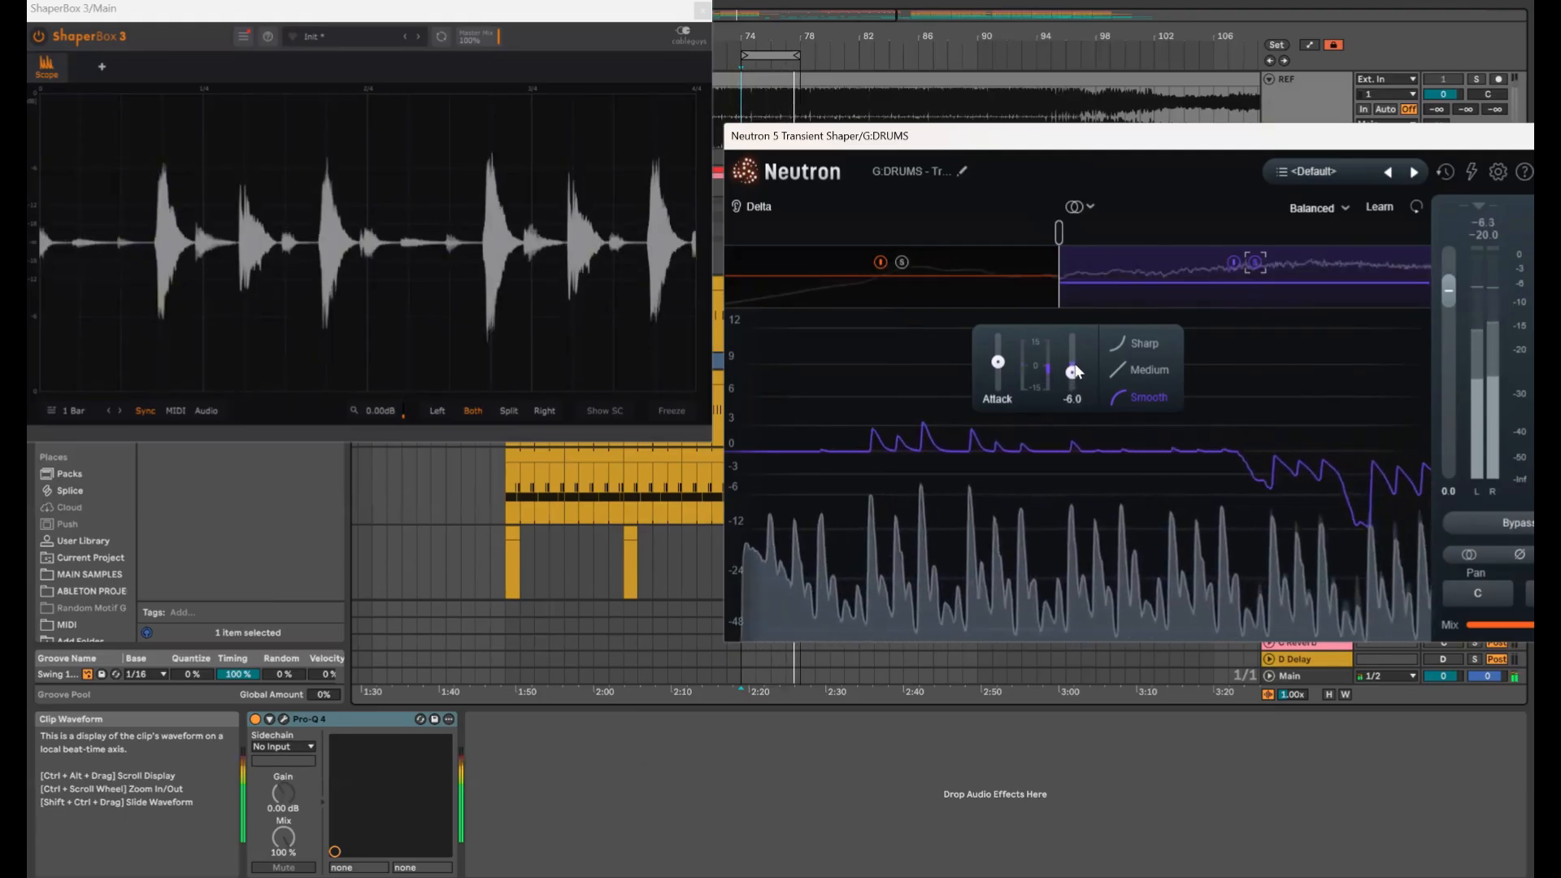
# Compare the high band's sound with its transient shaping bypassed and active
pyautogui.click(1233, 262)
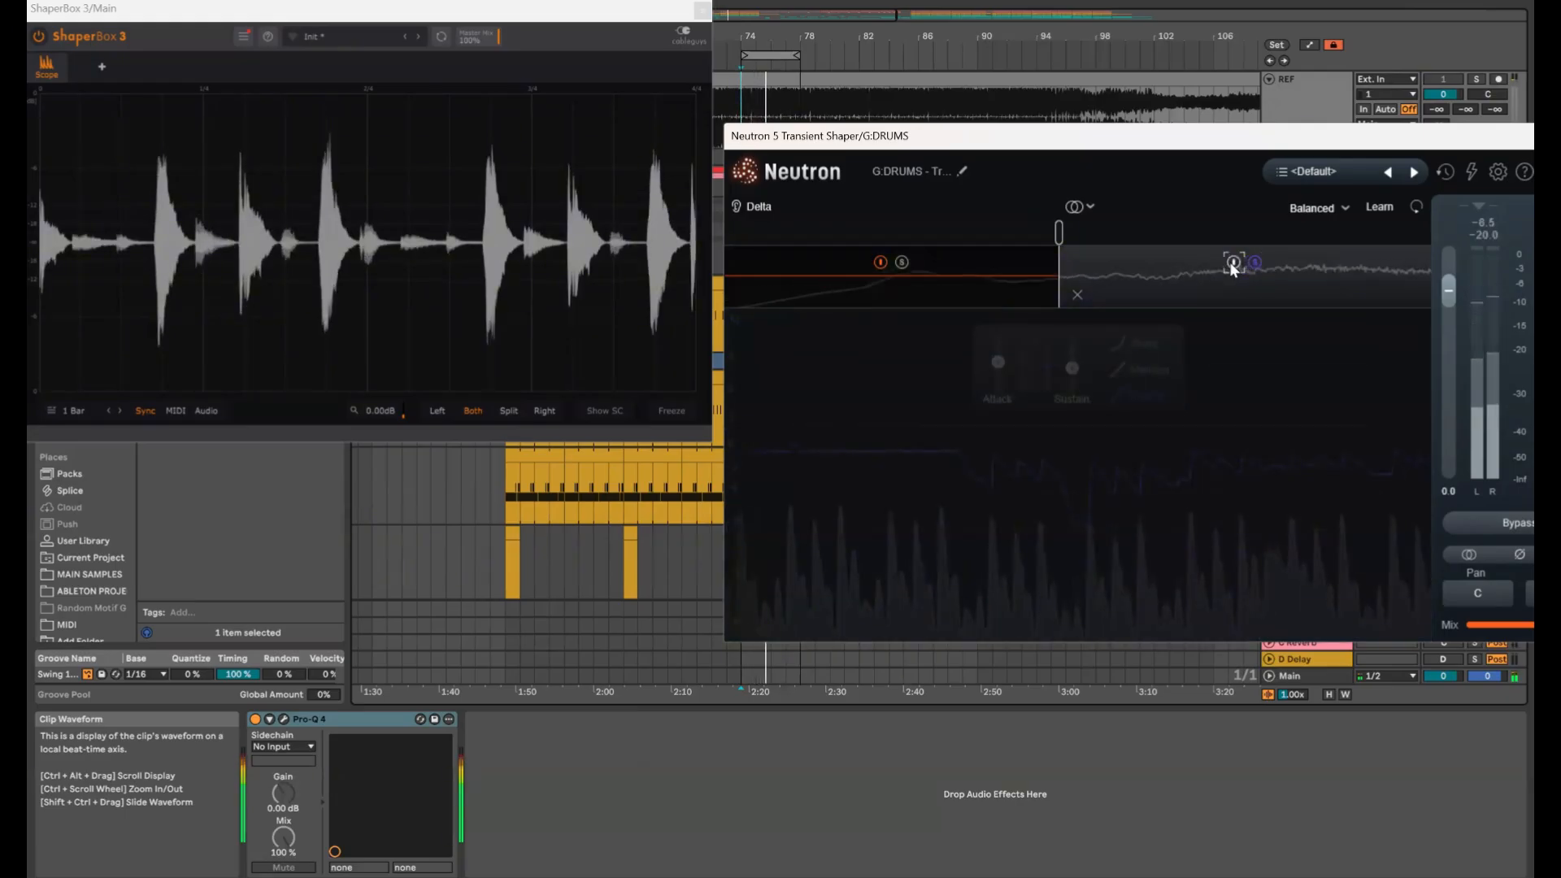
pyautogui.click(1233, 263)
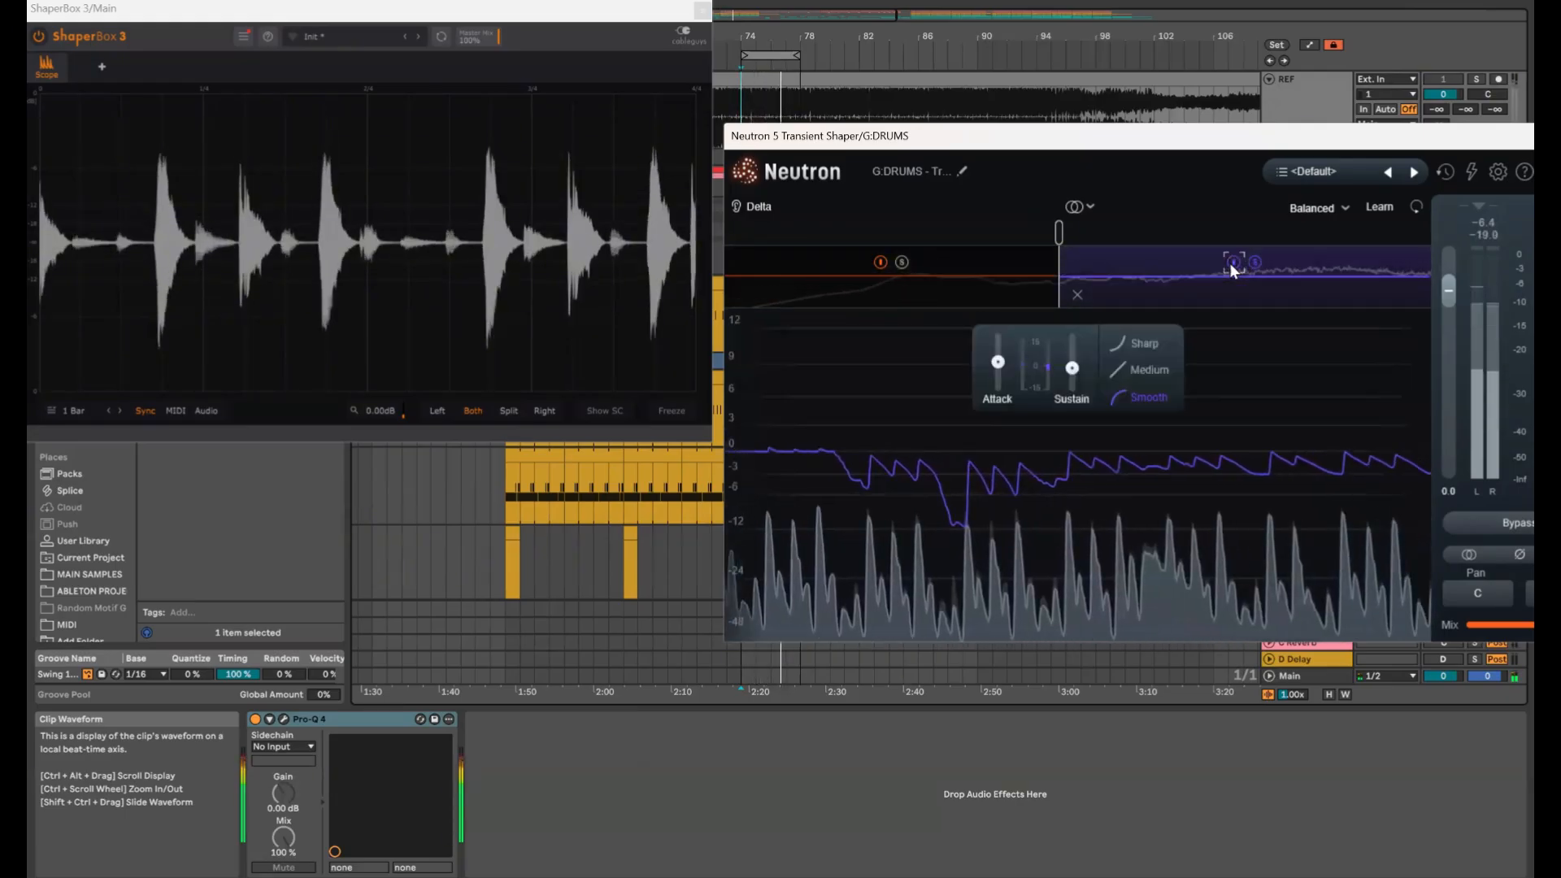
pyautogui.click(1233, 262)
pyautogui.click(1233, 262)
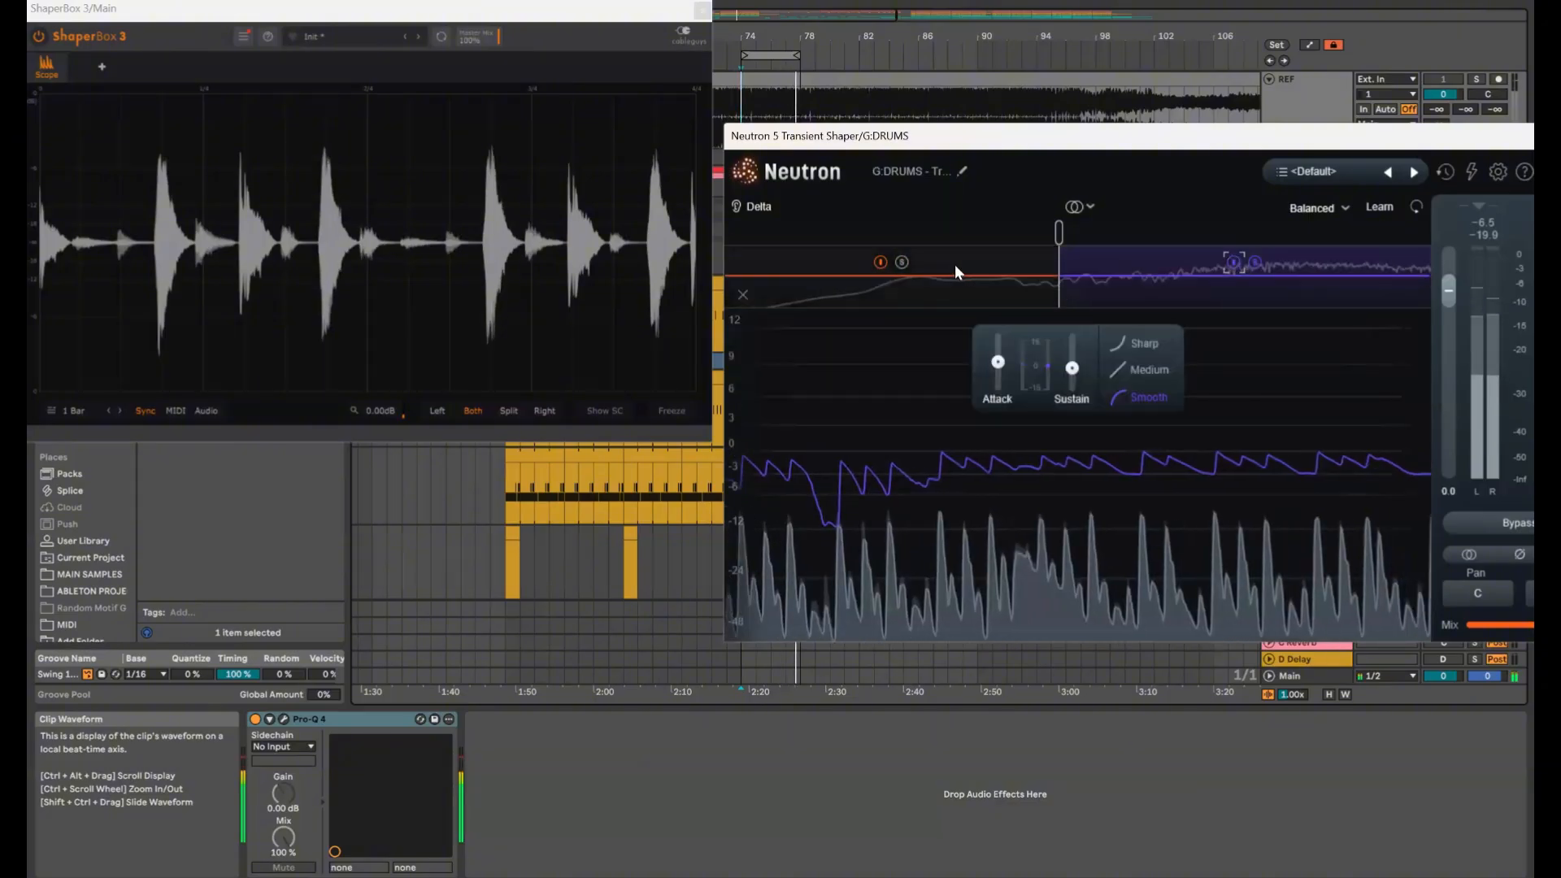
# Unsolo the high band and move the Transient Shaper window so the whole plug-in is visible
pyautogui.click(1254, 264)
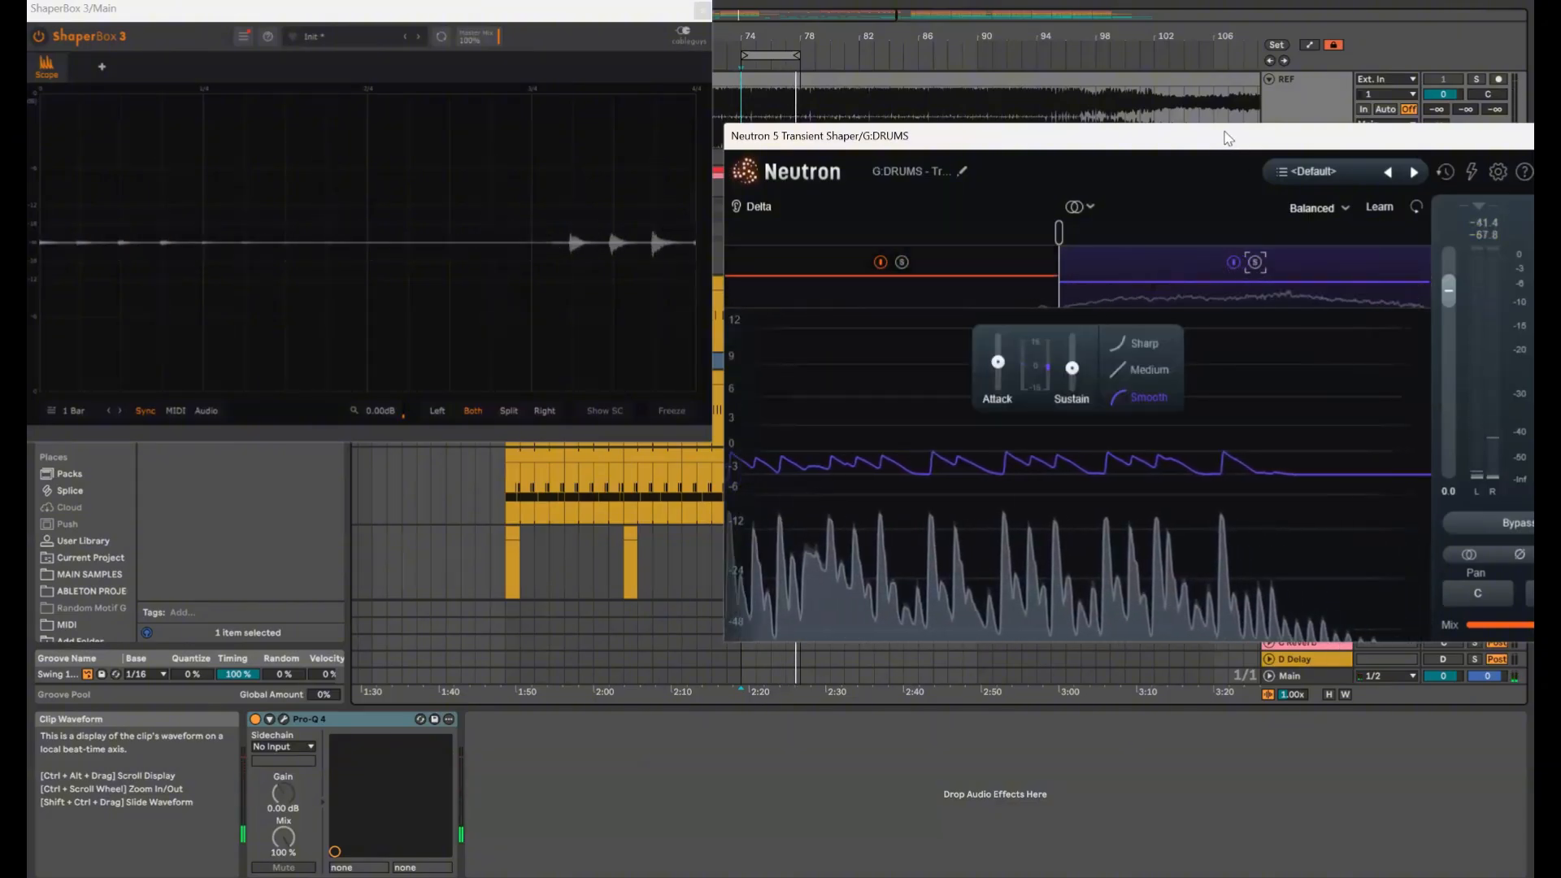
pyautogui.moveTo(1226, 139); pyautogui.dragTo(924, 193)
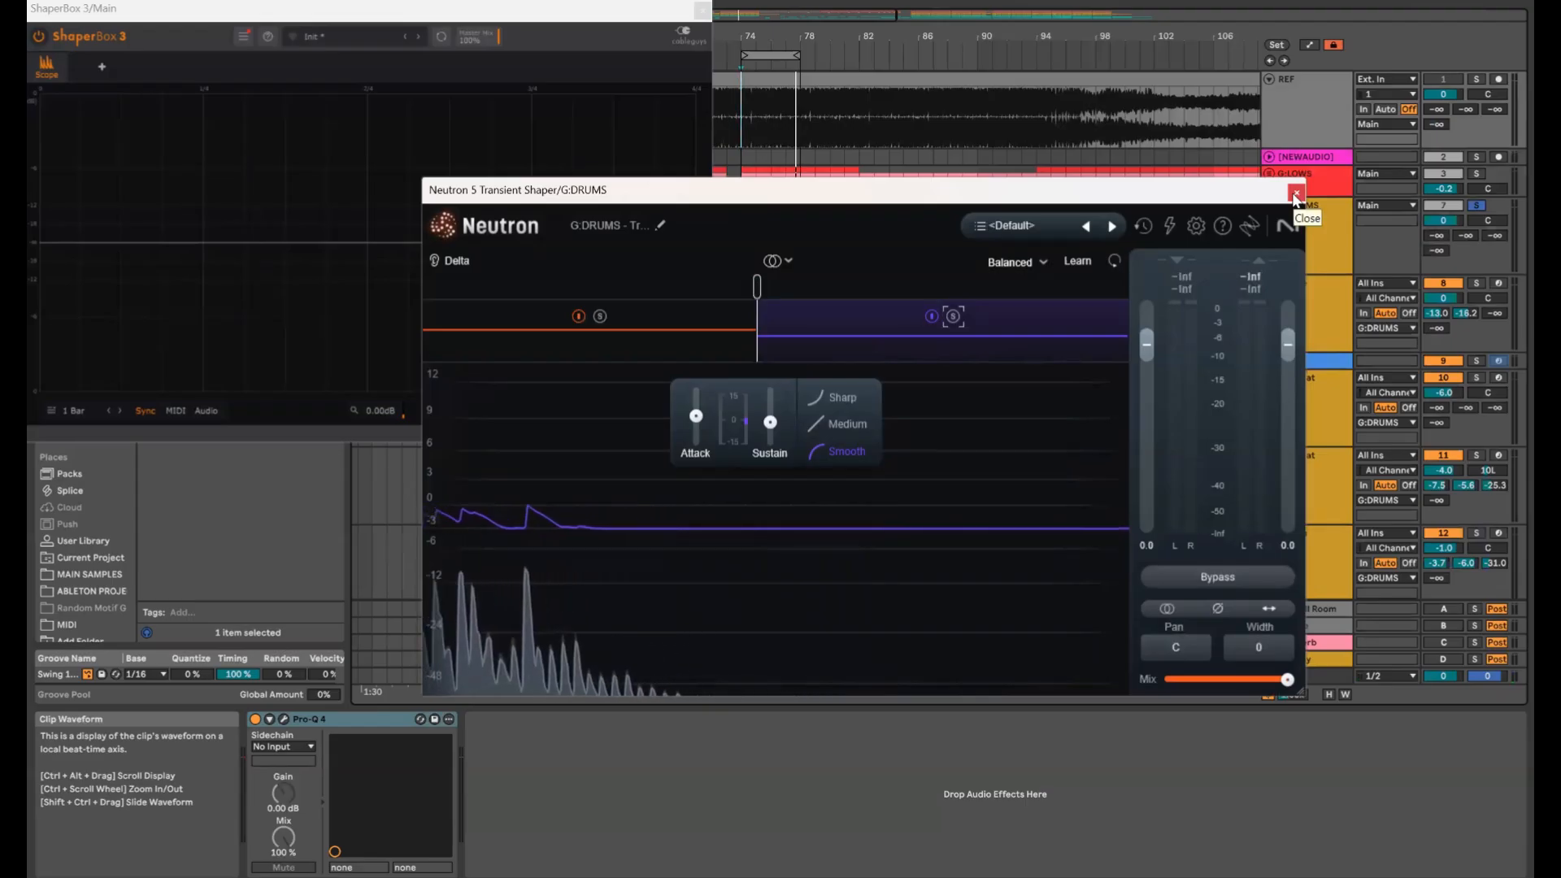
pyautogui.rightClick(1265, 195)
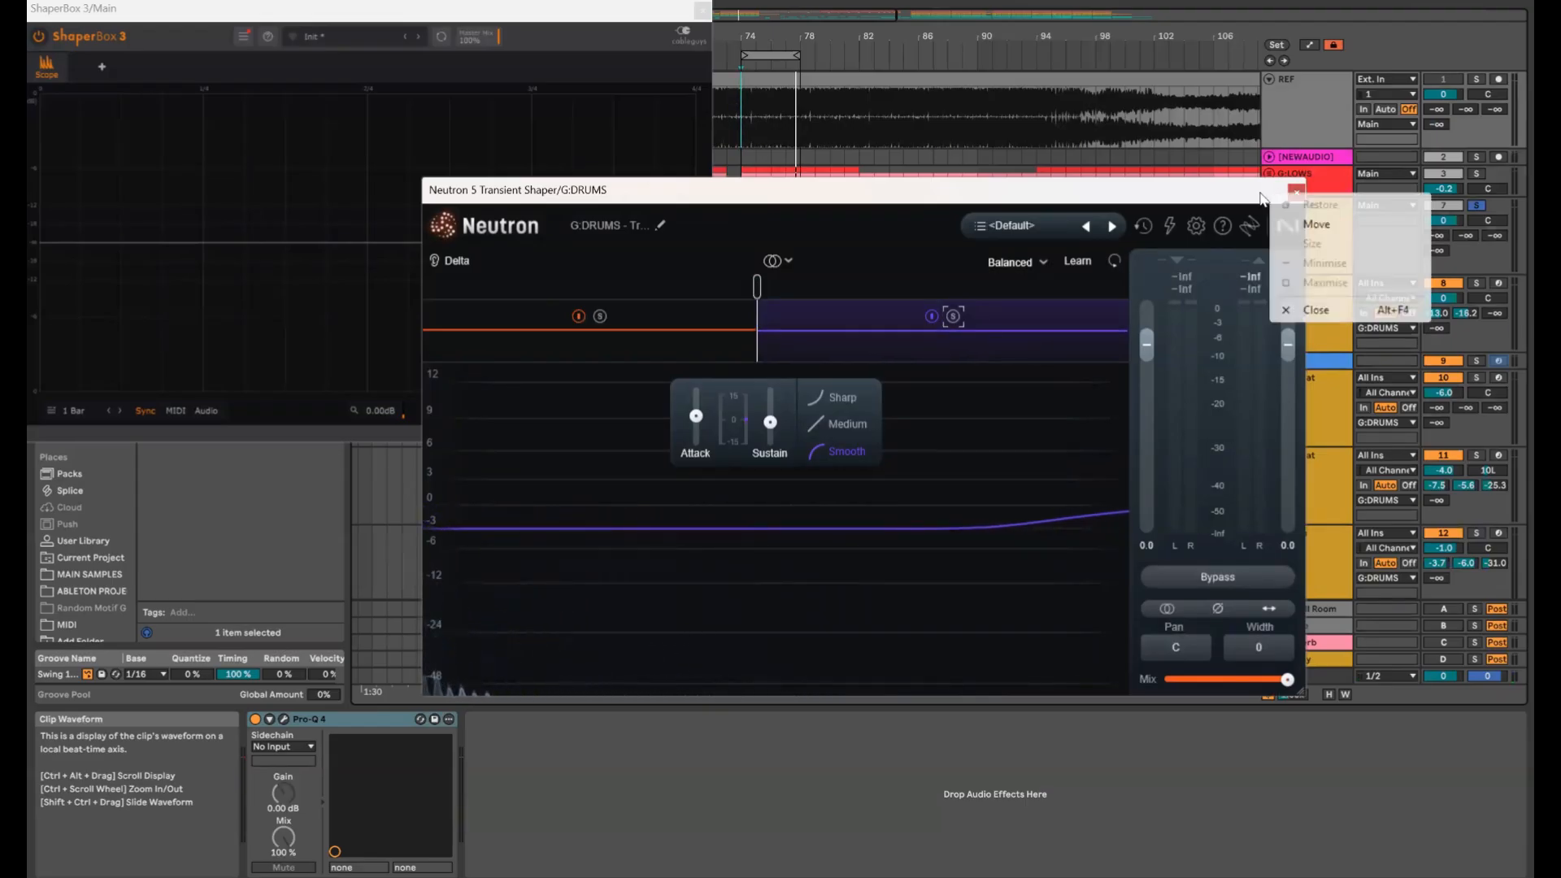
pyautogui.click(1261, 195)
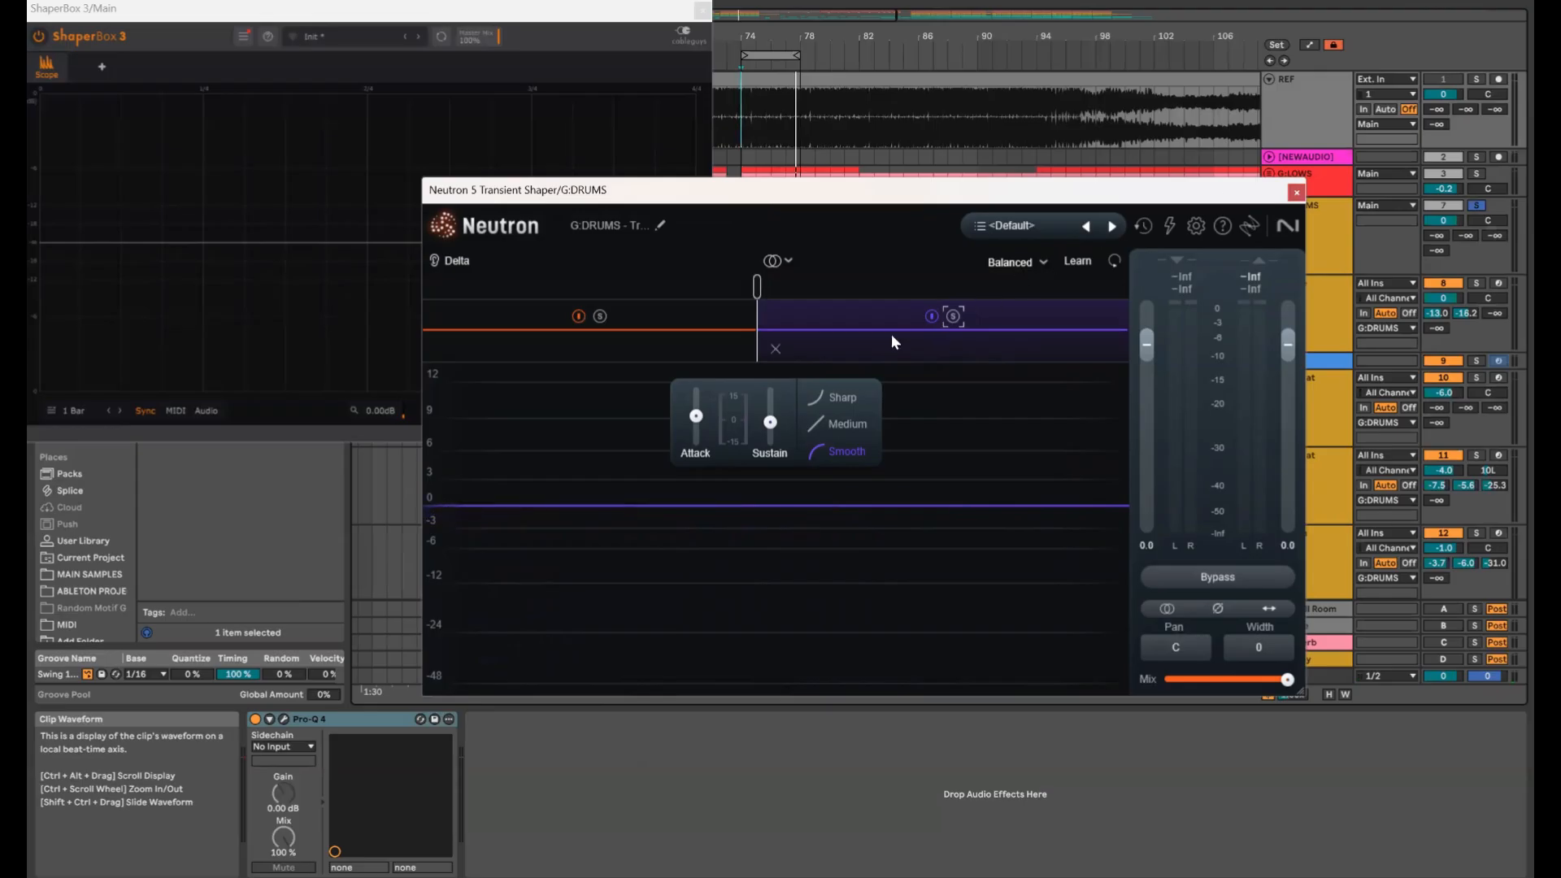
# Audition the high band's attack at 13.0 during playback, and bring it back down to 2.0
pyautogui.moveTo(699, 416)
pyautogui.press('space')
pyautogui.scroll(6, 697, 421)
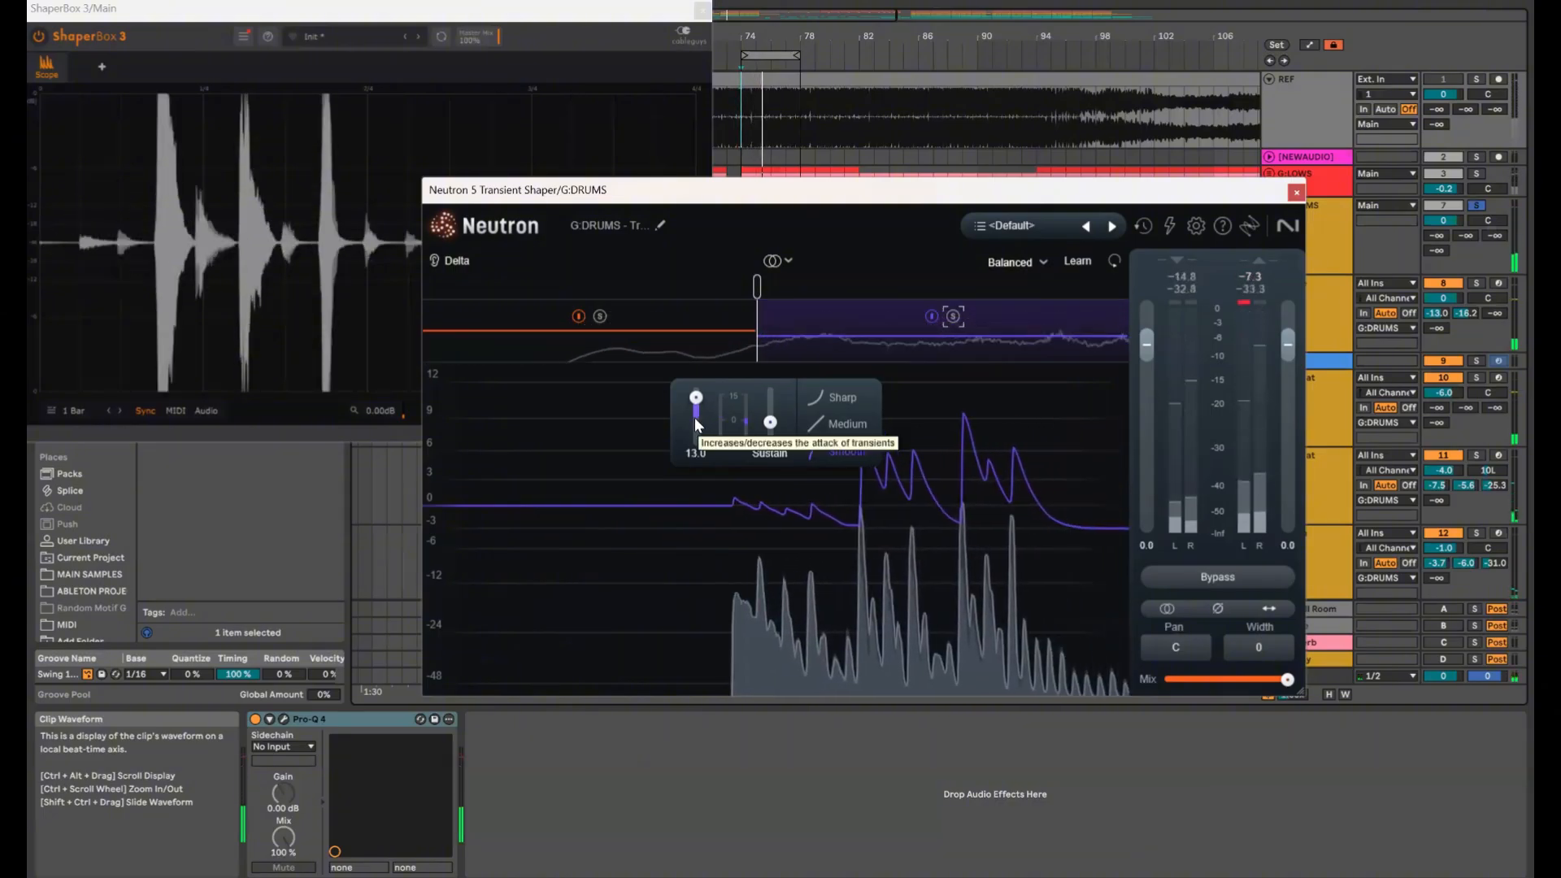
pyautogui.scroll(-6, 696, 414)
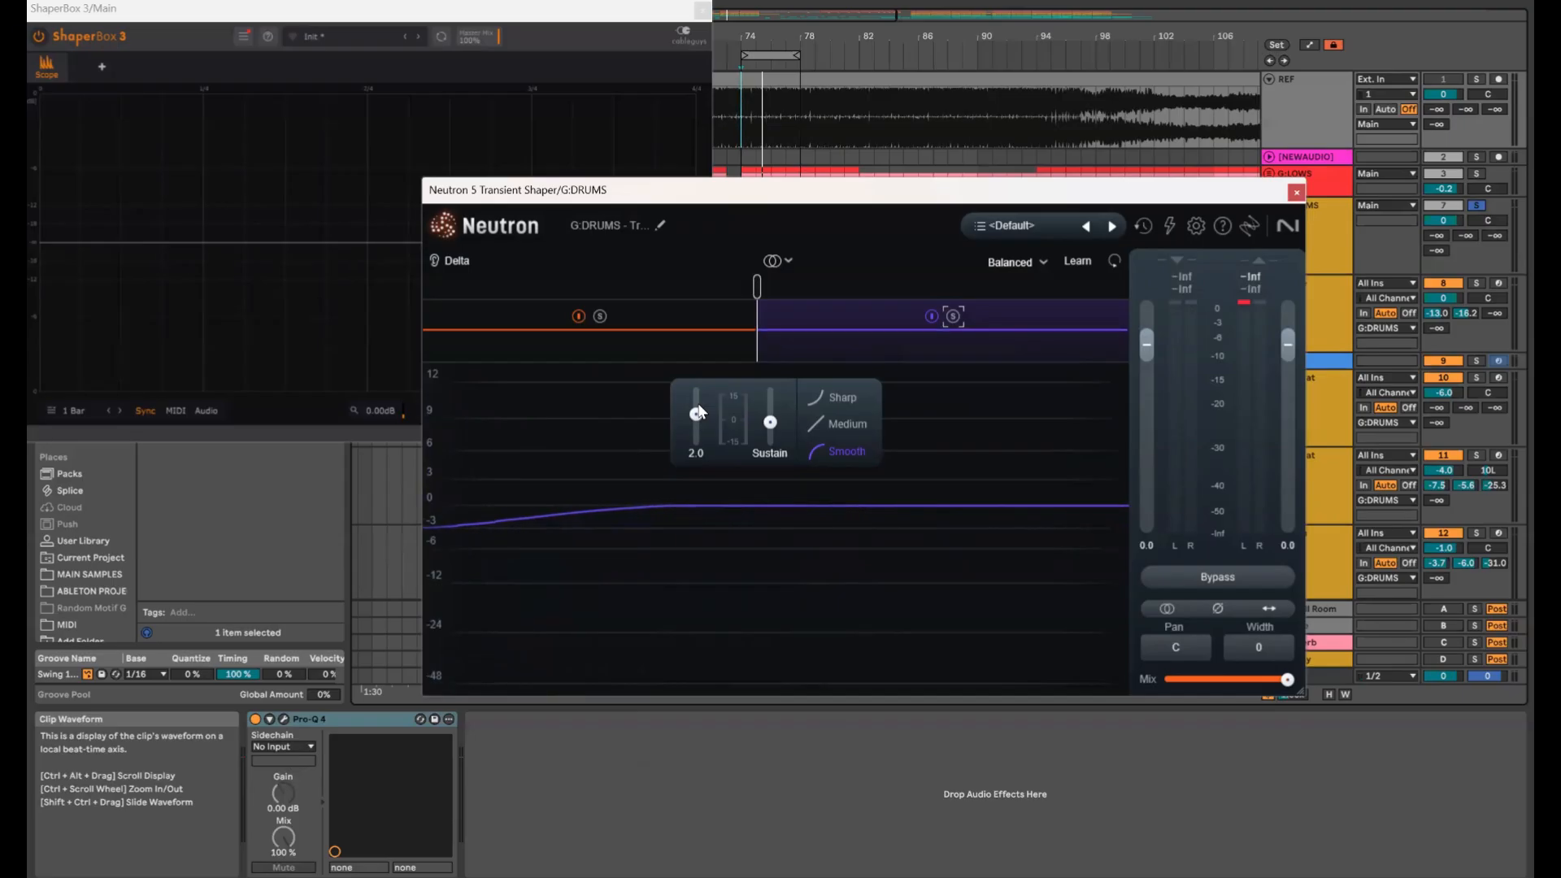
# Close the Neutron Transient Shaper and ShaperBox plug-in windows
pyautogui.click(1296, 192)
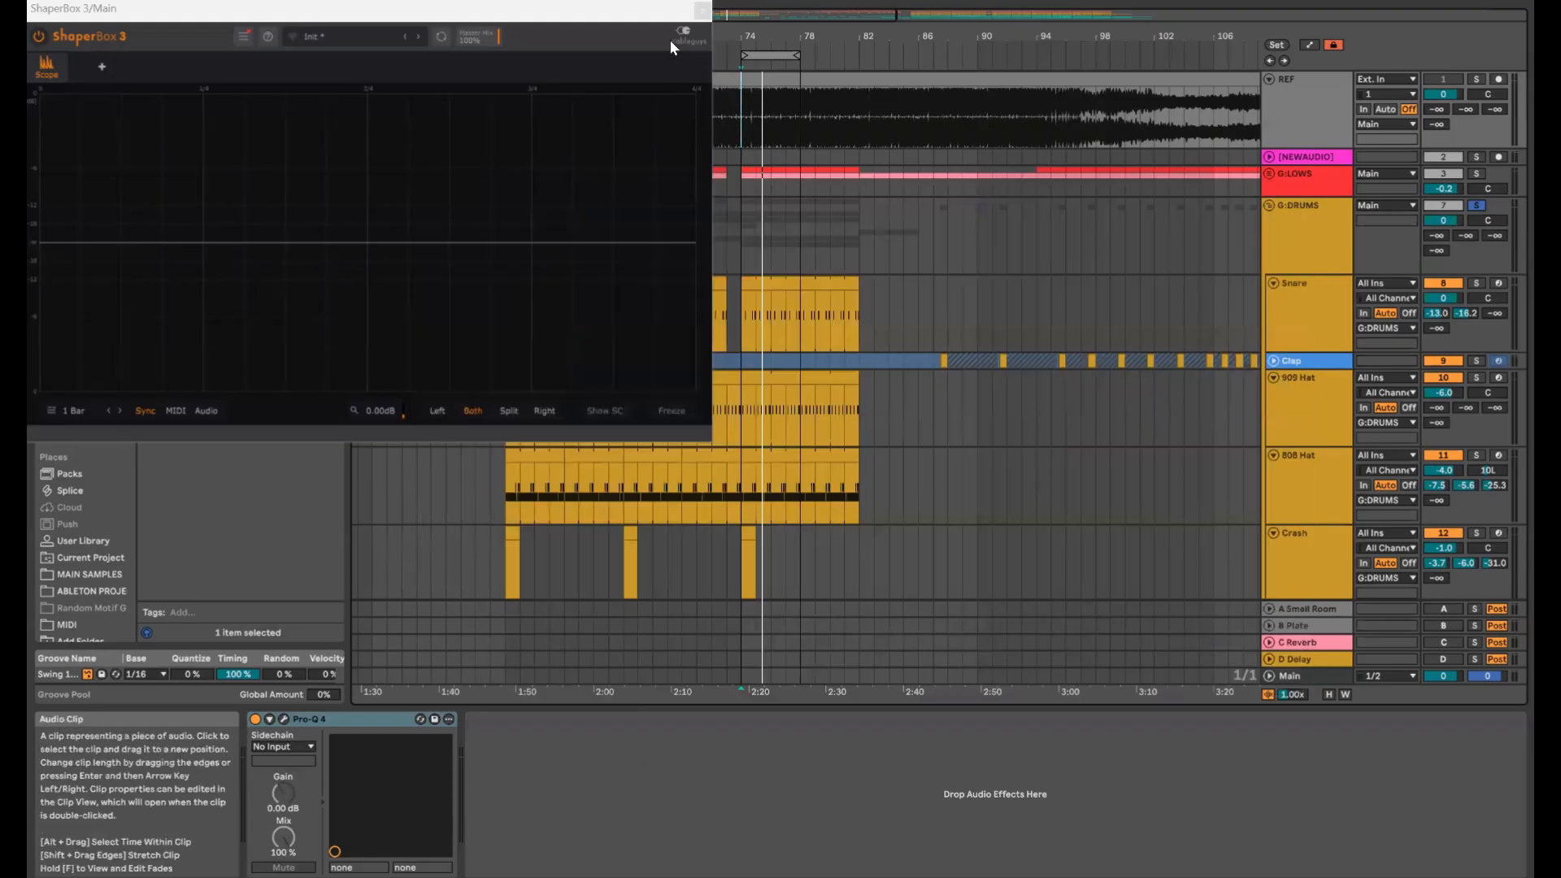
pyautogui.moveTo(664, 18); pyautogui.dragTo(800, 116)
pyautogui.click(839, 108)
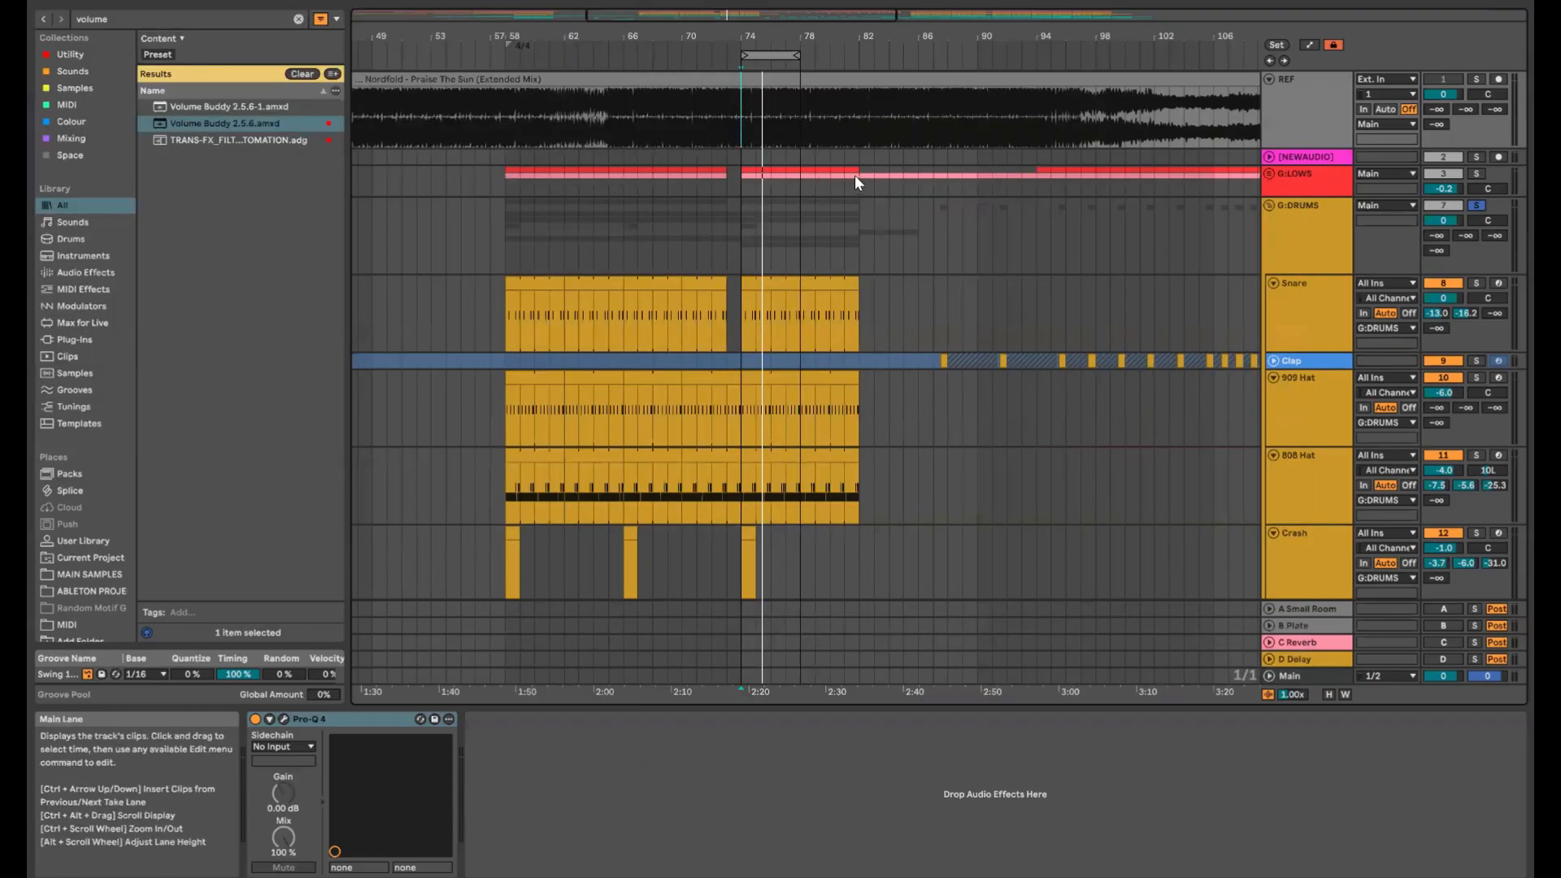
# Open the Decapitator plug-in on the G:DRUMS group and reposition its window over the arrangement
pyautogui.click(1310, 213)
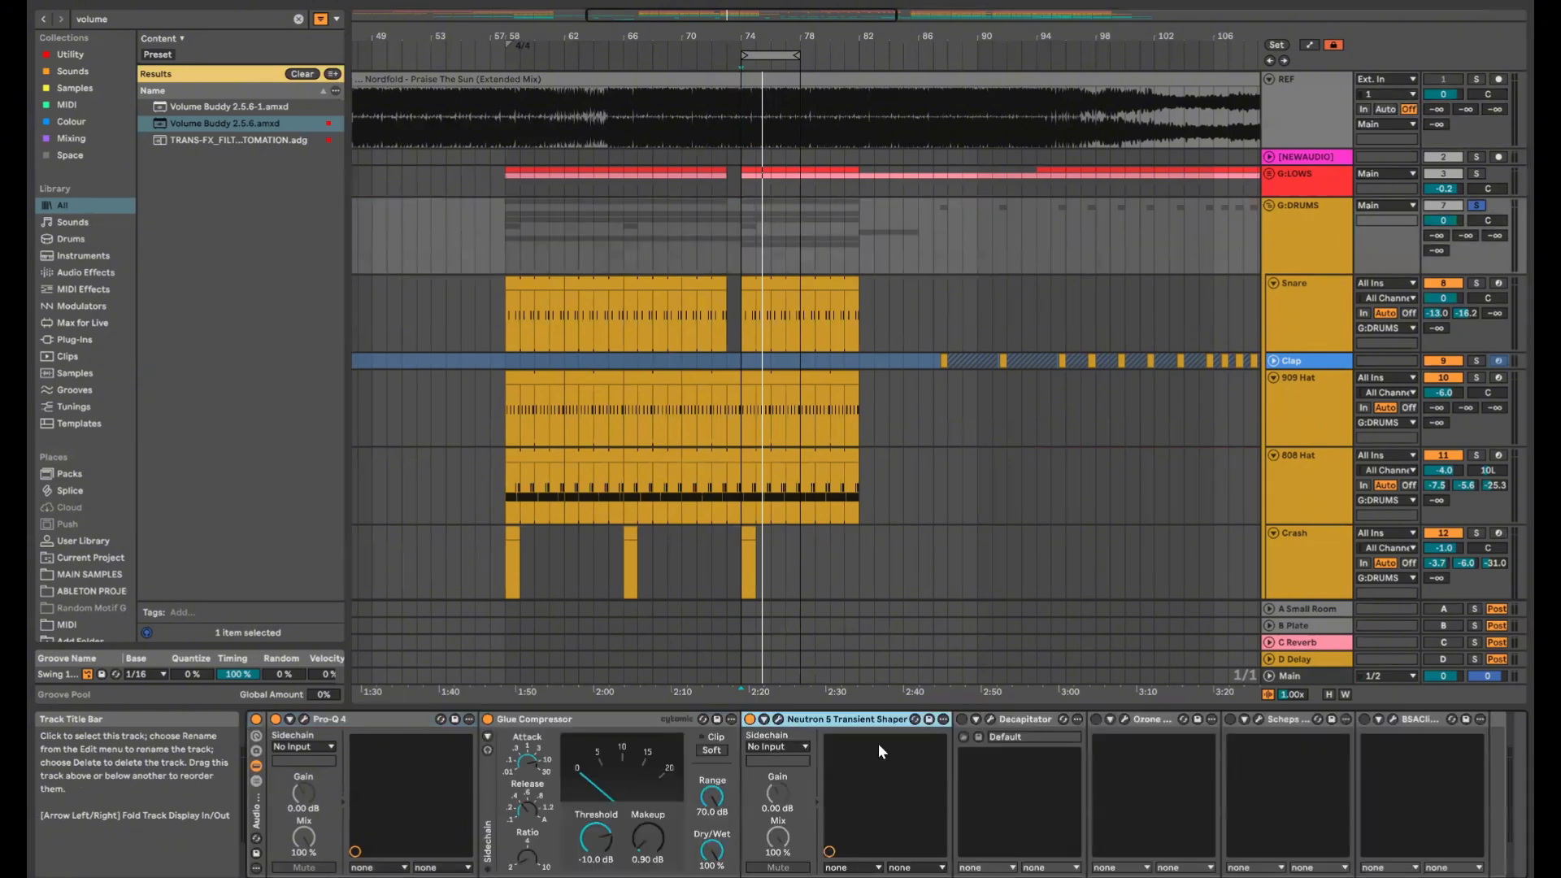
pyautogui.click(990, 718)
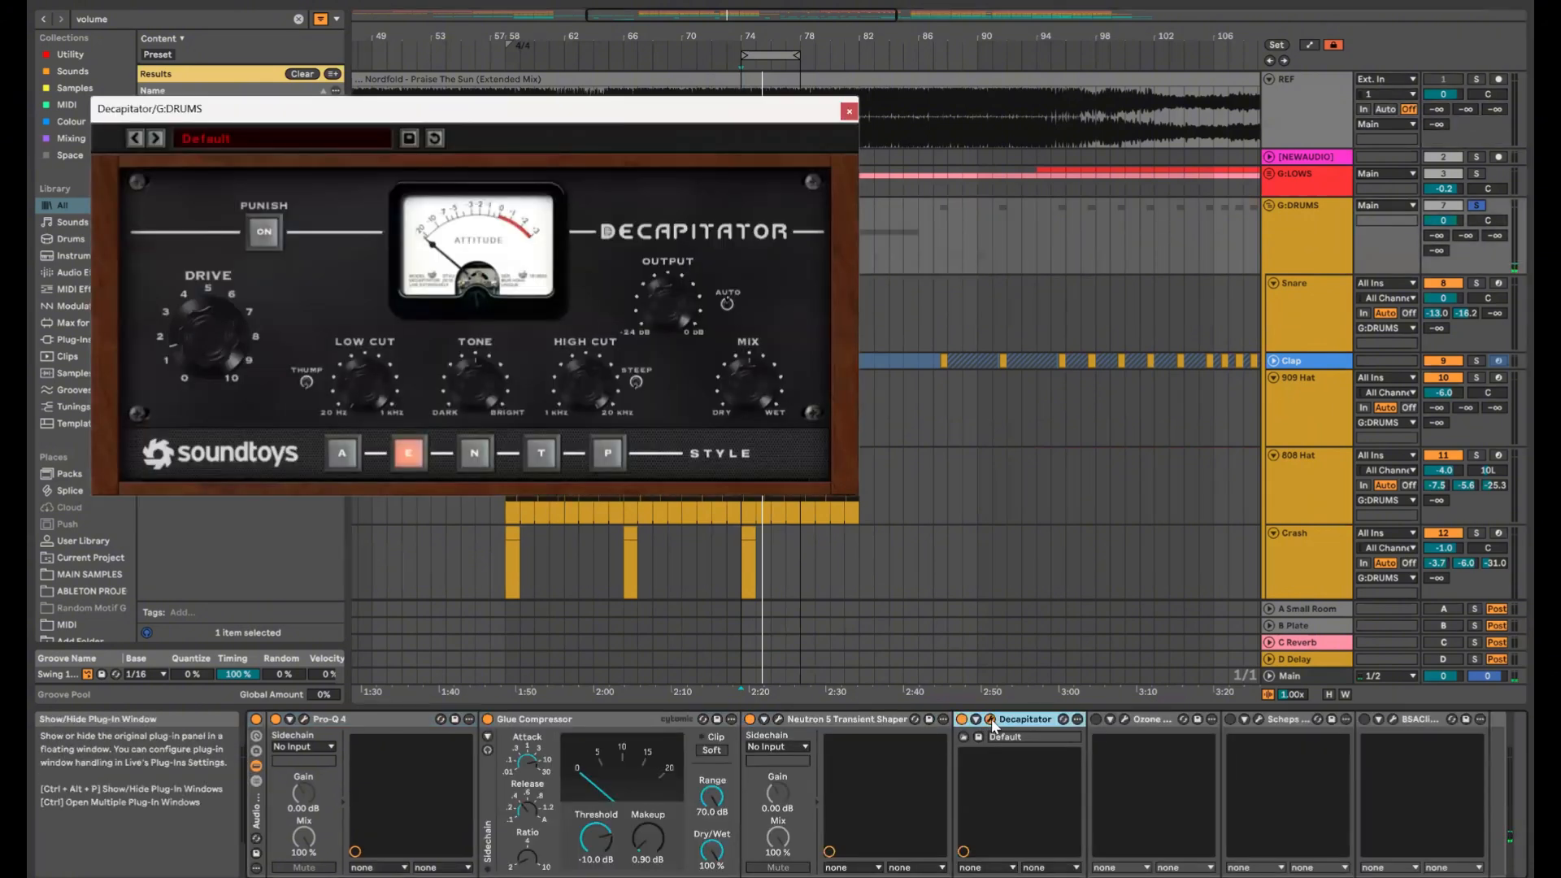
pyautogui.moveTo(504, 114); pyautogui.dragTo(555, 123)
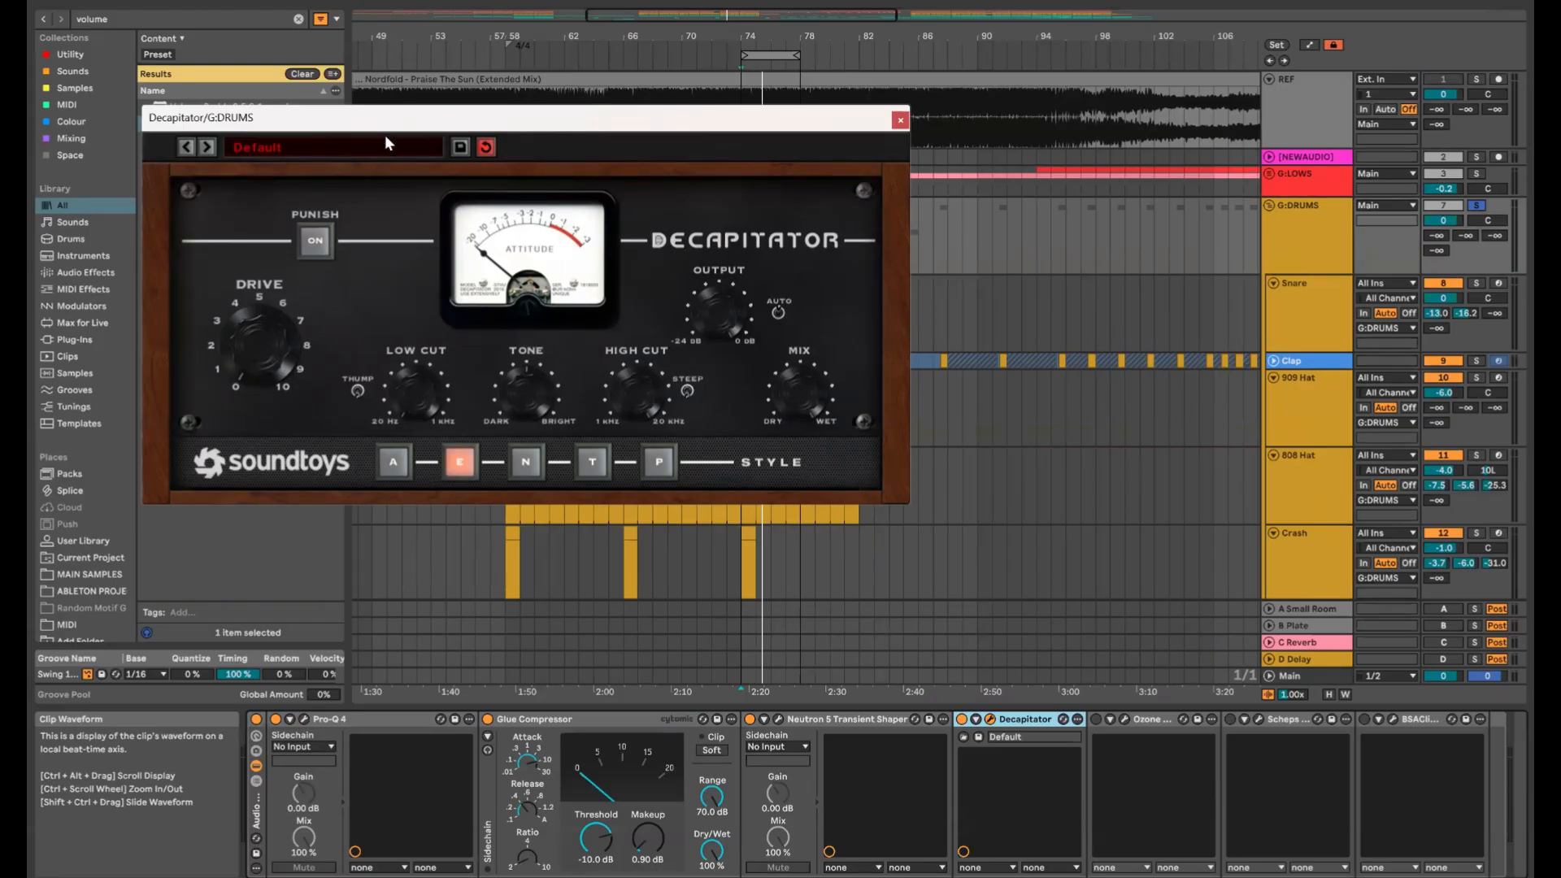
pyautogui.moveTo(389, 130); pyautogui.dragTo(401, 156)
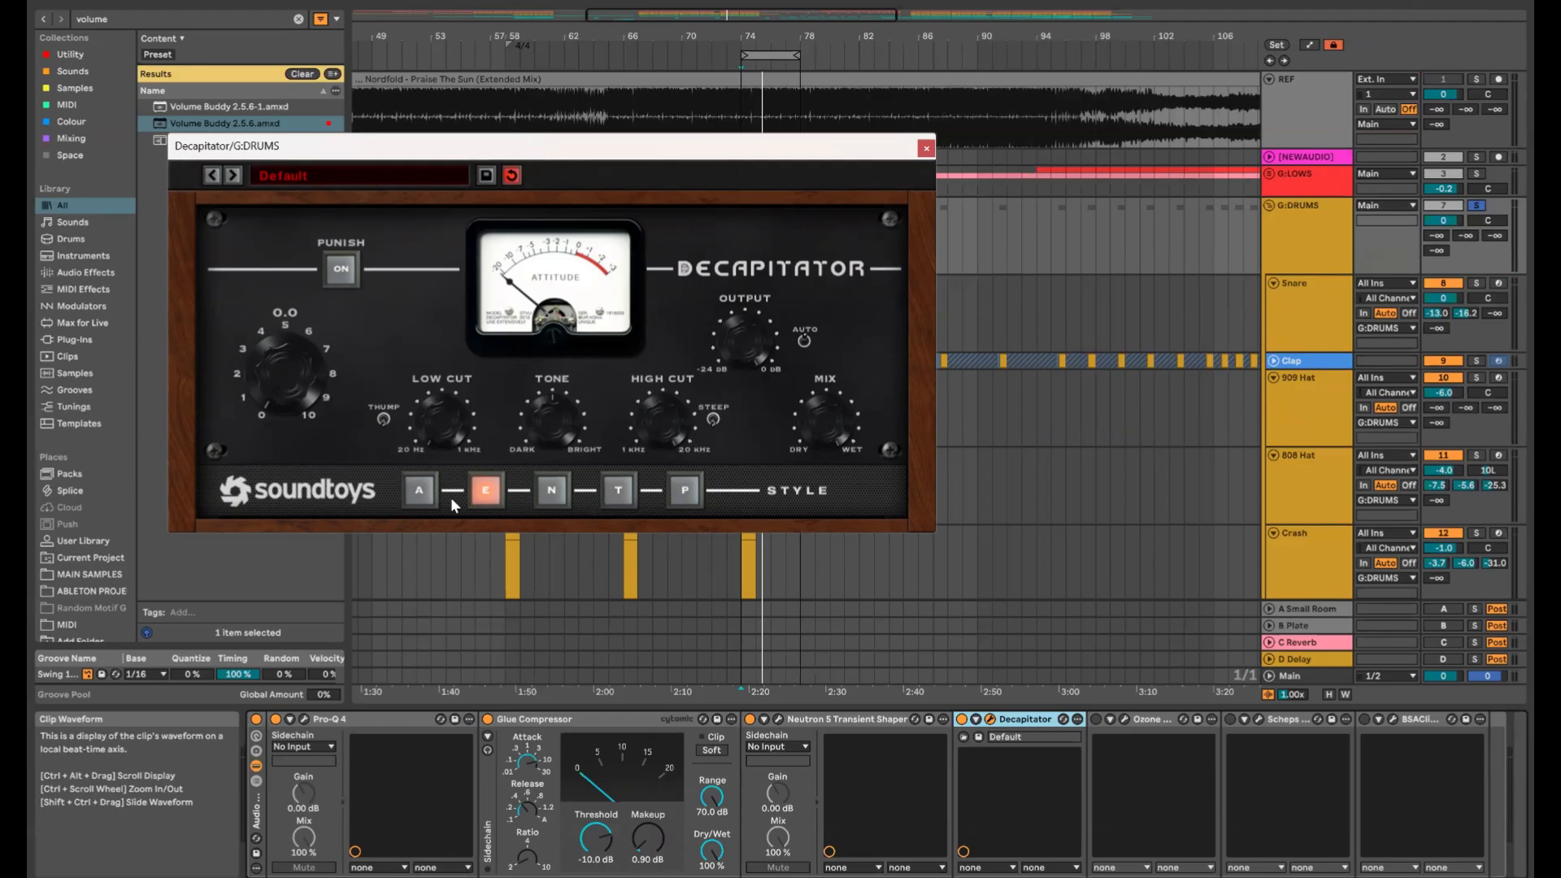
# Set Decapitator's Drive to 3.6 in style E while listening to the drums
pyautogui.click(427, 496)
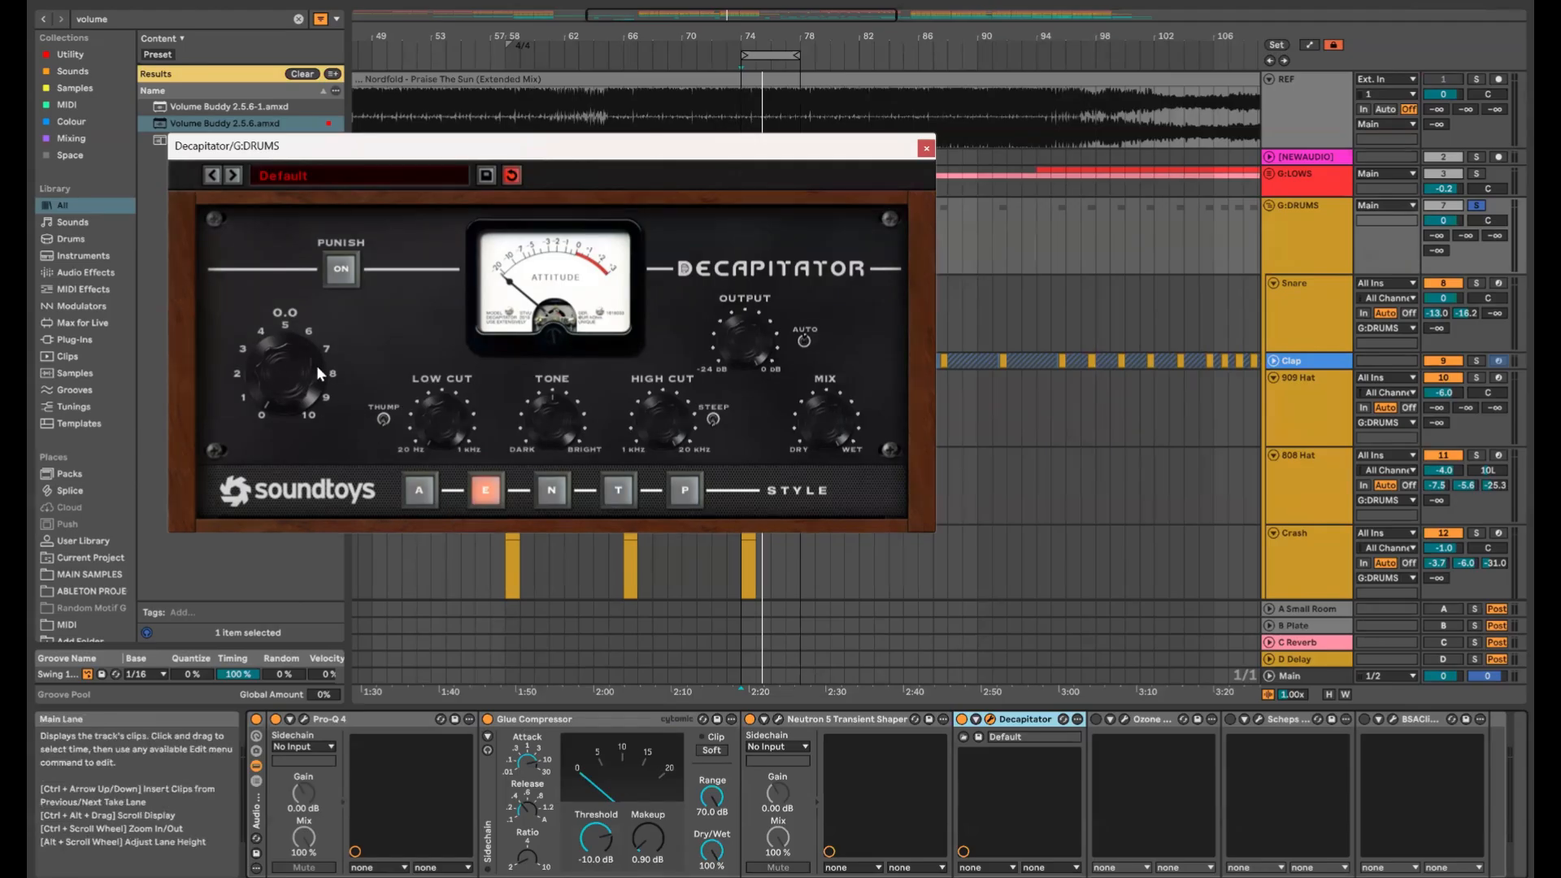
pyautogui.moveTo(291, 366); pyautogui.dragTo(296, 423)
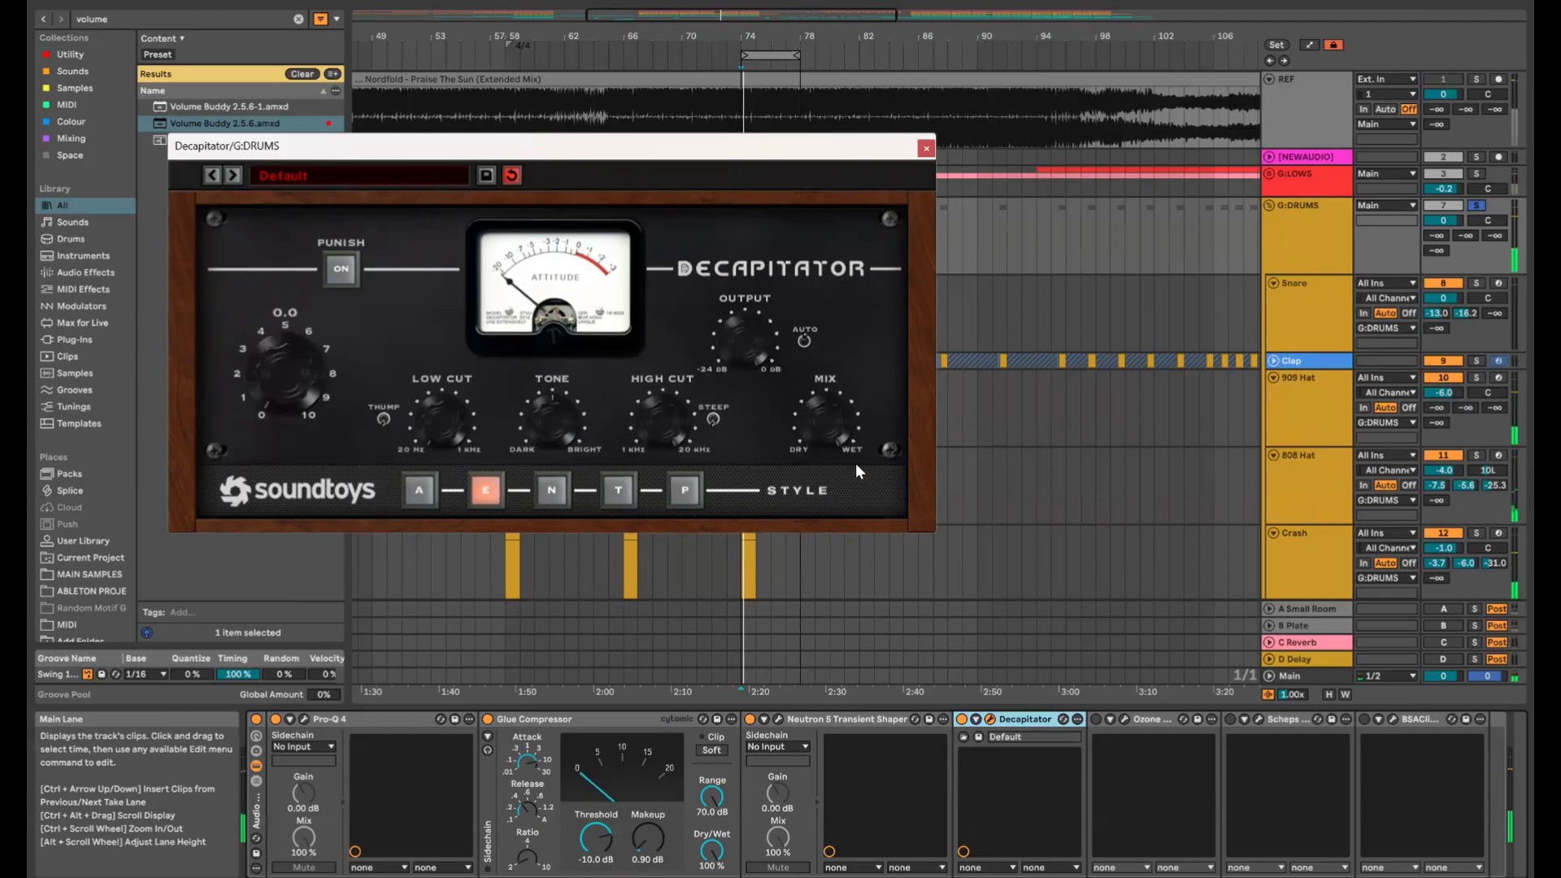
pyautogui.moveTo(291, 364); pyautogui.dragTo(299, 392)
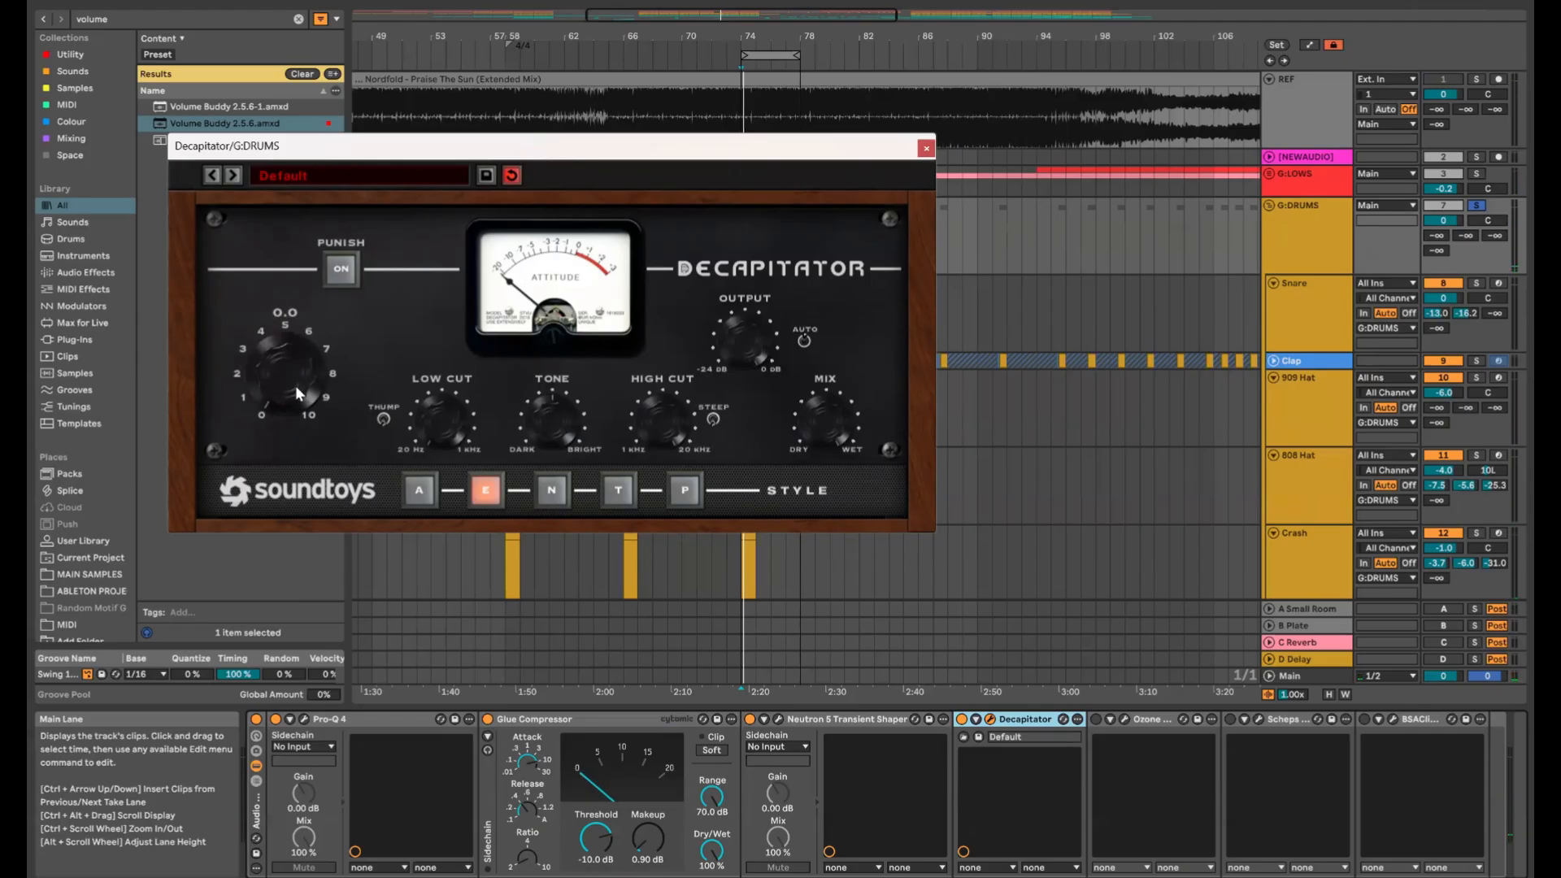
pyautogui.moveTo(295, 385)
pyautogui.mouseDown()
pyautogui.moveTo(297, 339)
pyautogui.moveTo(293, 372)
pyautogui.mouseUp()
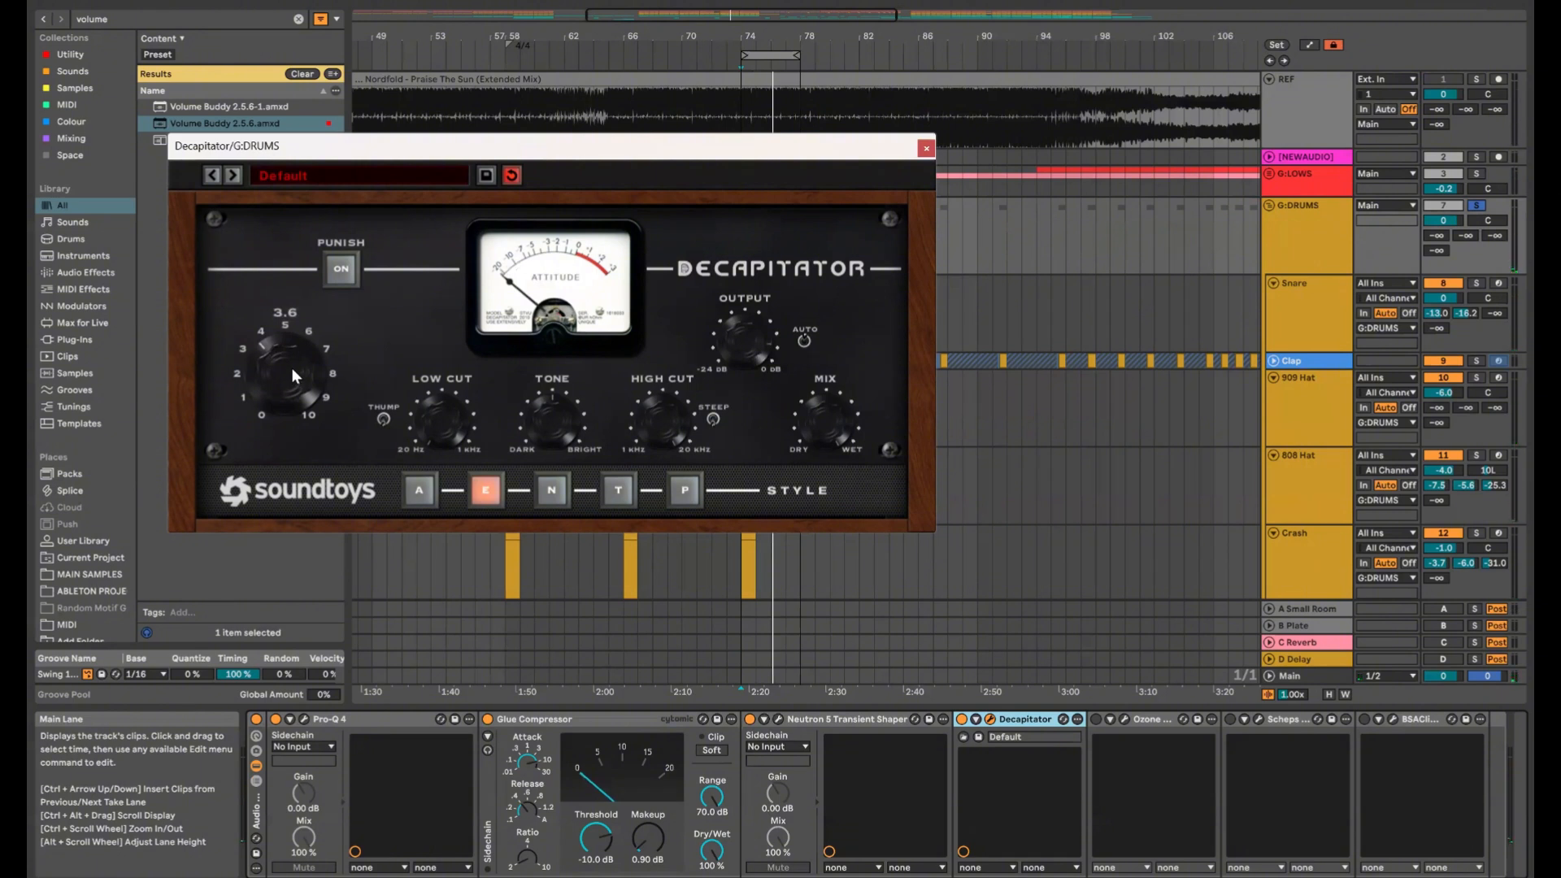
# Set Decapitator's Drive to 2.8 and Mix to 80.5%, close its window and compare the drums with the effect bypassed
pyautogui.scroll(4, 291, 371)
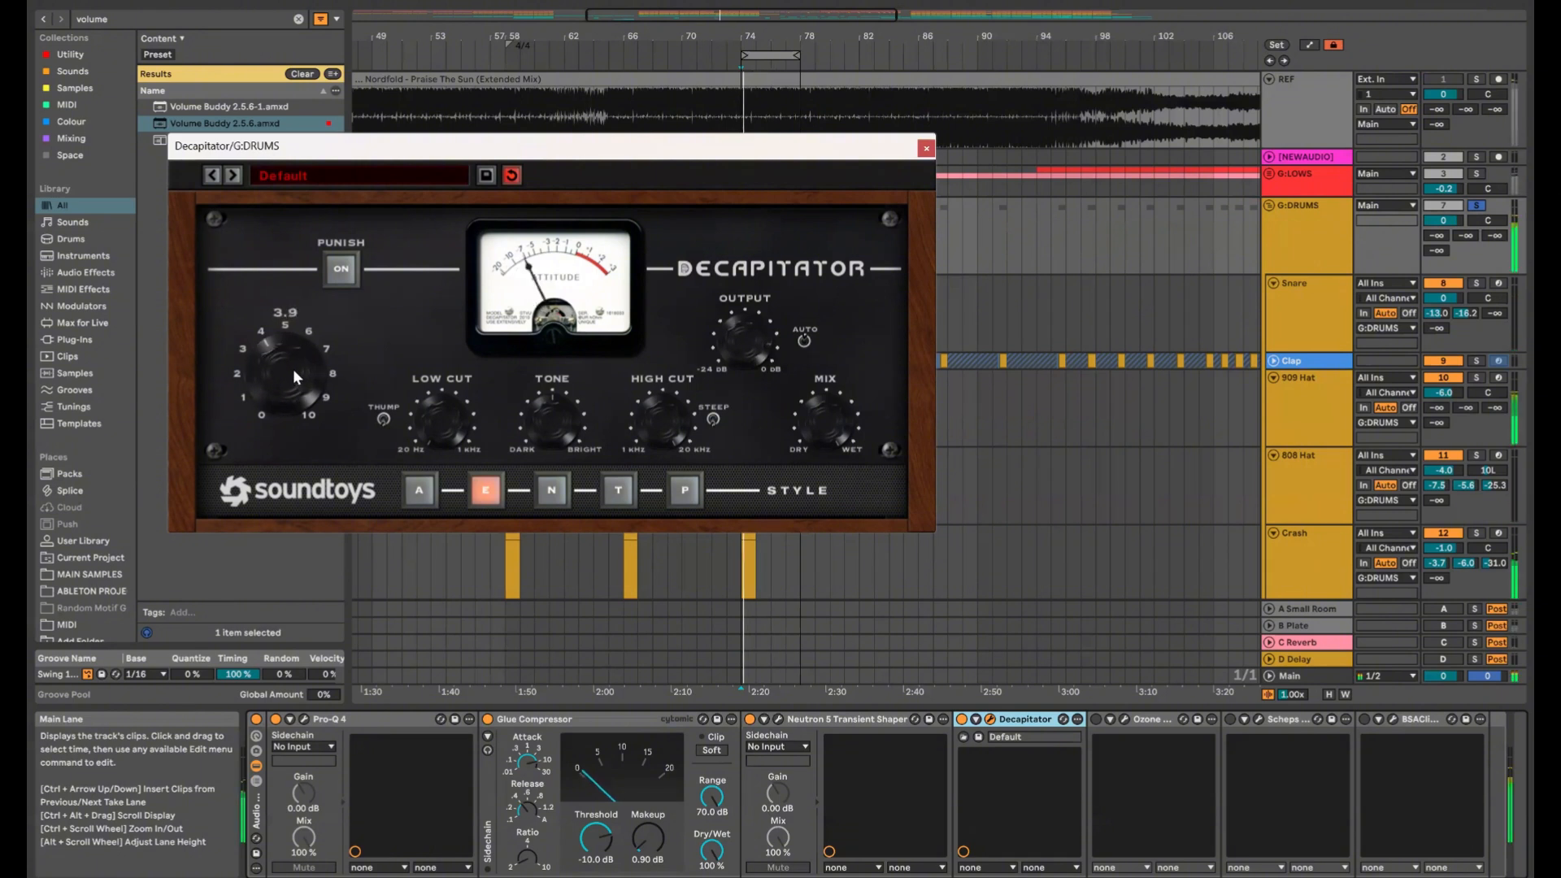
pyautogui.moveTo(294, 368)
pyautogui.mouseDown()
pyautogui.moveTo(294, 405)
pyautogui.moveTo(286, 340)
pyautogui.moveTo(285, 358)
pyautogui.mouseUp()
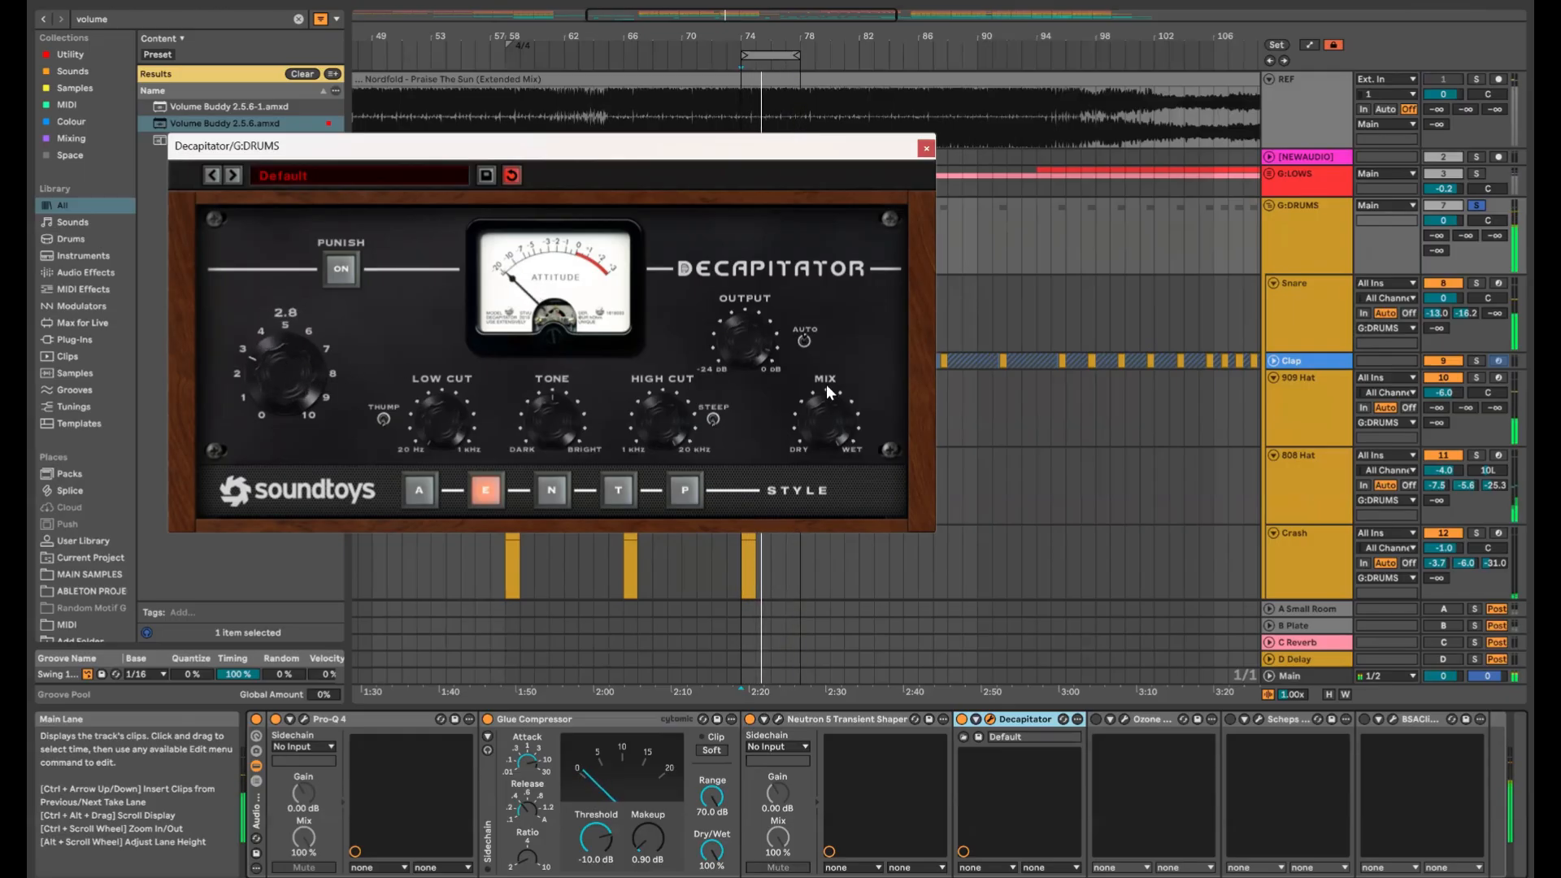
pyautogui.moveTo(827, 427); pyautogui.dragTo(877, 333)
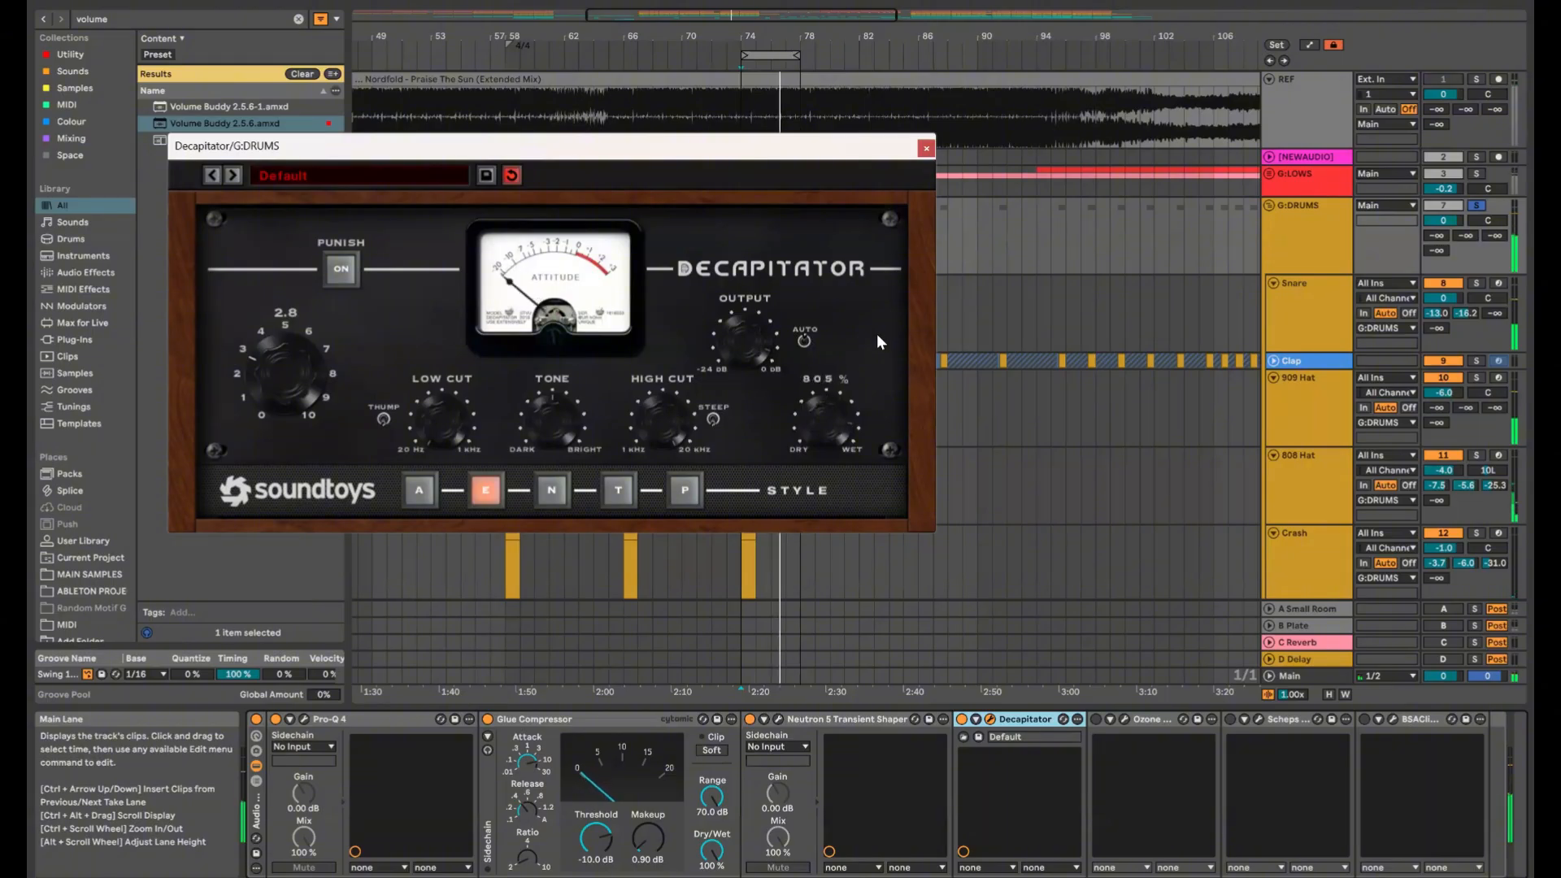
pyautogui.click(926, 149)
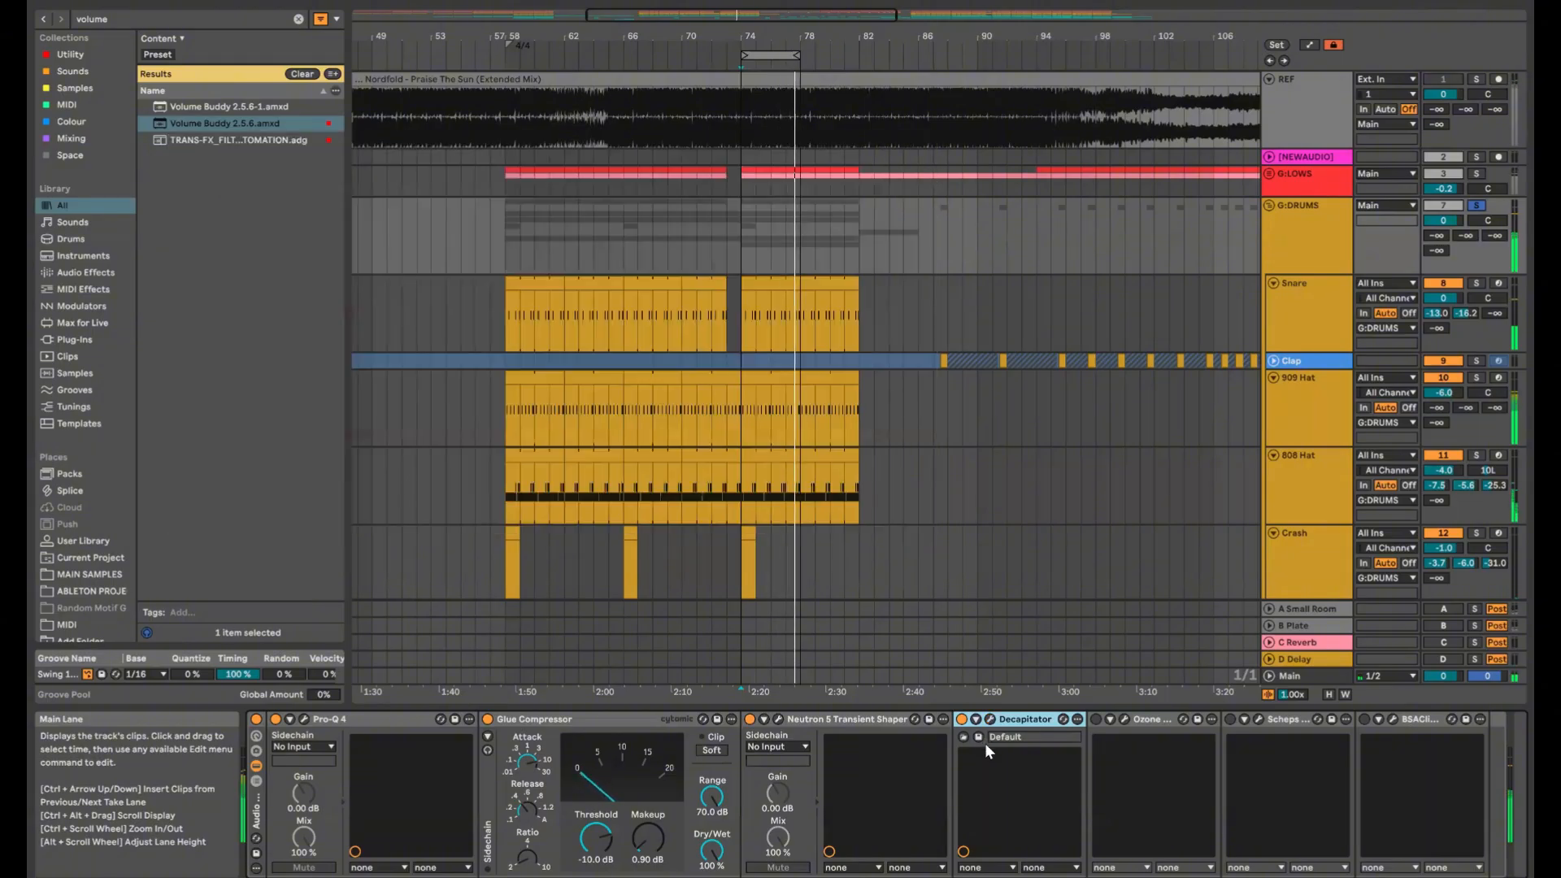
pyautogui.click(962, 717)
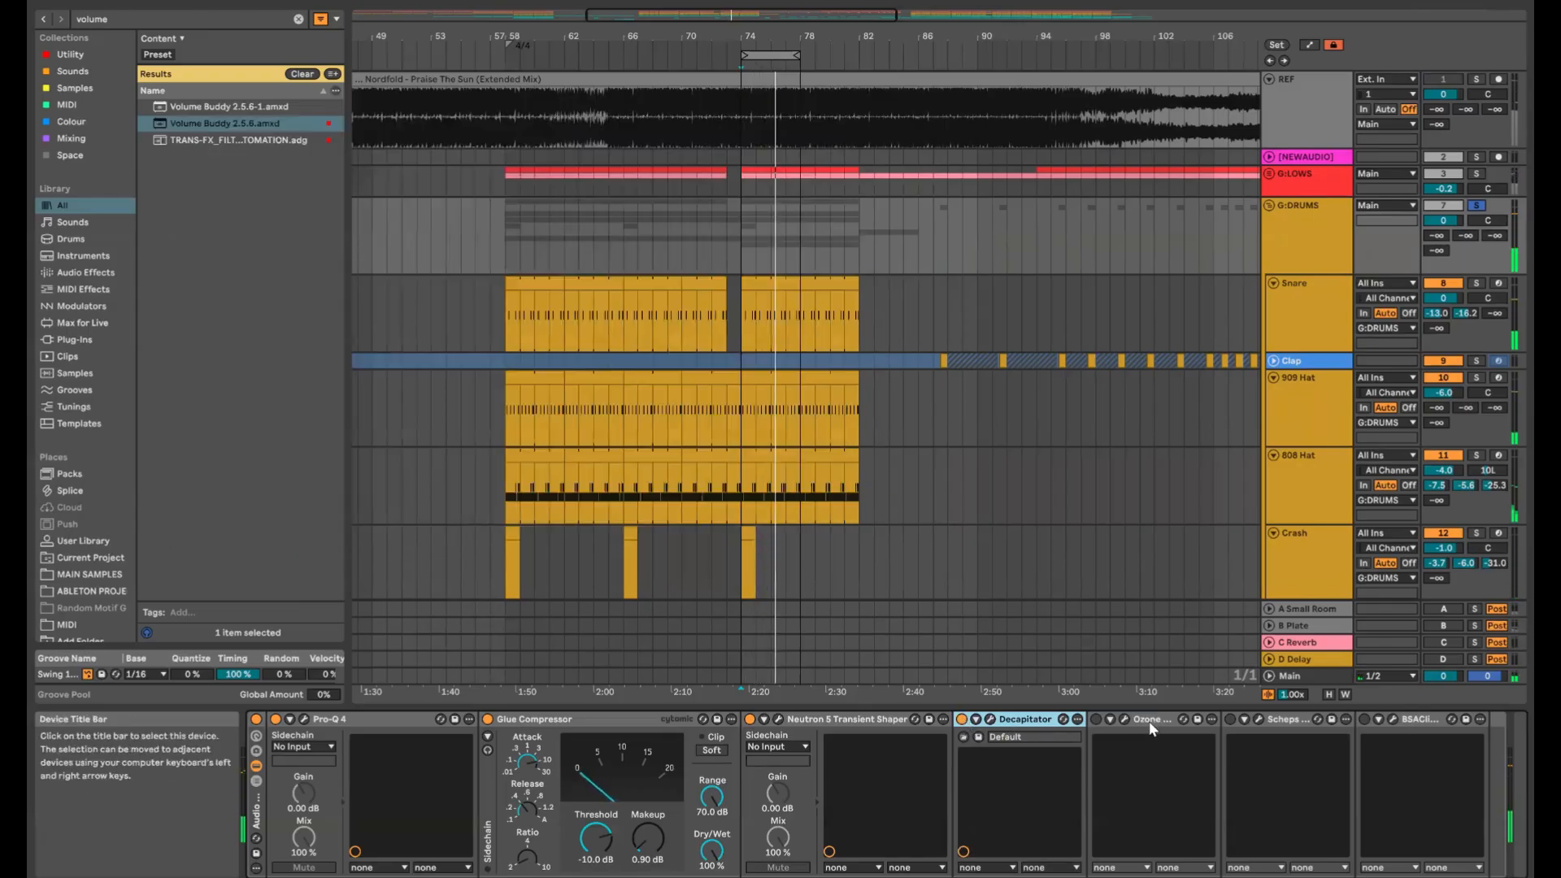
# Enable the Ozone 11 Imager on the G:DRUMS group, open its window and reposition it over the arrangement
pyautogui.click(1094, 720)
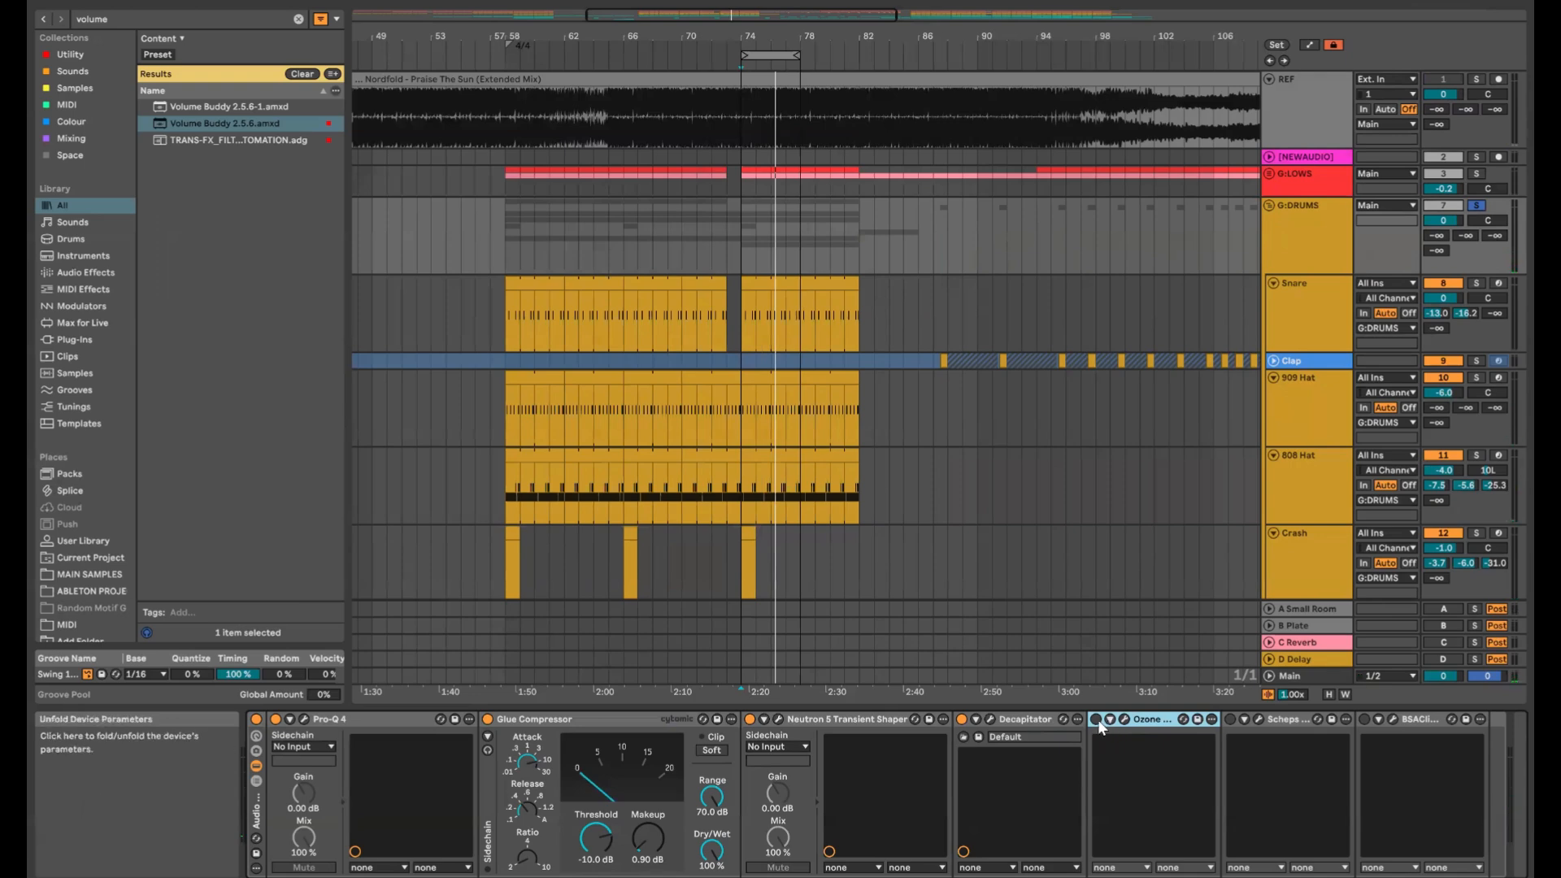
pyautogui.click(1096, 719)
pyautogui.click(1124, 719)
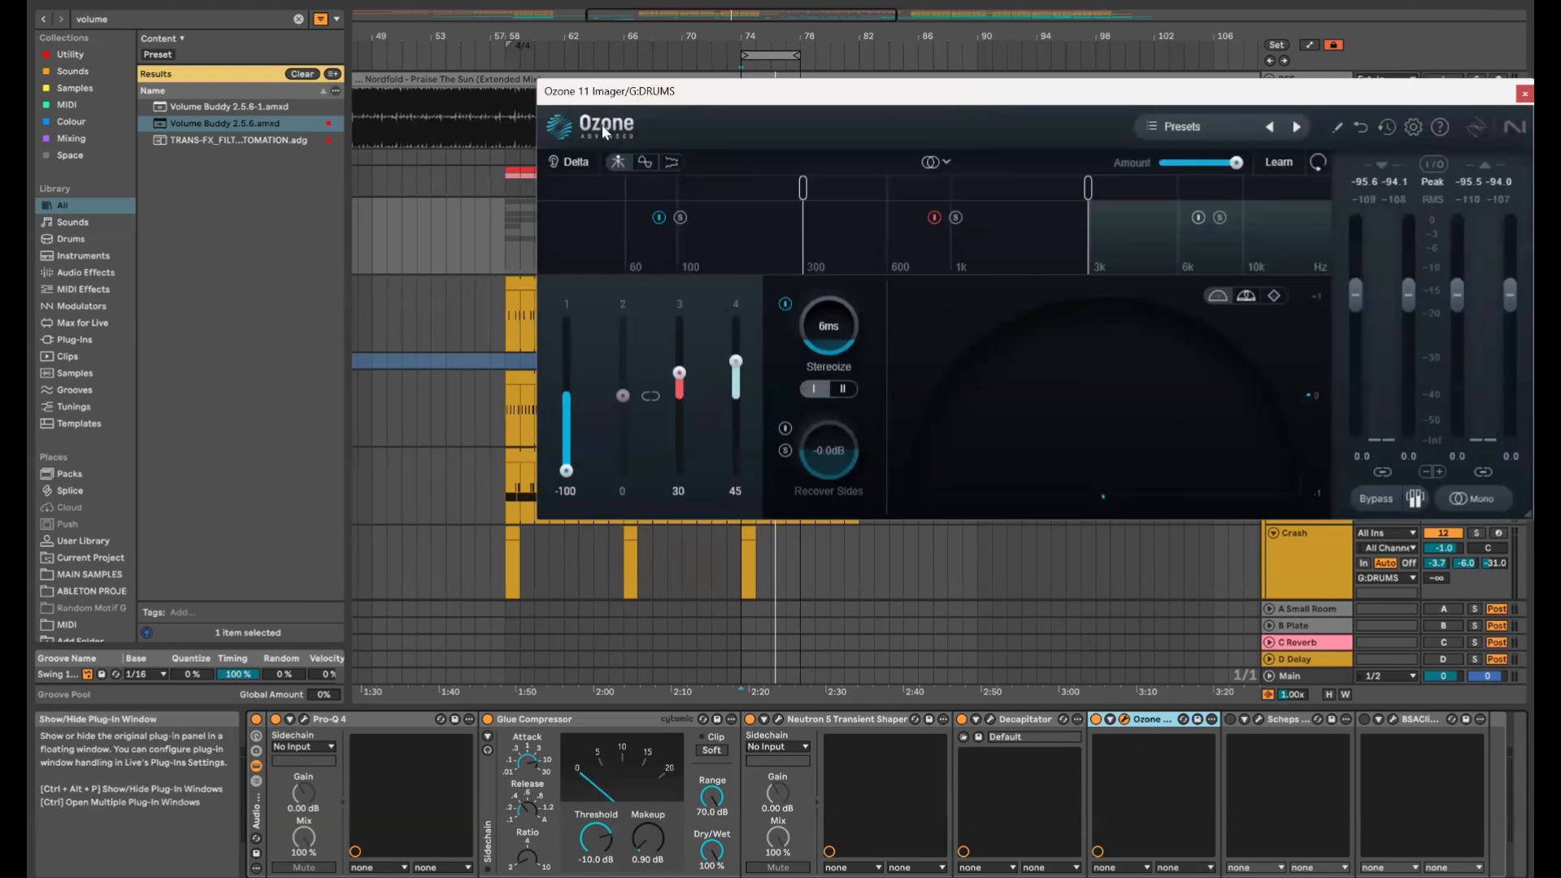
pyautogui.moveTo(604, 91); pyautogui.dragTo(247, 124)
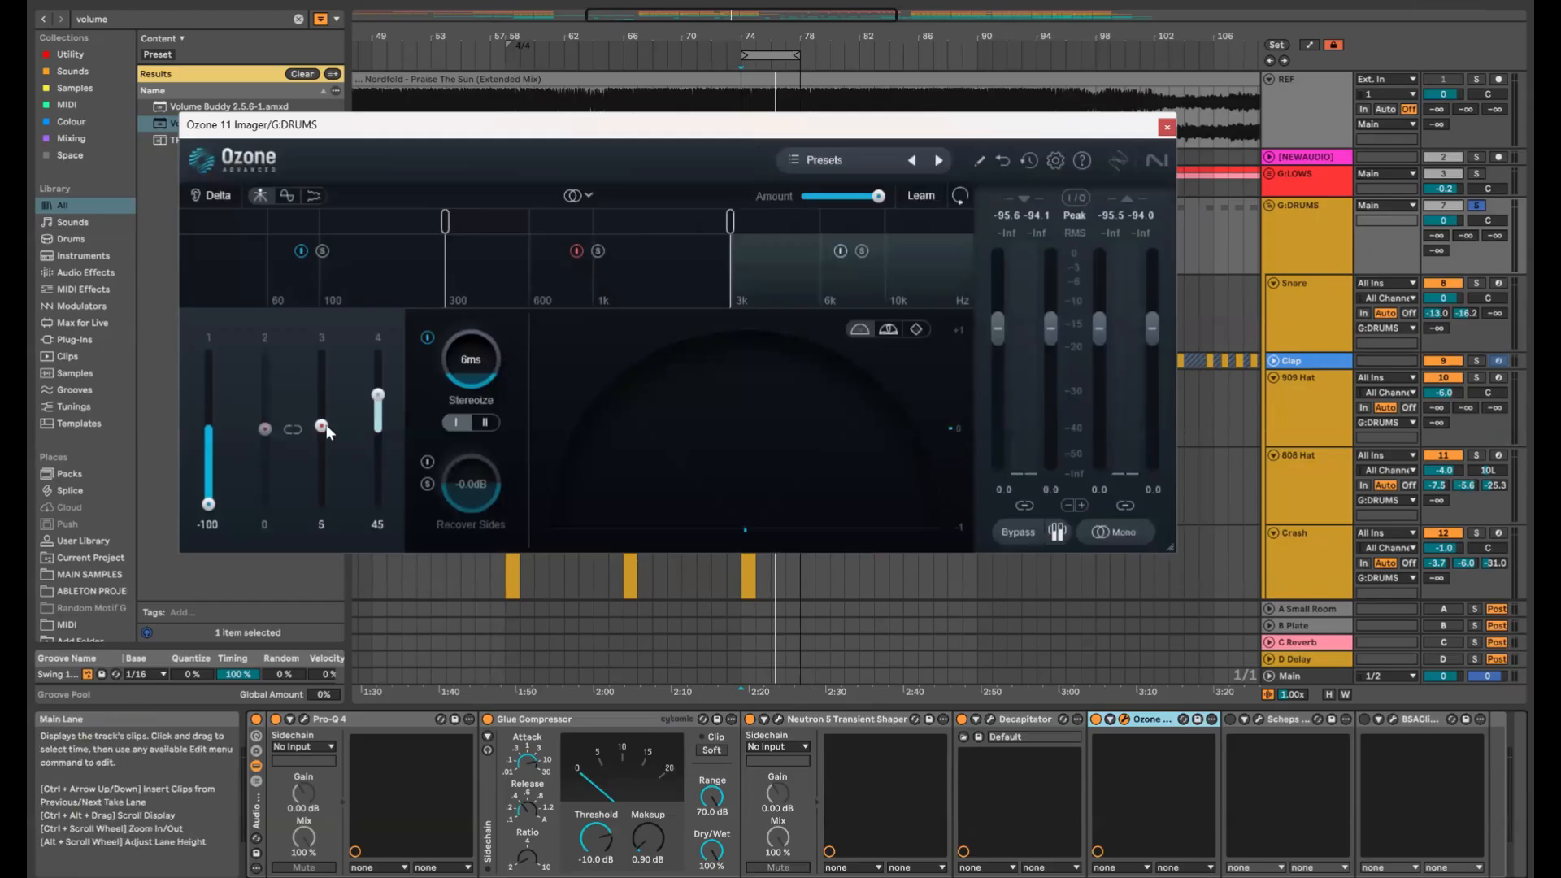
# Reset the Imager's band widths to 0 and run the automatic crossover learning while the drums play
pyautogui.doubleClick(377, 416)
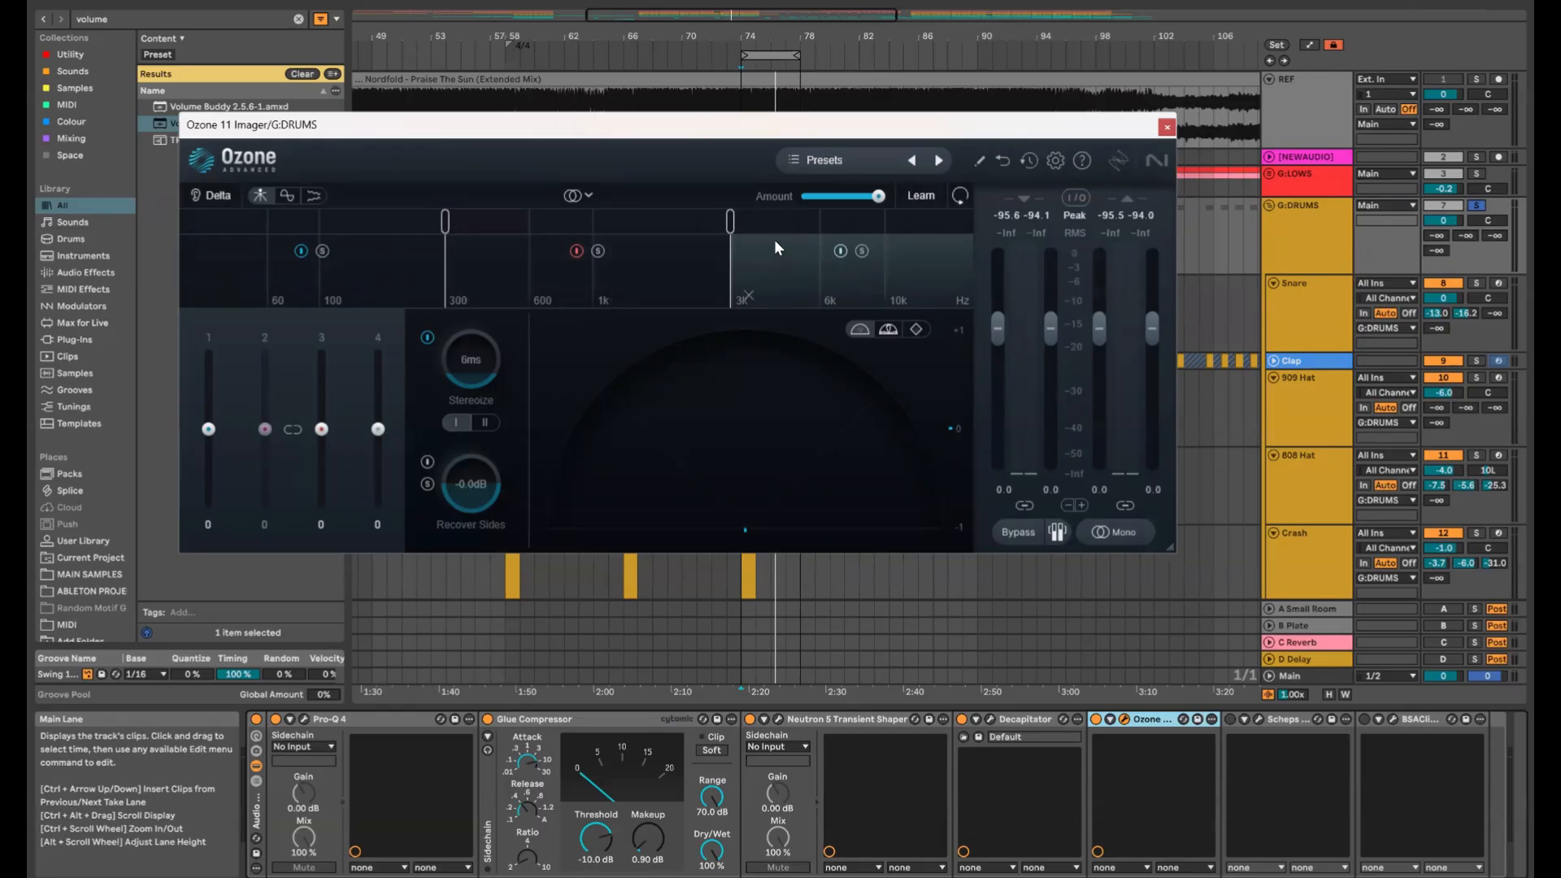
pyautogui.click(920, 195)
pyautogui.press('space')
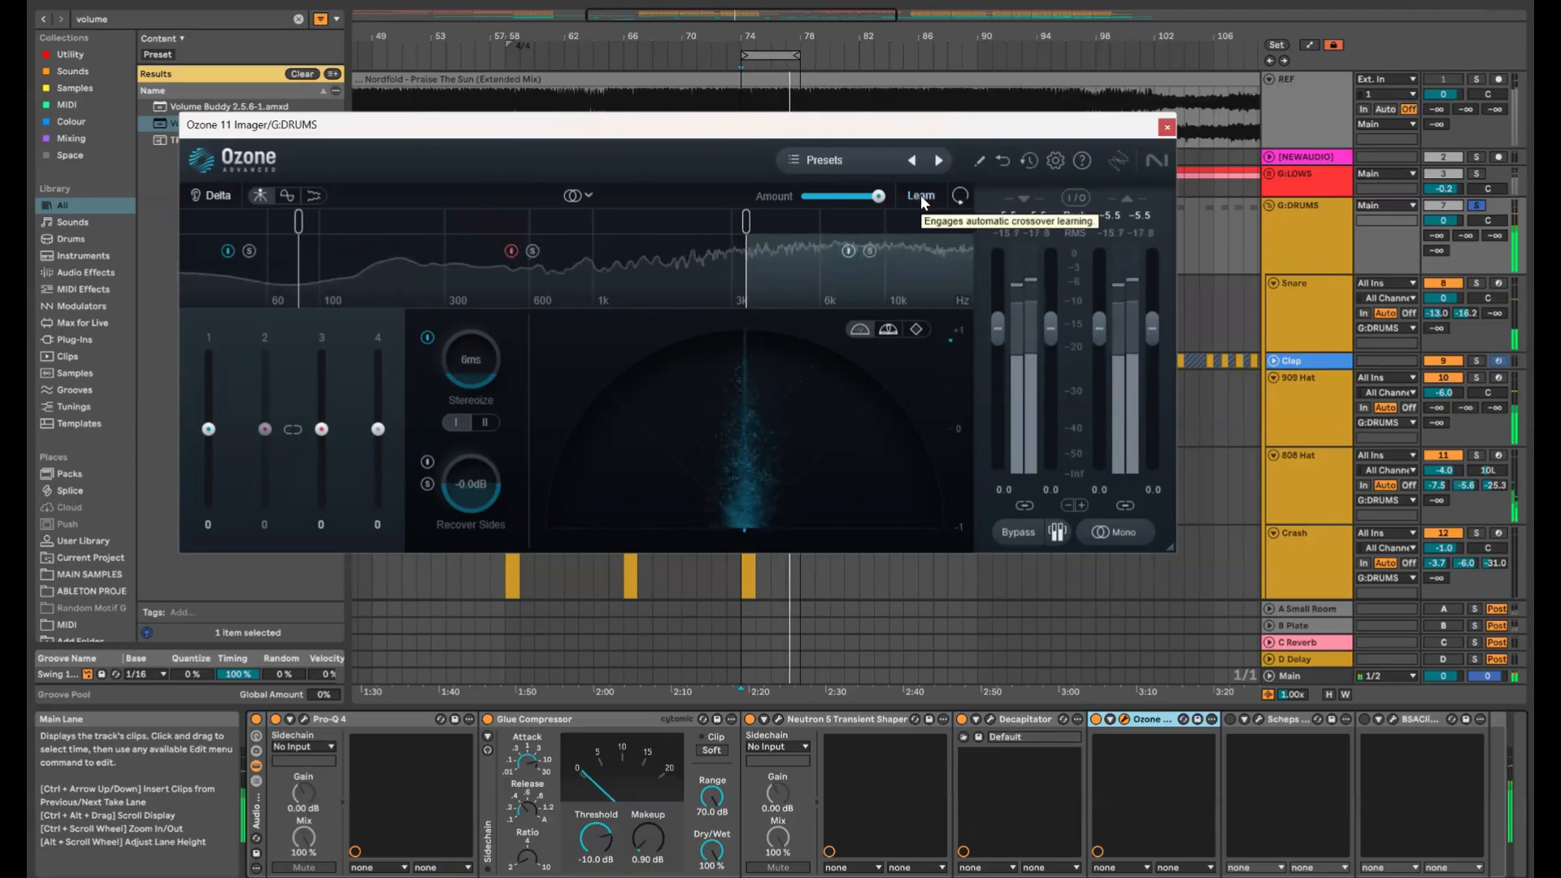
pyautogui.click(920, 196)
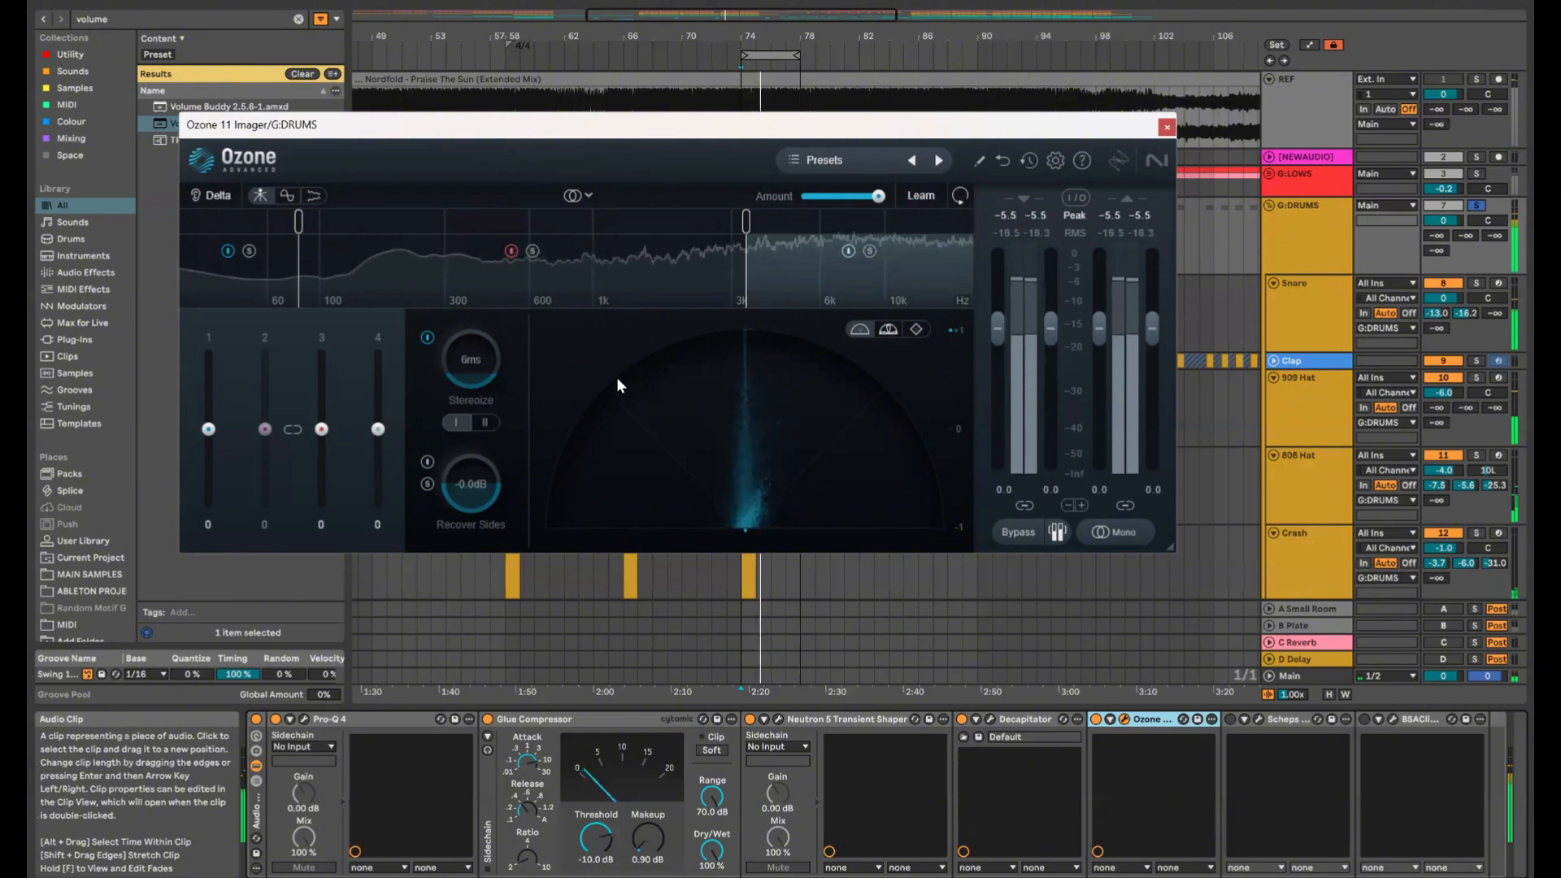
pyautogui.press('space')
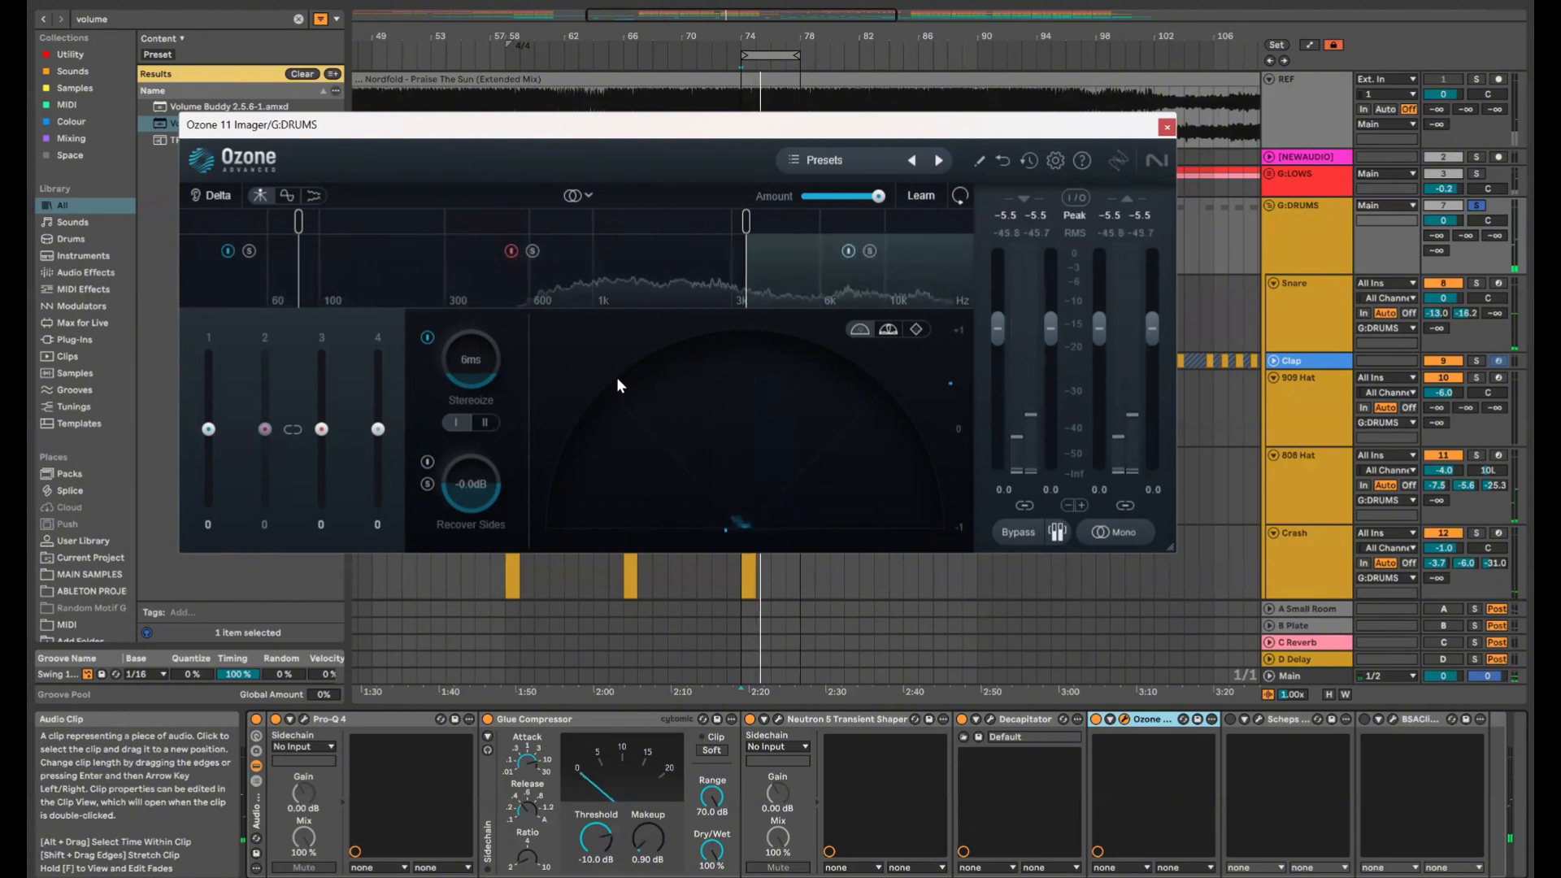
# Solo the Imager's lowest band during playback and narrow its width to -100
pyautogui.press('space')
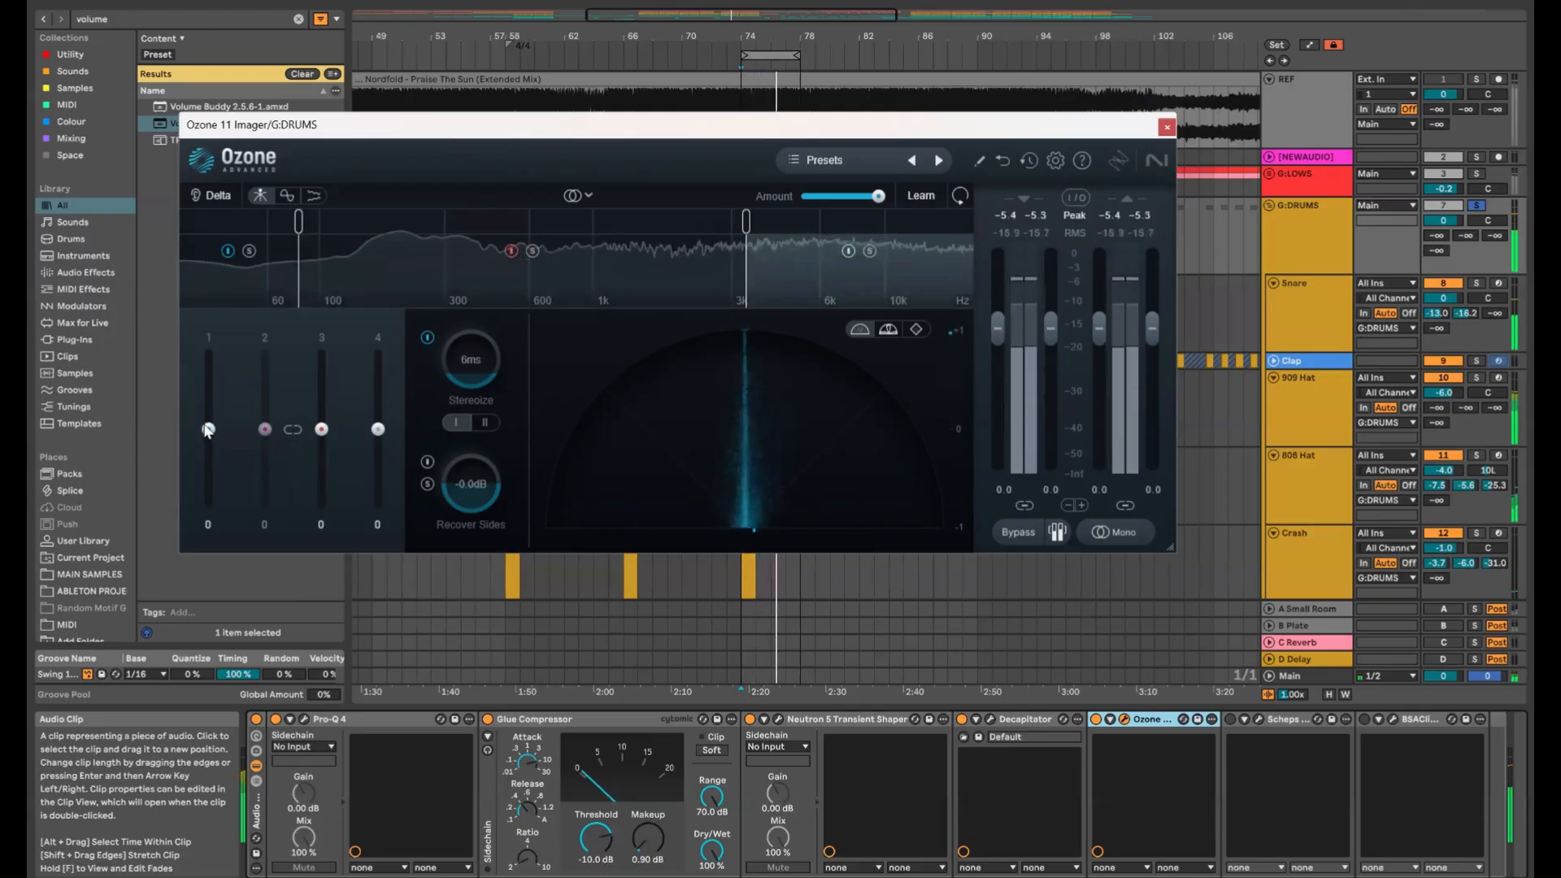
pyautogui.click(249, 252)
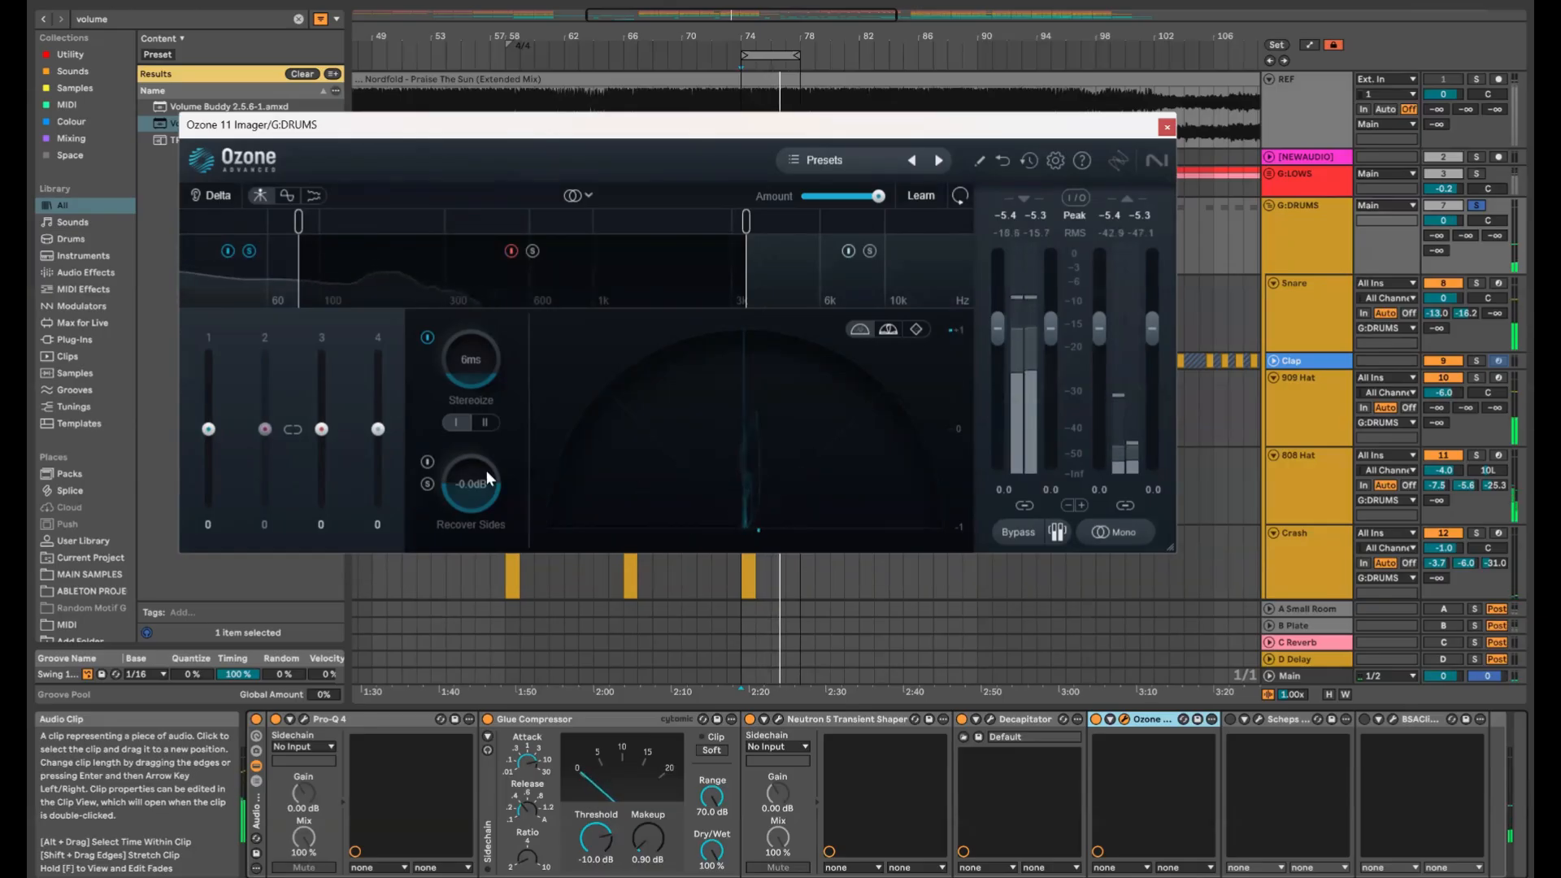
pyautogui.moveTo(208, 429); pyautogui.dragTo(208, 504)
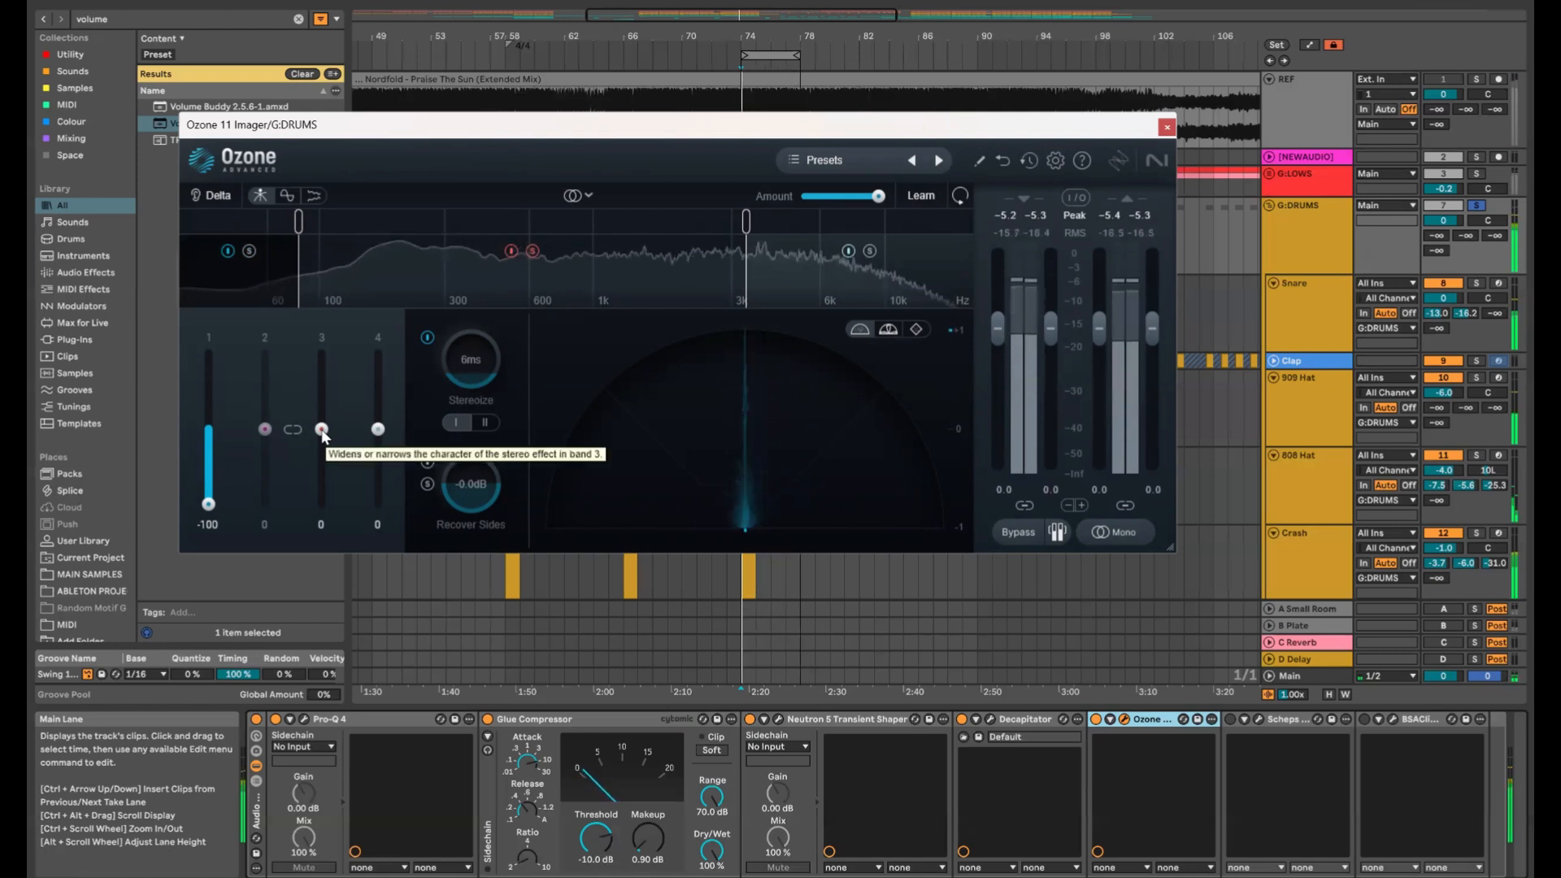
# Audition the soloed band 3 in the Imager with its width narrowed to -36
pyautogui.moveTo(323, 431); pyautogui.dragTo(323, 439)
pyautogui.scroll(-5, 323, 437)
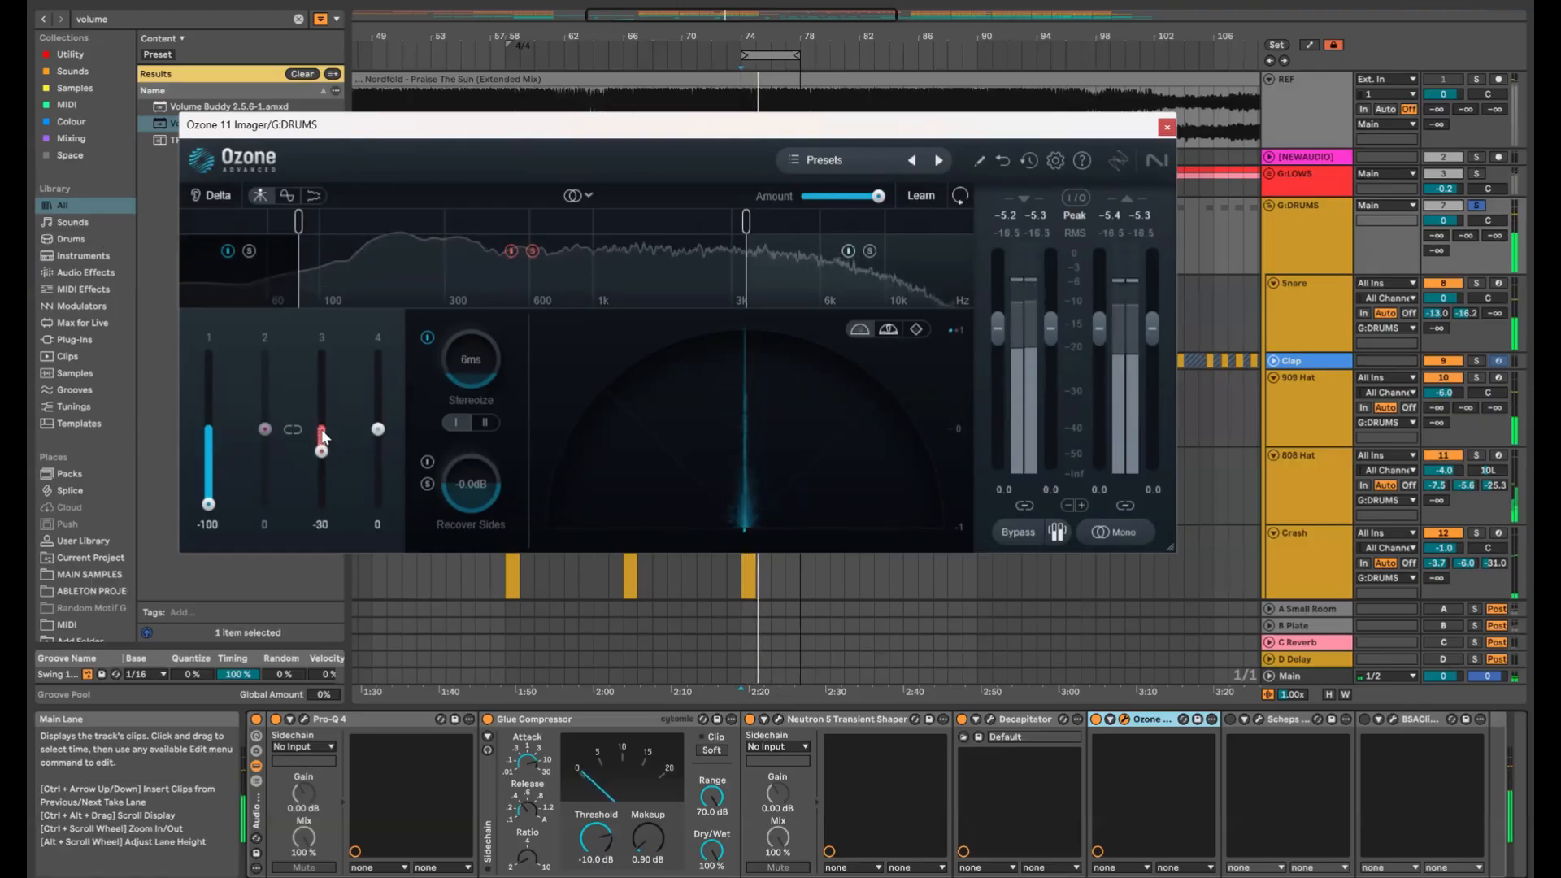
pyautogui.scroll(-1, 323, 436)
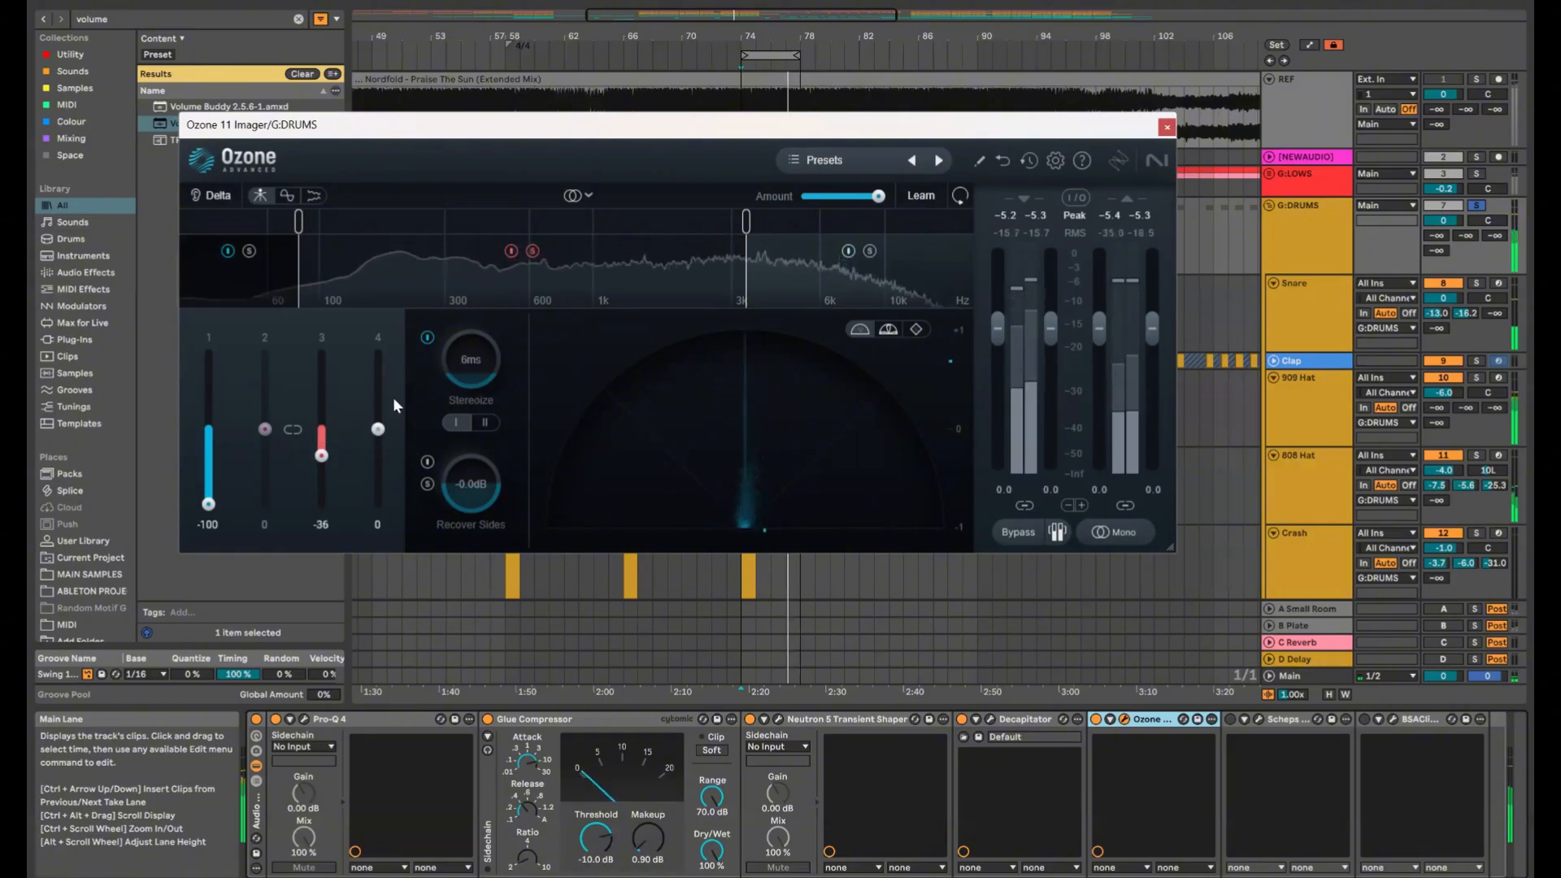
pyautogui.click(511, 252)
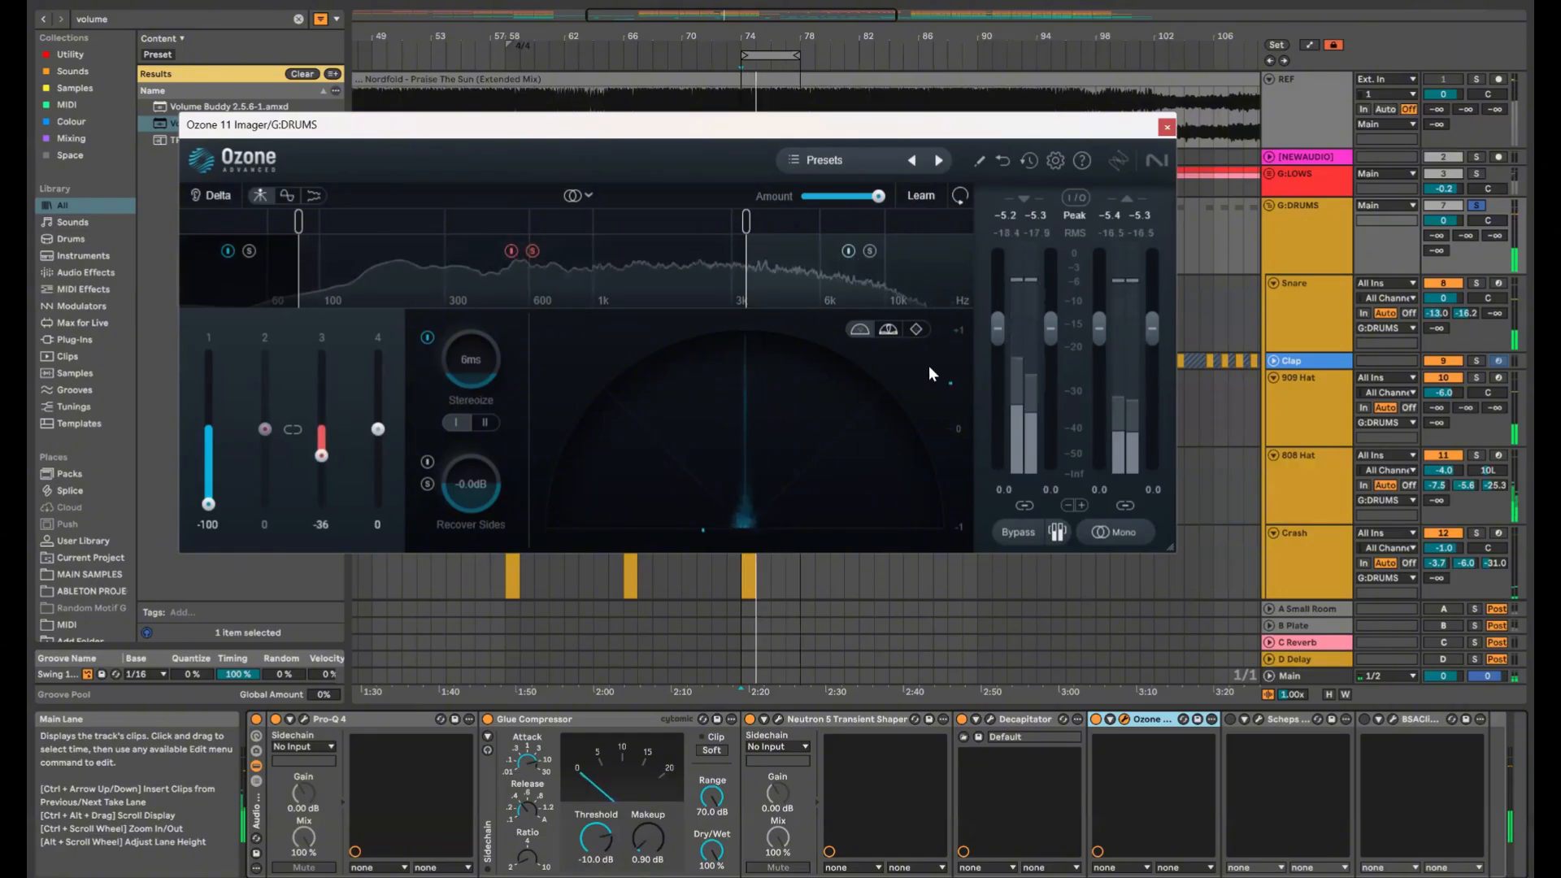
# Listen to the soloed REF track to compare its stereo width with the drums, and return to the full mix
pyautogui.press('s')
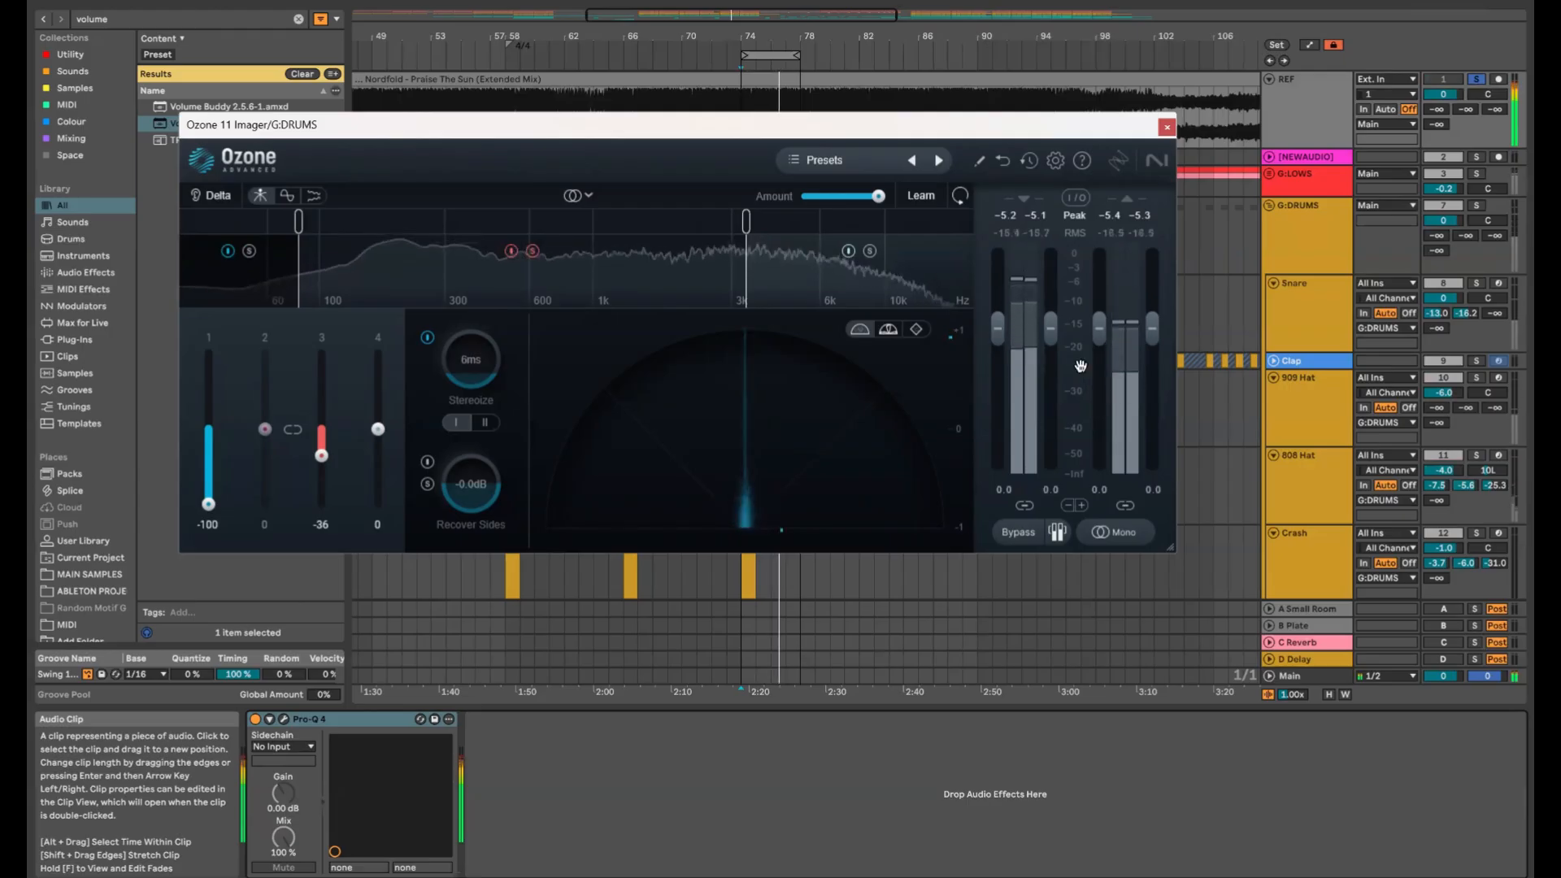
pyautogui.press('space')
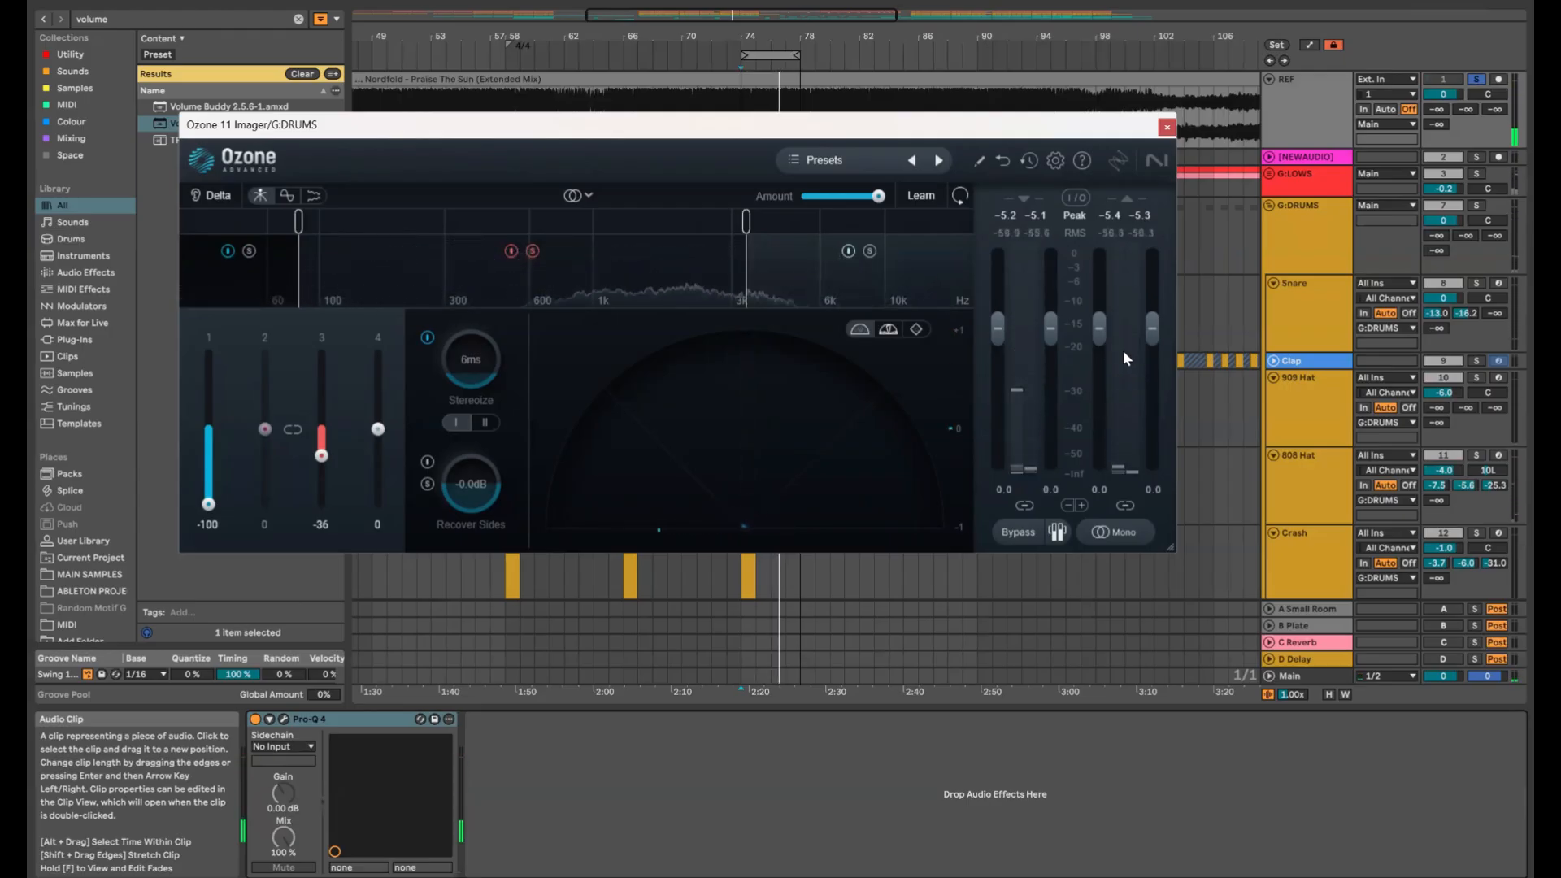
pyautogui.press('space')
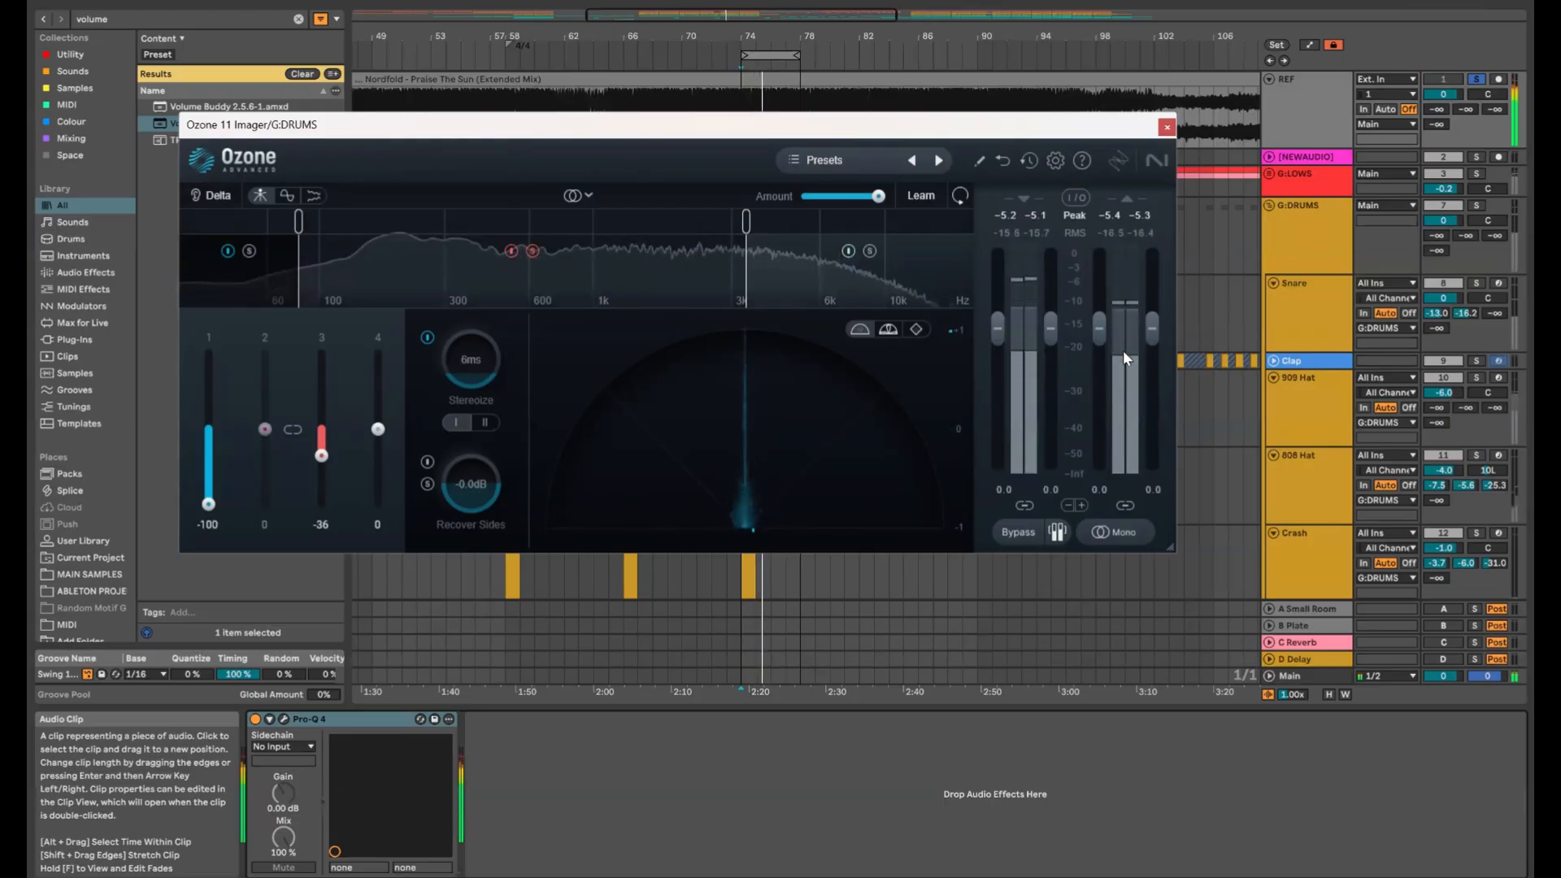
pyautogui.press('space')
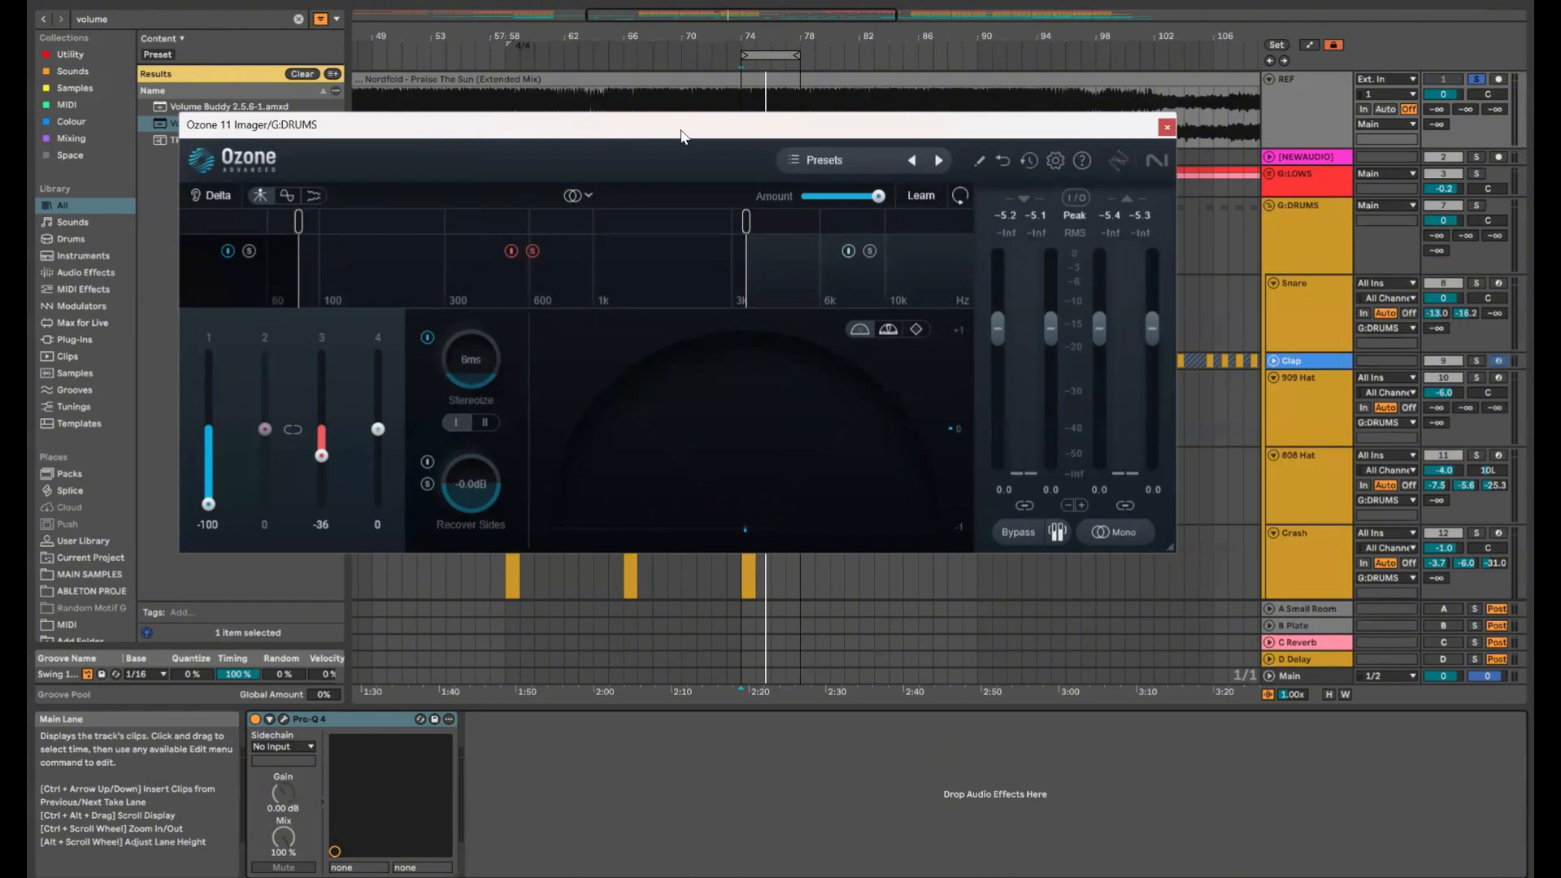
pyautogui.press('space')
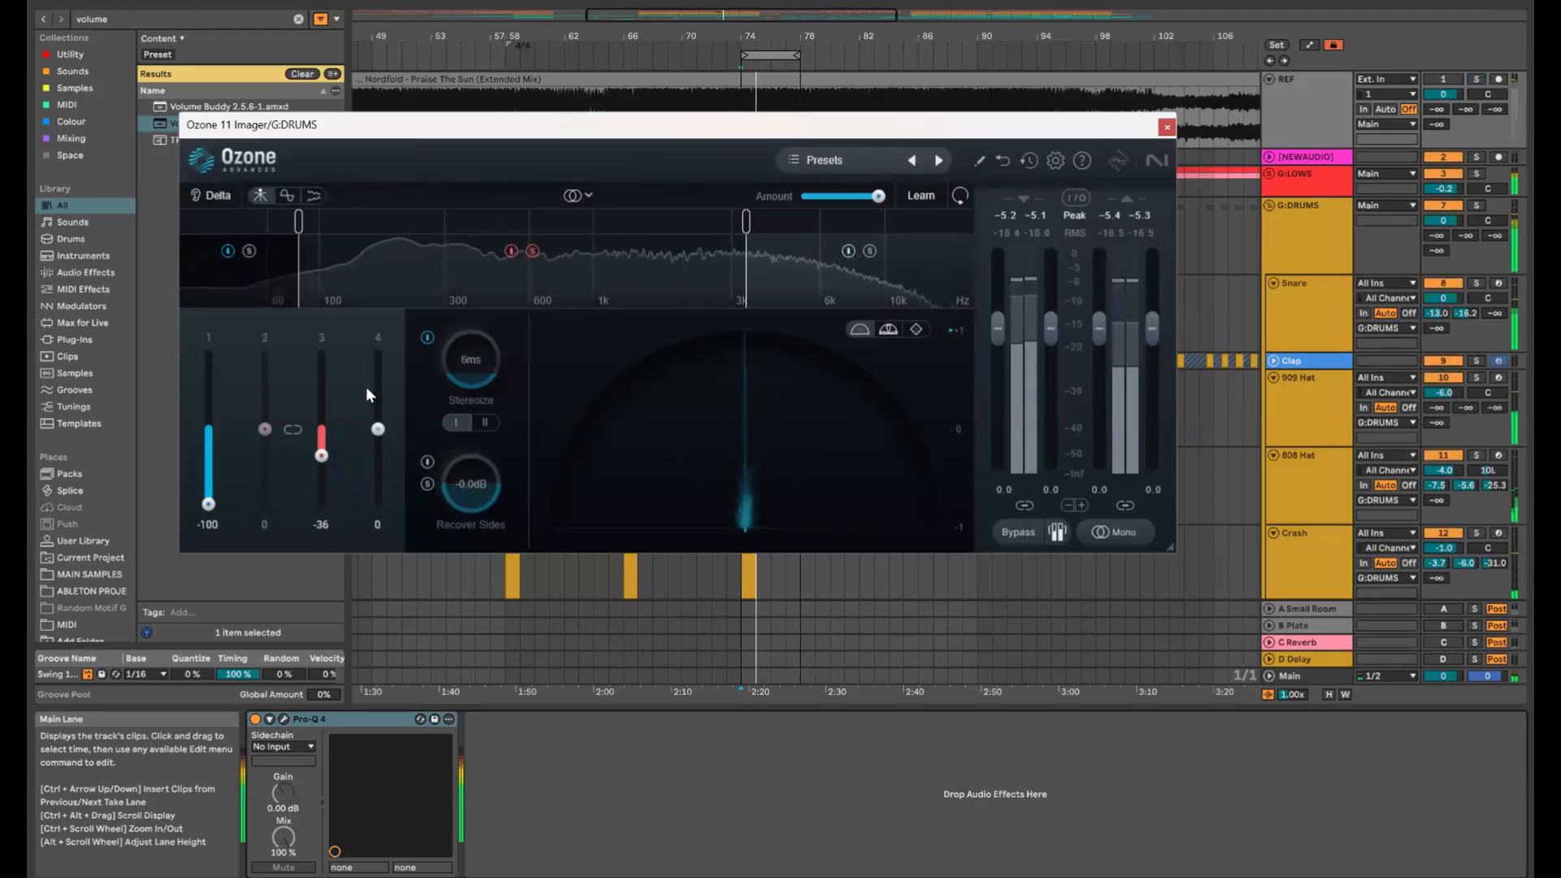
# Solo the G:DRUMS group and set the Imager's band 3 width to -24
pyautogui.click(1475, 206)
pyautogui.moveTo(321, 456); pyautogui.dragTo(321, 452)
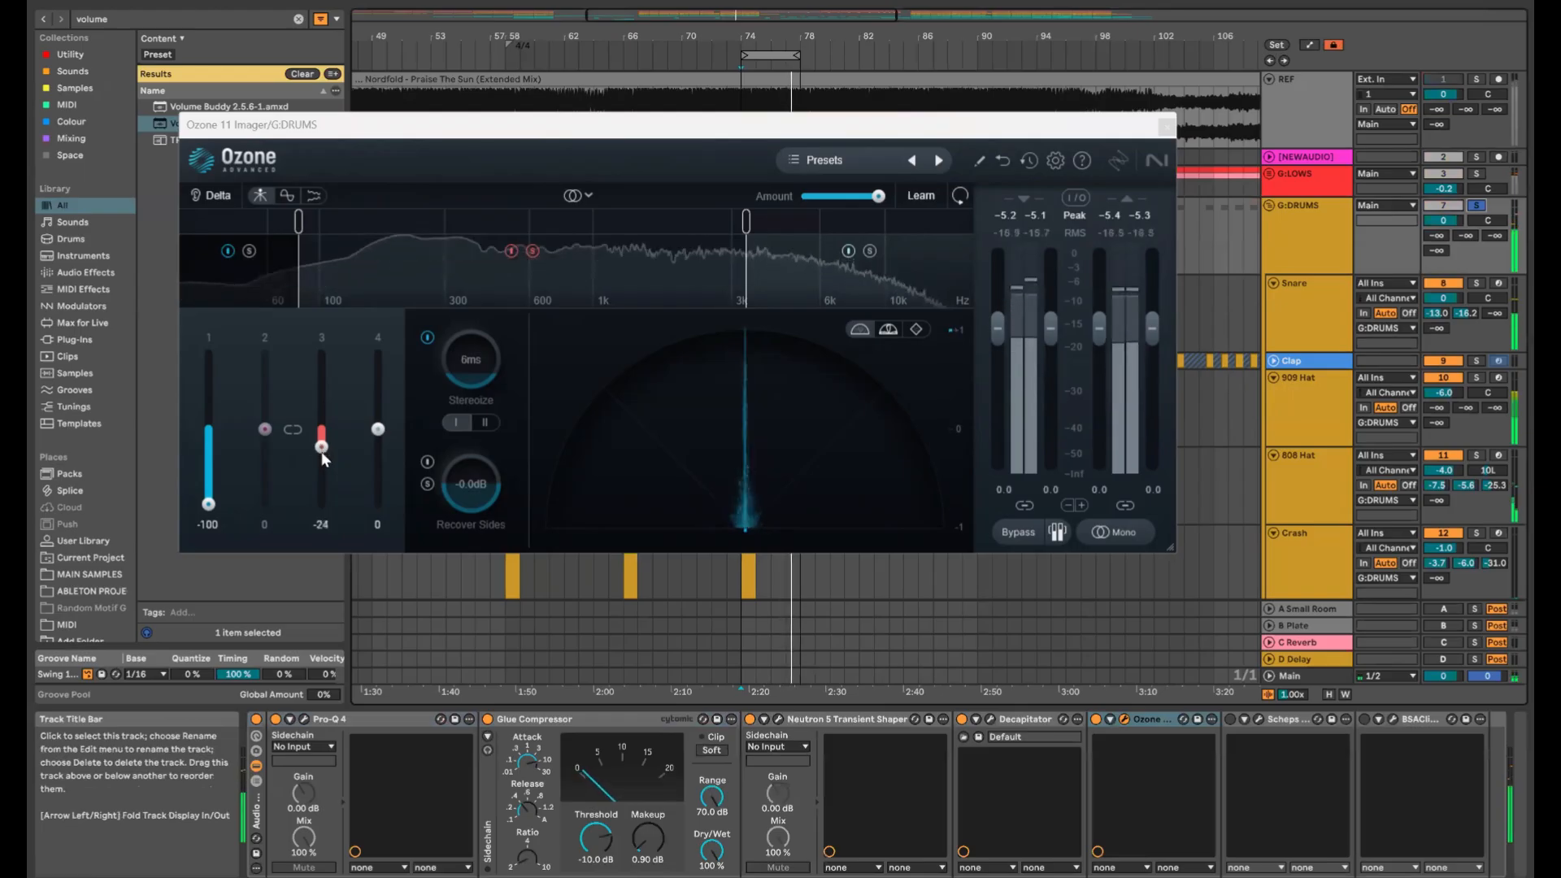
# Solo the Imager's highest band, widen it to 51 during playback and listen to all bands together
pyautogui.click(869, 250)
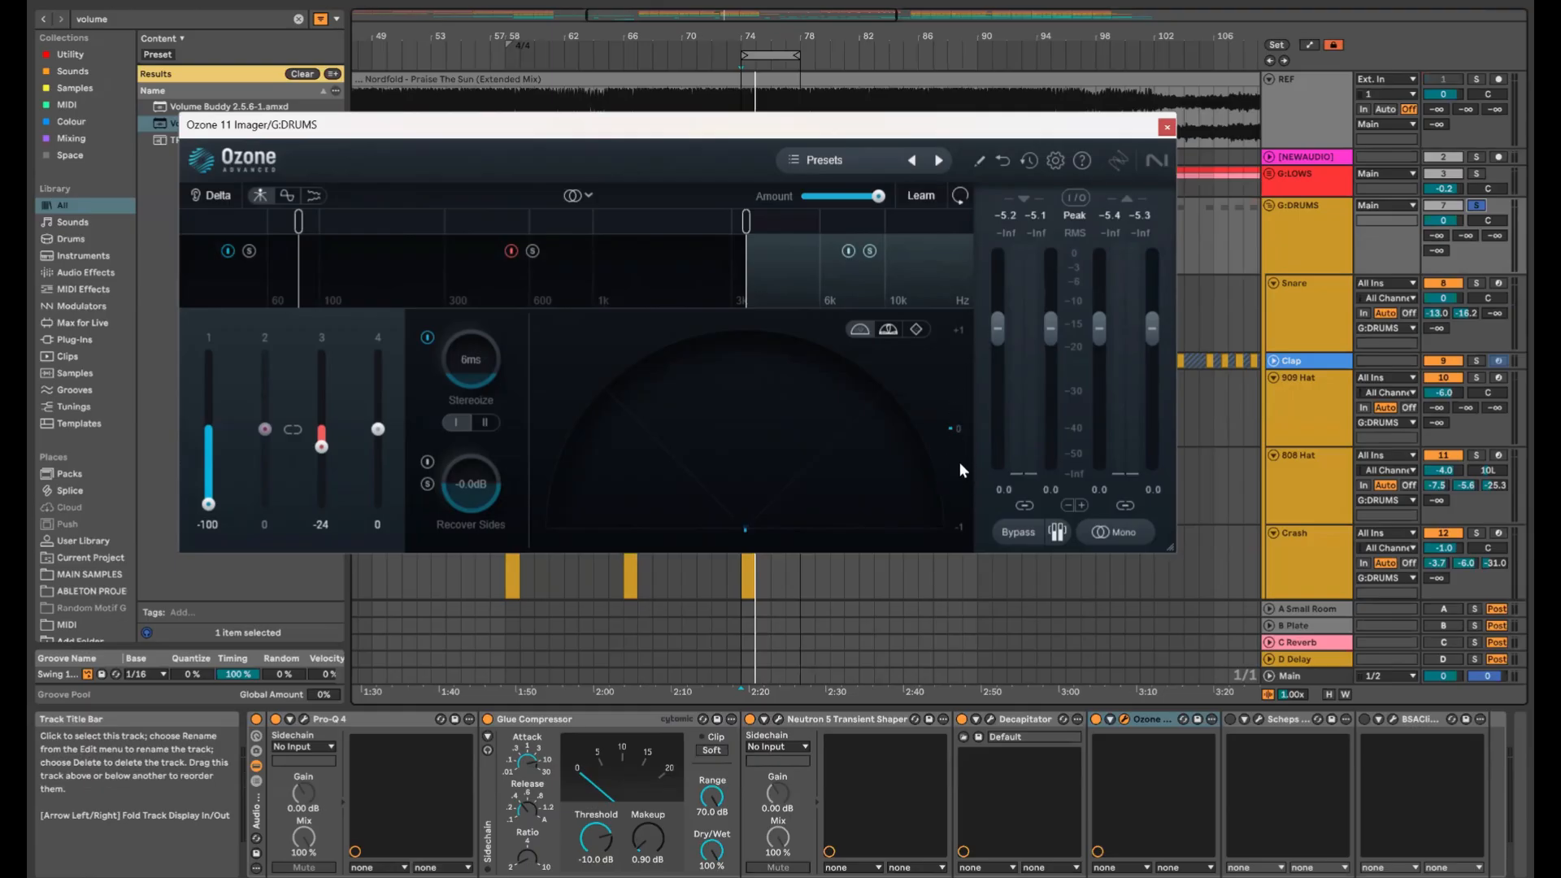
pyautogui.press('space')
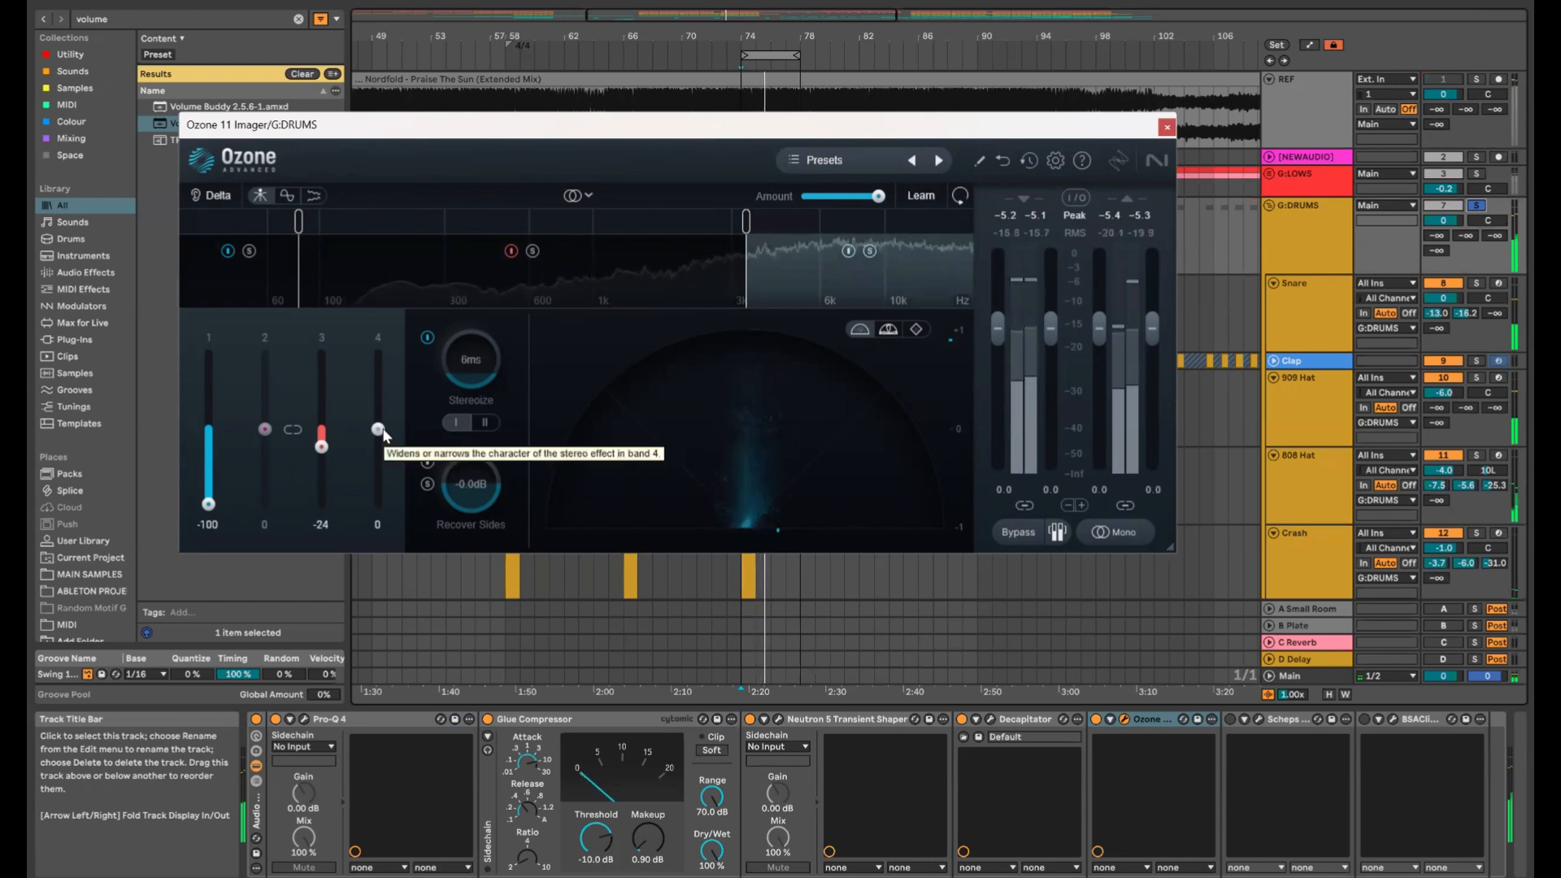
pyautogui.scroll(3, 383, 431)
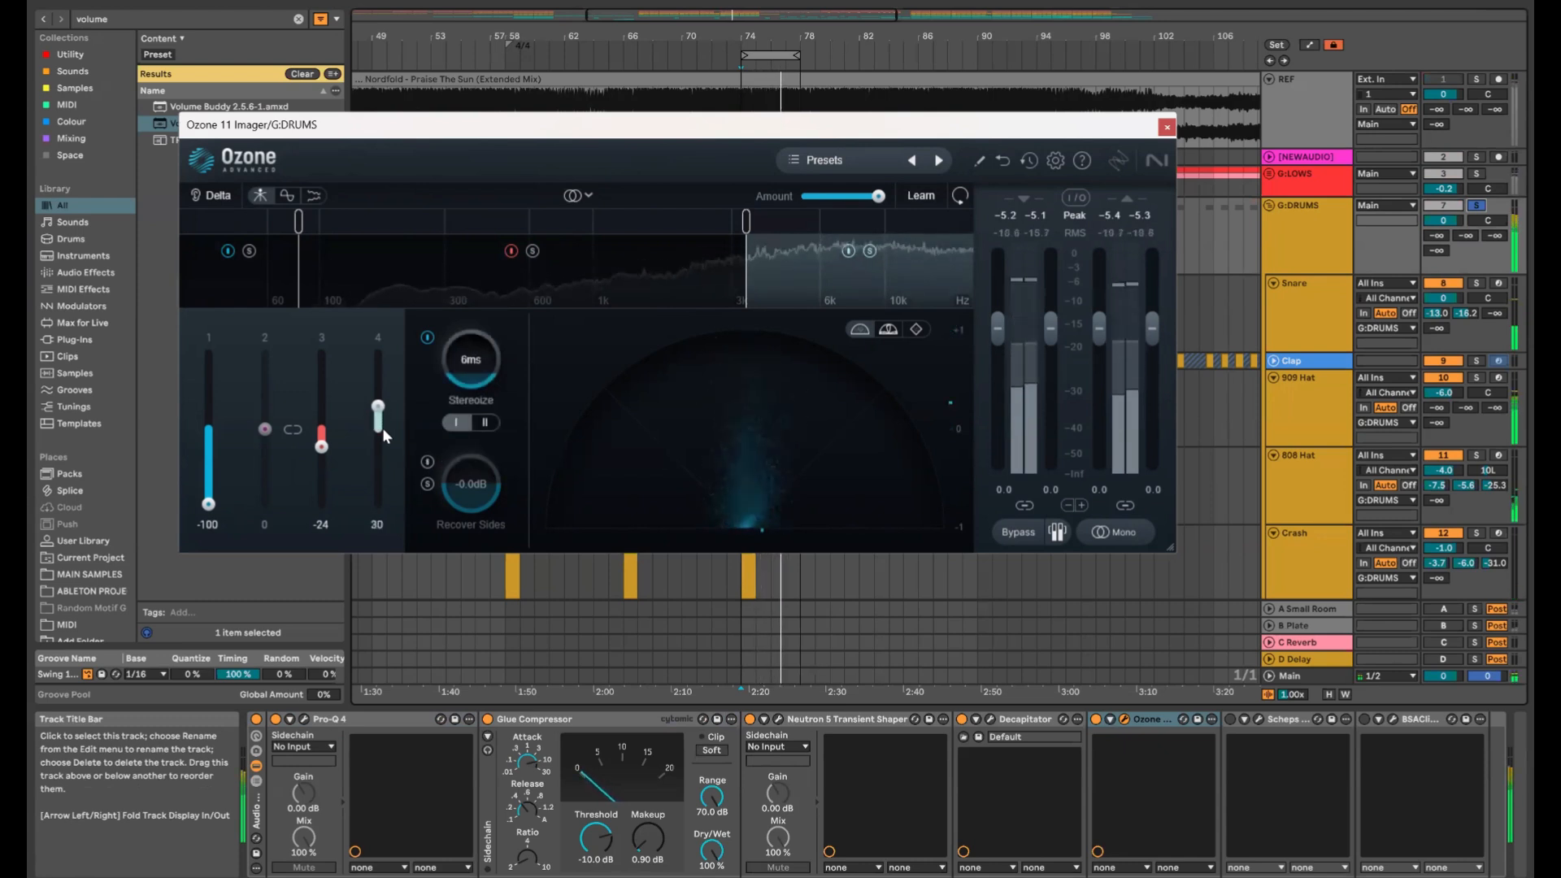
pyautogui.scroll(3, 382, 427)
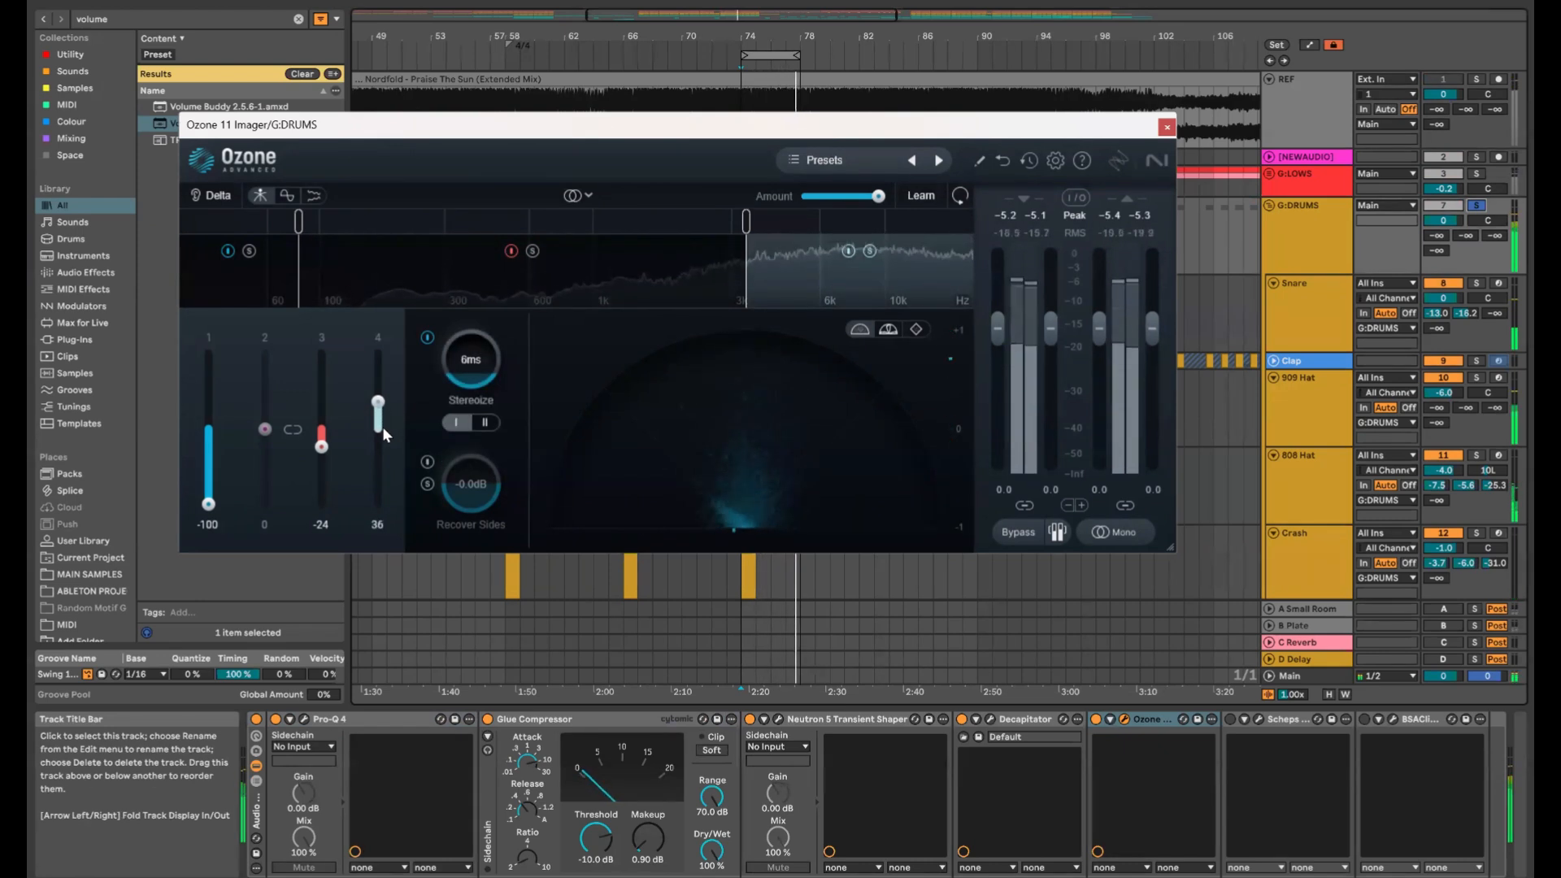
pyautogui.scroll(3, 382, 426)
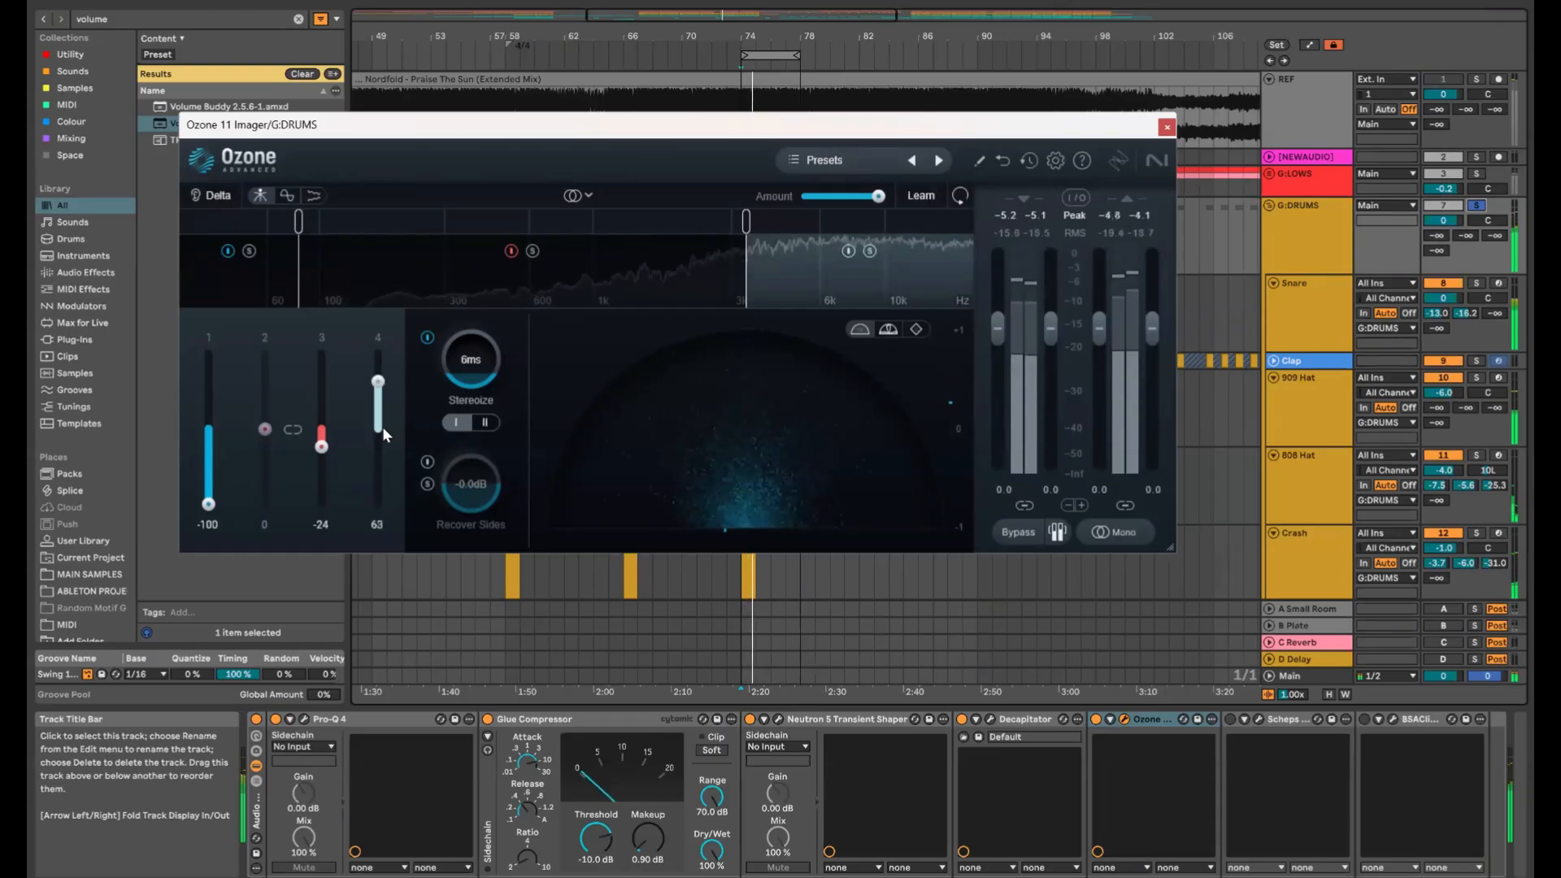
pyautogui.scroll(-1, 382, 426)
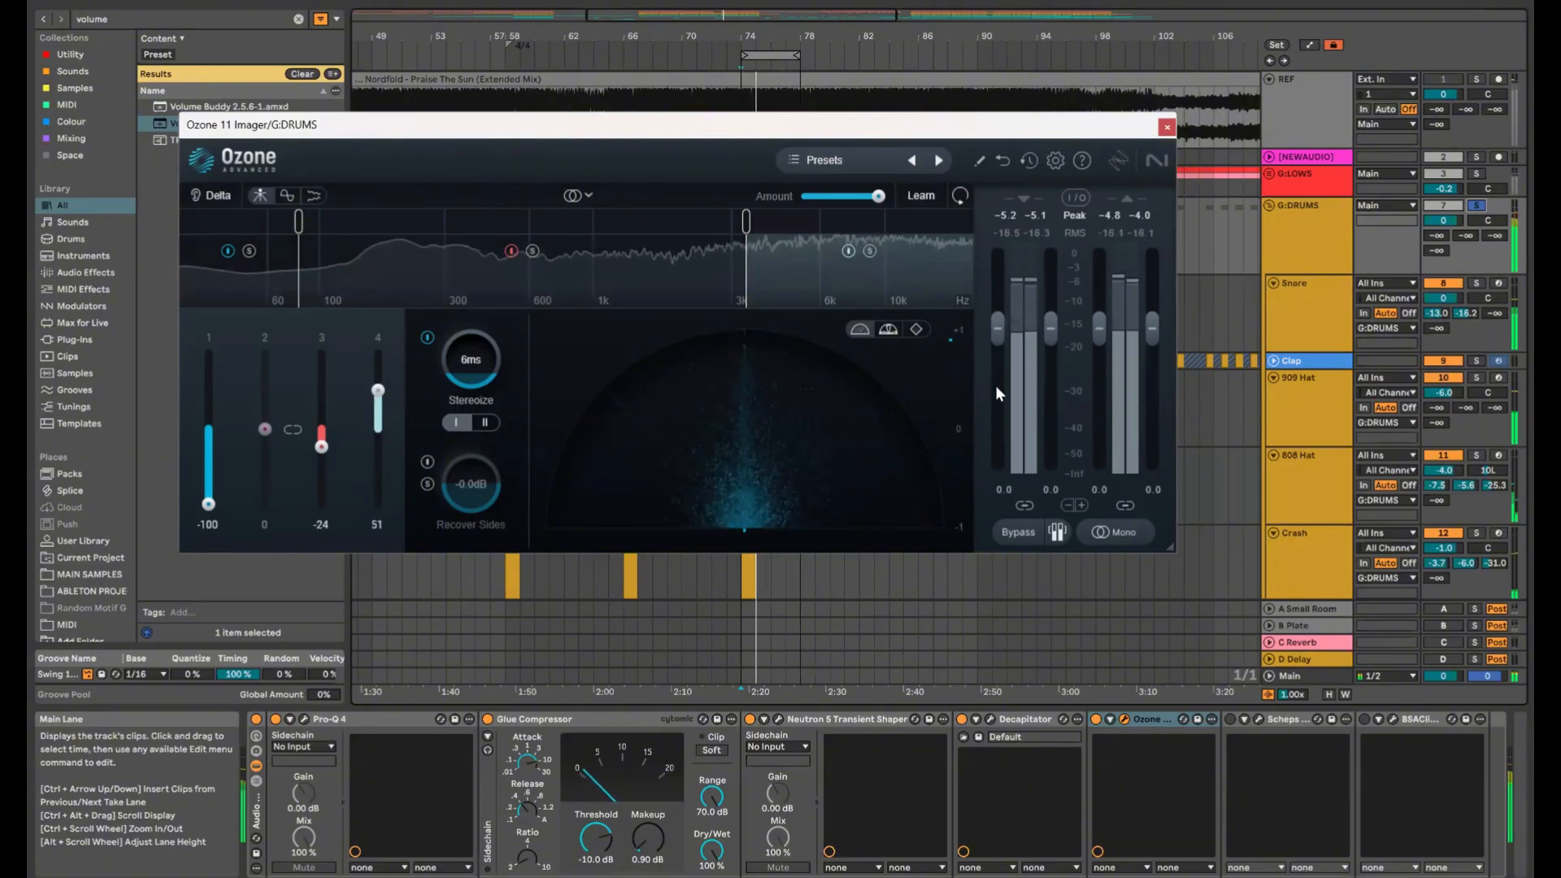
# Alternate between the mix and the soloed REF track to compare their stereo width
pyautogui.press('r')
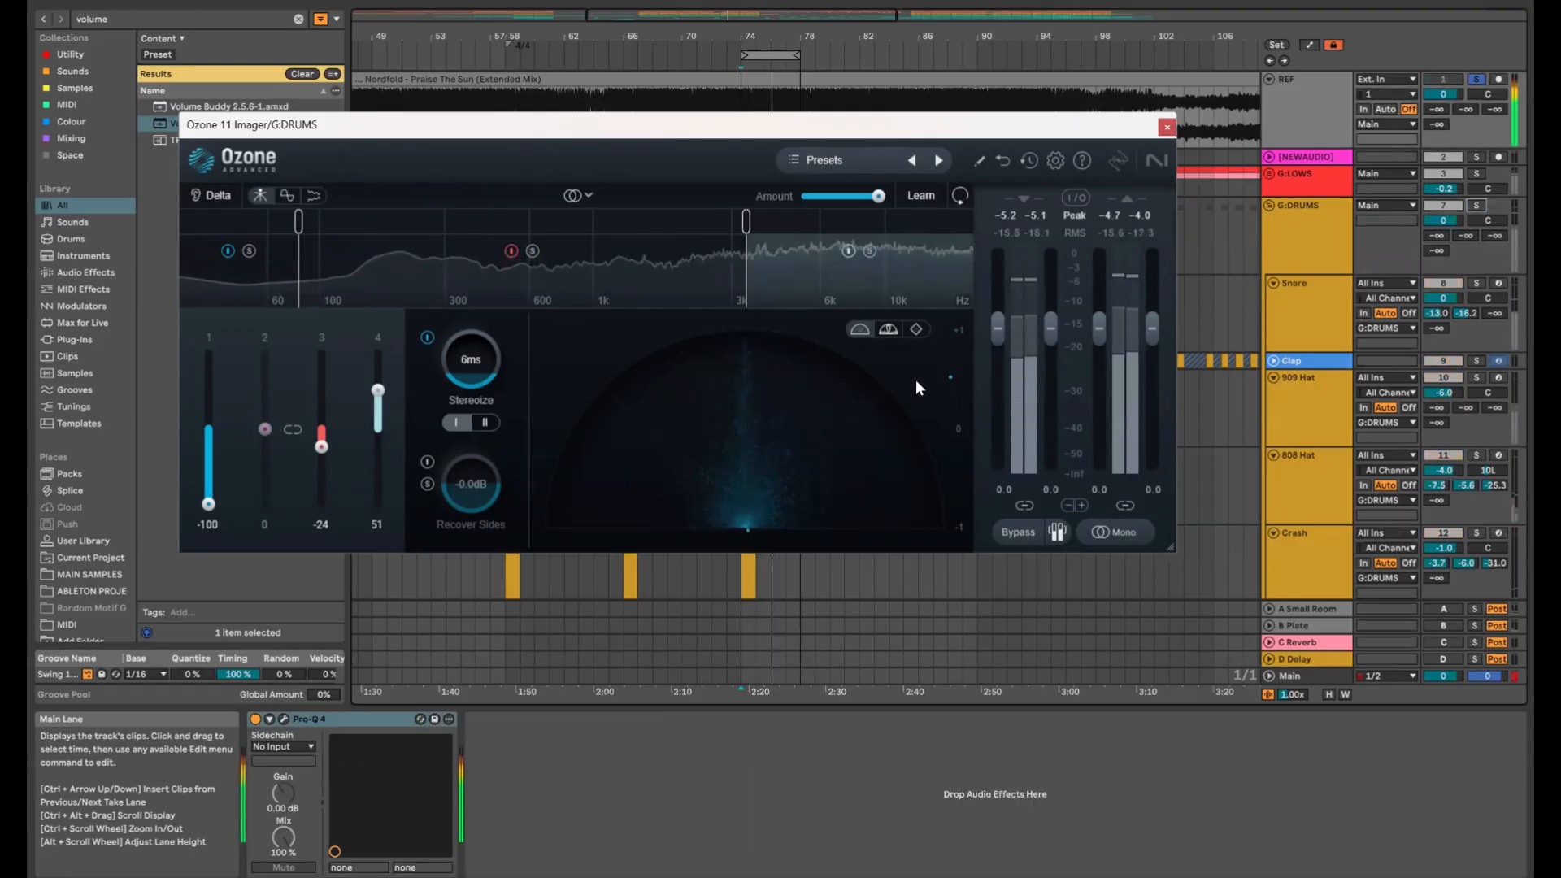
pyautogui.press('s')
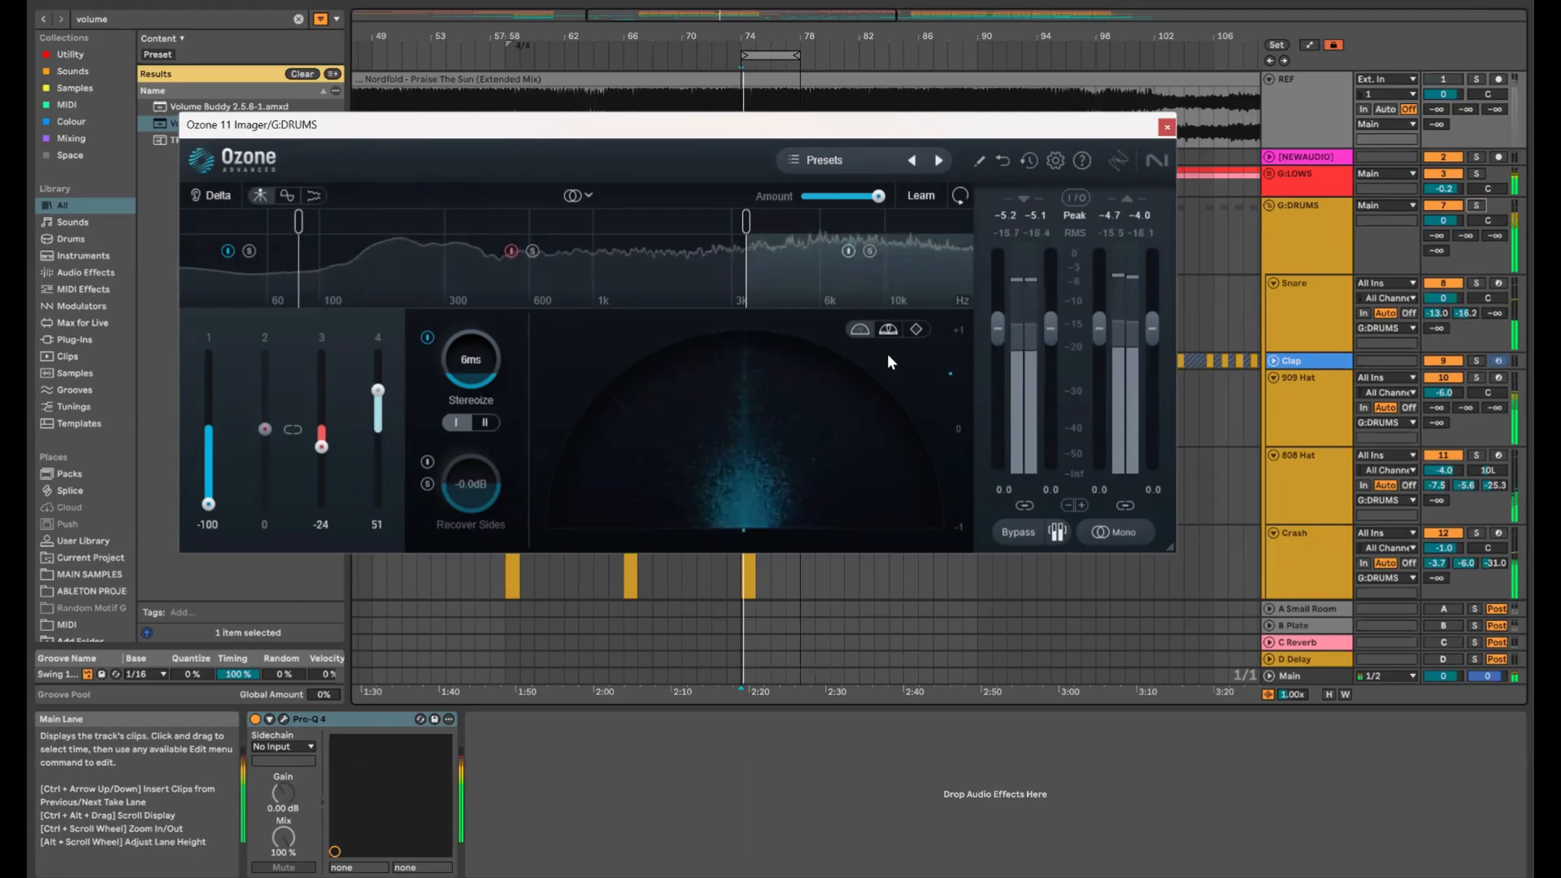
pyautogui.press('s')
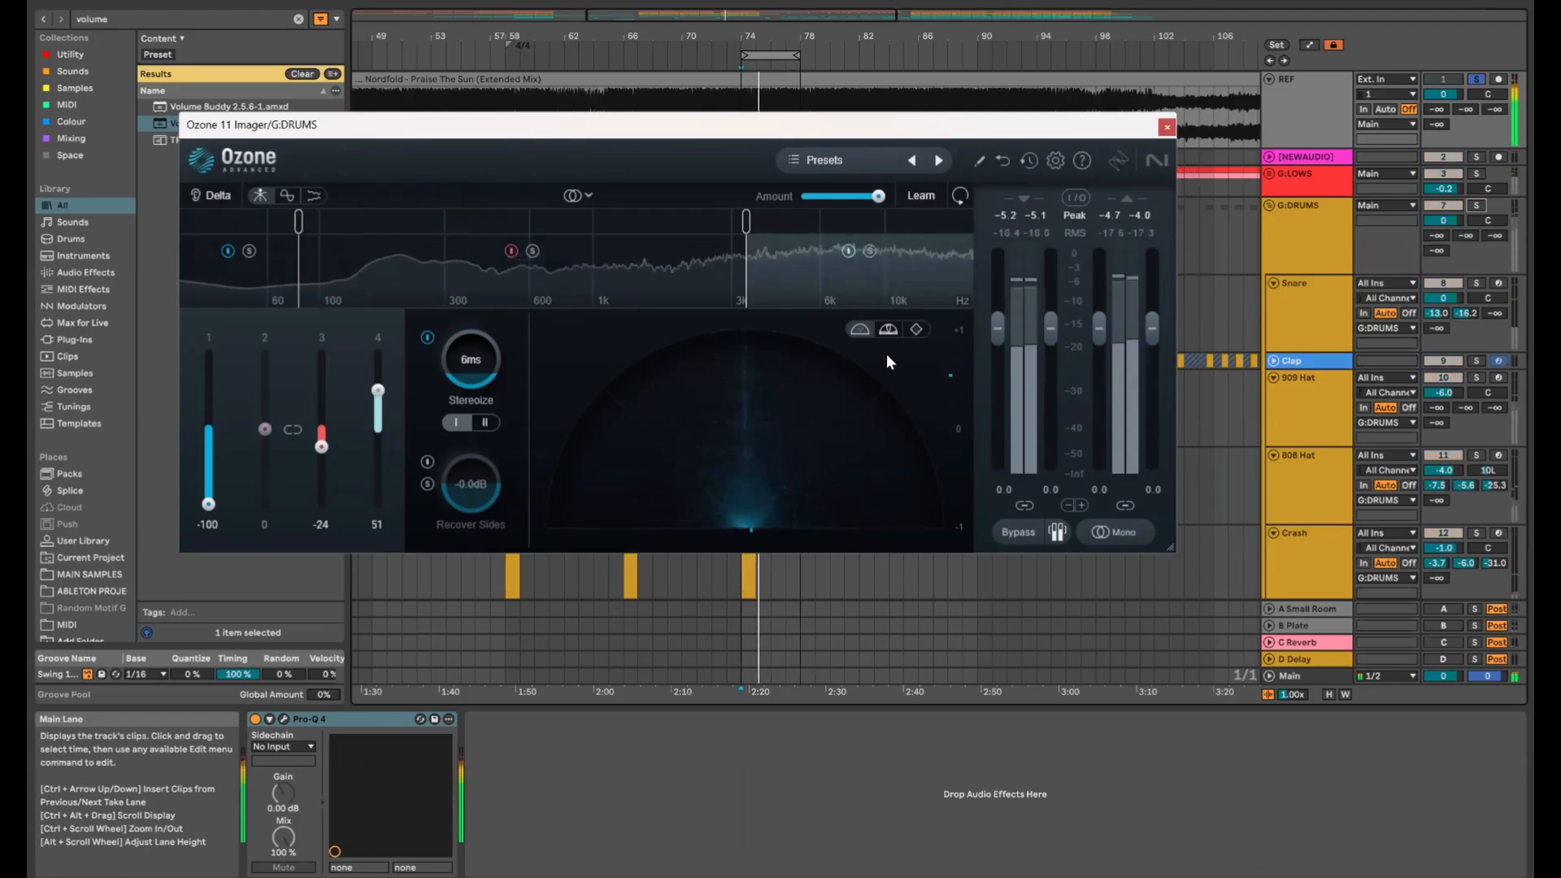
# Check the mix's spectrum in SPAN, and reduce the band 4 width to 36 in the G:DRUMS Ozone Imager
pyautogui.hotkey('ctrl', 'alt', 'p')
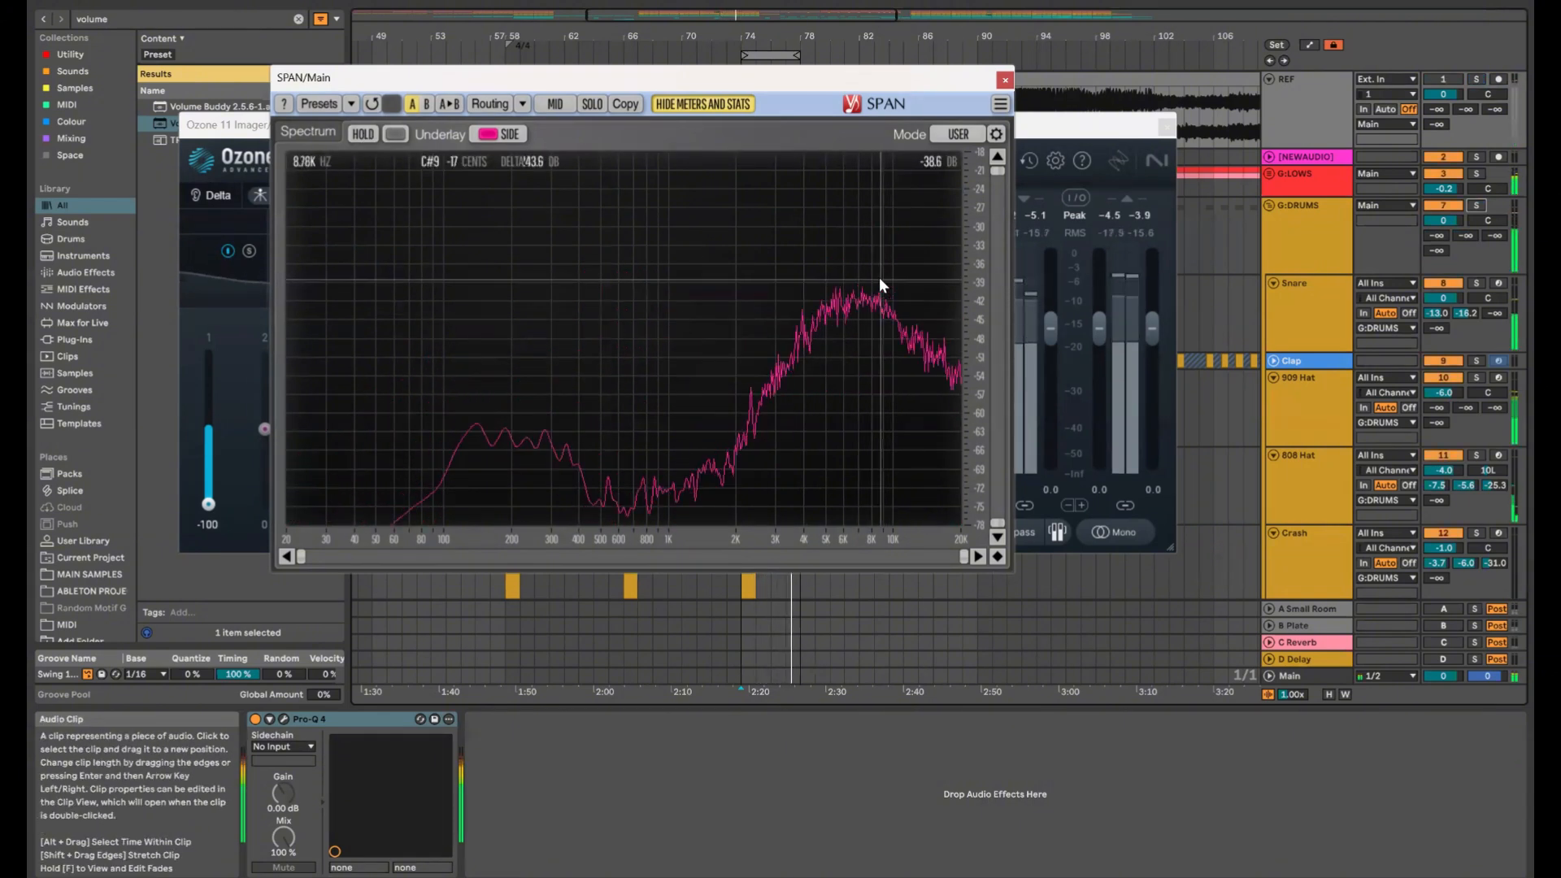
pyautogui.click(1318, 215)
pyautogui.click(1137, 721)
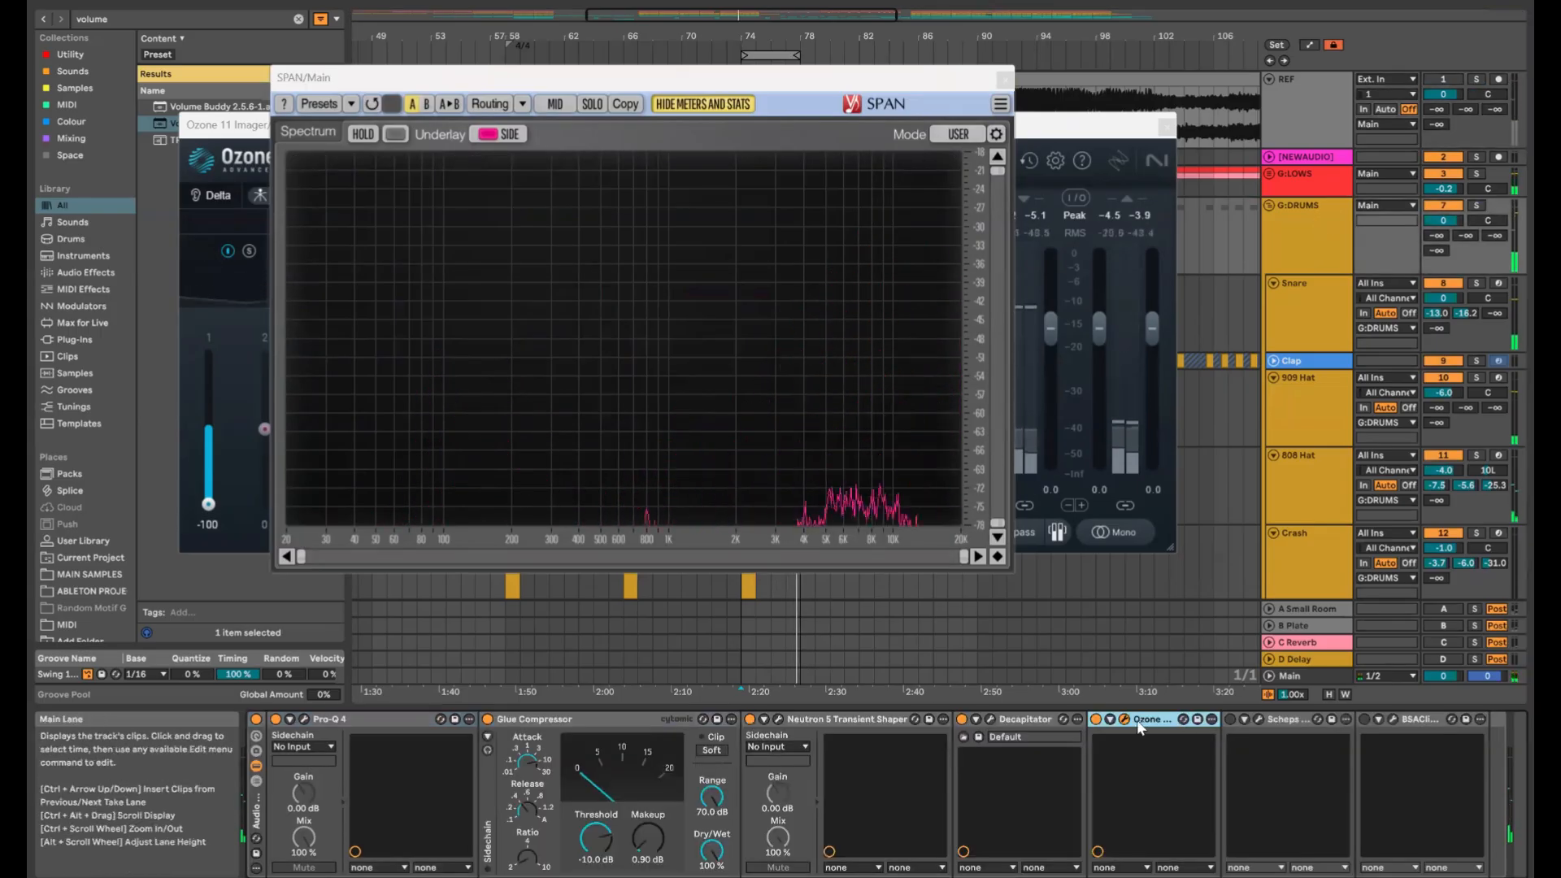
pyautogui.click(1073, 146)
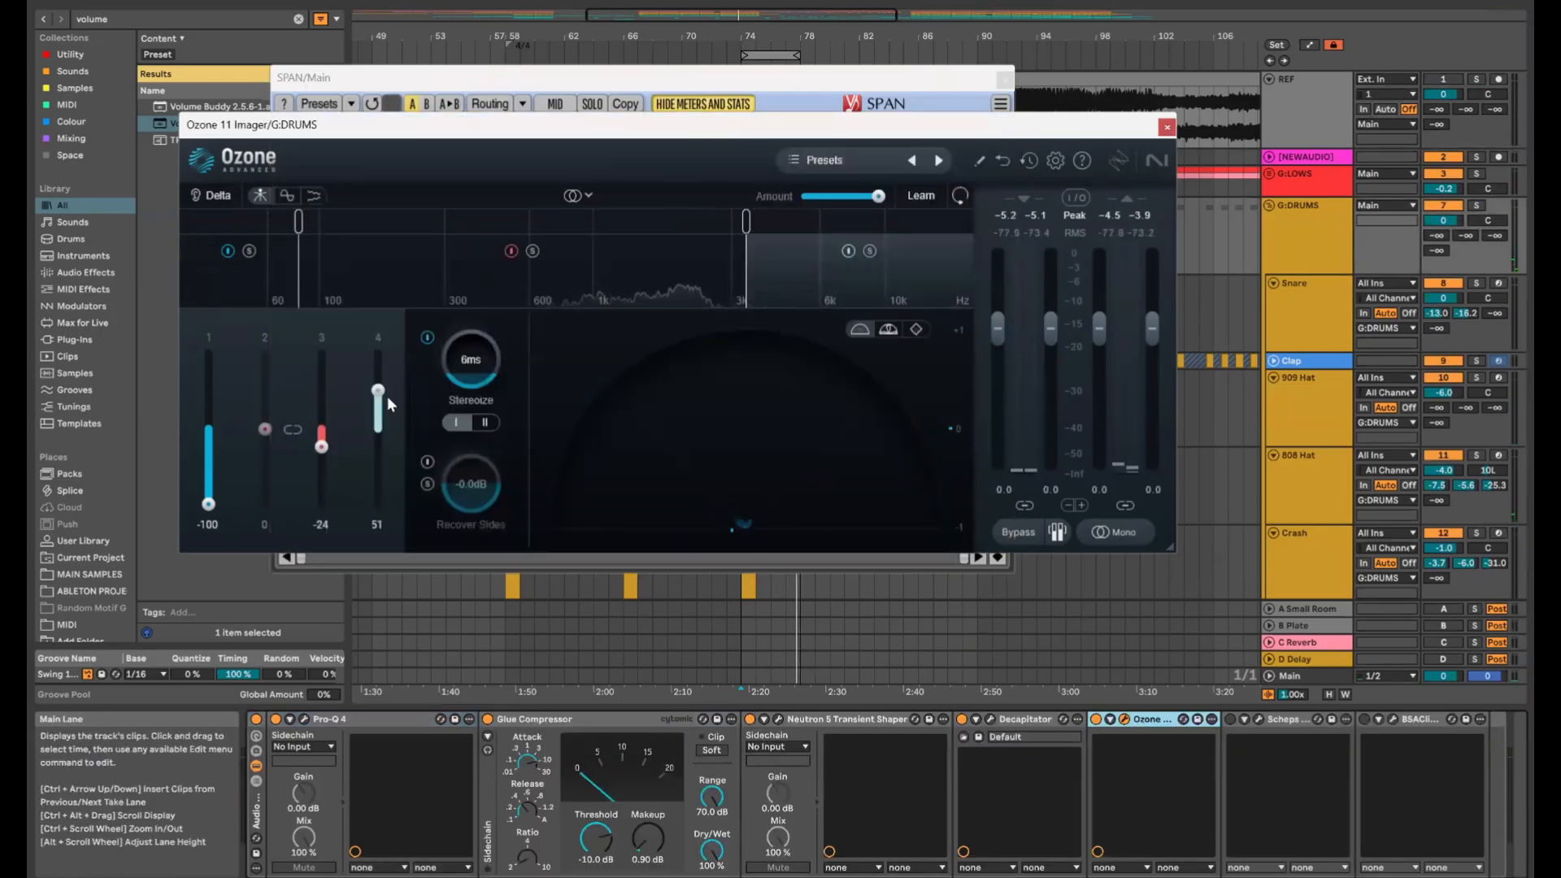
pyautogui.moveTo(386, 397); pyautogui.dragTo(385, 408)
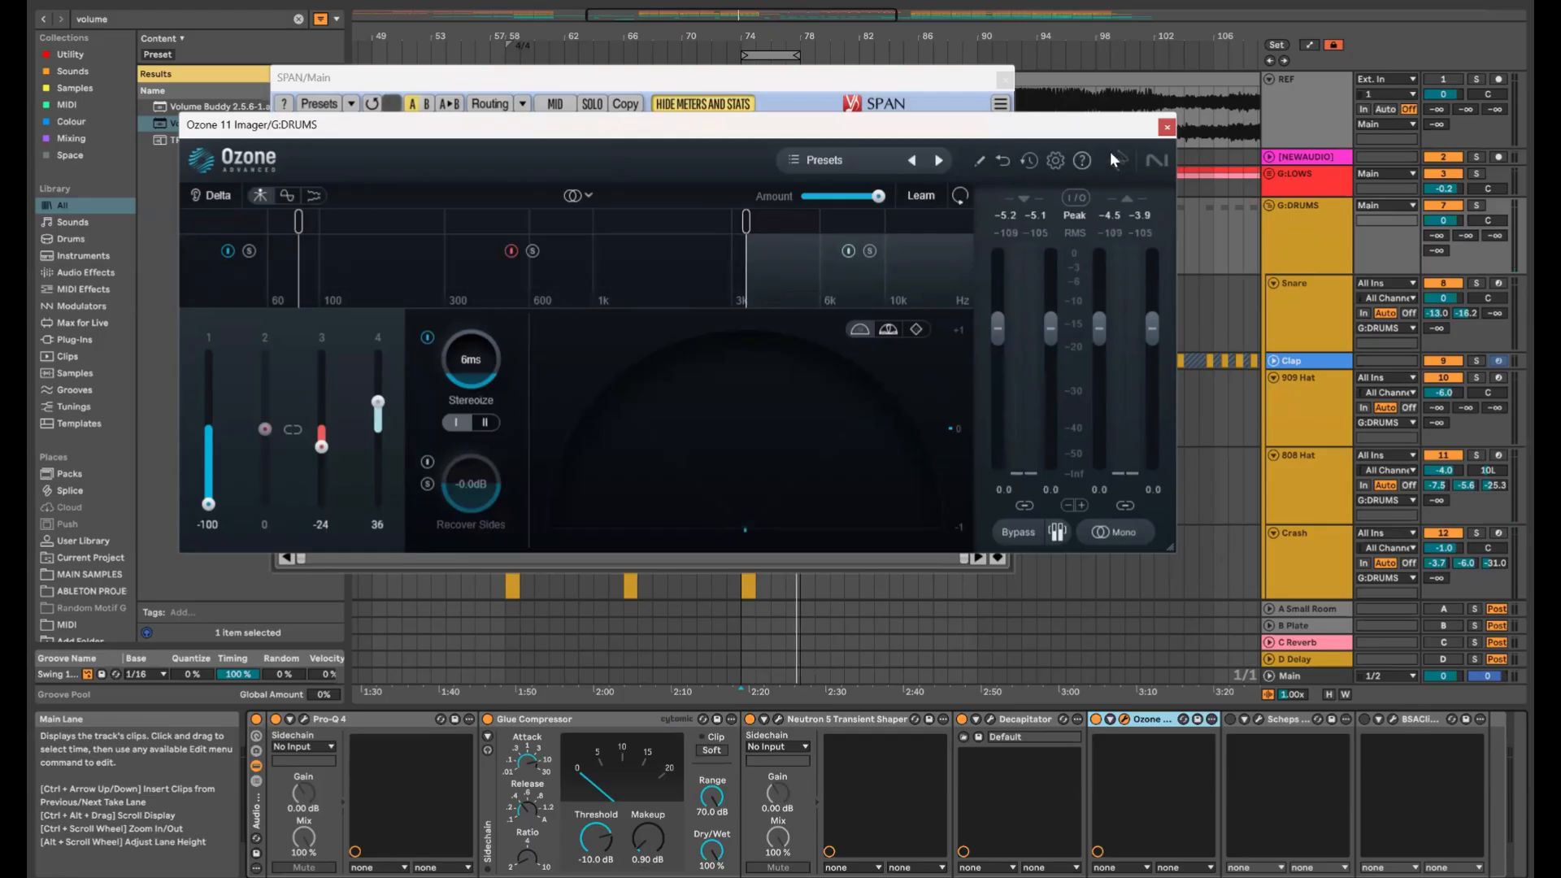
pyautogui.click(1166, 127)
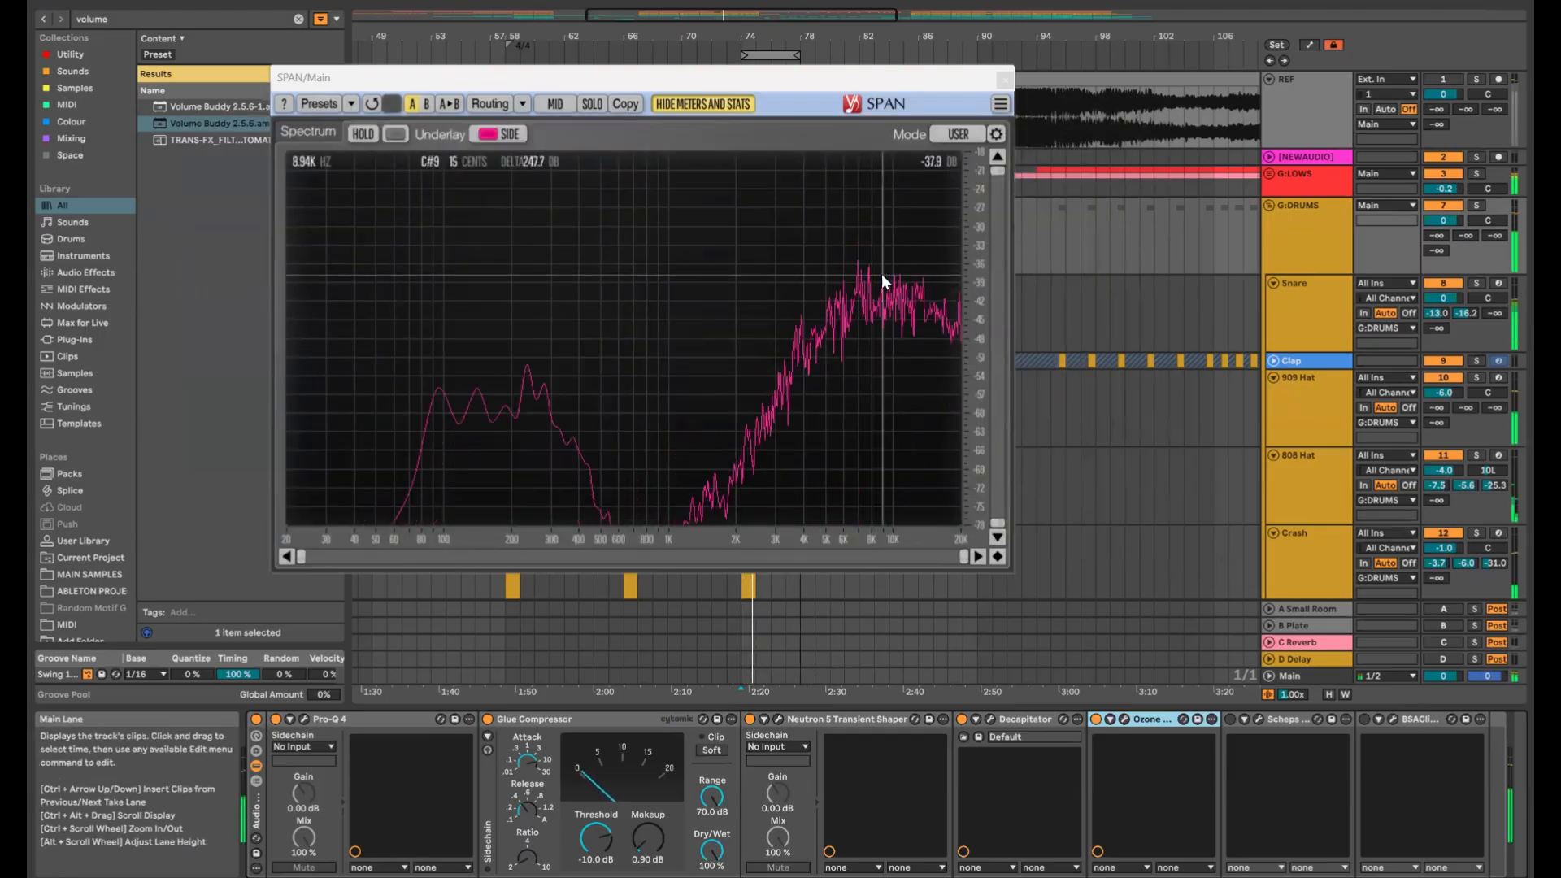
# Alternate between the full mix and the soloed REF track in SPAN to compare their side spectra
pyautogui.press('s')
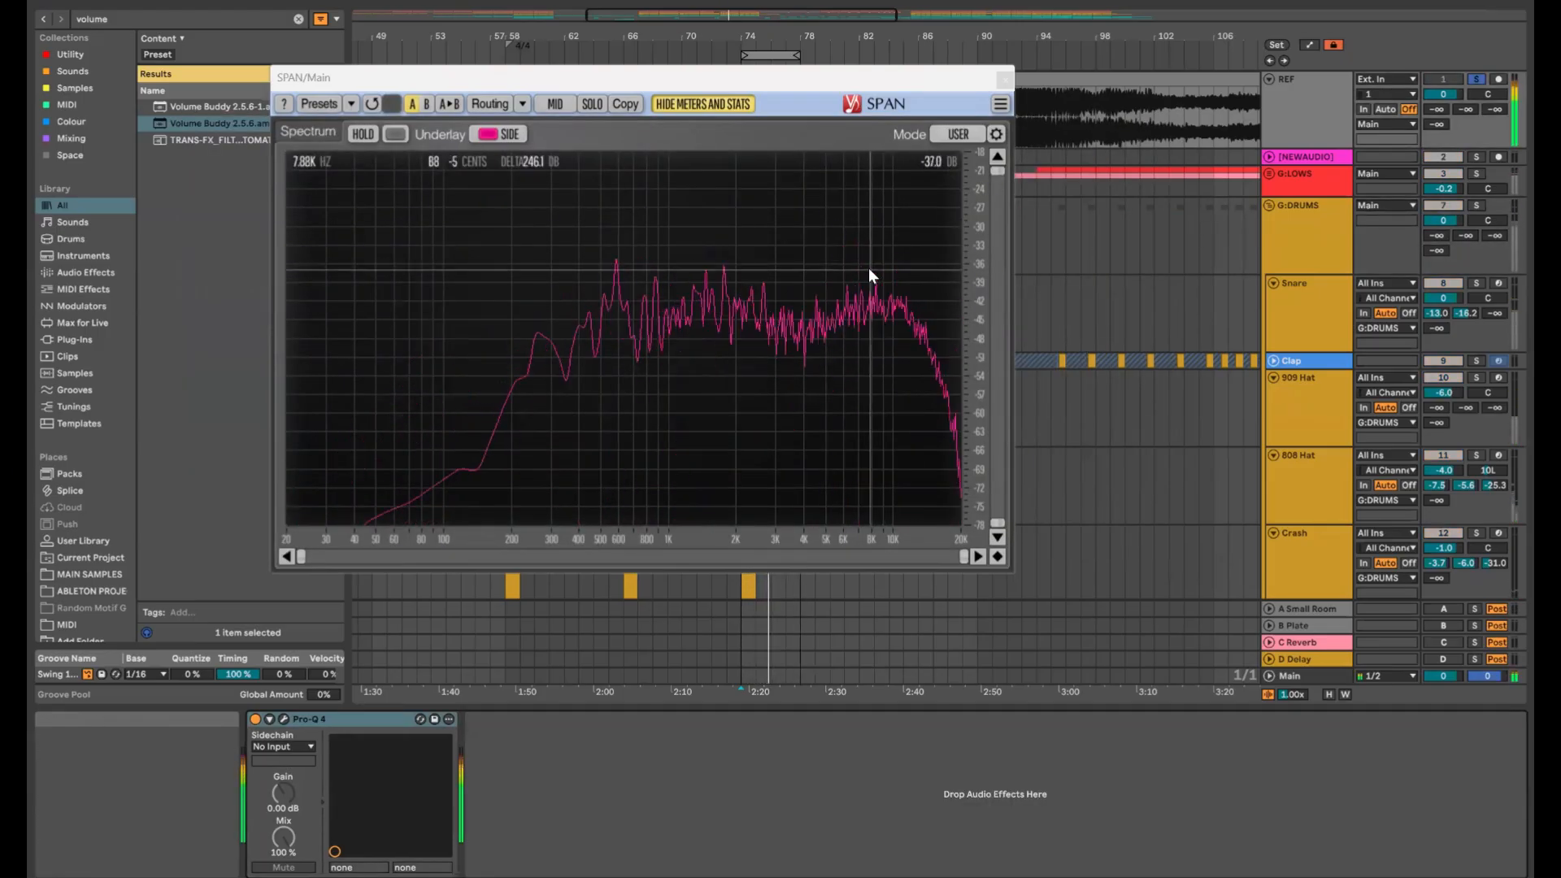
pyautogui.press('s')
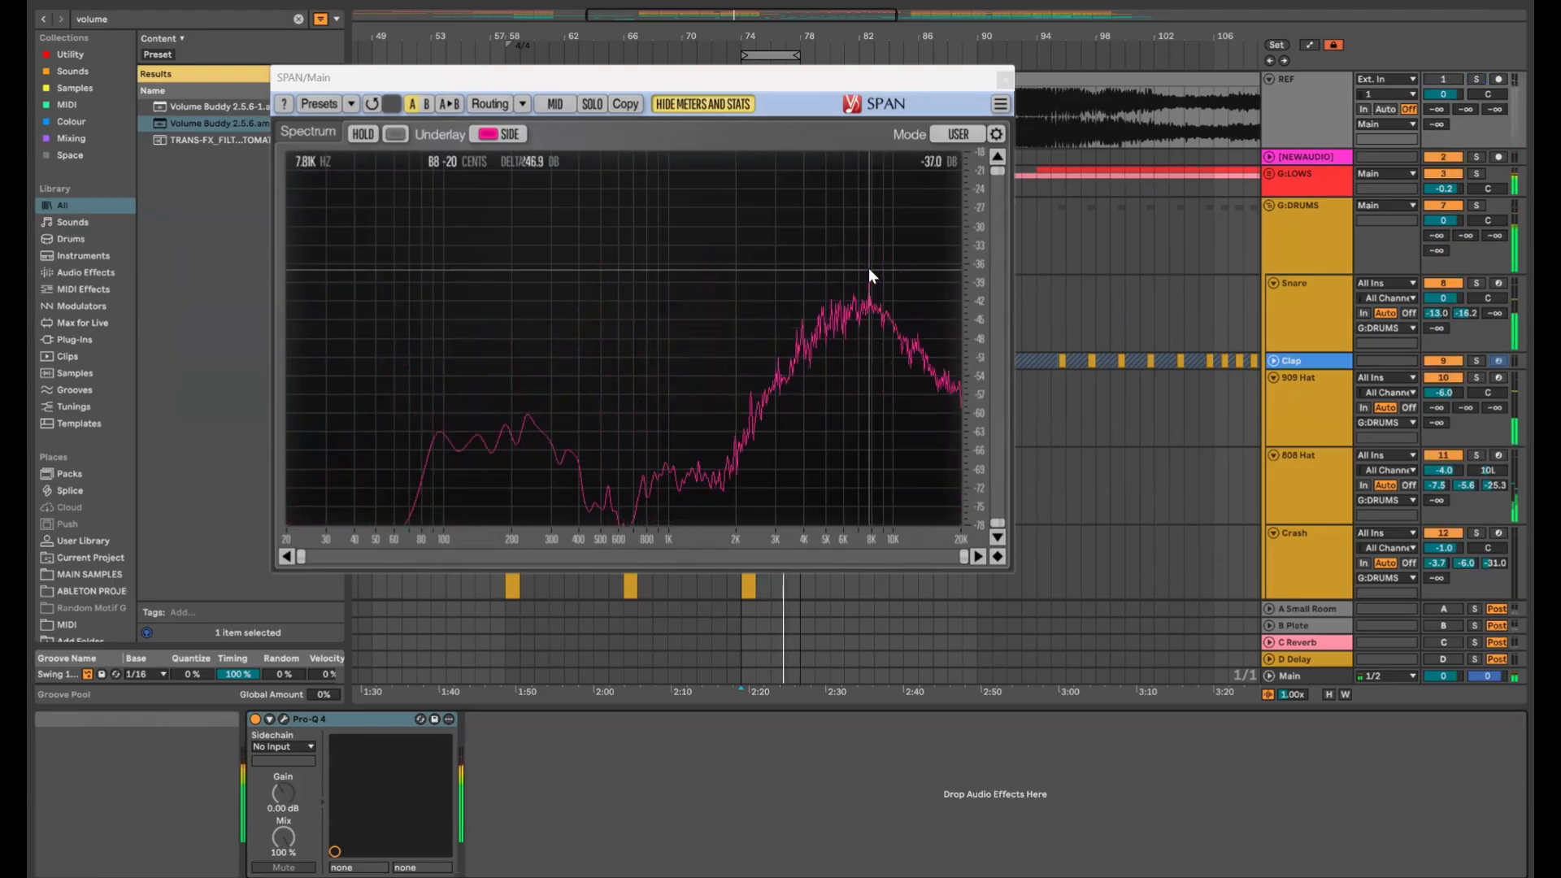
pyautogui.hotkey('ctrl', 'alt', 'p')
pyautogui.hotkey('ctrl', 'alt', 'p')
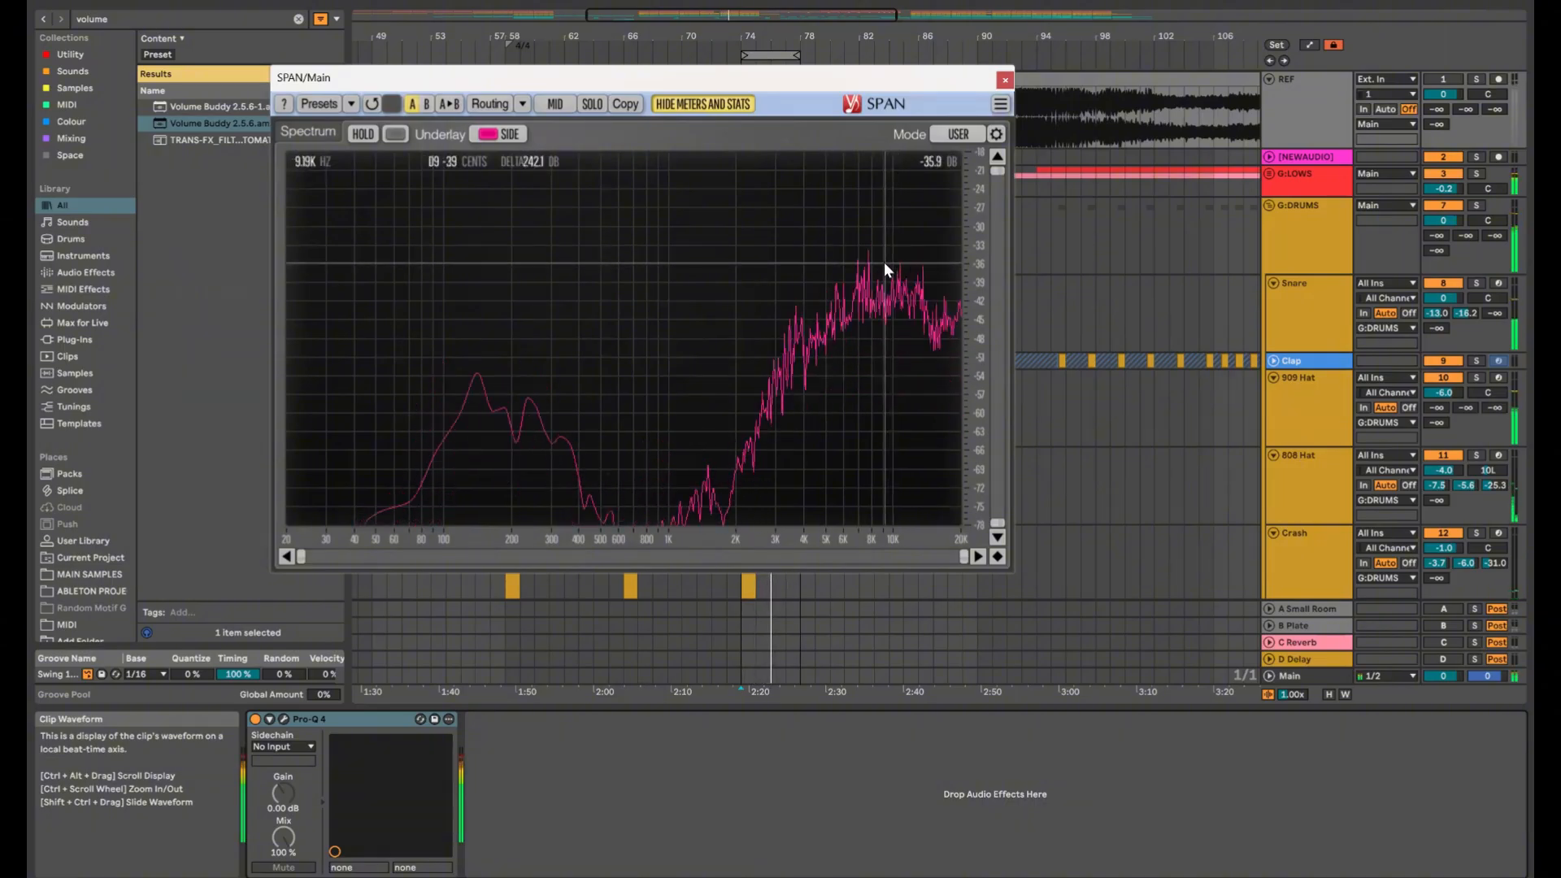
pyautogui.press('s')
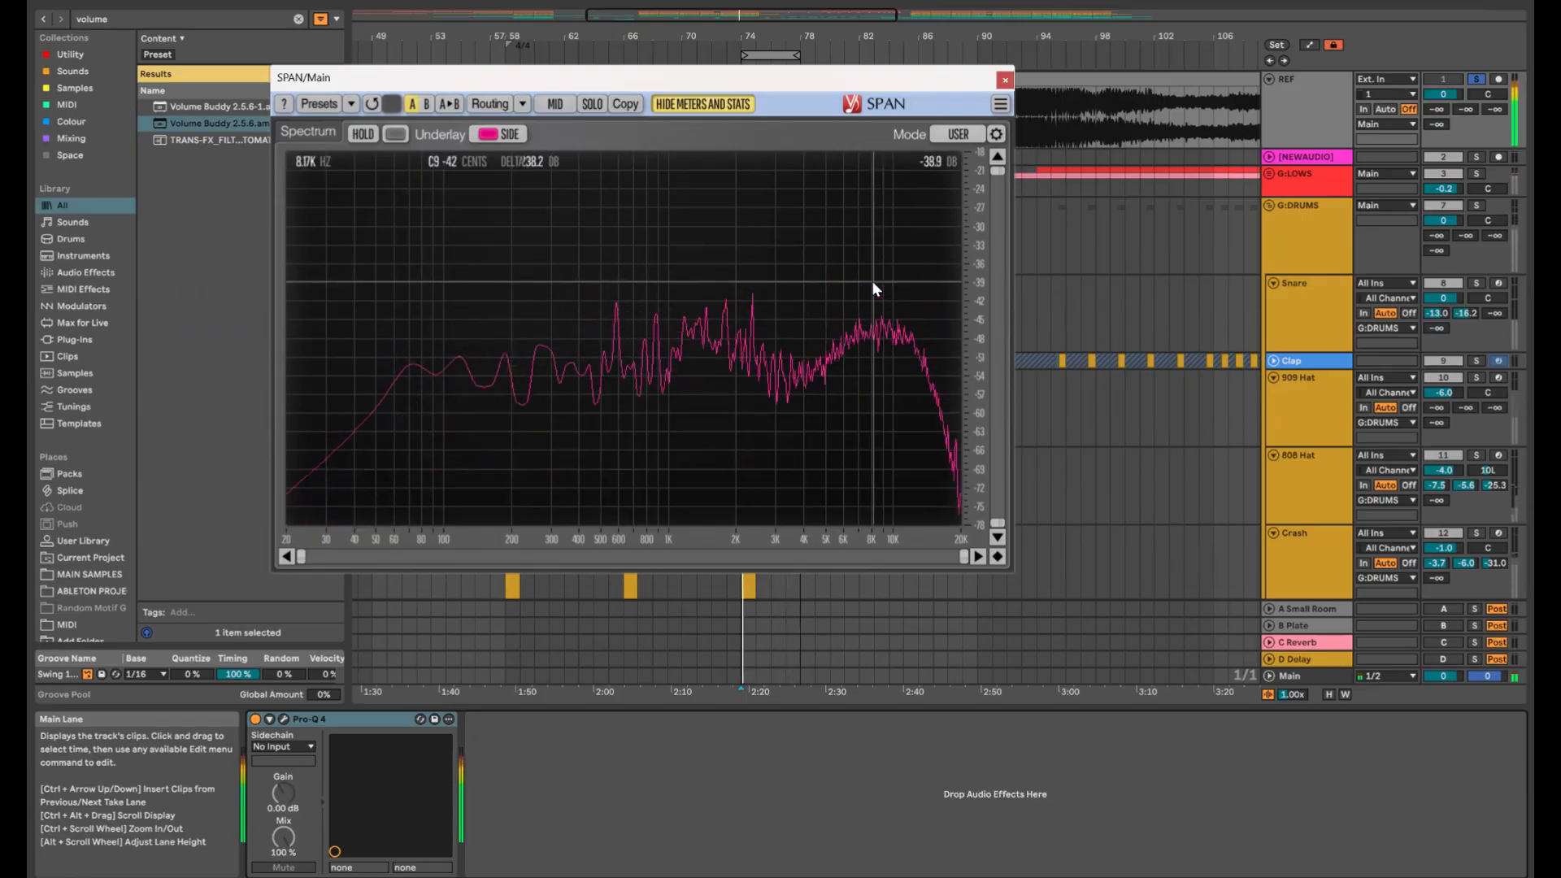
pyautogui.press('s')
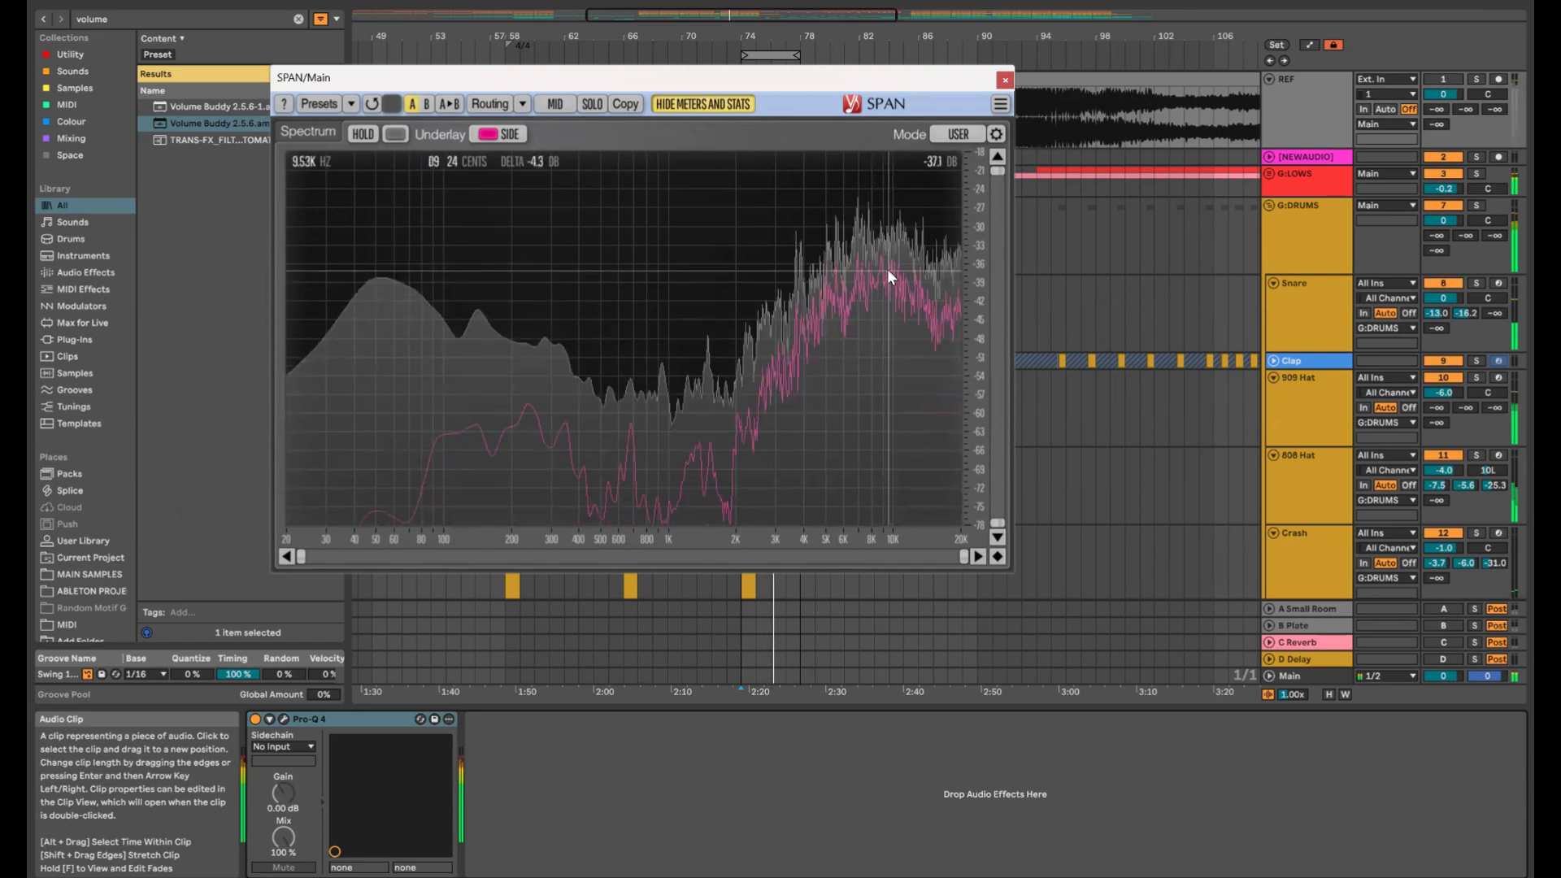
pyautogui.press('s')
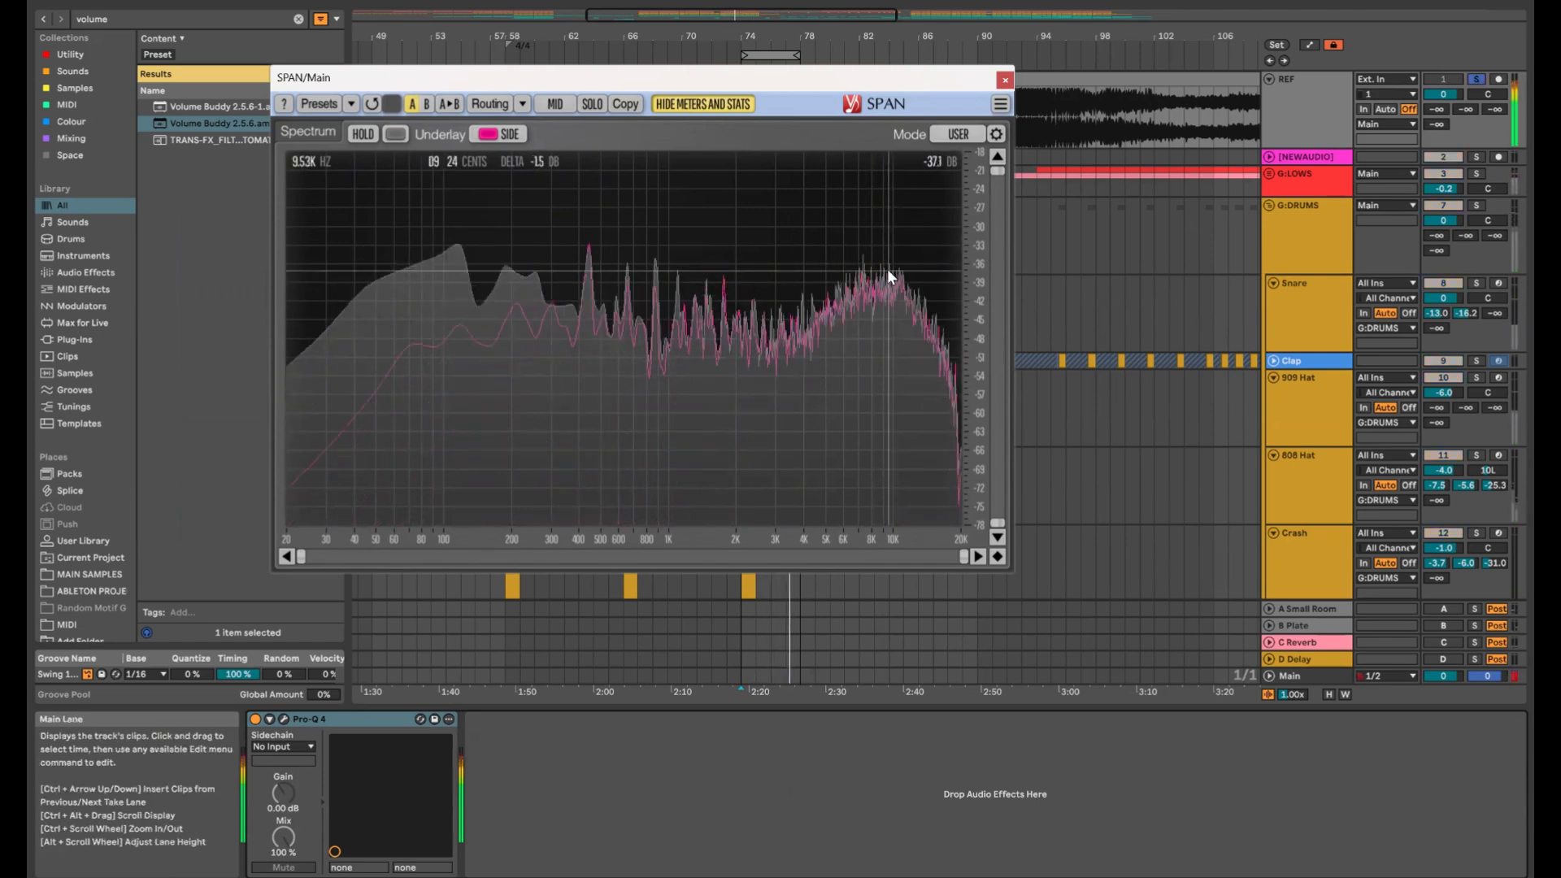
pyautogui.press('s')
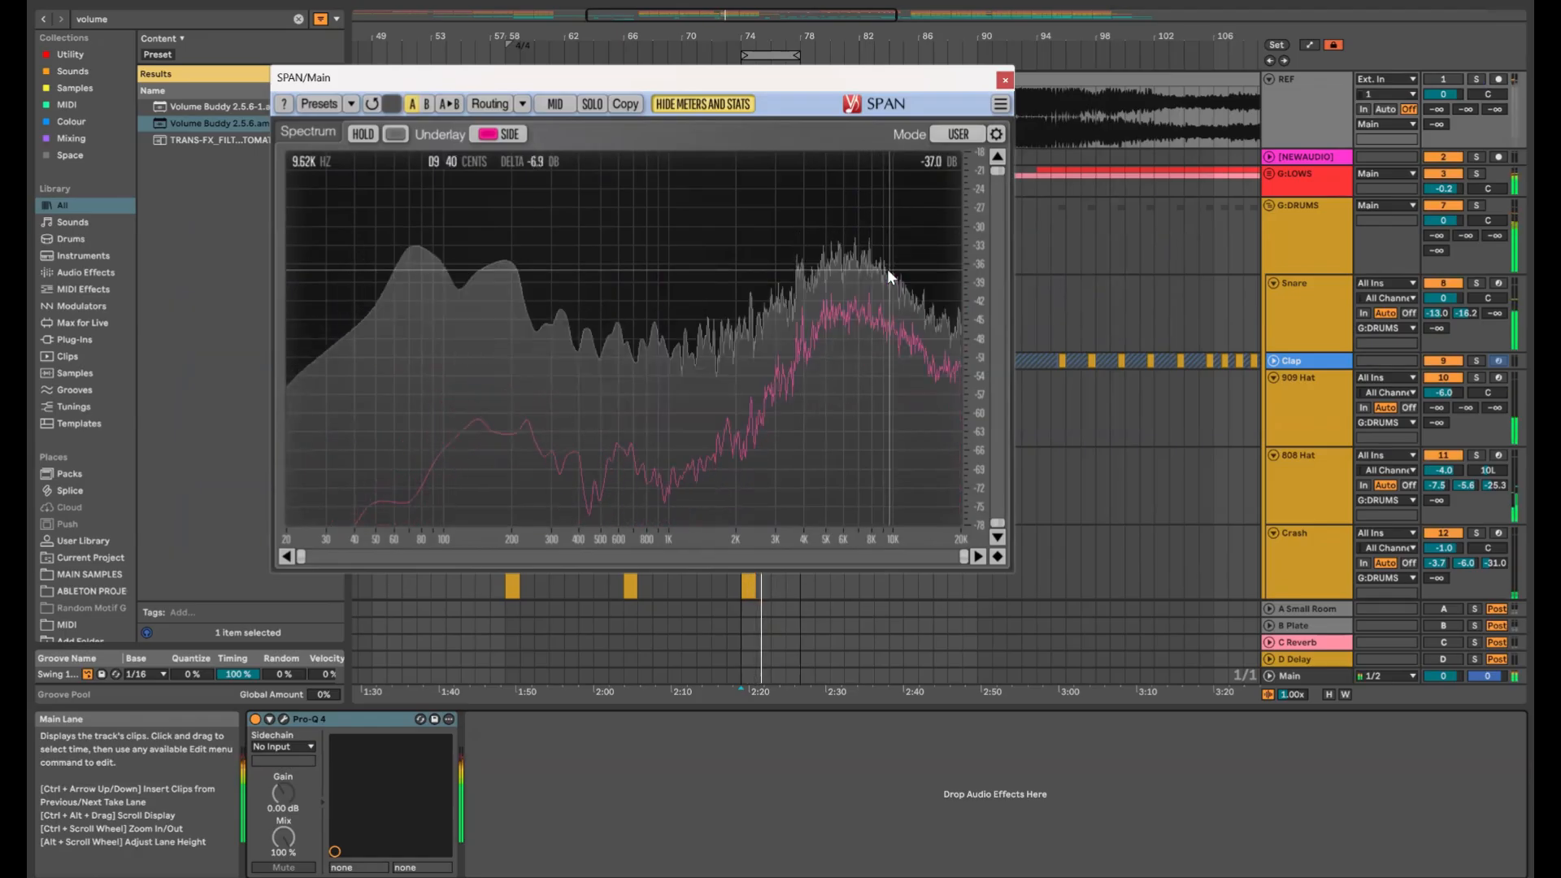
pyautogui.press('s')
# Play the REF track alone, play the full mix, and examine the high-frequency roll-off of each in SPAN
pyautogui.click(1004, 79)
pyautogui.hotkey('ctrl', 'alt', 'p')
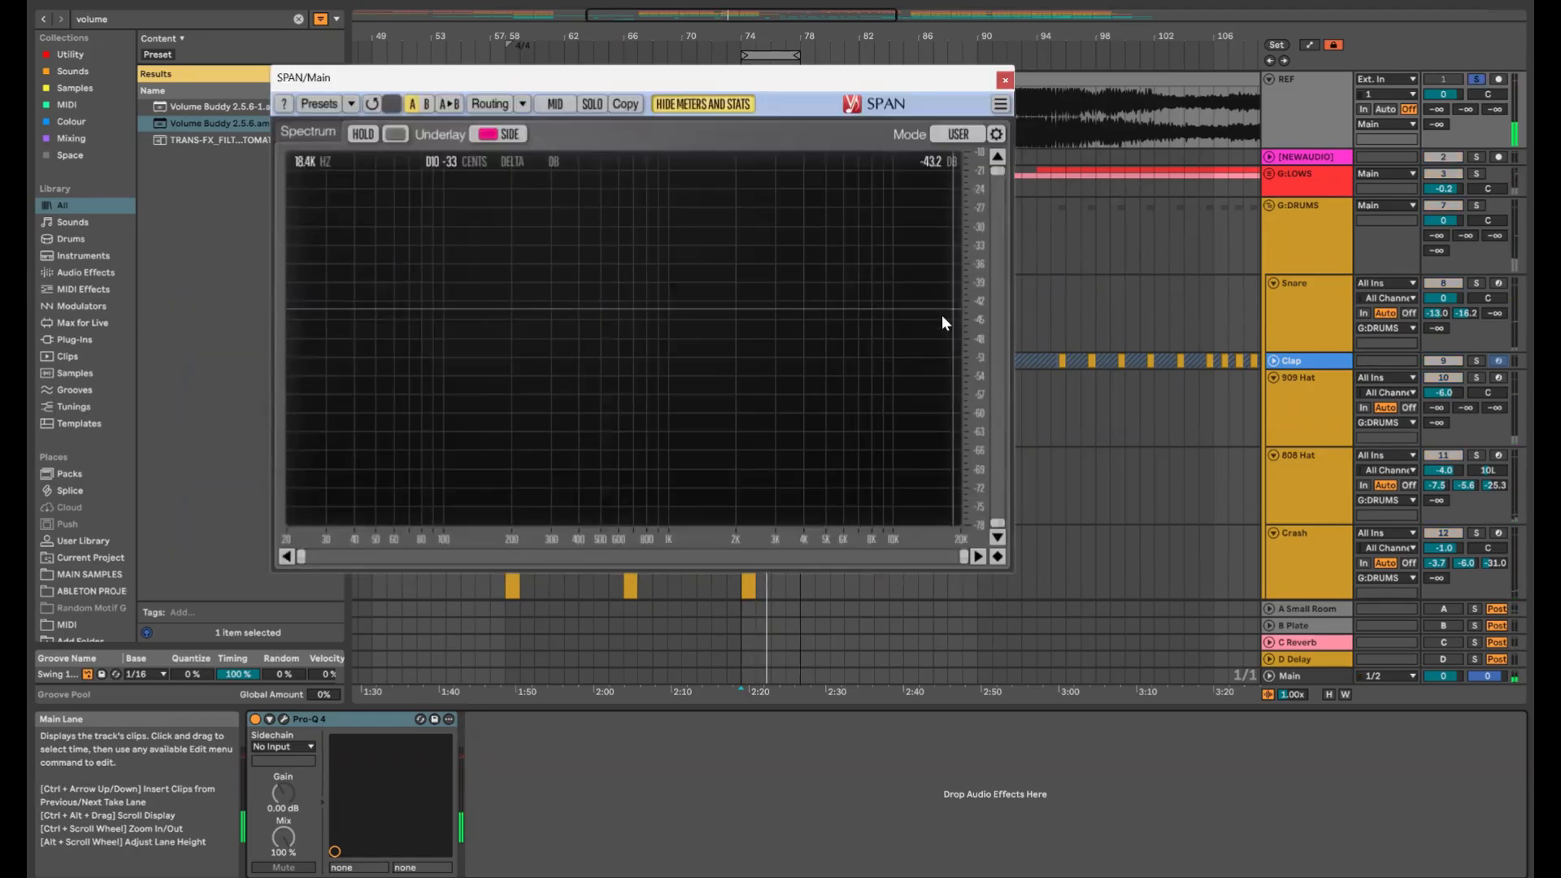
pyautogui.press('space')
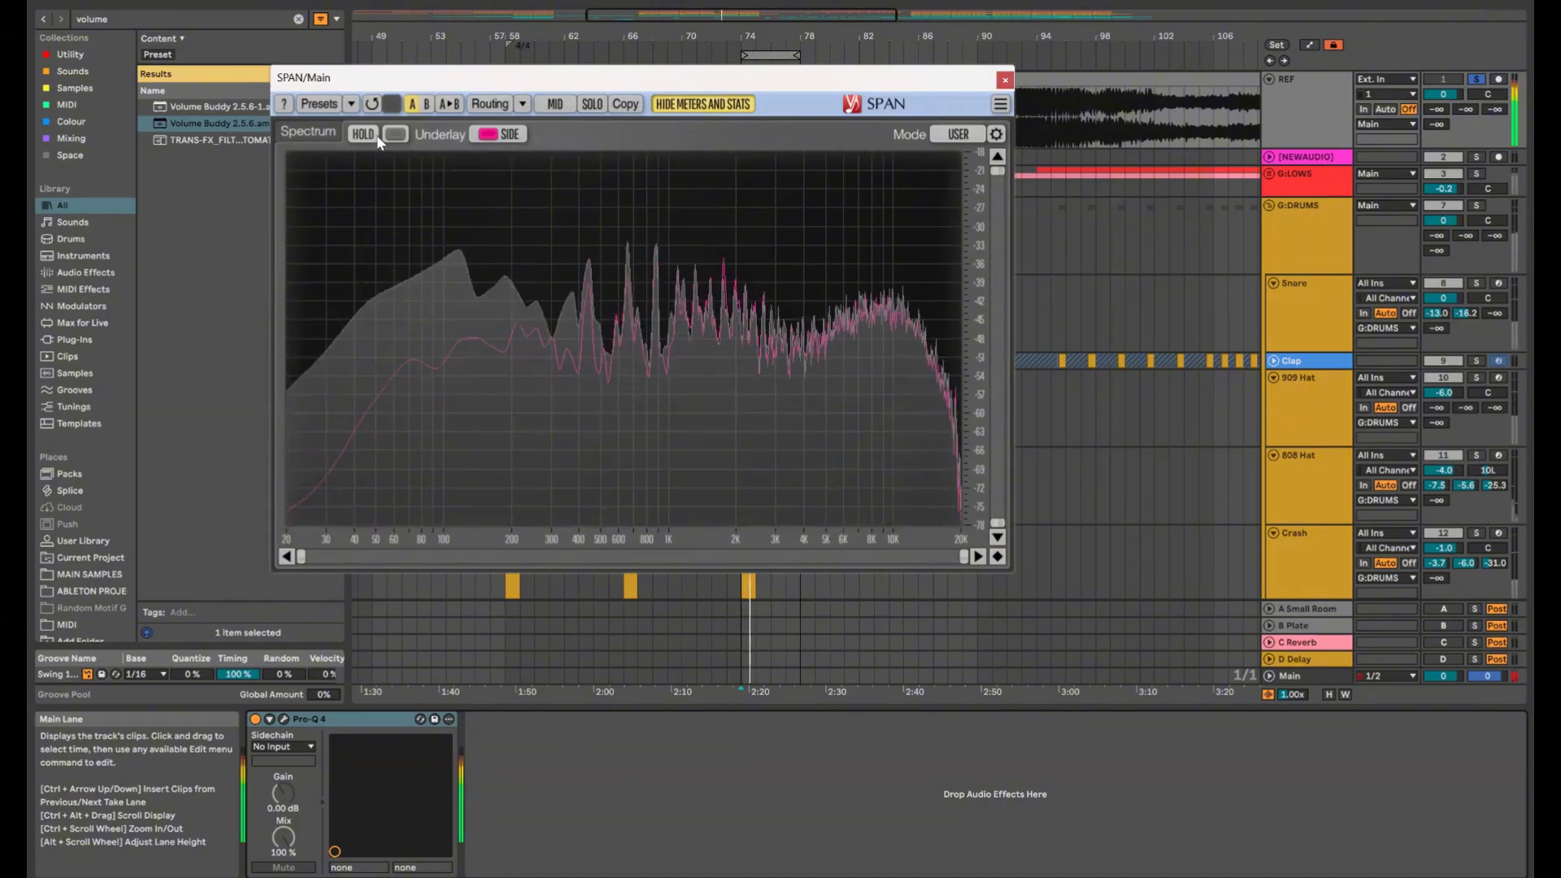
pyautogui.press('space')
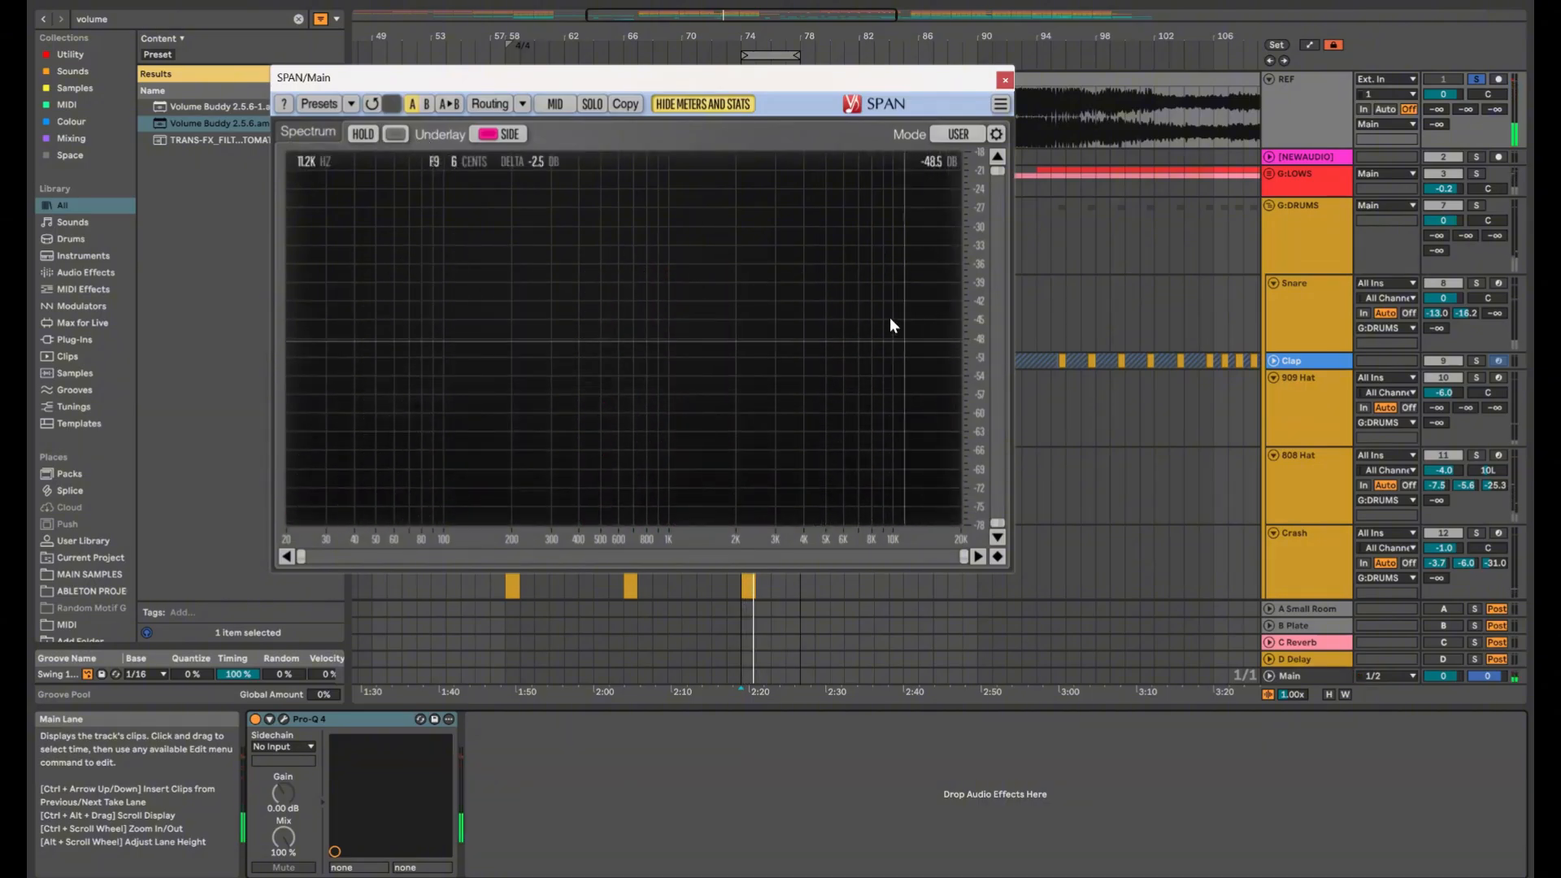
pyautogui.press('s')
pyautogui.press('space')
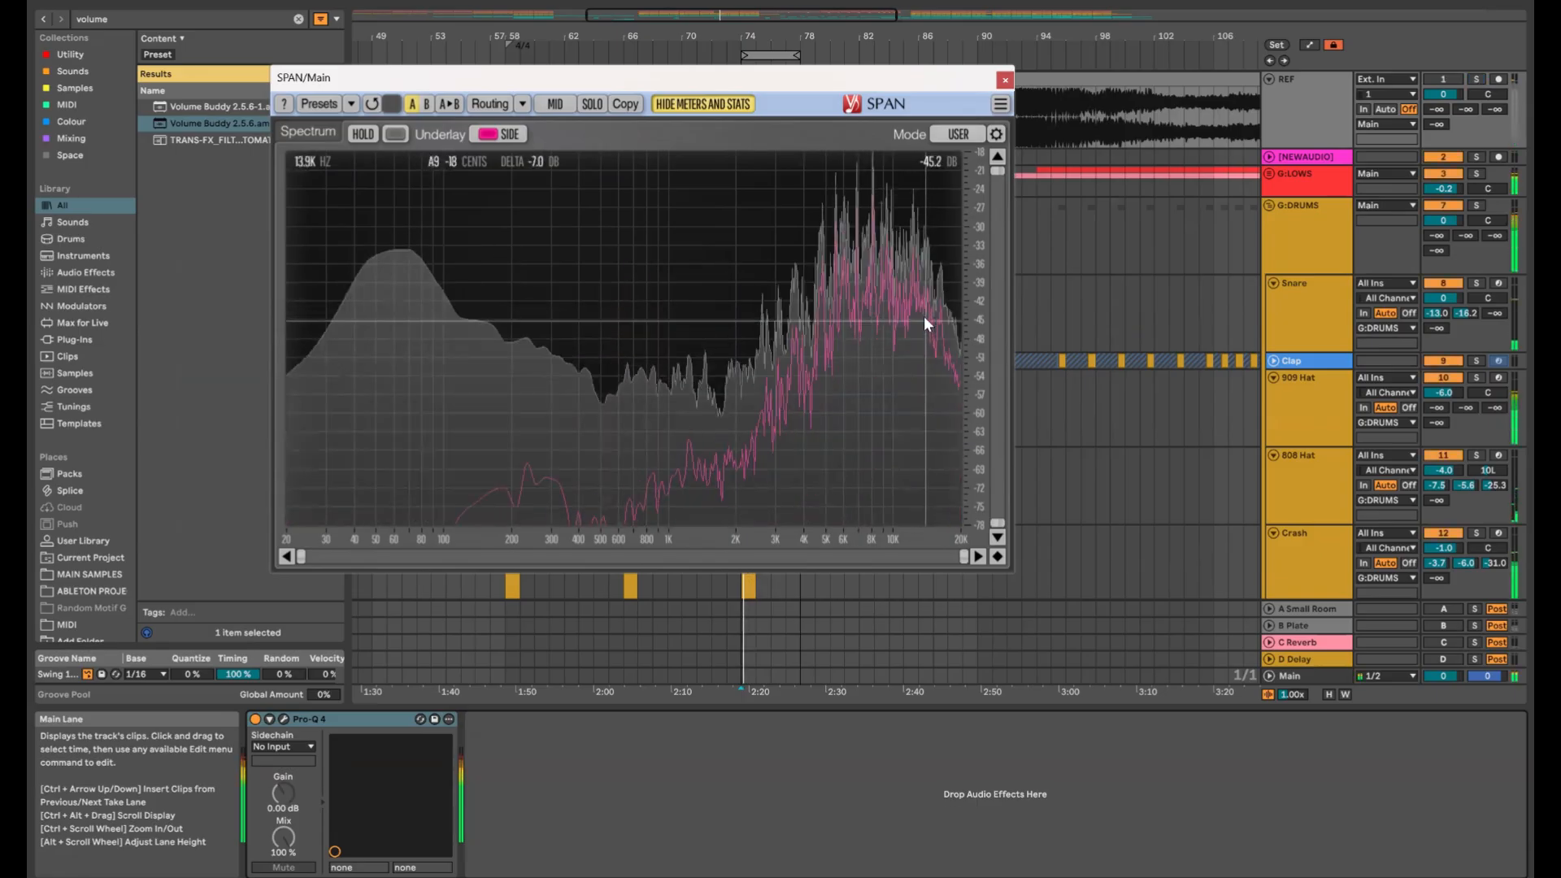
pyautogui.press('space')
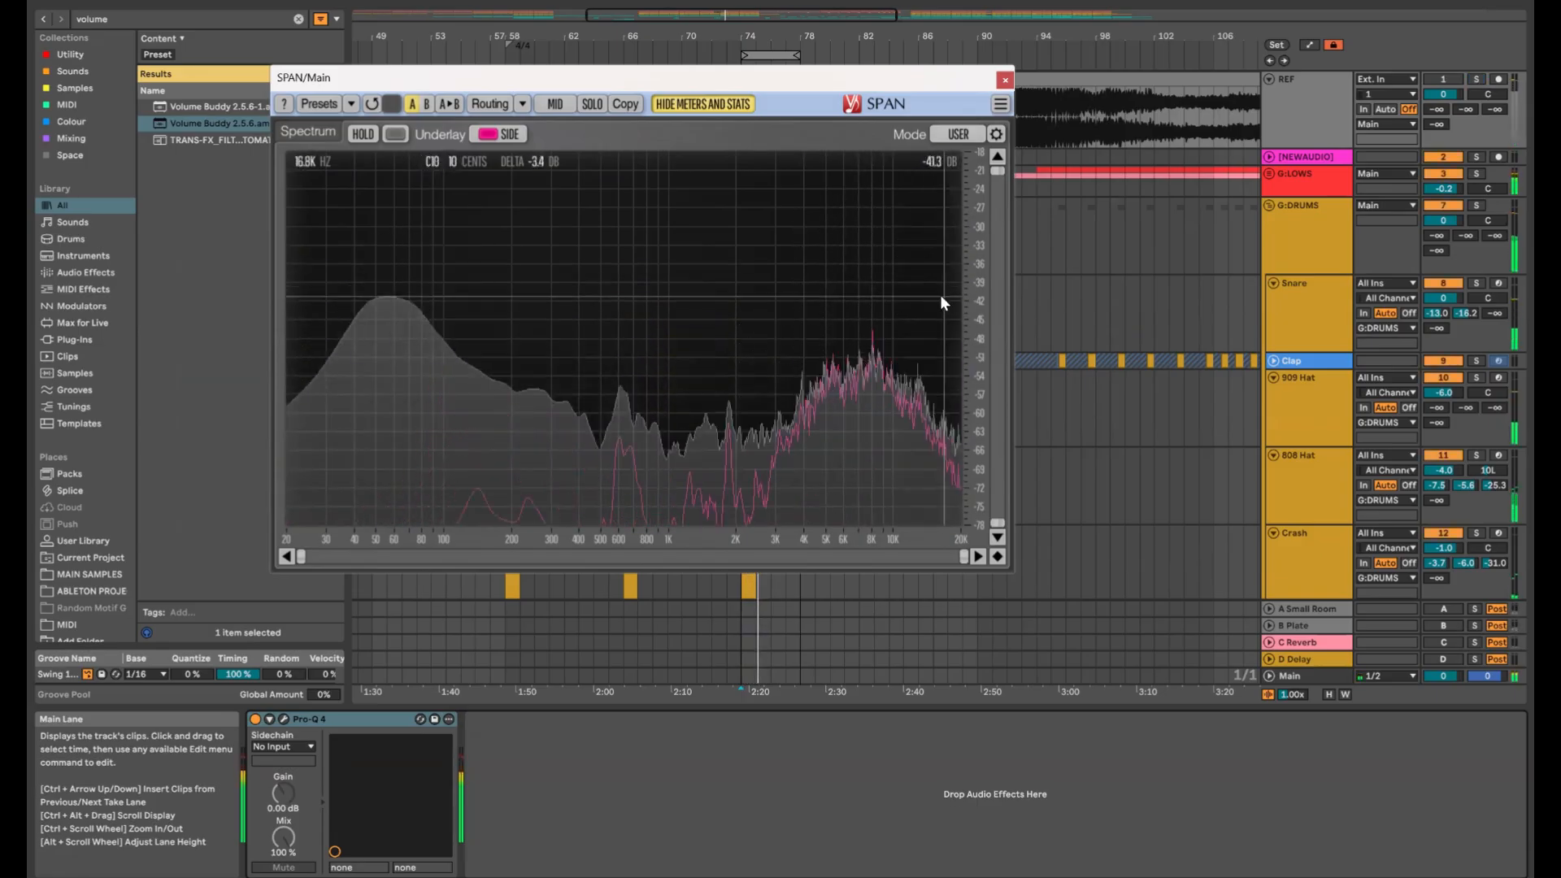
pyautogui.click(1005, 80)
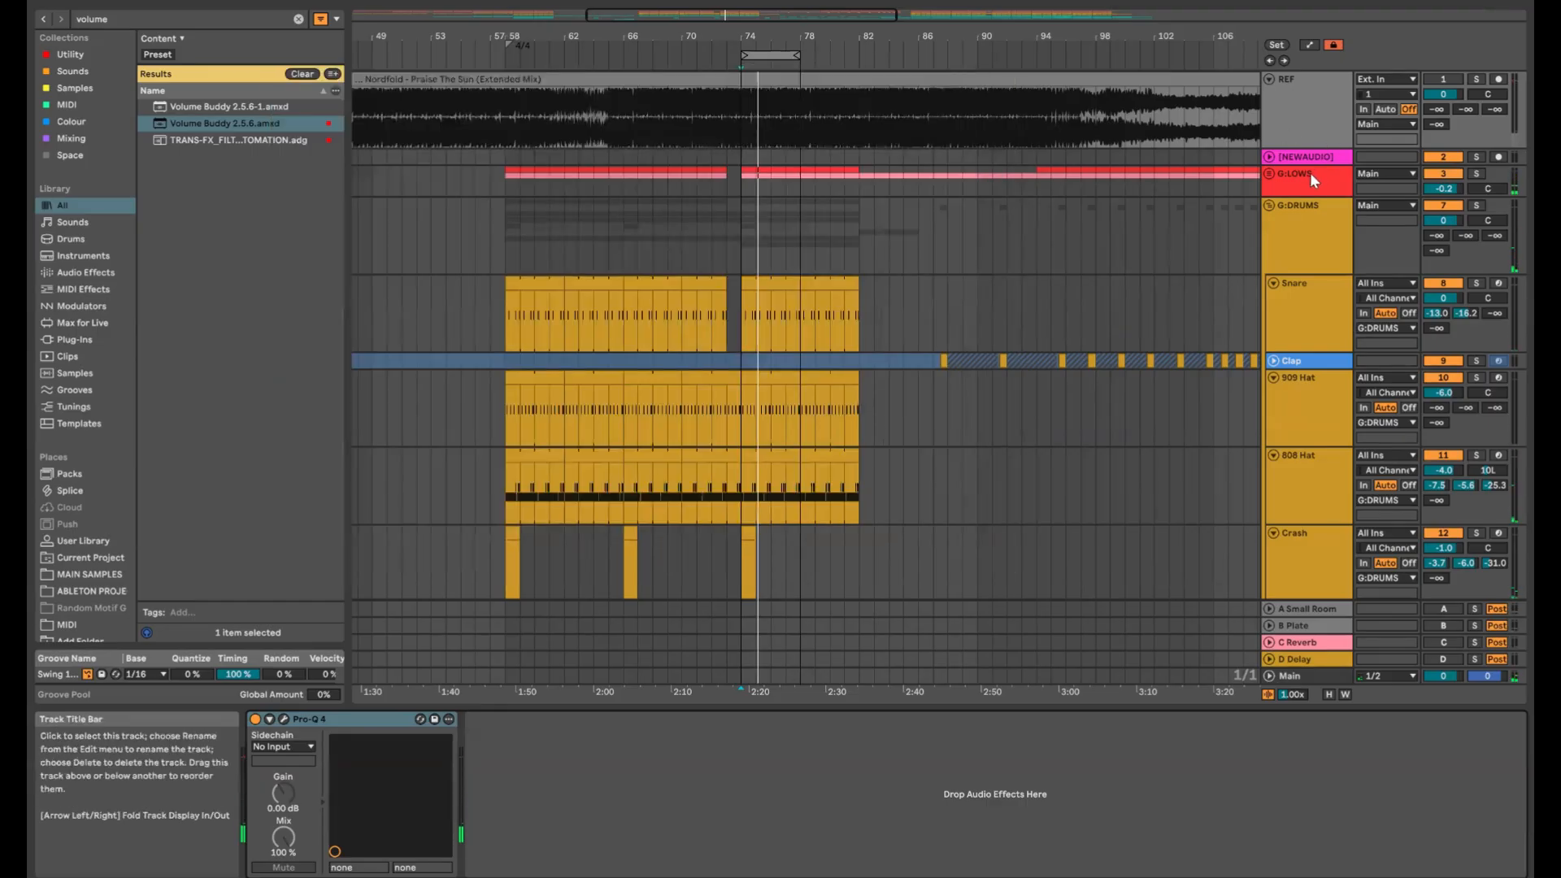
# Inspect the Scheps 73 plug-in on the G:DRUMS group
pyautogui.click(1292, 209)
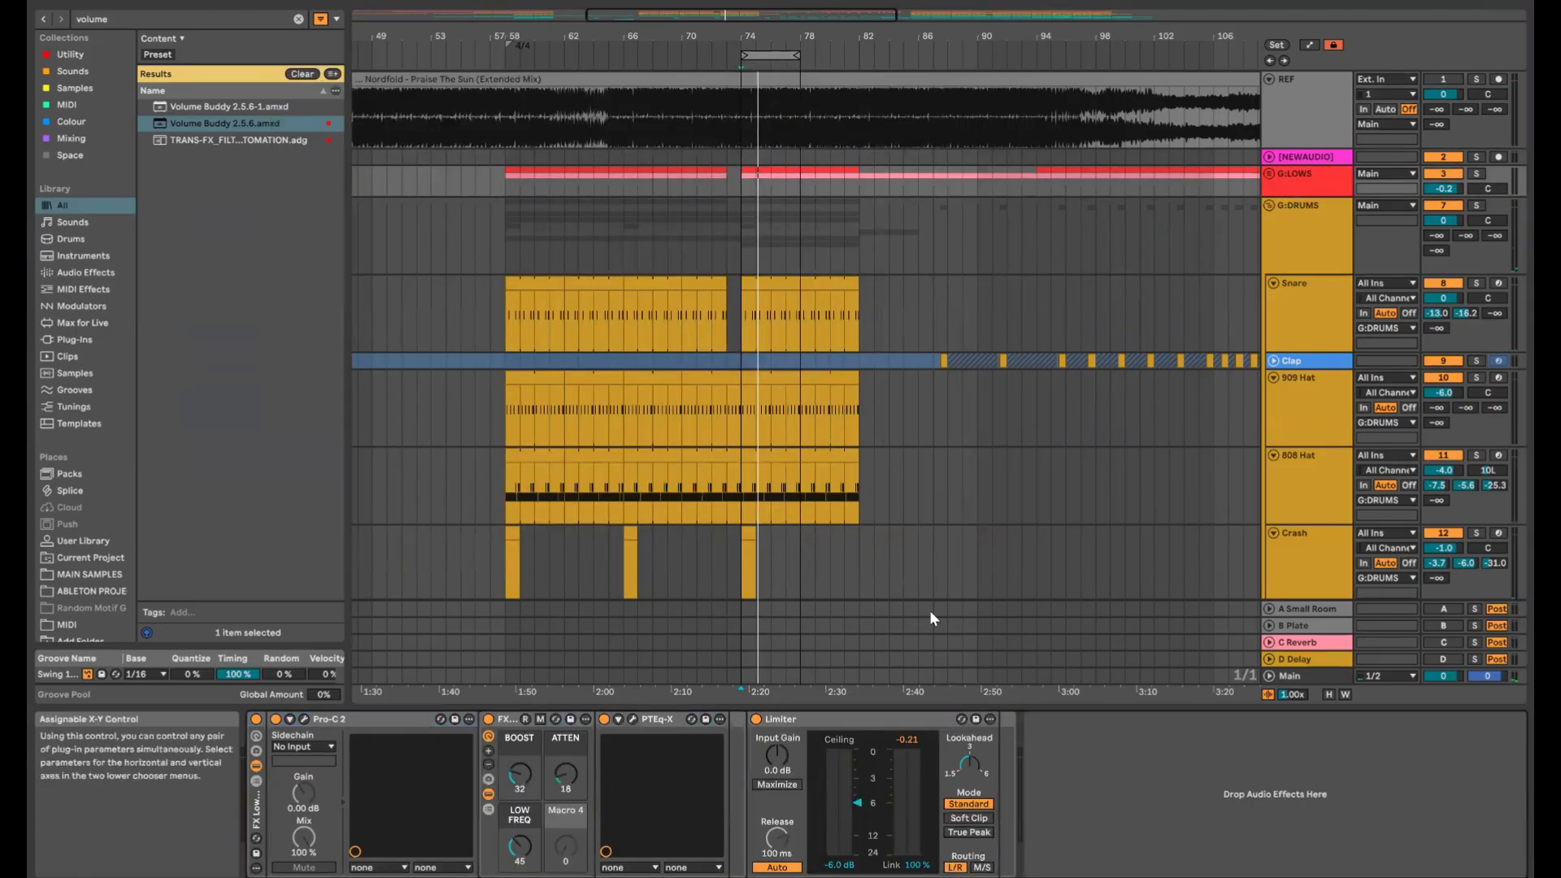
pyautogui.click(1296, 233)
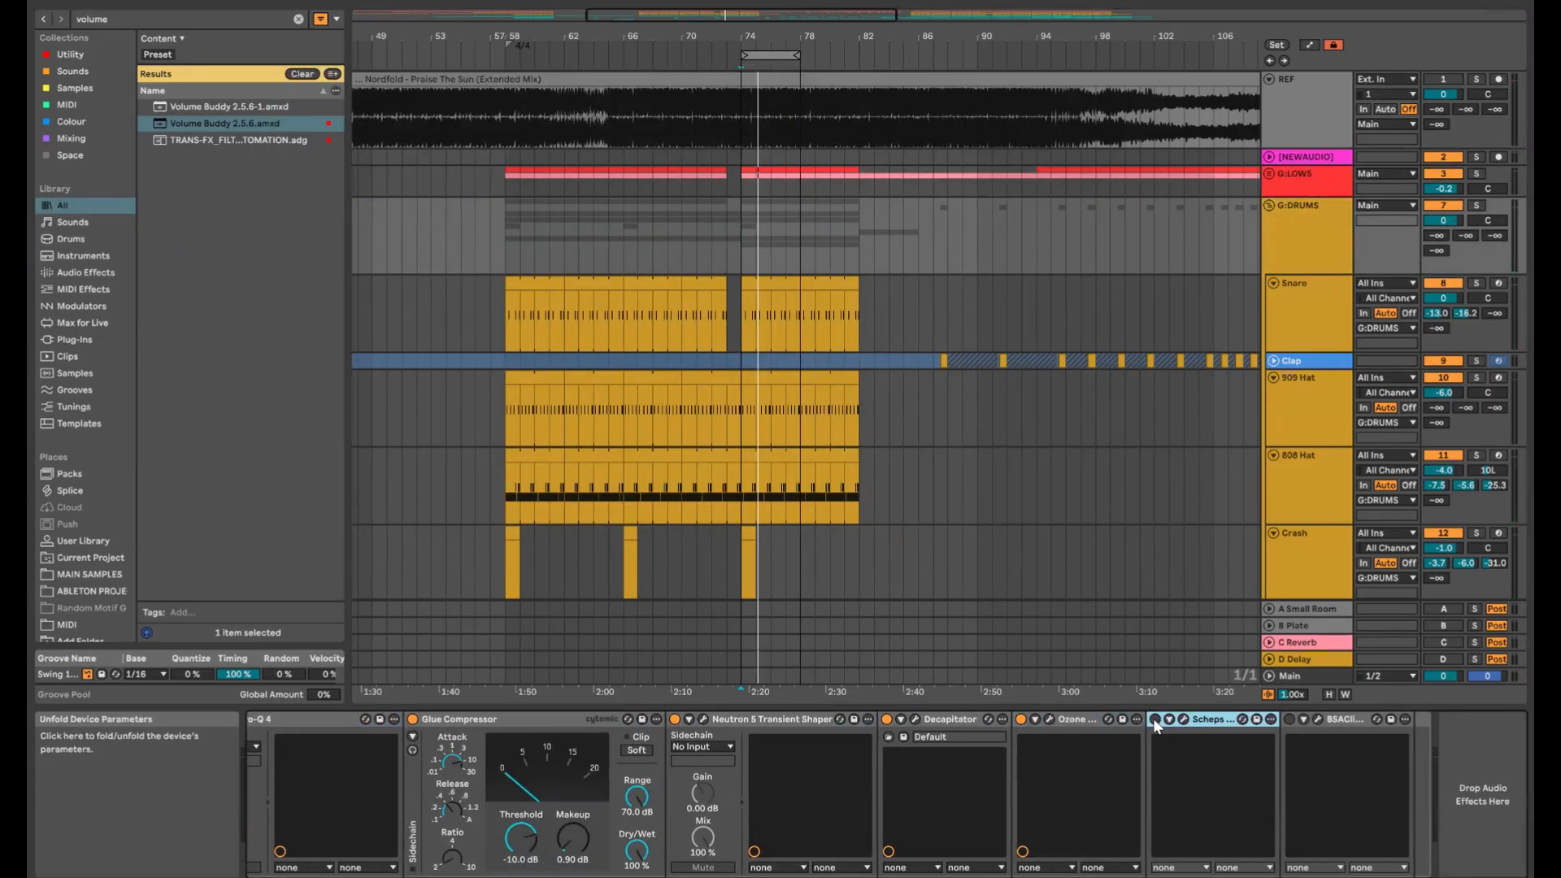
pyautogui.click(1183, 720)
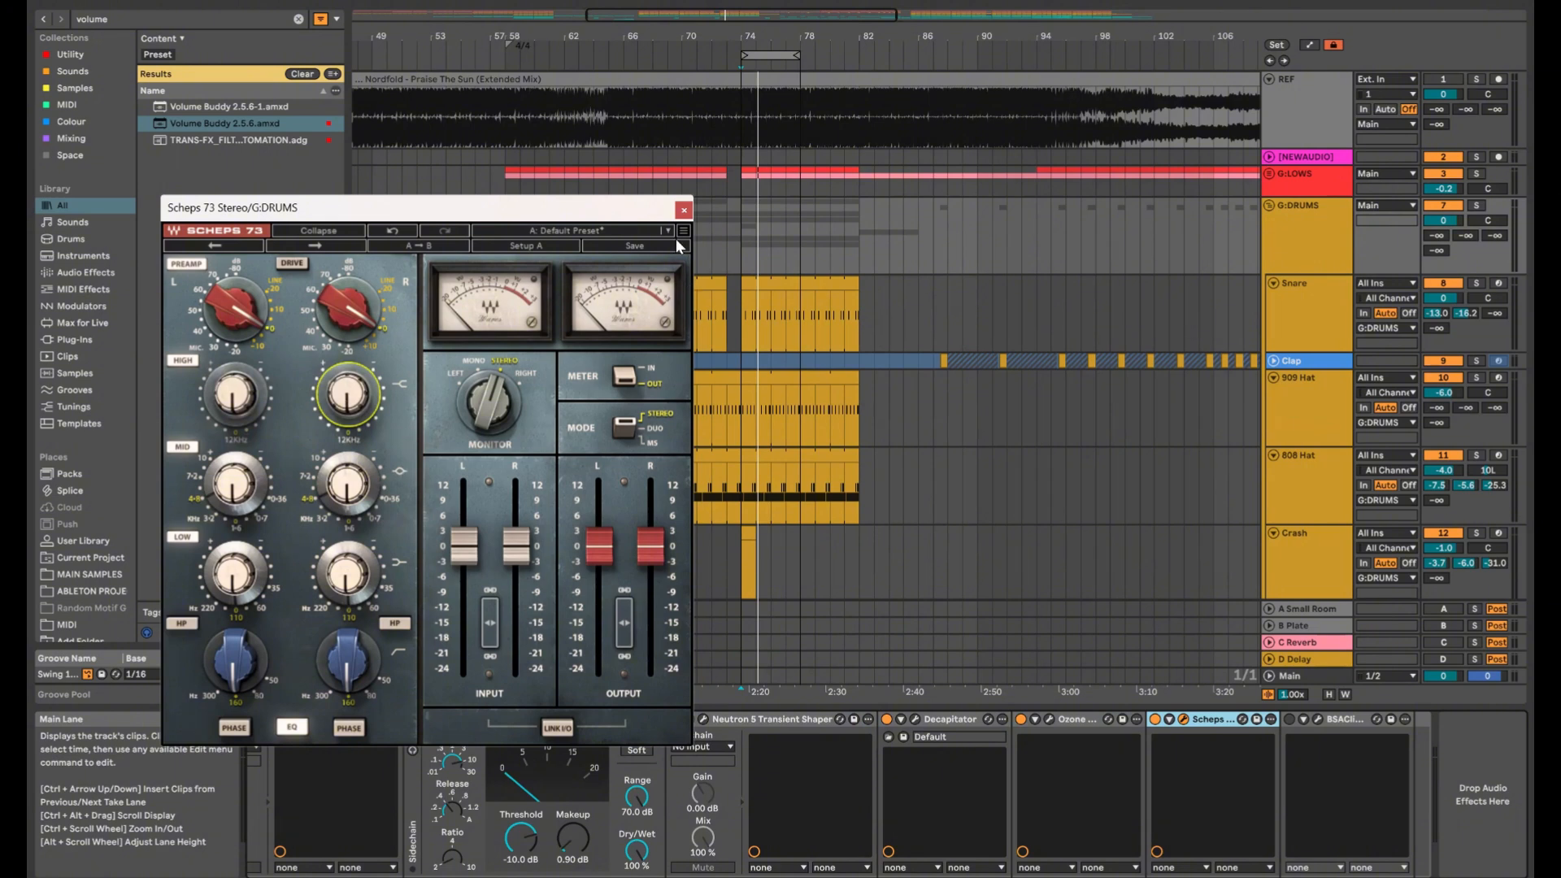
pyautogui.click(684, 211)
# Search the browser for Pro-Q 4 and insert it between the Ozone Imager and Scheps 73 on G:DRUMS
pyautogui.hotkey('ctrl', 'f')
pyautogui.write('q-4')
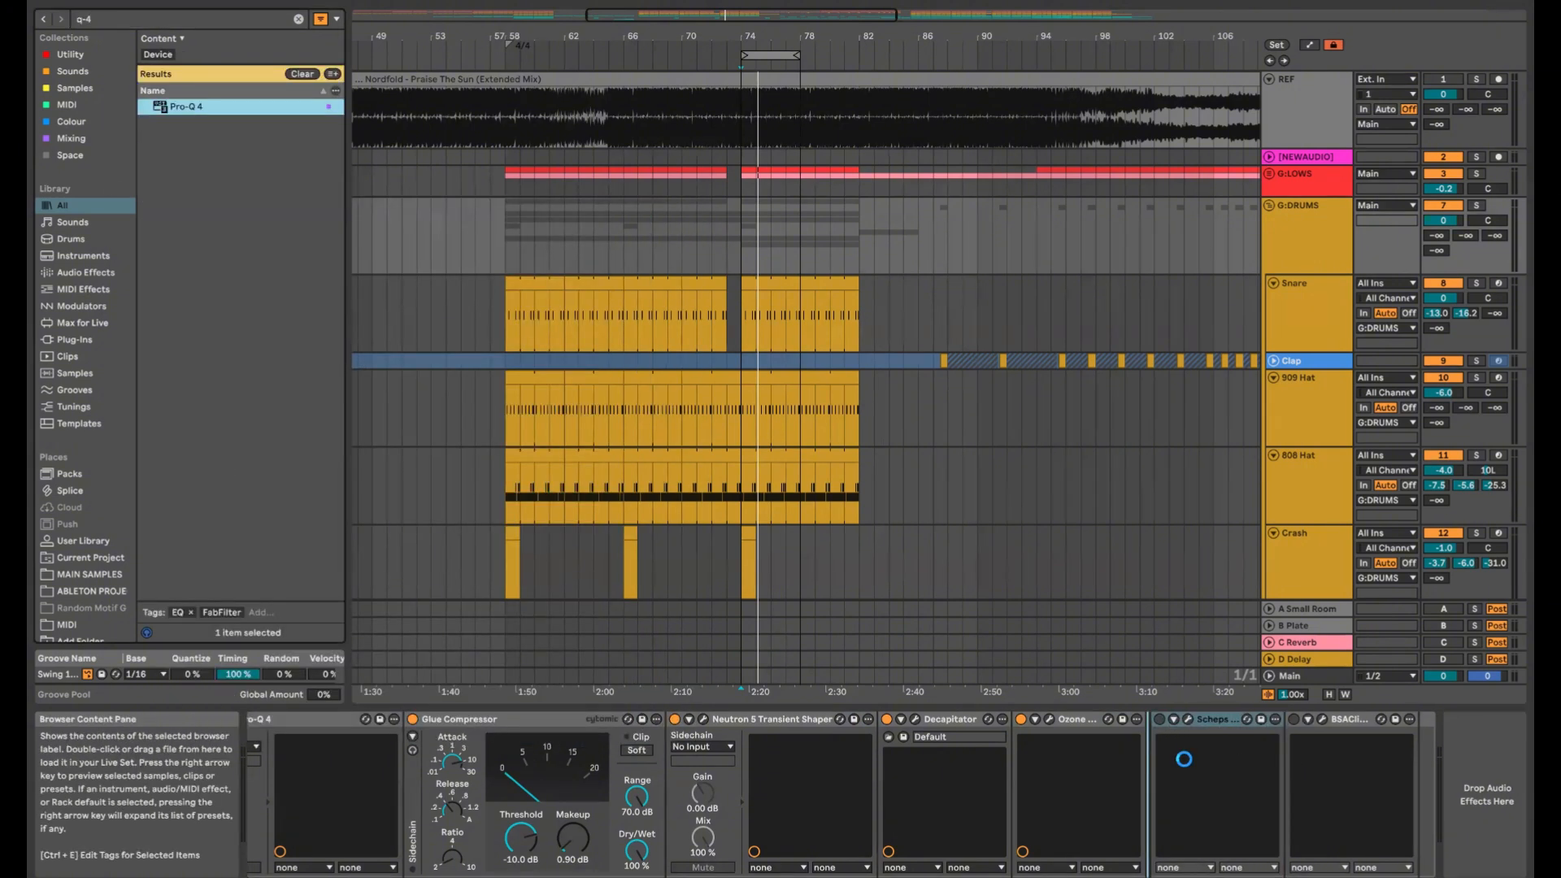
pyautogui.moveTo(1179, 719); pyautogui.dragTo(1179, 718)
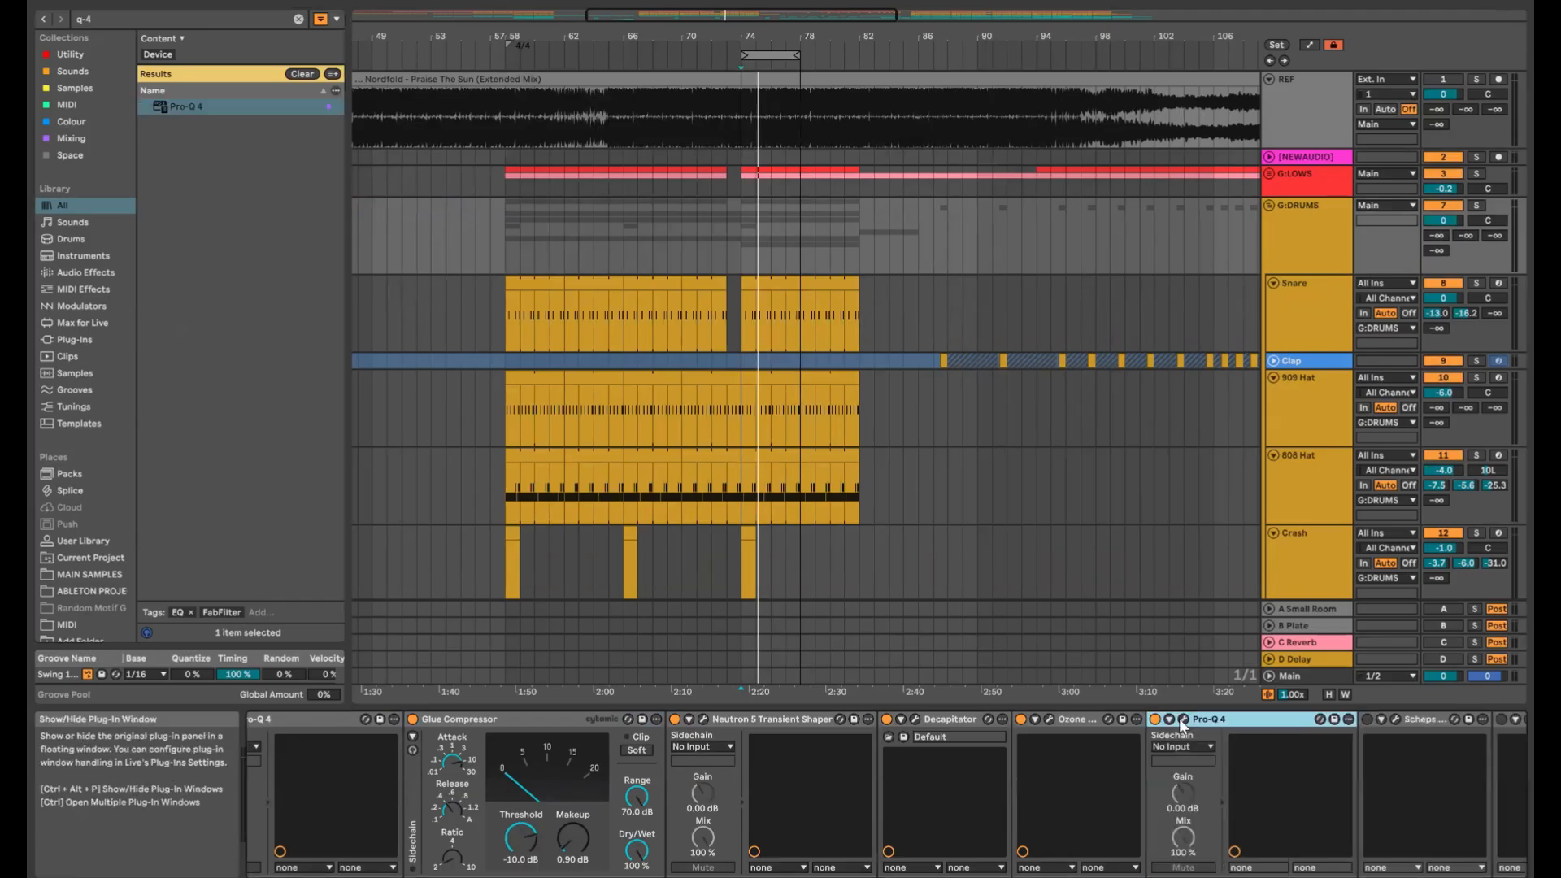
# Add a 72 dB/oct high cut at 18000 Hz in the new G:DRUMS Pro-Q 4
pyautogui.click(961, 419)
pyautogui.scroll(6, 962, 423)
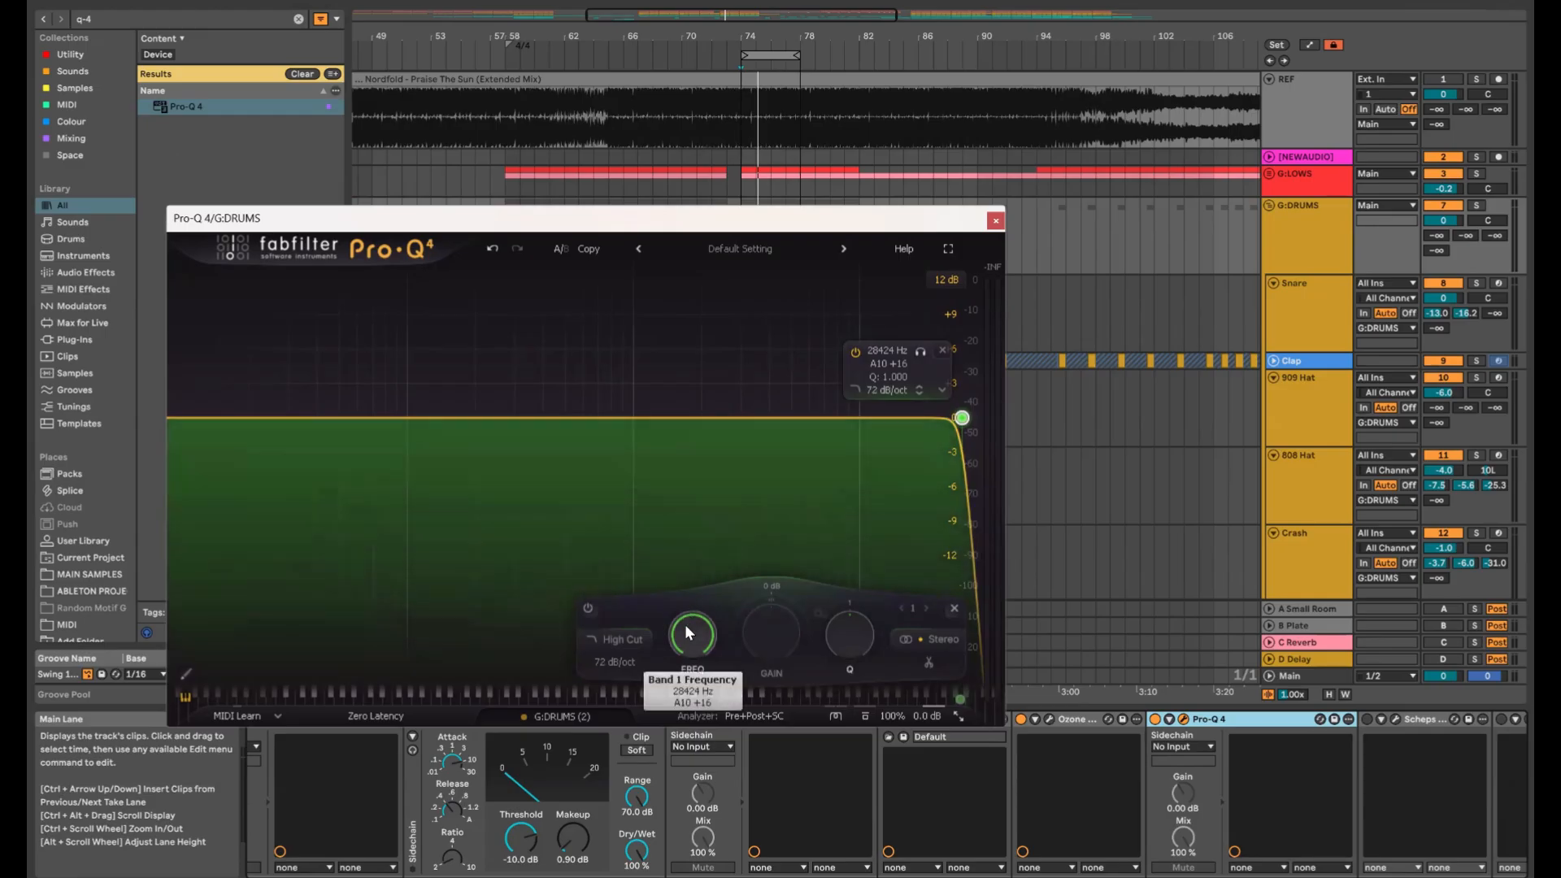
pyautogui.write('18000')
pyautogui.press('Return')
# Play the filtered mix and compare its top end with the REF track in SPAN
pyautogui.press('space')
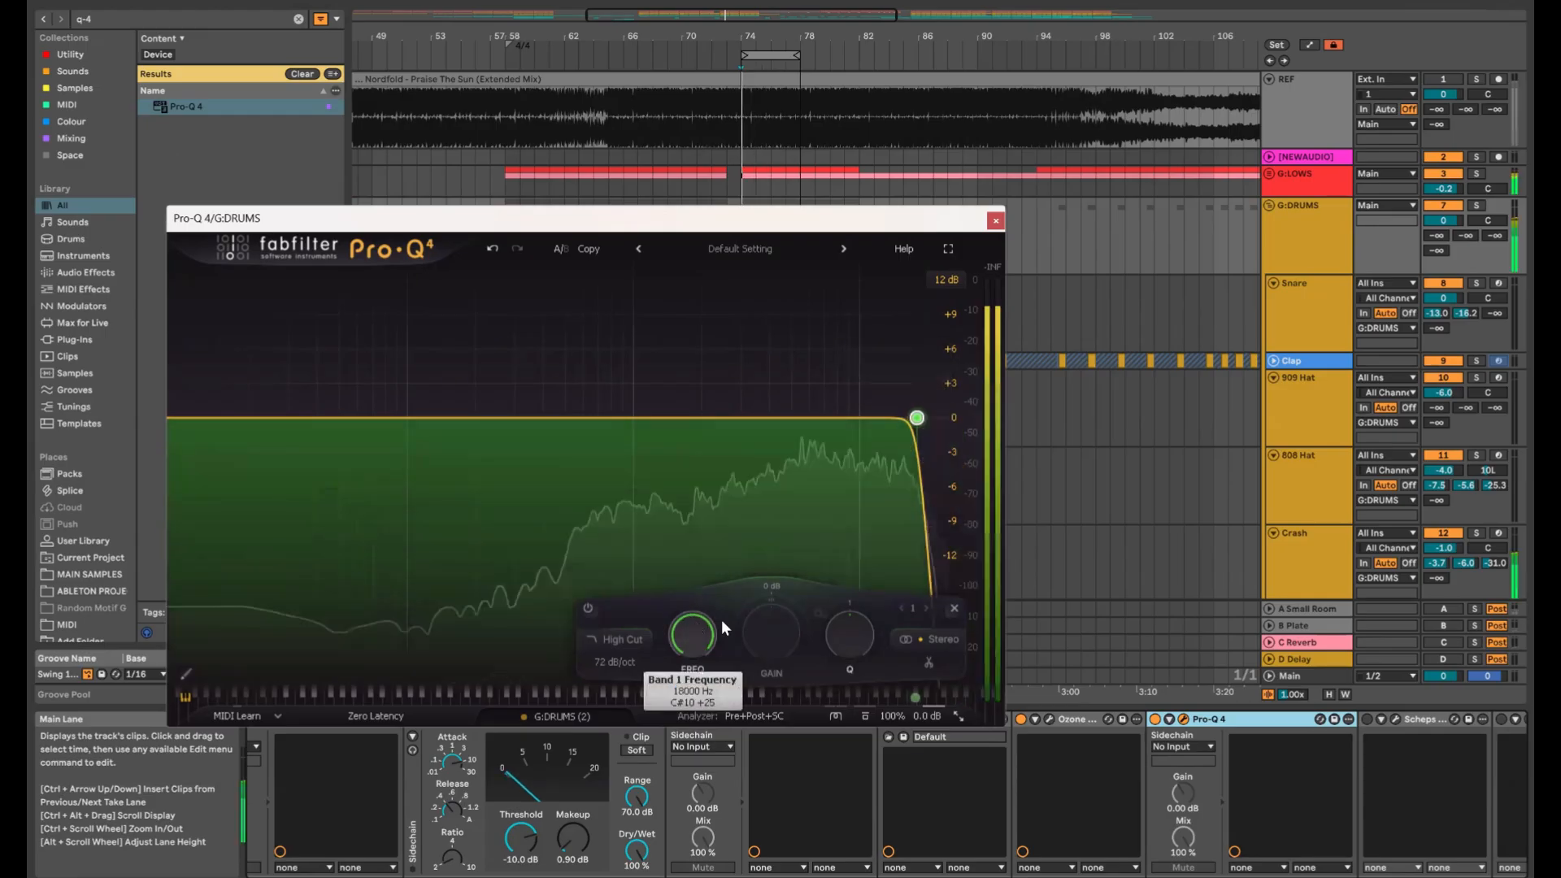
pyautogui.hotkey('ctrl', 'alt', 'p')
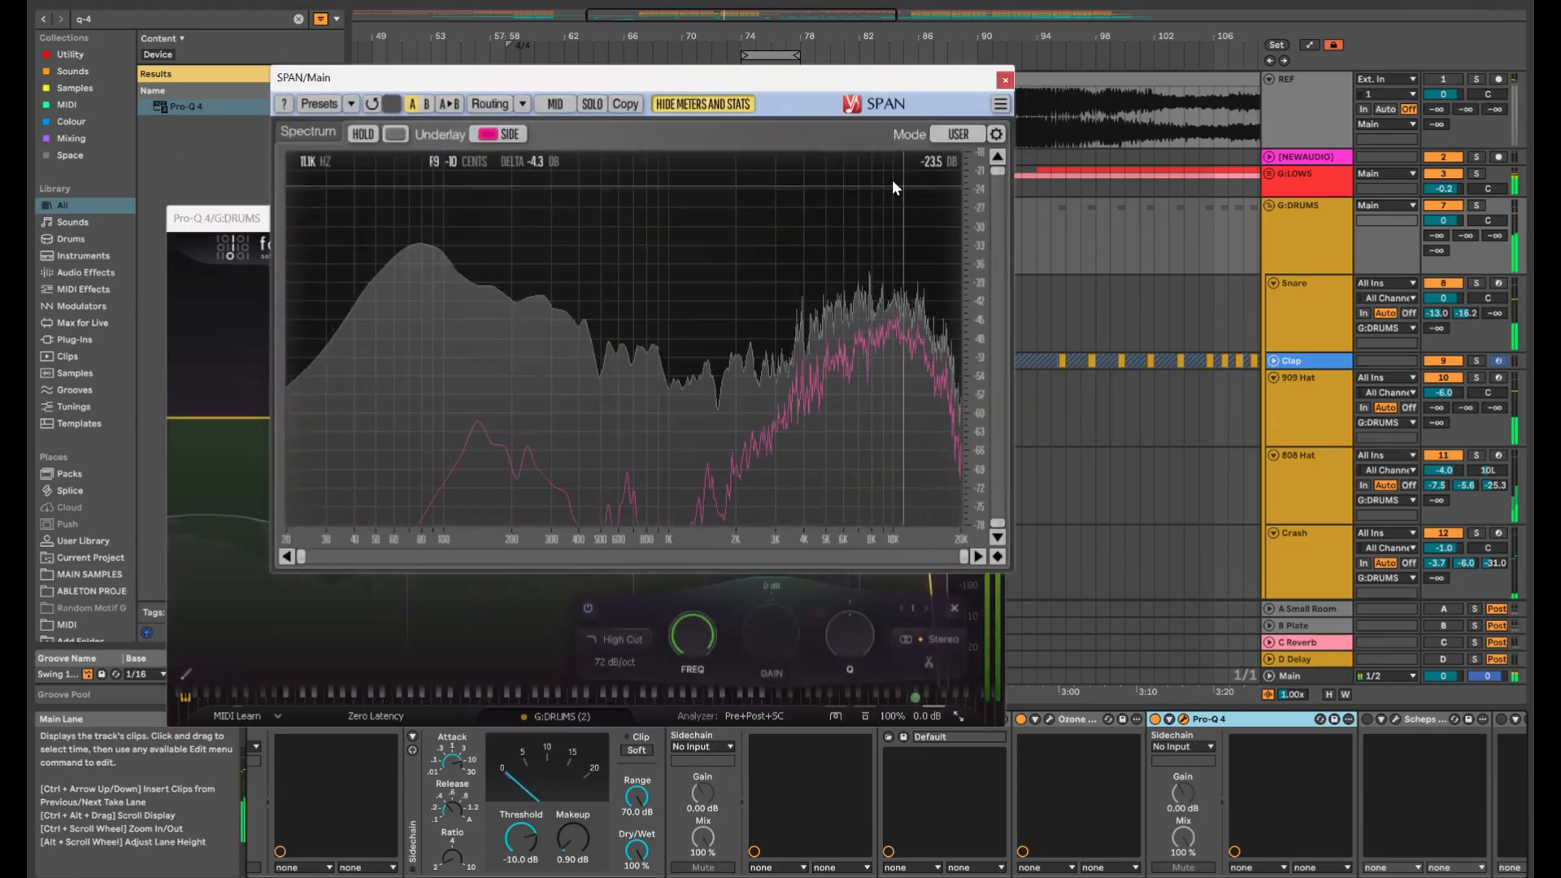
pyautogui.press('r')
pyautogui.press('r')
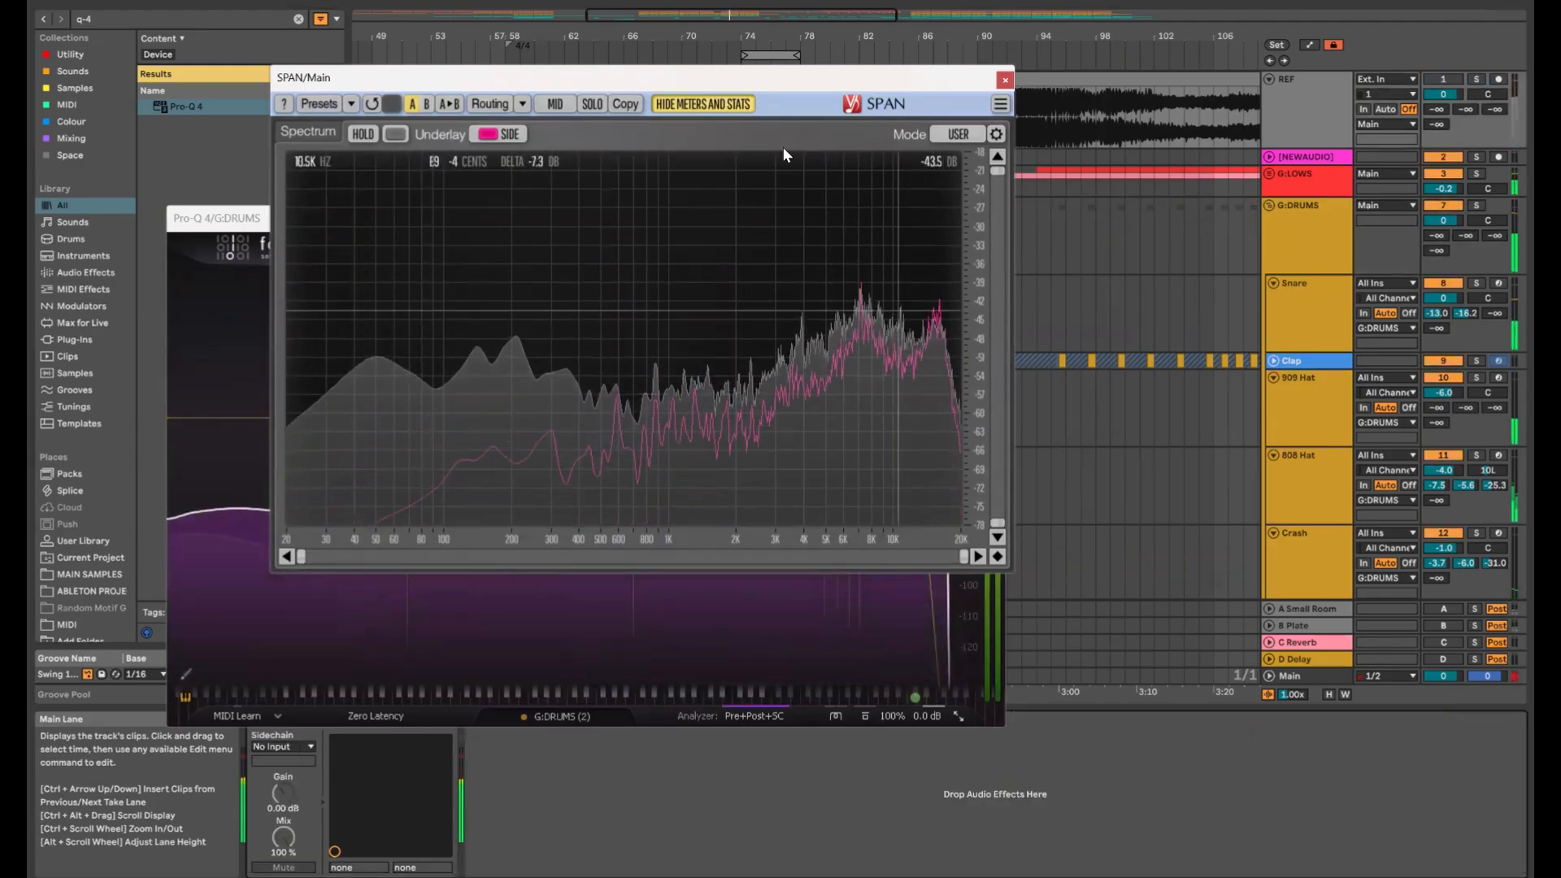
pyautogui.press('space')
# Place the SPAN and Pro-Q 4 windows side by side and set the high cut frequency to 16400 Hz
pyautogui.moveTo(763, 79); pyautogui.dragTo(1246, 120)
pyautogui.moveTo(655, 218); pyautogui.dragTo(556, 128)
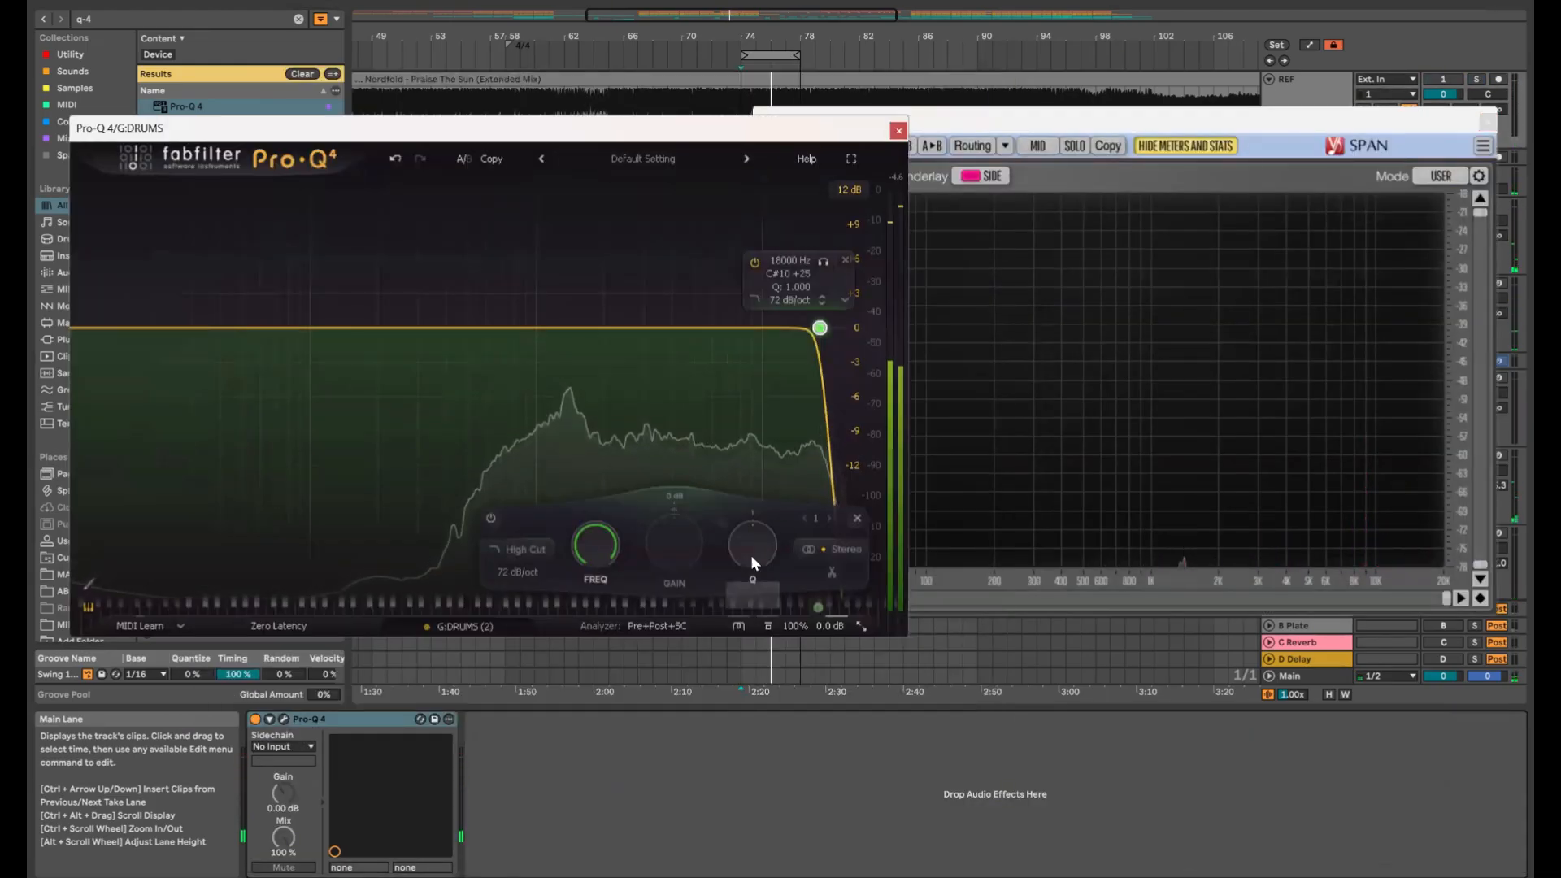
pyautogui.doubleClick(604, 554)
pyautogui.write('16500')
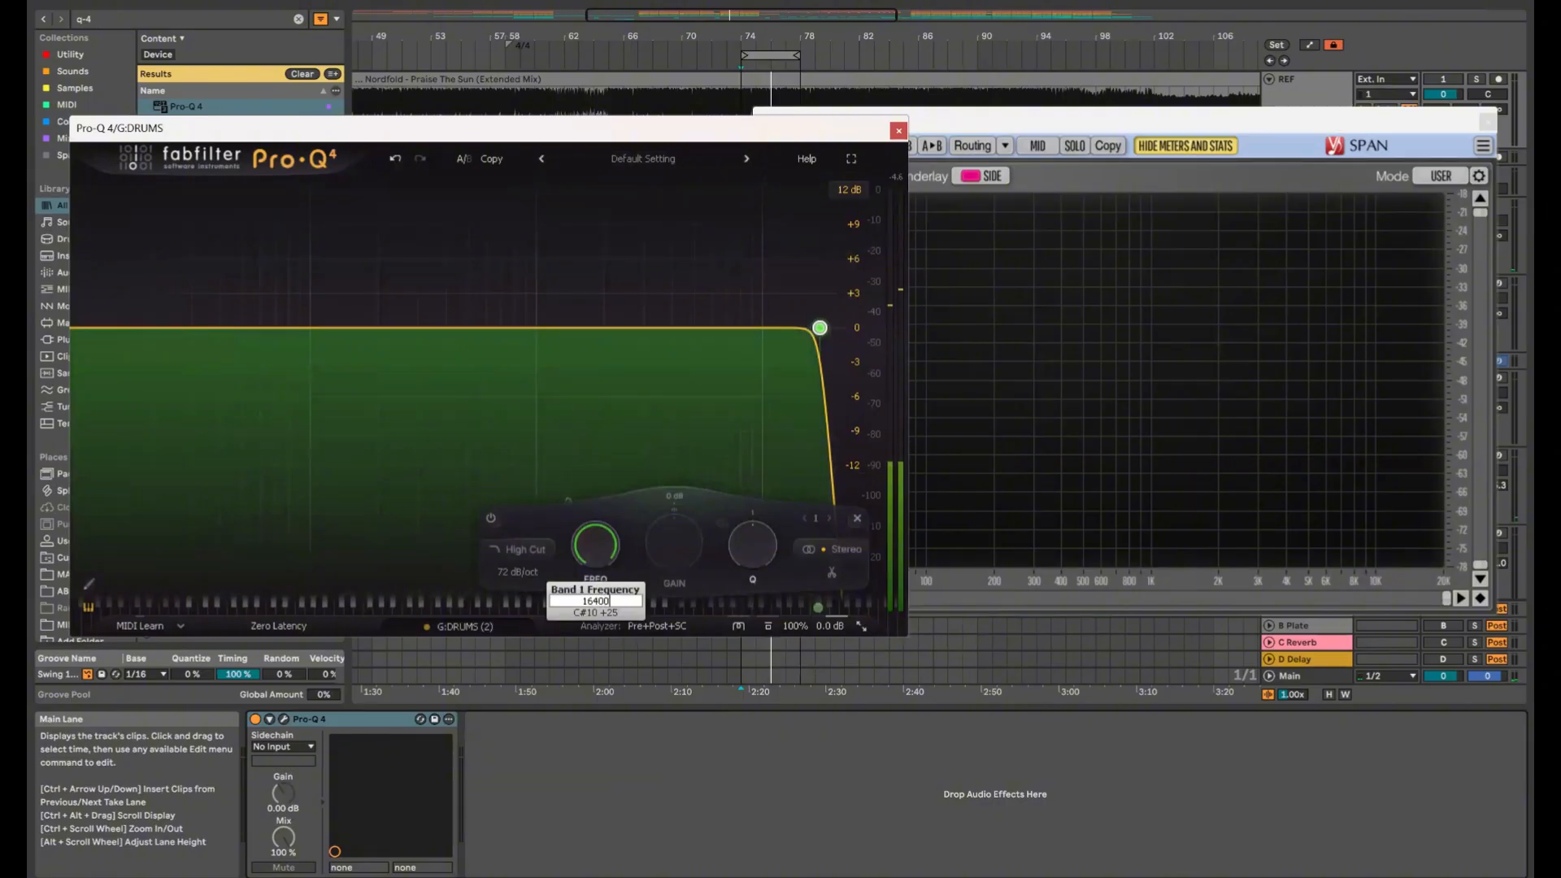
pyautogui.press('Return')
# Play the mix and the soloed REF track to compare their roll-off around 16 kHz in SPAN
pyautogui.press('space')
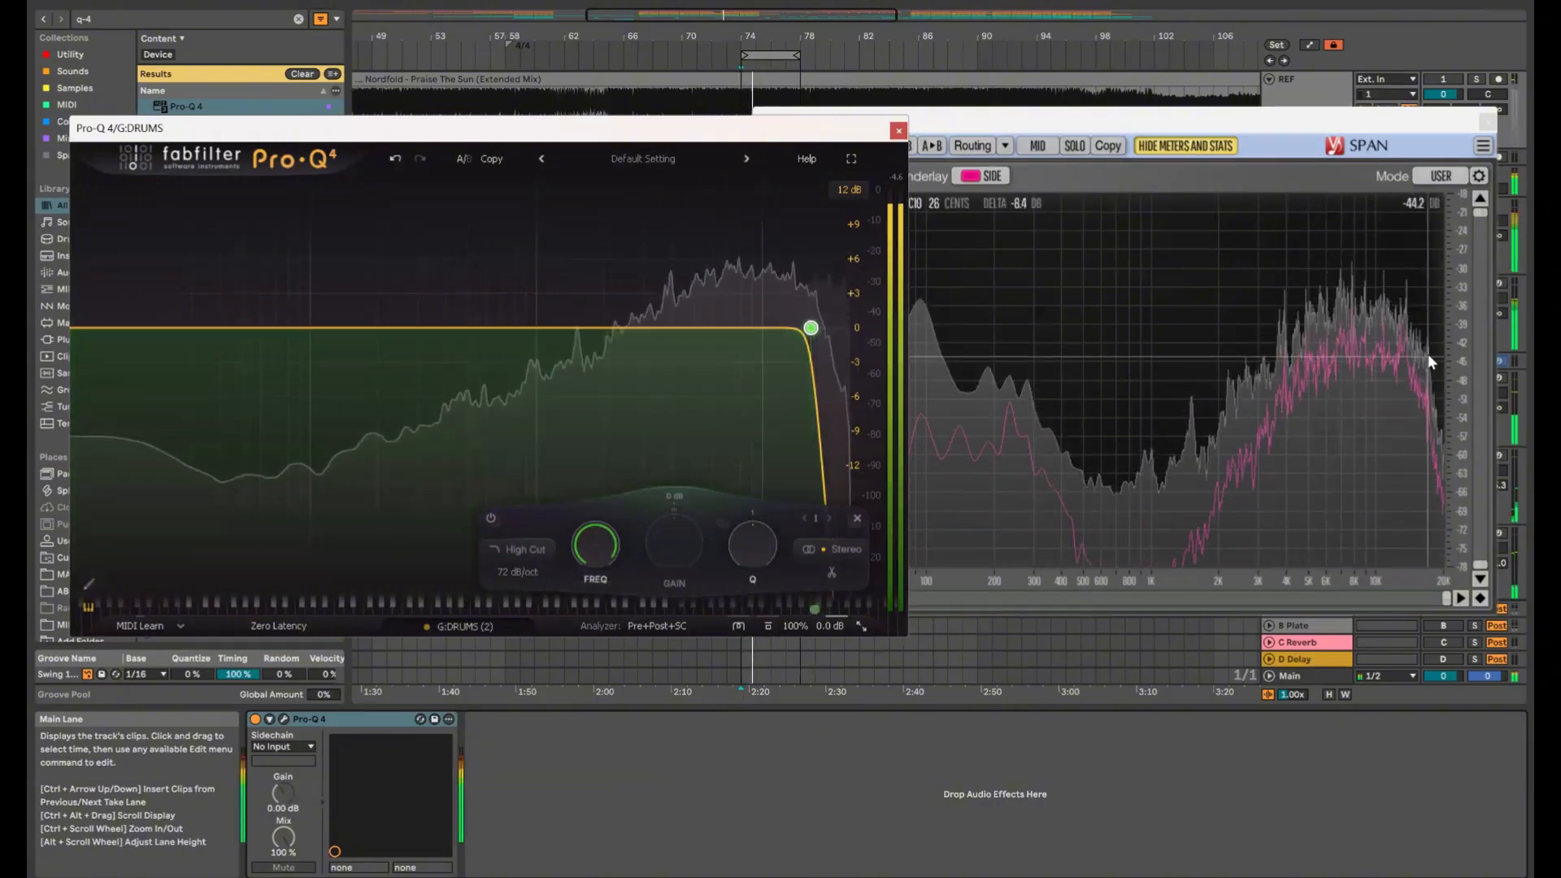
pyautogui.click(1488, 122)
pyautogui.press('s')
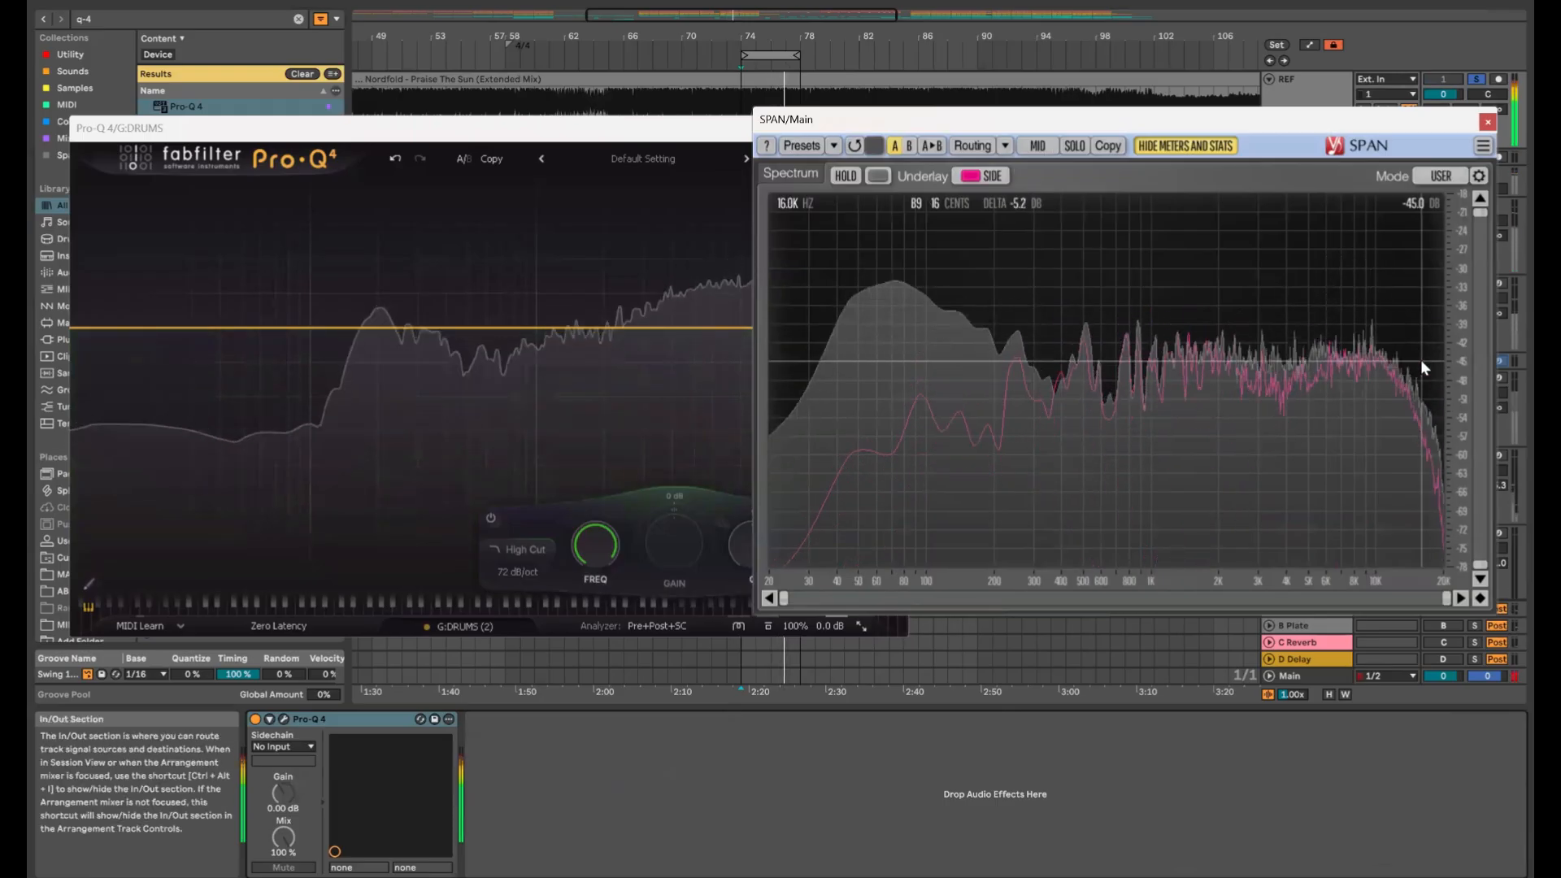
pyautogui.press('s')
pyautogui.press('space')
# Set the high cut frequency of the G:DRUMS Pro-Q 4 to 14400 Hz
pyautogui.click(662, 135)
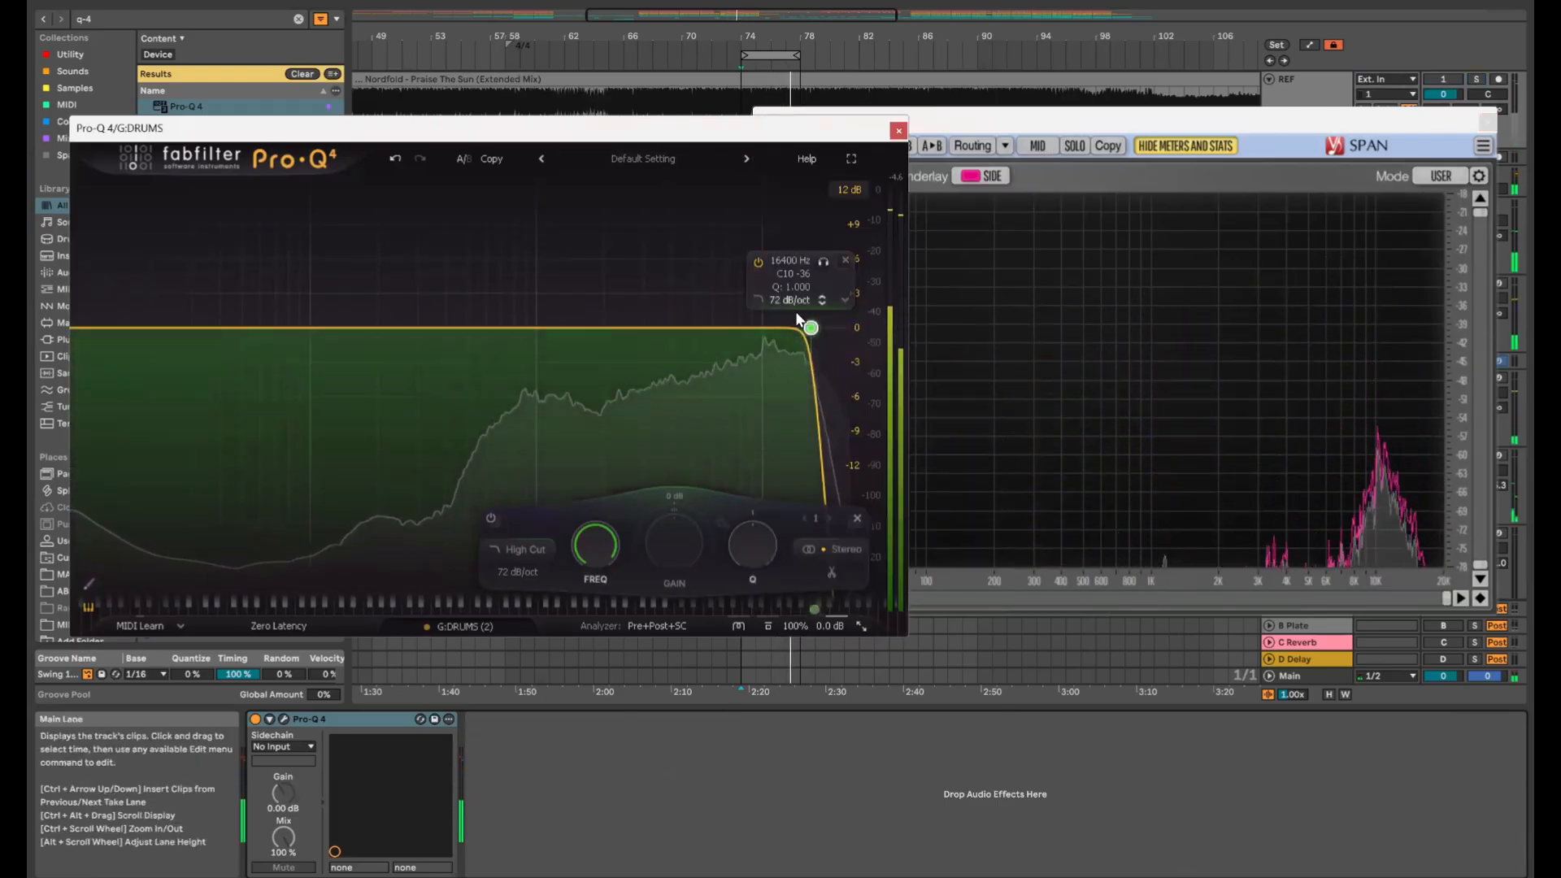
pyautogui.click(809, 326)
pyautogui.doubleClick(585, 545)
pyautogui.write('14000')
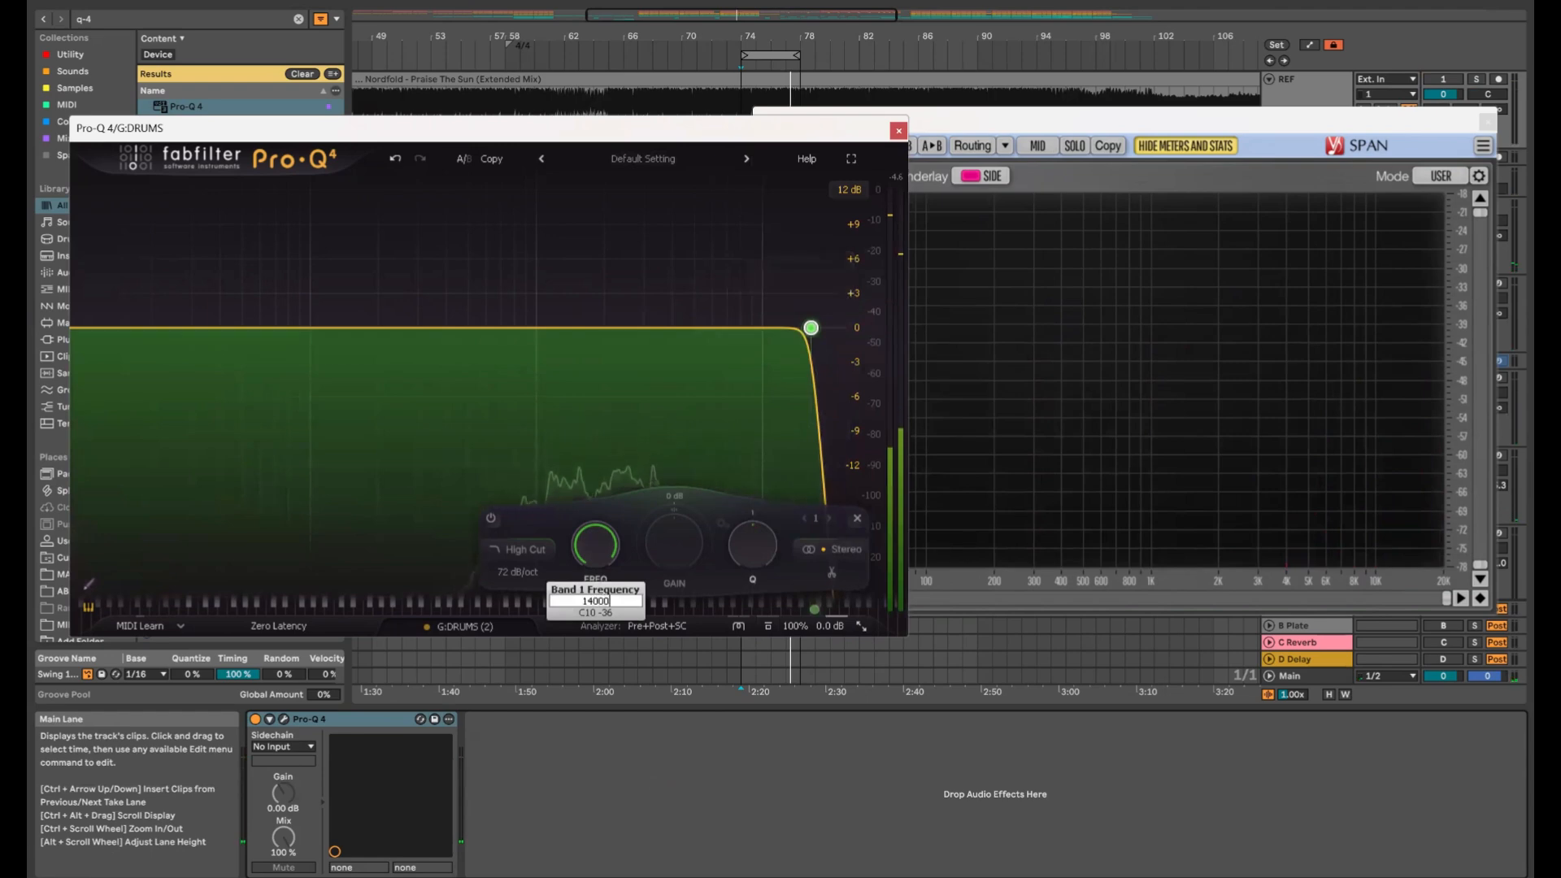
pyautogui.press('Return')
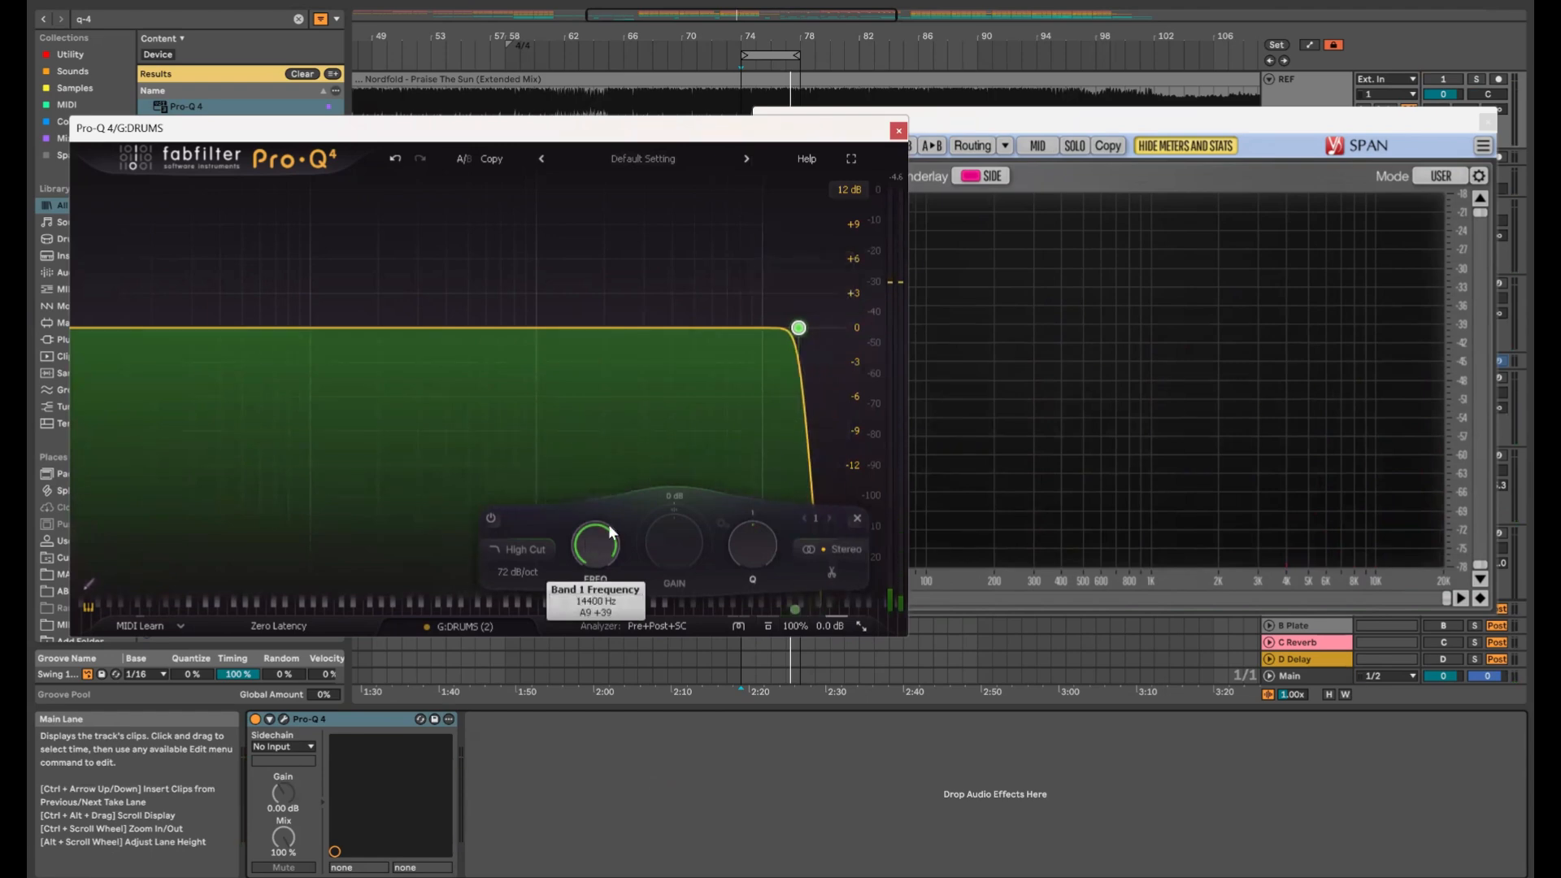
# Play the mix and the soloed REF track to compare their roll-off around 14 kHz in SPAN
pyautogui.click(1246, 125)
pyautogui.press('space')
pyautogui.press('s')
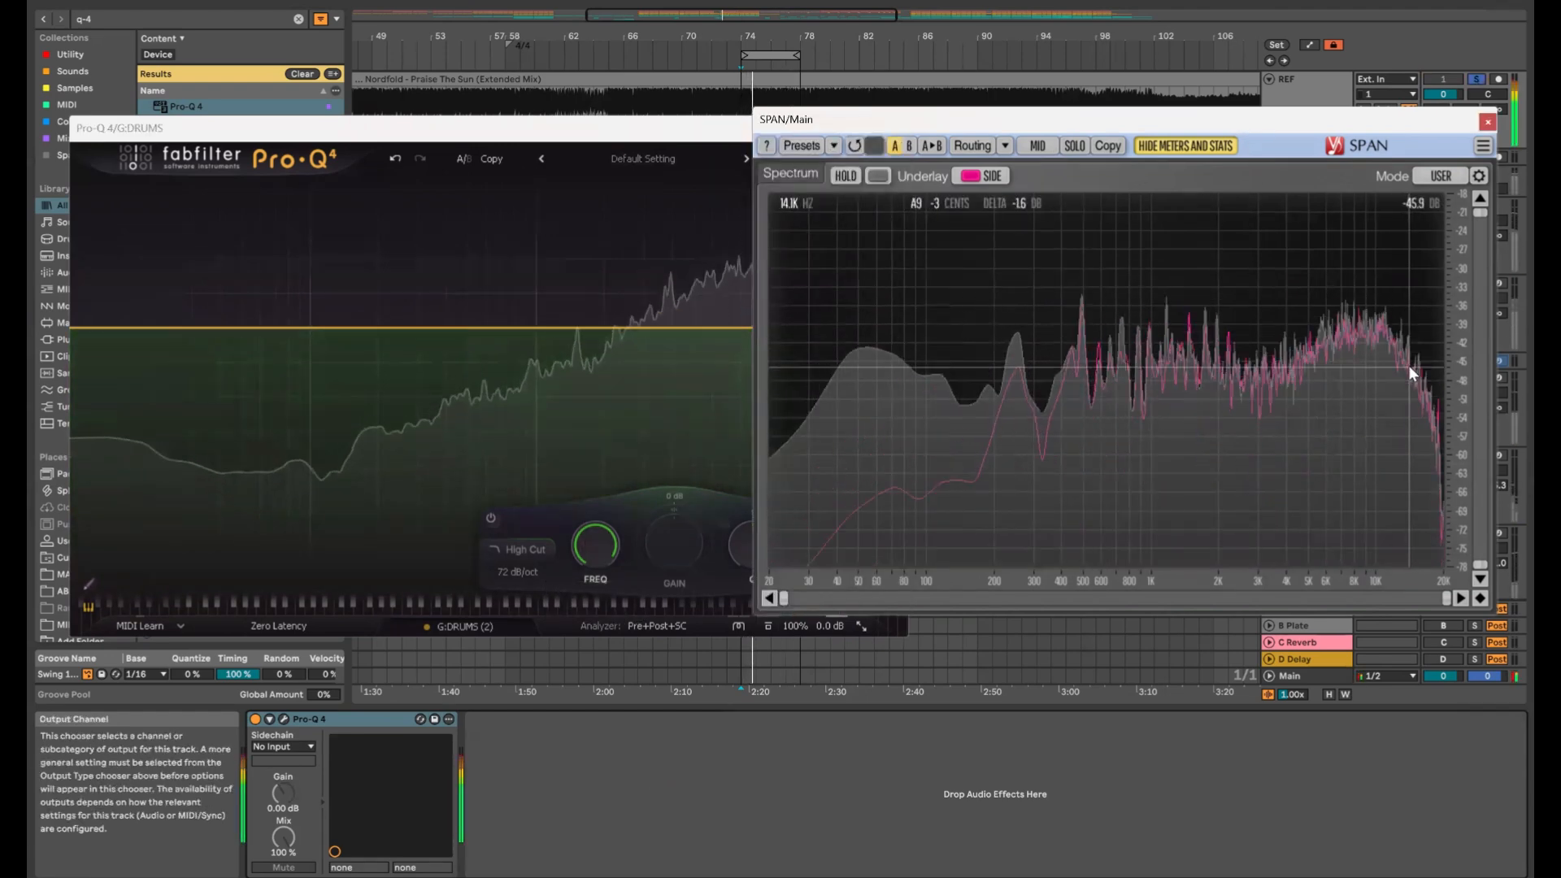
pyautogui.press('s')
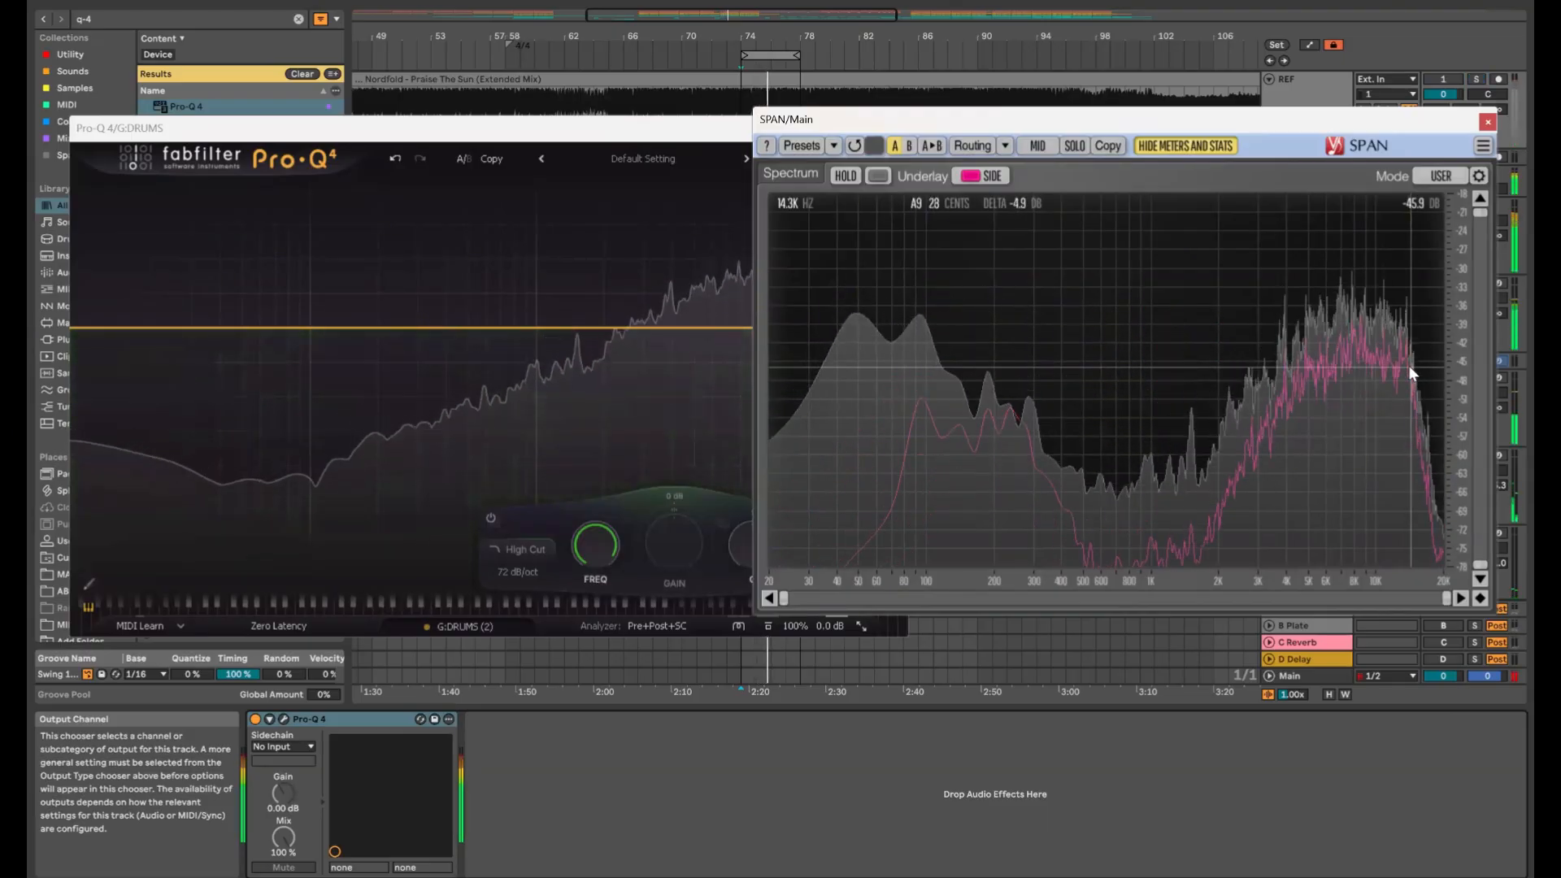
# Set the G:DRUMS high cut slope to 36 dB/oct and compare the mix with the soloed REF track in SPAN
pyautogui.click(797, 328)
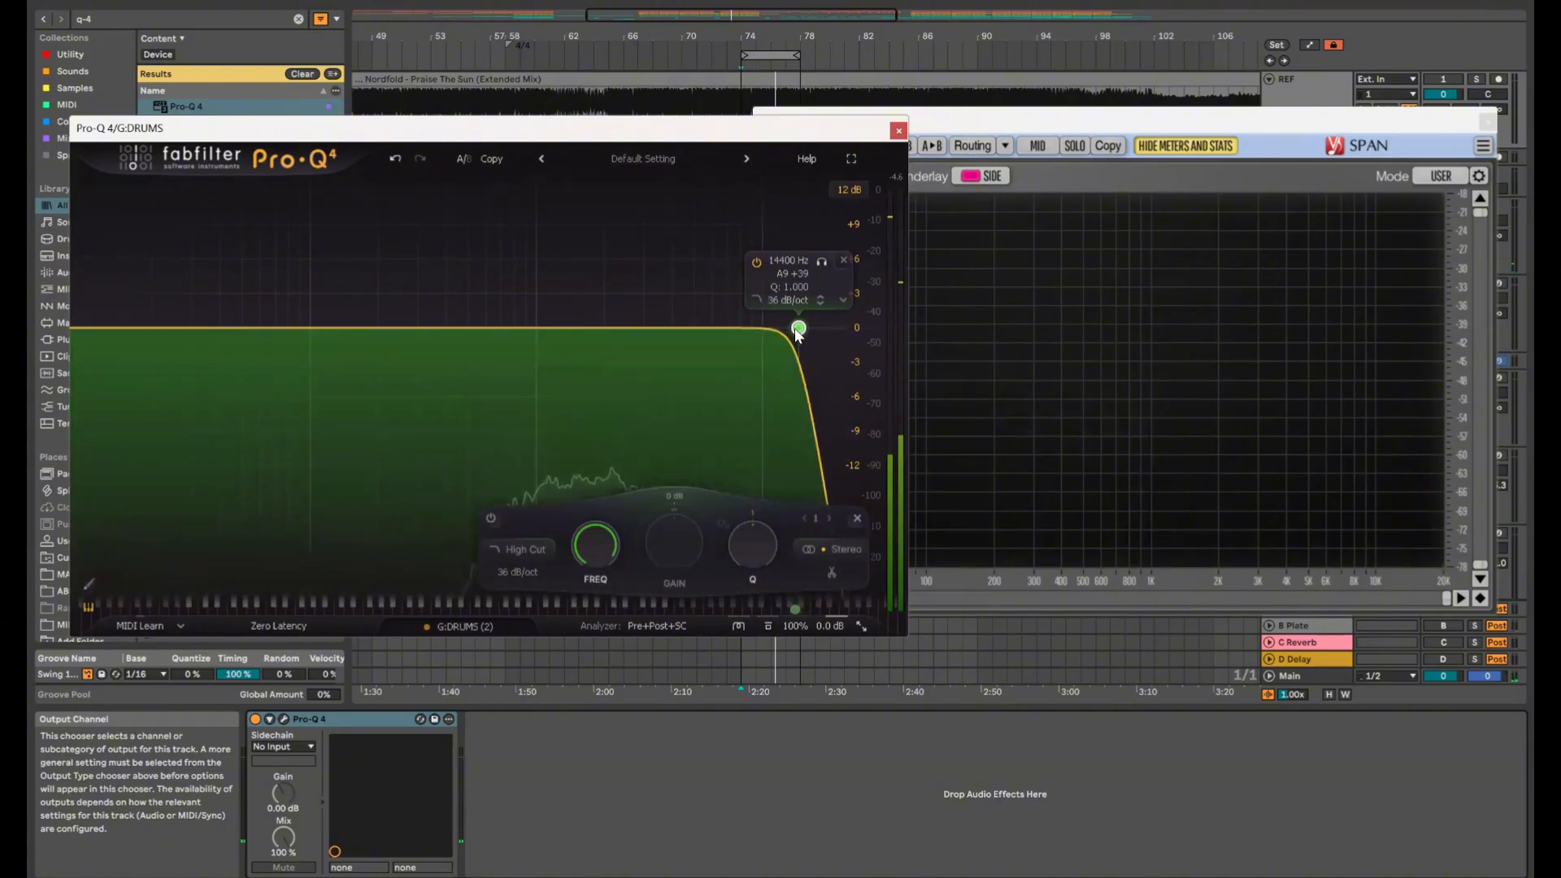
pyautogui.click(1378, 242)
pyautogui.press('s')
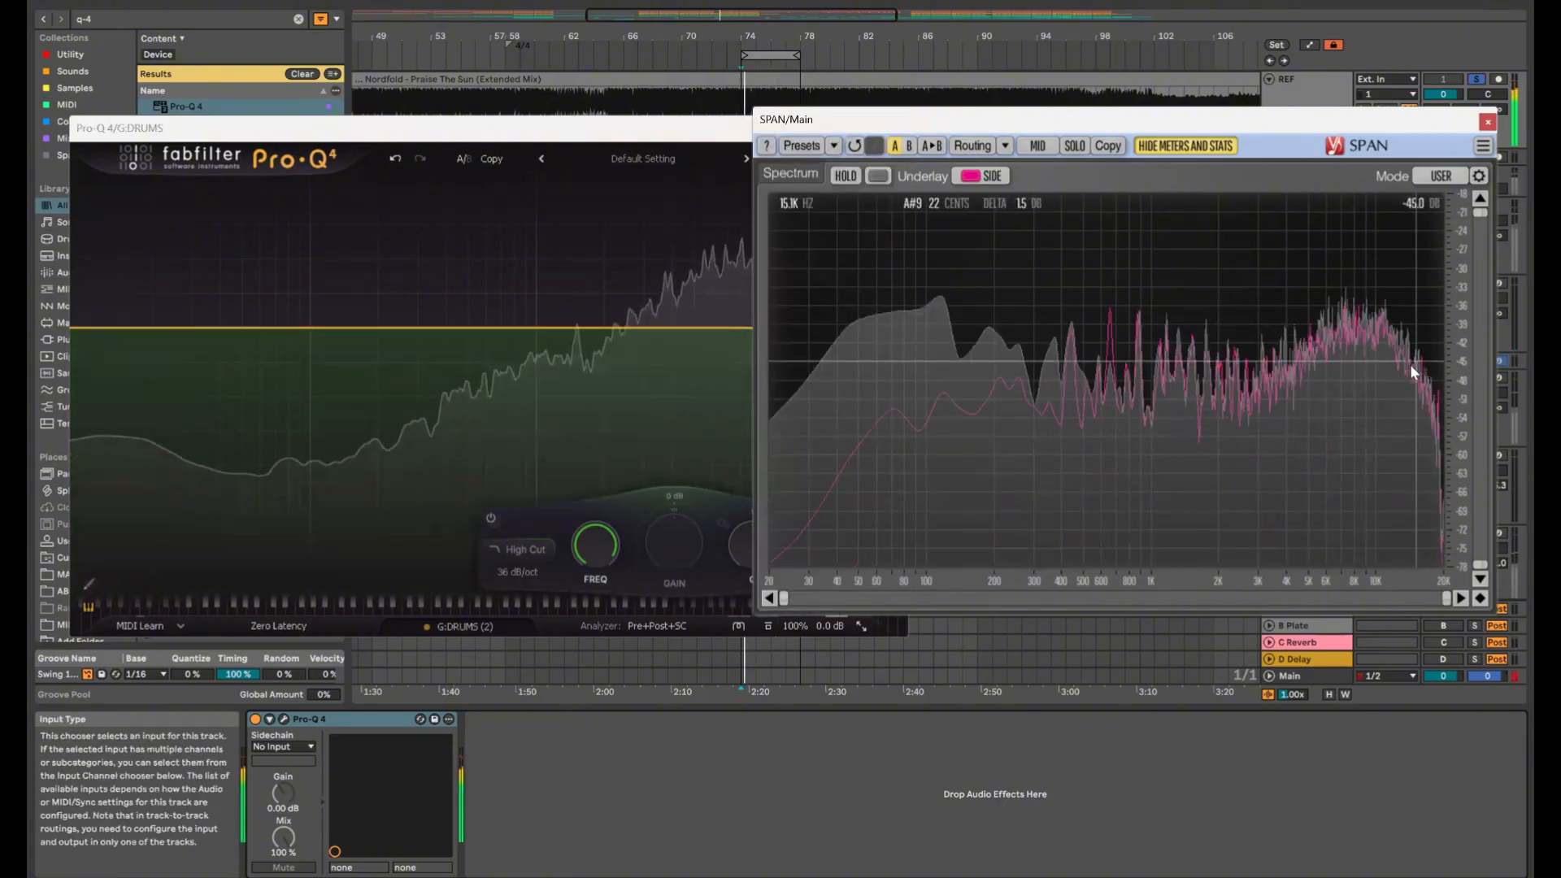
pyautogui.press('s')
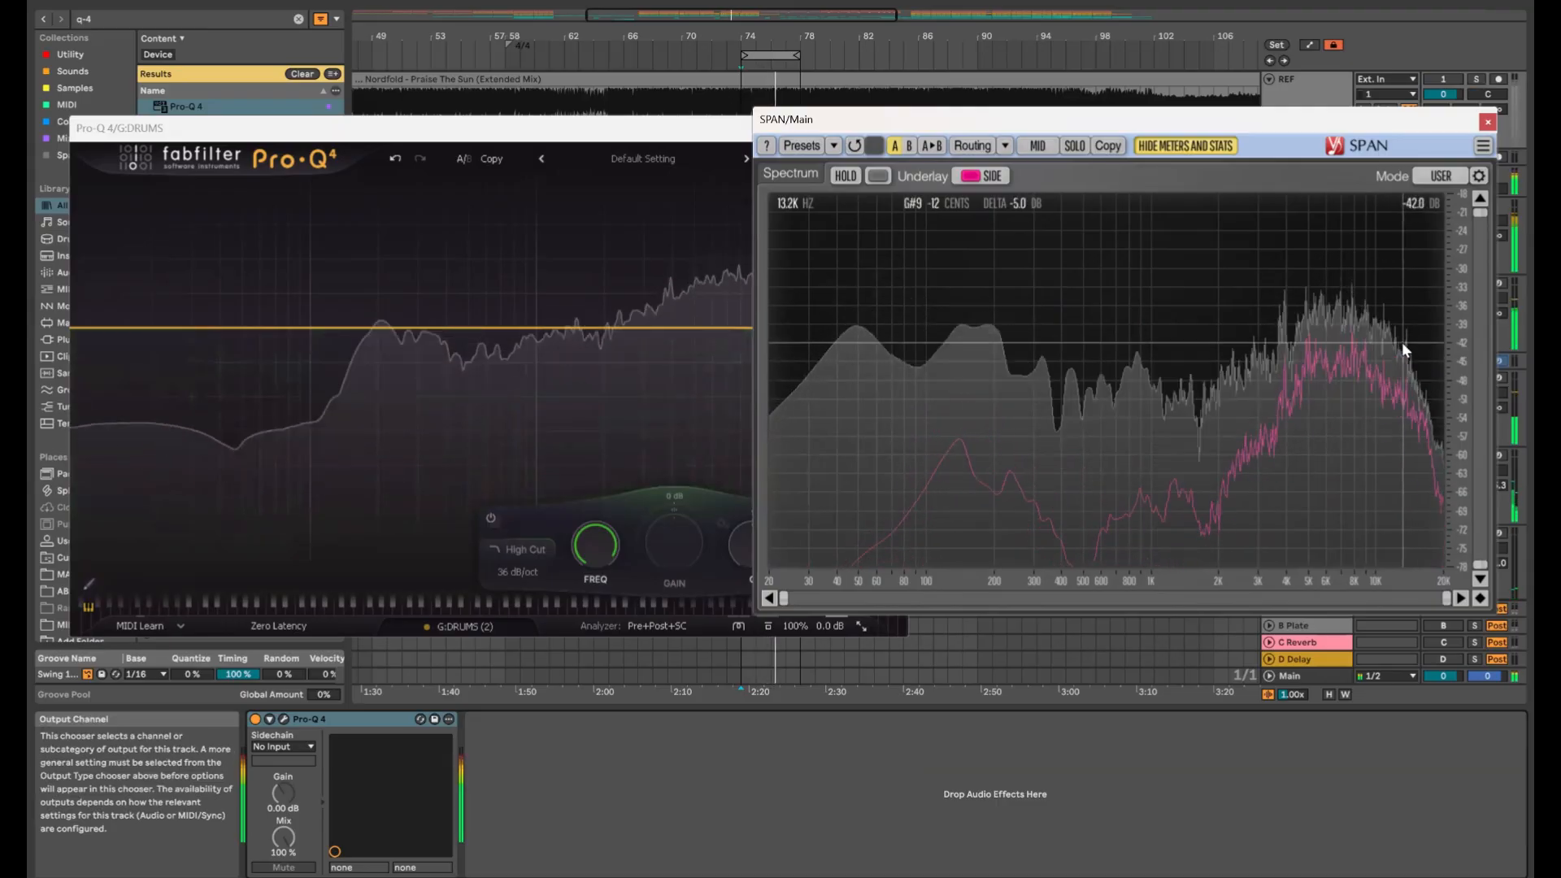
# Close the SPAN and Pro-Q 4 windows and show the device chain of the G:DRUMS group
pyautogui.click(1487, 121)
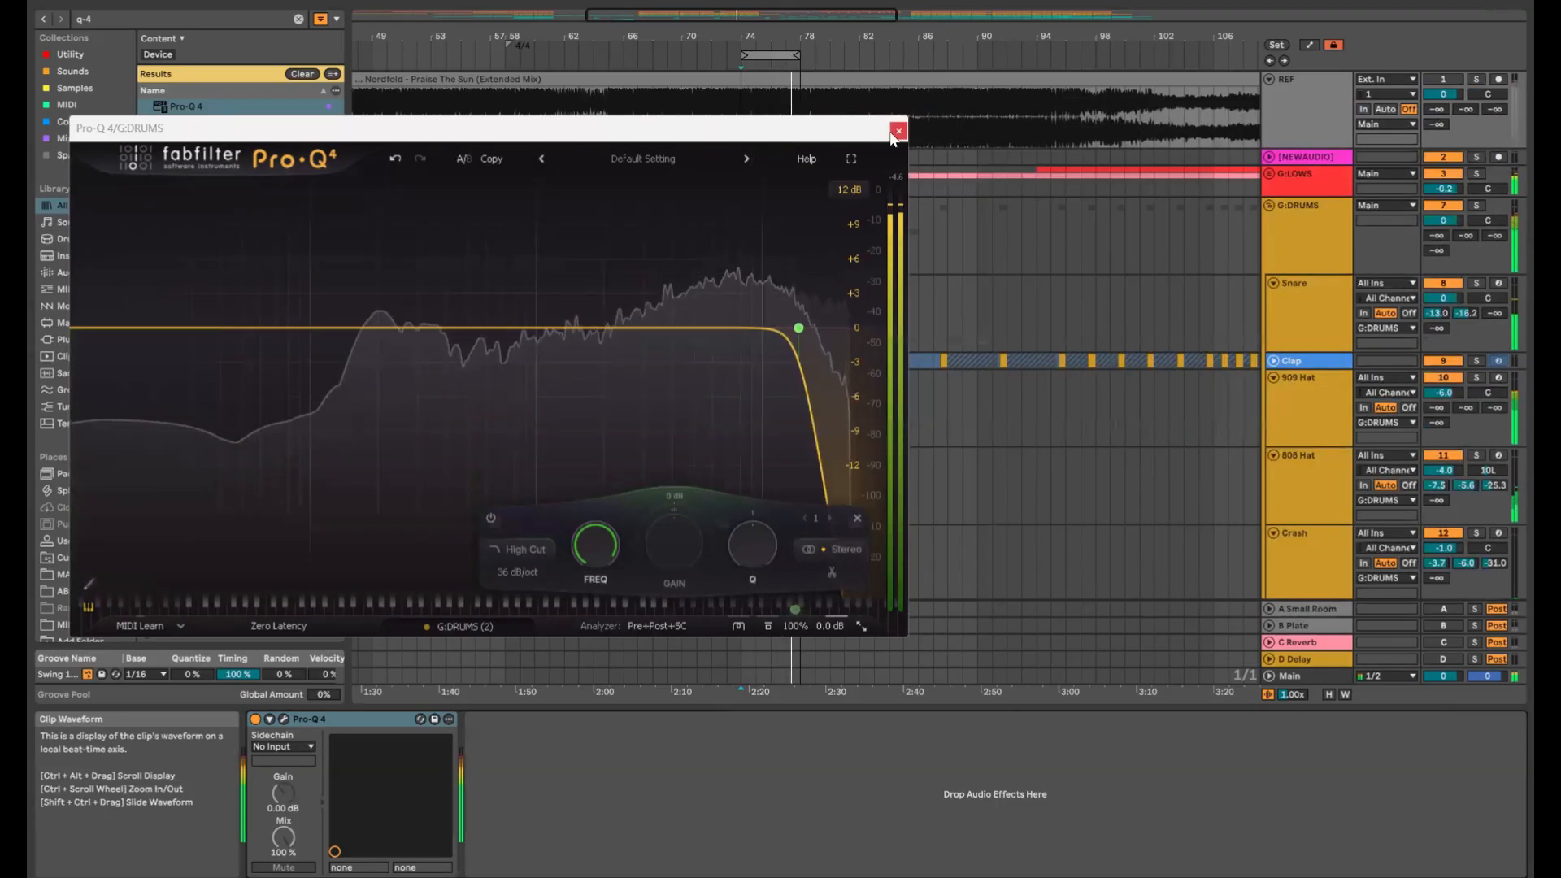
pyautogui.click(896, 133)
pyautogui.click(1299, 233)
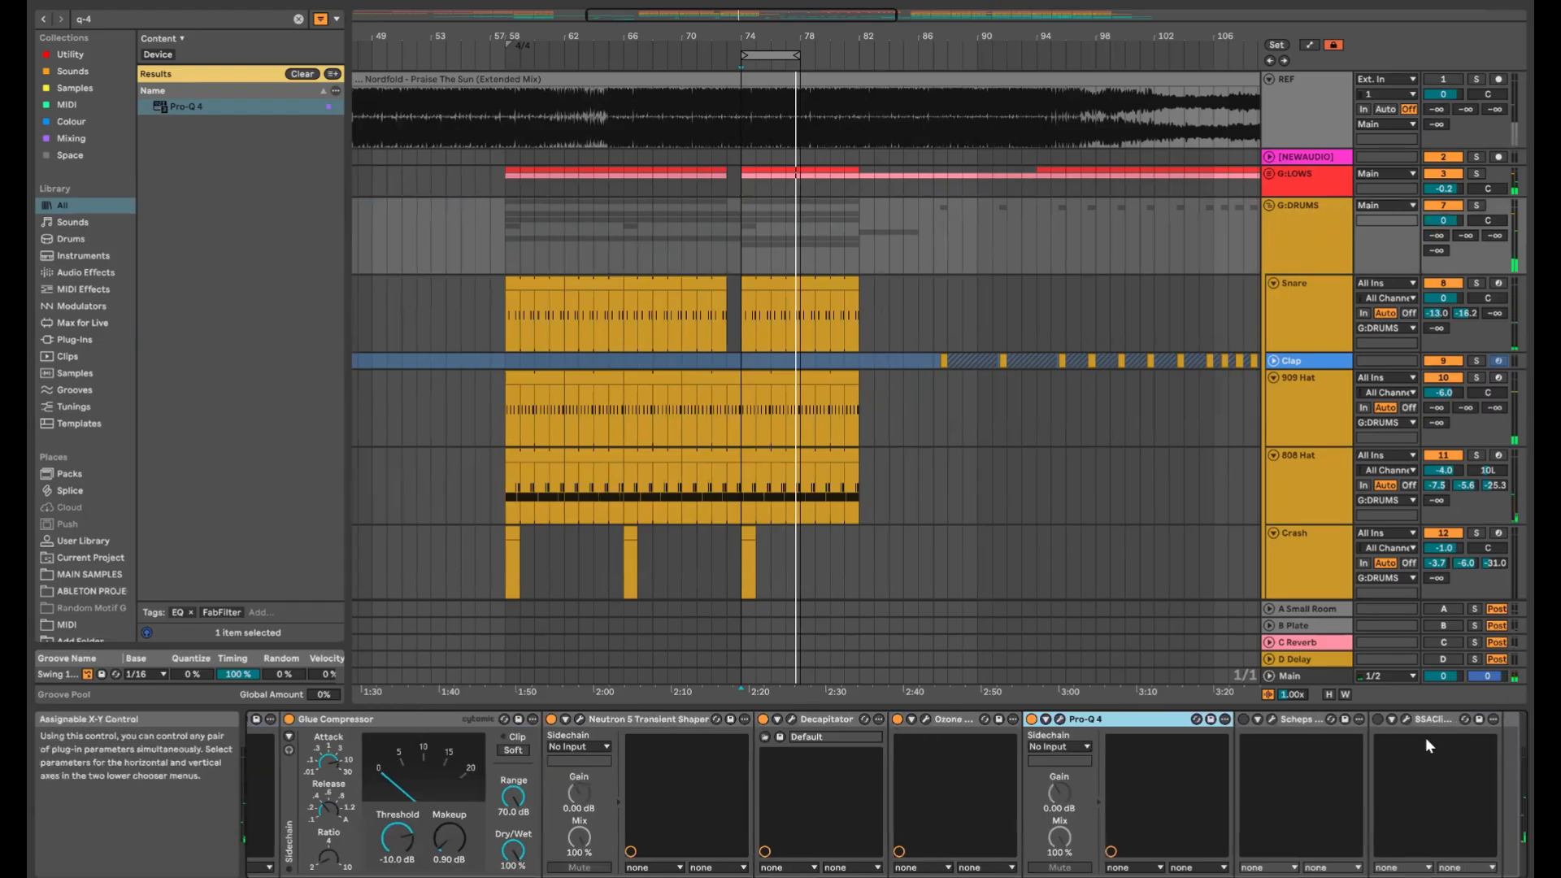
# Toggle BSAClipper on the G:DRUMS group and check the group's level in the mixer
pyautogui.click(1357, 718)
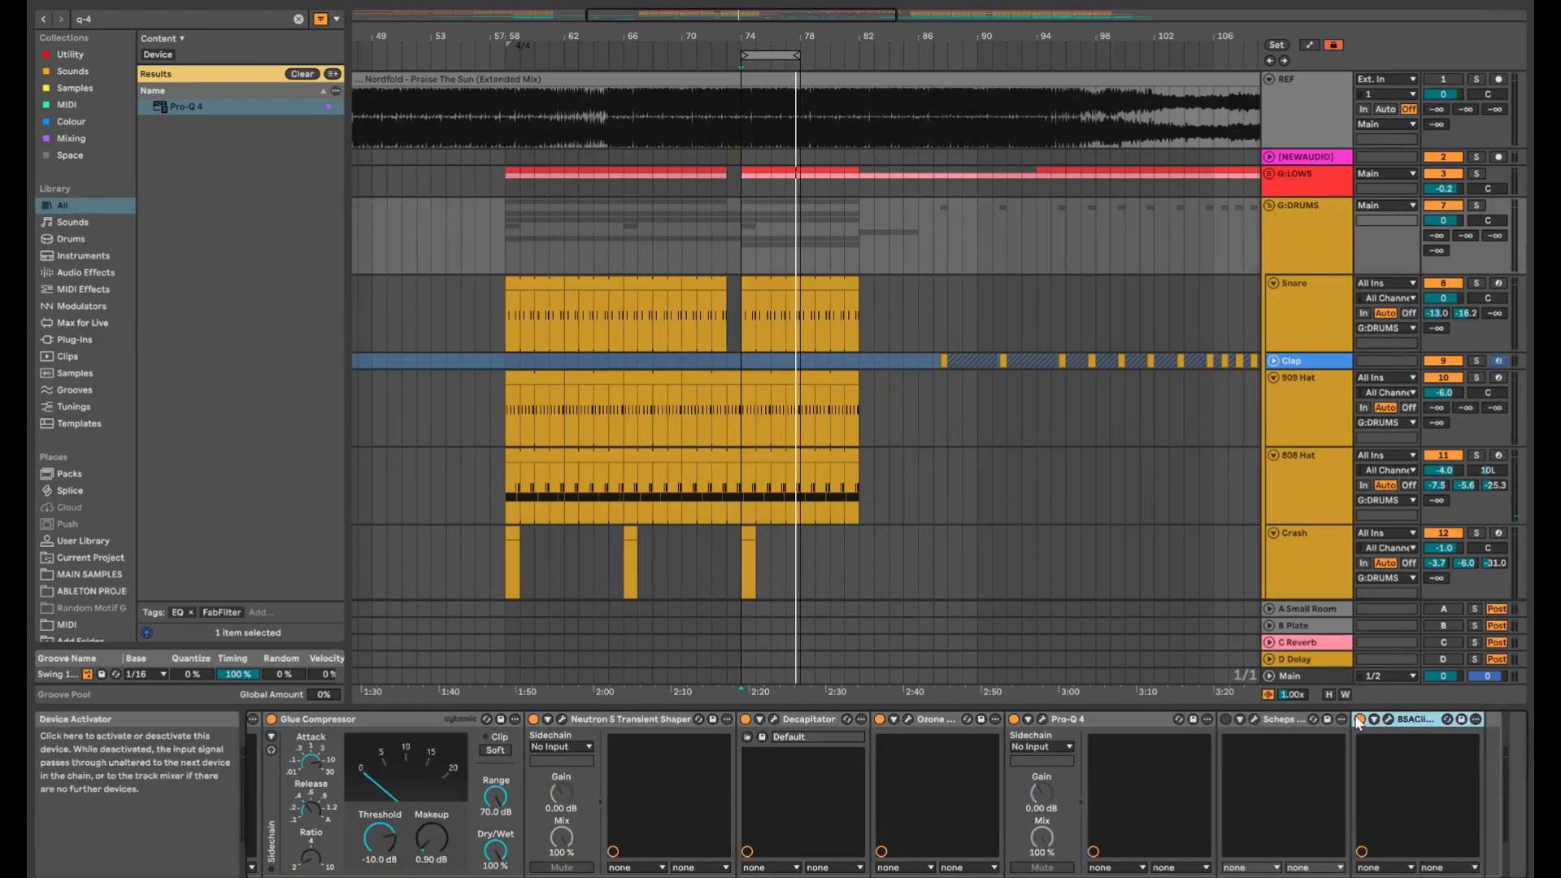
pyautogui.press('Tab')
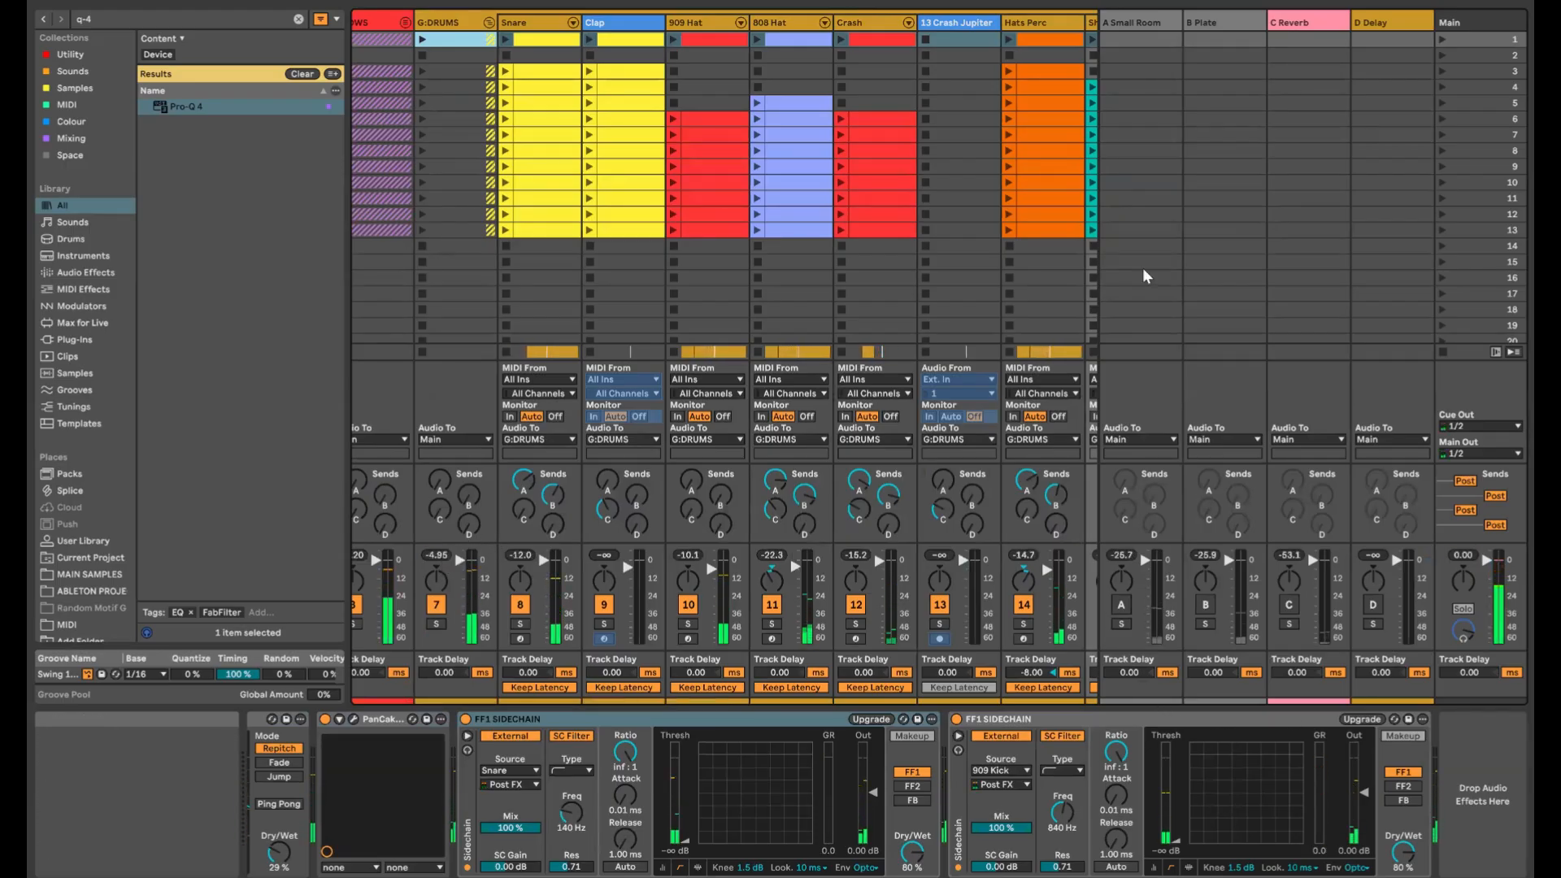
pyautogui.press('Tab')
pyautogui.scroll(1, 1299, 132)
pyautogui.click(1302, 130)
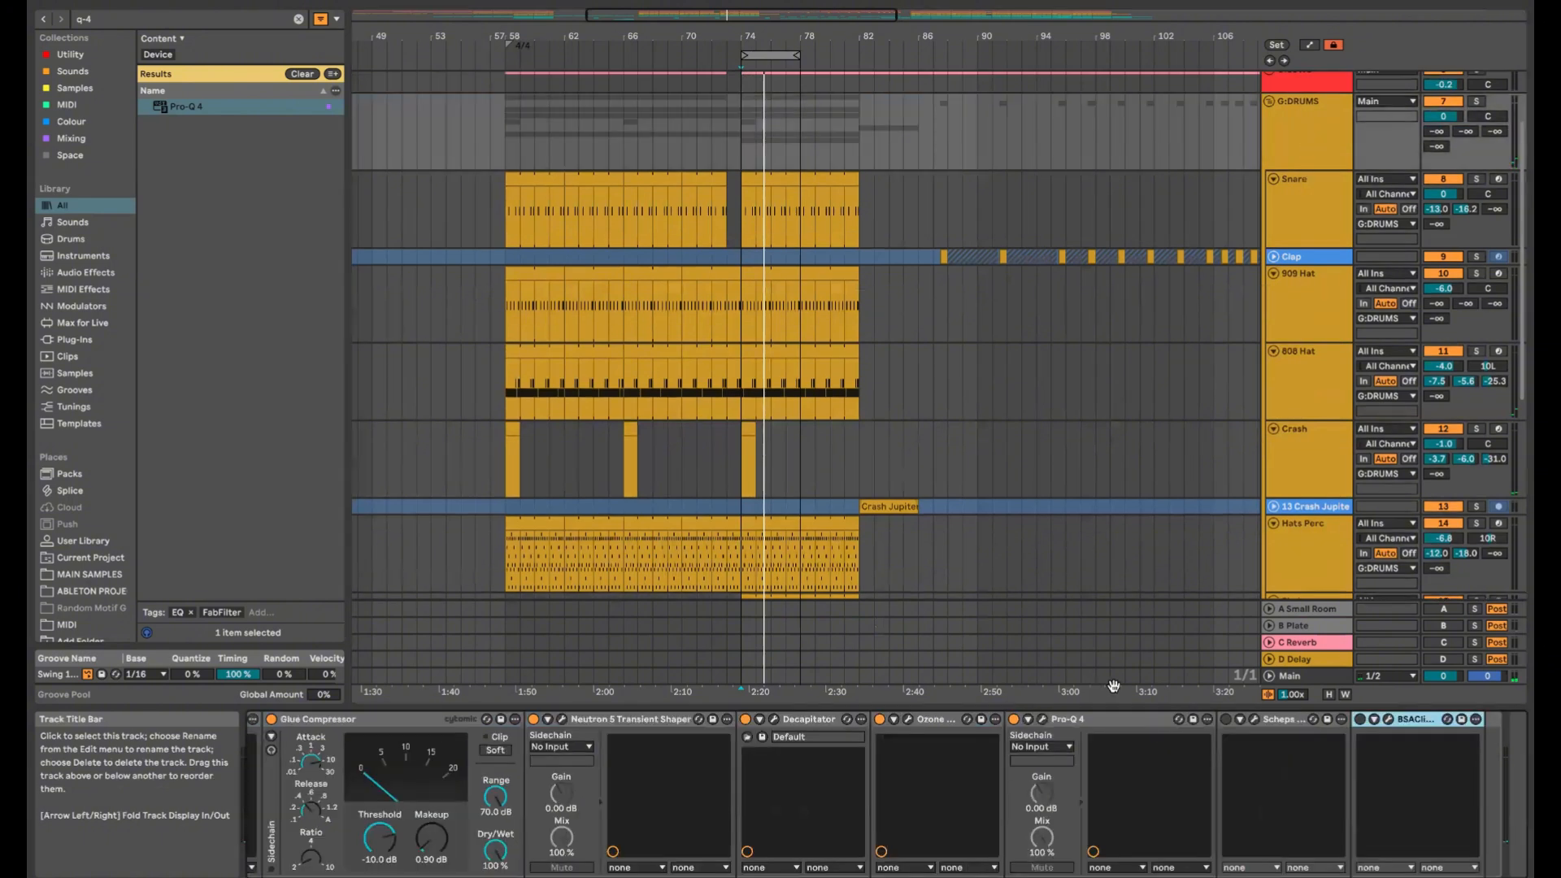
# Add a low cut at about 93 Hz with a 24 dB/oct slope in the G:DRUMS Pro-Q 4
pyautogui.click(1041, 720)
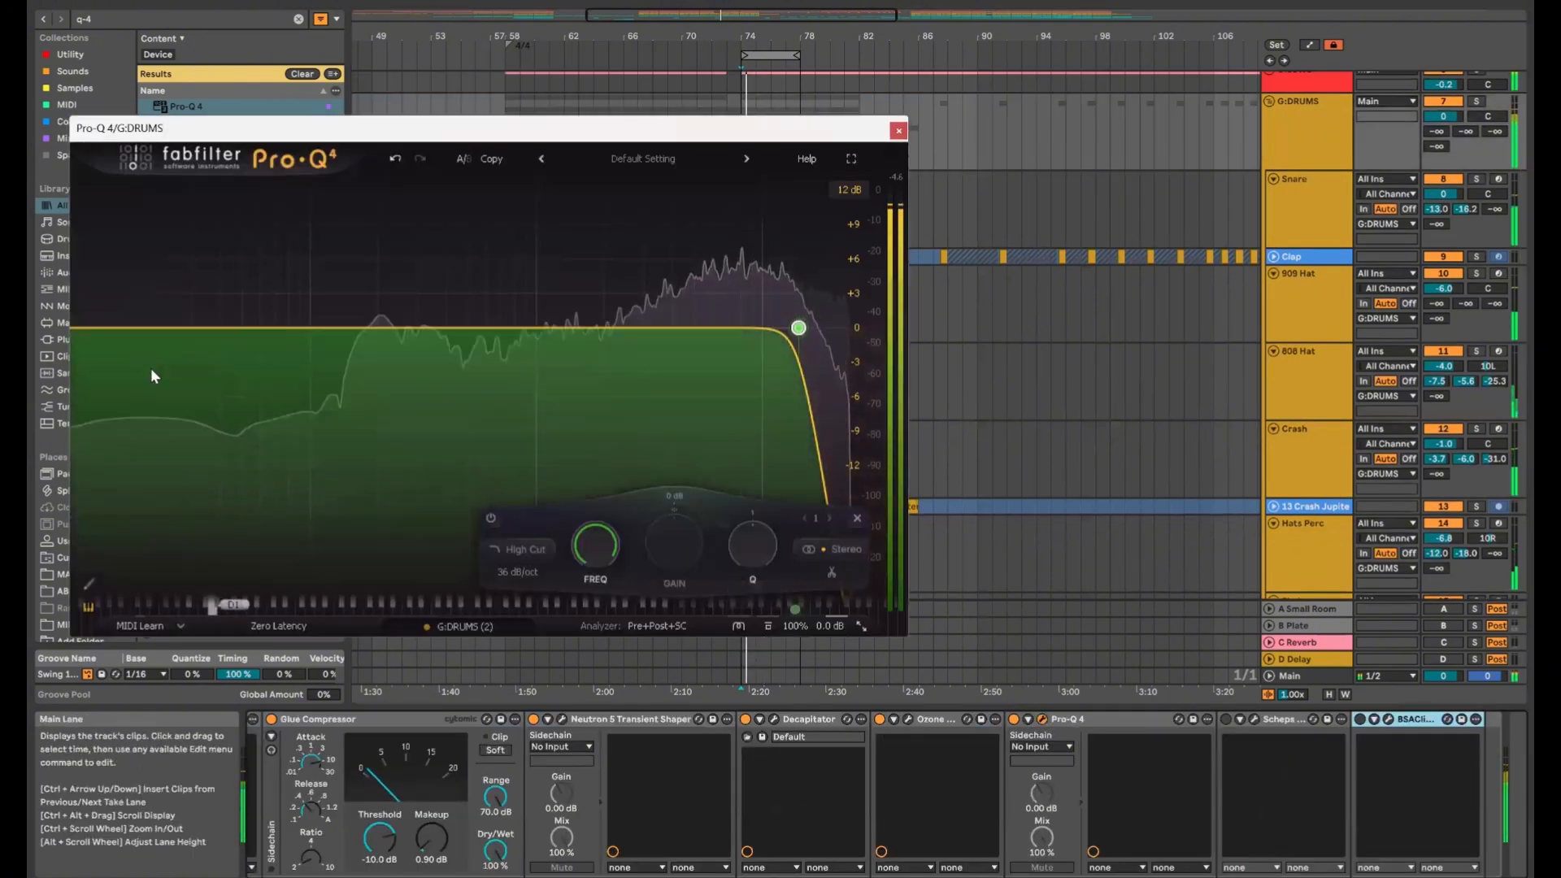
pyautogui.moveTo(82, 329); pyautogui.dragTo(303, 335)
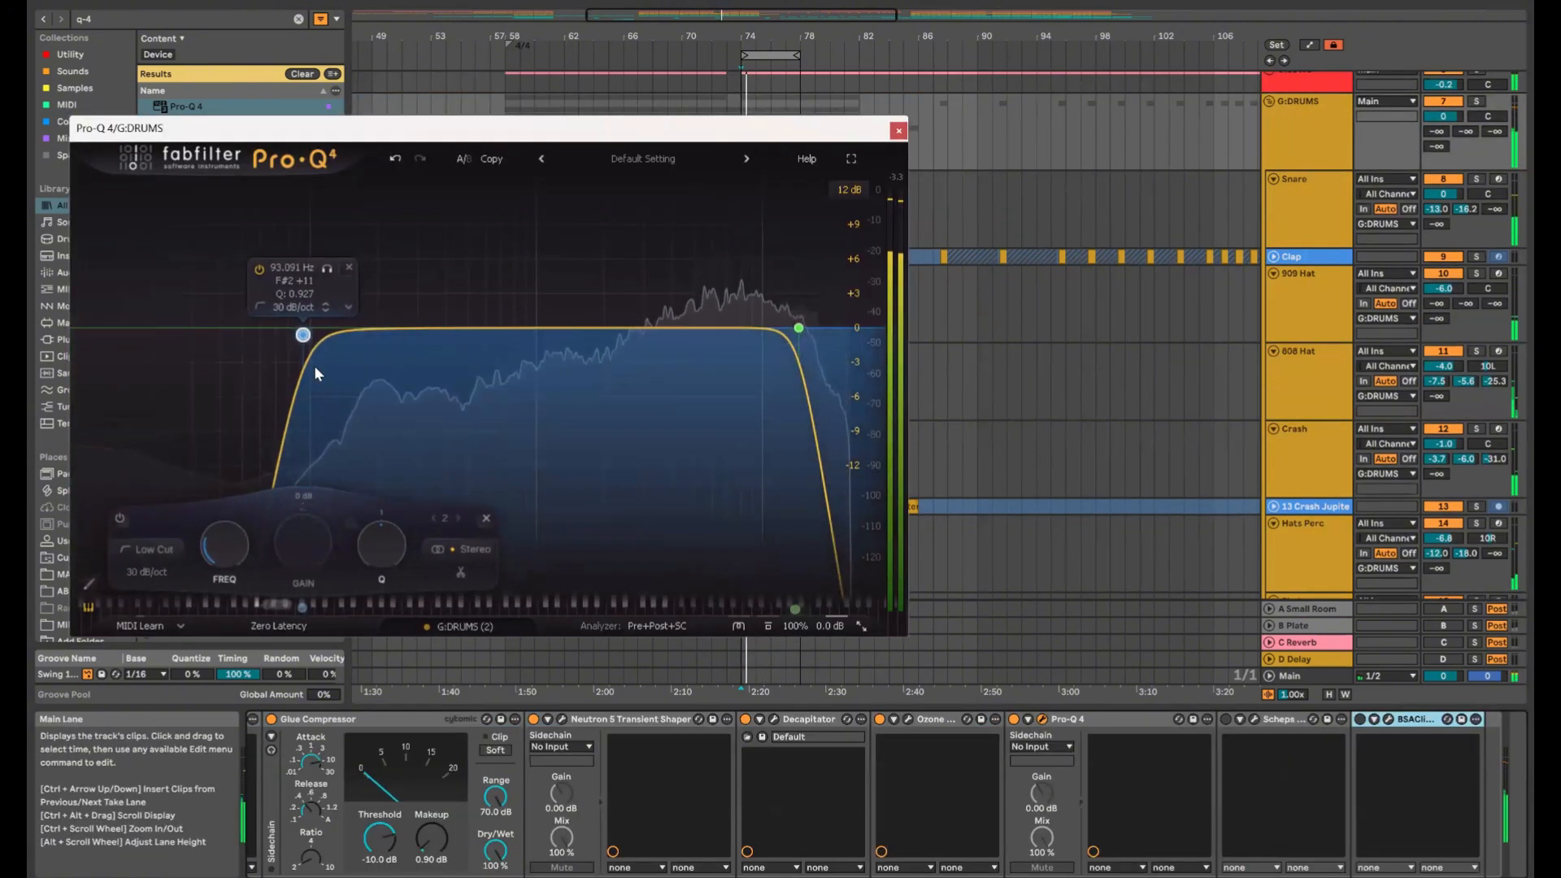
pyautogui.scroll(-1, 301, 337)
pyautogui.press('space')
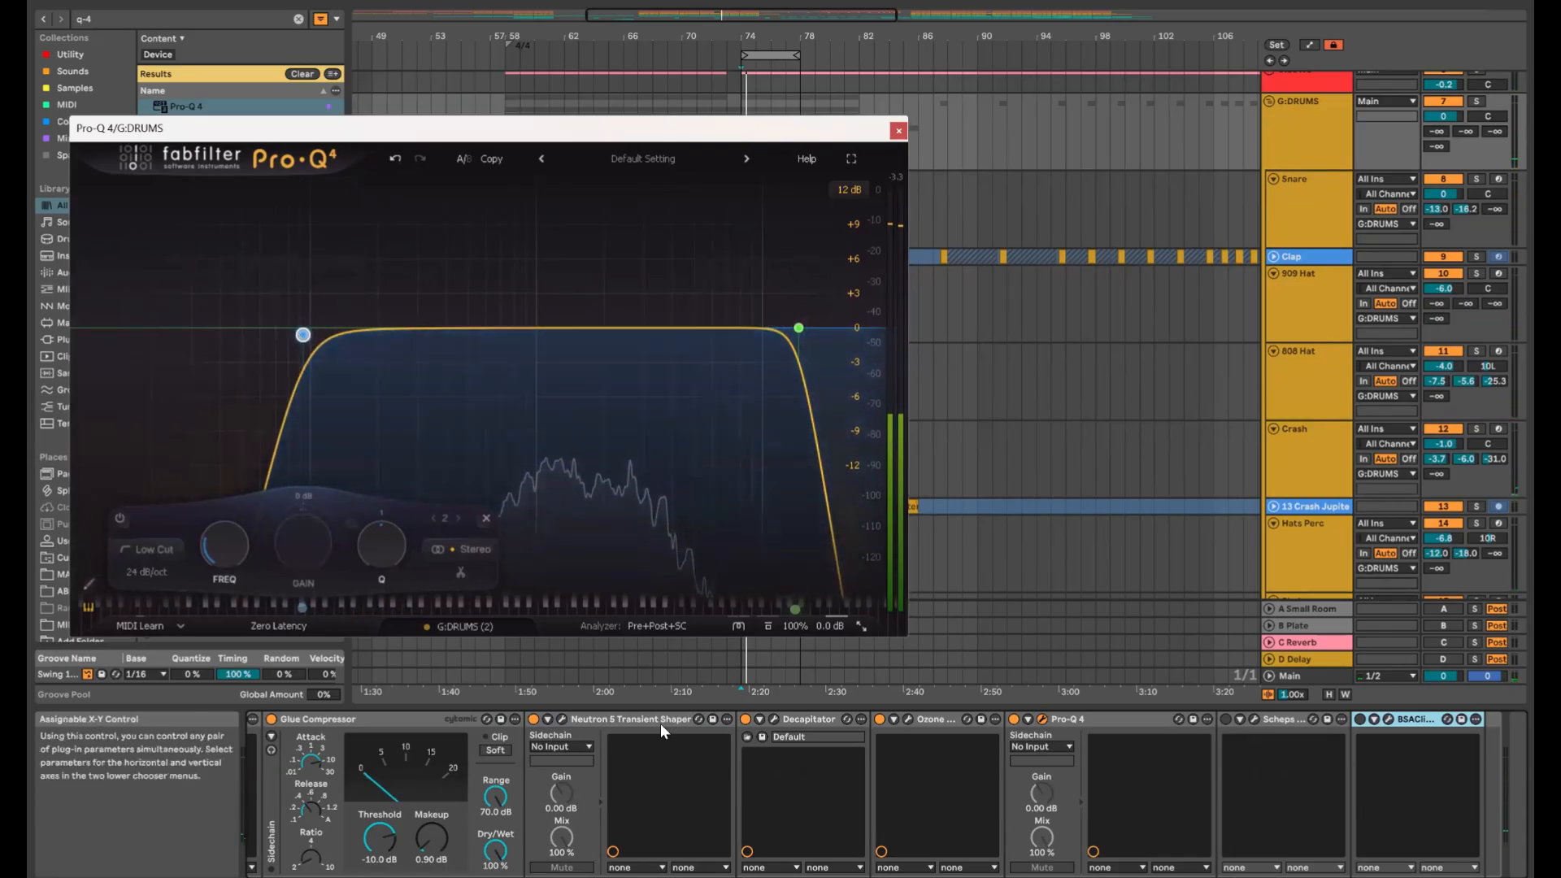
# Move the low cut slightly higher with a Q of 1.000 during playback, and close the G:DRUMS Pro-Q 4
pyautogui.click(783, 734)
pyautogui.moveTo(305, 337)
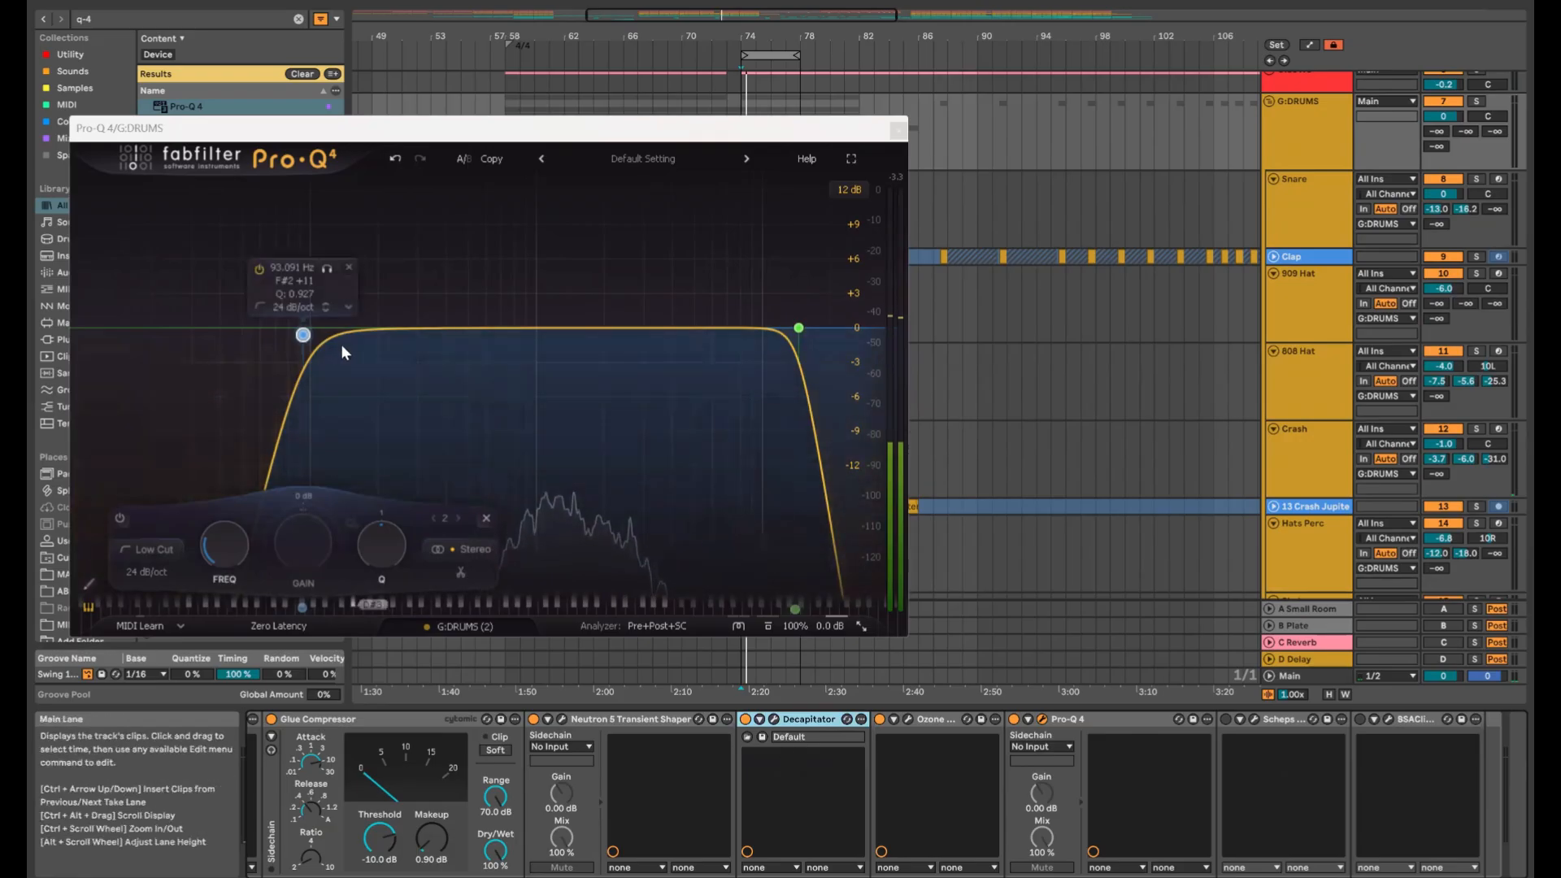
pyautogui.press('space')
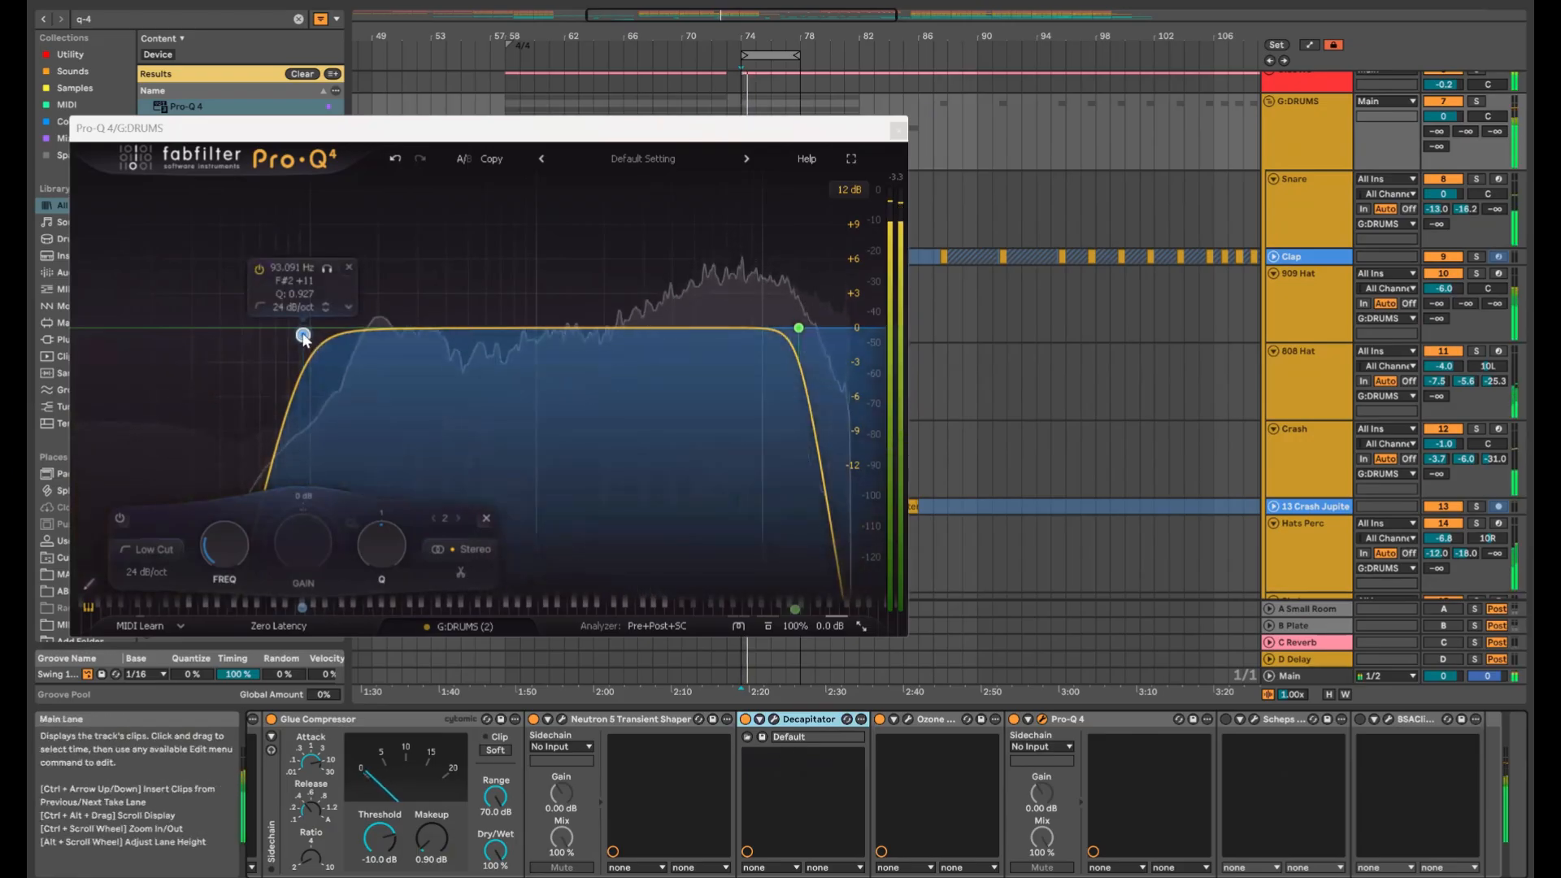
pyautogui.moveTo(302, 337); pyautogui.dragTo(310, 337)
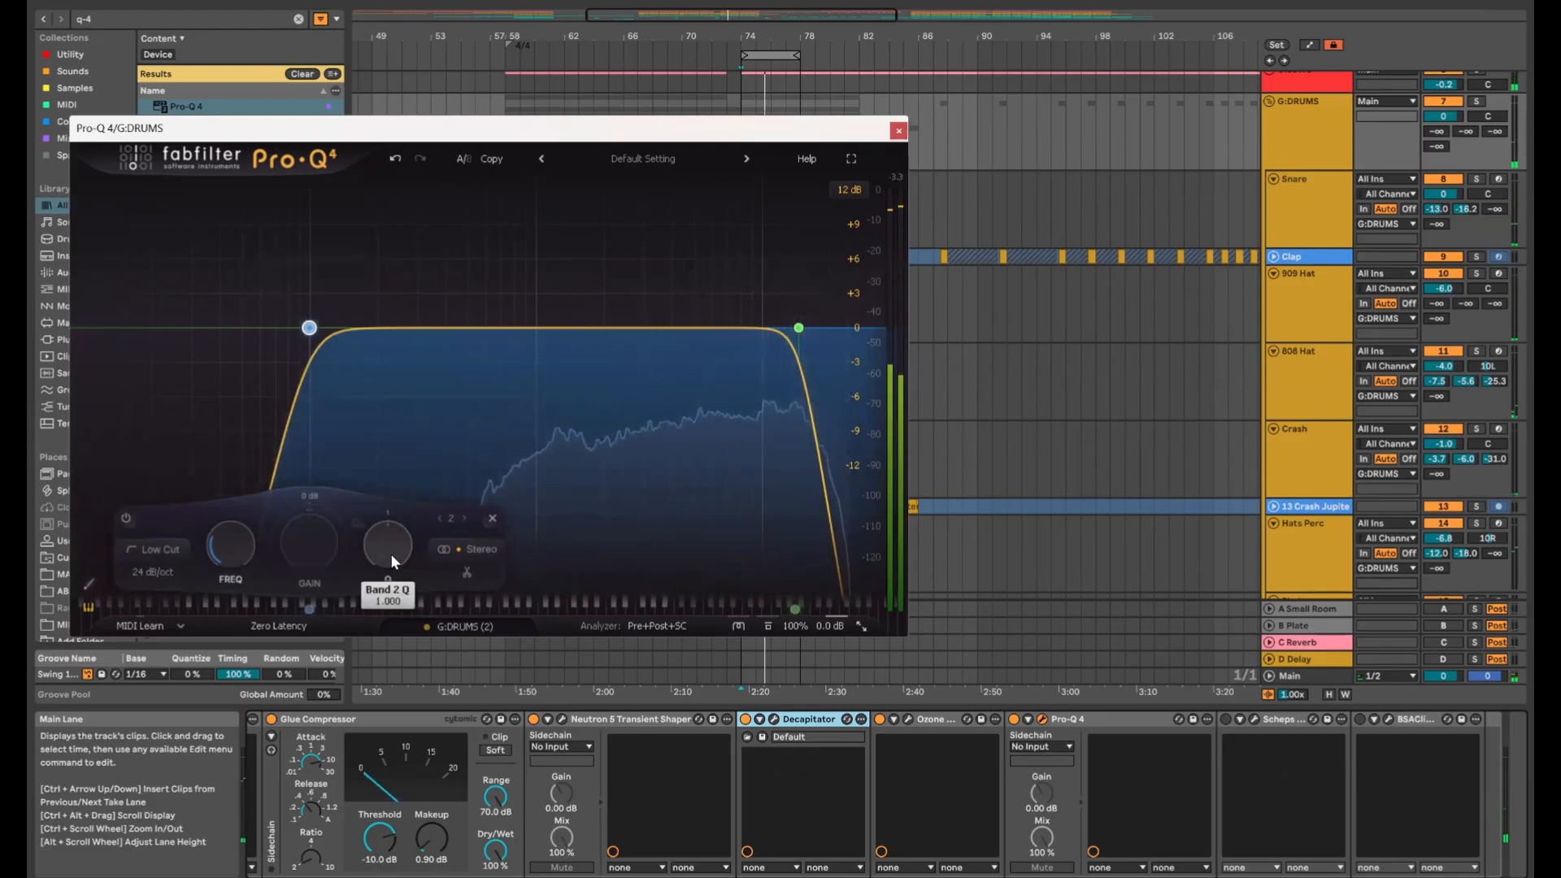
pyautogui.moveTo(793, 313)
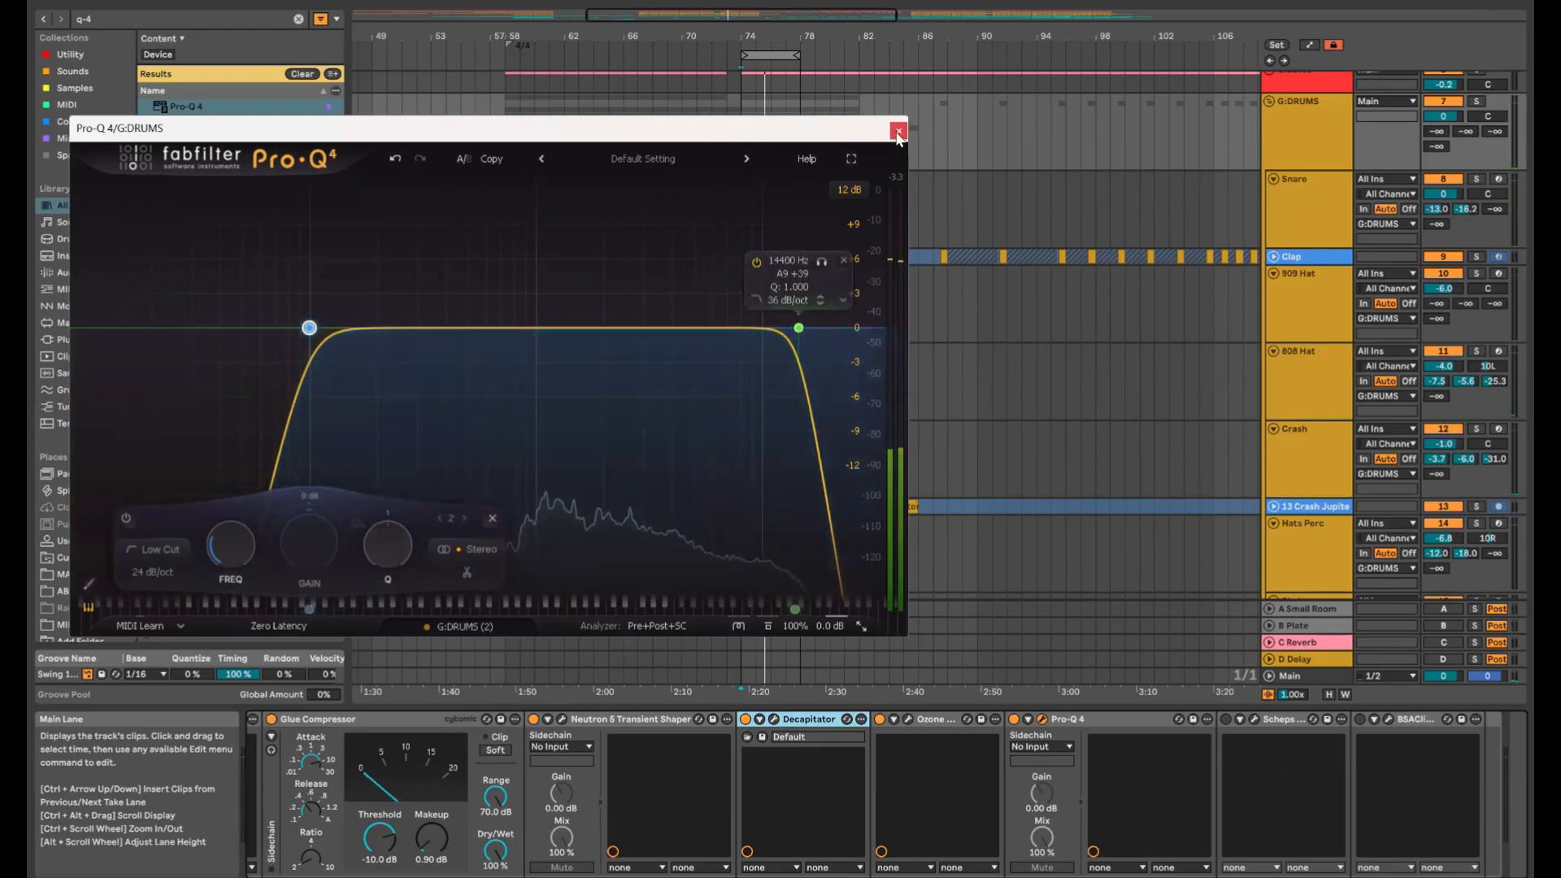
pyautogui.click(897, 131)
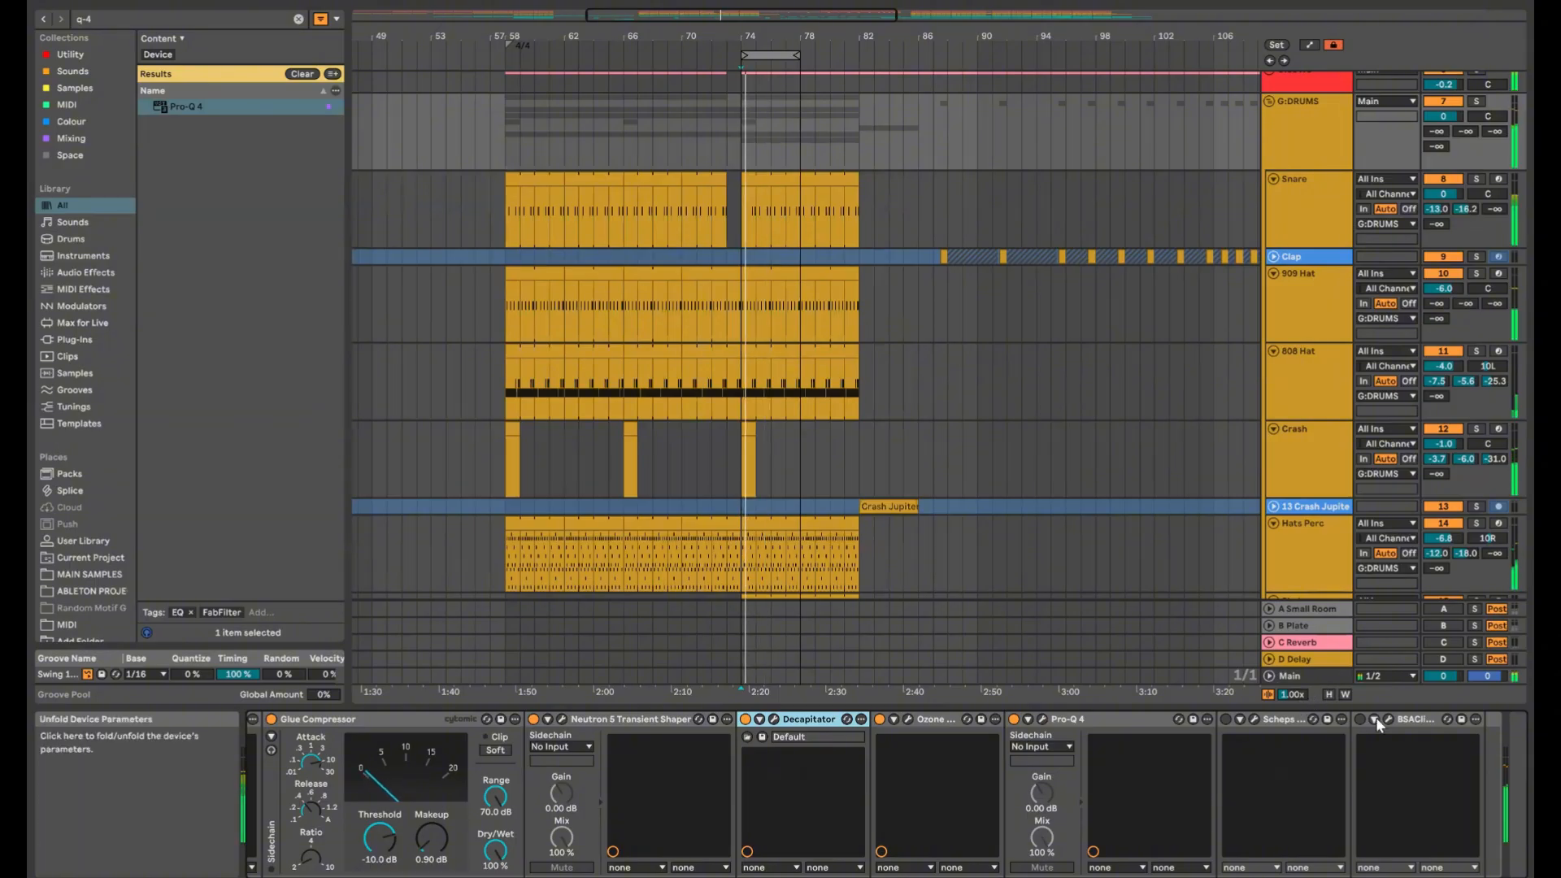
# Check the G:DRUMS peak level in the mixer and enable BSAClipper on the group with its threshold at -6.0
pyautogui.press('Tab')
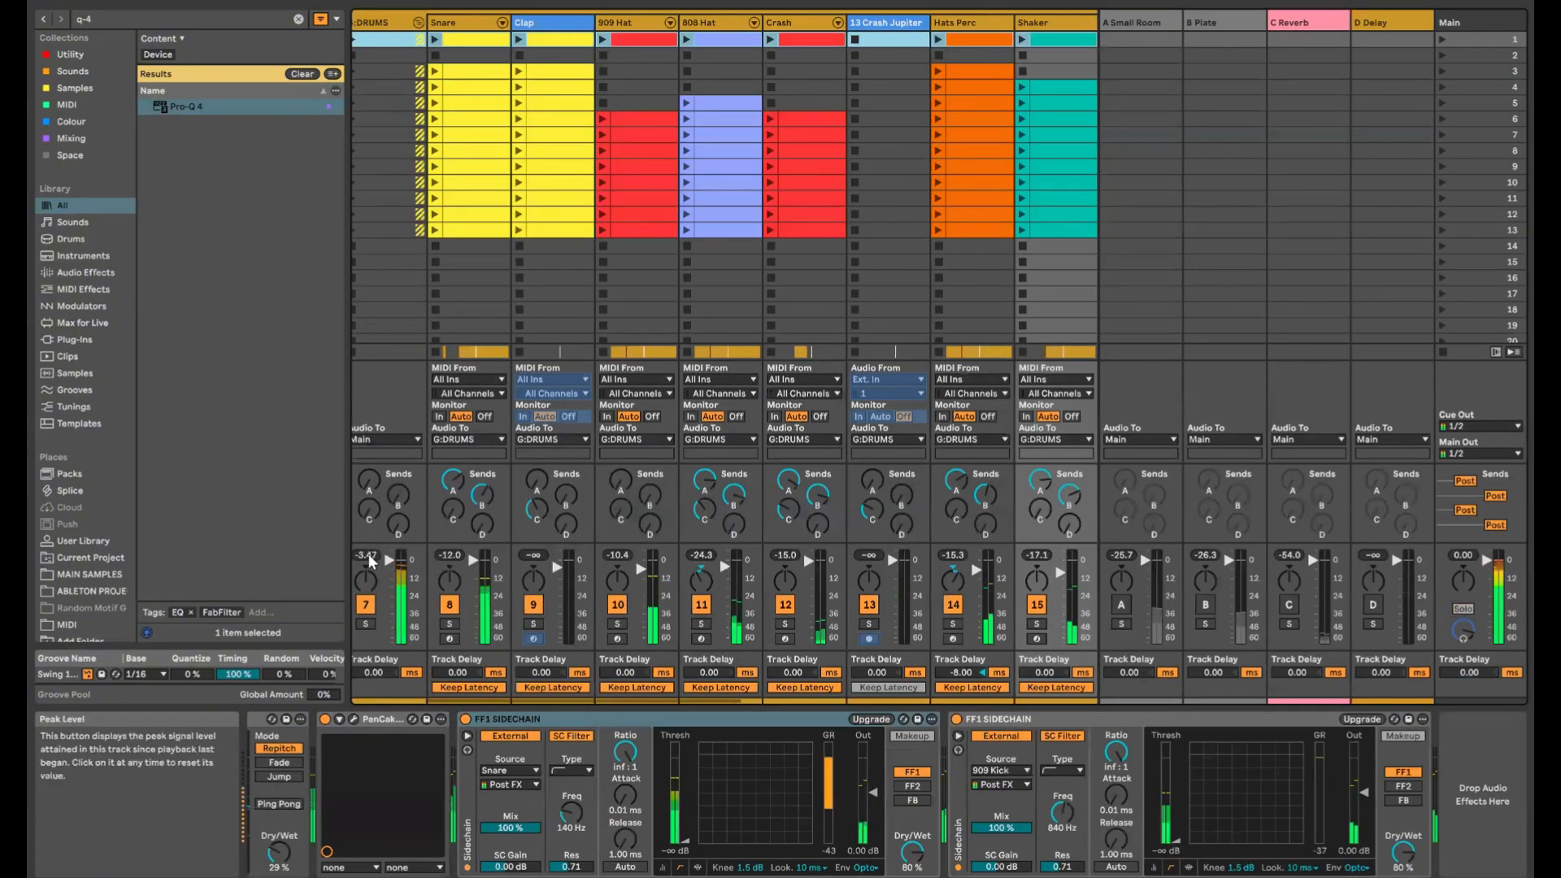
pyautogui.press('Tab')
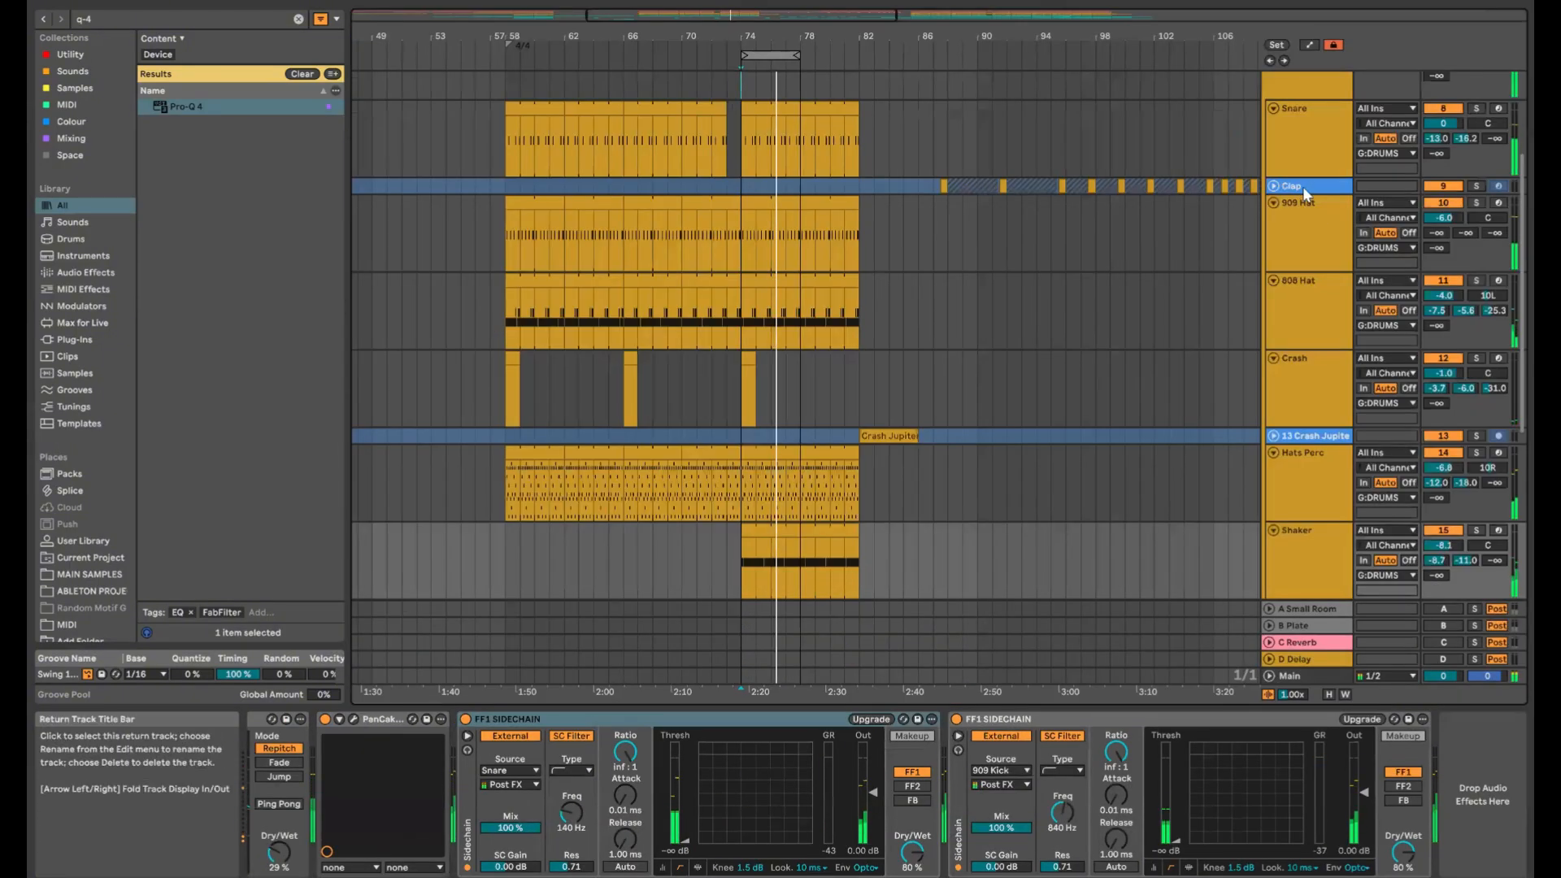
pyautogui.click(1300, 119)
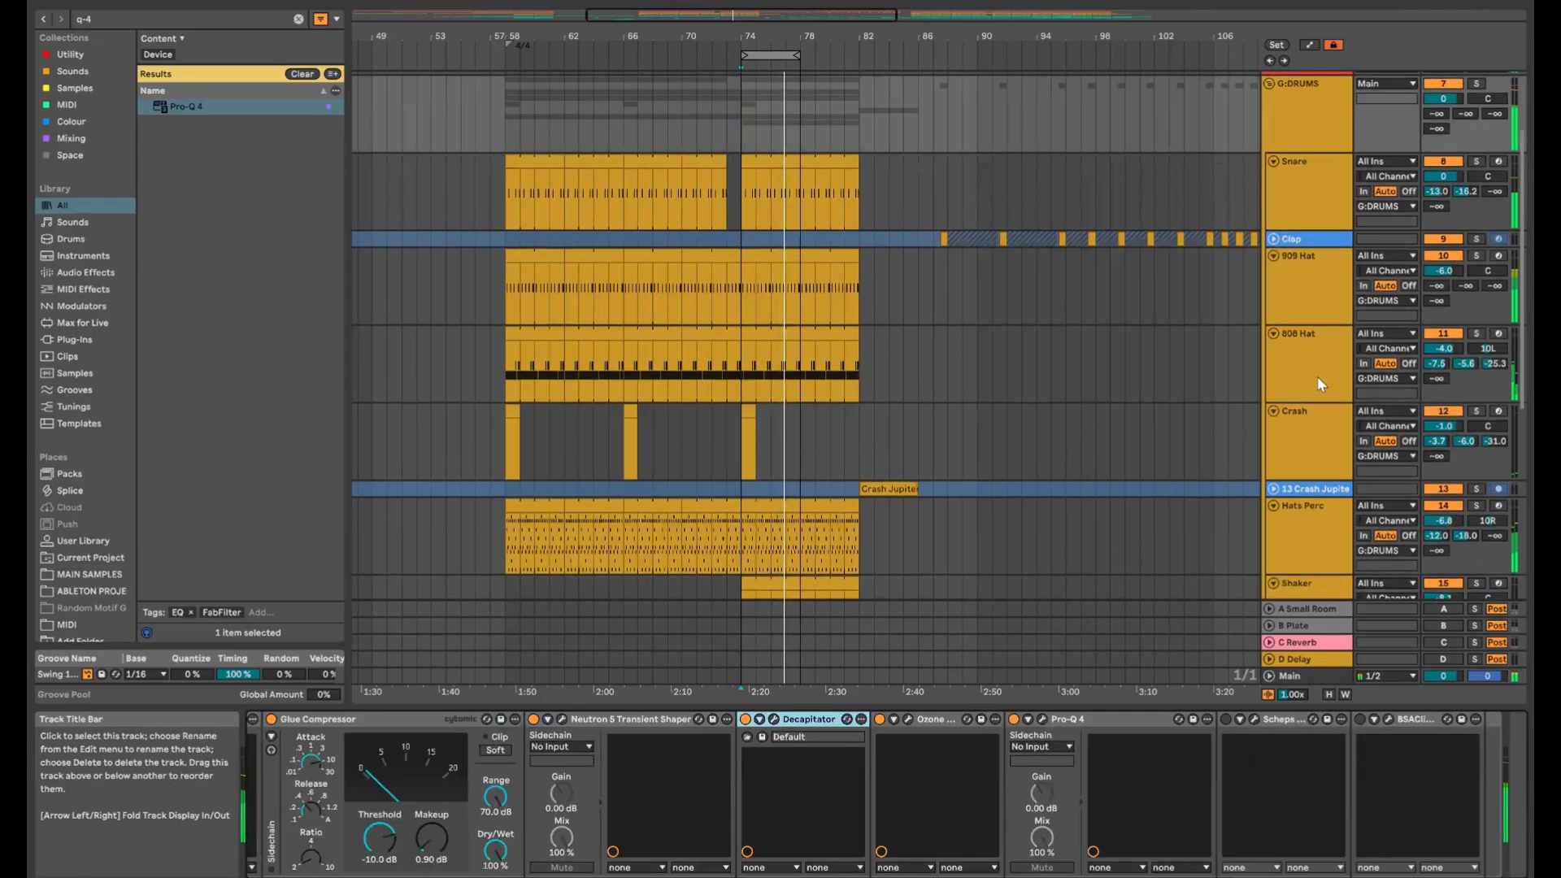
pyautogui.click(1388, 719)
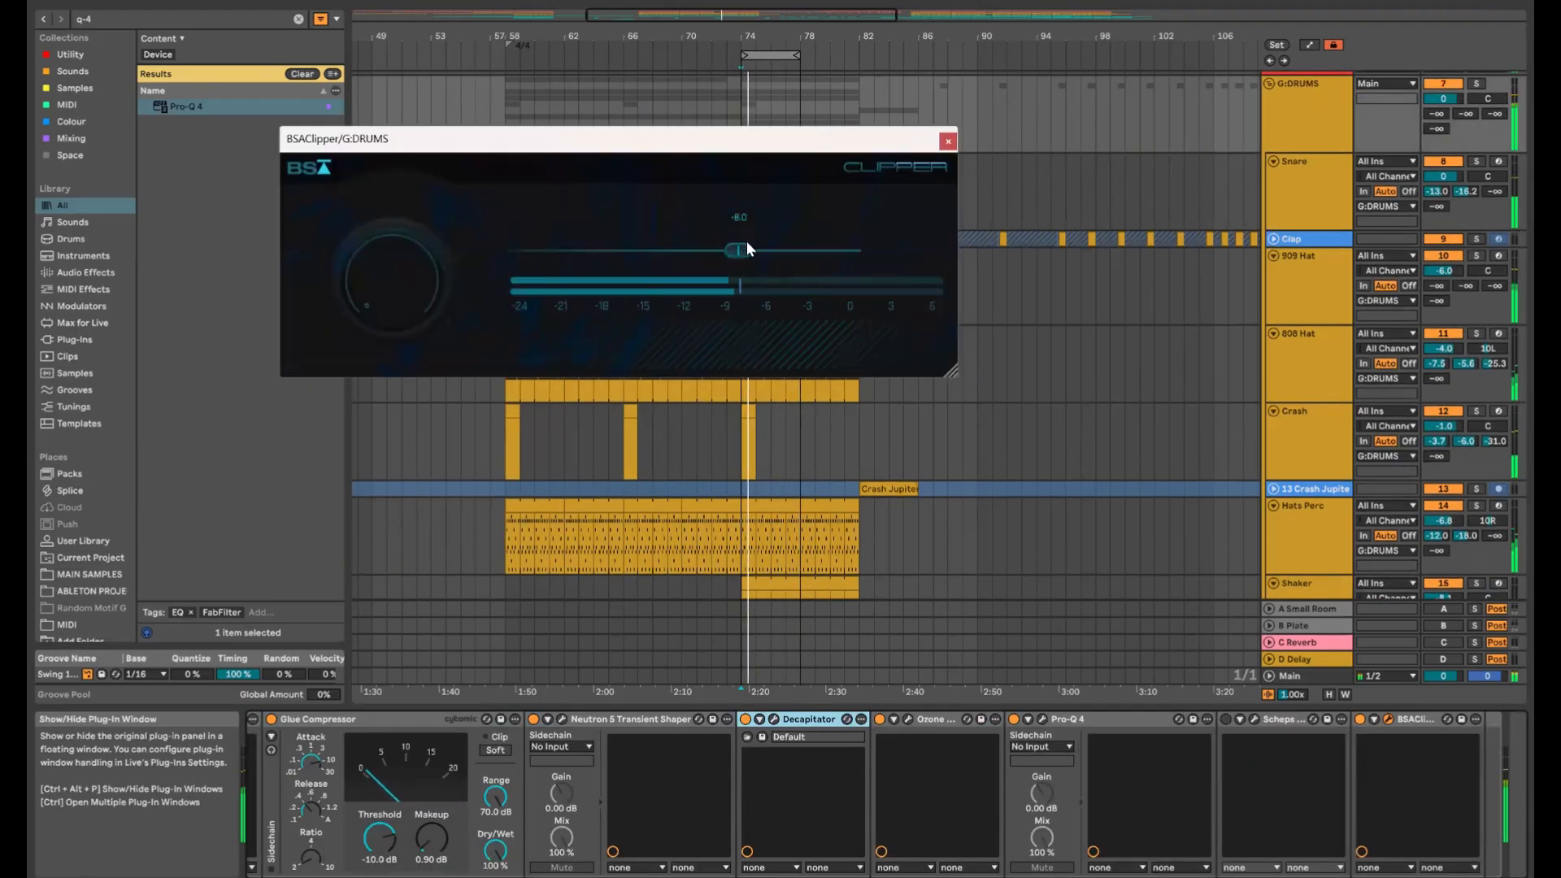
pyautogui.click(948, 142)
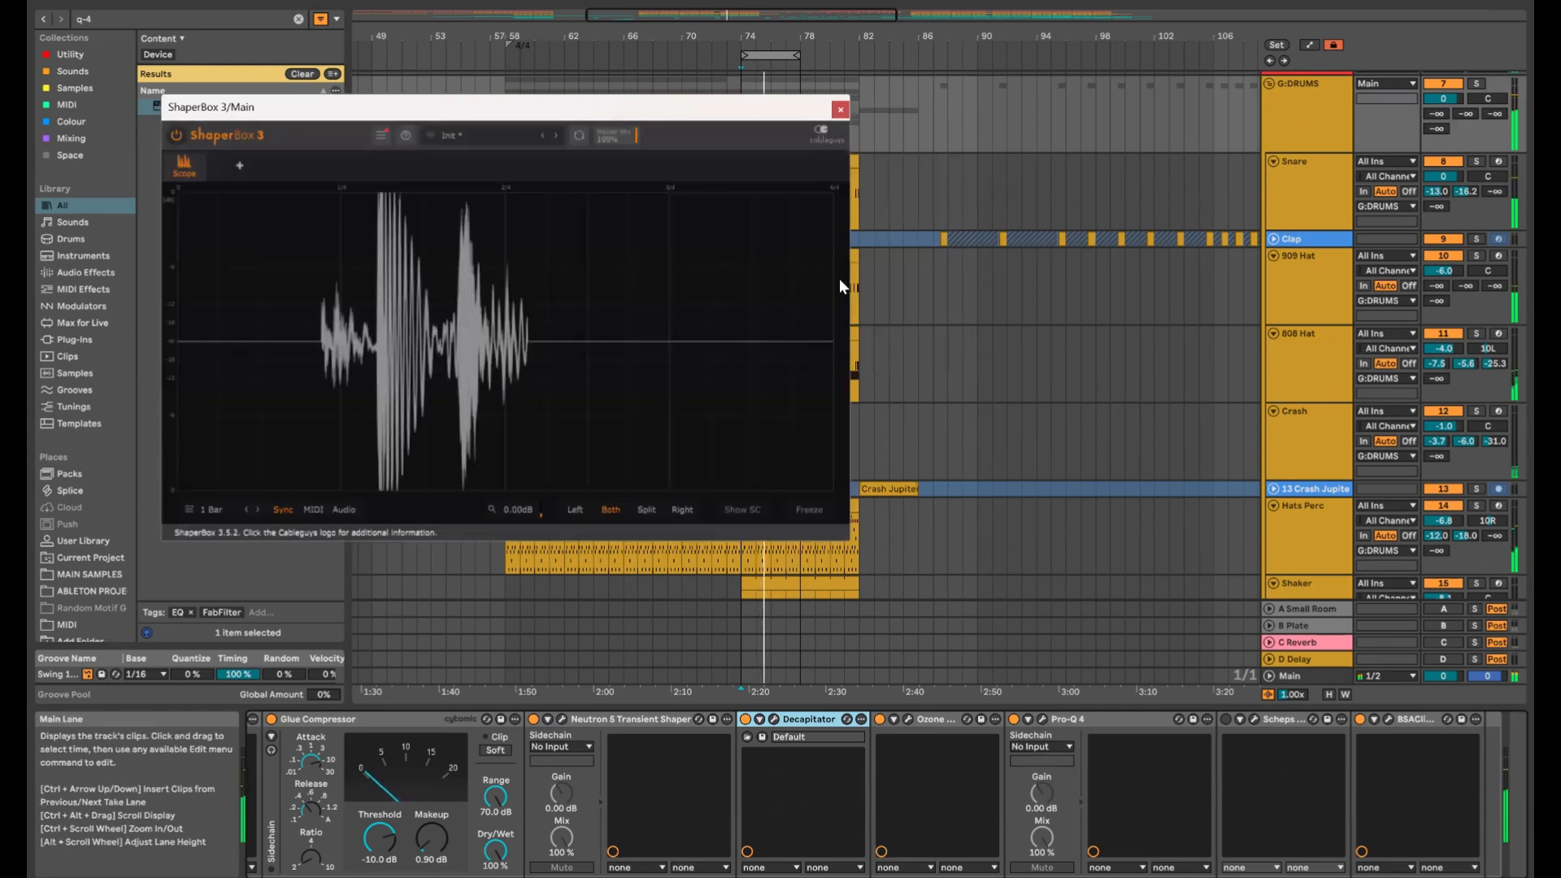
# Solo the G:DRUMS group to view its waveform in the ShaperBox 3 scope, and measure its peak level again in the mixer
pyautogui.click(1475, 83)
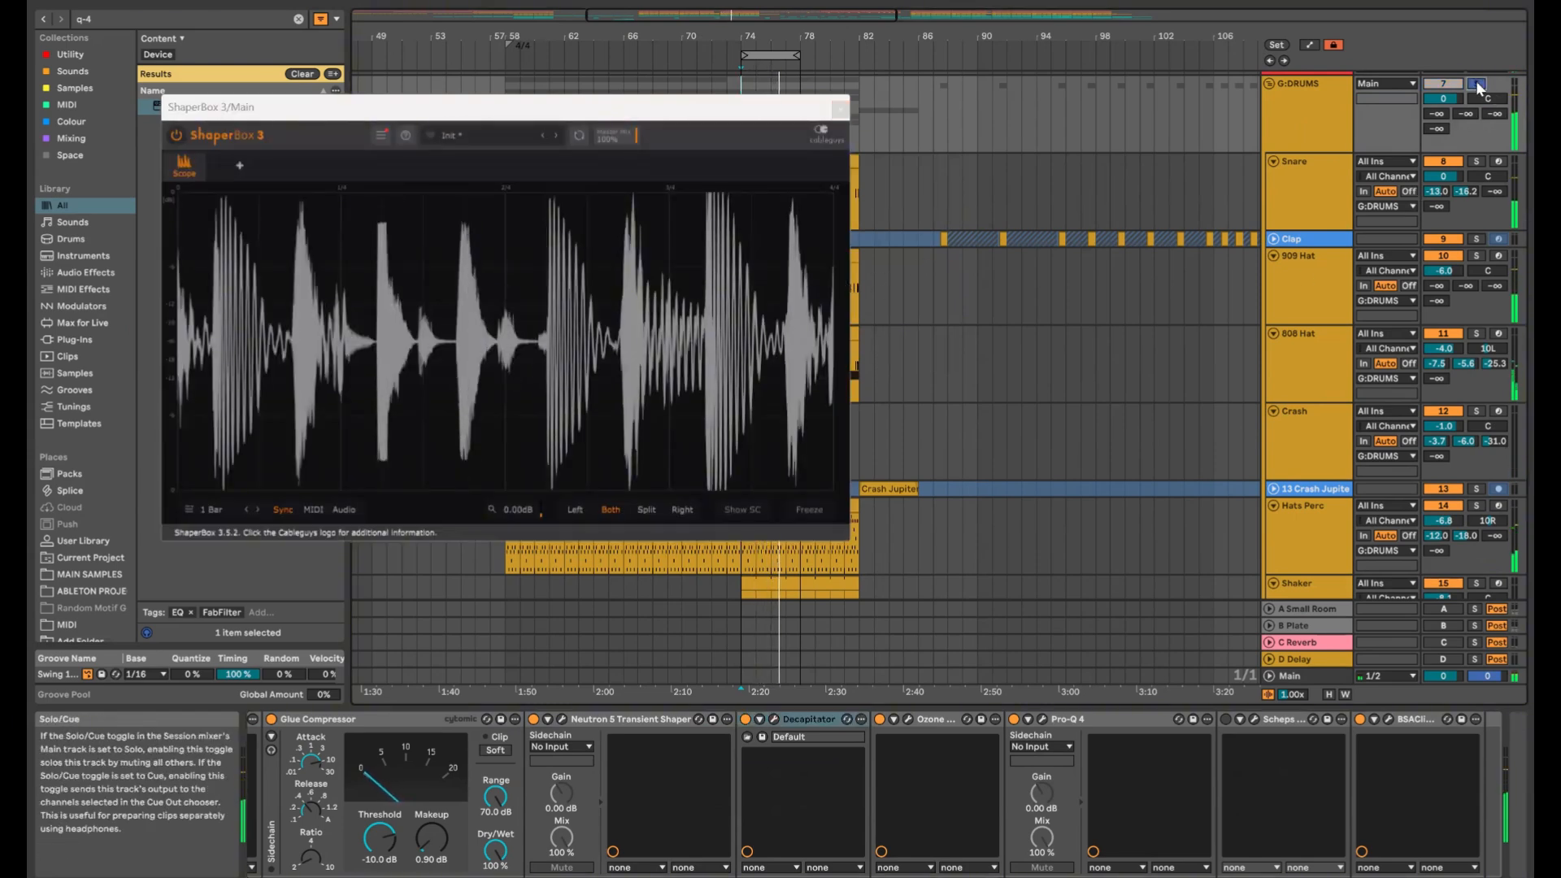
pyautogui.click(1475, 84)
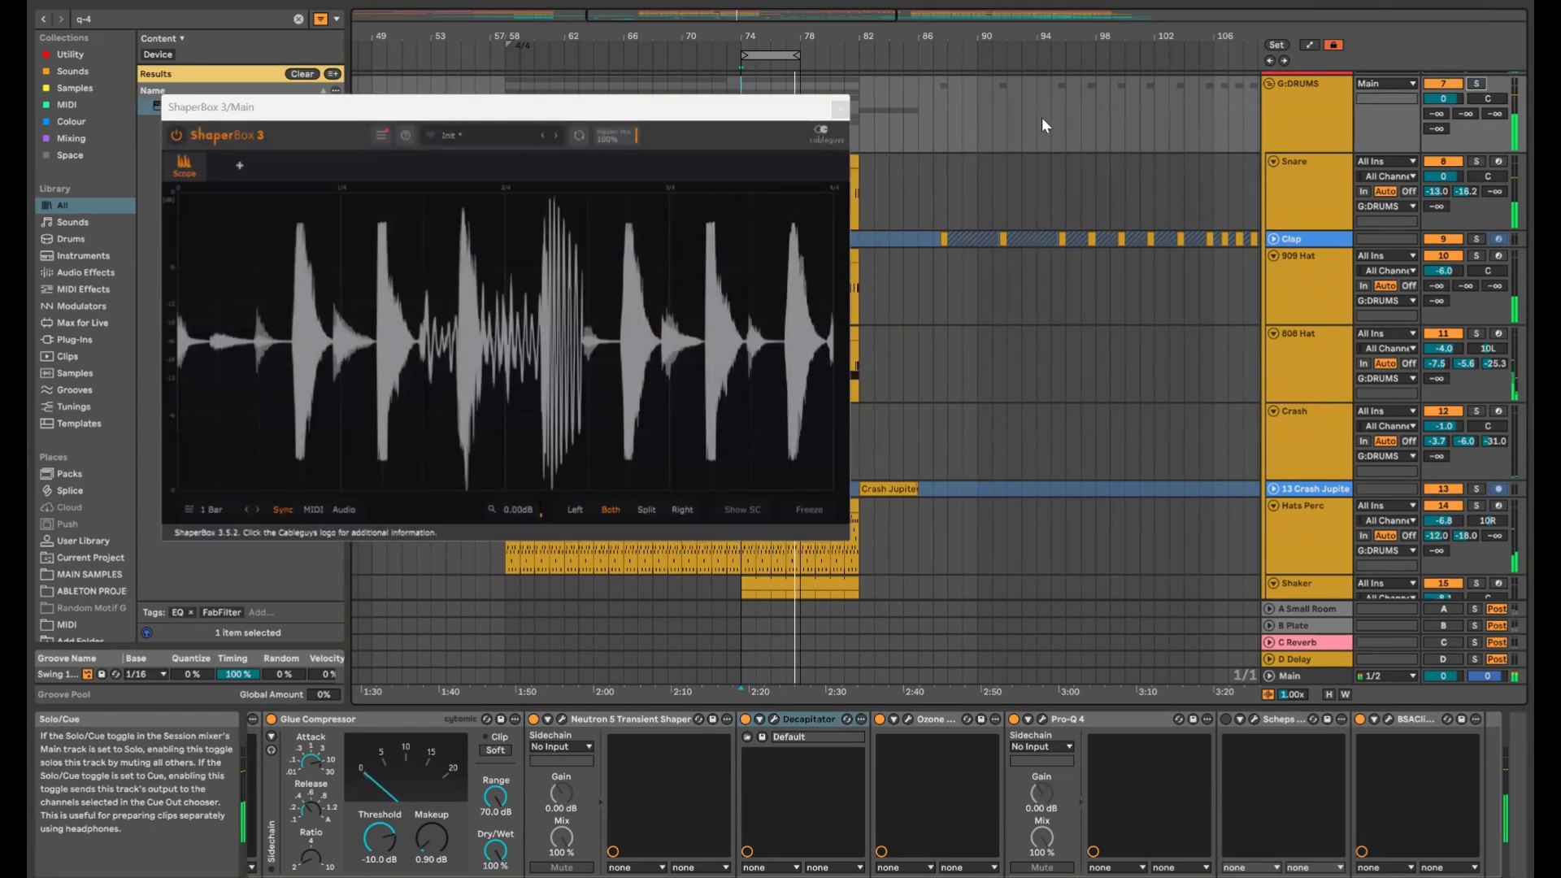
pyautogui.click(841, 109)
pyautogui.press('Tab')
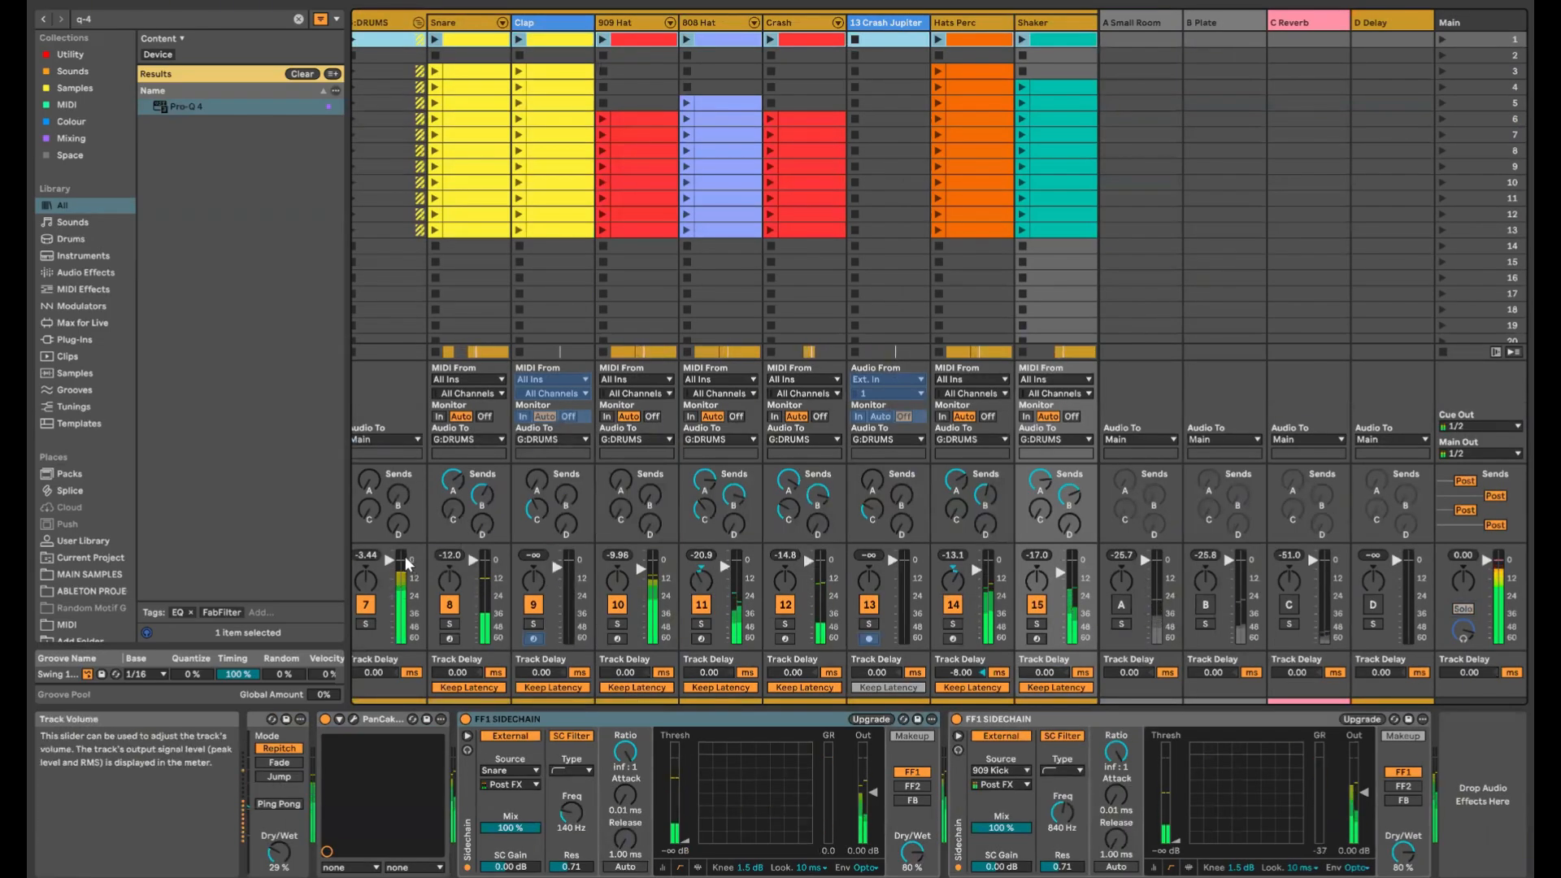
pyautogui.click(368, 563)
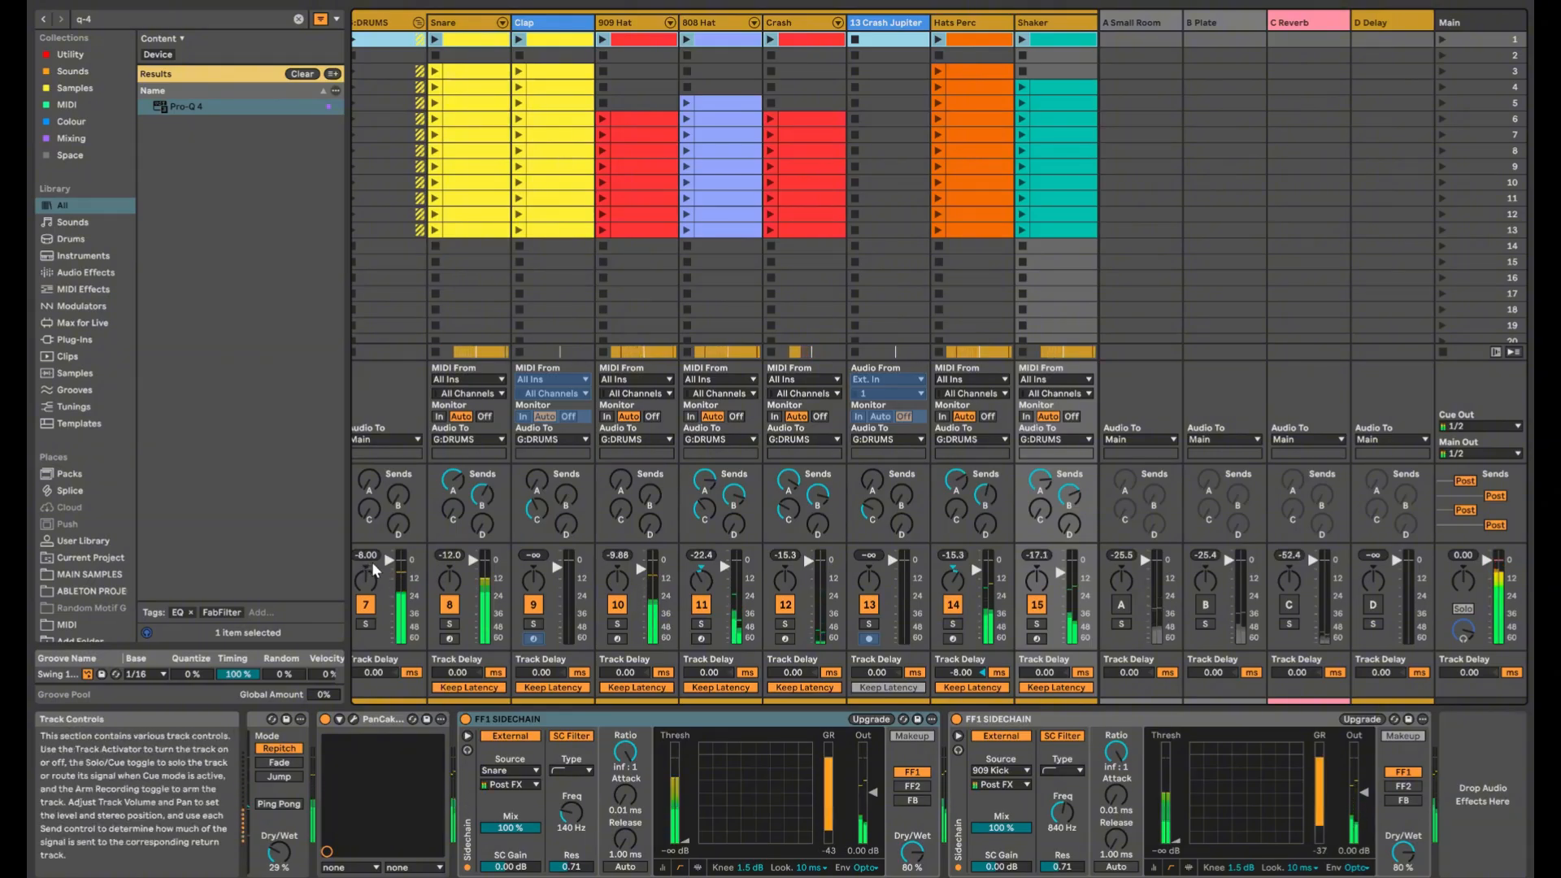
# Collapse the G:SYNTHS group, expand G:DRUMS with its individual tracks folded, and select the G:DRUMS group
pyautogui.press('Tab')
pyautogui.scroll(3, 1318, 237)
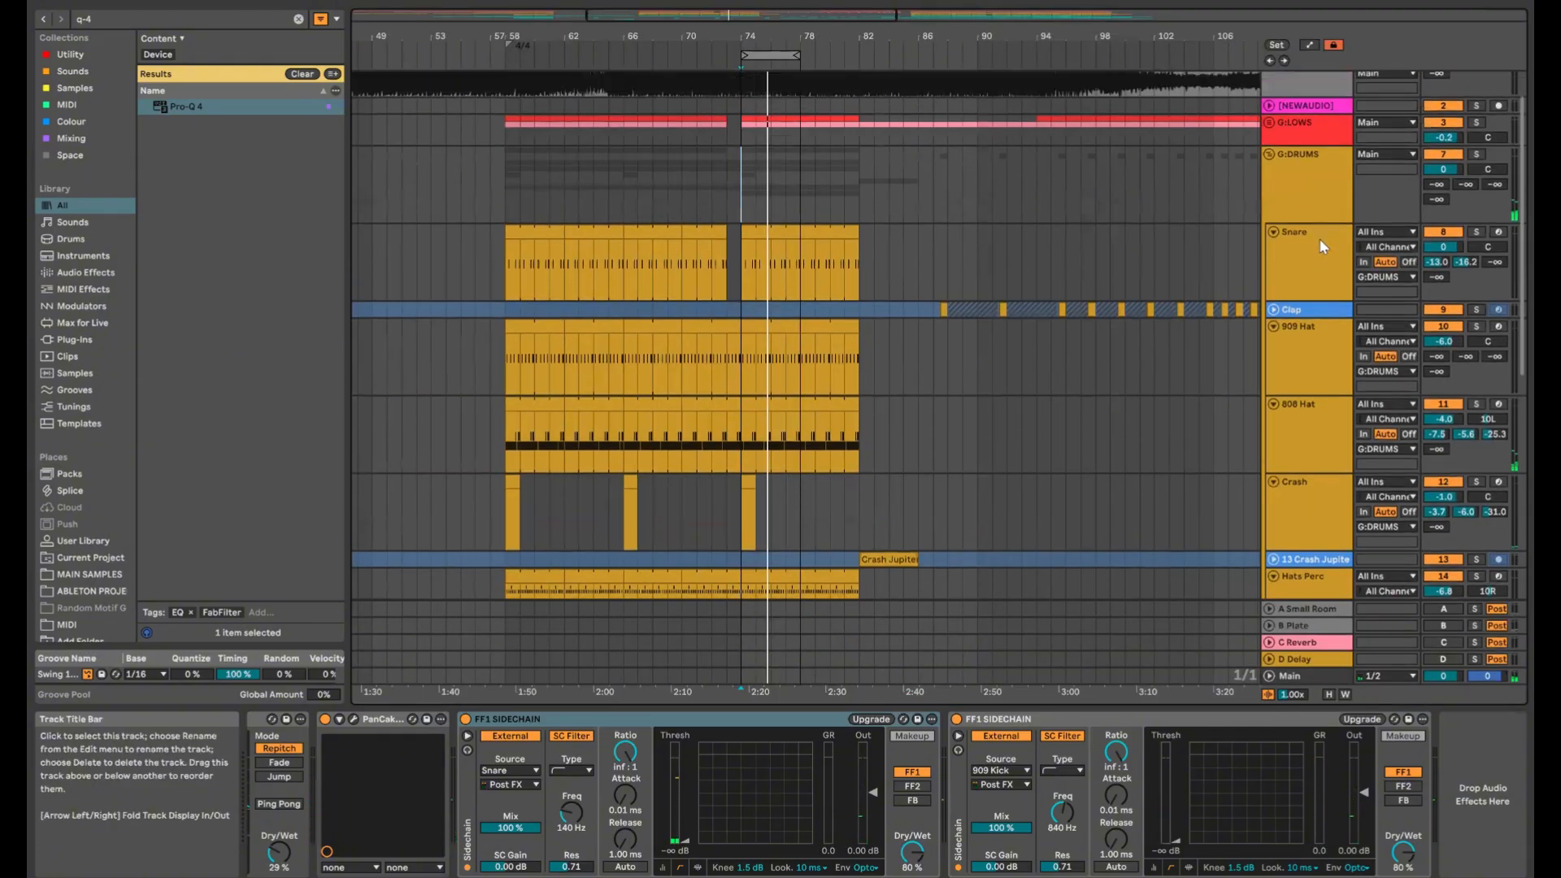
pyautogui.click(1268, 157)
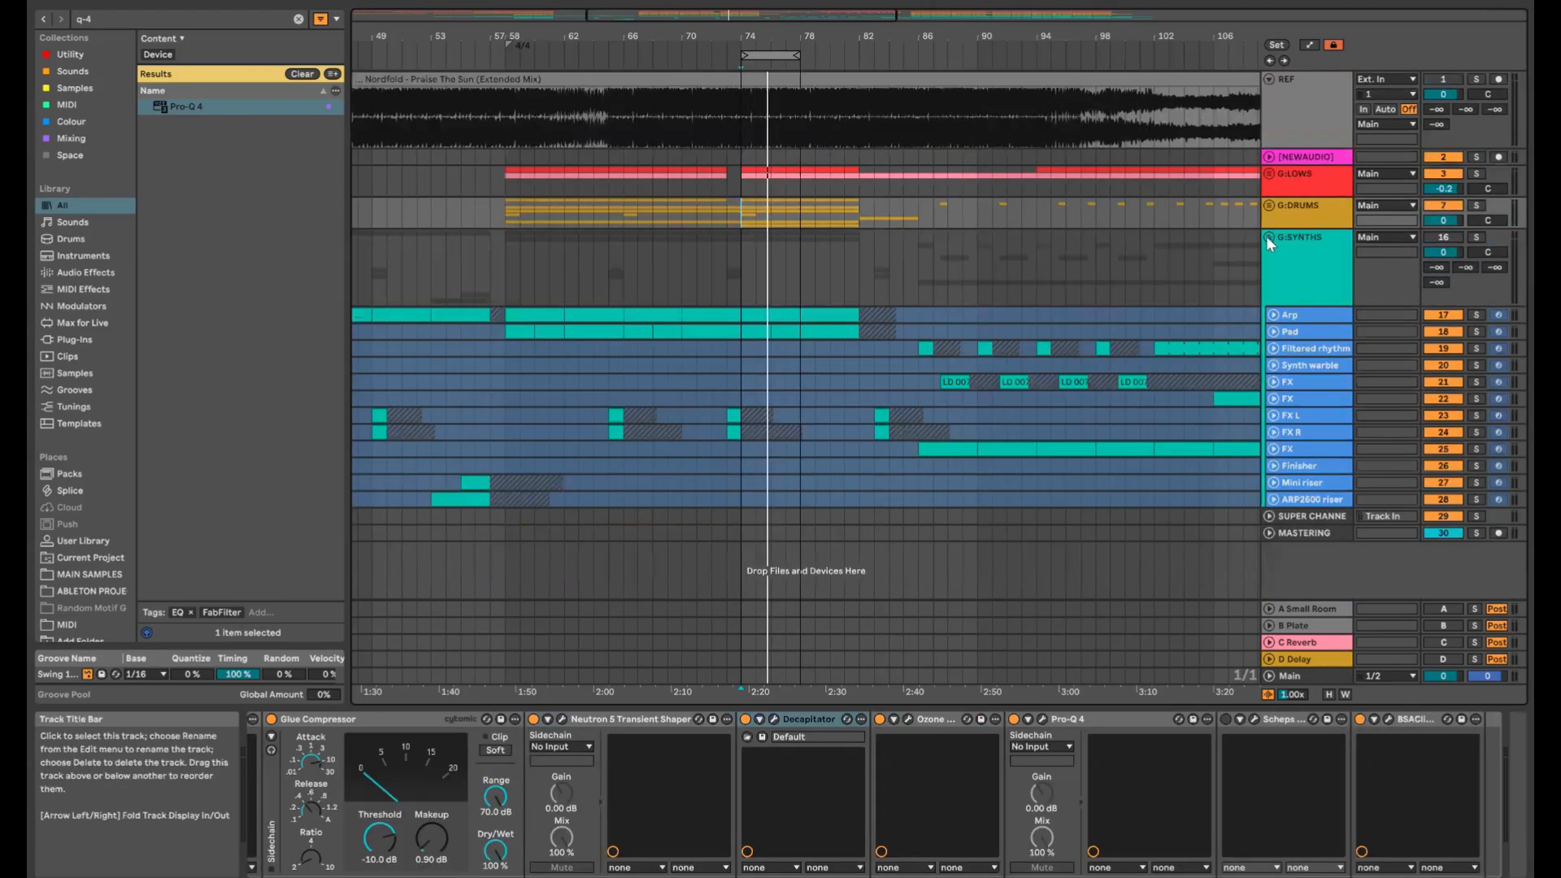
pyautogui.click(1266, 235)
pyautogui.click(1268, 205)
pyautogui.click(1297, 252)
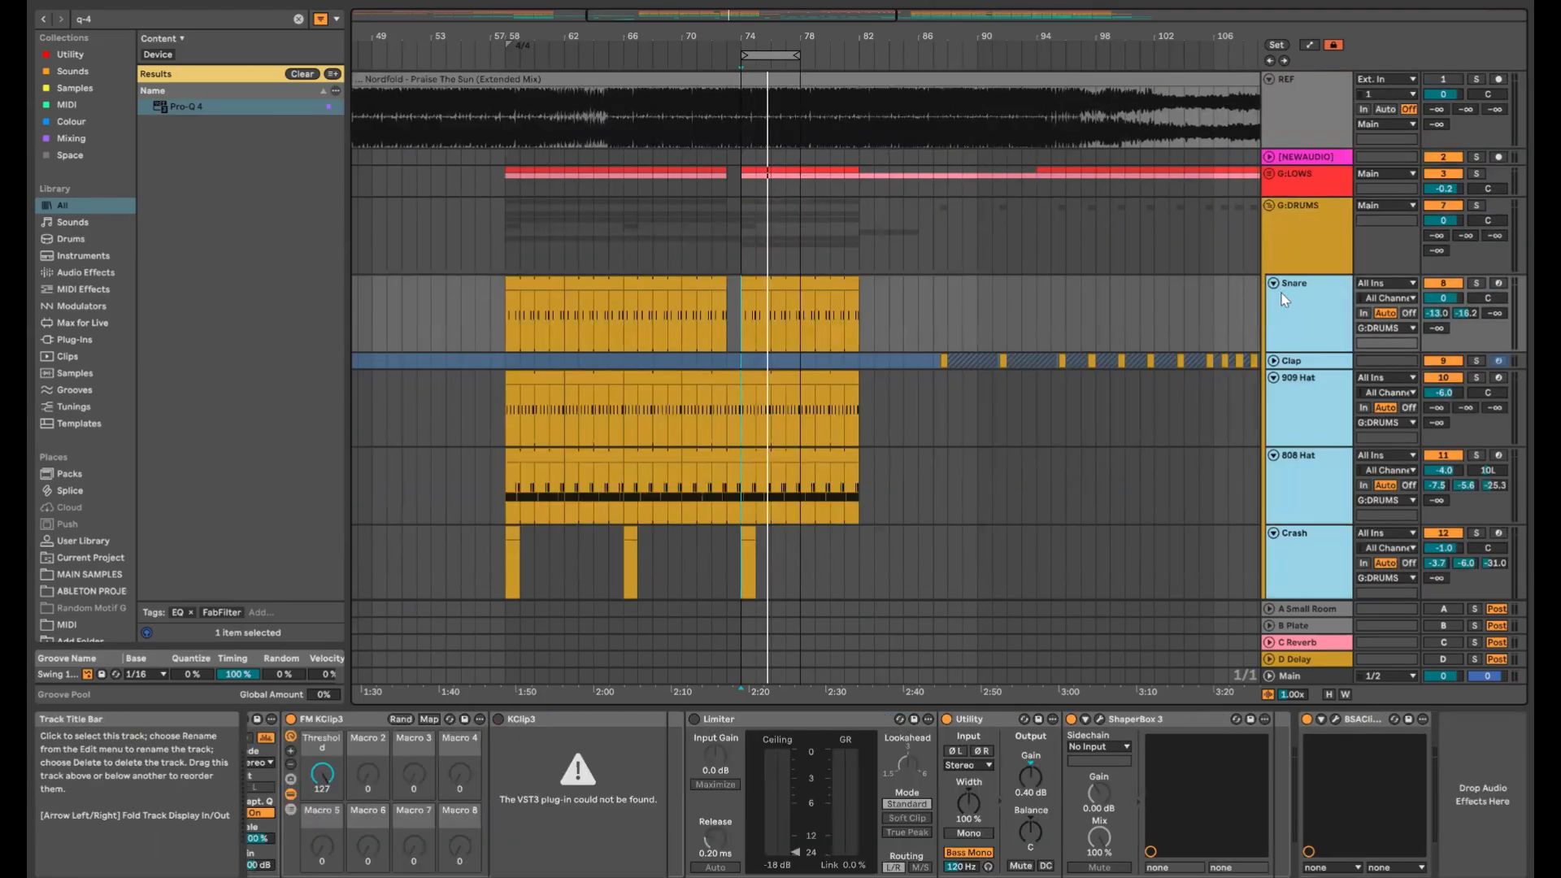
pyautogui.click(1299, 244)
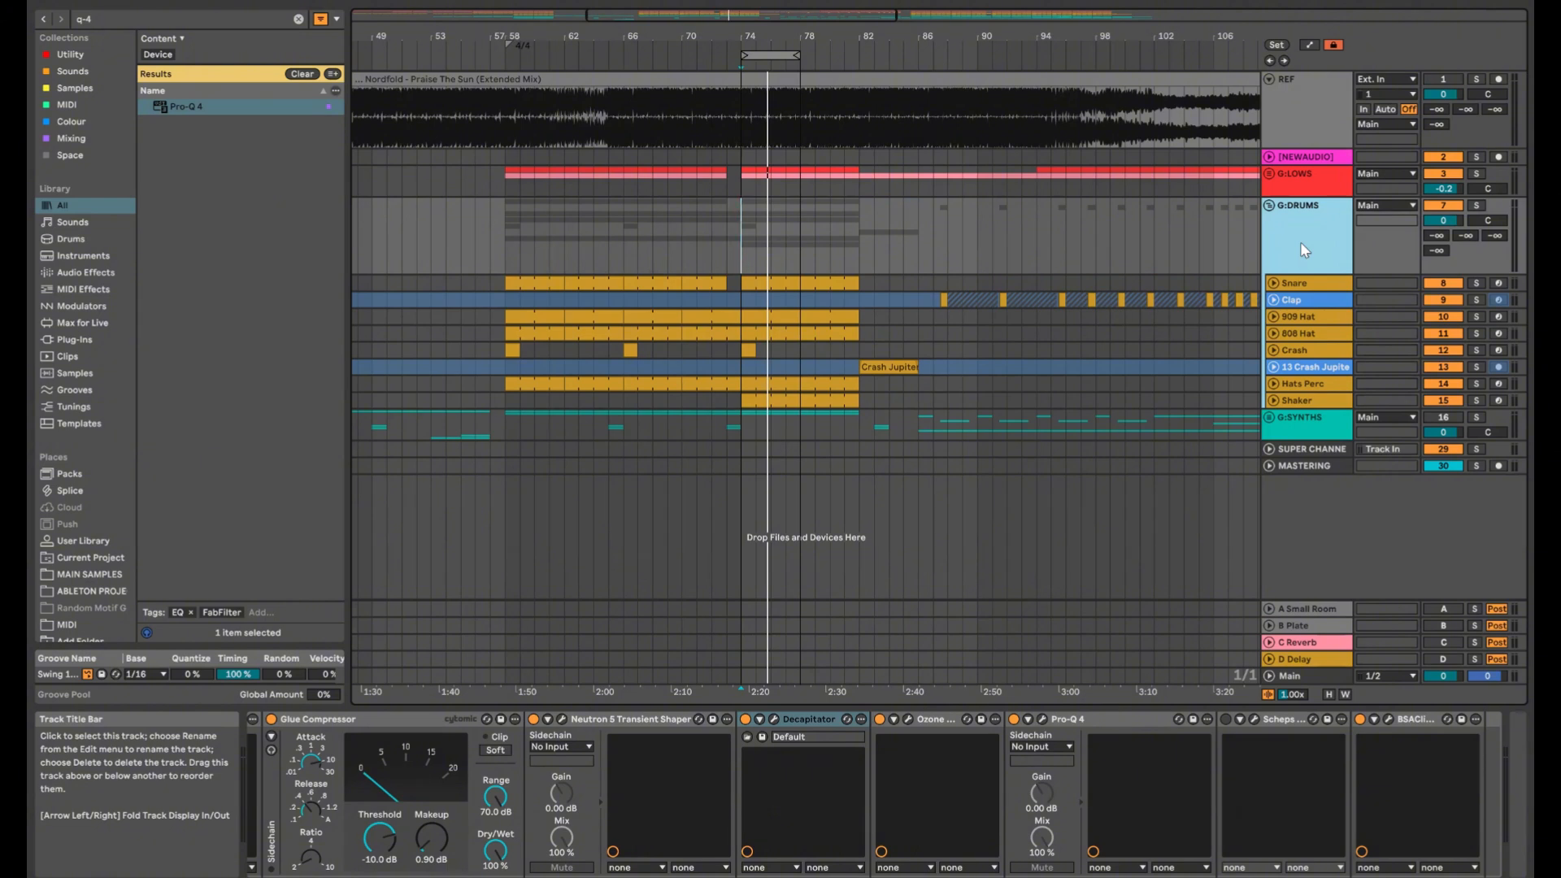
# Play the mix, audition it against the REF track, and view the waveform in the Main track's ShaperBox 3 scope
pyautogui.press('super')
pyautogui.press('super')
pyautogui.press('space')
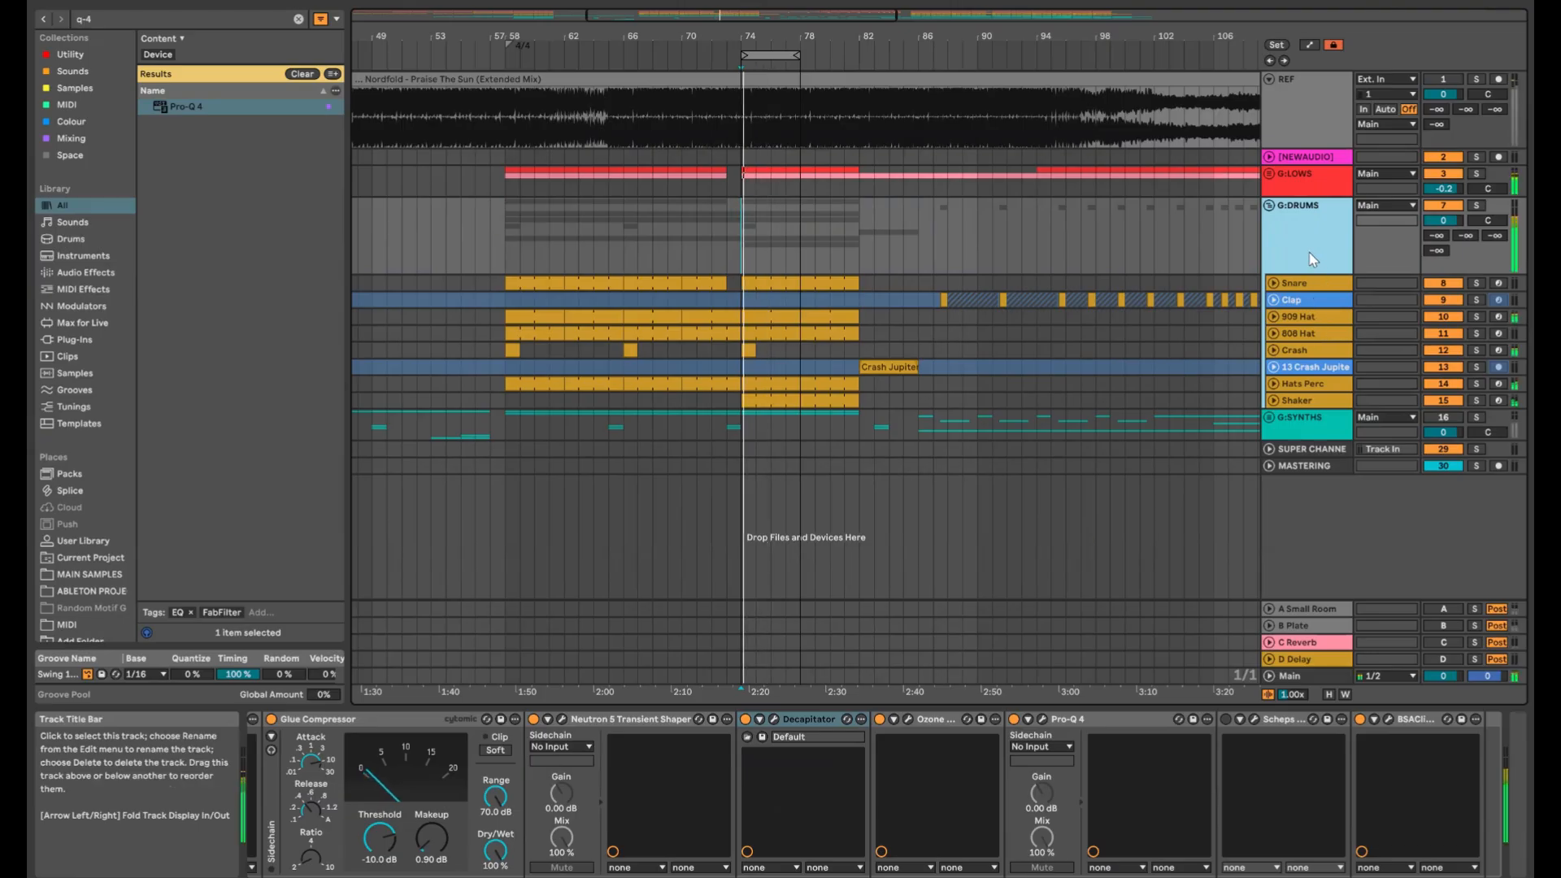
pyautogui.press('s')
pyautogui.hotkey('ctrl', 'alt', 'p')
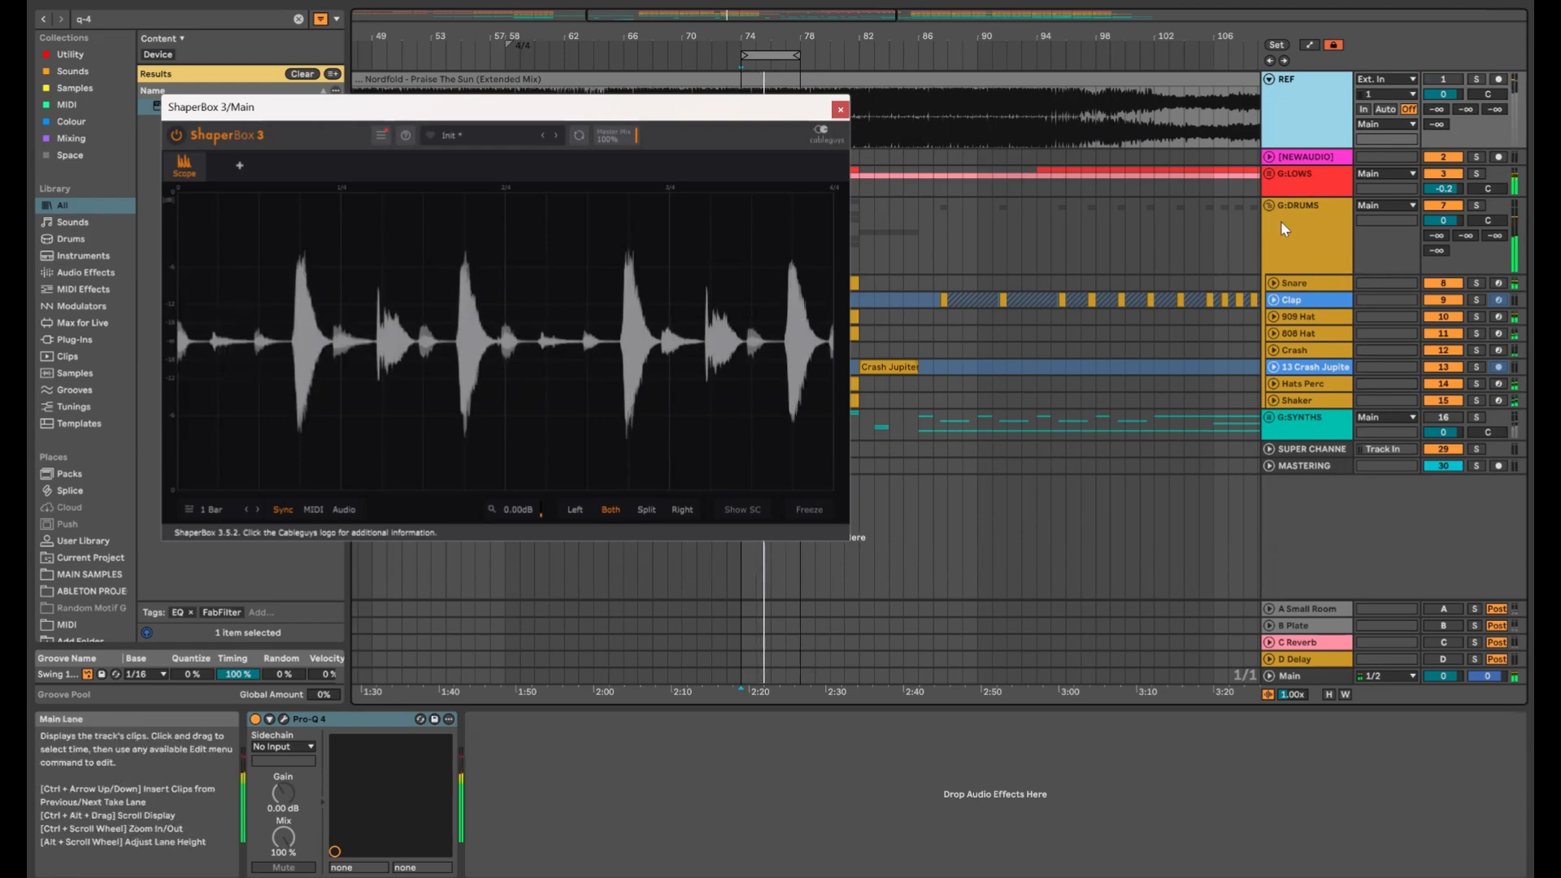
# Open the Scheps 73 on the G:DRUMS group and place its window beside the ShaperBox 3 scope
pyautogui.click(1297, 271)
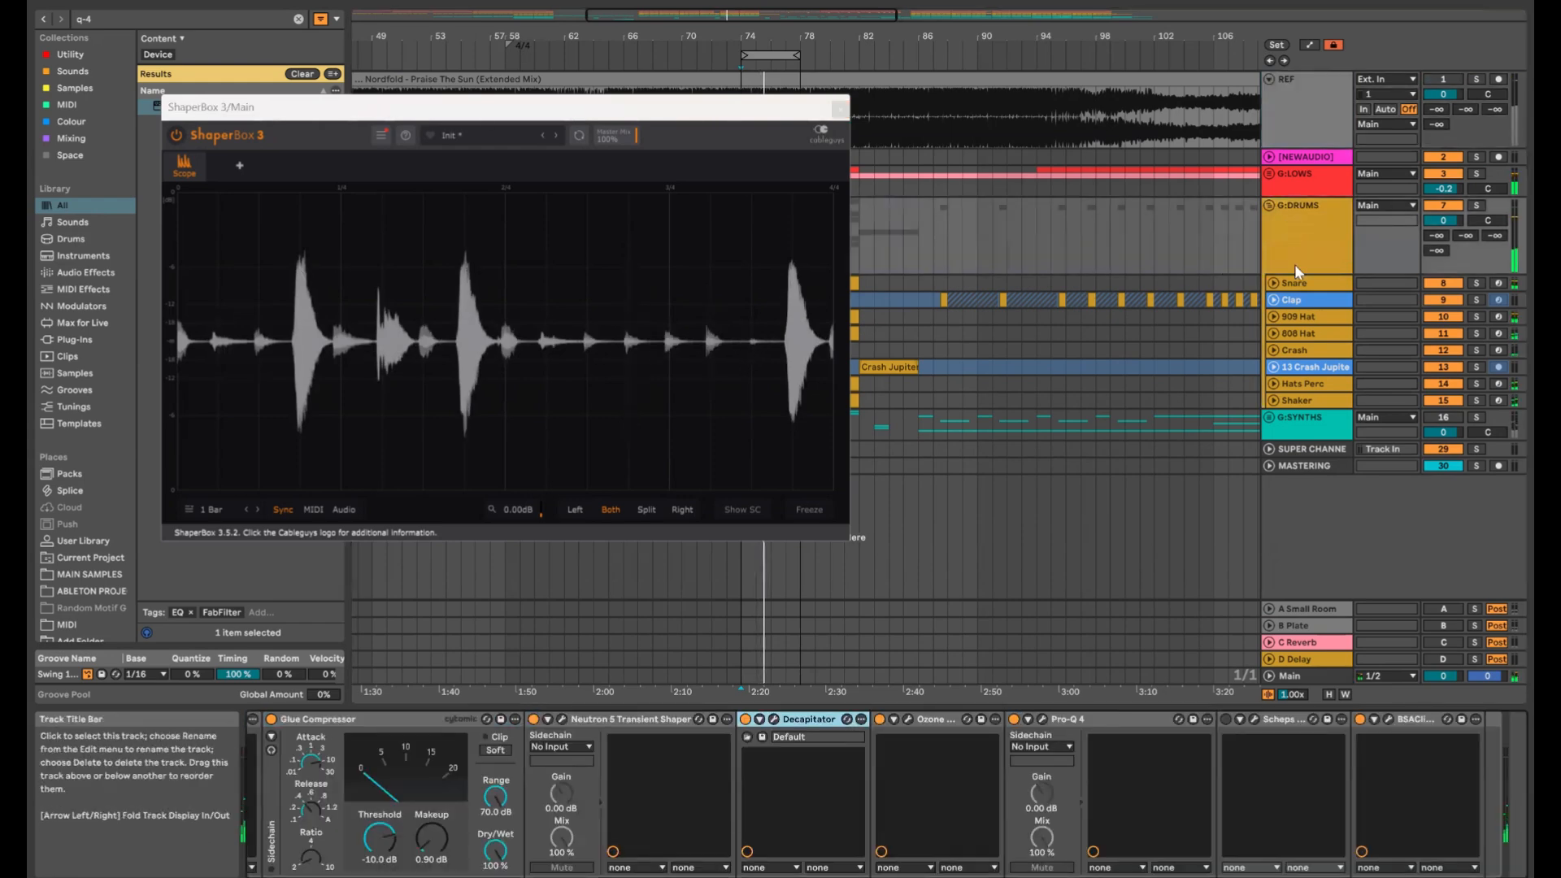
pyautogui.click(1253, 718)
pyautogui.moveTo(514, 216); pyautogui.dragTo(1225, 99)
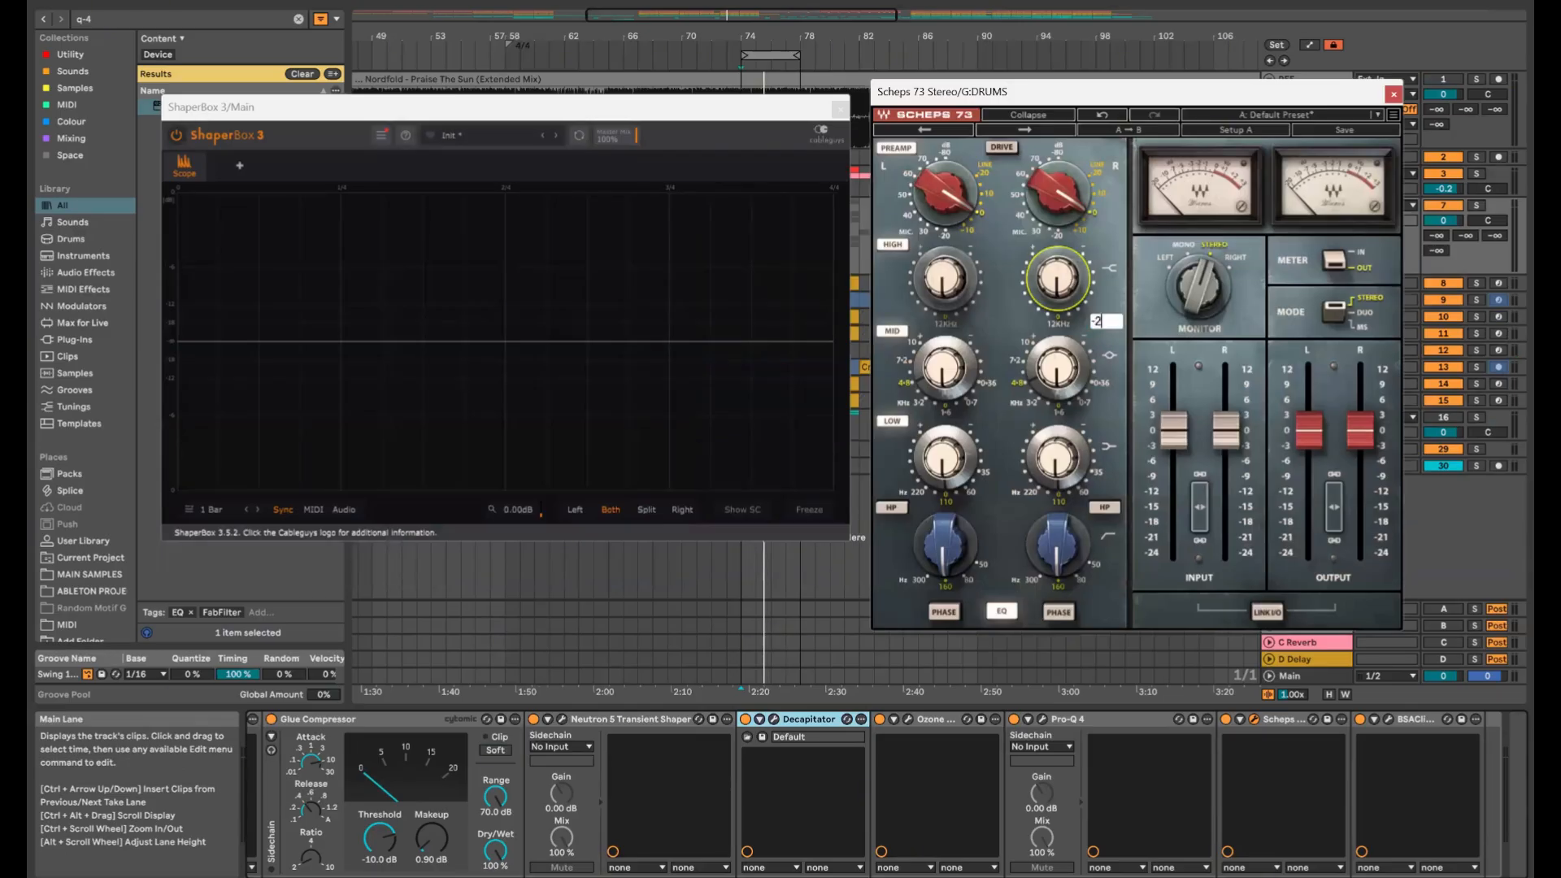
# Play the mix, compare it with the REF track in the ShaperBox 3 scope, and close the Scheps 73 and scope windows
pyautogui.press('space')
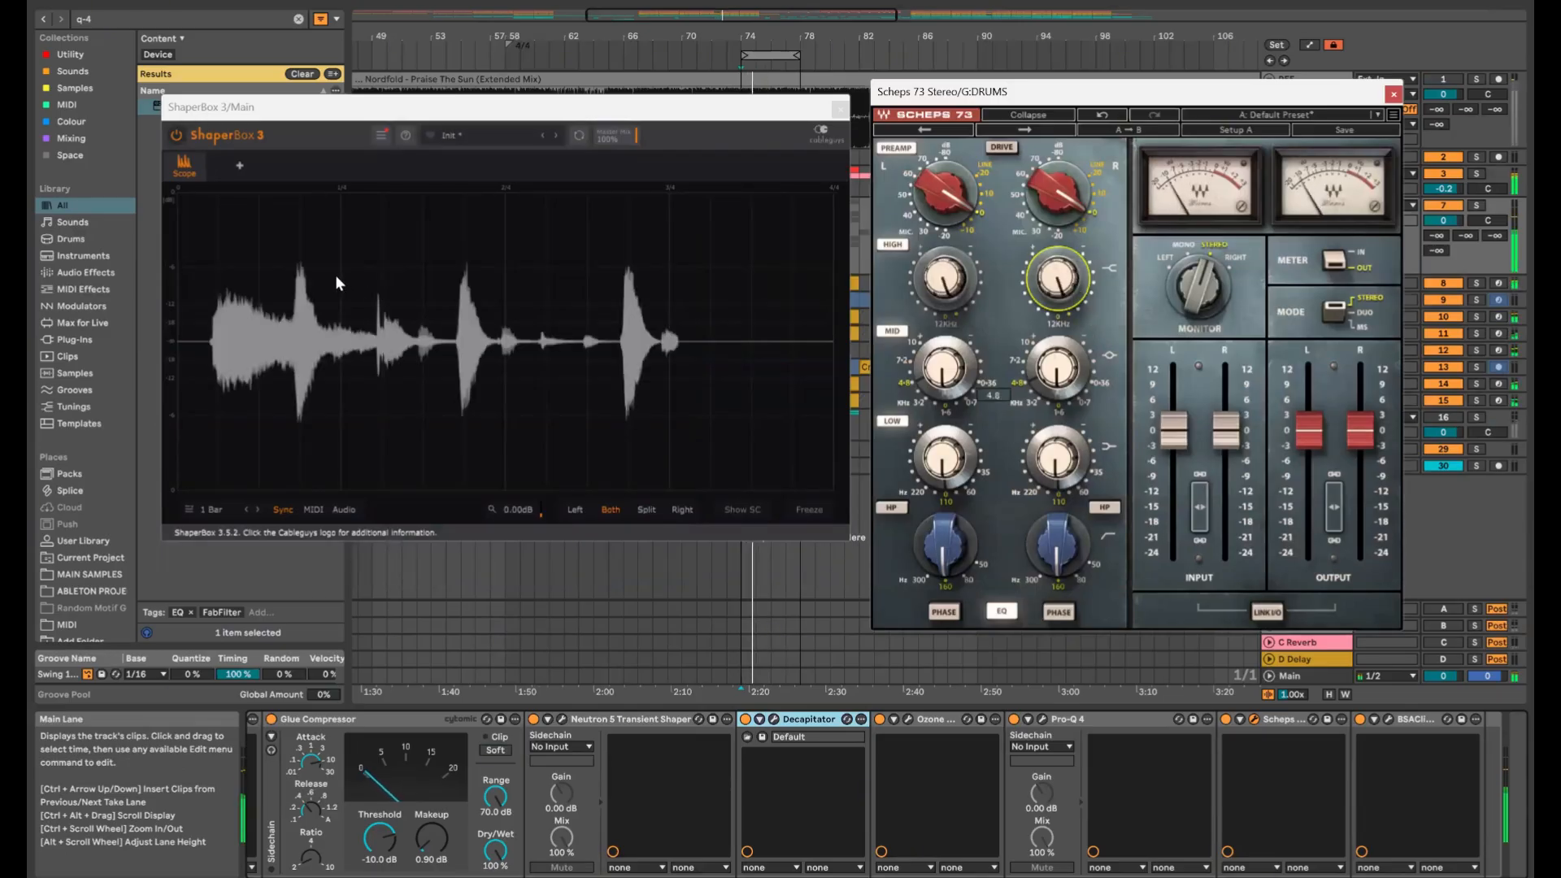
pyautogui.press('s')
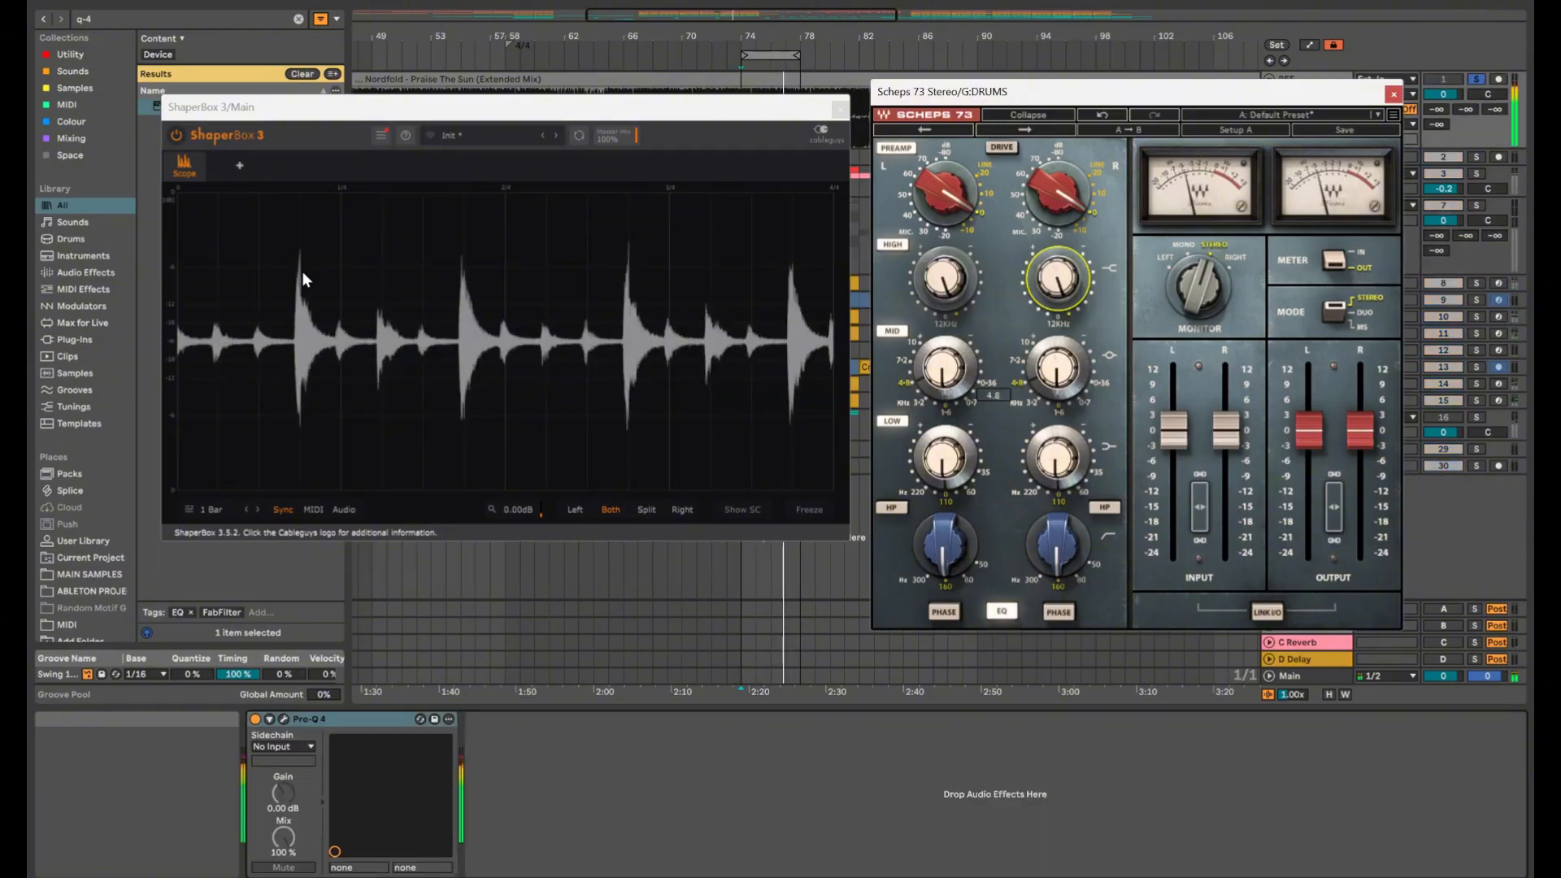
pyautogui.press('s')
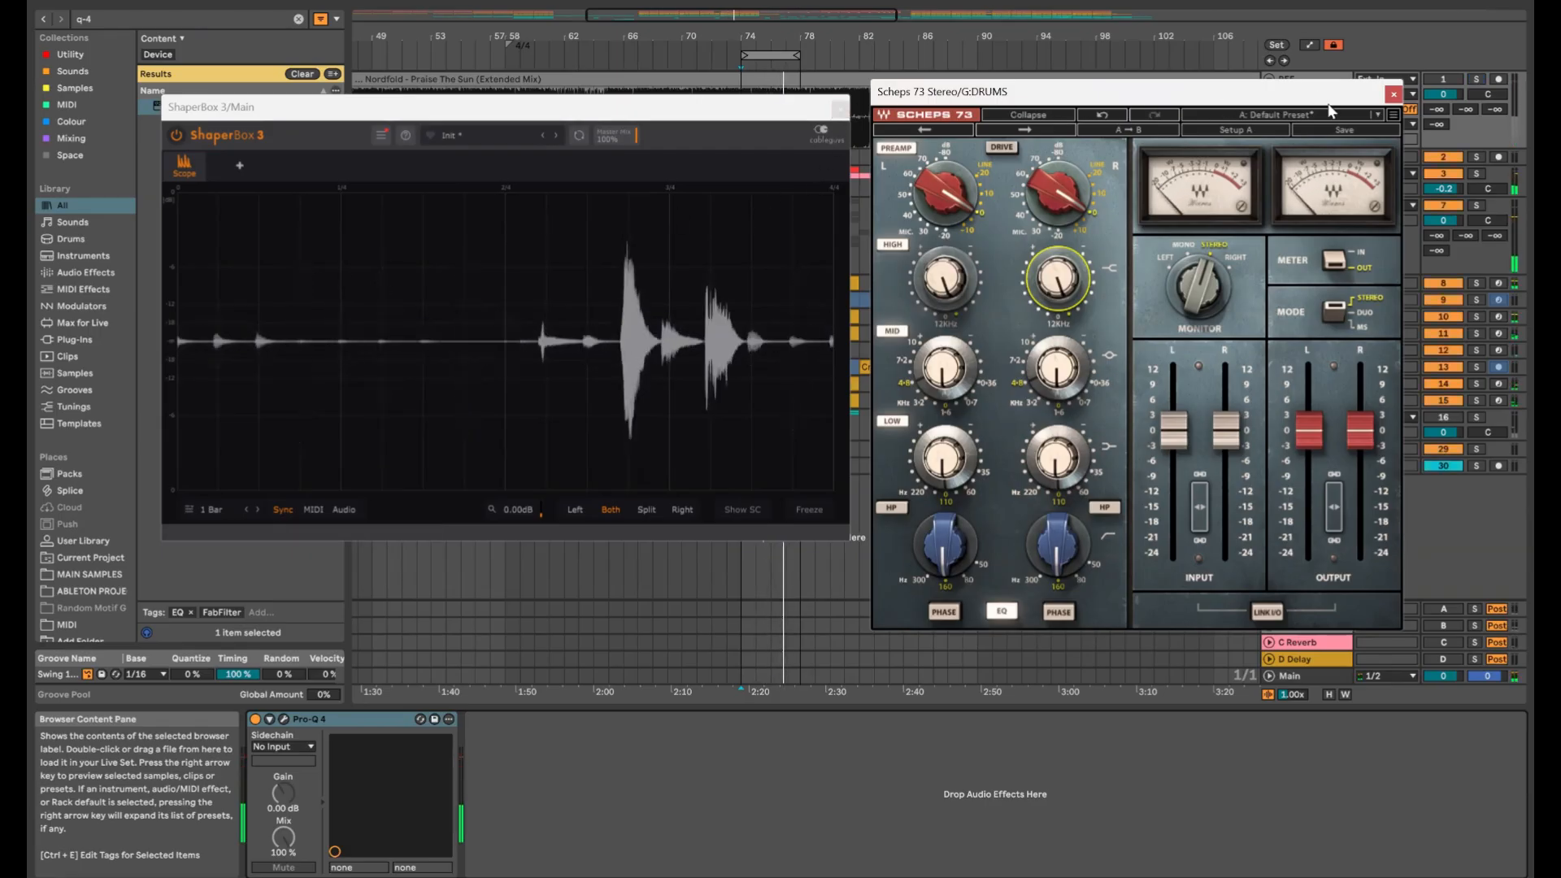
pyautogui.click(1394, 93)
pyautogui.click(839, 108)
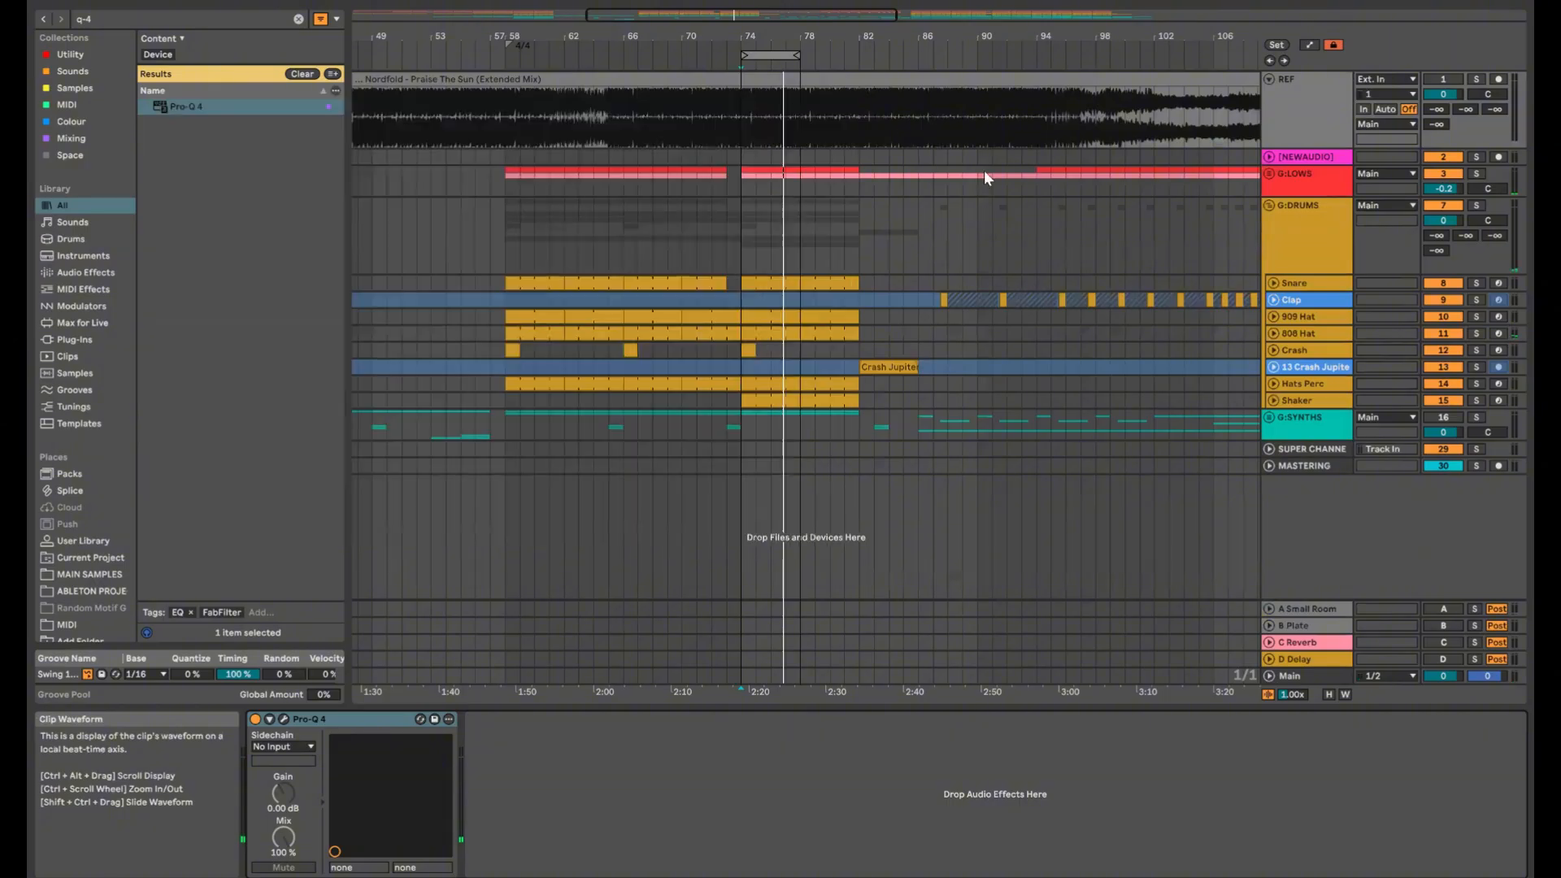
# Unfold the 909 Hat track inside the G:DRUMS group, select it, and solo it
pyautogui.click(1293, 252)
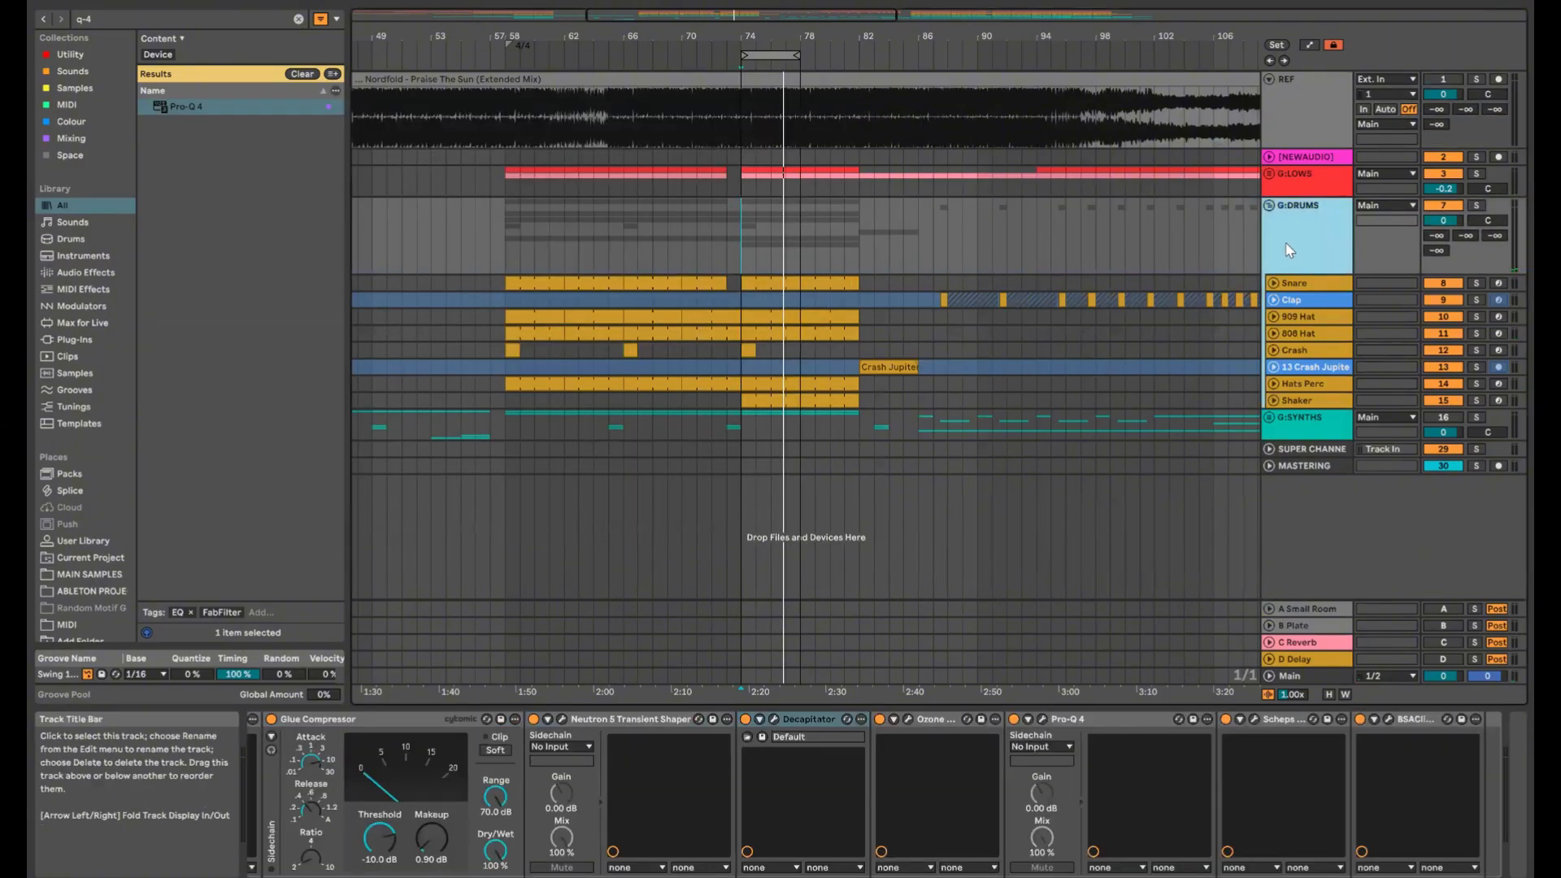
pyautogui.click(1273, 316)
pyautogui.click(1296, 317)
pyautogui.click(1477, 316)
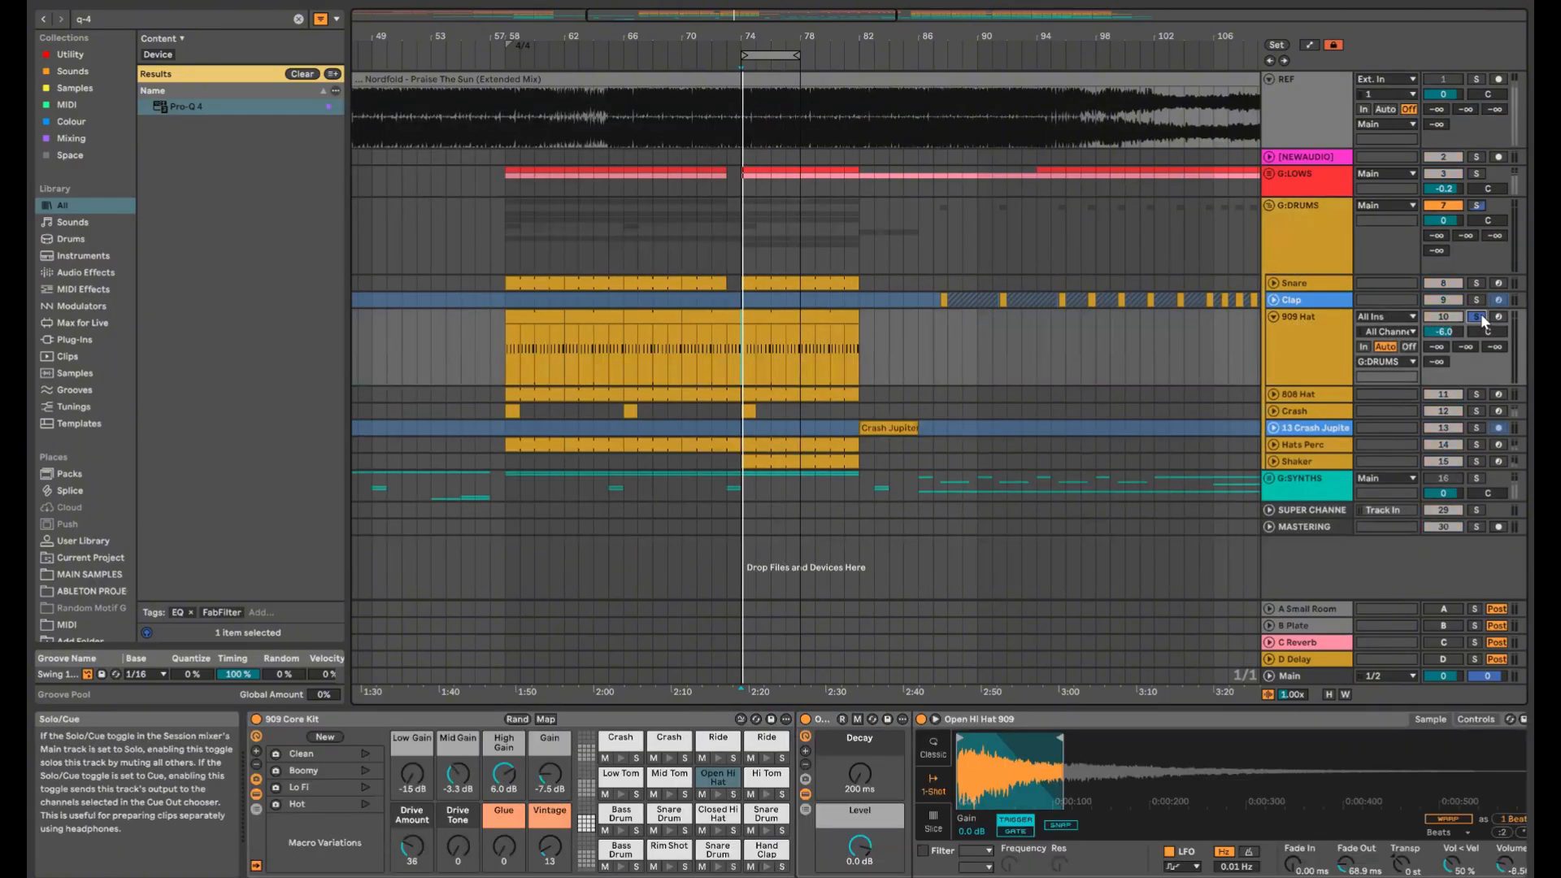
# Open the kHs Transient Shaper on the 909 Hat and place the ShaperBox 3 scope beside it
pyautogui.click(1456, 877)
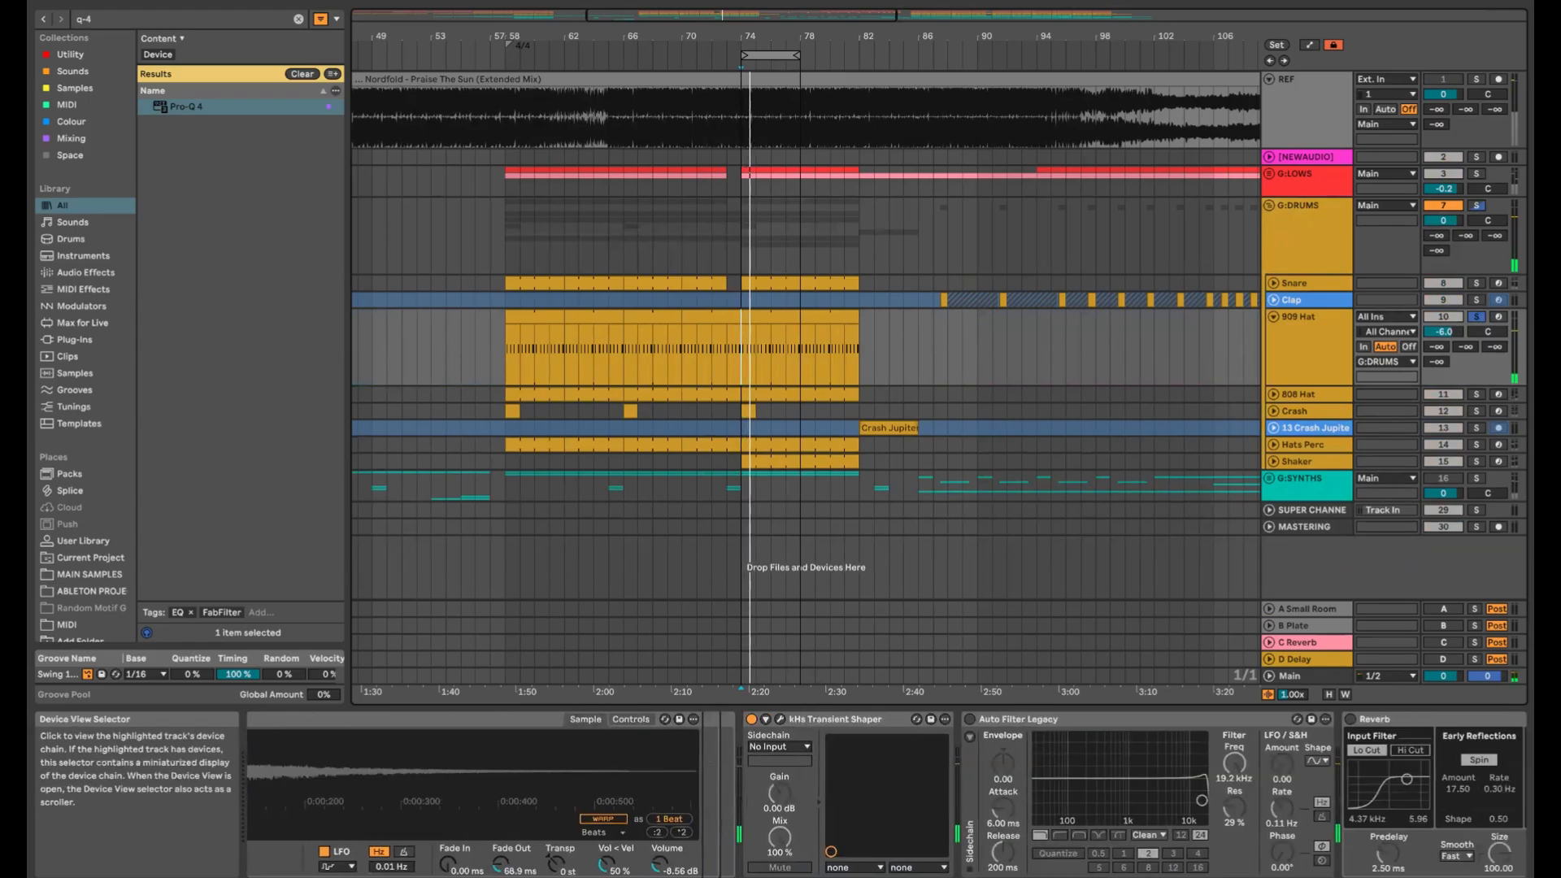
pyautogui.moveTo(1455, 877)
pyautogui.mouseDown()
pyautogui.moveTo(1496, 877)
pyautogui.moveTo(1465, 877)
pyautogui.mouseUp()
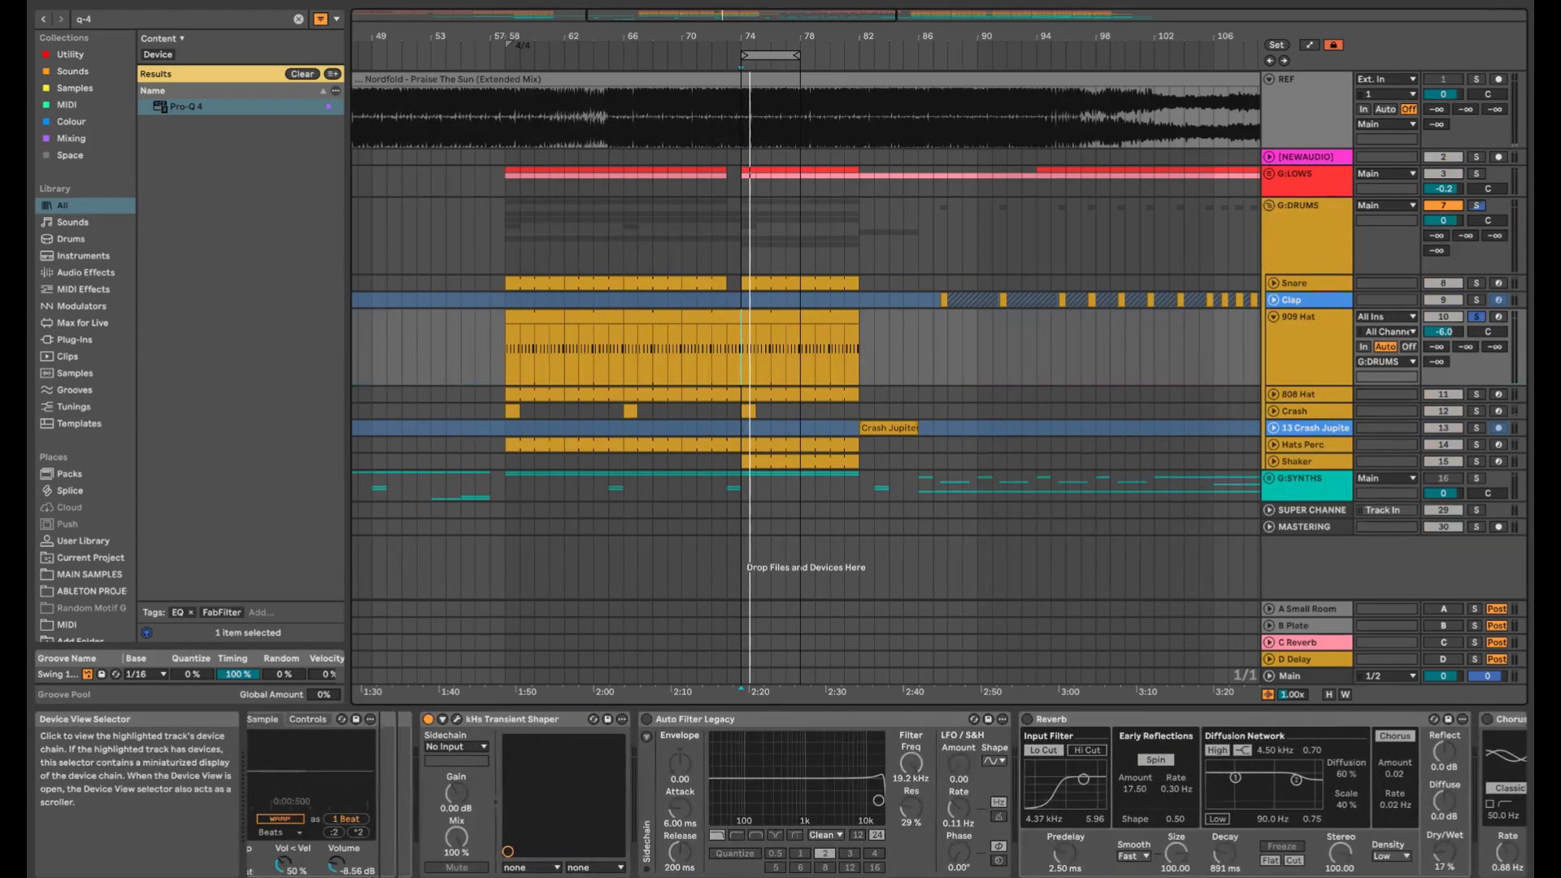
pyautogui.click(481, 719)
pyautogui.hotkey('ctrl', 'alt', 'p')
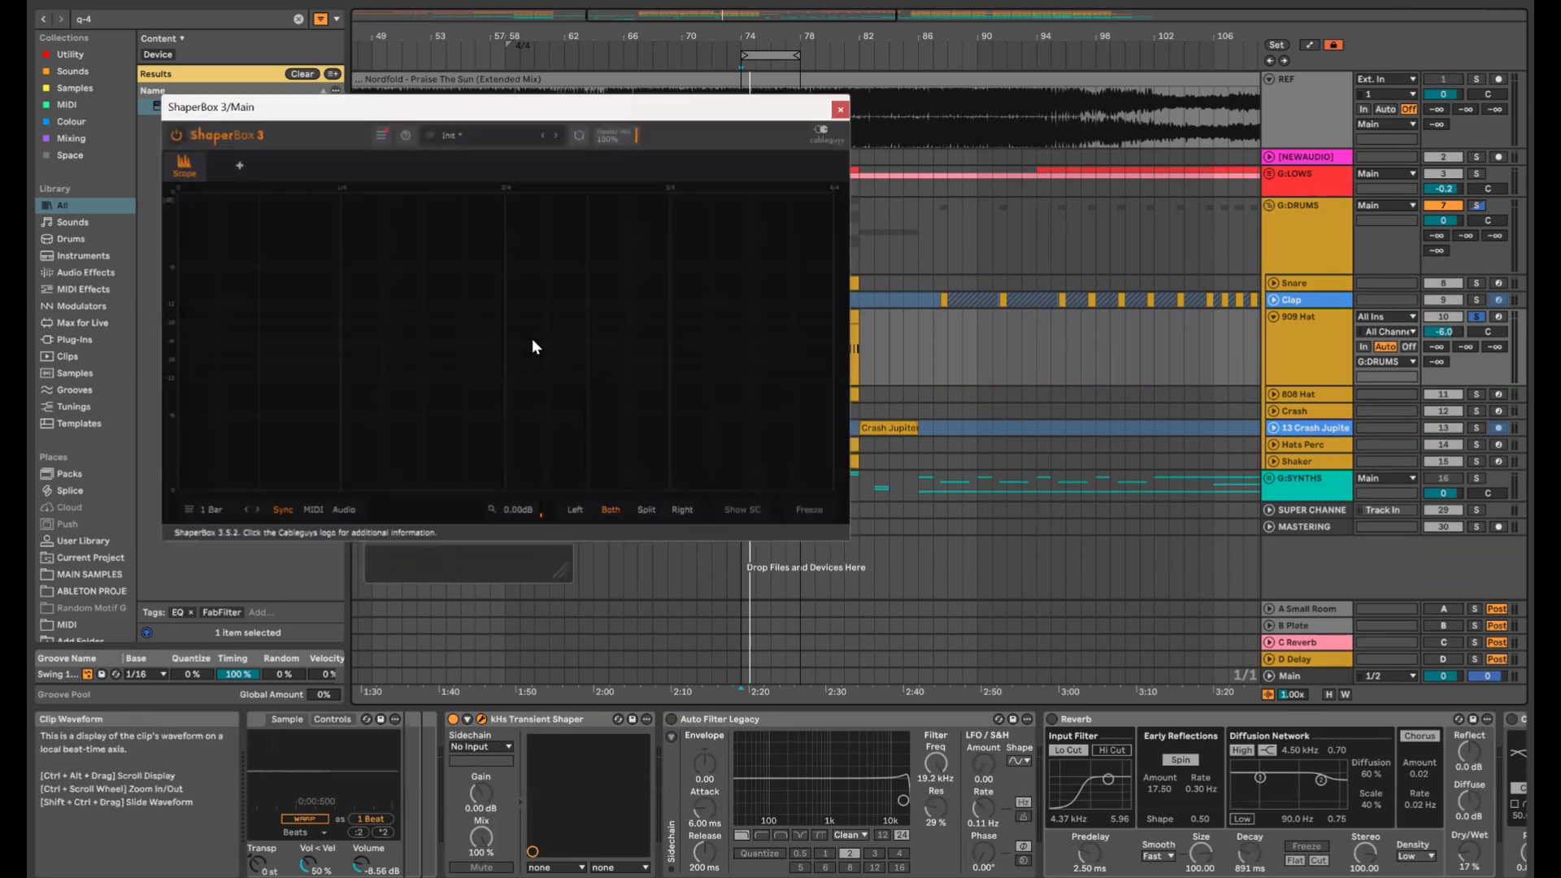
pyautogui.moveTo(521, 113); pyautogui.dragTo(1009, 156)
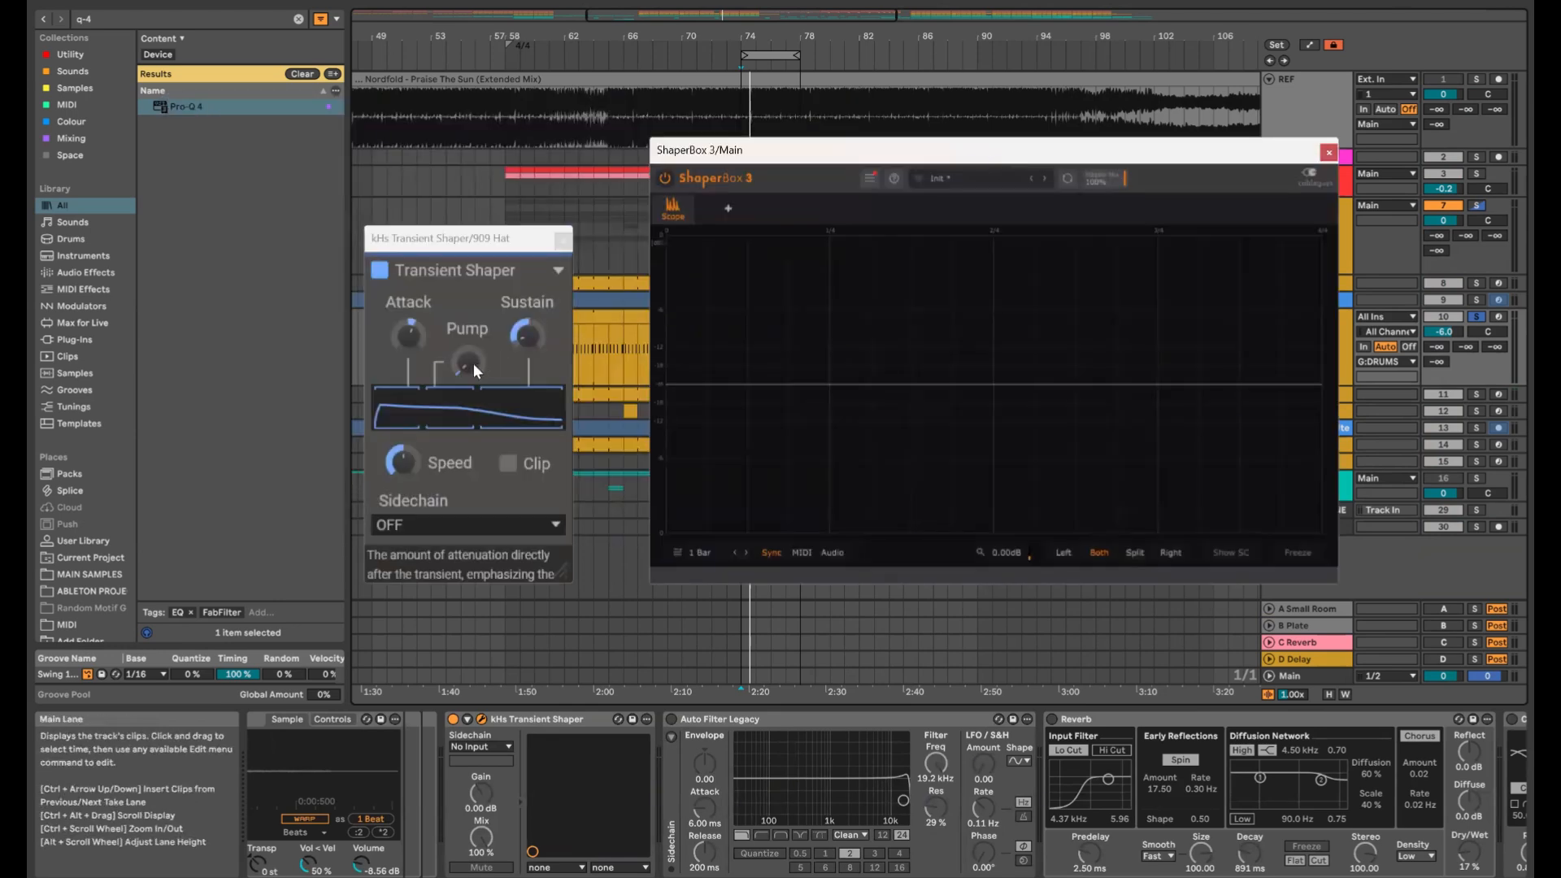
# While playing the soloed 909 Hat, raise the kHs Transient Shaper's Pump and set its Attack to 40%
pyautogui.press('space')
pyautogui.moveTo(469, 362); pyautogui.dragTo(469, 269)
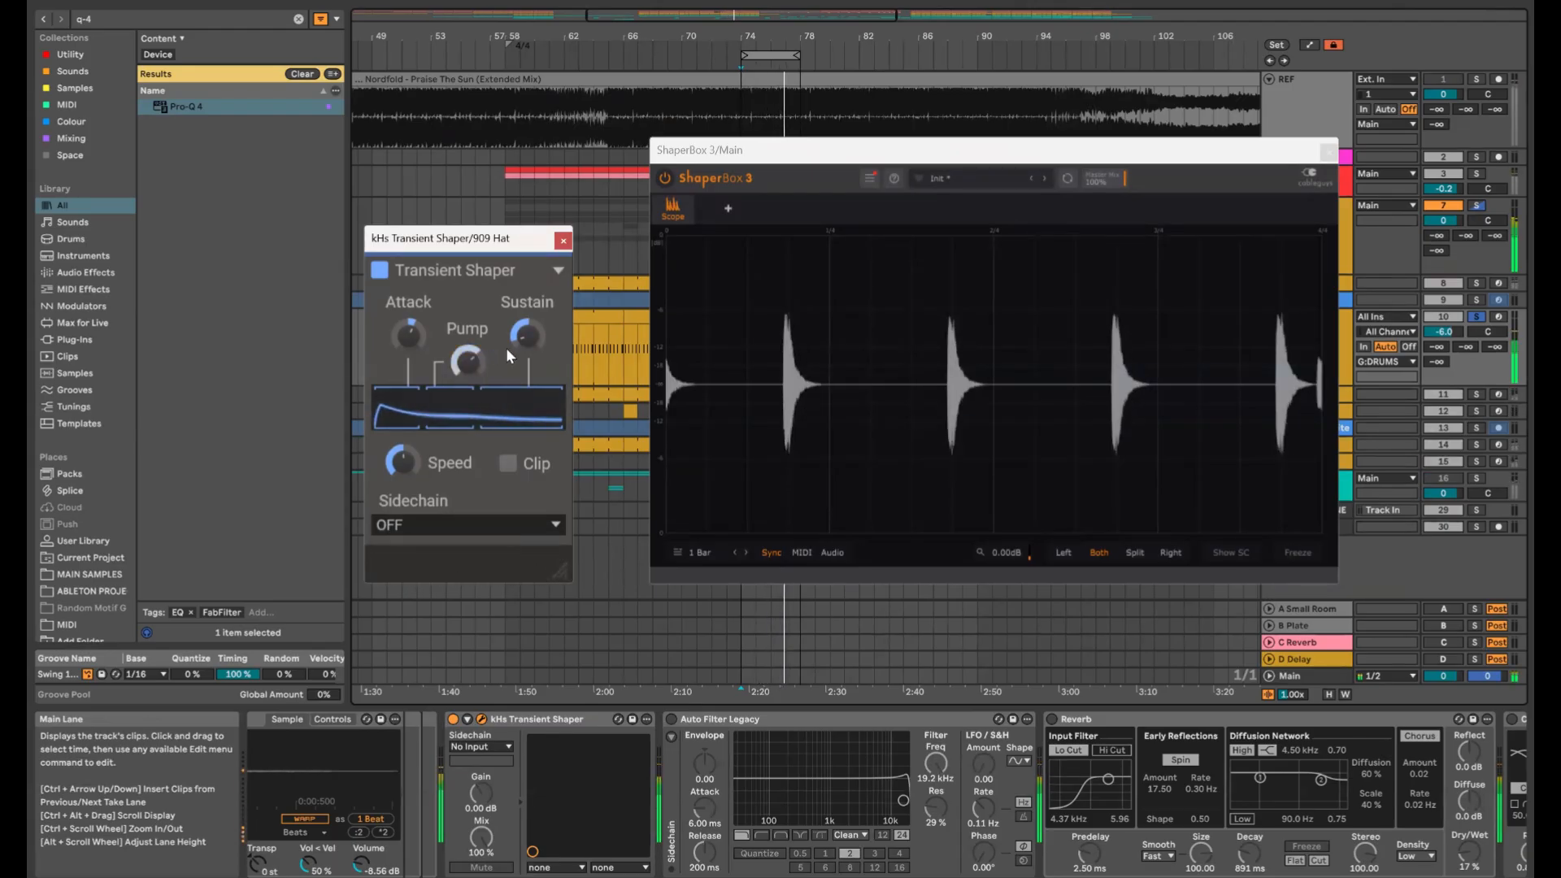
pyautogui.click(524, 339)
pyautogui.moveTo(413, 340); pyautogui.dragTo(413, 313)
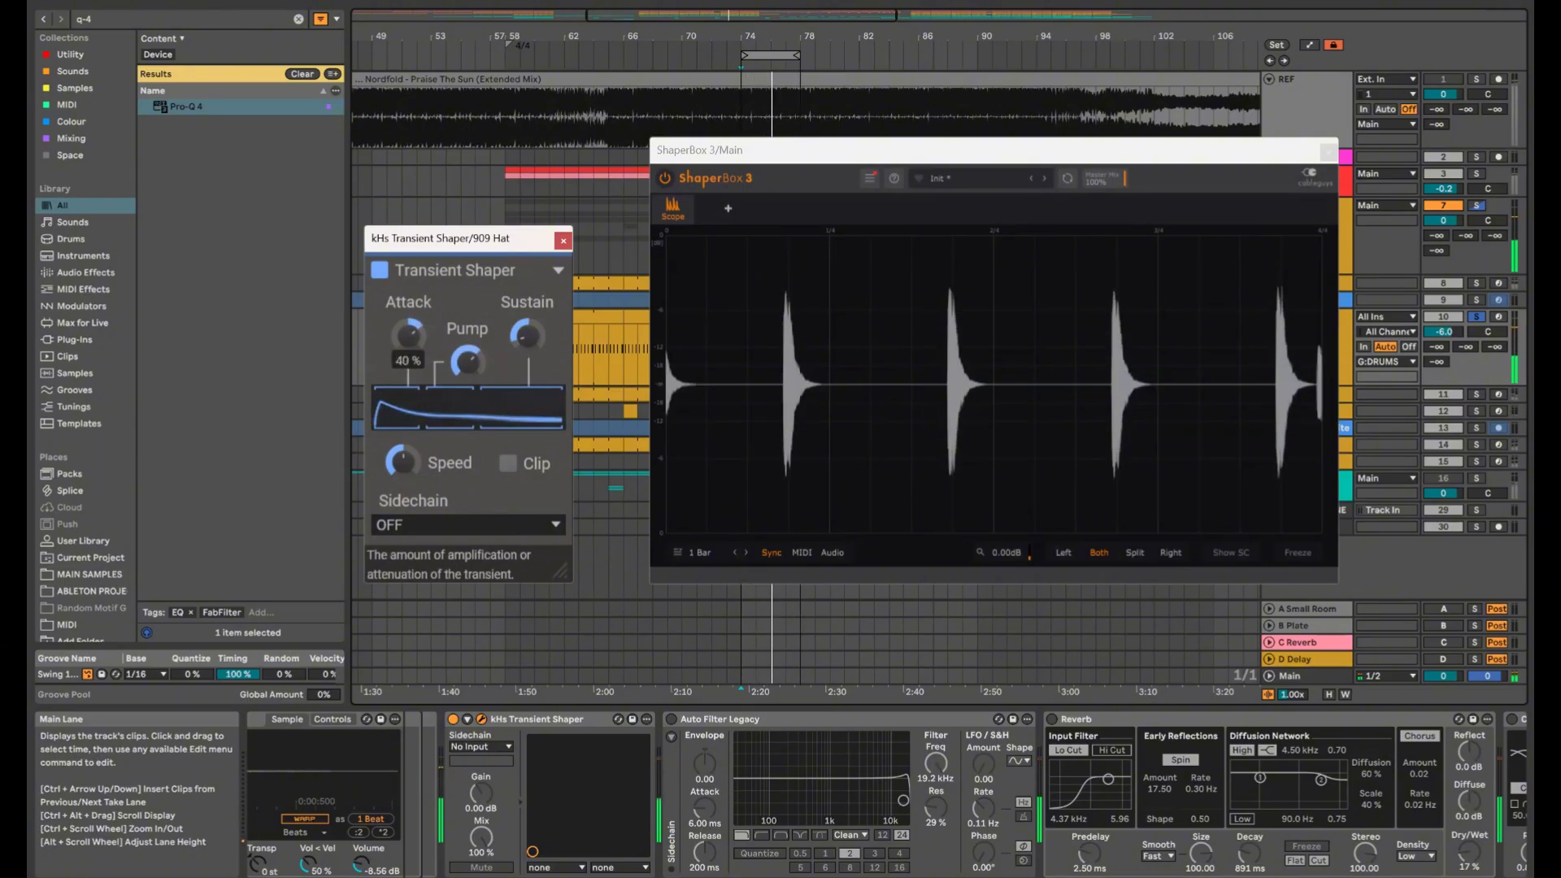
# Fine-tune the 909 Hat's Attack while comparing the full mix with the REF track, and close the plug-in windows
pyautogui.press('s')
pyautogui.press('s')
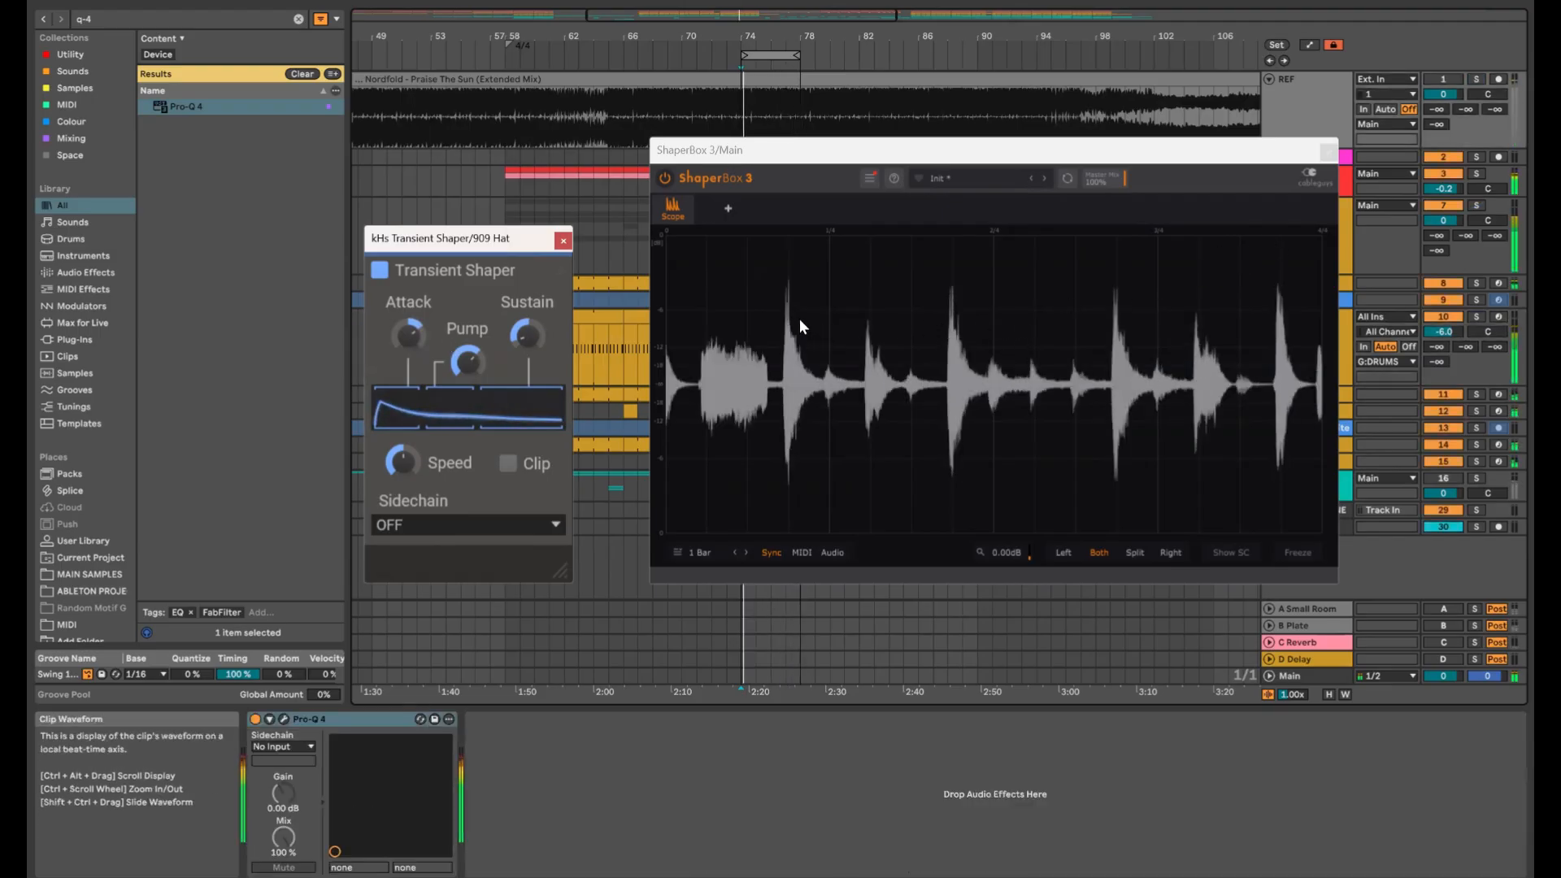
pyautogui.moveTo(410, 335); pyautogui.dragTo(410, 342)
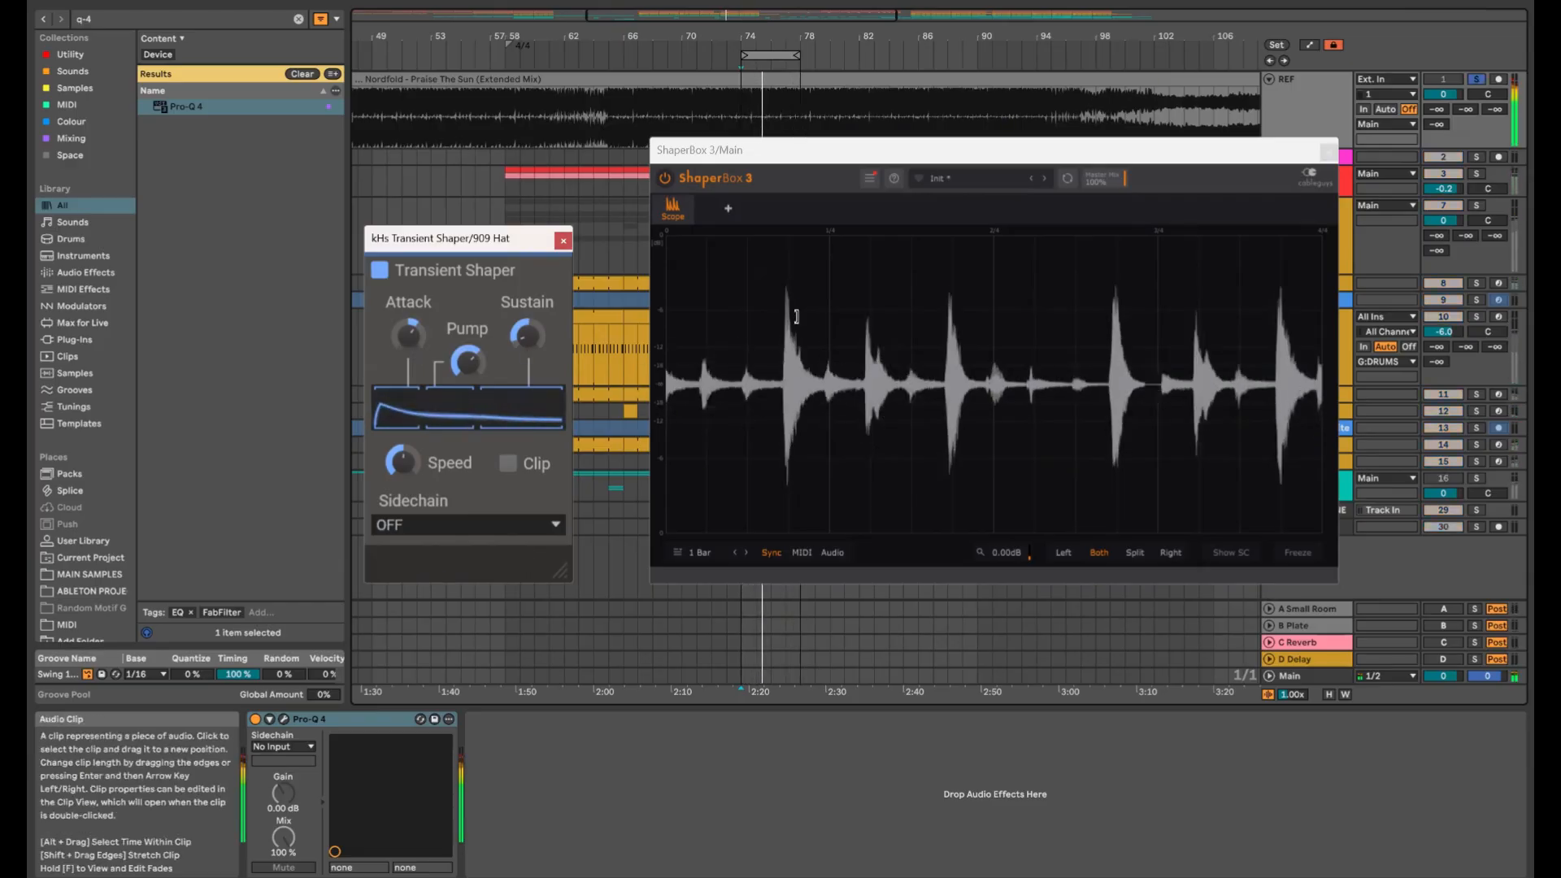
pyautogui.press('s')
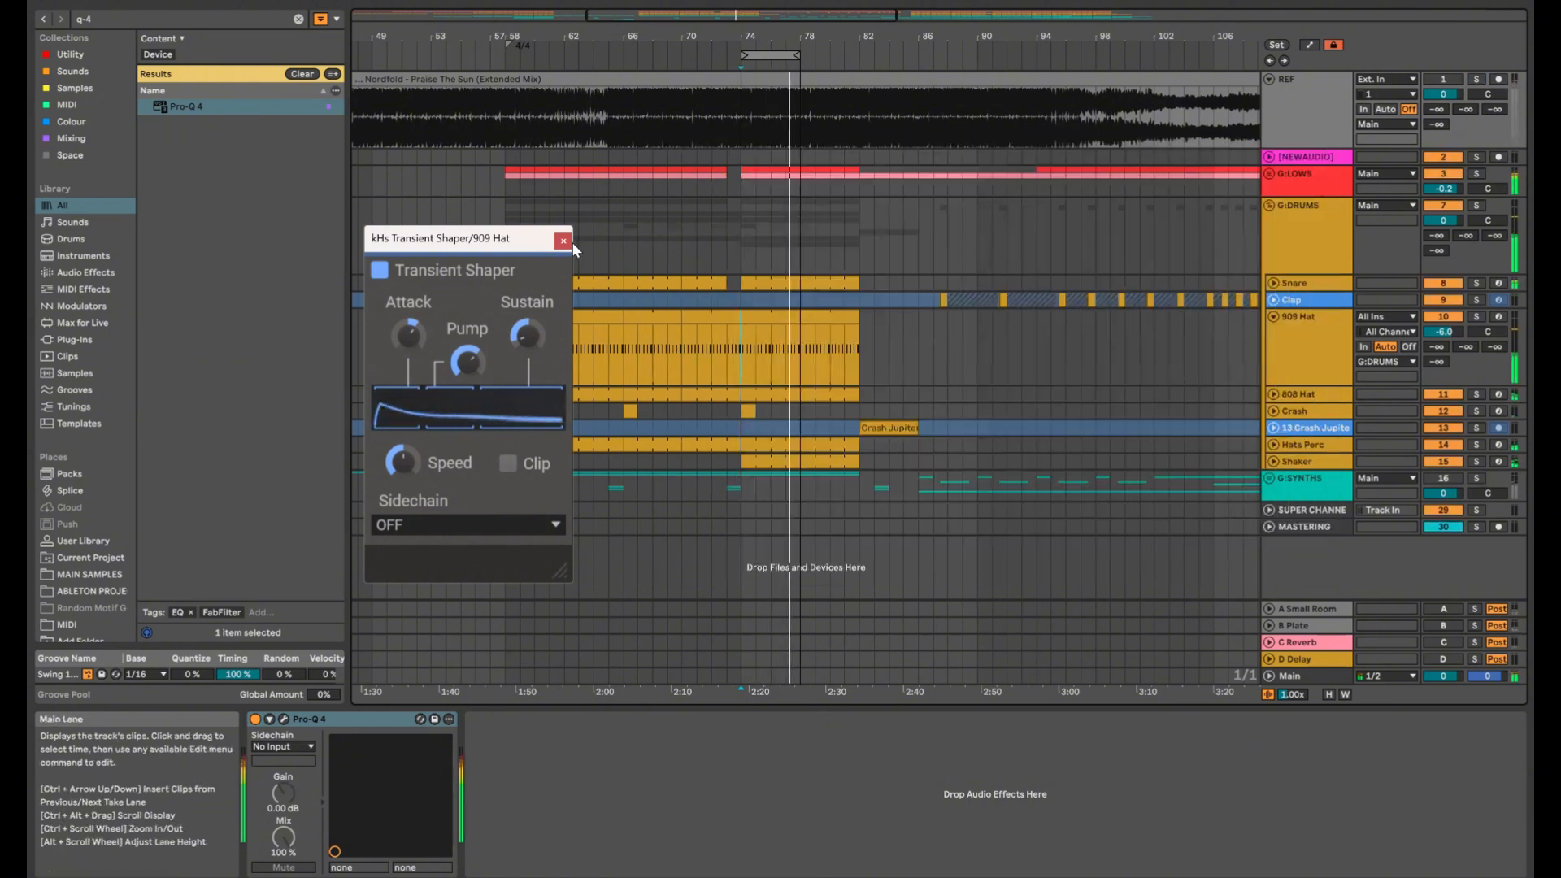
pyautogui.click(565, 241)
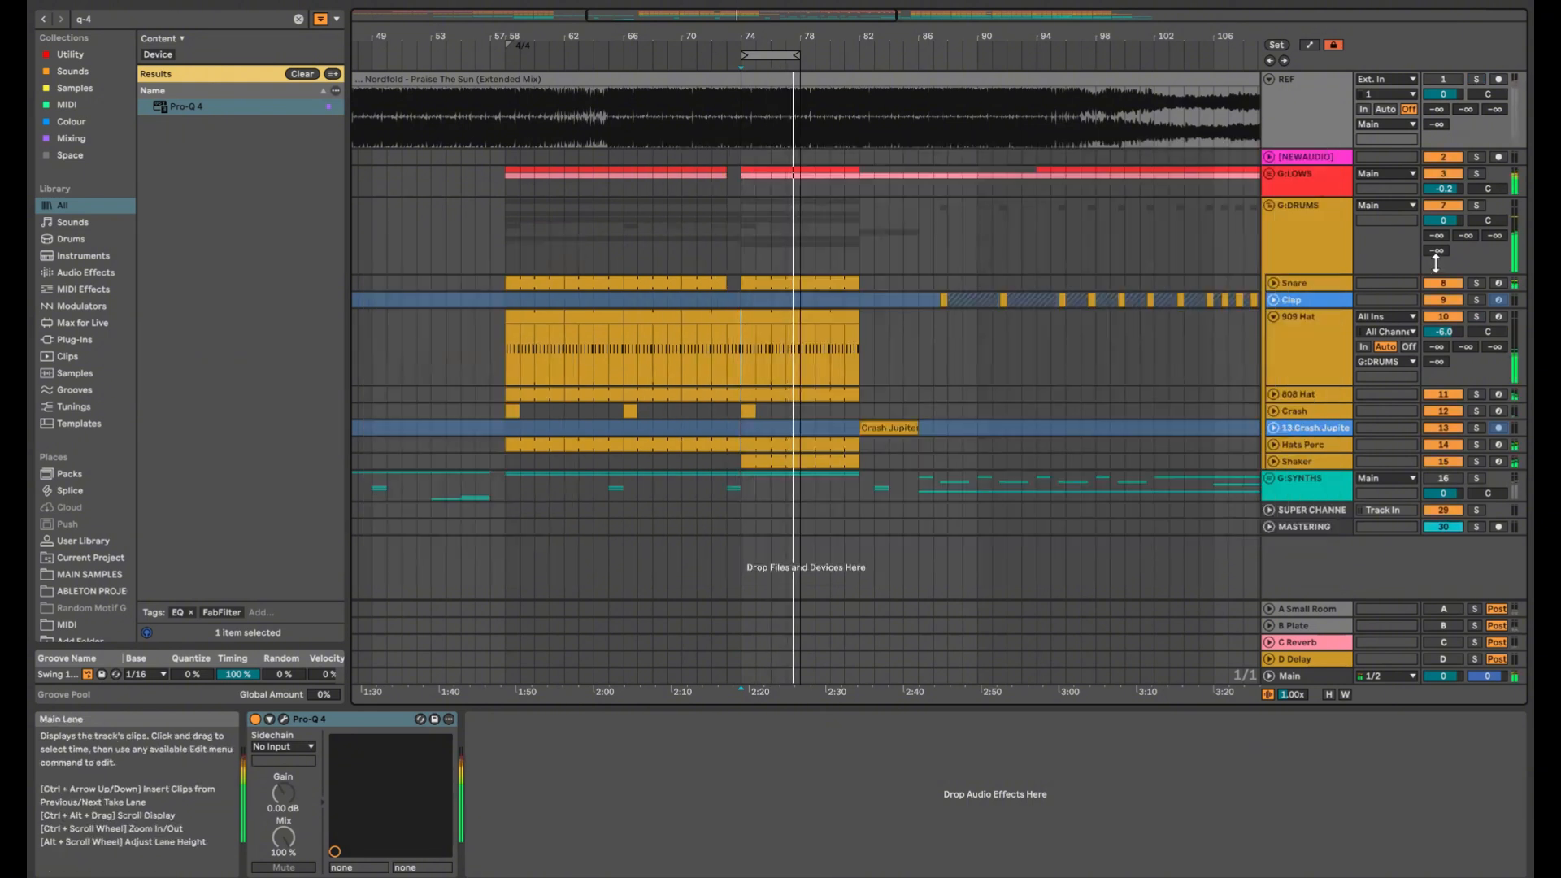
# Enable return tracks A to D, solo the 909 Hat, and set its A Small Room send to about -5 dB
pyautogui.moveTo(1448, 610); pyautogui.dragTo(1445, 626)
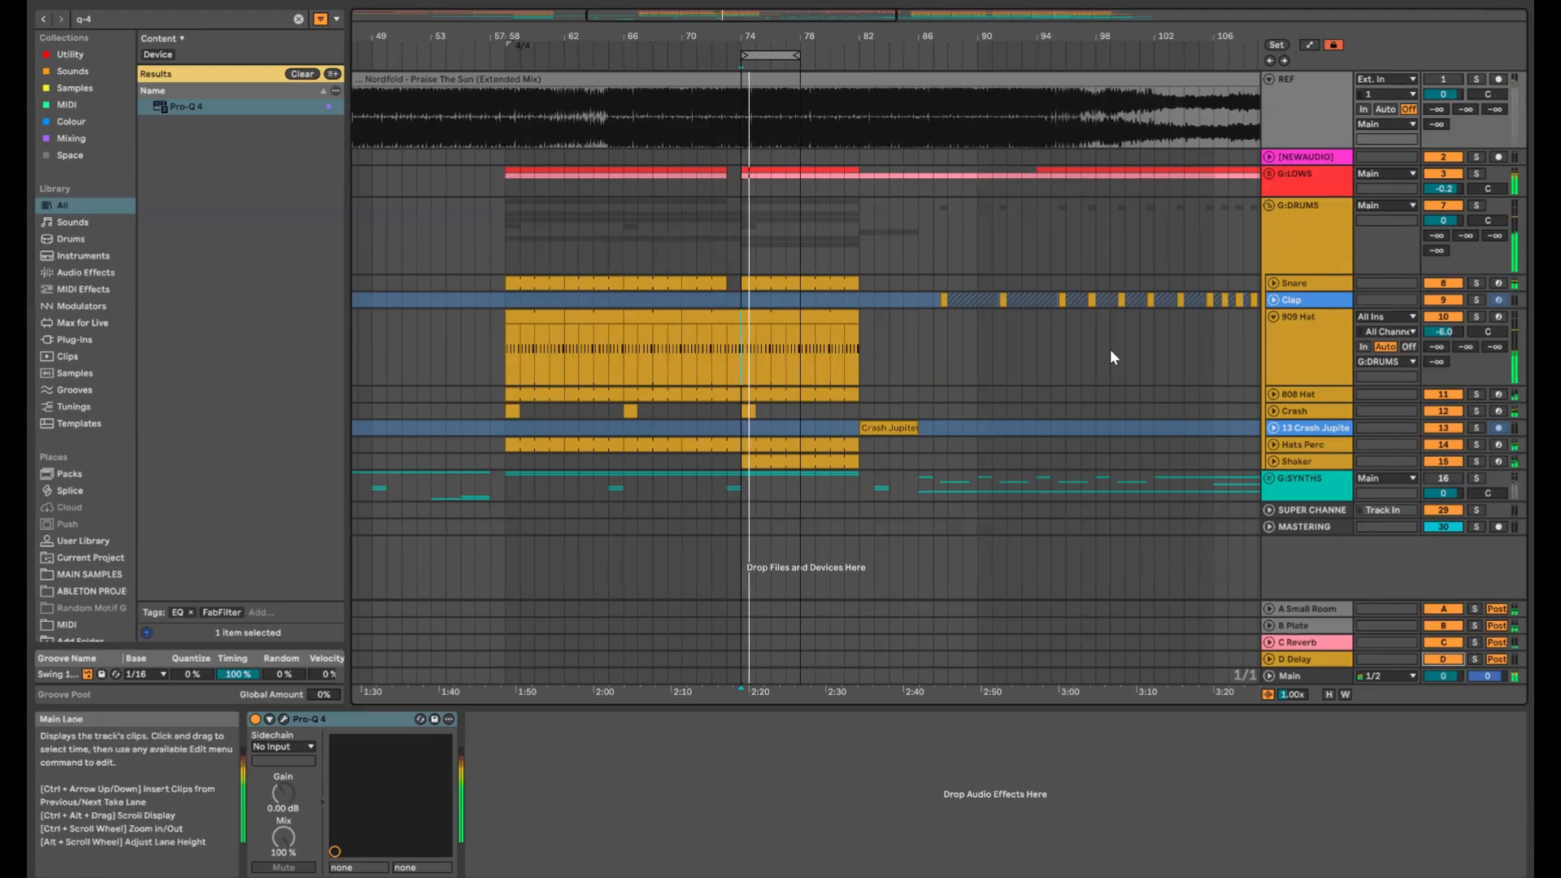
pyautogui.click(1300, 317)
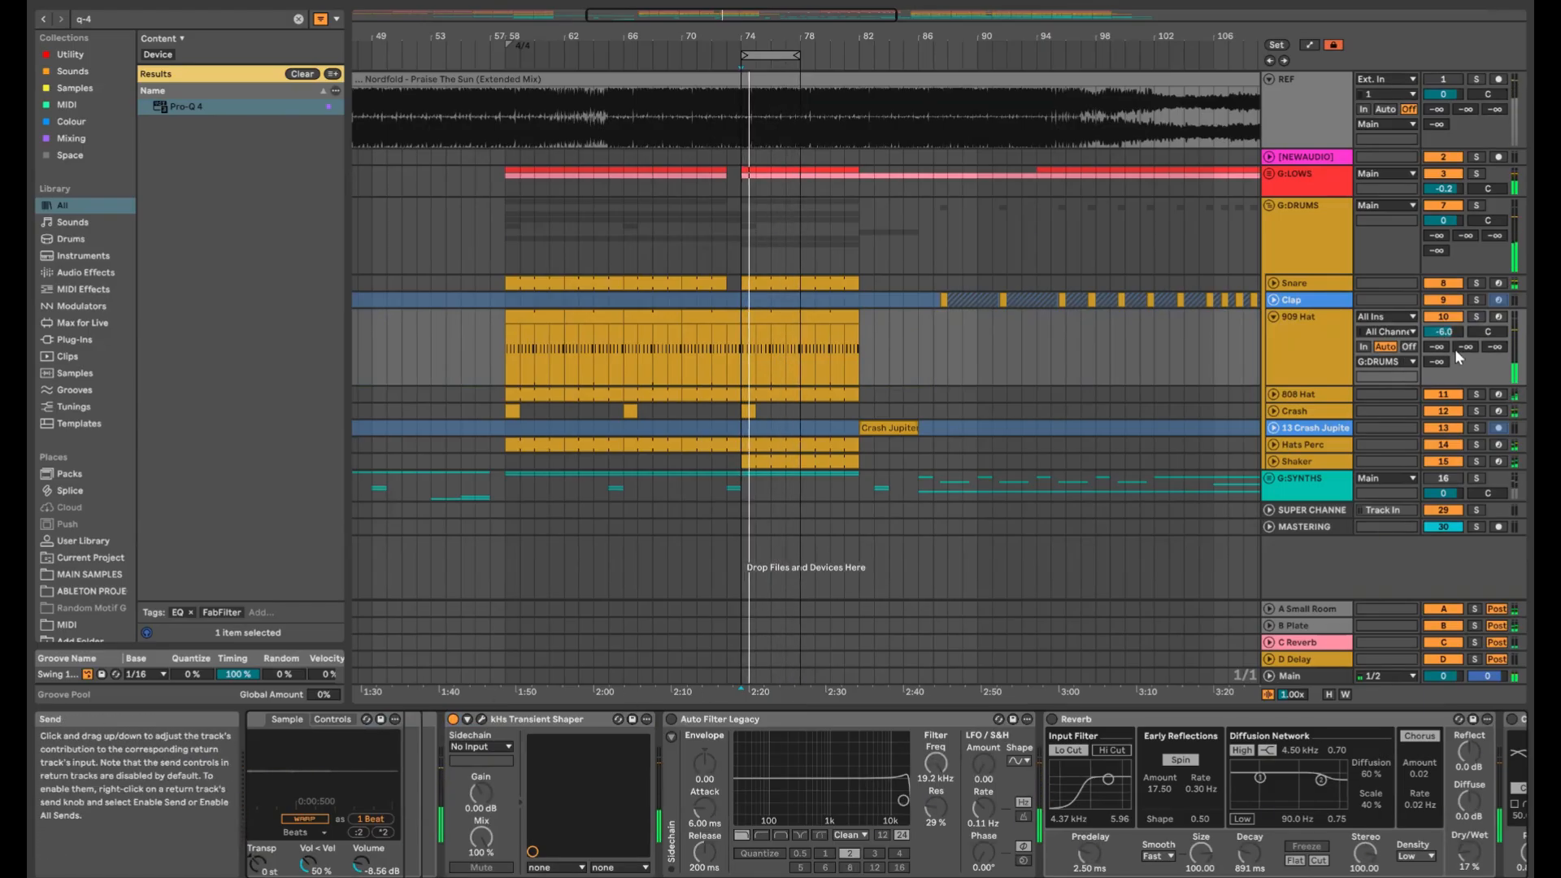
pyautogui.click(1476, 316)
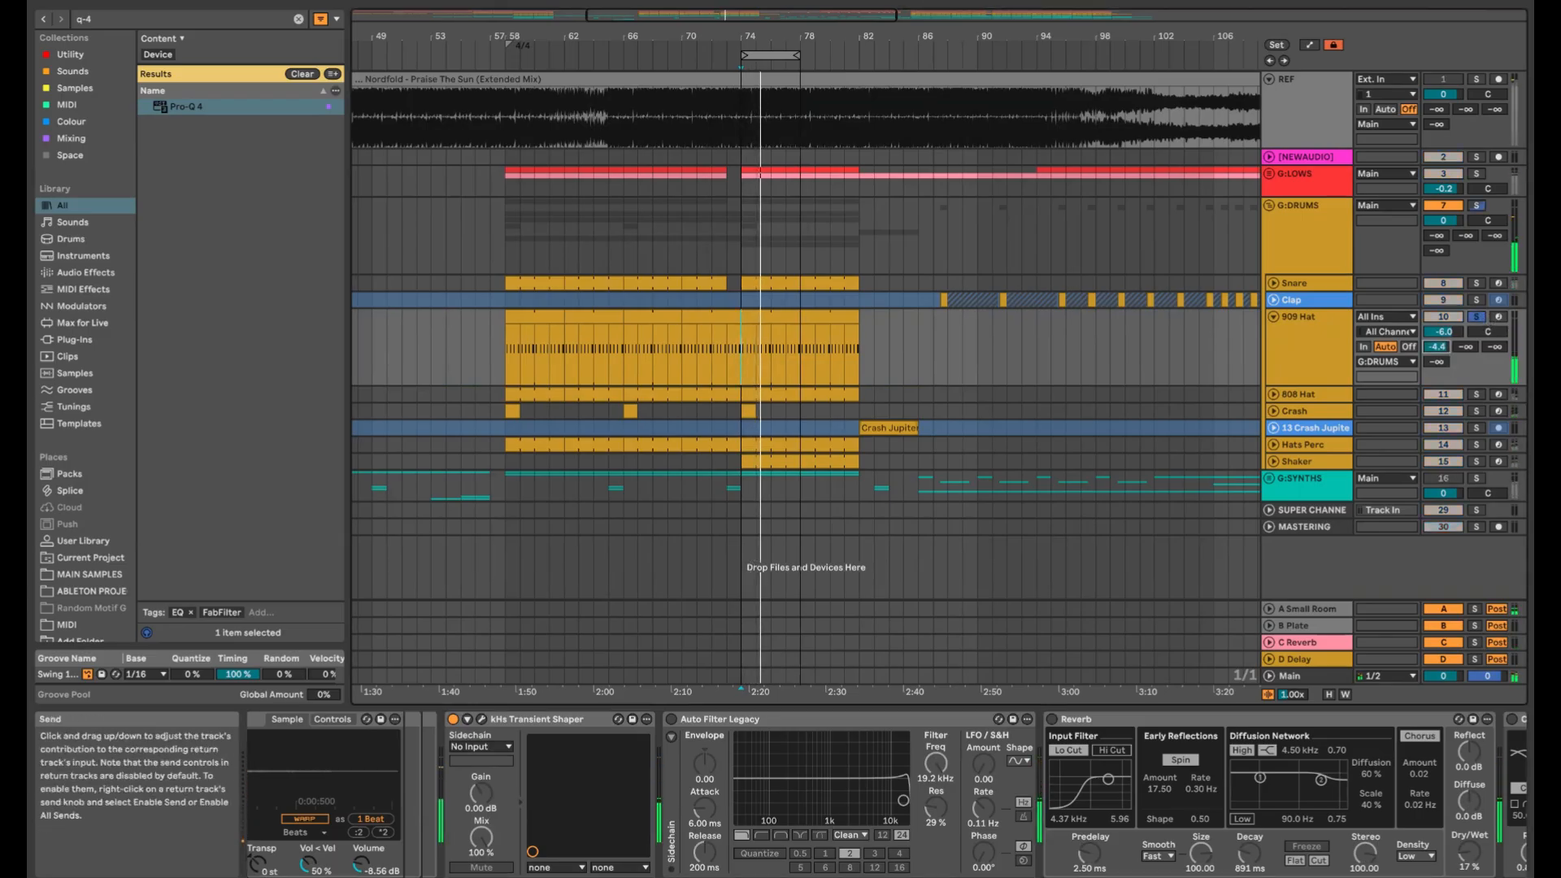
# Lower the Pump to 42% in the 909 Hat's kHs Transient Shaper and close its window
pyautogui.click(482, 719)
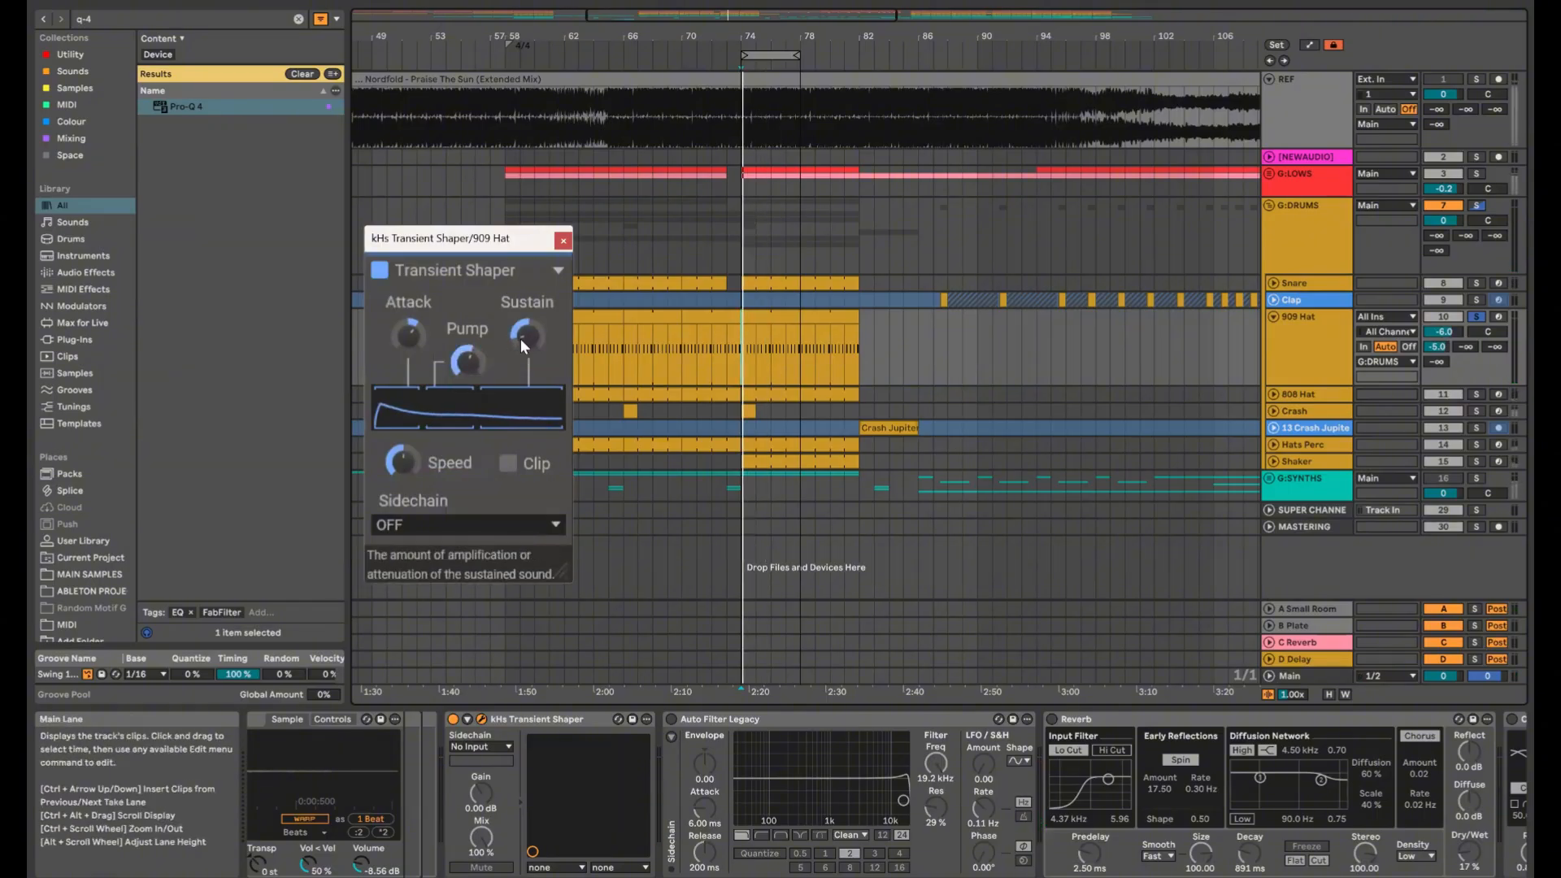
pyautogui.moveTo(466, 362)
pyautogui.mouseDown()
pyautogui.moveTo(466, 401)
pyautogui.moveTo(466, 378)
pyautogui.mouseUp()
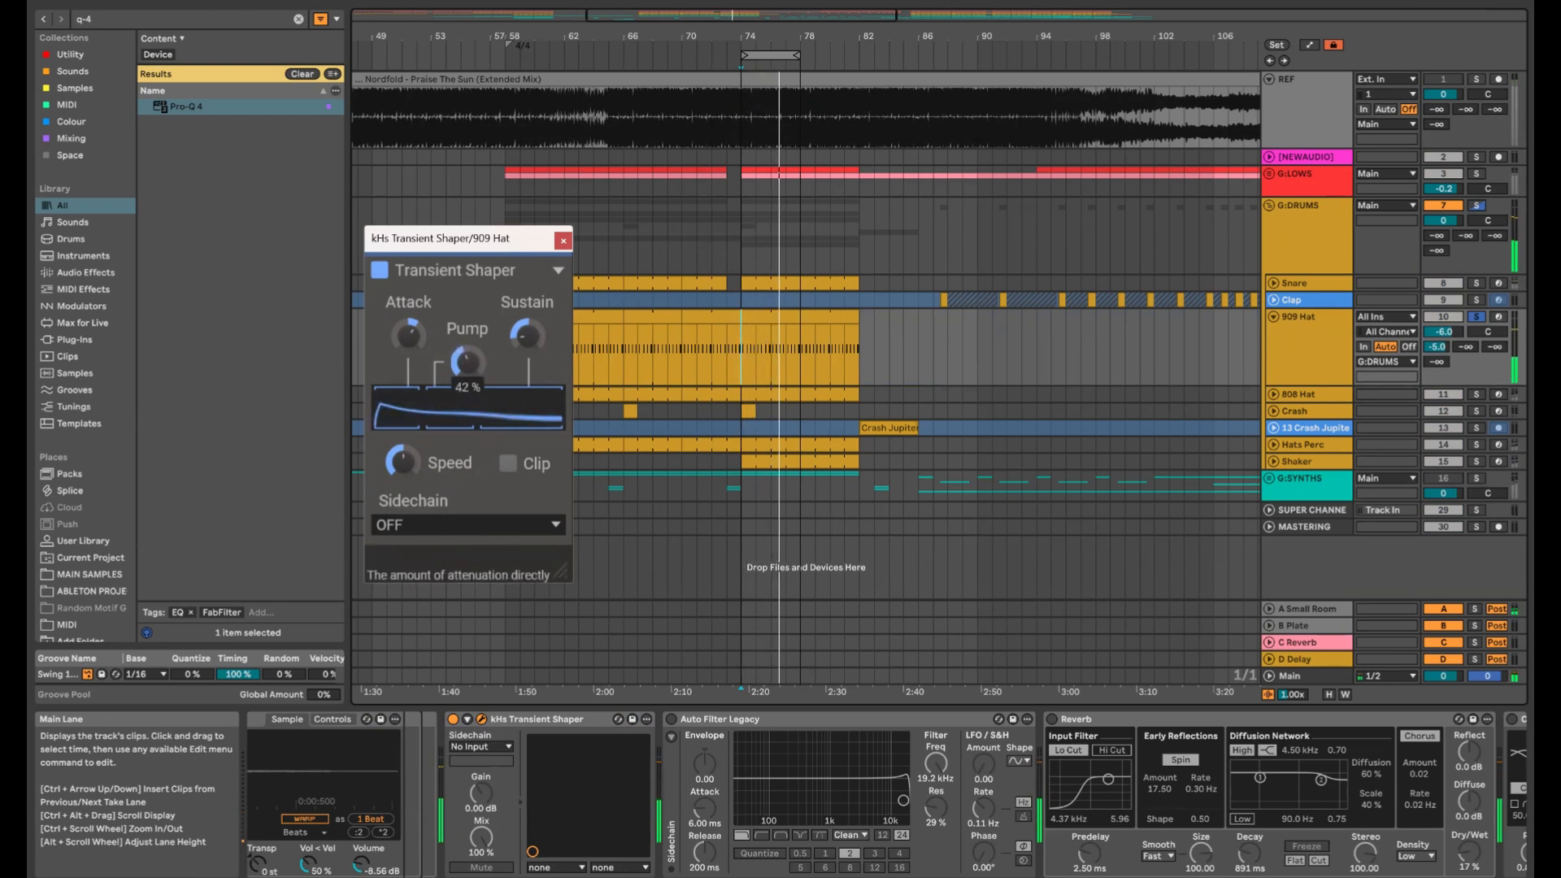
pyautogui.click(564, 240)
# Set the 909 Hat's sends to -8.0 dB for A Small Room and -18.0 dB for B Plate, and unsolo the track
pyautogui.moveTo(1466, 346); pyautogui.dragTo(1462, 348)
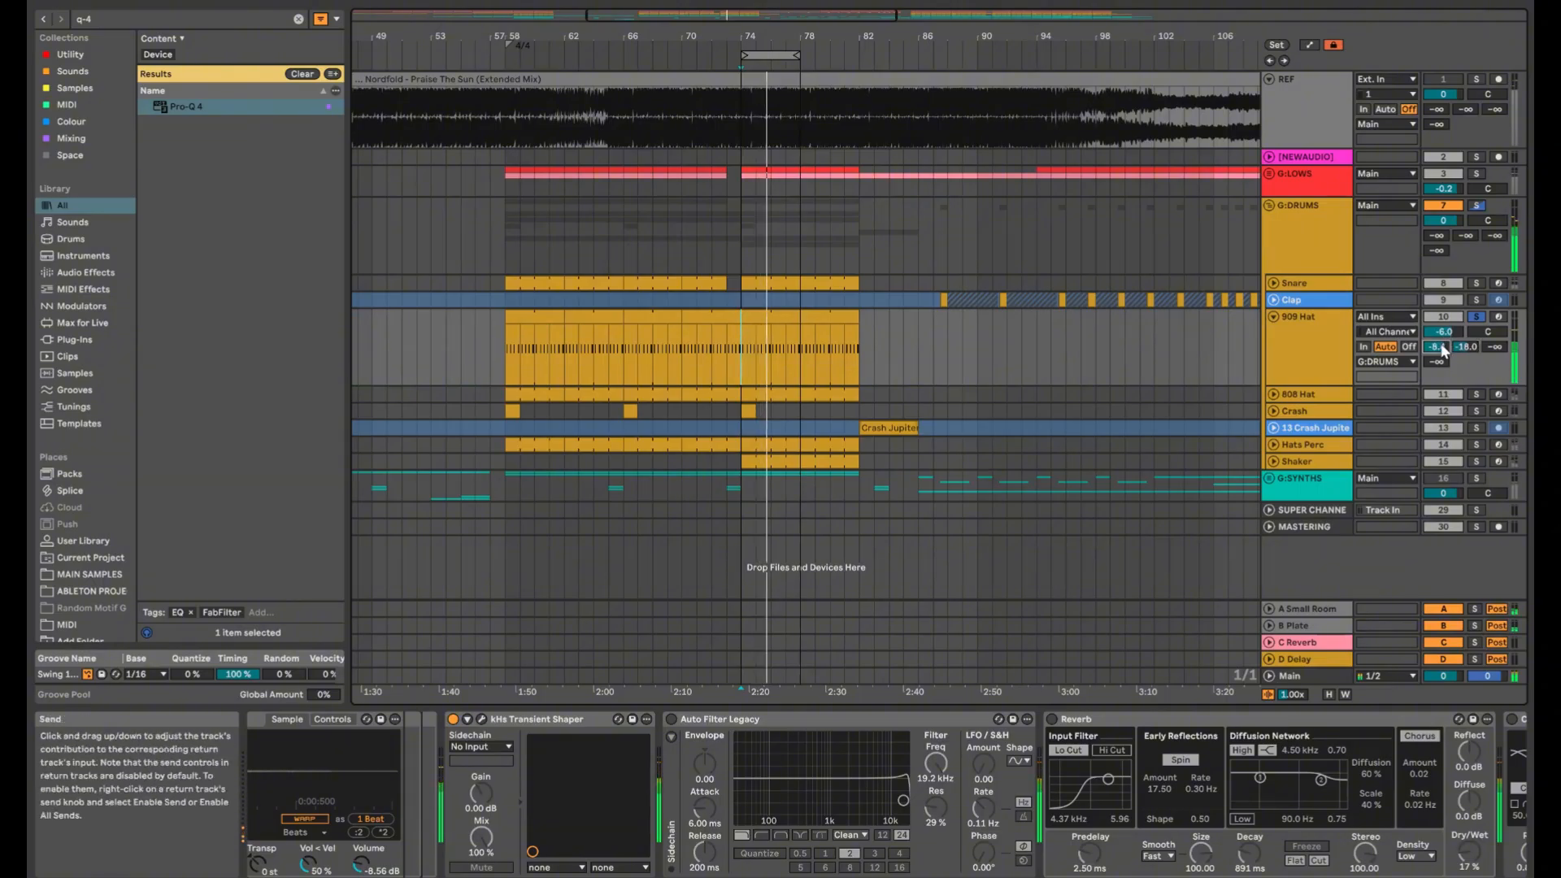
pyautogui.click(1476, 317)
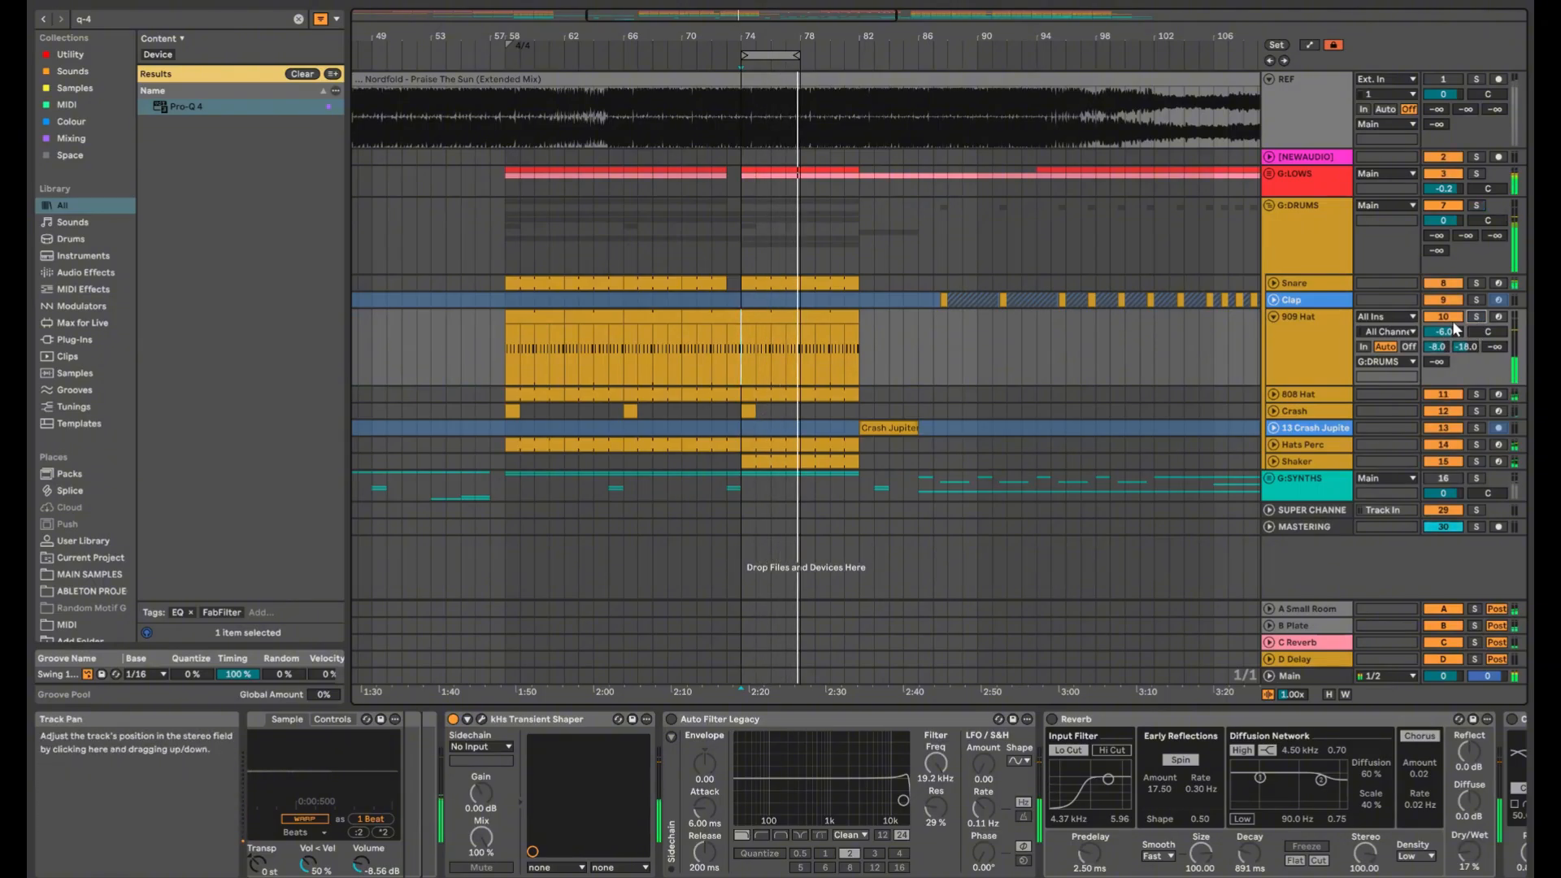
pyautogui.hotkey('ctrl', 'alt', 'p')
pyautogui.hotkey('ctrl', 'alt', 'p')
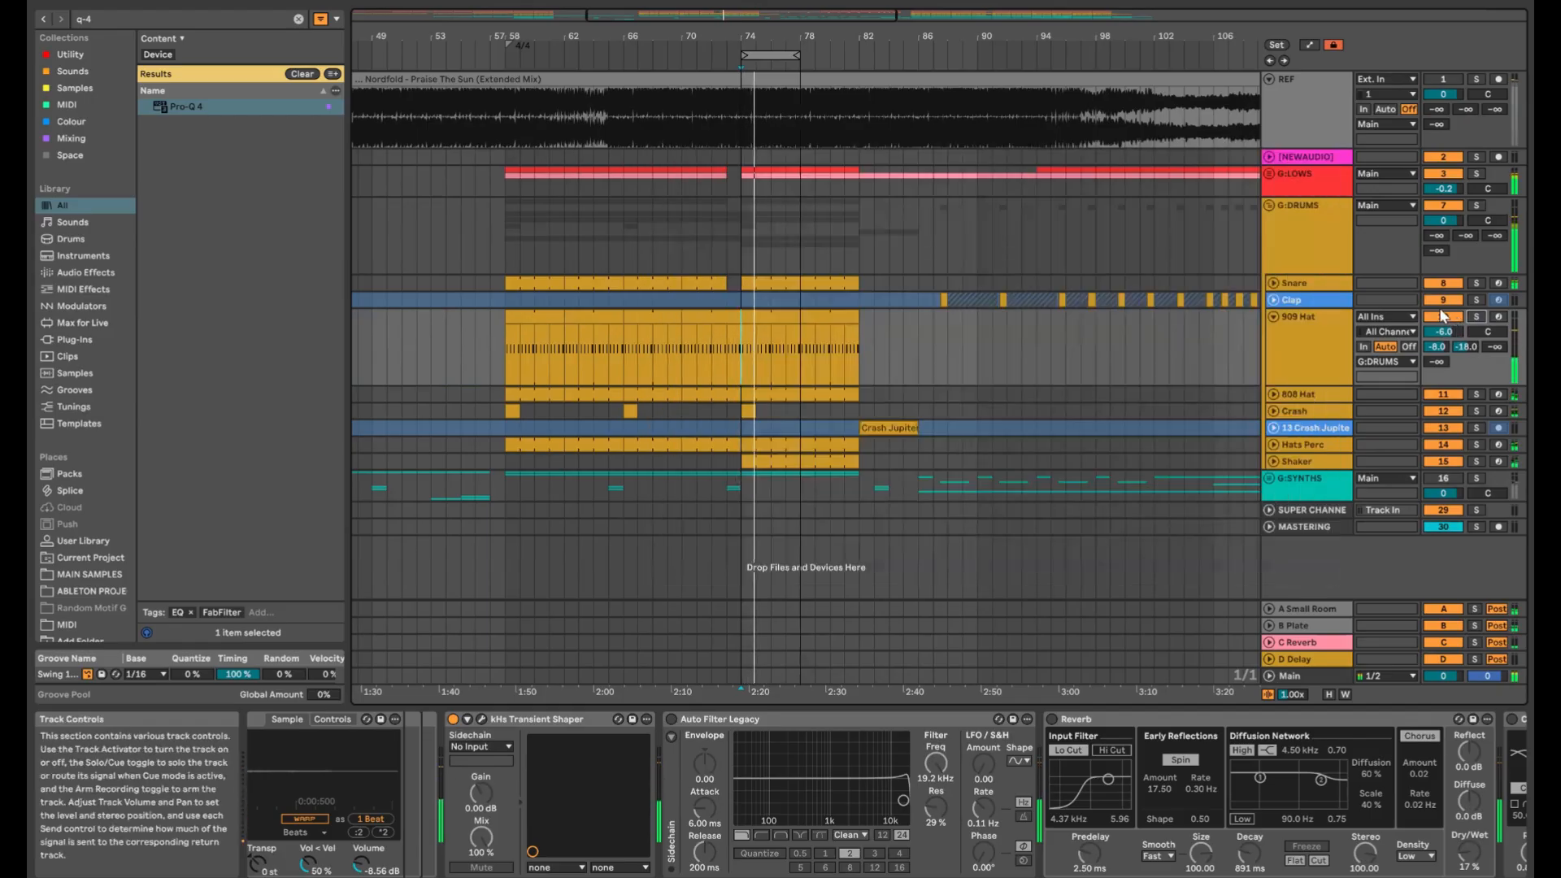
# Audition the REF track, reopen the ShaperBox 3 scope to compare its waveform with the mix, and reposition the scope window
pyautogui.press('s')
pyautogui.press('space')
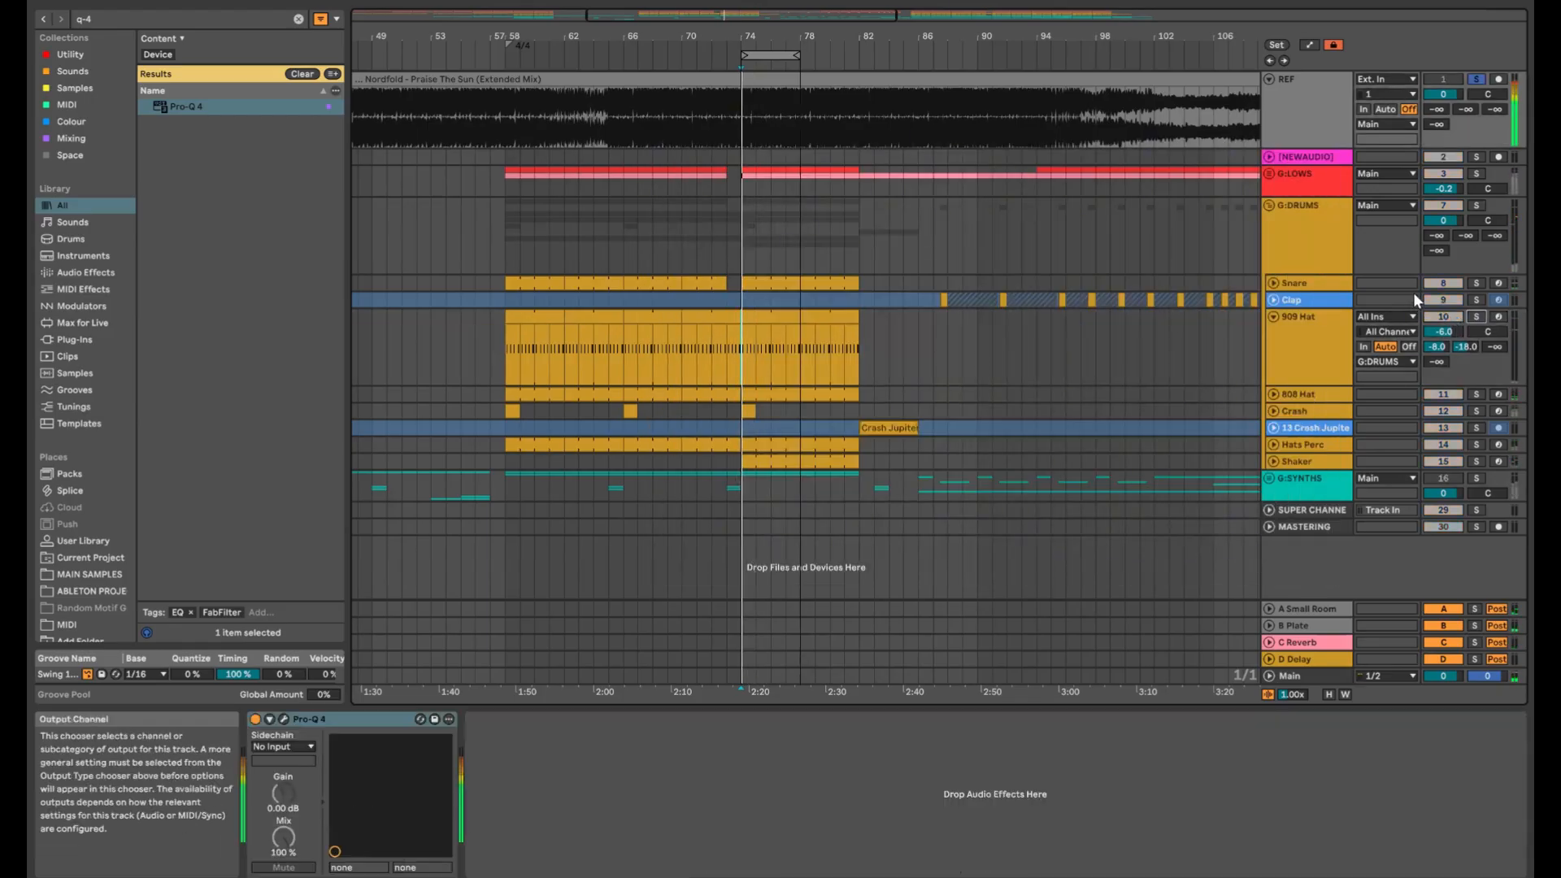
pyautogui.hotkey('ctrl', 'alt', 'p')
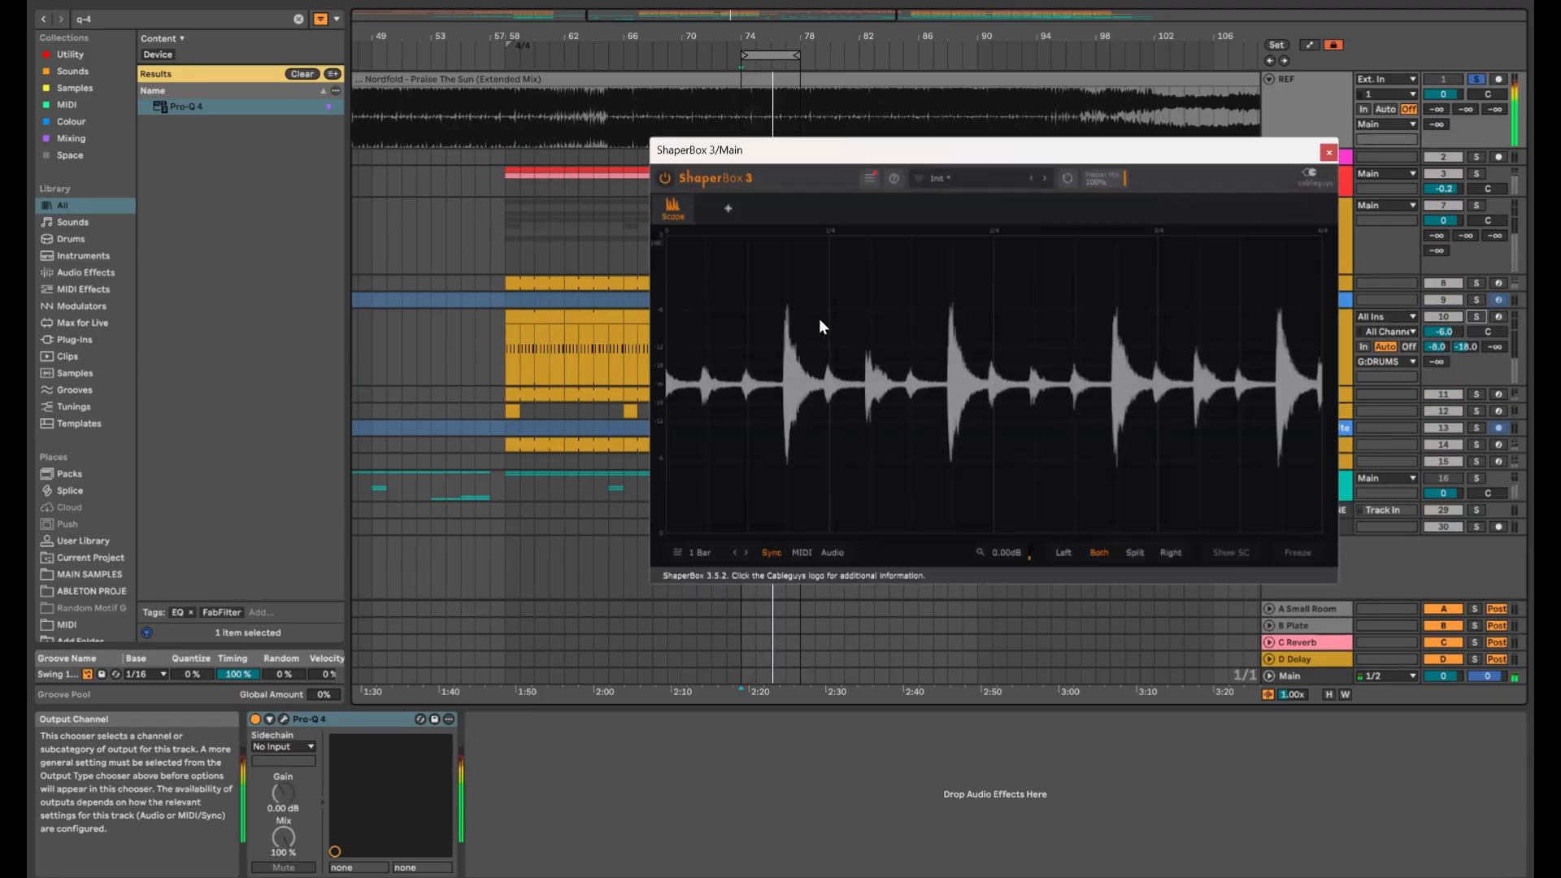
pyautogui.press('s')
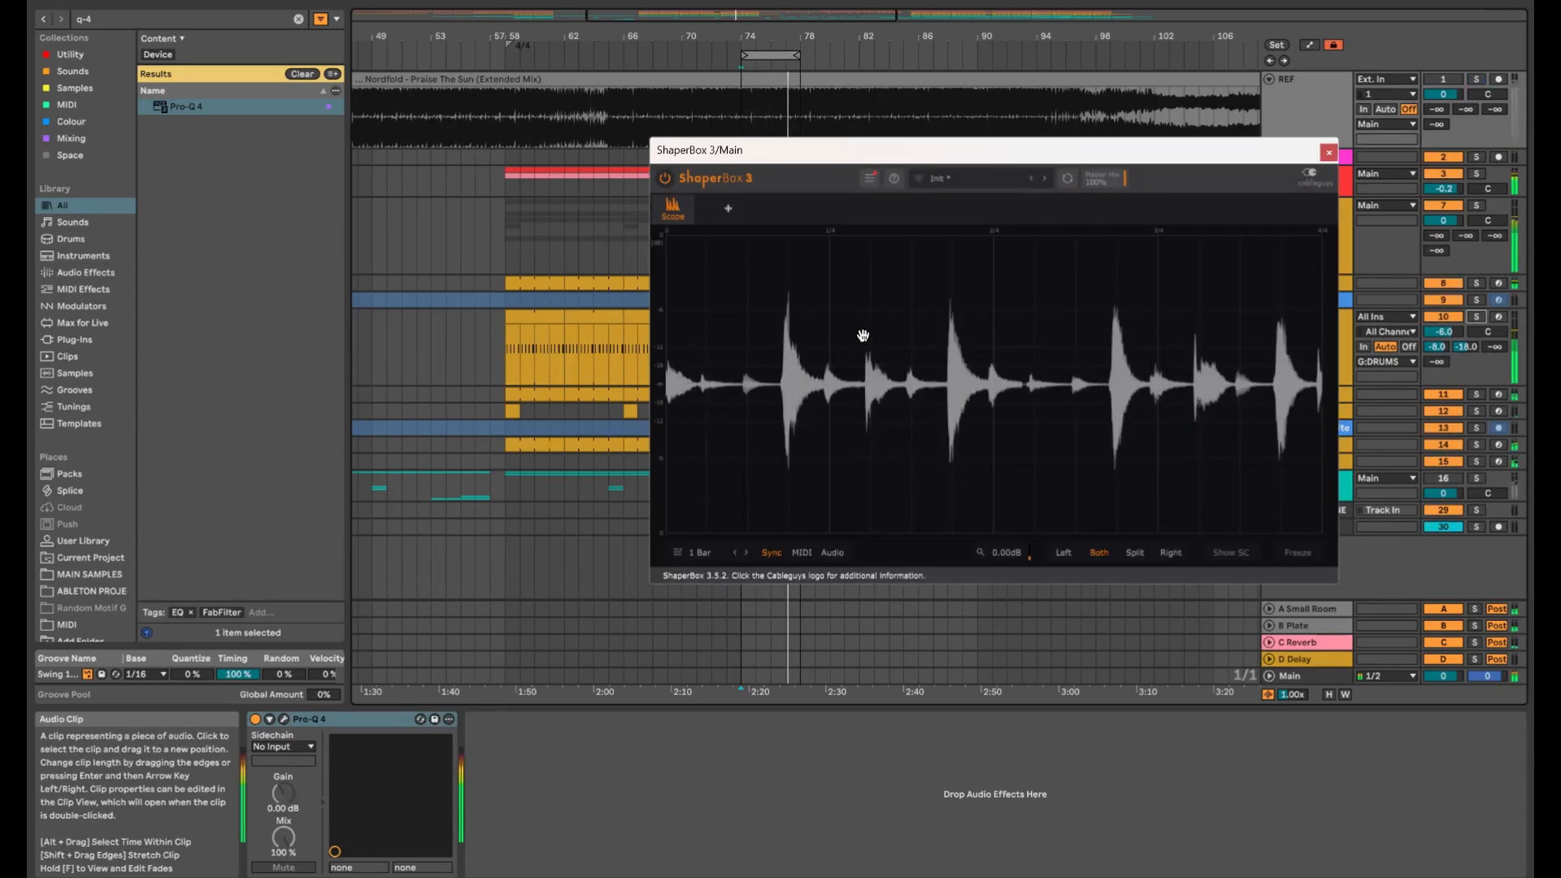
pyautogui.moveTo(986, 153); pyautogui.dragTo(799, 156)
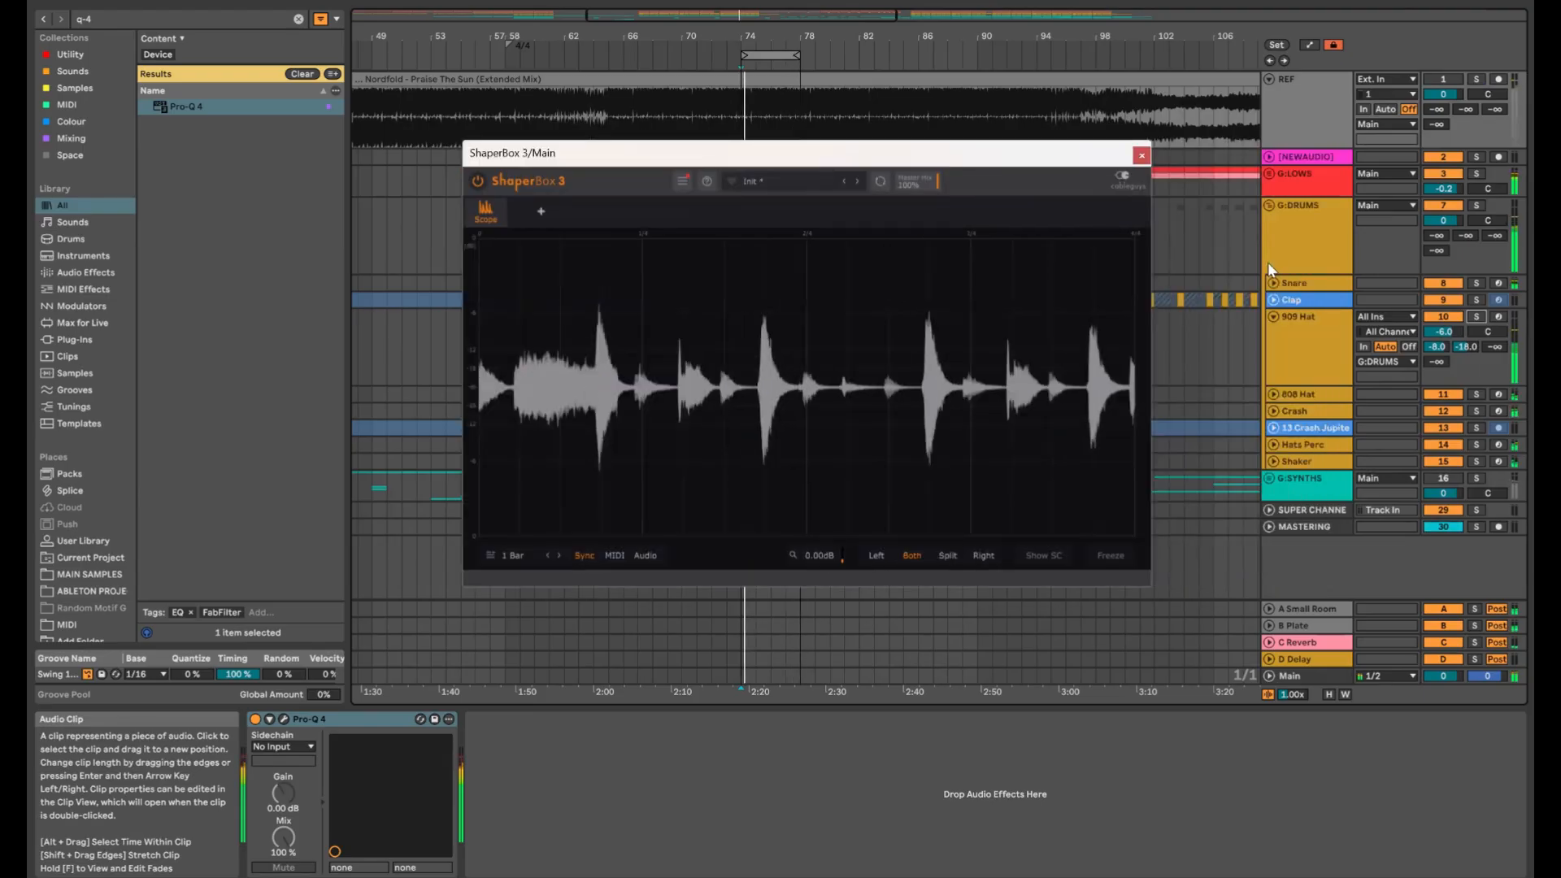
# Raise the 12 kHz high band gain slightly in the Scheps 73 on the G:DRUMS group and close its window
pyautogui.click(1314, 242)
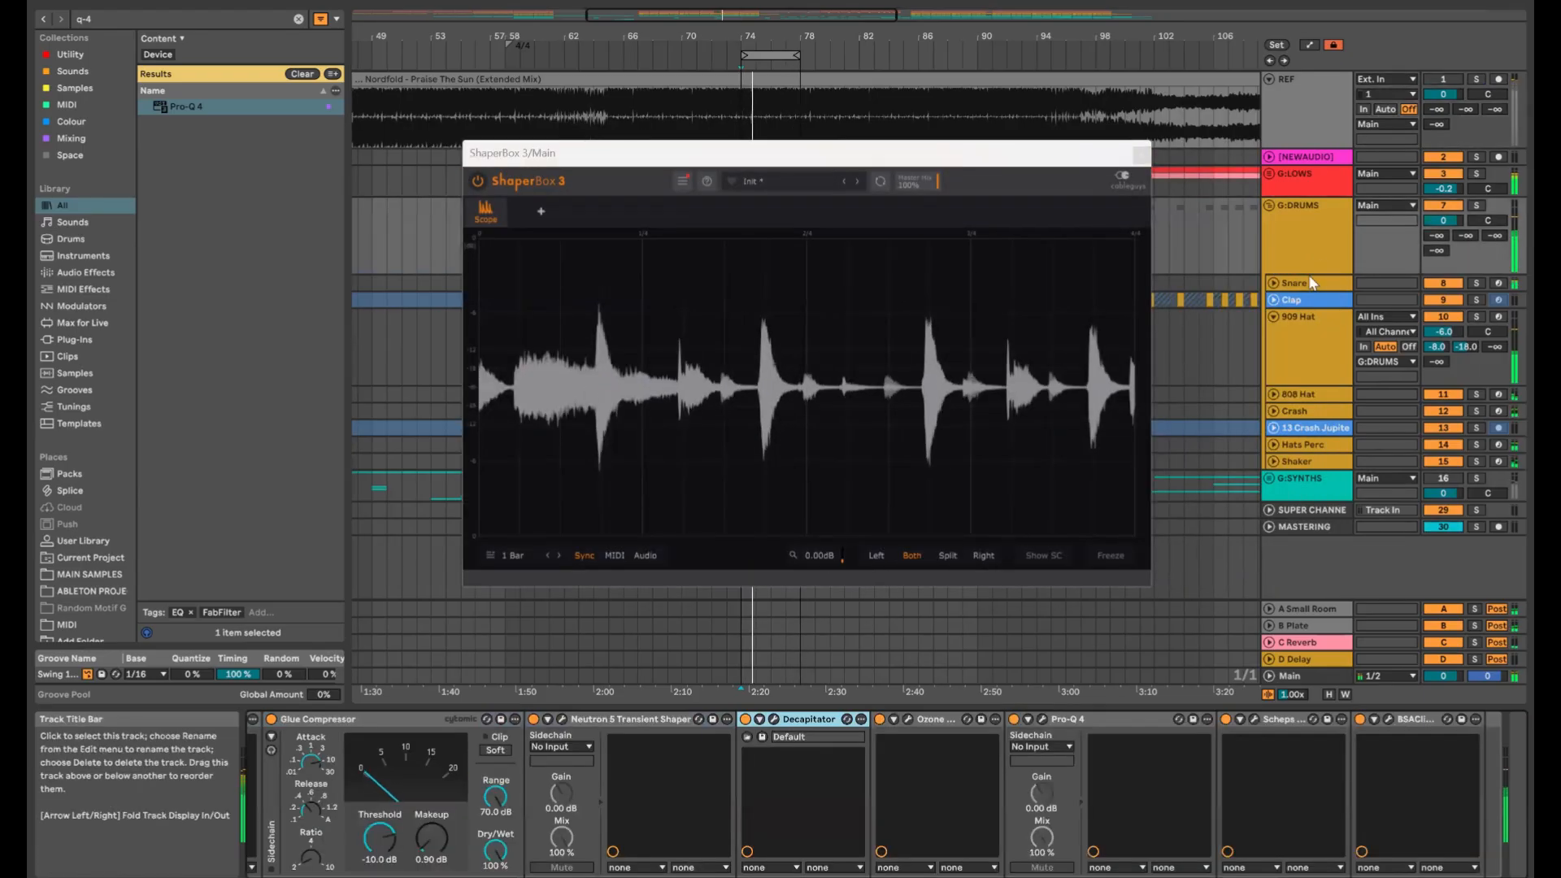
pyautogui.click(1255, 719)
pyautogui.moveTo(1072, 284); pyautogui.dragTo(1071, 277)
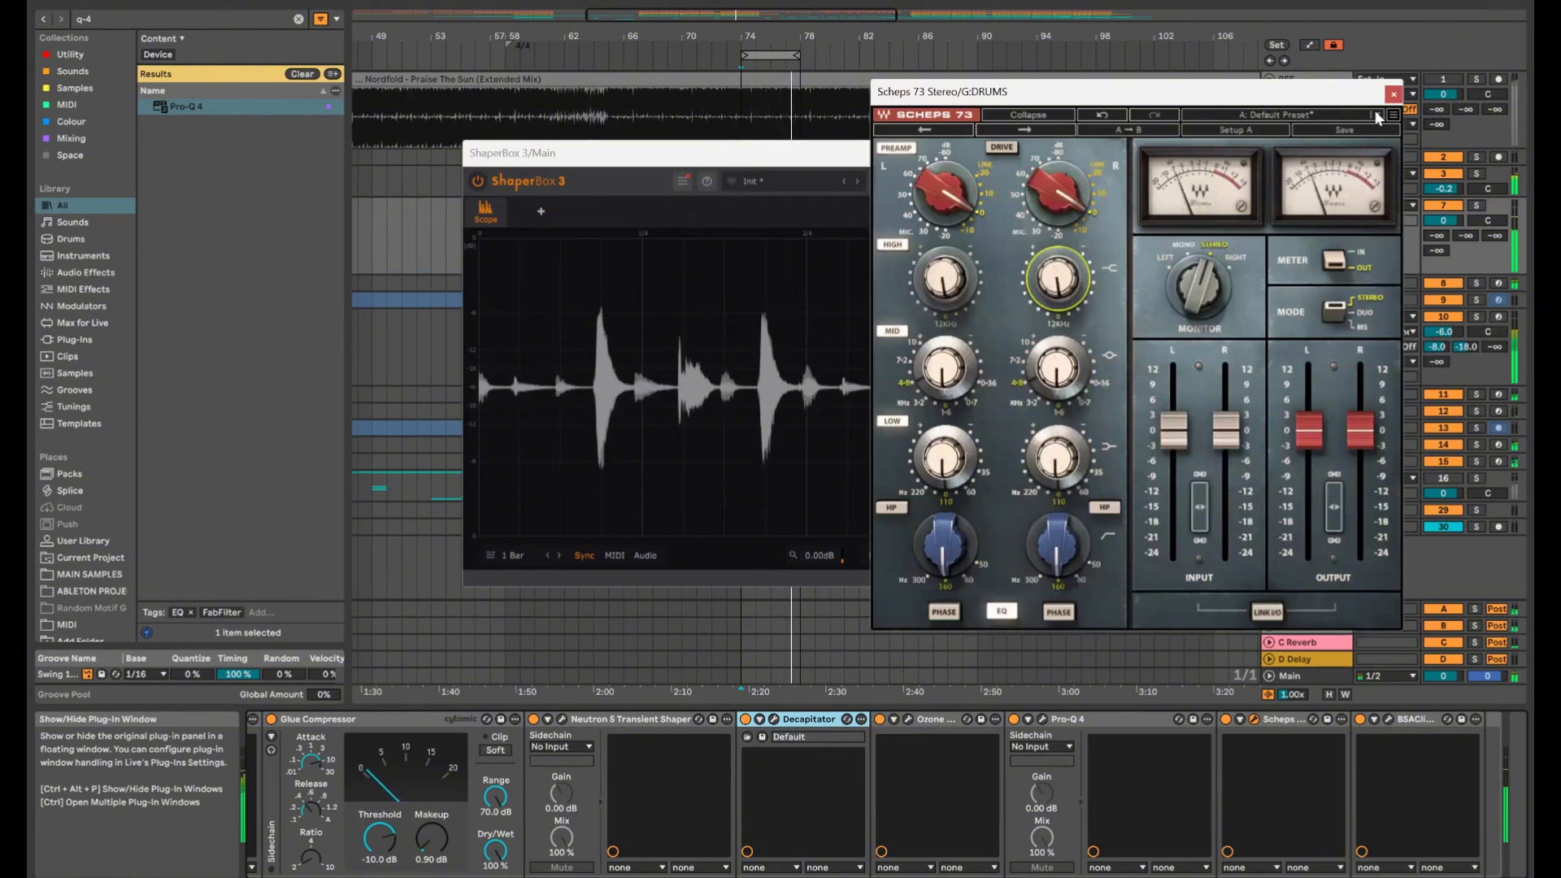
pyautogui.click(1393, 94)
# Switch between the mix and the REF track to compare their transient peaks in the scope after the high band change
pyautogui.press('s')
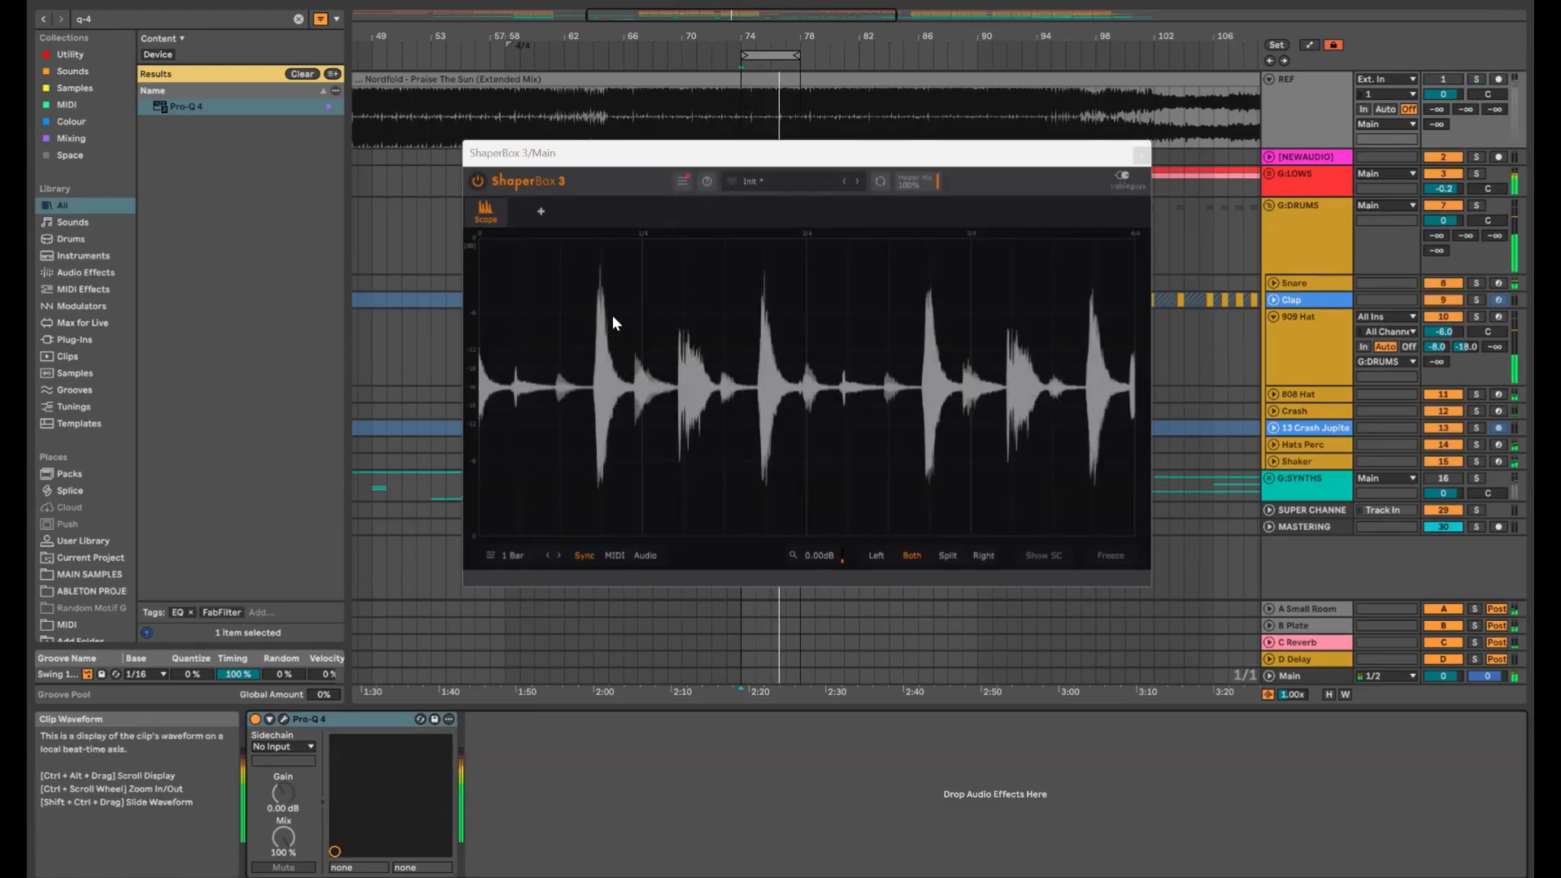
pyautogui.press('s')
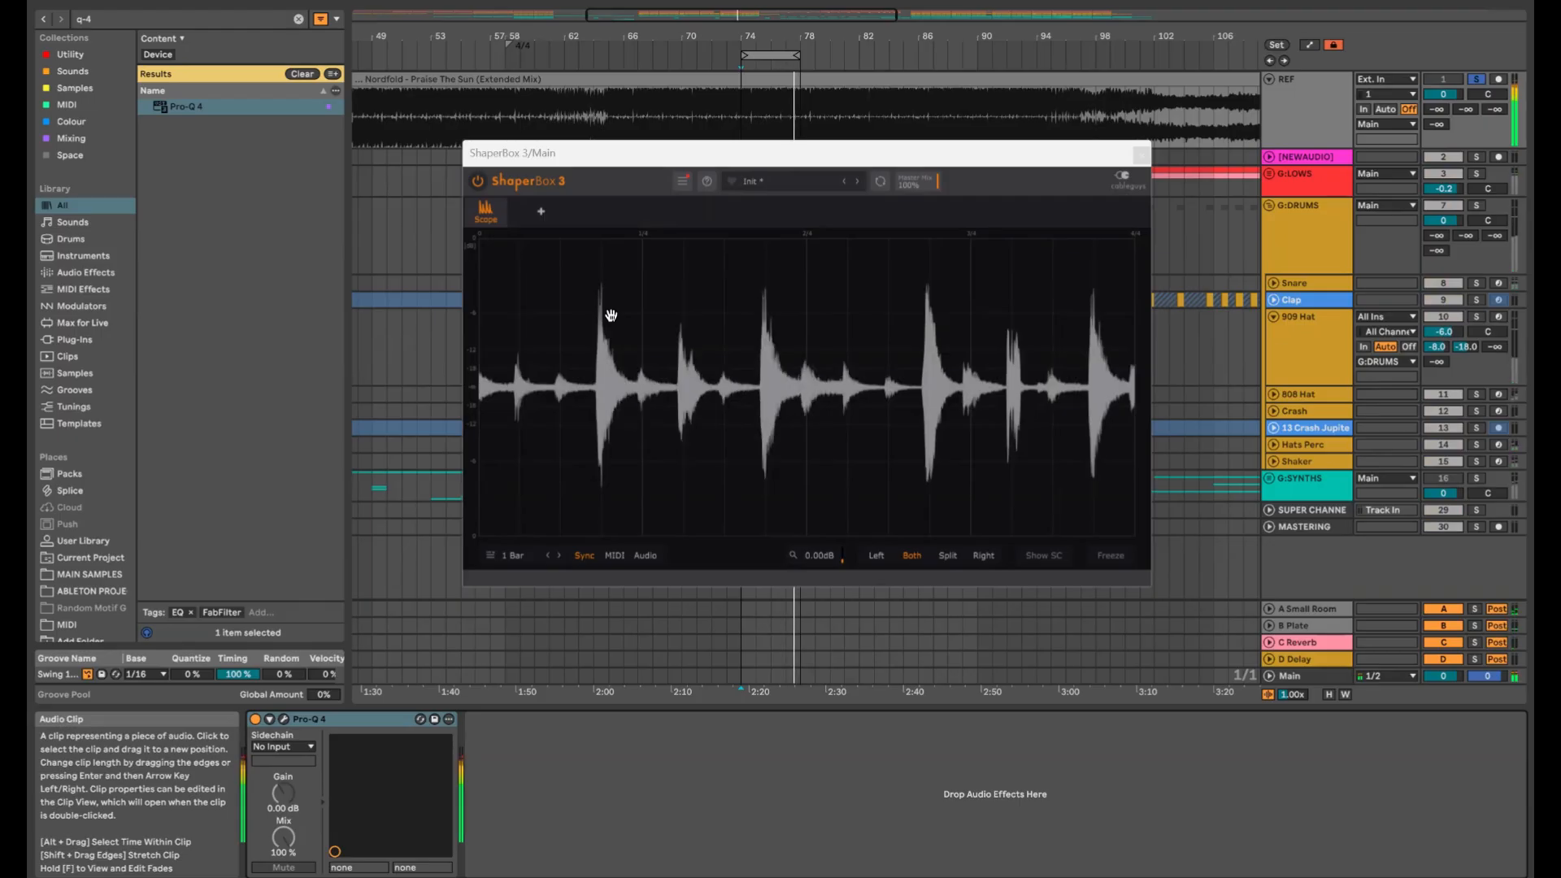
pyautogui.press('s')
# Set the Scheps 73 mid band on the G:DRUMS group to 7.2 kHz with about -0.6 dB of gain
pyautogui.click(1309, 232)
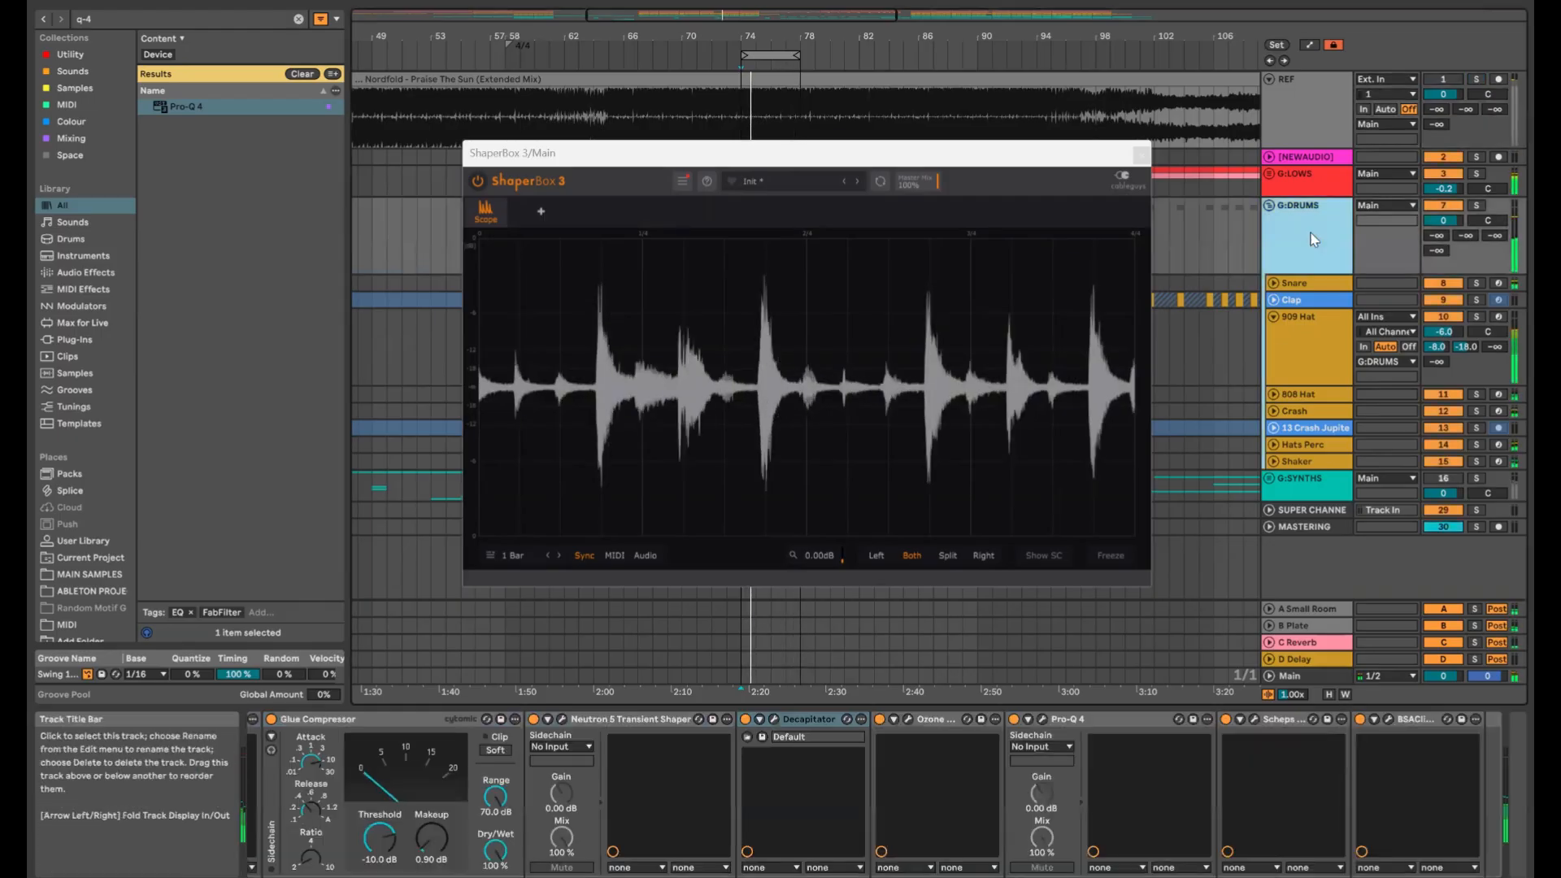
pyautogui.click(1255, 719)
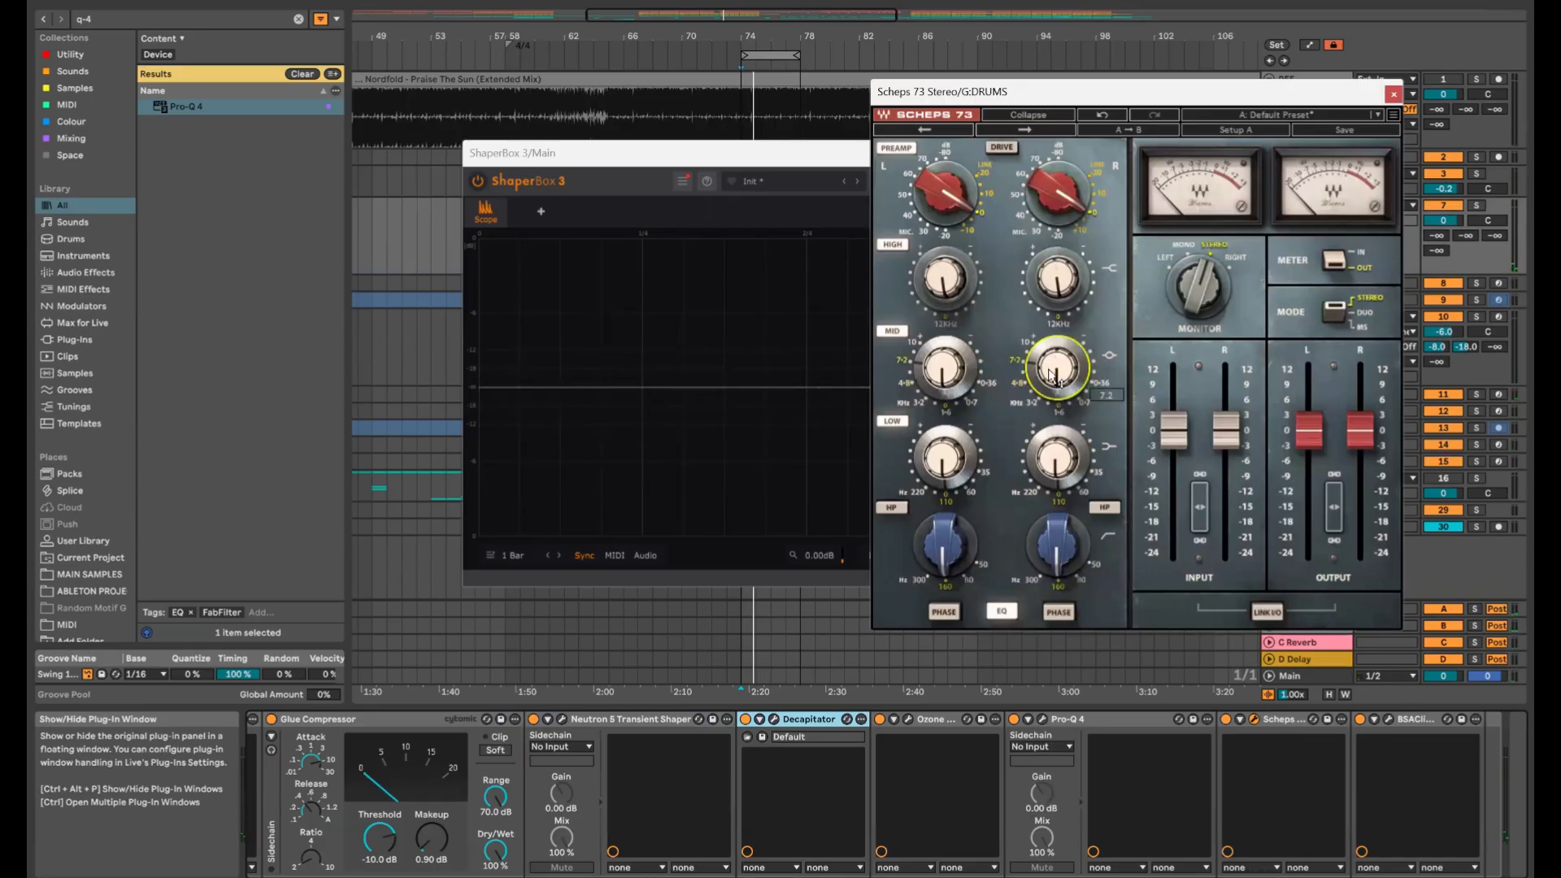
pyautogui.moveTo(1057, 369); pyautogui.dragTo(1056, 372)
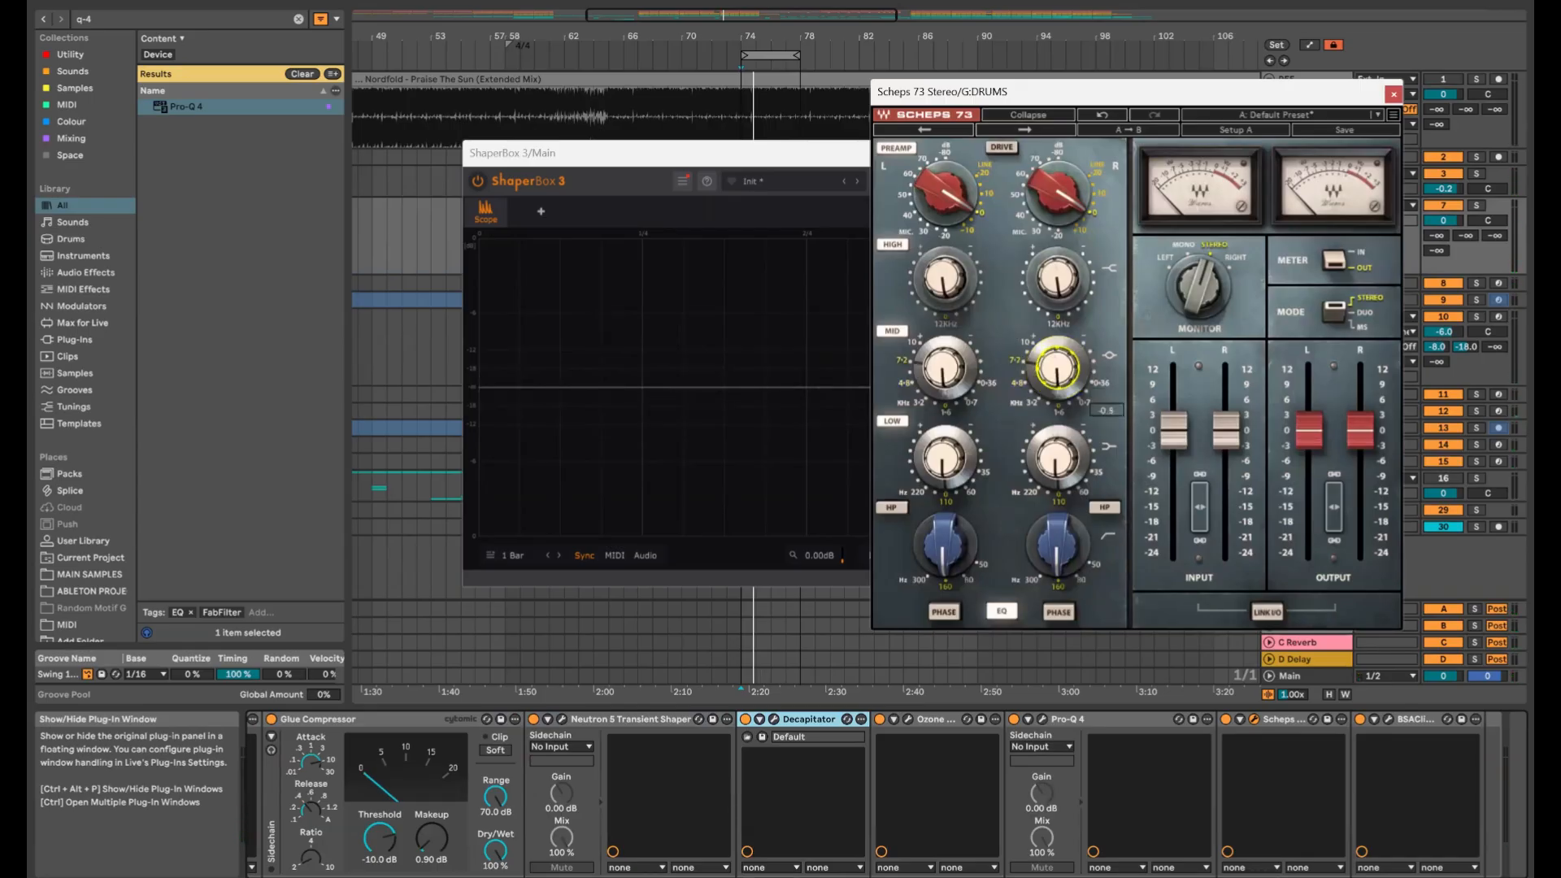
# Close the Scheps 73 window and switch between the mix and the REF track to compare their waveforms in the scope
pyautogui.click(1393, 94)
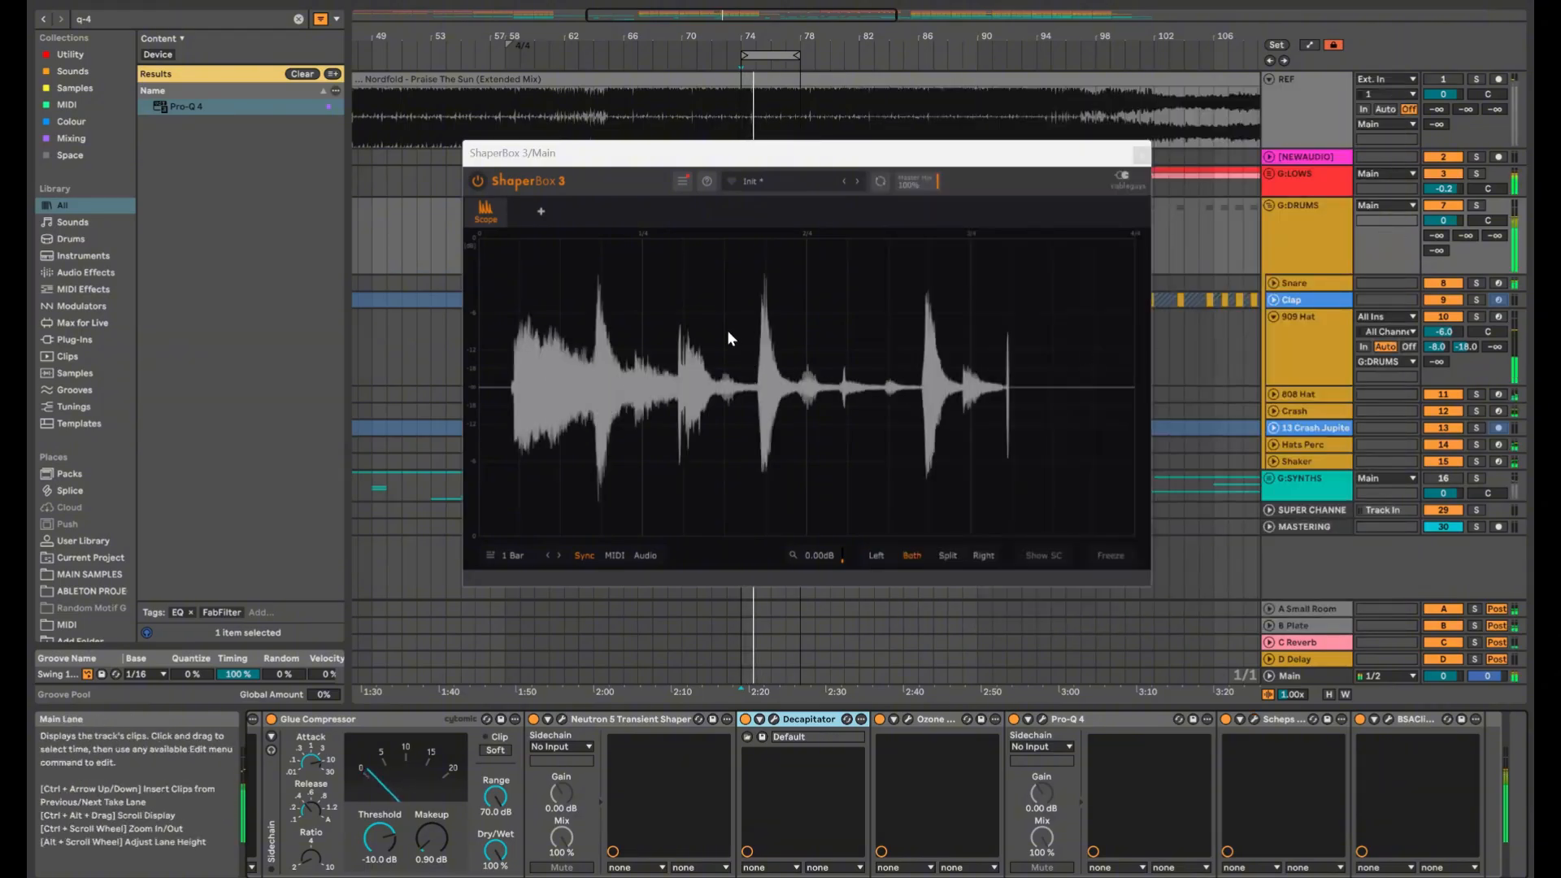
pyautogui.press('s')
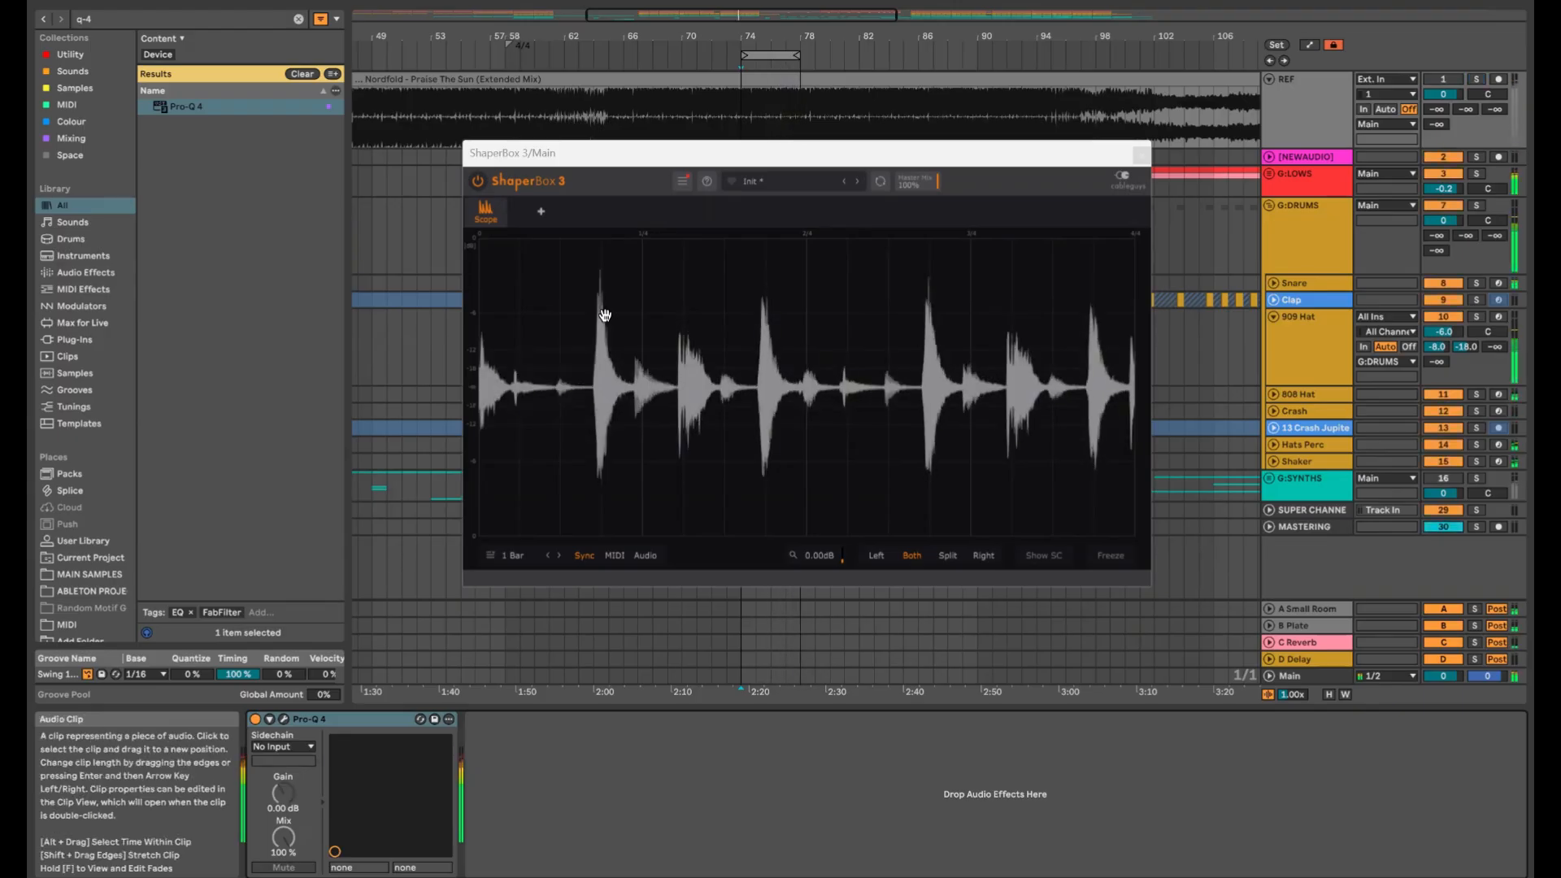
pyautogui.press('s')
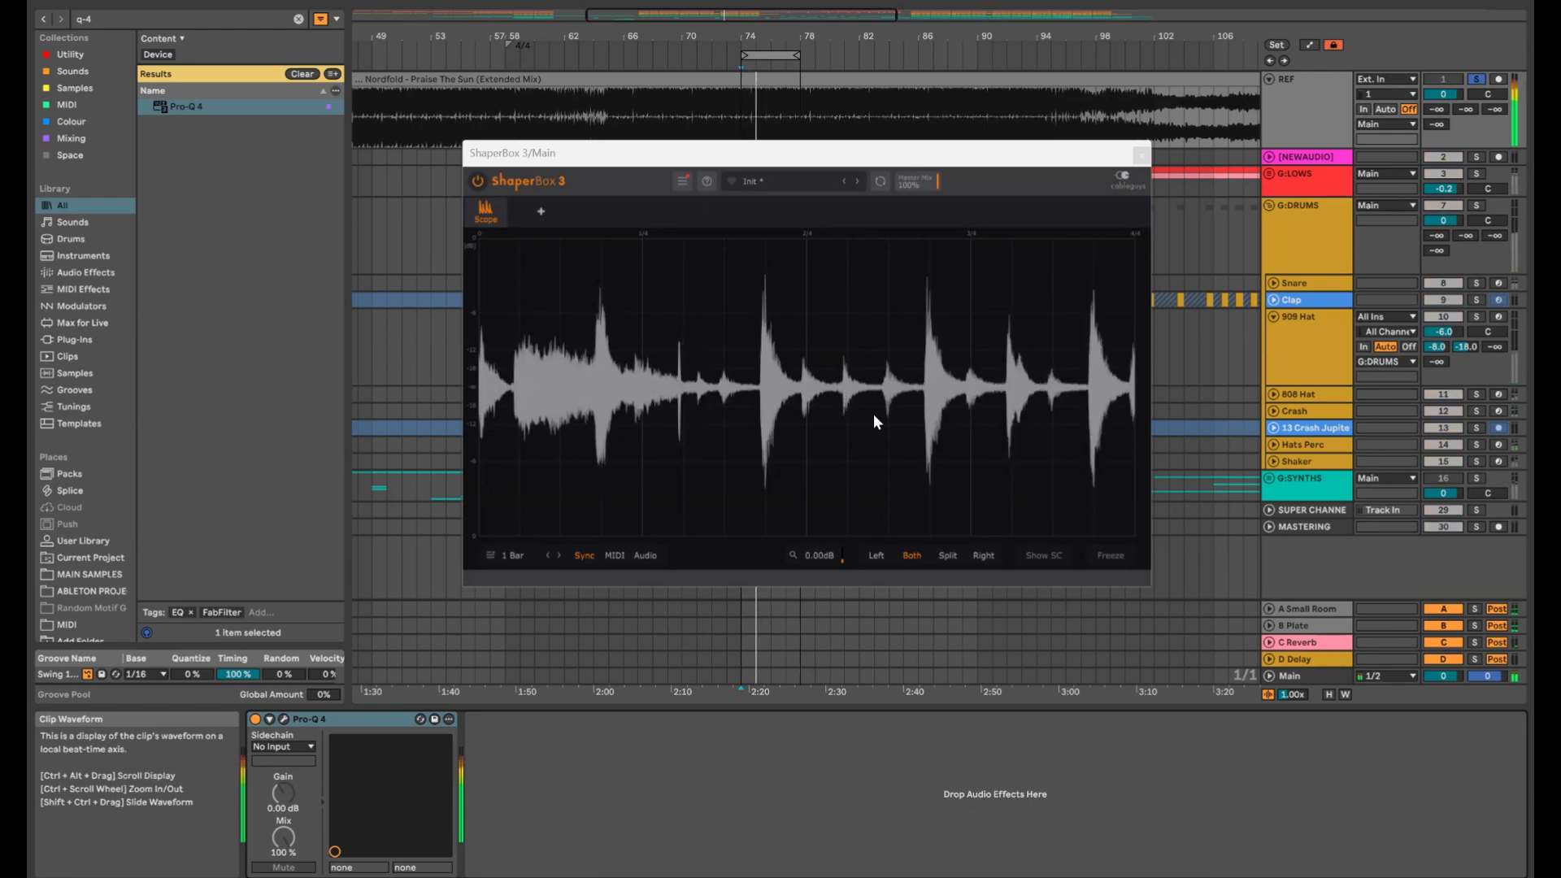
pyautogui.press('space')
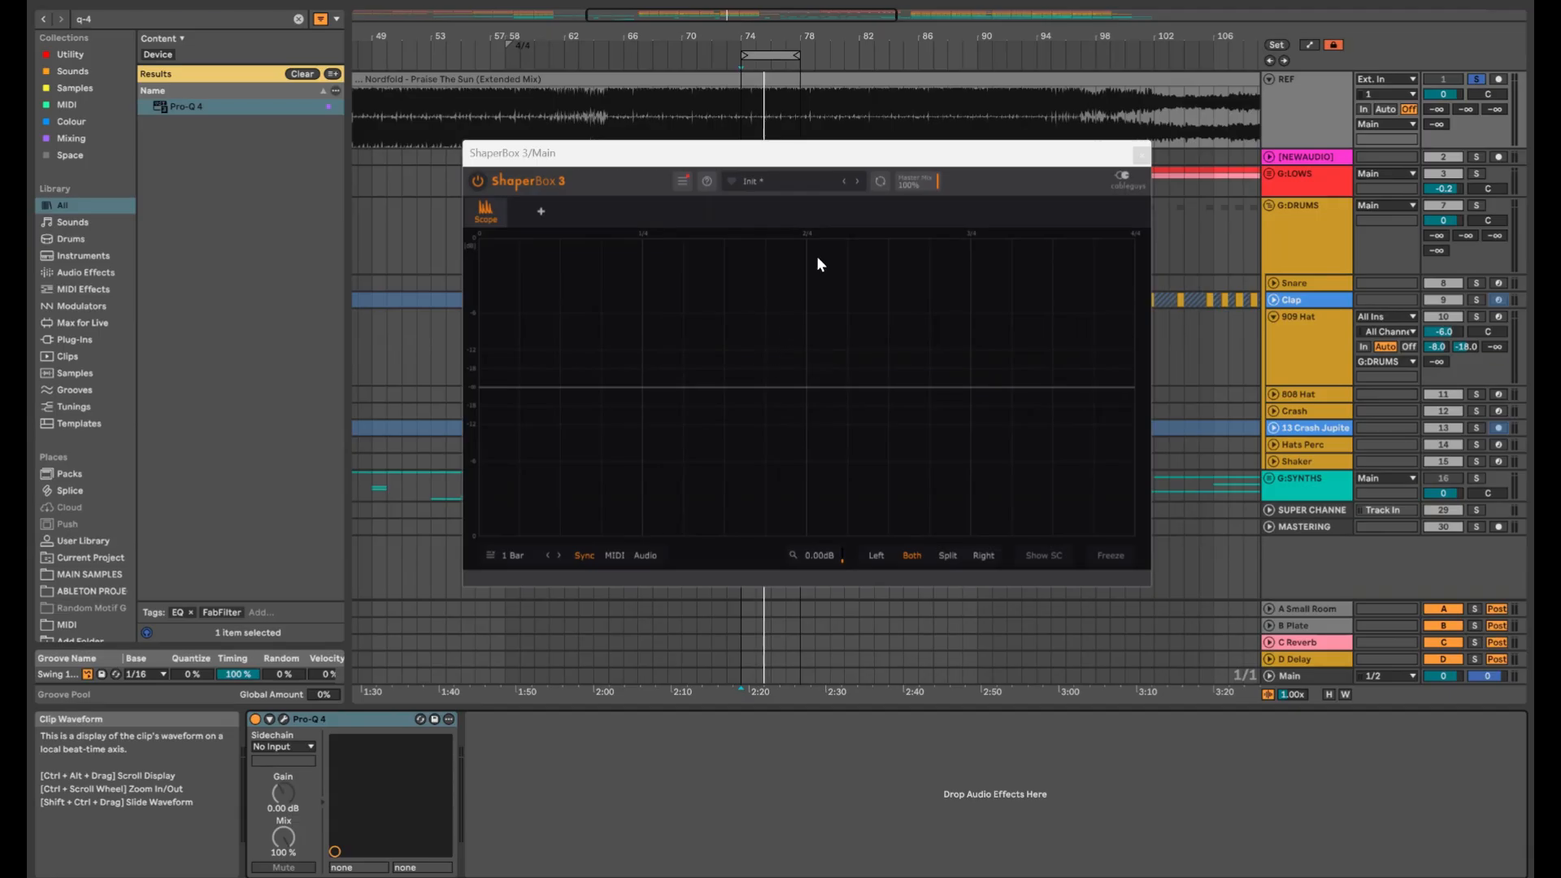
# Replay the loop and alternate repeatedly between the mix and the soloed REF track to examine the drum transients in the scope
pyautogui.moveTo(824, 155); pyautogui.dragTo(814, 156)
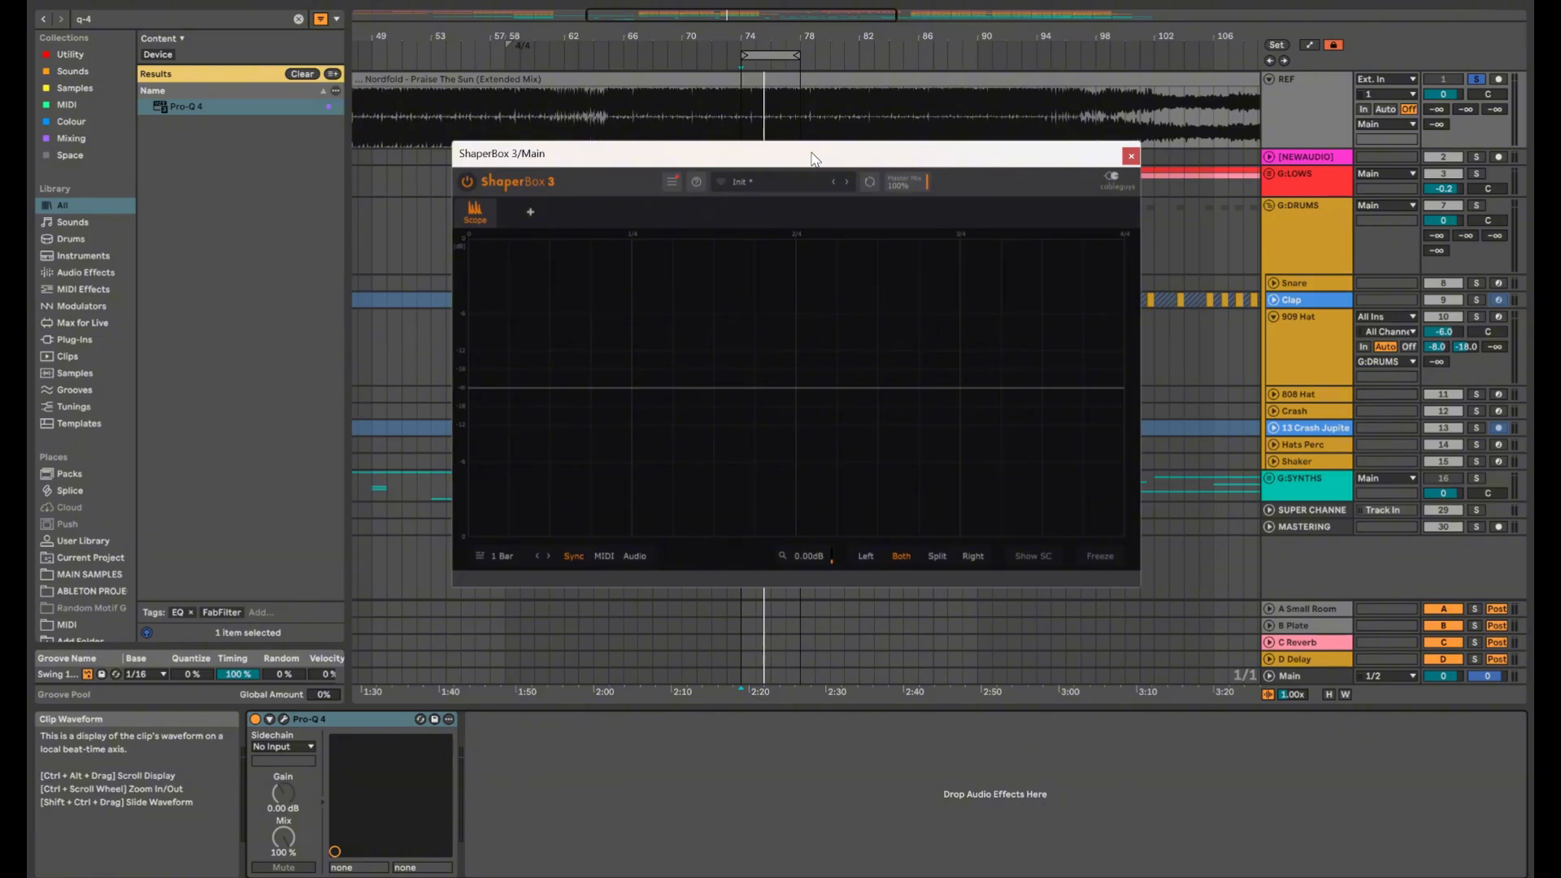
pyautogui.press('space')
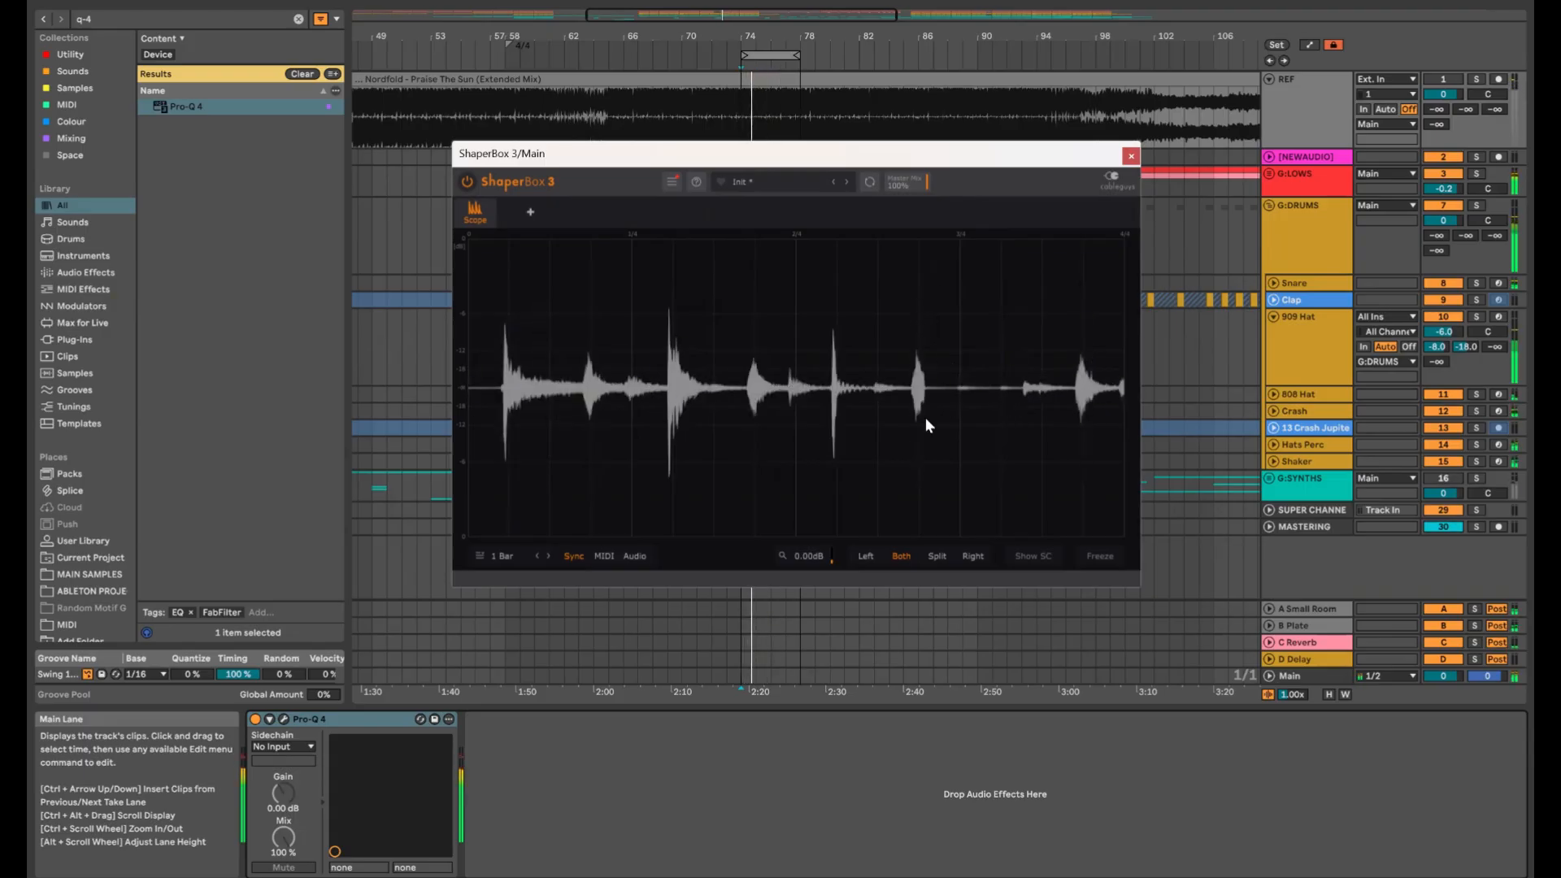
pyautogui.press('s')
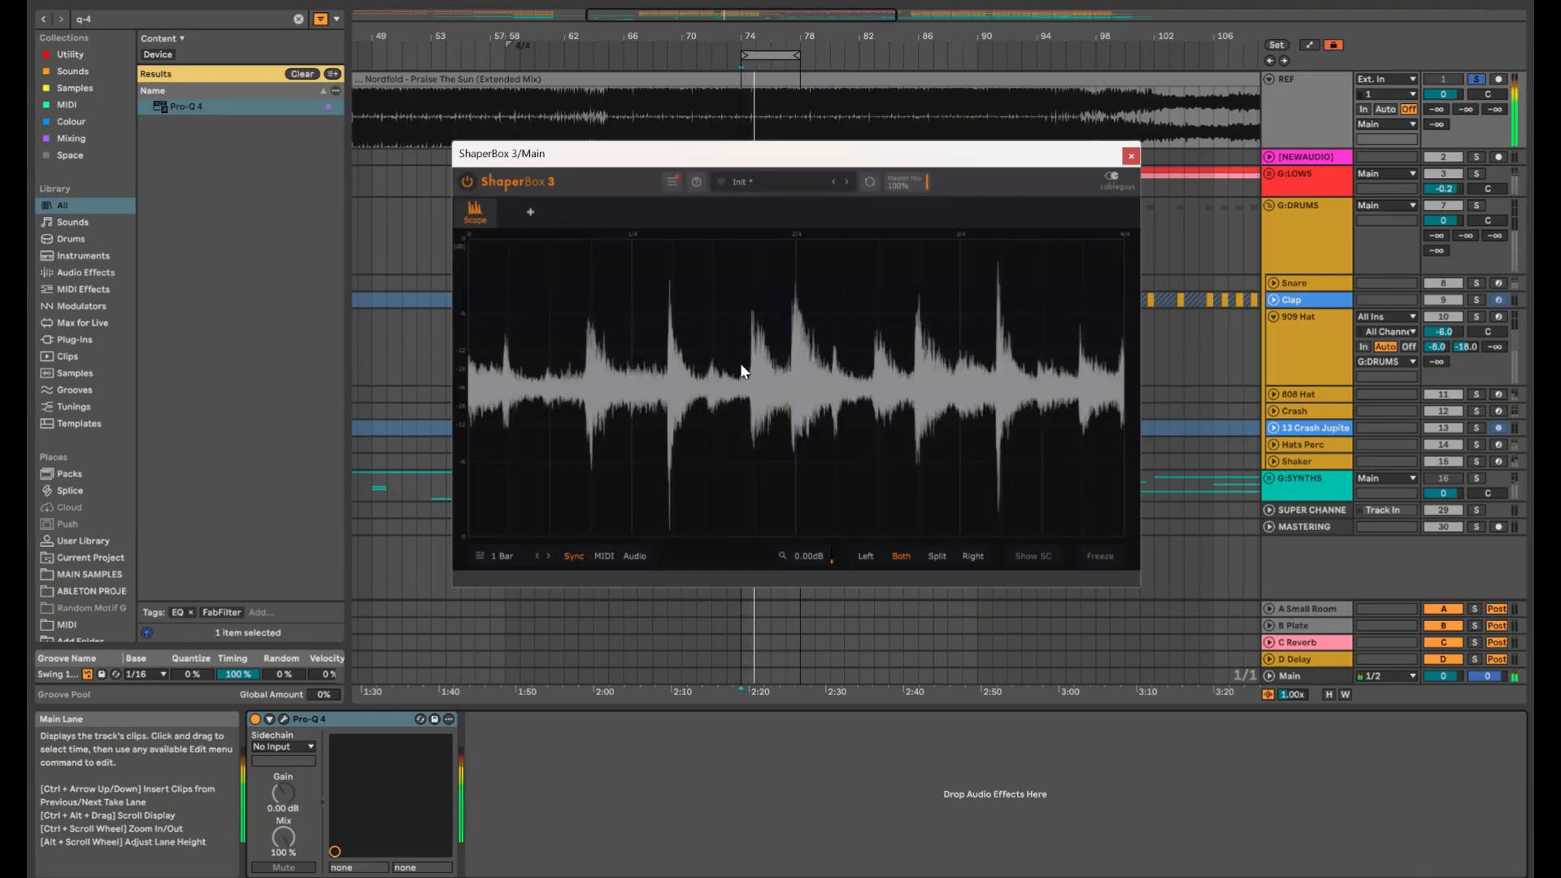
pyautogui.press('s')
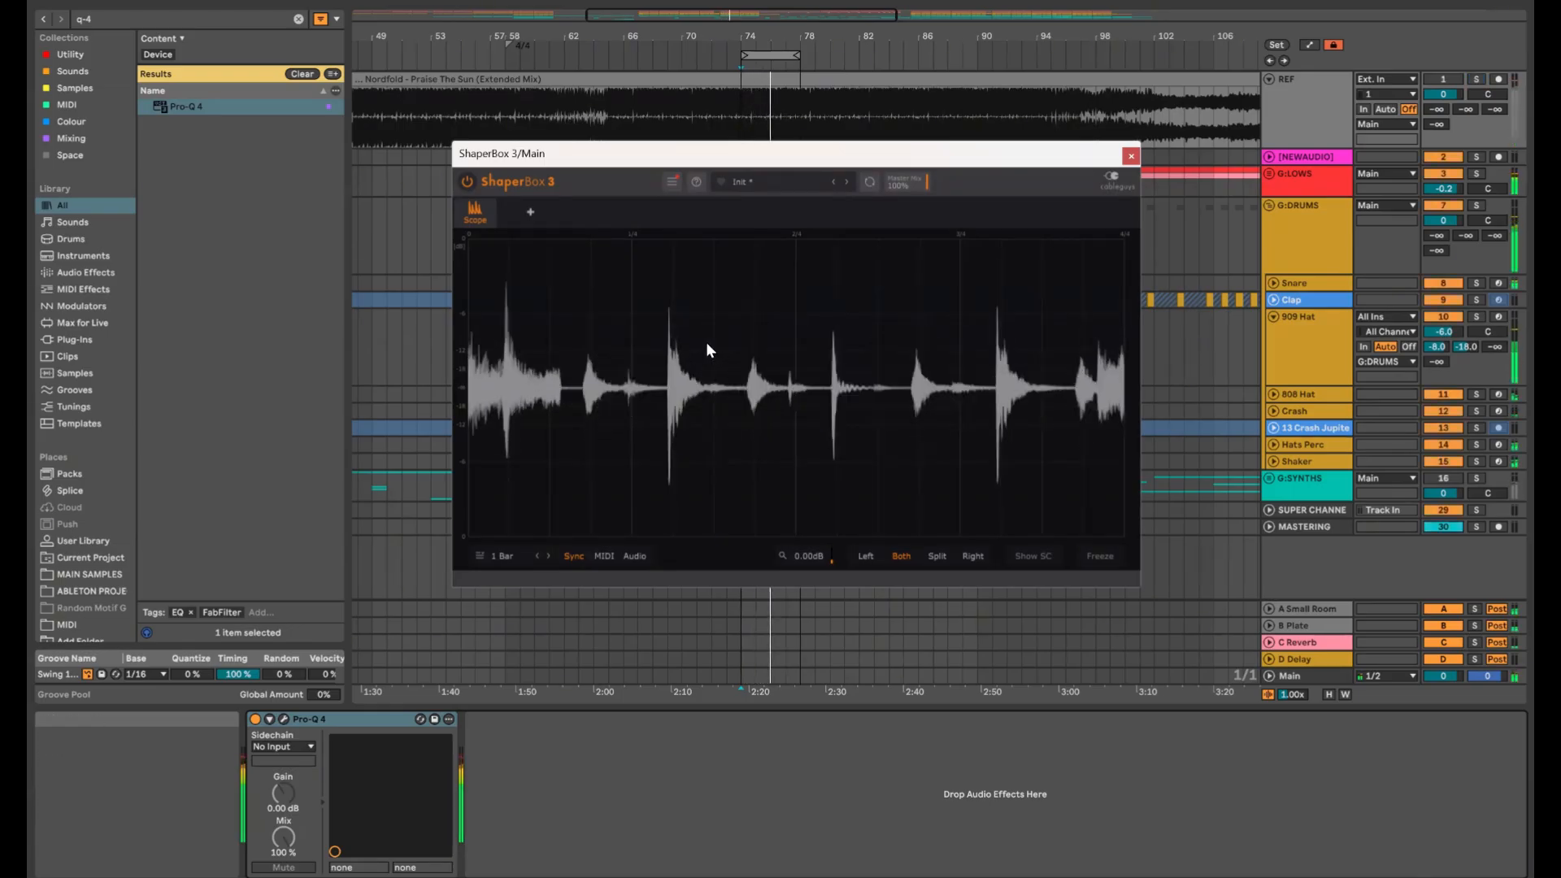
pyautogui.press('s')
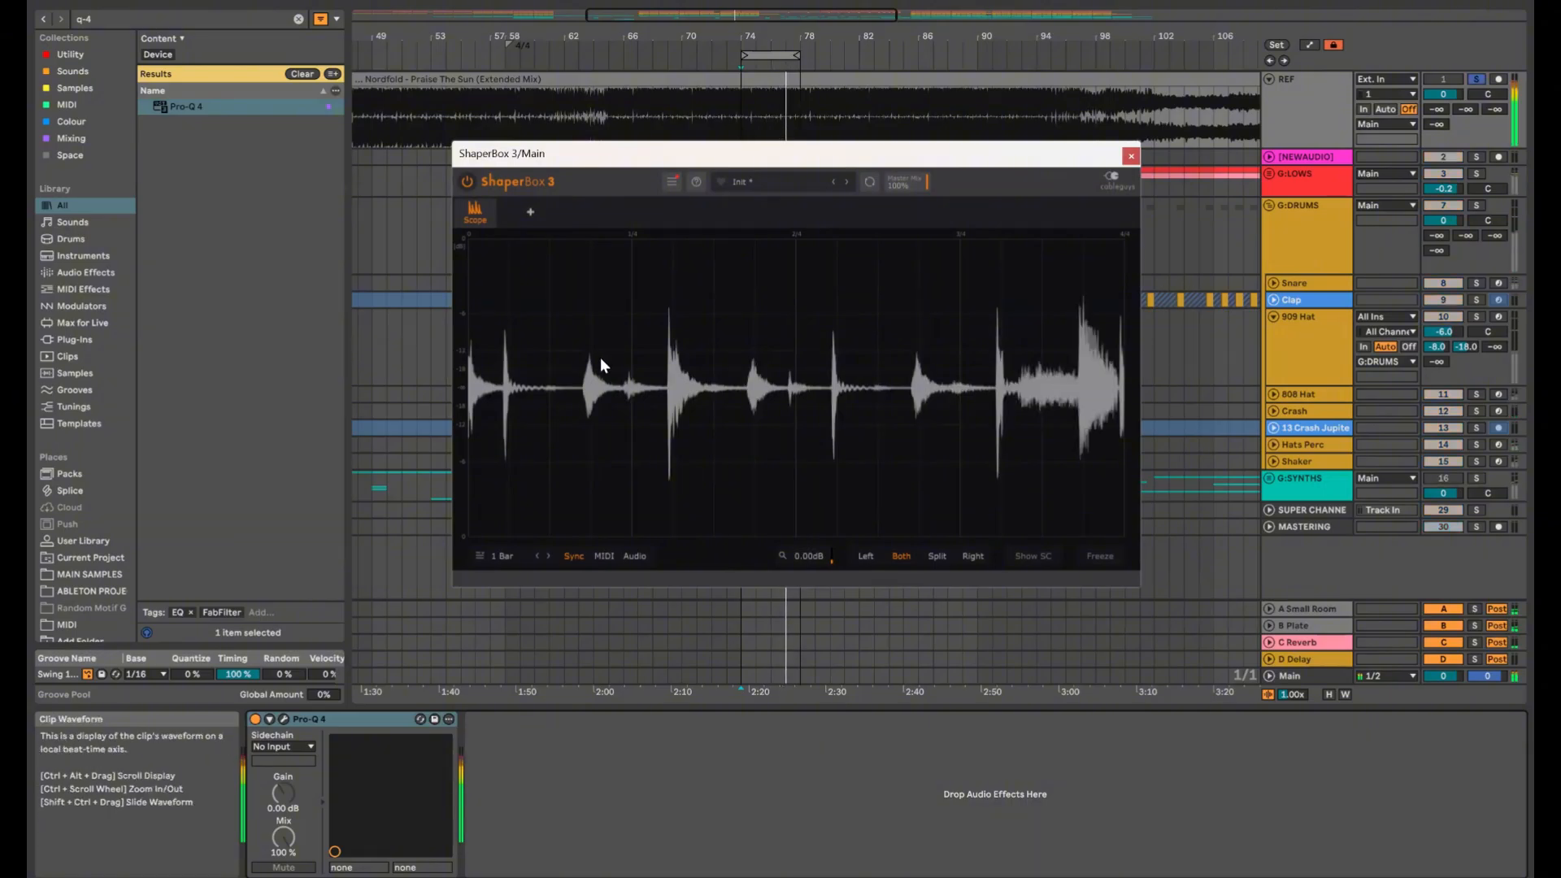
pyautogui.press('s')
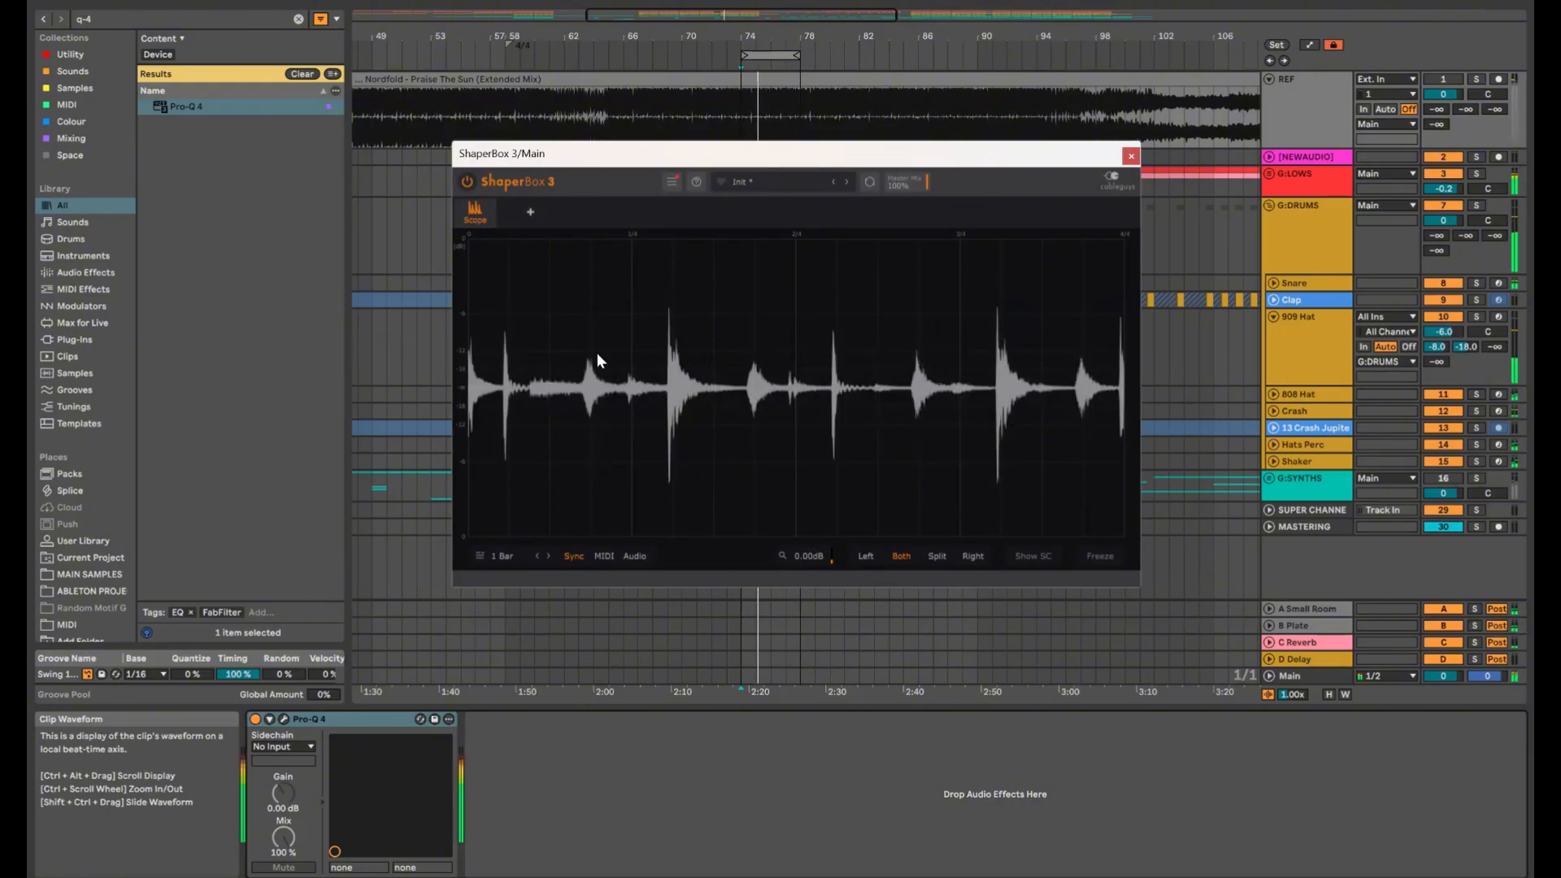
pyautogui.press('s')
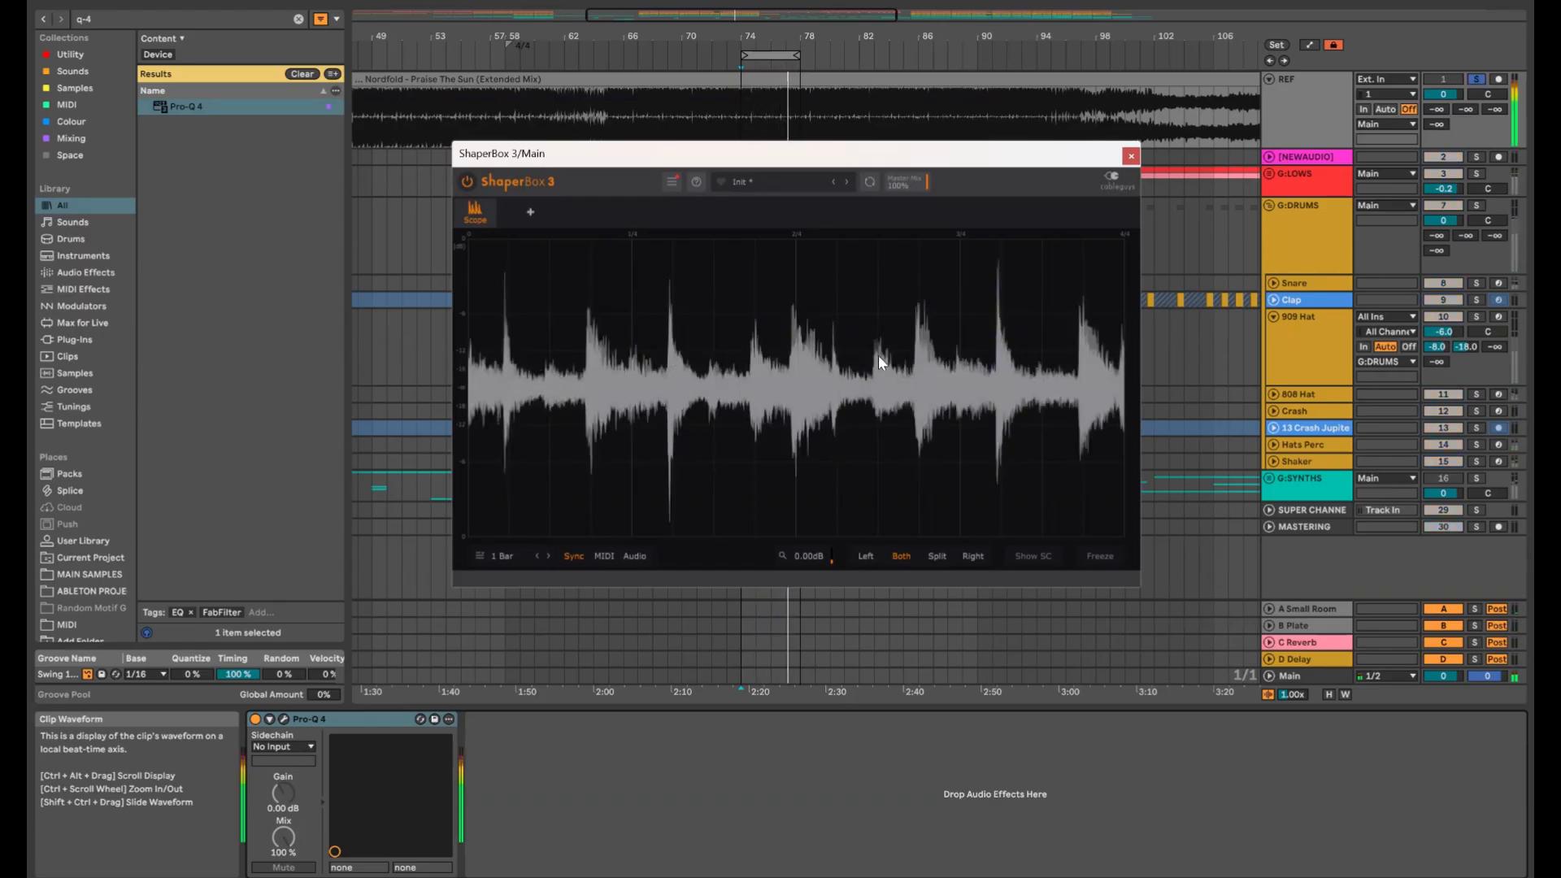
pyautogui.press('s')
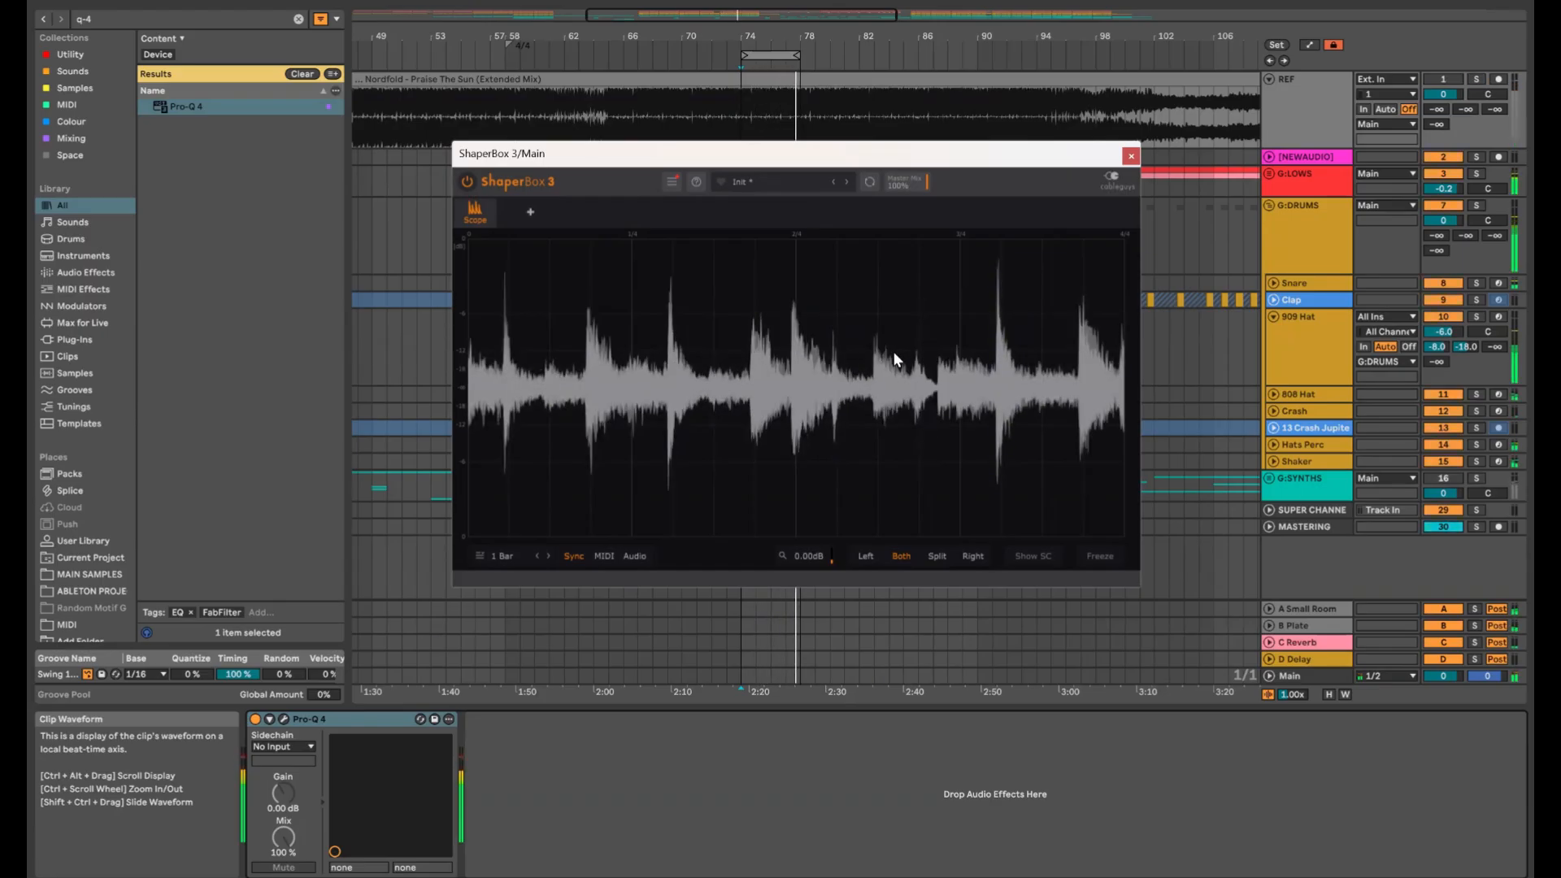
# Open the Pro-Q 4 on the G:DRUMS group, arrange it beside the ShaperBox 3 scope, and show the Main track's devices
pyautogui.click(1309, 231)
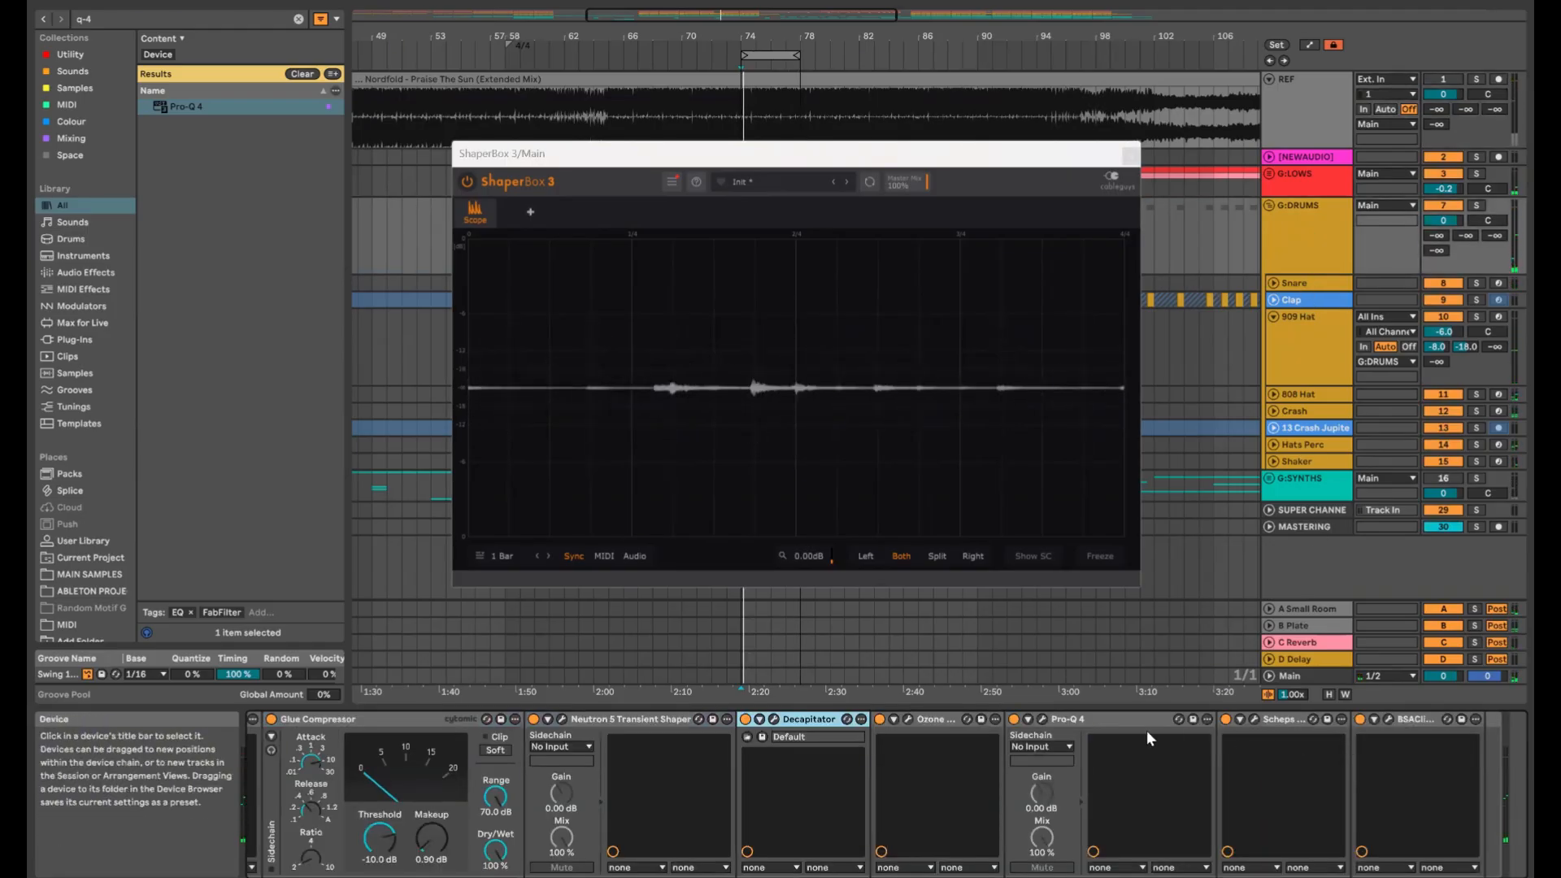
pyautogui.click(1041, 719)
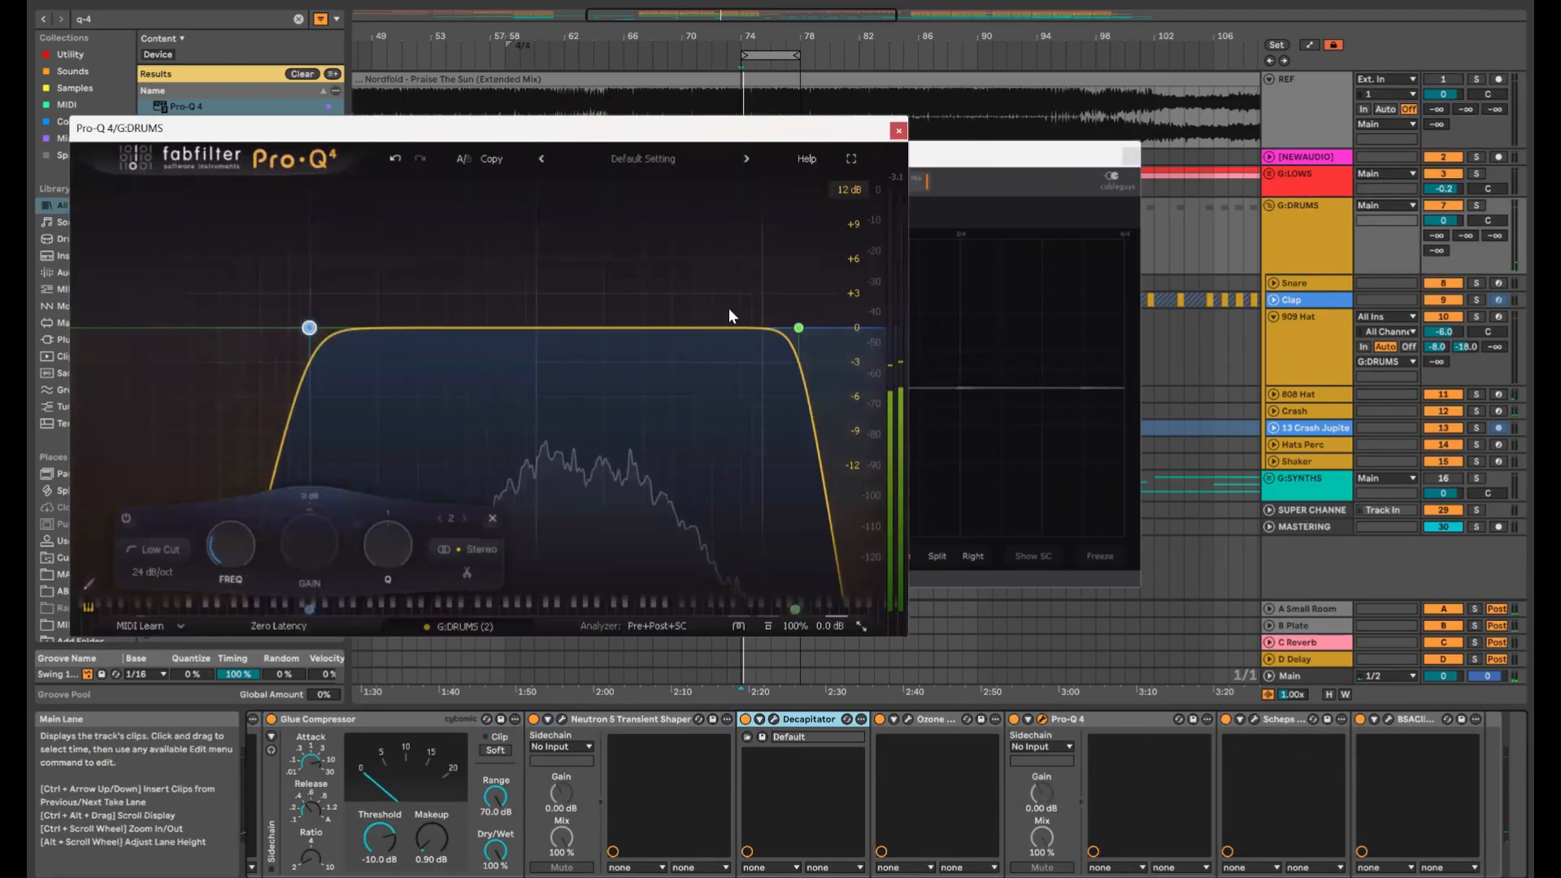
pyautogui.moveTo(932, 155); pyautogui.dragTo(1306, 181)
pyautogui.moveTo(721, 132); pyautogui.dragTo(643, 99)
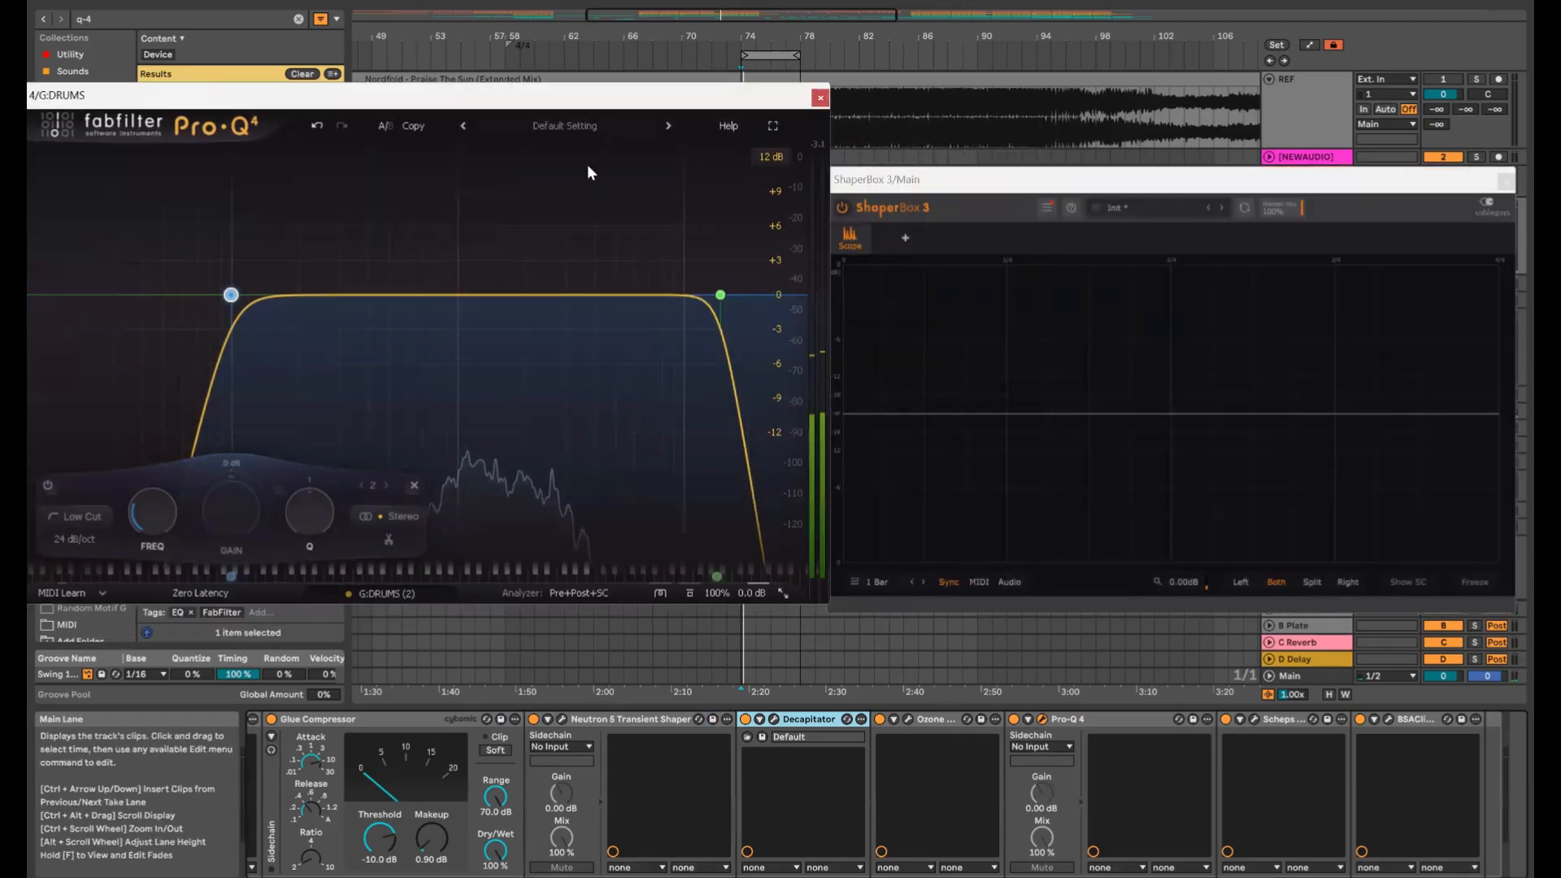
pyautogui.moveTo(722, 296)
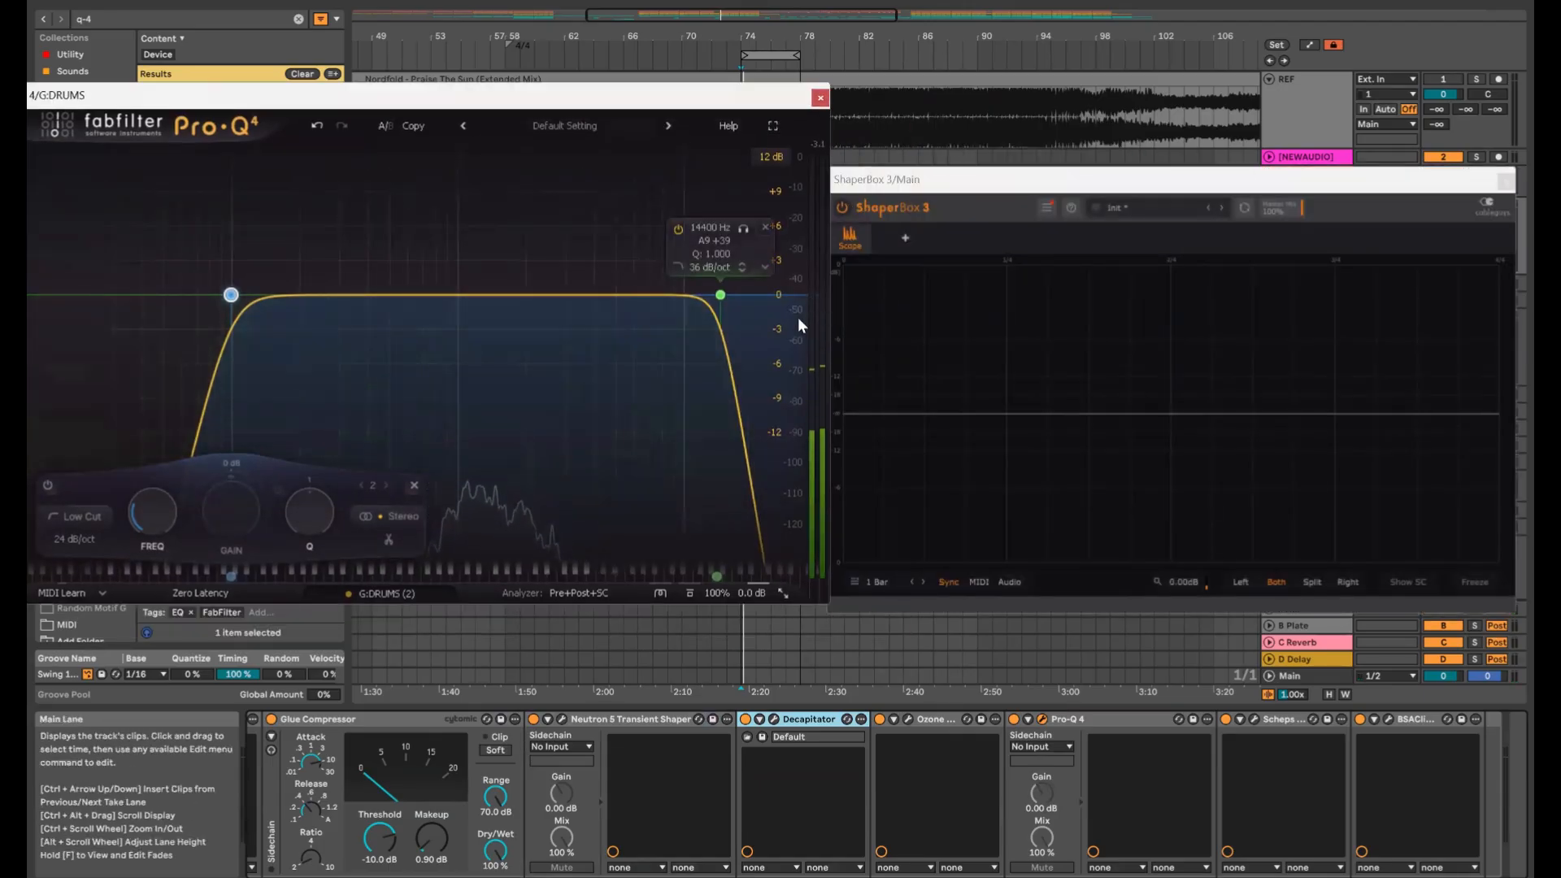
pyautogui.click(1292, 676)
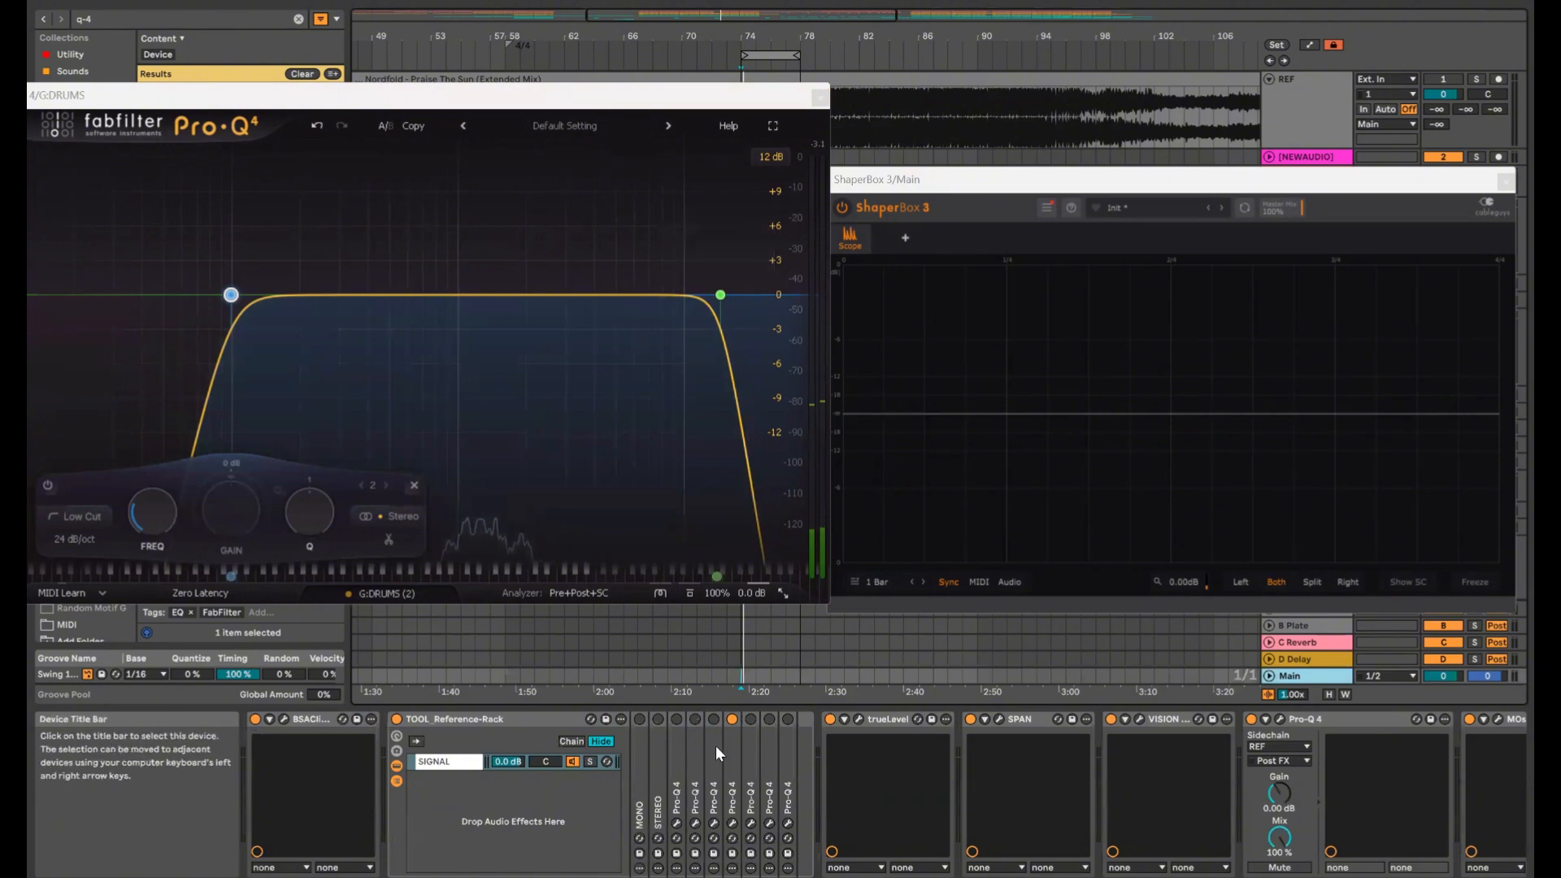
# Add a bell band near 270 Hz in the G:DRUMS Pro-Q 4 and sweep it into the mids with the band soloed
pyautogui.click(333, 298)
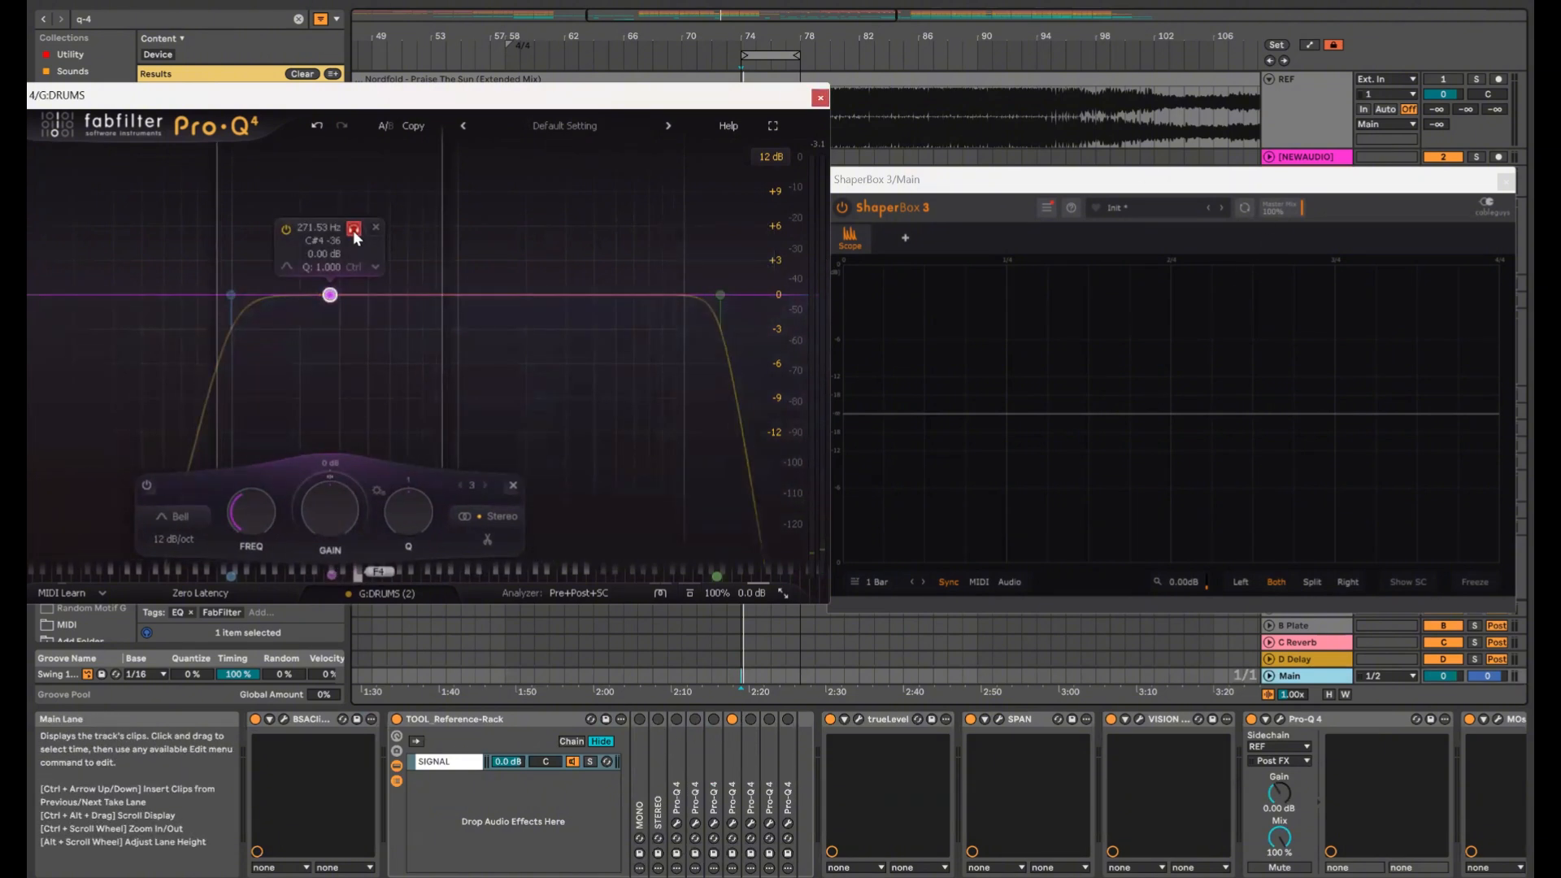
pyautogui.moveTo(353, 231); pyautogui.dragTo(334, 231)
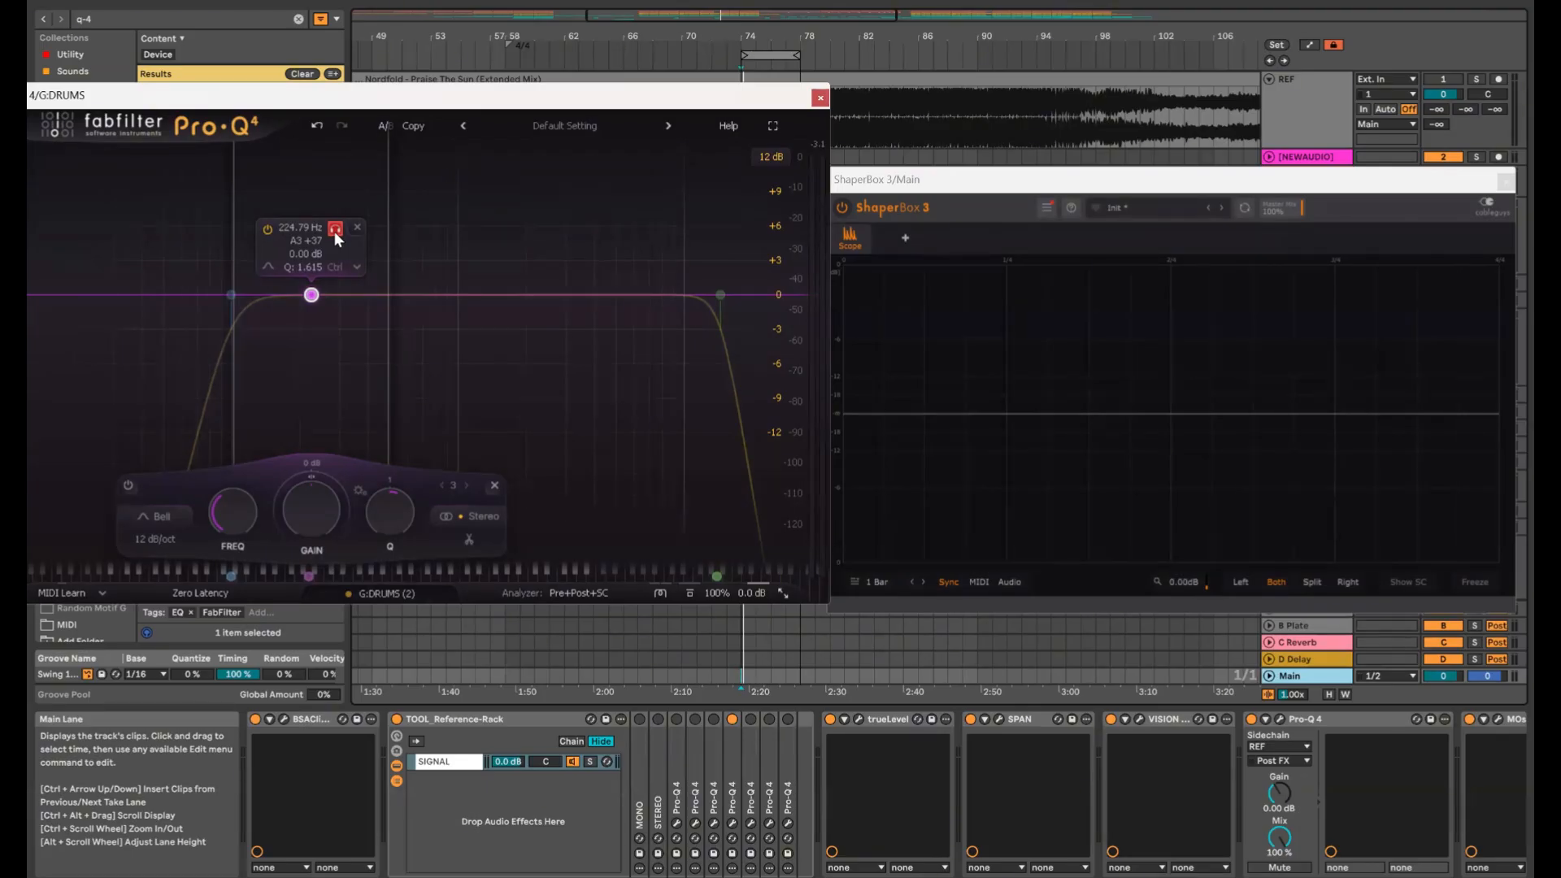
pyautogui.press('space')
pyautogui.moveTo(334, 231); pyautogui.dragTo(483, 242)
# Solo the G:DRUMS group and deactivate the A Small Room, B Plate, C Reverb and D Delay return tracks
pyautogui.moveTo(1286, 186); pyautogui.dragTo(1242, 142)
pyautogui.click(1476, 205)
pyautogui.click(1435, 609)
pyautogui.click(1440, 625)
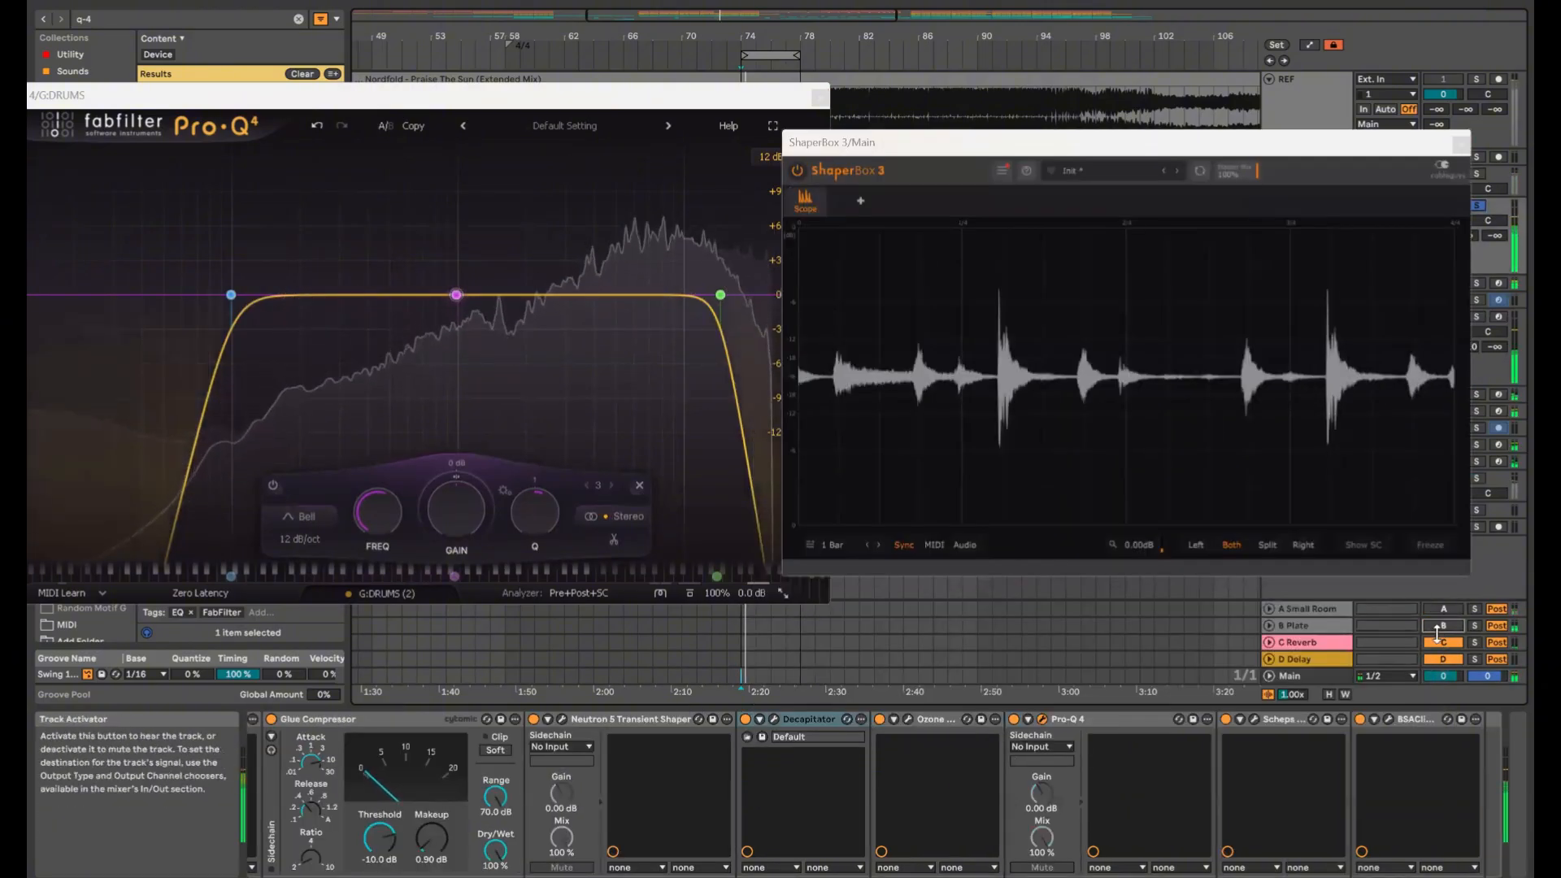
pyautogui.click(1441, 642)
pyautogui.click(1441, 659)
# Sweep the soloed bell band to 2248.7 Hz with a Q of about 1.47 and set its gain to 1 dB
pyautogui.moveTo(479, 243)
pyautogui.moveTo(480, 228); pyautogui.dragTo(566, 276)
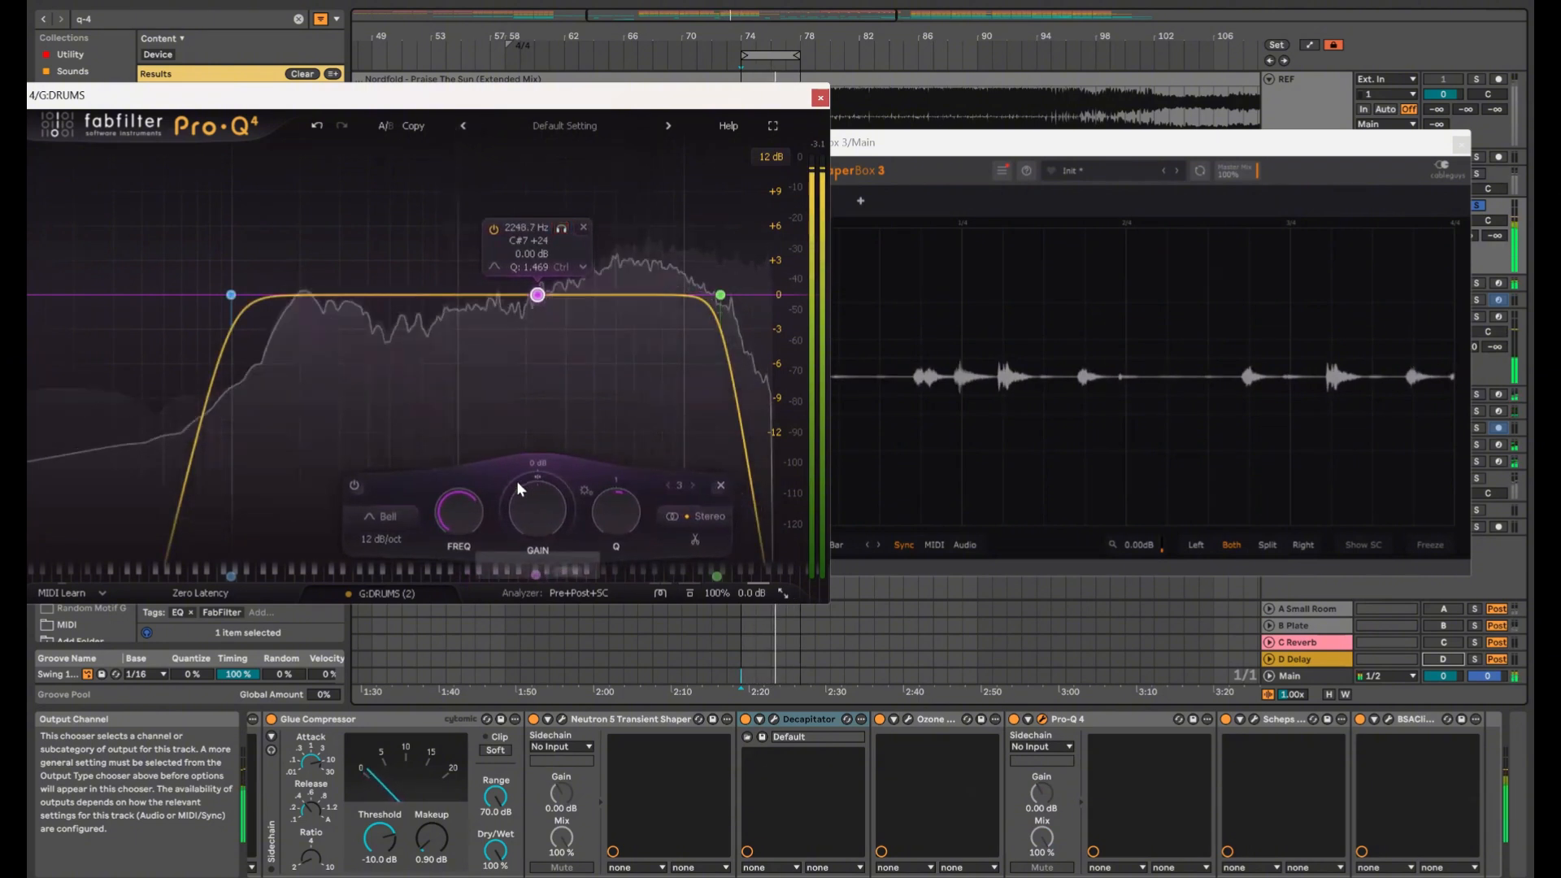
pyautogui.moveTo(537, 509); pyautogui.dragTo(537, 507)
pyautogui.doubleClick(536, 507)
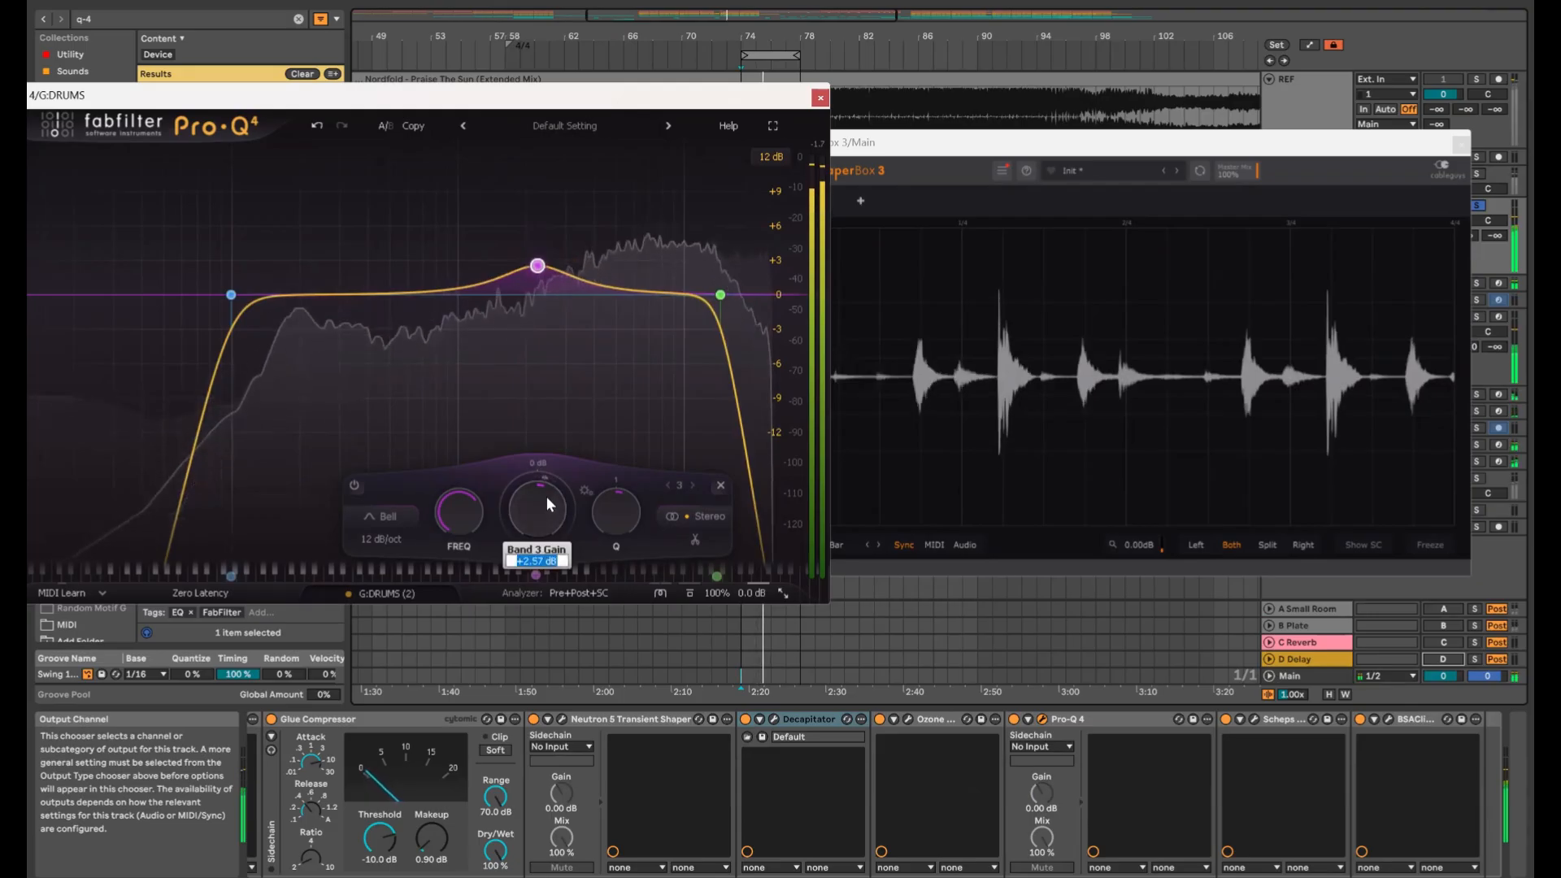
pyautogui.write('1')
pyautogui.press('Return')
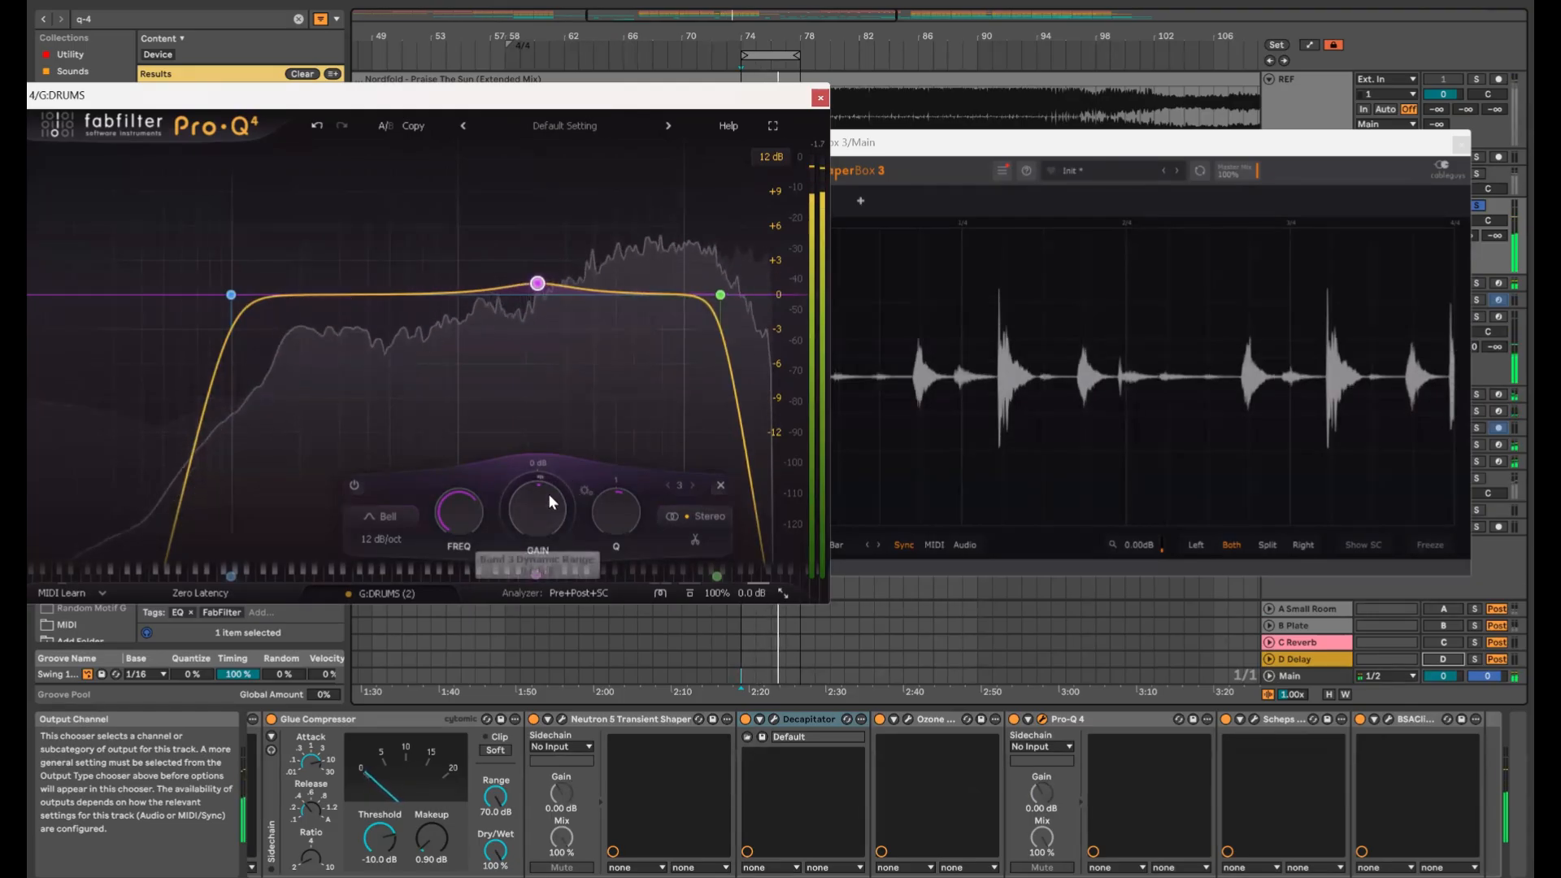
# Reset the bell band's gain to 0 dB and set its dynamic range to +3 dB
pyautogui.doubleClick(548, 495)
pyautogui.write('0')
pyautogui.press('Return')
pyautogui.doubleClick(547, 478)
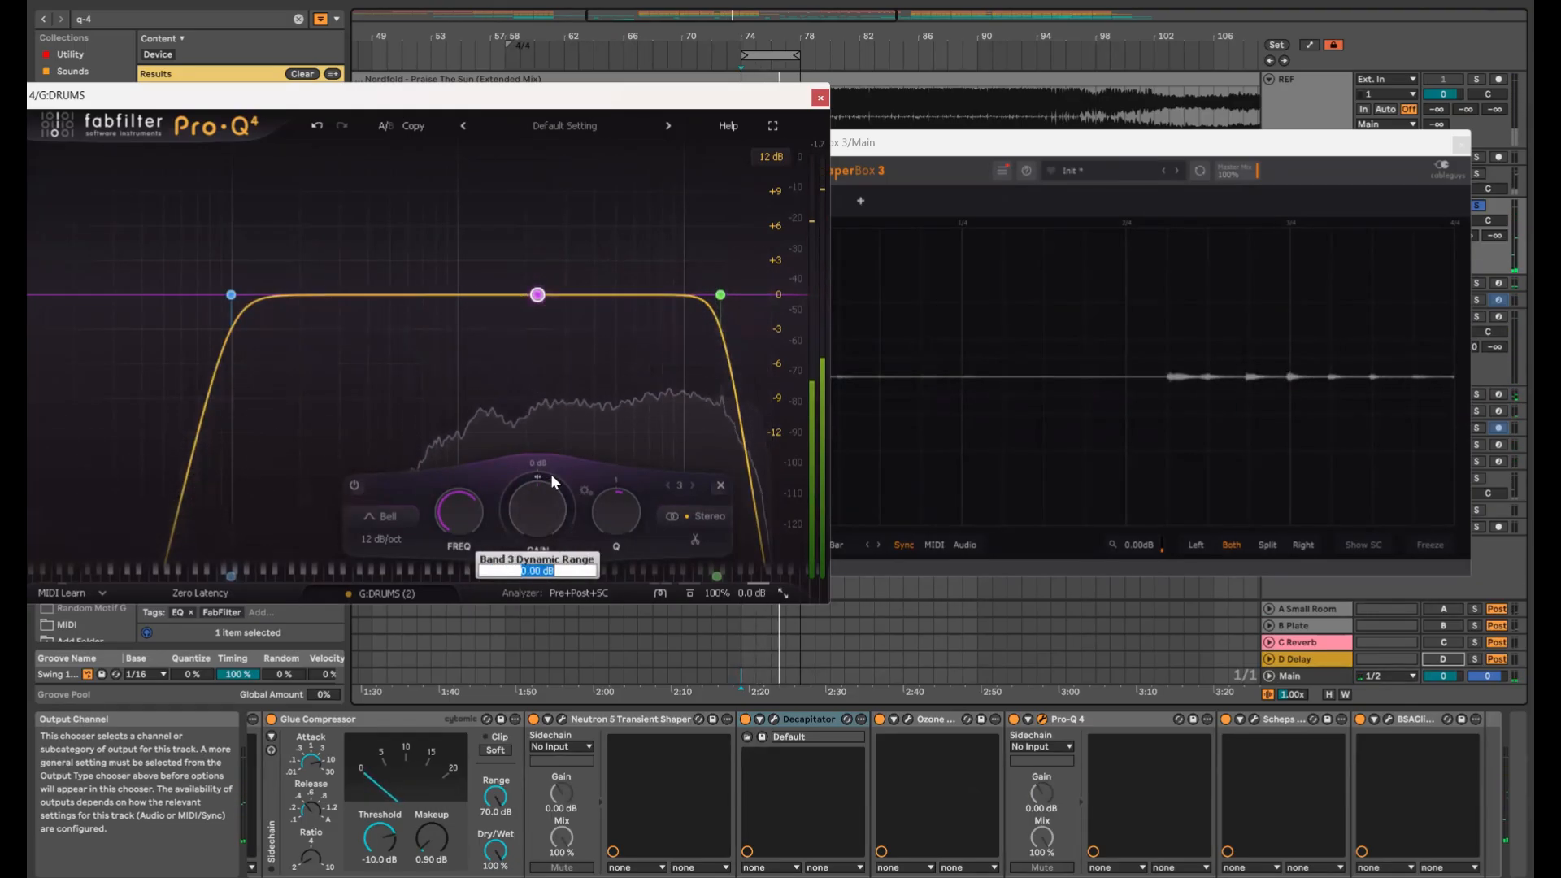
pyautogui.write('3')
pyautogui.press('Return')
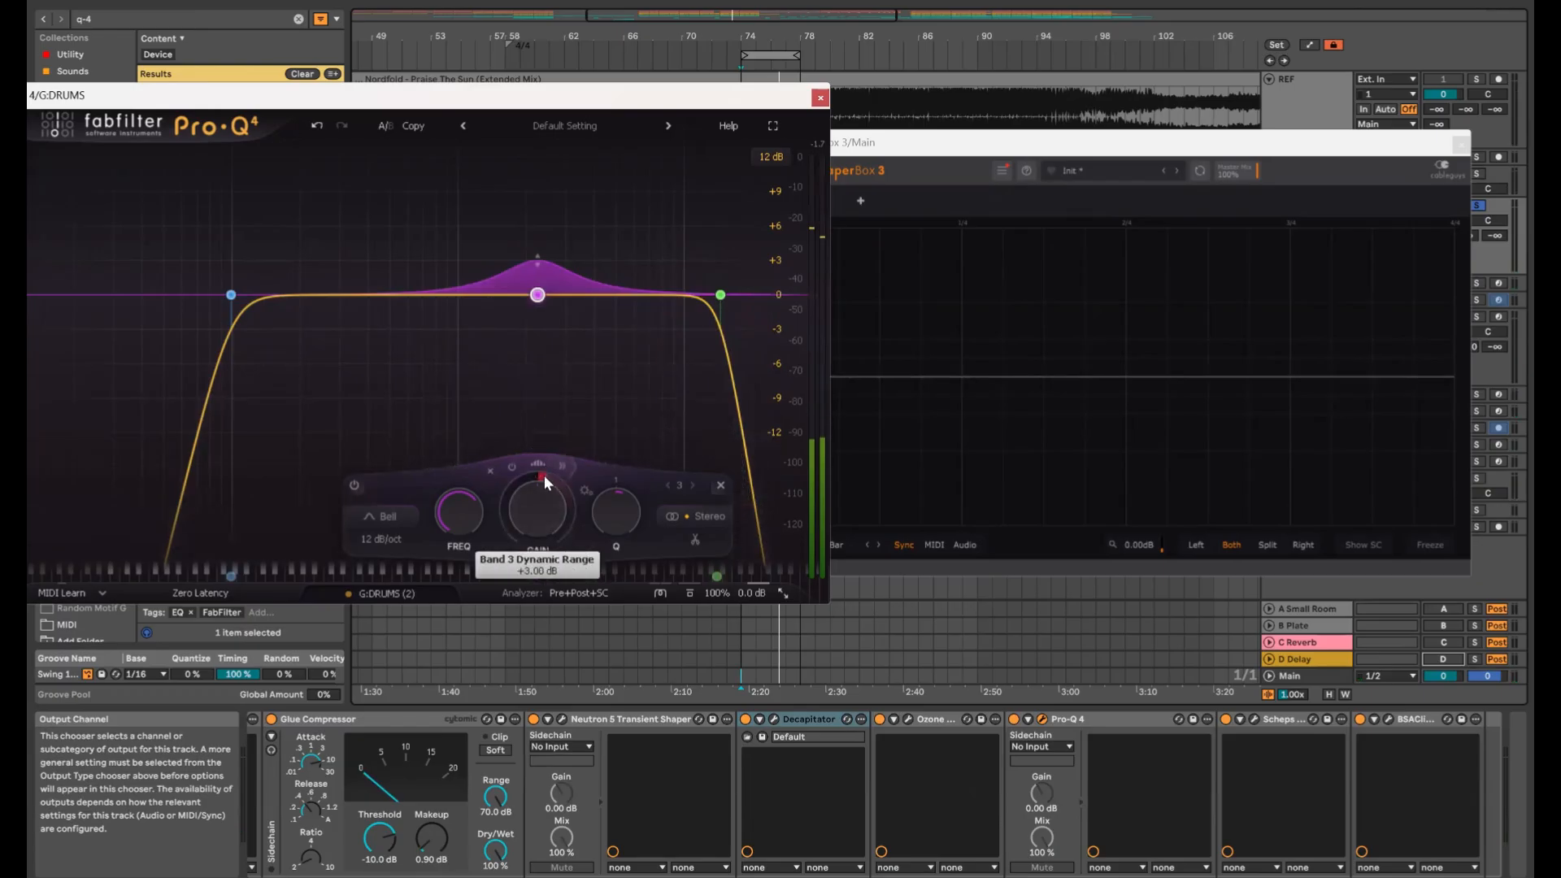
# Set the bell band's dynamic range to +2 dB and play the drums to hear the dynamic boost
pyautogui.doubleClick(538, 471)
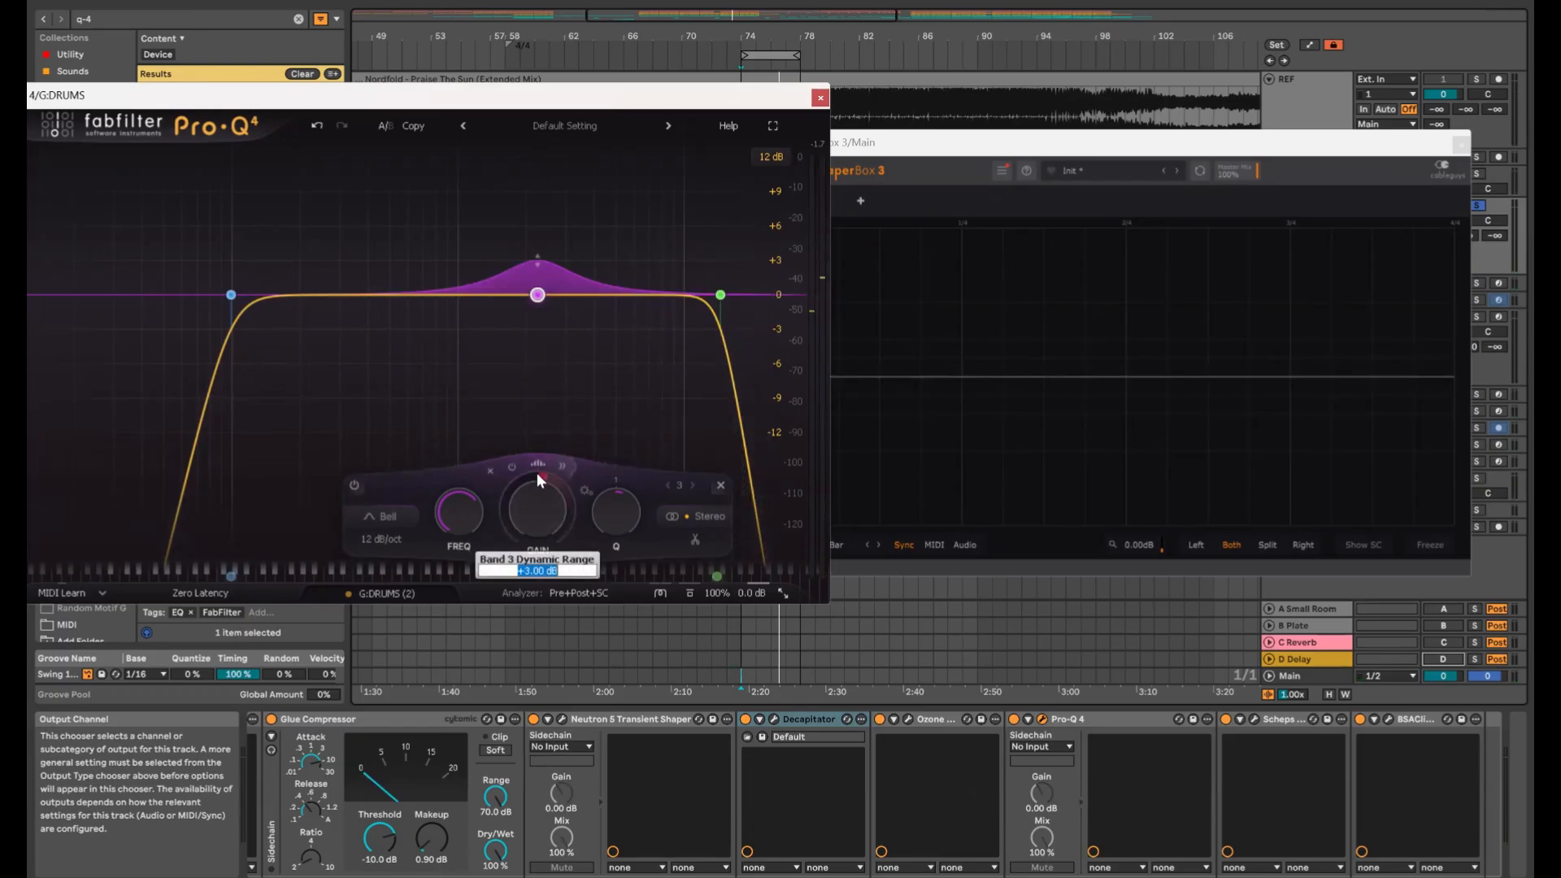
pyautogui.write('2')
pyautogui.press('Return')
pyautogui.press('space')
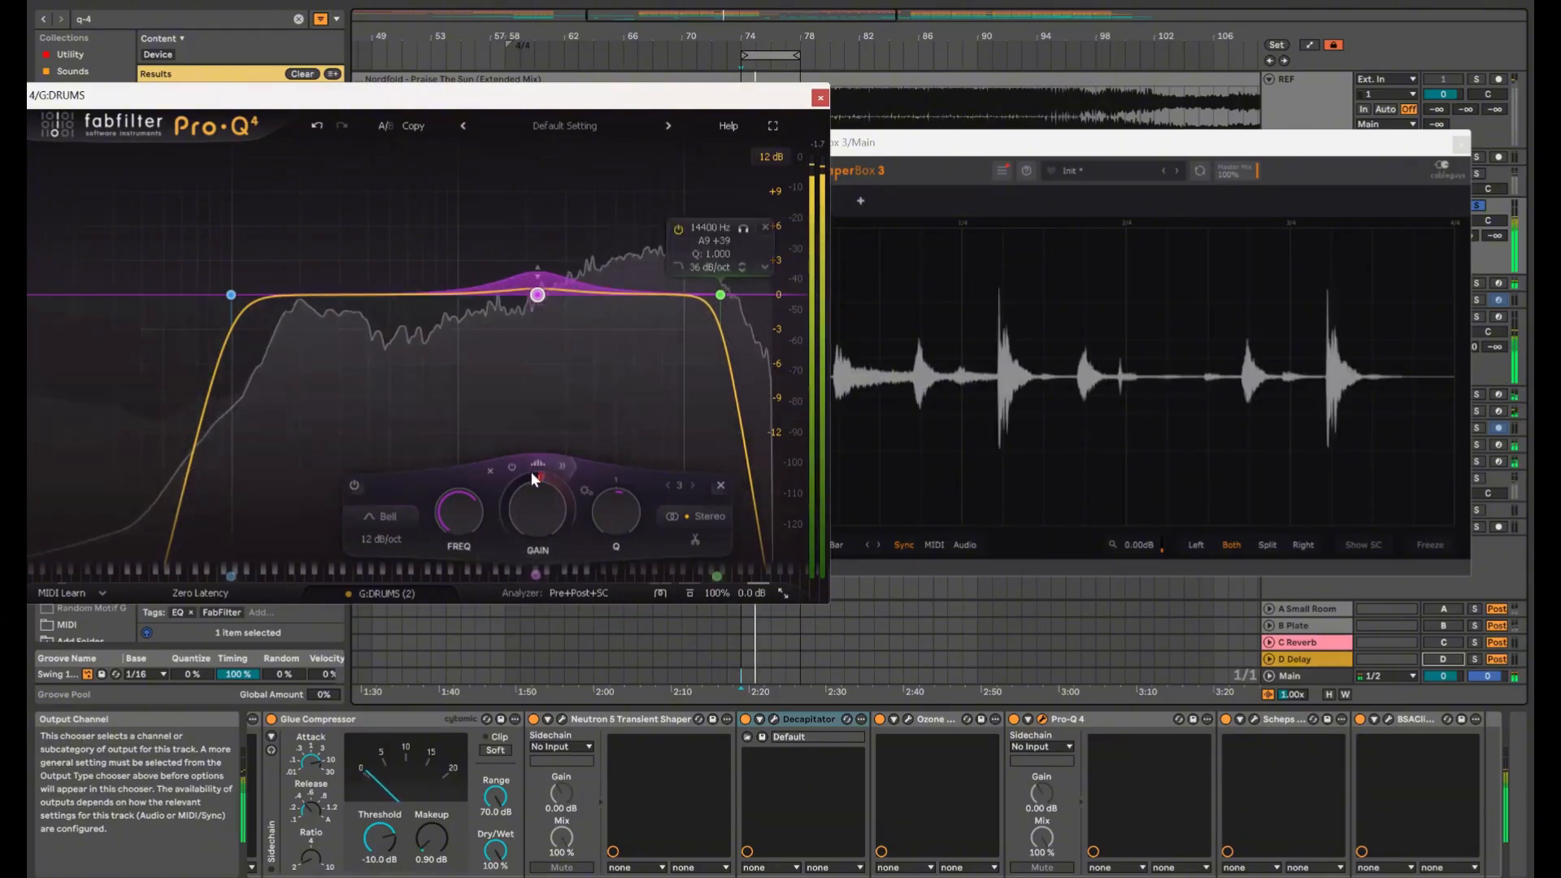
# Disable and re-enable the 2248.7 Hz bell band during playback to compare the drums with and without it
pyautogui.rightClick(538, 295)
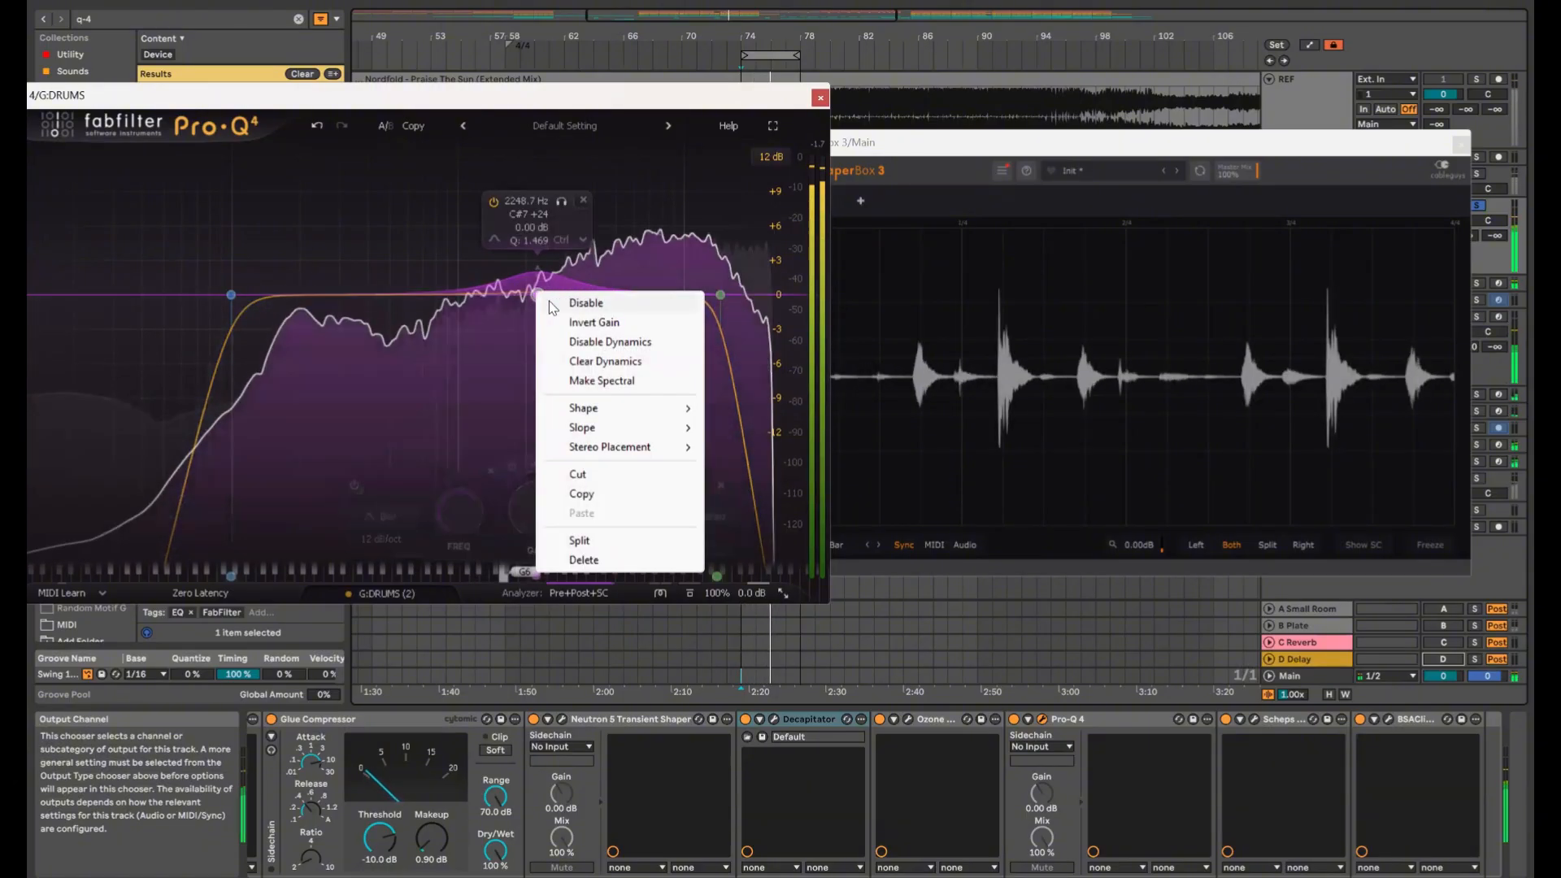
pyautogui.click(549, 303)
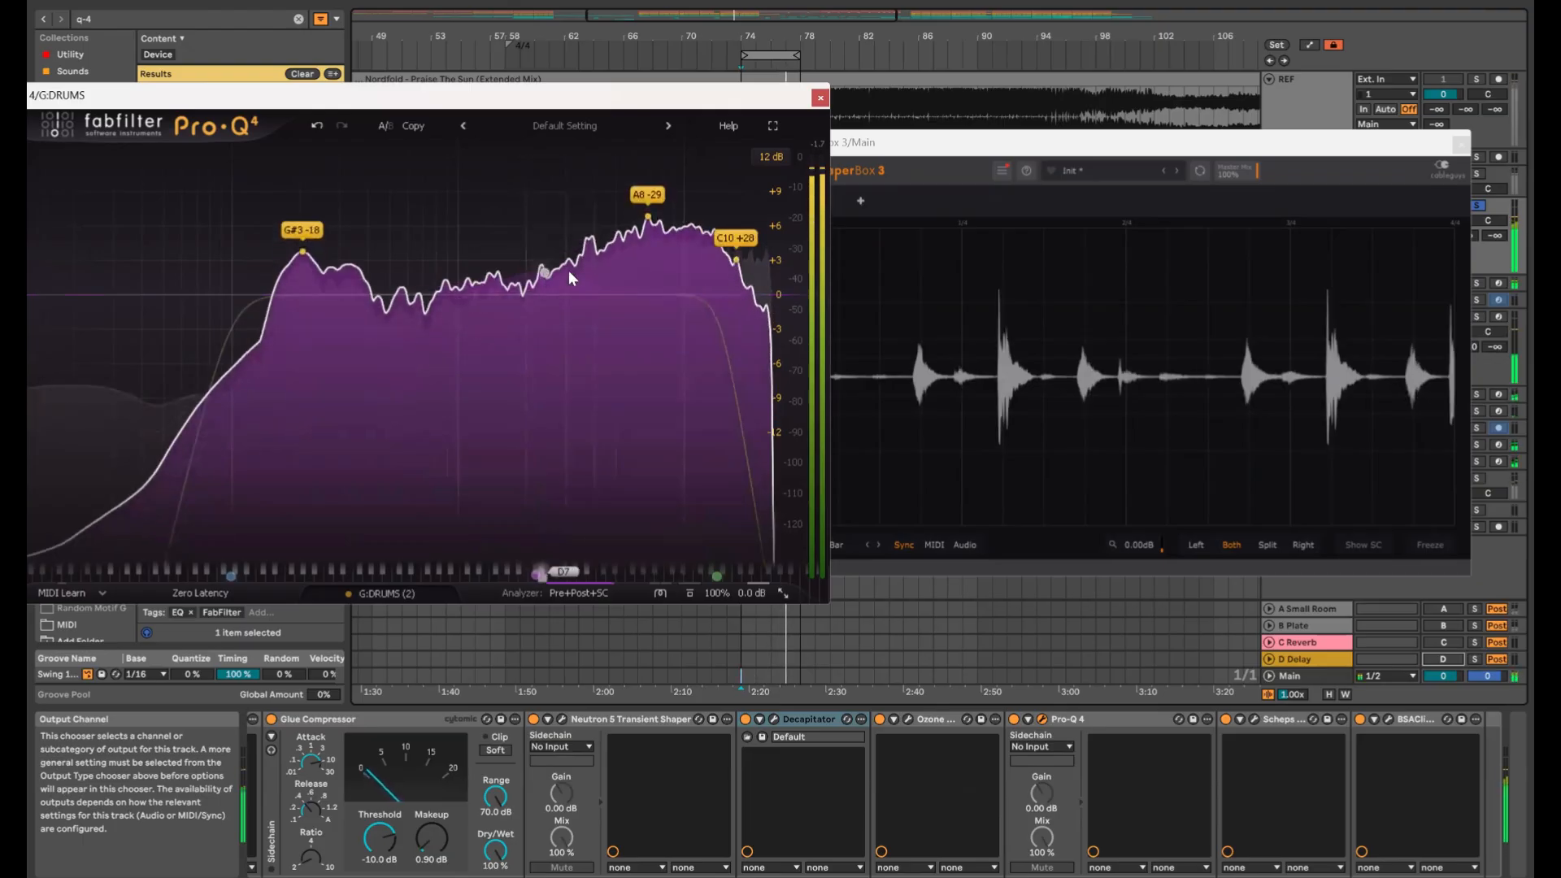
pyautogui.rightClick(537, 294)
pyautogui.click(573, 310)
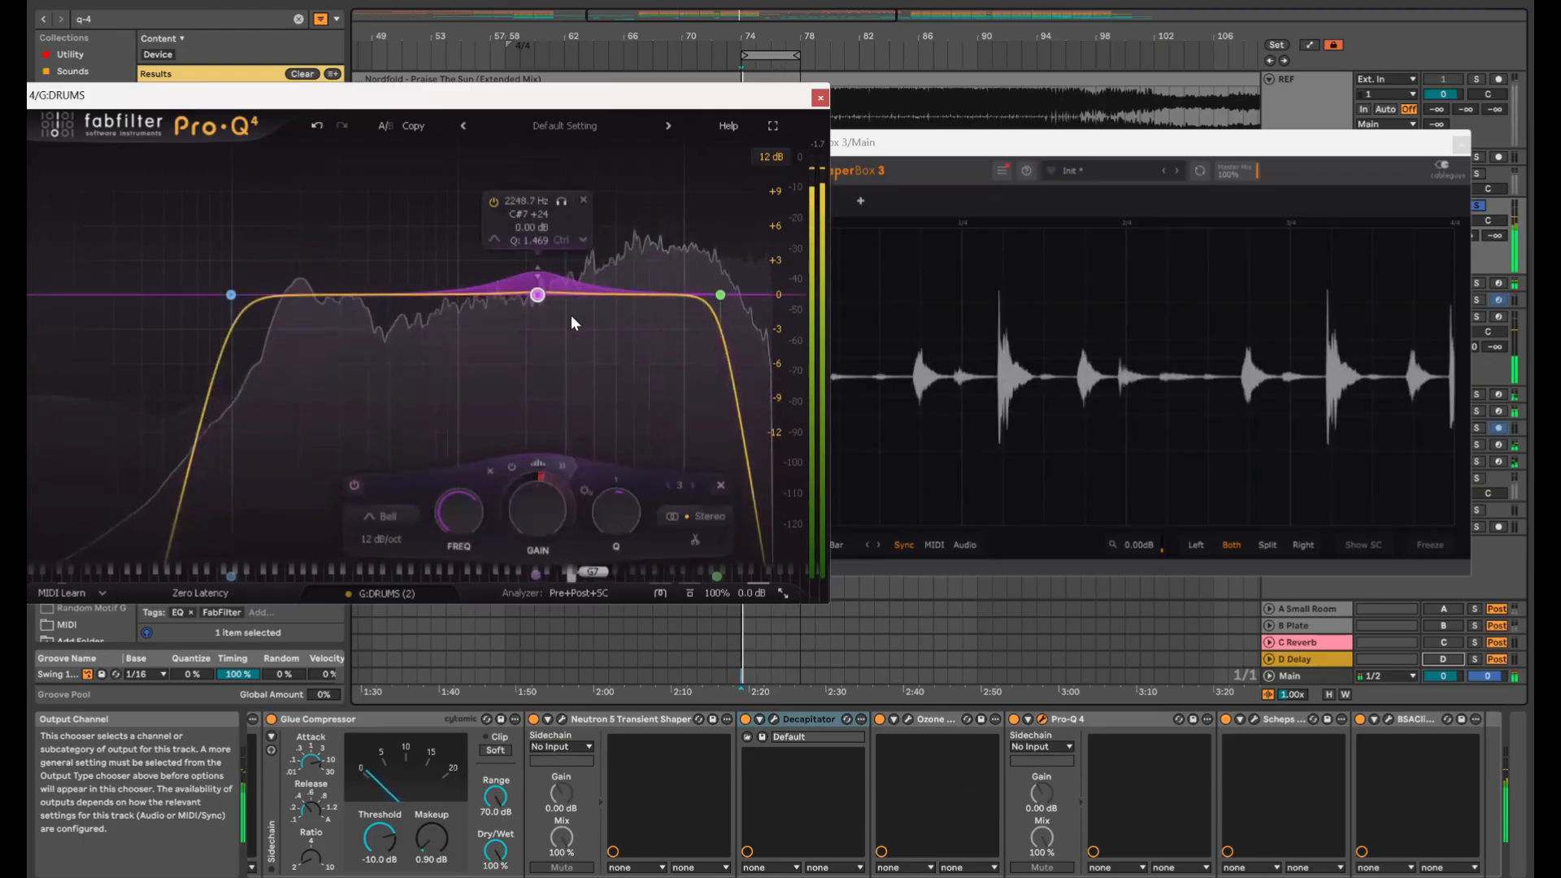
# Give the bell band a static gain of +2 dB without dynamics, and fine-tune its frequency to 2248.7 Hz
pyautogui.doubleClick(537, 496)
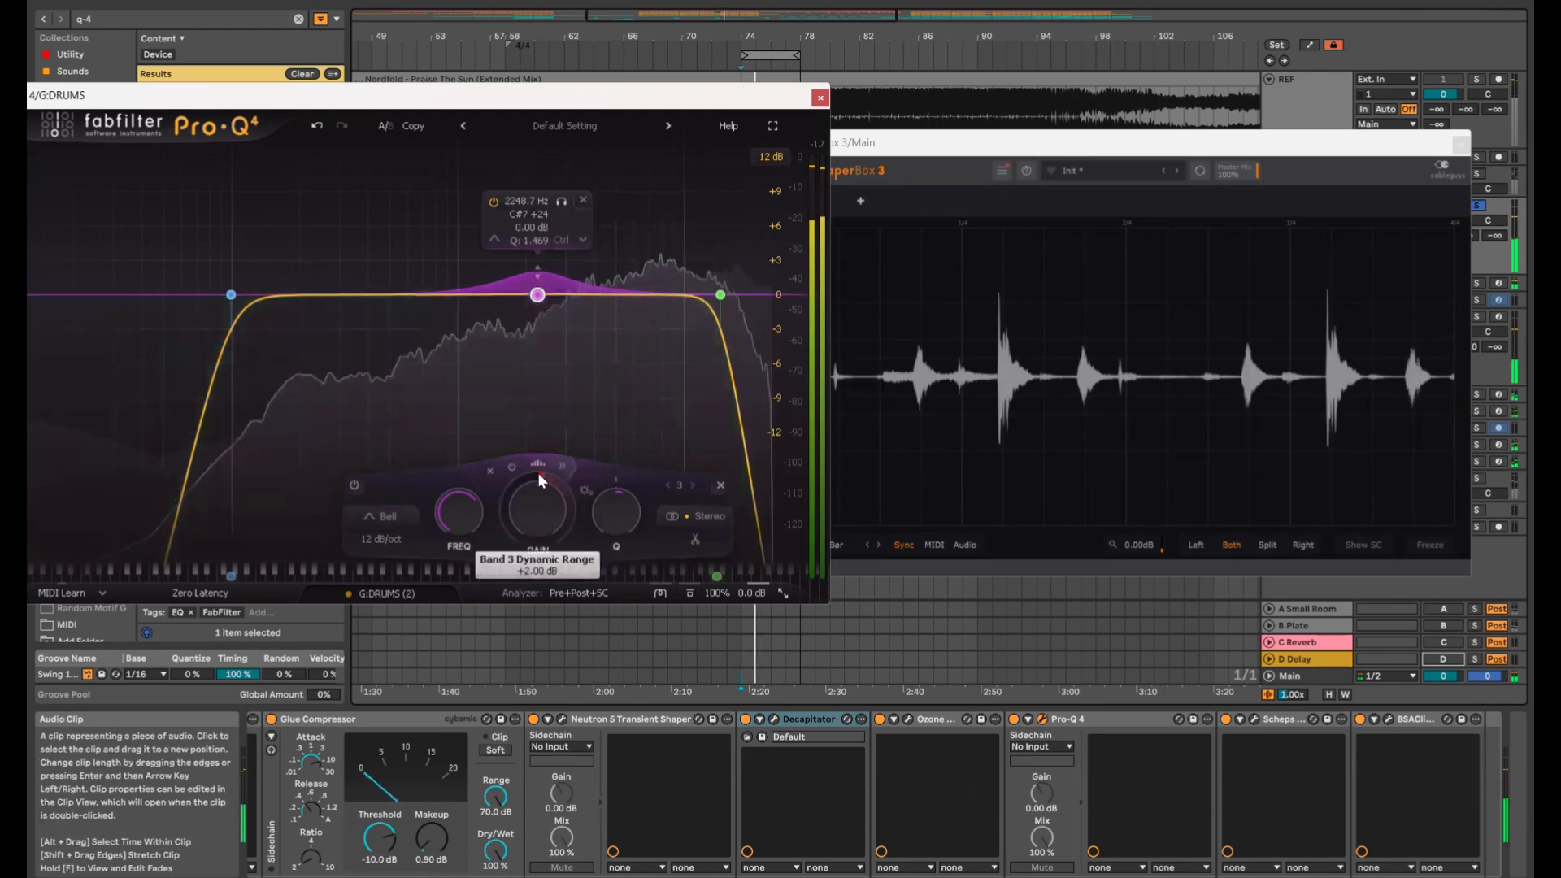
pyautogui.write('2')
pyautogui.press('Return')
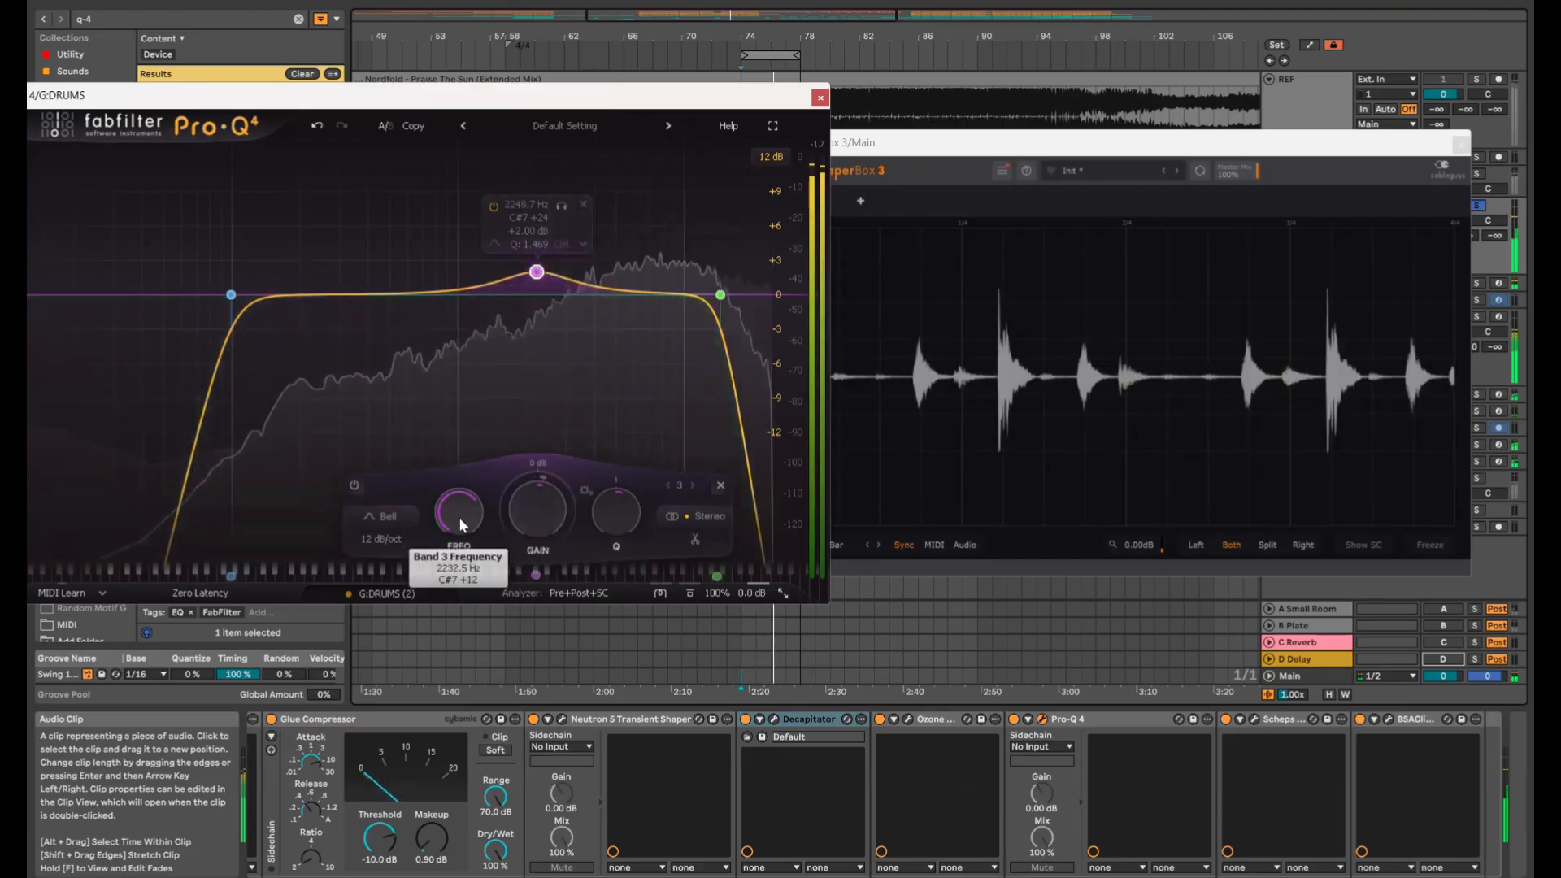
pyautogui.moveTo(458, 517); pyautogui.dragTo(460, 545)
pyautogui.moveTo(460, 550); pyautogui.dragTo(468, 515)
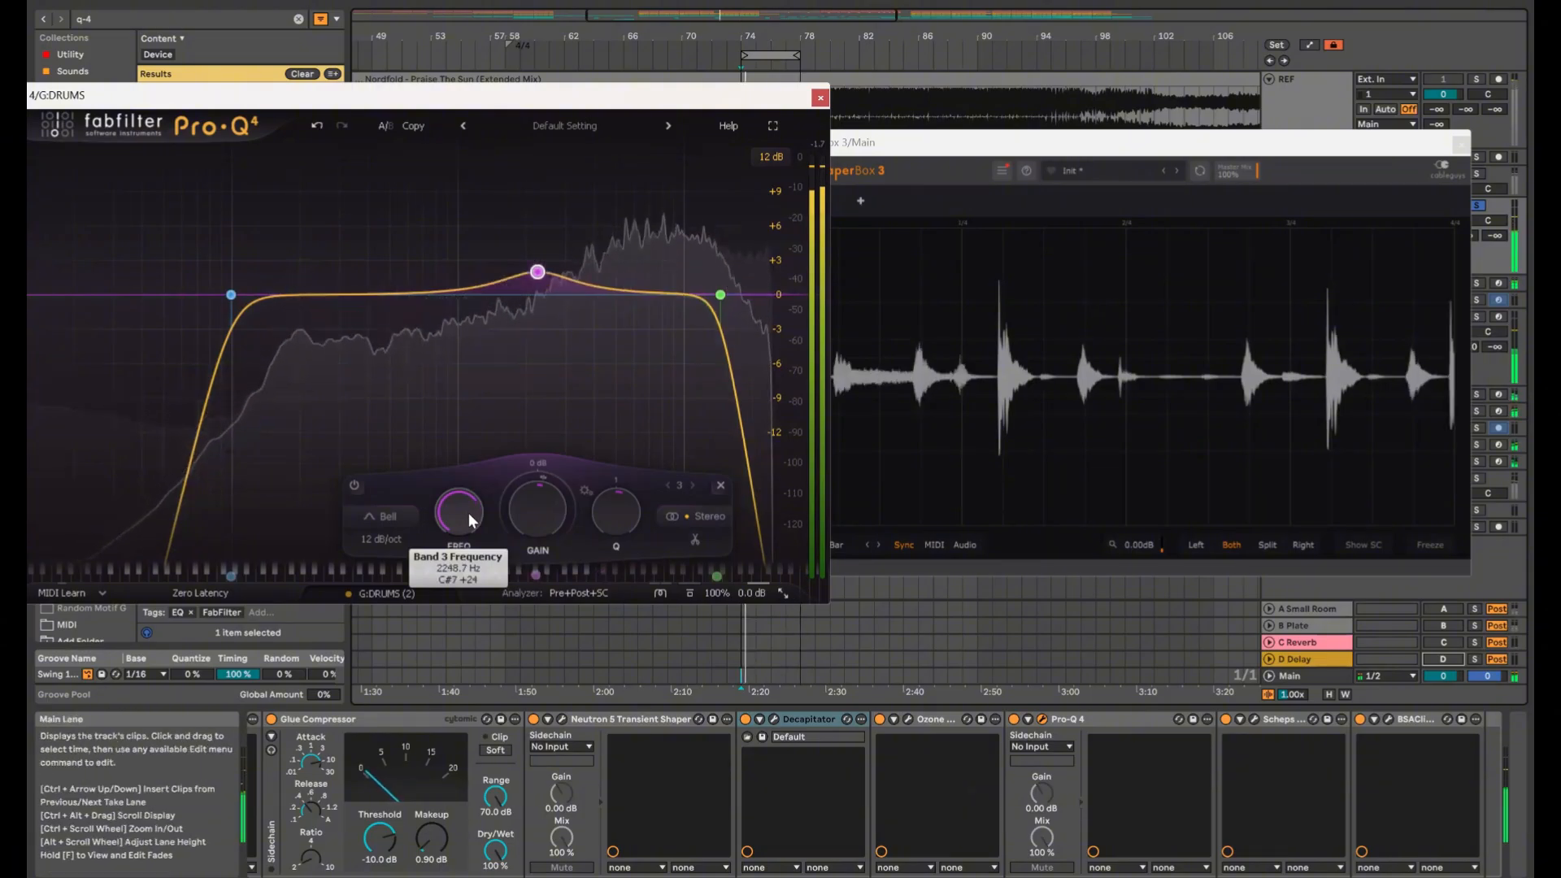
# Close and reopen the ShaperBox 3 scope and compare the full mix with the REF track after the 2 kHz boost
pyautogui.click(1461, 145)
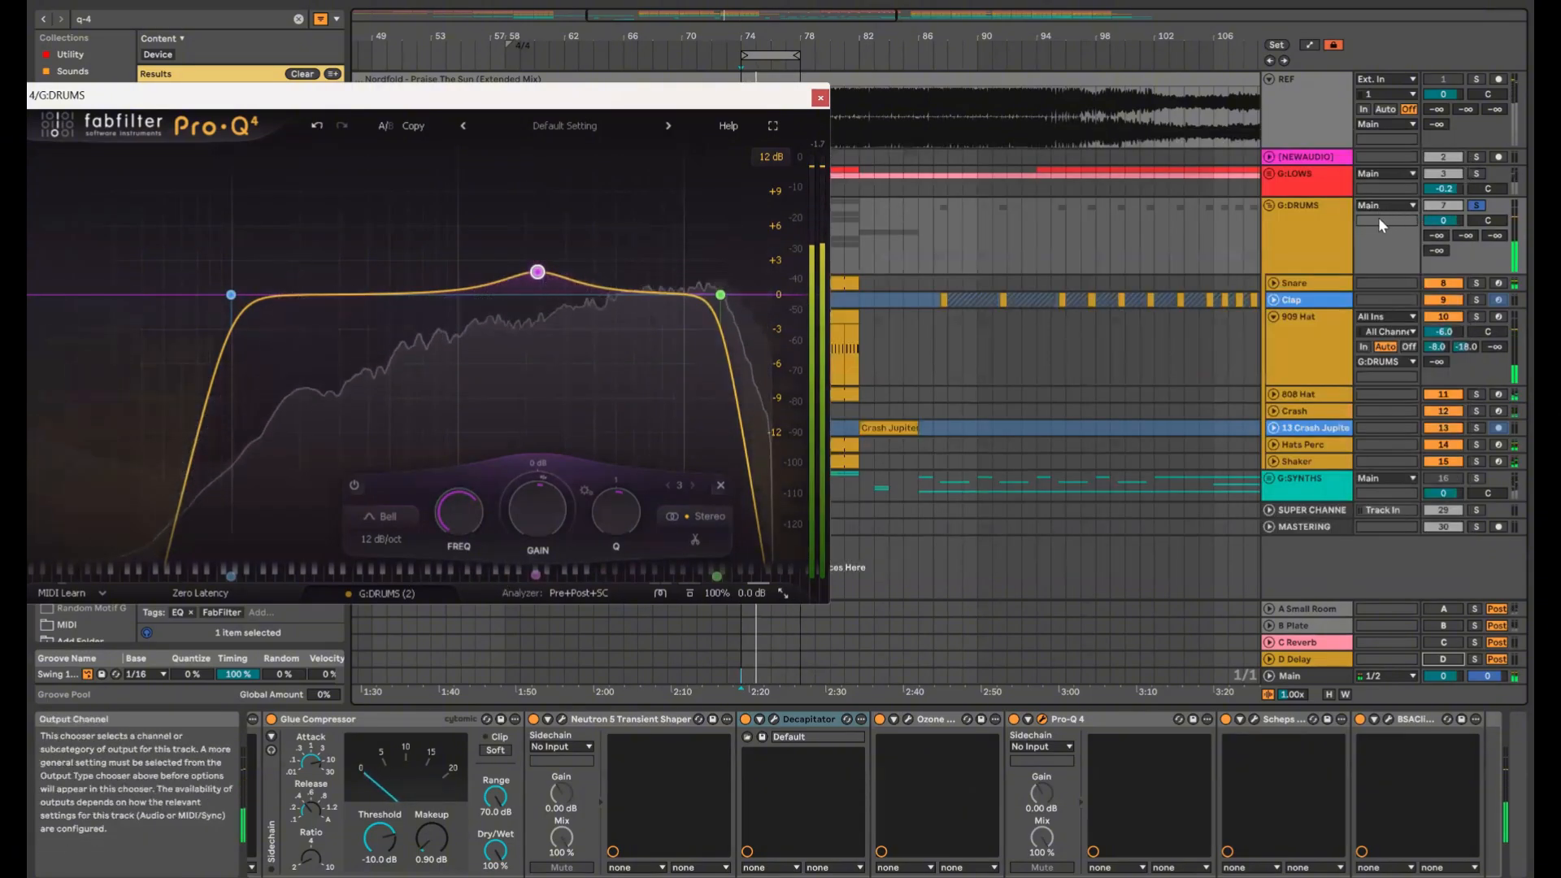
pyautogui.press('s')
pyautogui.hotkey('ctrl', 'alt', 'p')
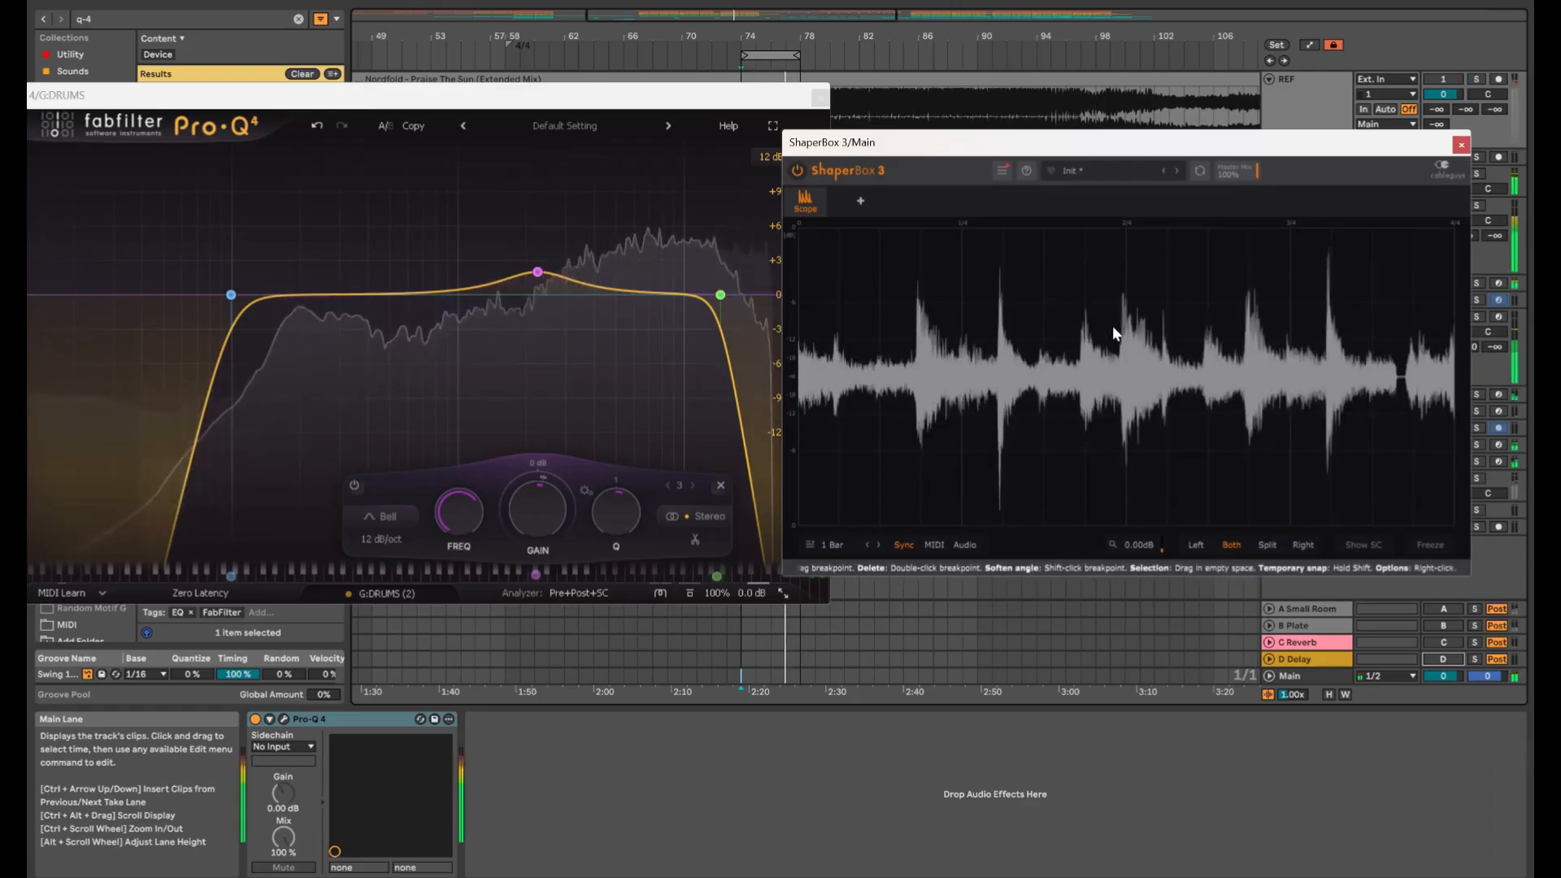
# Restart playback of the mix and lower the bell band's static gain to about +1 dB
pyautogui.press('space')
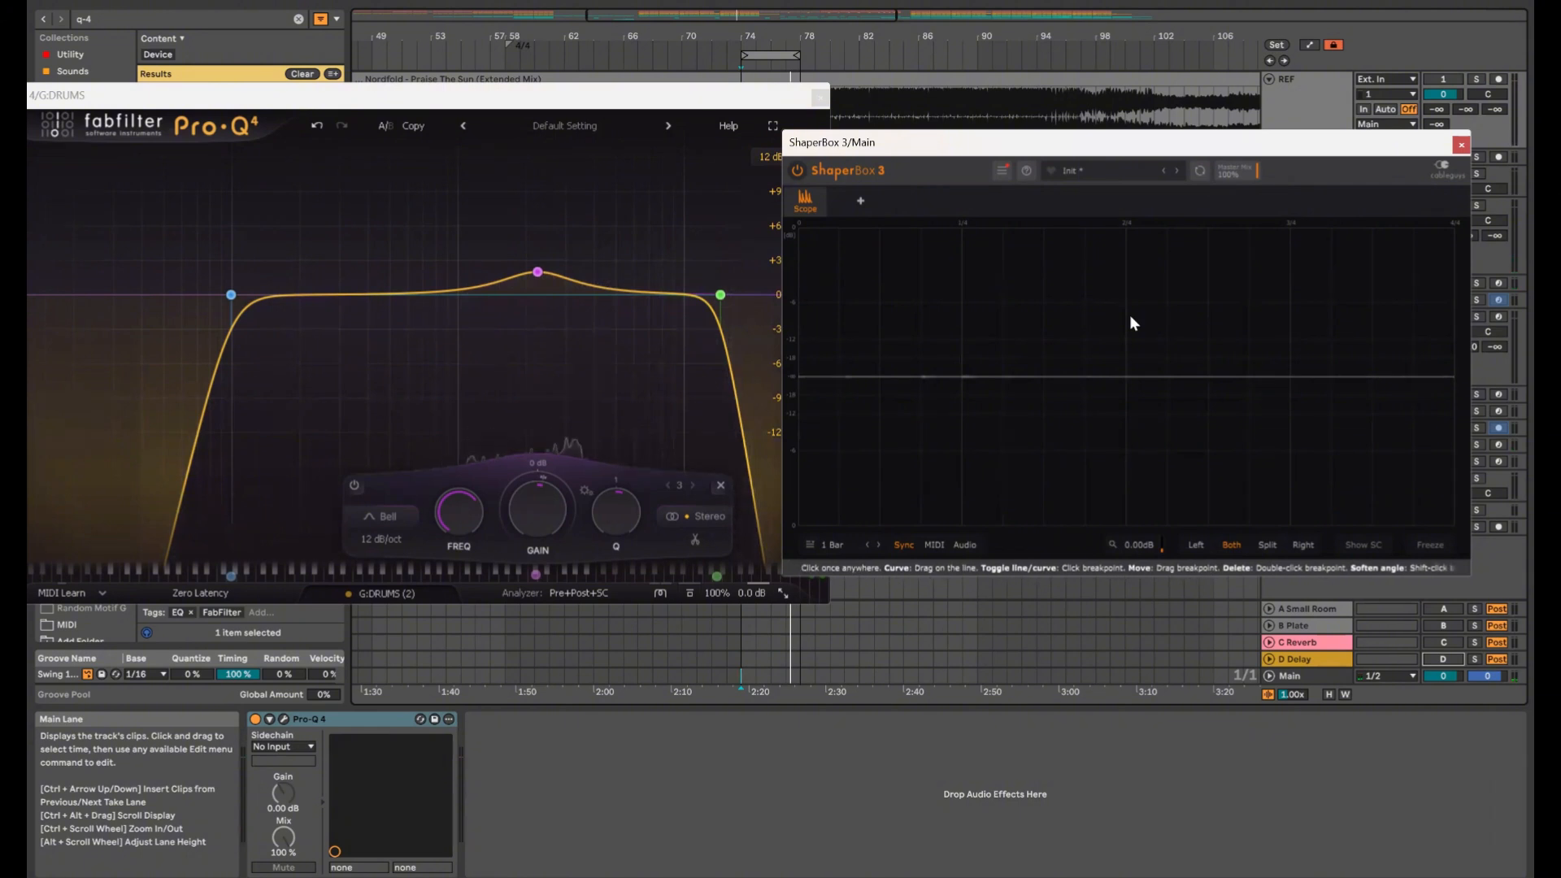
pyautogui.press('space')
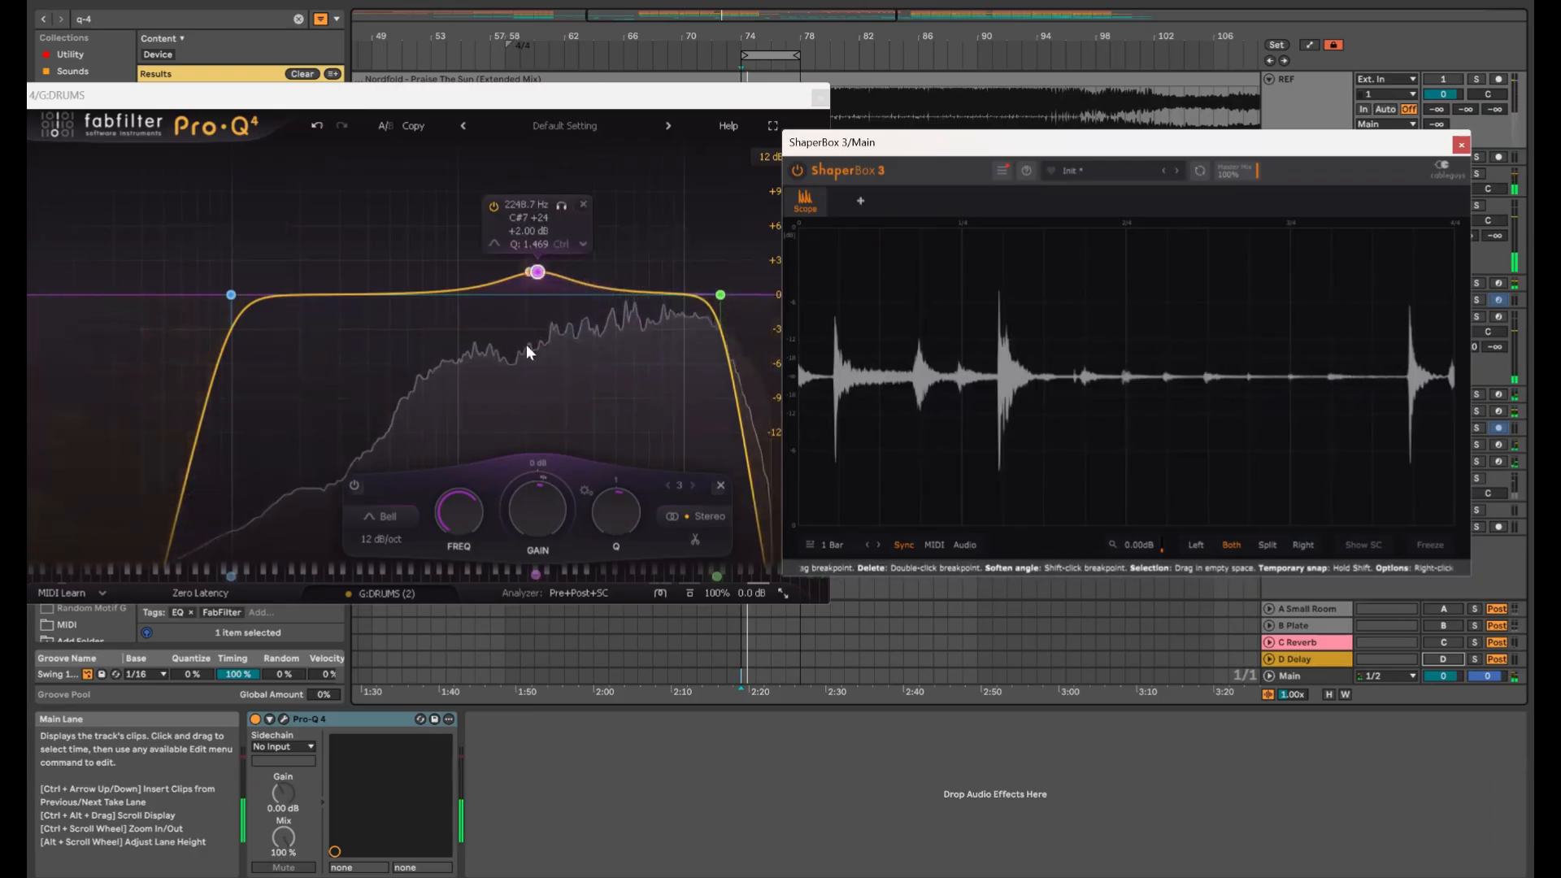
pyautogui.click(528, 506)
pyautogui.moveTo(529, 508); pyautogui.dragTo(528, 522)
# Compare the full mix with the soloed REF track in the ShaperBox 3 scope, then hide the scope and replay the mix
pyautogui.click(1476, 79)
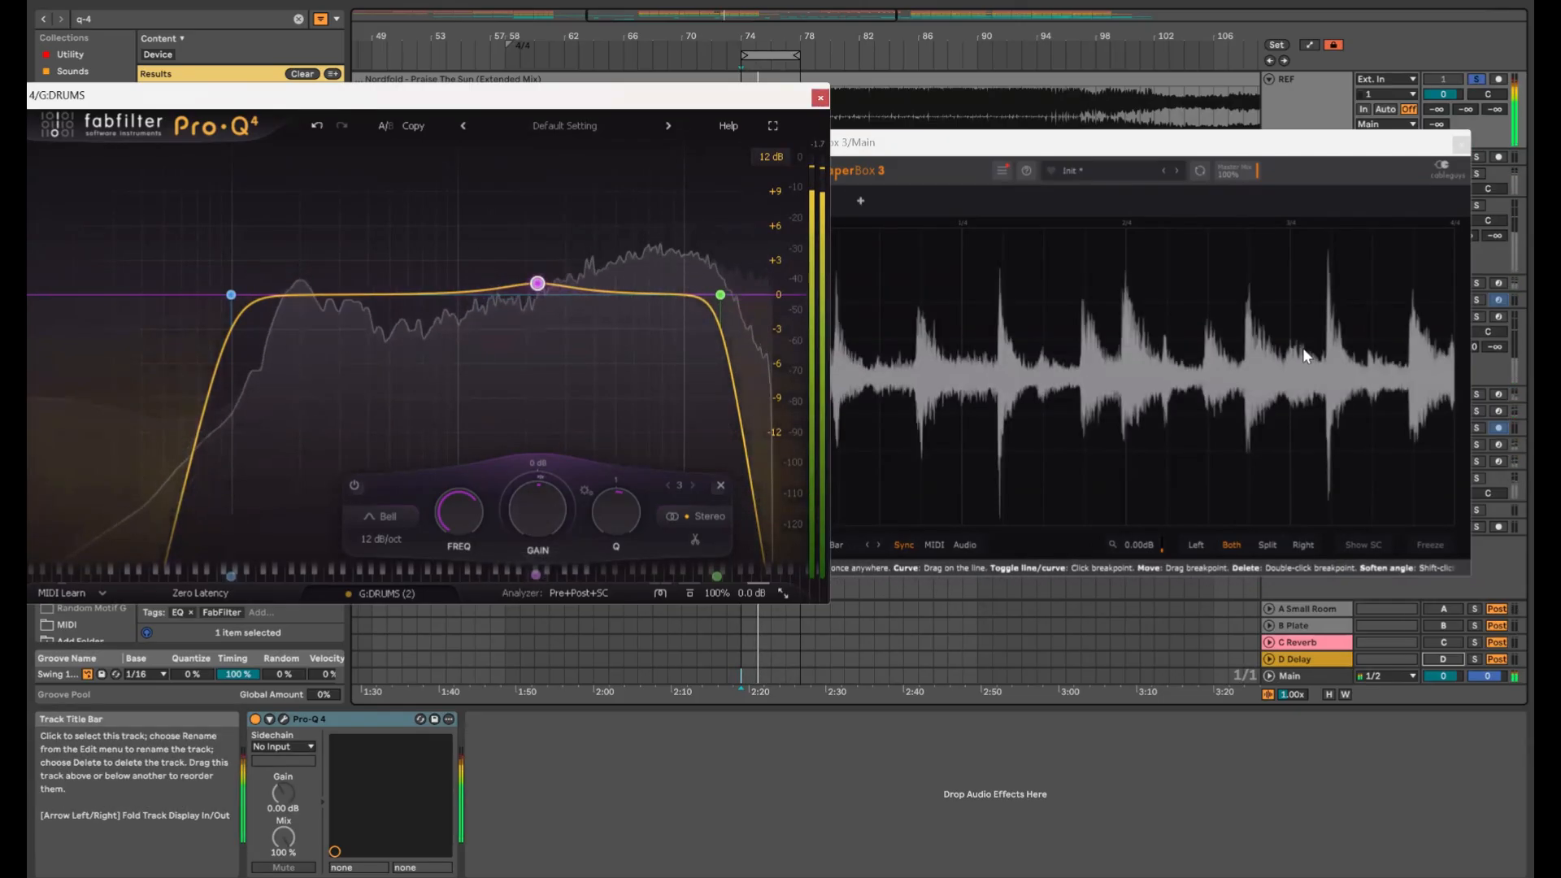
pyautogui.press('space')
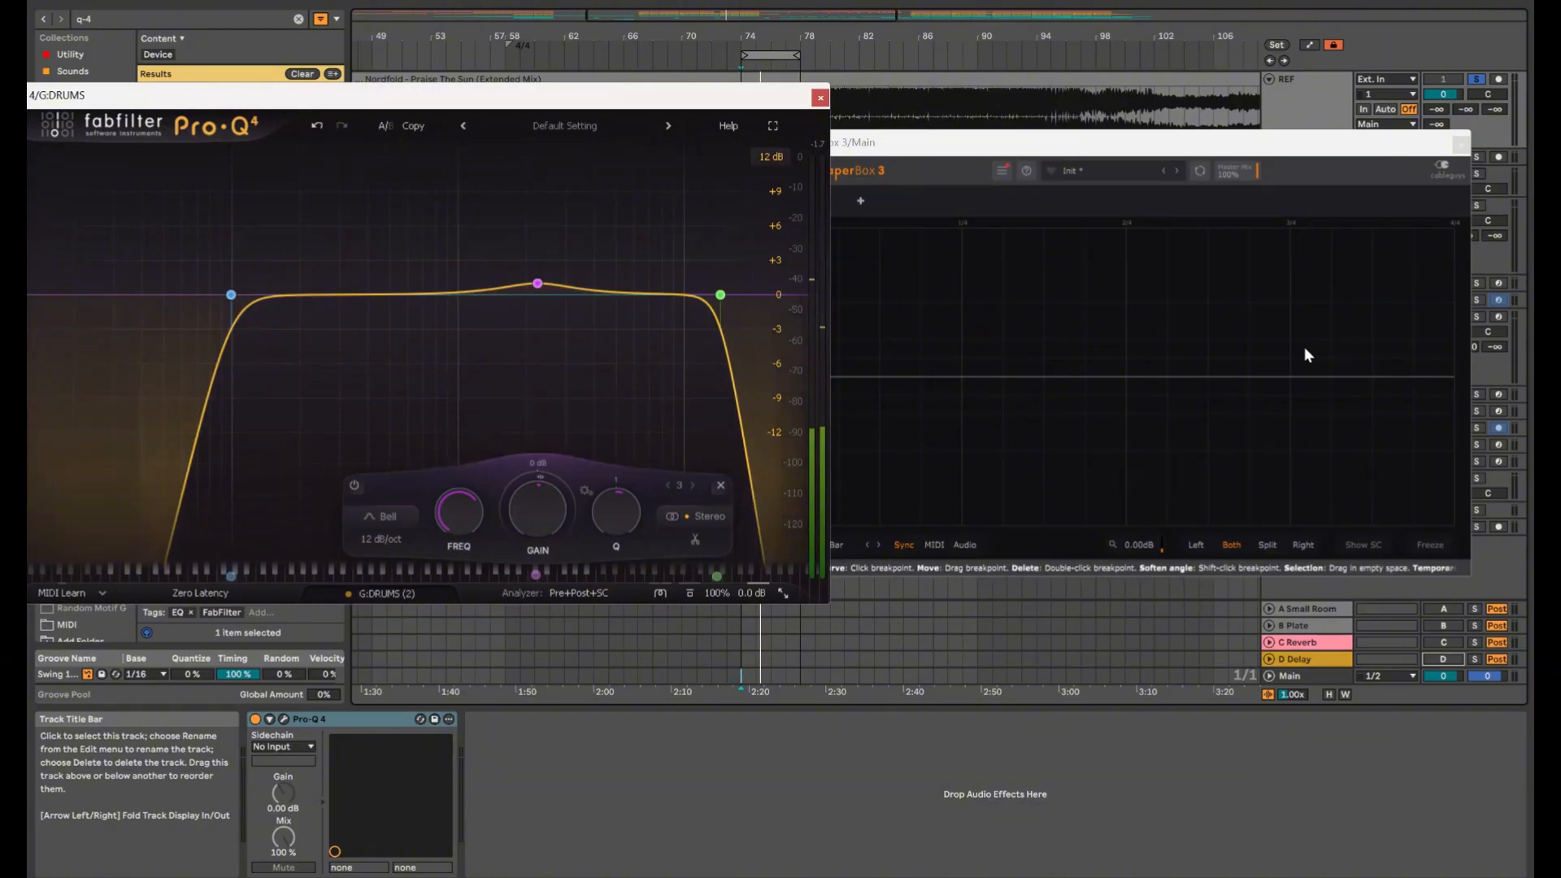
pyautogui.press('space')
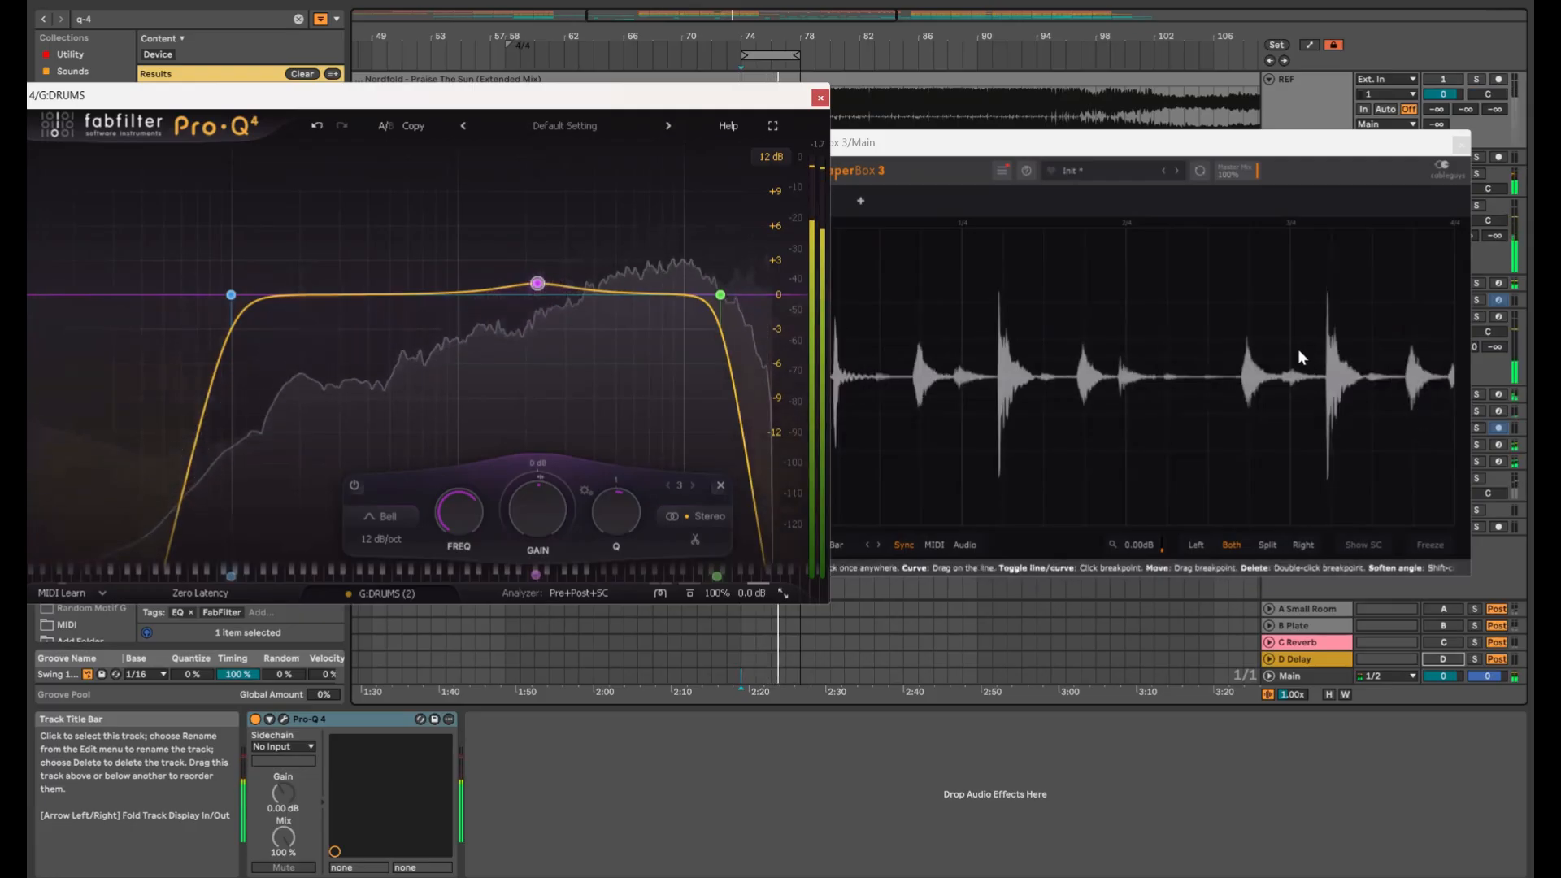
pyautogui.press('space')
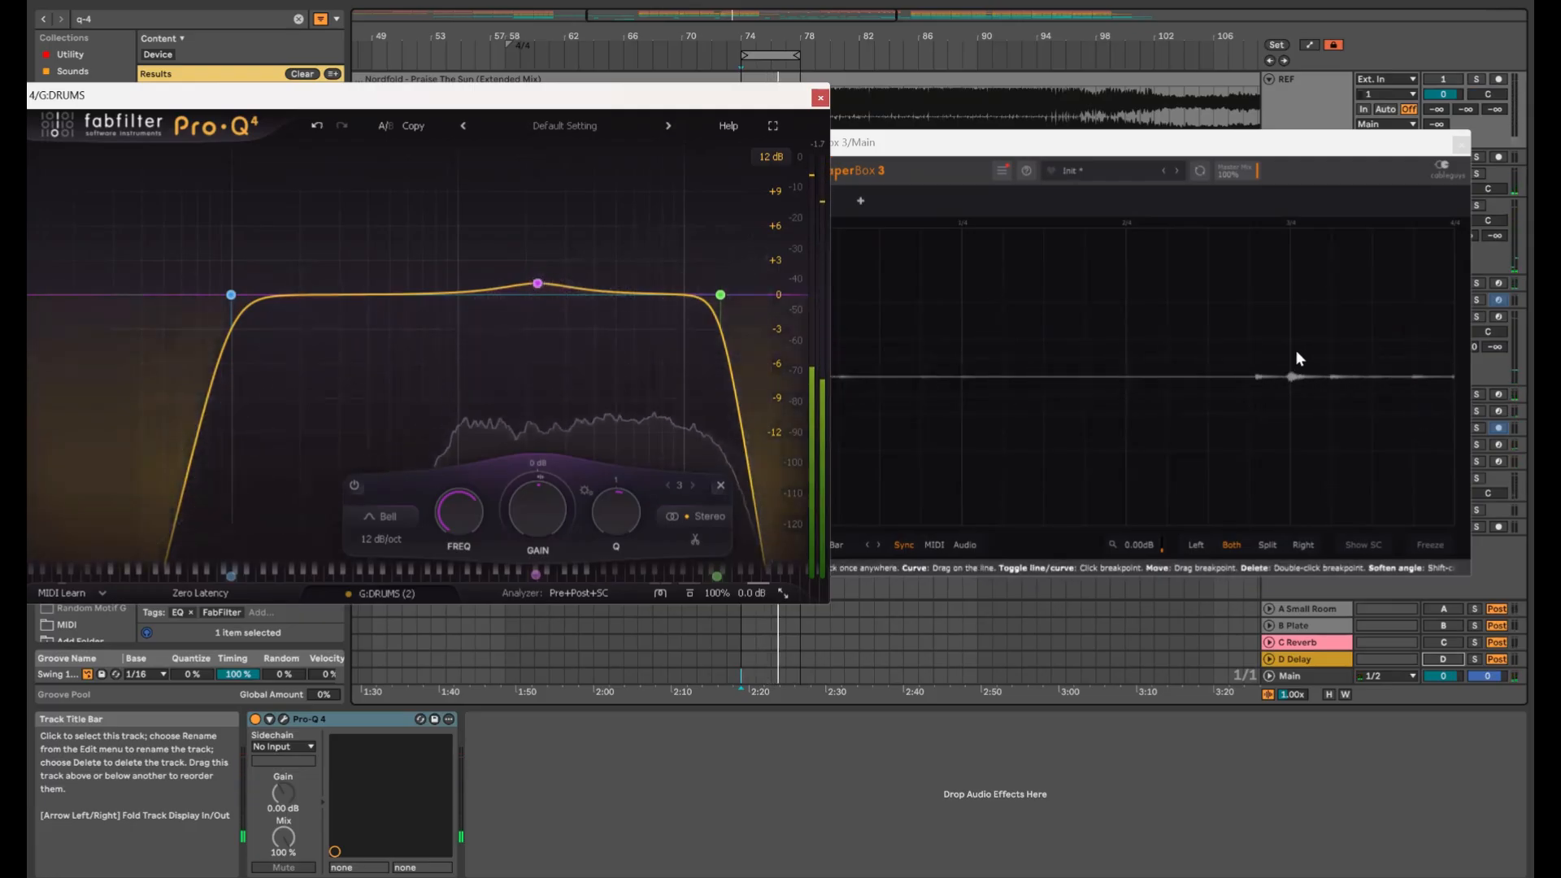
pyautogui.press('space')
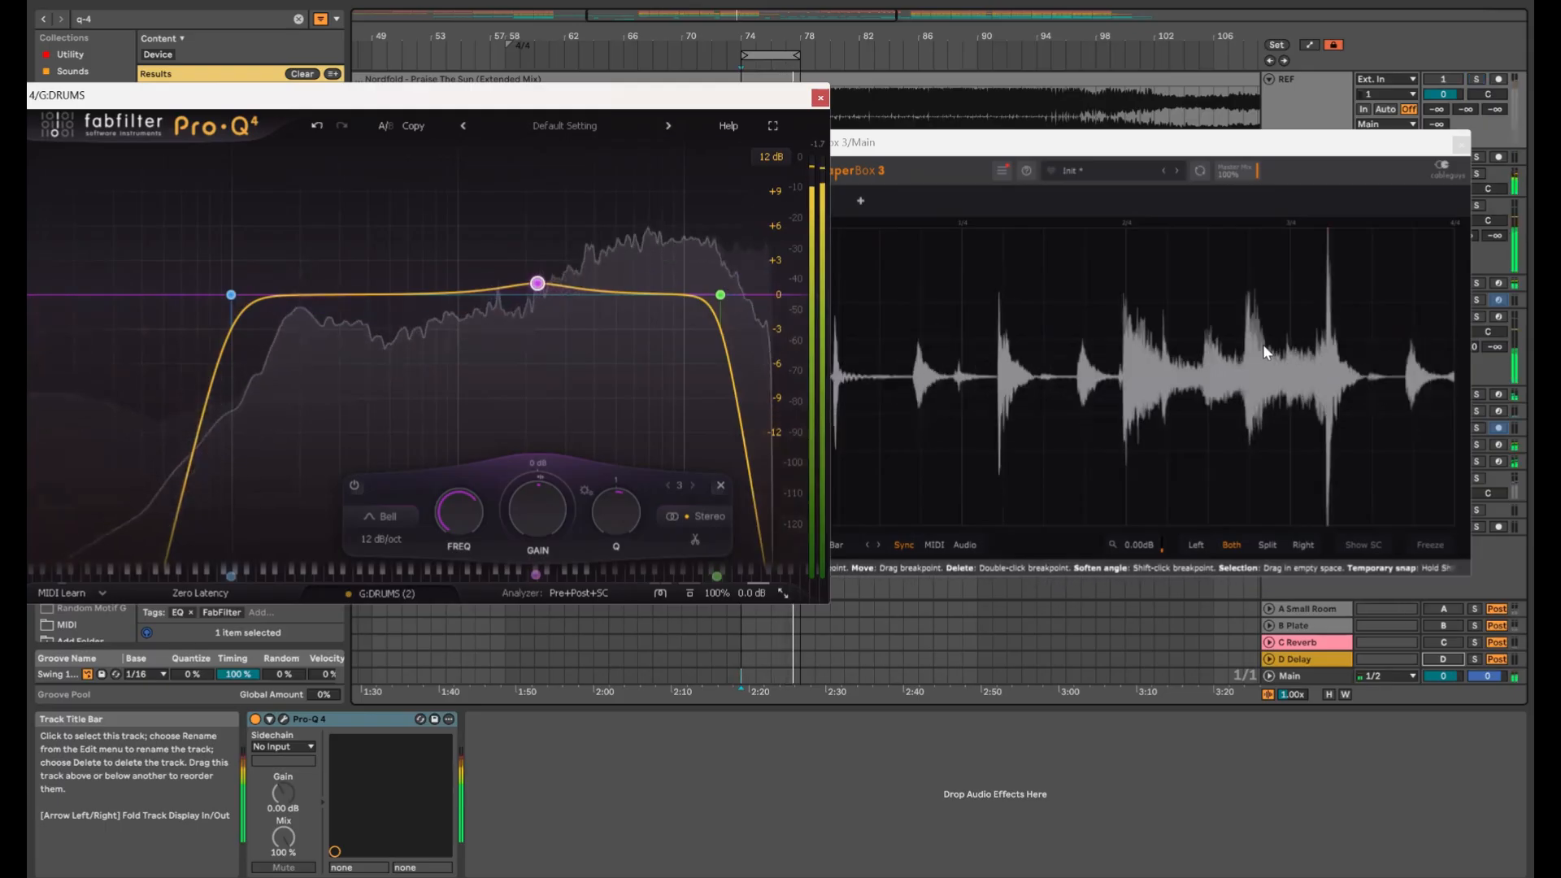
pyautogui.hotkey('alt', 'F4')
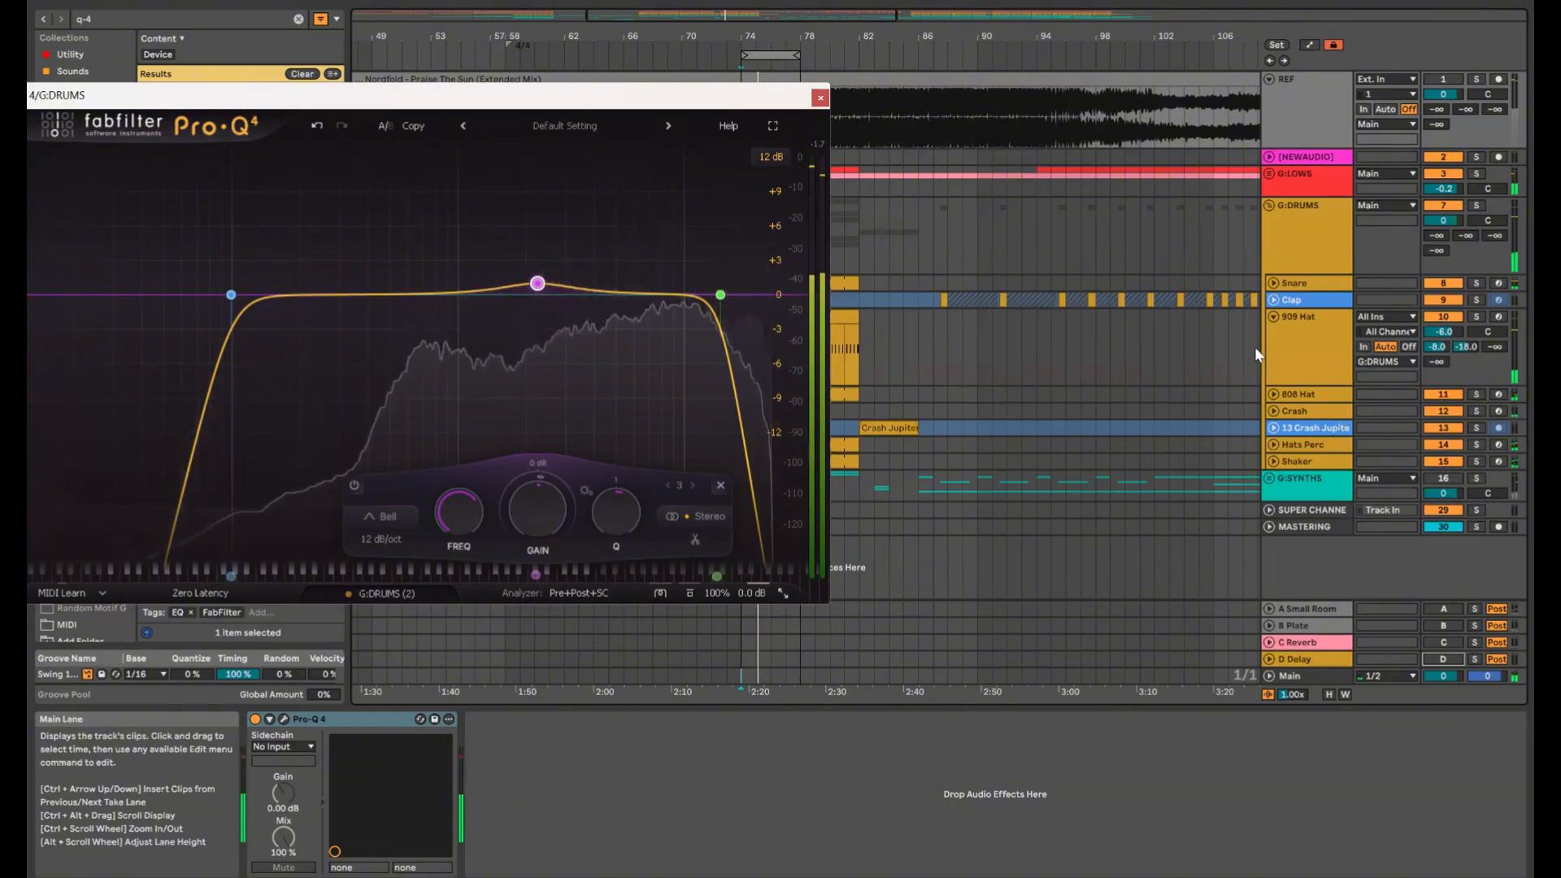
pyautogui.press('space')
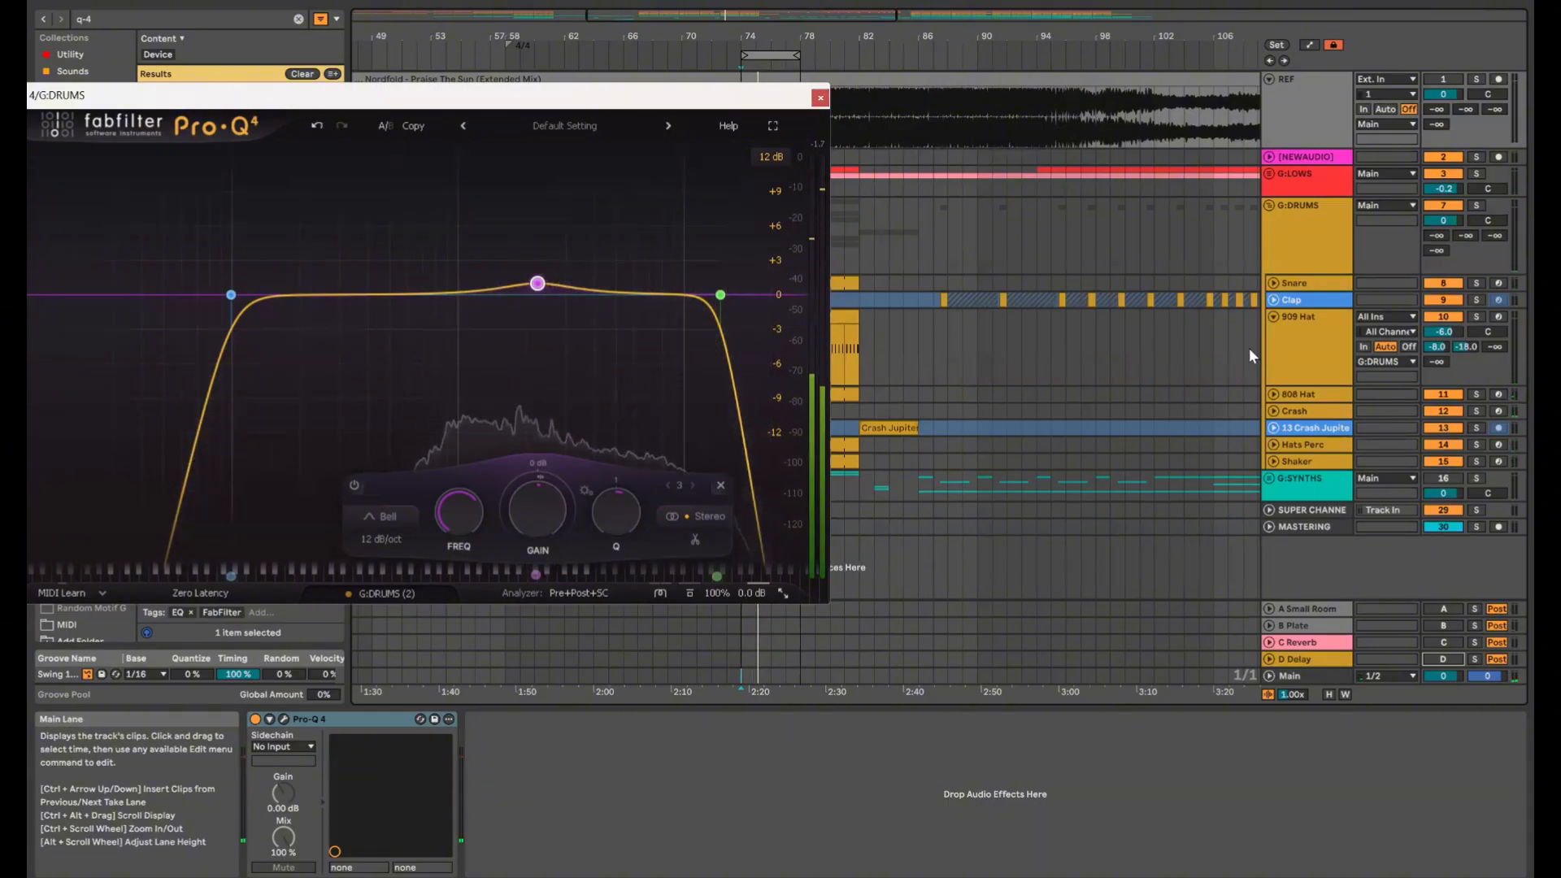
pyautogui.press('space')
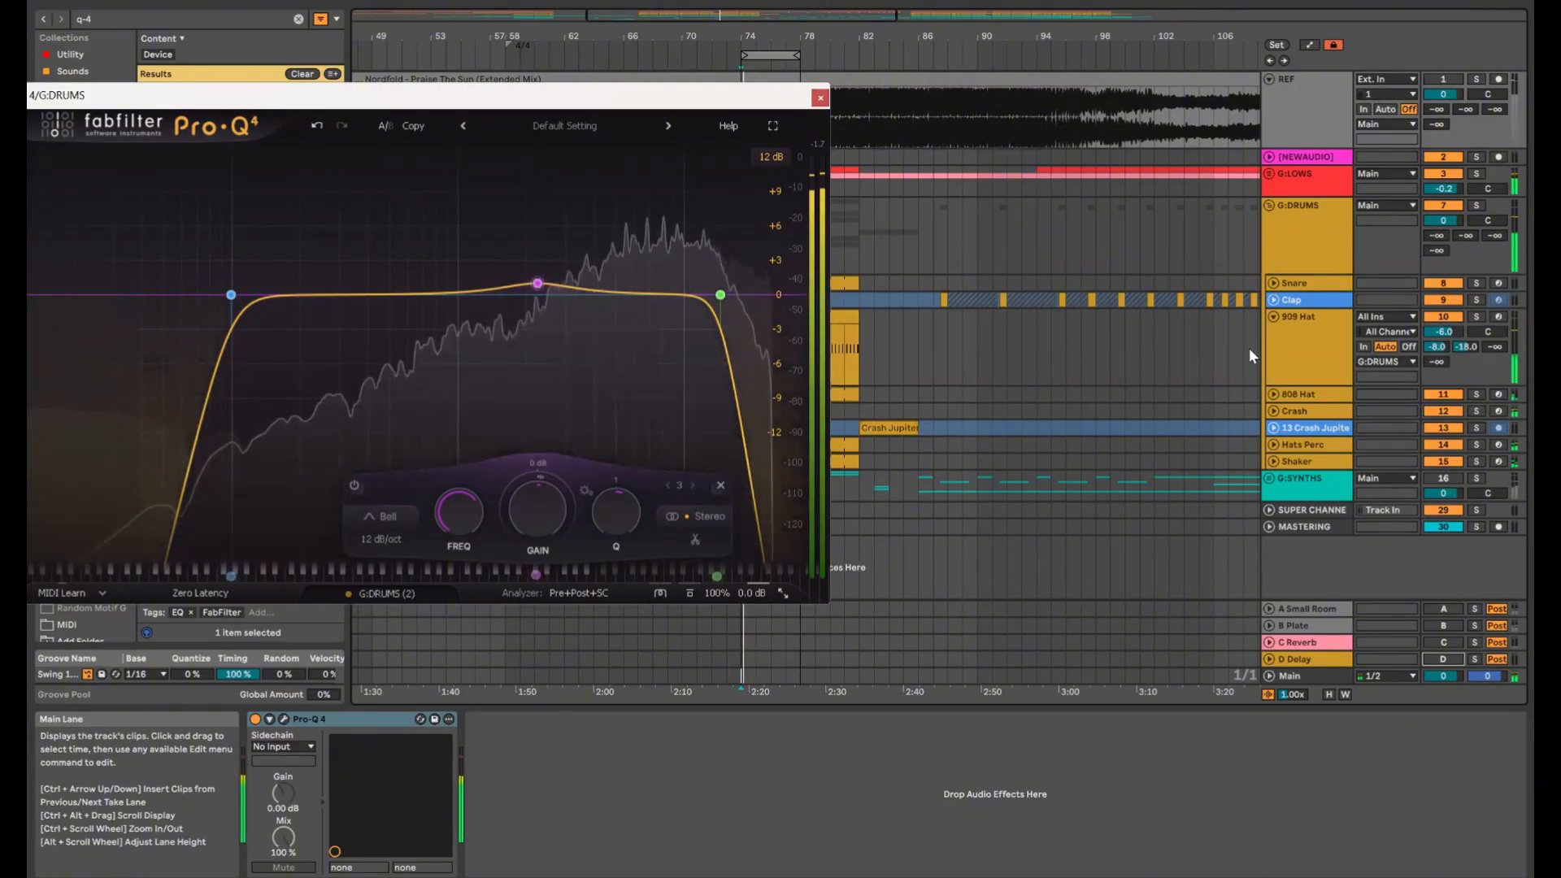
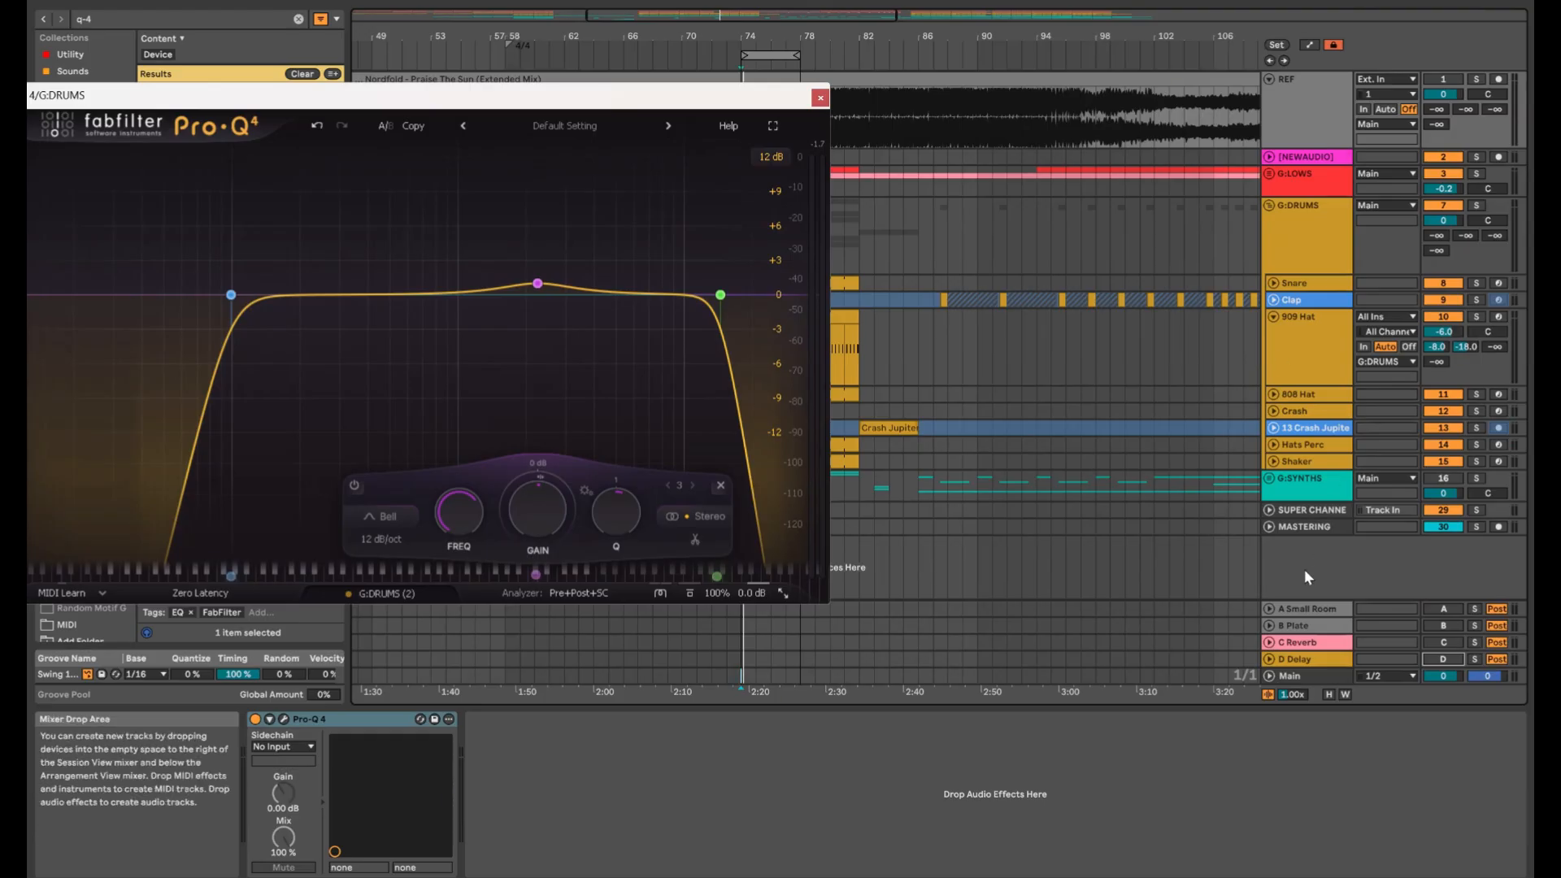
# Switch on the four return tracks A Small Room, B Plate, C Reverb and D Delay, and play the mix
pyautogui.click(1423, 602)
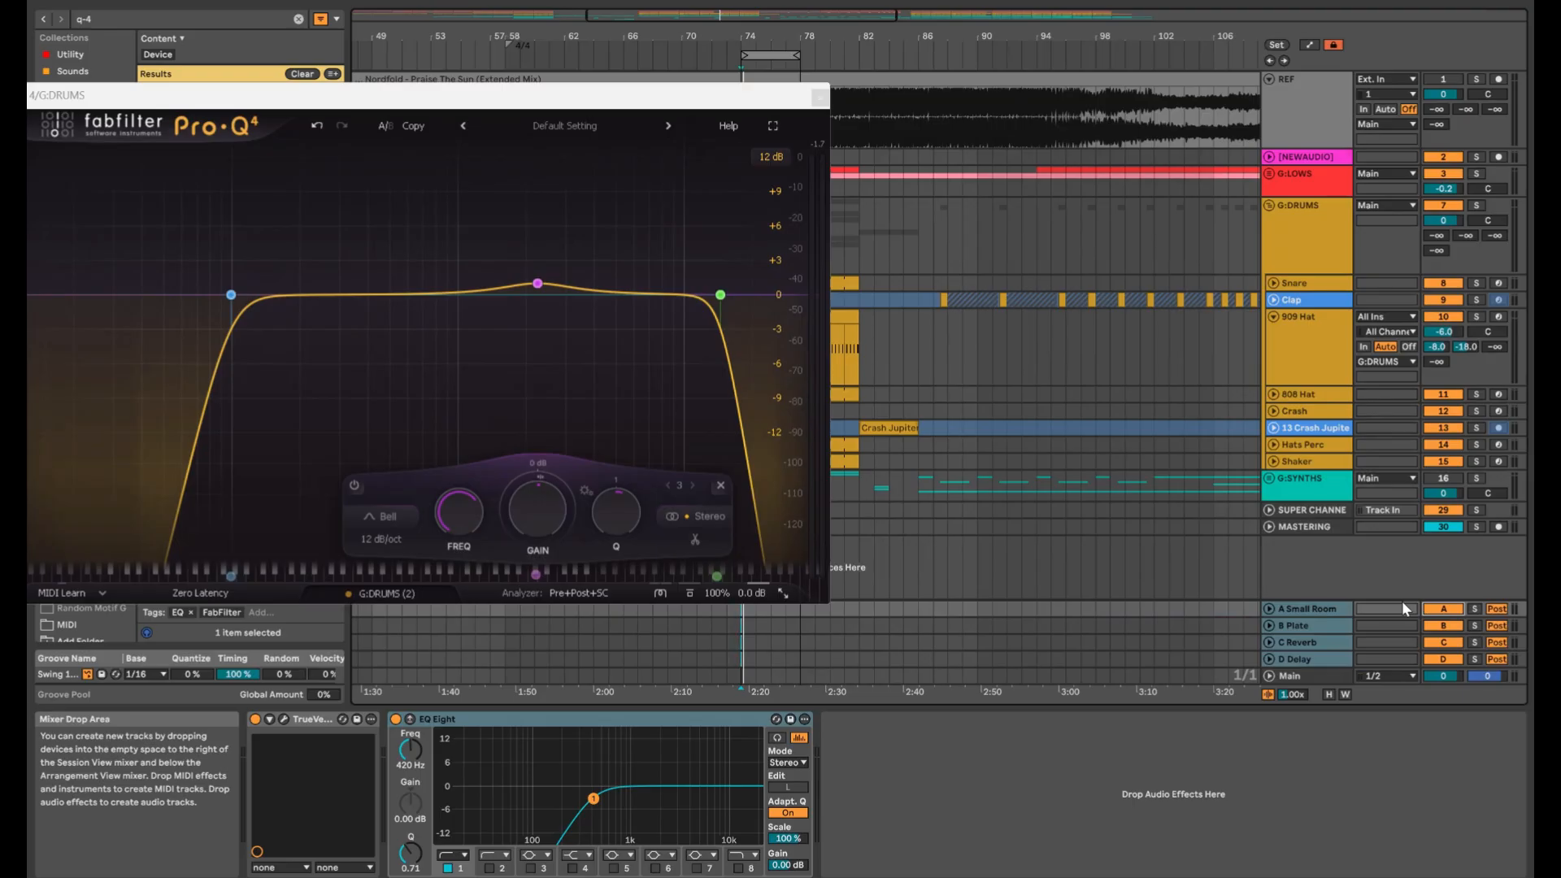
pyautogui.click(639, 106)
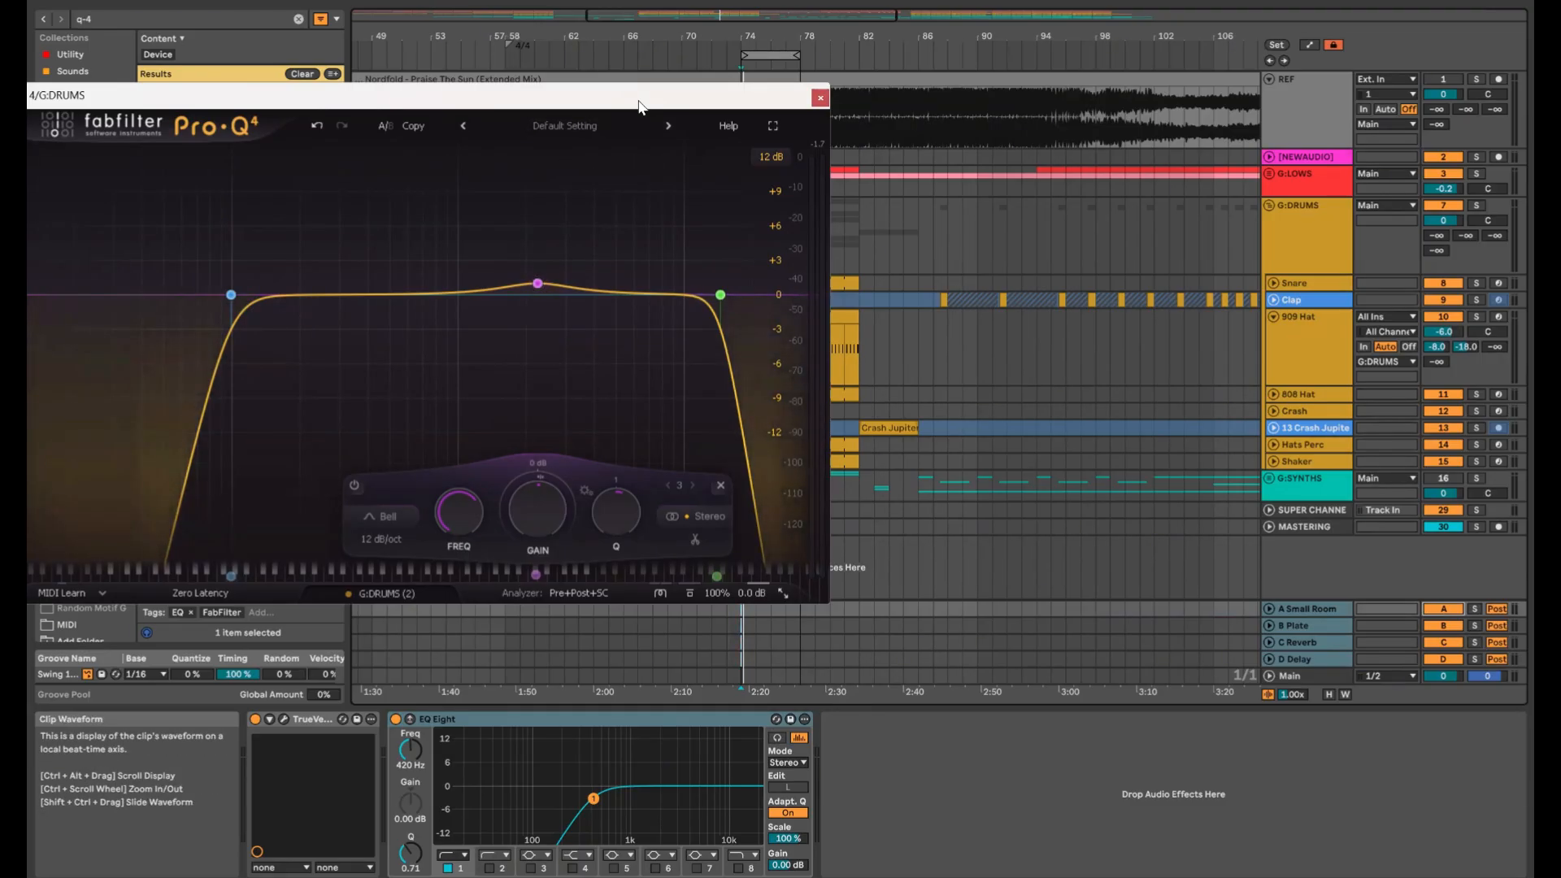
pyautogui.press('space')
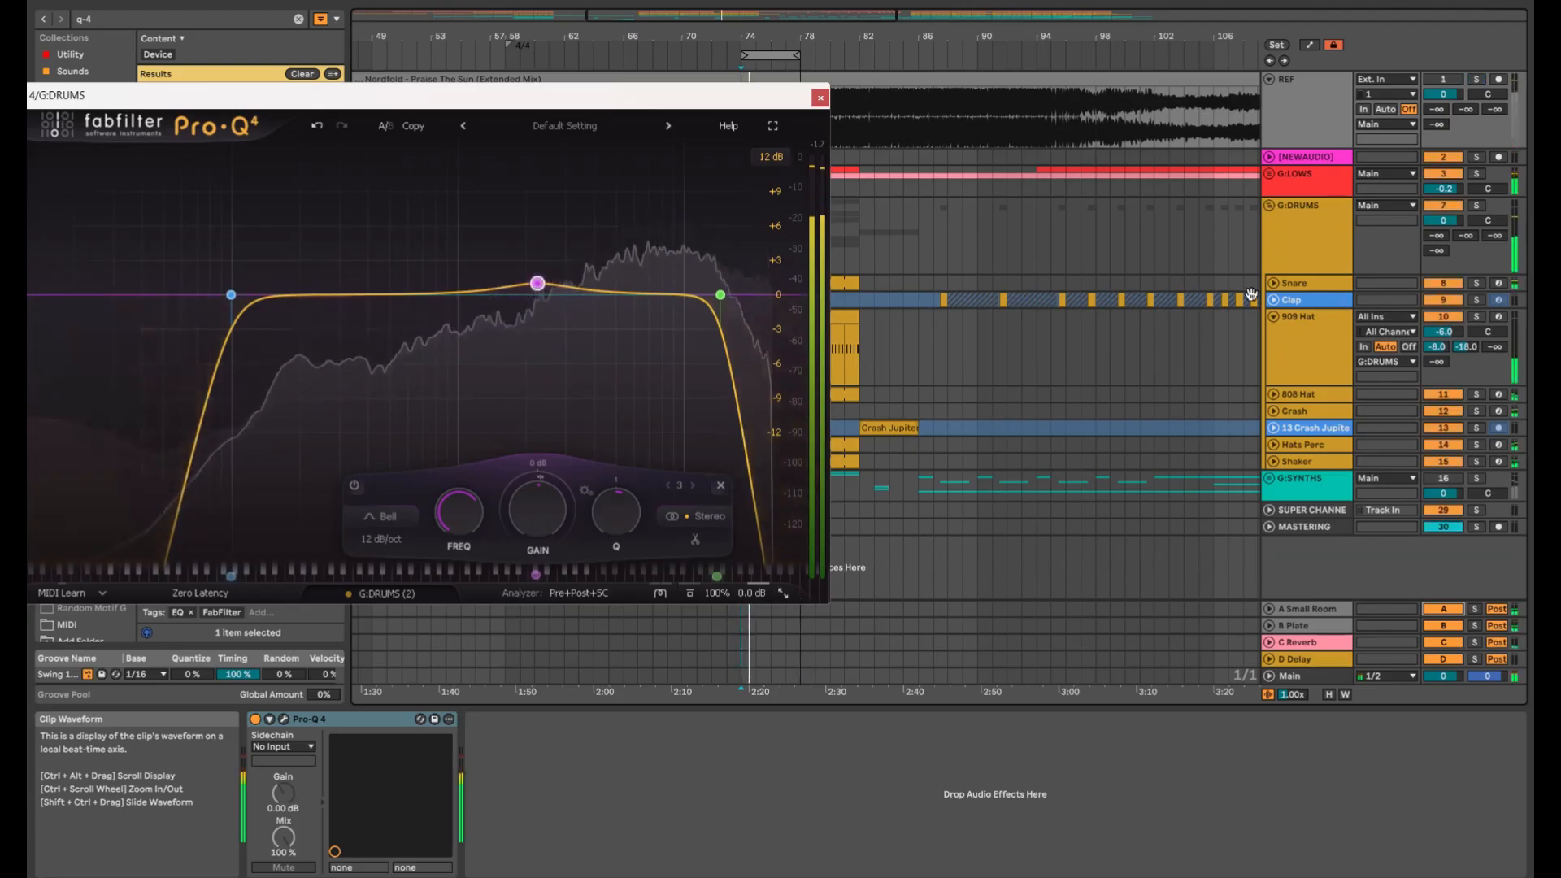
# Set the low-cut frequency of the Snare's INFRABASS CLEAN EQ to 290 Hz against the soloed REF, and close Pro-Q 4
pyautogui.click(1290, 284)
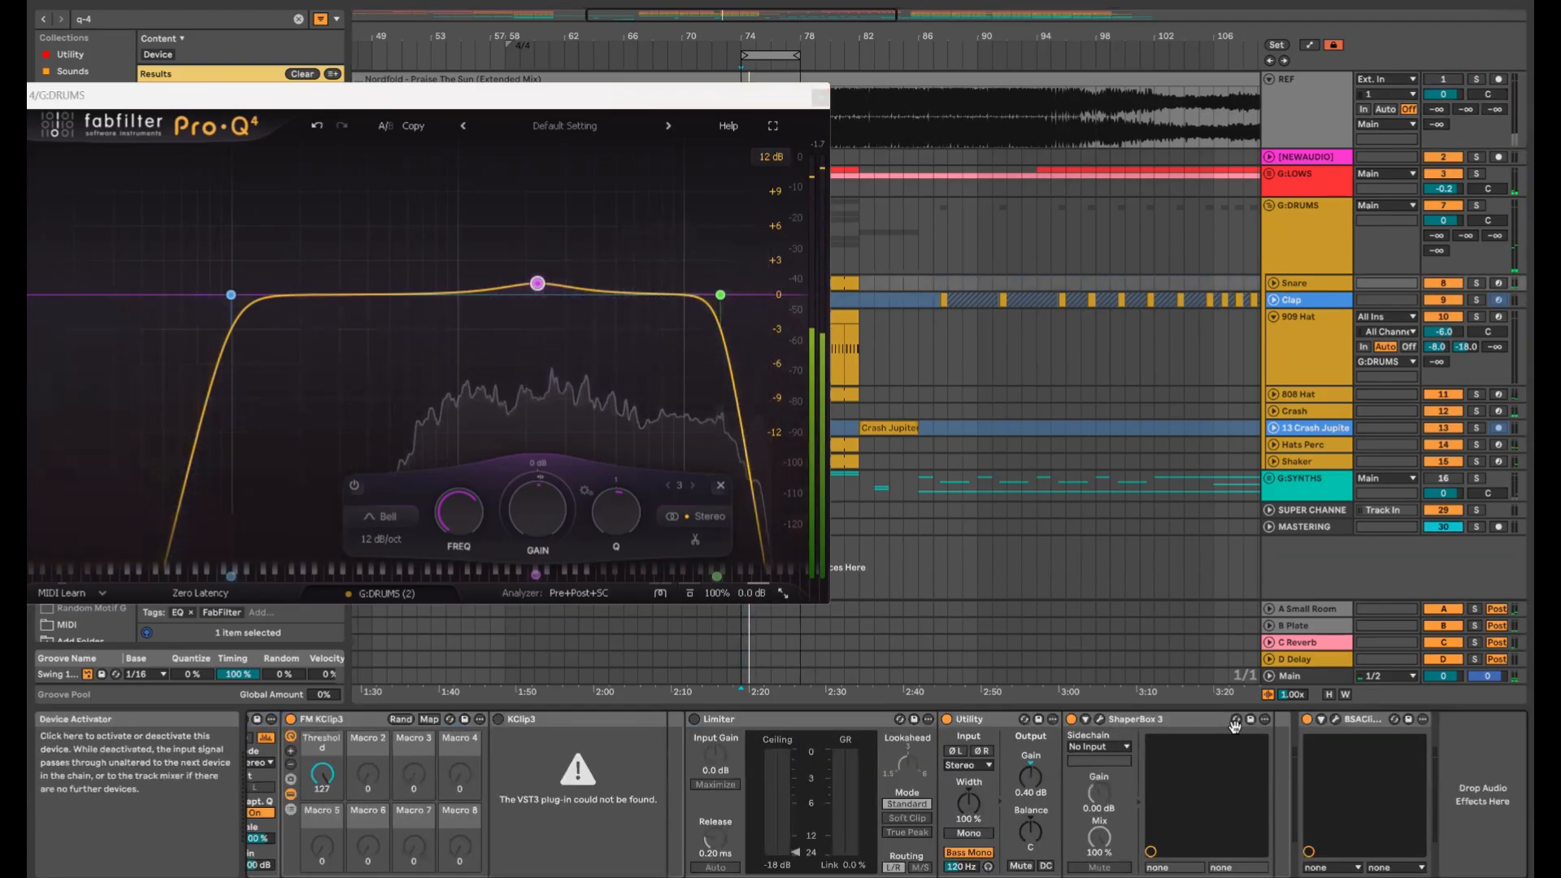
pyautogui.hscroll(-5, 871, 752)
pyautogui.hscroll(-2, 871, 752)
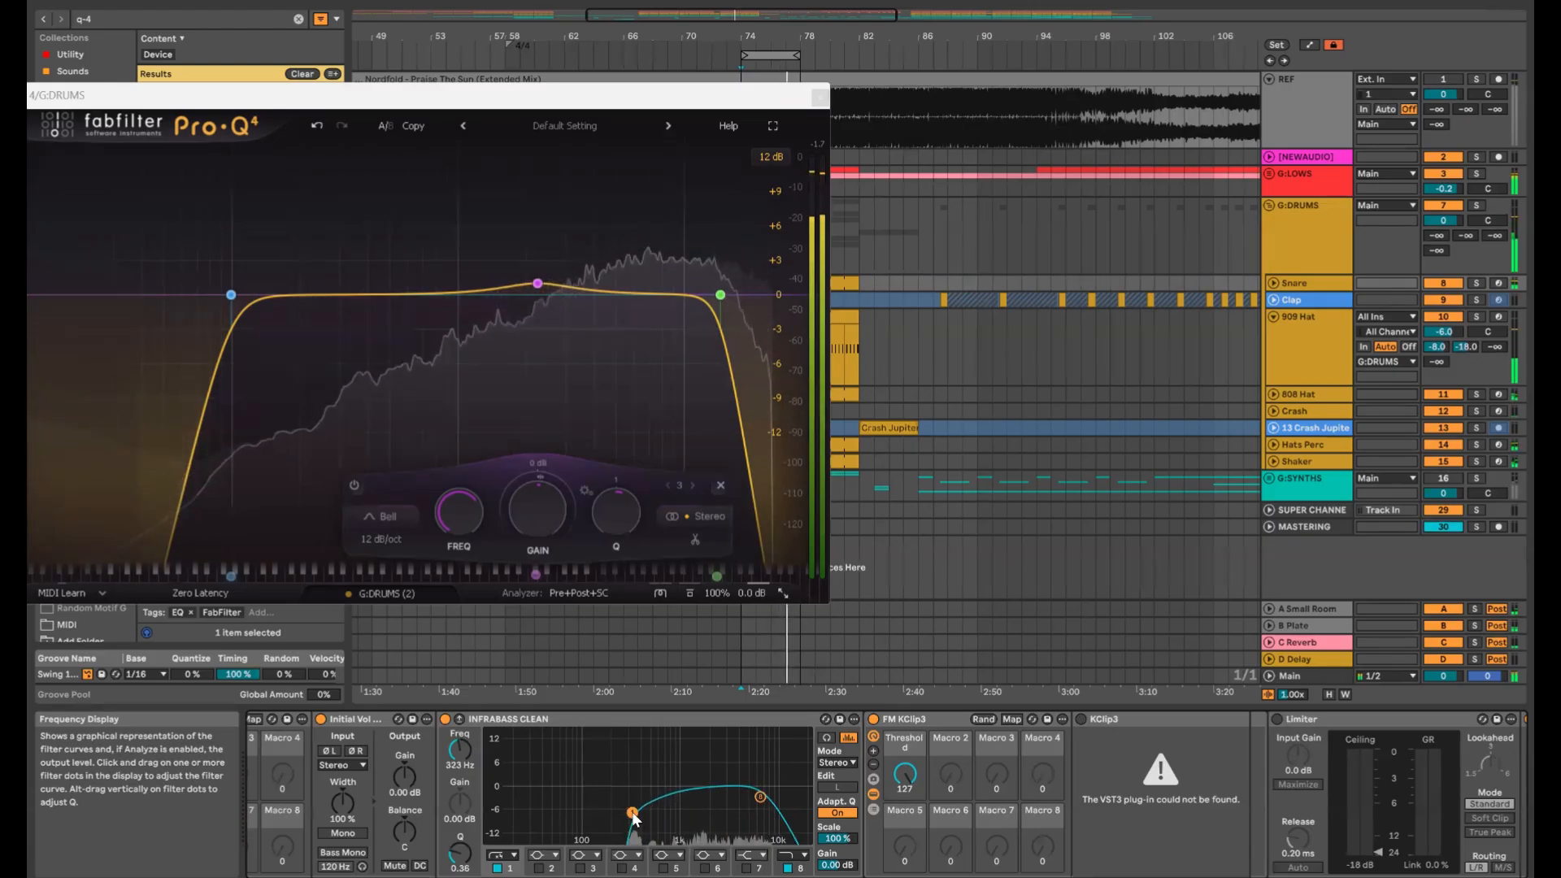
pyautogui.click(1299, 323)
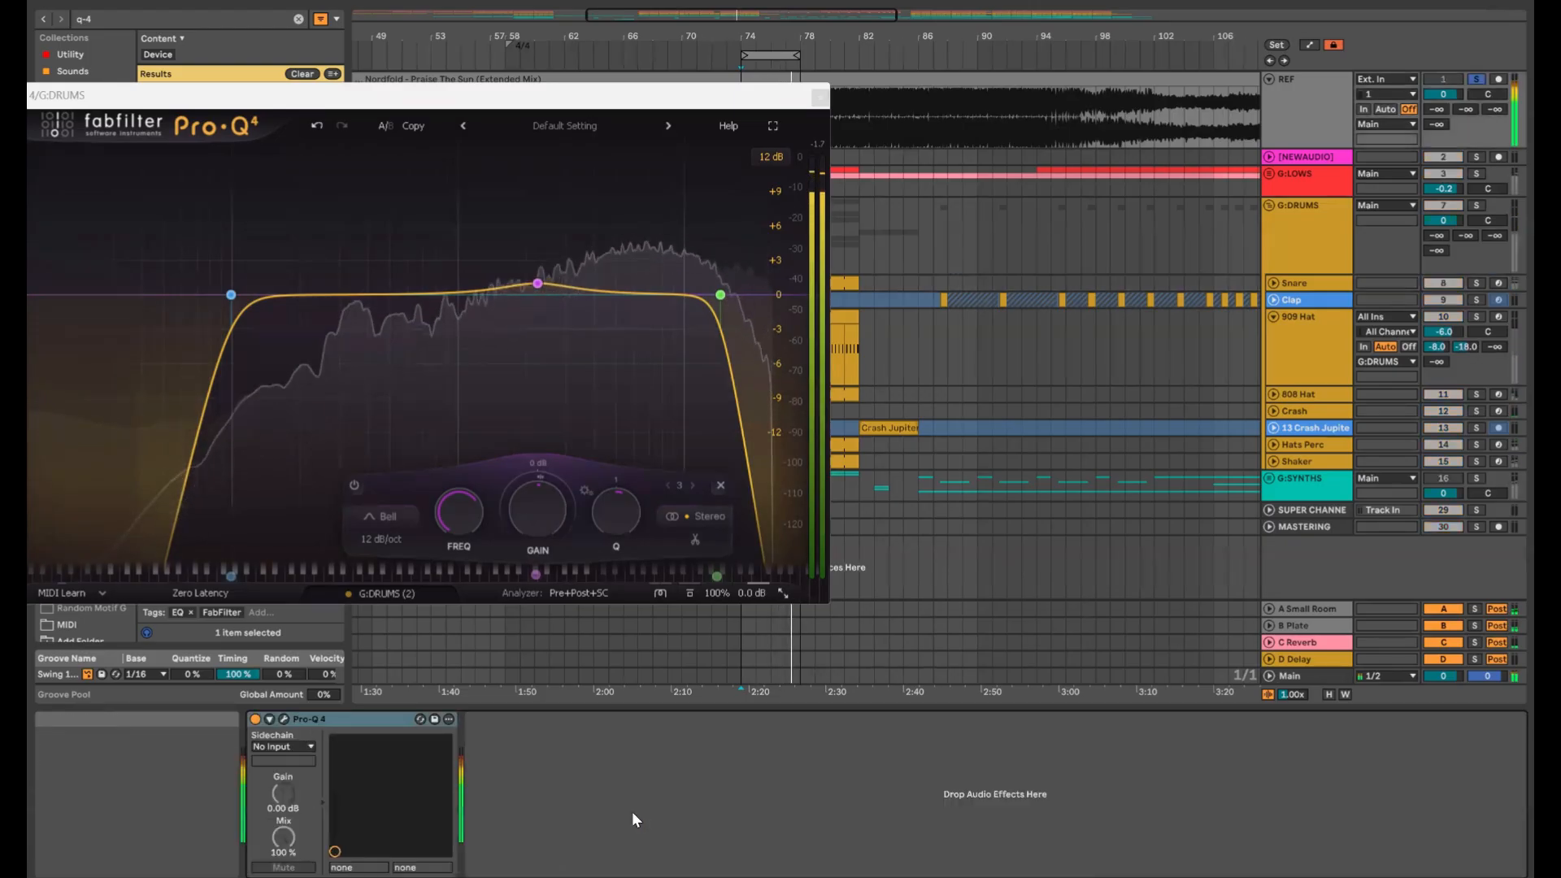
pyautogui.press('s')
pyautogui.click(1297, 286)
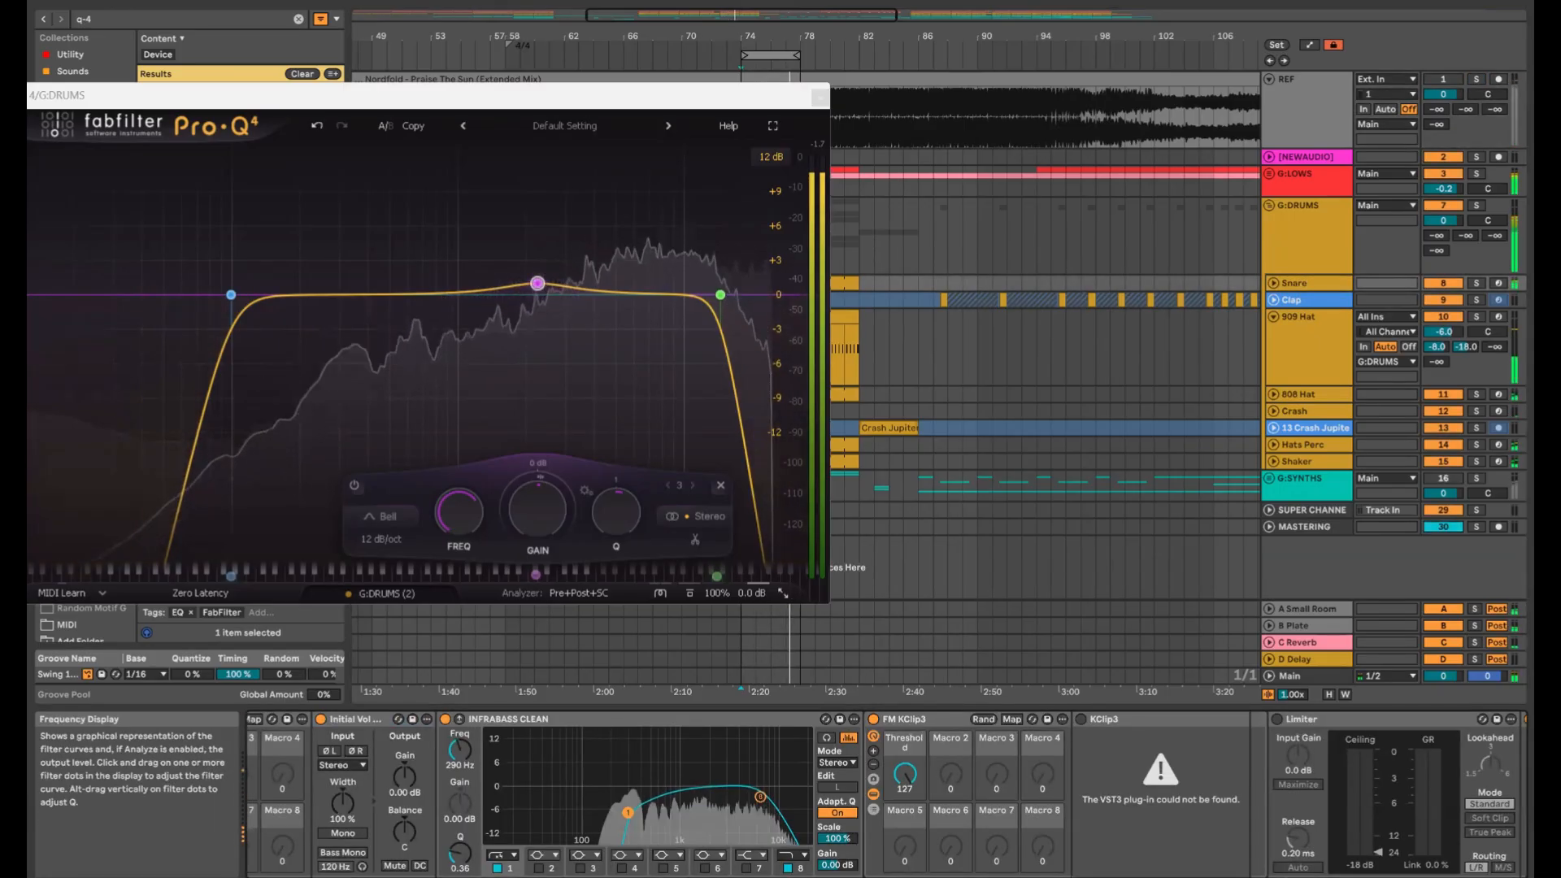
pyautogui.click(819, 97)
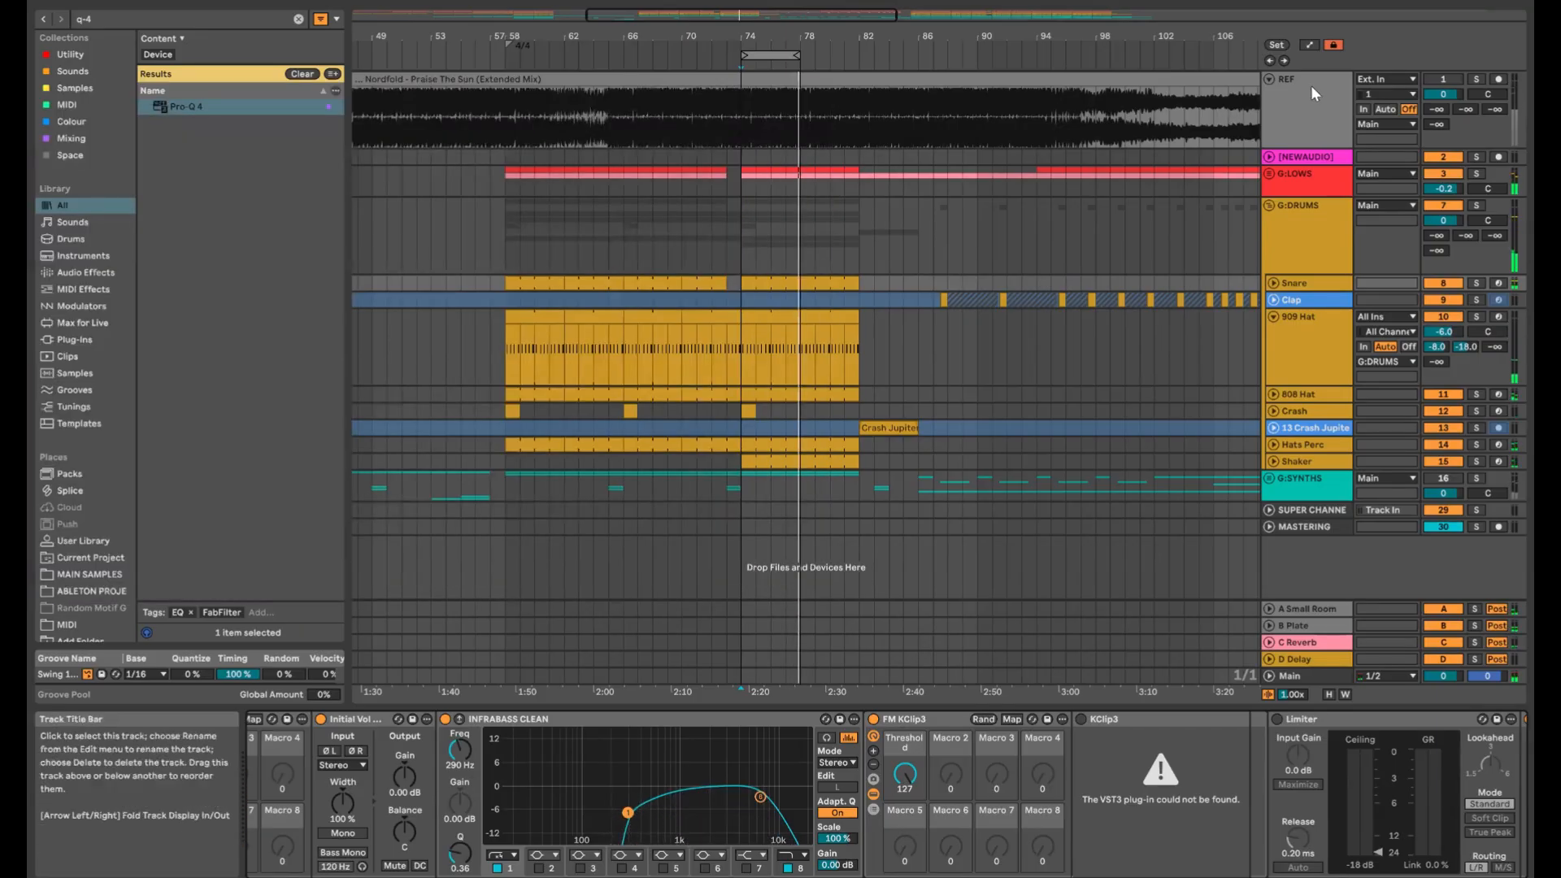
# Copy bars 74 to 78 of the REF track onto a new audio track and consolidate the copied clip
pyautogui.click(1305, 111)
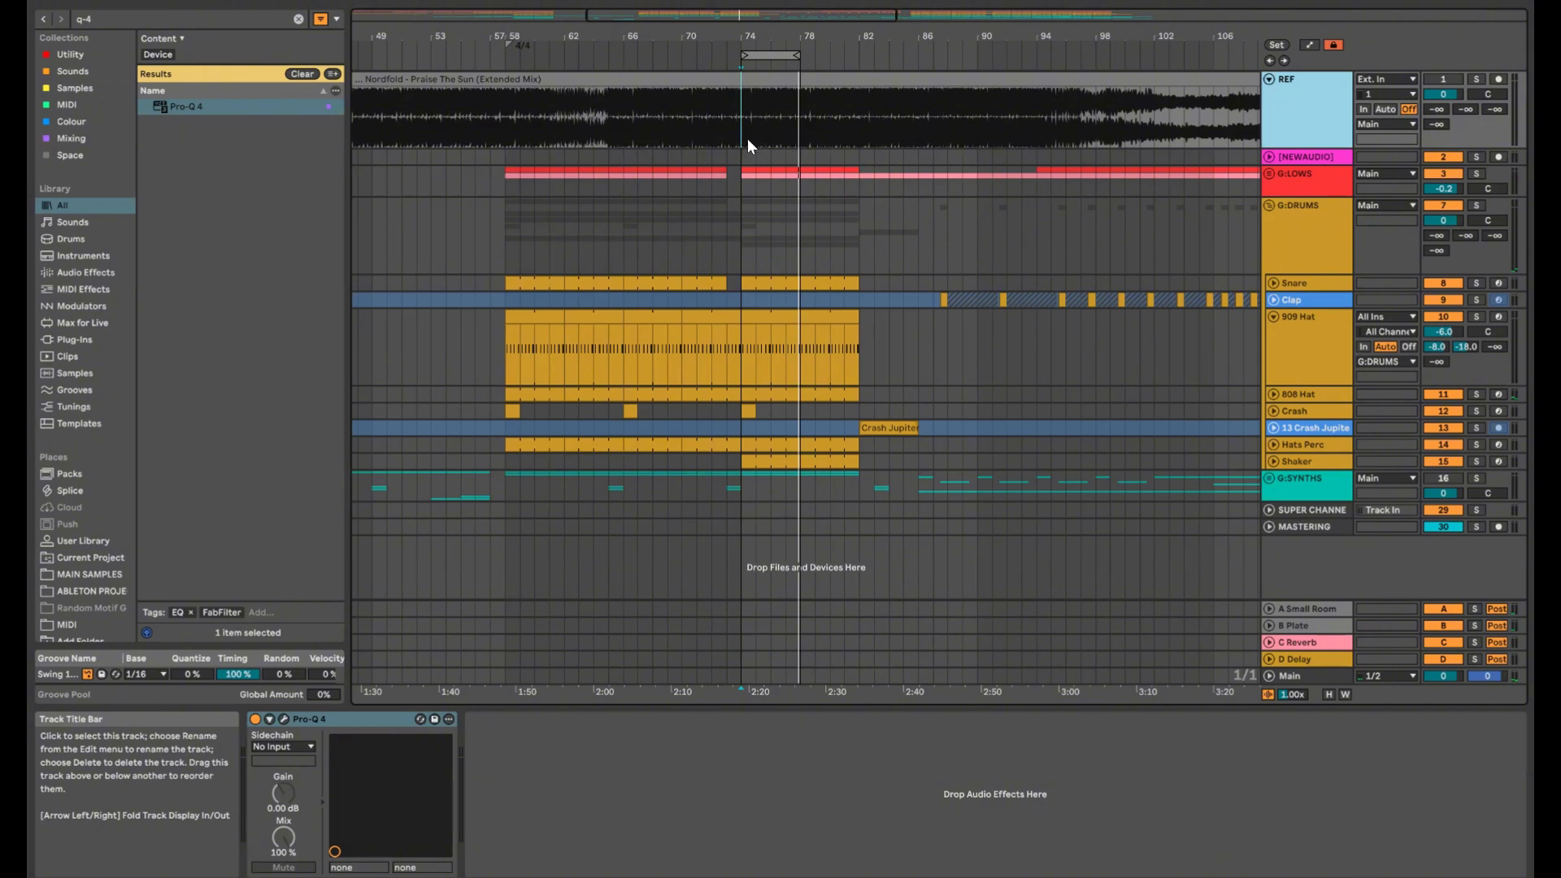
pyautogui.hotkey('ctrl', 't')
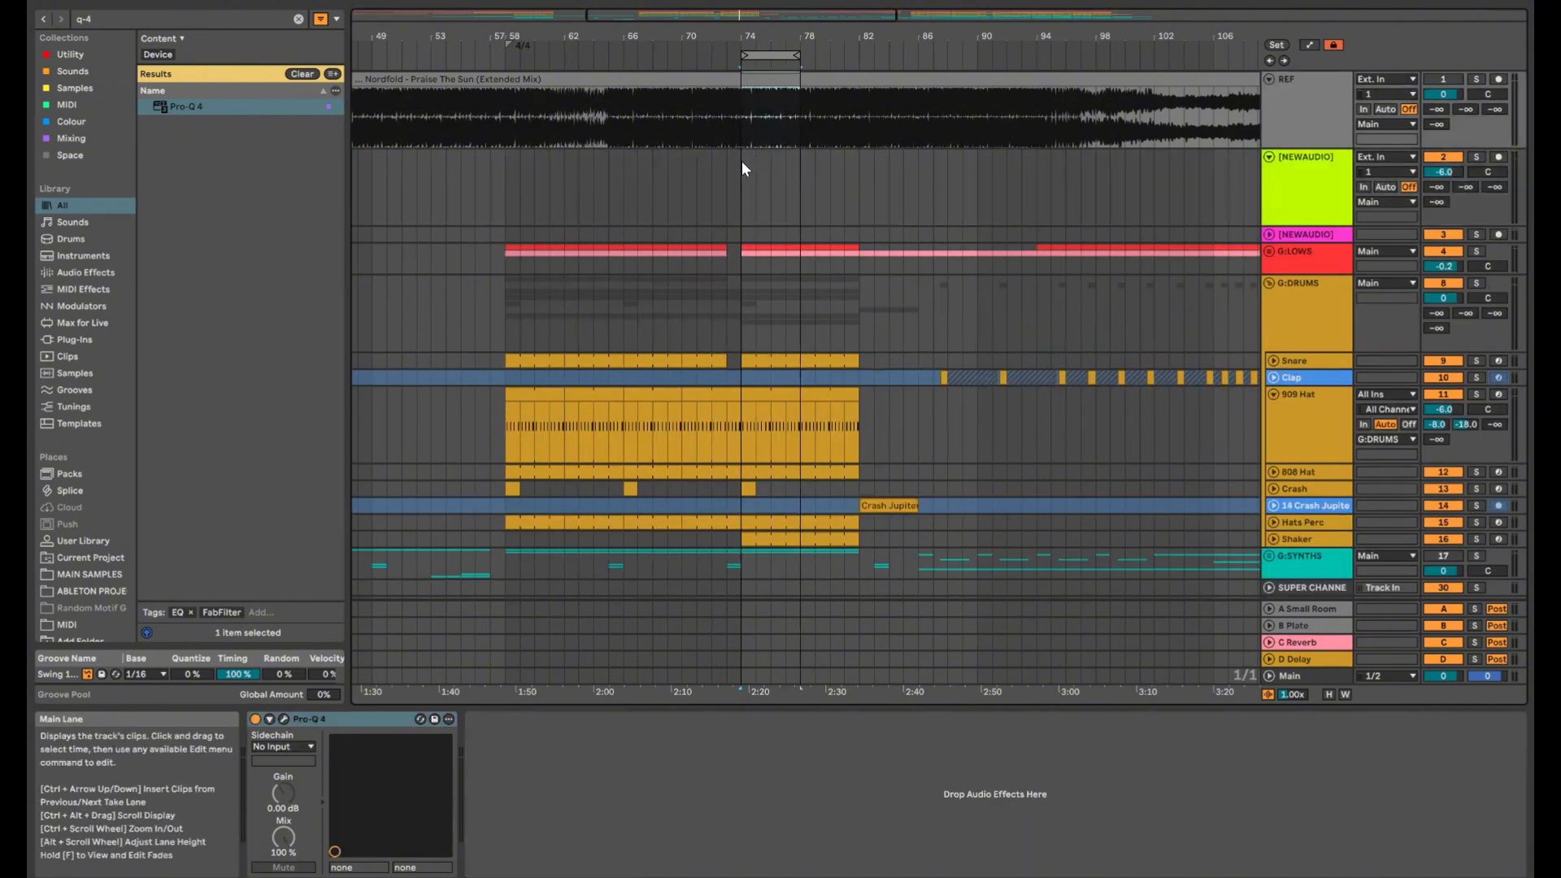
pyautogui.click(742, 161)
pyautogui.hotkey('ctrl', 'v')
pyautogui.click(757, 156)
pyautogui.hotkey('ctrl', 'j')
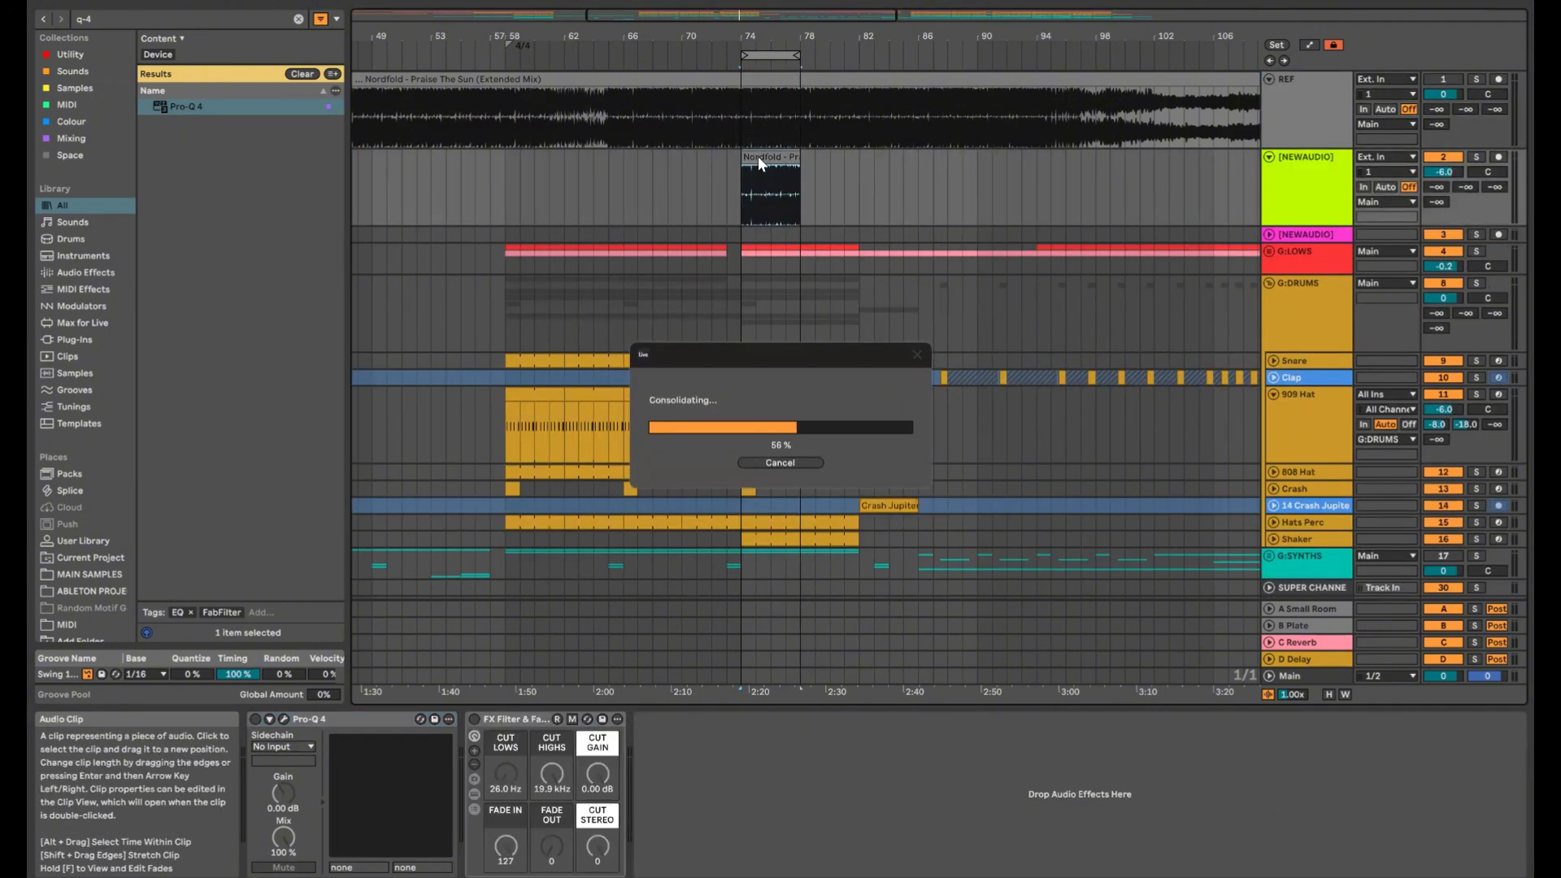
# Separate only the Drums stem from the copied reference clip with the High Quality setting
pyautogui.rightClick(758, 156)
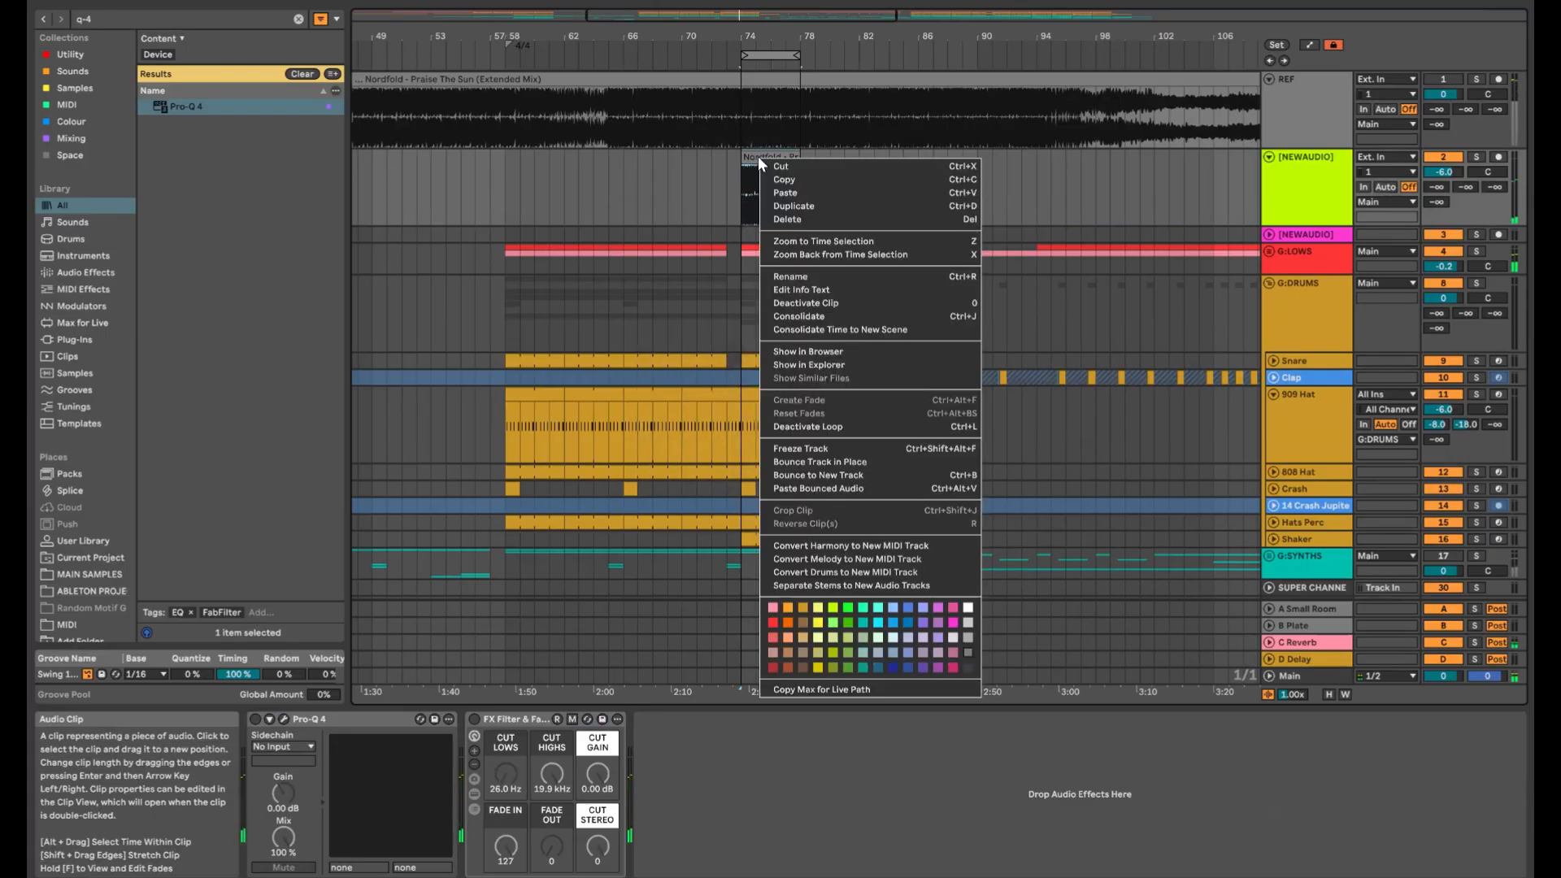
pyautogui.click(825, 586)
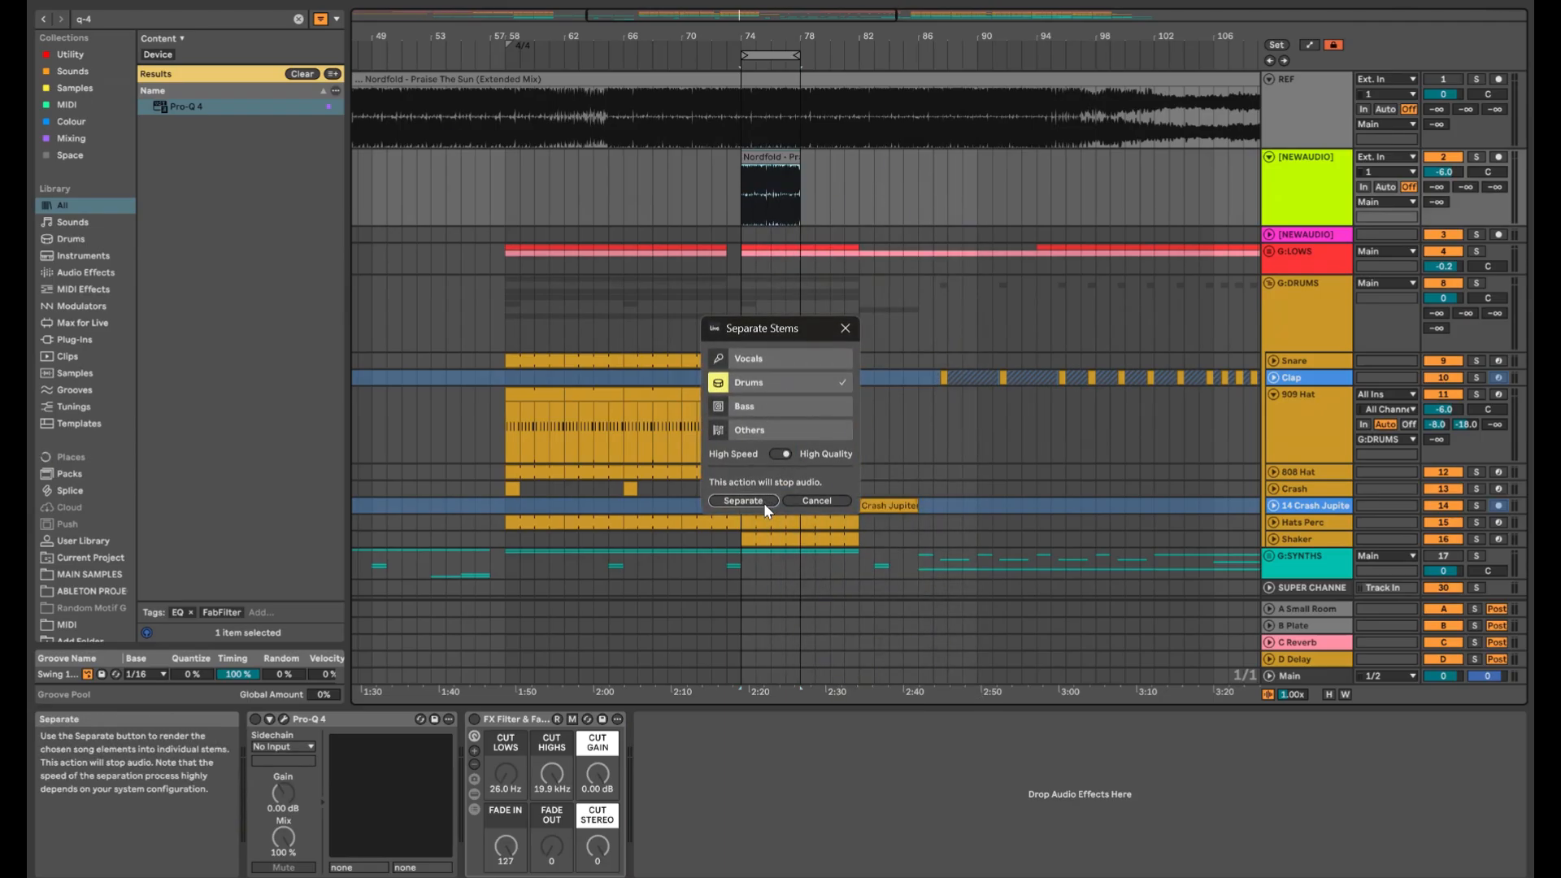
pyautogui.click(758, 504)
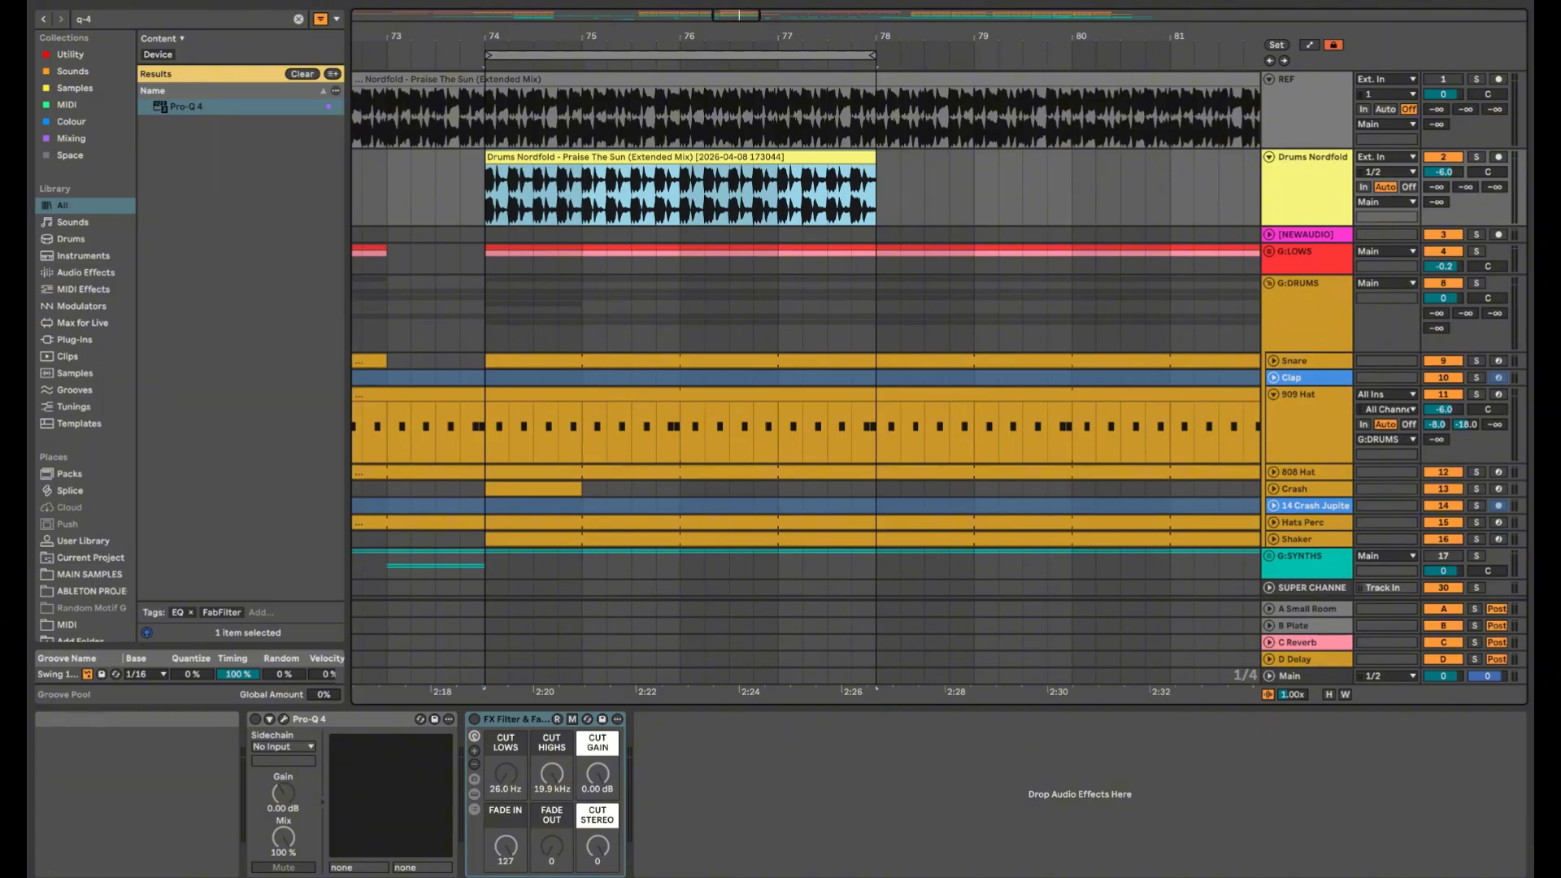
# Reset the drum stem track's volume to 0 dB and move the stem clip onto the REF track at bar 74
pyautogui.moveTo(551, 36); pyautogui.dragTo(541, 82)
pyautogui.click(1455, 158)
pyautogui.doubleClick(1448, 171)
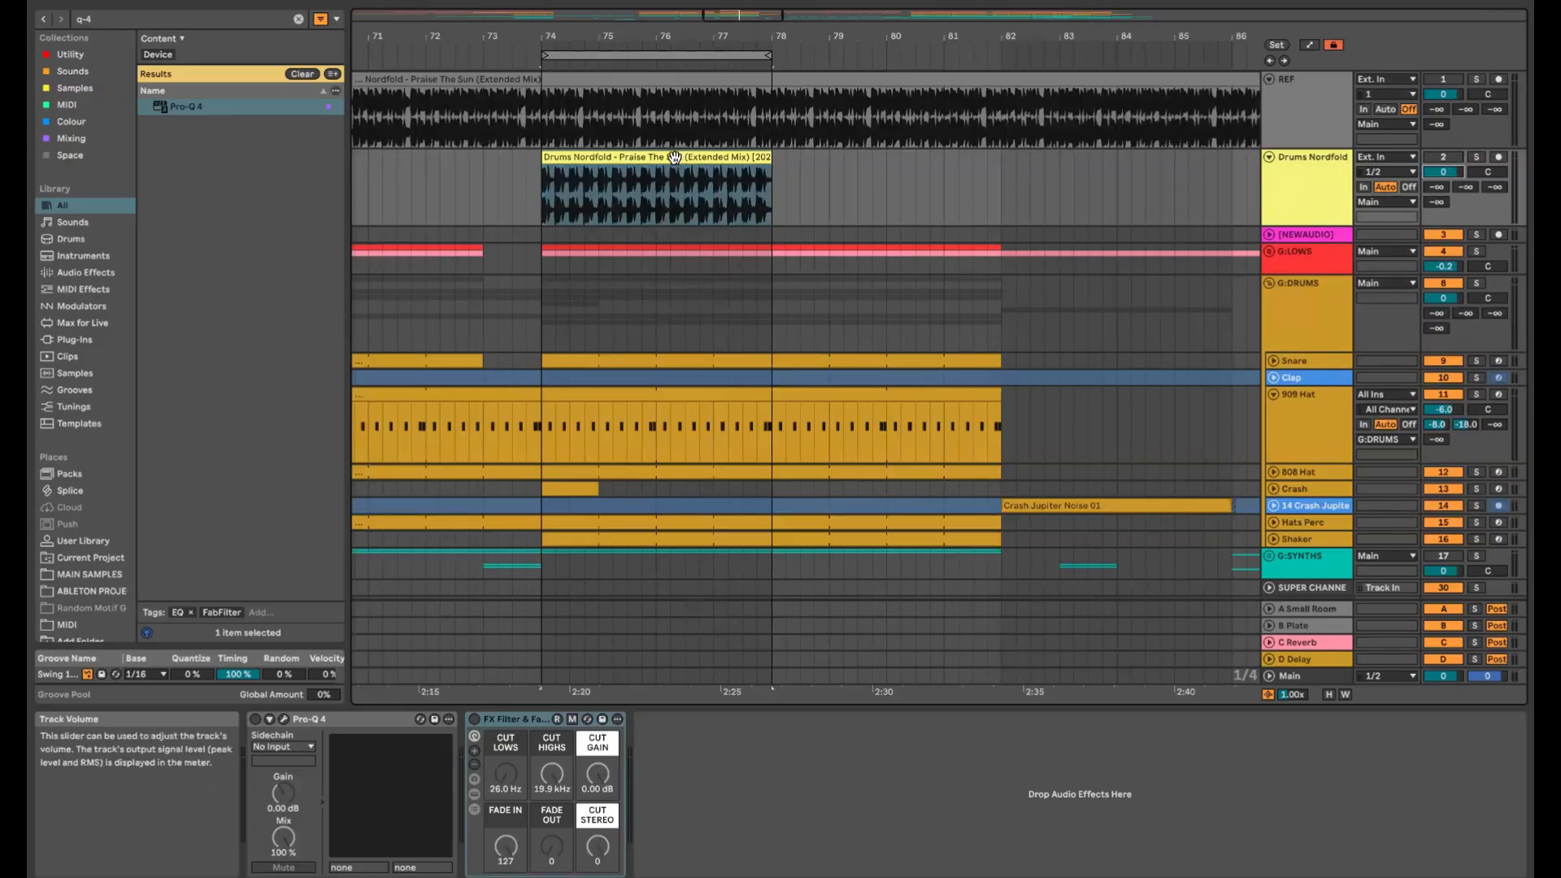
pyautogui.moveTo(673, 157); pyautogui.dragTo(670, 119)
# Toggle the REF track's solo to compare its drum stem with the mix in the VISION 4X and ShaperBox 3 analyzers
pyautogui.press('s')
pyautogui.press('space')
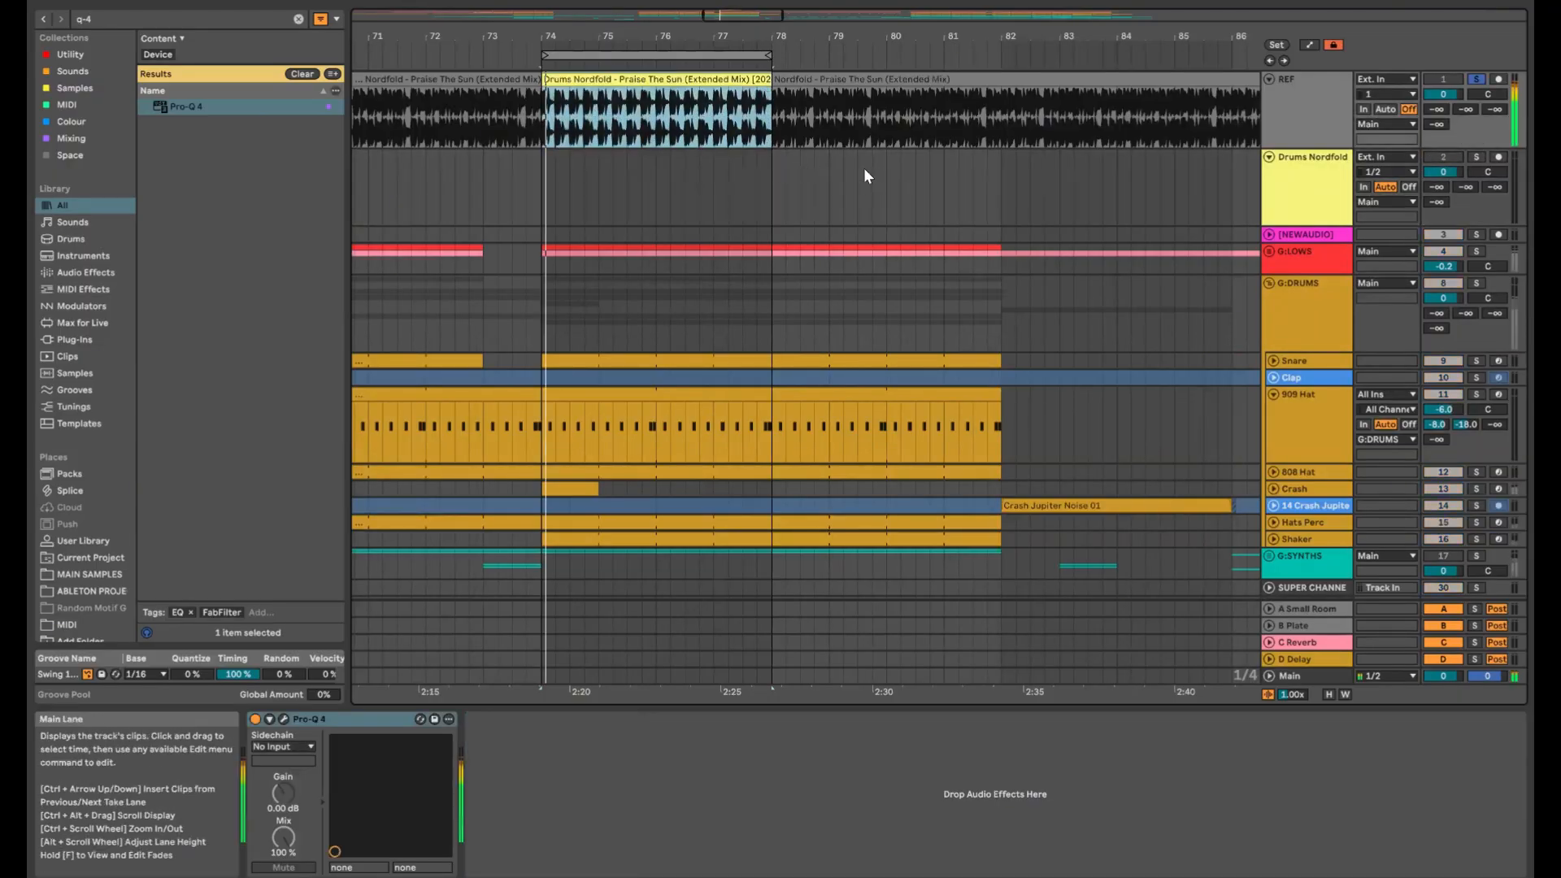
pyautogui.hotkey('ctrl', 'alt', 'p')
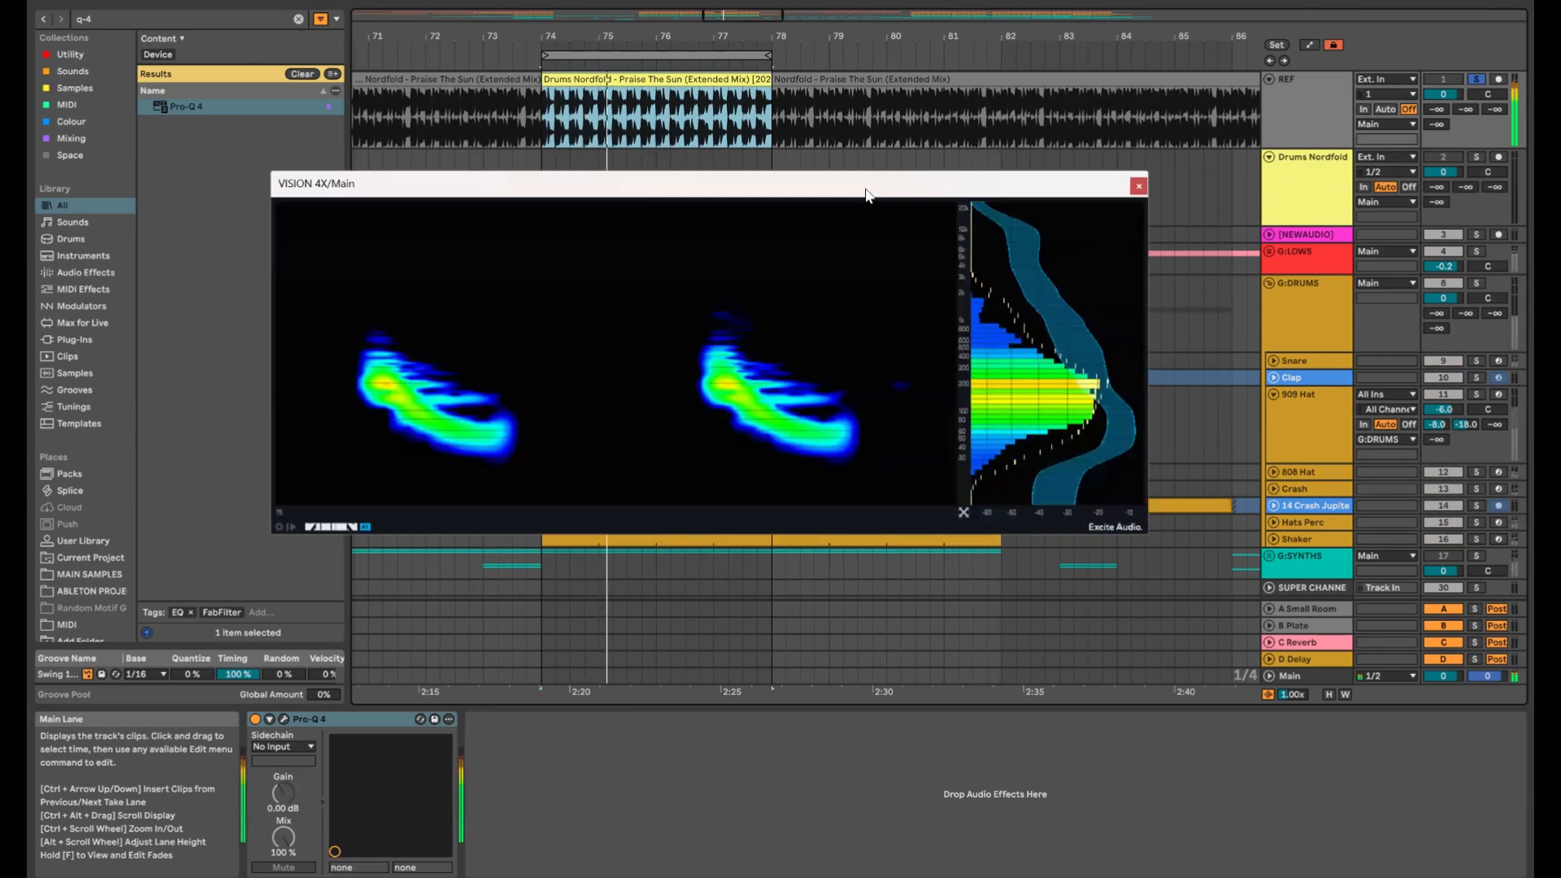
pyautogui.press('s')
pyautogui.hotkey('ctrl', 'alt', 'p')
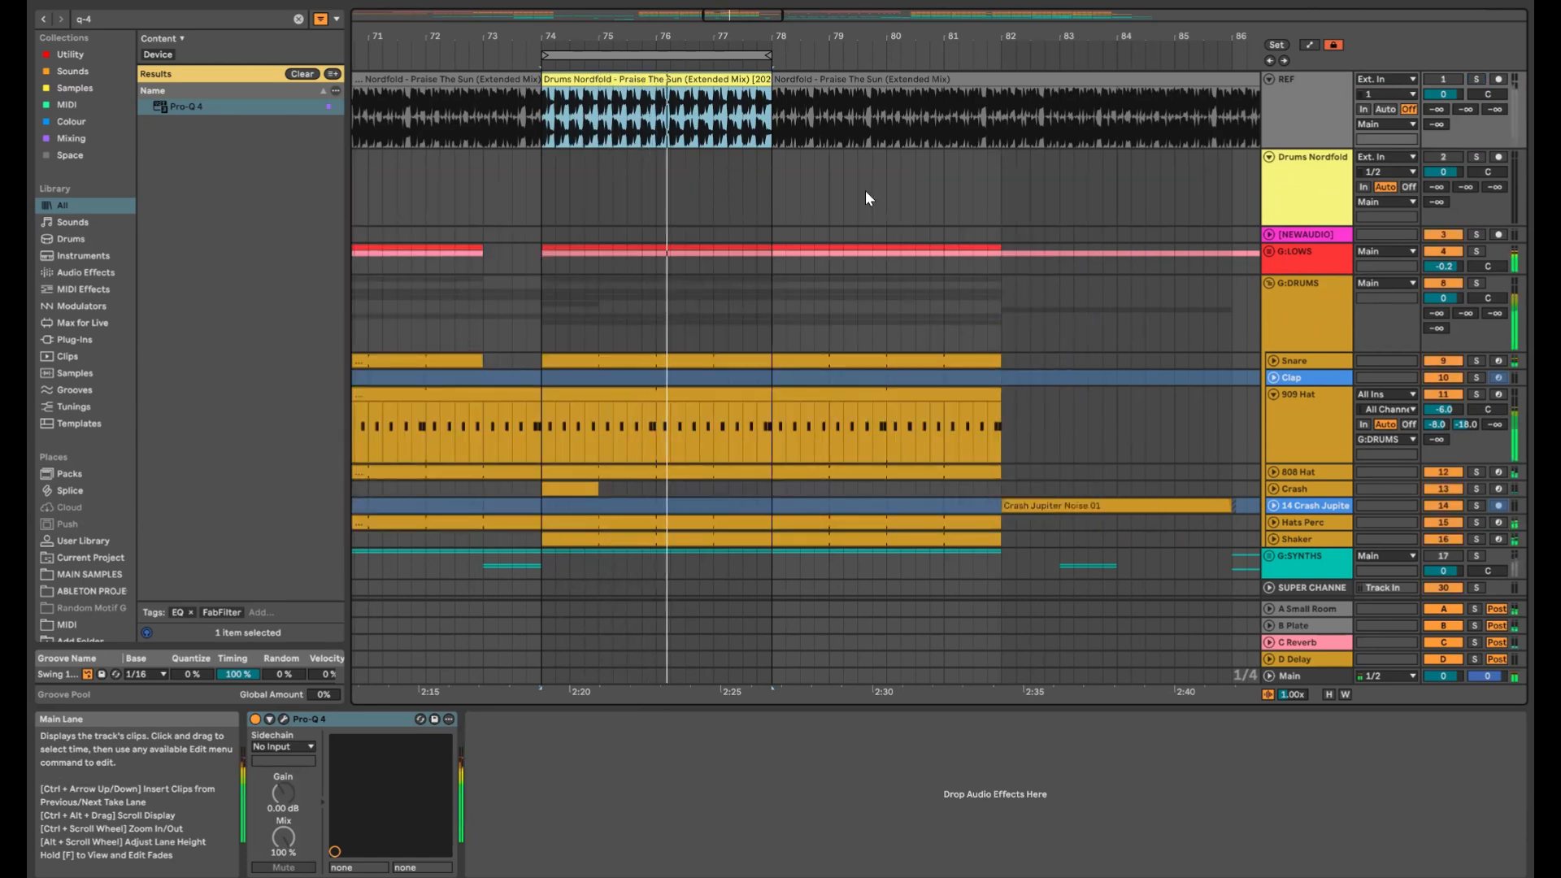
pyautogui.press('s')
pyautogui.hotkey('ctrl', 'alt', 'p')
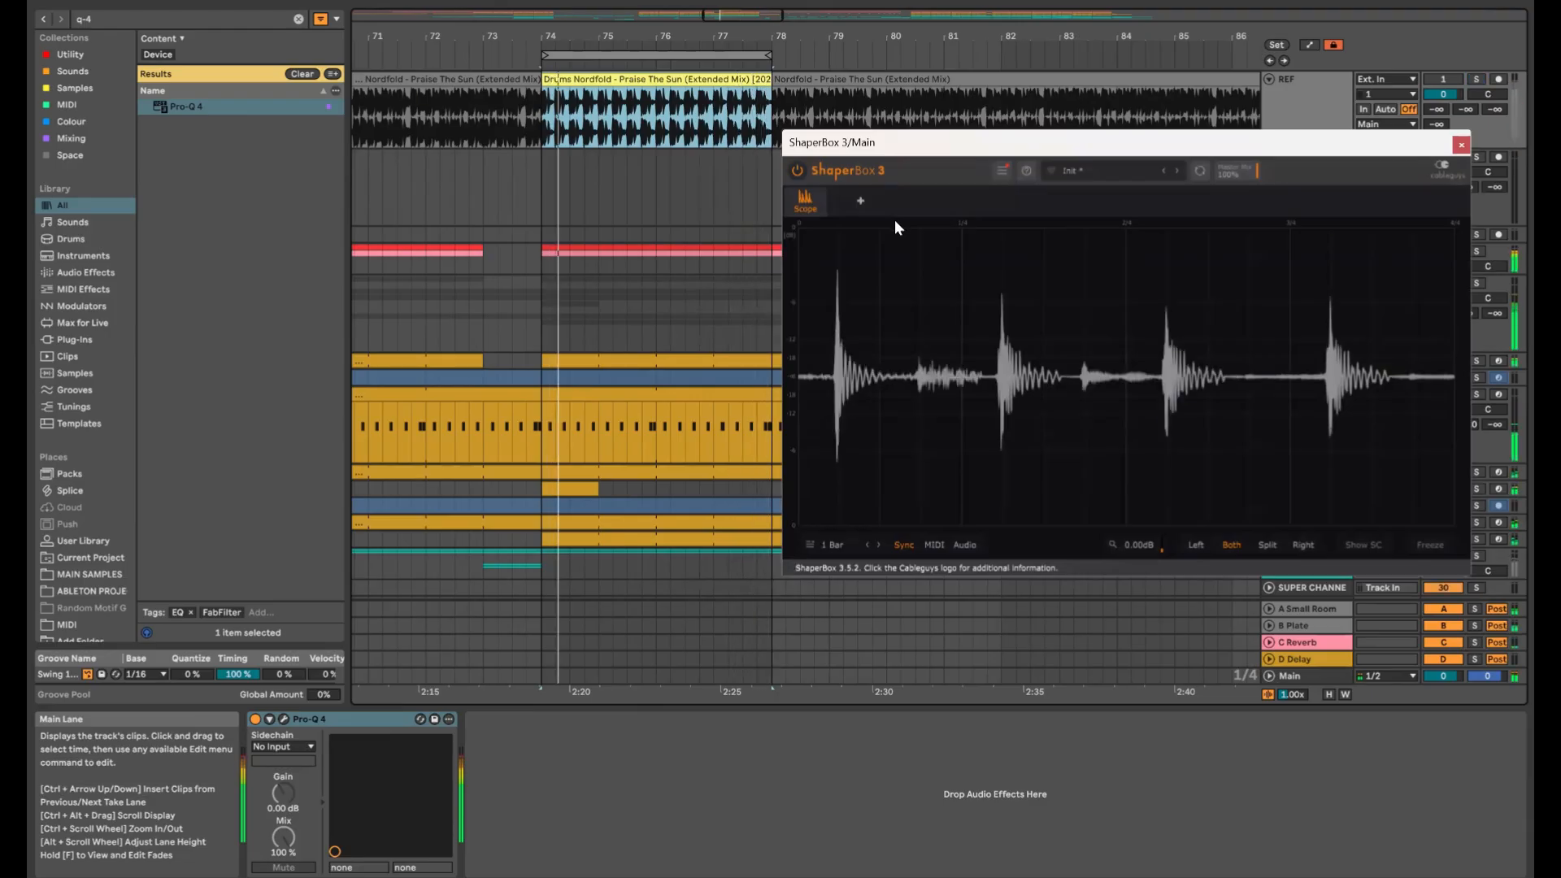
pyautogui.hotkey('ctrl', 'alt', 'p')
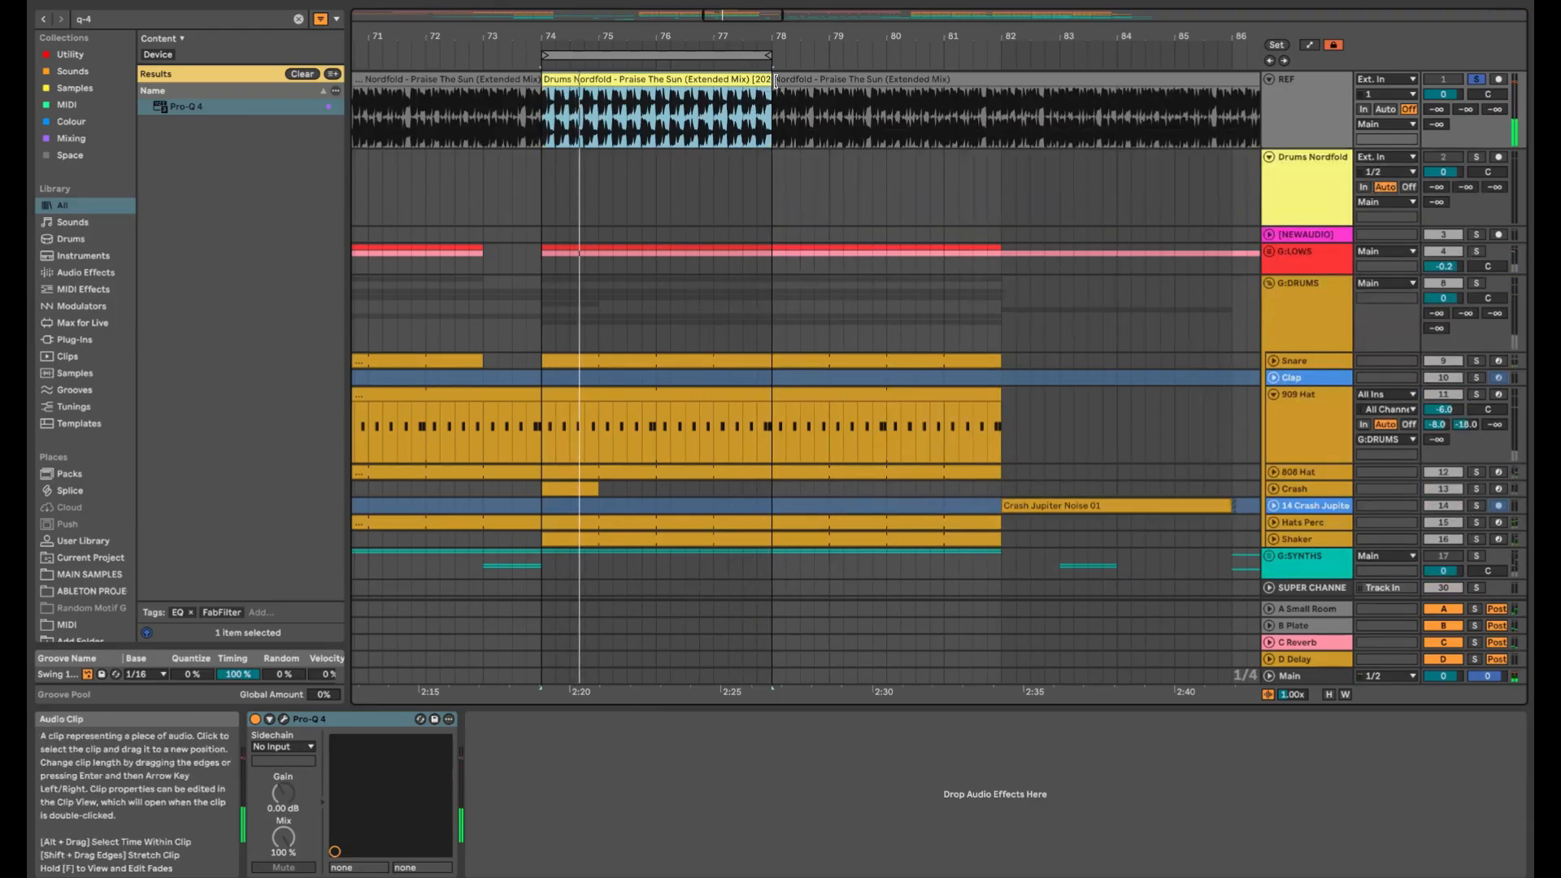
# Extend the original REF clip back to bar 74 so that it replaces the drum stem clip
pyautogui.moveTo(774, 80); pyautogui.dragTo(542, 80)
pyautogui.press('space')
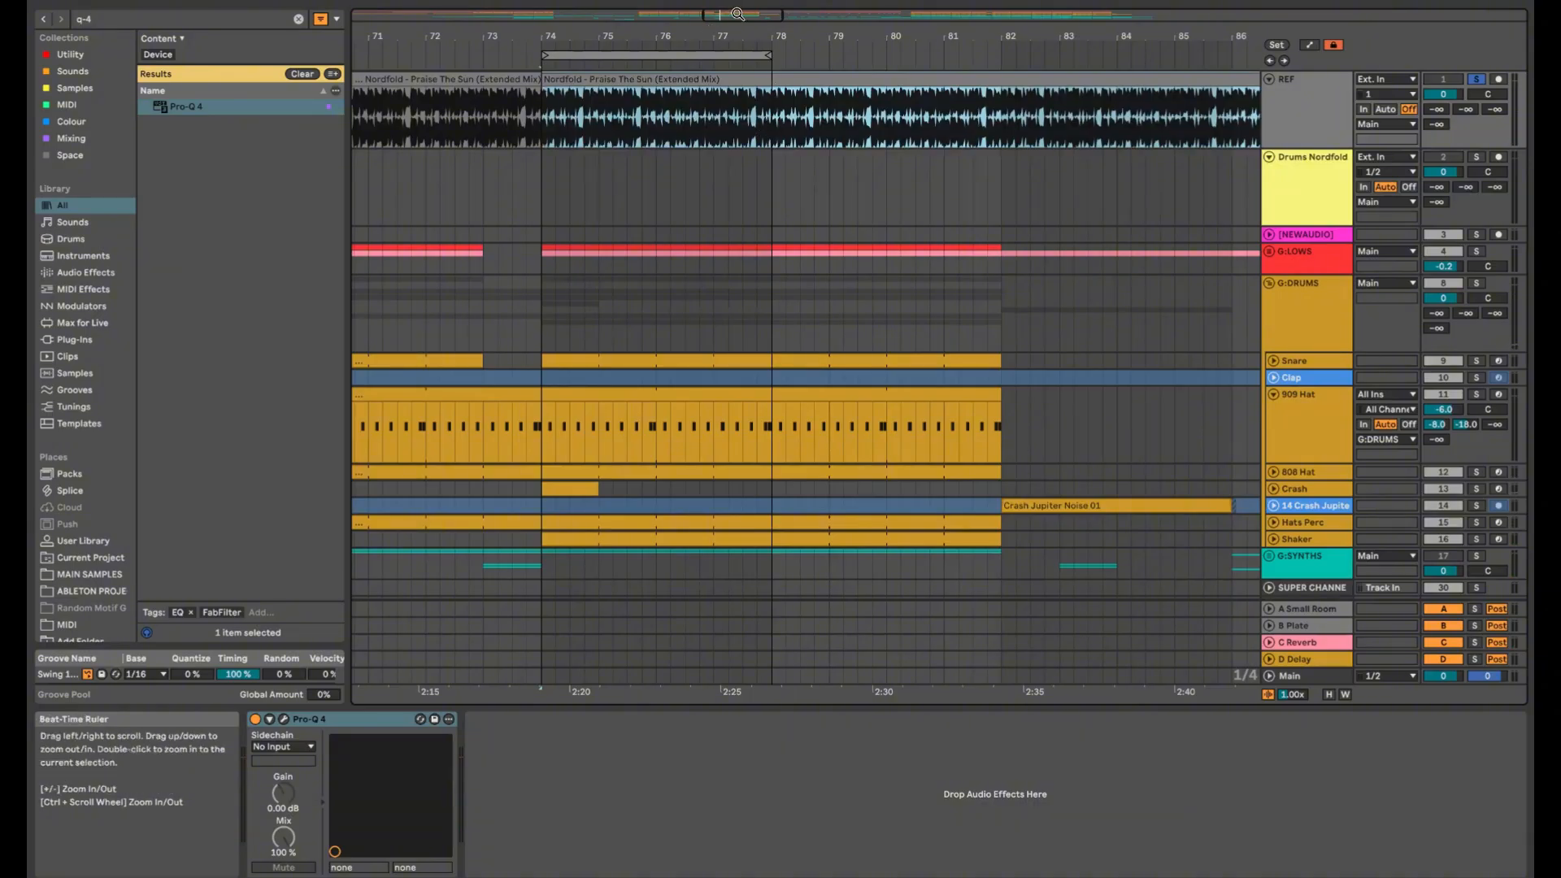
pyautogui.moveTo(735, 14); pyautogui.dragTo(725, 5)
# Play the full mix and fold the G:DRUMS group
pyautogui.press('space')
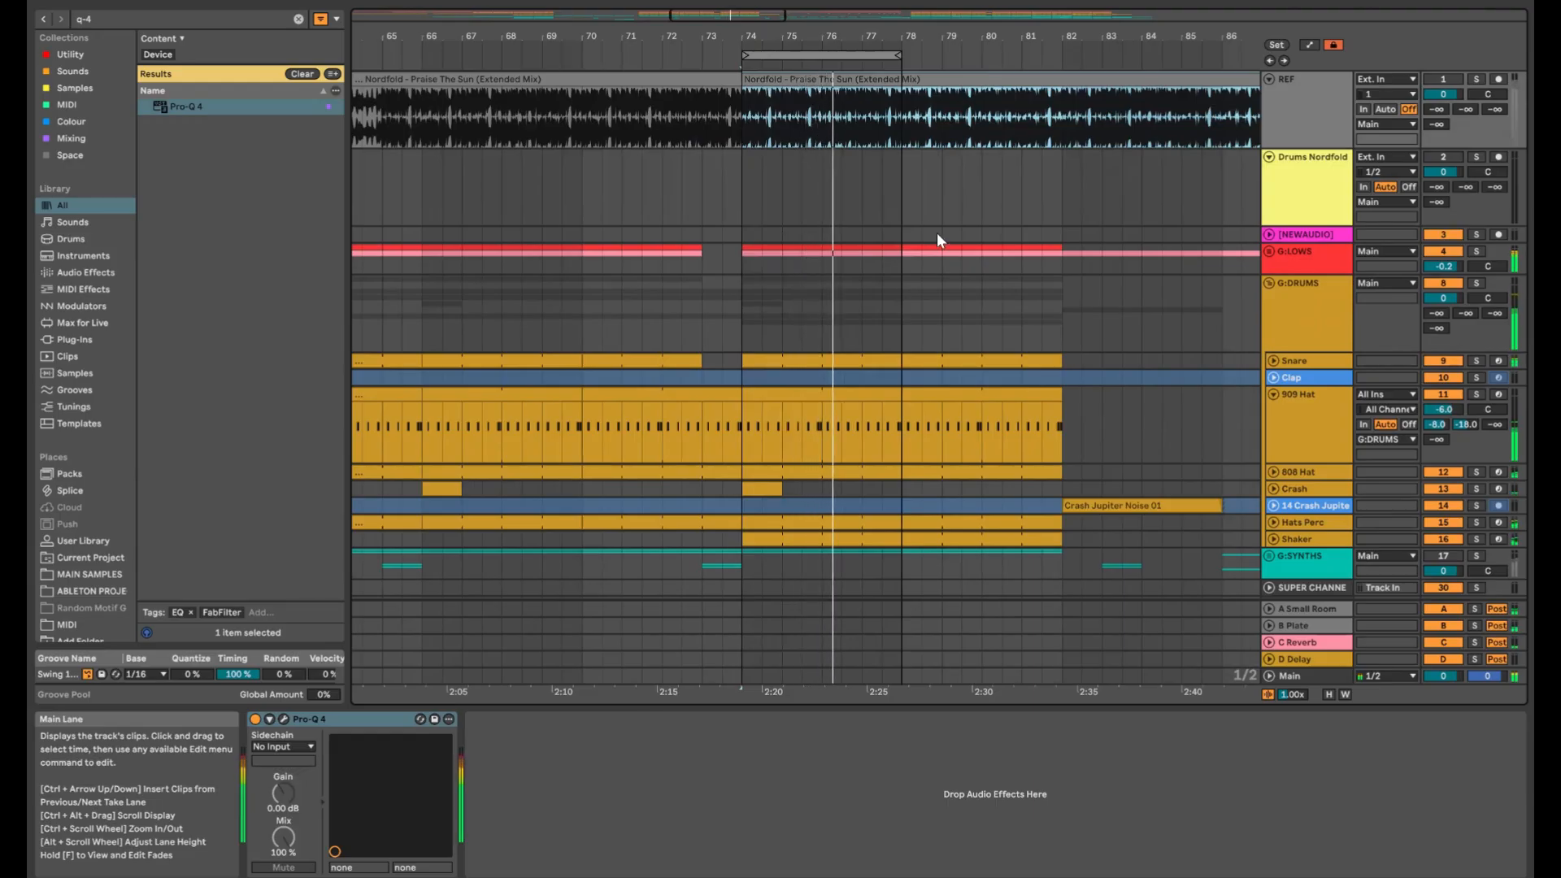
pyautogui.scroll(-2, 958, 272)
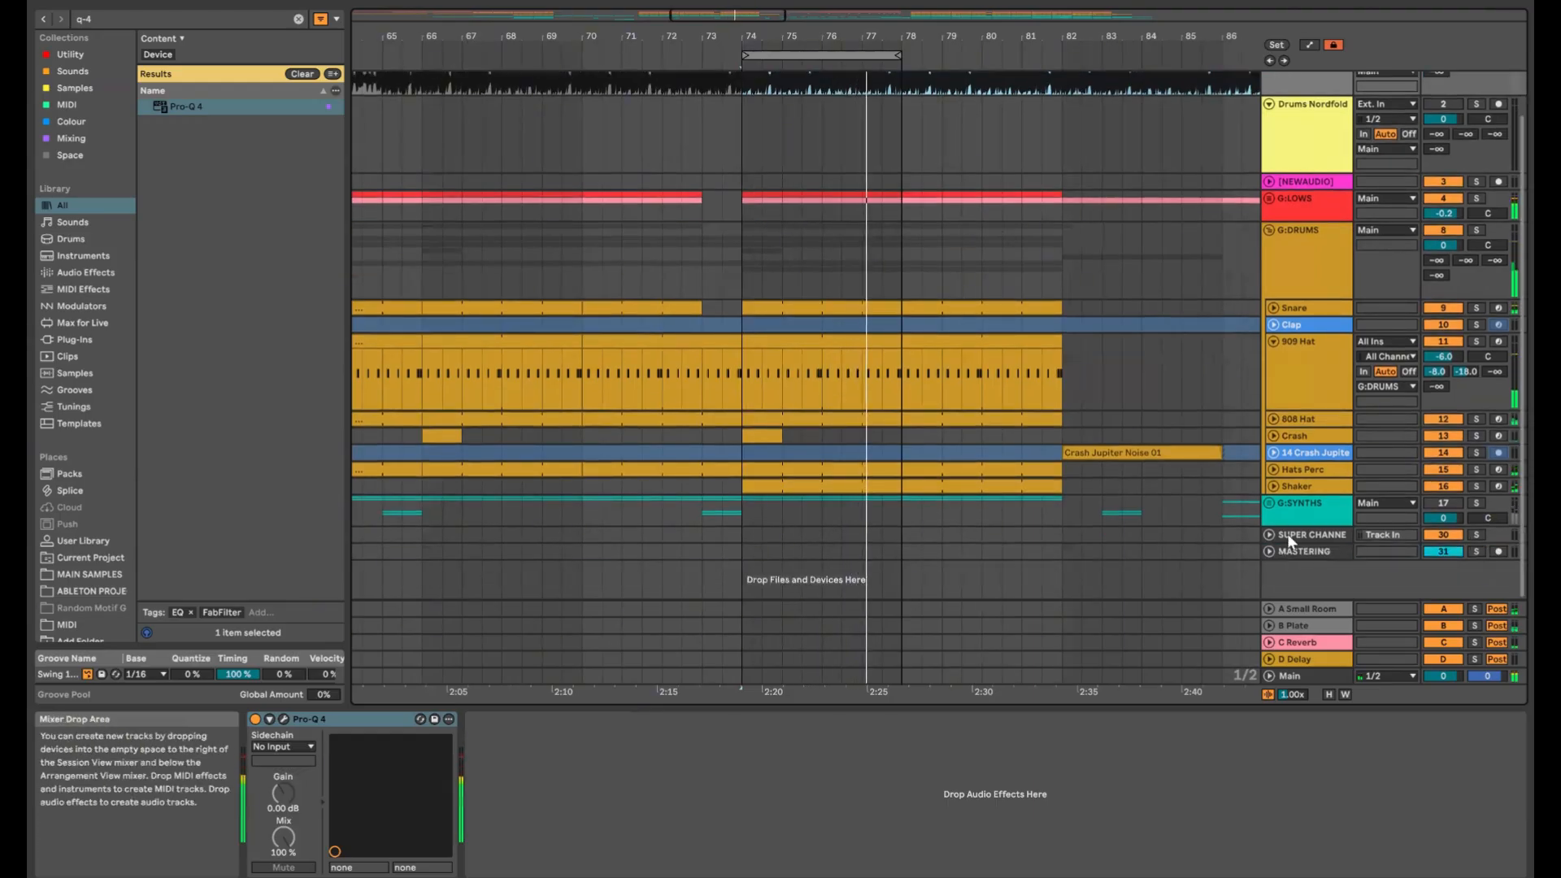
pyautogui.click(1269, 231)
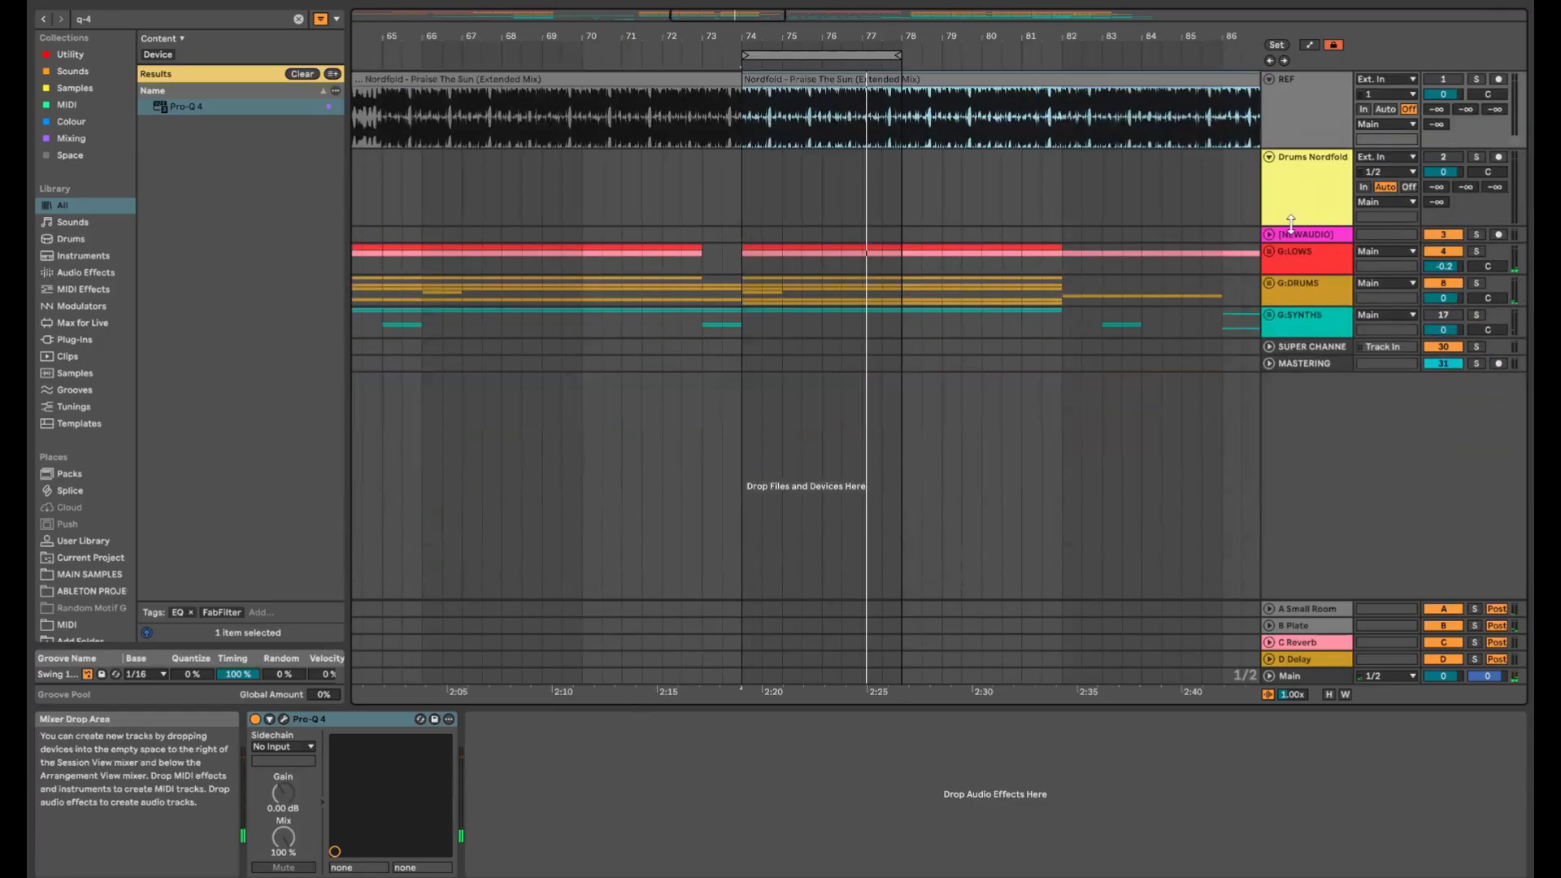
# Delete the Drums Nordfold track and fold the G:SYNTHS group
pyautogui.click(1319, 187)
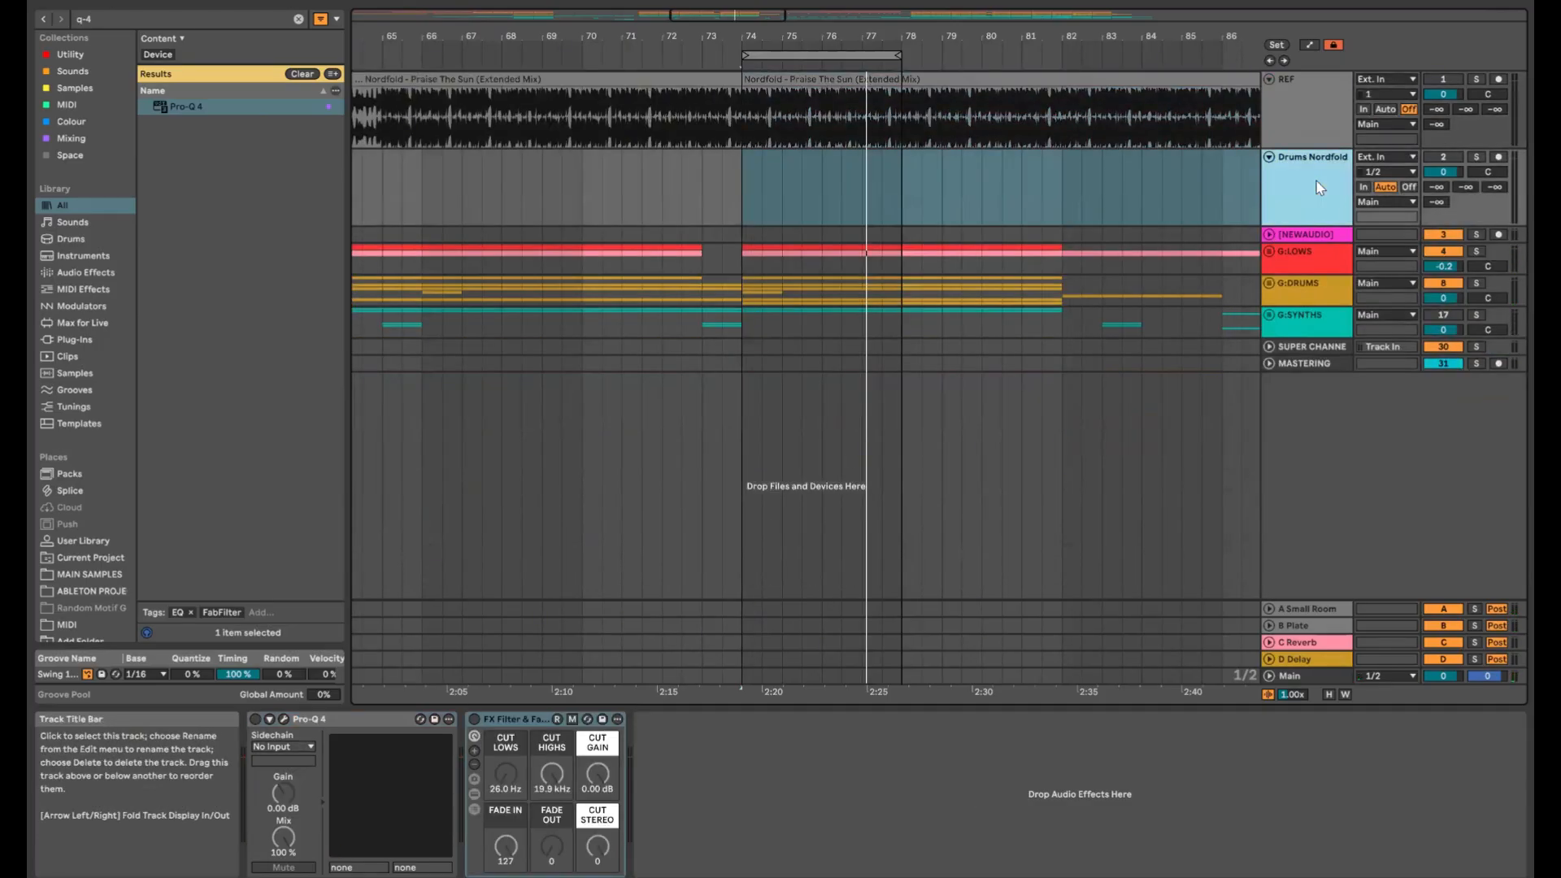
pyautogui.press('Delete')
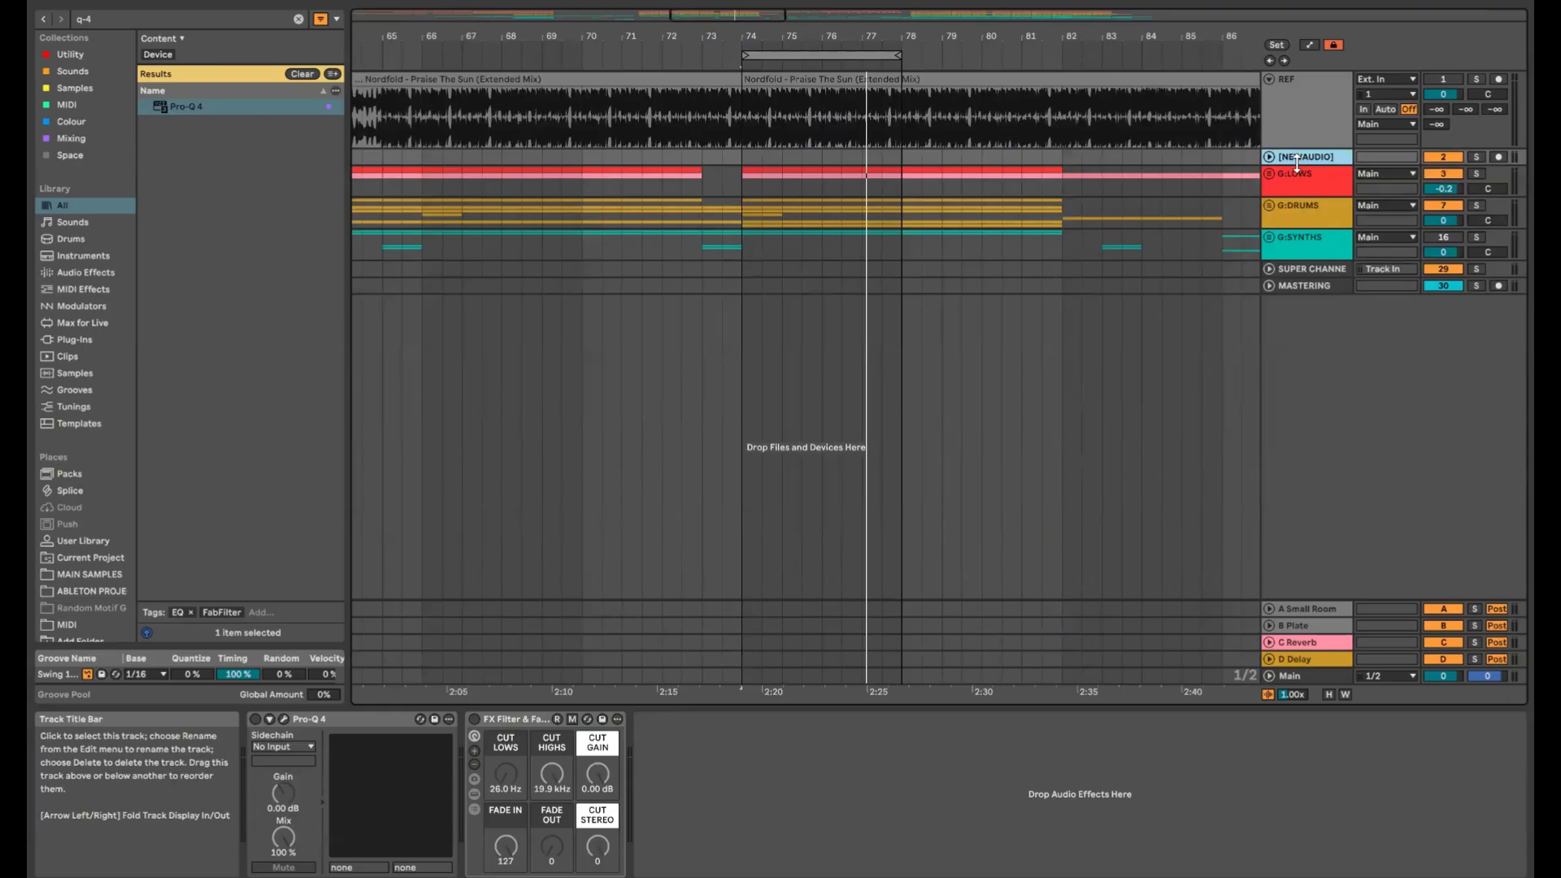
pyautogui.click(1321, 175)
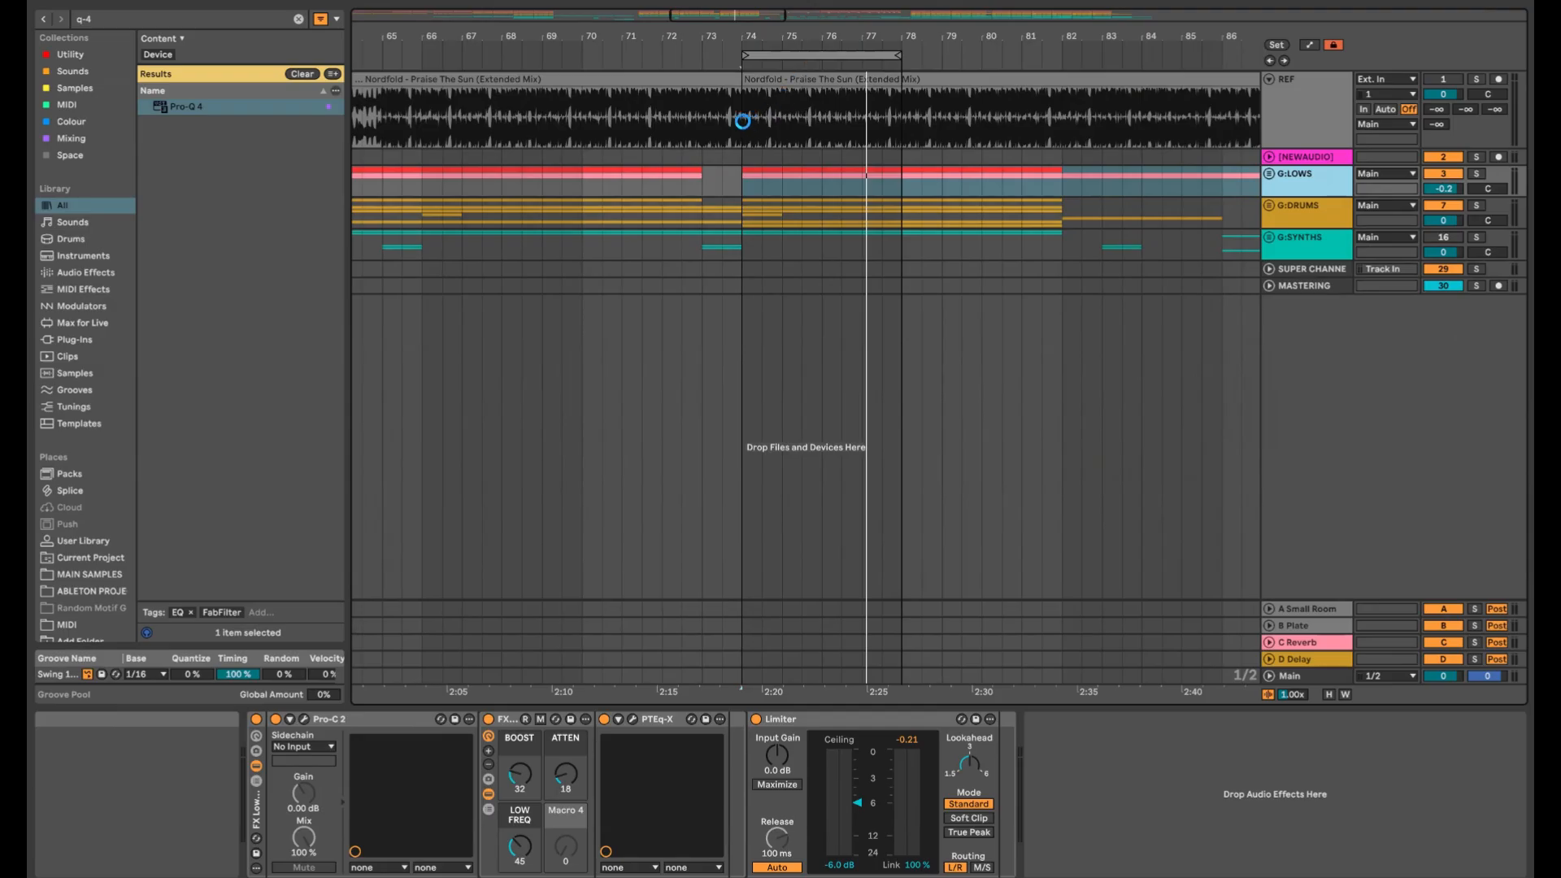
pyautogui.click(743, 122)
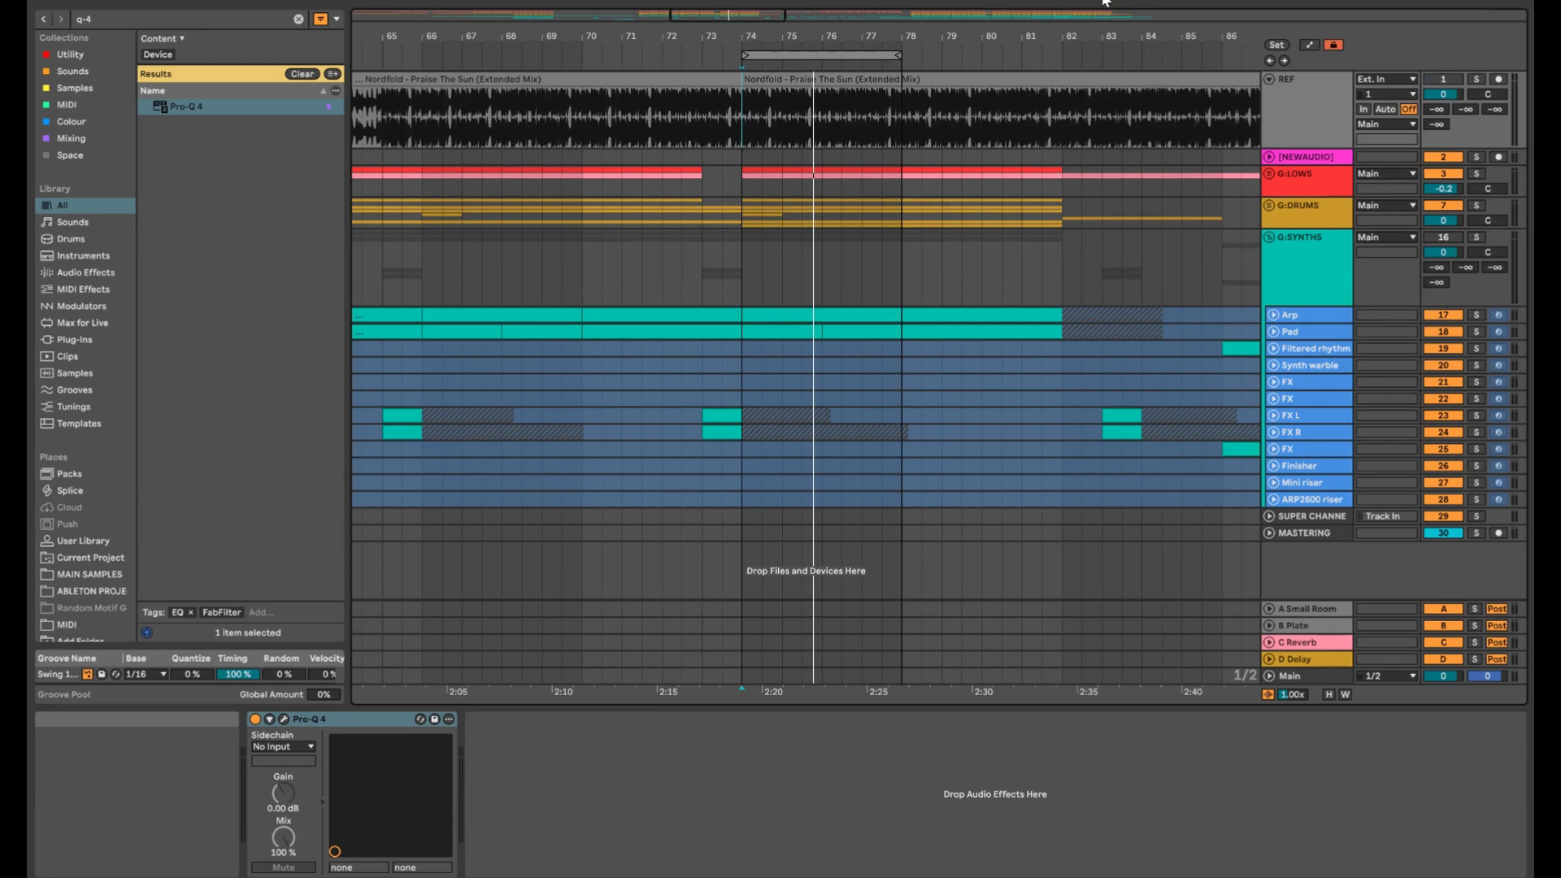
pyautogui.click(1271, 236)
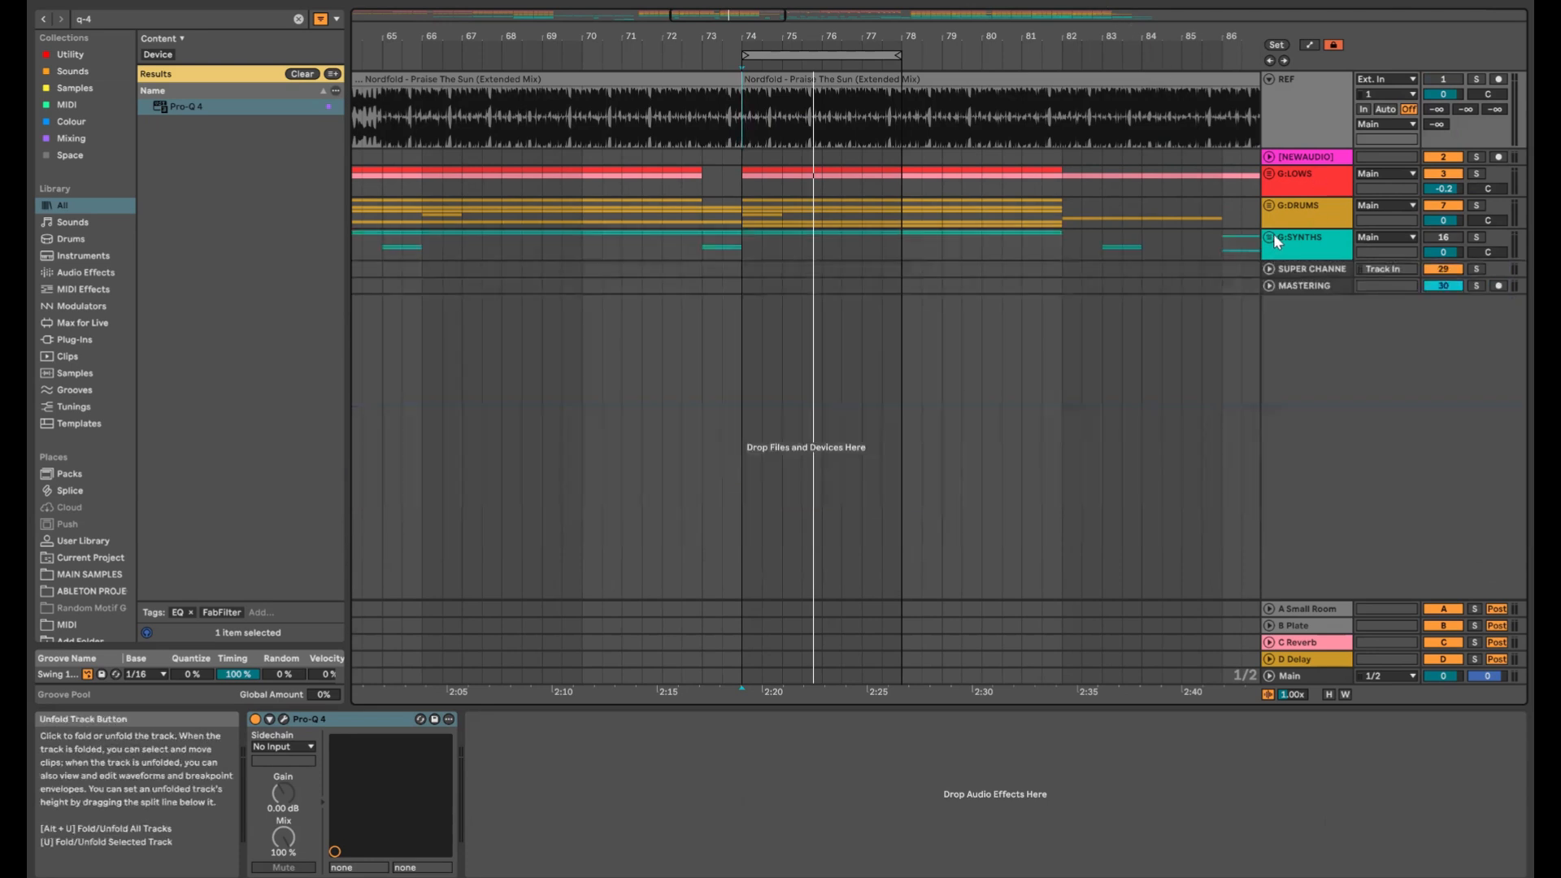
pyautogui.click(1299, 194)
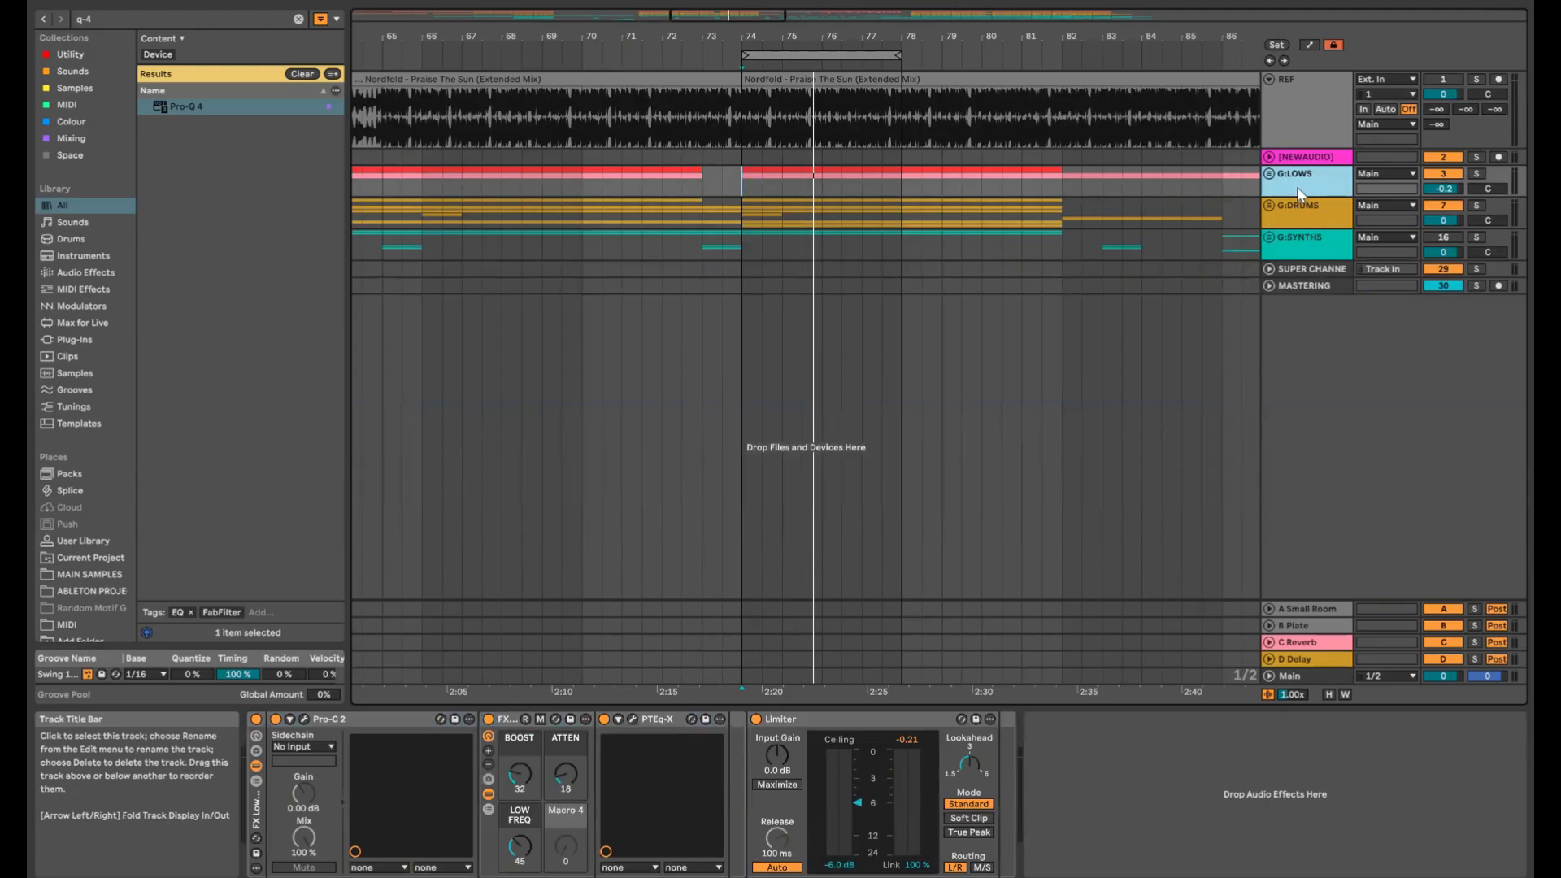
# Insert a new return track and add the G-Comp return from Production Template.als between the Reverb and Delay returns
pyautogui.rightClick(1292, 667)
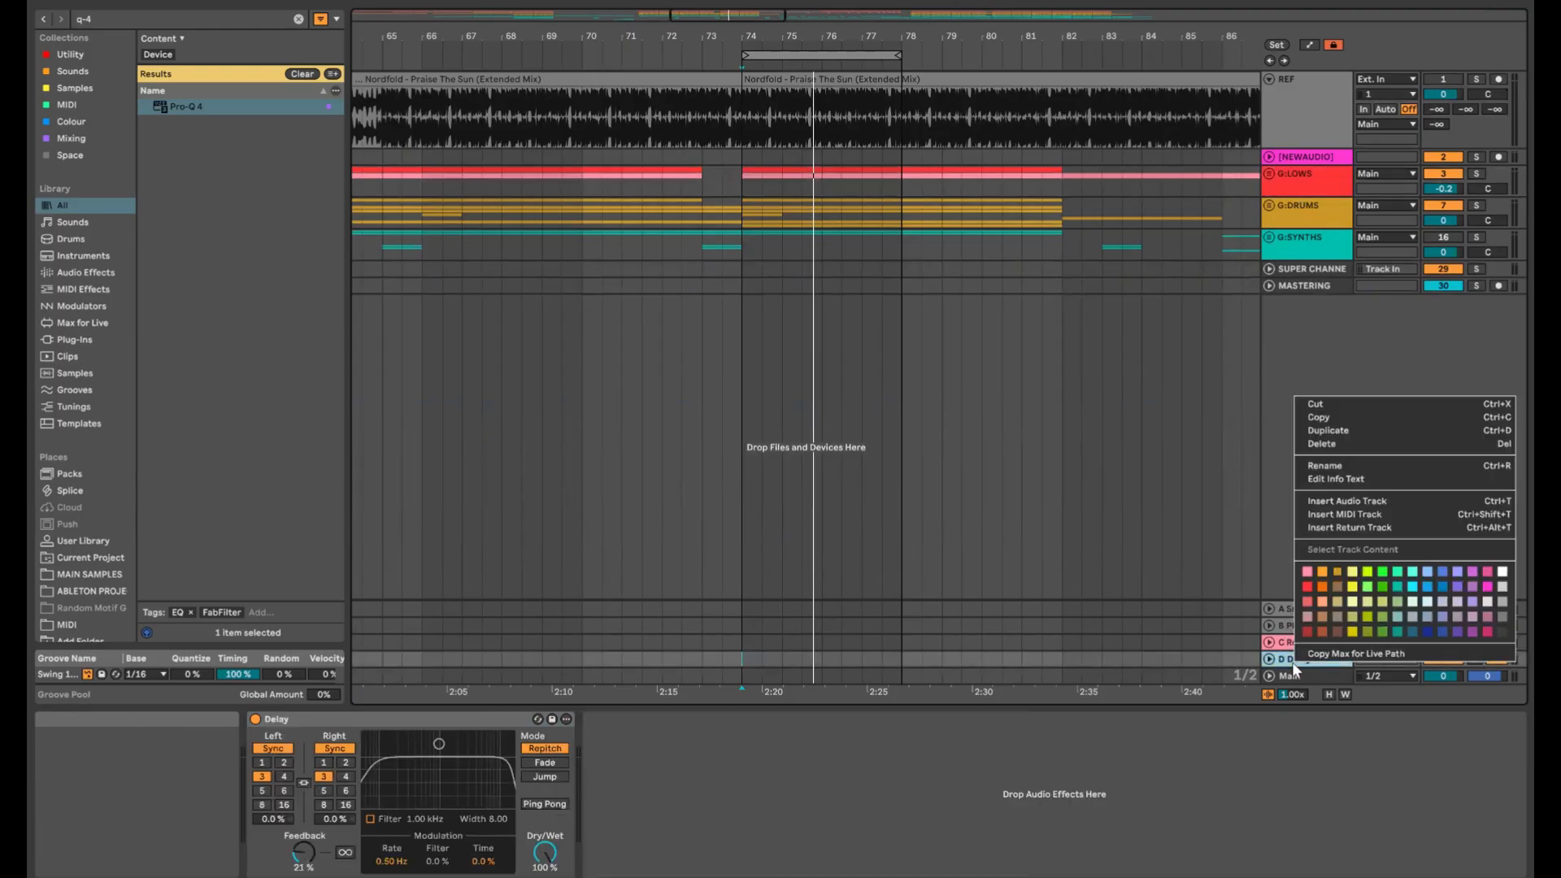
pyautogui.click(1388, 530)
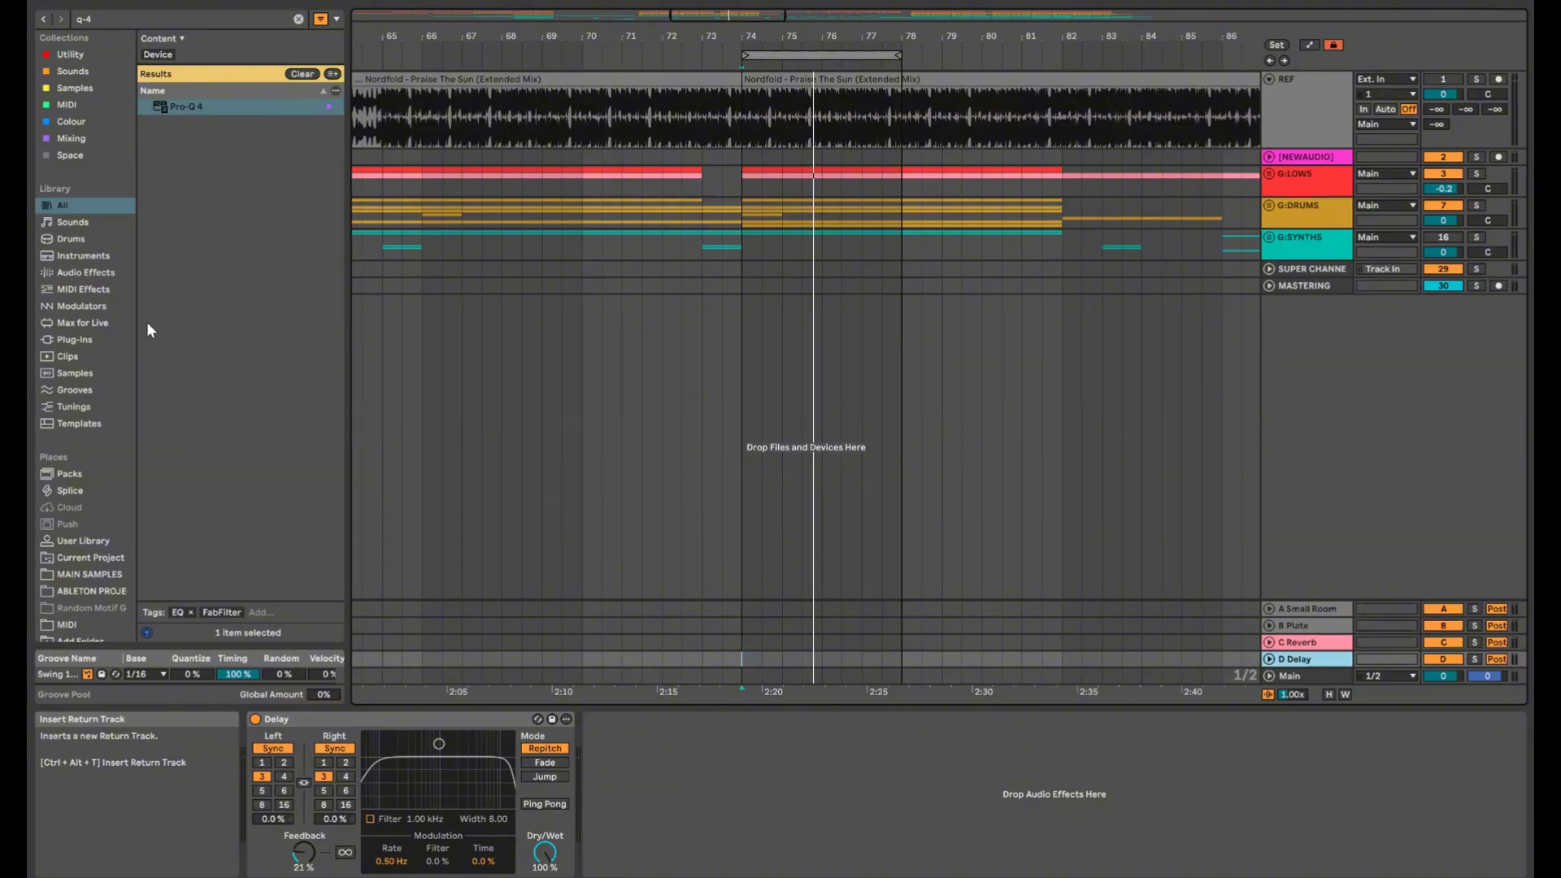
pyautogui.click(85, 422)
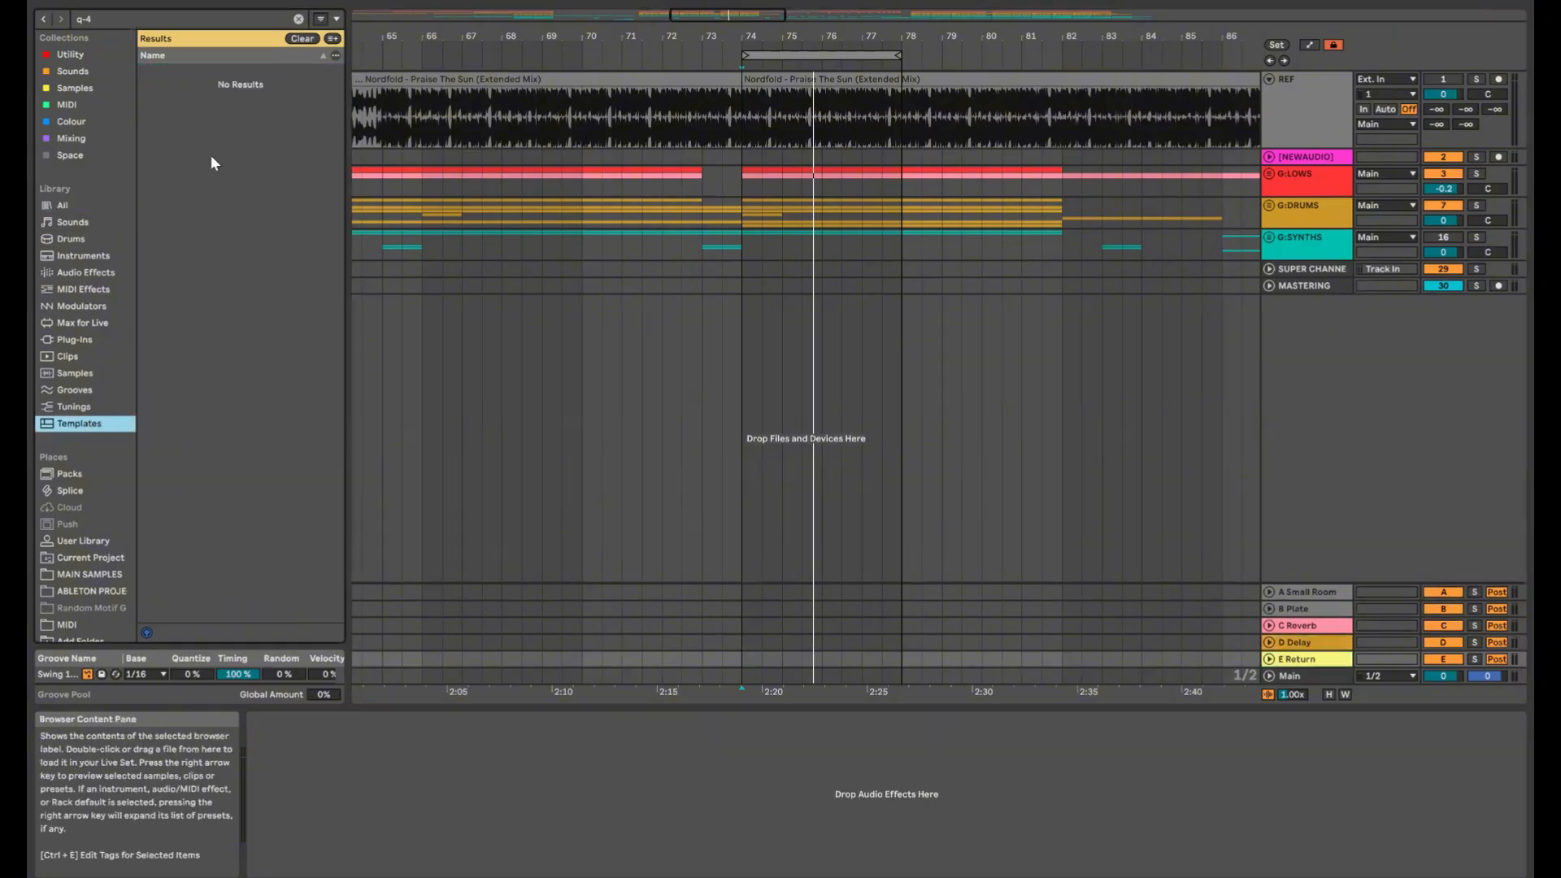
pyautogui.click(299, 19)
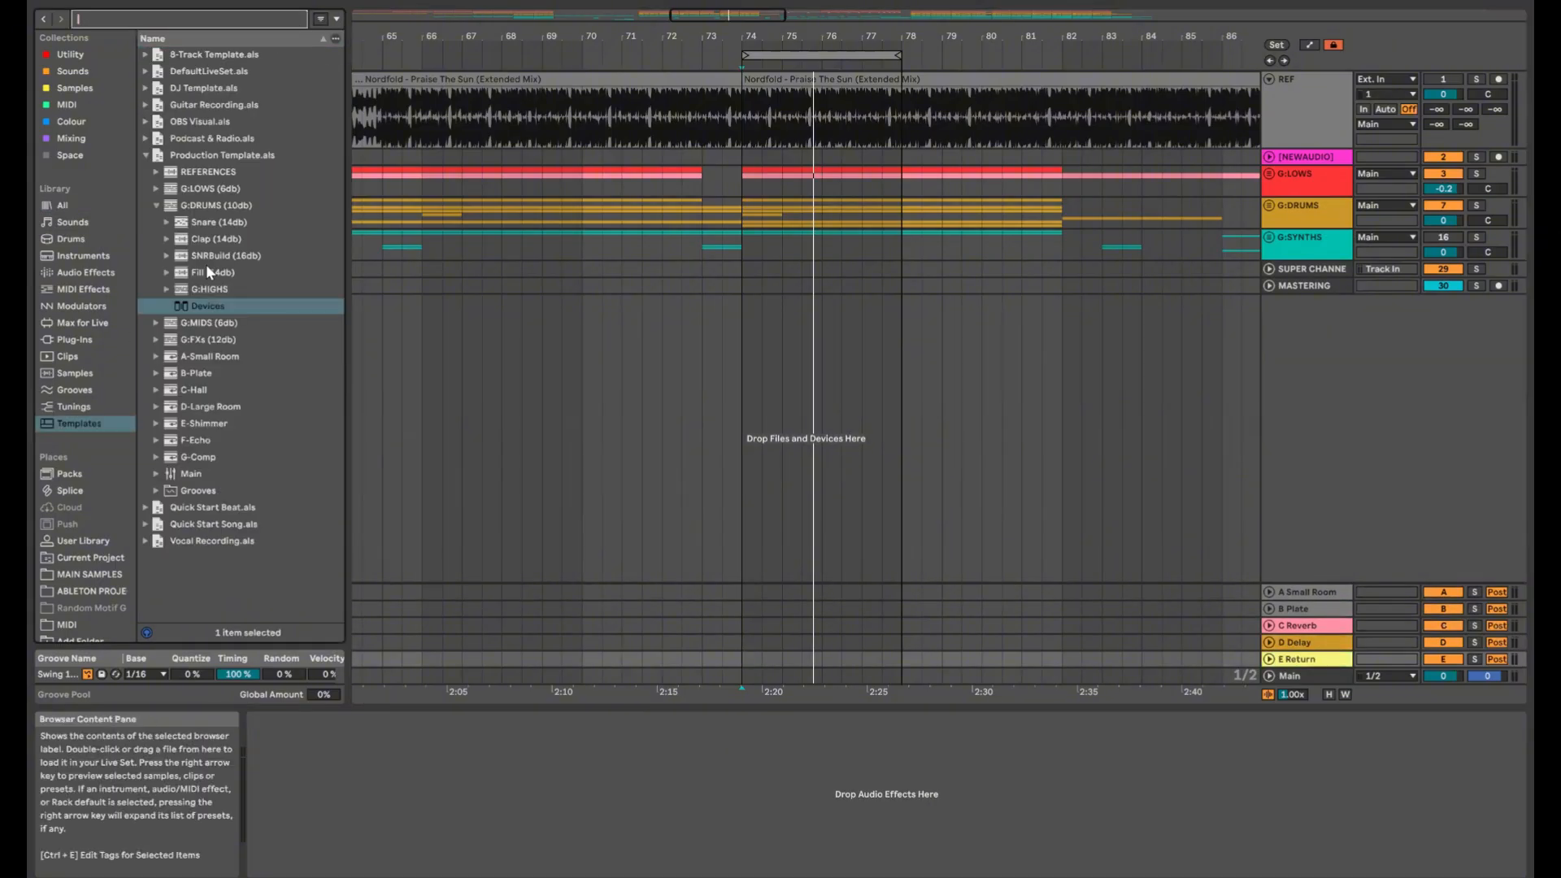
pyautogui.click(158, 207)
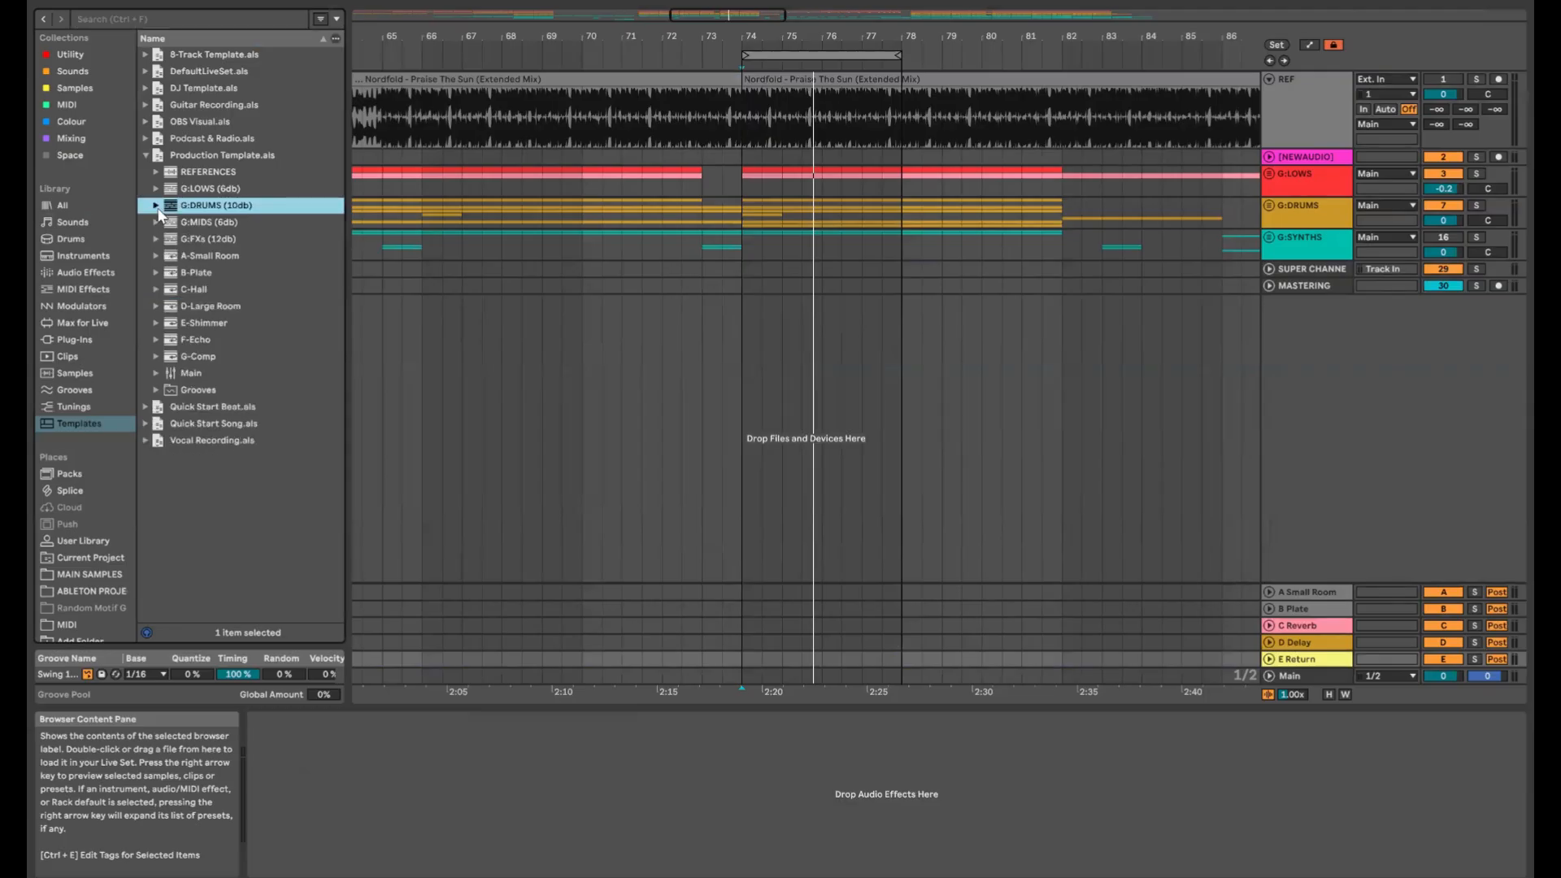
pyautogui.click(180, 359)
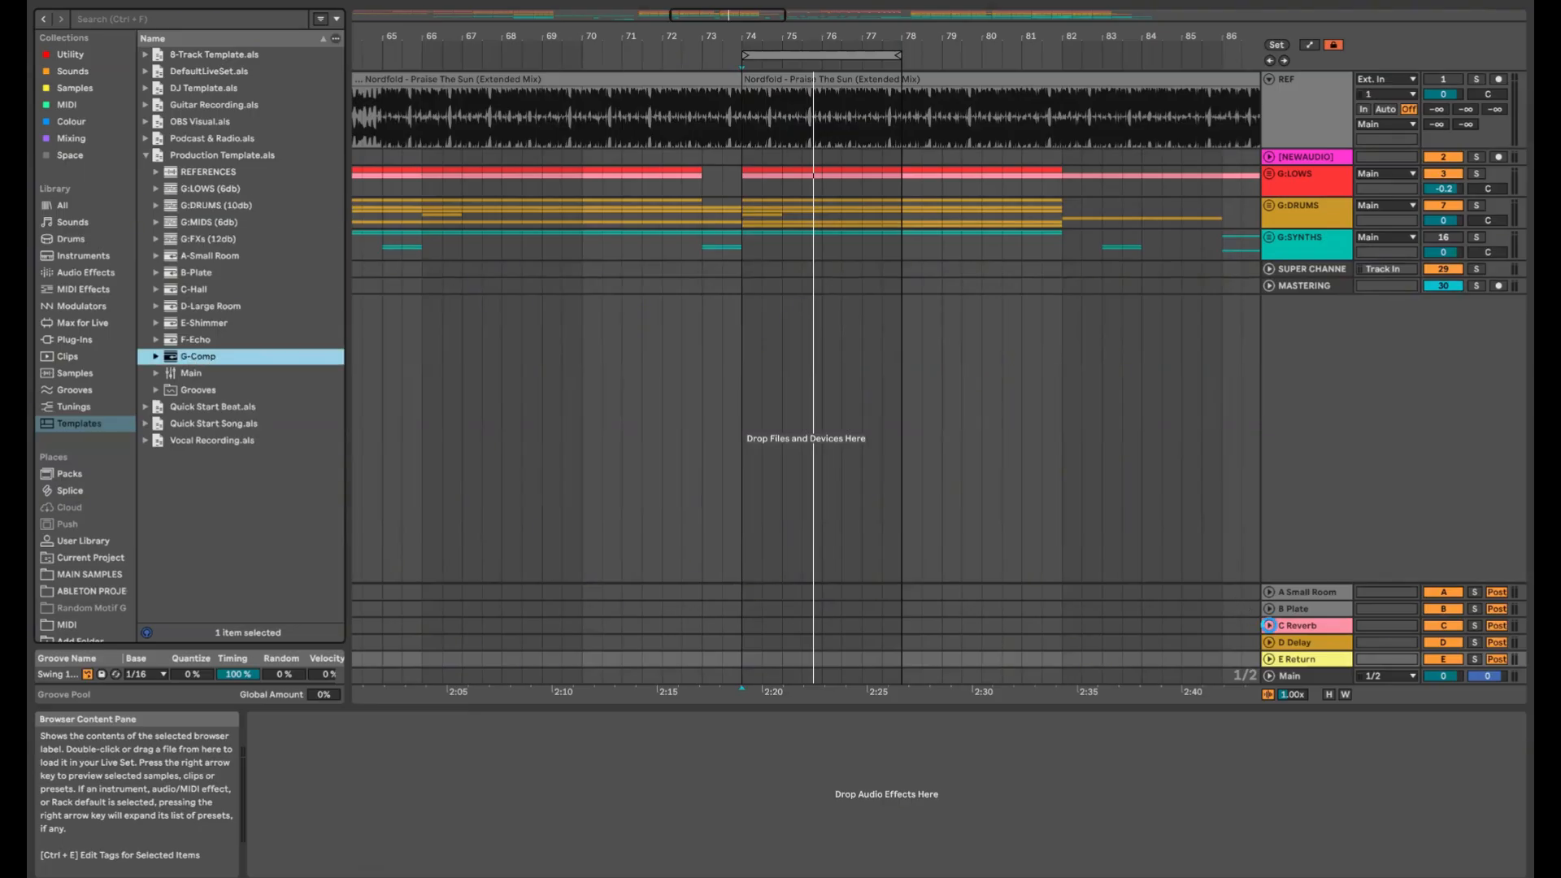
pyautogui.moveTo(1268, 625); pyautogui.dragTo(1273, 631)
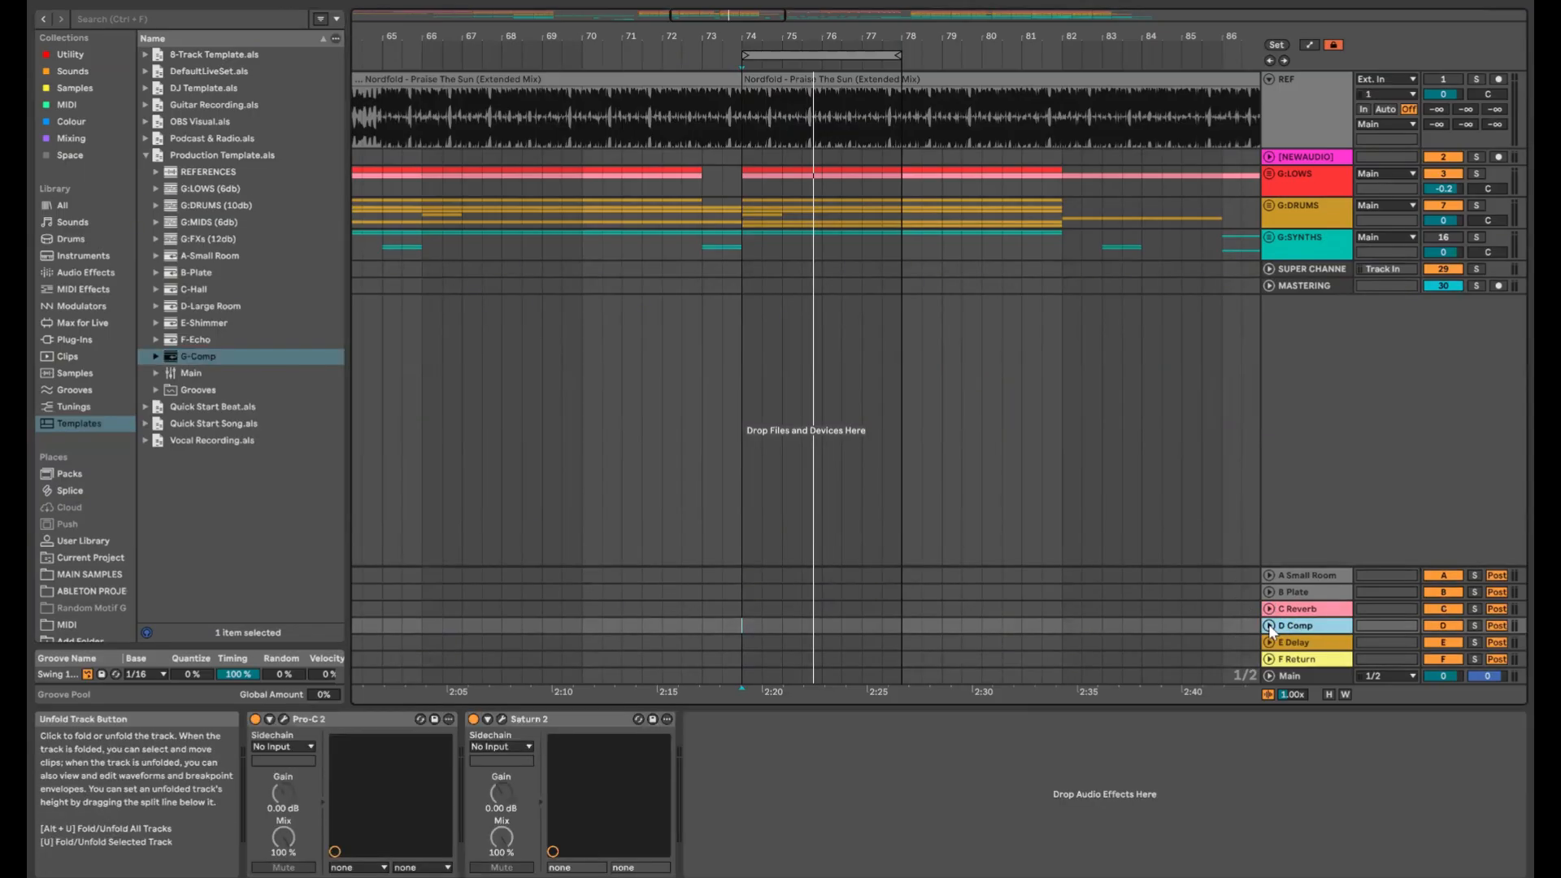
# Examine the Scheps 73 and Pro-Q 4 settings on the G:DRUMS group and close both plug-ins
pyautogui.click(1291, 214)
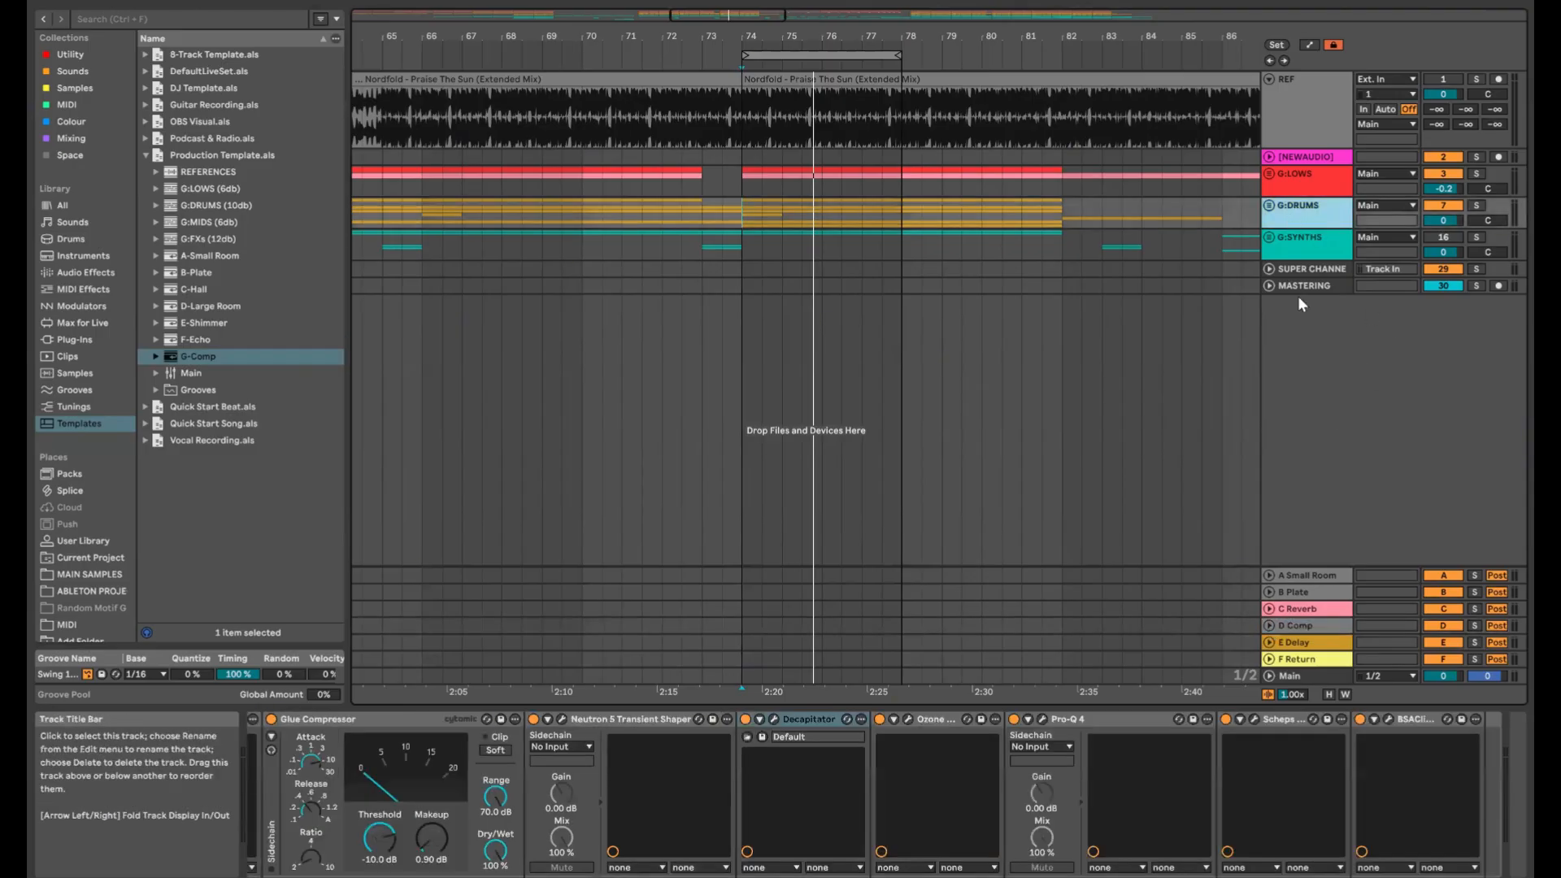
pyautogui.click(1254, 719)
pyautogui.moveTo(1040, 106); pyautogui.dragTo(547, 109)
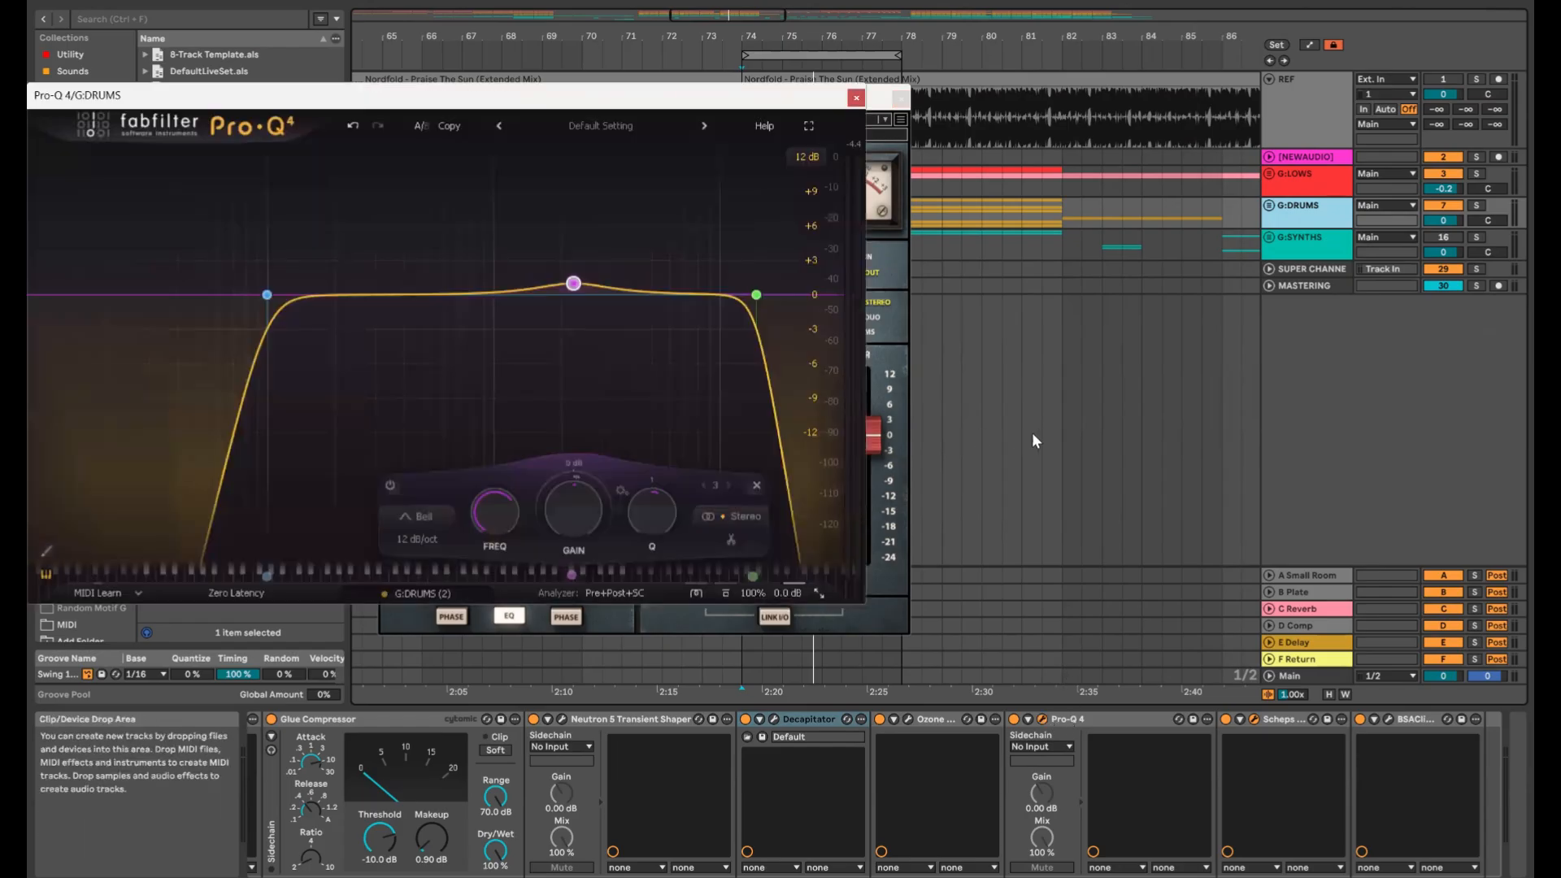
pyautogui.click(1042, 720)
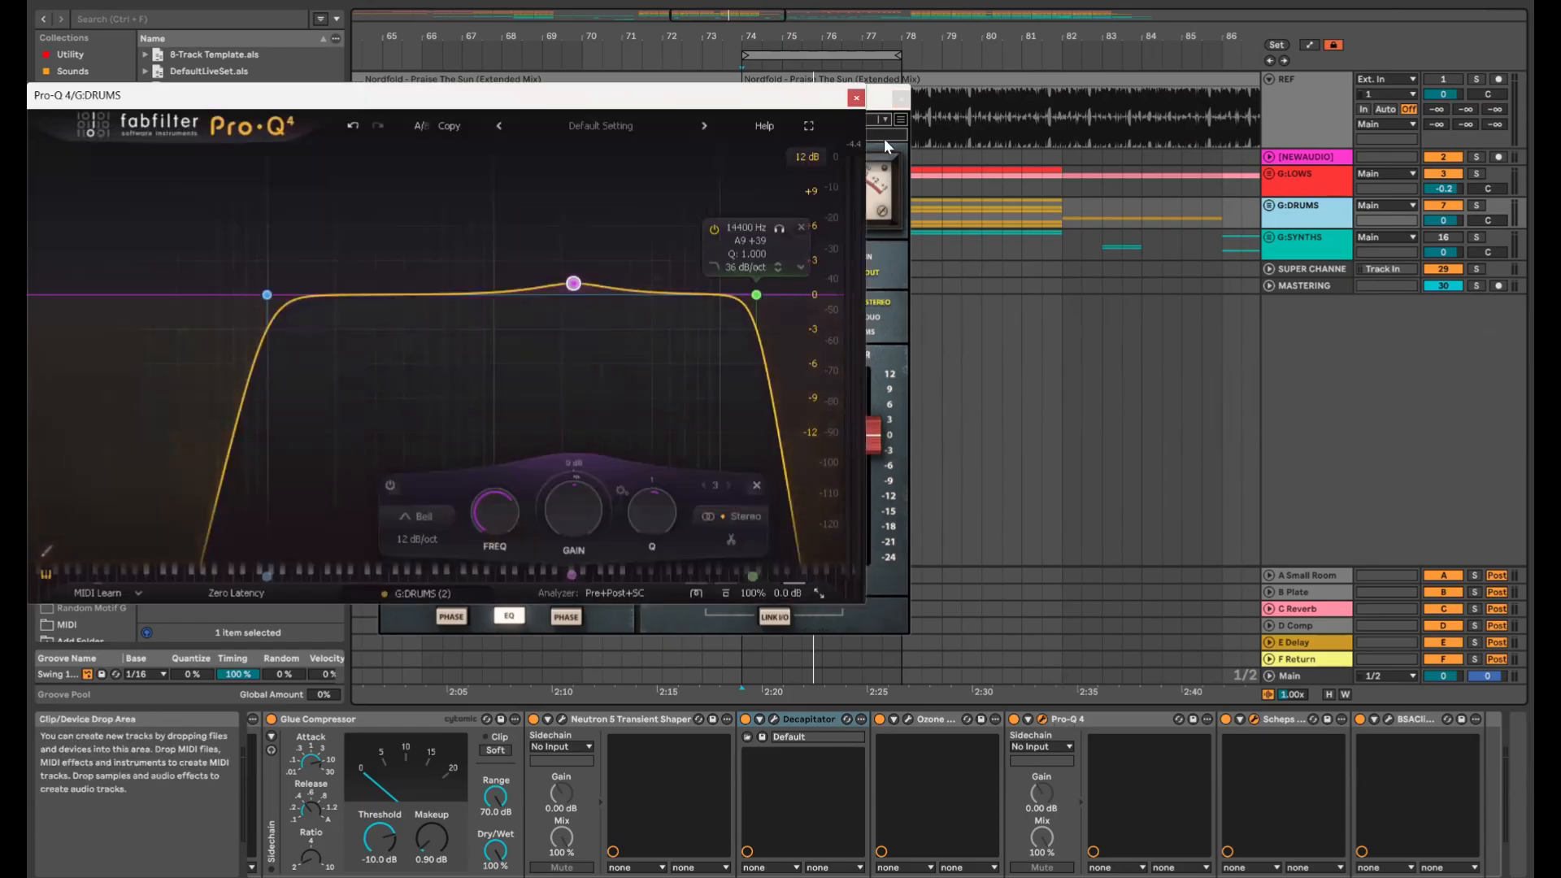
pyautogui.click(856, 97)
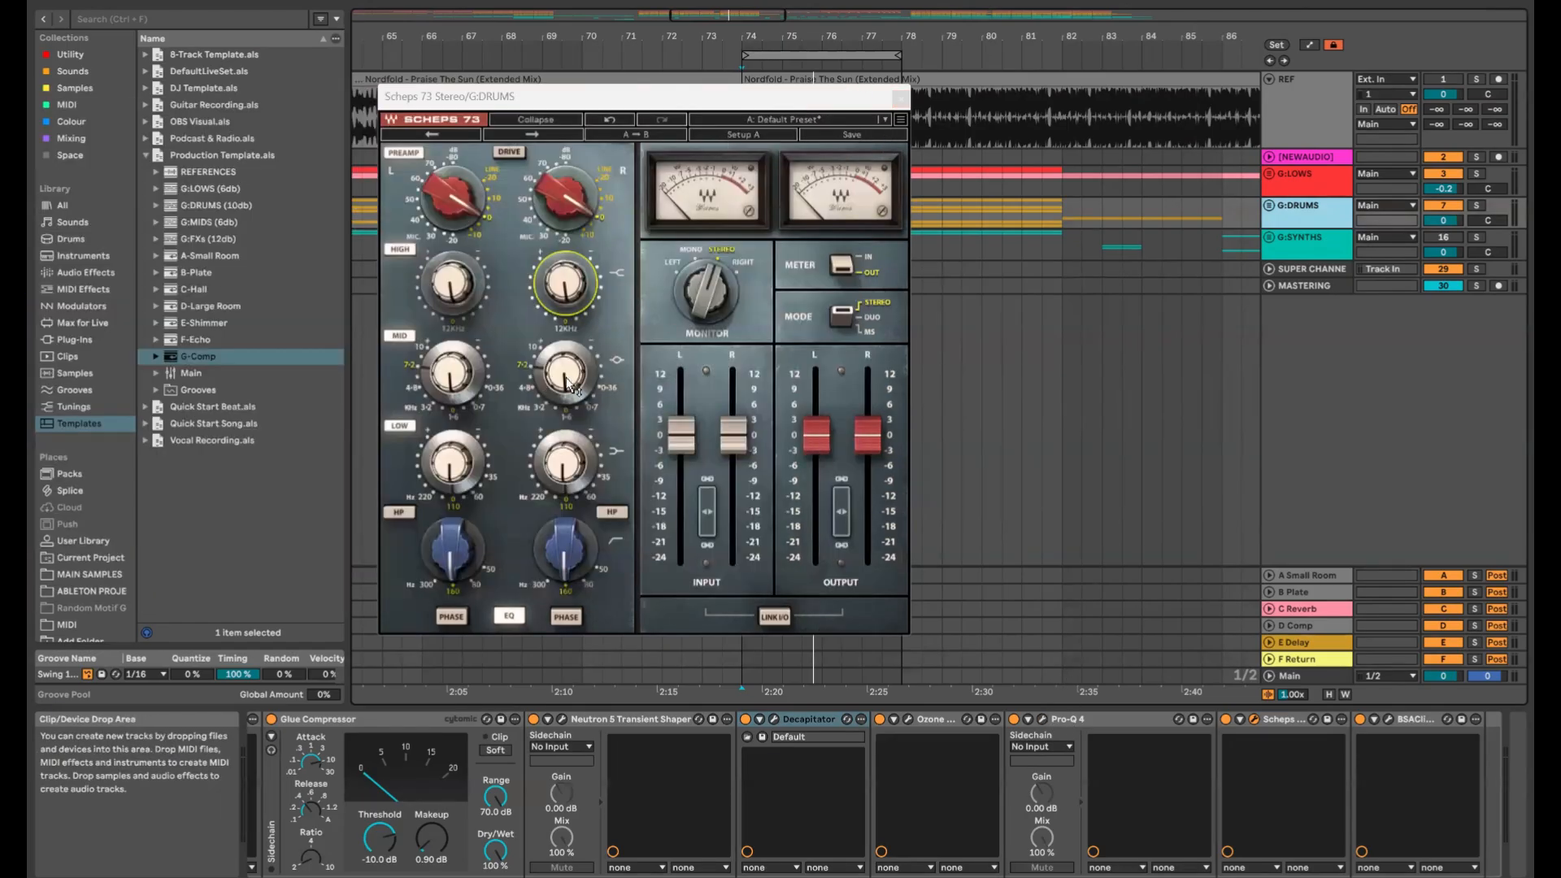
pyautogui.click(901, 99)
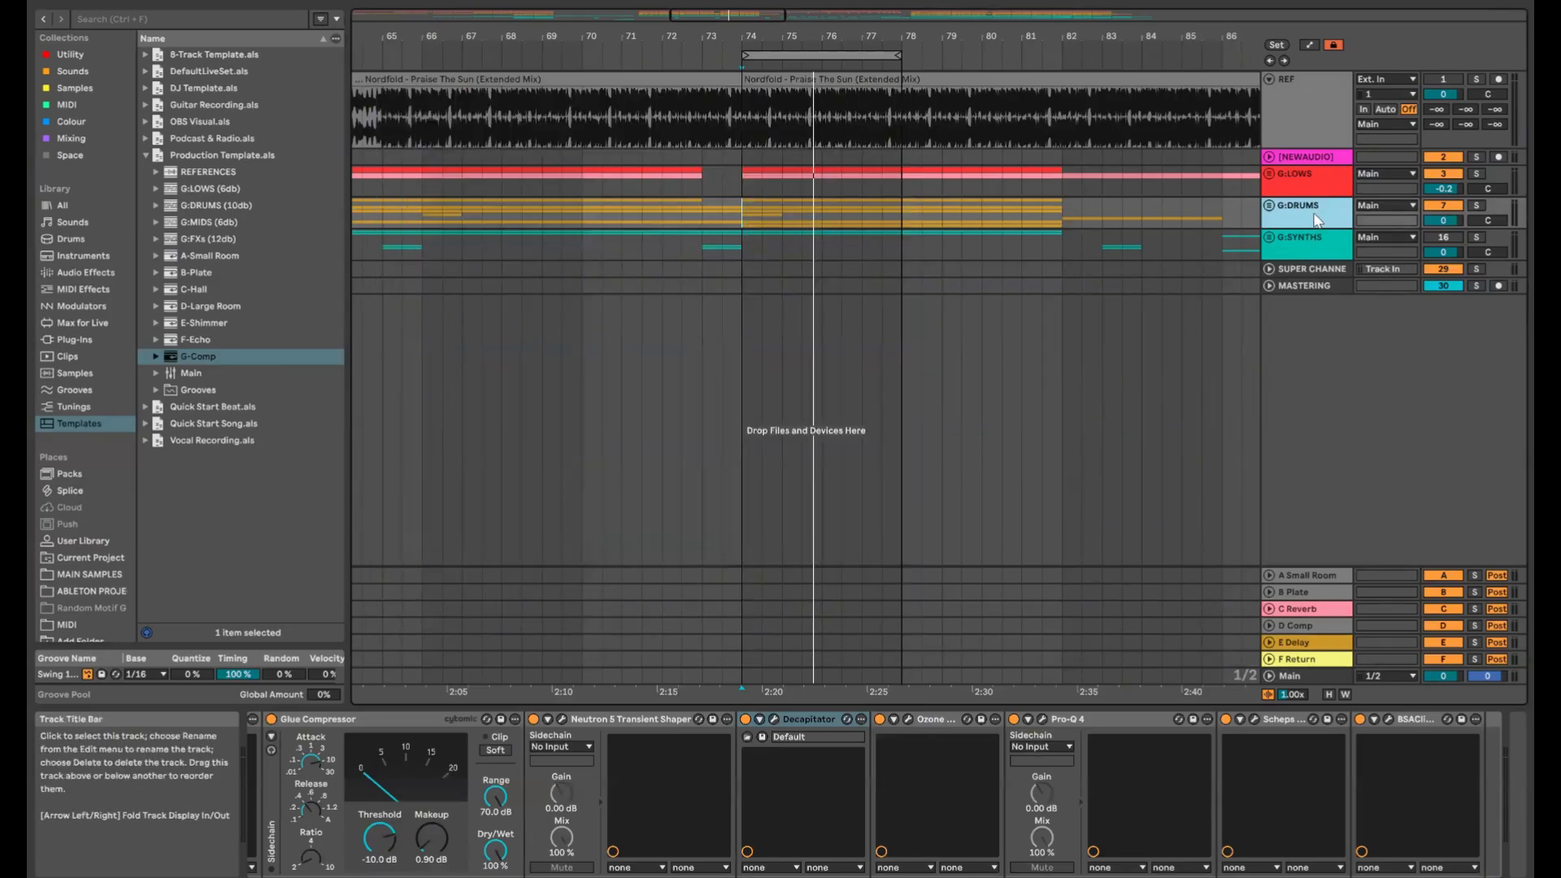
# Unfold the D Comp return track and select its Pro-C 2 device
pyautogui.click(1307, 626)
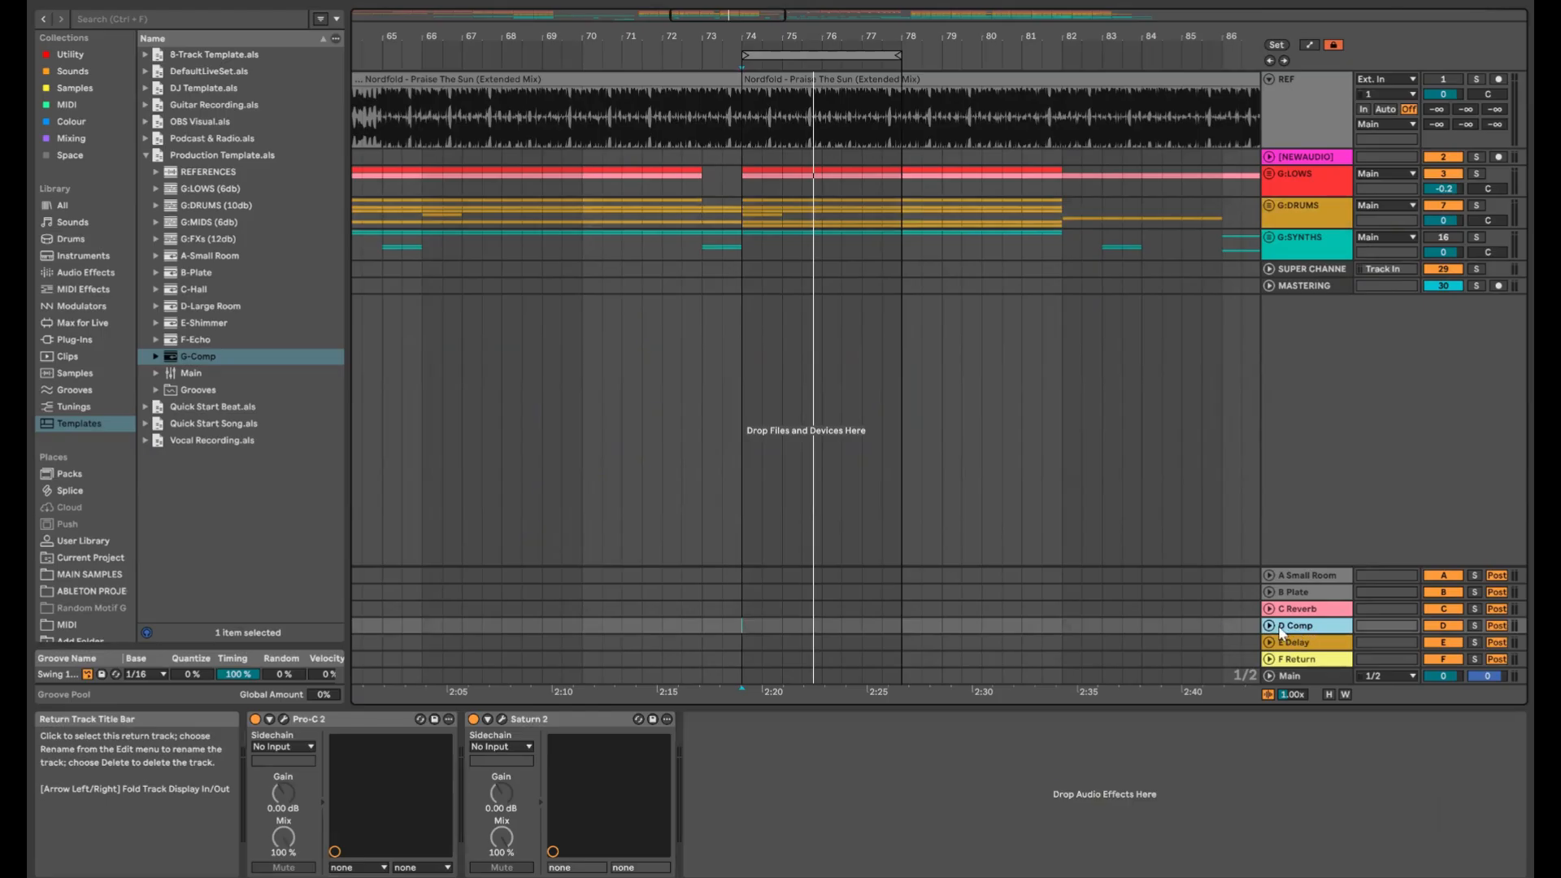
pyautogui.press('Right')
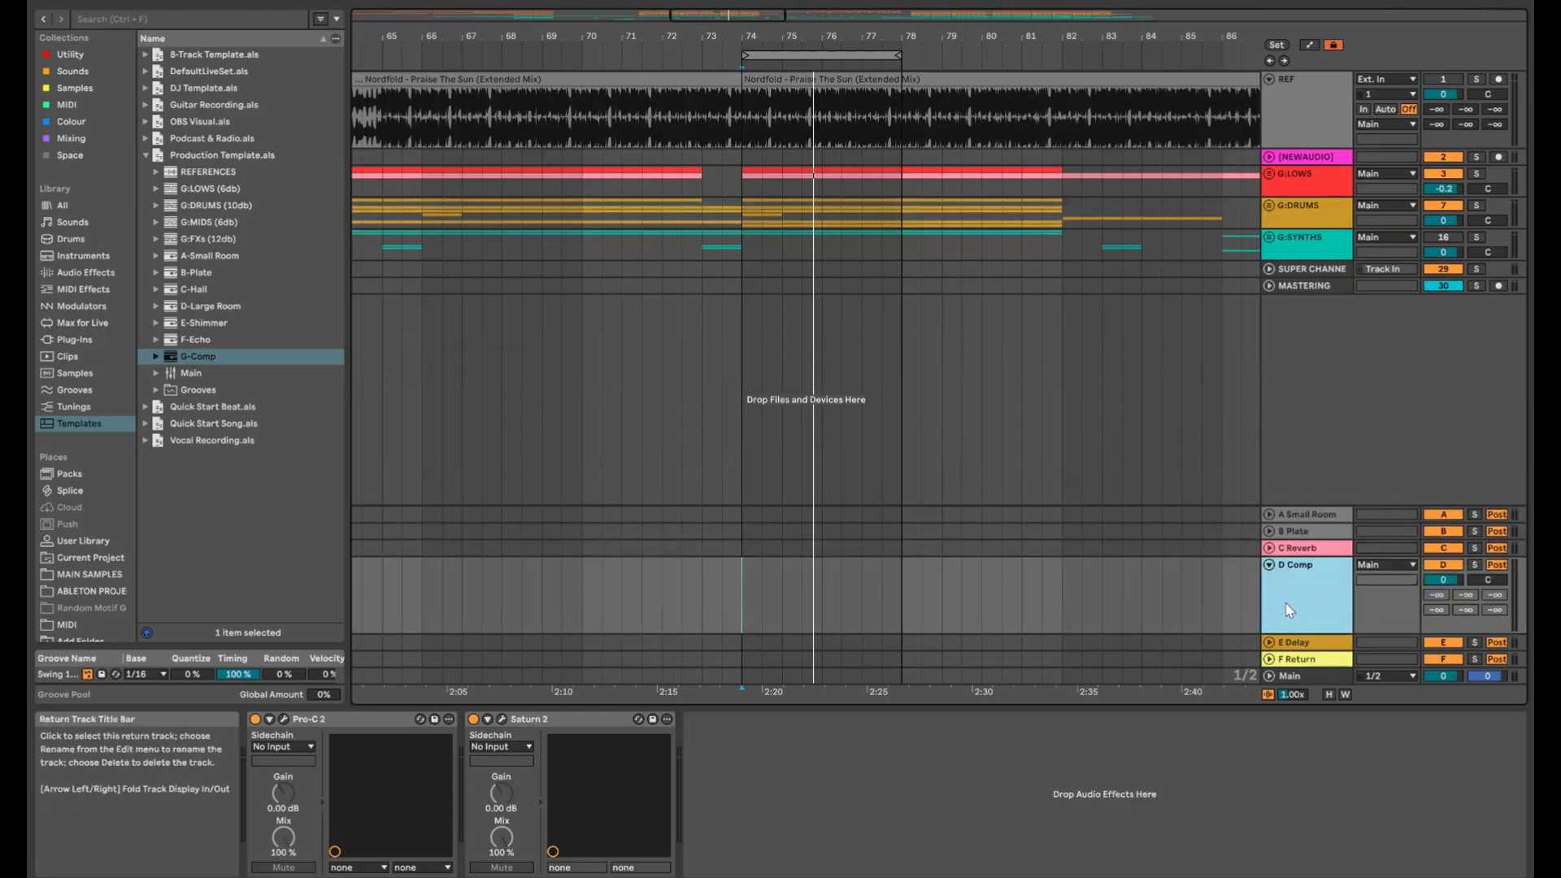
pyautogui.click(343, 719)
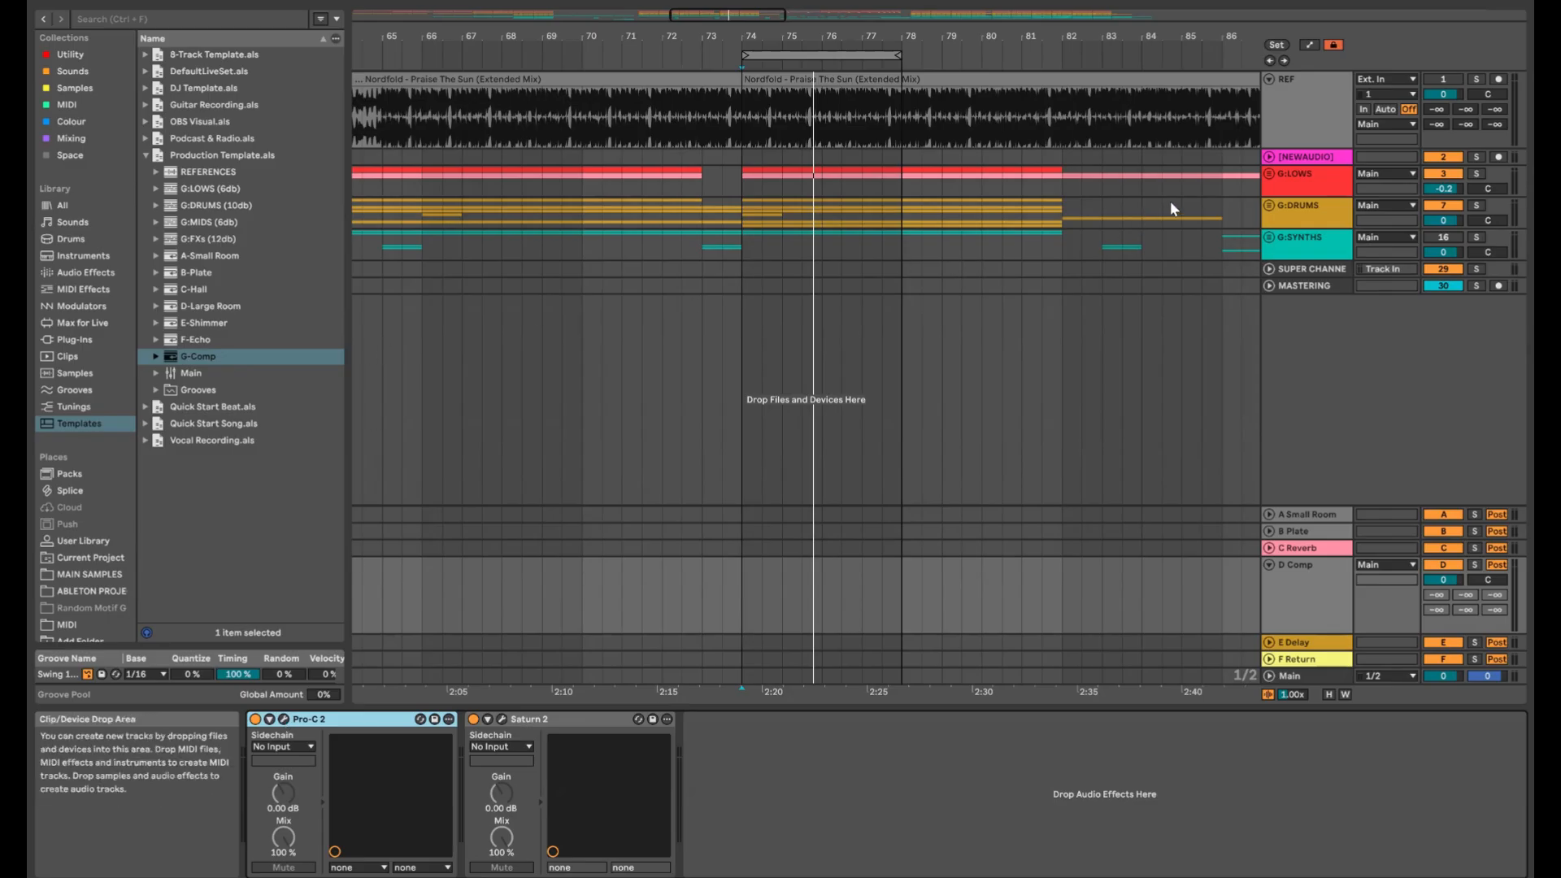
# Unfold the G:LOWS group and the 909 Kick track, and set the kick's send to D Comp to 0 dB
pyautogui.click(1286, 180)
pyautogui.click(1269, 174)
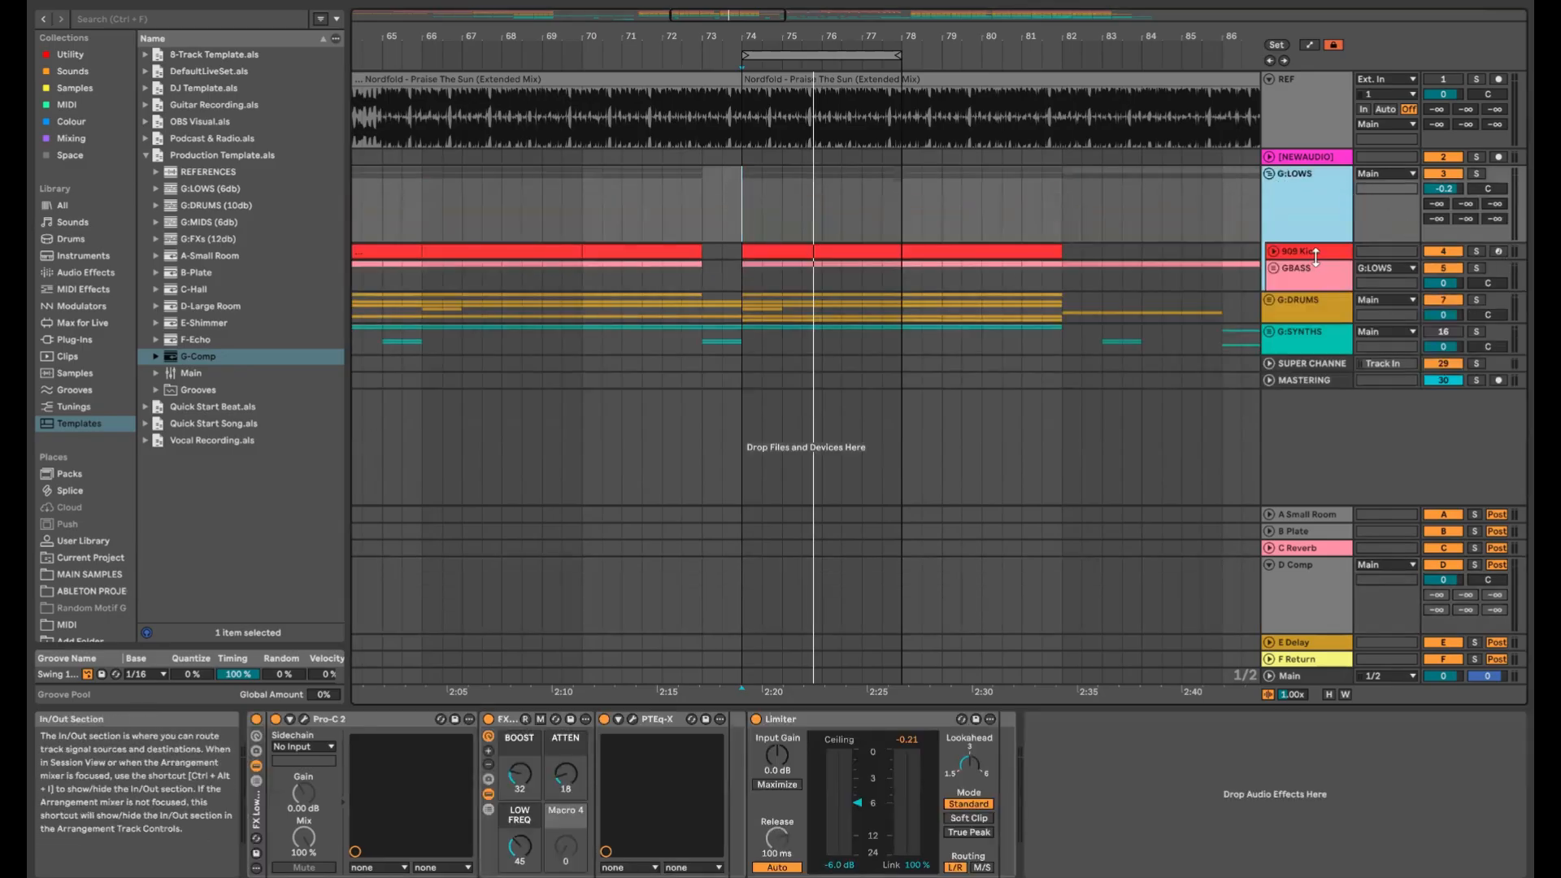
pyautogui.moveTo(1315, 258); pyautogui.dragTo(1315, 321)
pyautogui.click(1298, 569)
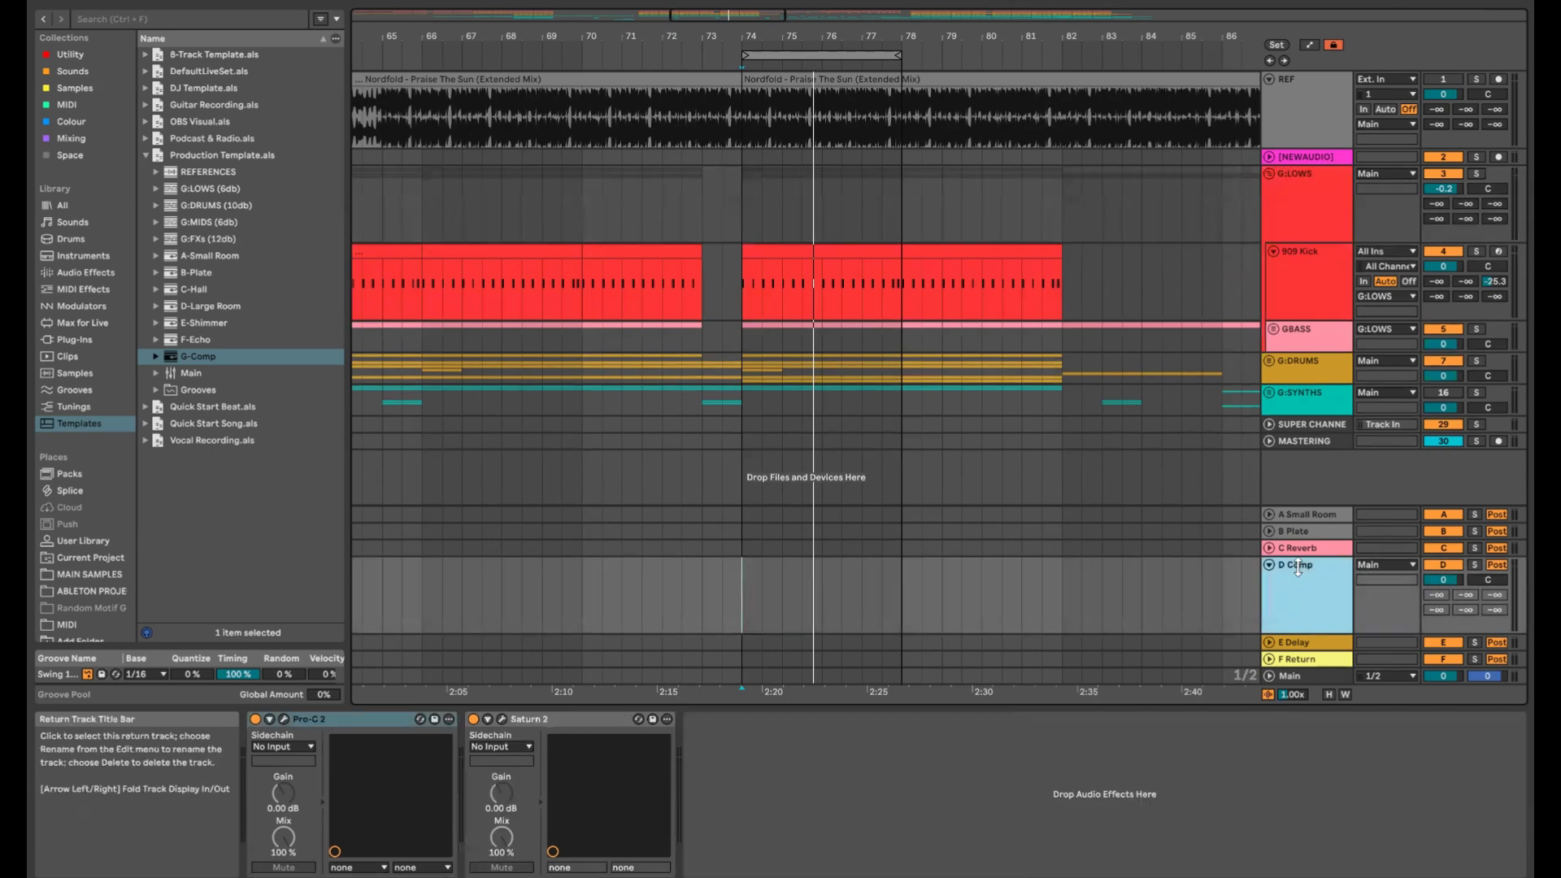
pyautogui.click(1437, 297)
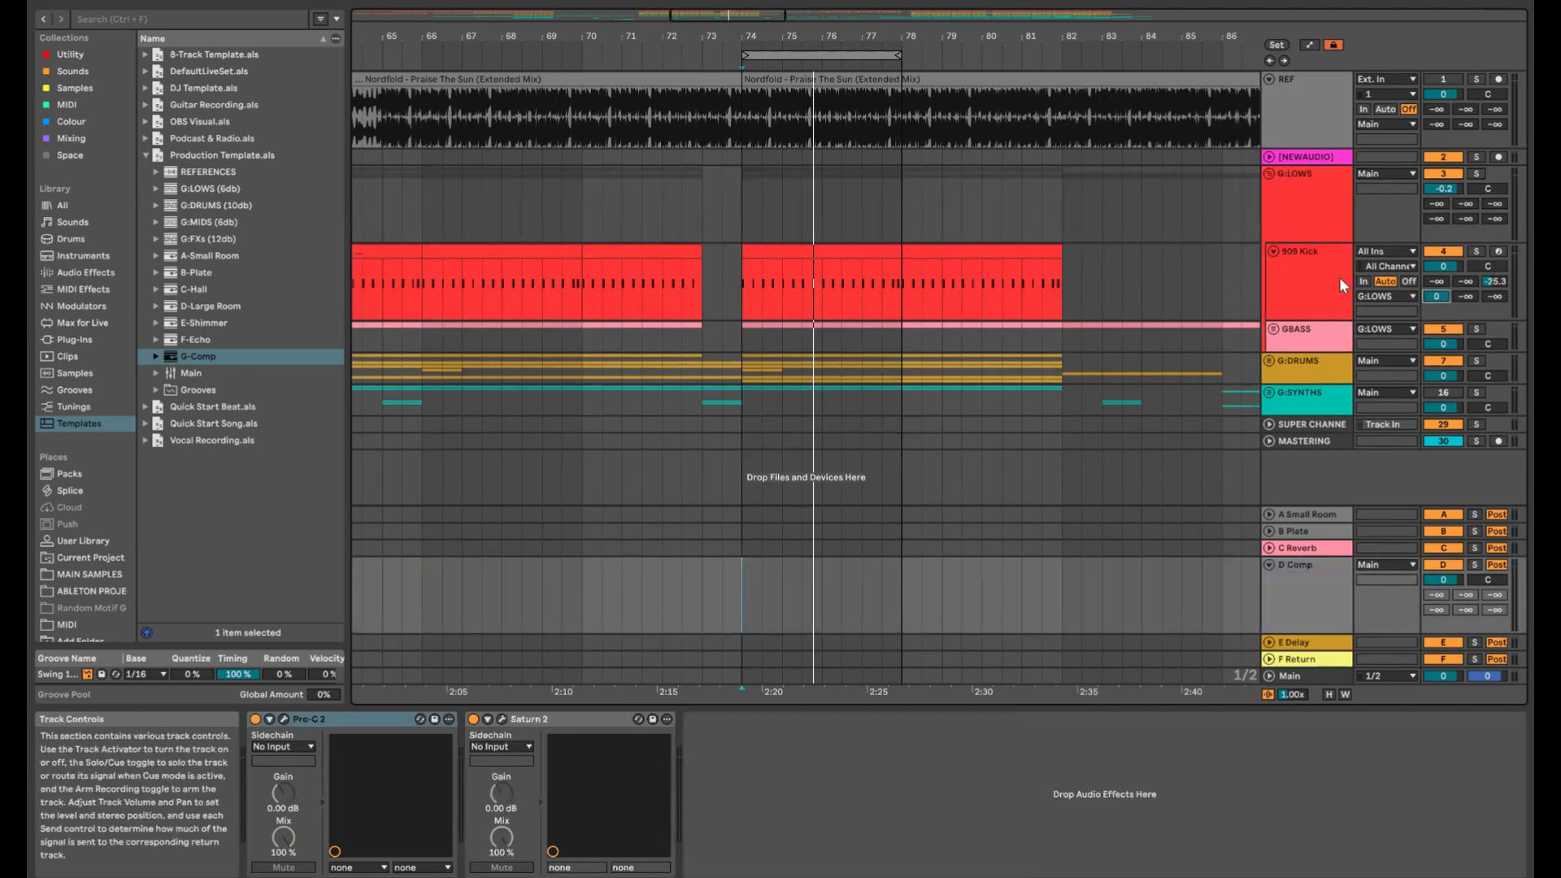
# Fold the 909 Kick track, set the G:DRUMS group's send to D Comp to 0 dB and fold the group
pyautogui.click(1274, 251)
pyautogui.click(1270, 300)
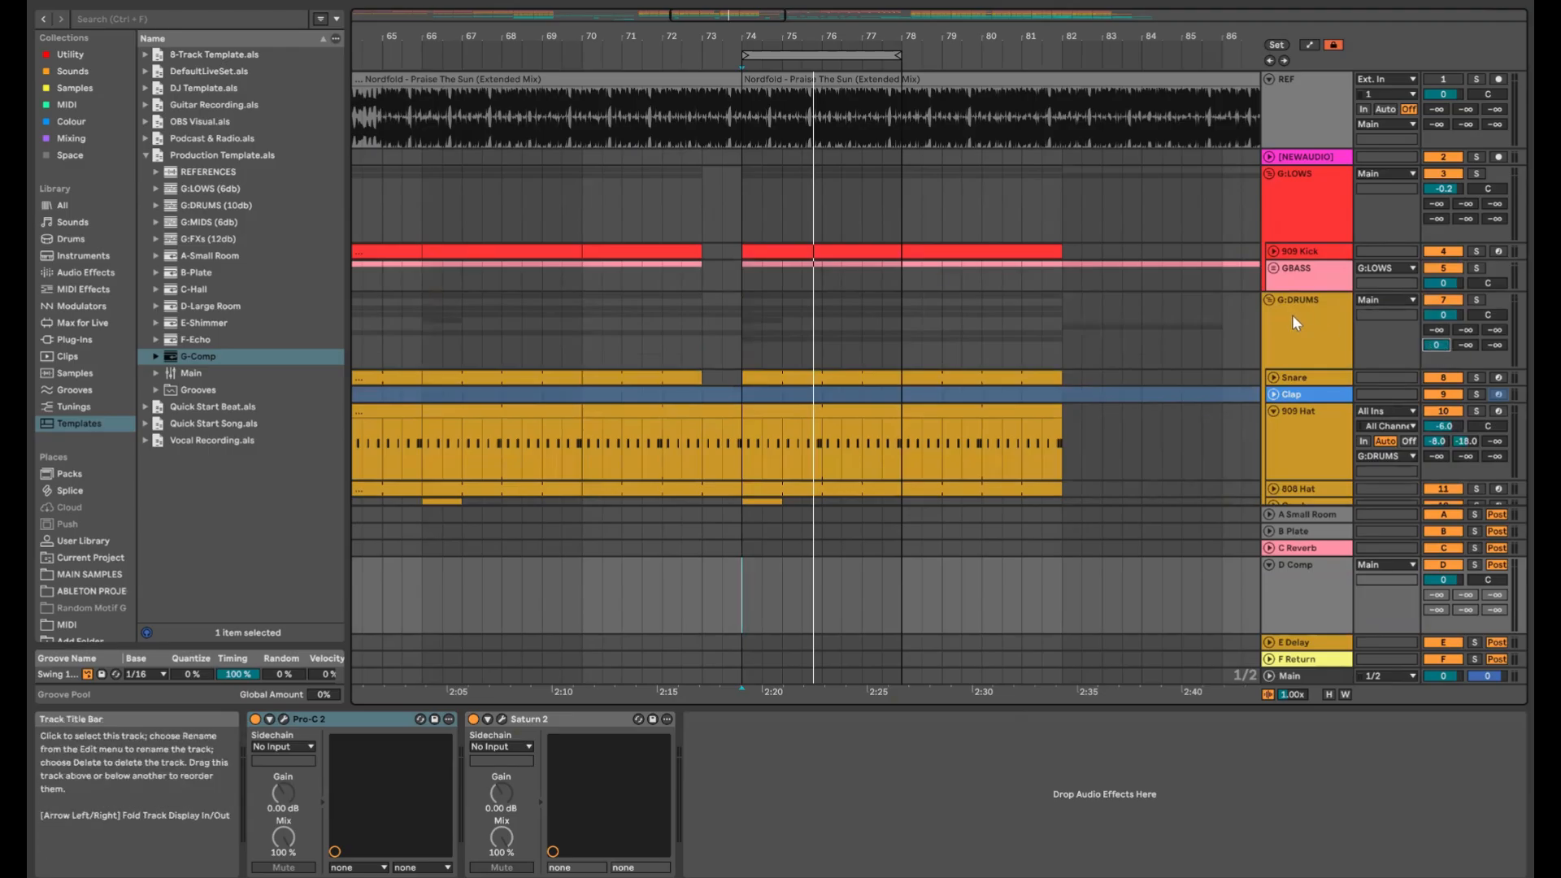
pyautogui.click(1270, 299)
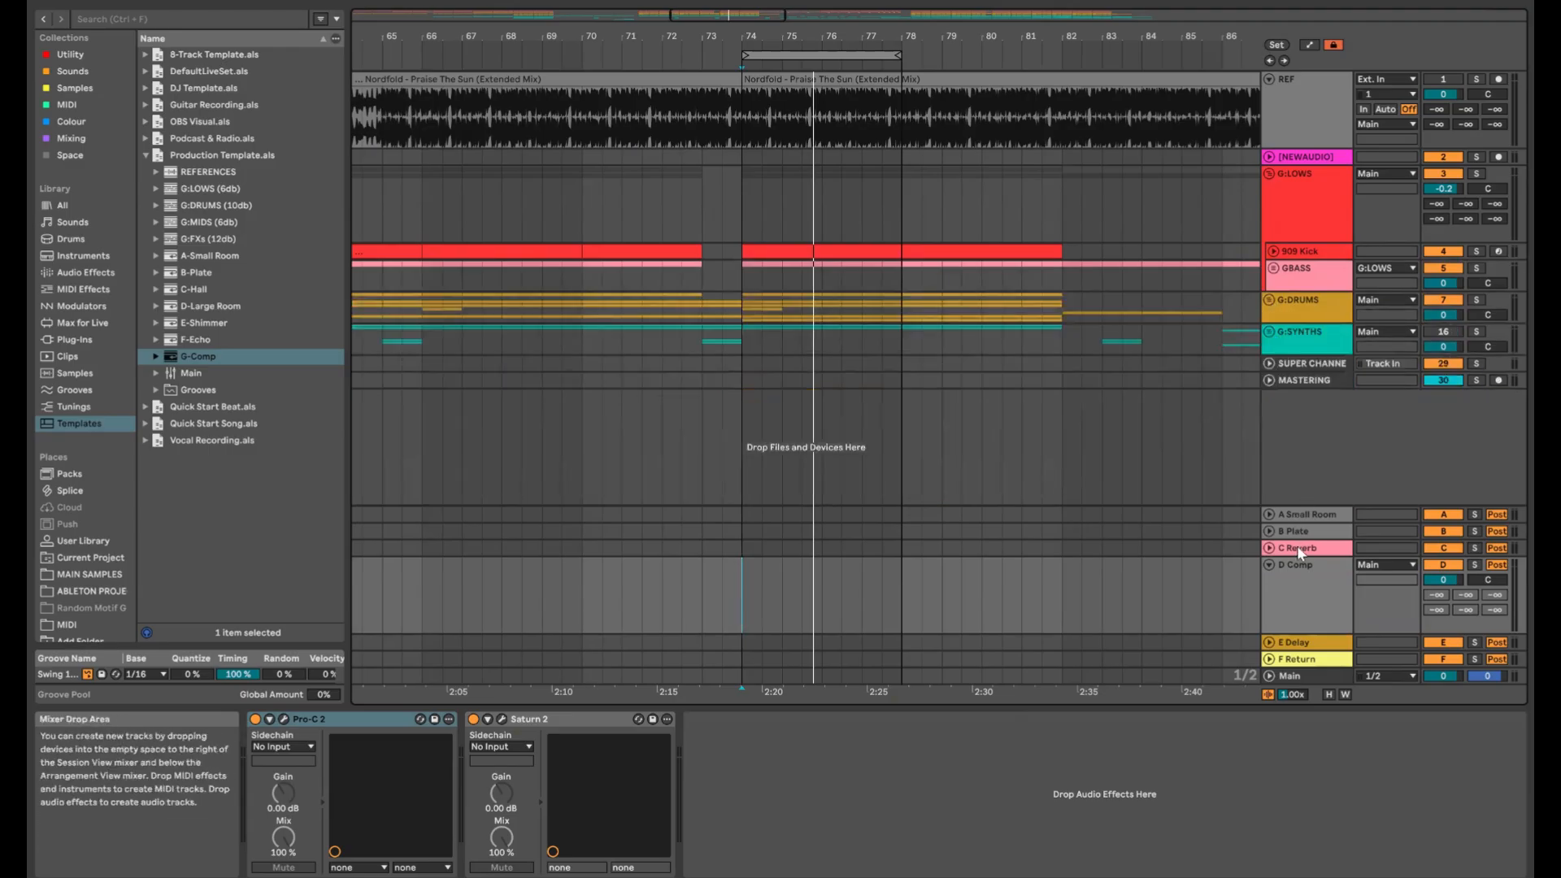
# Solo the D Comp return and play the loop with its Pro-C 2 window open to hear the parallel compression
pyautogui.click(1474, 564)
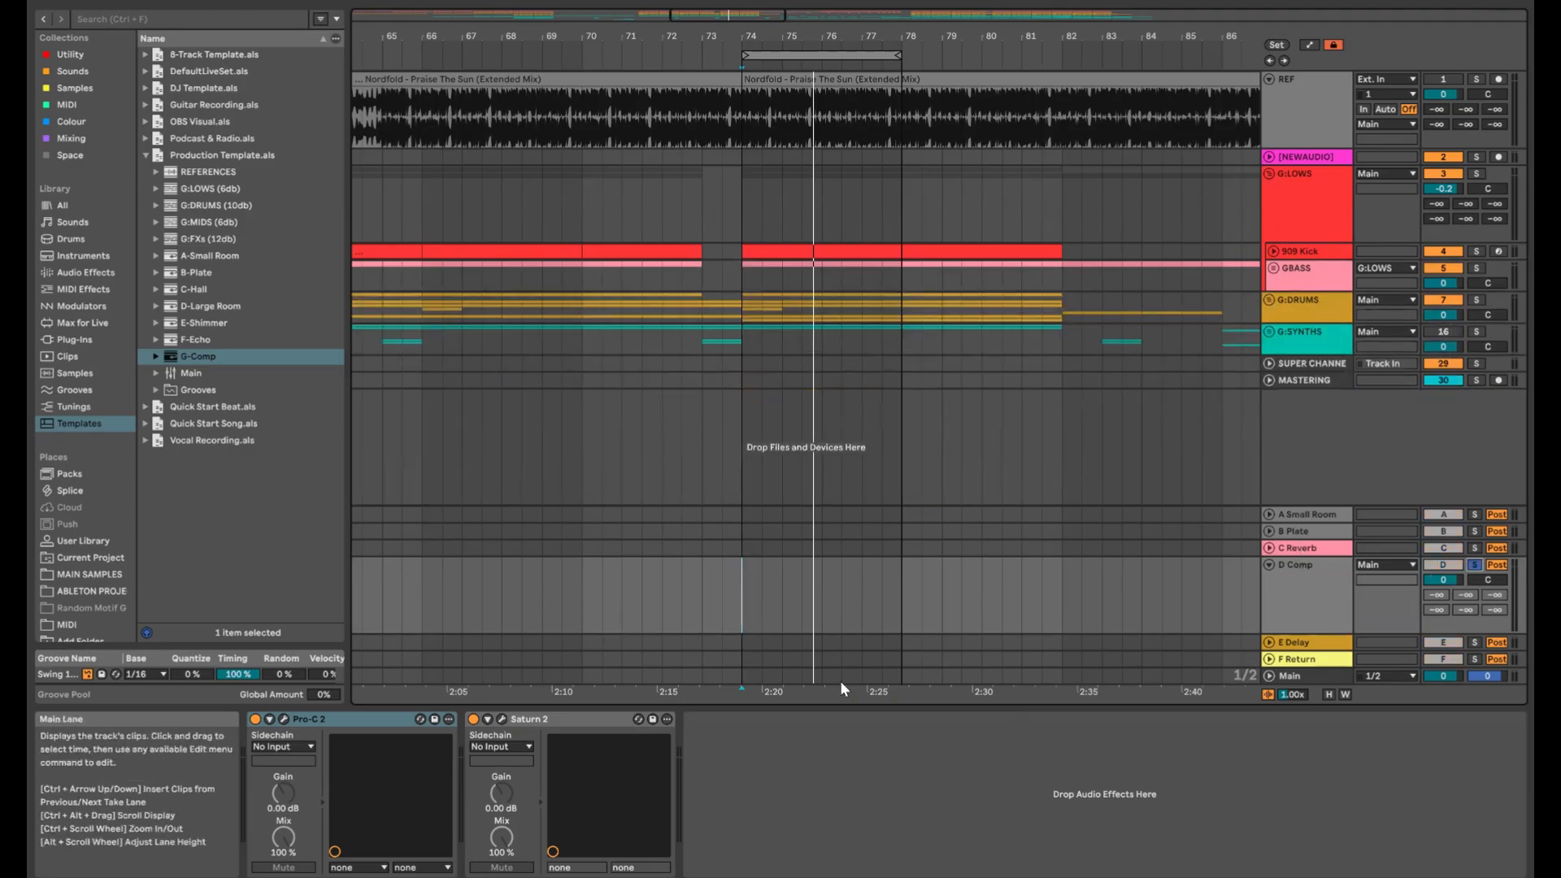
pyautogui.click(285, 719)
pyautogui.moveTo(707, 23); pyautogui.dragTo(437, 180)
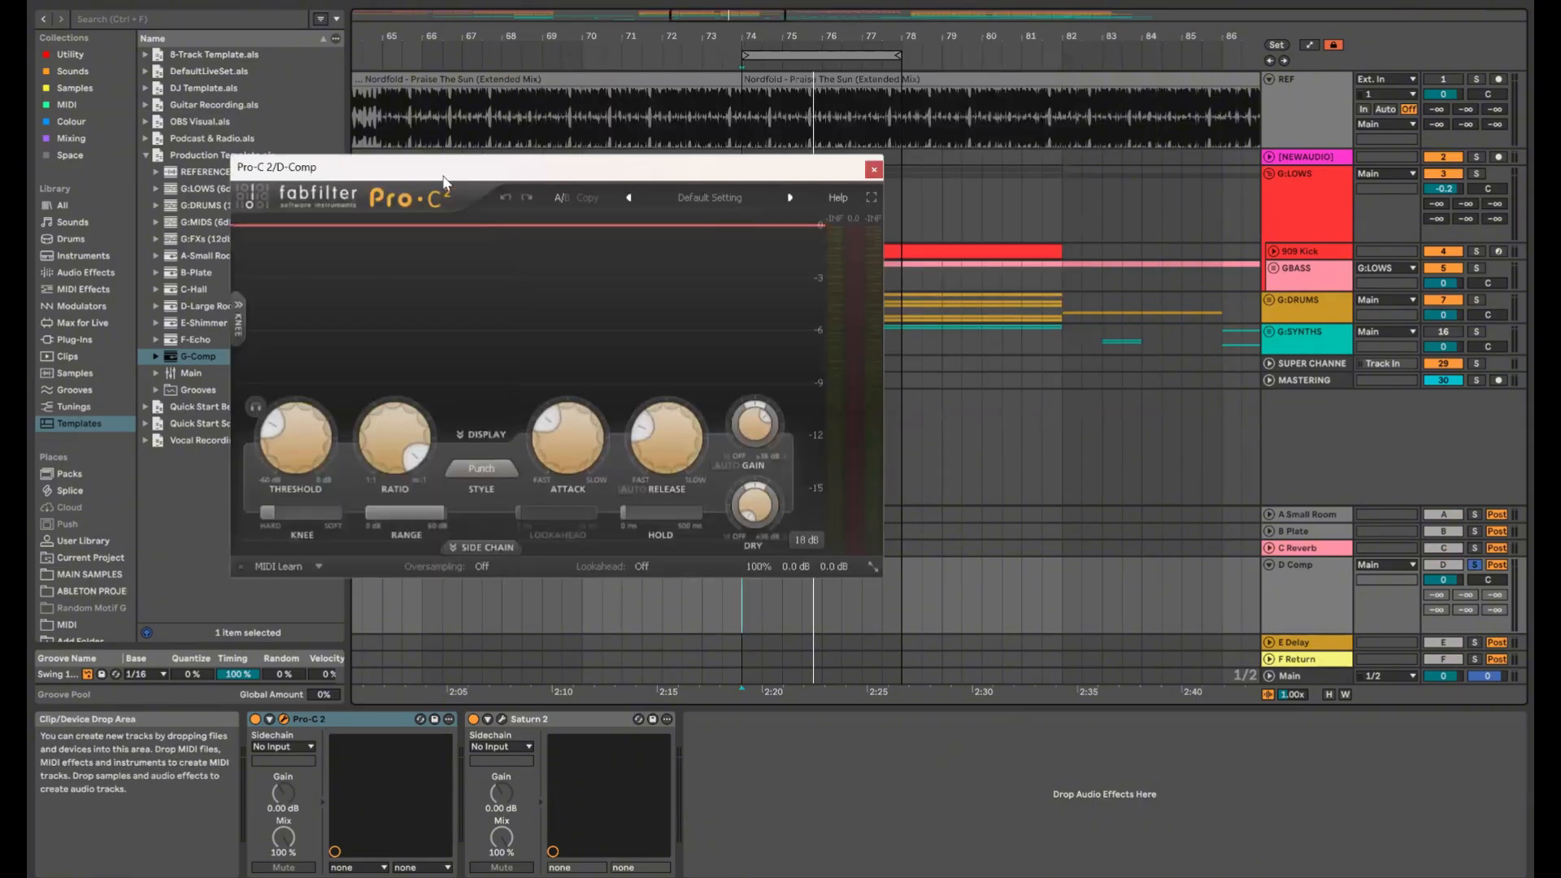
pyautogui.press('space')
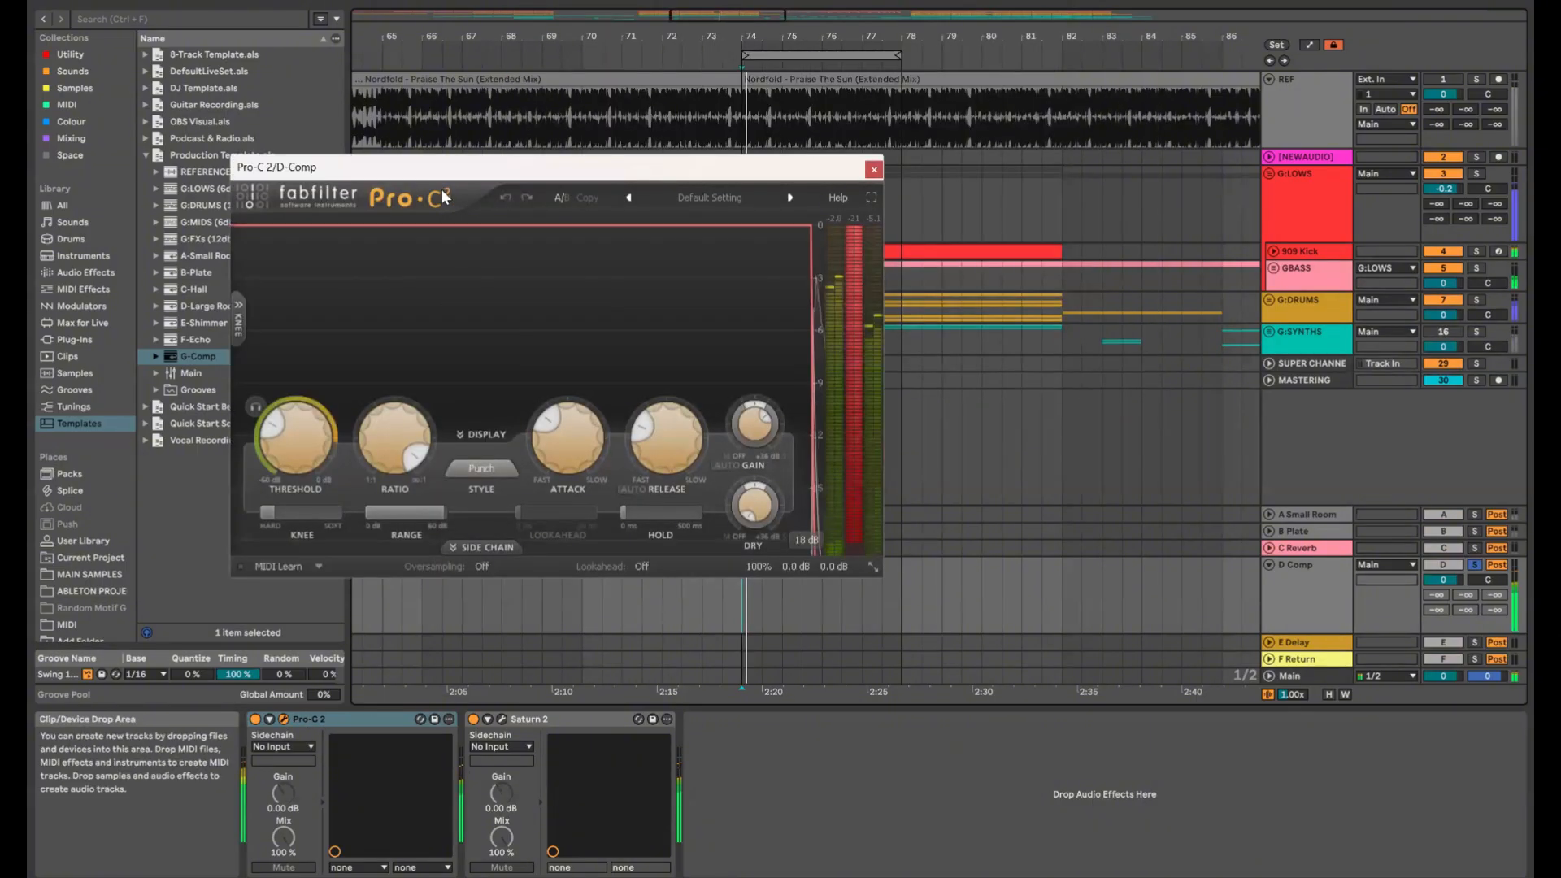
pyautogui.hotkey('ctrl', 'alt', 'p')
pyautogui.hotkey('ctrl', 'alt', 'p')
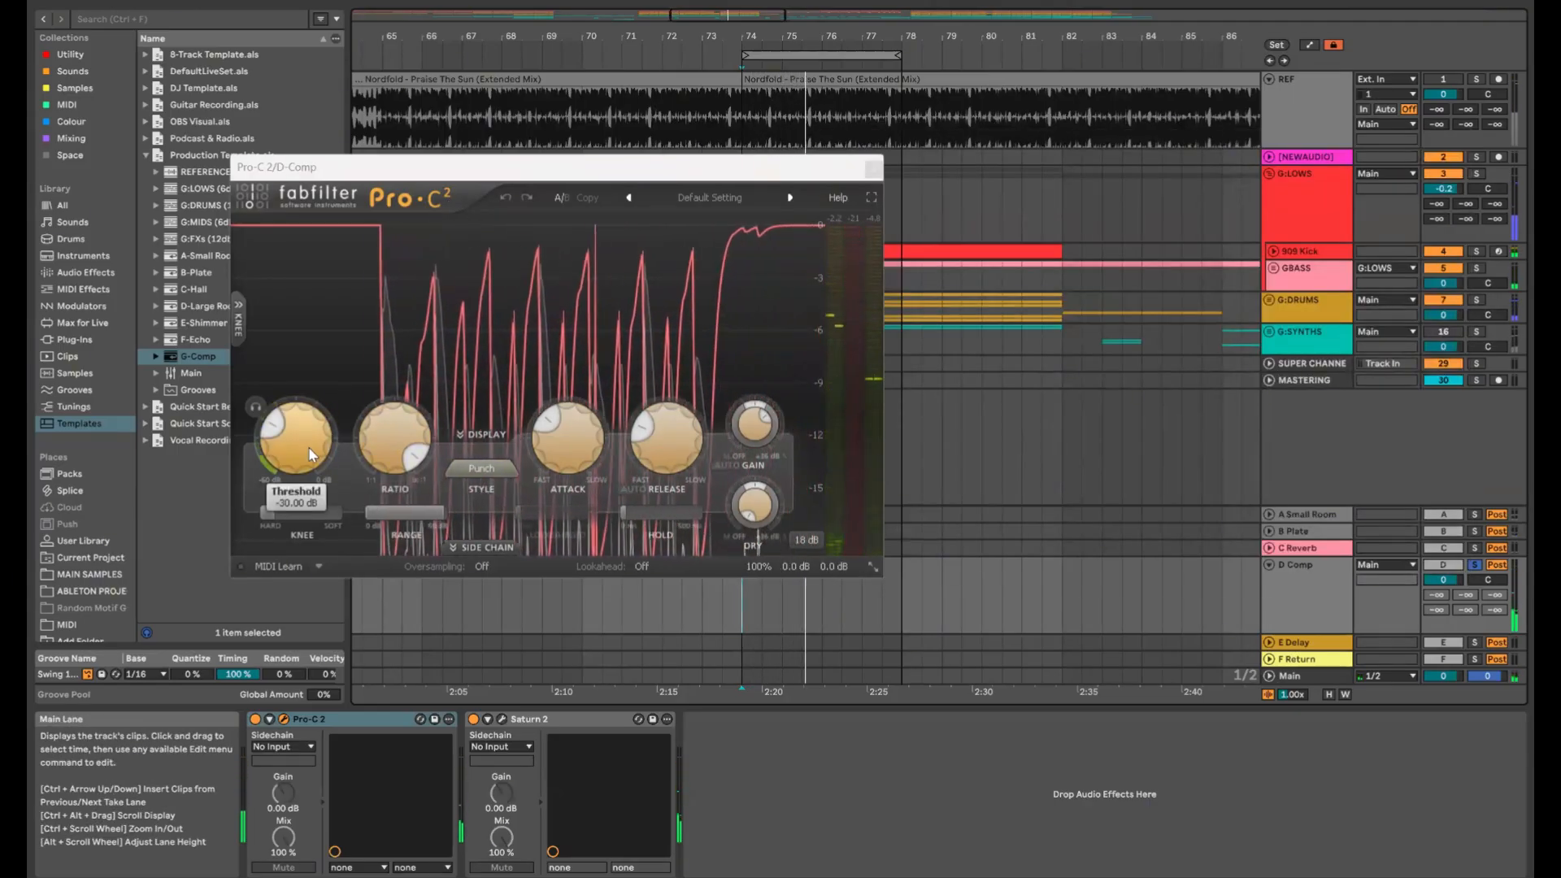
# Review Pro-C 2's attack, release and wet gain on the D Comp return during playback, and open Saturn 2
pyautogui.moveTo(386, 446)
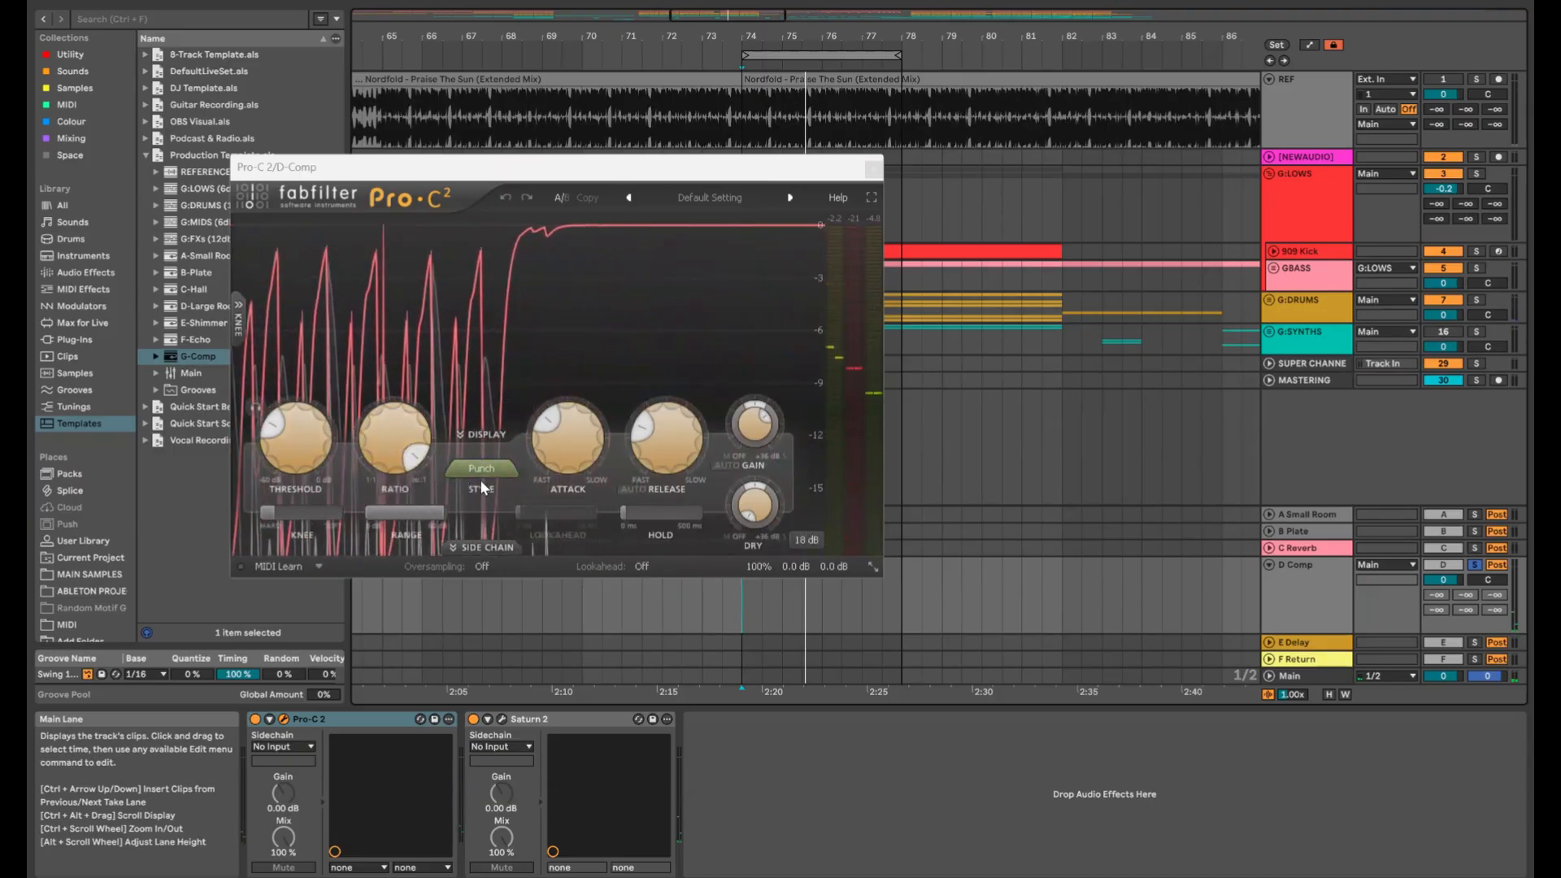
pyautogui.moveTo(572, 448)
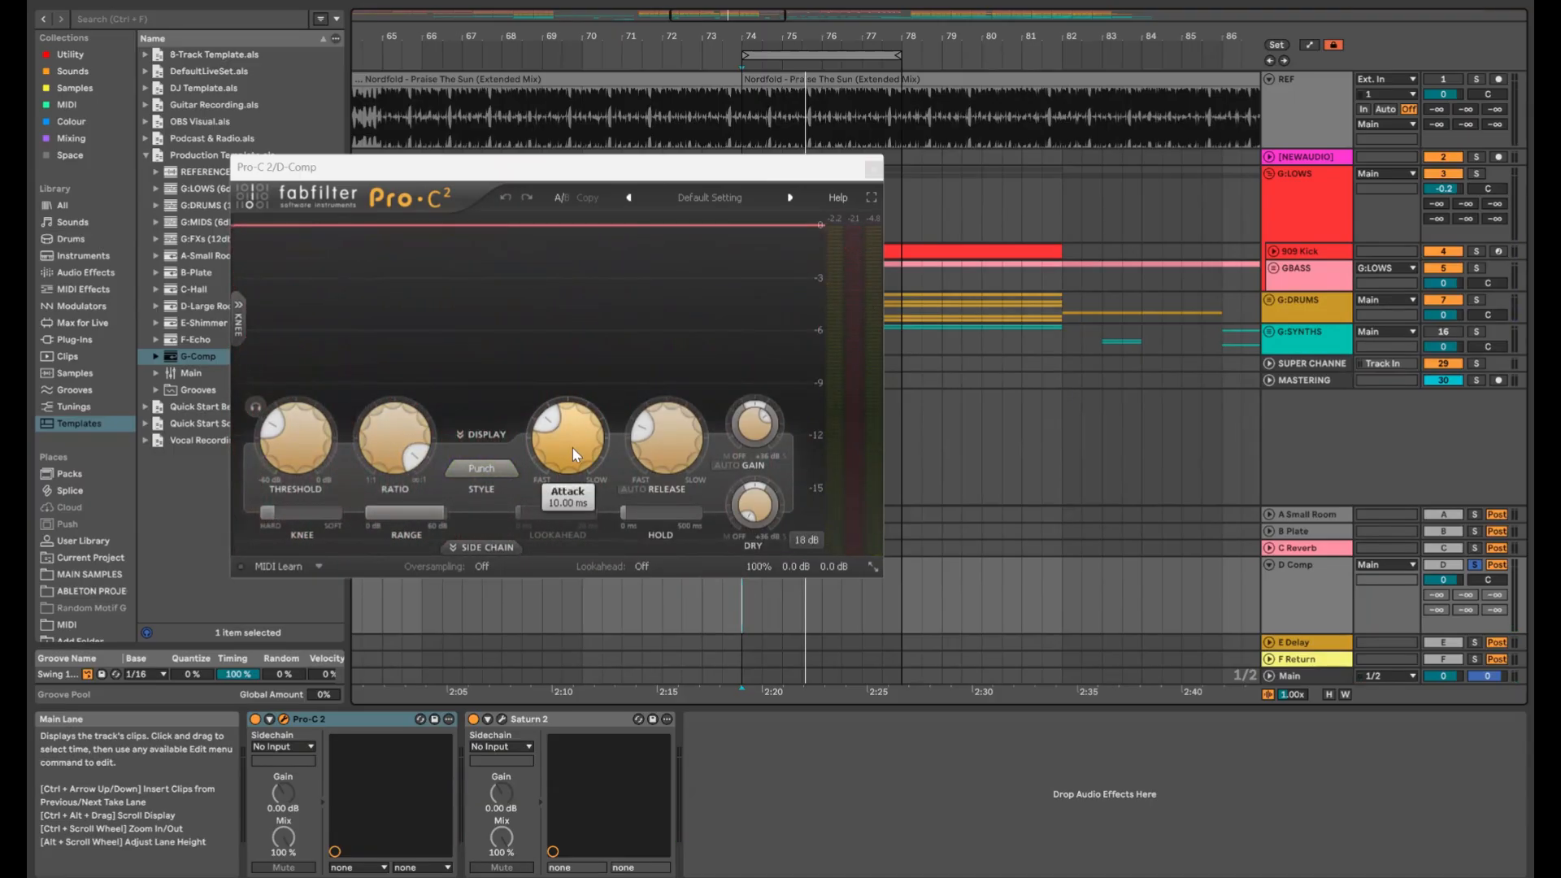
pyautogui.moveTo(656, 446)
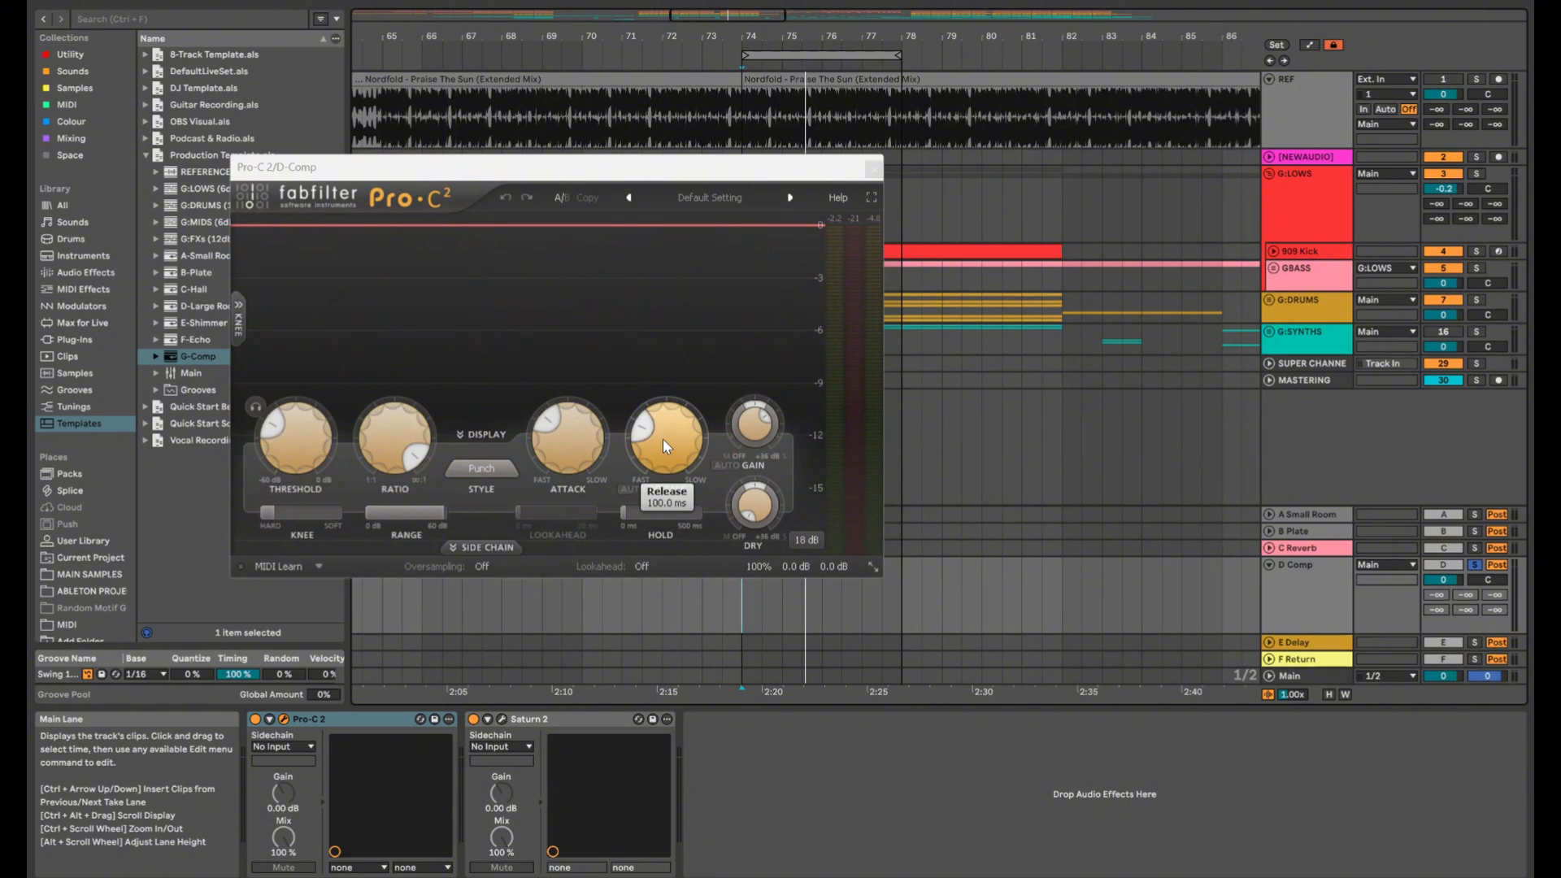
pyautogui.press('space')
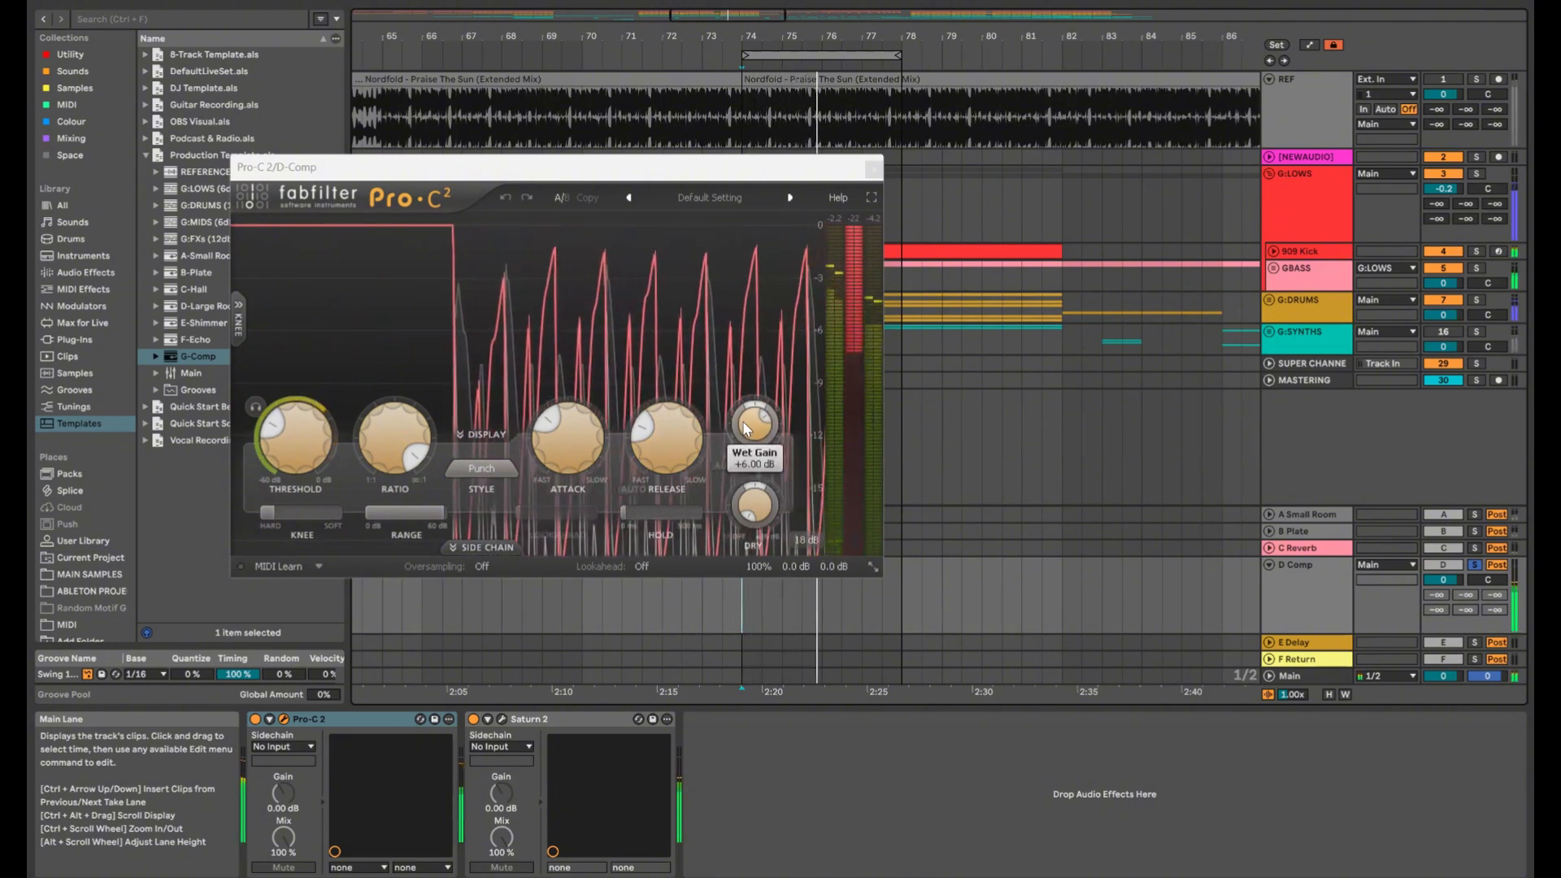
pyautogui.click(502, 719)
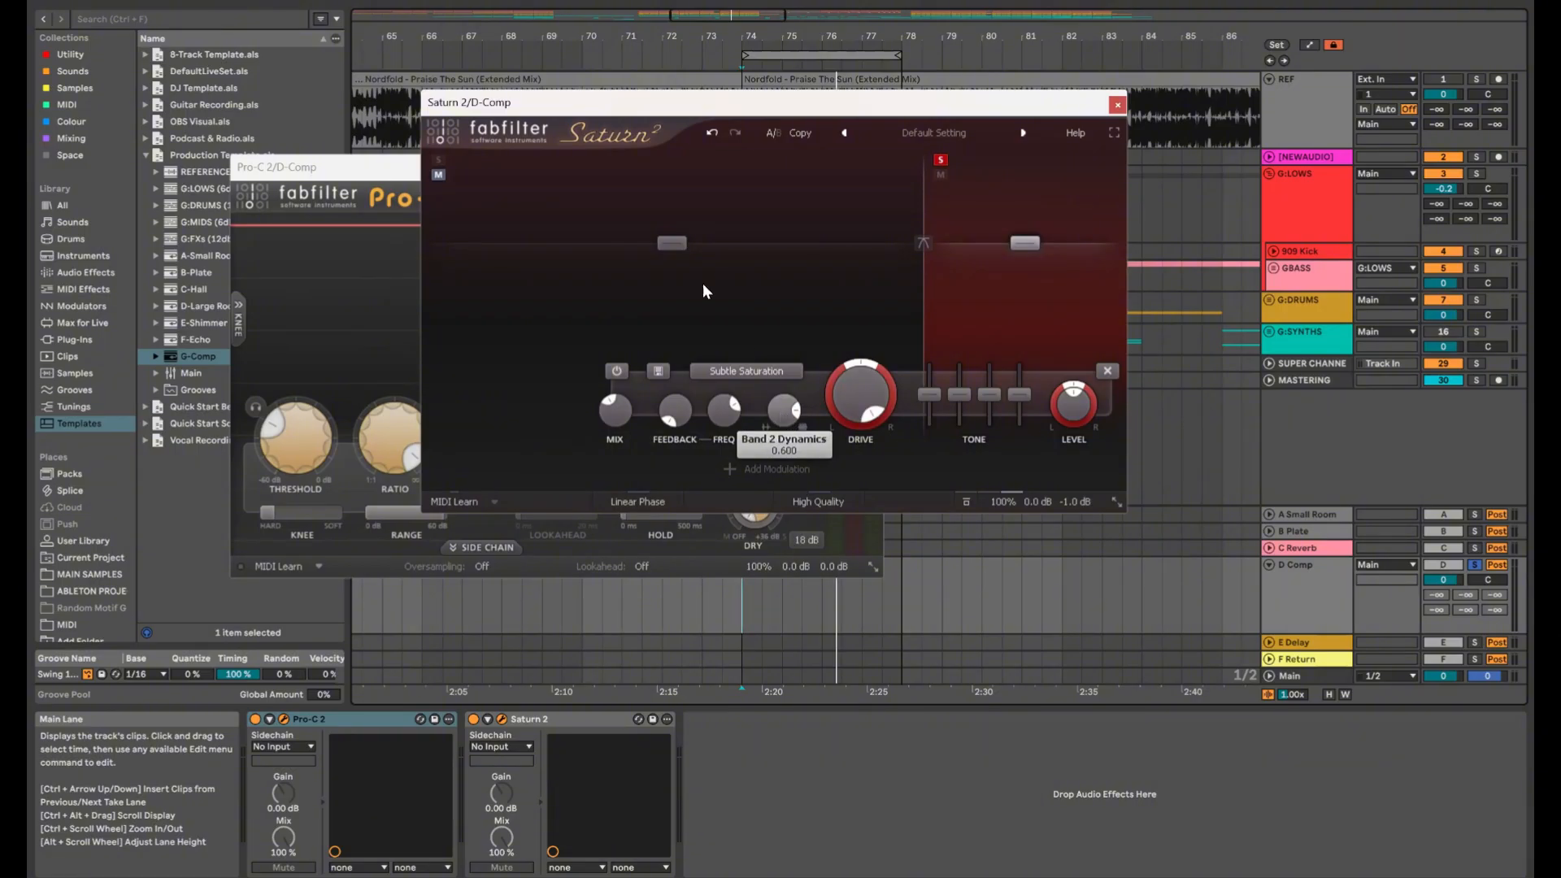
# Audition lower band 2 Dynamics amounts in Saturn 2 on the D Comp return during playback, and restore it to 0.6
pyautogui.moveTo(653, 107); pyautogui.dragTo(533, 179)
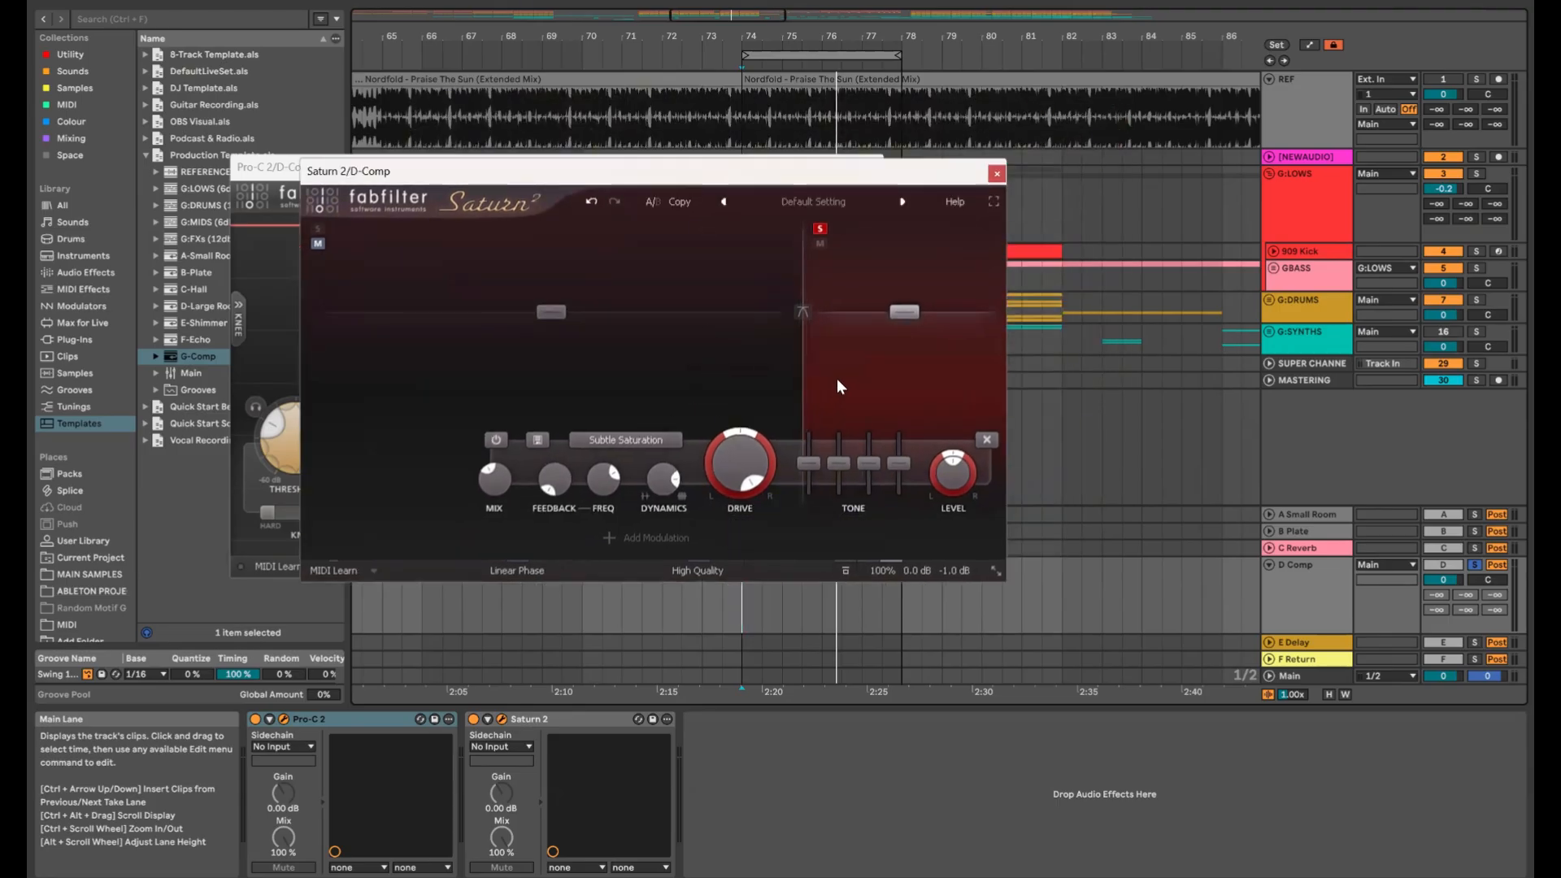
pyautogui.click(536, 720)
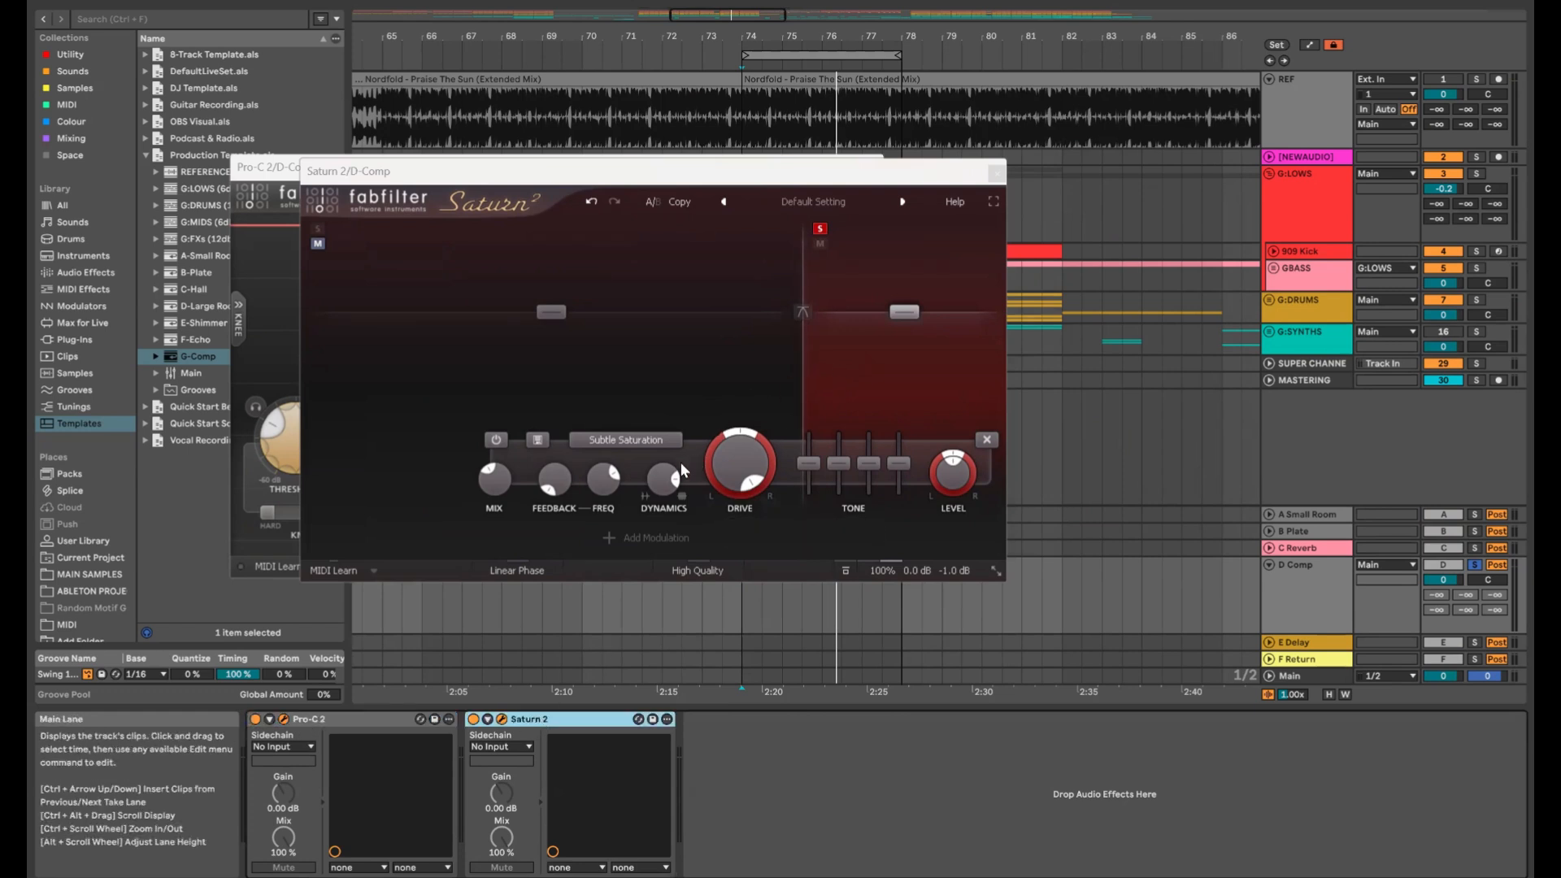
pyautogui.moveTo(675, 481)
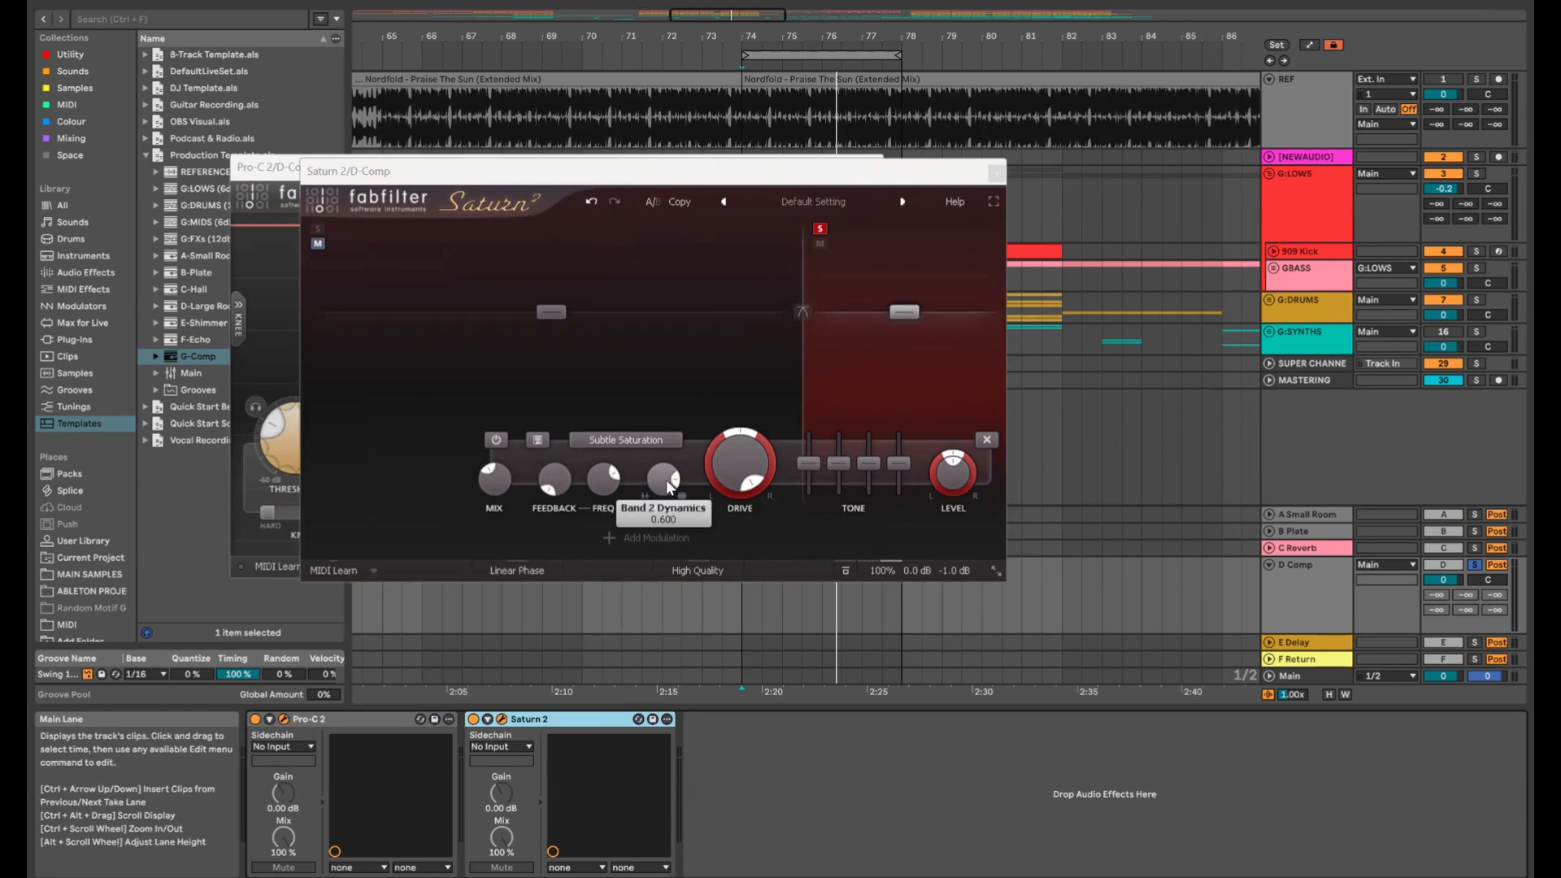
pyautogui.moveTo(666, 480)
pyautogui.mouseDown()
pyautogui.moveTo(662, 587)
pyautogui.moveTo(674, 493)
pyautogui.mouseUp()
pyautogui.press('space')
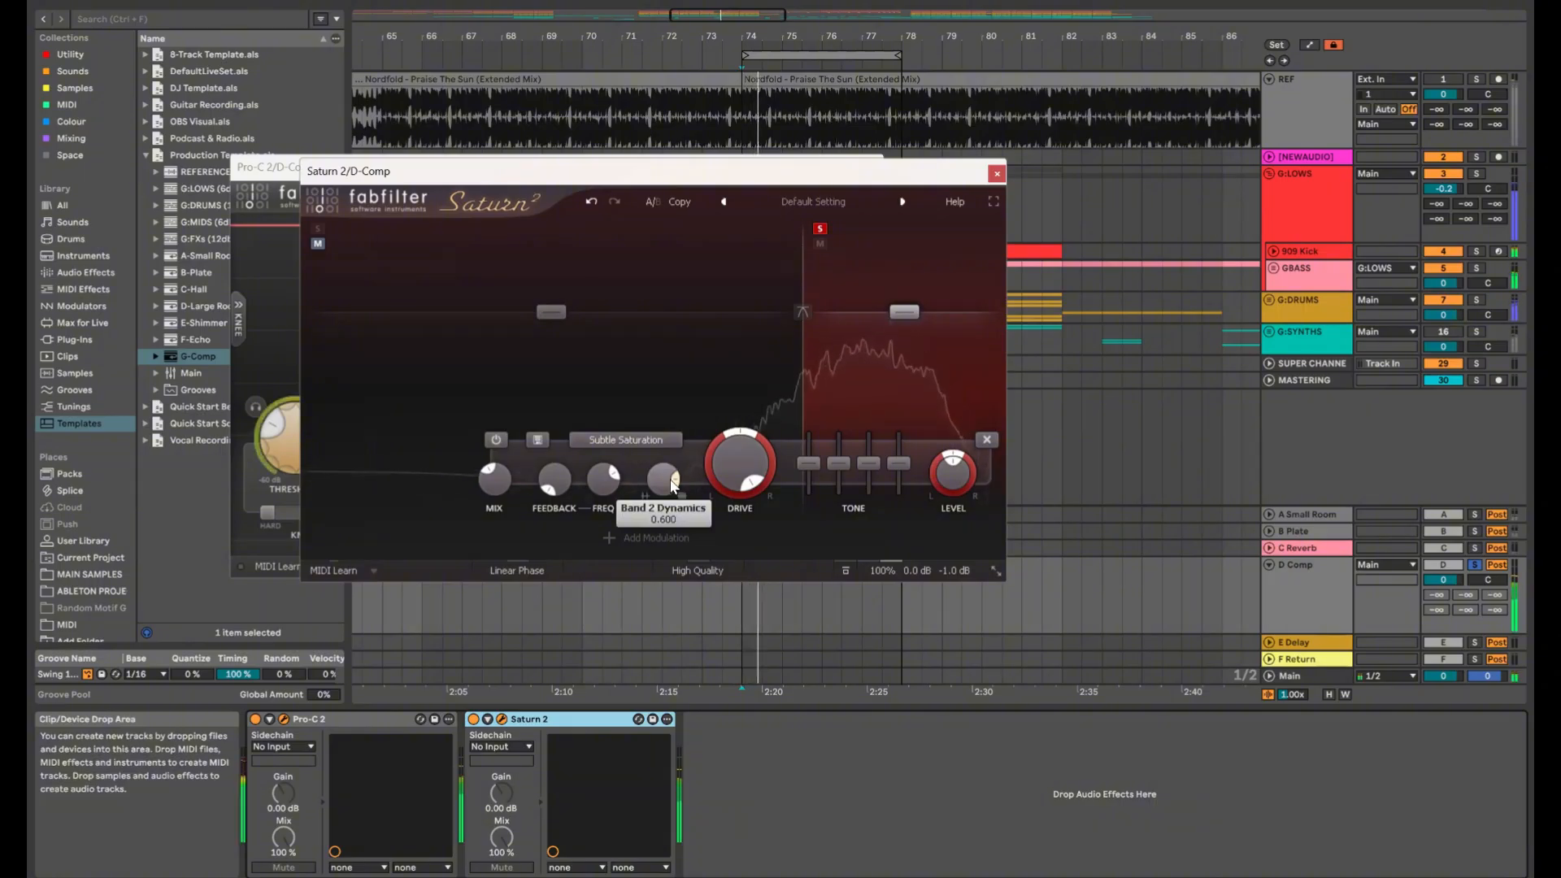
pyautogui.moveTo(666, 498); pyautogui.dragTo(704, 457)
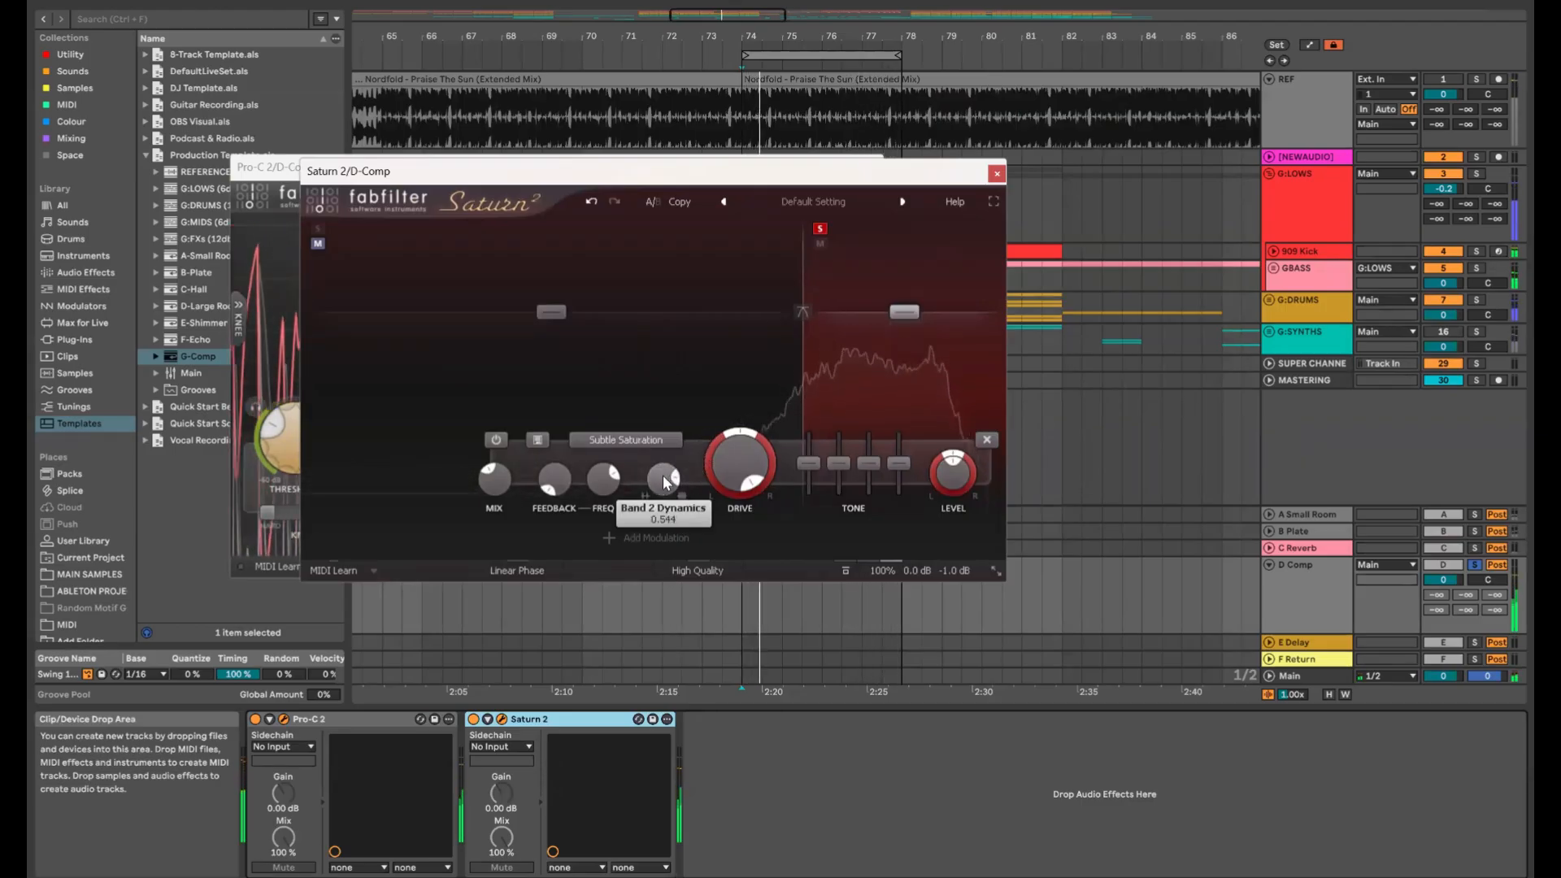
pyautogui.click(665, 519)
pyautogui.write('0.6')
pyautogui.press('Return')
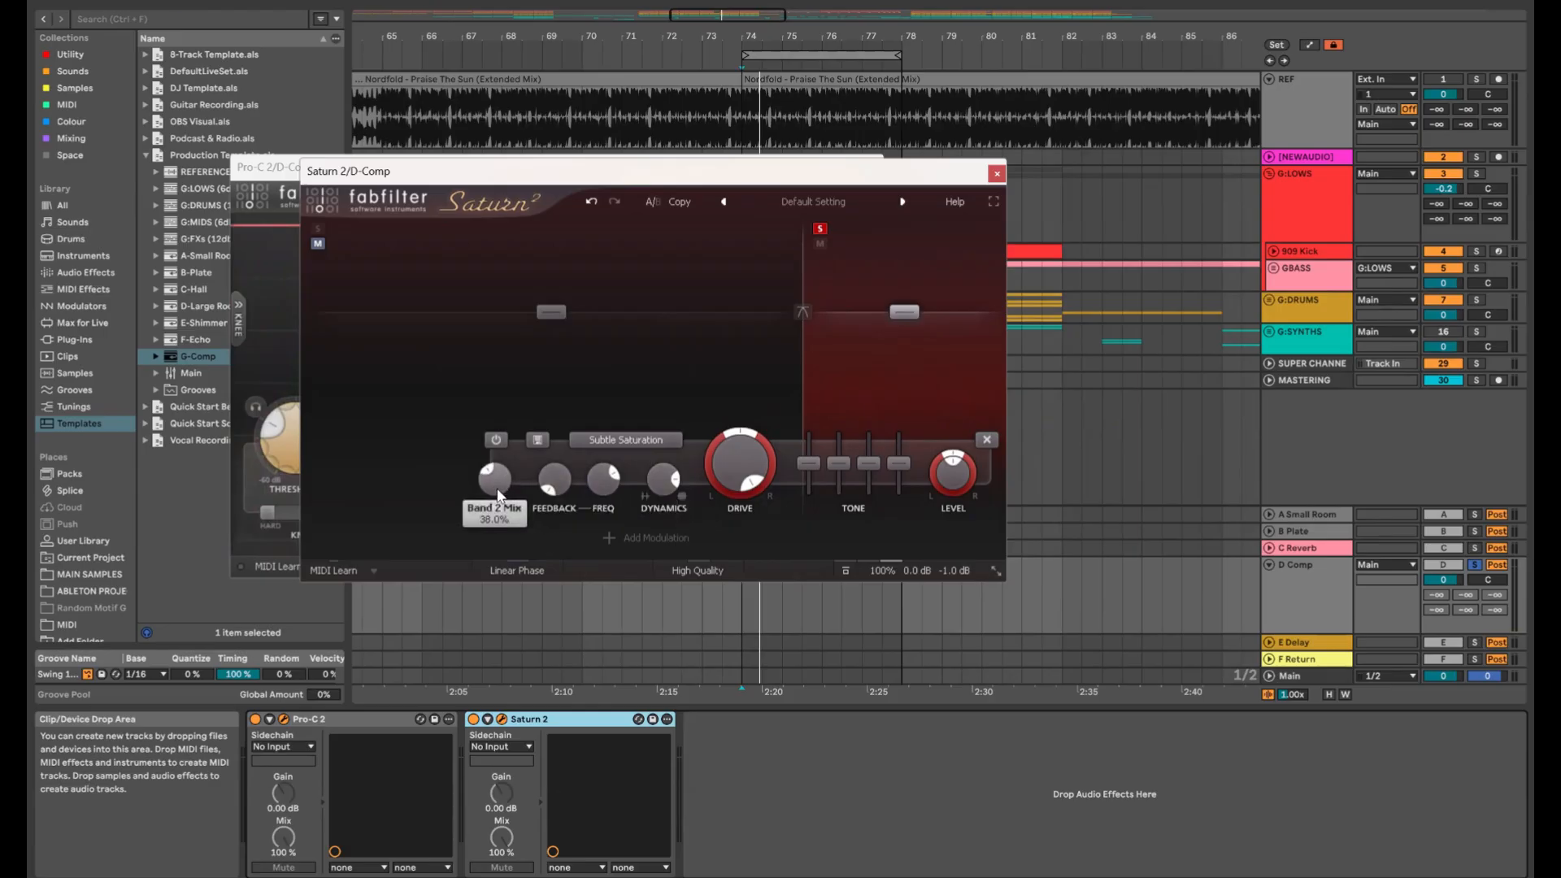
# Close Saturn 2, and show D Comp's Pro-C 2 together with the Main track's ShaperBox 3 scope over the arrangement
pyautogui.moveTo(496, 489); pyautogui.dragTo(500, 484)
pyautogui.click(997, 173)
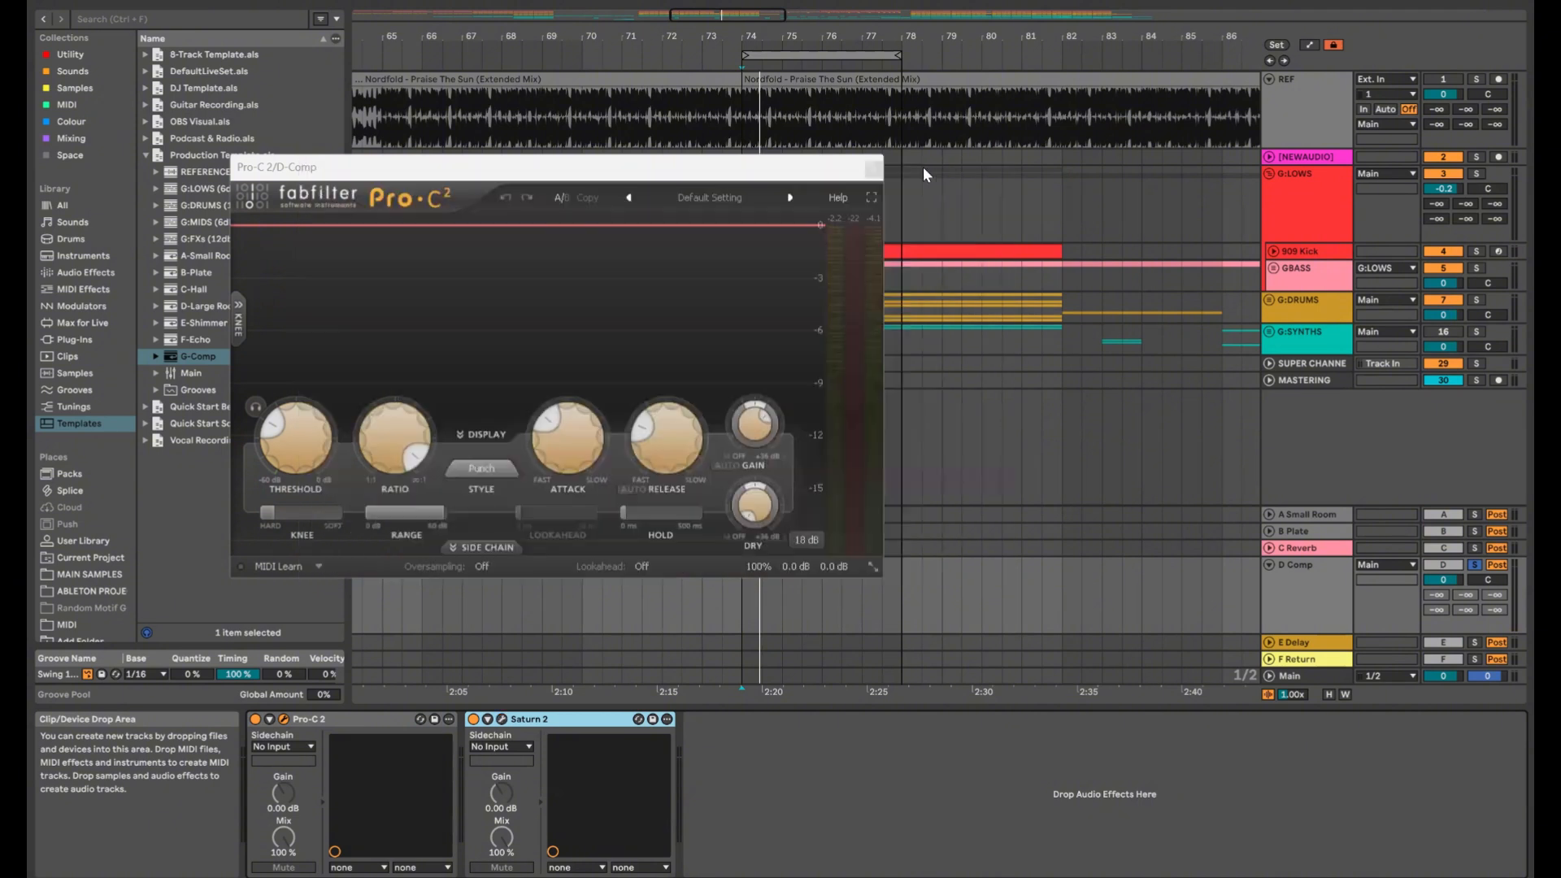
pyautogui.click(875, 163)
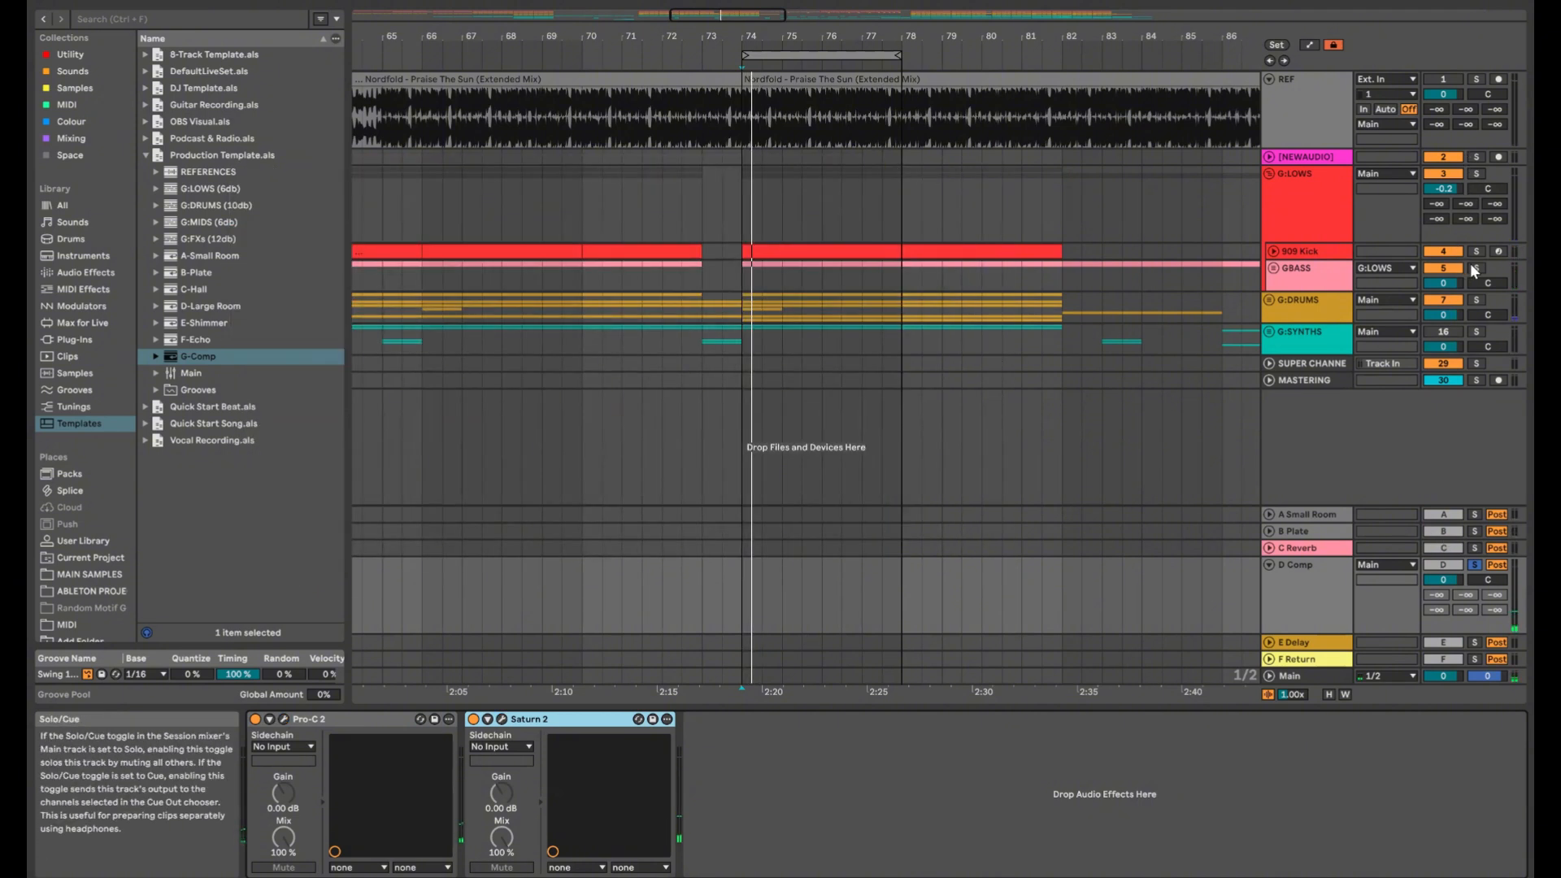
pyautogui.click(284, 722)
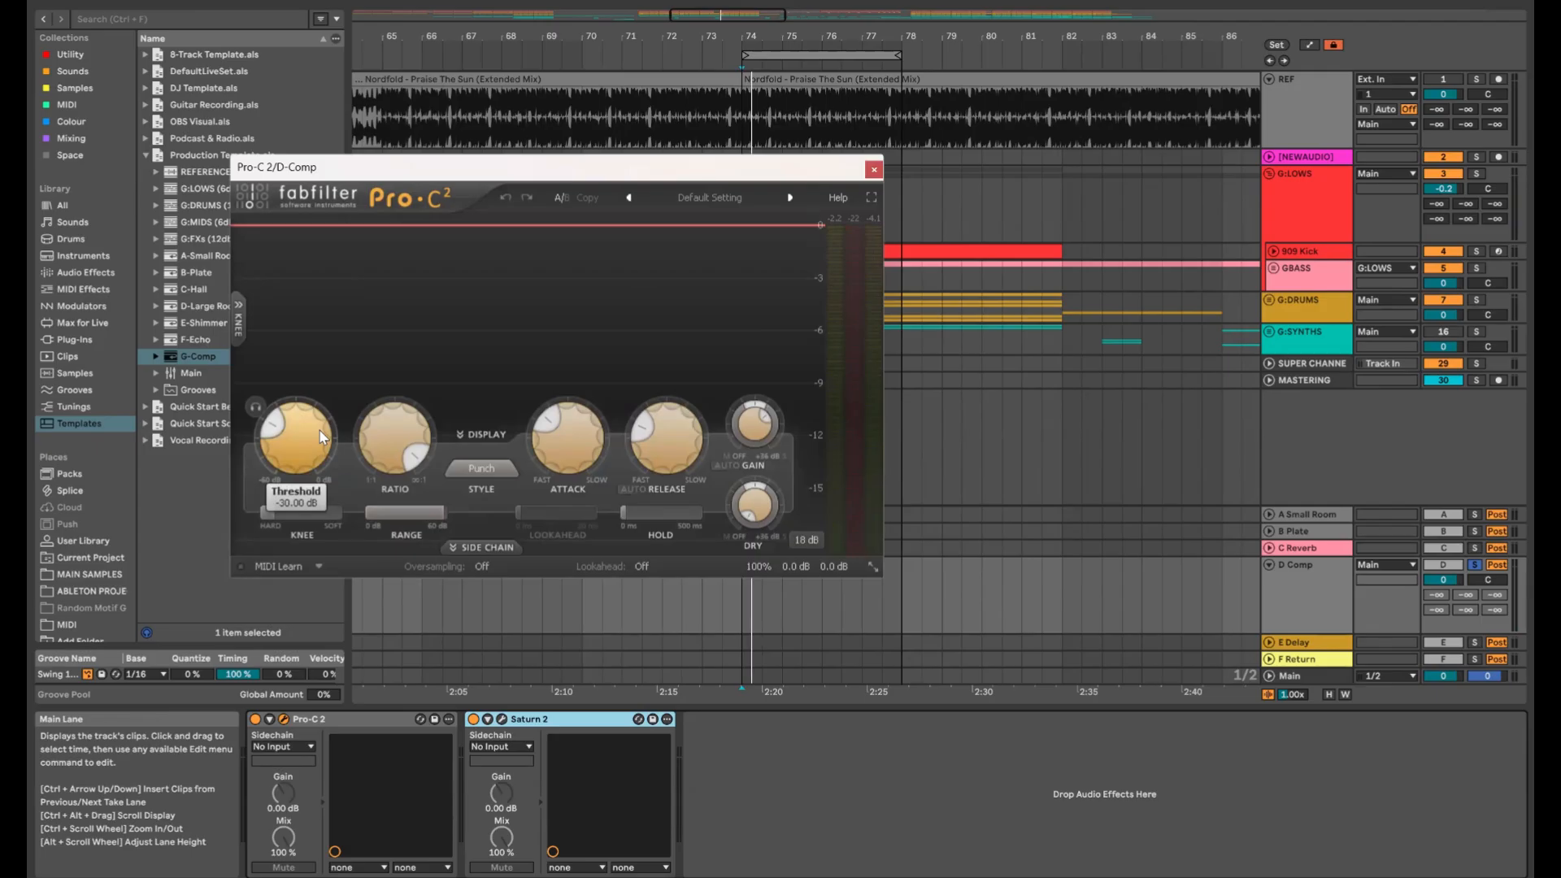
pyautogui.hotkey('ctrl', 'alt', 'p')
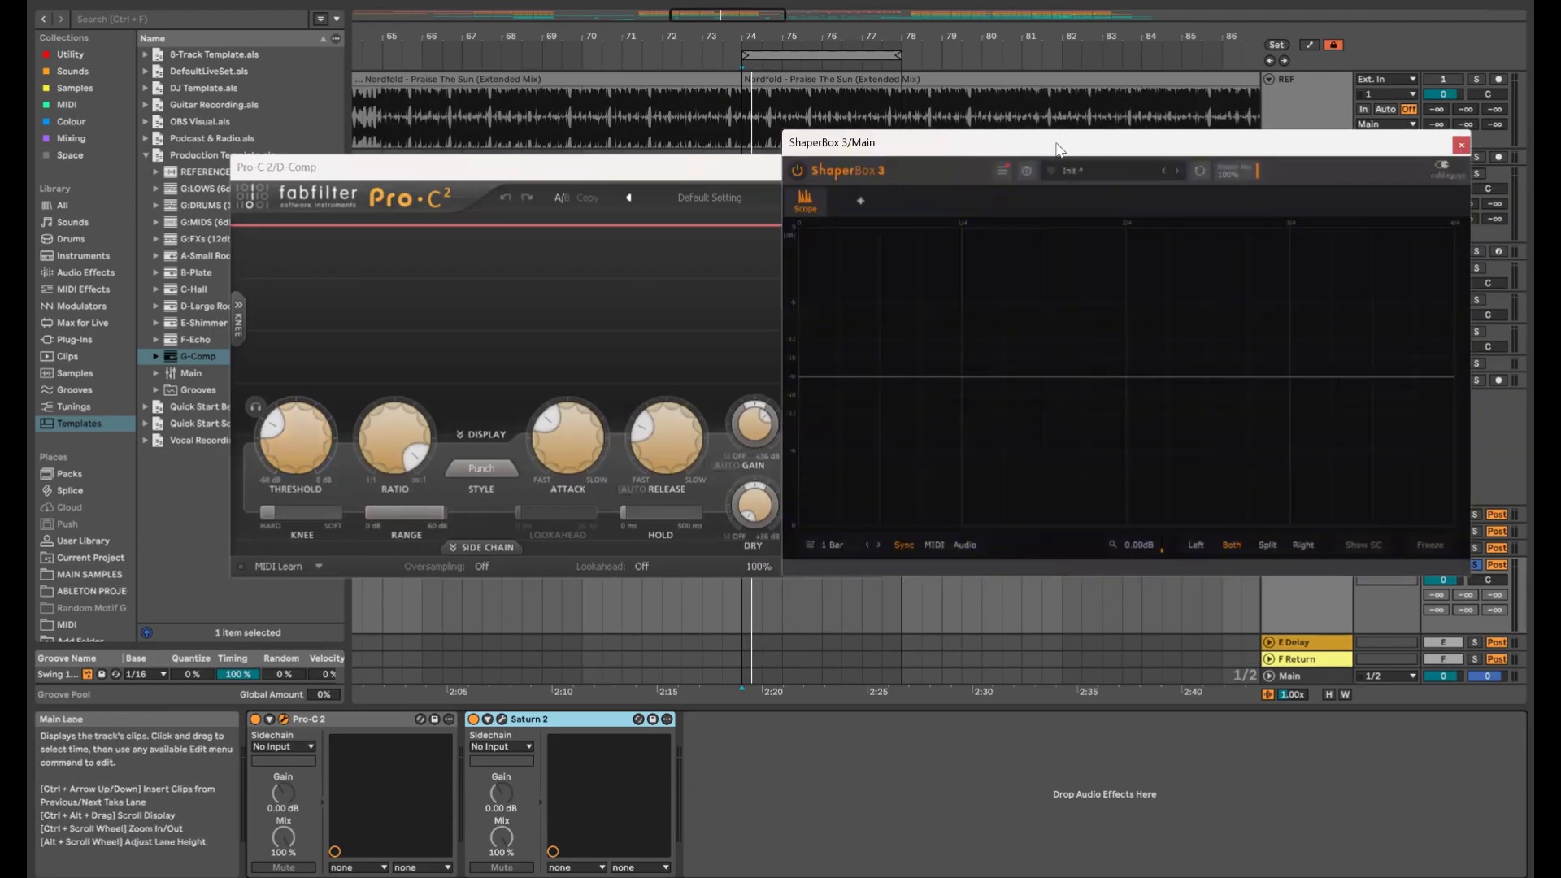
pyautogui.moveTo(1058, 149); pyautogui.dragTo(769, 164)
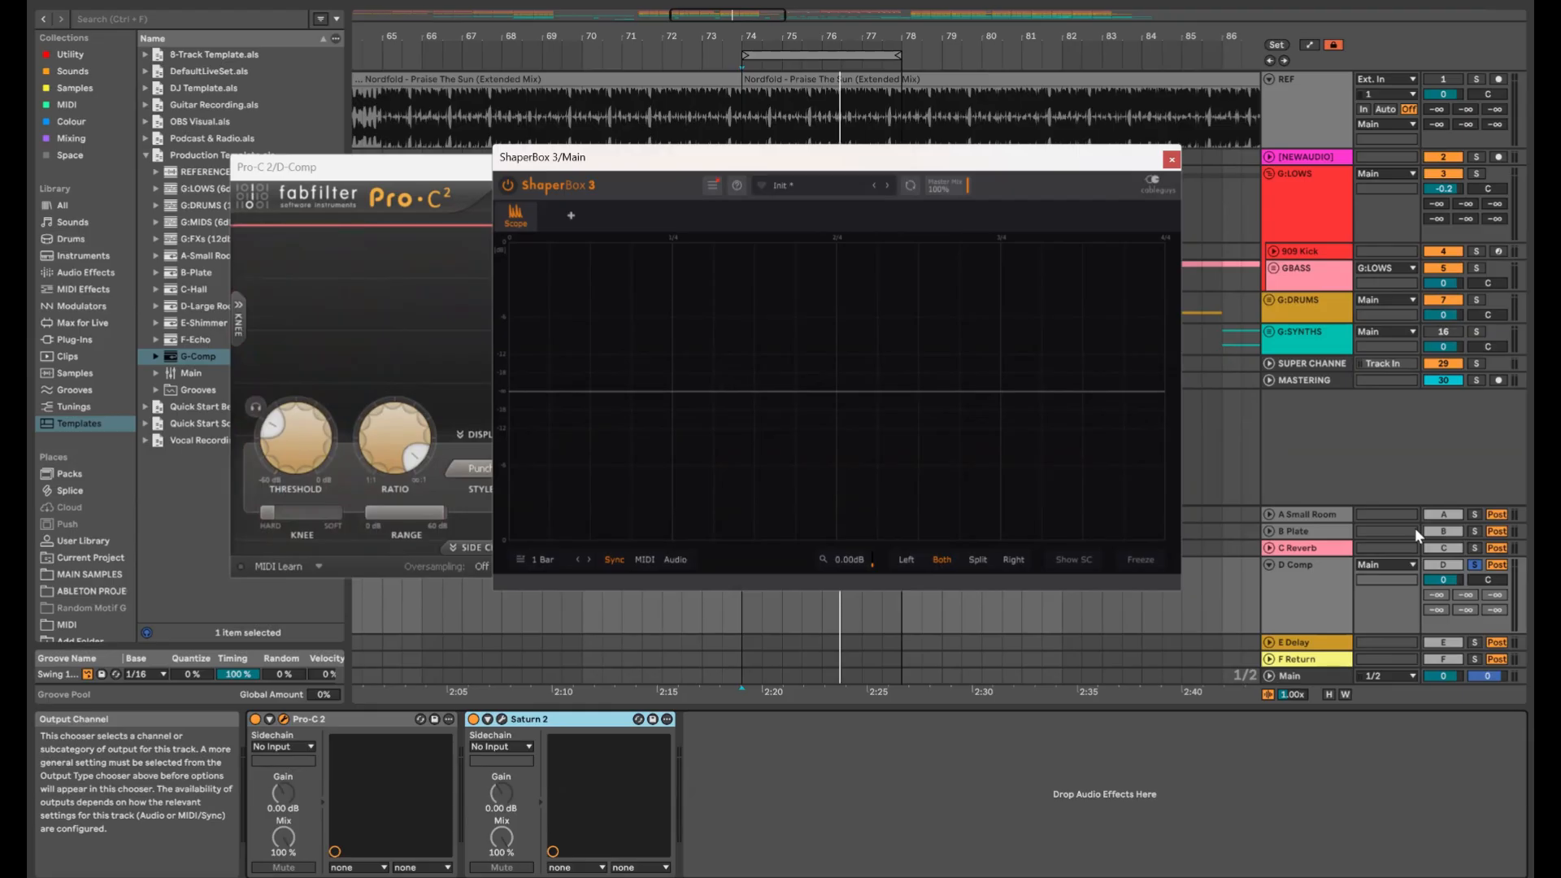
# Solo the 909 Kick and G:DRUMS group, and raise D Comp's volume from silence to -19.7 dB during playback
pyautogui.click(1475, 252)
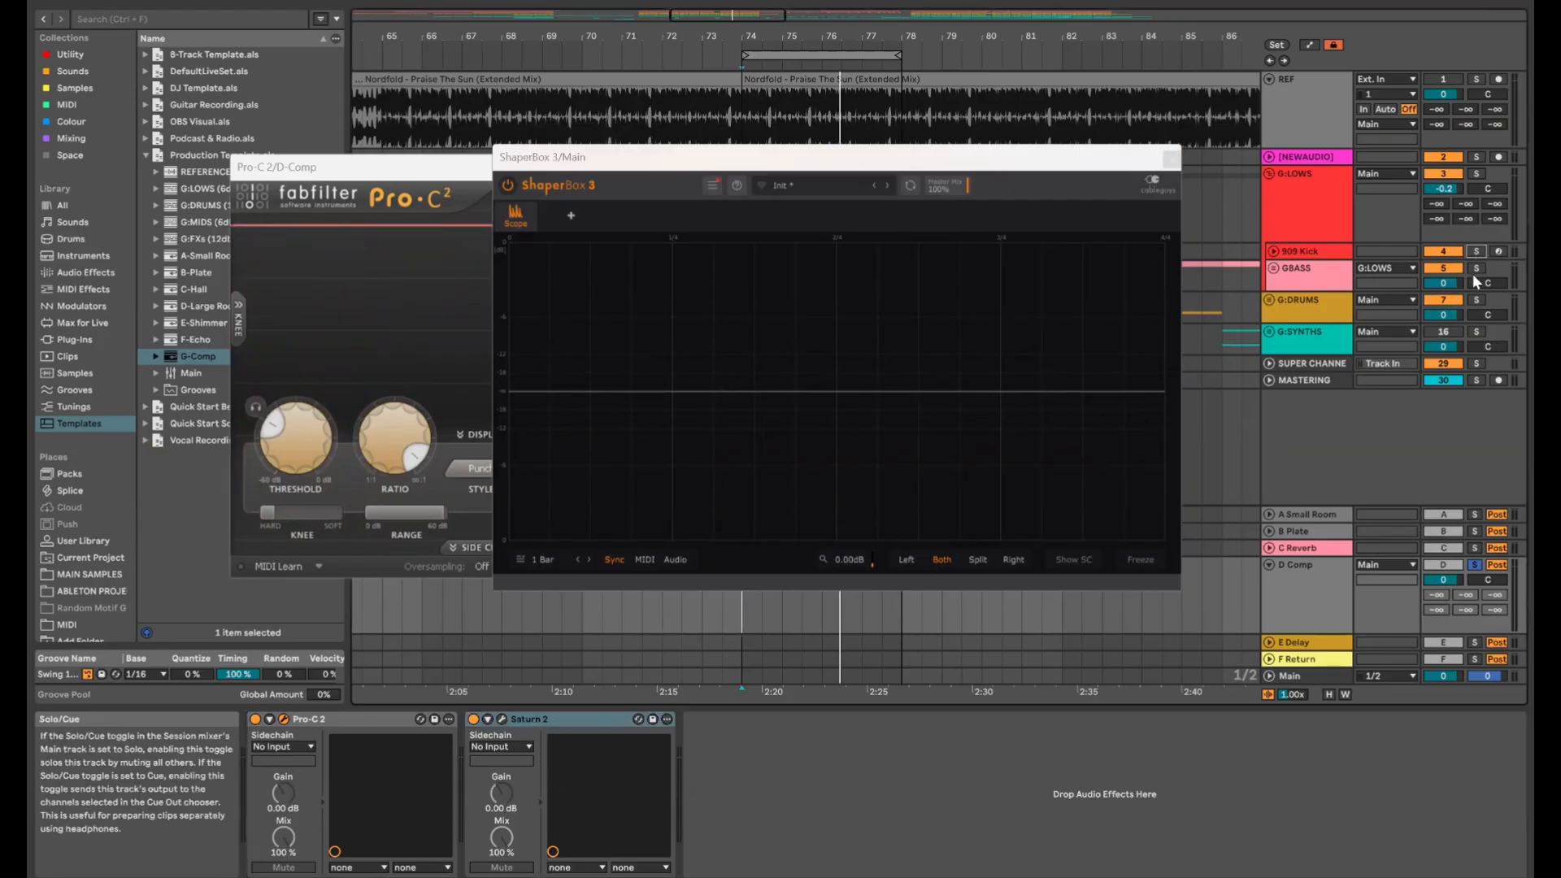
pyautogui.keyDown('ctrl'); pyautogui.click(1475, 301); pyautogui.keyUp('ctrl')
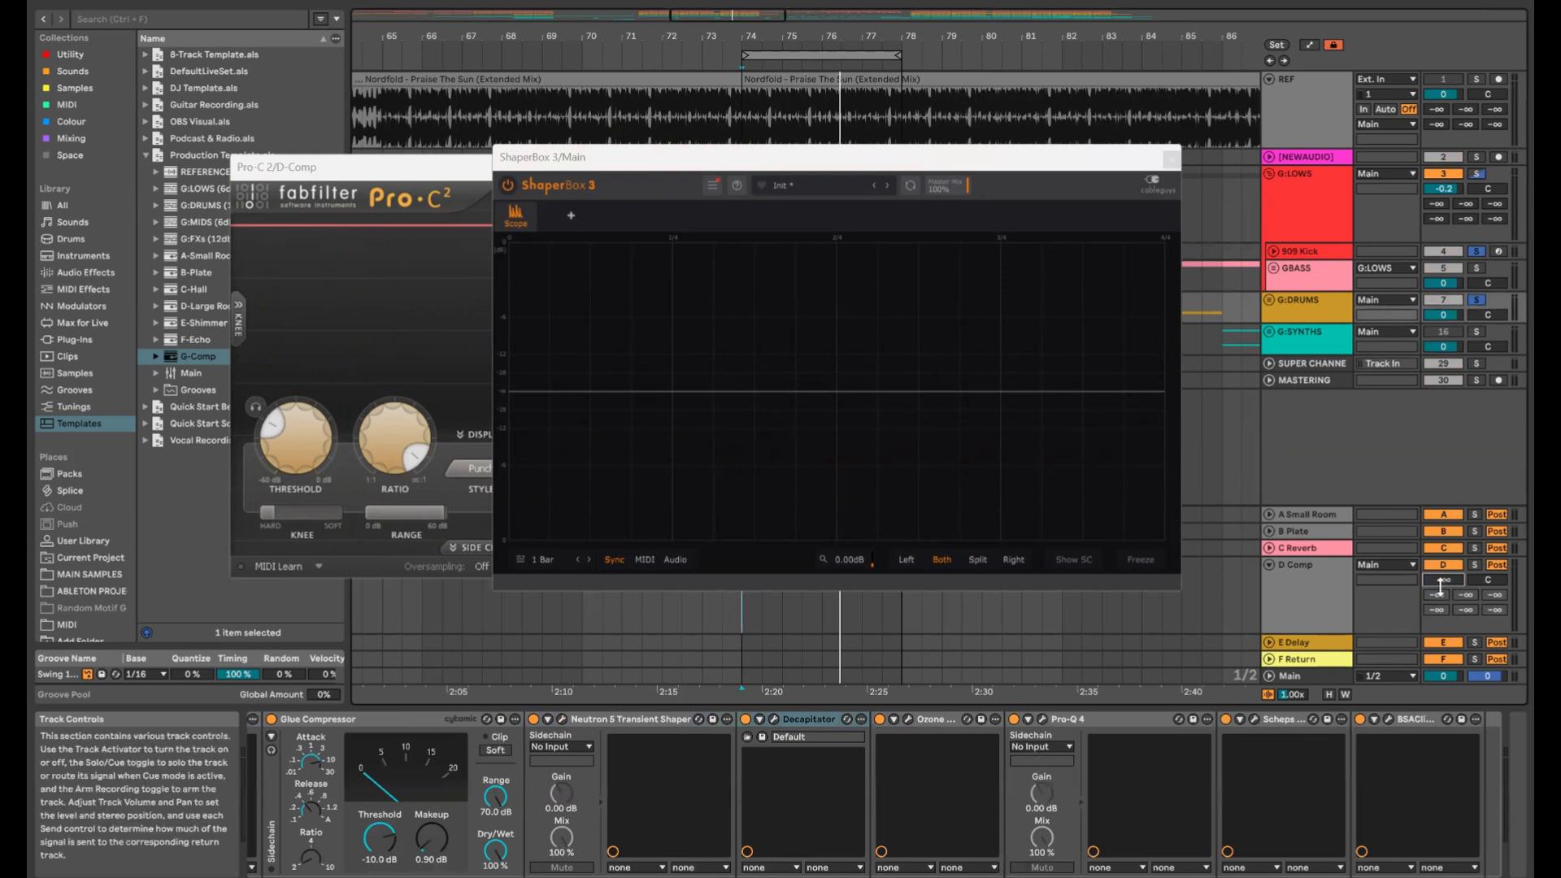
pyautogui.moveTo(1446, 578); pyautogui.dragTo(1445, 586)
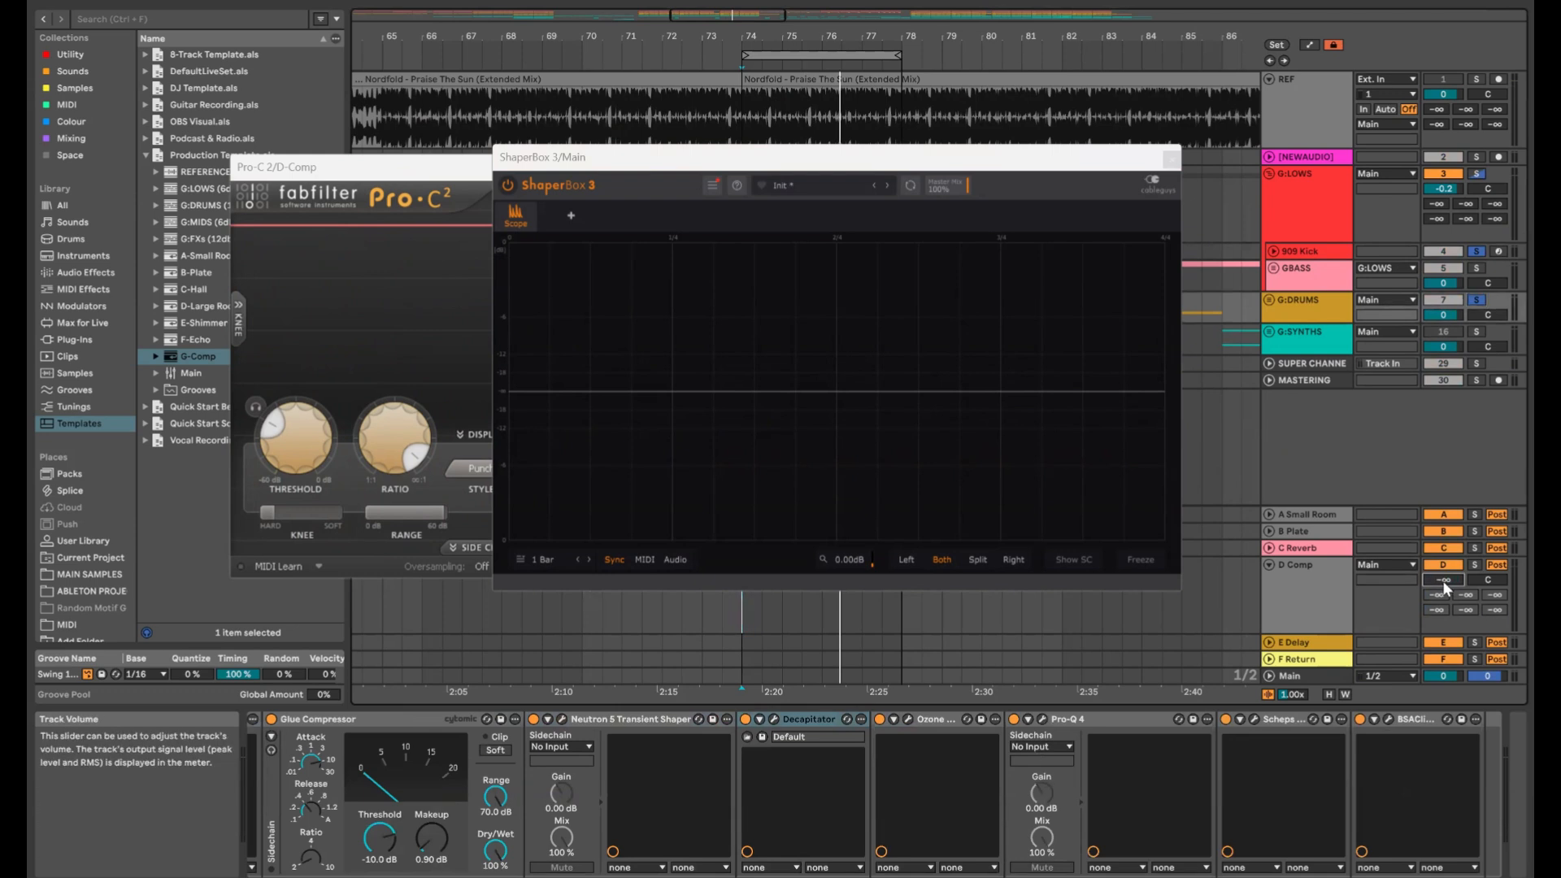
pyautogui.press('space')
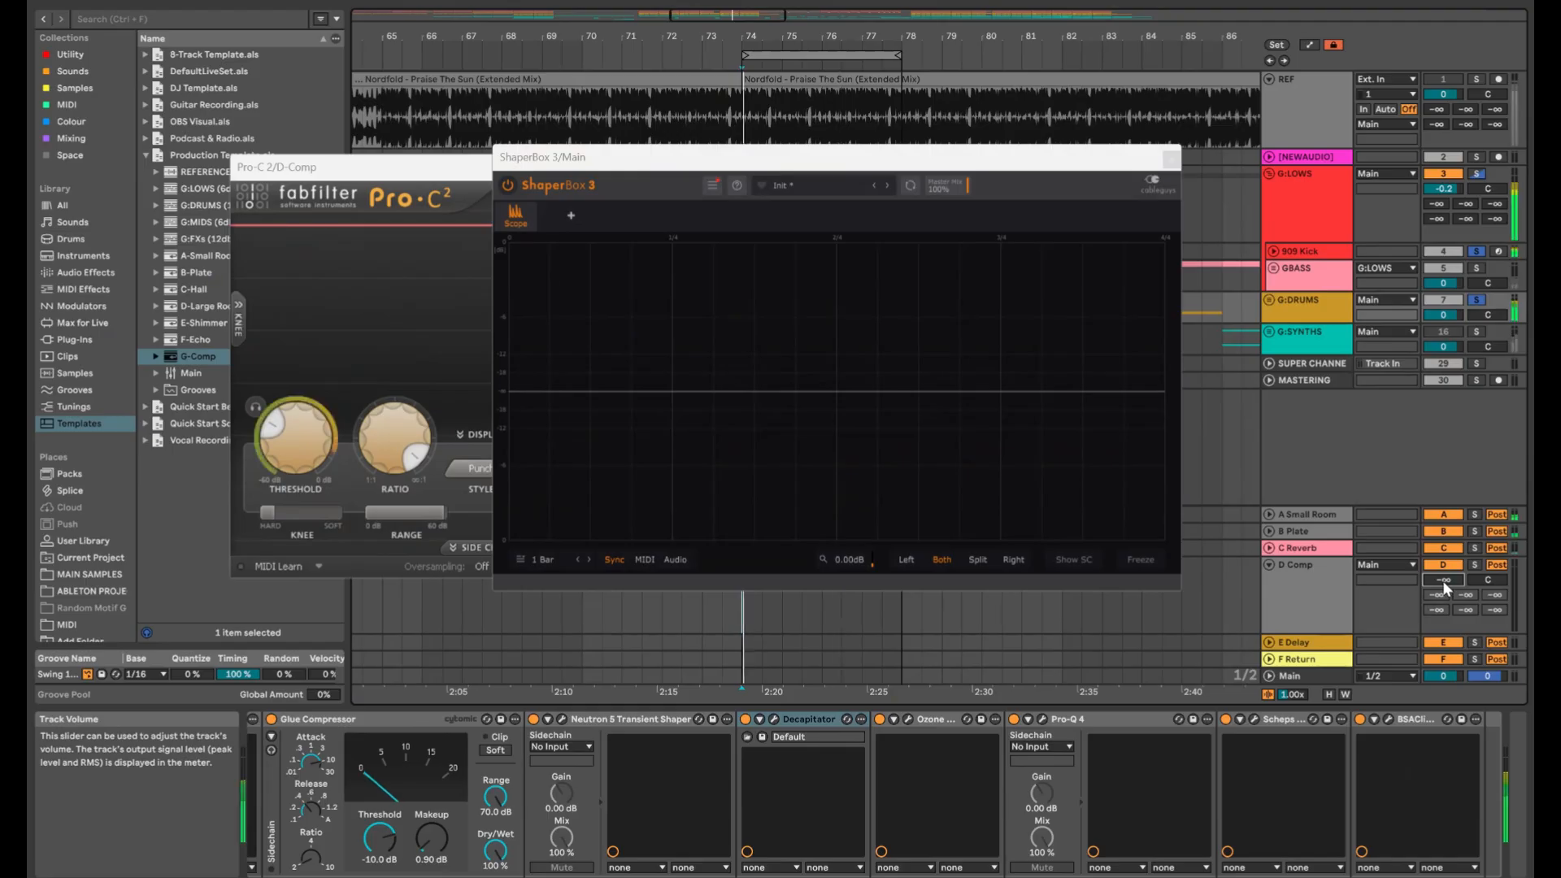
pyautogui.moveTo(1442, 580); pyautogui.dragTo(1442, 558)
pyautogui.press('space')
# Deactivate the A Small Room, B Plate, C Reverb, E Delay and F Return tracks, and restart the loop
pyautogui.click(1443, 547)
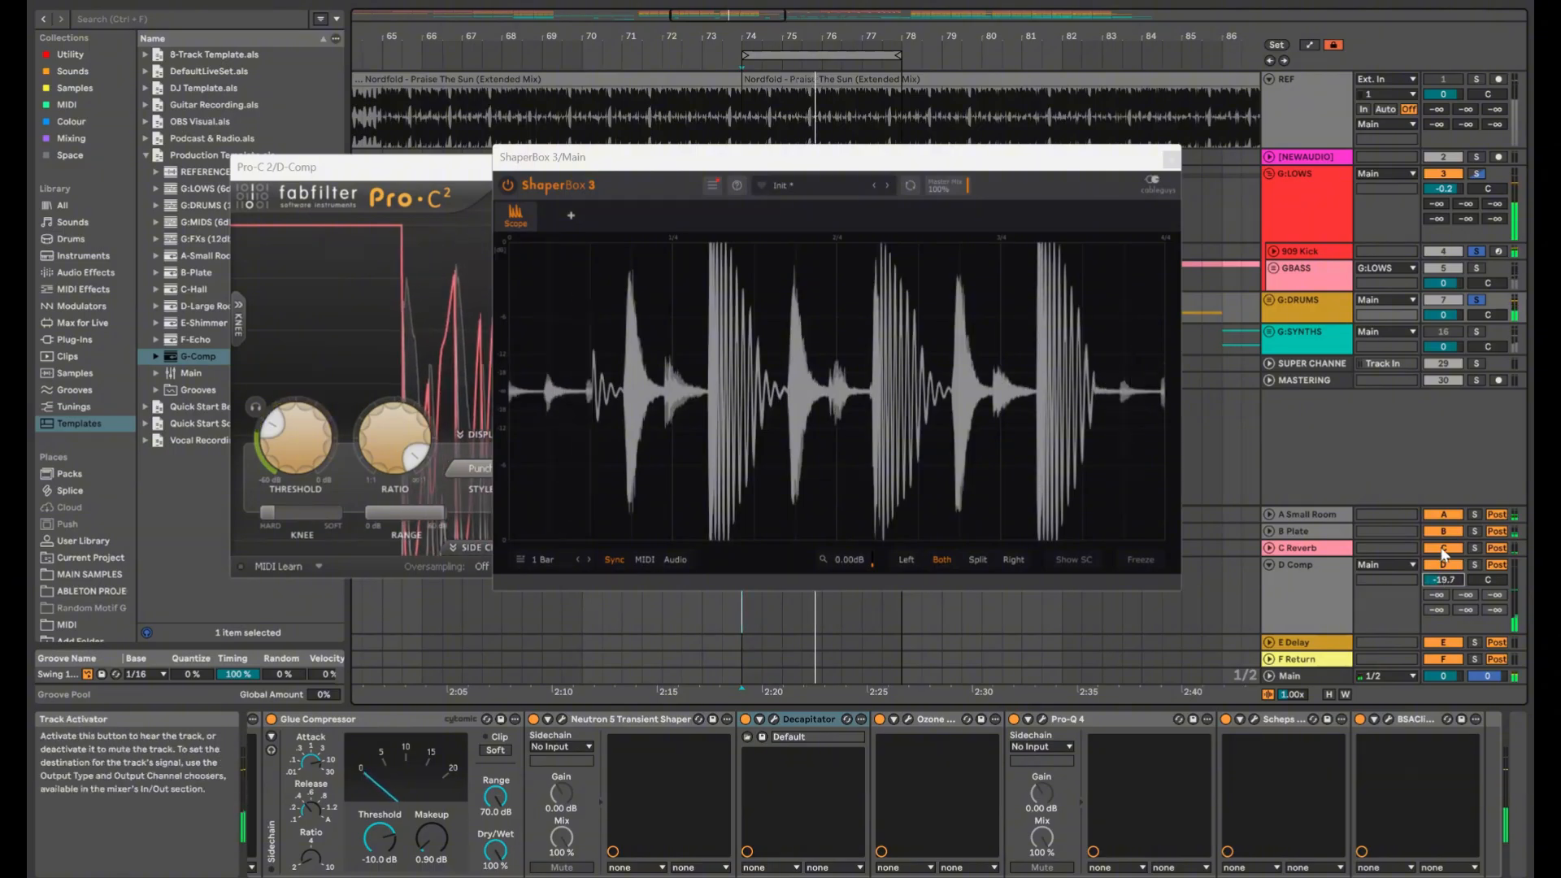
pyautogui.click(1443, 531)
pyautogui.click(1443, 514)
pyautogui.click(1443, 642)
pyautogui.click(1443, 659)
pyautogui.press('space')
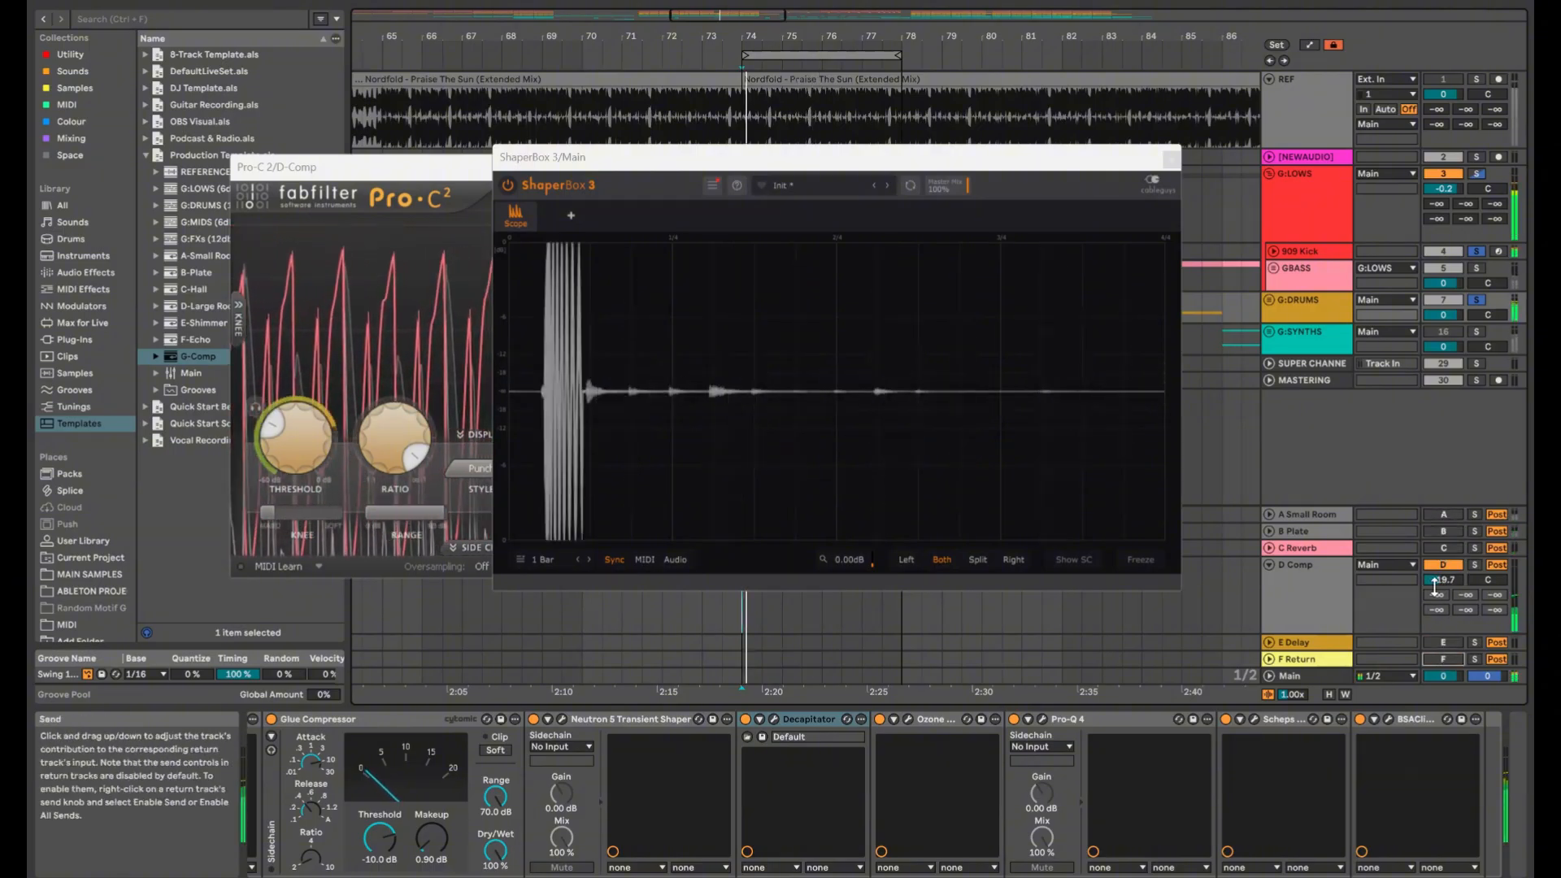
# Raise D Comp's volume to about 1 dB during playback, and bring it down by ear to about -15 dB
pyautogui.moveTo(1442, 581); pyautogui.dragTo(1443, 562)
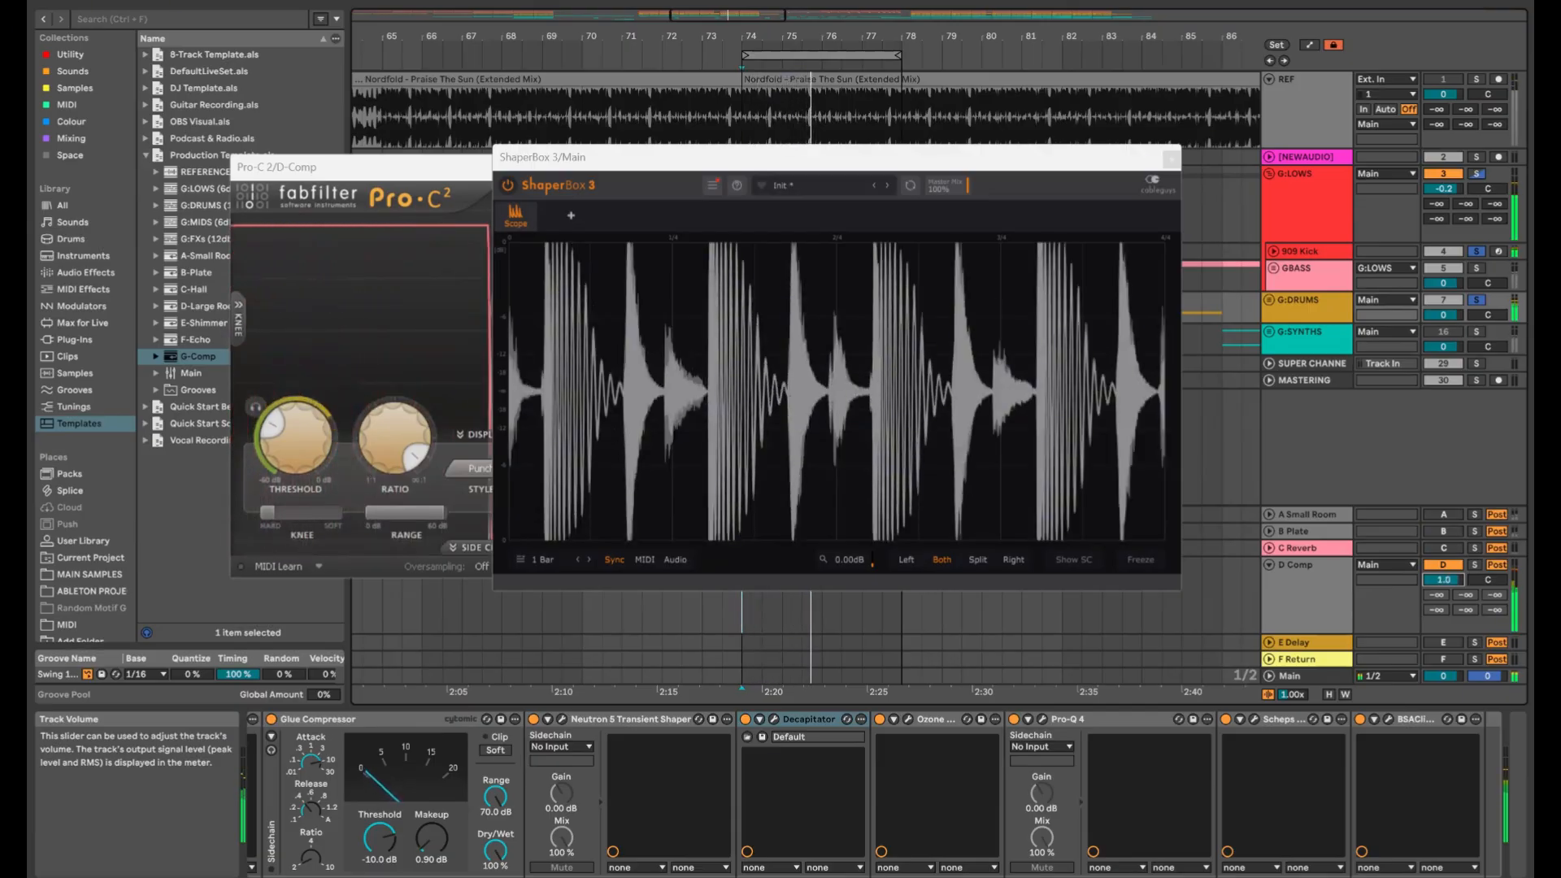
pyautogui.moveTo(1443, 582); pyautogui.dragTo(1445, 622)
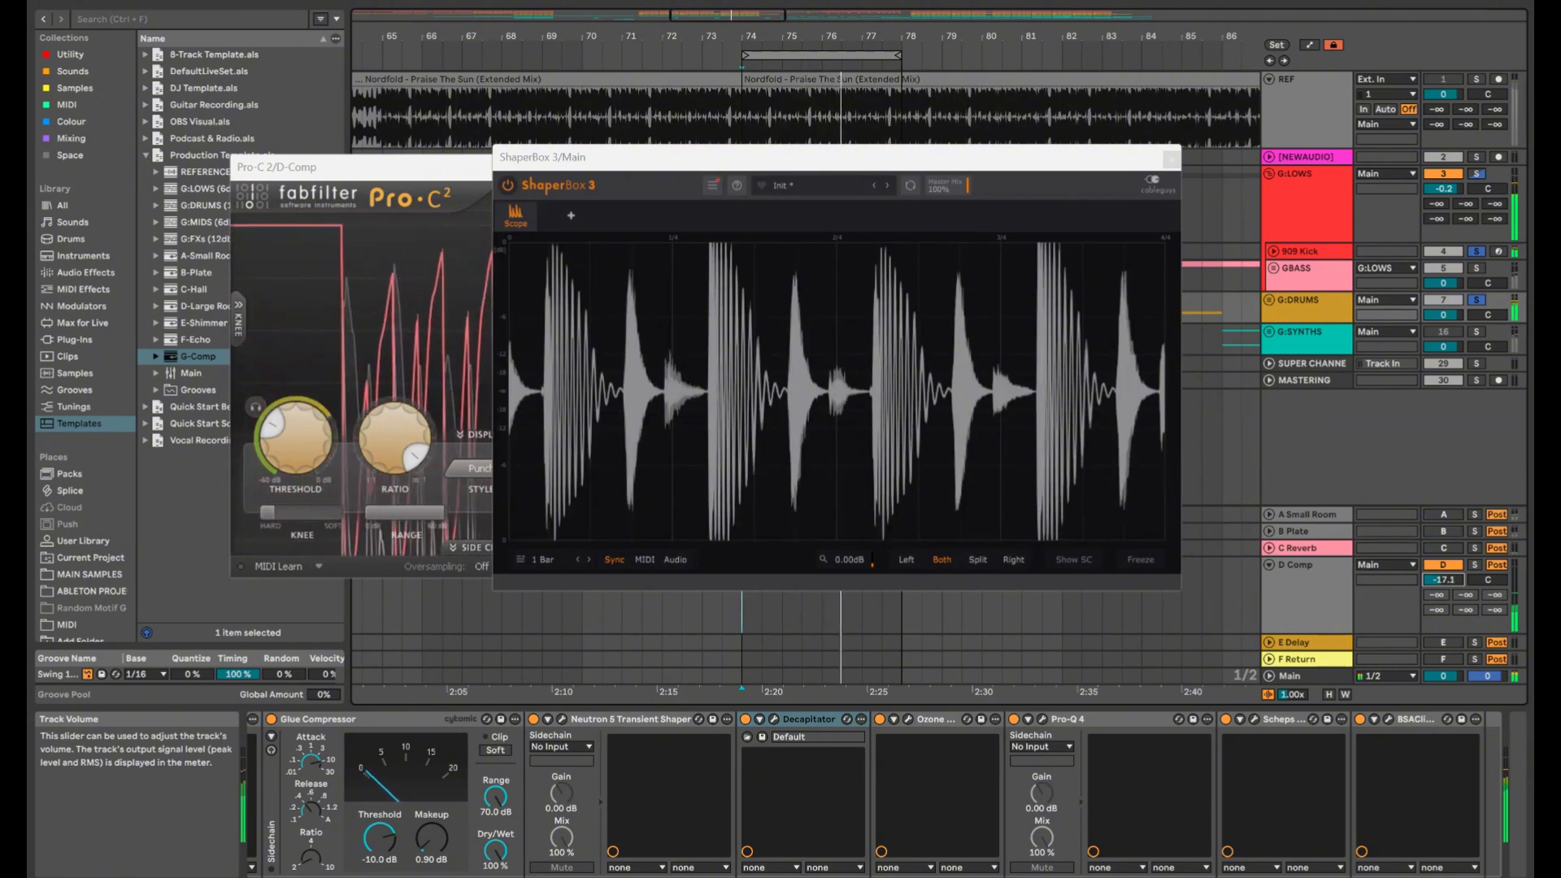
pyautogui.click(1445, 569)
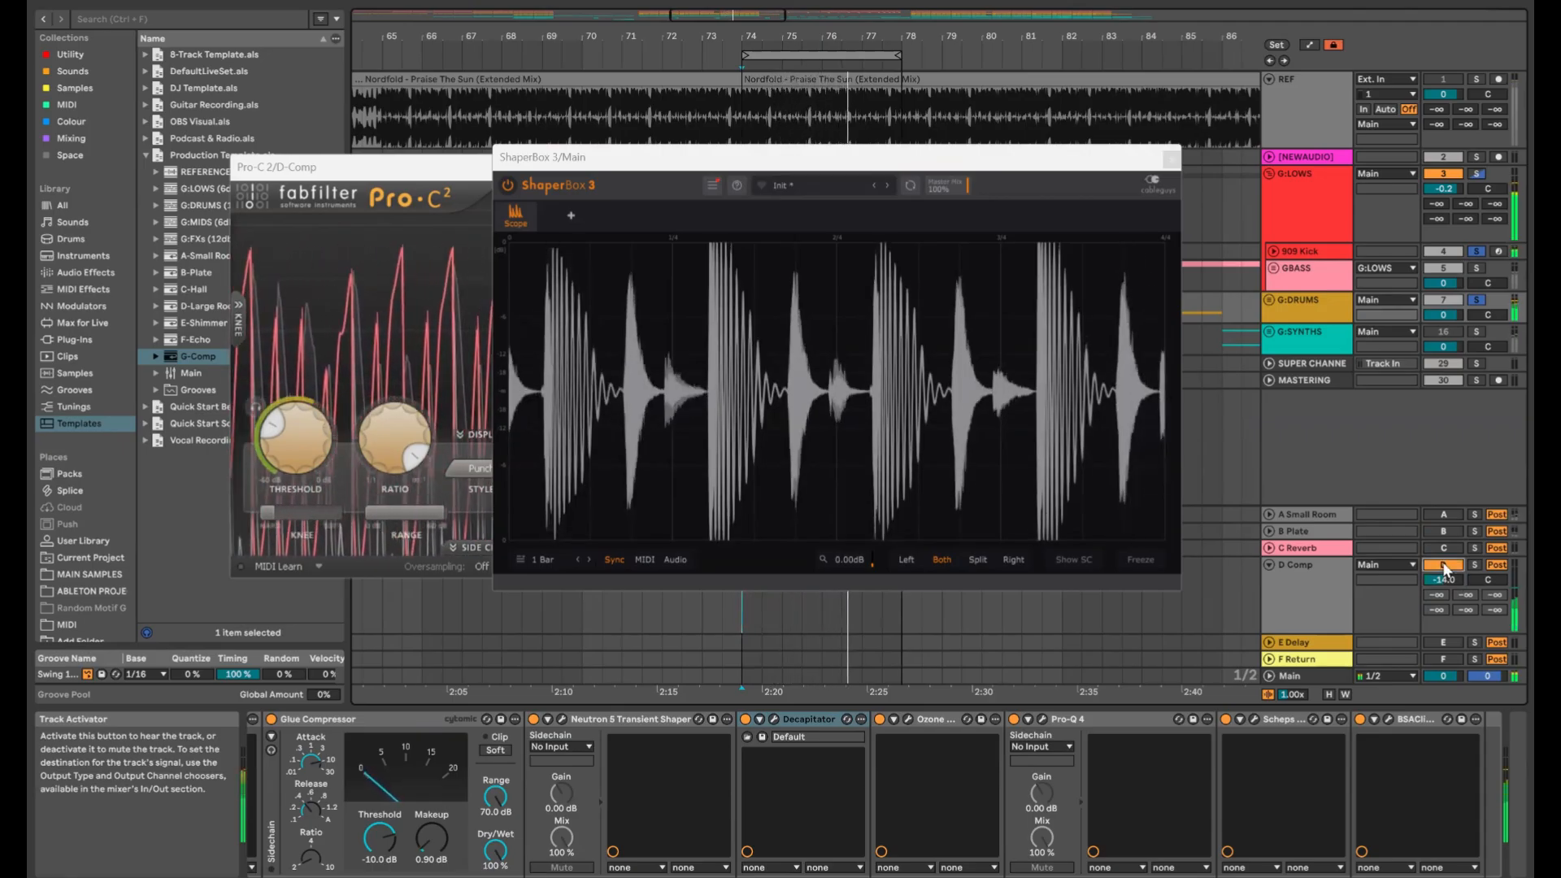
pyautogui.press('space')
pyautogui.click(1444, 581)
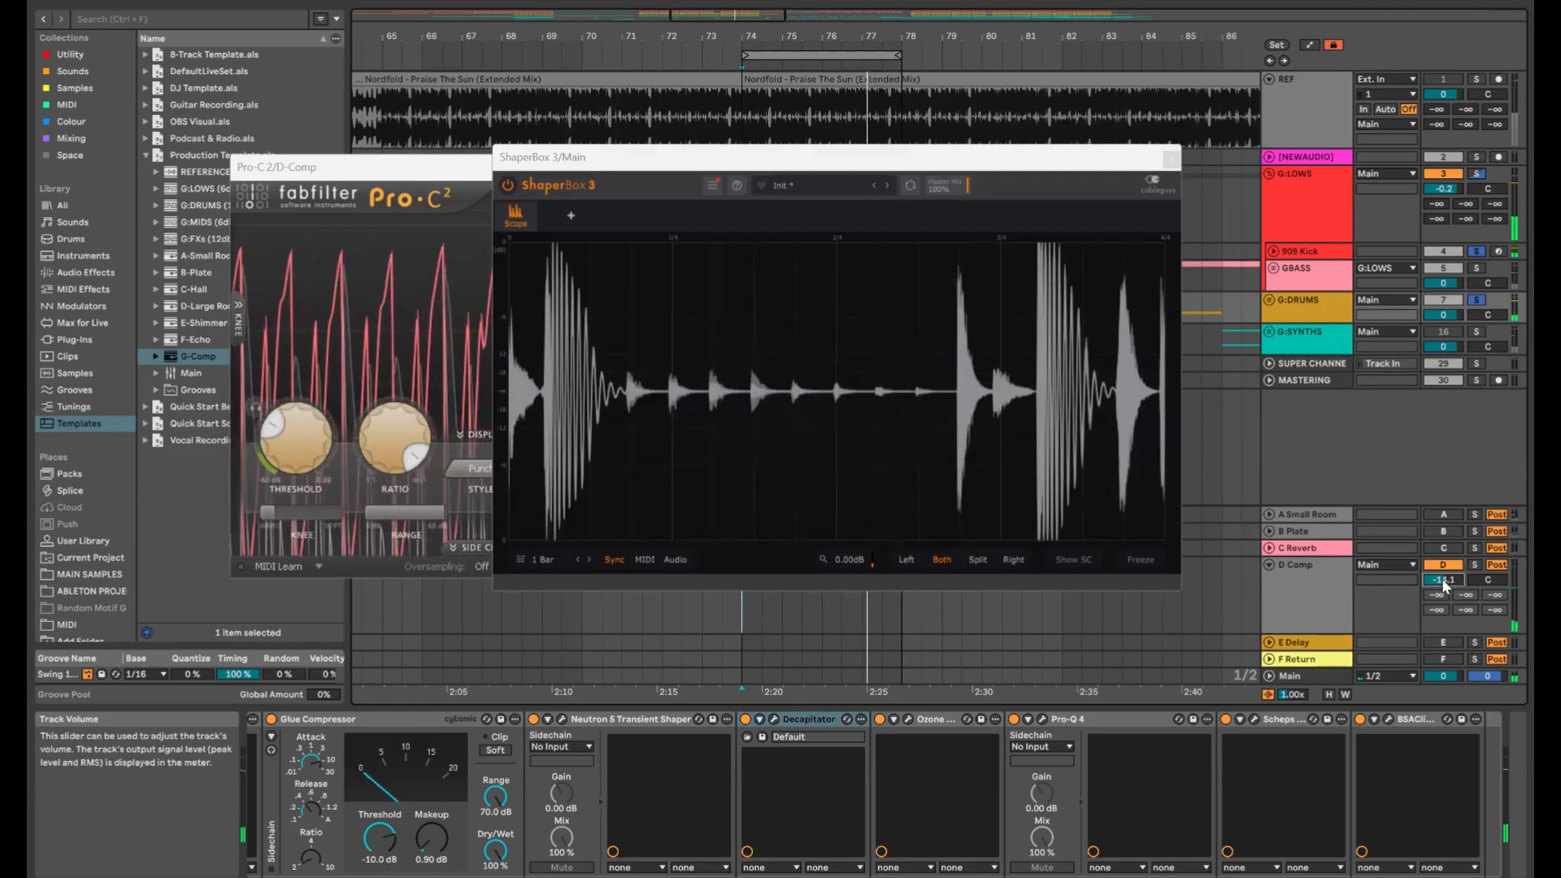
pyautogui.press('Down')
pyautogui.press('space')
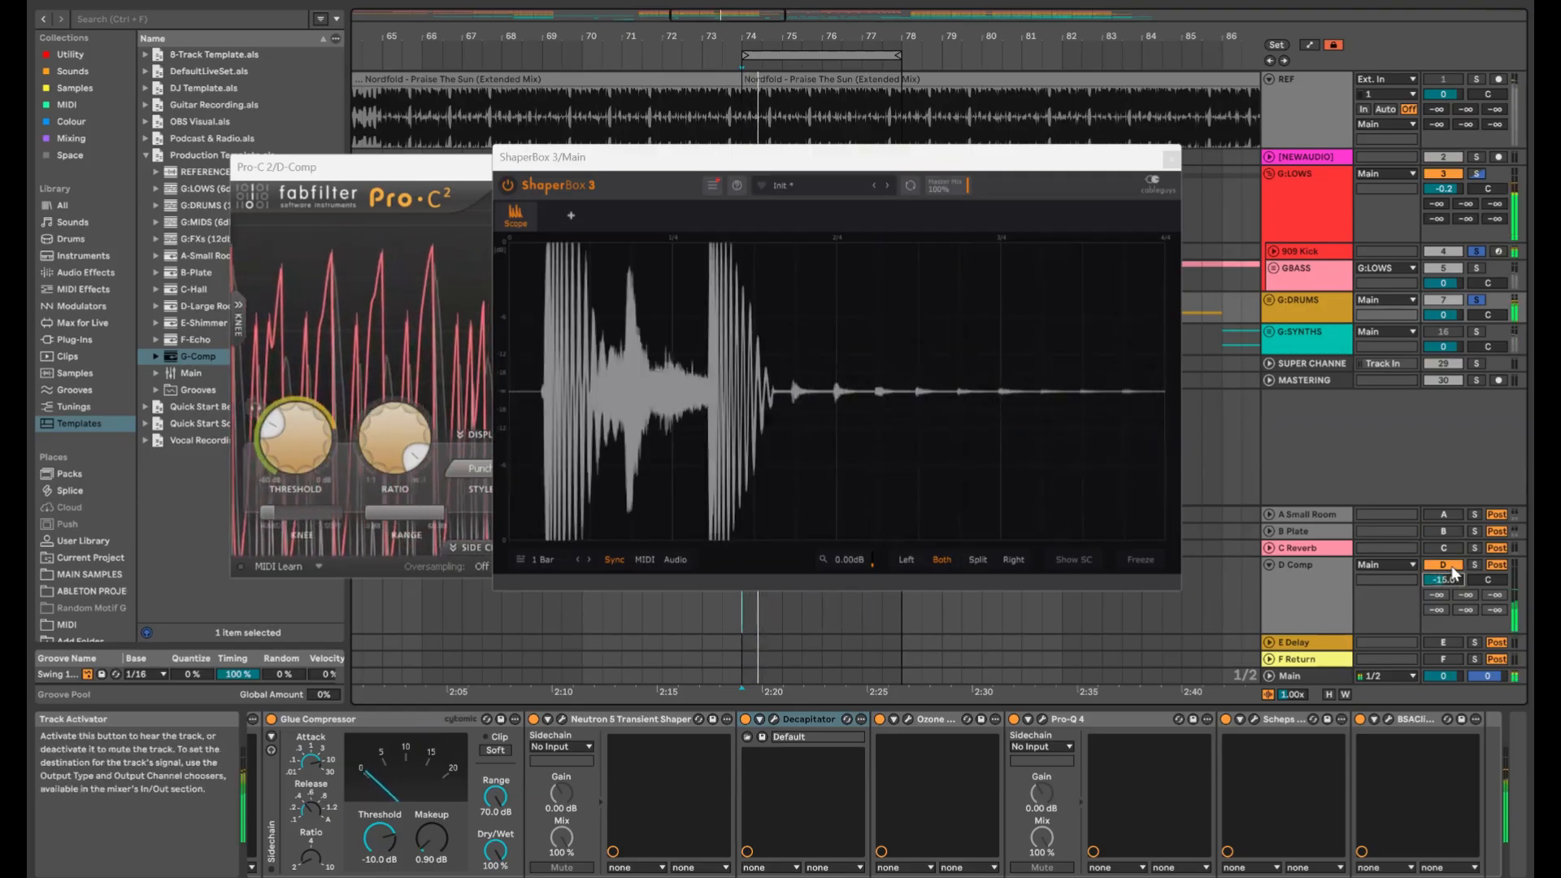
# Compare the drums with D Comp deactivated and activated during playback, and settle its volume at -14 dB
pyautogui.click(1452, 569)
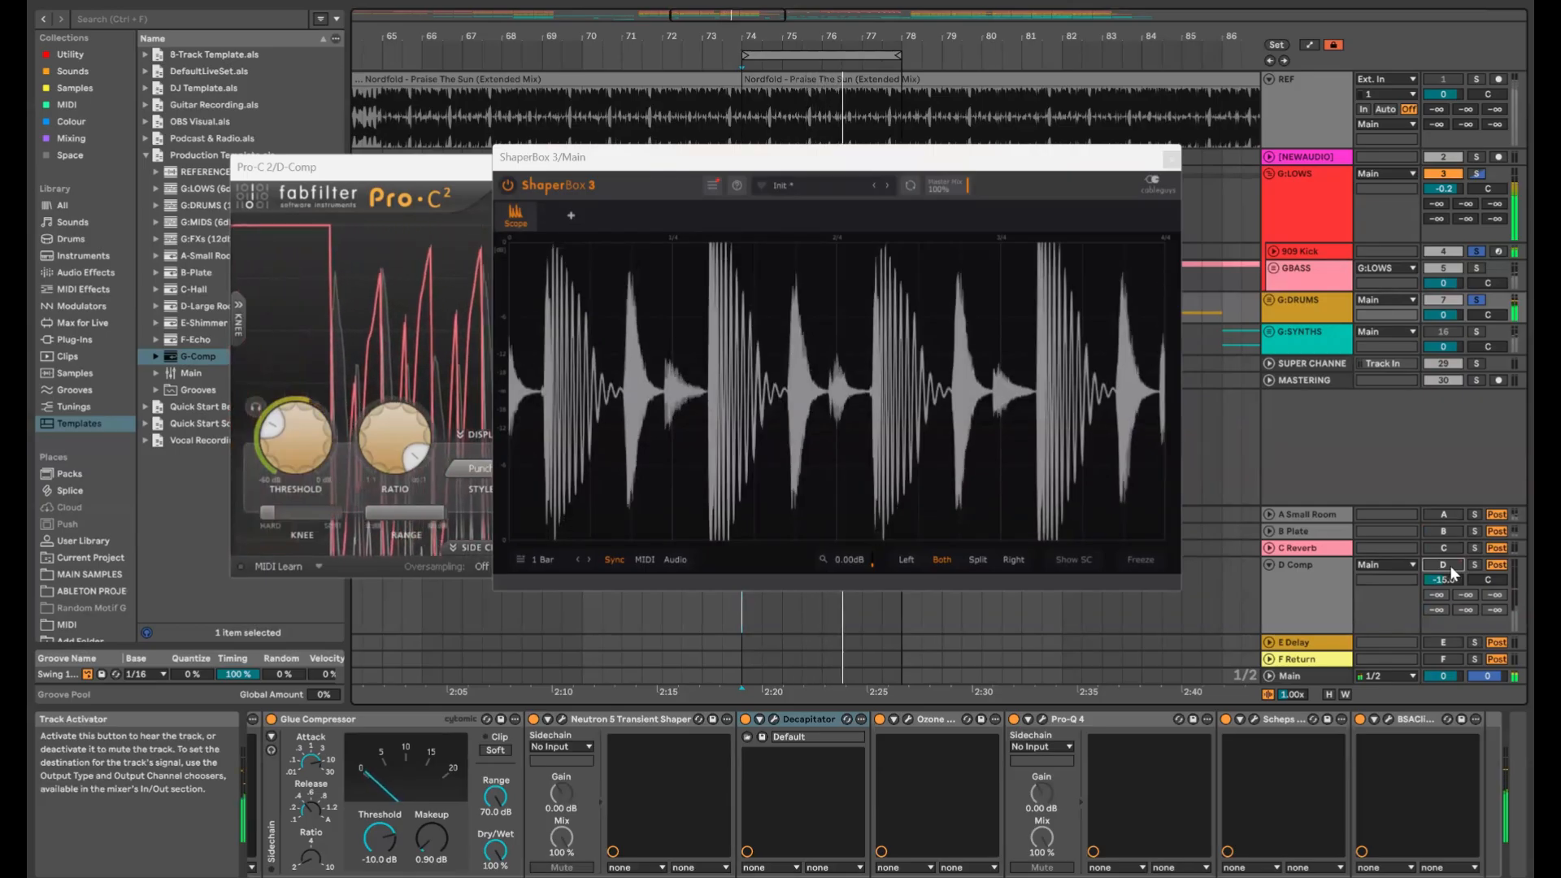
pyautogui.click(1450, 564)
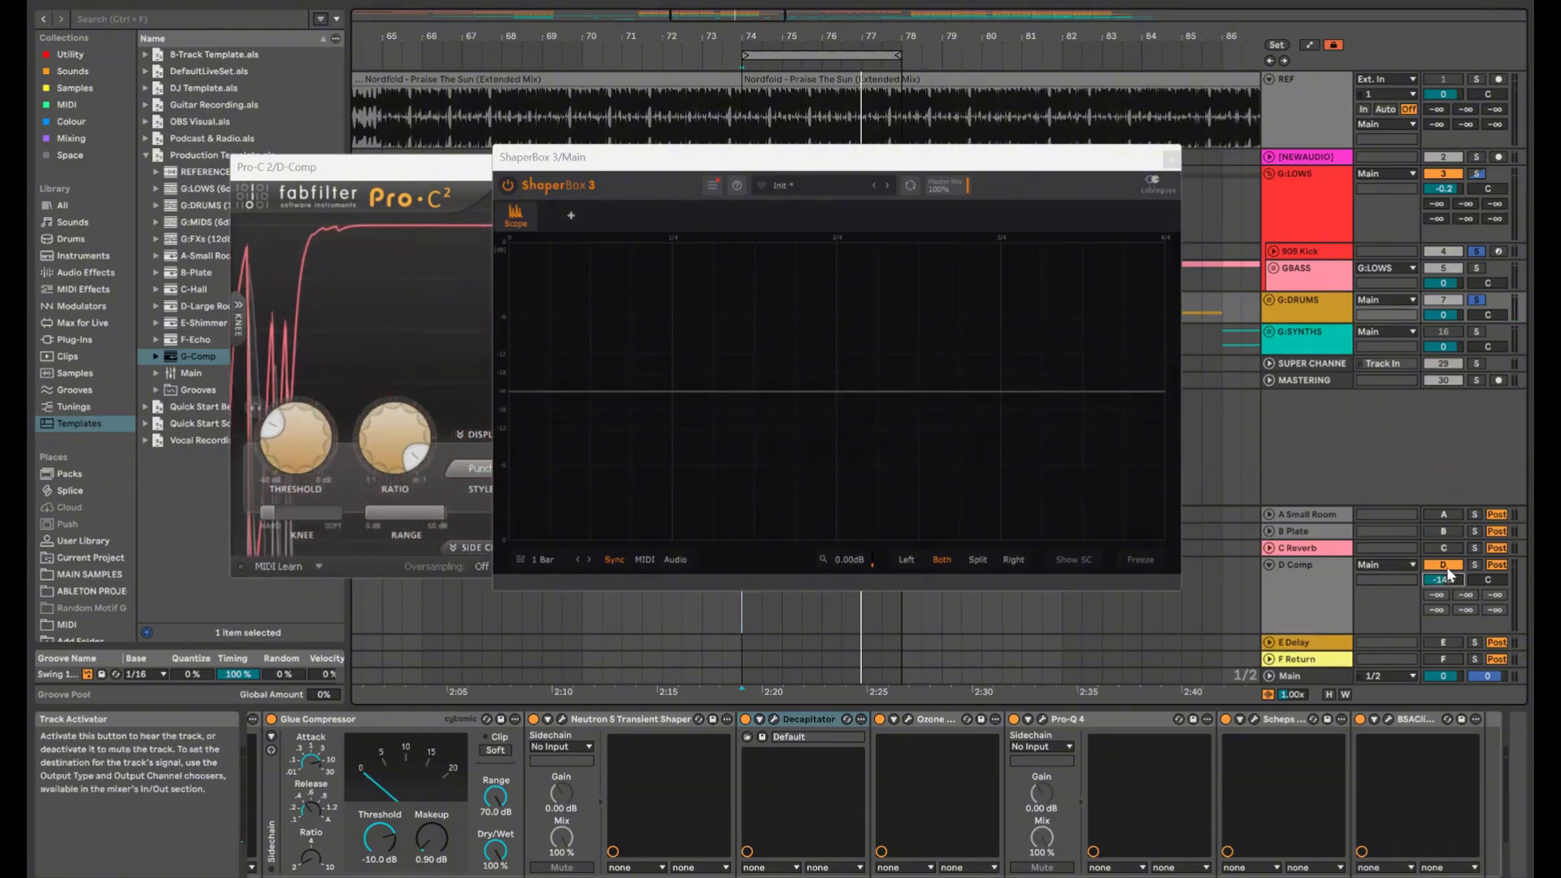
pyautogui.press('space')
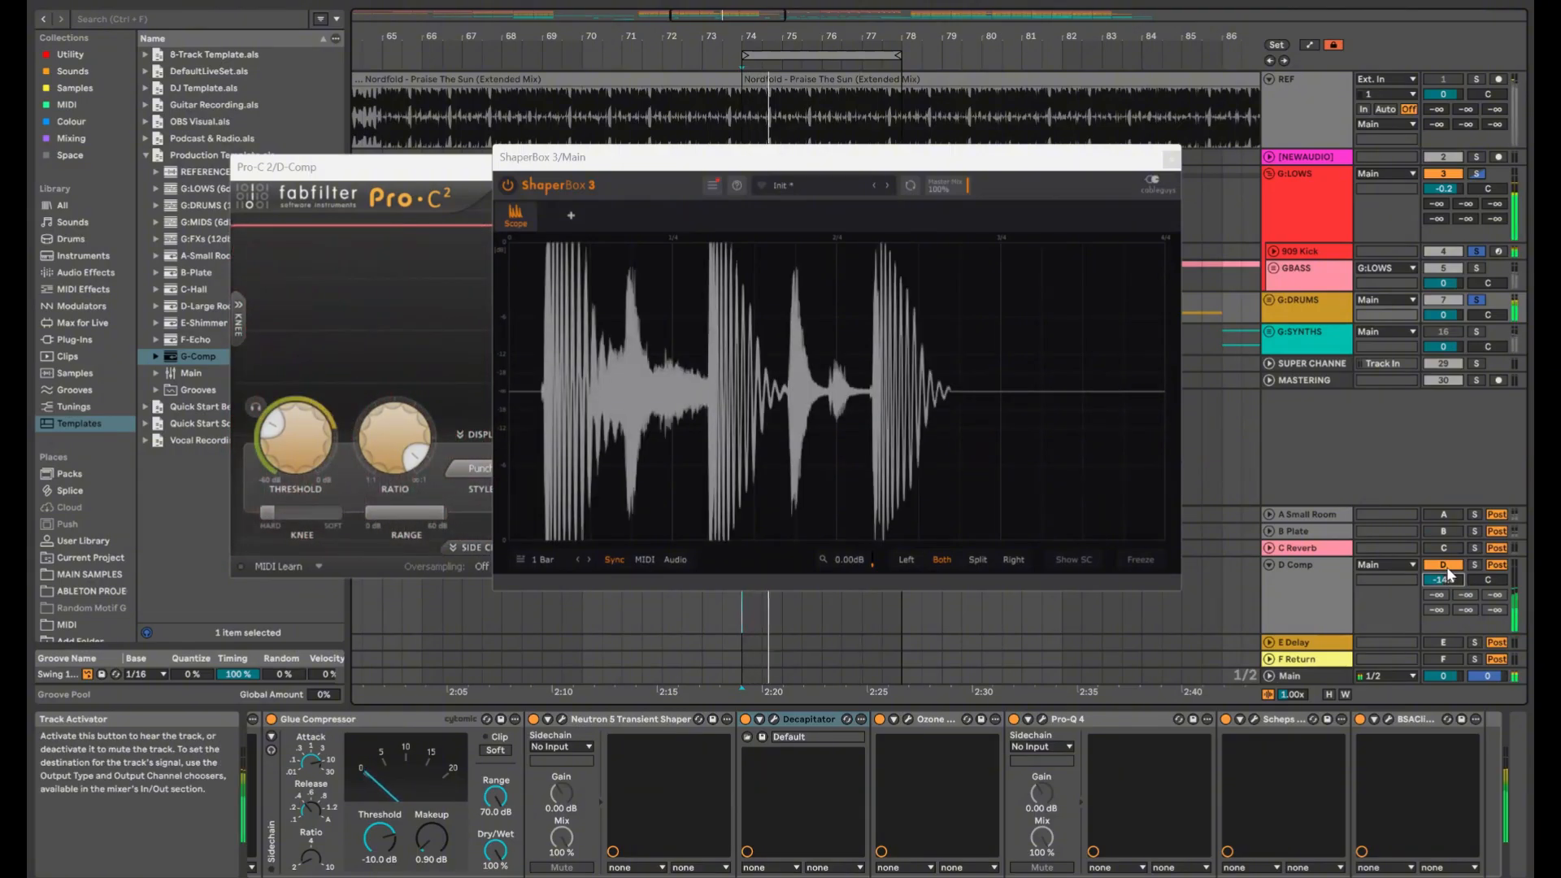
pyautogui.click(1447, 568)
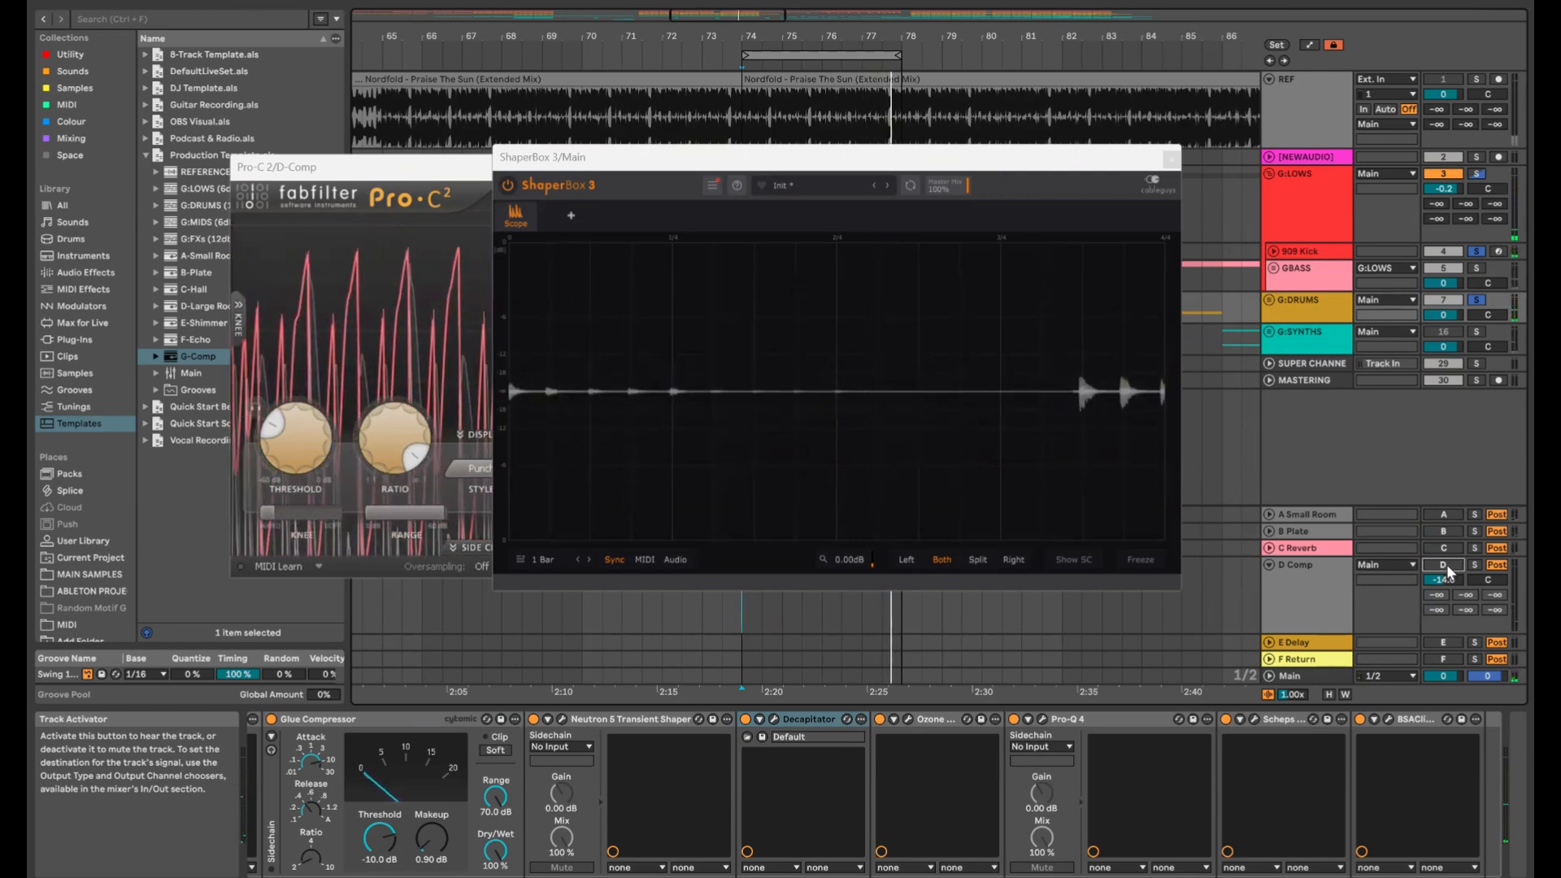
pyautogui.click(1446, 564)
# Reactivate the other five return tracks, close the ShaperBox 3 and Pro-C 2 windows, and clear all solos
pyautogui.click(1445, 548)
pyautogui.click(1445, 531)
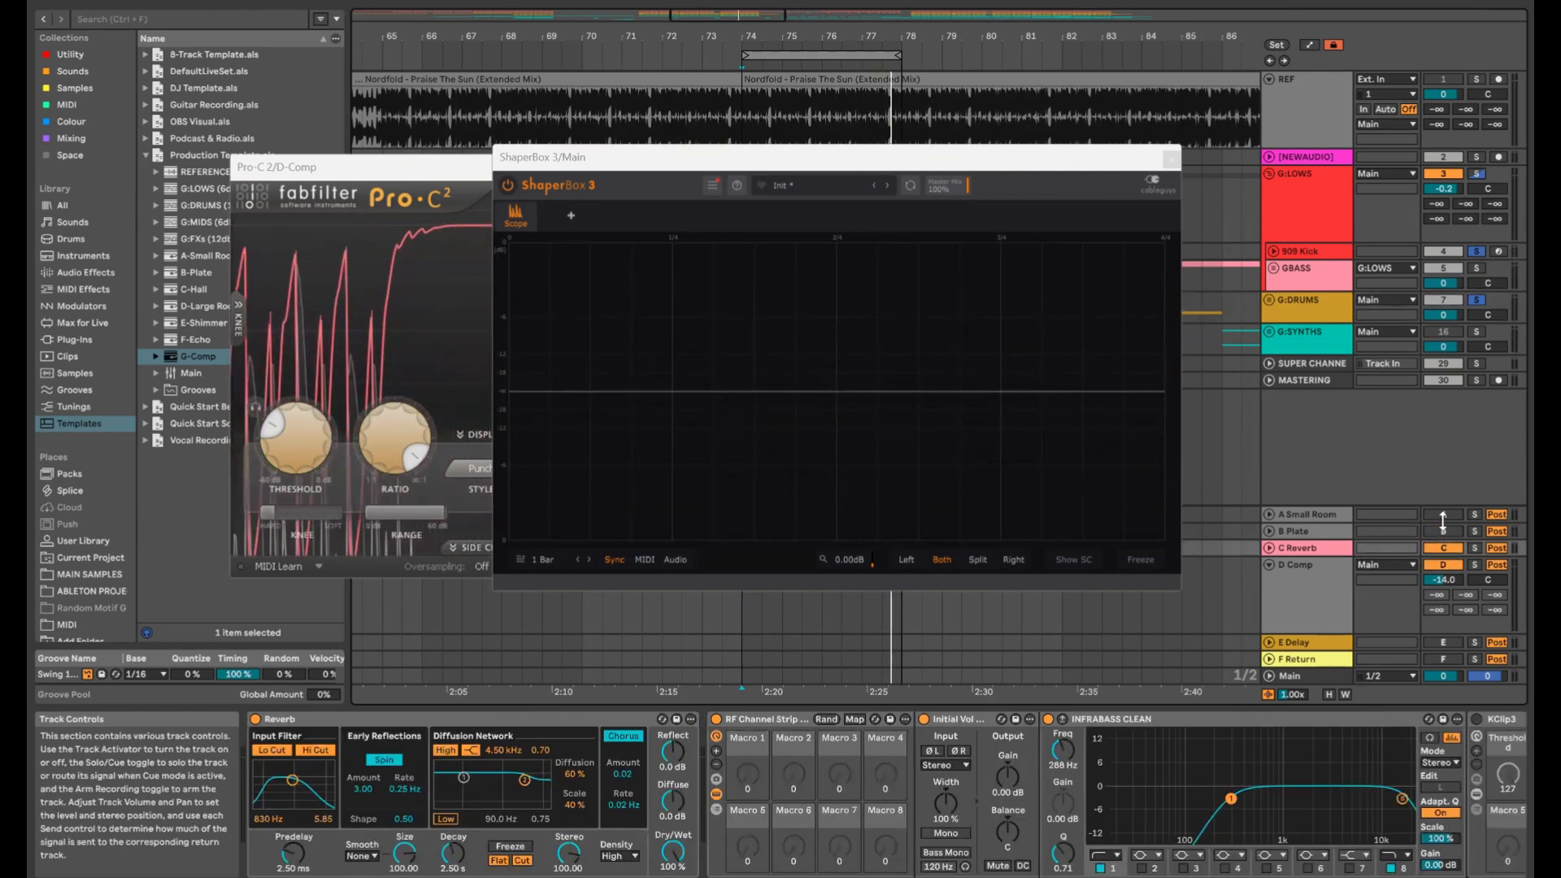
pyautogui.click(1444, 643)
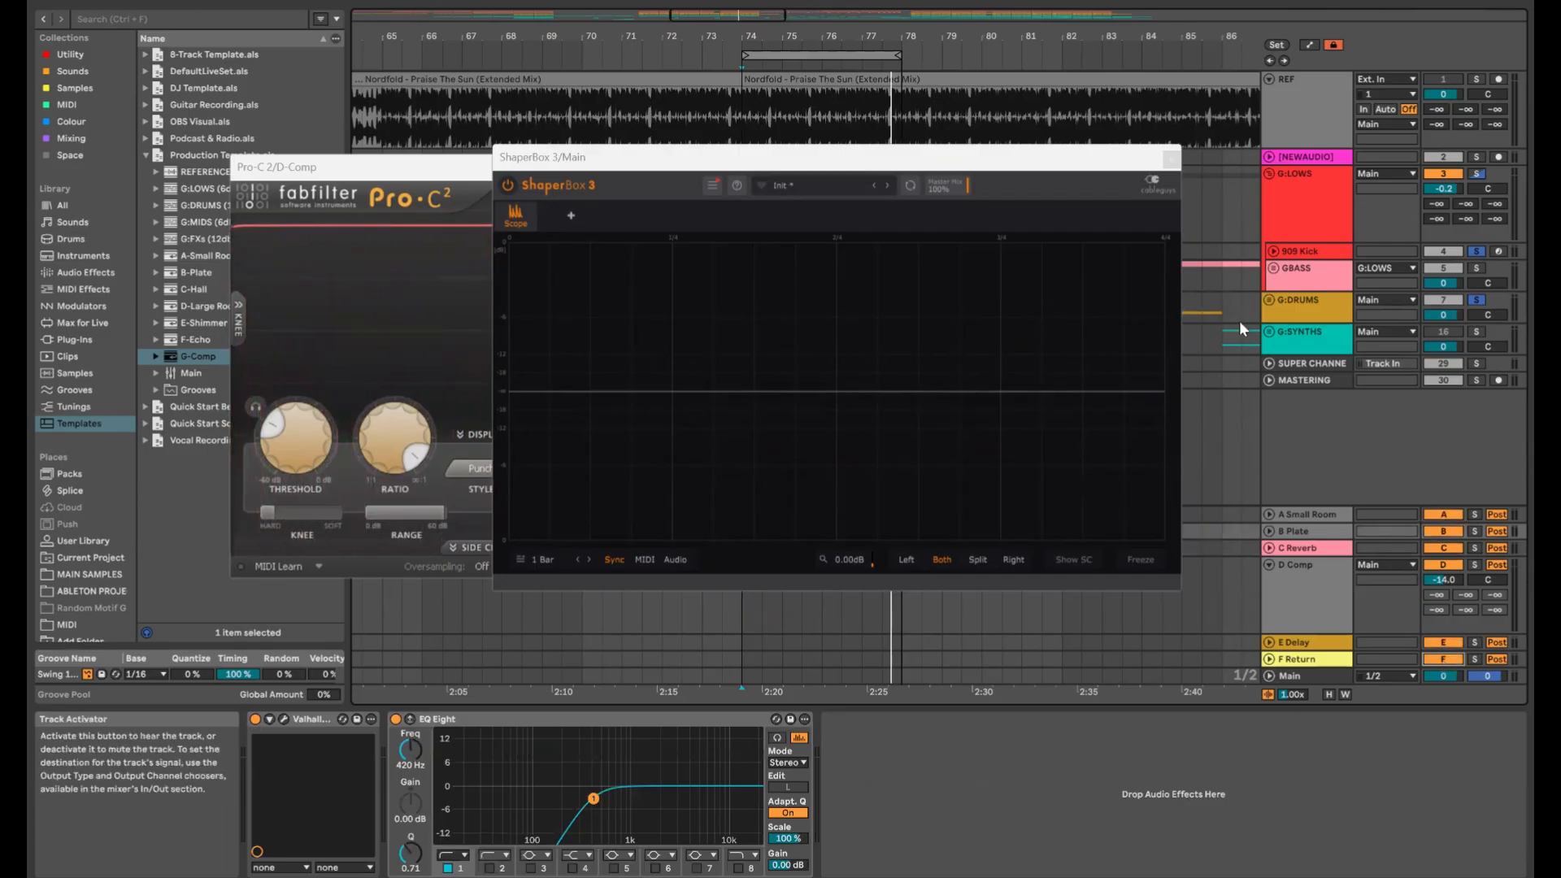
pyautogui.click(1170, 159)
pyautogui.click(878, 169)
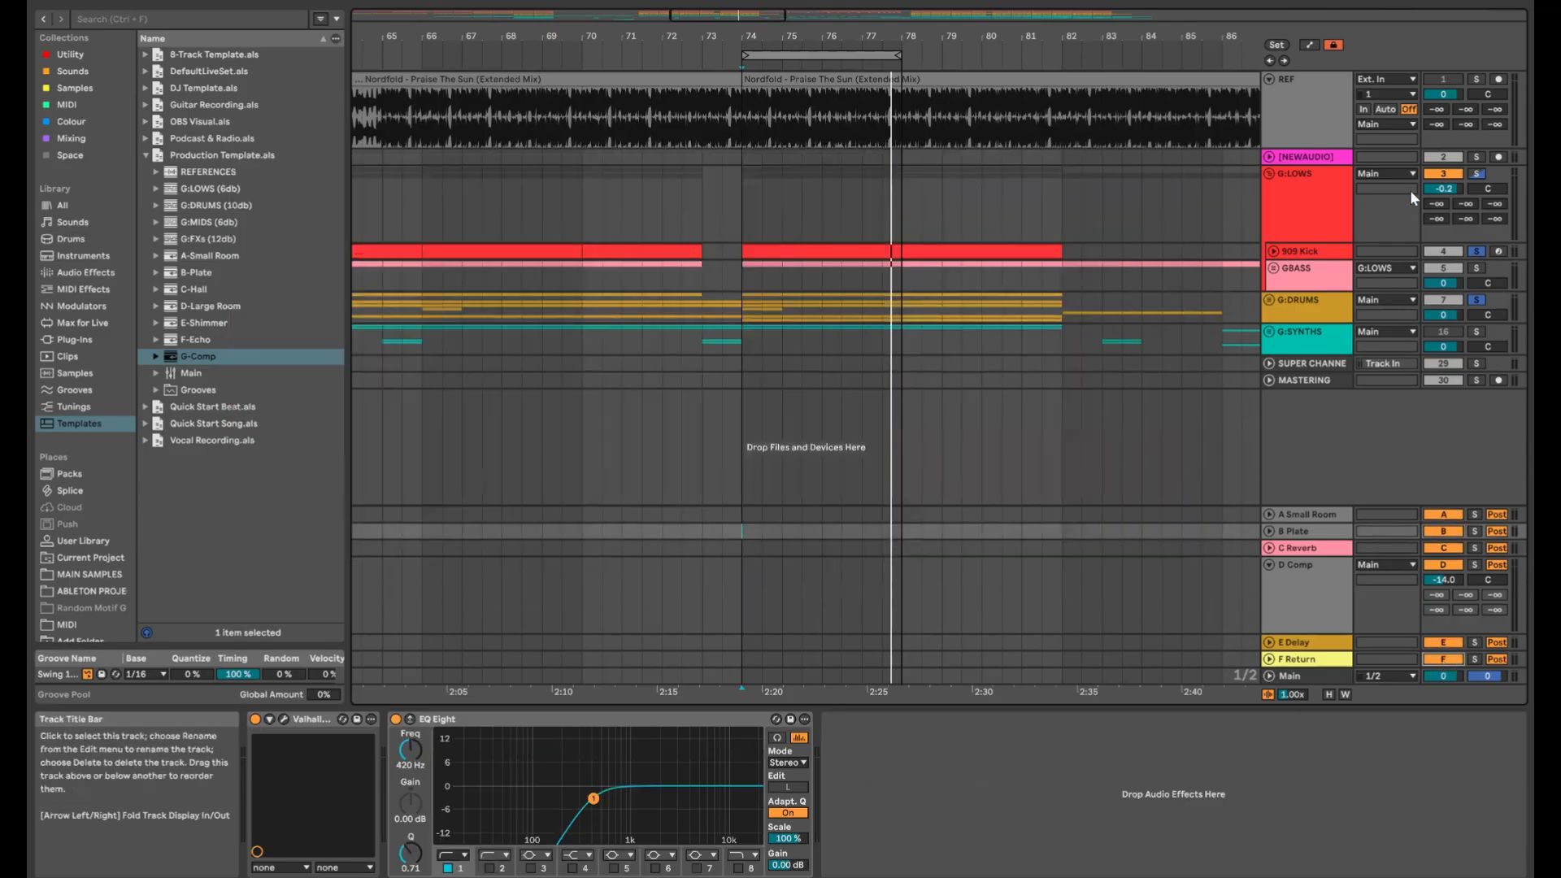
pyautogui.click(1471, 174)
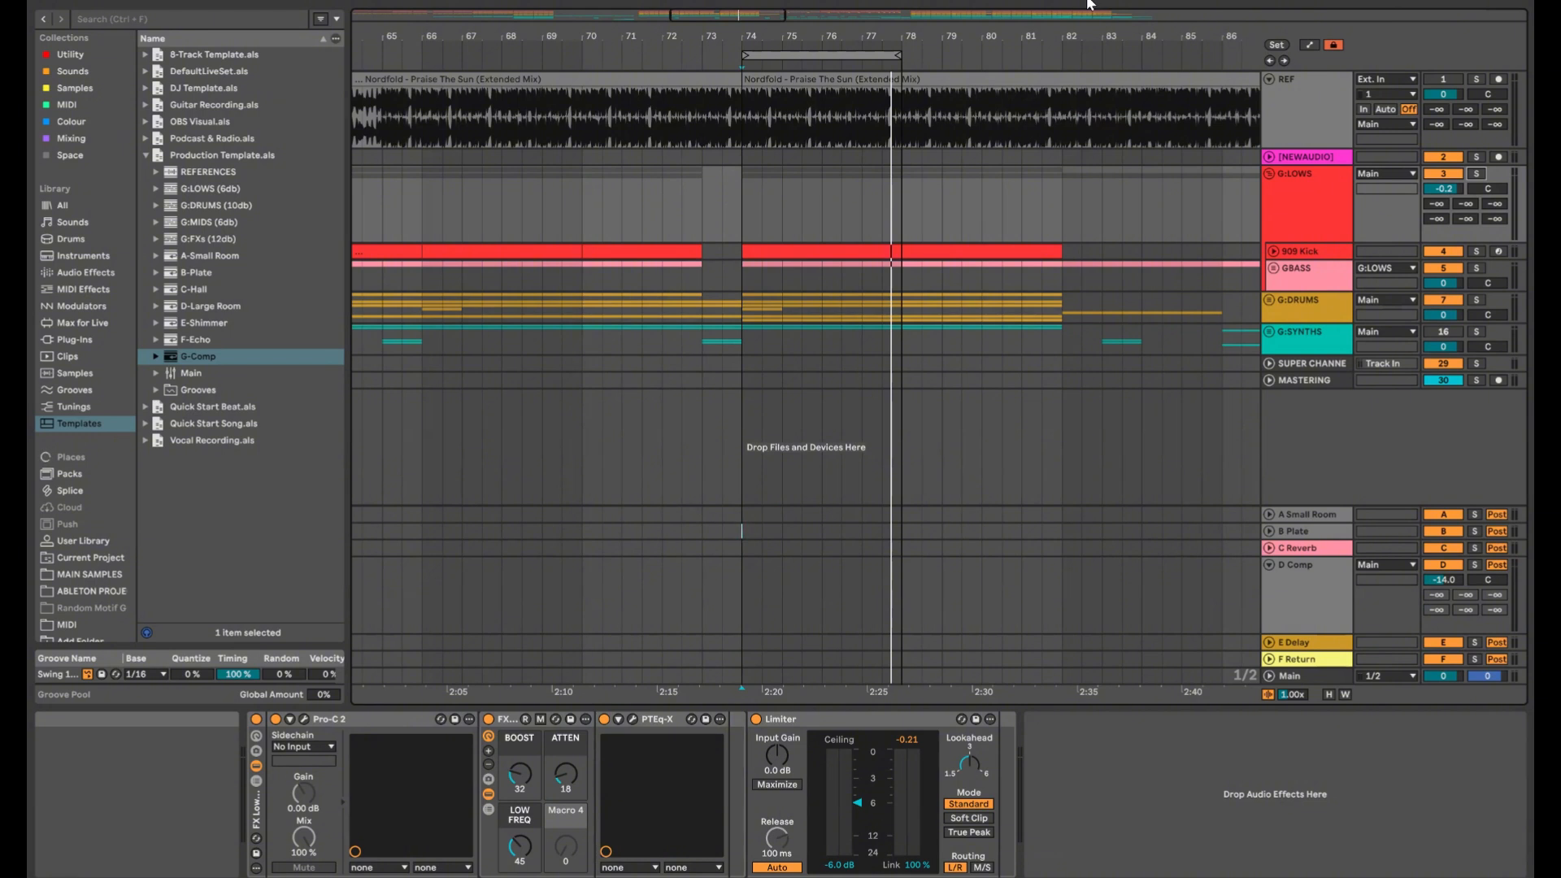
# Fold the D Comp return, unfold the G:DRUMS group and its 808 Hat track, and briefly solo the hat
pyautogui.click(1269, 565)
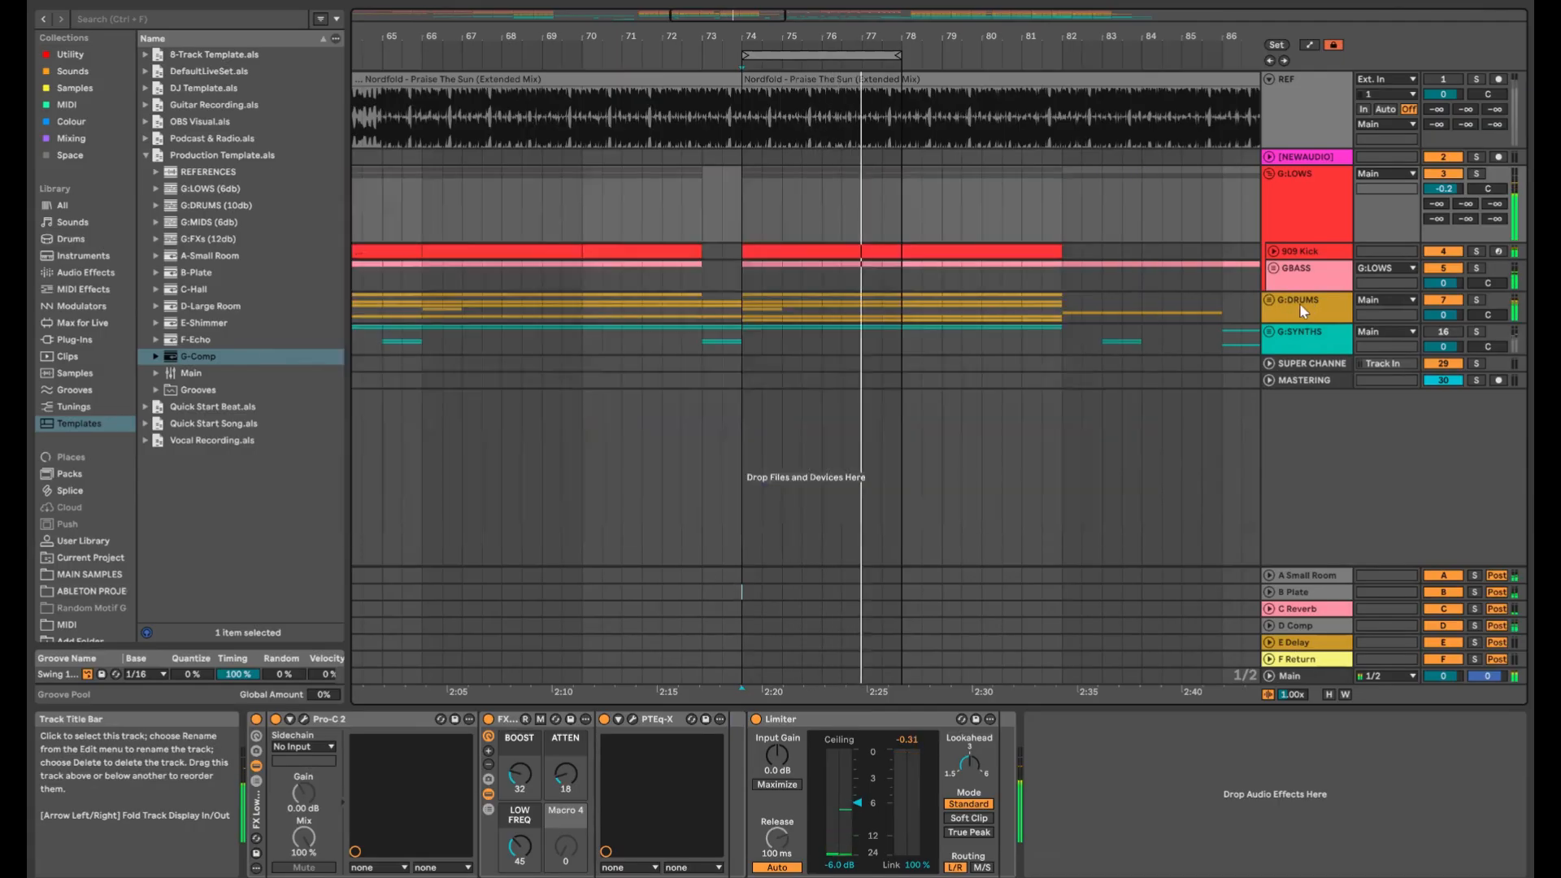
pyautogui.click(1284, 313)
pyautogui.click(1269, 300)
pyautogui.scroll(-3, 1299, 309)
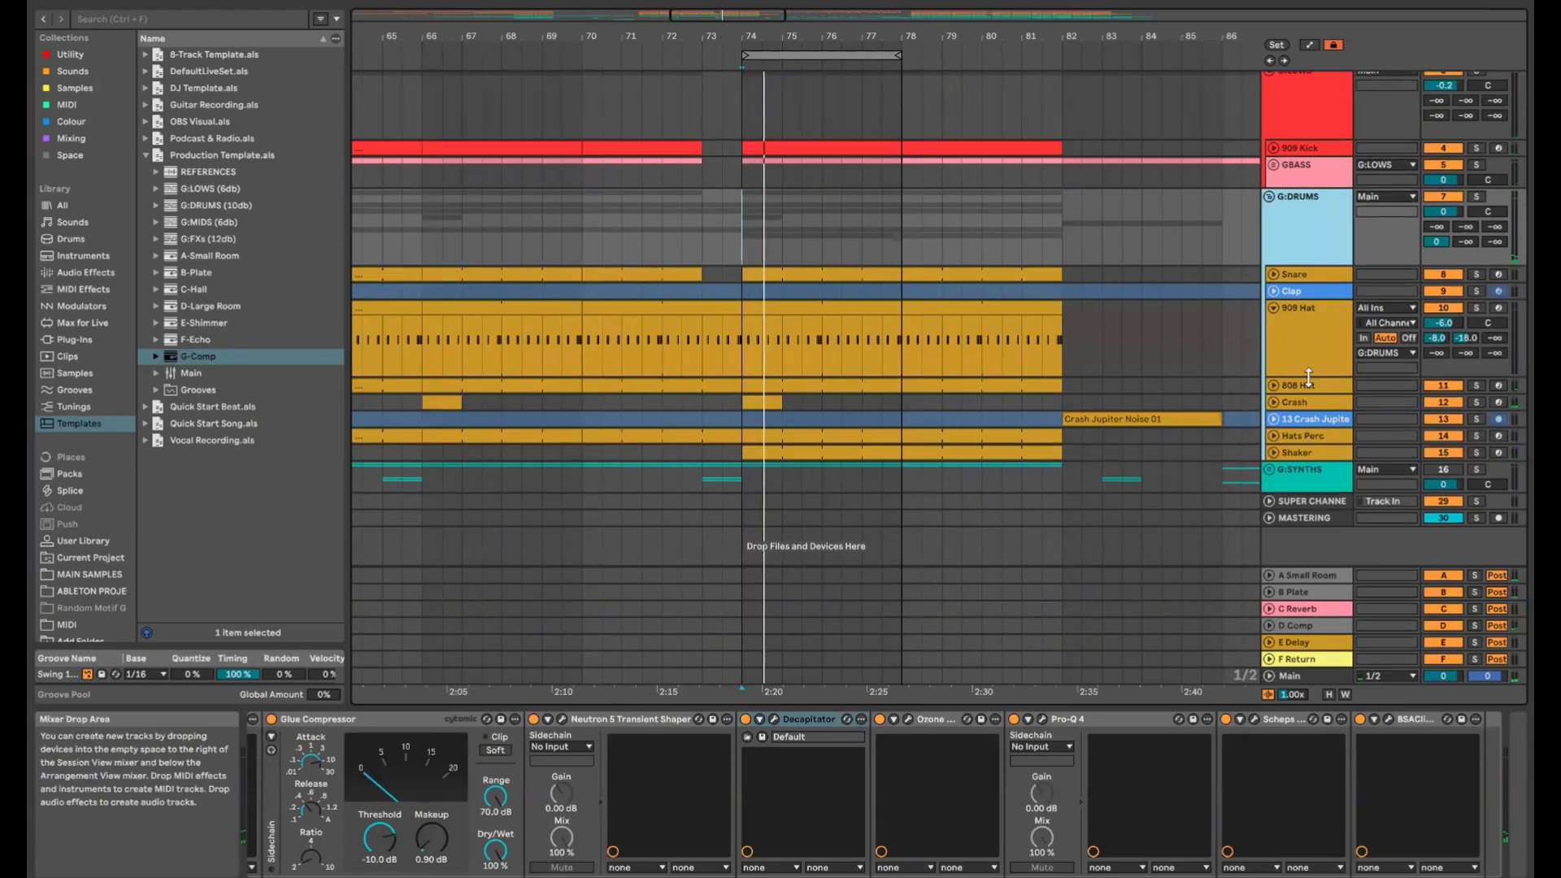
pyautogui.click(1473, 385)
pyautogui.press('space')
pyautogui.click(1474, 385)
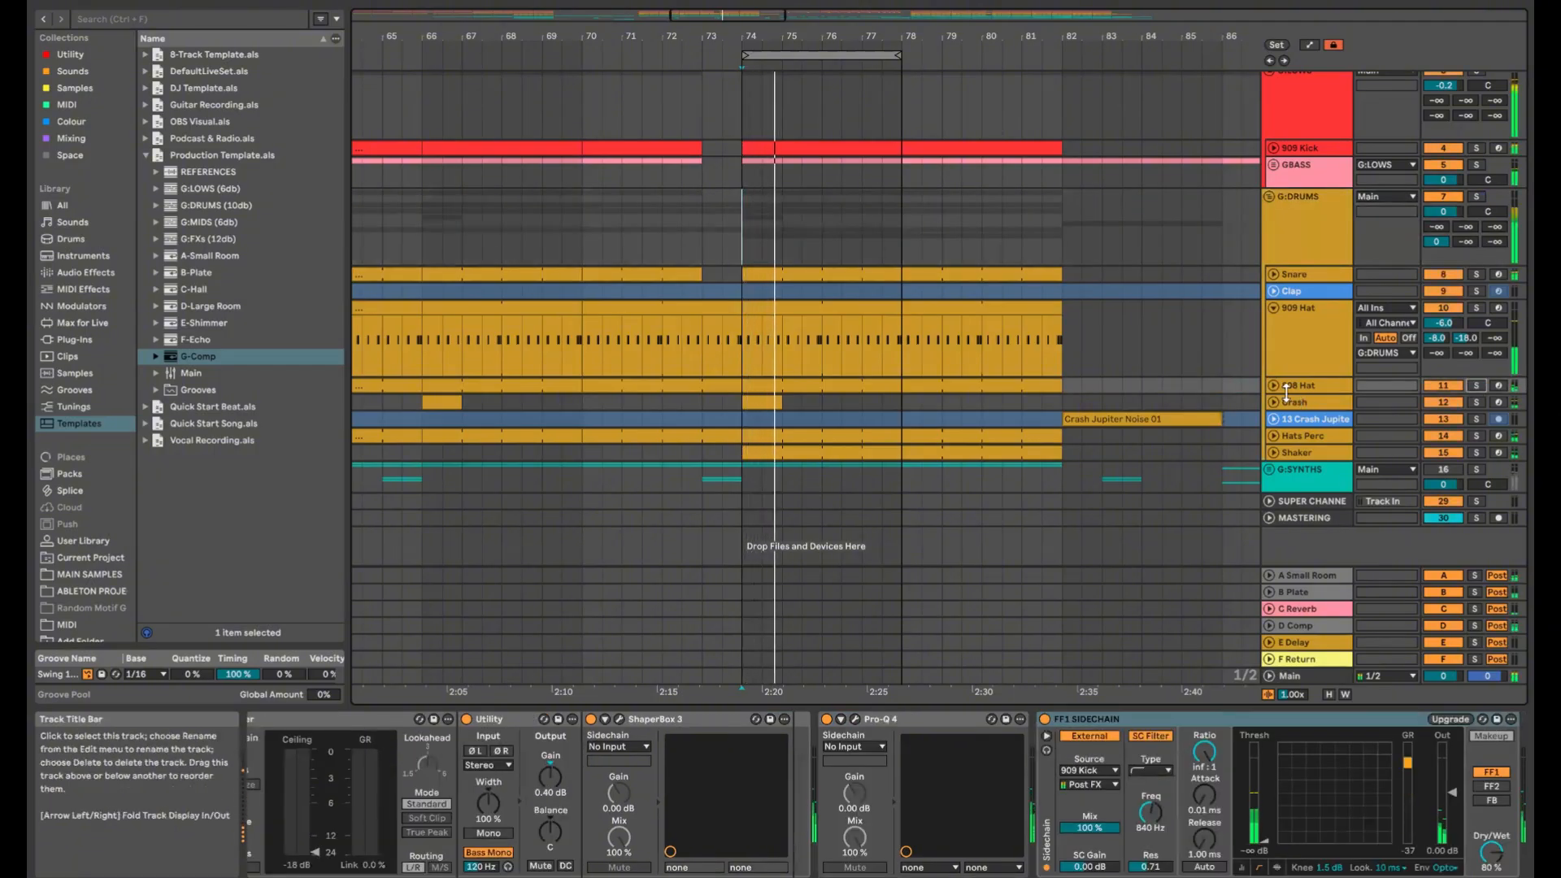
pyautogui.click(1274, 385)
# Lower the 808 Hat track's volume to -10 dB while playing the loop
pyautogui.click(1443, 401)
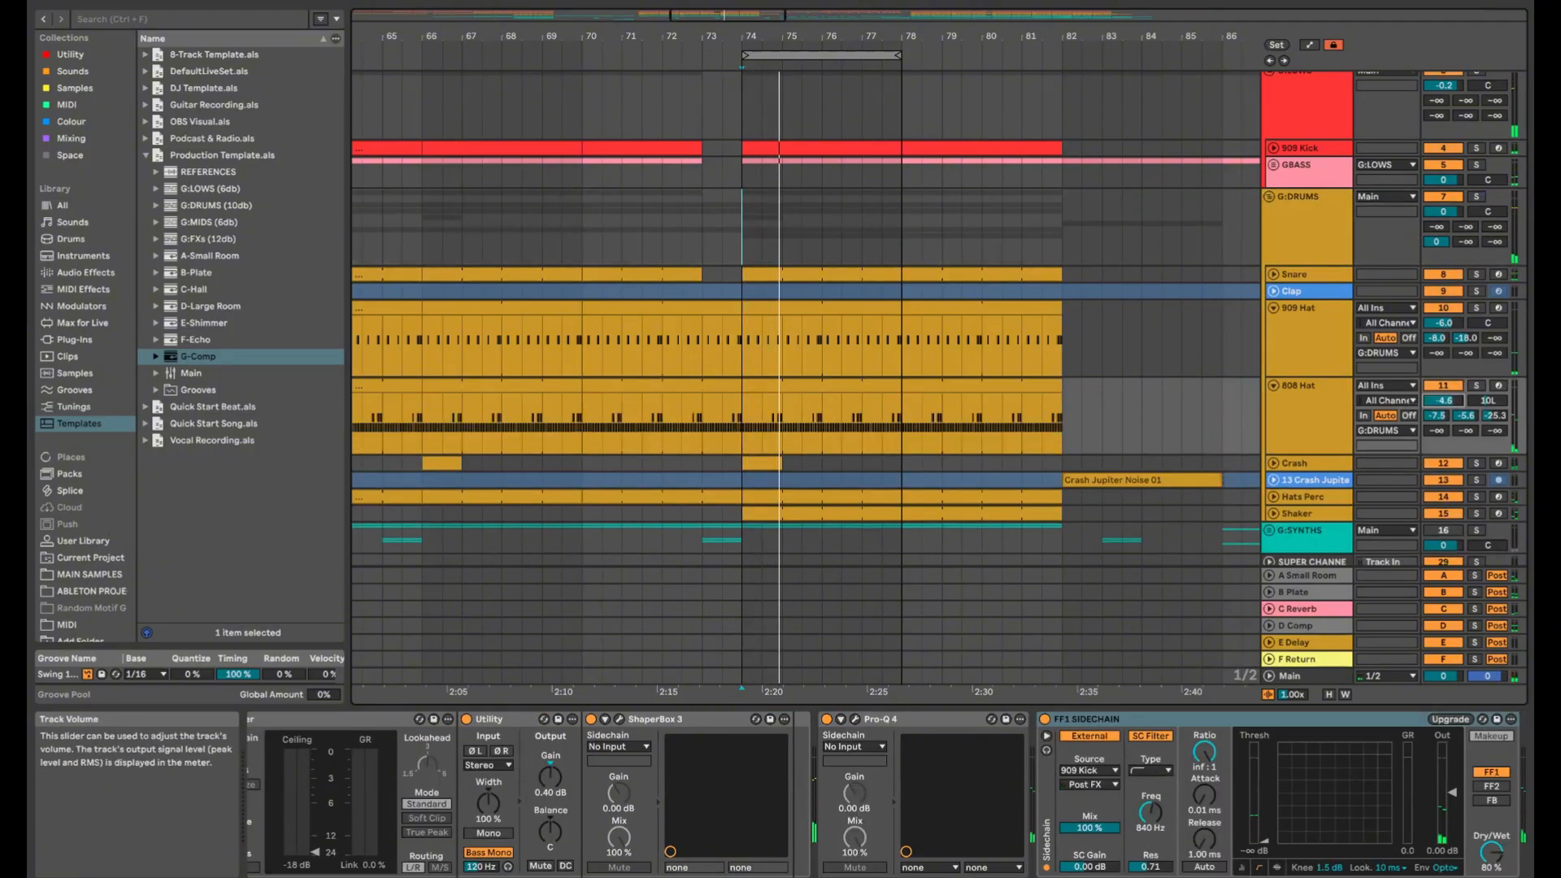
pyautogui.press('space')
pyautogui.moveTo(1443, 401); pyautogui.dragTo(1443, 414)
pyautogui.press('space')
pyautogui.press('space')
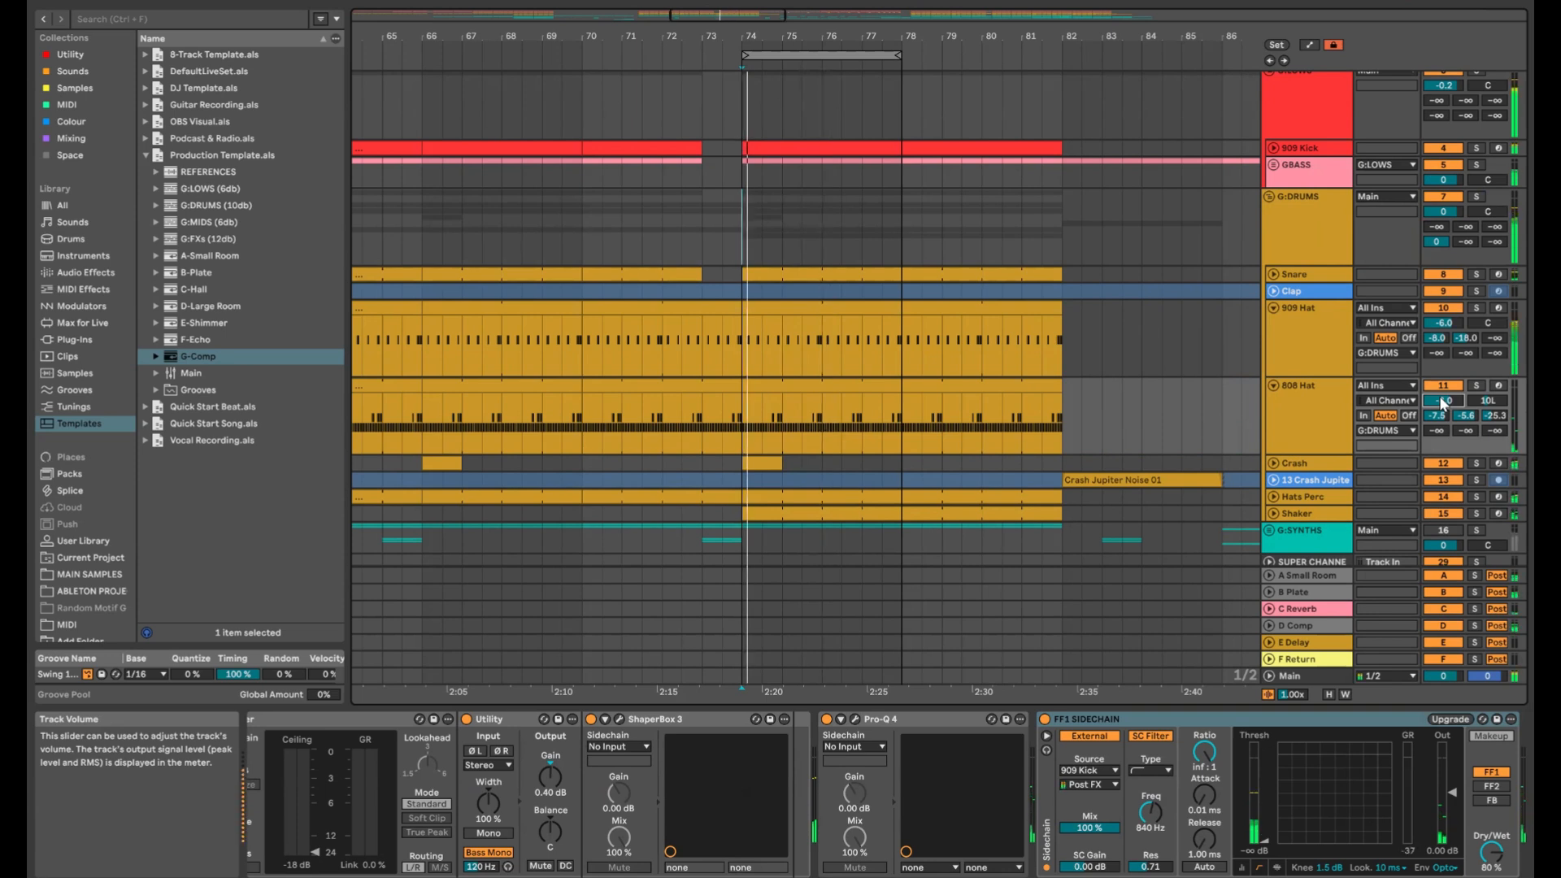
pyautogui.moveTo(1440, 402); pyautogui.dragTo(1441, 407)
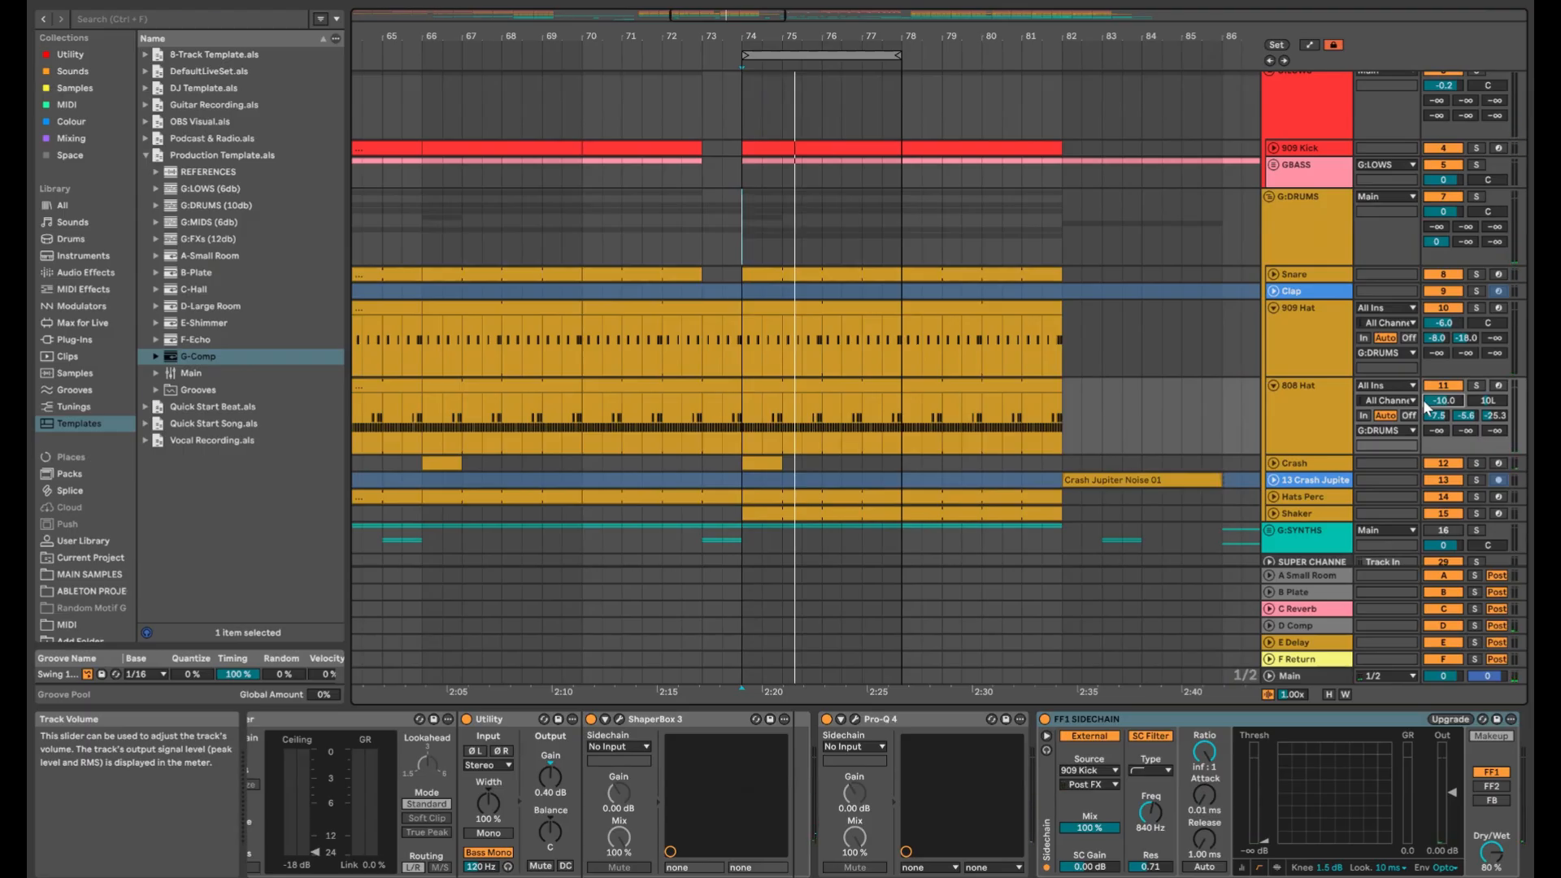
# Fold the 909 Hat and 808 Hat tracks, and fold the G:LOWS and G:DRUMS groups while the loop plays
pyautogui.click(1273, 309)
pyautogui.click(1273, 324)
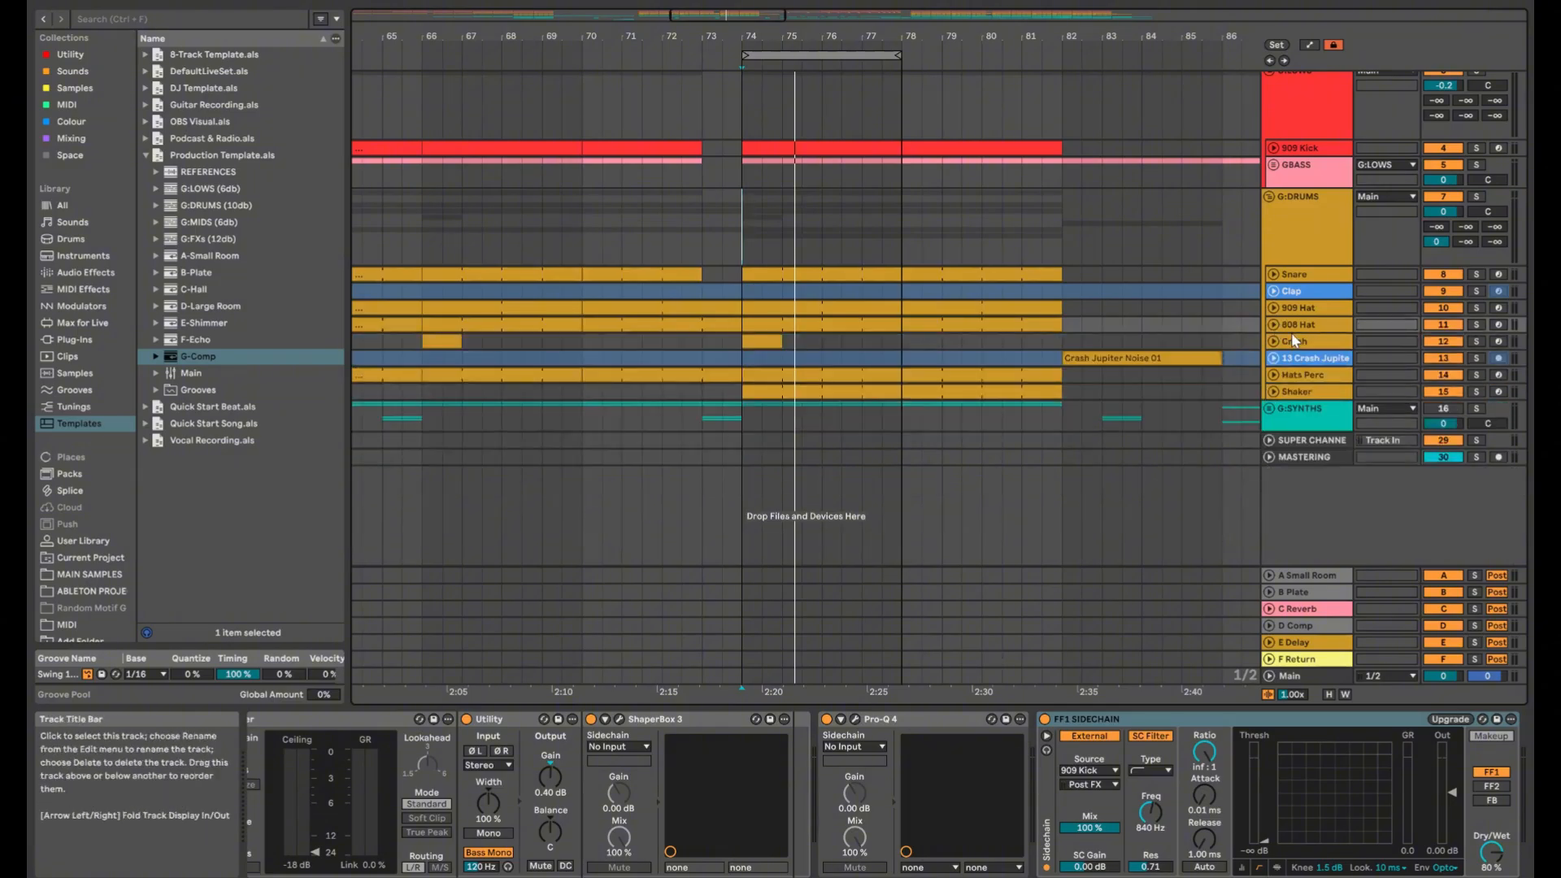
pyautogui.scroll(3, 1281, 249)
pyautogui.scroll(2, 1290, 184)
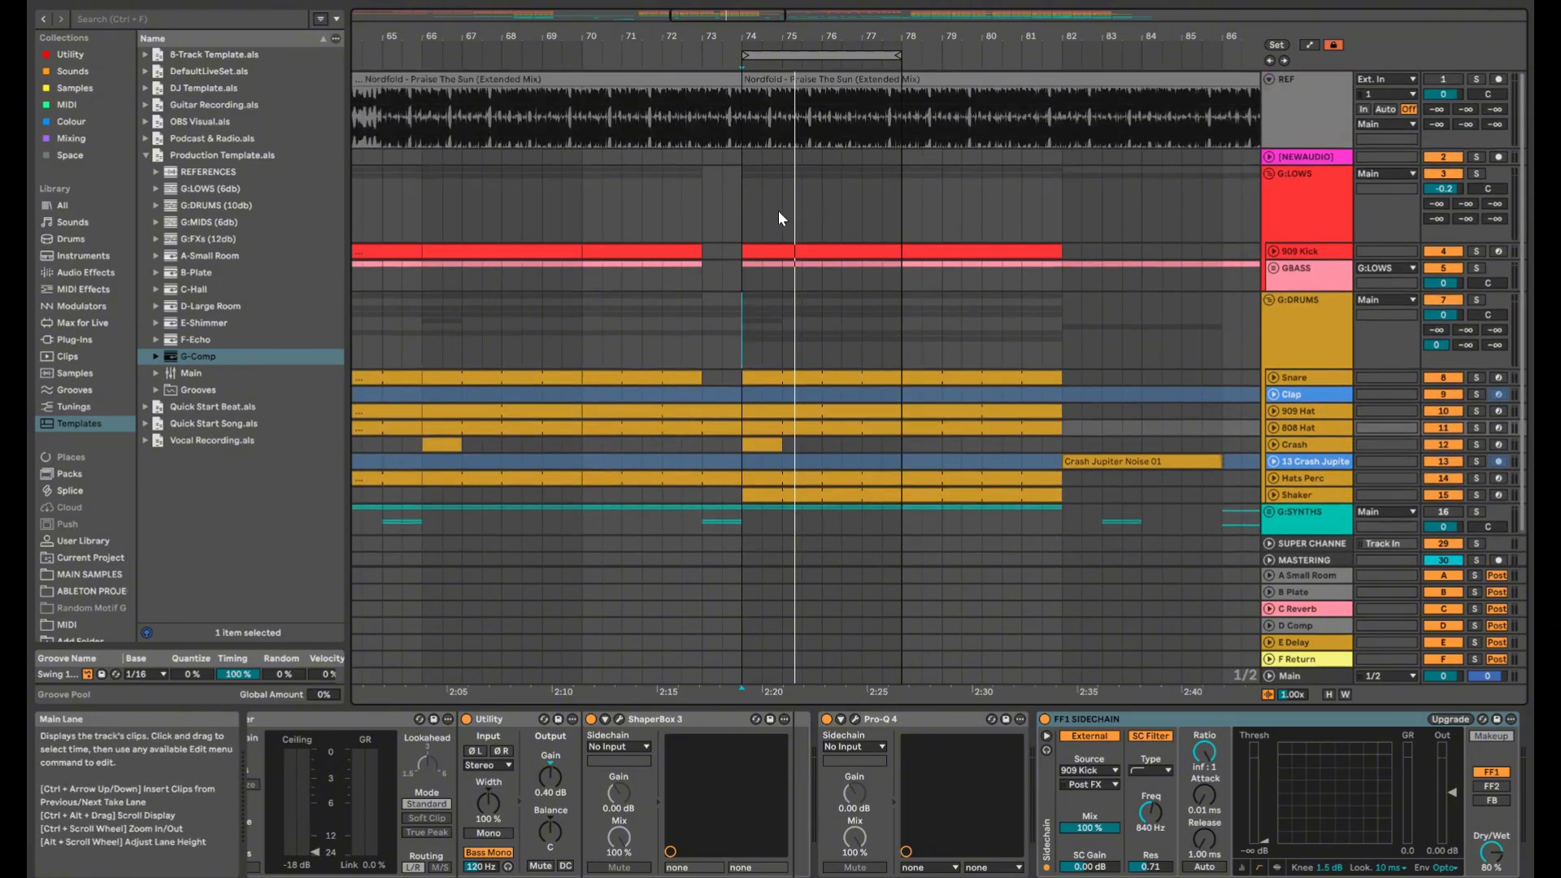
pyautogui.press('space')
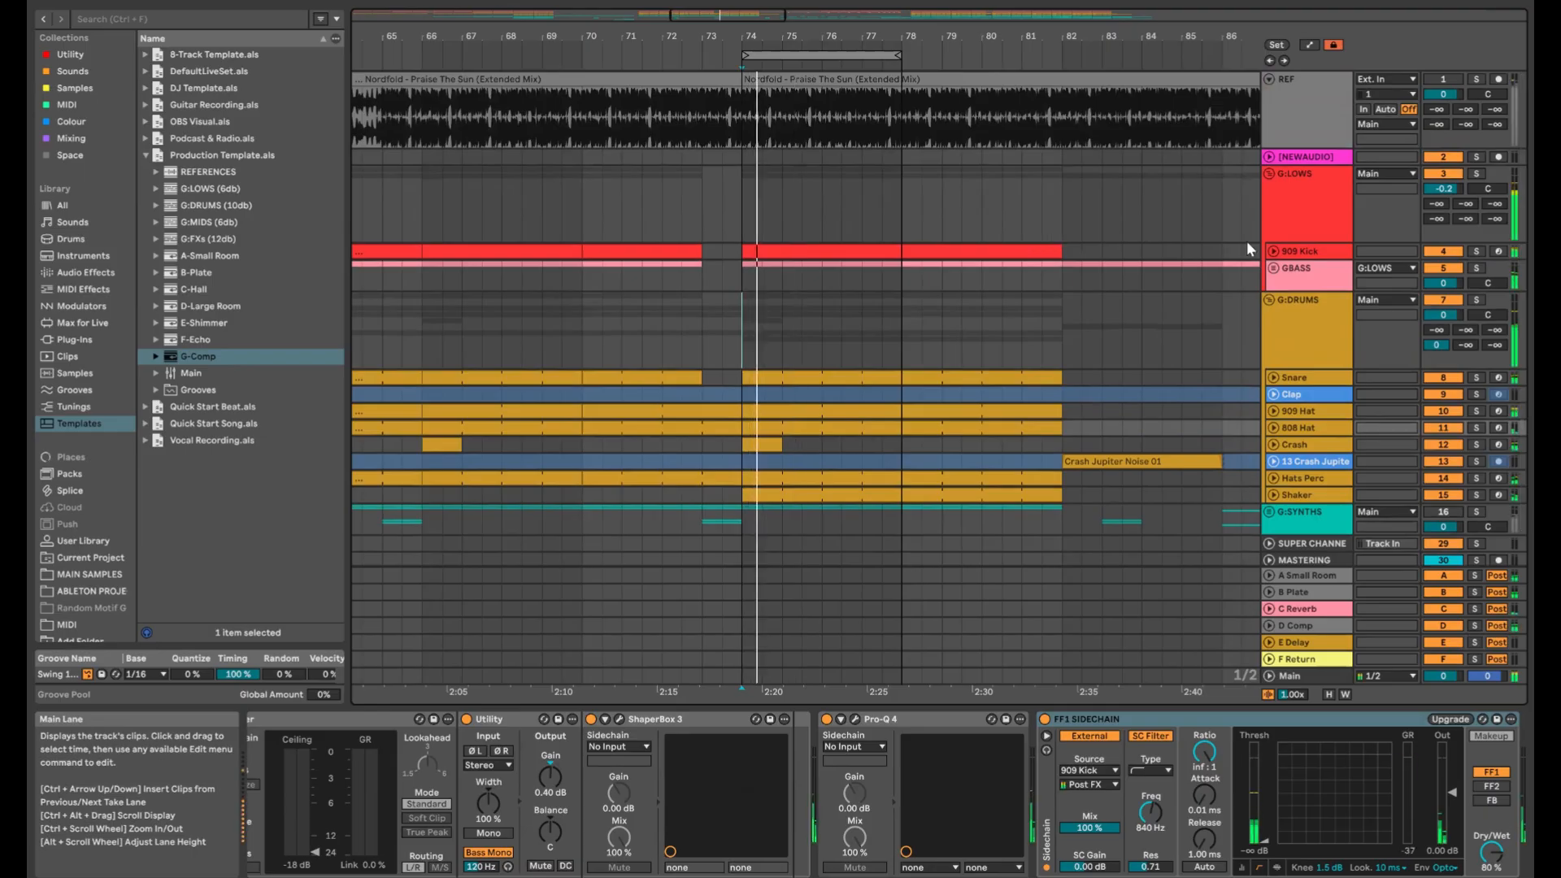
pyautogui.click(1268, 175)
pyautogui.click(1269, 206)
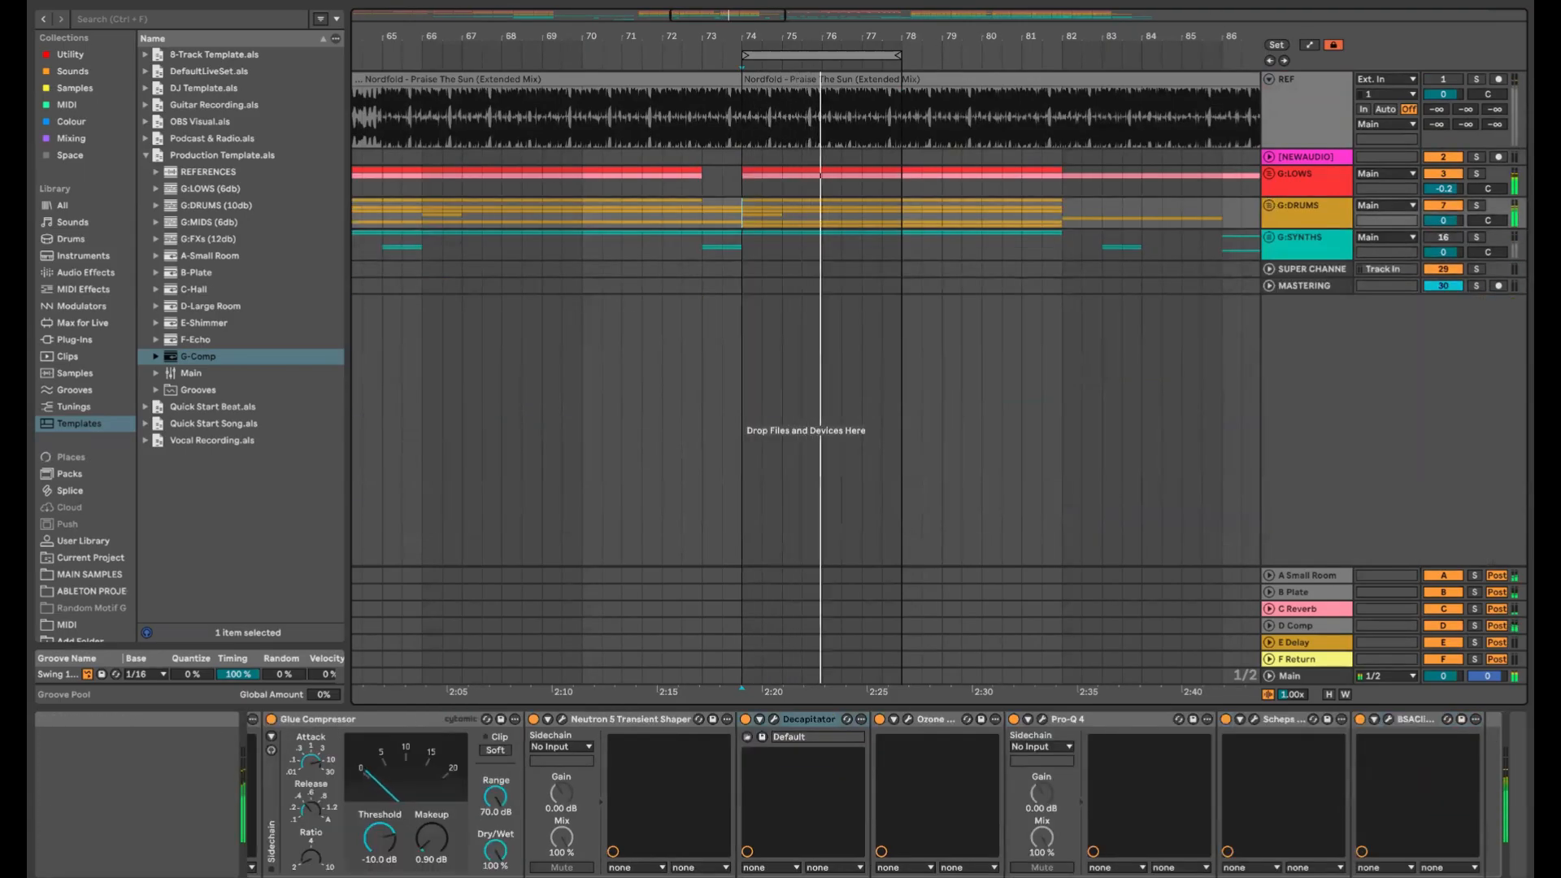